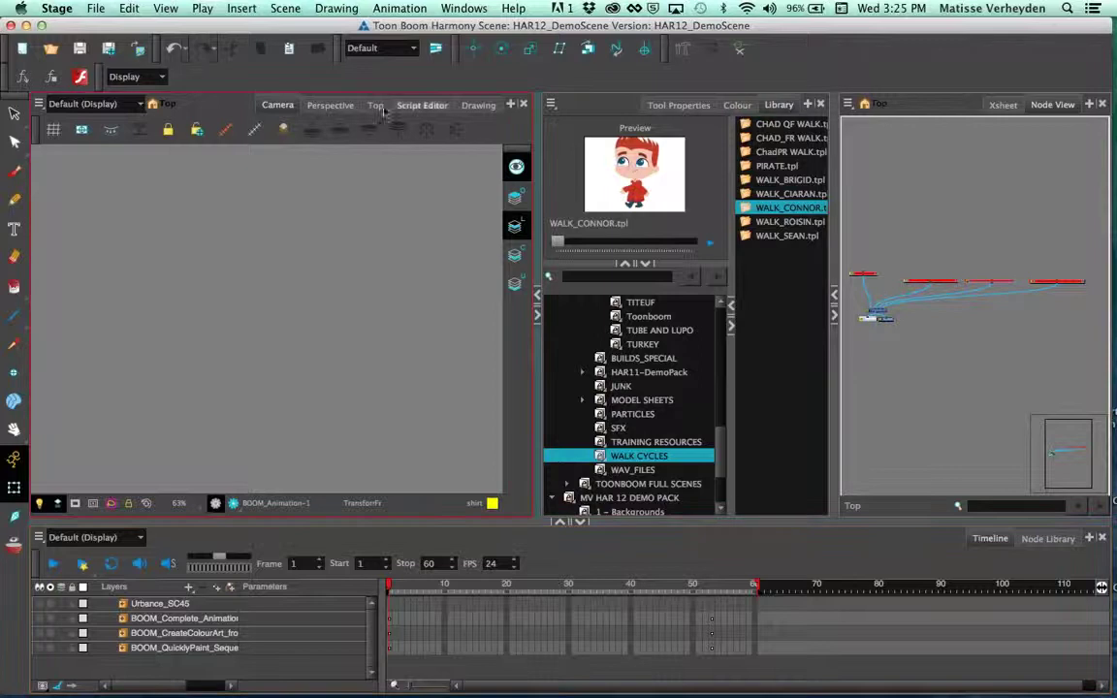
Step: Look through the Drawing, Script Editor and Top views, ending back on the Camera view
click(478, 105)
click(425, 104)
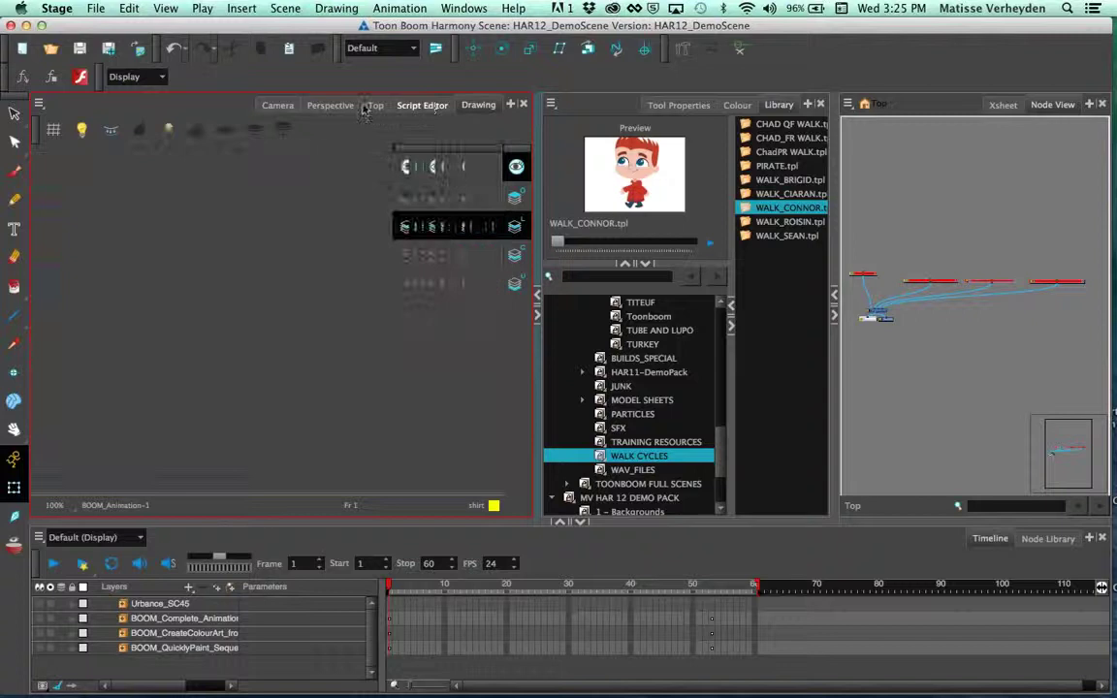
click(375, 104)
click(278, 105)
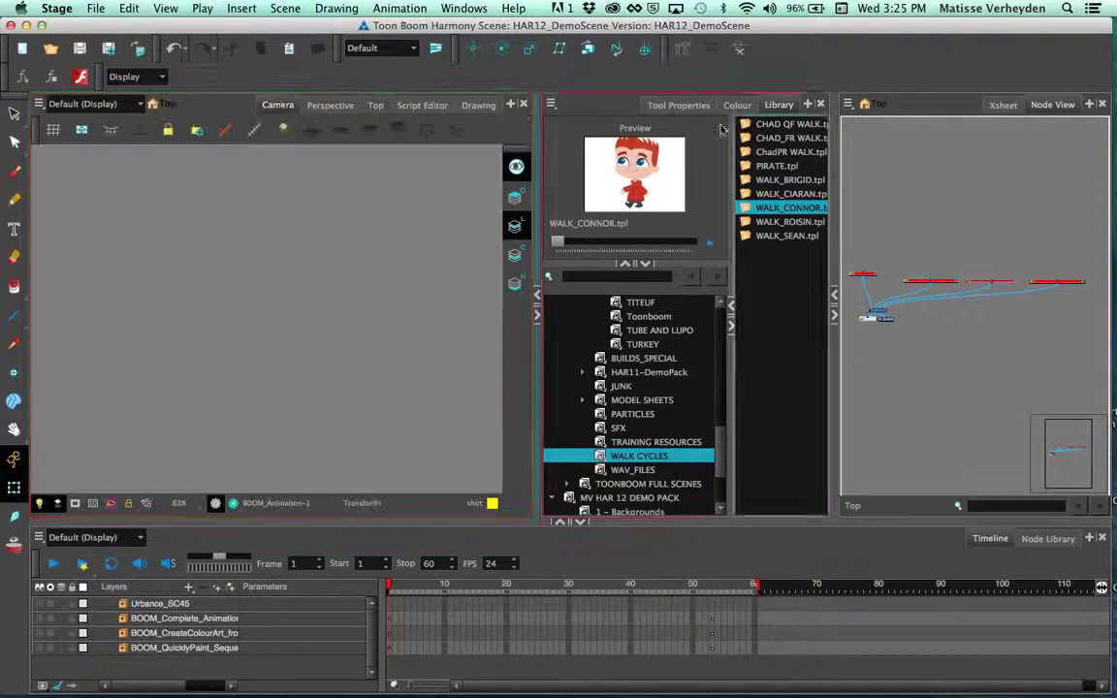
Step: Dock the Tool Properties view in the Camera view's group, and move it back beside the Colour and Library views
click(656, 129)
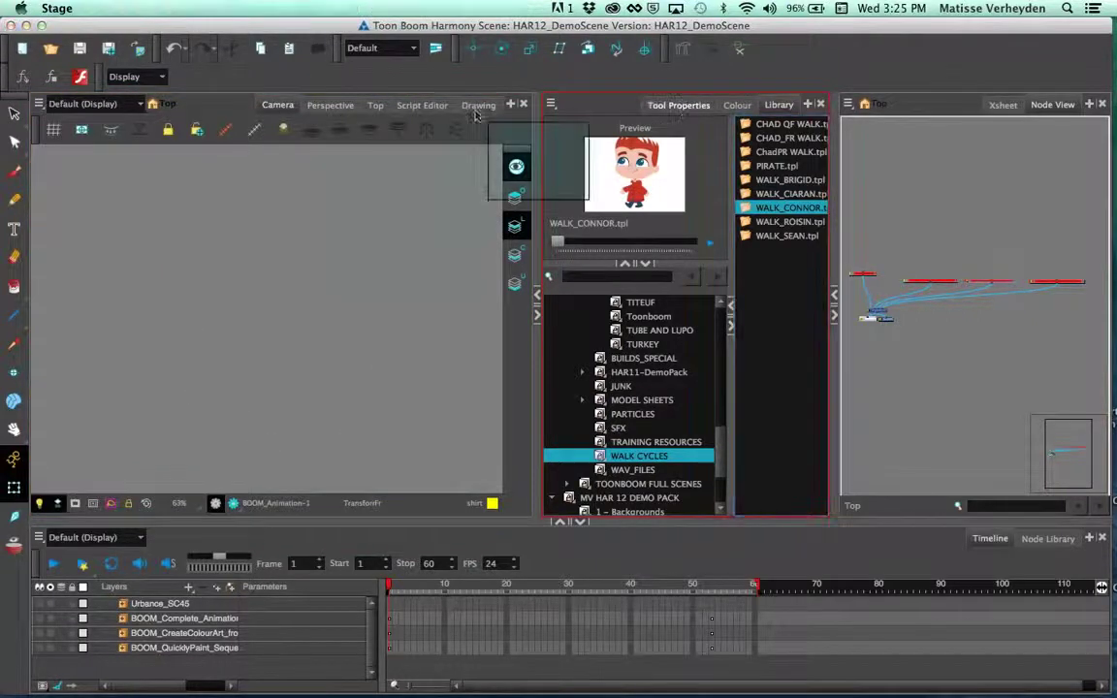
drag(531, 195, 531, 197)
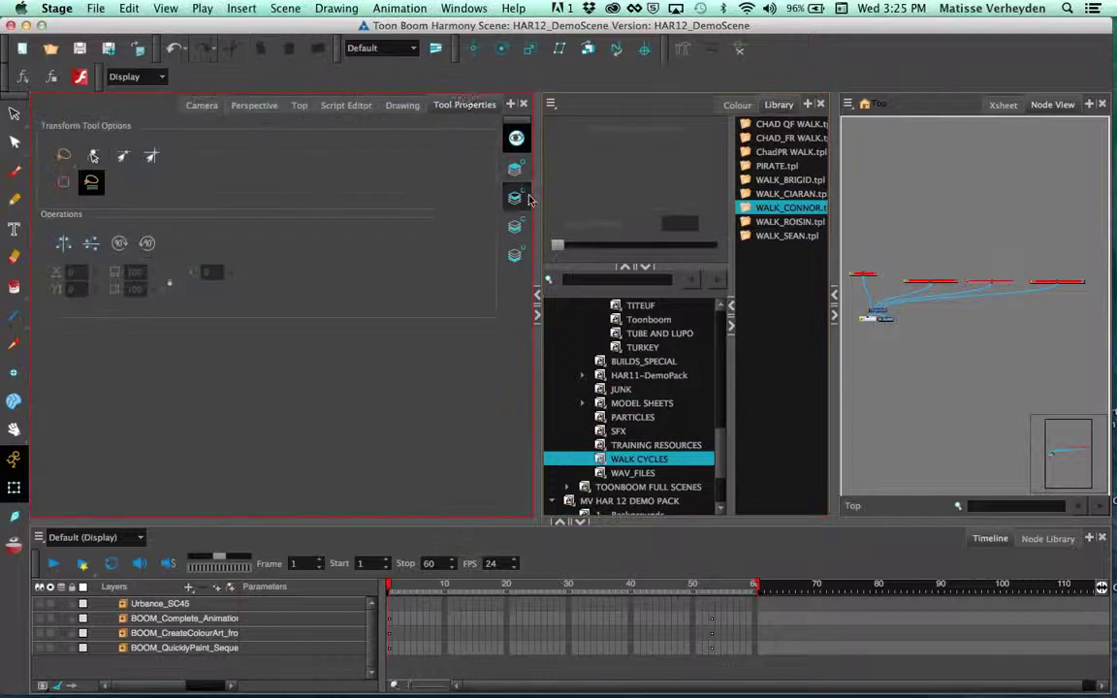
drag(471, 104, 717, 107)
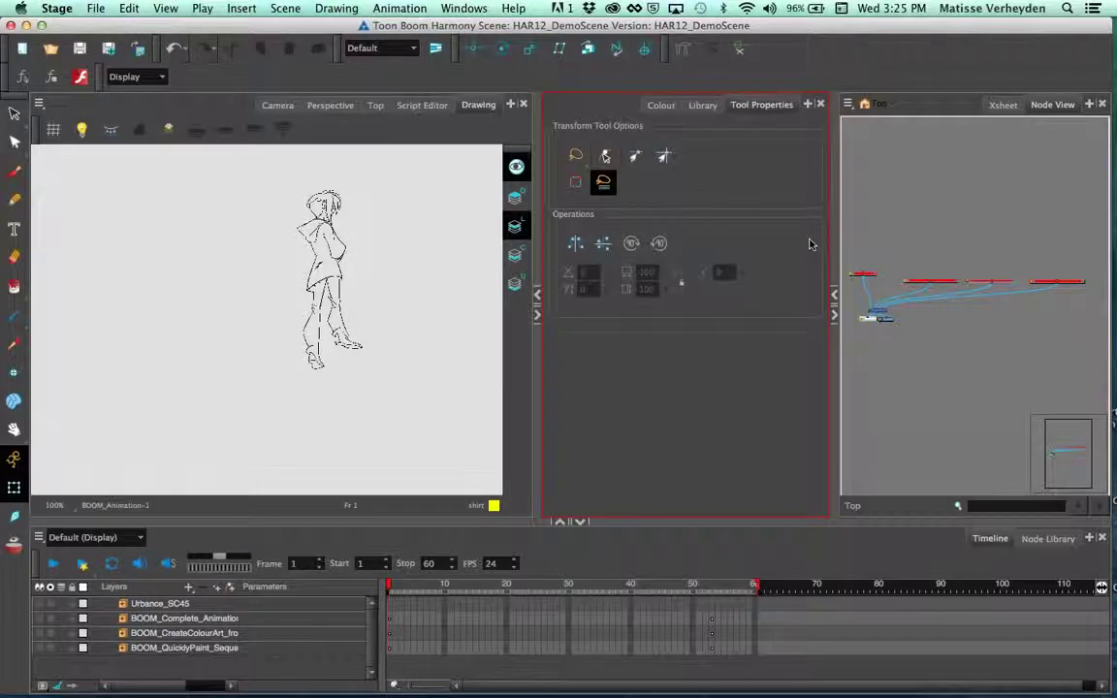
Step: Return to the Camera view and look over the list of available toolbars without changing any of them
click(849, 228)
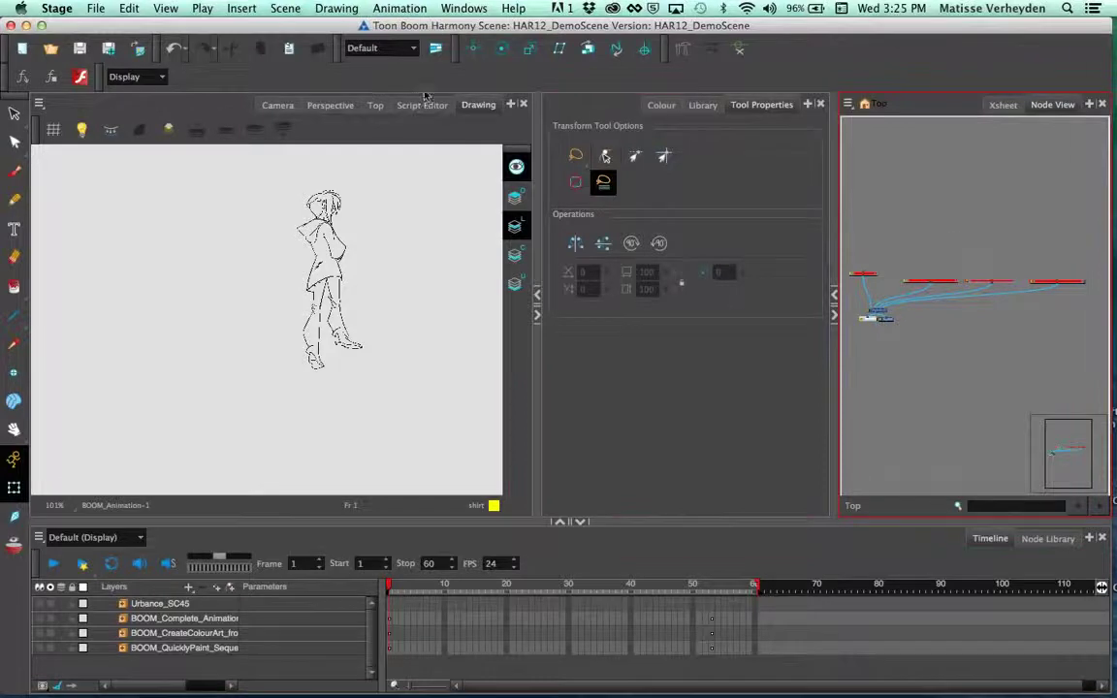
click(277, 104)
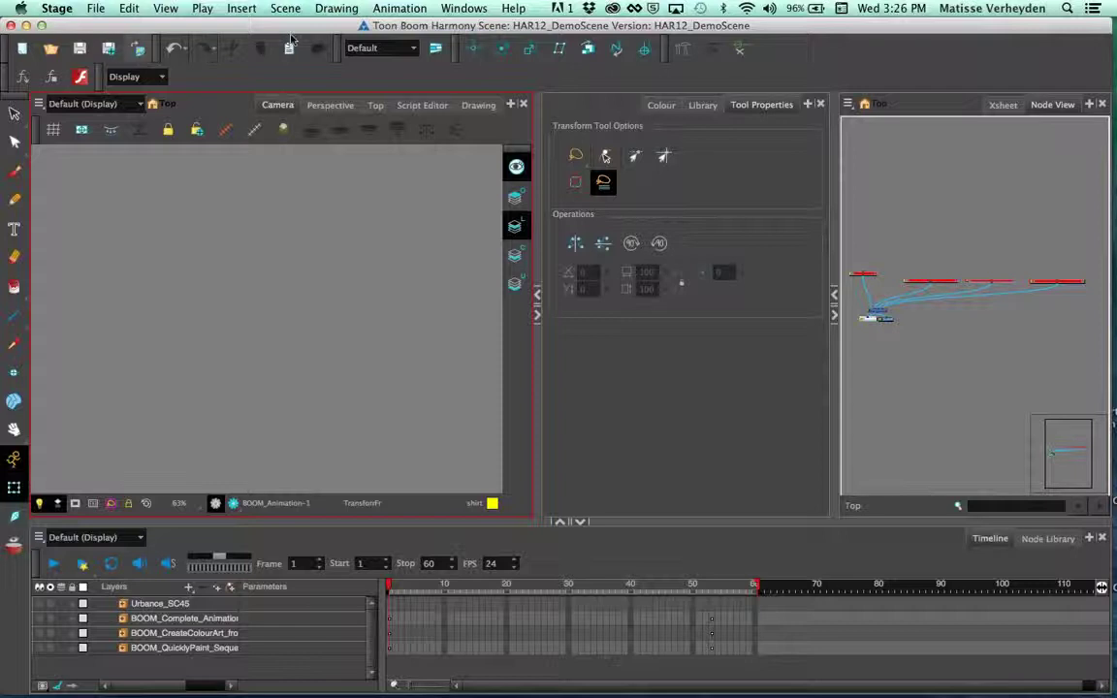
right_click(462, 80)
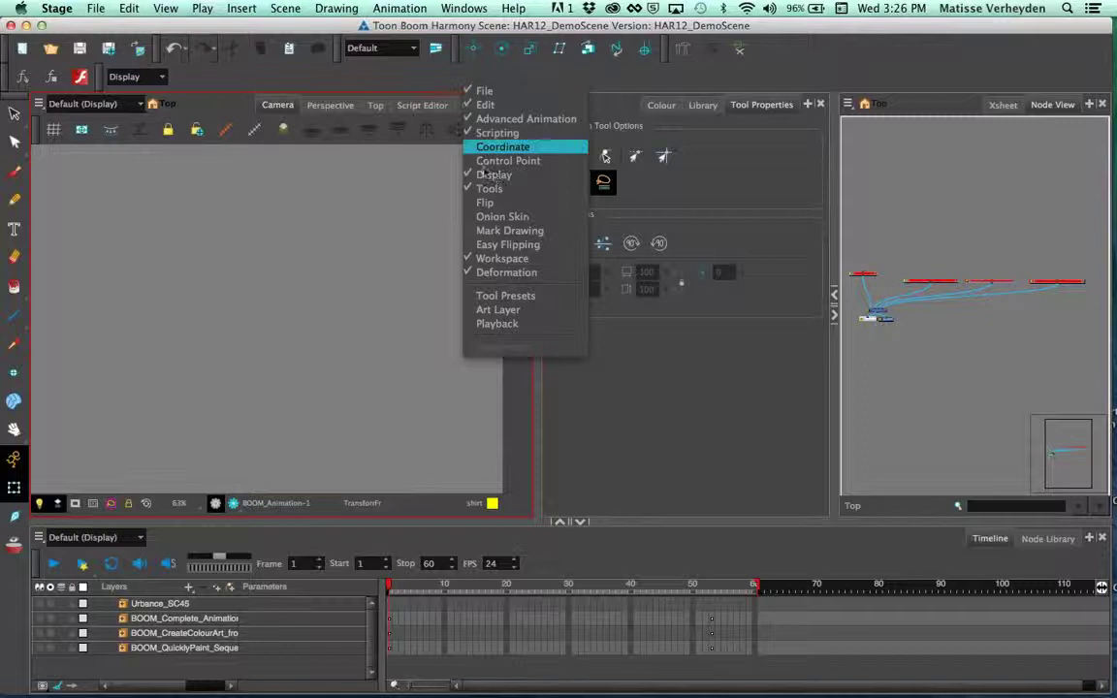
click(437, 231)
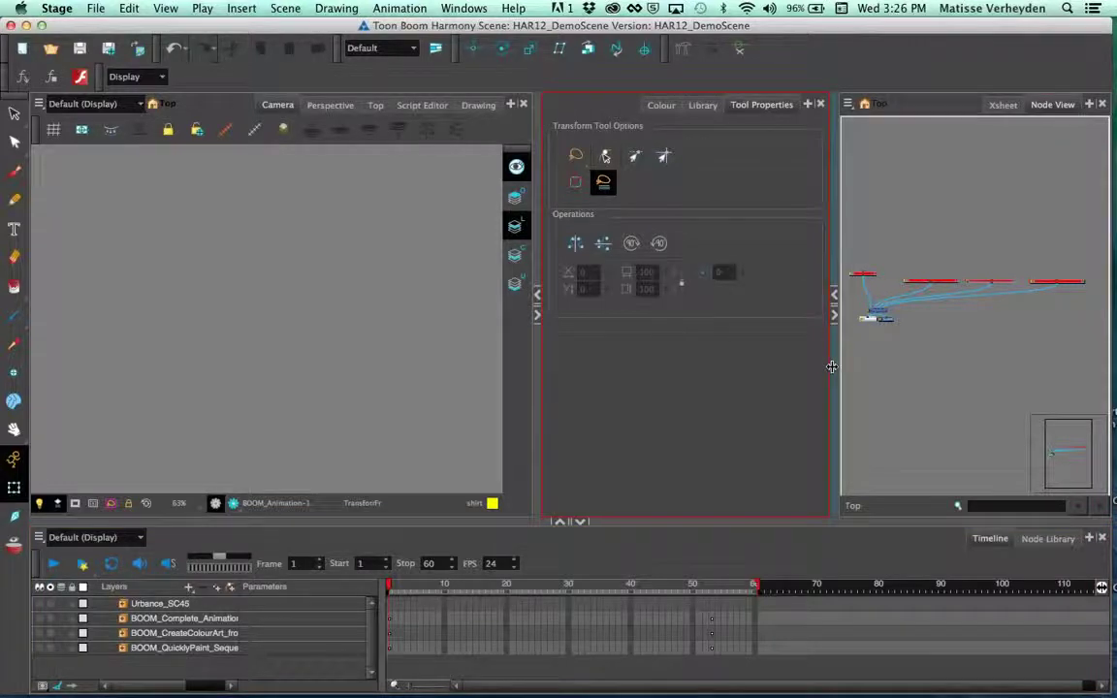
Step: Widen the Node View and examine the scene's whole node network
drag(830, 371, 517, 363)
scroll(937, 339, up, 2)
drag(737, 330, 777, 349)
scroll(830, 337, up, 1)
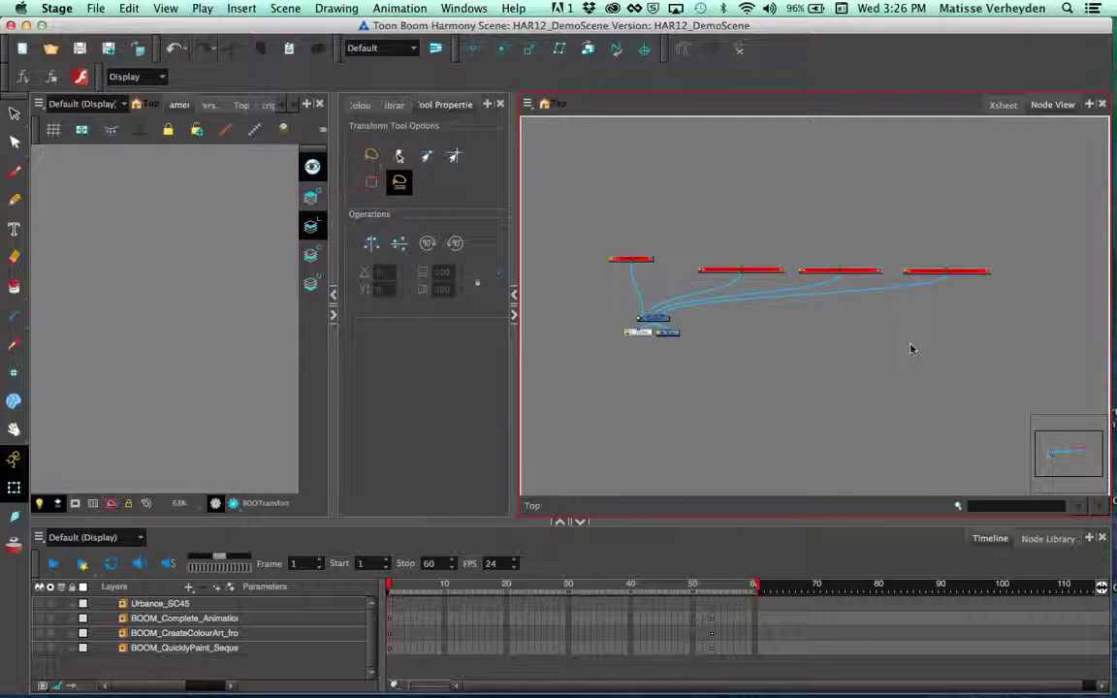
drag(880, 355, 947, 362)
scroll(954, 358, up, 2)
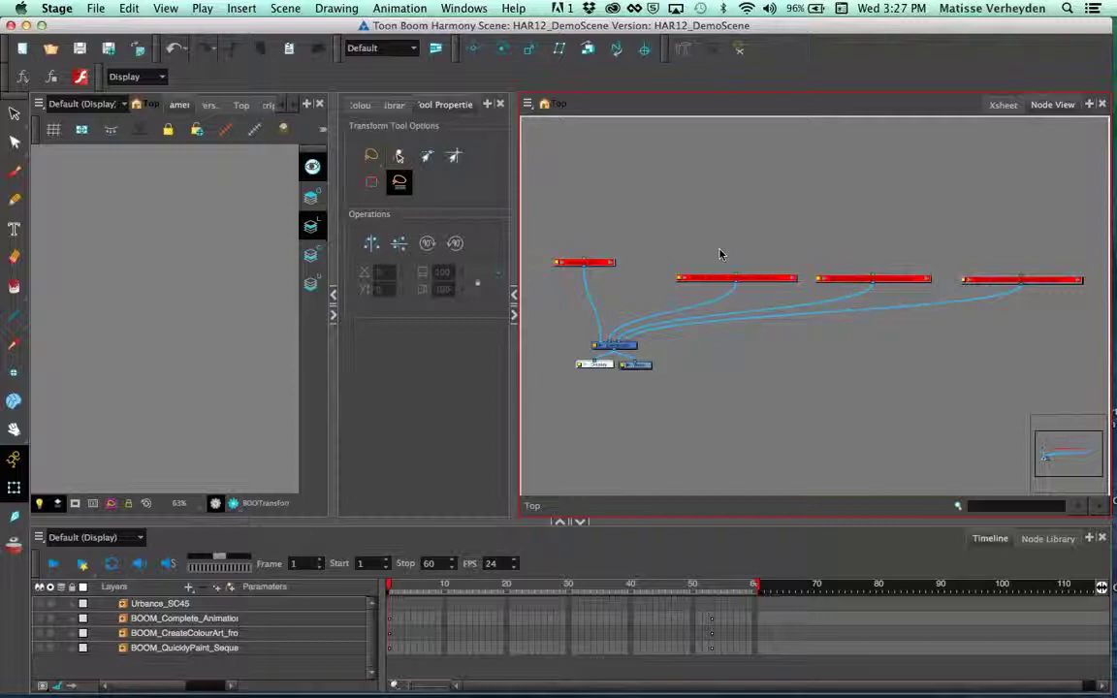
scroll(742, 254, left, 5)
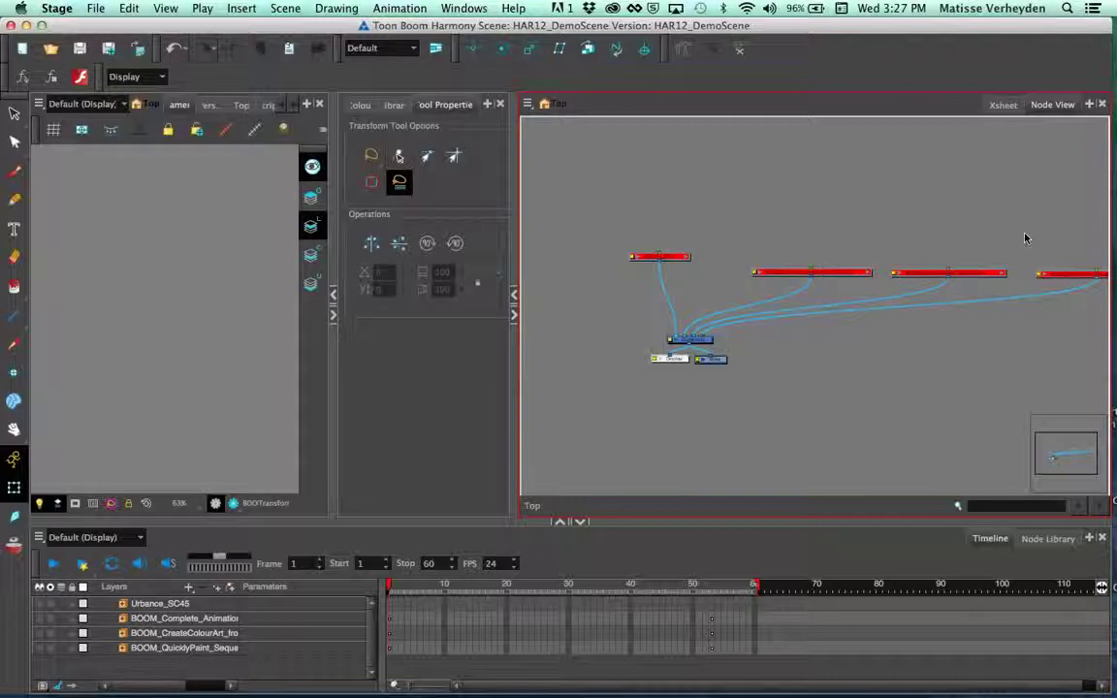
Step: Narrow the Node View to give the Camera and Tool Properties views more room
click(412, 370)
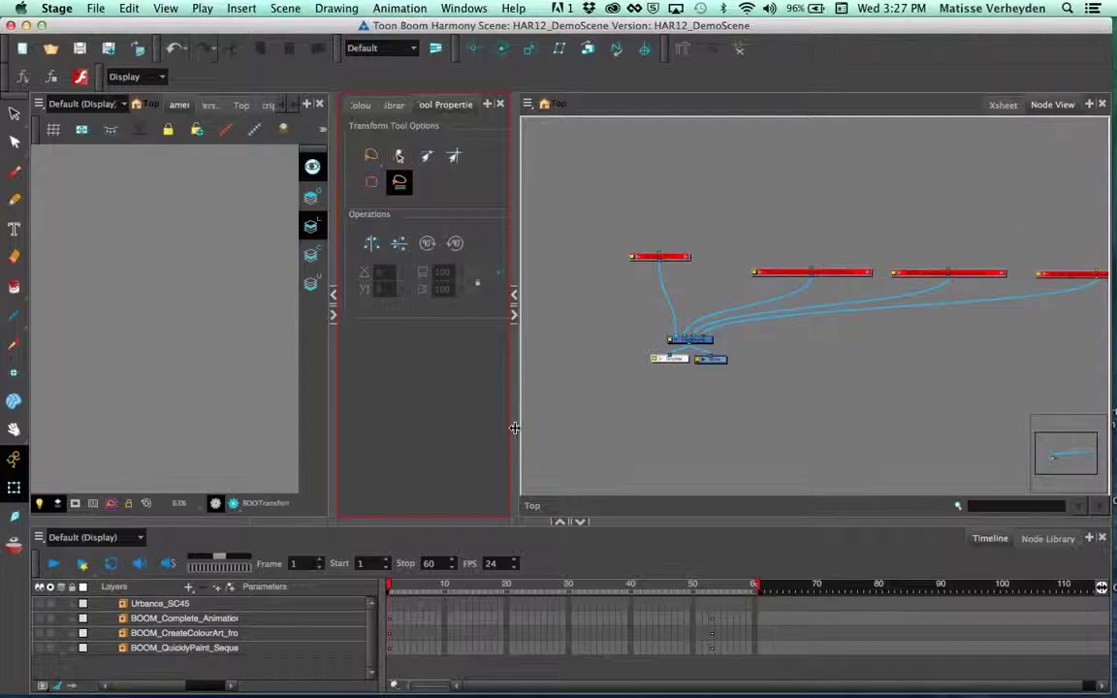
drag(514, 425, 768, 429)
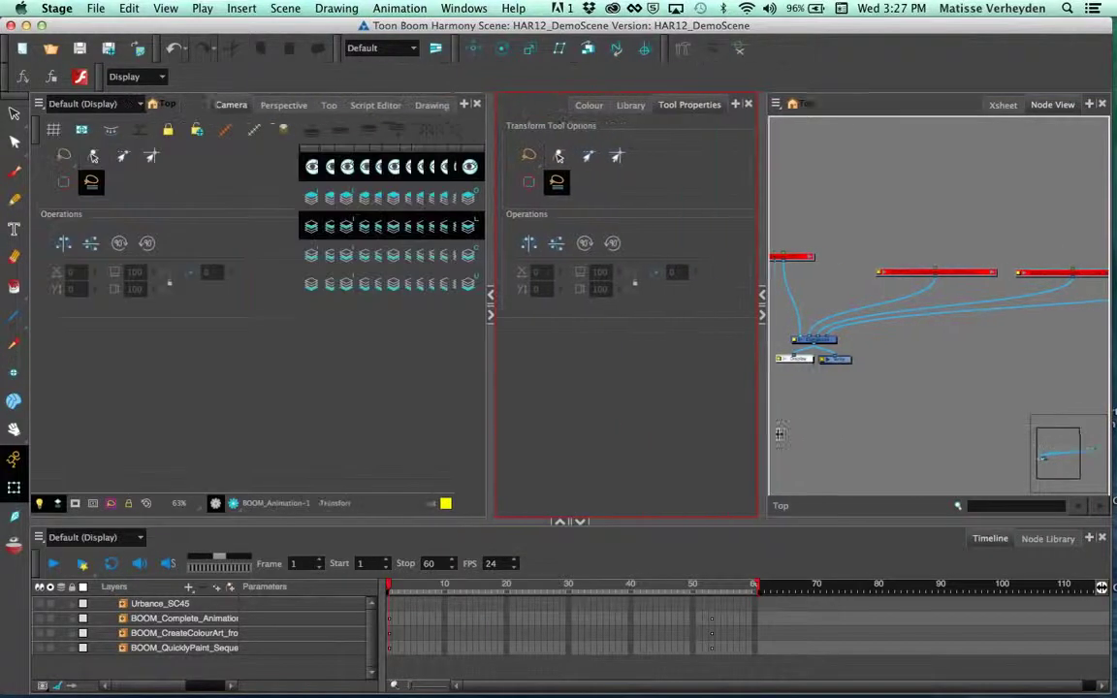
click(910, 384)
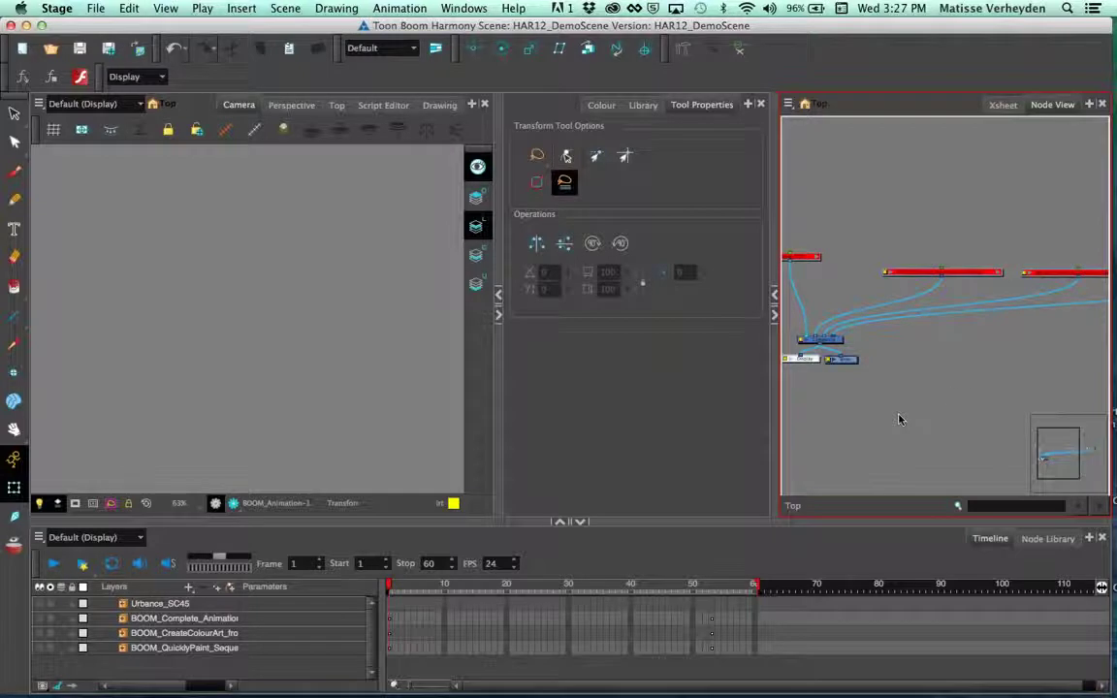
drag(967, 397, 985, 379)
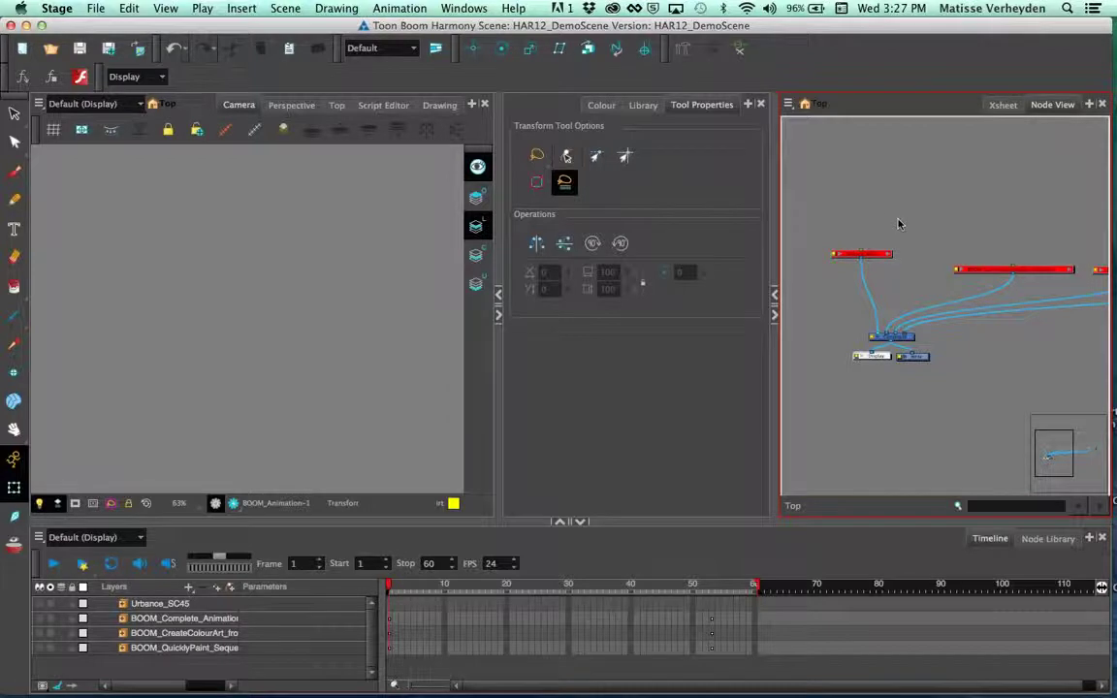
Step: Enable the Urbance_SC45 group in the node network to show its character in the Camera view
click(860, 255)
key(a)
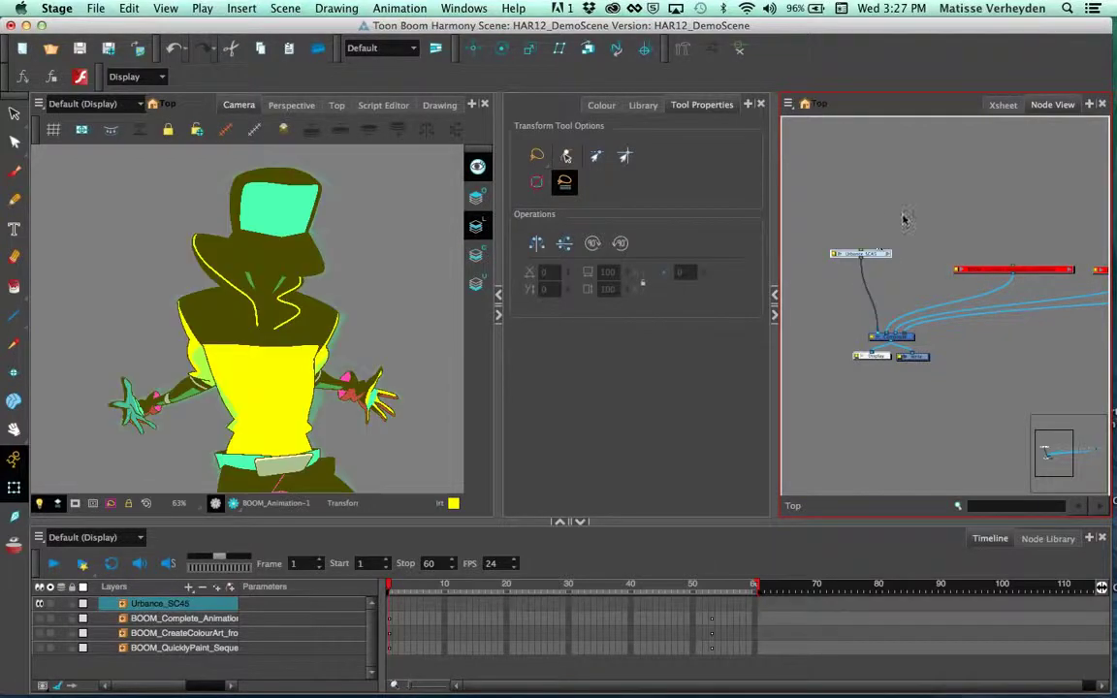
click(903, 213)
key(2)
drag(371, 398, 363, 349)
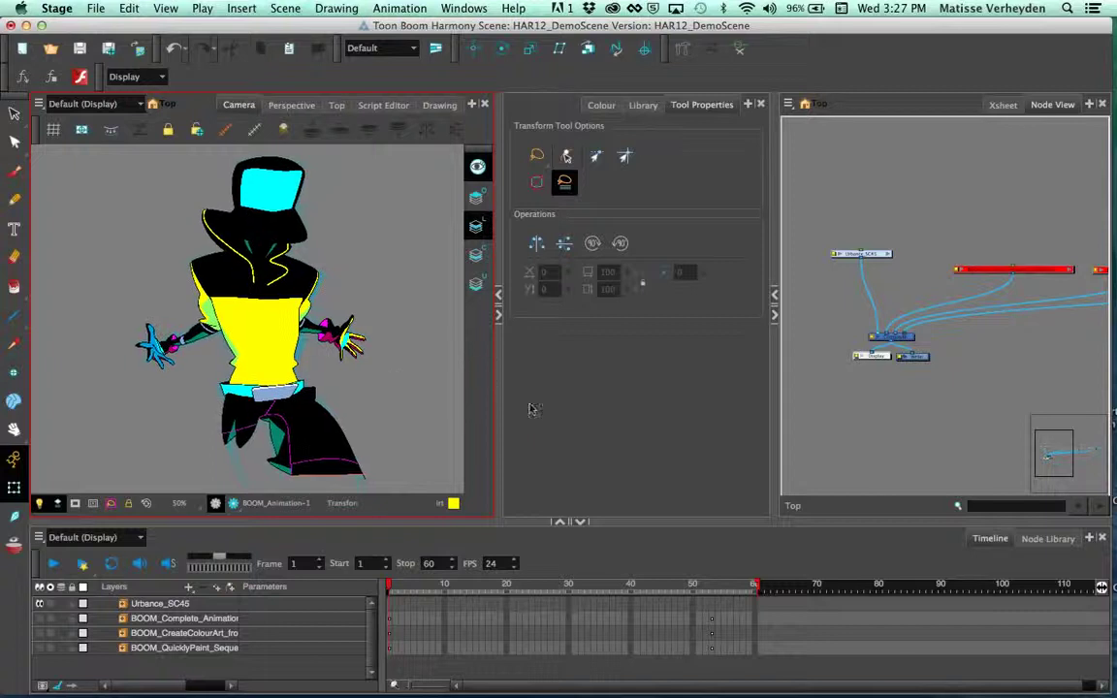
Step: Widen the Camera view and scrub the timeline through the Urbance_SC45 animation to frame 33
drag(496, 411, 580, 417)
drag(796, 434, 800, 434)
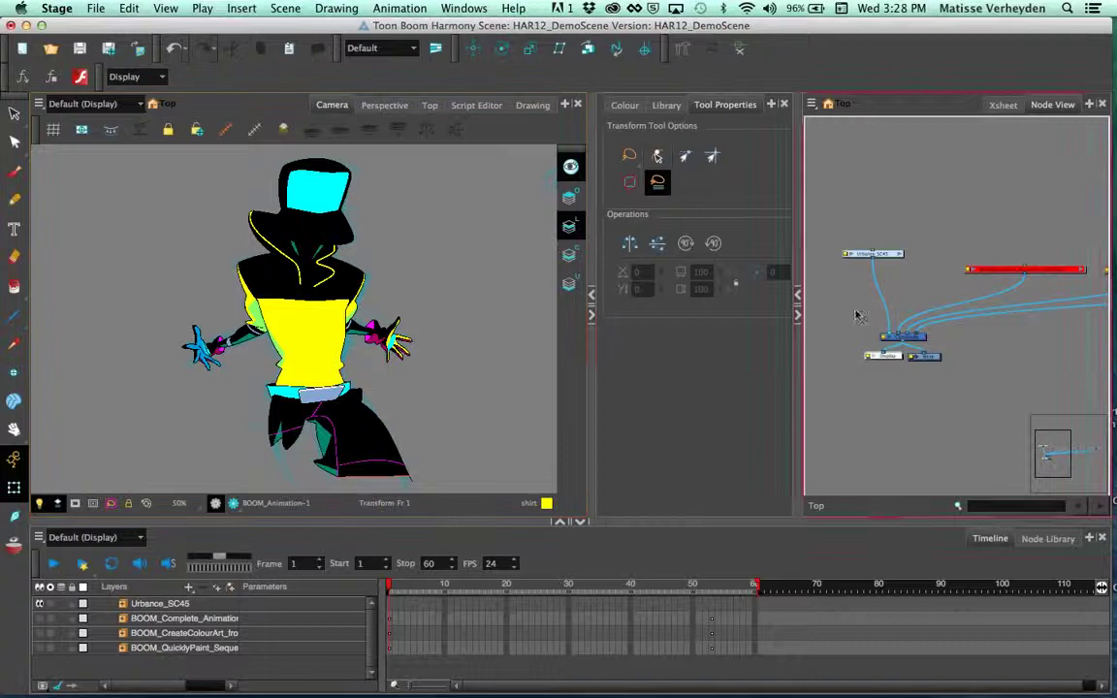
drag(392, 586, 512, 603)
drag(524, 602, 588, 598)
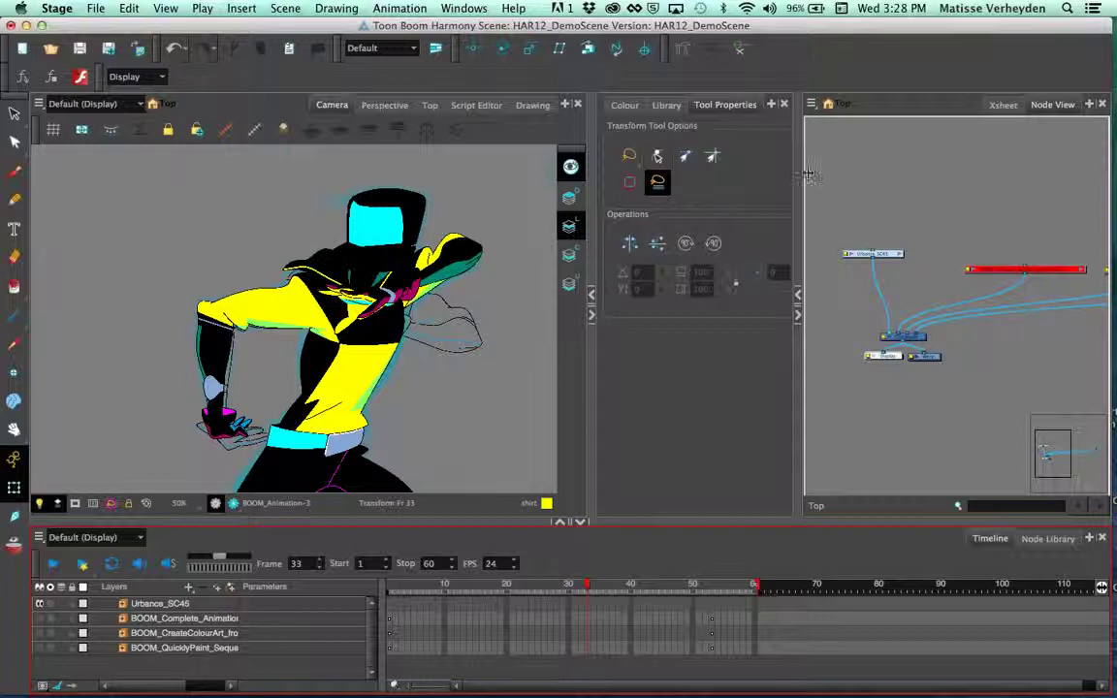
Step: Enter the Urbance_SC45 group in the Node View to show the drawing nodes inside it
scroll(909, 269, up, 2)
drag(909, 268, 989, 298)
scroll(971, 288, up, 1)
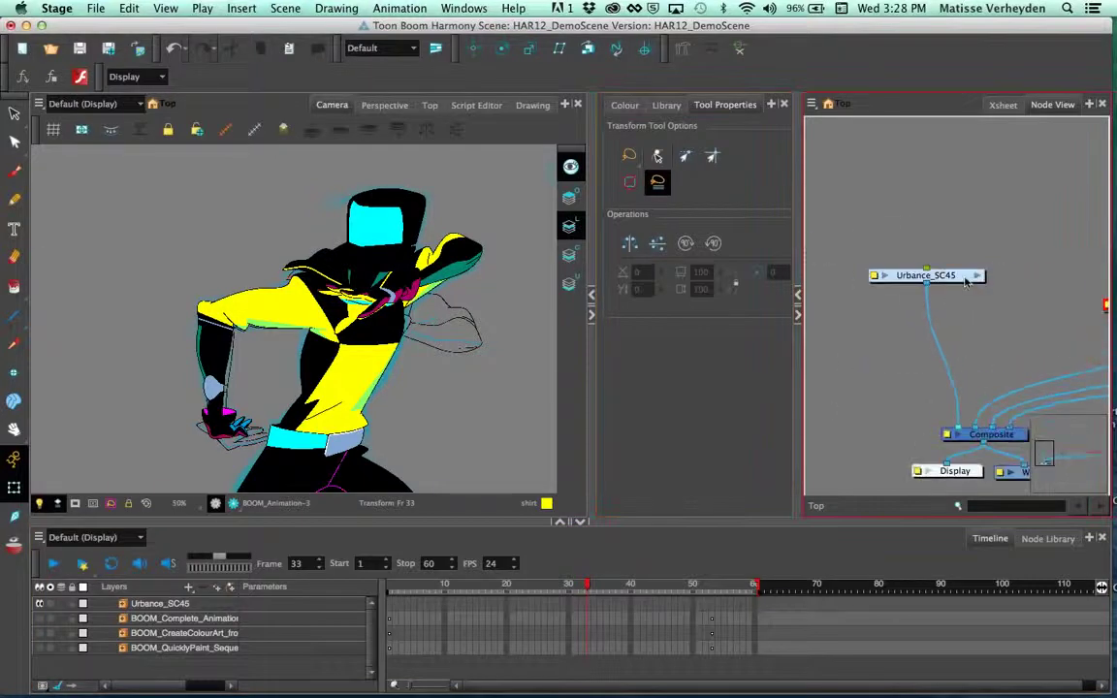
click(977, 276)
scroll(989, 330, down, 3)
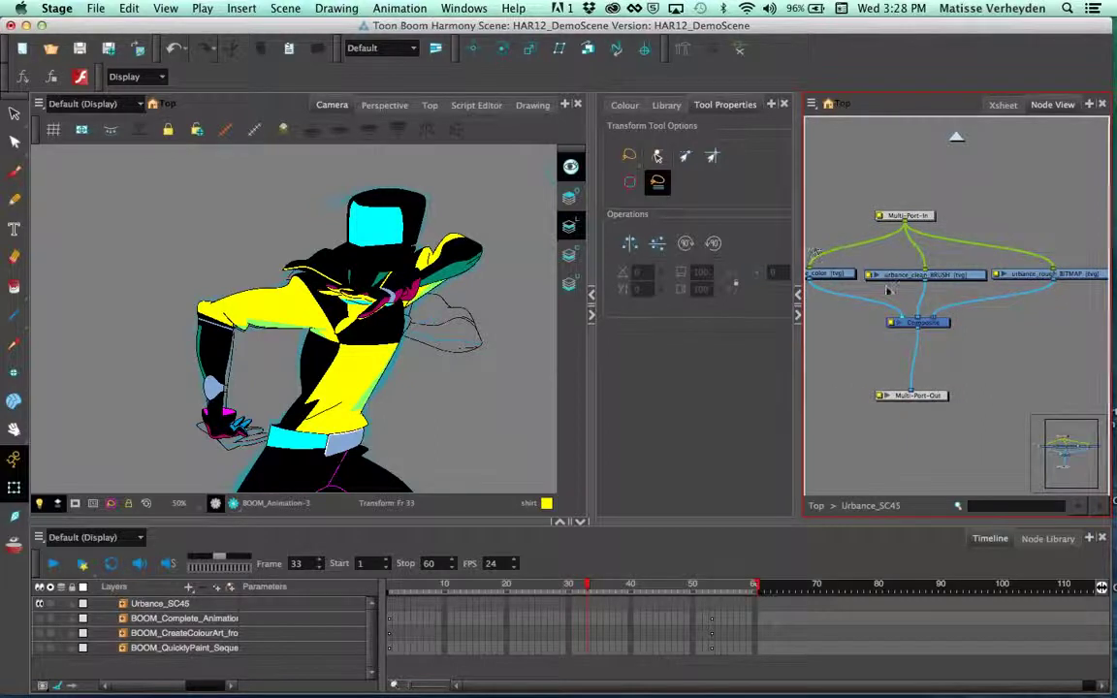
Step: Disable the urbance_color and urbance_clean_BRUSH nodes, leaving only the rough bitmap drawing enabled
drag(948, 291, 966, 292)
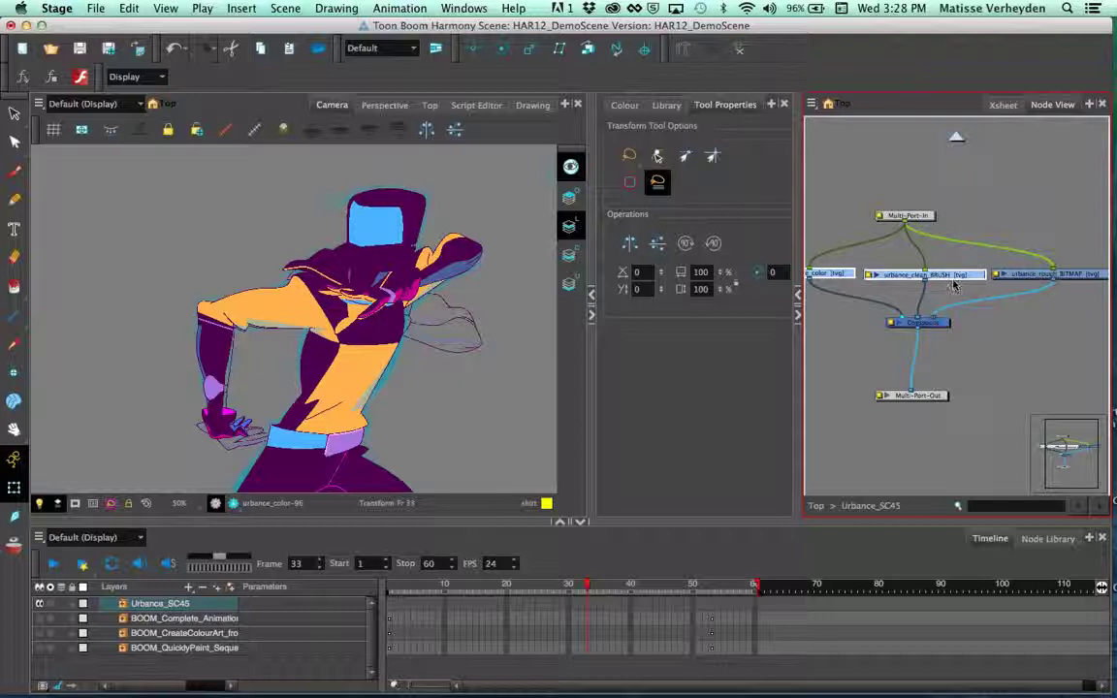
key(d)
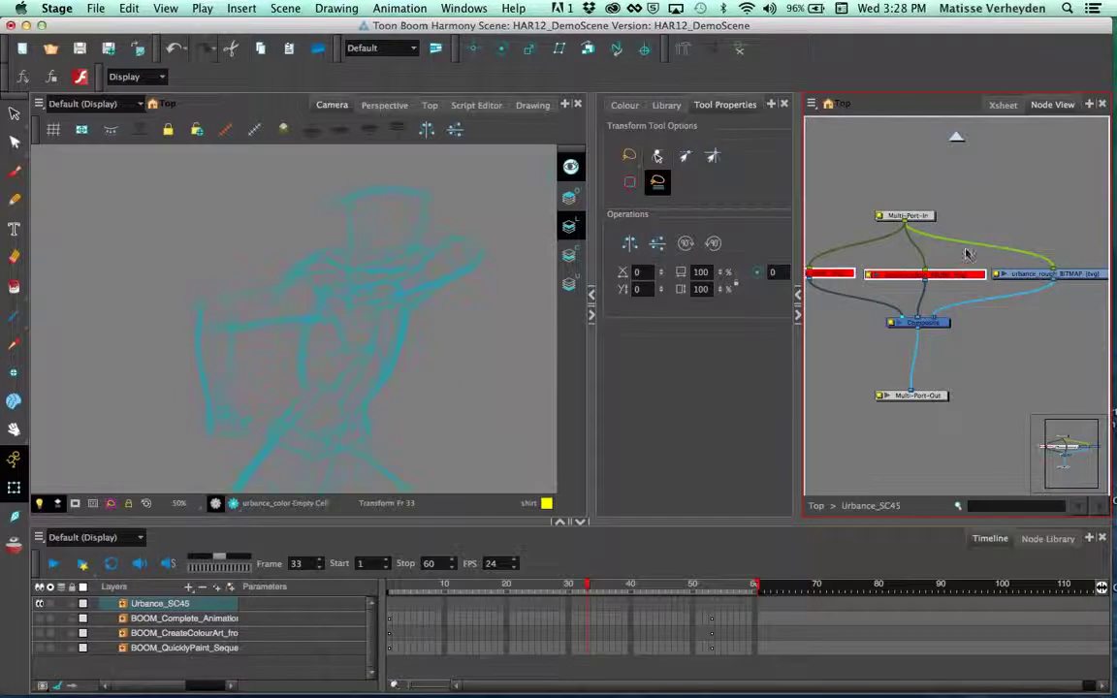
click(1063, 305)
Step: Select the urbance_rough_BITMAP node, reveal its layer in the timeline and go to its drawing at frame 1
click(1077, 276)
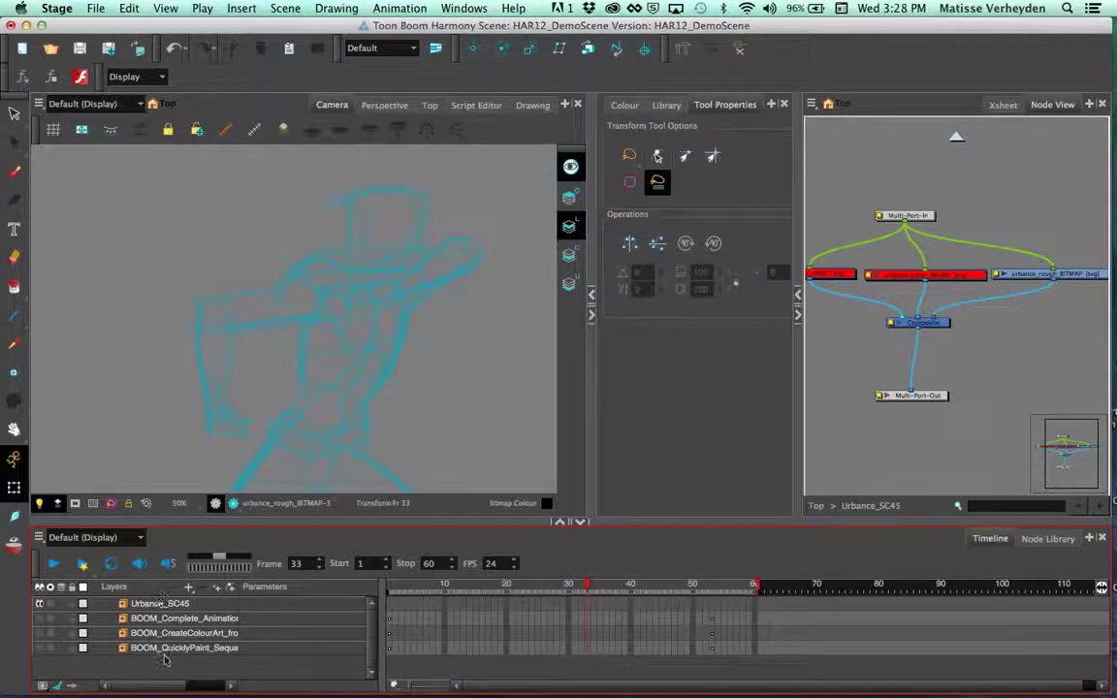
click(1079, 278)
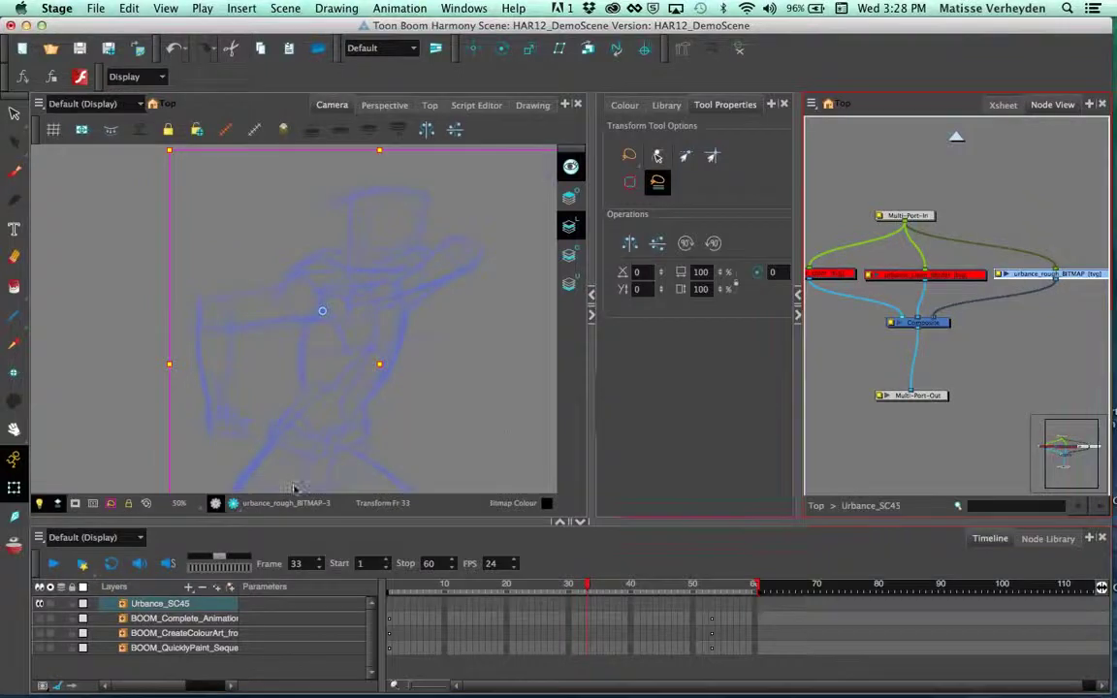
key(o)
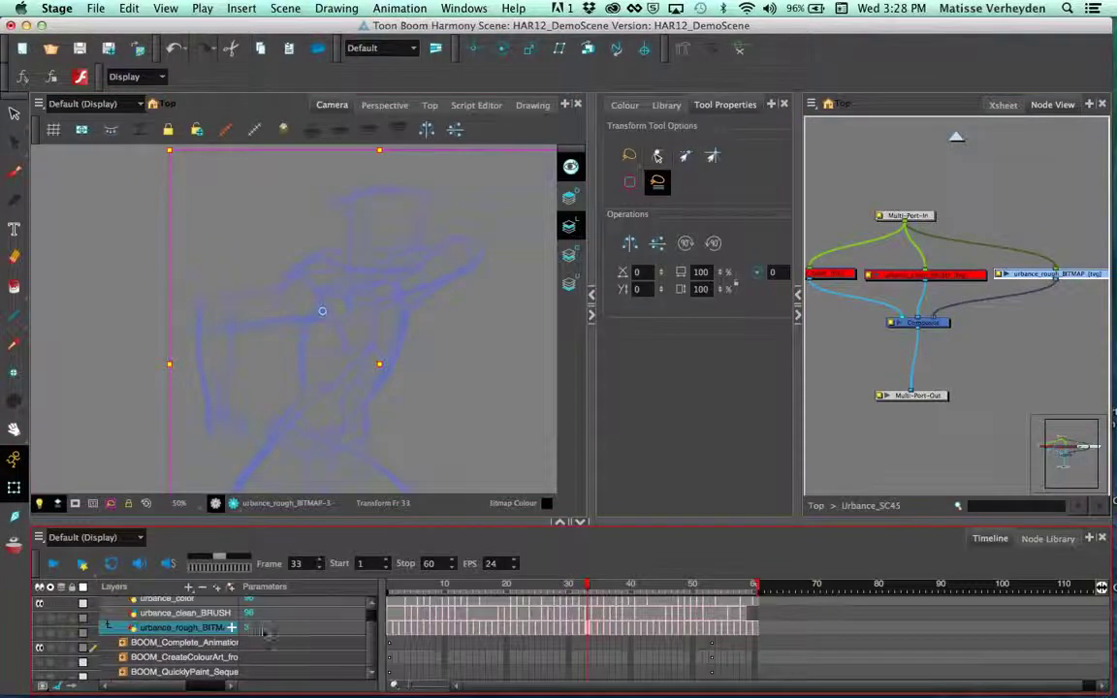
click(391, 632)
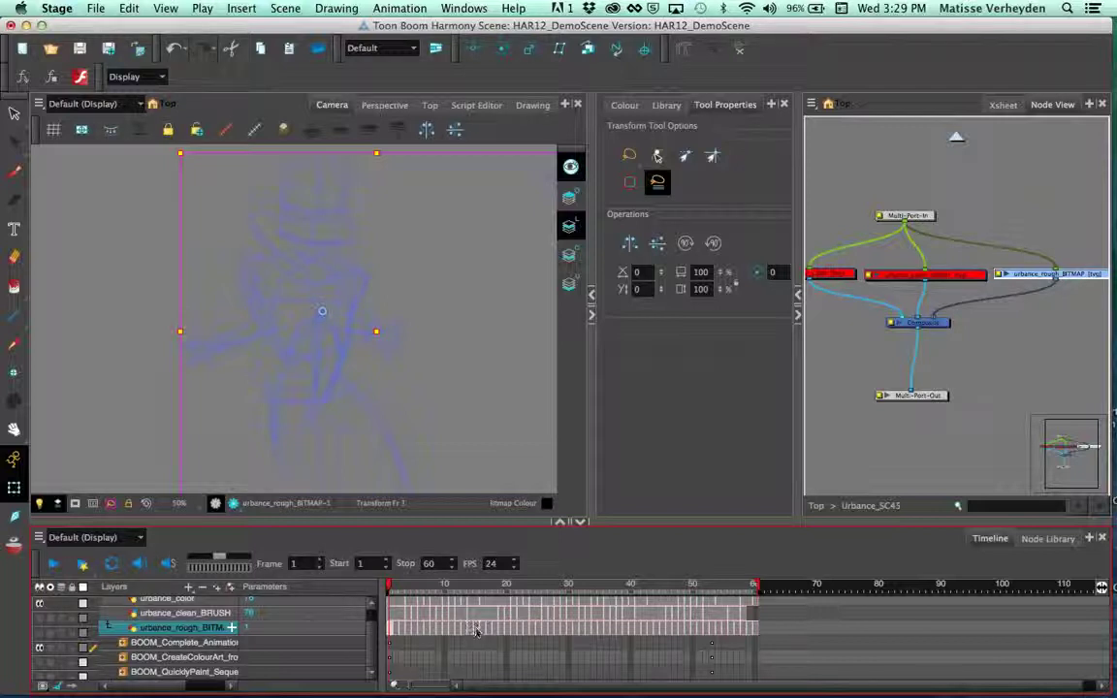
Step: Scrub the timeline to preview the rough bitmap animation against the camera frame, and return to frame 1
click(419, 591)
drag(420, 591, 445, 592)
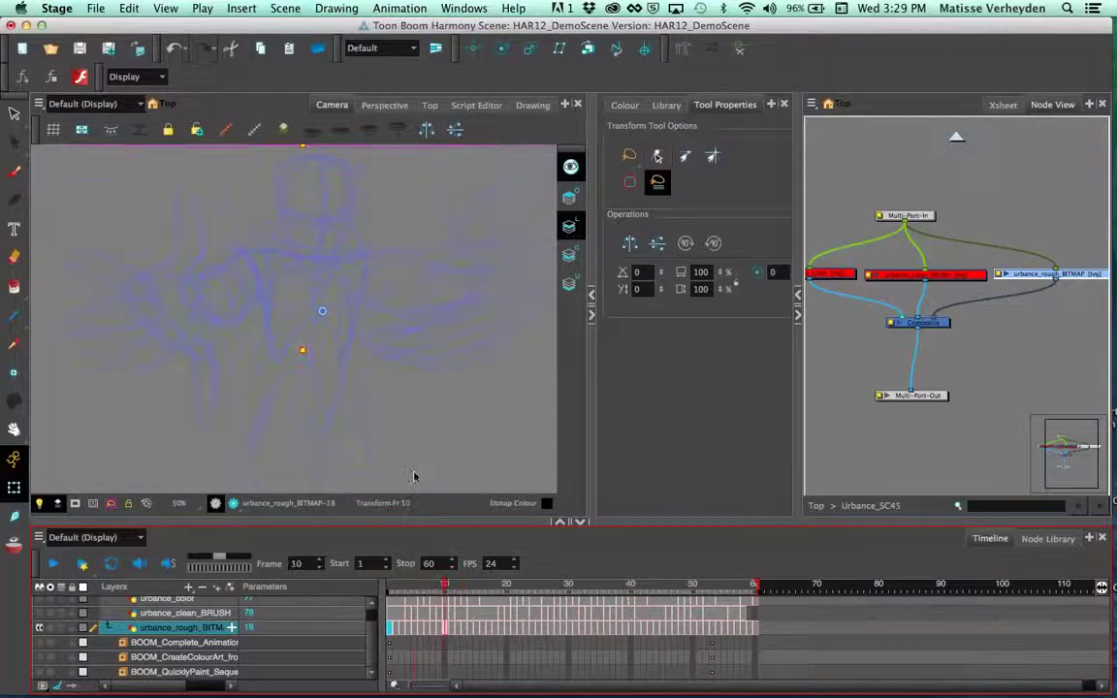
scroll(433, 374, down, 2)
click(131, 365)
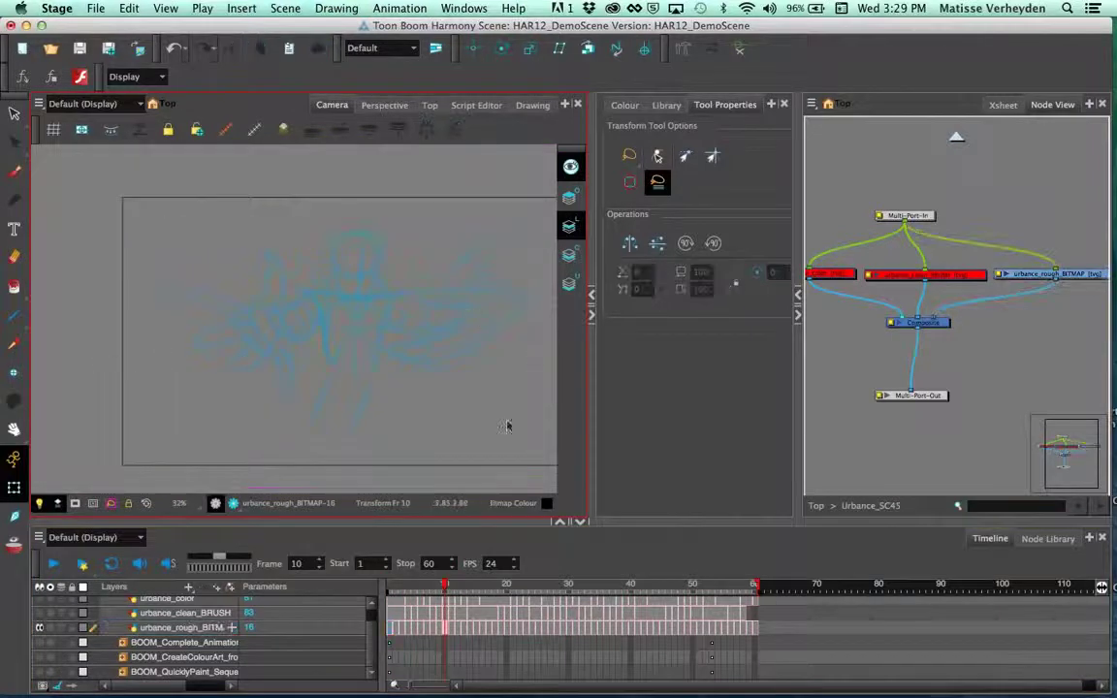
click(445, 585)
mouse_move(458, 589)
mouse_down()
mouse_move(683, 619)
mouse_move(387, 603)
mouse_up()
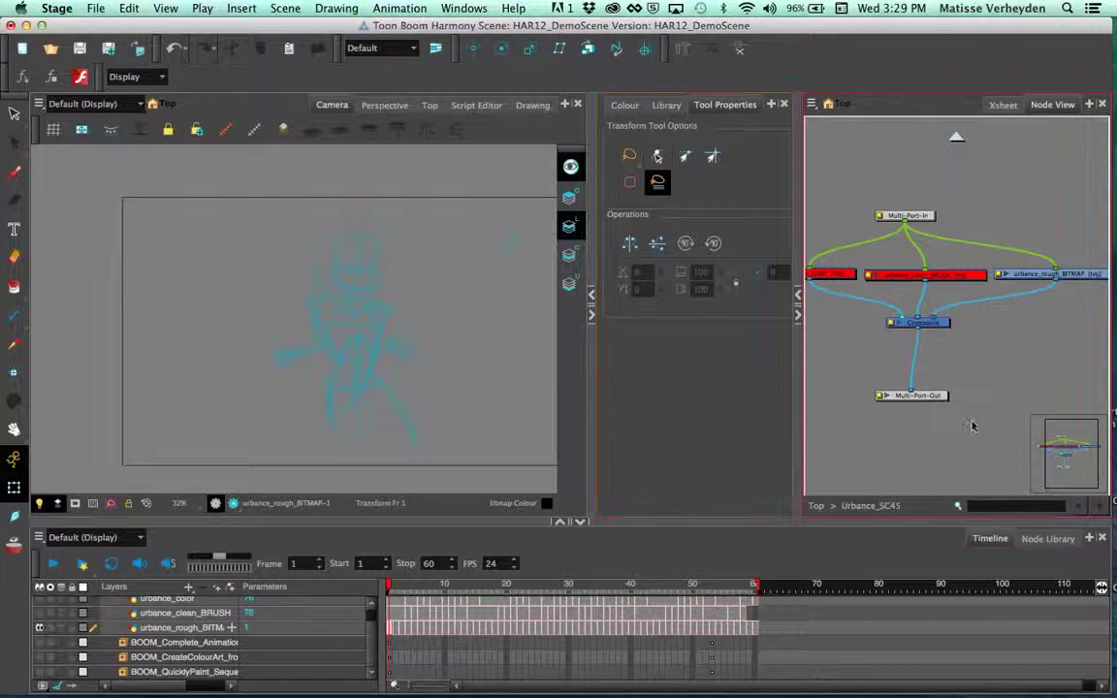
Step: Disable the urbance_rough_BITMAP node and enable urbance_clean_BRUSH to show the clean line drawing up close
click(1057, 273)
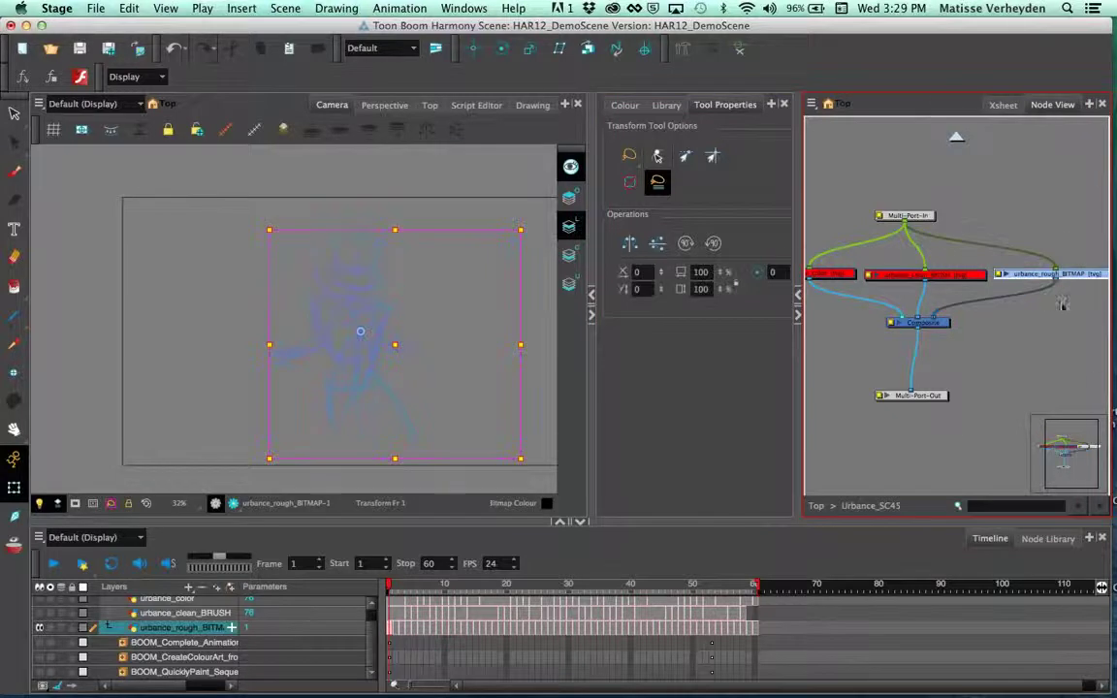
key(d)
click(937, 279)
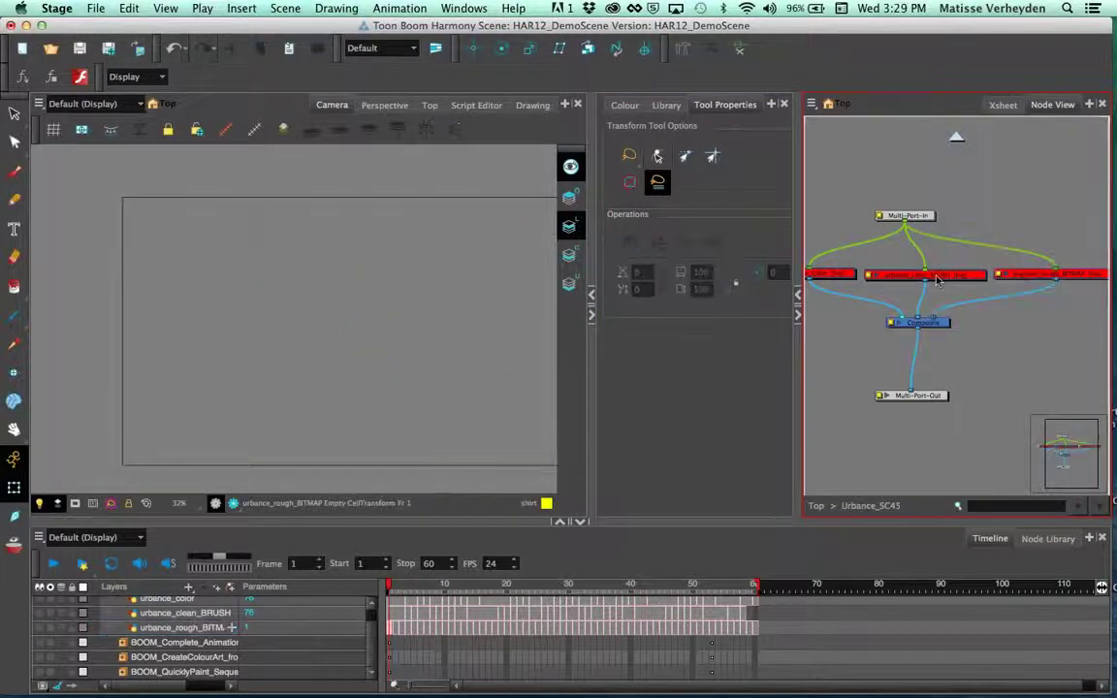
click(950, 276)
key(a)
click(988, 210)
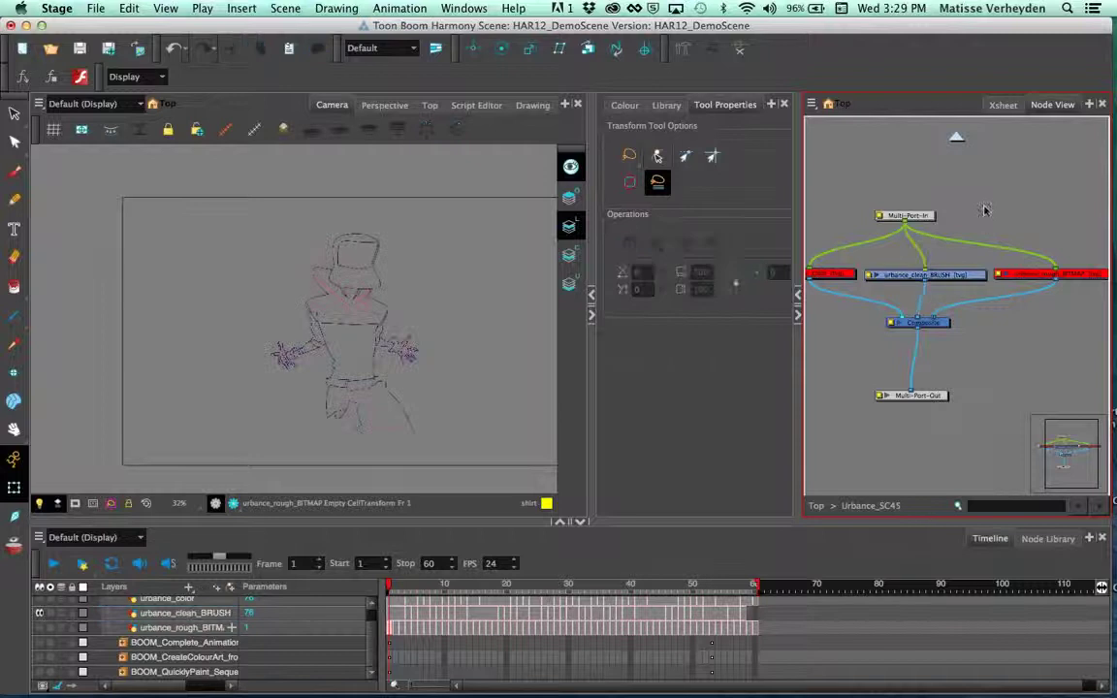
key(2)
drag(380, 306, 334, 267)
key(2)
drag(362, 319, 357, 335)
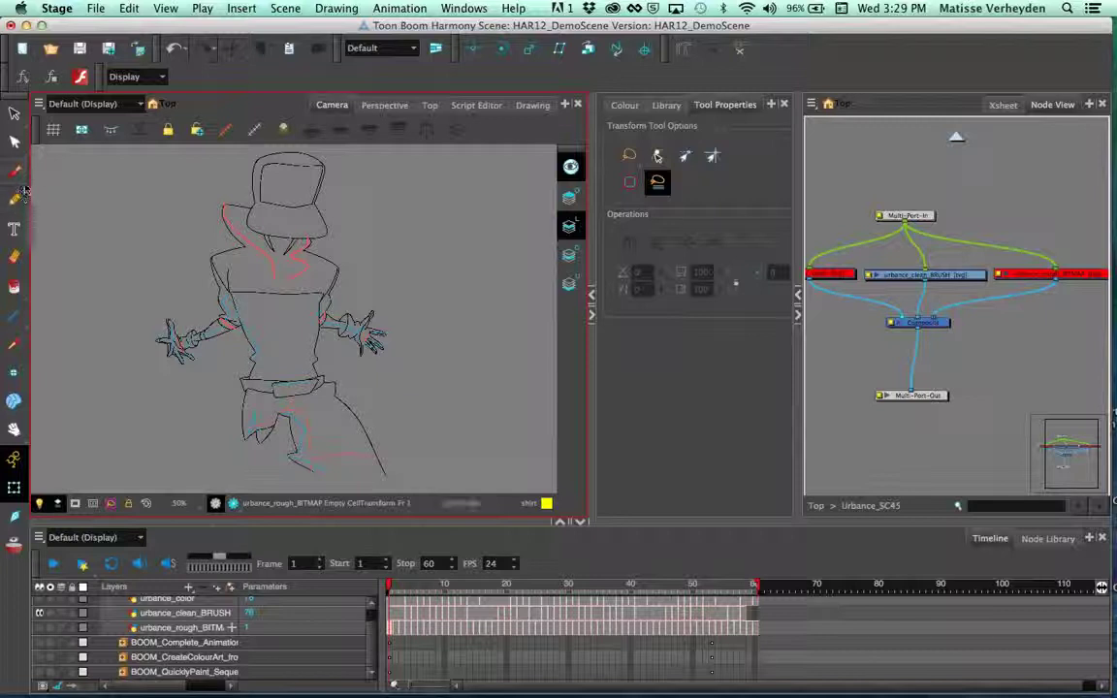
Step: Select the black shoulder stroke below the collar on urbance_clean_BRUSH with the Select tool, viewing it up close
click(14, 114)
scroll(205, 223, up, 3)
scroll(207, 227, up, 2)
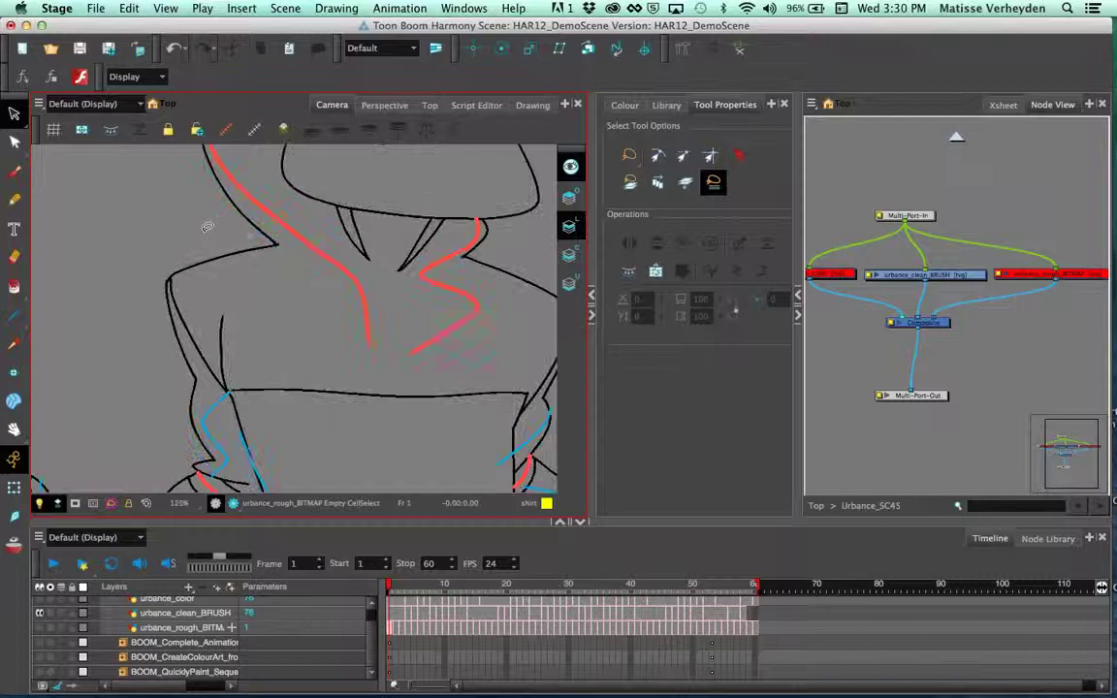
scroll(244, 241, up, 2)
click(258, 250)
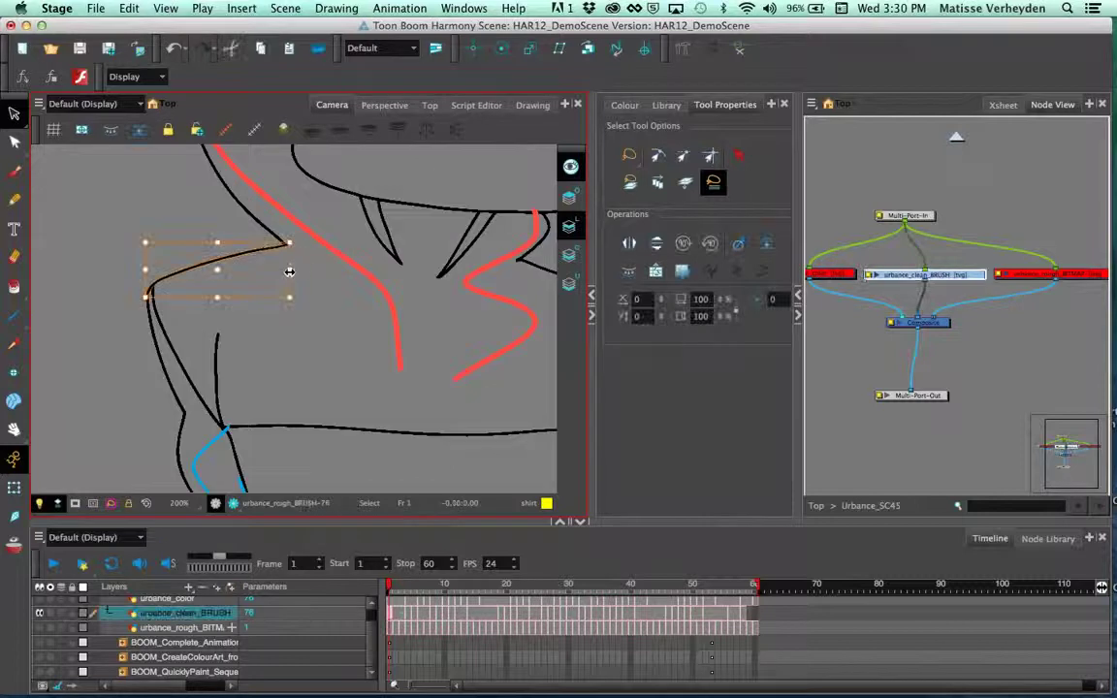
scroll(270, 242, up, 3)
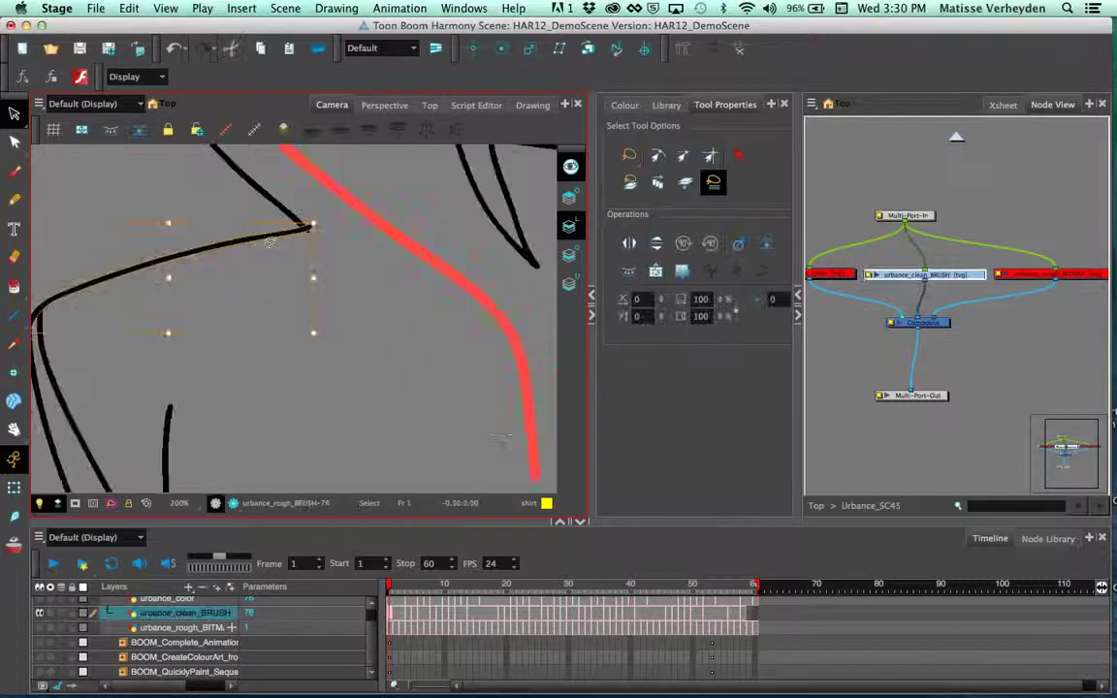
scroll(270, 242, up, 3)
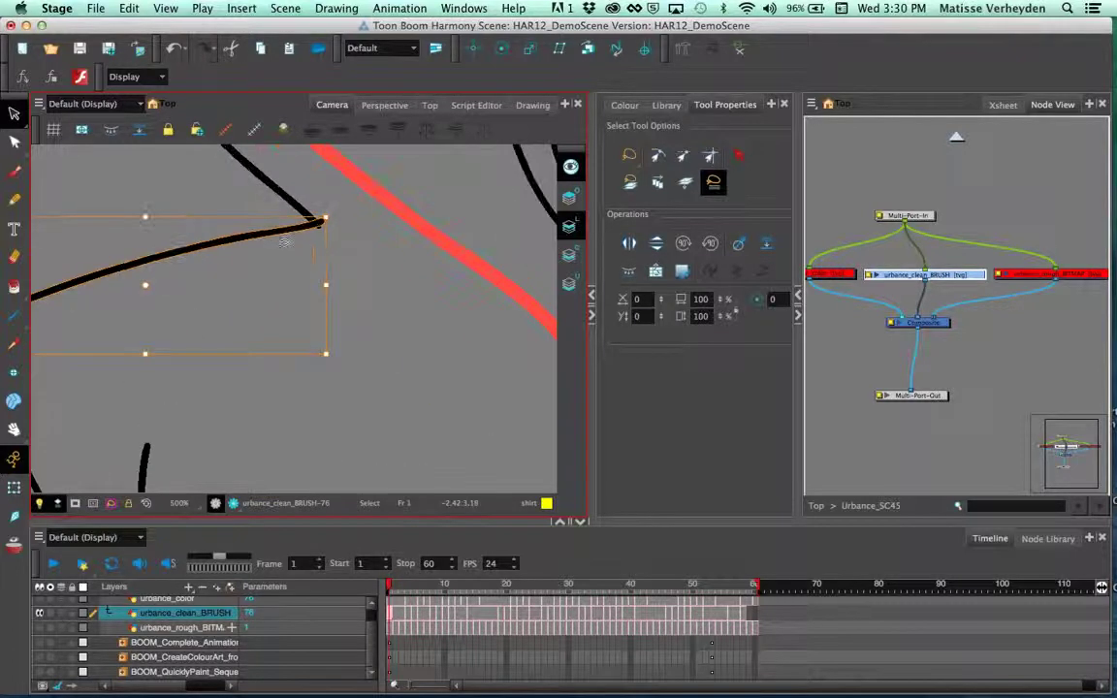
Step: Thicken the selected shoulder stroke by pulling a contour point with the Contour Editor, and undo the change
key(alt+q)
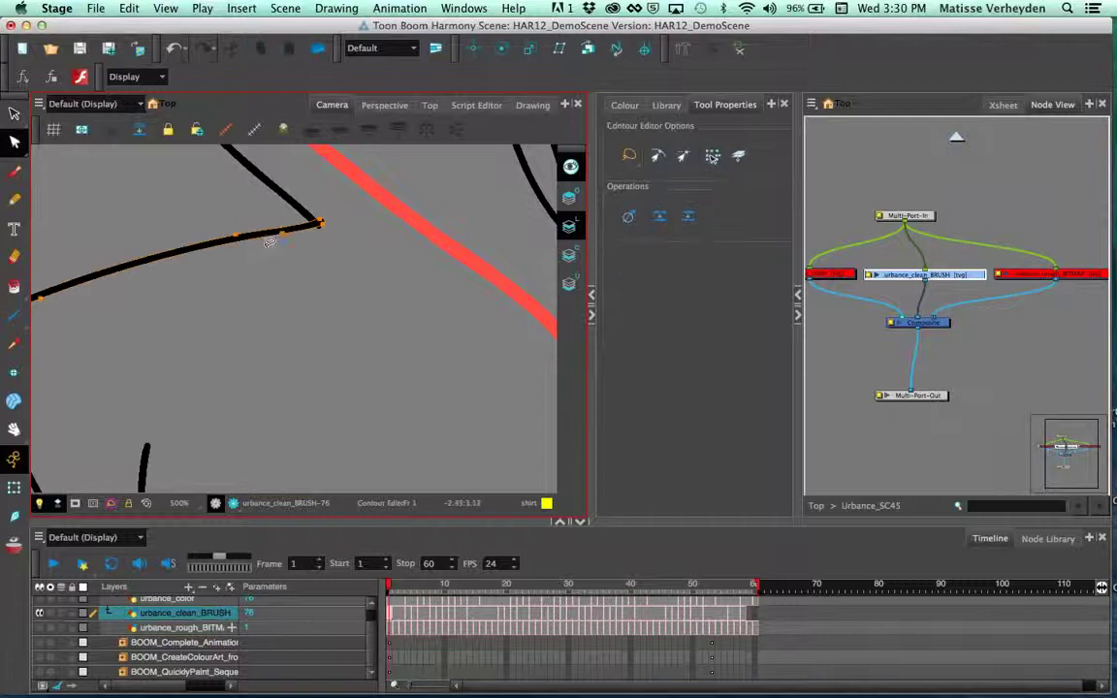
drag(283, 232, 289, 243)
click(319, 242)
scroll(320, 250, down, 1)
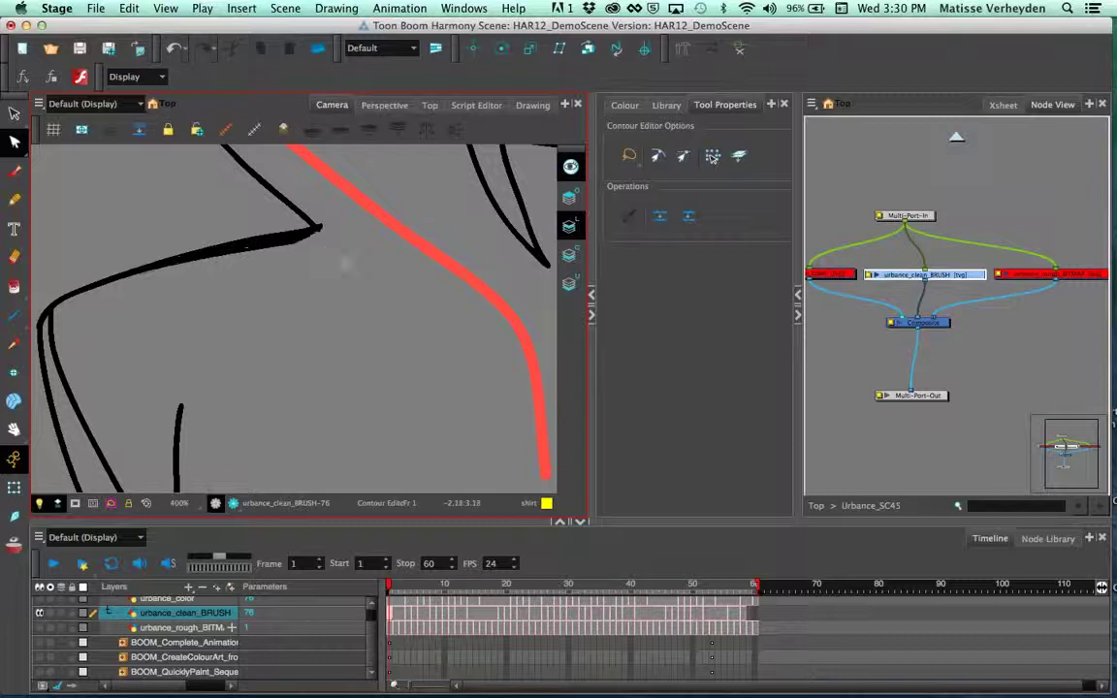
key(ctrl+z)
scroll(320, 225, down, 1)
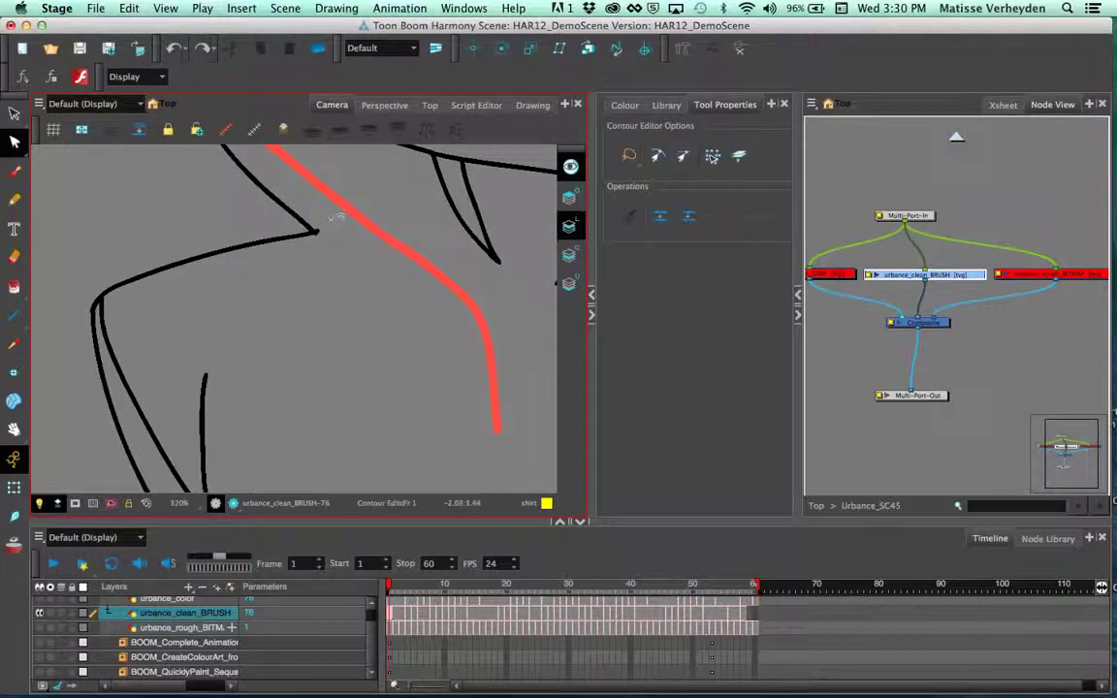
Step: Bring up the scene's colour palettes and examine the red and blue separation lines of the whole clean drawing
scroll(338, 217, down, 4)
drag(452, 316, 378, 314)
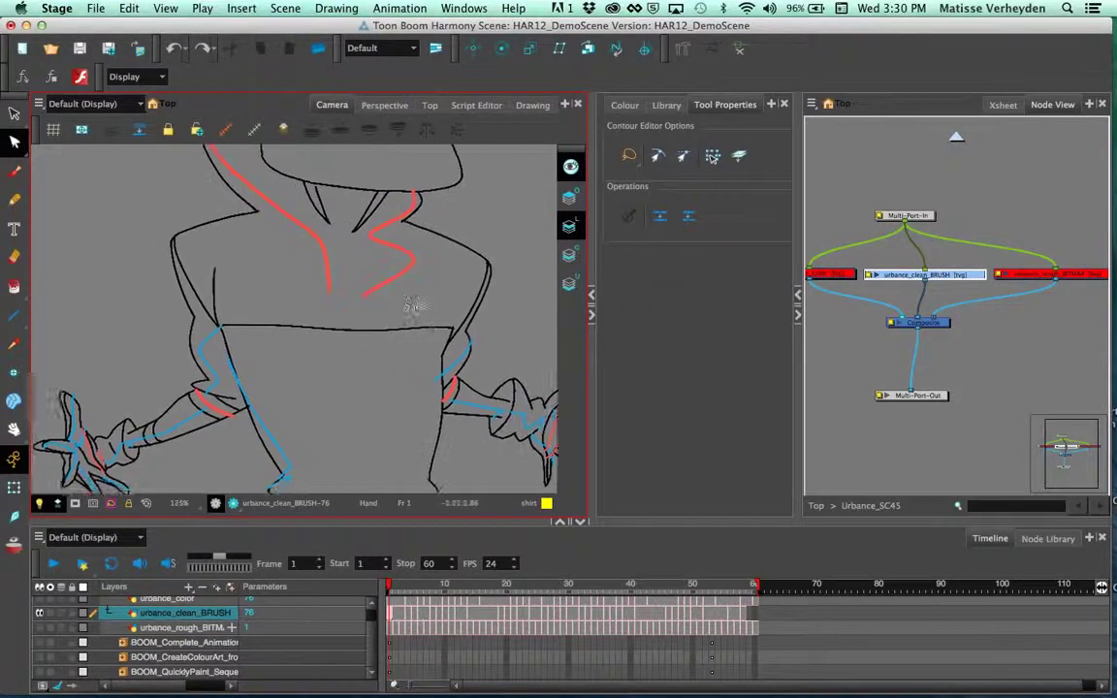
scroll(433, 323, down, 1)
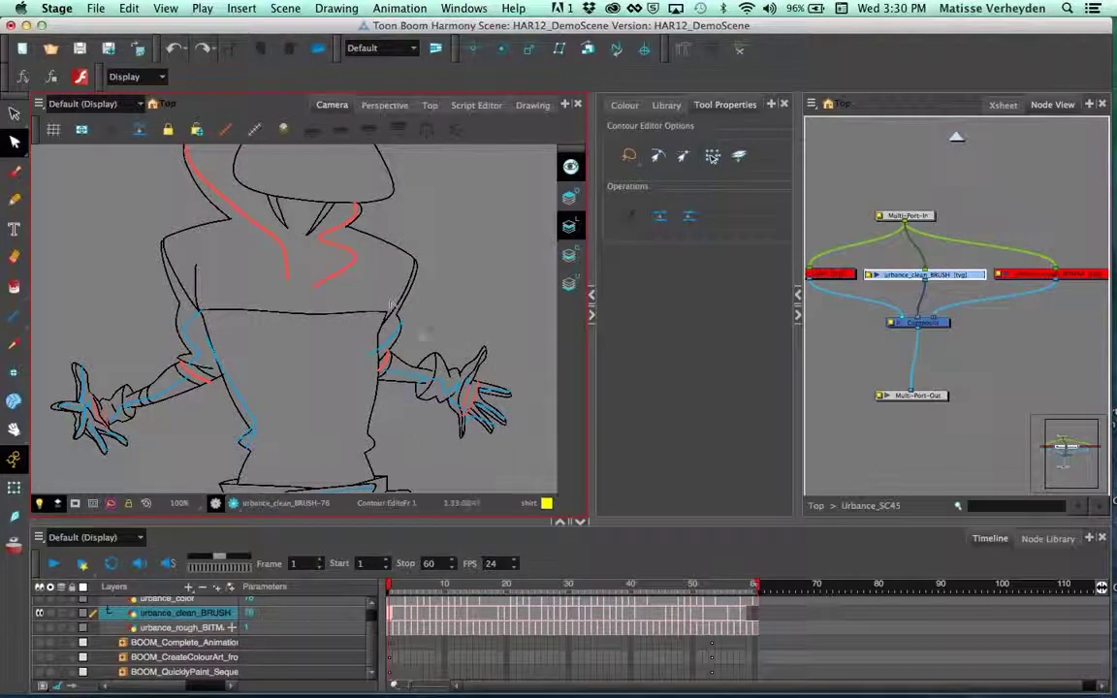
drag(443, 284, 434, 280)
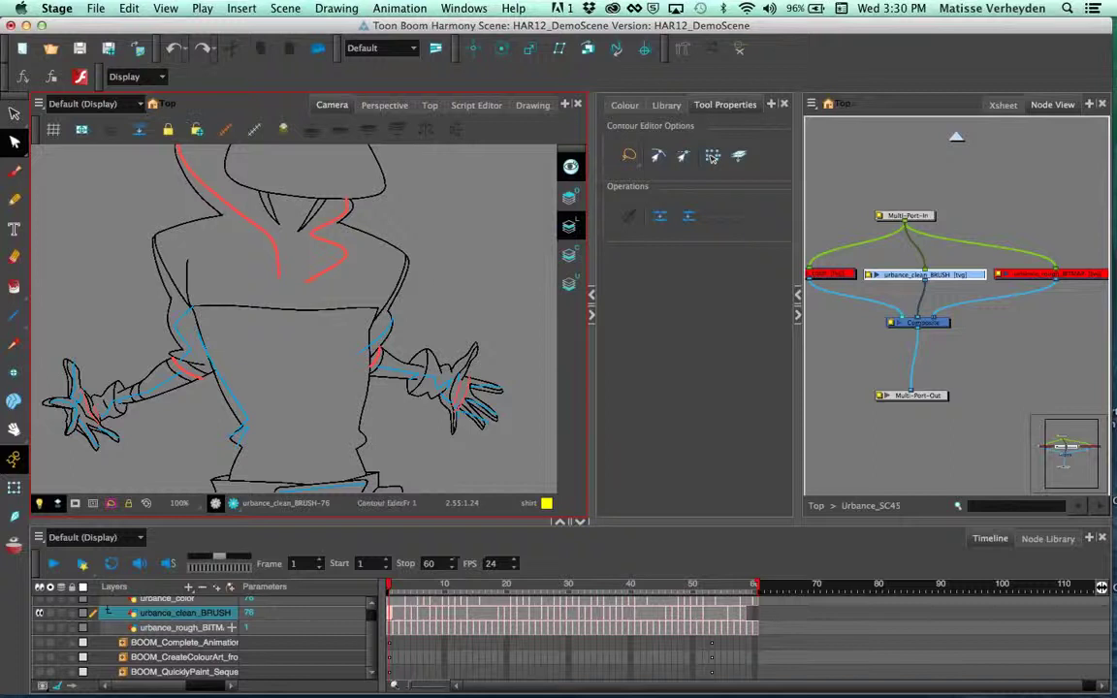
click(624, 105)
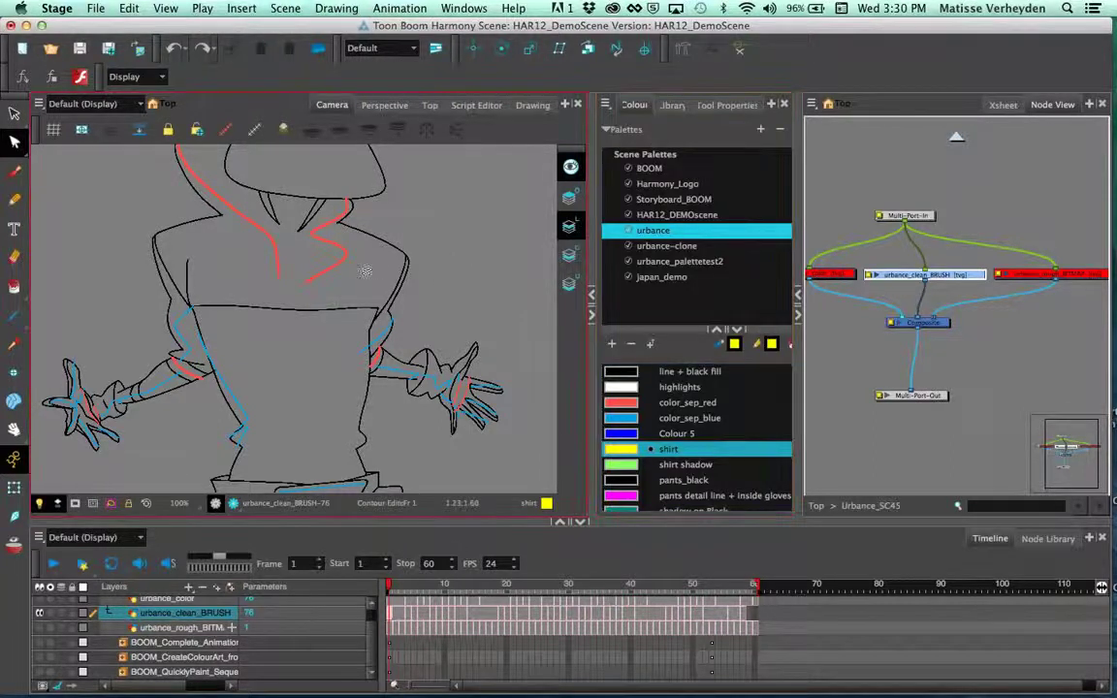
key(1)
drag(406, 295, 416, 275)
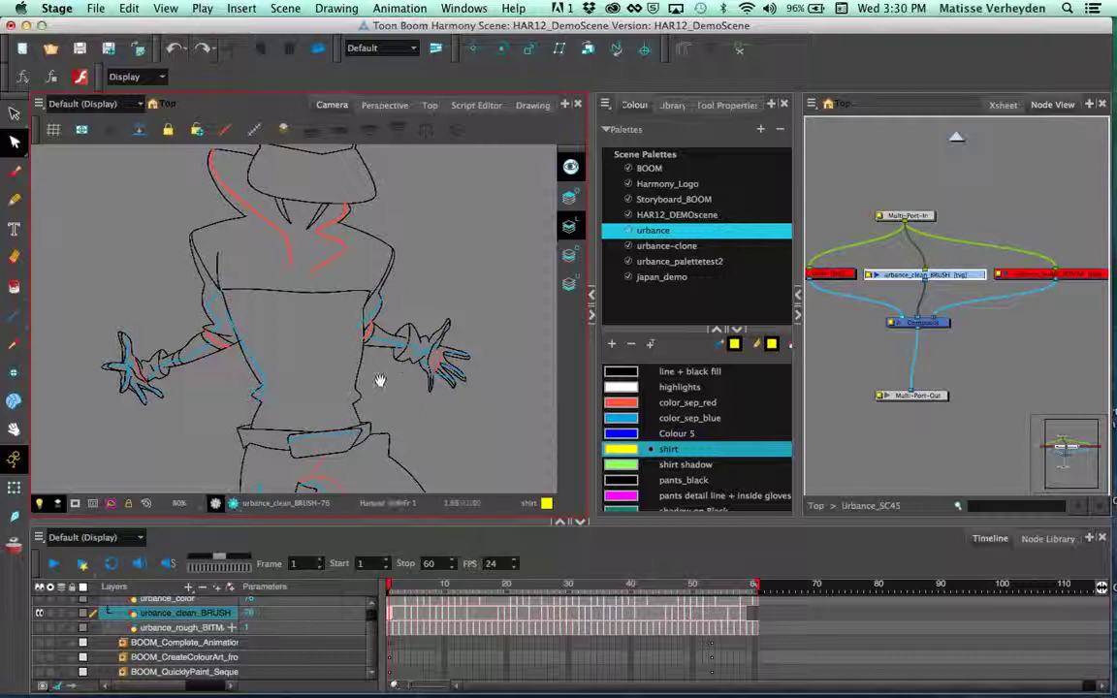
drag(379, 380, 379, 341)
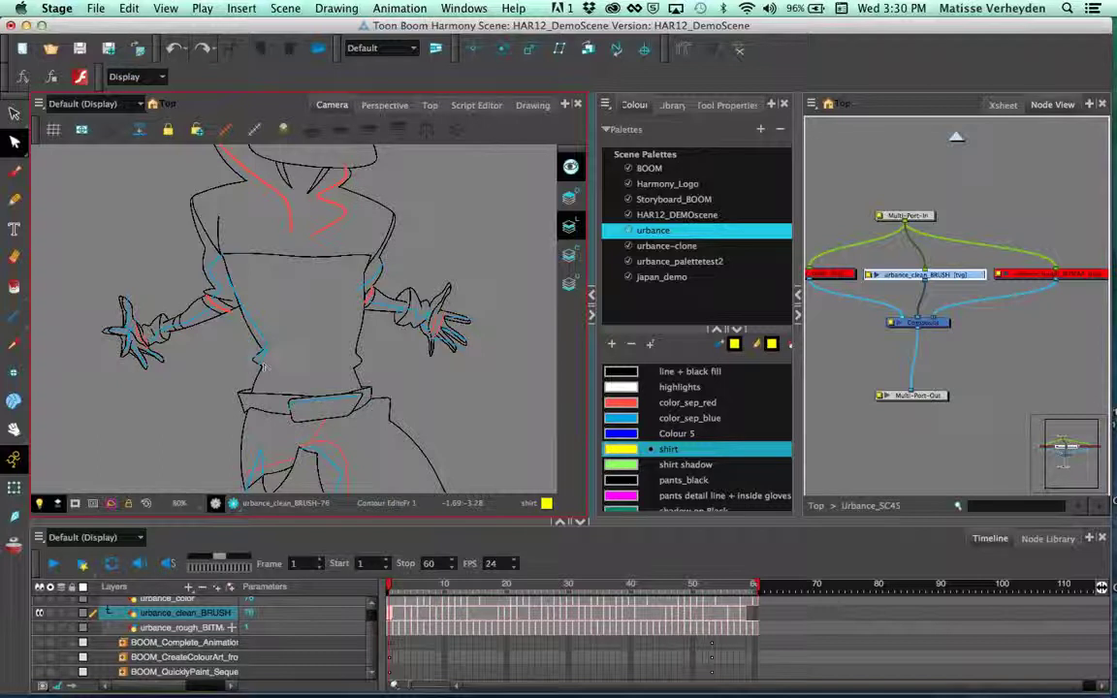
Step: Disable the urbance_clean_BRUSH node, enable urbance_color and scrub the coloured animation to frame 38
click(833, 275)
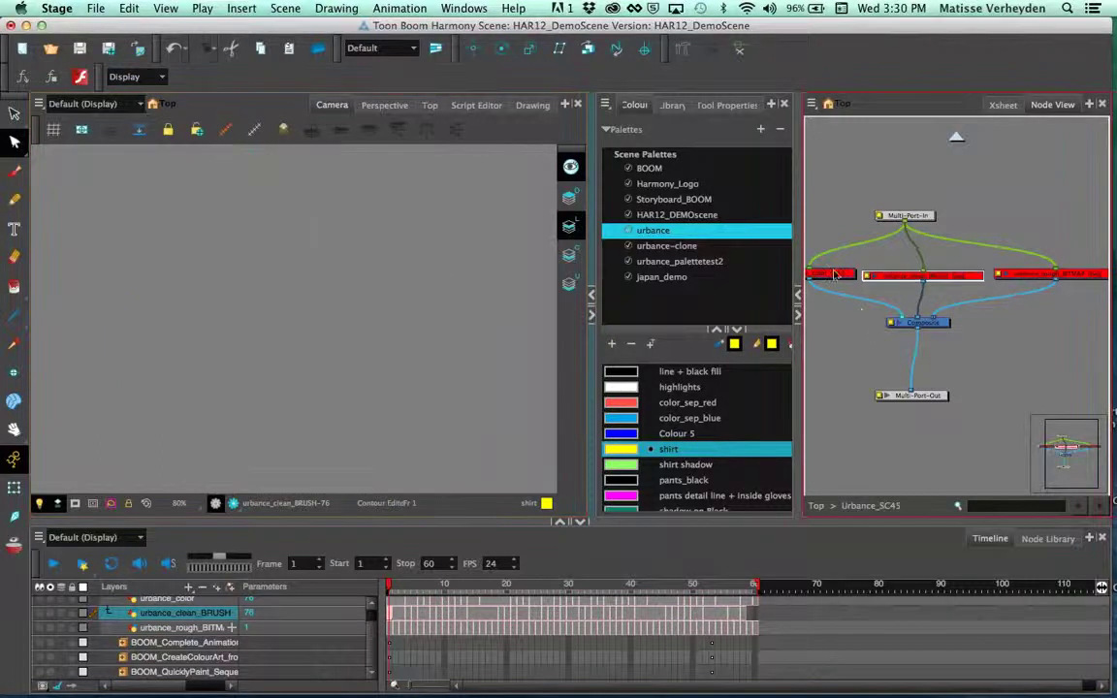
click(842, 275)
key(a)
click(838, 234)
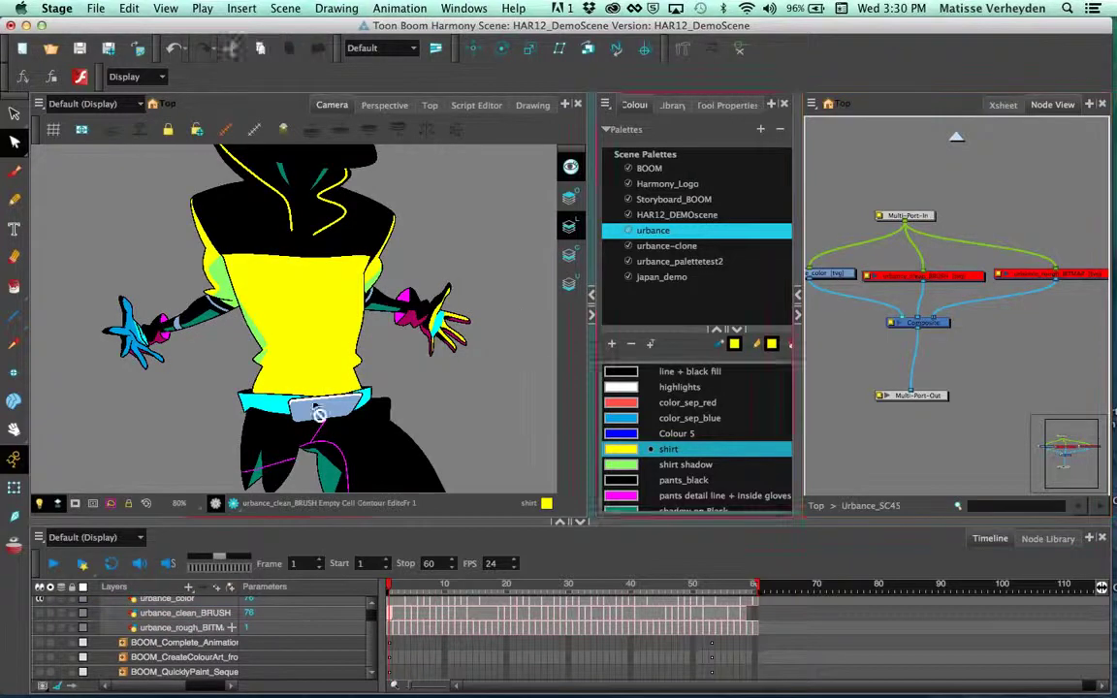
scroll(373, 373, down, 2)
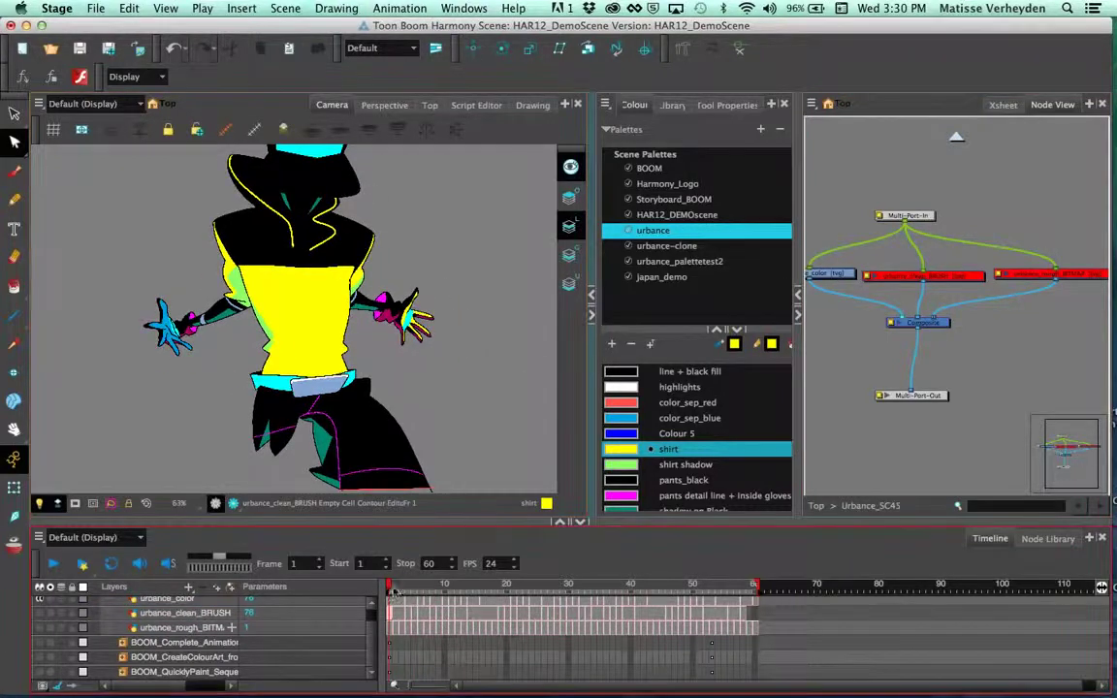
drag(391, 591, 622, 604)
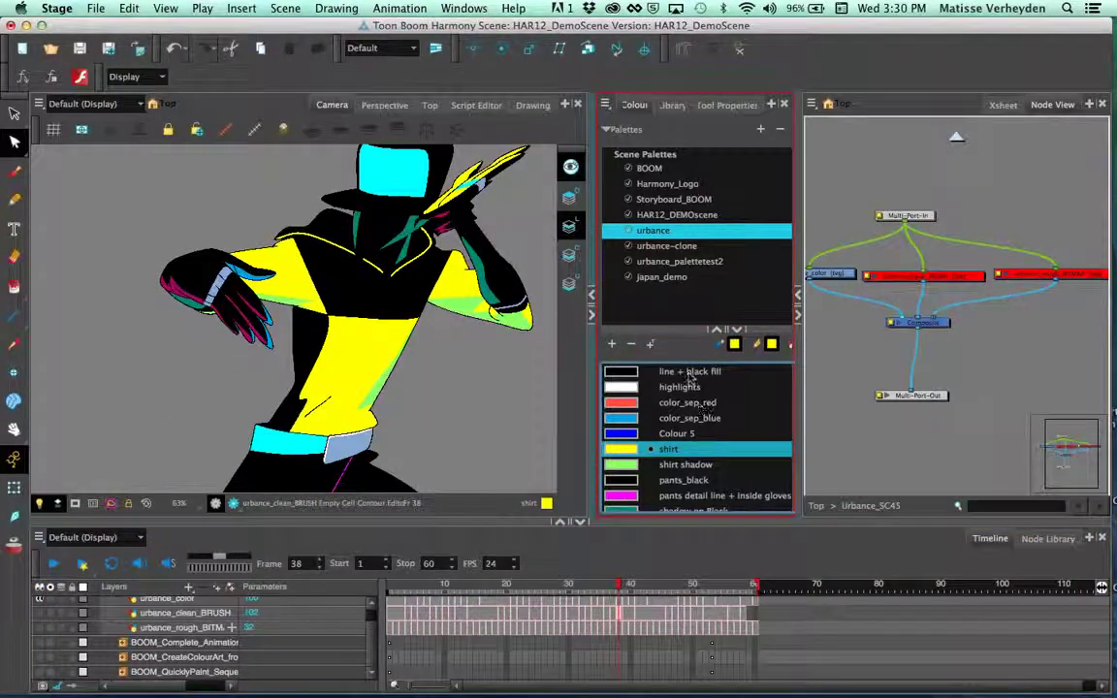
Step: Enlarge the urbance palette's colour list and look through the scene palettes down to Japan_demo
drag(684, 328, 654, 207)
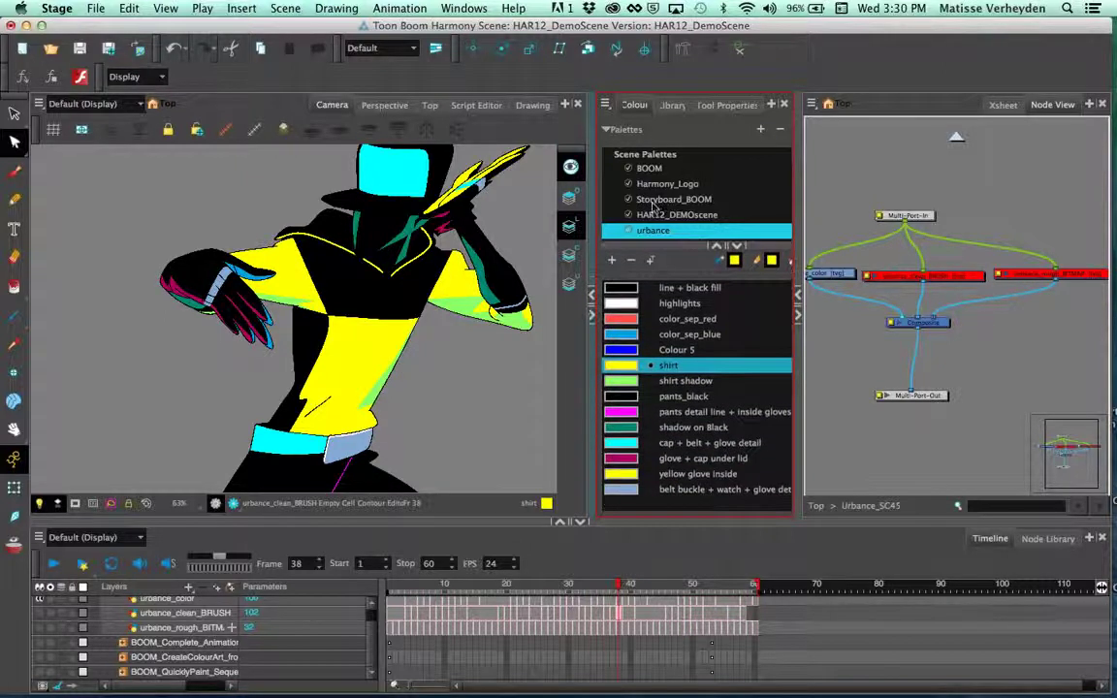
scroll(652, 173, down, 1)
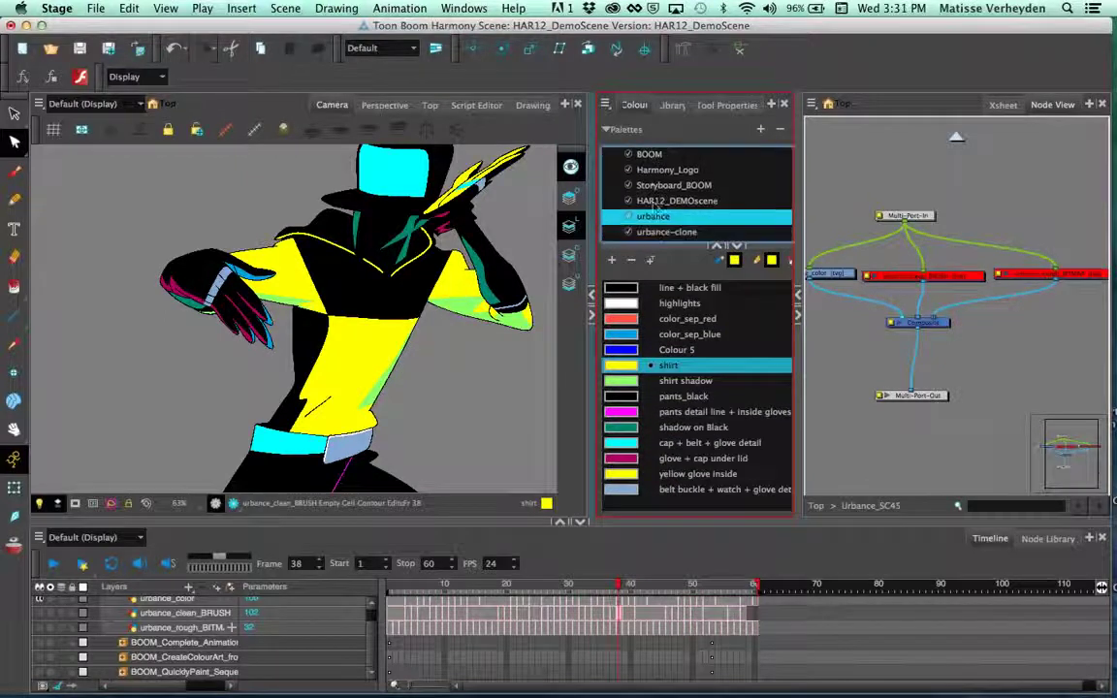
scroll(655, 208, down, 1)
scroll(669, 223, down, 1)
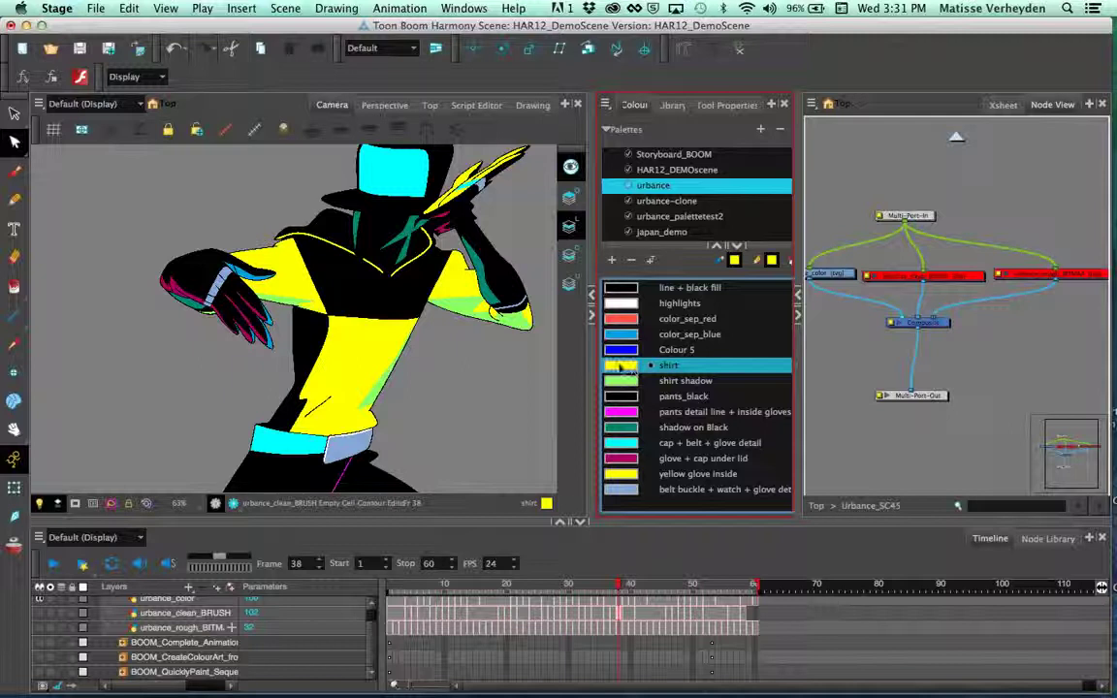
Step: Try several colours for the urbance palette's shirt swatch, ending on pink with R 255, G 69, B 188
double_click(620, 366)
drag(750, 191, 877, 184)
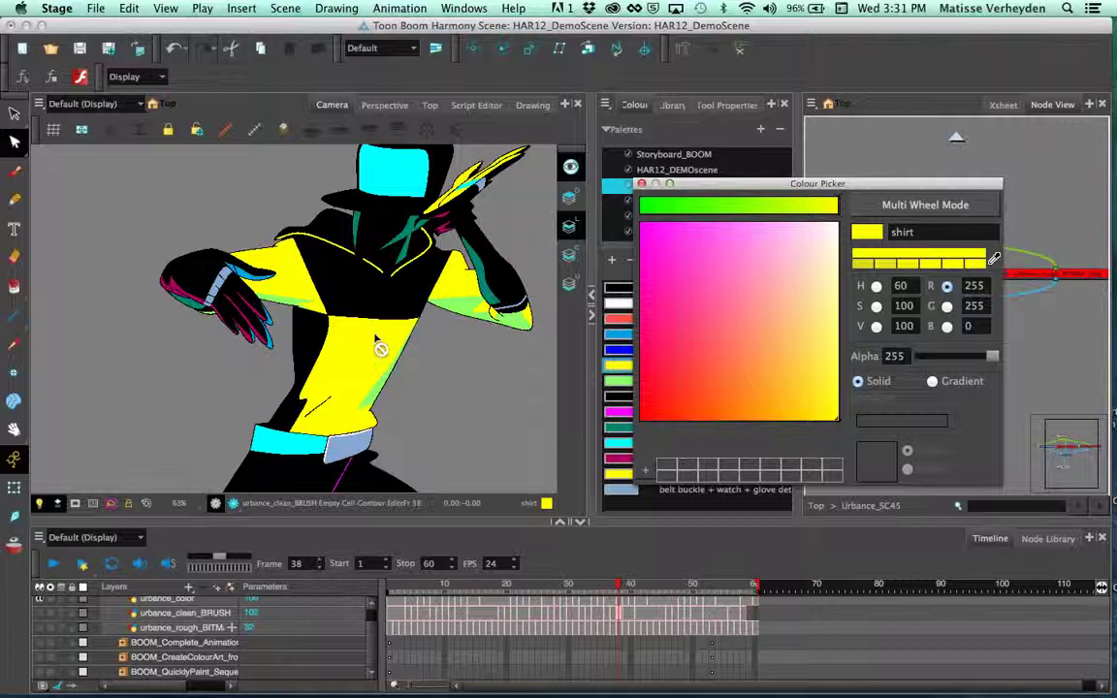
click(812, 318)
click(737, 333)
click(713, 300)
click(689, 369)
drag(730, 374, 749, 347)
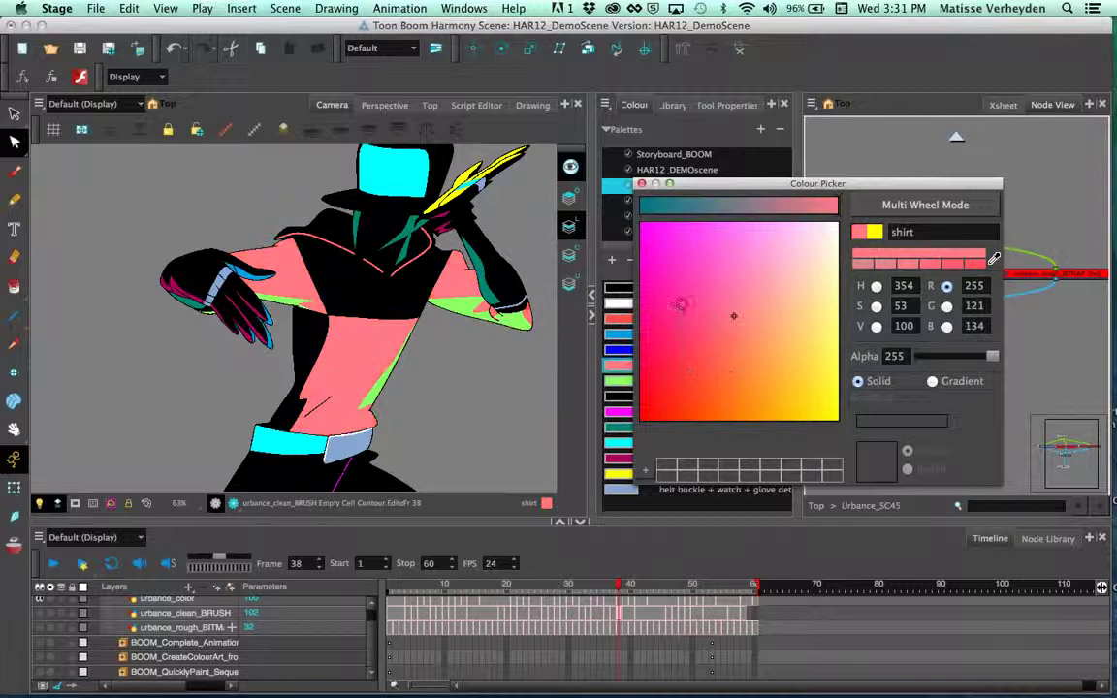
drag(734, 316, 693, 274)
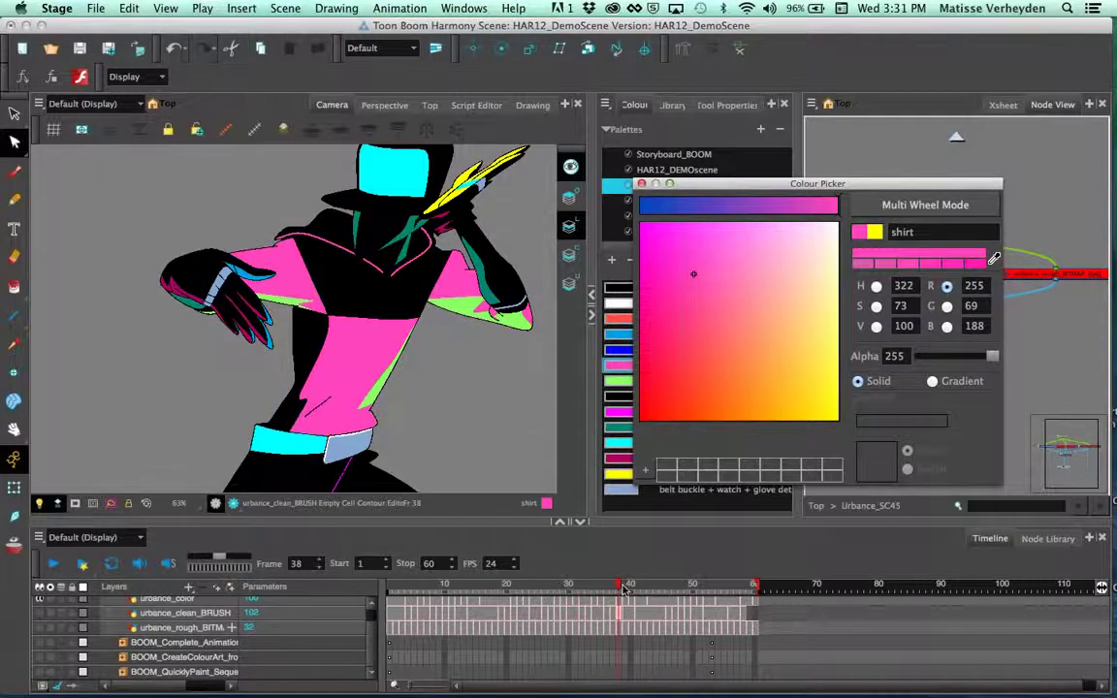
Step: Scrub the recoloured animation to frame 24, restore the shirt swatch's original yellow and close the Colour Picker
drag(626, 588, 531, 582)
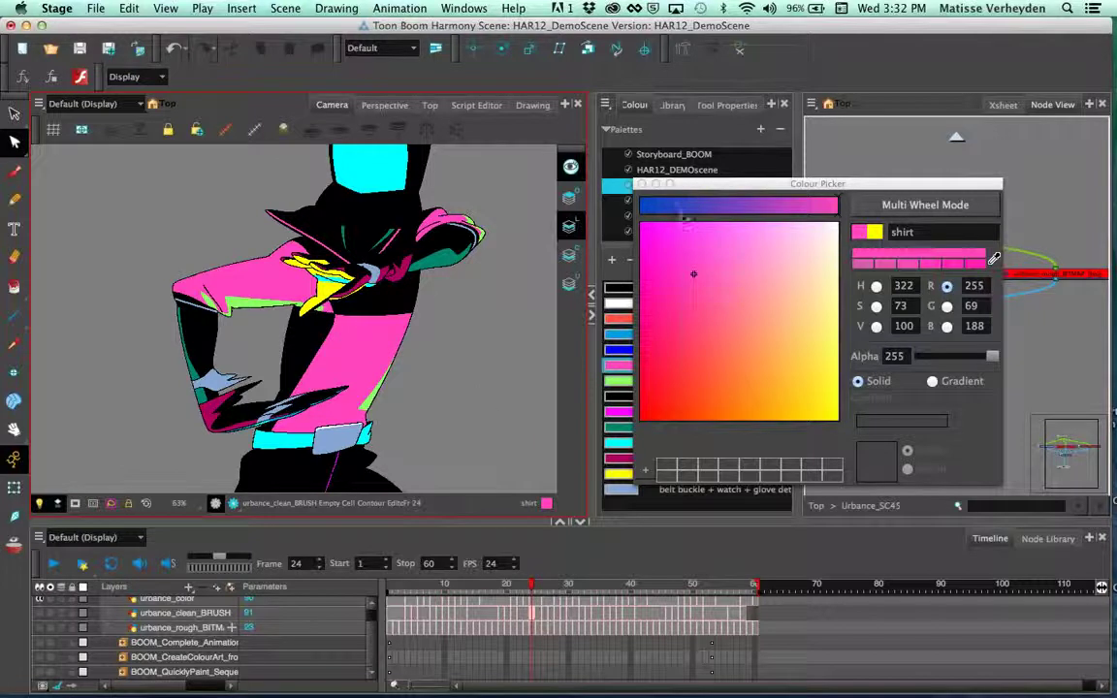
click(880, 233)
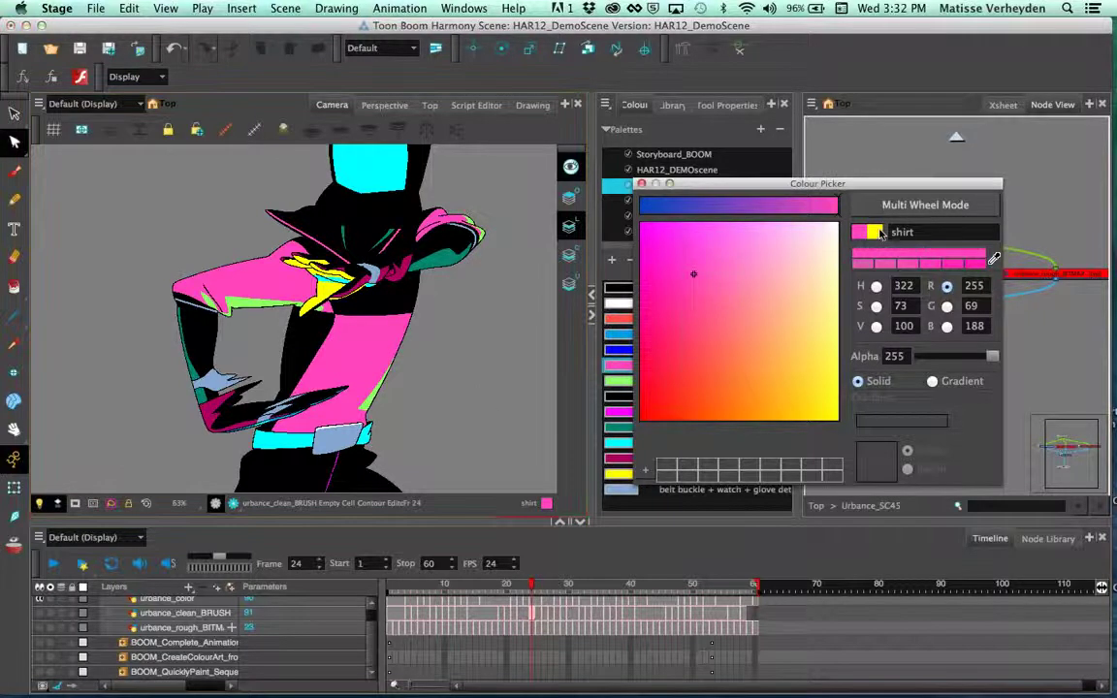
click(643, 184)
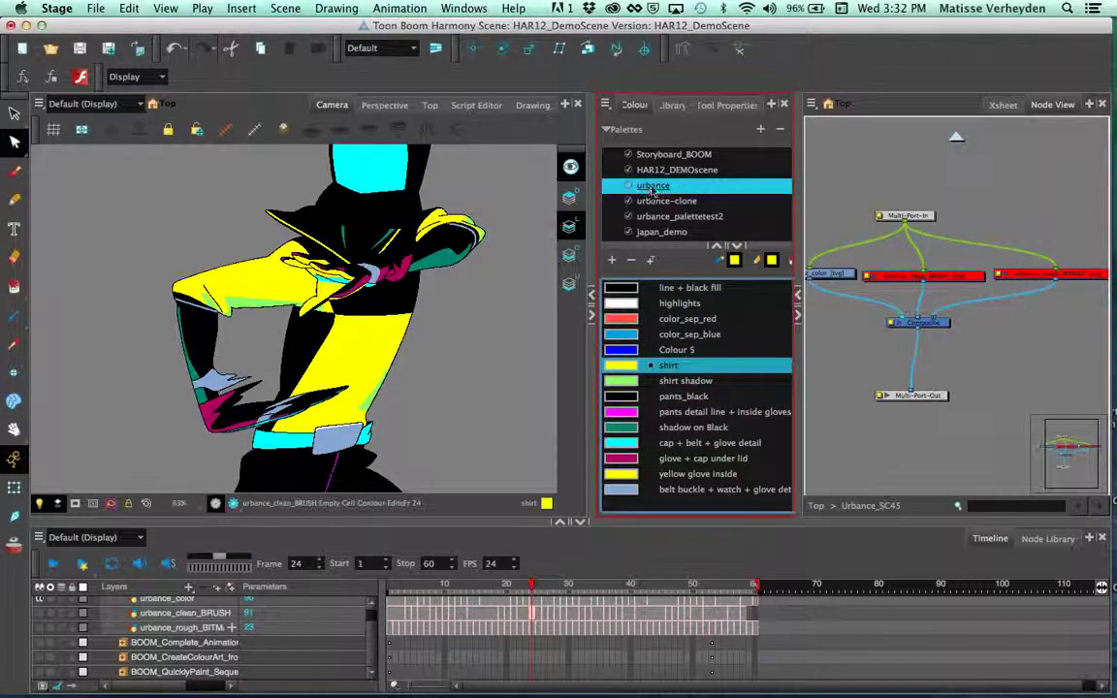
Step: Clone the urbance palette under the name urbance-night
right_click(653, 189)
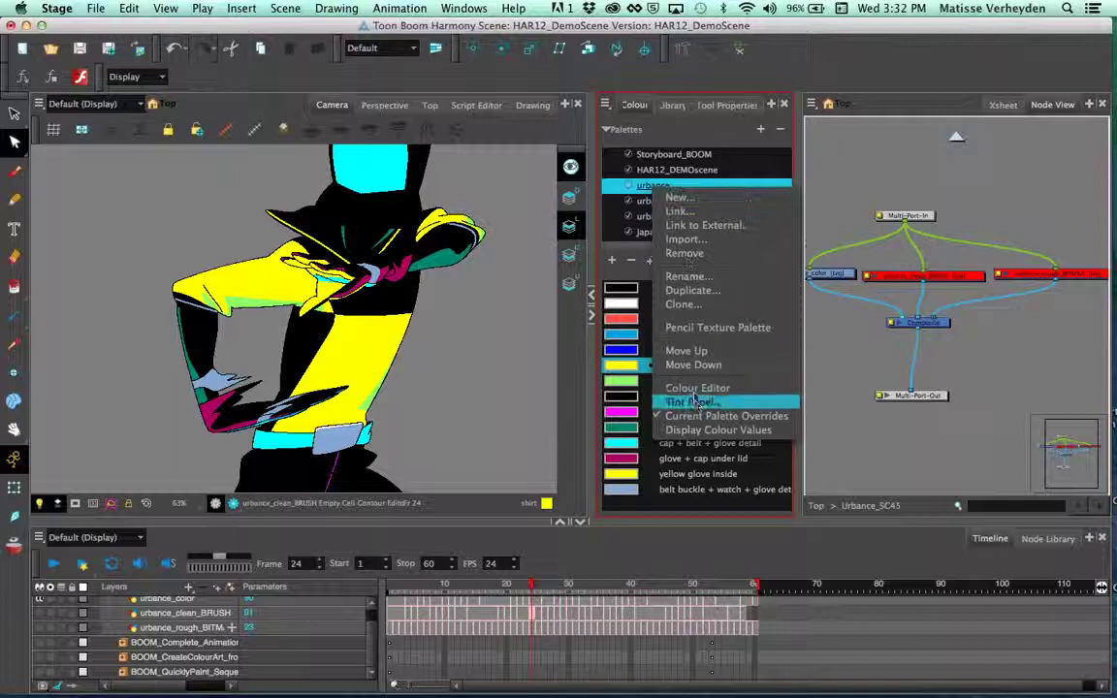
click(719, 304)
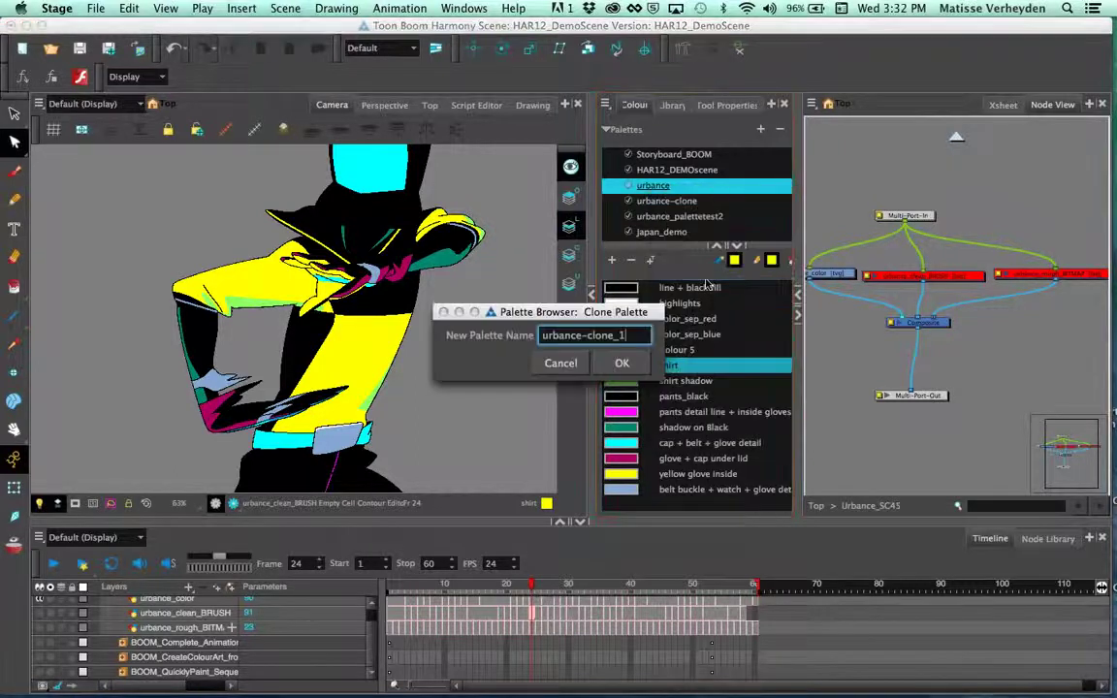
drag(637, 338, 602, 335)
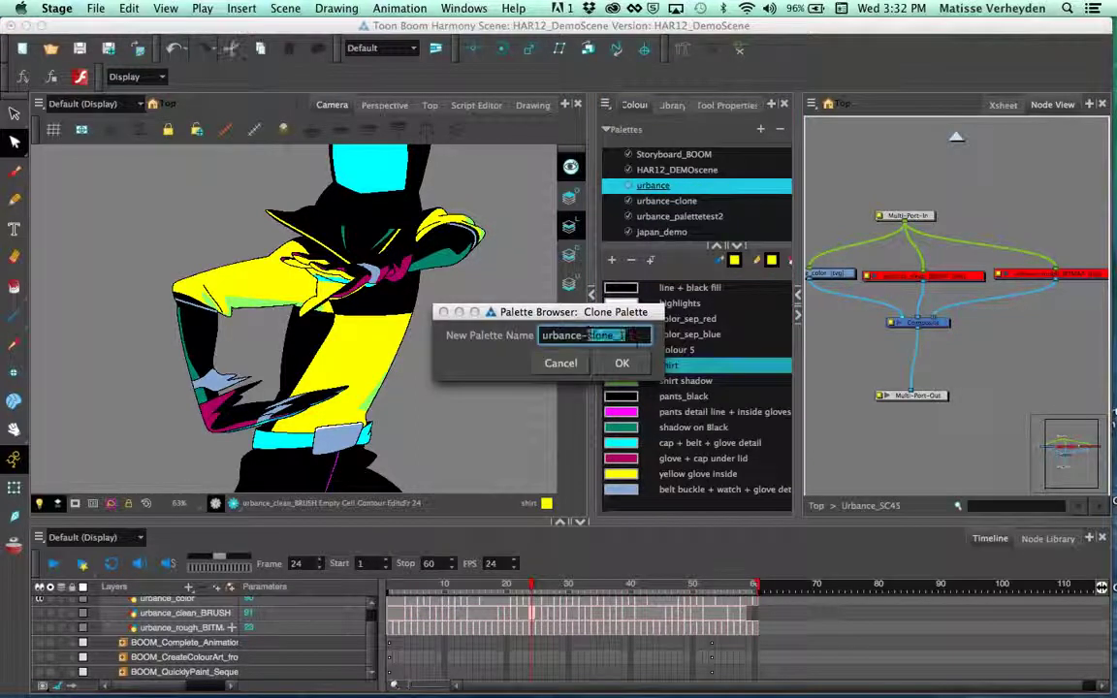
text(rough)
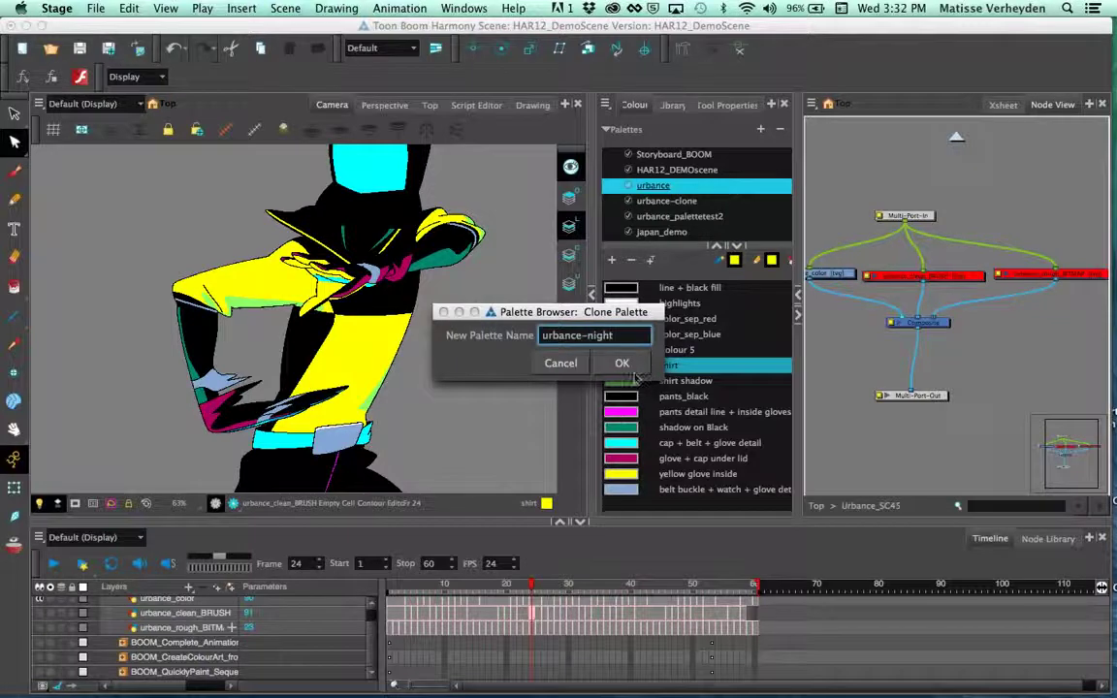
click(621, 363)
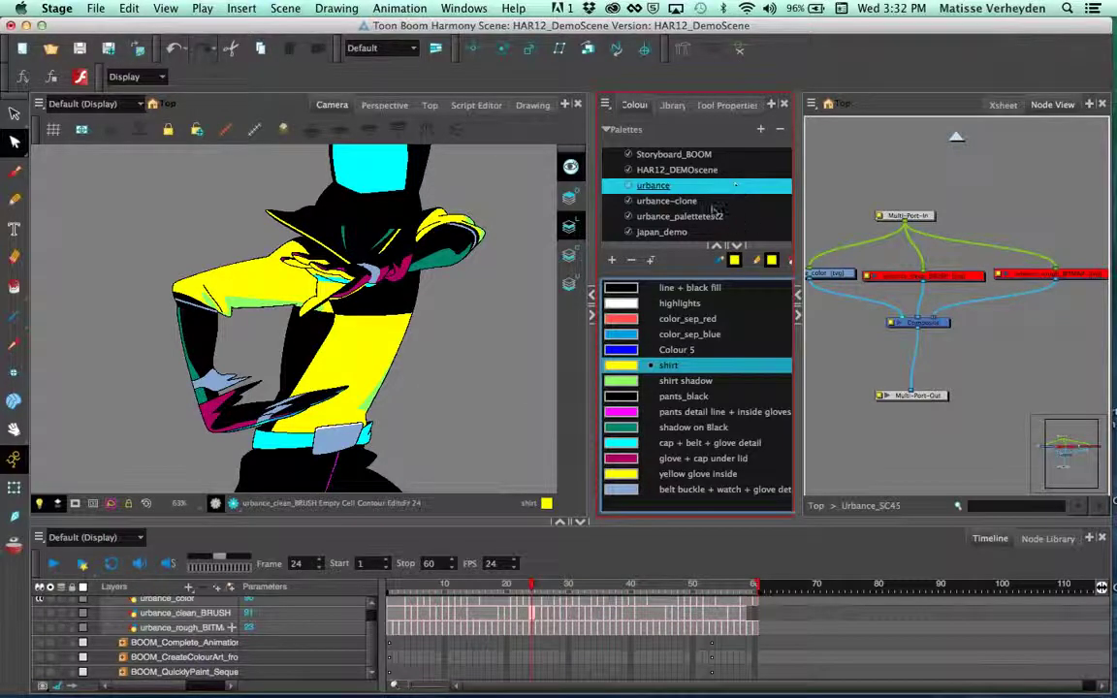
Step: Open the Tint Panel for the urbance-night palette, with Preview enabled and the mode set to Blend
click(638, 238)
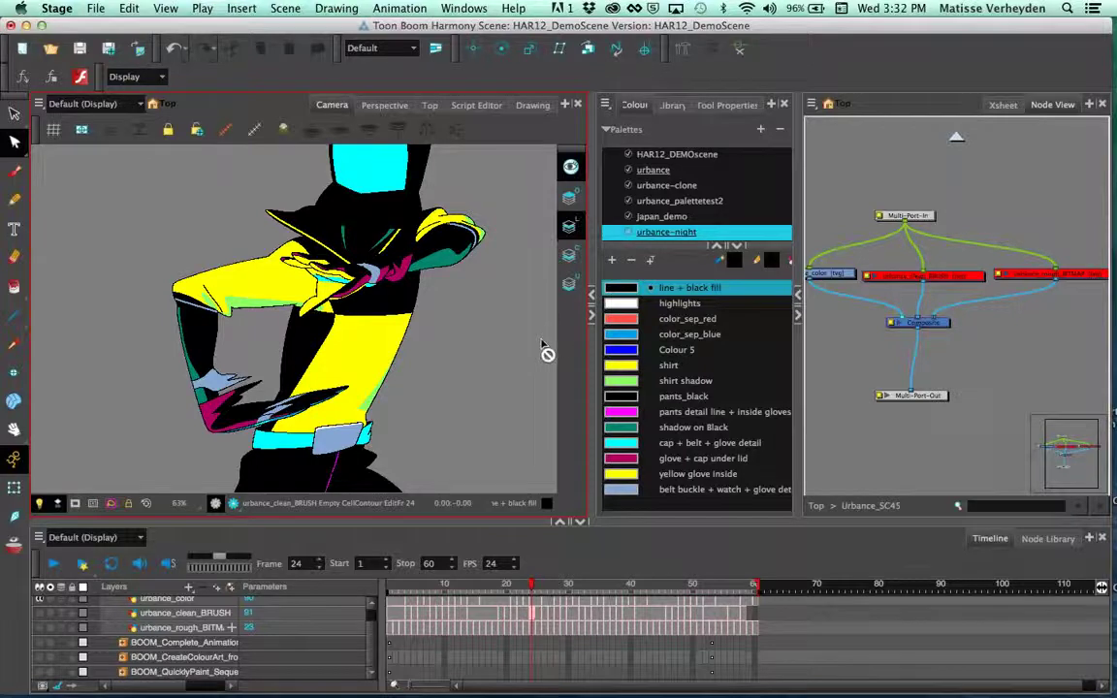
right_click(656, 235)
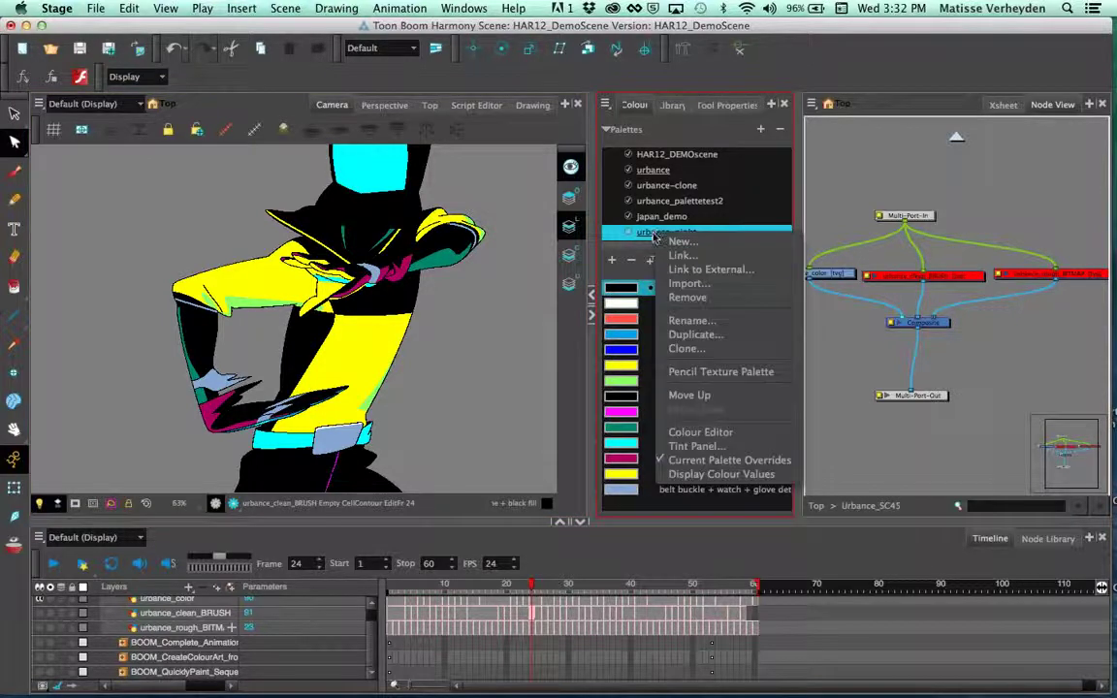
click(697, 447)
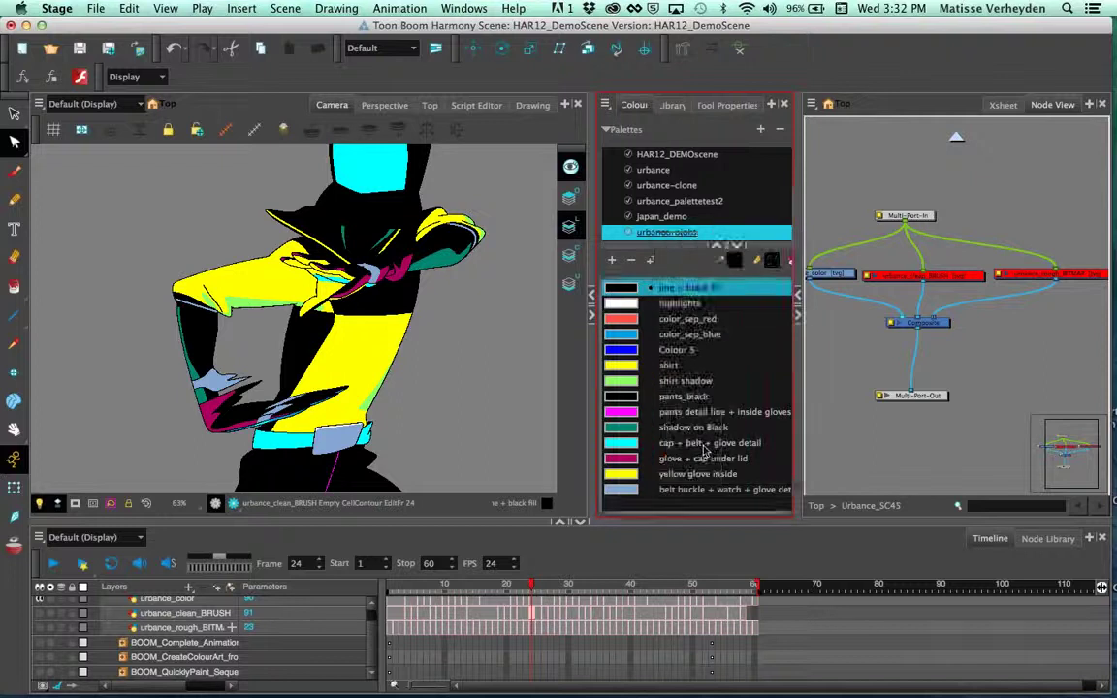
click(581, 452)
click(581, 201)
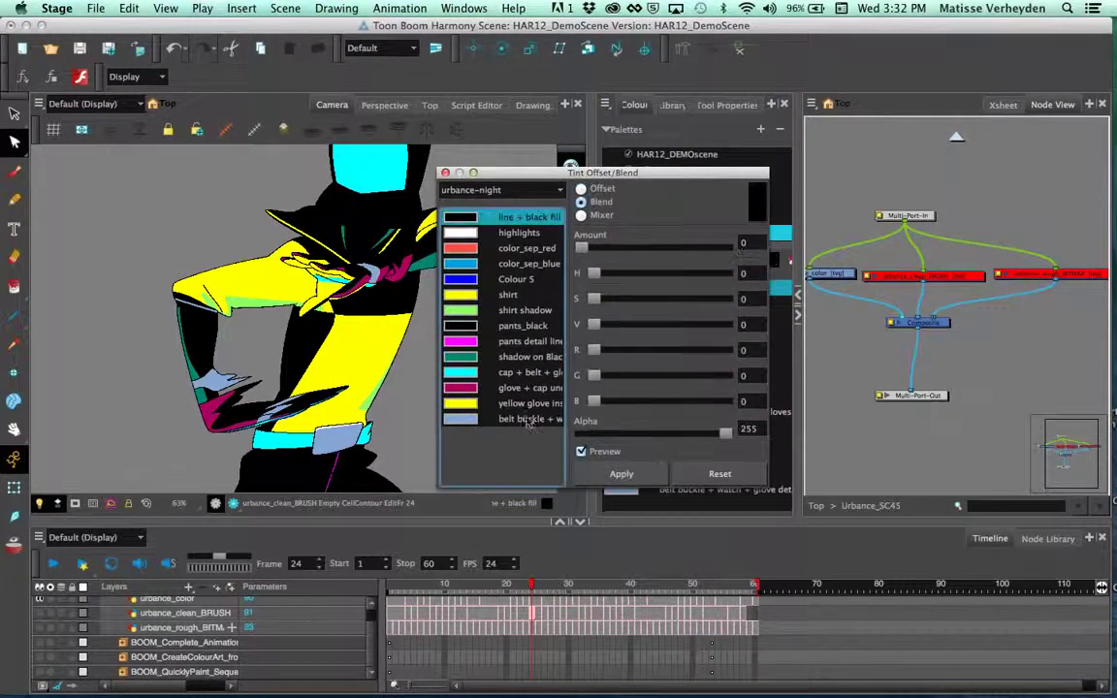
Step: Blend all urbance-night swatches with dark blue at amount 44, H 226, S 100 and V 53, apply the tint and close the tint panel
shift+click(473, 420)
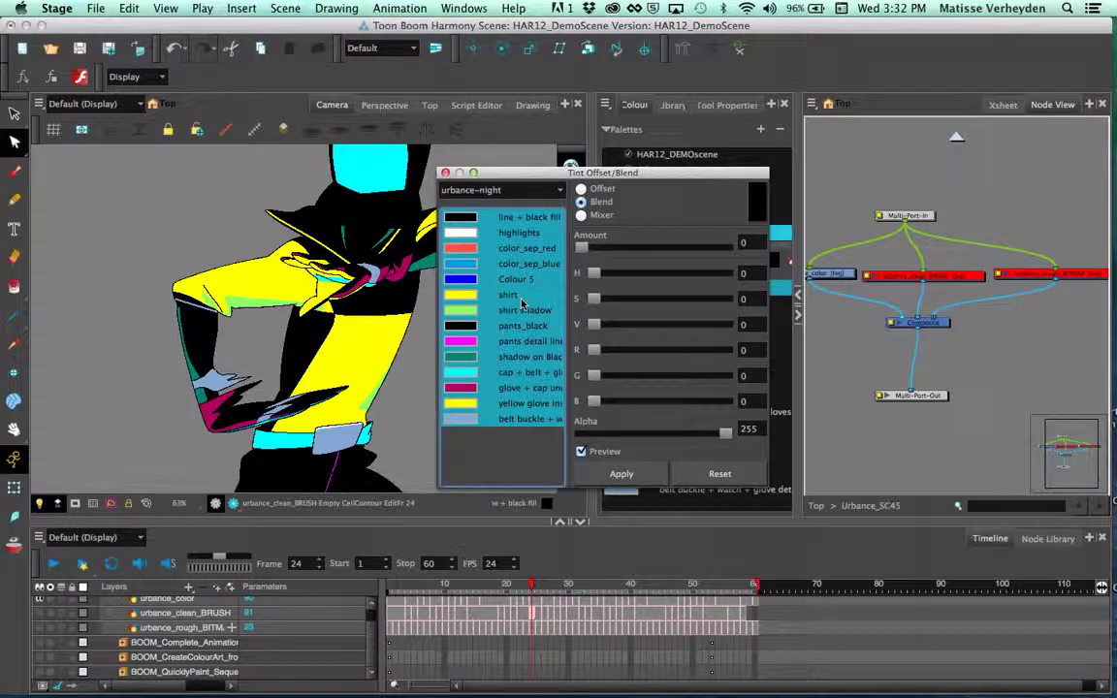
drag(582, 249, 644, 249)
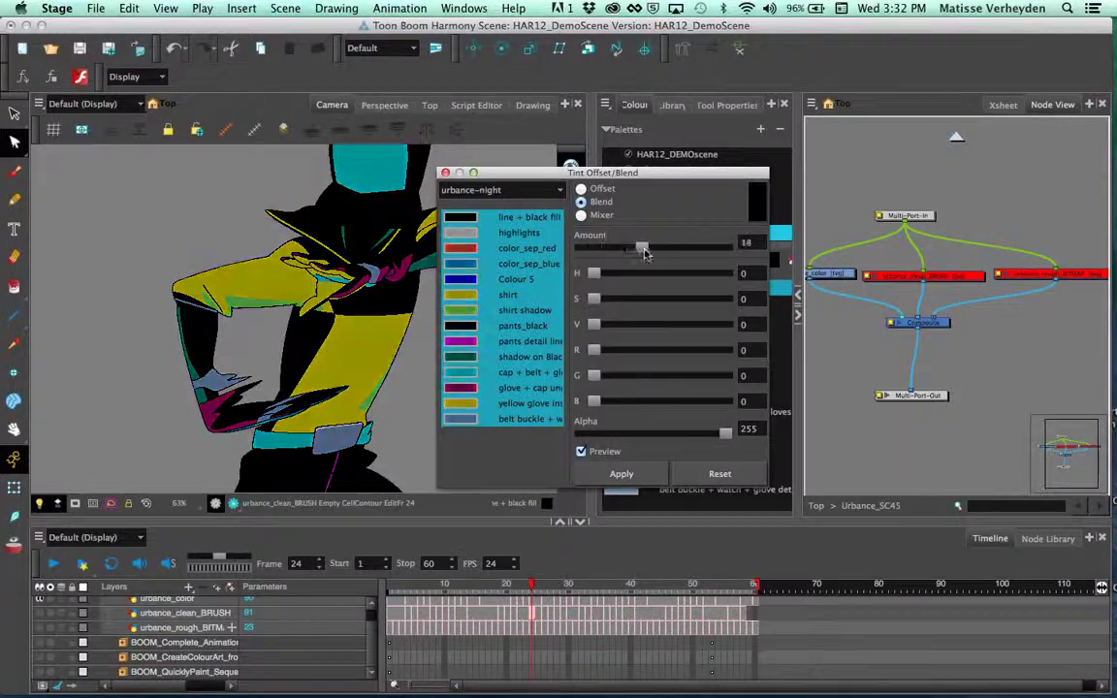
drag(594, 402, 664, 405)
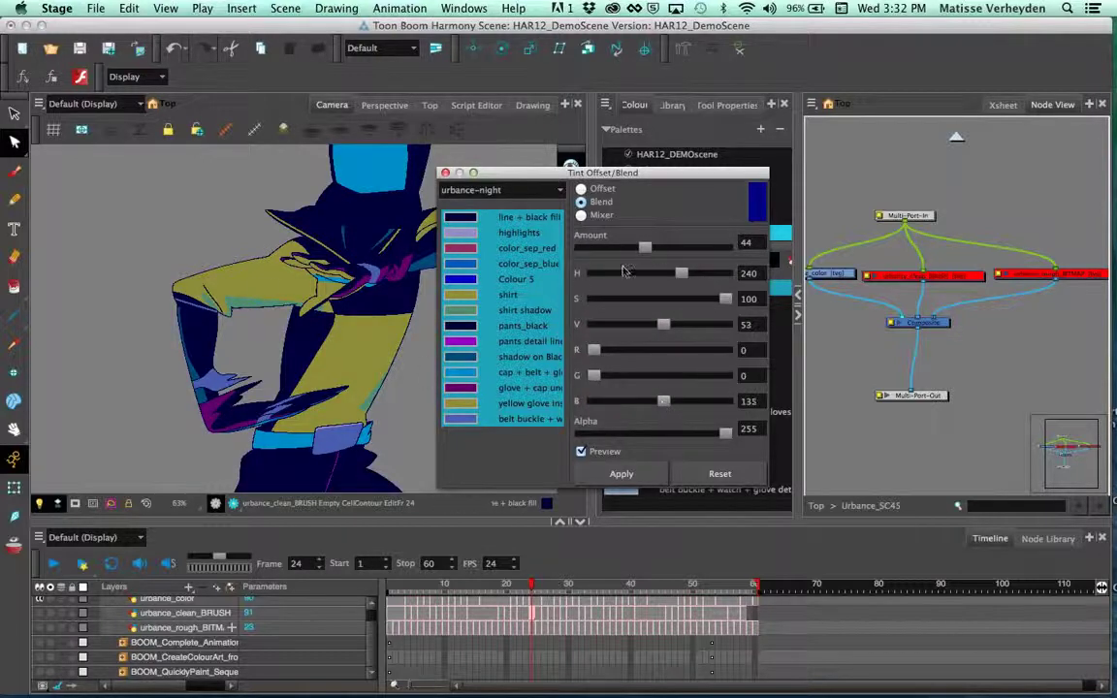
drag(677, 276, 642, 276)
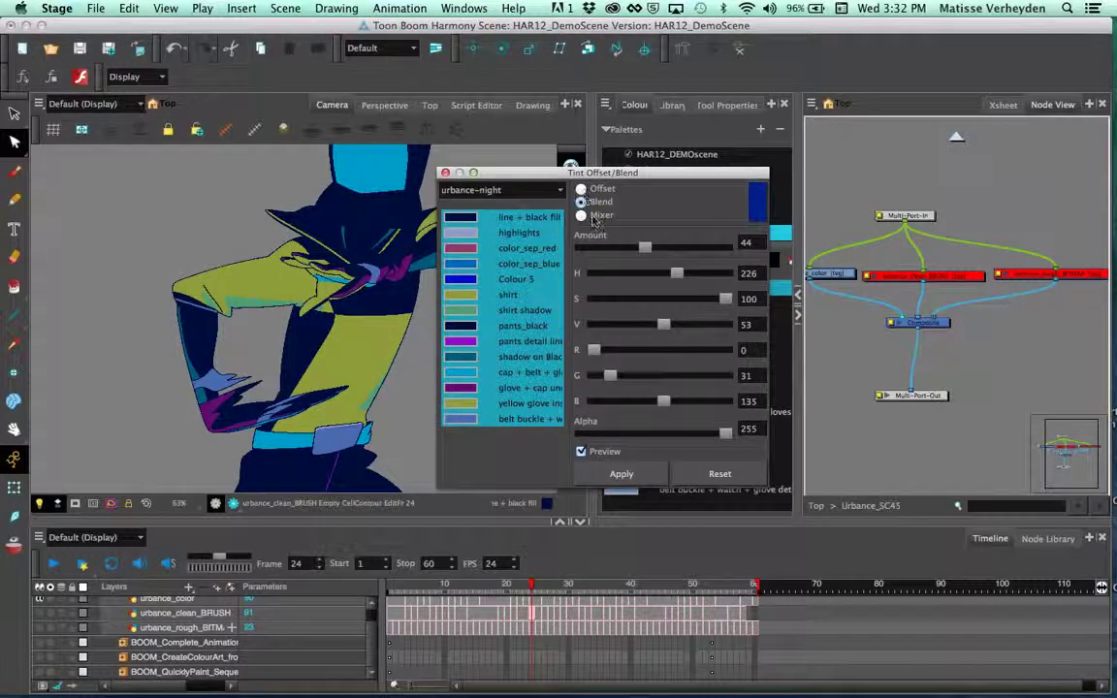
drag(648, 170, 726, 150)
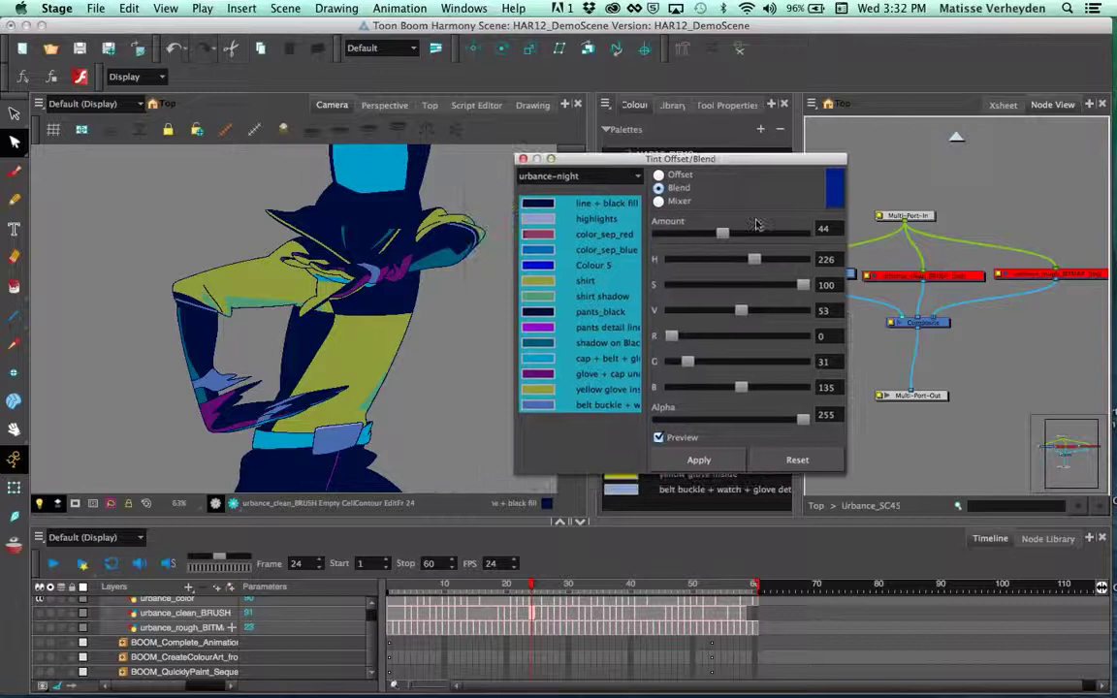
click(718, 458)
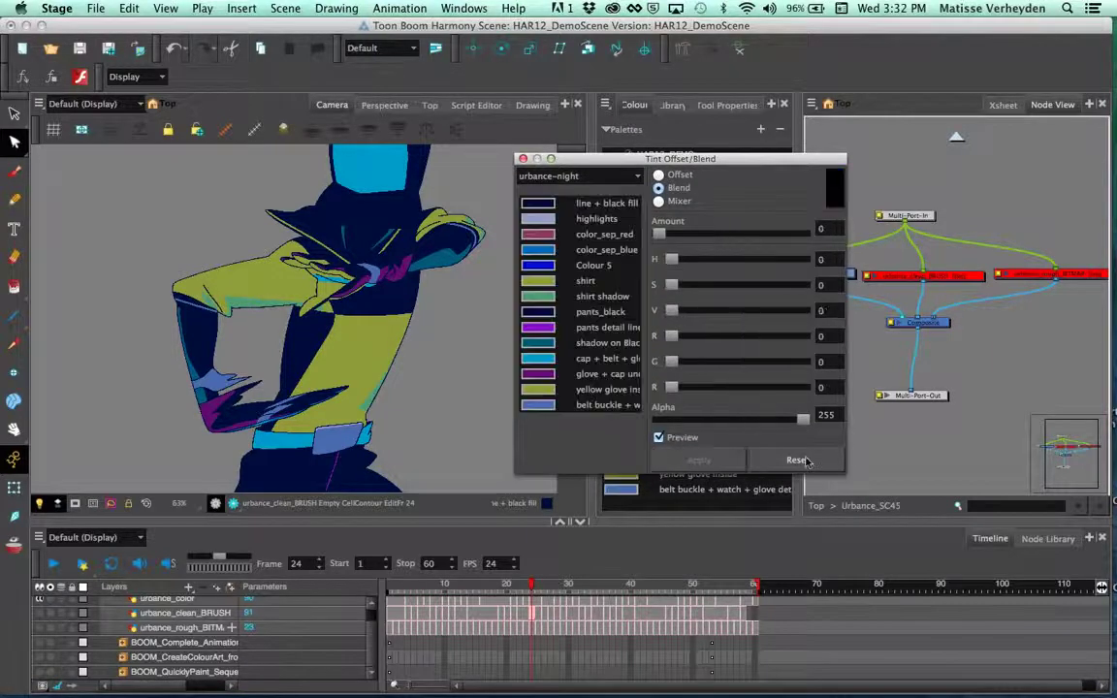
click(522, 158)
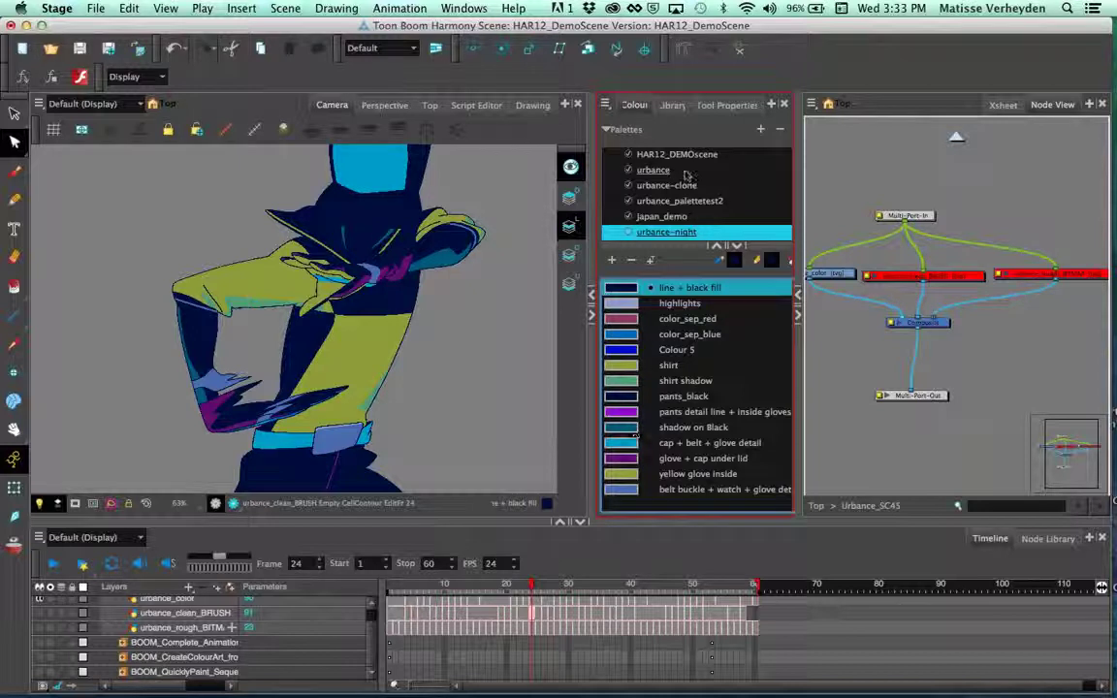
Step: Compare the original urbance palette with the urbance-night palette on the character, ending on urbance-night
click(654, 171)
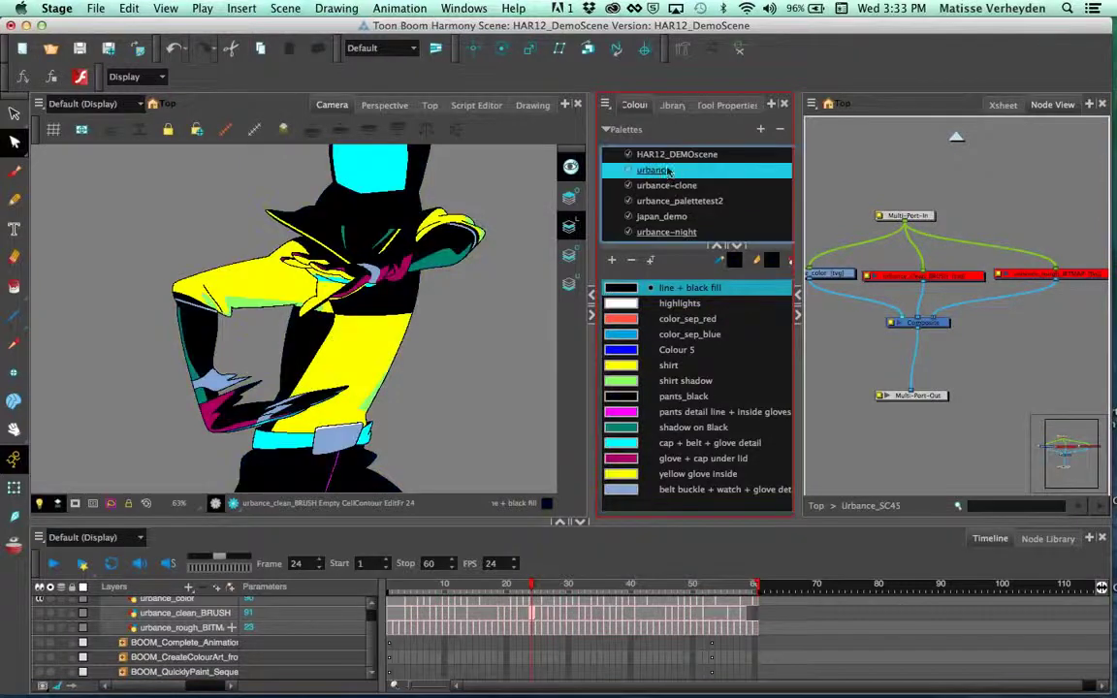
click(666, 232)
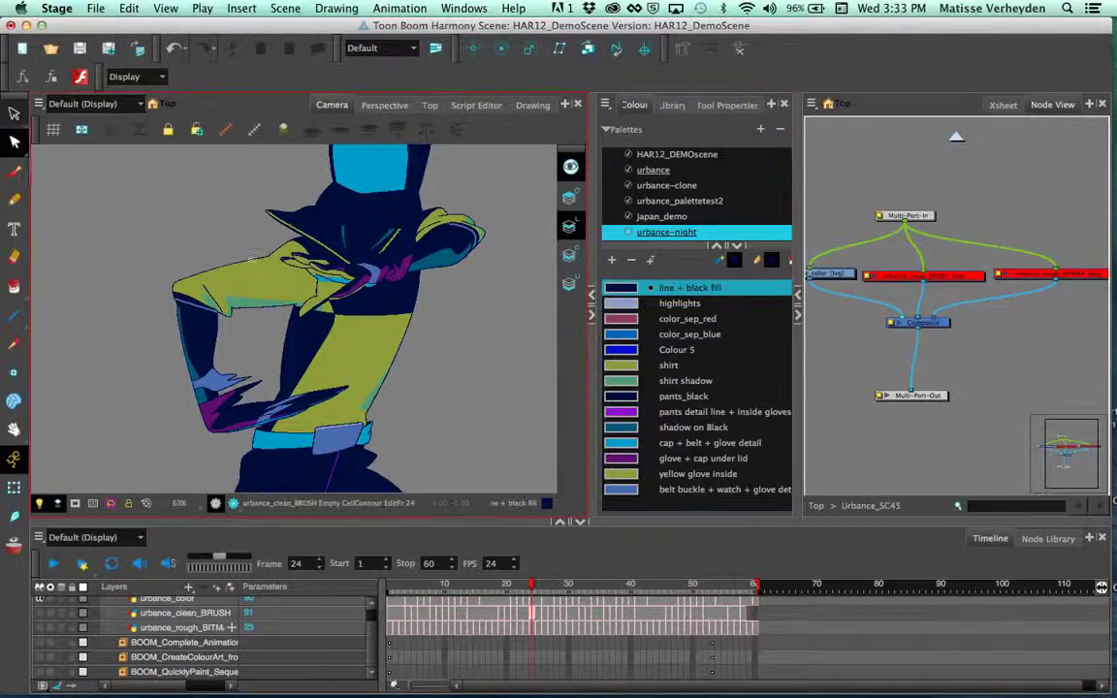
Step: Select the shirt's fill in the urbance_color drawing to examine its vector contour up close, and clear the selection
click(13, 115)
key(2)
key(2)
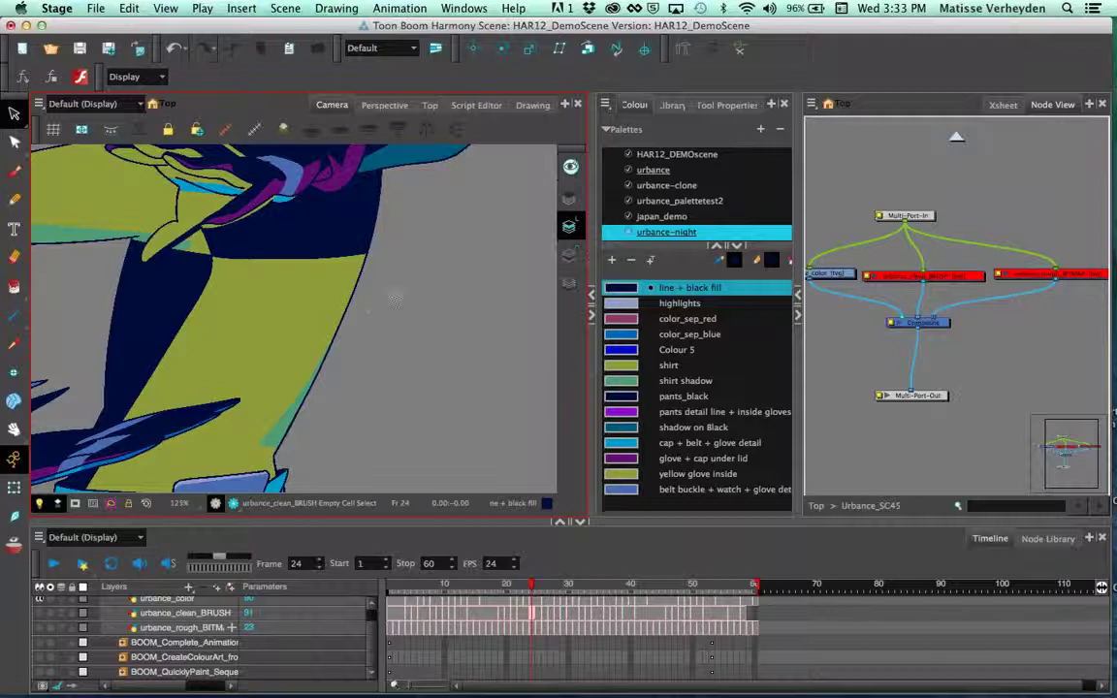
scroll(364, 298, up, 2)
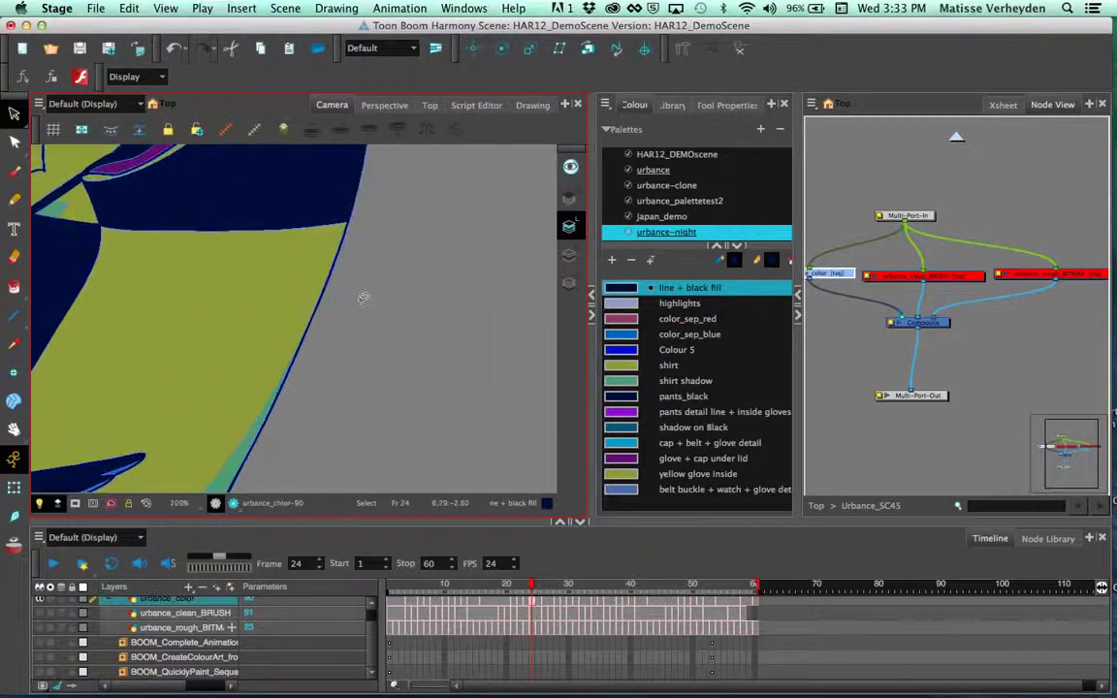
drag(401, 292, 497, 272)
scroll(454, 270, up, 1)
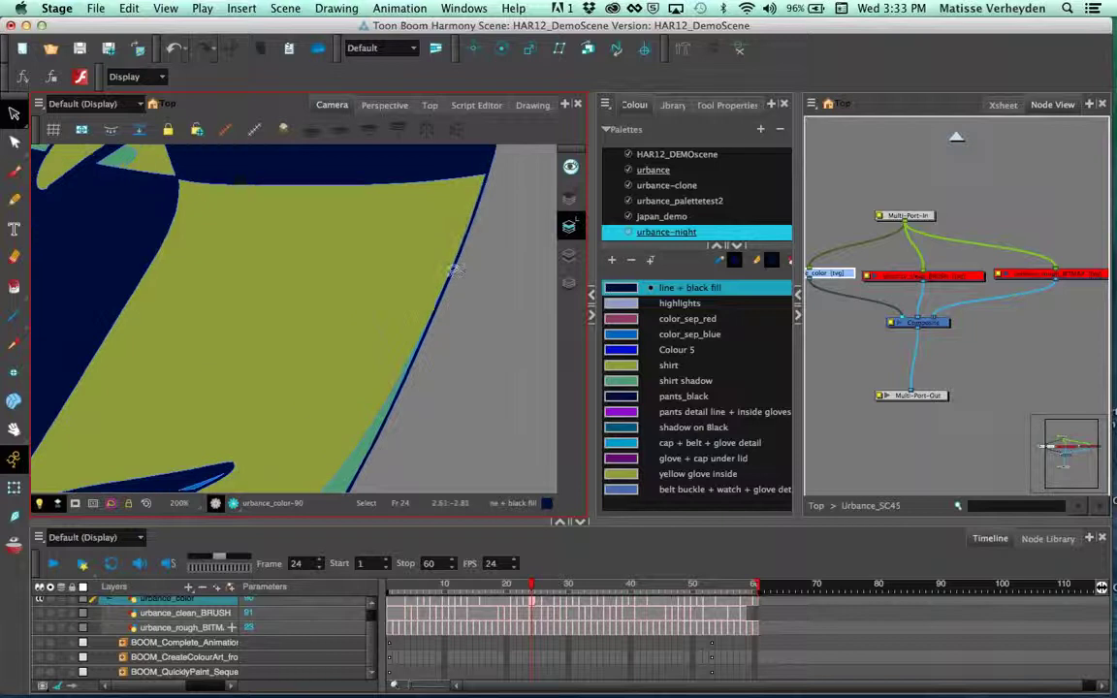
scroll(472, 233, up, 1)
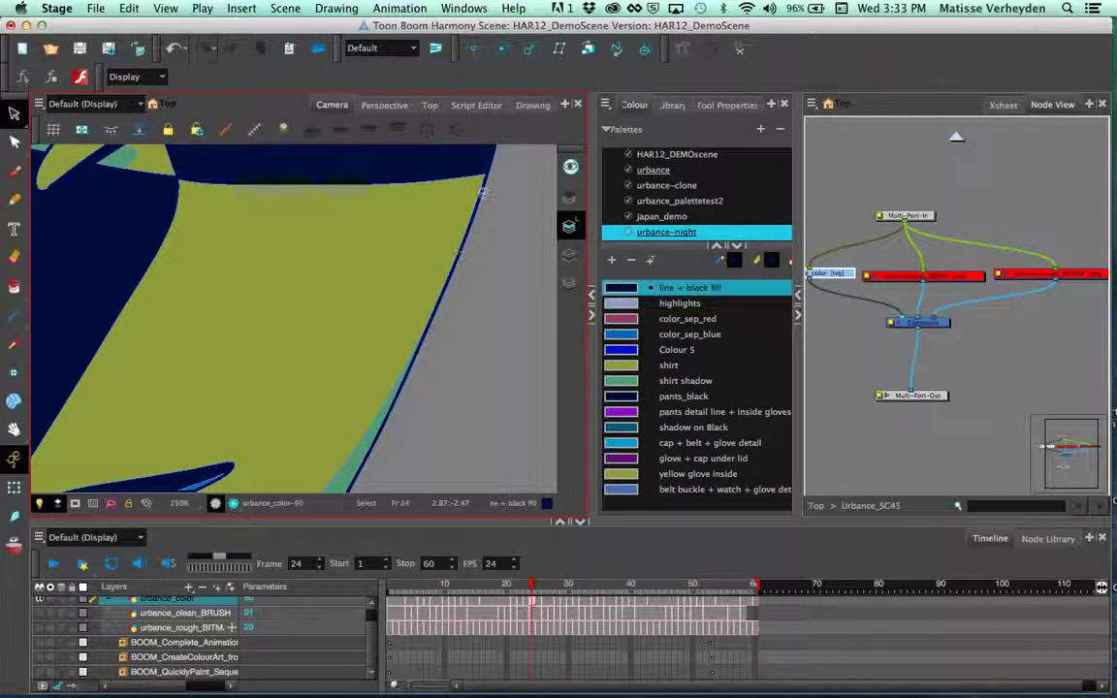
click(479, 221)
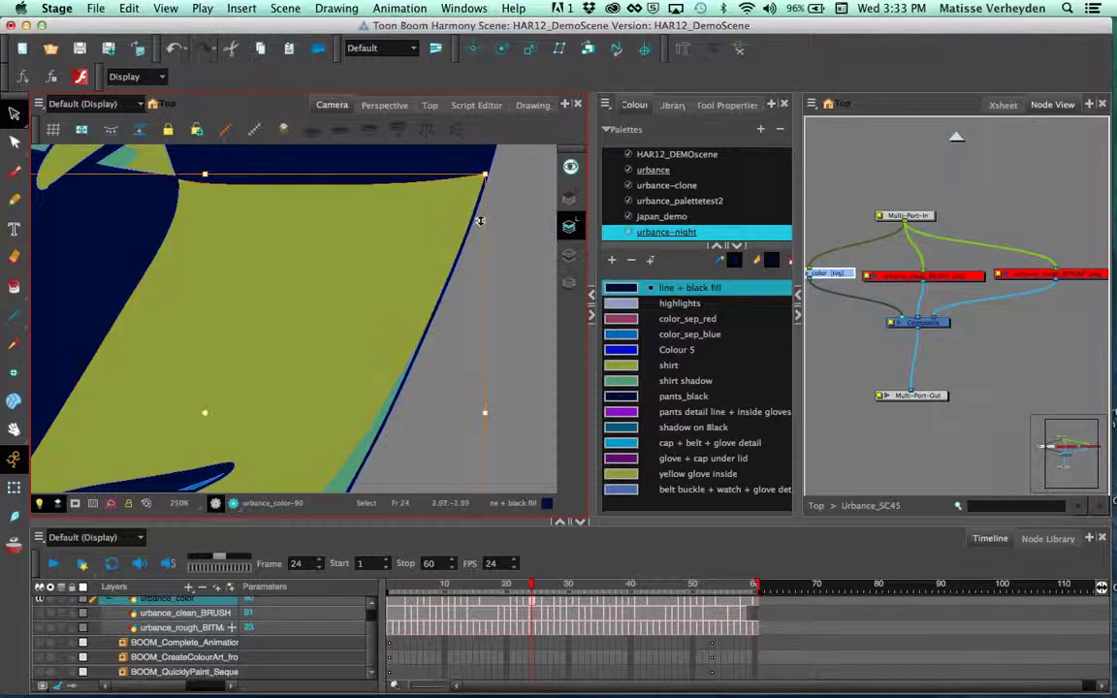
click(572, 224)
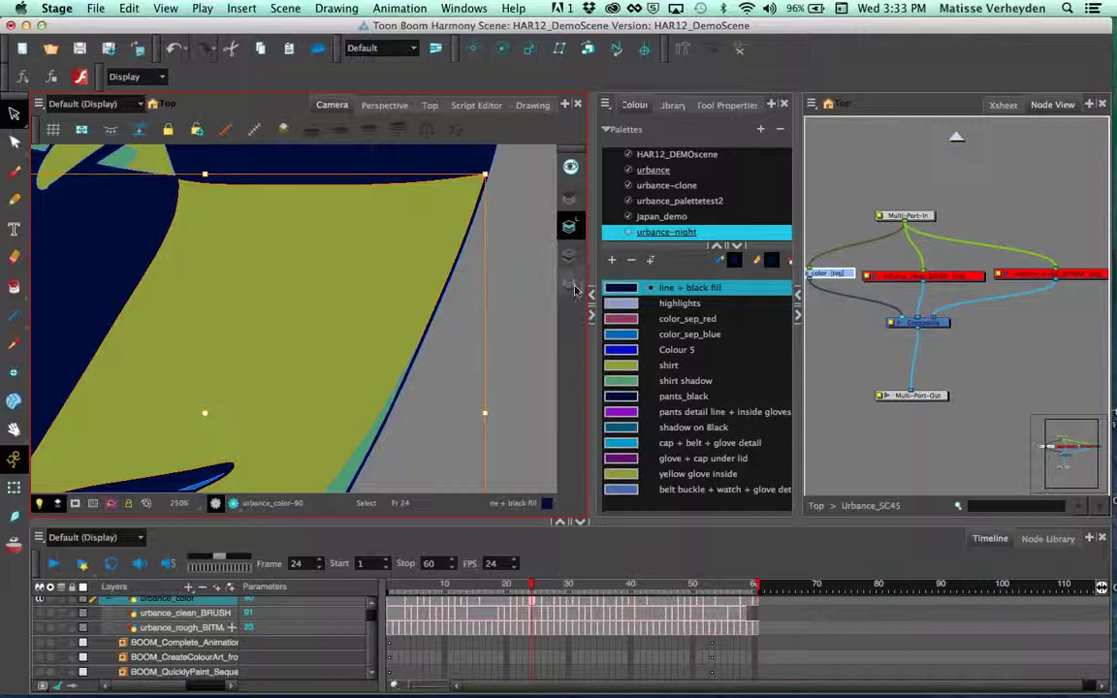
click(511, 201)
scroll(498, 229, down, 4)
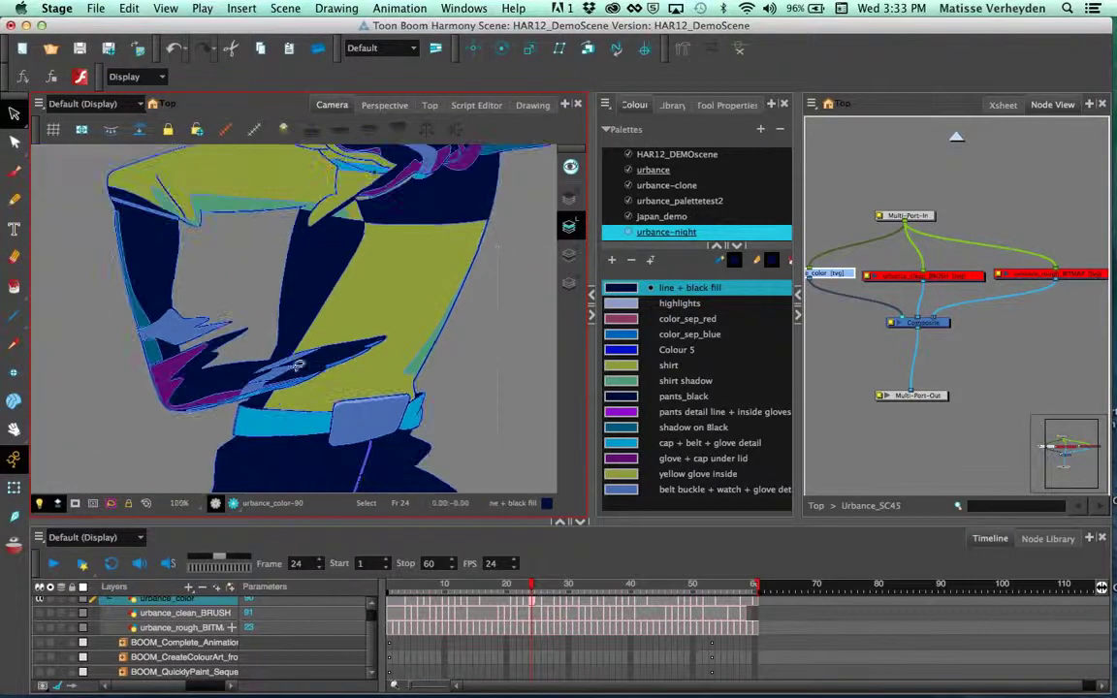
Step: Leave the Urbance_SC45 group for the top-level node network and disable the group
click(14, 488)
click(956, 136)
drag(928, 301, 1015, 330)
key(d)
click(1038, 299)
Step: Locate the BOOM_Complete_Animation_260frames group in the node network and enable it so its artwork displays
scroll(319, 353, down, 3)
scroll(415, 351, down, 1)
drag(415, 325, 367, 332)
drag(1091, 356, 937, 319)
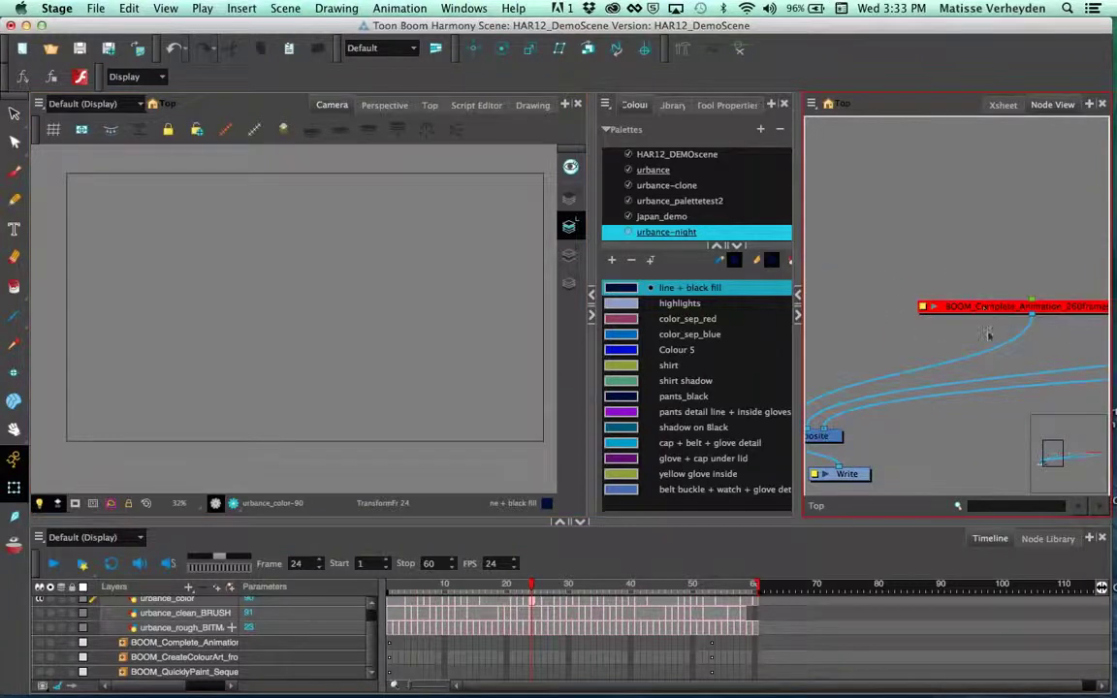
click(1018, 334)
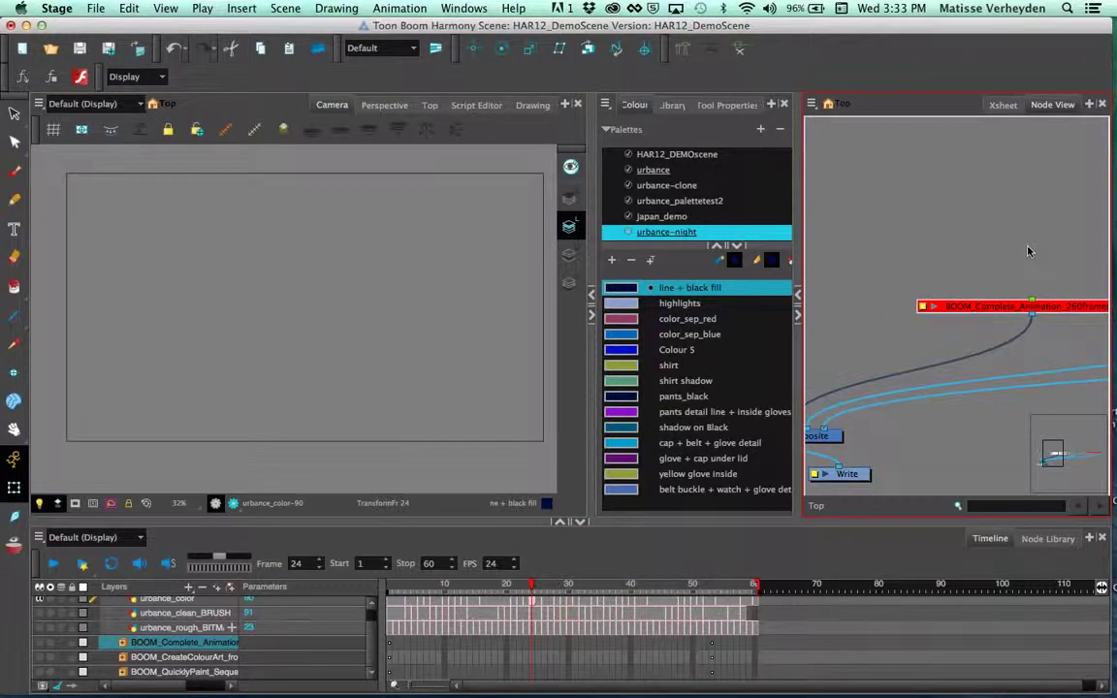
key(a)
click(987, 258)
scroll(398, 278, up, 1)
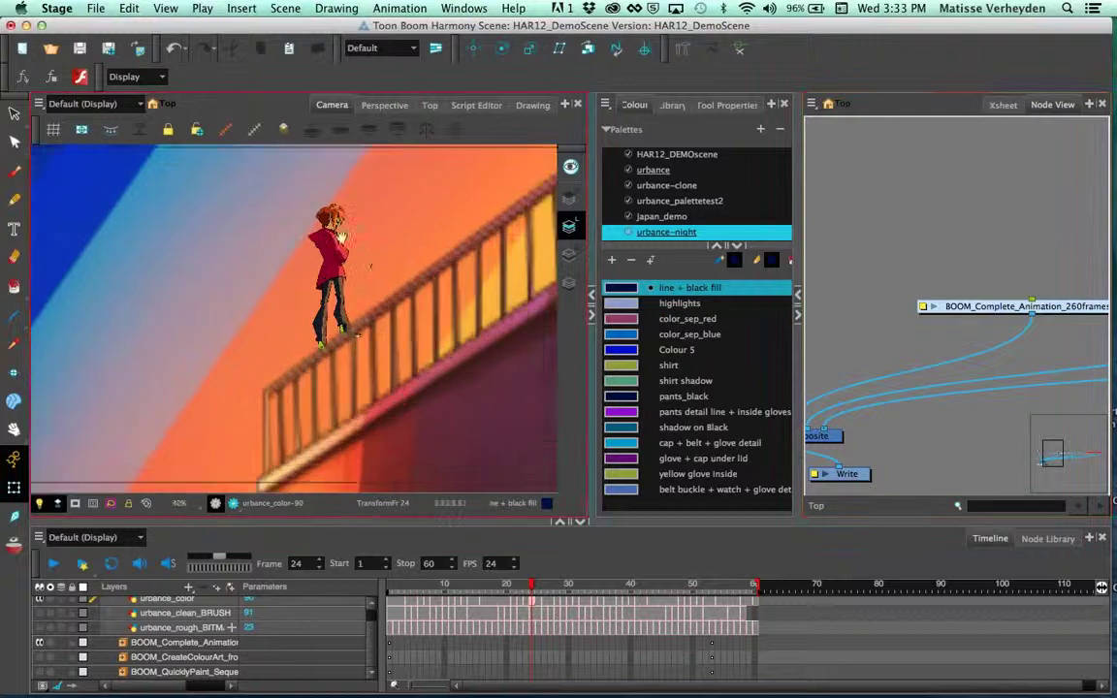
drag(377, 261, 404, 278)
scroll(404, 291, down, 1)
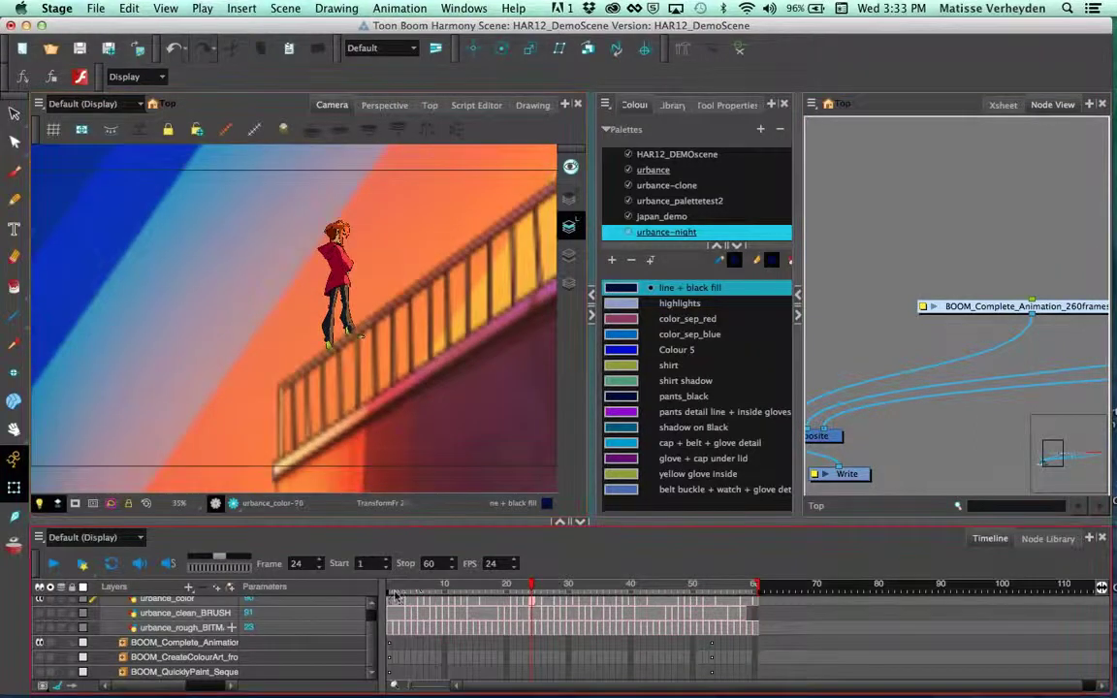
Step: Extend the playback range to stop at frame 223 and move the playhead to frame 217
drag(392, 590, 427, 587)
drag(758, 586, 1111, 586)
drag(1042, 684, 1066, 685)
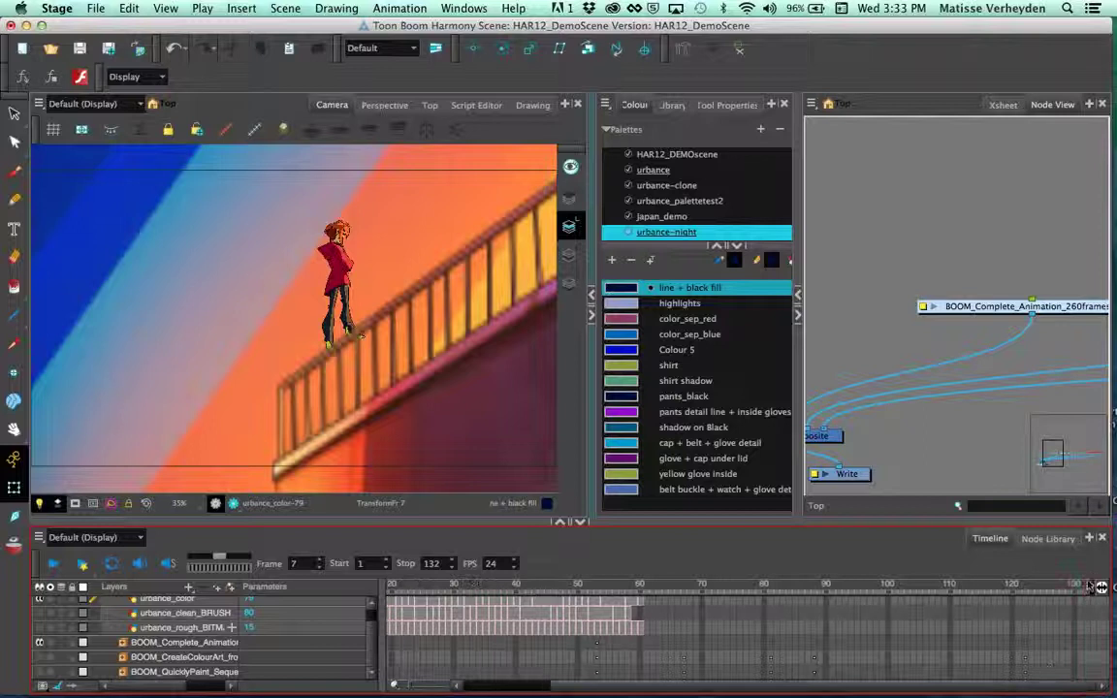
scroll(1103, 587, right, 10)
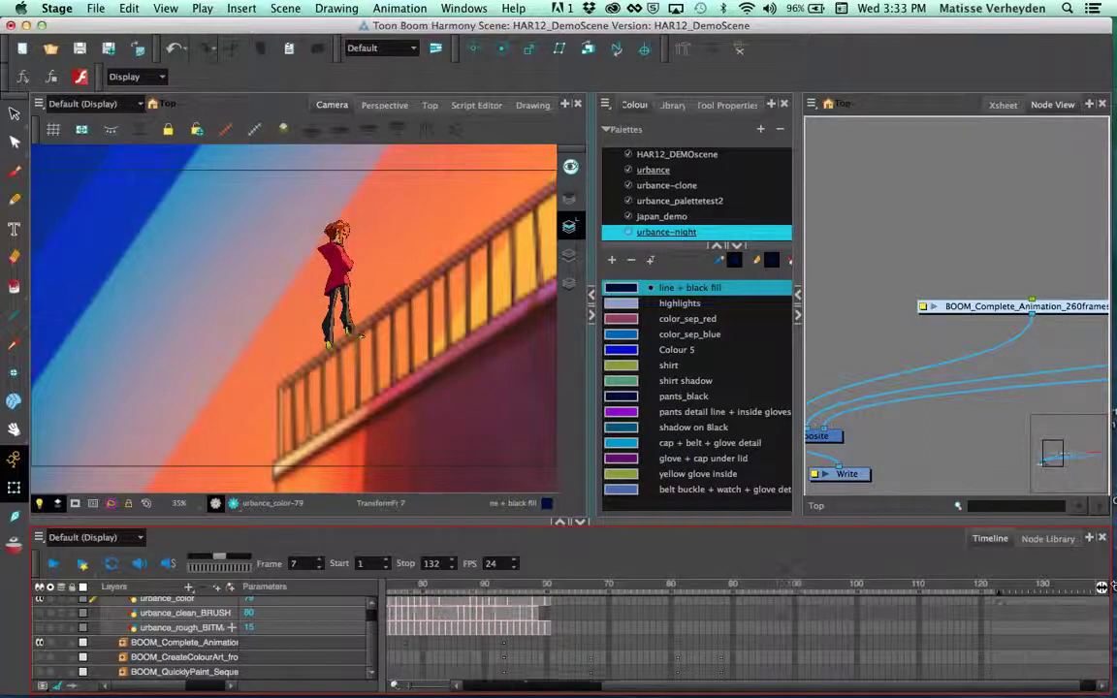
scroll(1073, 587, right, 1)
click(1074, 583)
drag(924, 684, 708, 683)
click(327, 376)
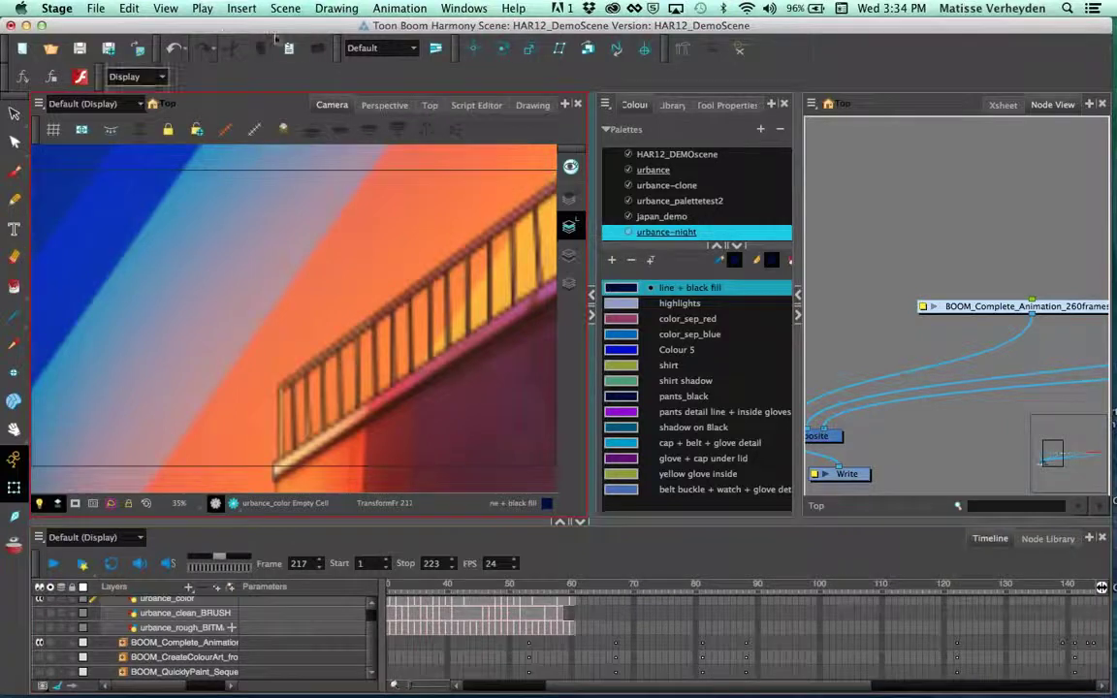
Step: Switch the scene to the camera that follows the BOOM animation
click(296, 10)
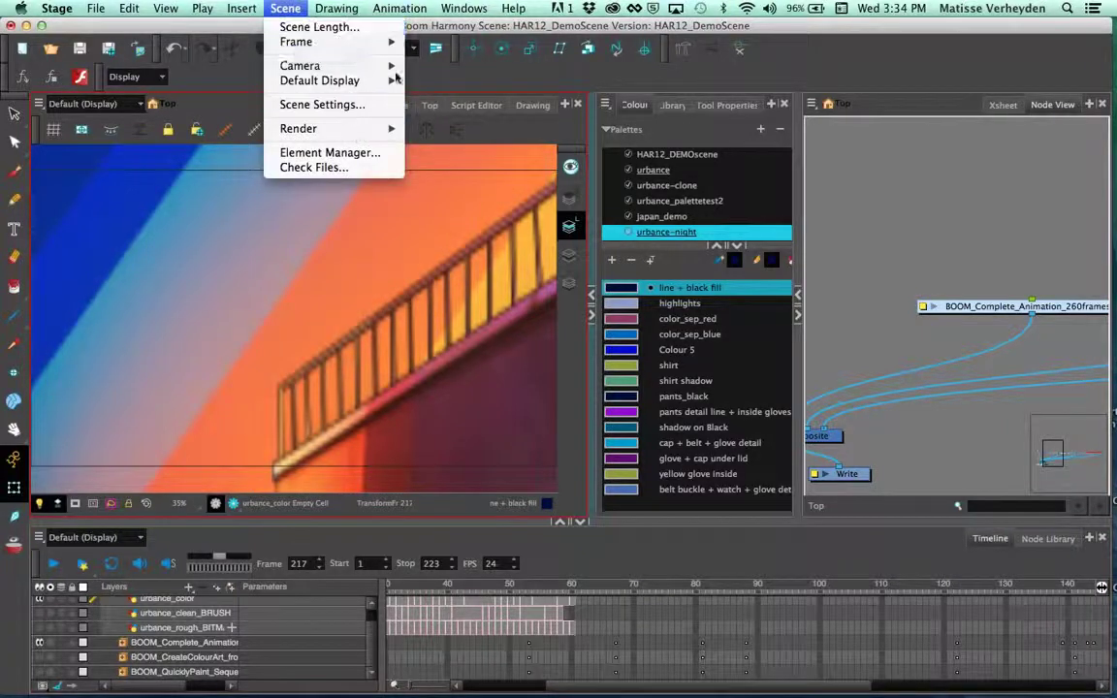
mouse_move(359, 66)
click(431, 90)
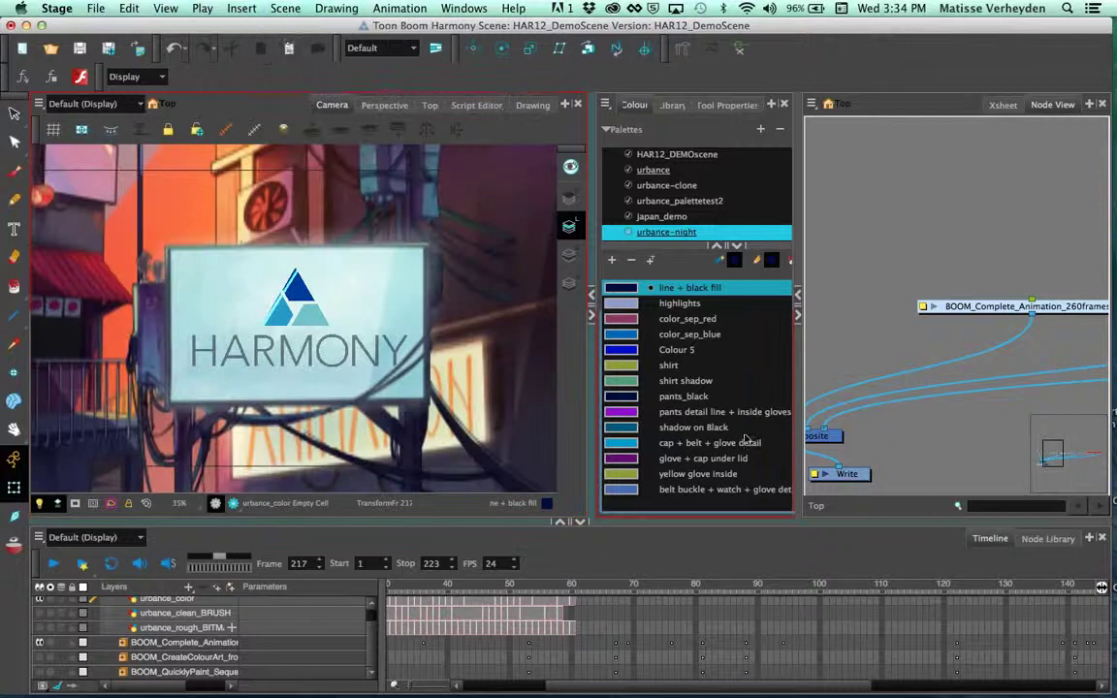
Step: Scrub through the complete BOOM animation to review the character's motion and the camera move
drag(561, 683, 475, 681)
click(409, 581)
drag(407, 589, 739, 593)
drag(791, 686, 456, 673)
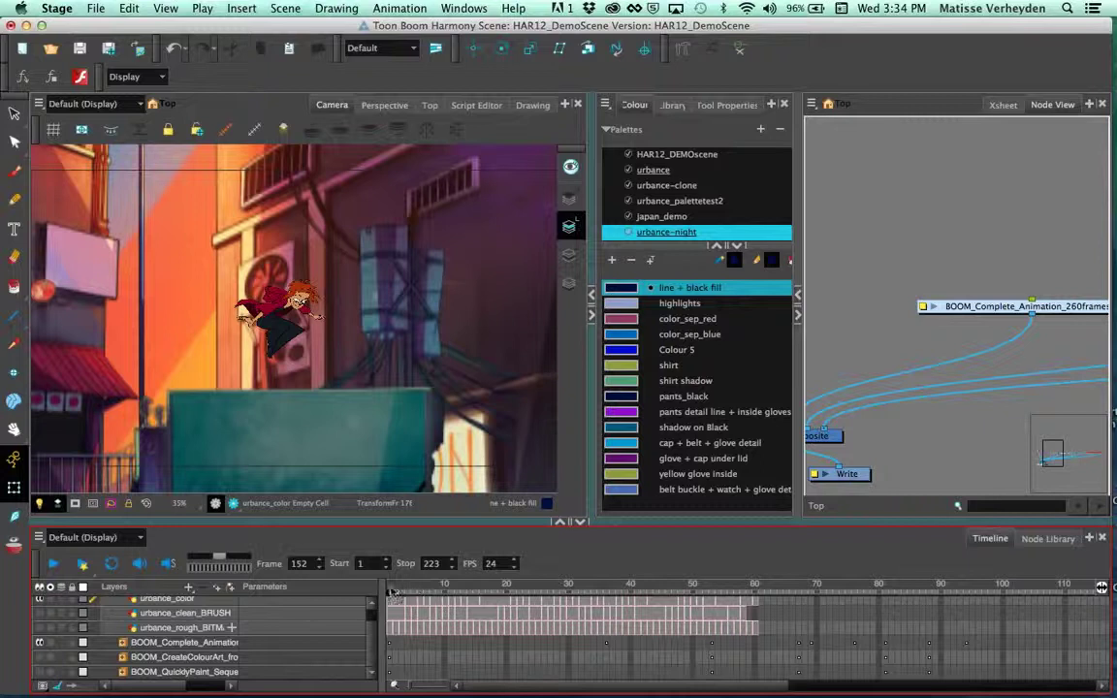
Step: Return to frame 1 and activate the Select tool for a close view of the standing character
click(391, 592)
scroll(386, 288, up, 5)
drag(388, 288, 392, 283)
click(15, 114)
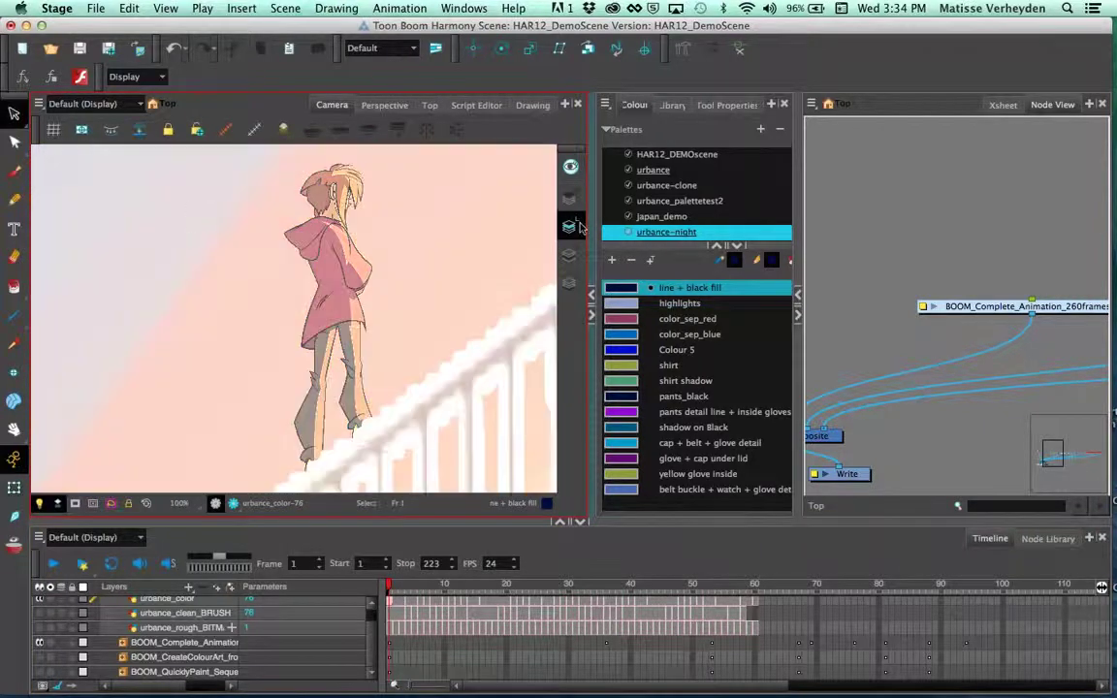
Step: Enter the BOOM_Complete_Animation_260 group and its nested Animation group in the node network
click(1018, 318)
drag(1051, 314, 921, 304)
click(1005, 301)
drag(940, 222, 1022, 316)
click(938, 278)
key(2)
key(2)
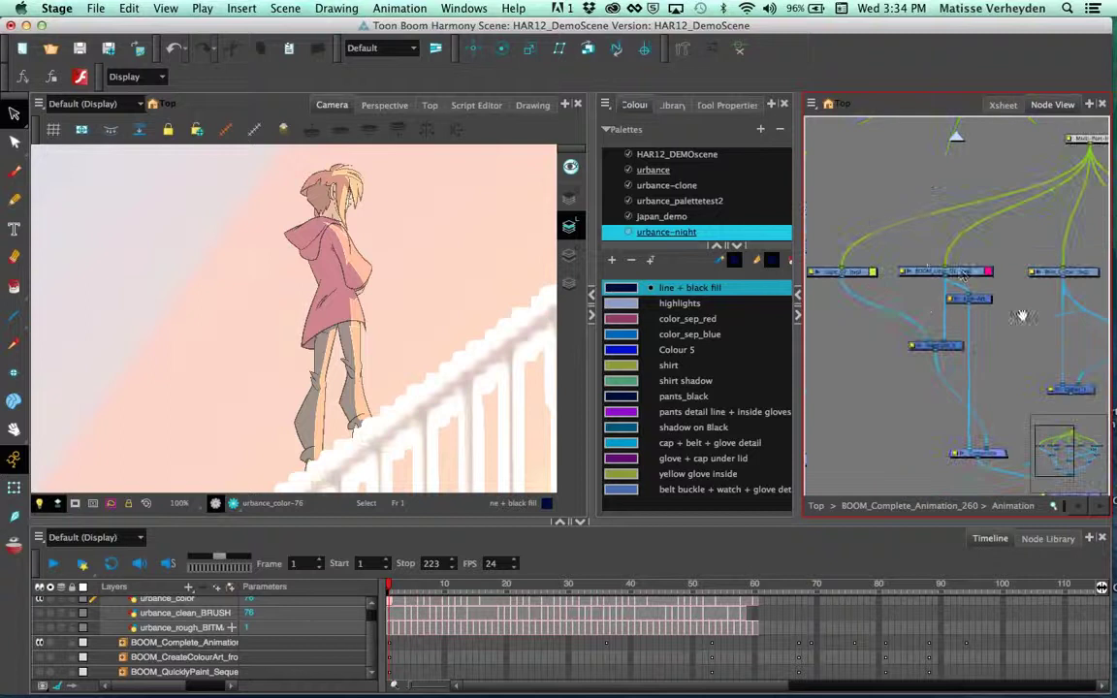
Step: Check the BOOM_clean_OL drawing node and select the BOOM_Animation drawing node instead
click(969, 276)
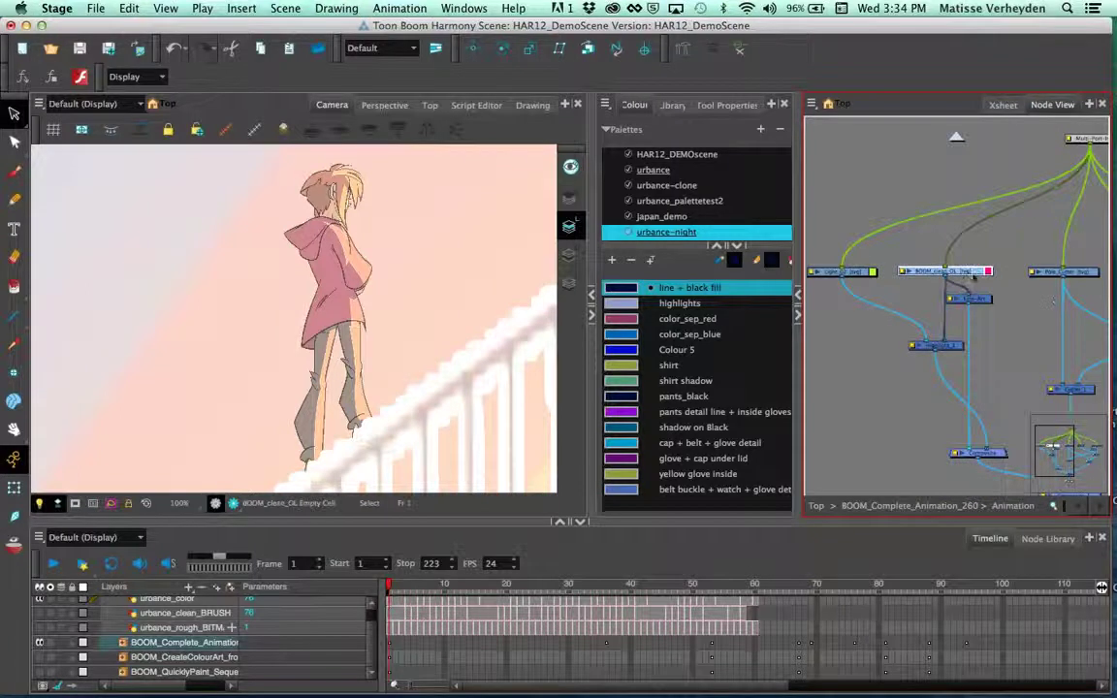
scroll(1044, 304, right, 5)
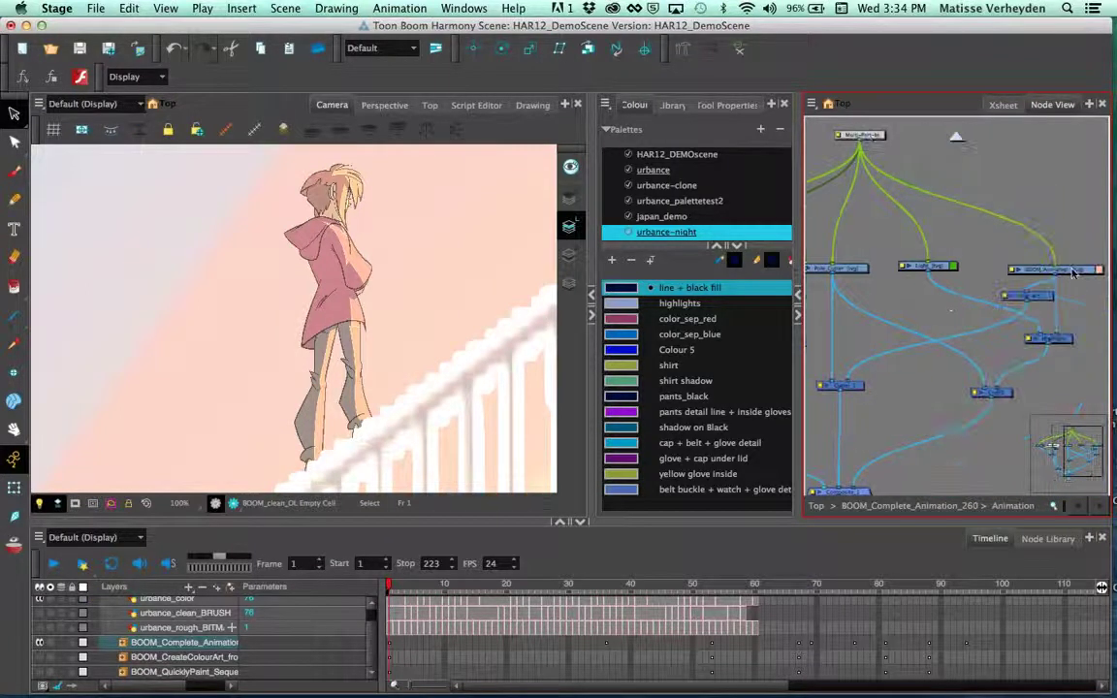
click(1074, 273)
key(space)
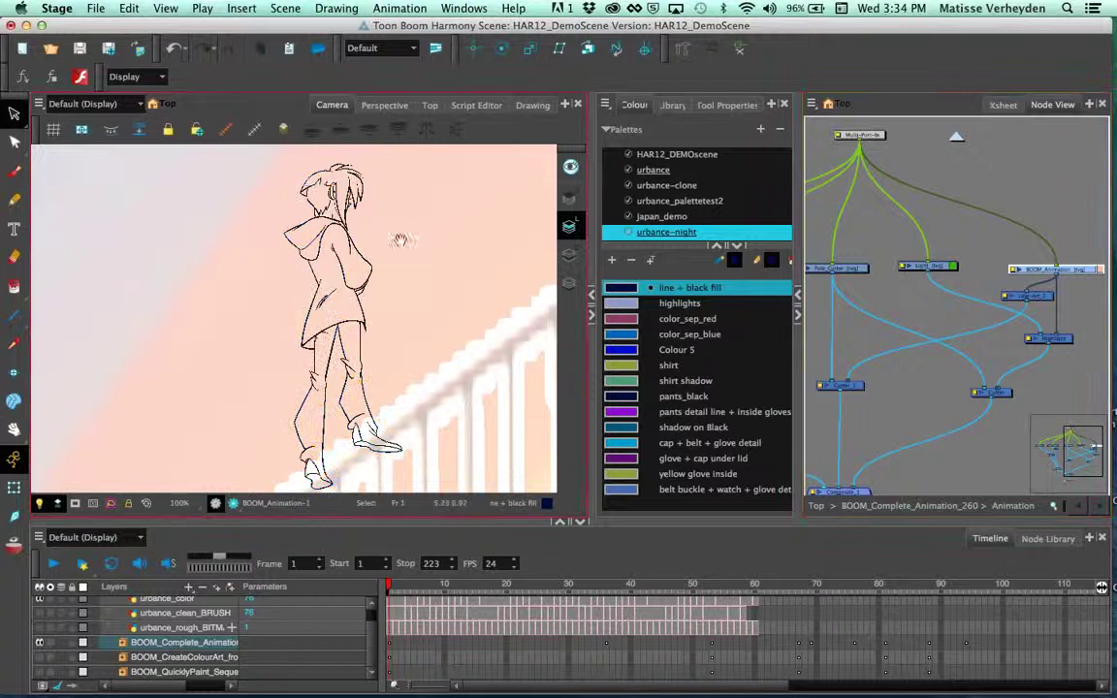
Step: Select the outer sleeve line of the character's hoodie and examine its stroke thickness up close
scroll(400, 240, up, 5)
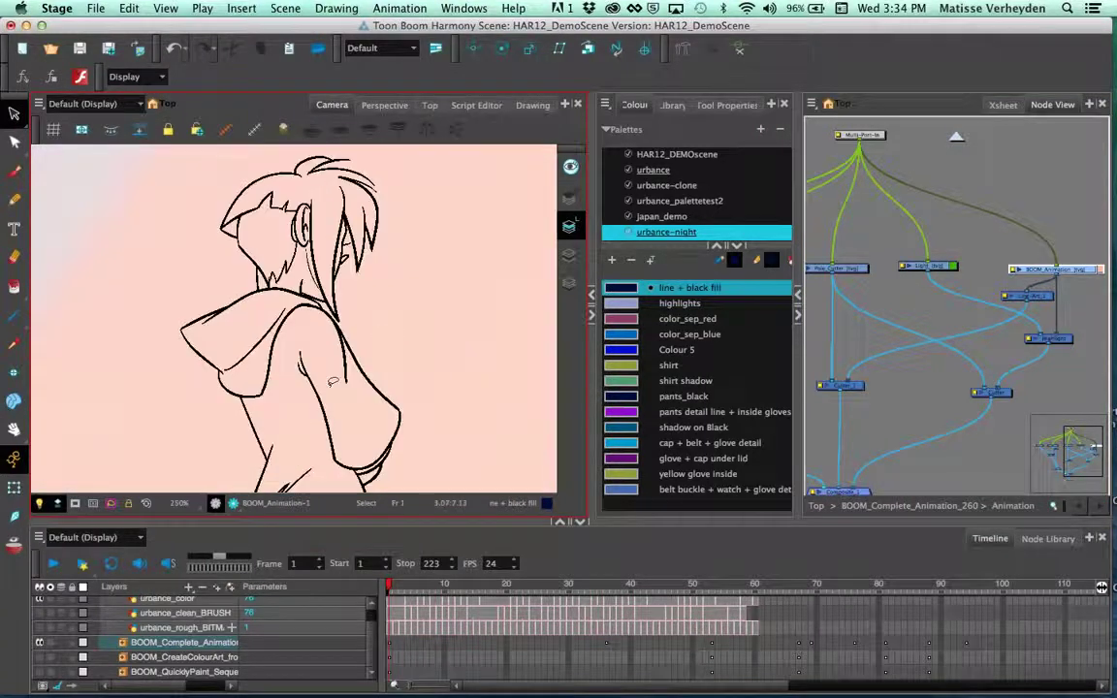
click(355, 353)
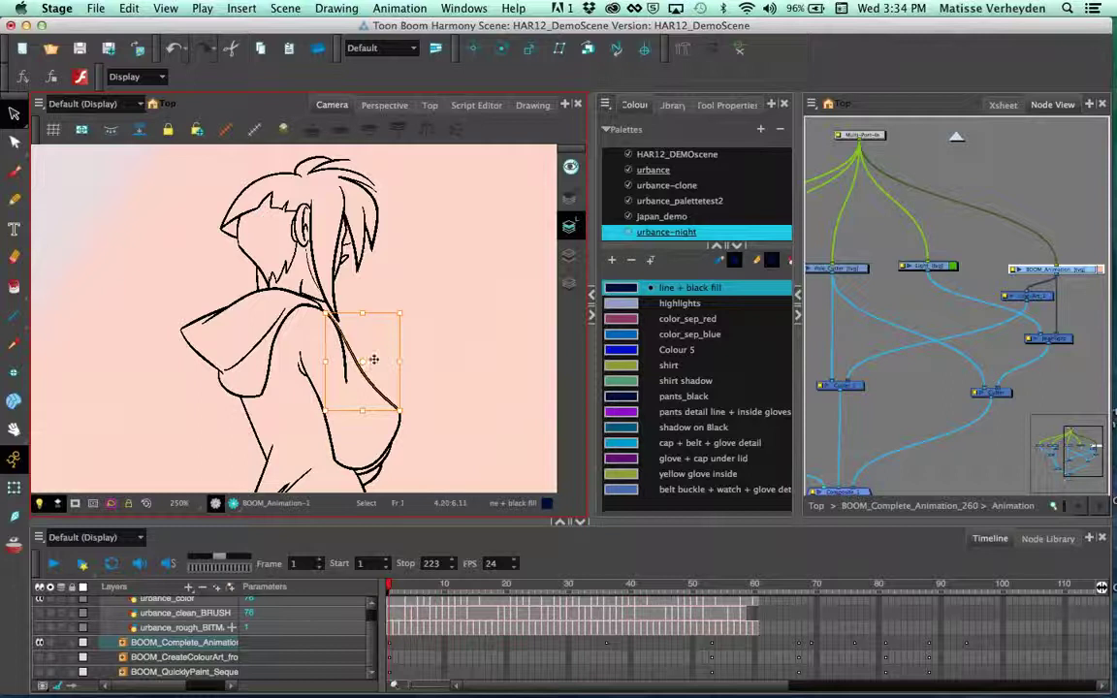
scroll(381, 354, up, 4)
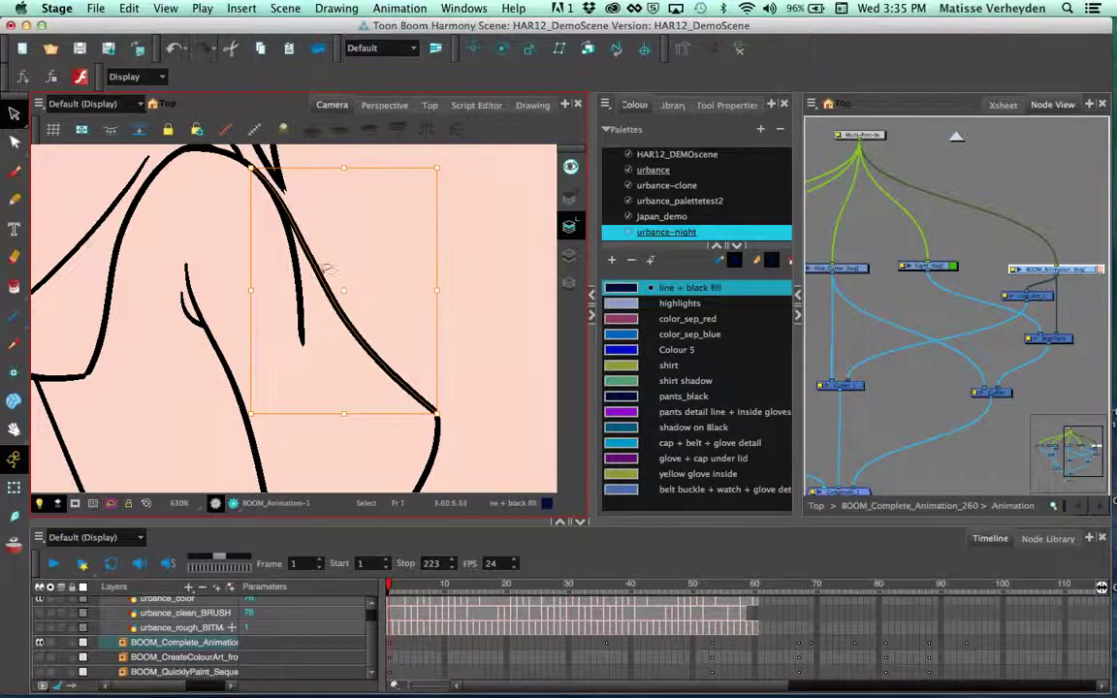
scroll(421, 380, up, 2)
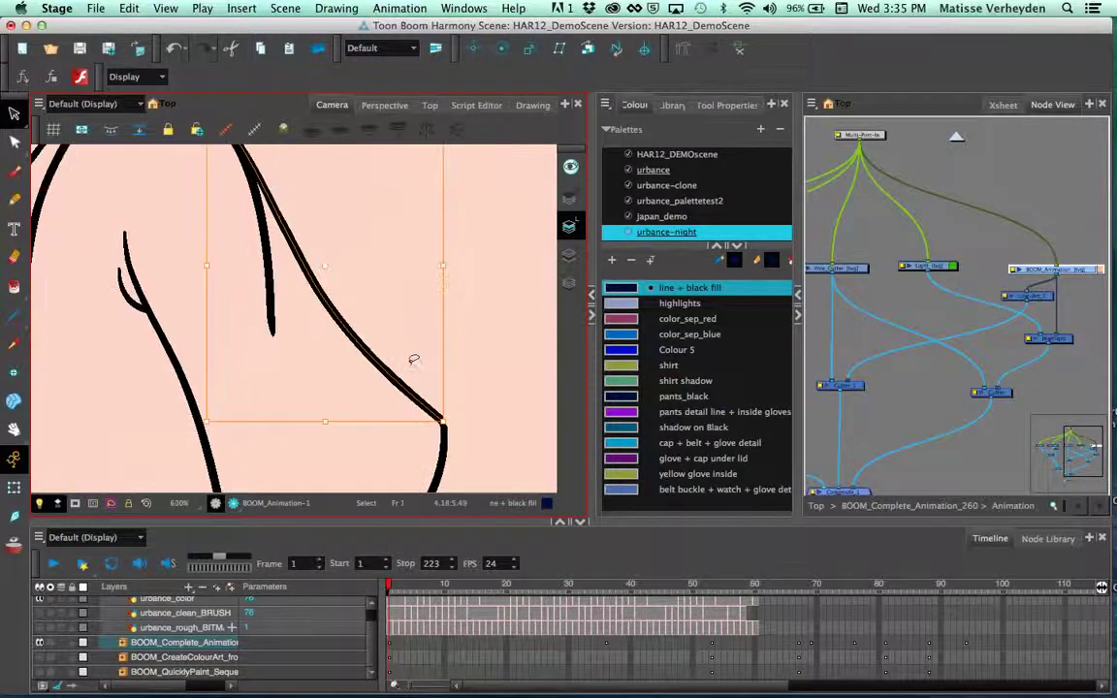
Step: Reshape the hoodie's outer sleeve line with the Contour Editor, pulling its middle point outward and extending the curve handle
key(alt+q)
click(317, 269)
scroll(289, 242, up, 1)
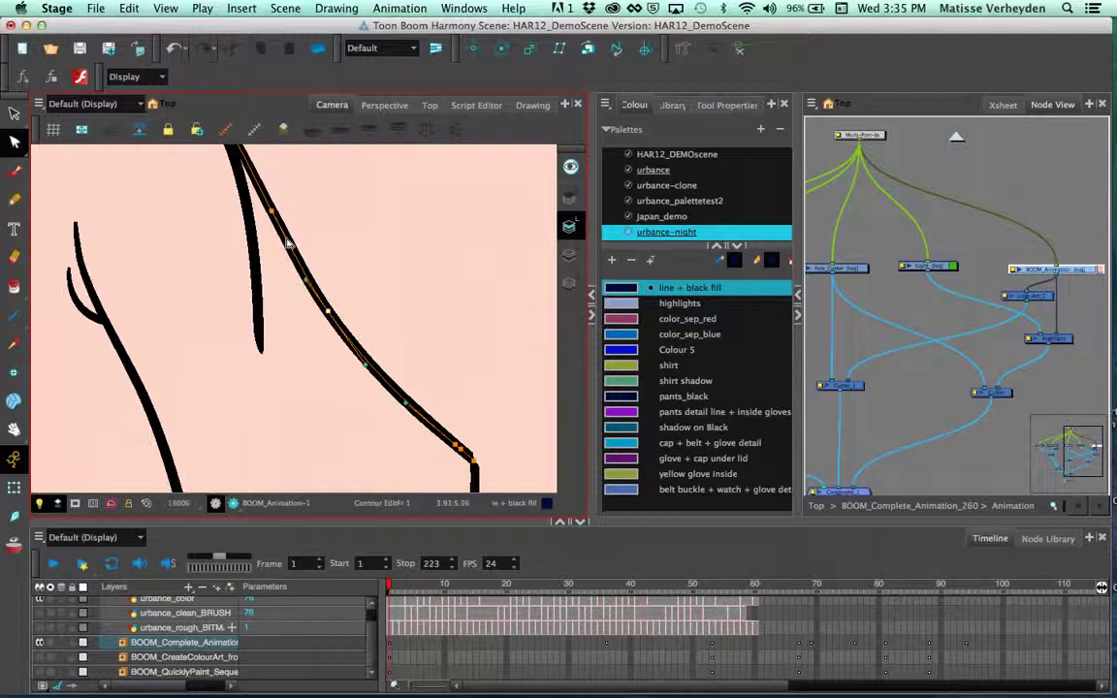
mouse_move(330, 309)
mouse_down()
mouse_move(385, 271)
mouse_move(338, 283)
mouse_move(334, 325)
mouse_up()
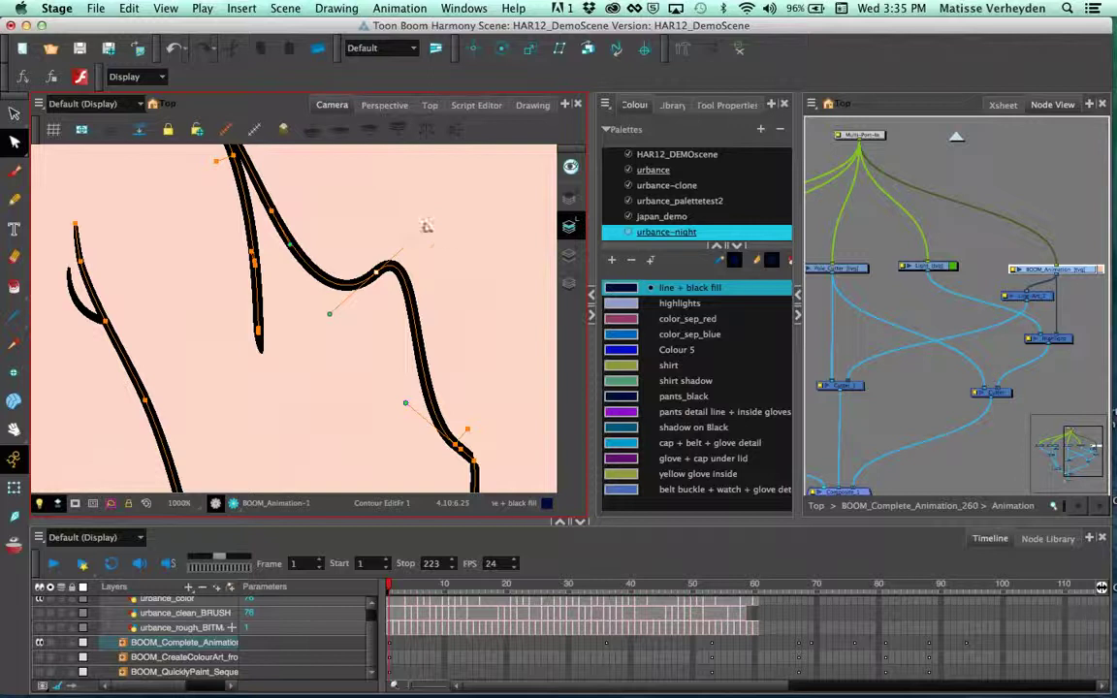
drag(427, 229, 465, 221)
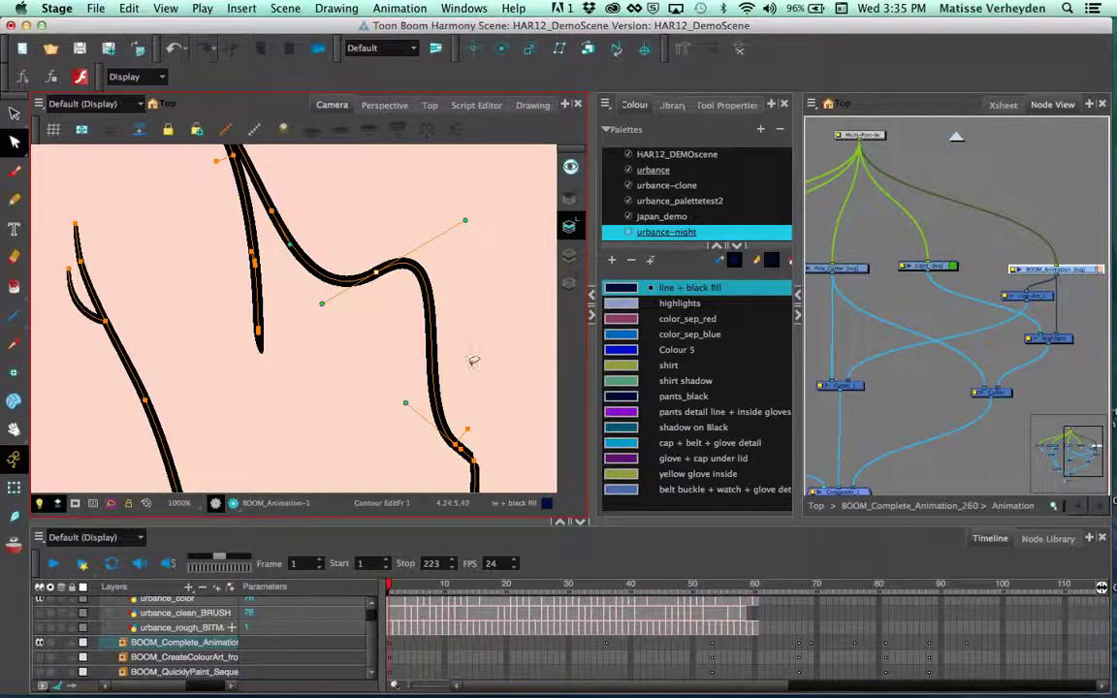
Step: Undo the sleeve line reshaping and switch back to the Select tool
key(super+z)
key(super+z)
key(super+z)
key(super+z)
scroll(422, 318, down, 4)
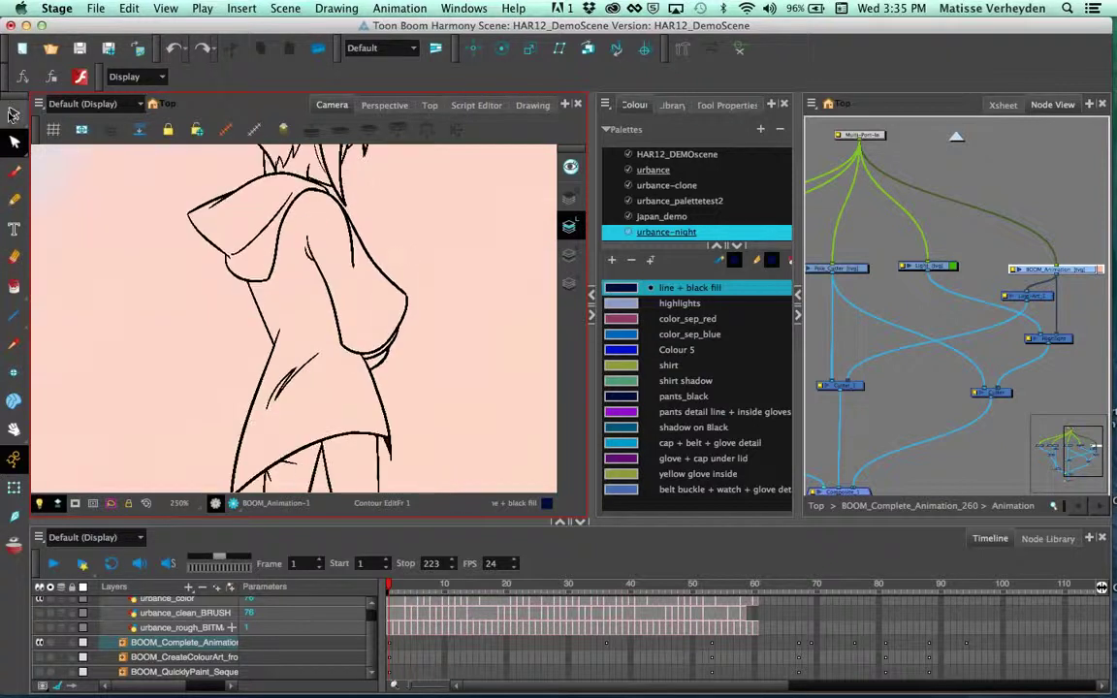
click(12, 113)
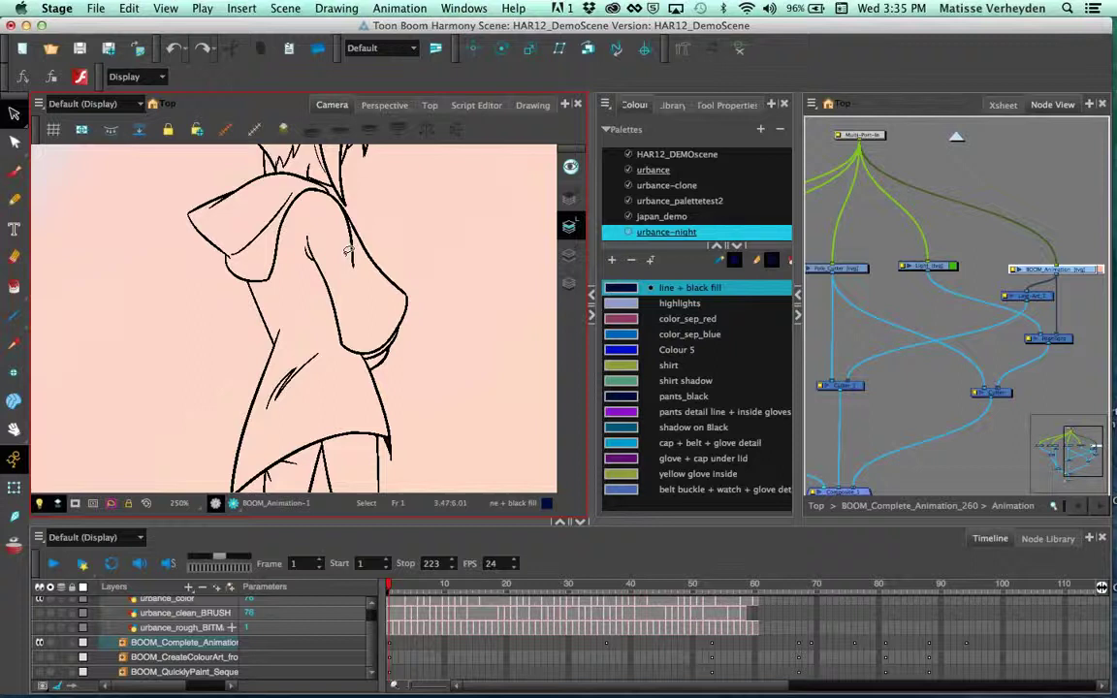
scroll(433, 322, down, 2)
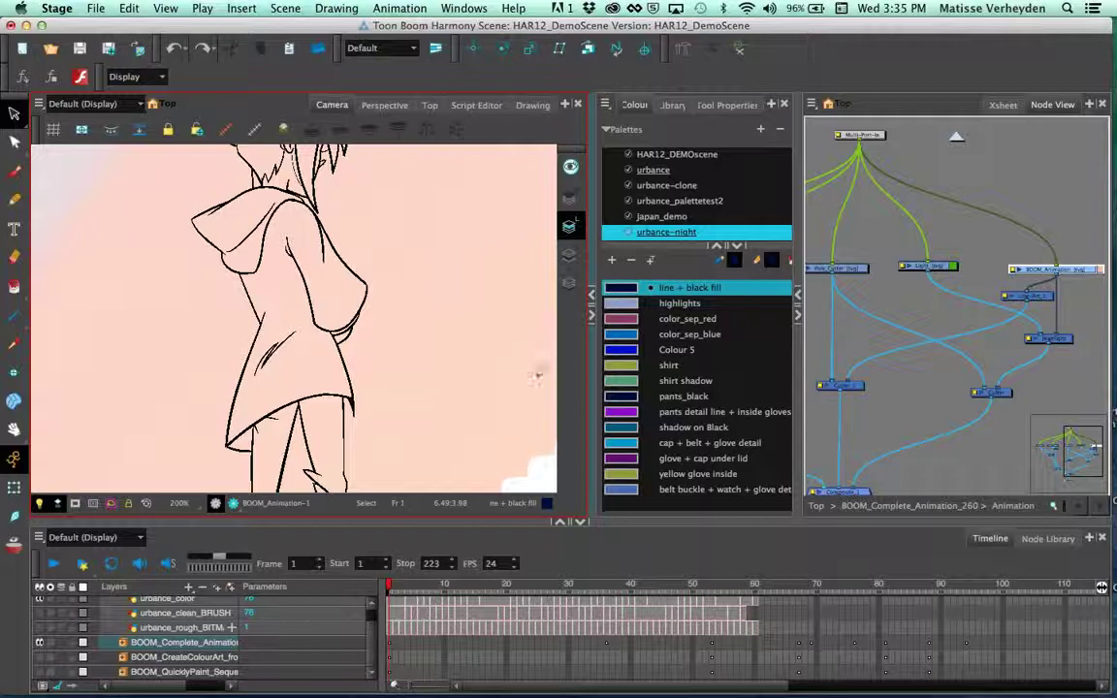
Step: Activate the Transform tool and leave the nested Animation group for the Top level of the node network
click(13, 492)
key(1)
drag(419, 396, 401, 365)
key(1)
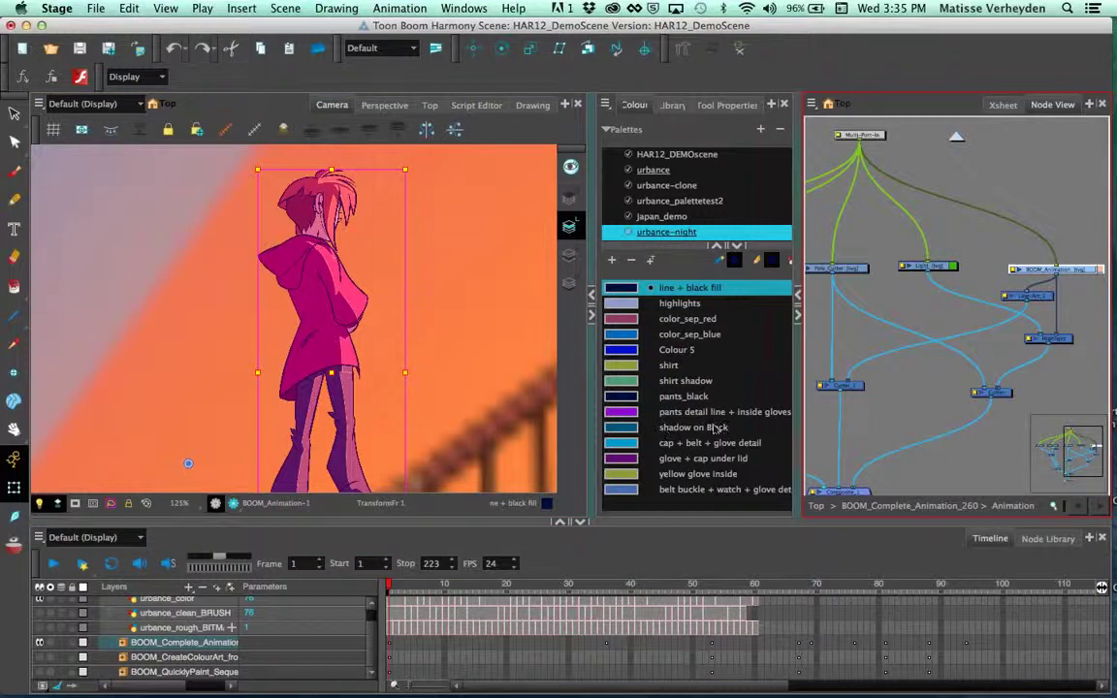
click(859, 506)
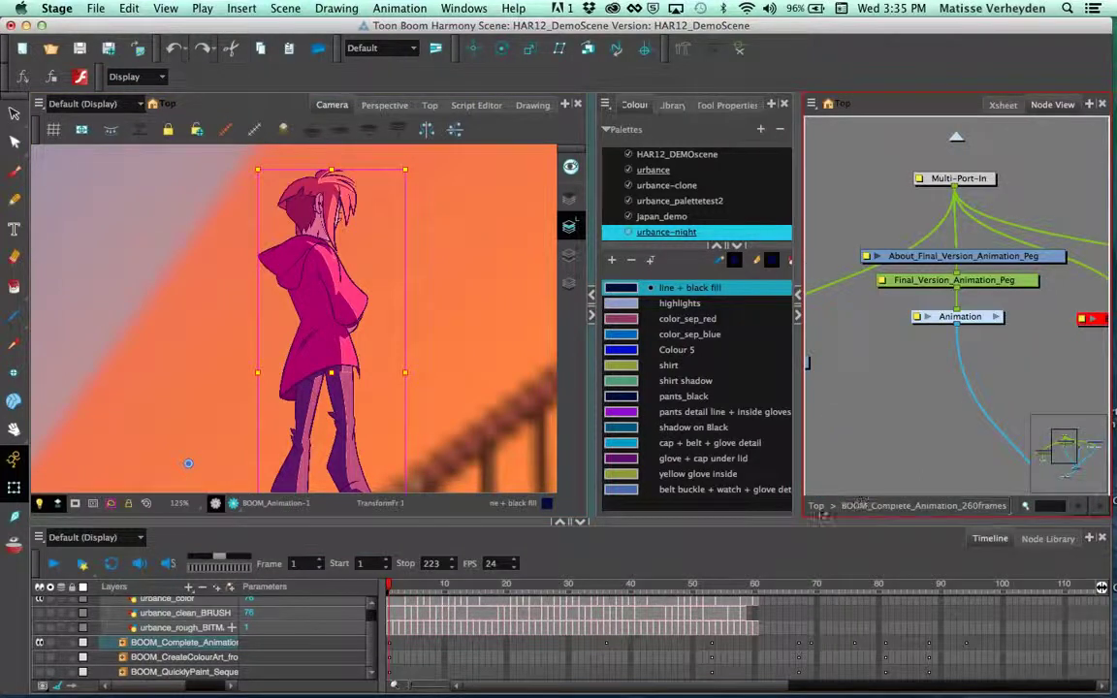
click(818, 507)
click(964, 267)
key(1)
key(1)
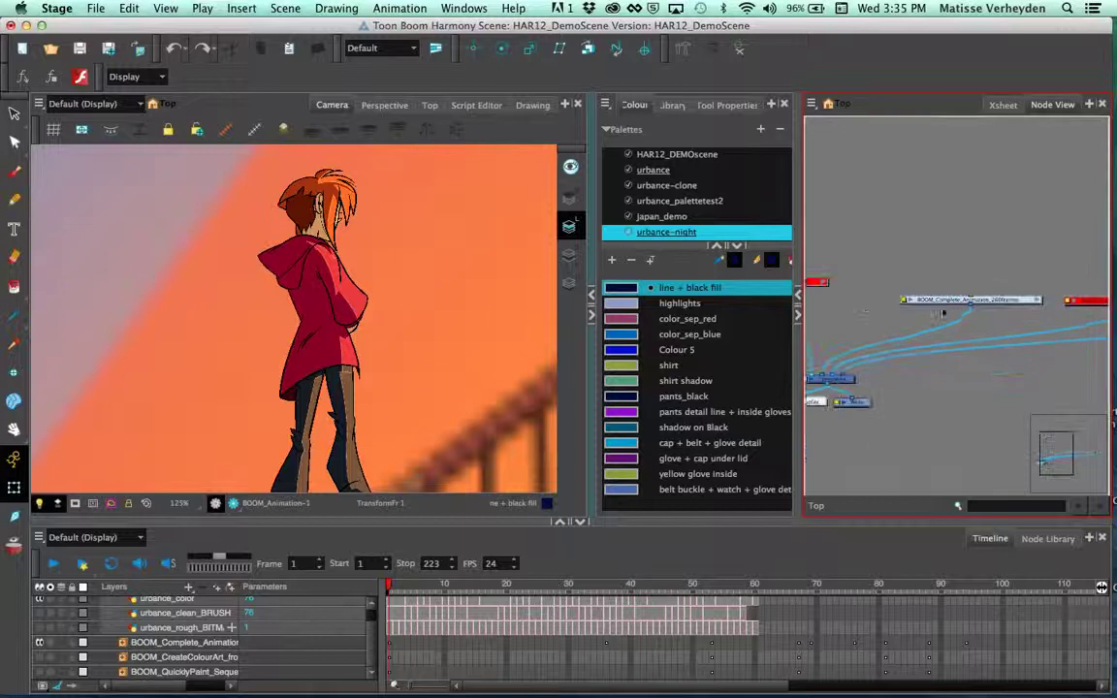
Step: Disable the BOOM_Complete_Animation_260frames group and enable the BOOM_CreateColourArt_from_LineArt group
click(998, 299)
key(d)
click(1020, 272)
scroll(1022, 260, right, 3)
click(1022, 283)
key(a)
click(1044, 252)
Step: Scrub the line art animation to frame 27
key(period)
key(period)
mouse_move(438, 590)
mouse_down()
mouse_move(578, 604)
mouse_move(526, 604)
mouse_move(577, 606)
mouse_move(553, 608)
mouse_up()
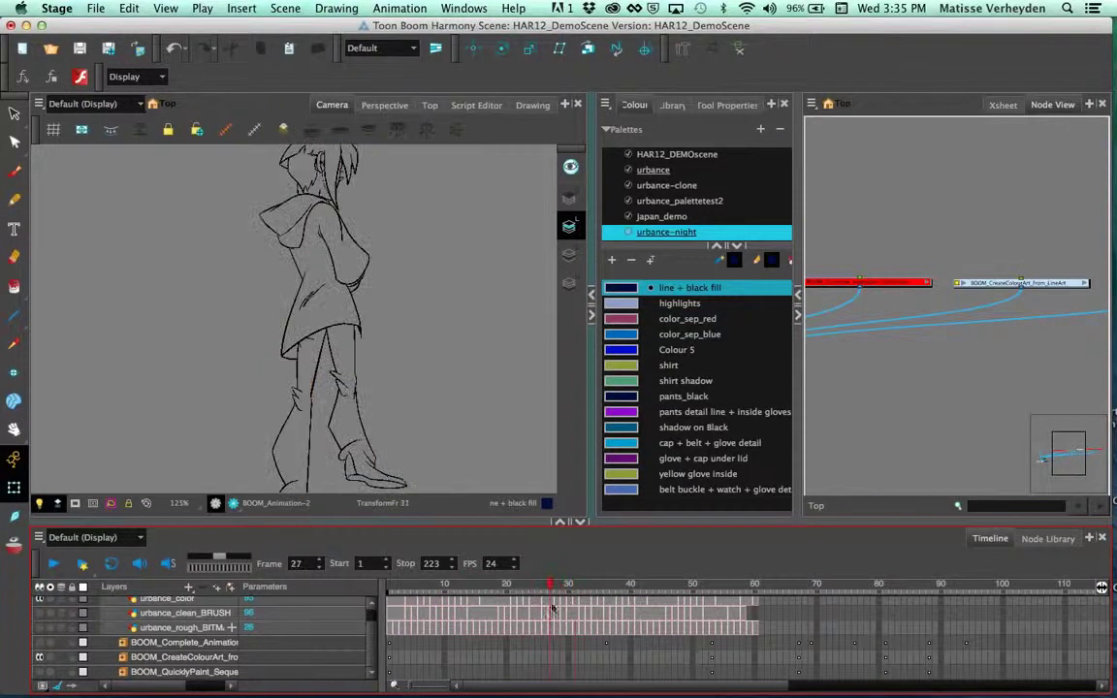
Step: Enter BOOM_CreateColourArt_from_LineArt and its nested Animation group, and select the BOOM_Animation drawing node
click(1084, 283)
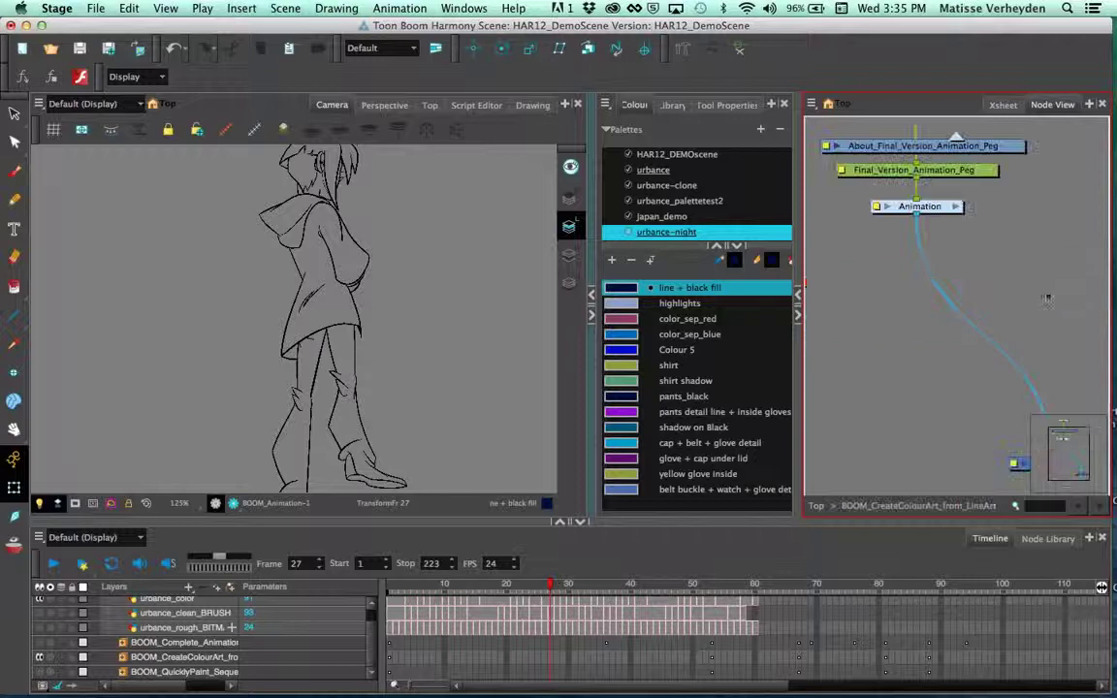
double_click(933, 207)
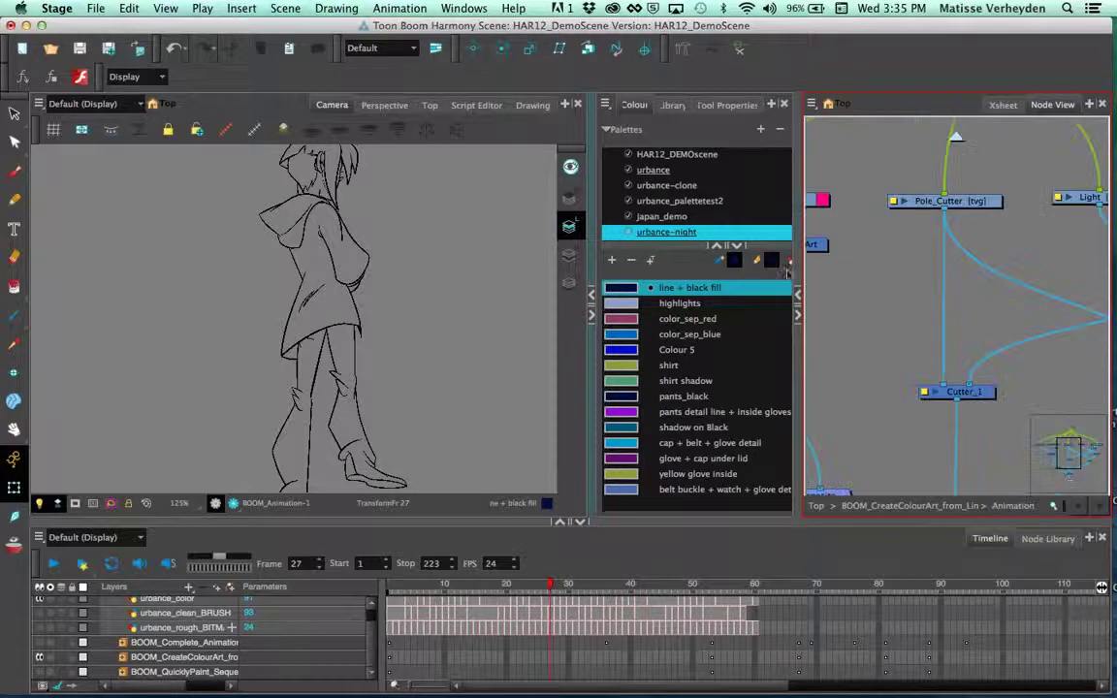
drag(1076, 240, 969, 278)
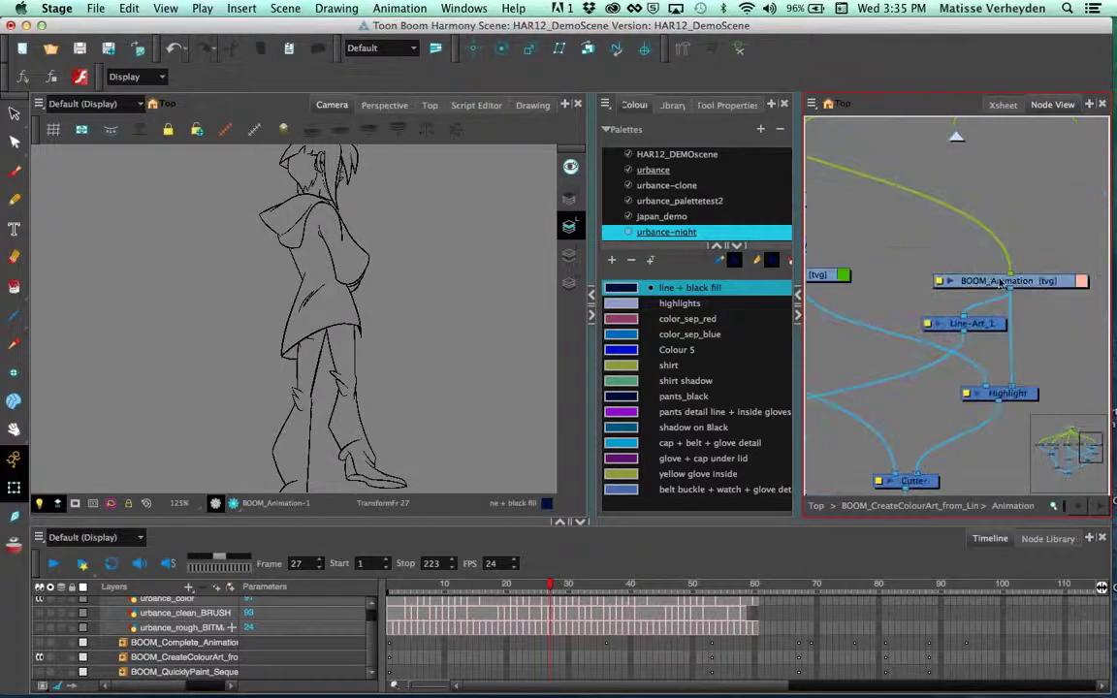
click(1000, 283)
Step: Show the drawing's strokes with the Paint tool active and switch from the Line Art to the Colour Art layer
click(13, 287)
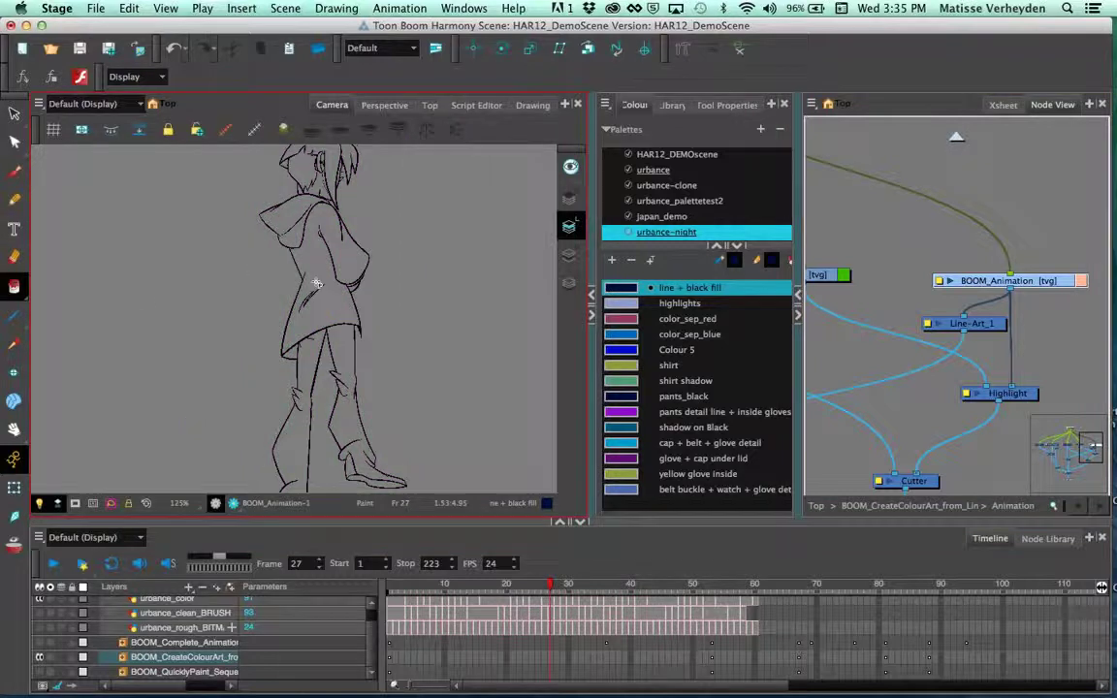
key(k)
scroll(372, 305, up, 5)
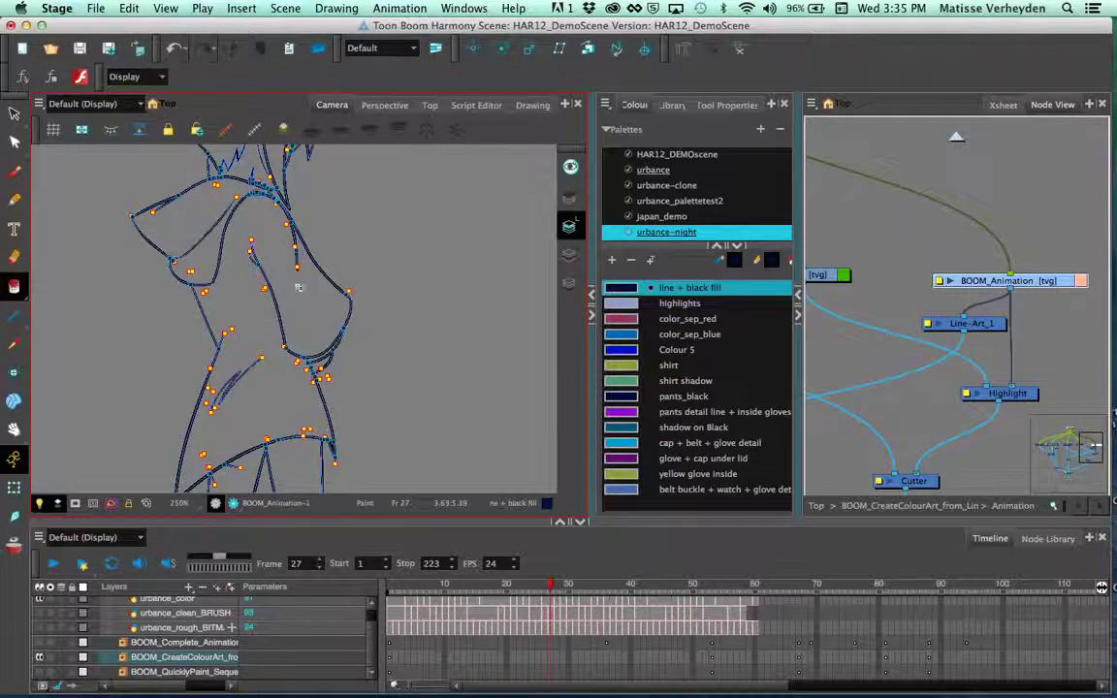
scroll(299, 287, up, 1)
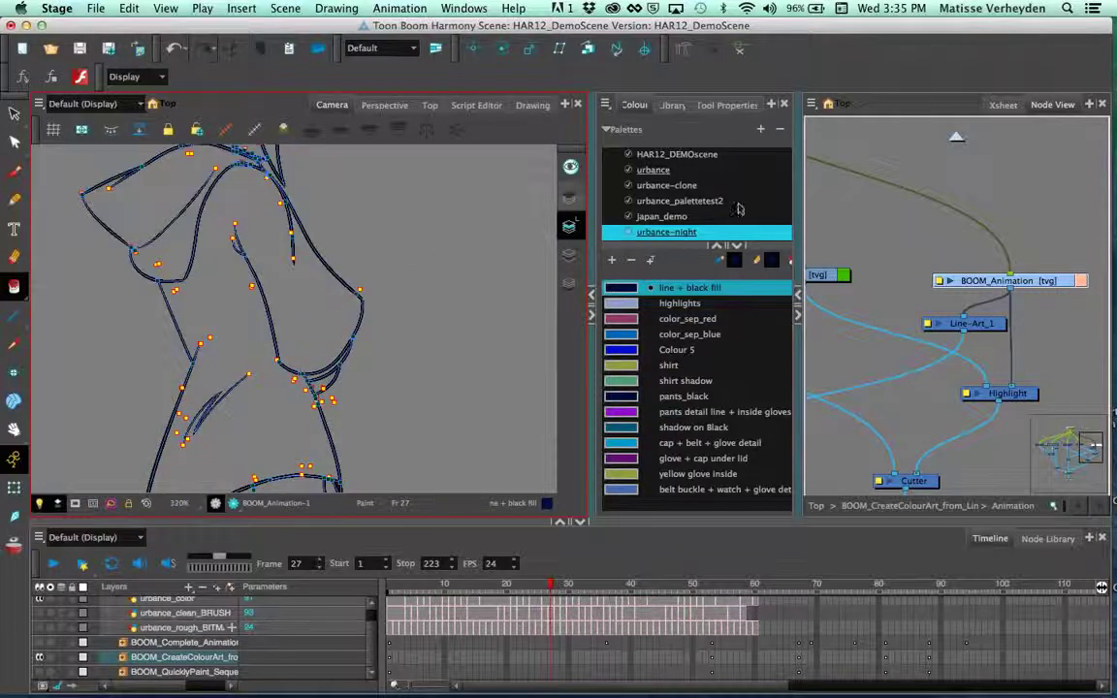
click(569, 226)
click(571, 255)
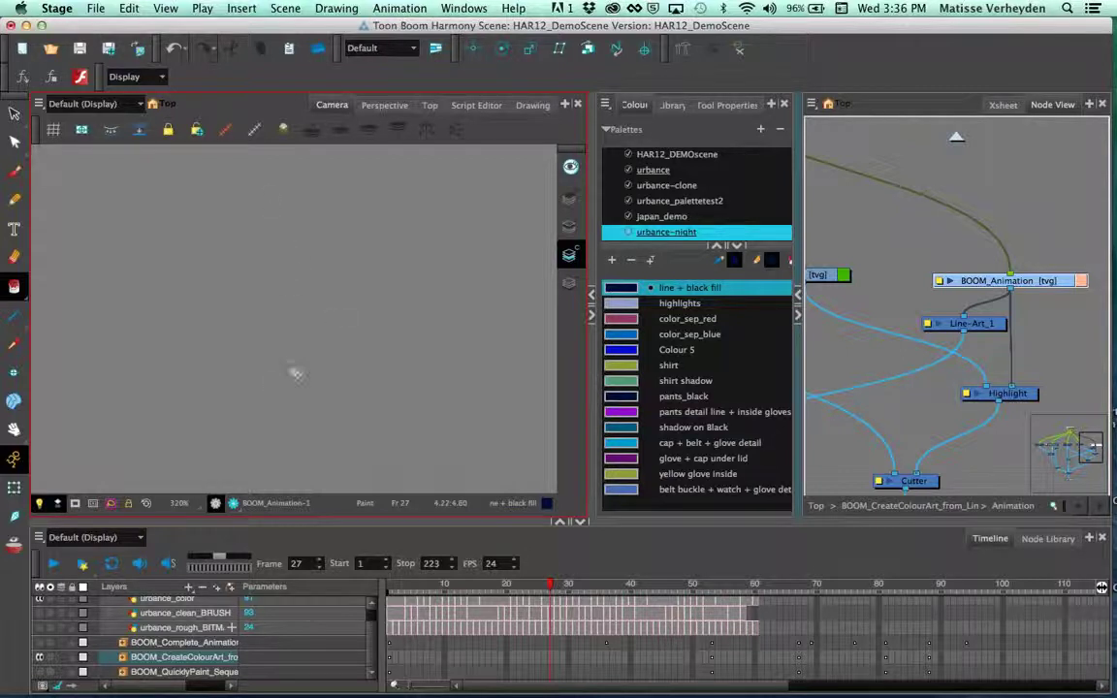
Step: Use the Select tool's operations to create colour art from the character's line art
click(721, 131)
click(728, 105)
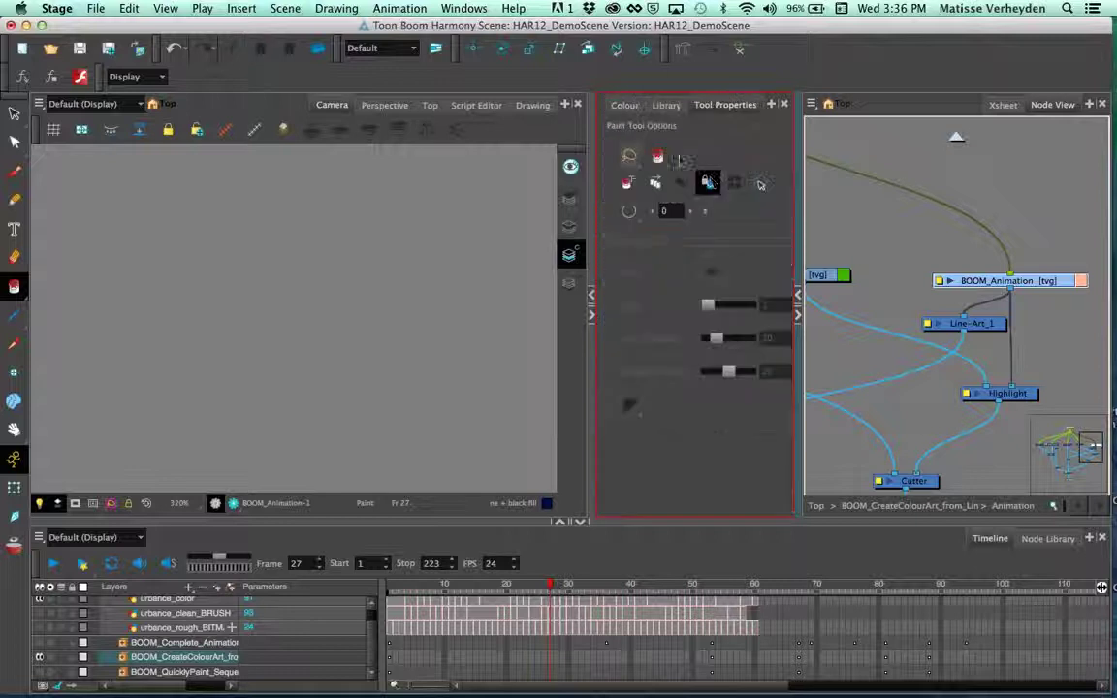
click(628, 278)
click(477, 302)
click(632, 273)
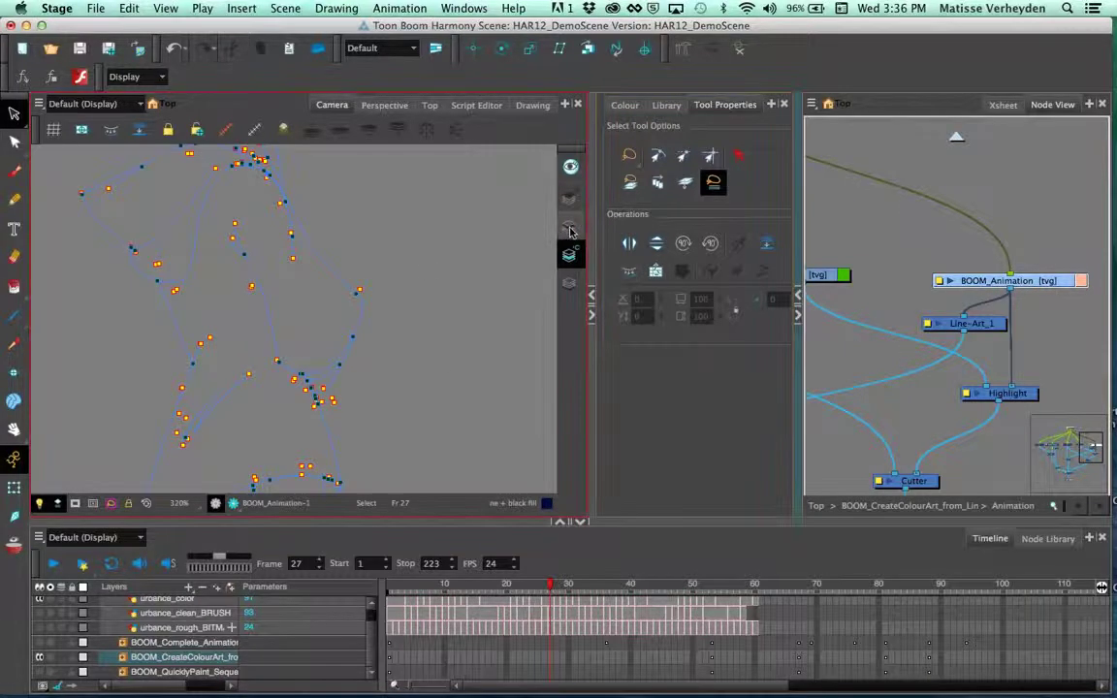
Step: Compare the strokes on the Line Art layer with those on the Colour Art layer
key(super+z)
key(l)
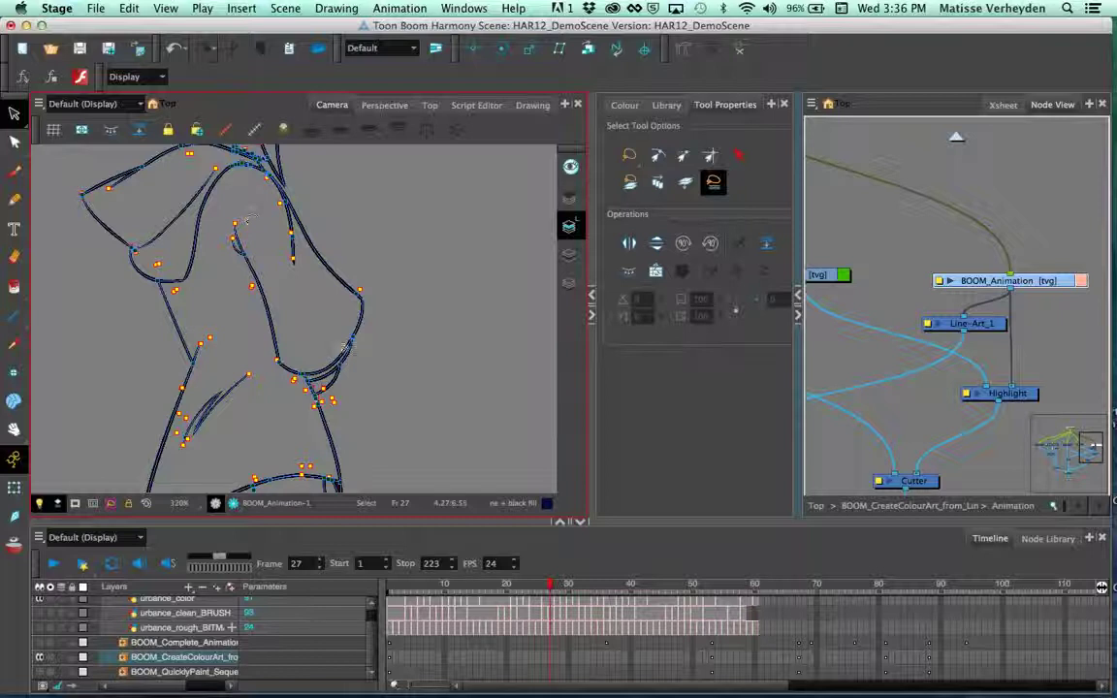
key(1)
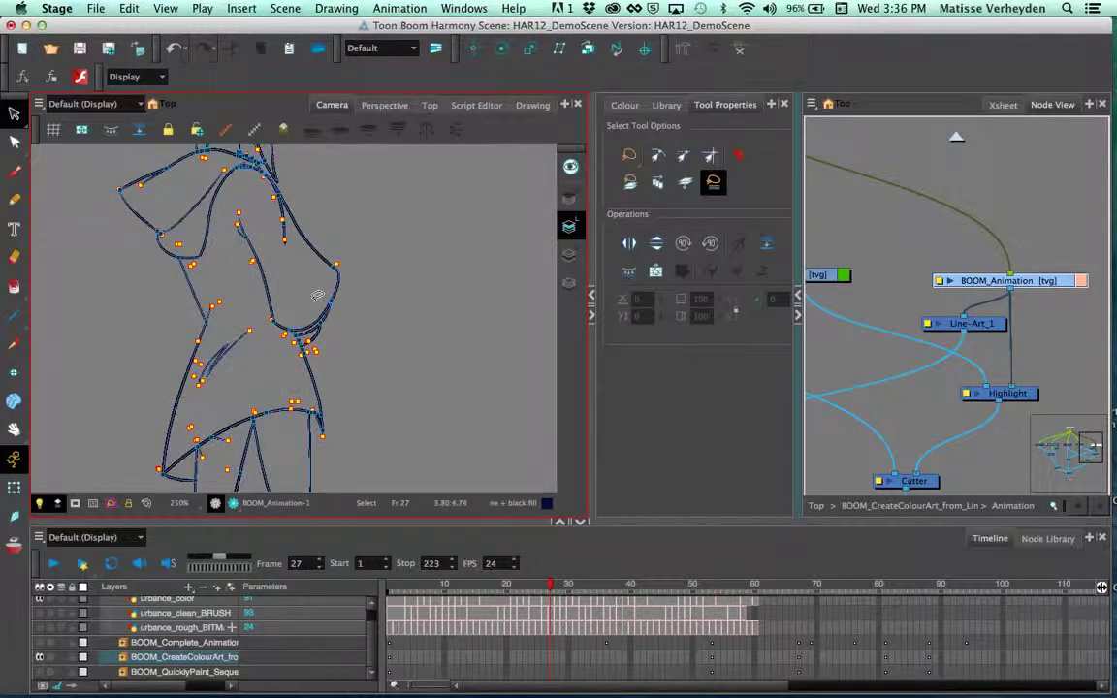
click(573, 256)
drag(350, 283, 427, 287)
key(2)
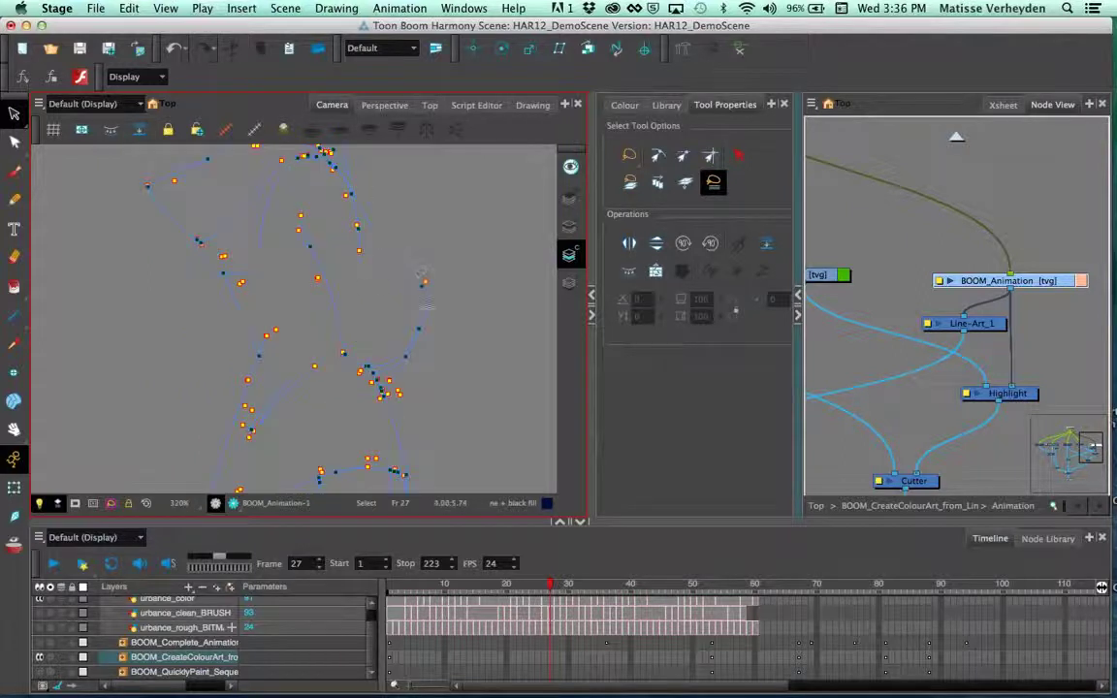
Step: Paint the character's hoodie on the Colour Art layer with the Hoodie colour from the BOOM palette
click(13, 287)
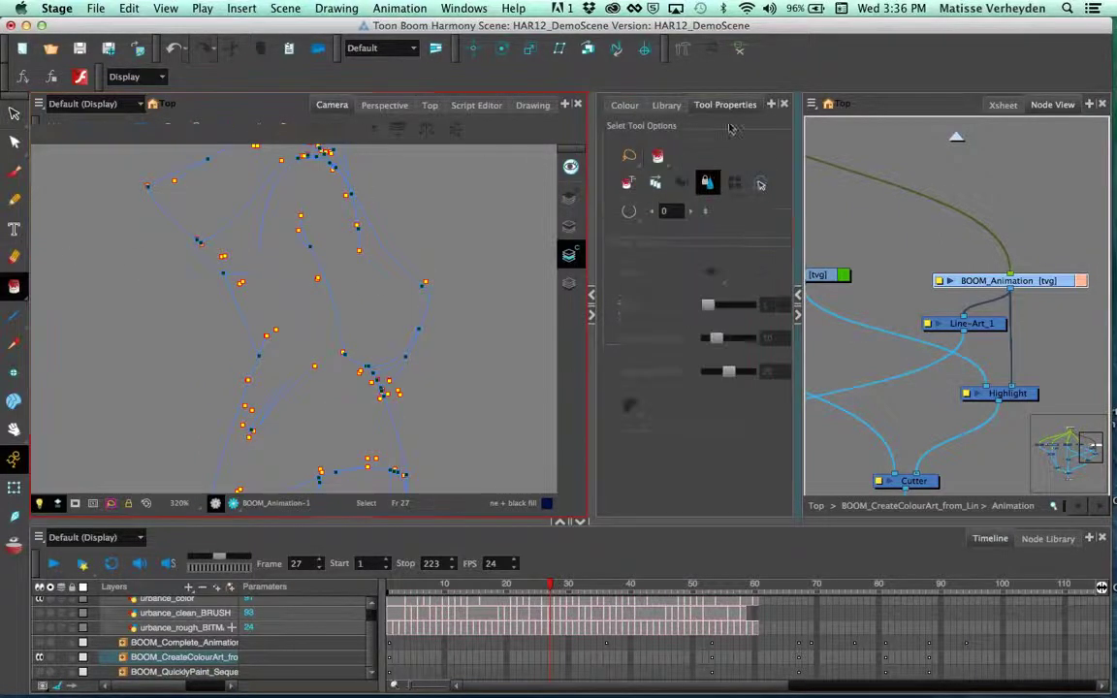
click(624, 106)
scroll(686, 178, up, 3)
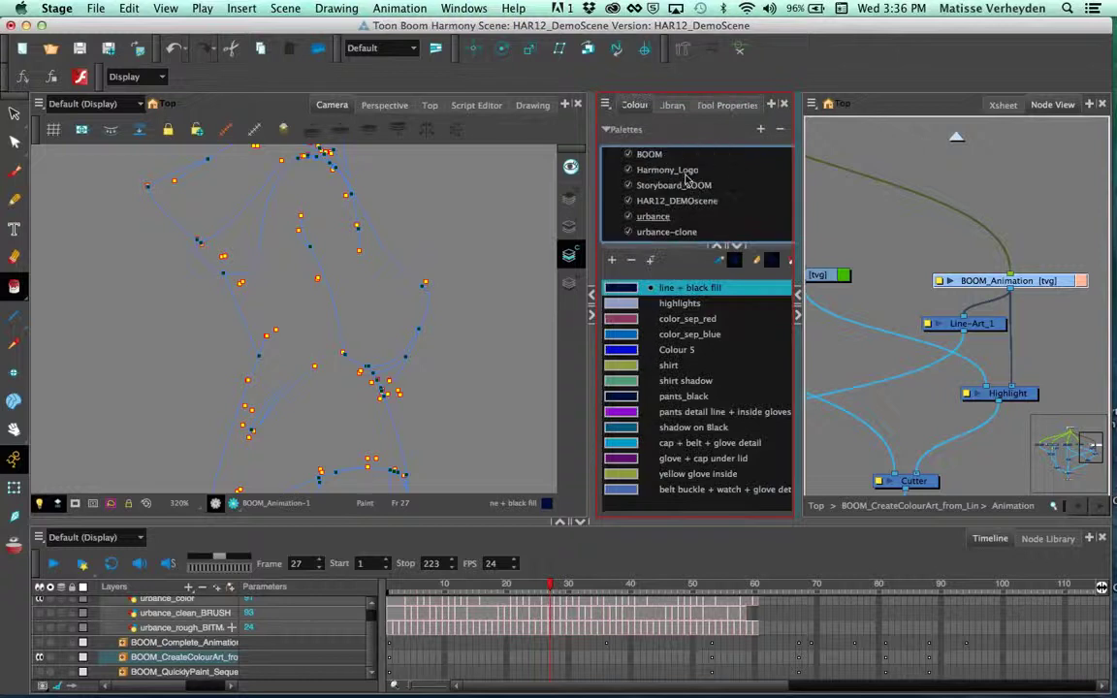
click(660, 156)
right_click(659, 157)
key(Escape)
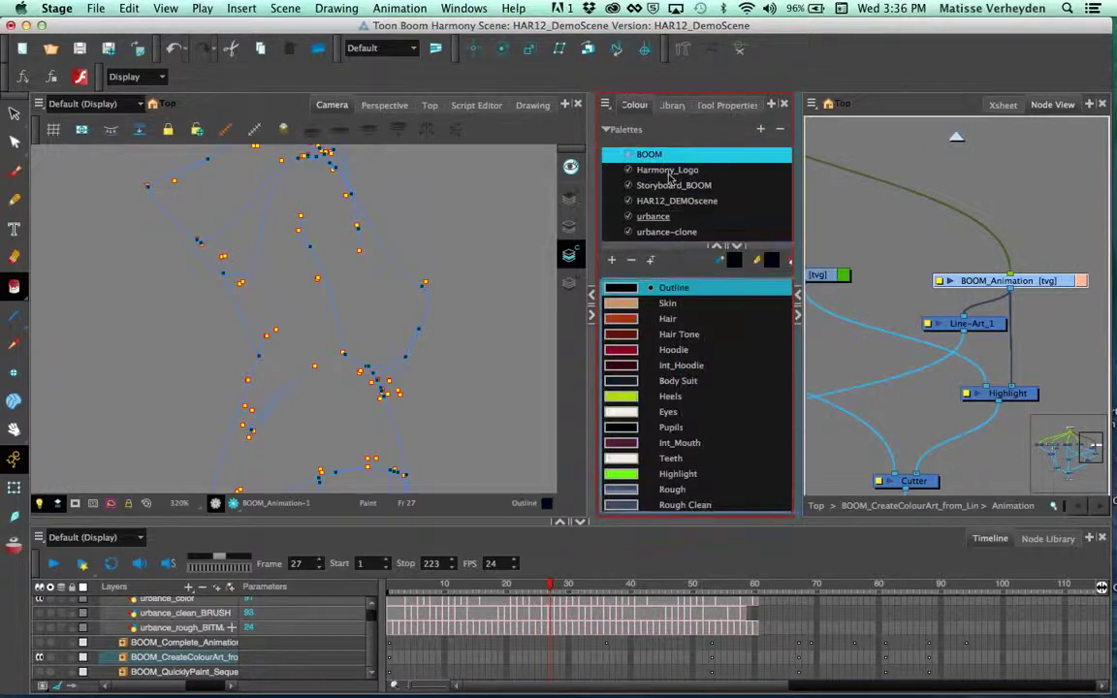
click(669, 349)
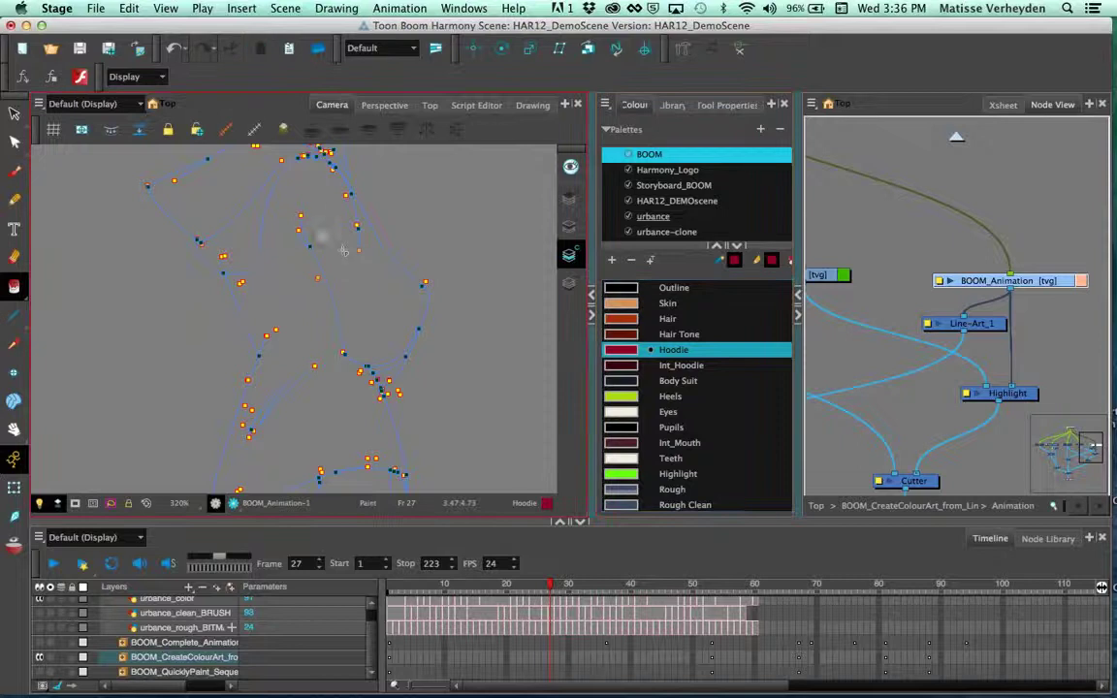
click(353, 388)
mouse_move(353, 388)
mouse_down()
mouse_move(324, 299)
mouse_move(392, 278)
mouse_move(437, 214)
mouse_up()
click(361, 284)
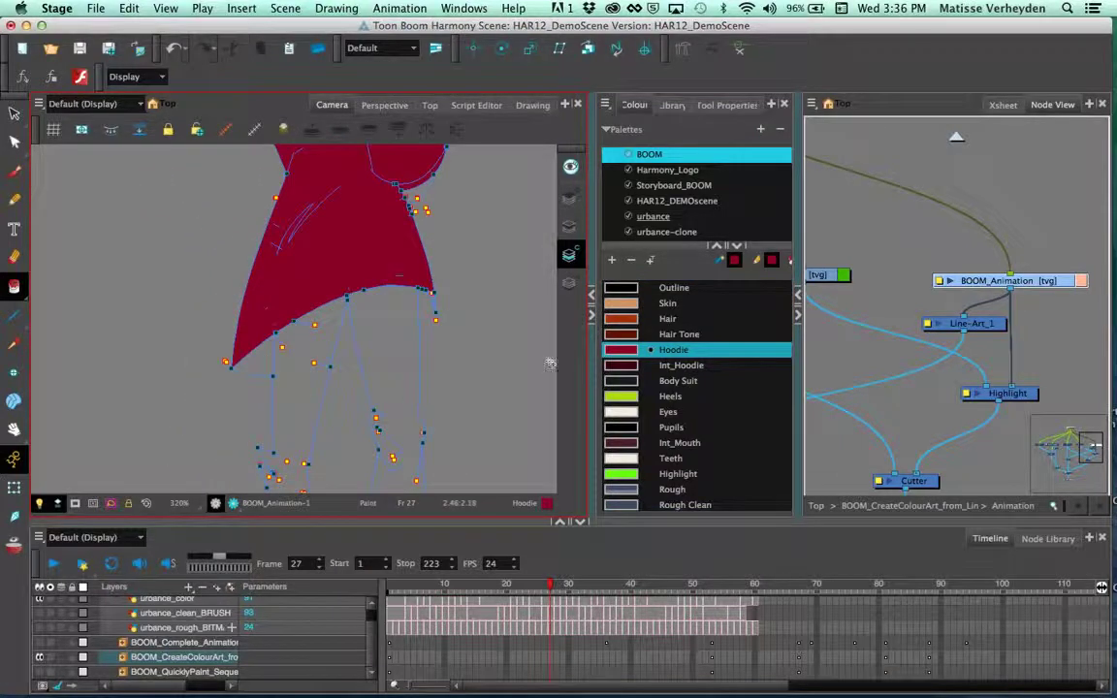
Step: Fill the hoodie's inner hem with Int_Hoodie and the leg beneath it with Body Suit
click(621, 364)
click(254, 360)
click(669, 334)
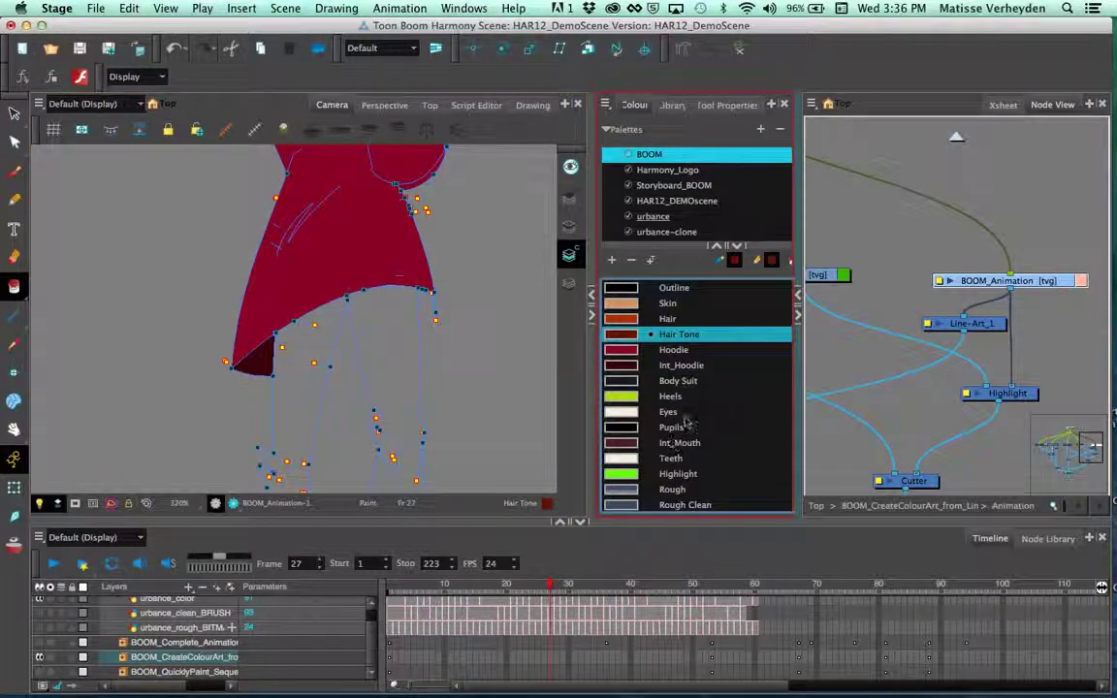
click(621, 381)
click(308, 390)
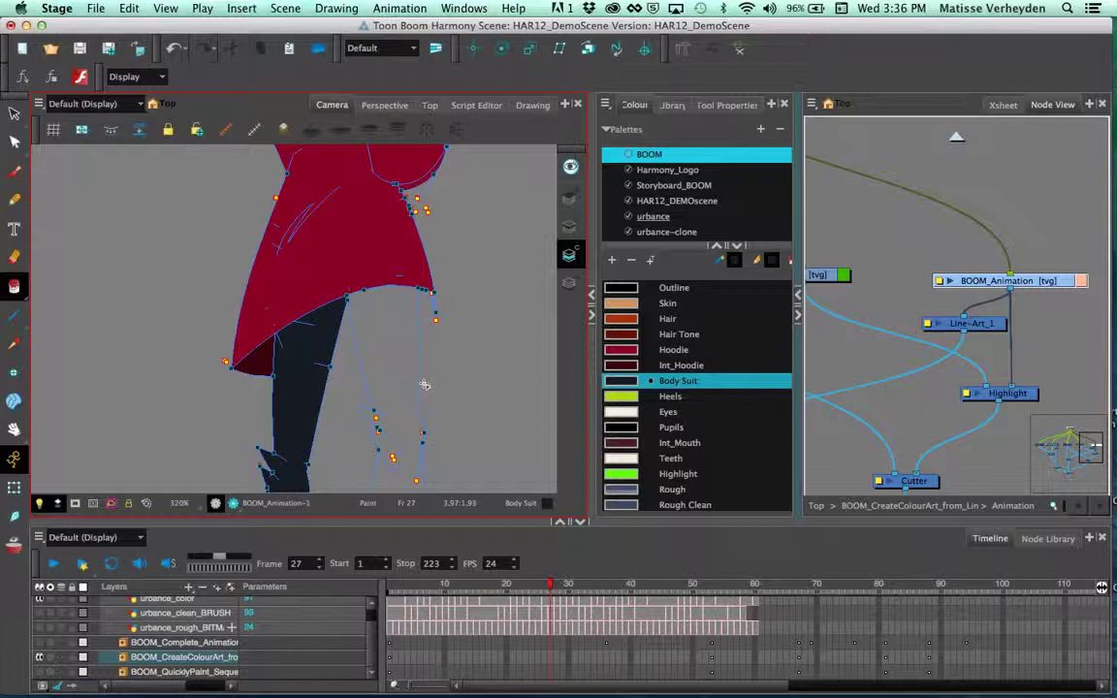
Step: Pick the Hair colour and examine the stroke outlines of the character's head and hair up close
scroll(437, 417, down, 5)
drag(451, 403, 403, 281)
scroll(419, 329, up, 3)
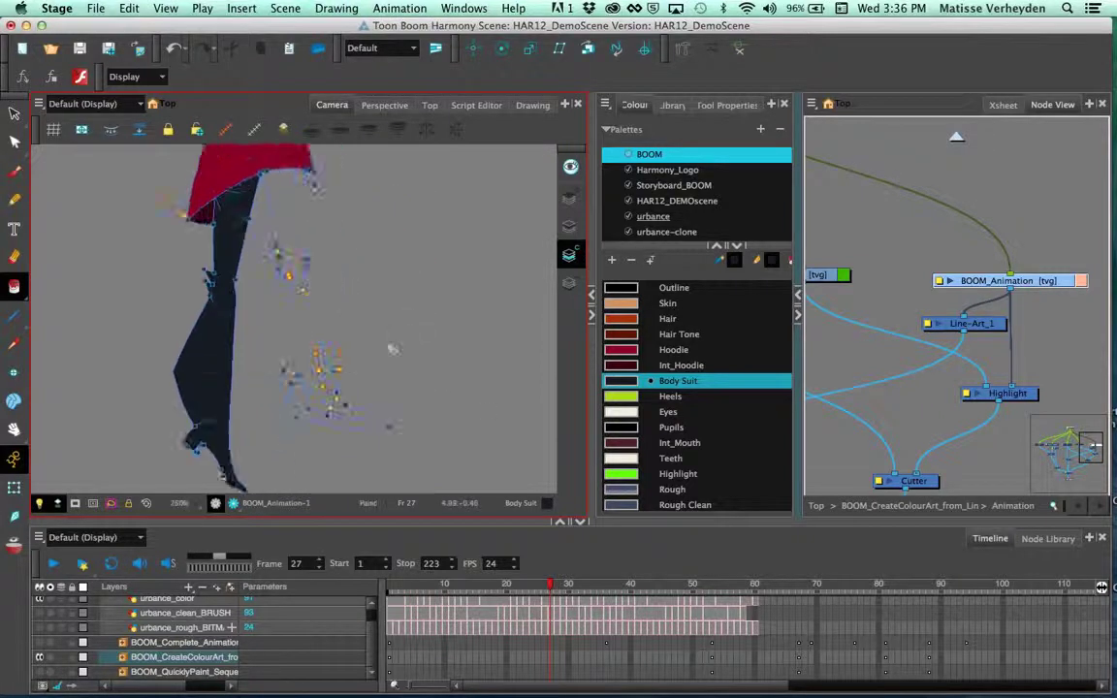
scroll(392, 348, up, 2)
mouse_move(378, 352)
mouse_down()
mouse_move(414, 346)
mouse_move(413, 436)
mouse_up()
drag(409, 341, 418, 418)
scroll(418, 417, up, 6)
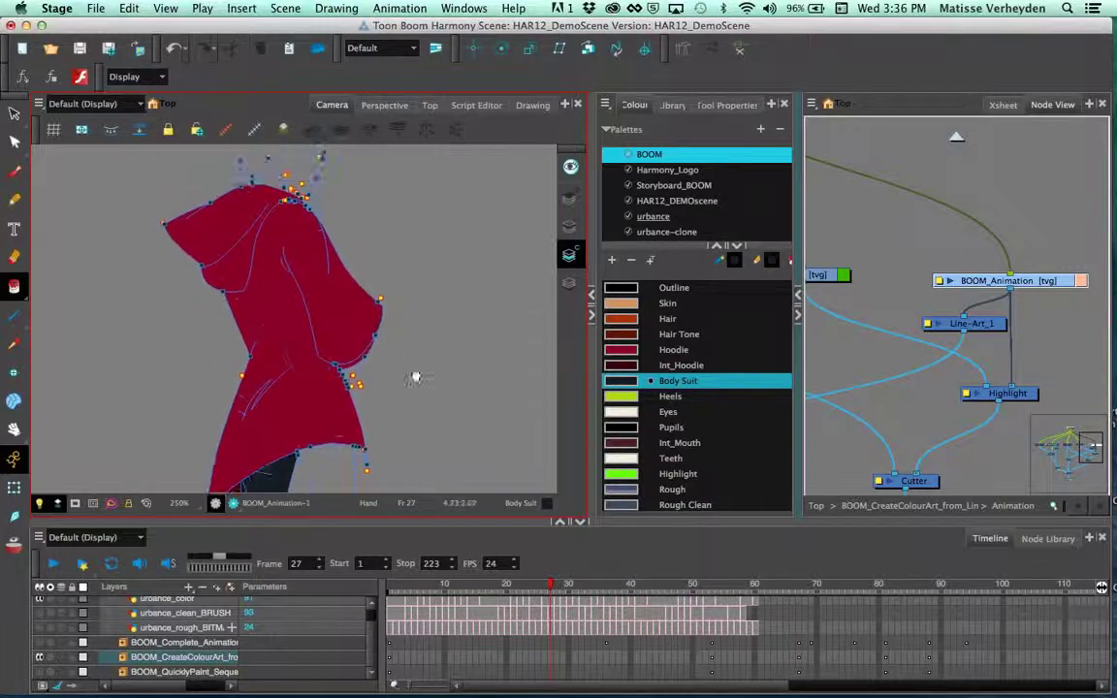
click(665, 319)
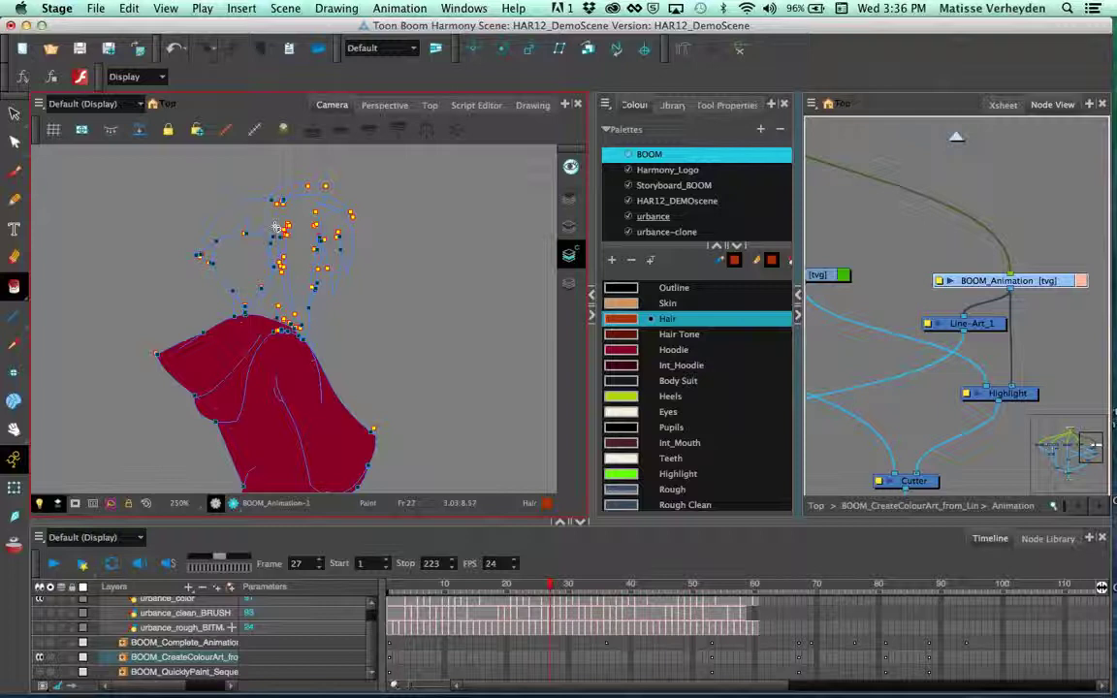
scroll(422, 256, up, 3)
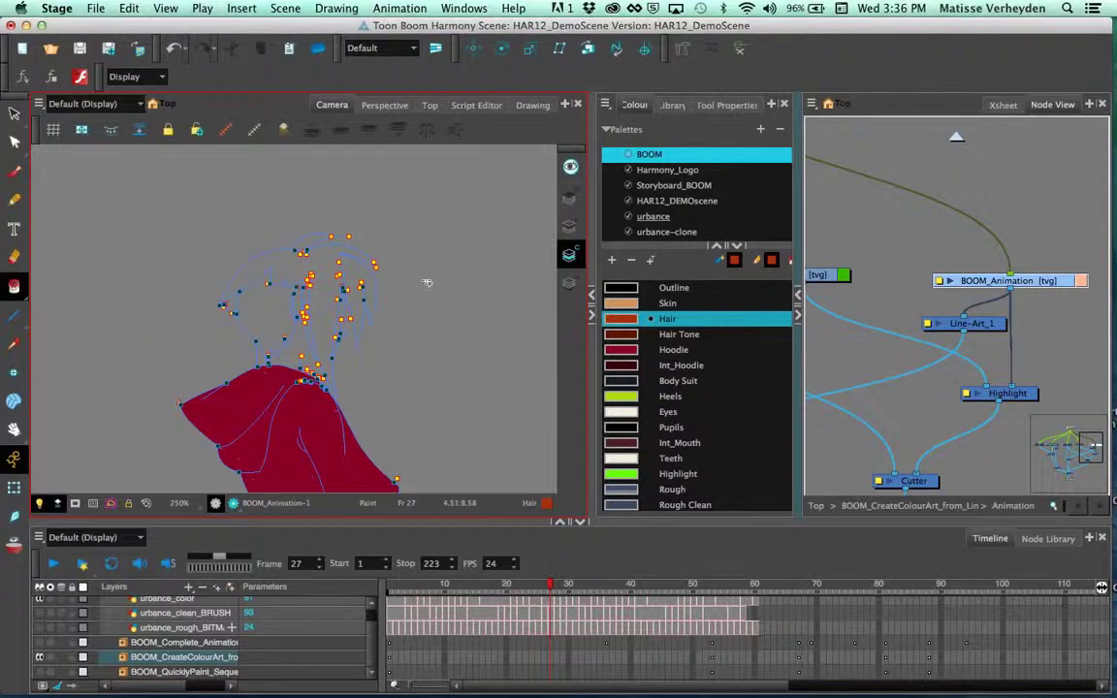
scroll(424, 277, up, 5)
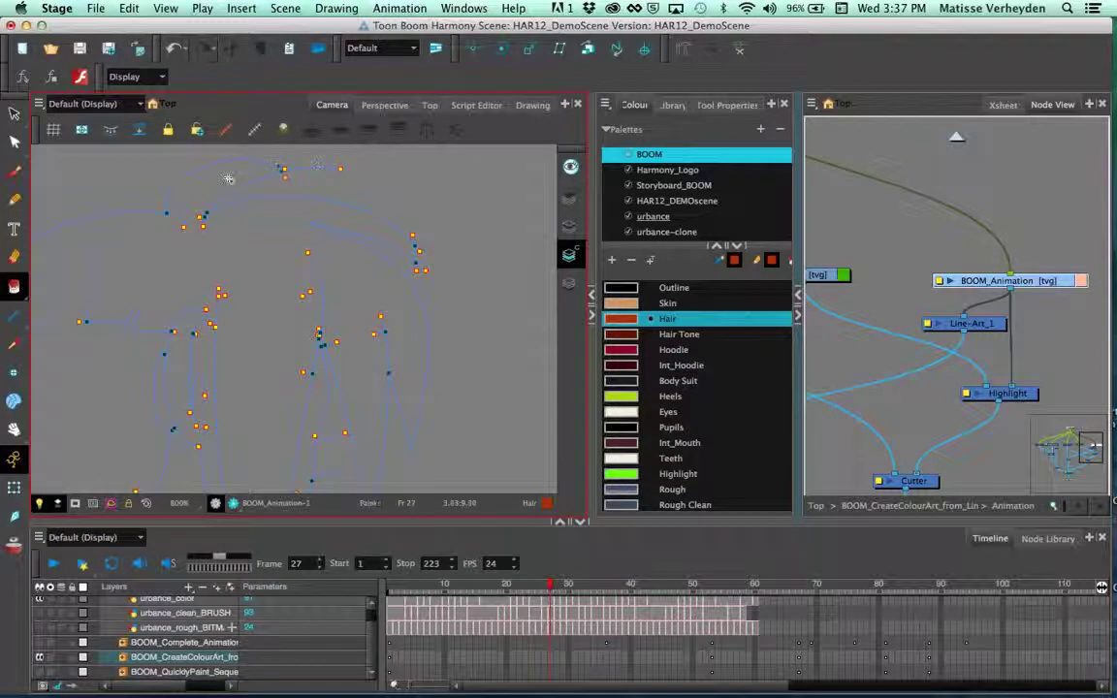
scroll(342, 254, down, 2)
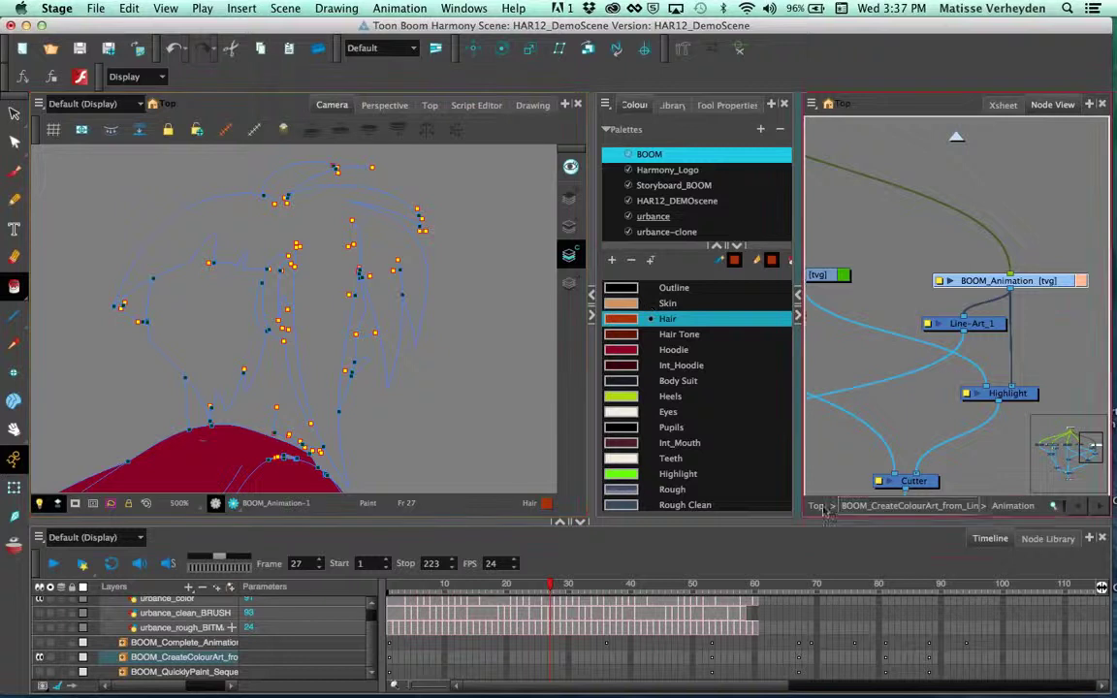
Step: Return to the top level, disable the BOOM_CreateColourArt_from_LineArt group and enable the BOOM_QuicklyPaint_SequenceofImages group
click(817, 506)
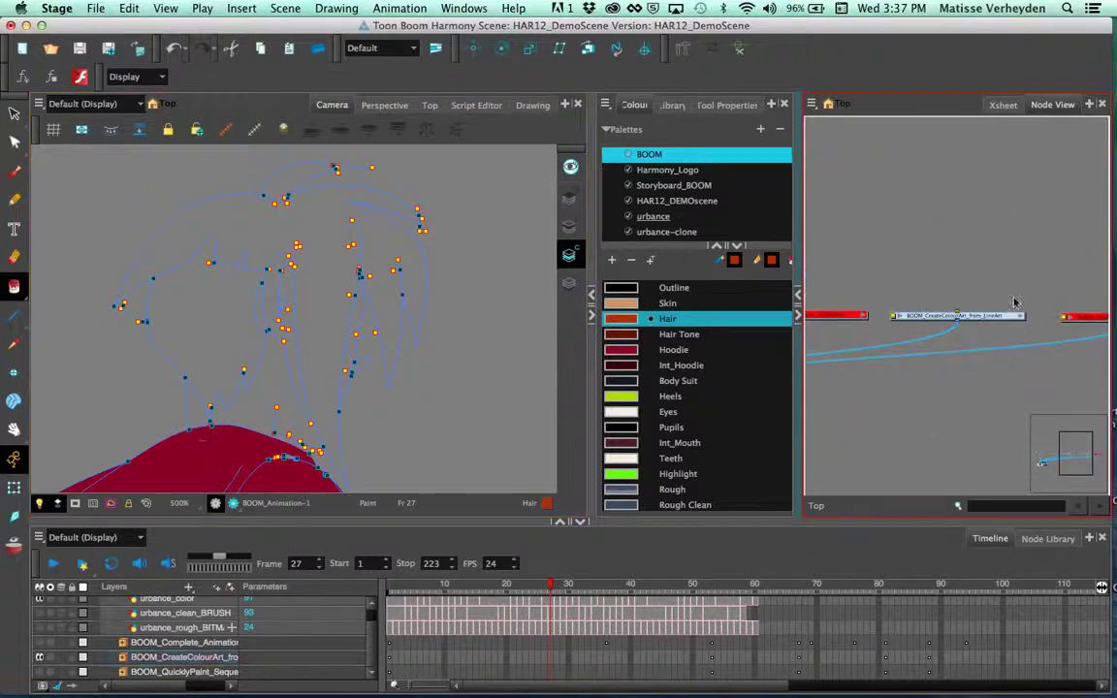
key(a)
click(1076, 276)
click(14, 487)
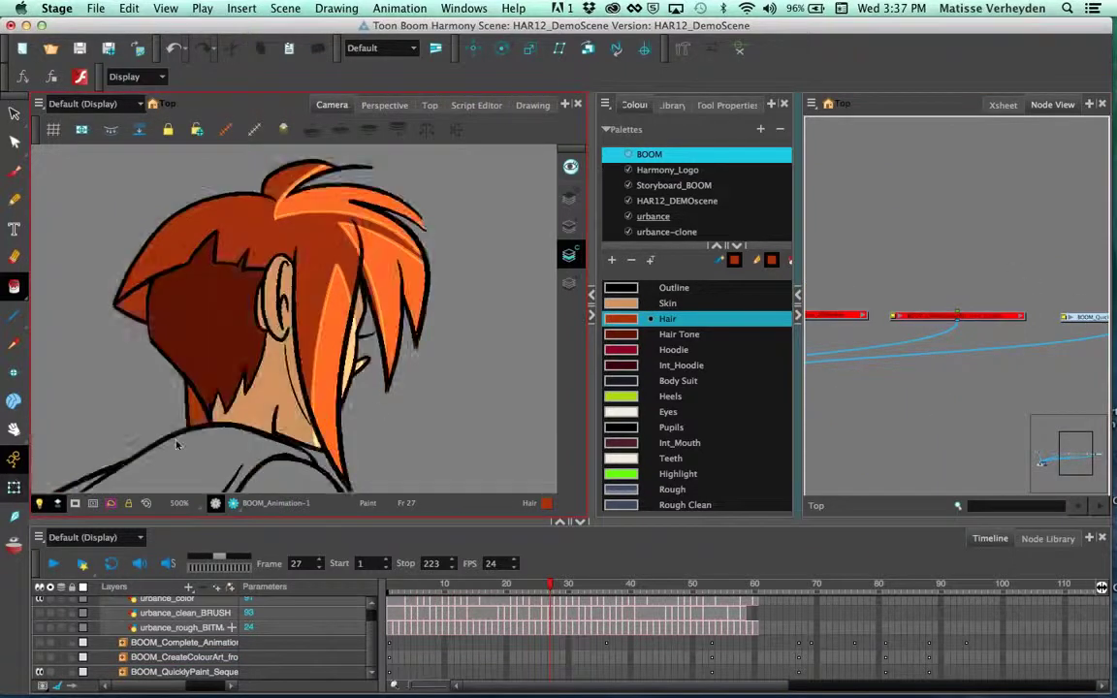
scroll(376, 396, down, 3)
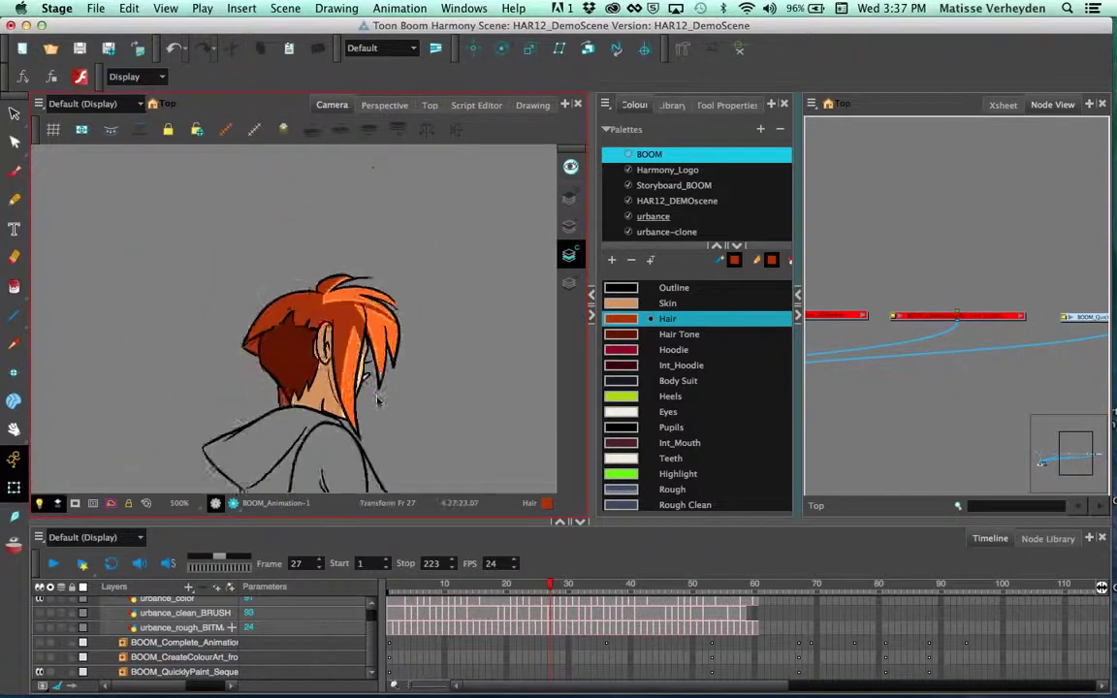
key(1)
drag(376, 398, 341, 268)
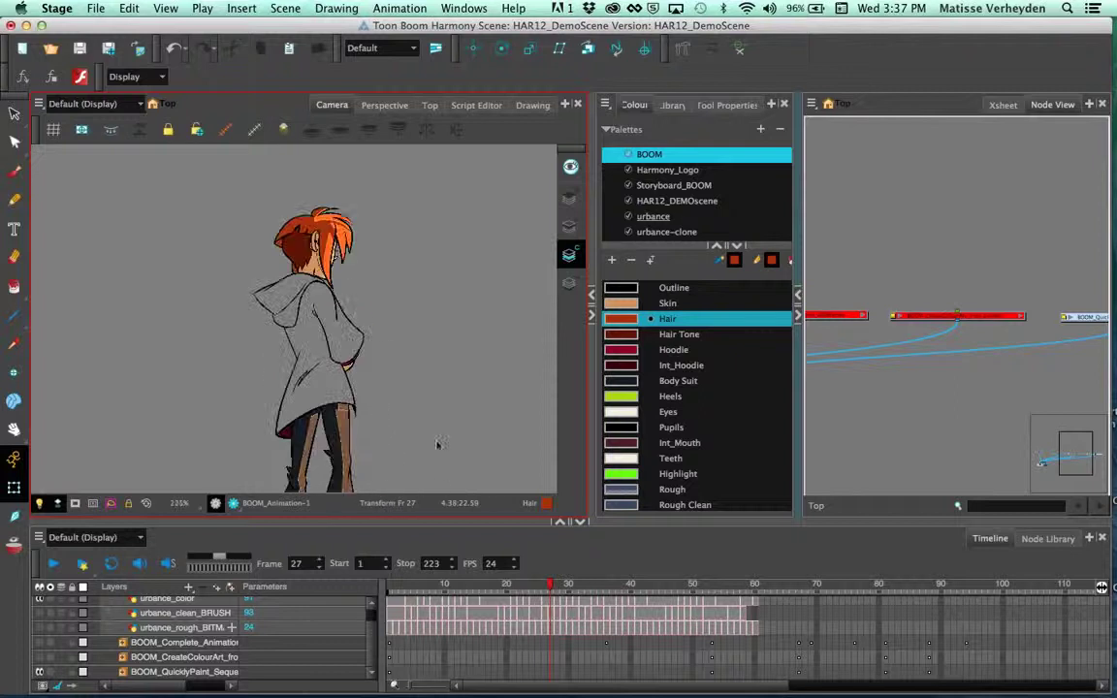
Step: Scrub through the early frames of the sequence to review the character's unpainted hoodie
drag(414, 586, 399, 591)
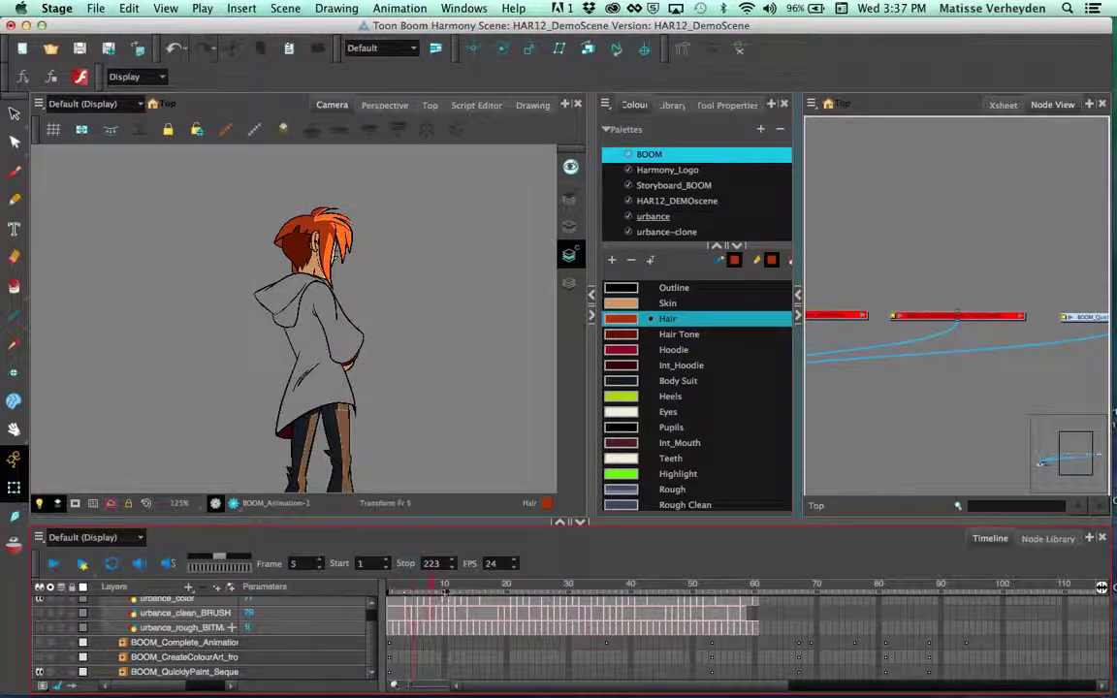
click(532, 589)
drag(555, 594, 567, 595)
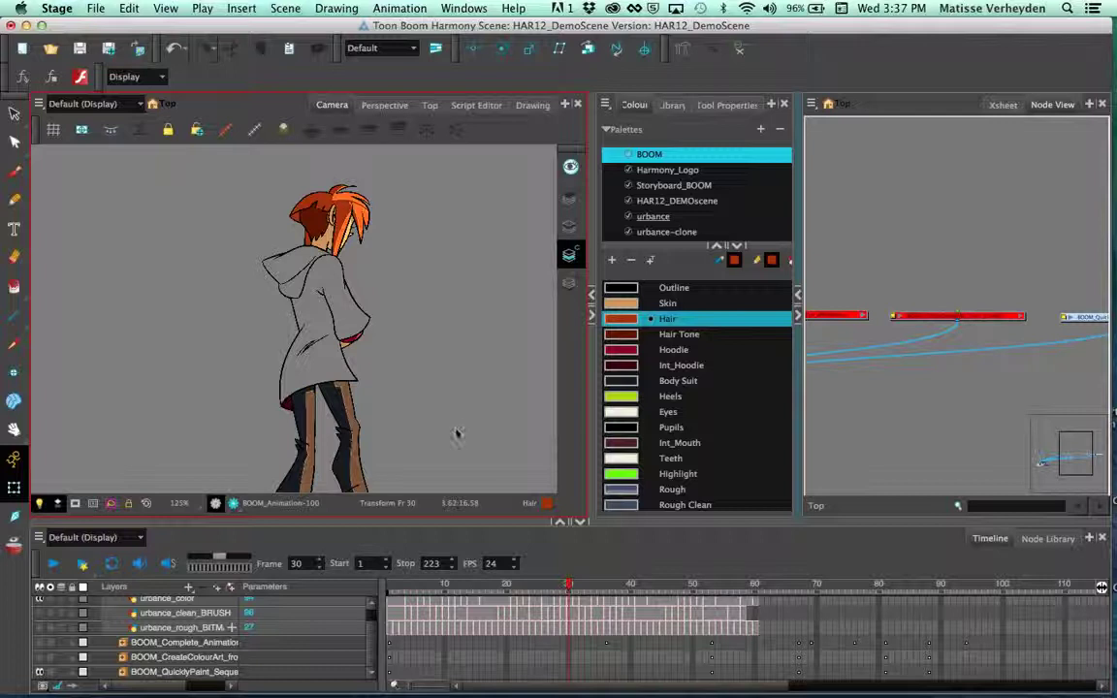
Step: Open the BOOM_QuicklyPaint_SequenceofImages group, locate its BOOM_Animation layer in the timeline and scrub to frame 27
scroll(985, 329, right, 5)
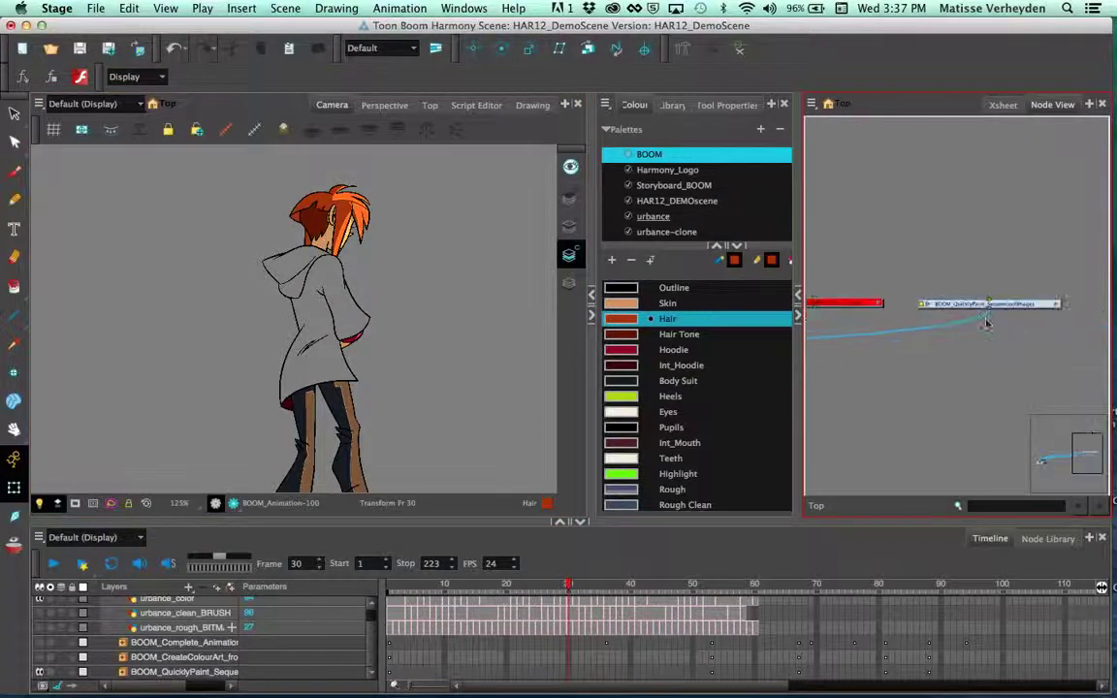
click(1059, 304)
click(955, 207)
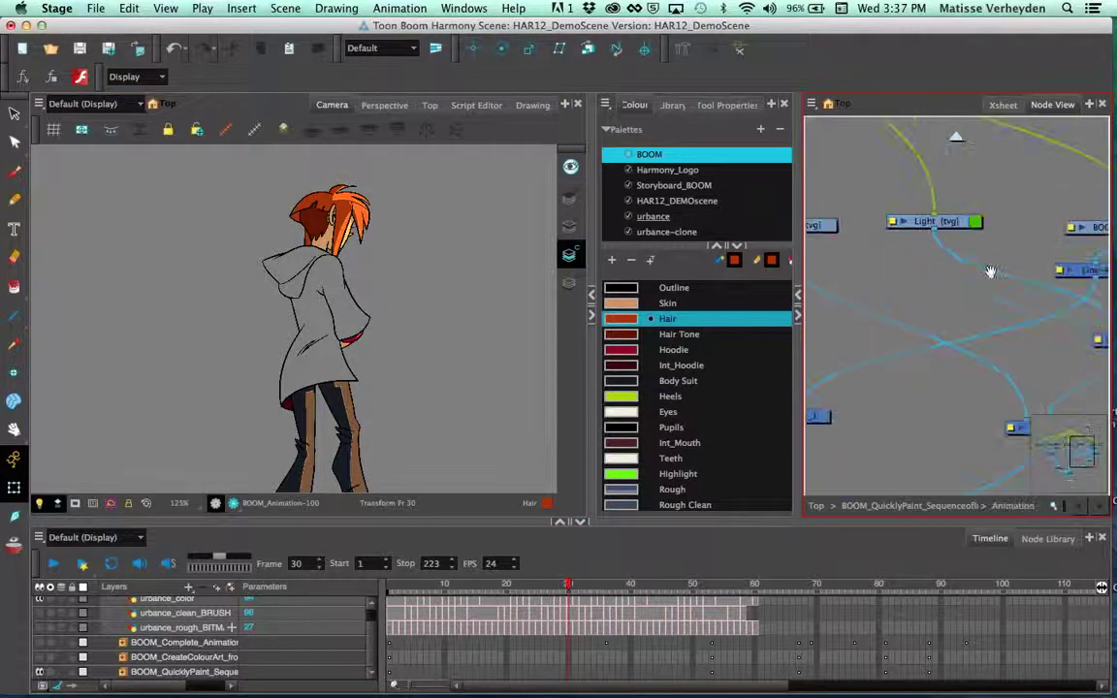
key(o)
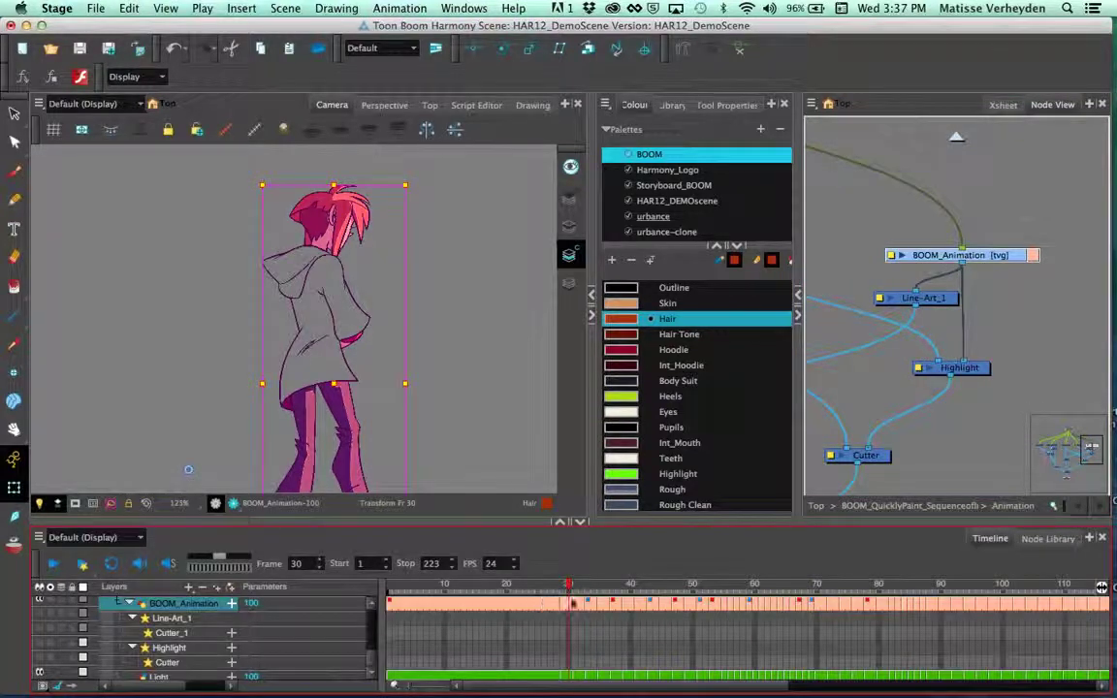
mouse_move(538, 591)
mouse_down()
mouse_move(627, 594)
mouse_move(566, 538)
mouse_move(545, 534)
mouse_move(596, 596)
mouse_move(514, 533)
mouse_move(596, 596)
mouse_up()
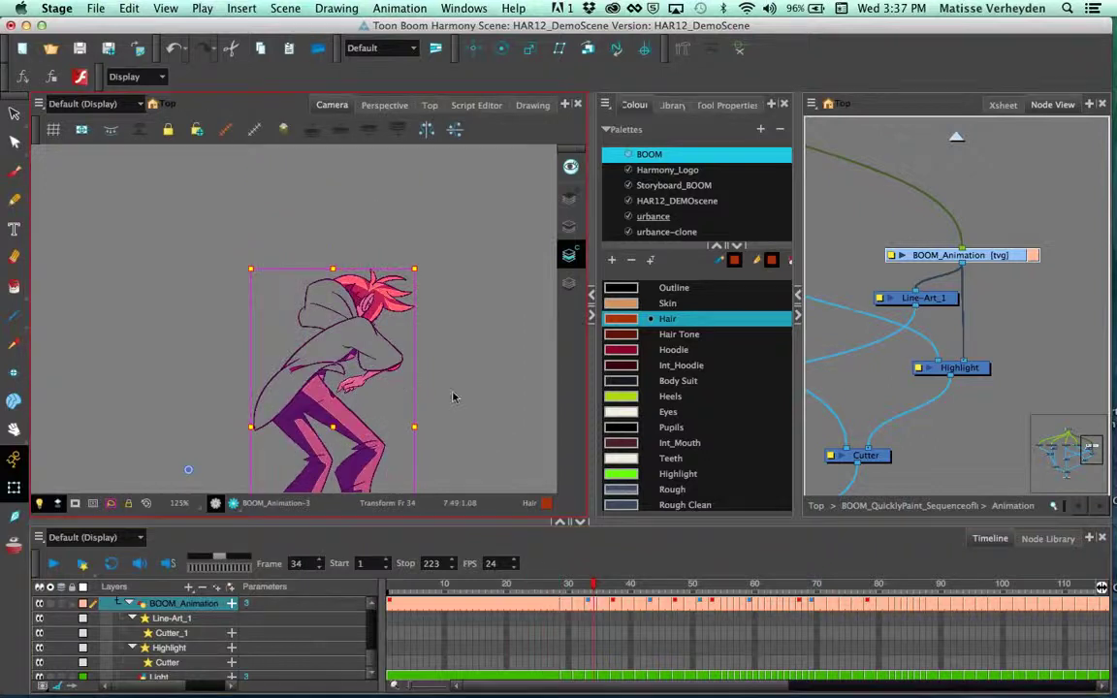
click(597, 582)
drag(585, 586, 553, 587)
Step: Activate the Paint tool with the Hoodie colour and enable Apply to Multiple Drawings
click(13, 287)
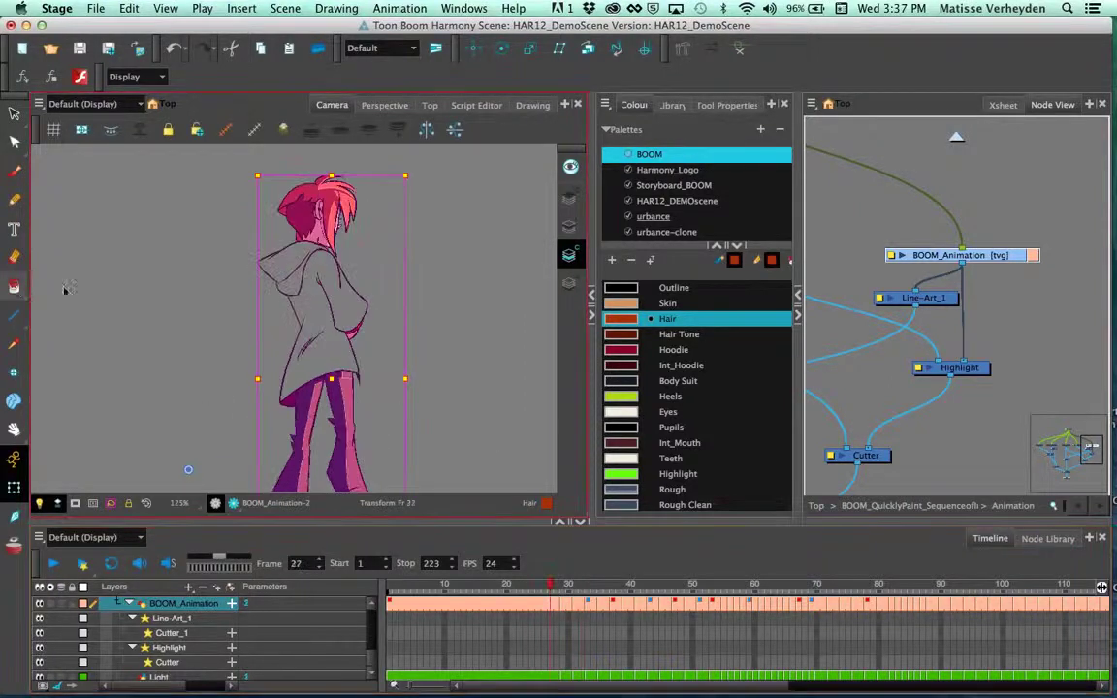
click(673, 349)
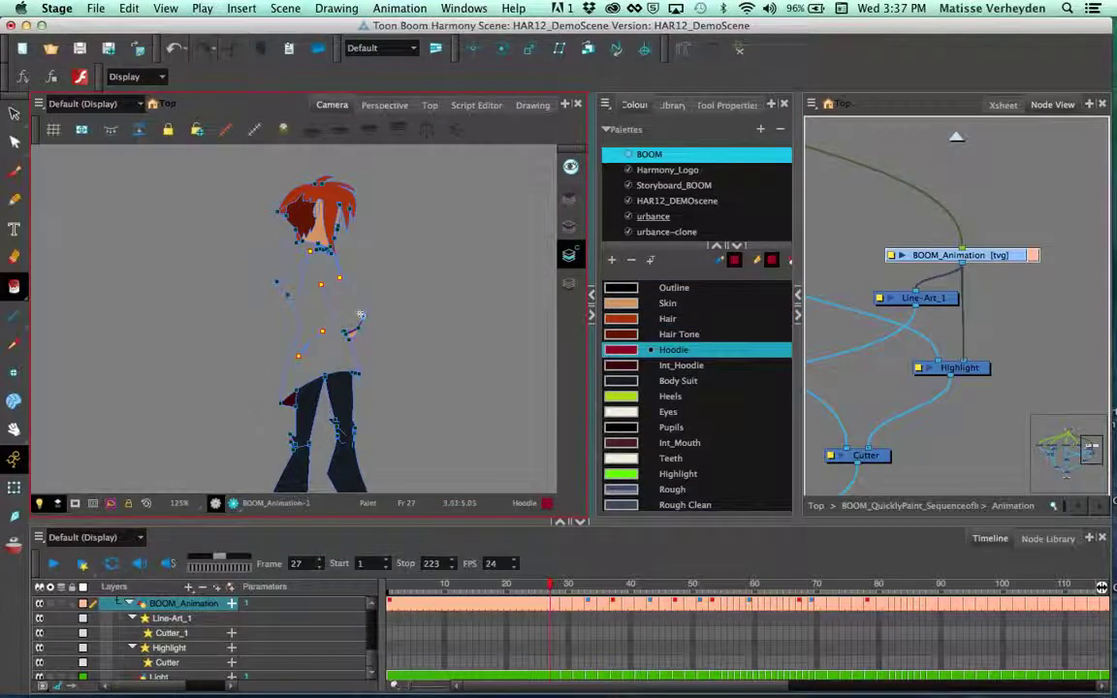
click(647, 118)
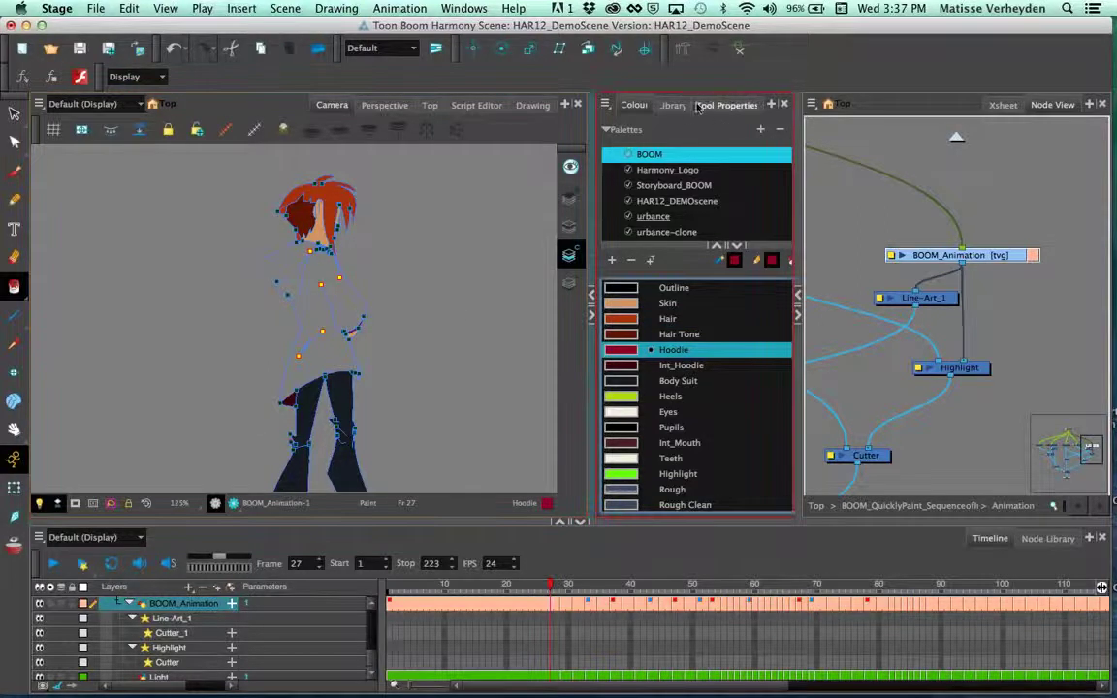
click(707, 104)
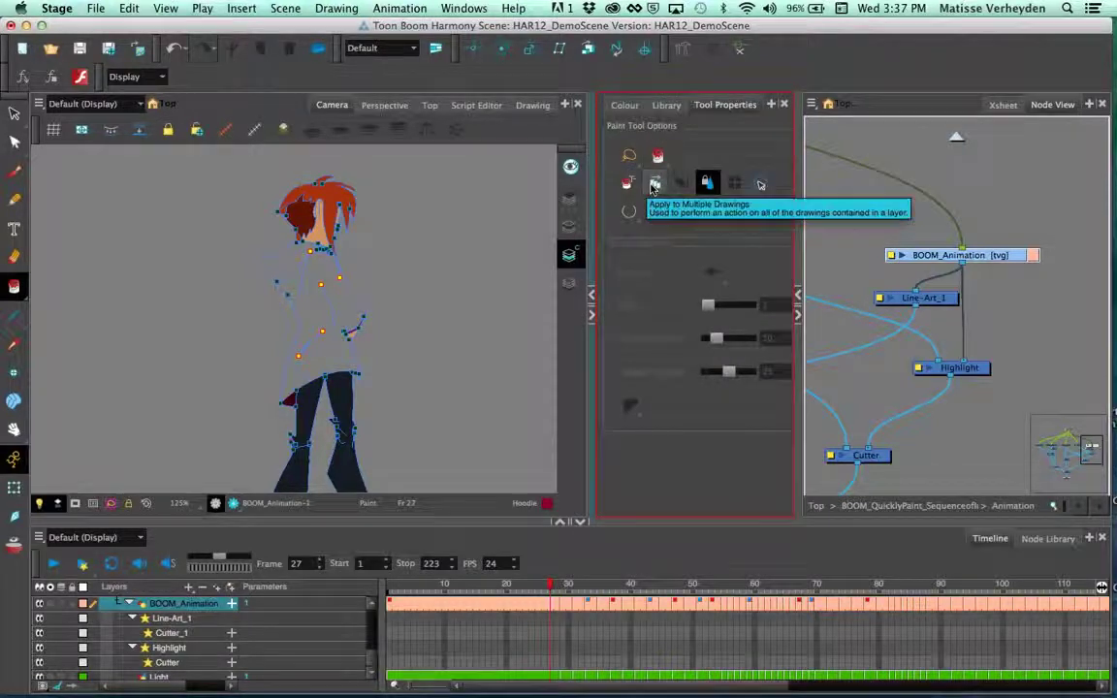
click(656, 186)
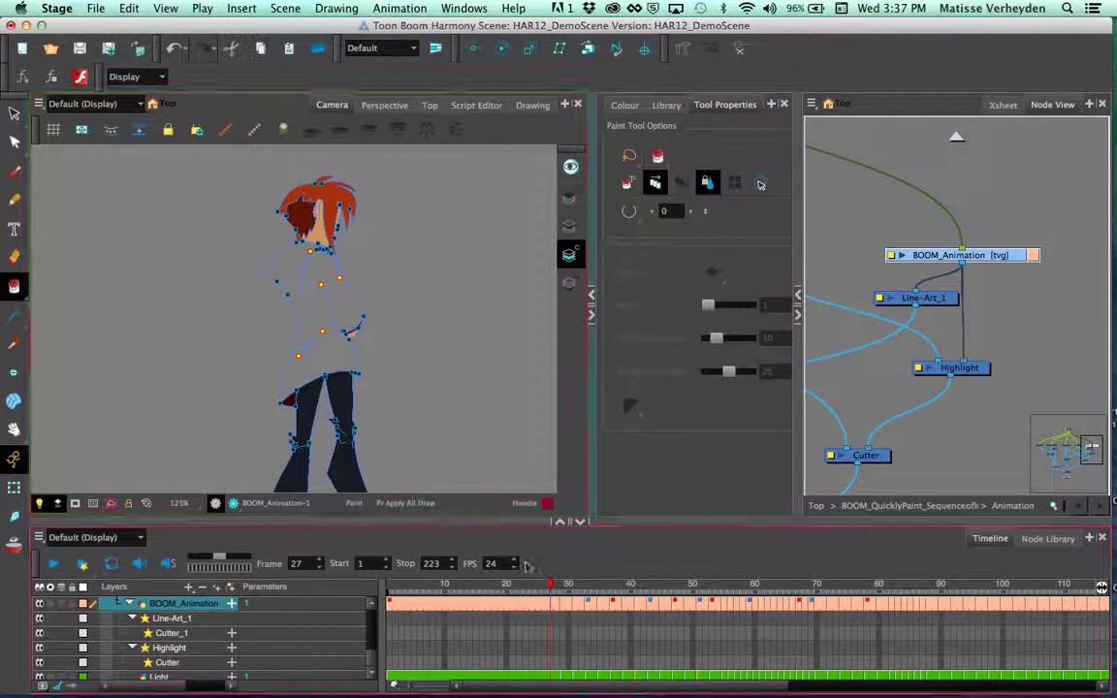
Step: Set the paint mode to Paint Unpainted, keep Apply to Multiple Drawings enabled and go to frame 26
click(23, 293)
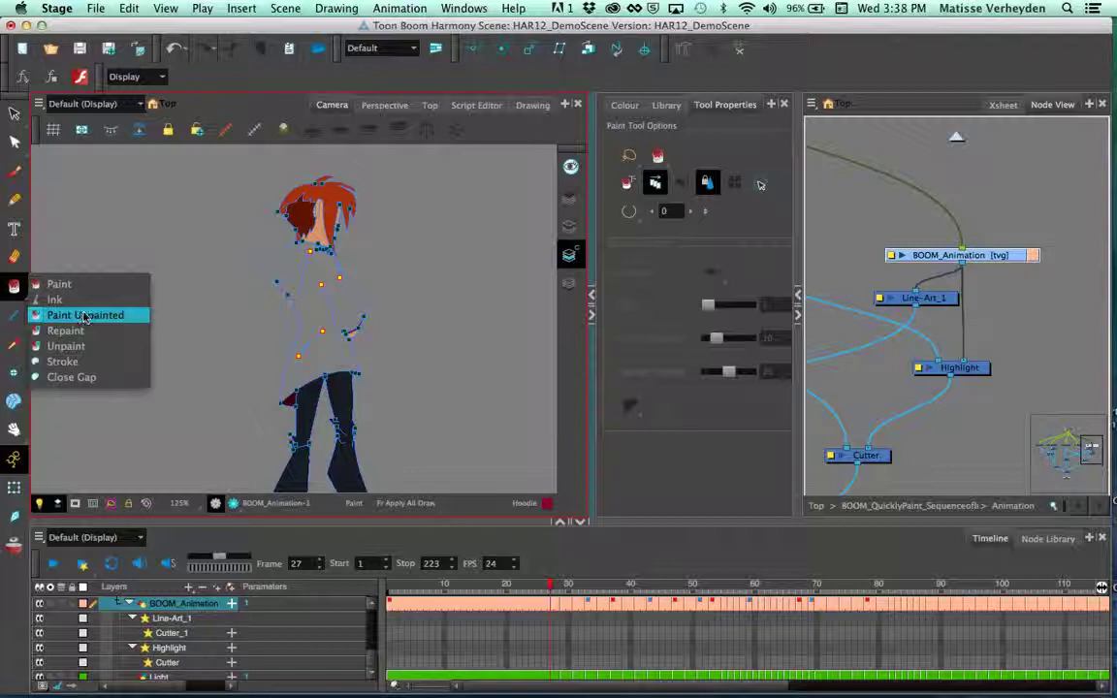
click(84, 315)
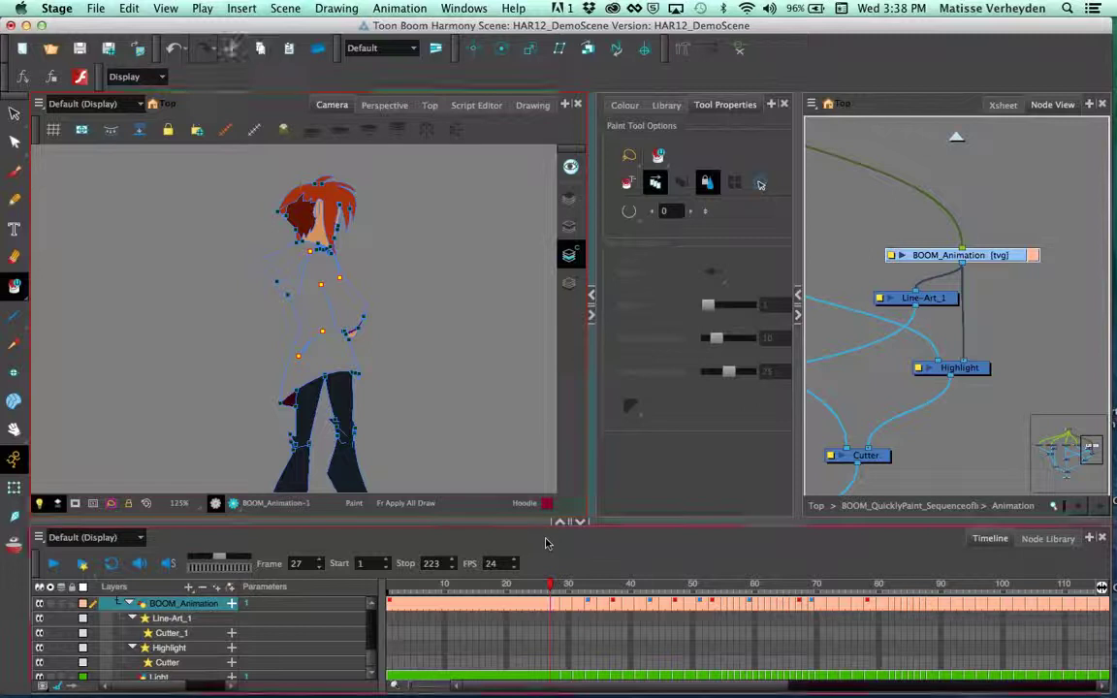
click(656, 186)
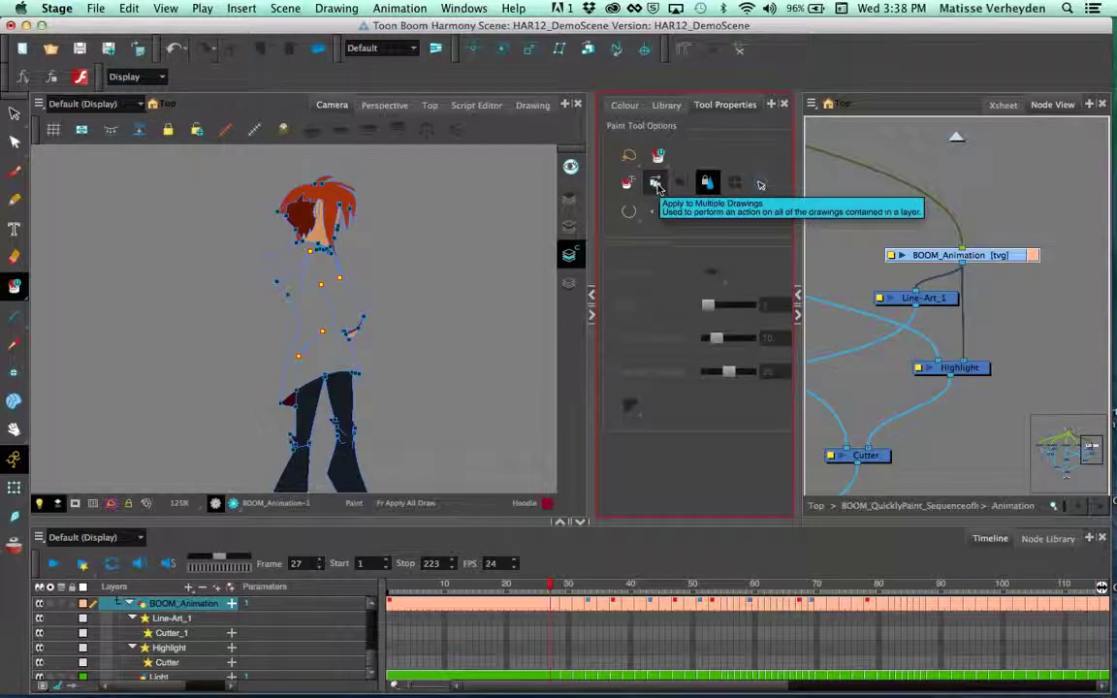
click(656, 186)
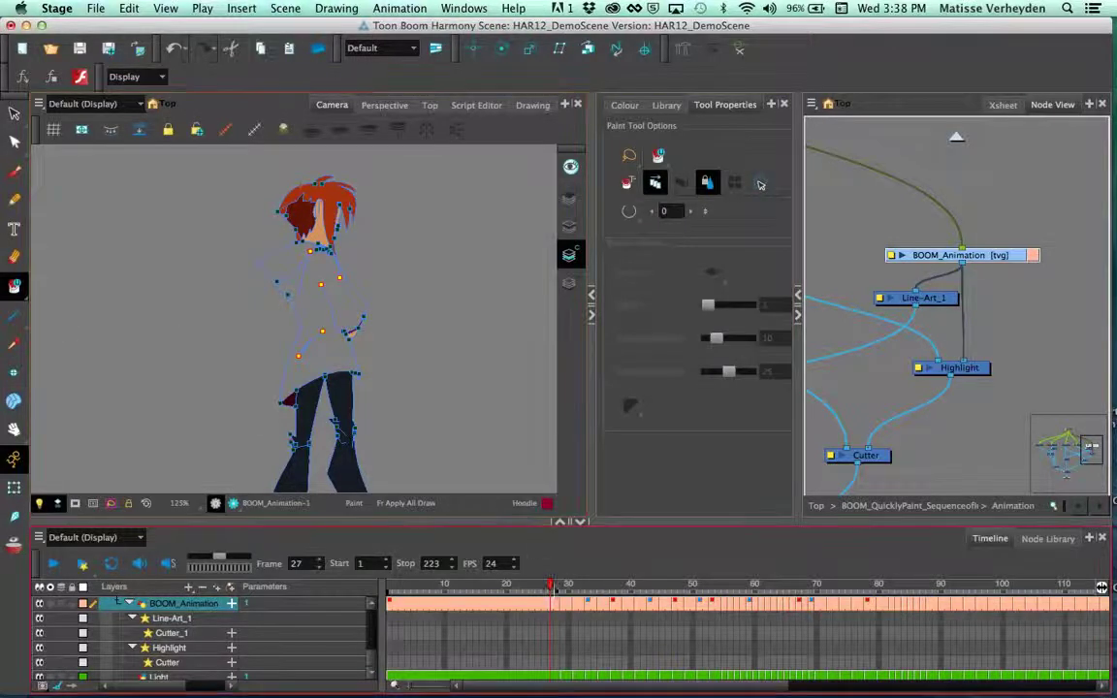
click(568, 587)
mouse_move(569, 590)
mouse_down()
mouse_move(629, 594)
mouse_move(543, 592)
mouse_up()
click(15, 288)
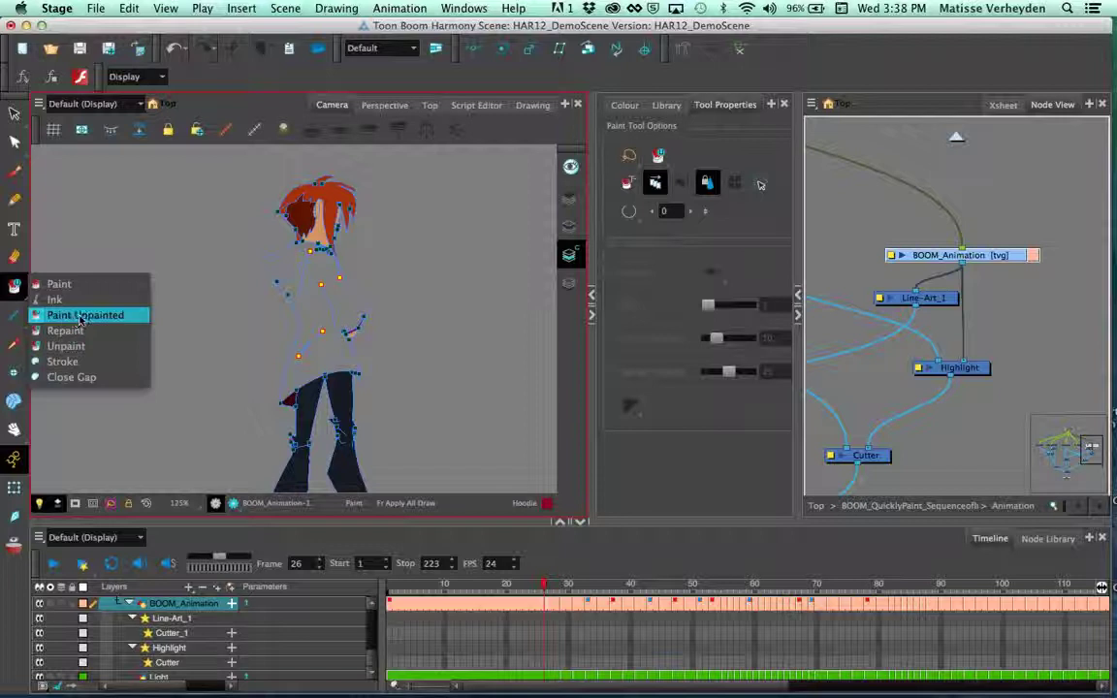
drag(83, 319, 87, 319)
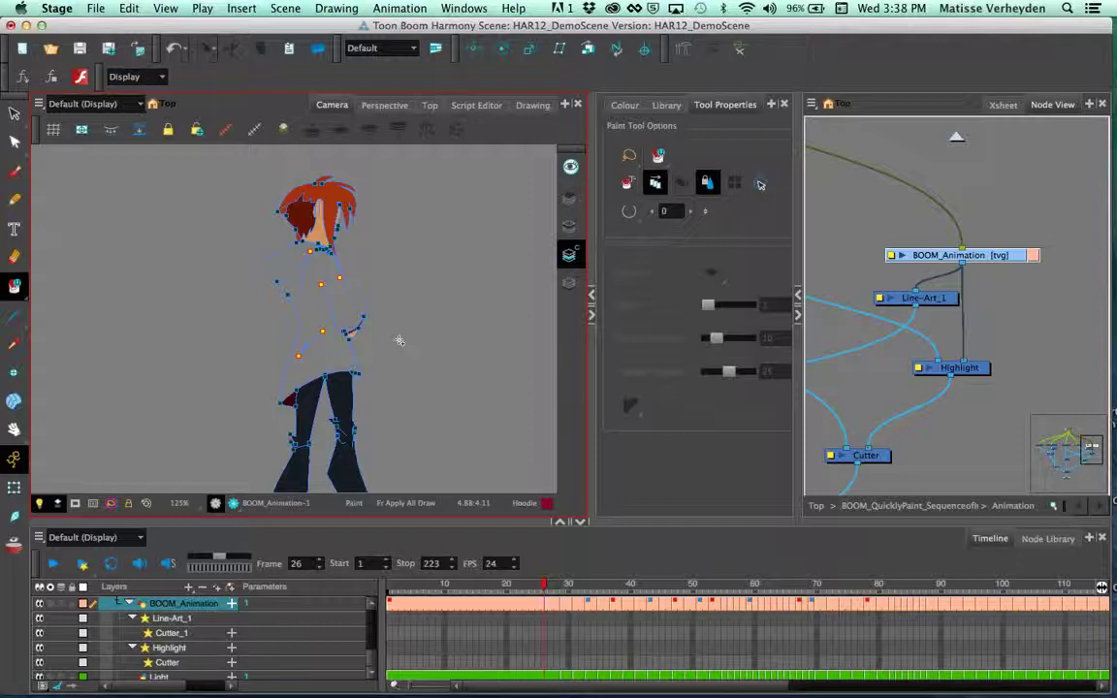
Step: Enclose the whole character with the paint lasso to fill the unpainted hoodie across all drawings, and check the neighbouring frames
key(1)
drag(481, 331, 469, 258)
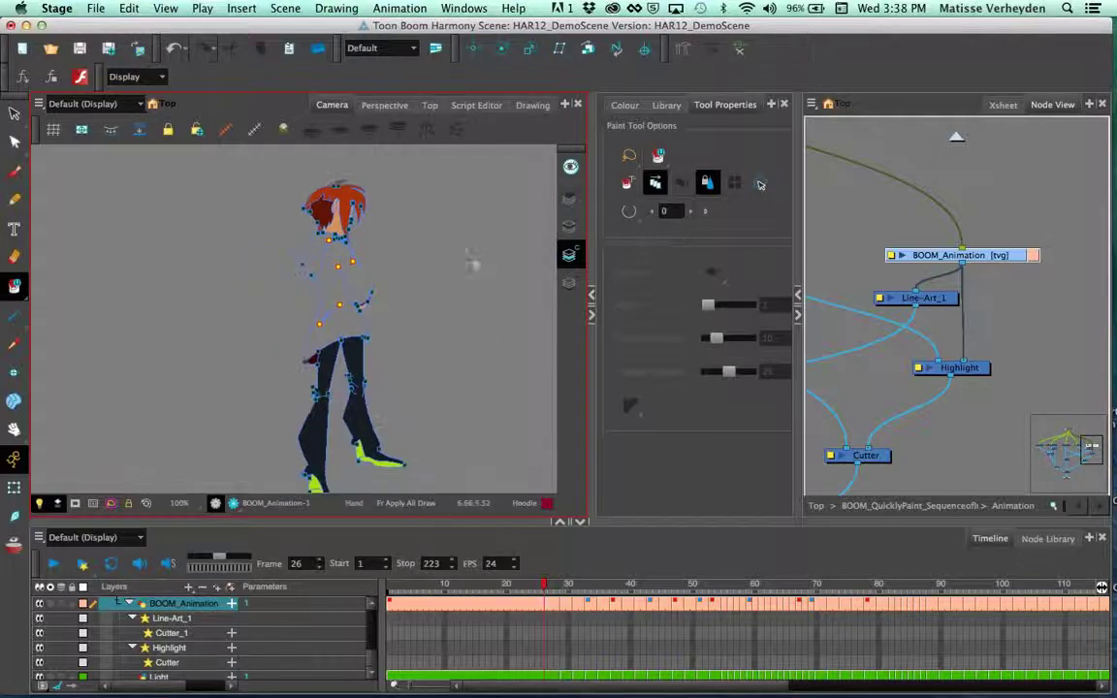
mouse_move(456, 191)
mouse_down()
mouse_move(169, 230)
mouse_move(237, 485)
mouse_move(427, 201)
mouse_up()
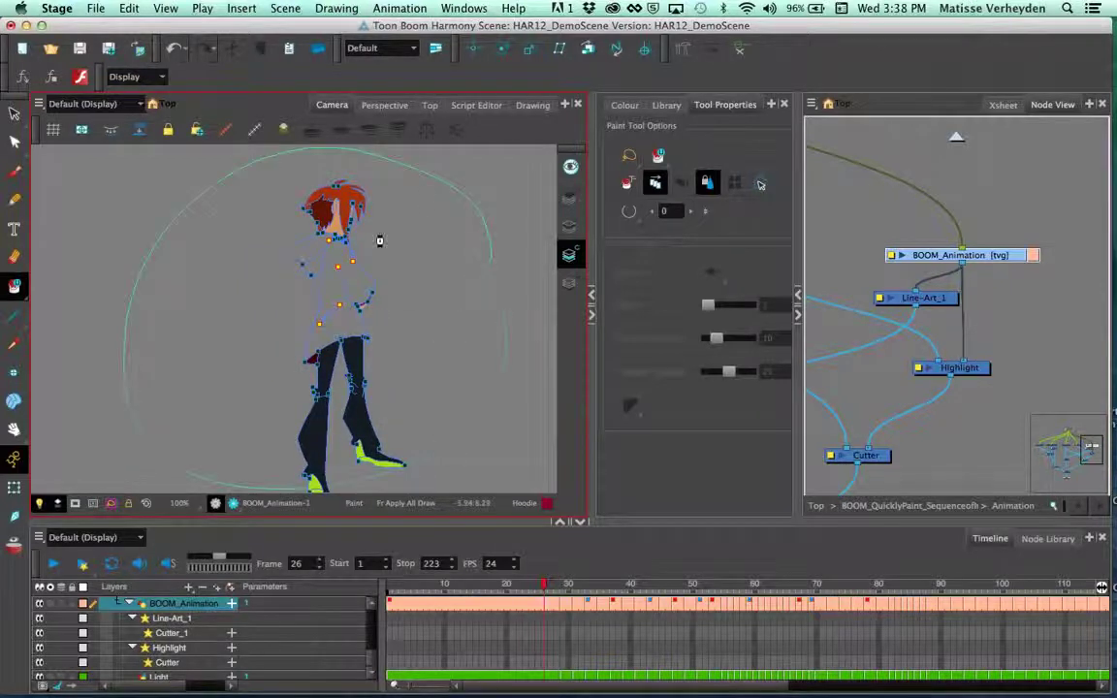
mouse_move(446, 434)
mouse_down()
mouse_move(450, 423)
mouse_move(436, 428)
mouse_up()
click(549, 587)
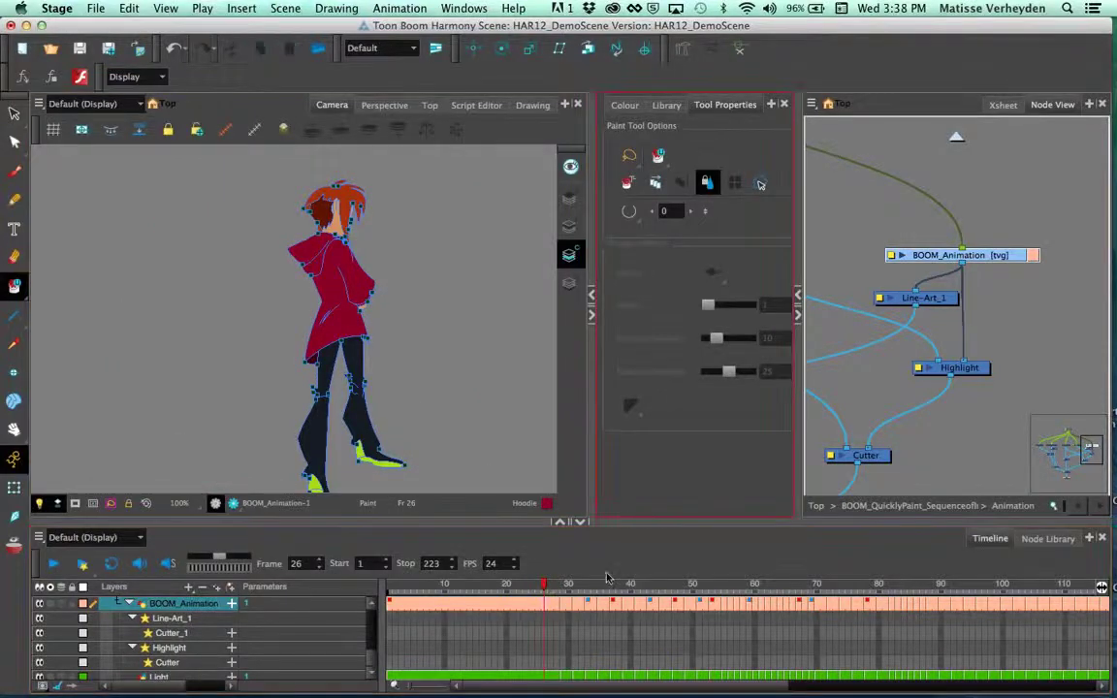
mouse_move(547, 587)
mouse_down()
mouse_move(654, 605)
mouse_move(532, 598)
mouse_up()
click(156, 385)
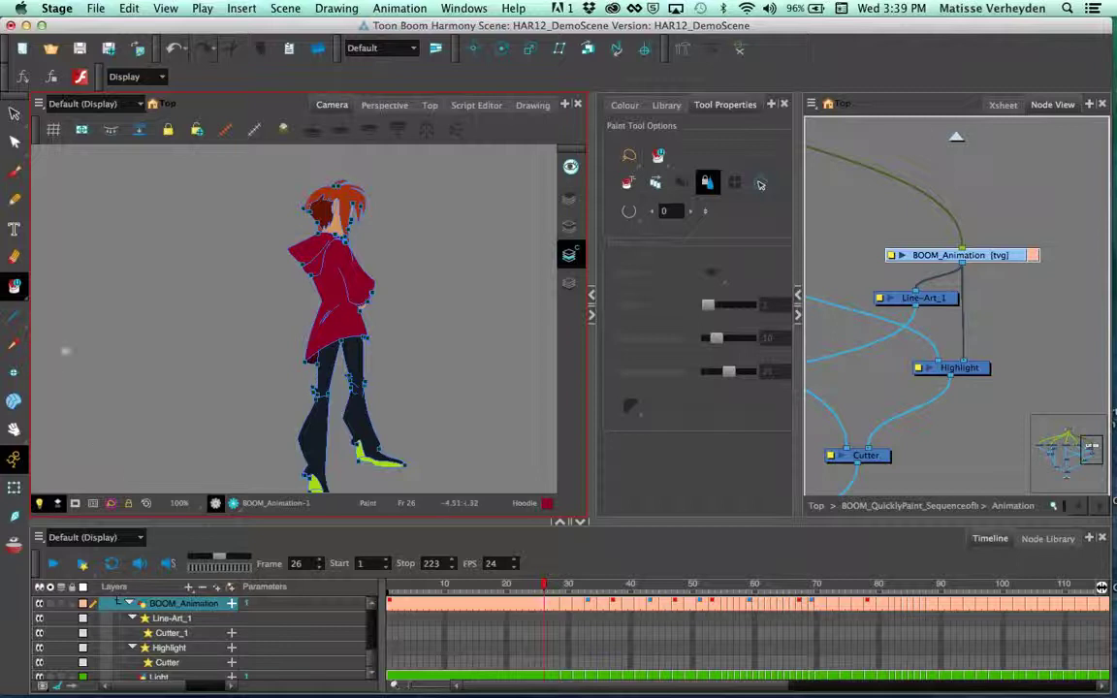
Step: Look over the paint tool modes, switch to the Line Art layer and view the hoodie's outlines up close
scroll(97, 358, up, 2)
click(15, 286)
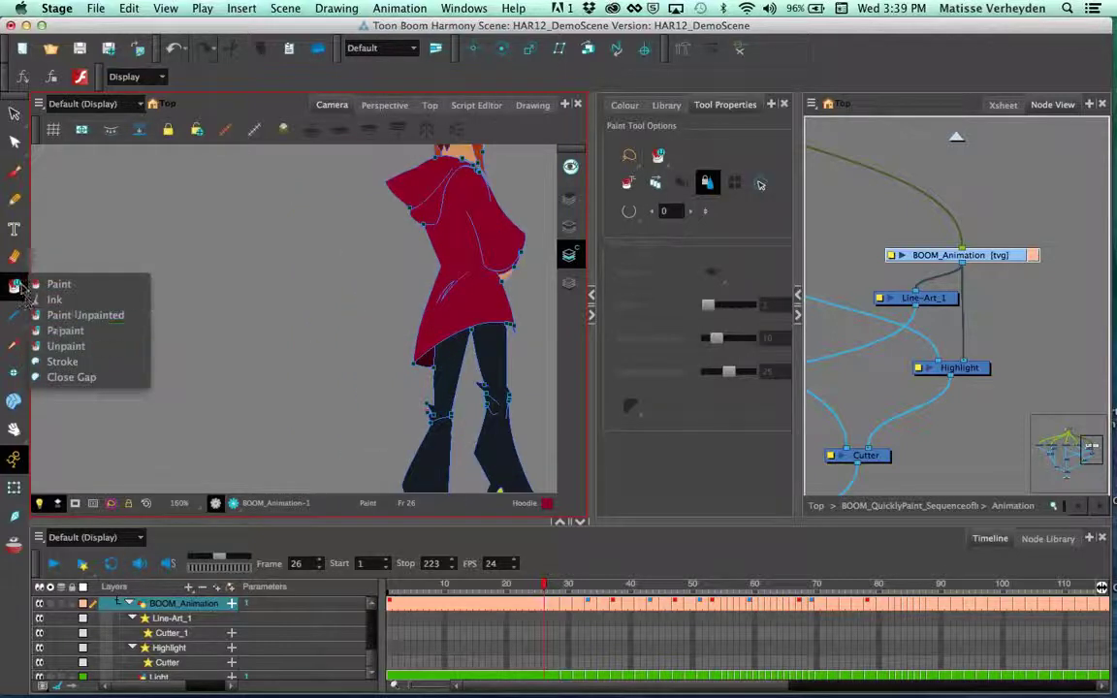
click(98, 347)
click(571, 224)
drag(357, 236, 224, 251)
key(2)
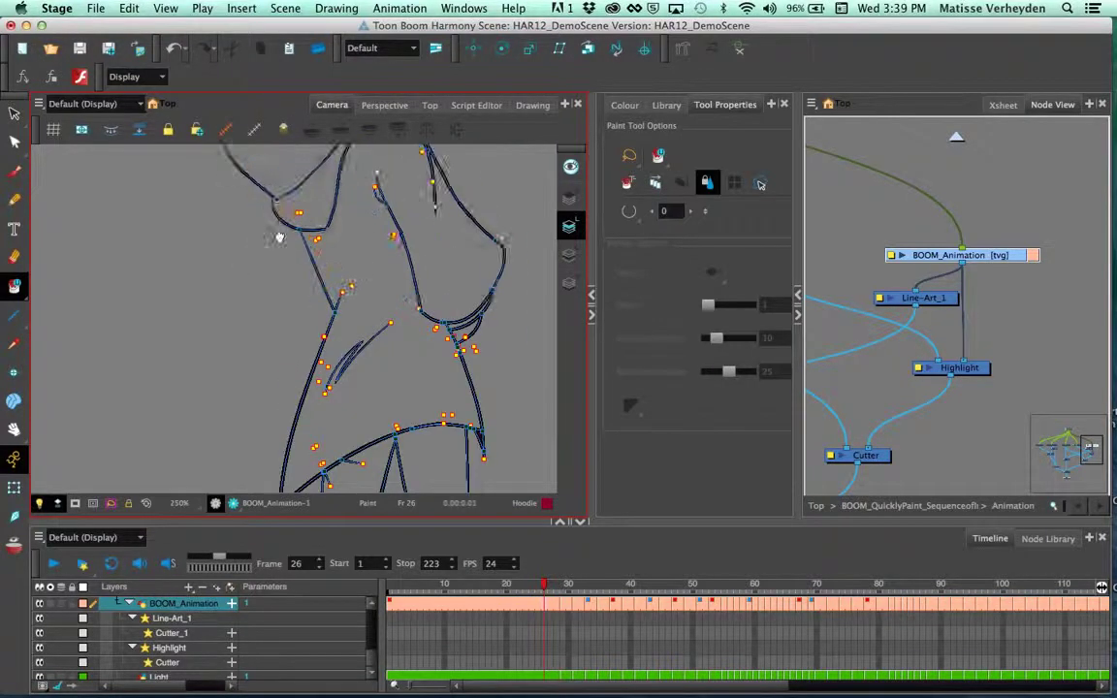
drag(327, 272, 263, 245)
Step: Try recolouring the hoodie's outlines on the Line Art layer with the Ink tool and the Hair Tone colour
click(15, 287)
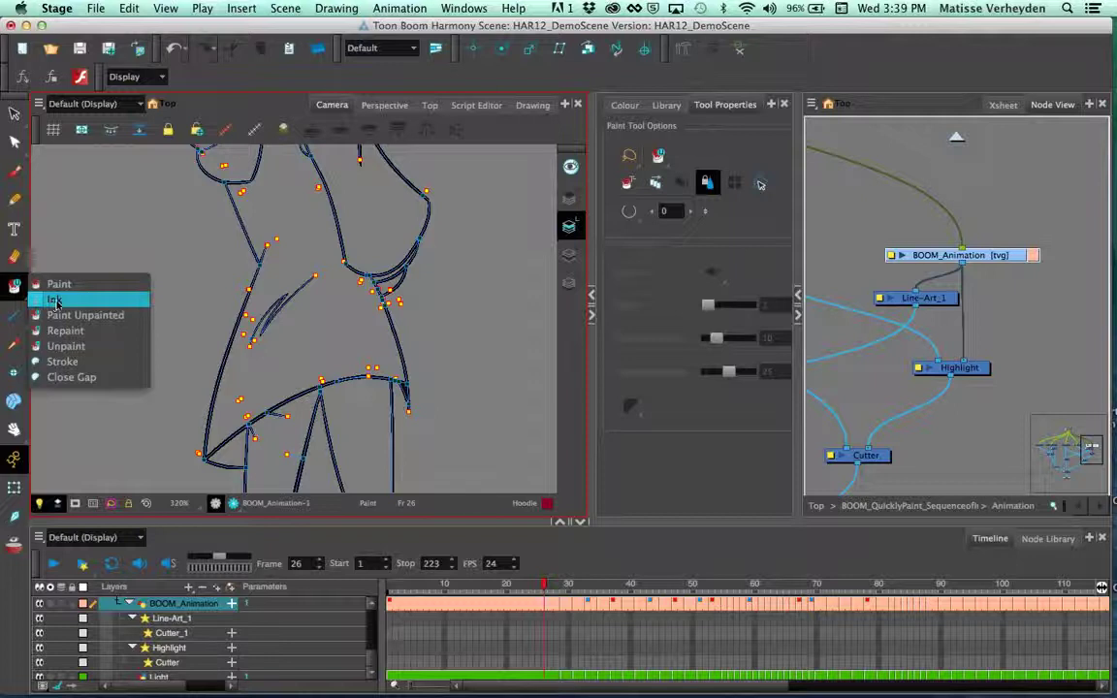
click(55, 302)
click(624, 105)
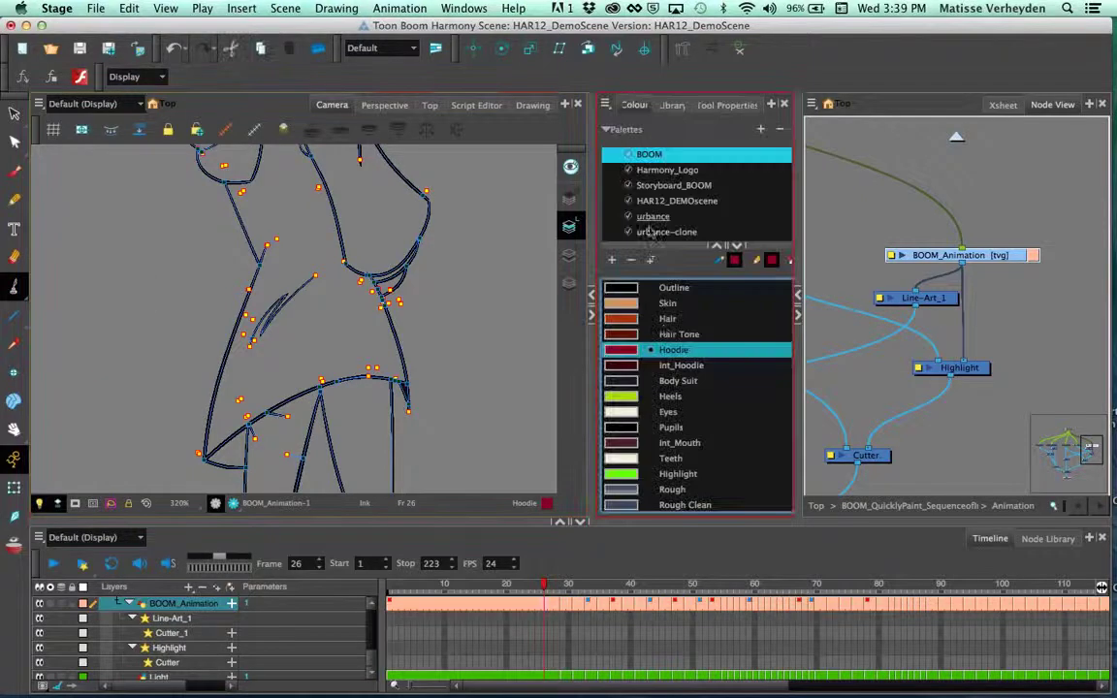
click(676, 335)
mouse_move(312, 332)
mouse_down()
mouse_move(237, 290)
mouse_move(235, 313)
mouse_move(206, 284)
mouse_move(328, 389)
mouse_move(468, 211)
mouse_move(282, 294)
mouse_move(330, 340)
mouse_move(444, 208)
mouse_move(374, 301)
mouse_move(421, 238)
mouse_up()
drag(242, 160, 233, 157)
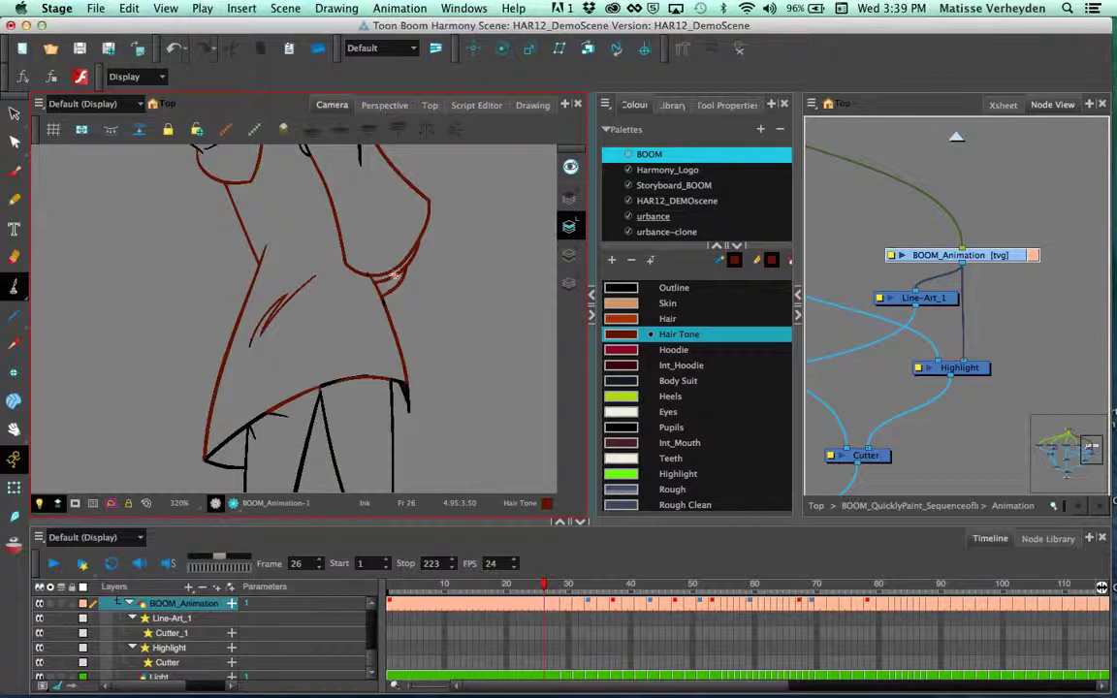
scroll(406, 298, up, 5)
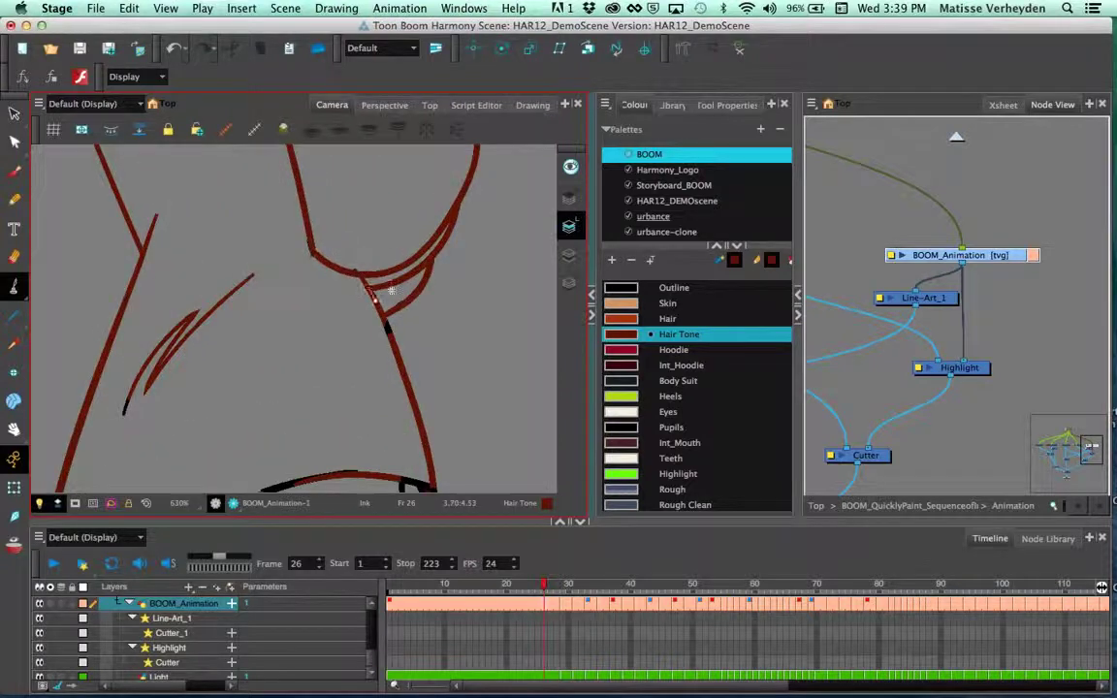
scroll(388, 300, down, 3)
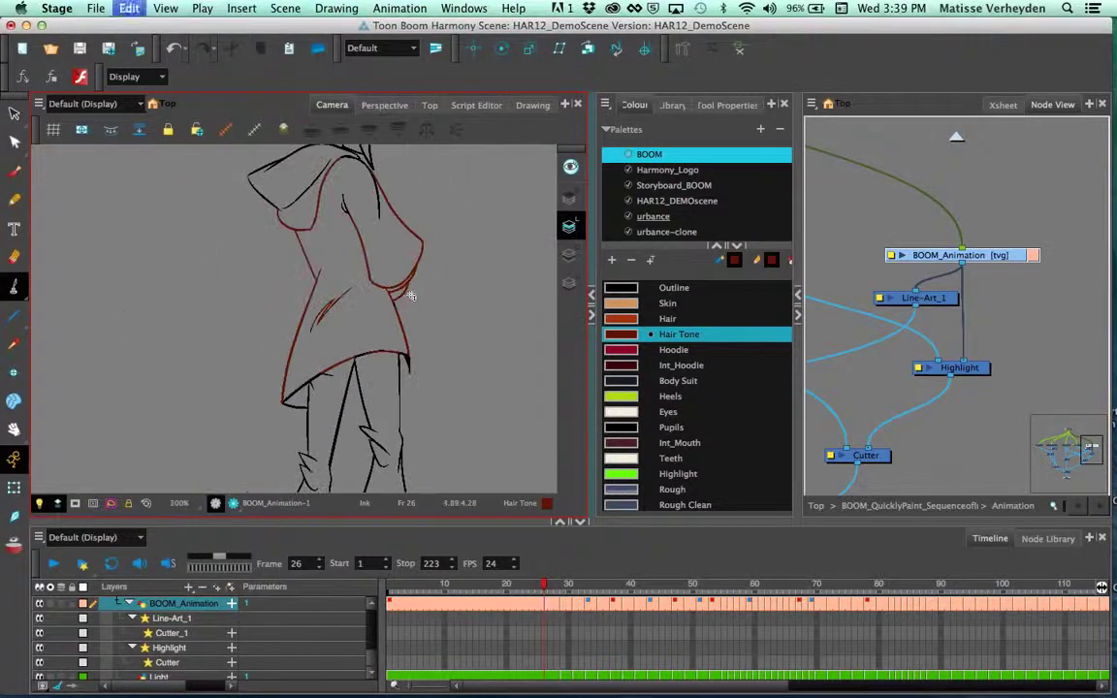
Step: Undo the hoodie's outline recolouring, try inking the sleeve lines once more and undo that as well
key(super+z)
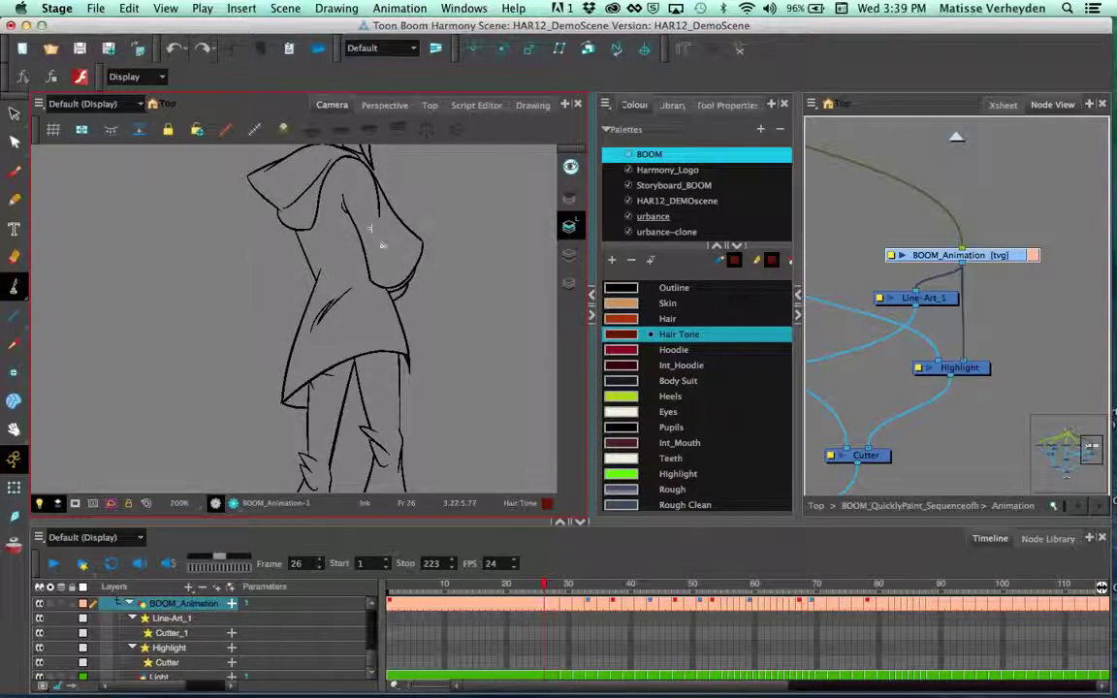
mouse_move(407, 242)
mouse_down()
mouse_move(399, 224)
mouse_move(410, 229)
mouse_move(411, 195)
mouse_move(417, 236)
mouse_up()
key(super+z)
key(super+z)
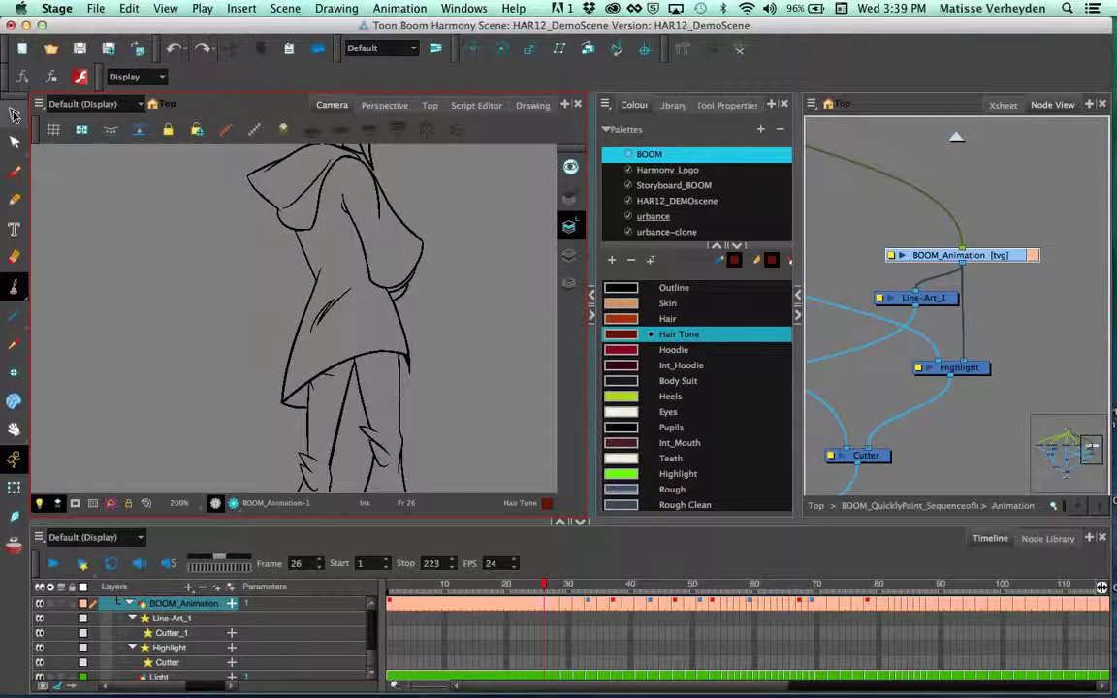
Step: Switch to the Select tool and inspect the hoodie and leg outlines on the Line Art layer at different magnifications
key(alt+s)
scroll(383, 331, down, 2)
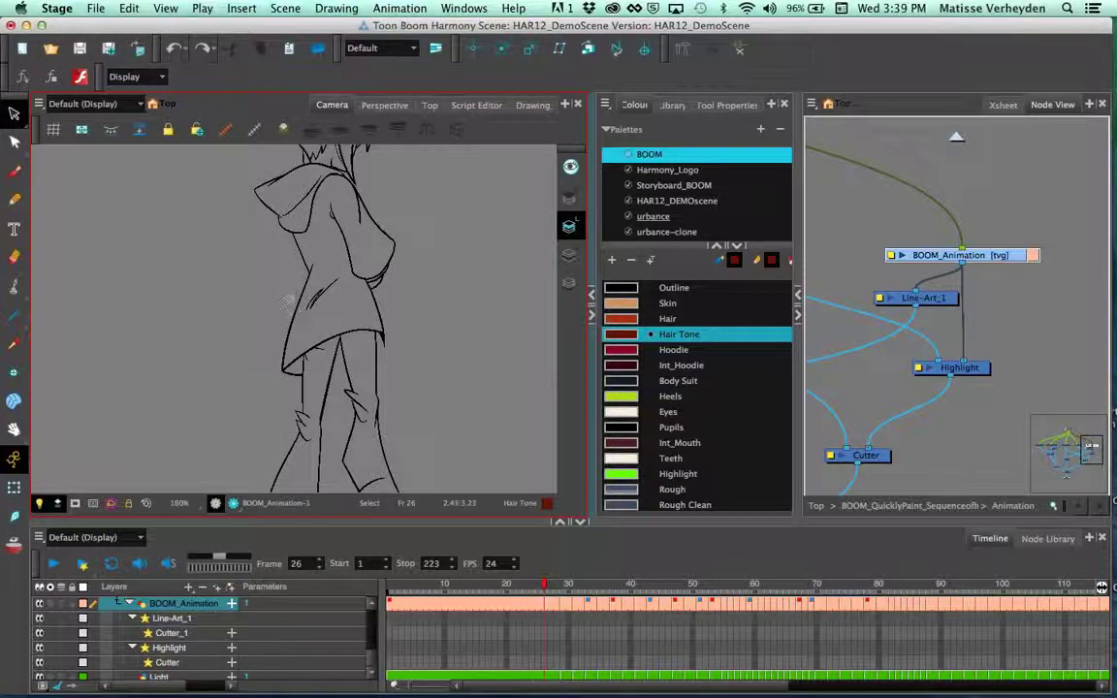
drag(278, 305, 270, 291)
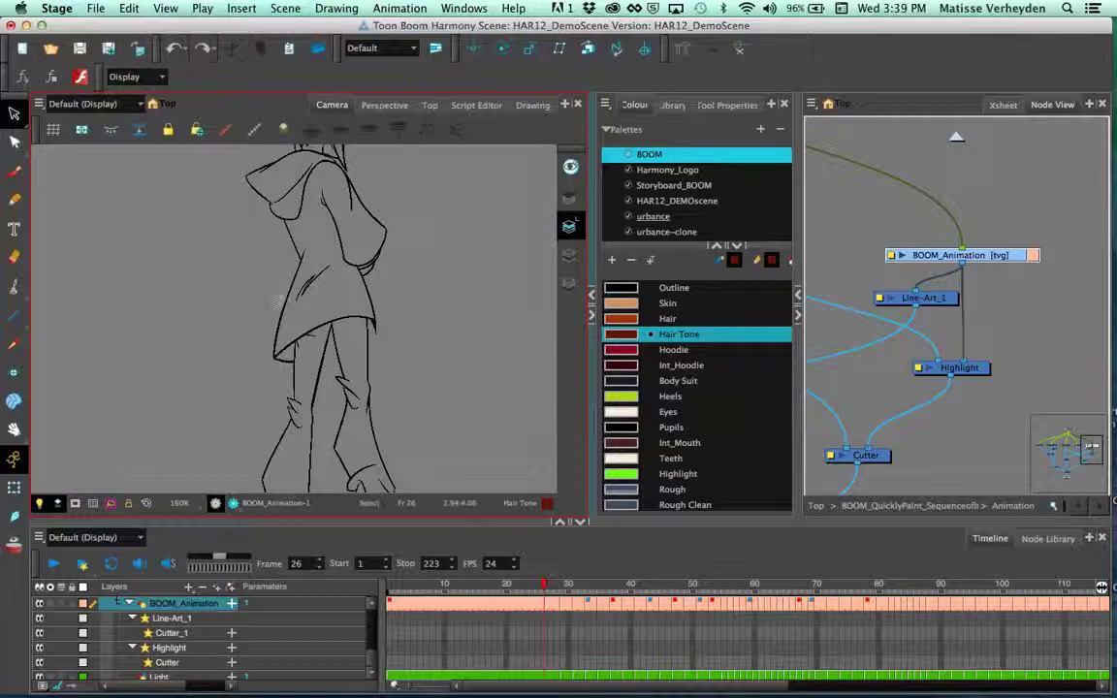
mouse_move(351, 346)
mouse_down()
mouse_move(327, 323)
mouse_move(329, 353)
mouse_up()
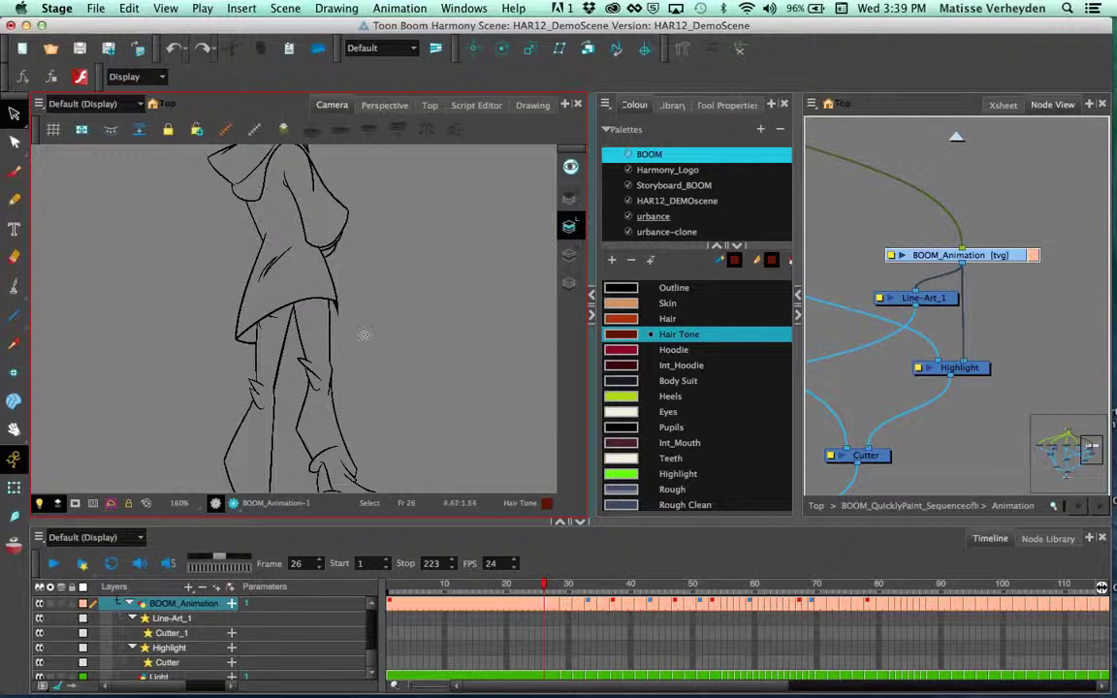
scroll(274, 281, up, 5)
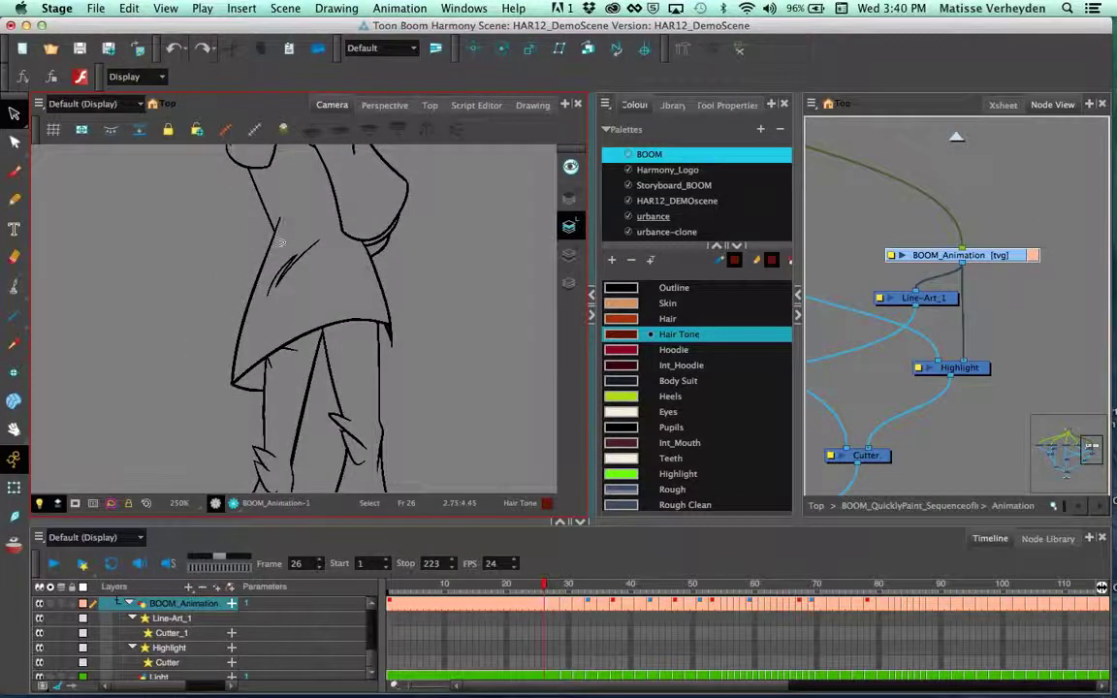
drag(245, 257, 271, 255)
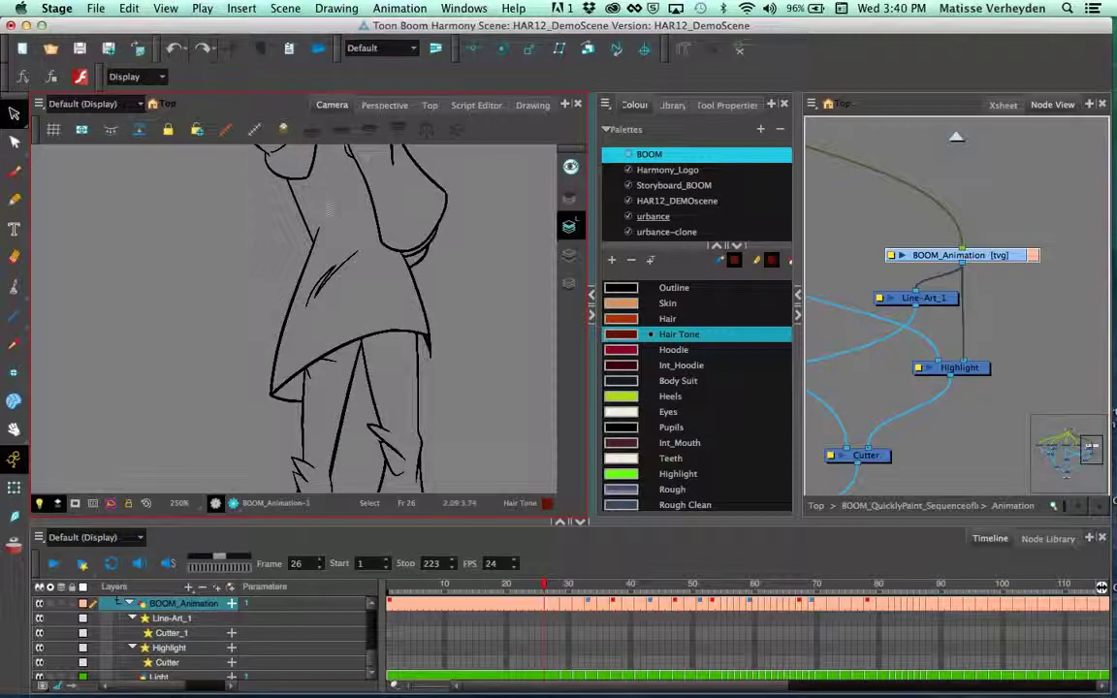
scroll(317, 231, up, 3)
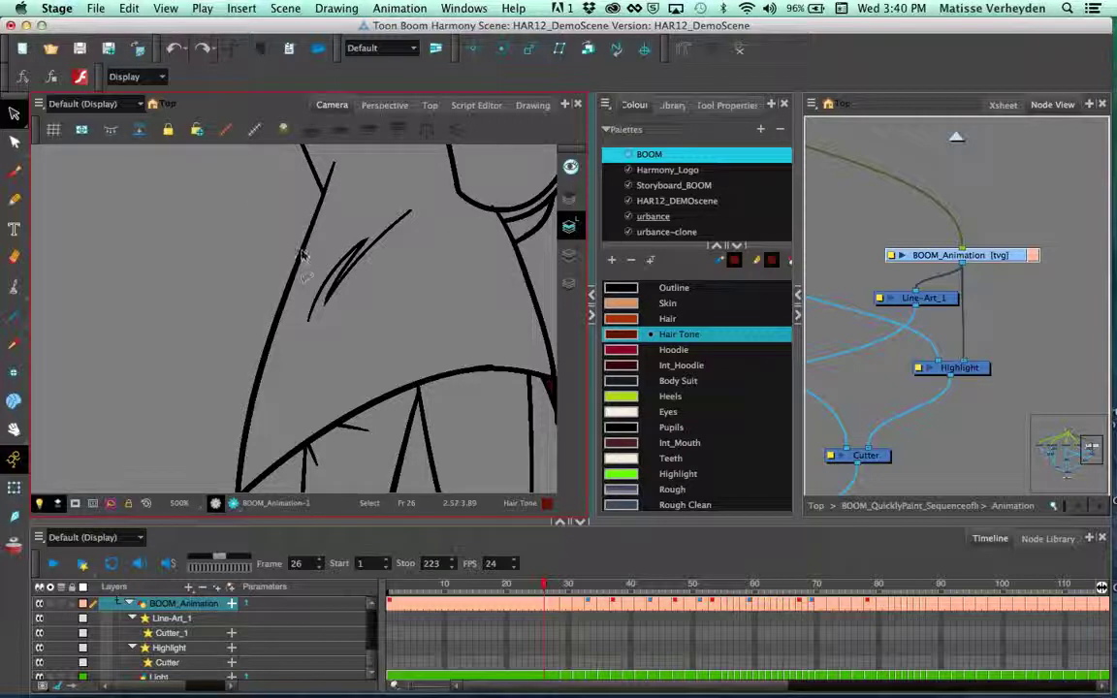
Step: Try to thicken the outline along the hoodie's back edge by moving its thickness points with the Pencil Editor
key(alt+q)
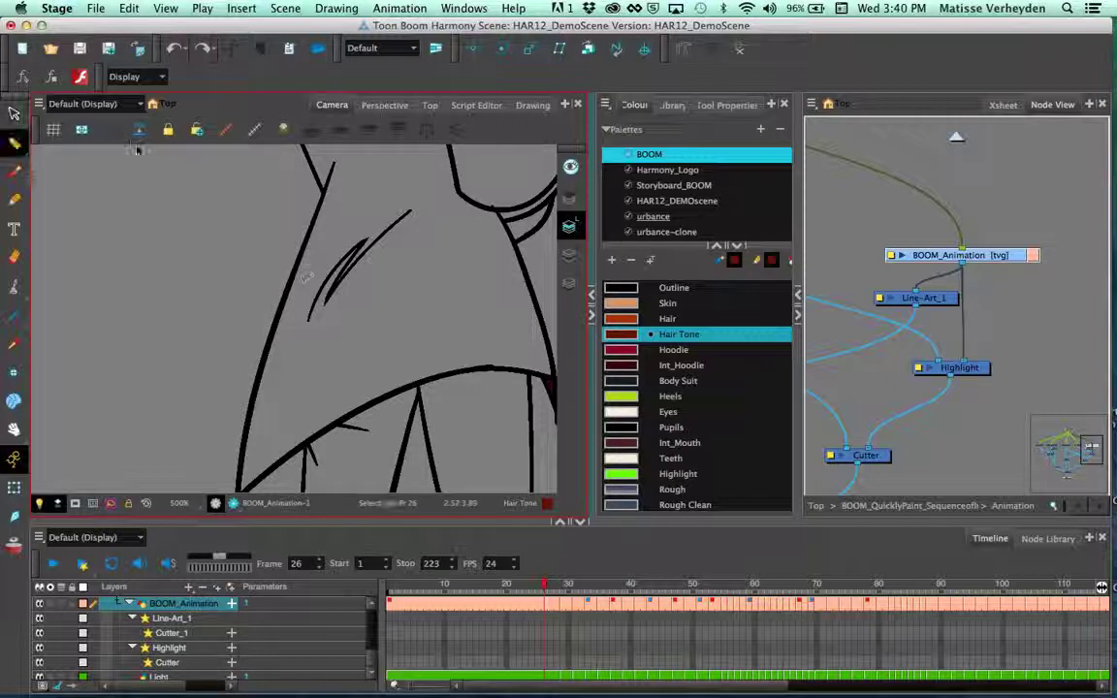
click(14, 142)
click(59, 157)
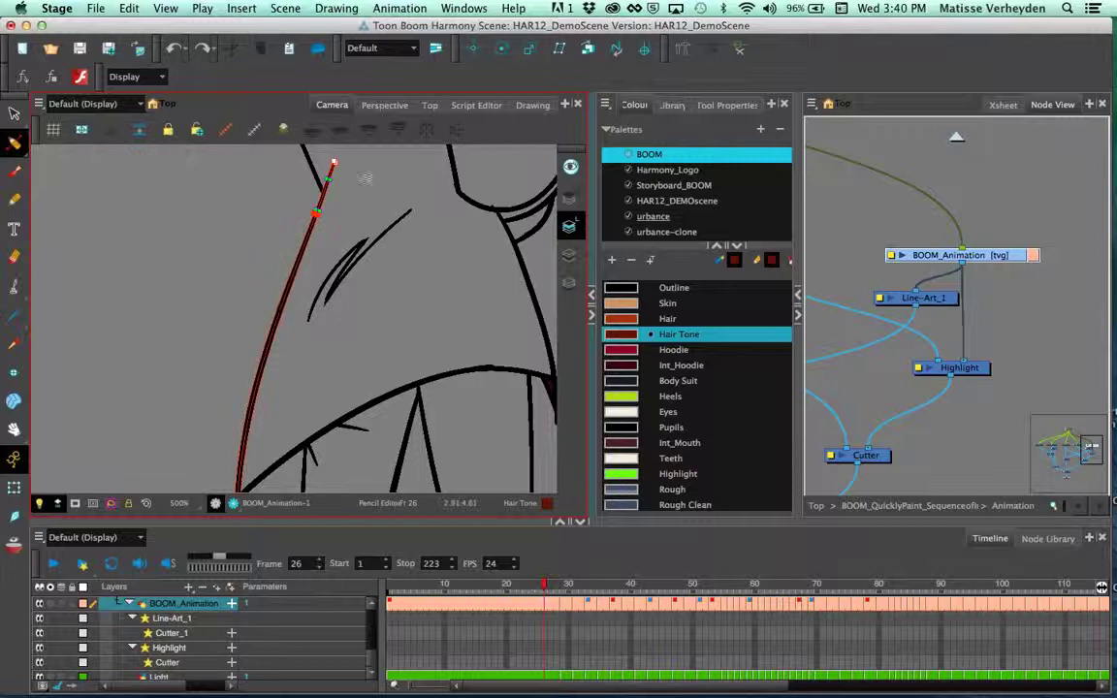
scroll(310, 242, up, 10)
drag(309, 252, 345, 126)
scroll(309, 252, down, 1)
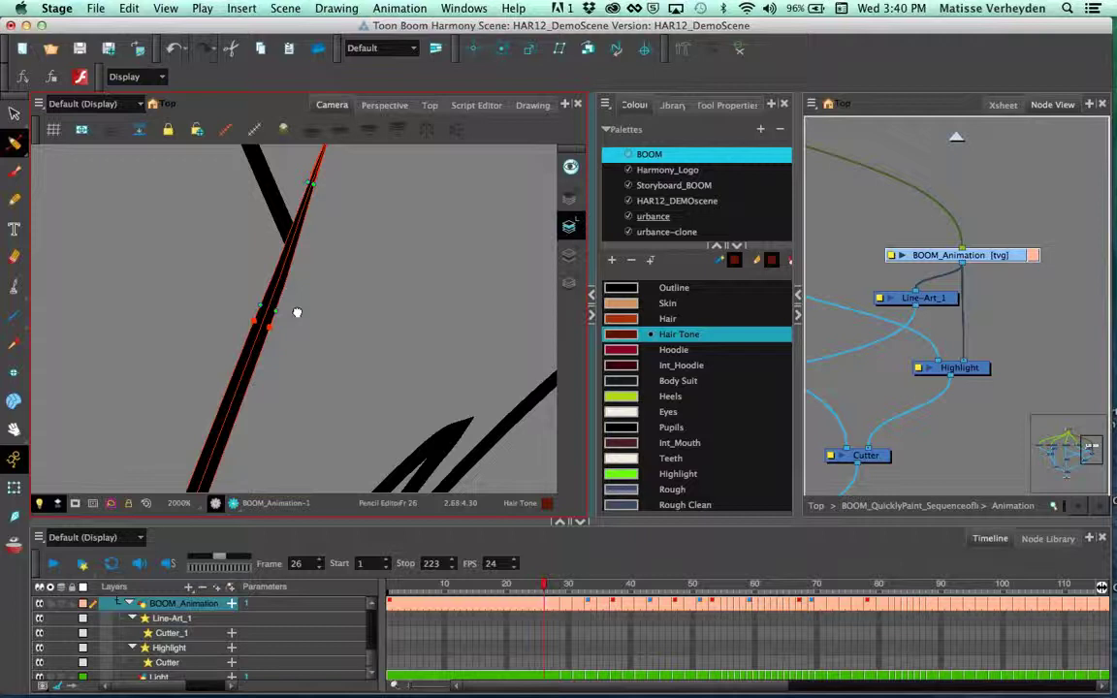
drag(270, 366, 342, 263)
drag(290, 374, 325, 387)
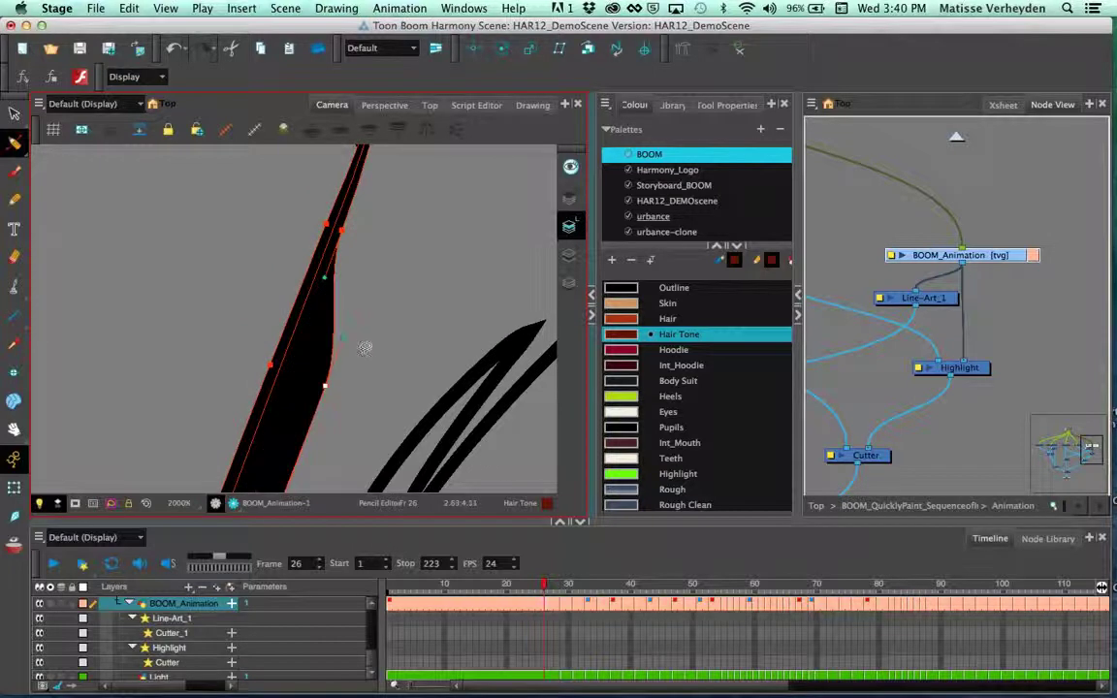
Step: Undo the thickness edits made to the outline along the hoodie's back edge
key(super+z)
scroll(367, 349, down, 5)
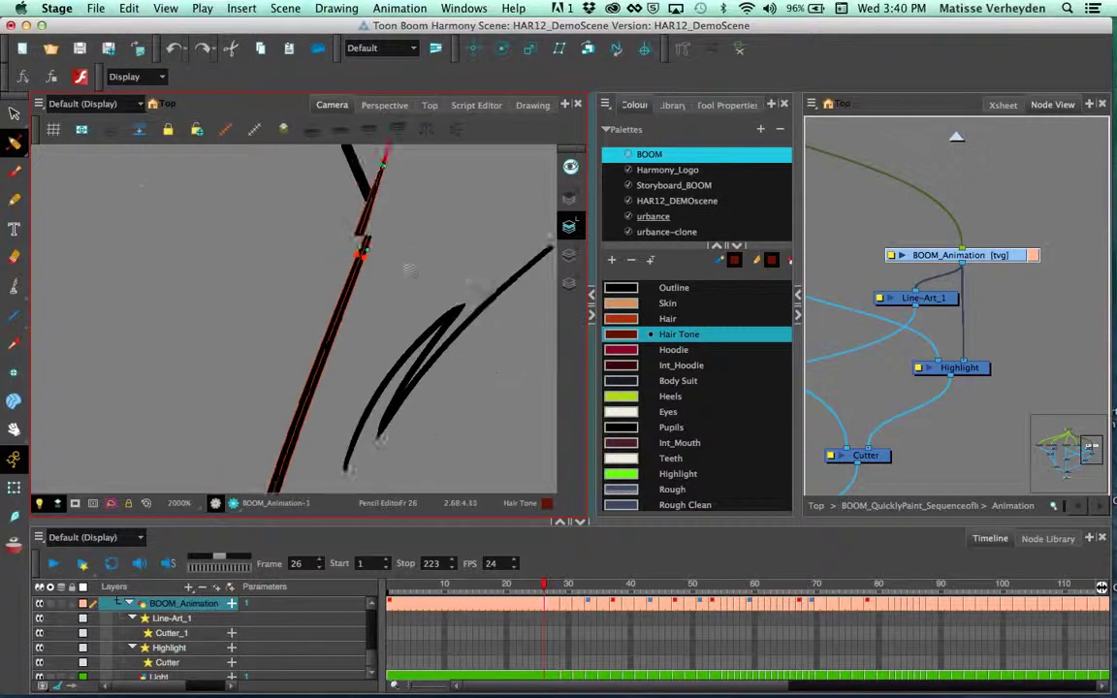
key(super+z)
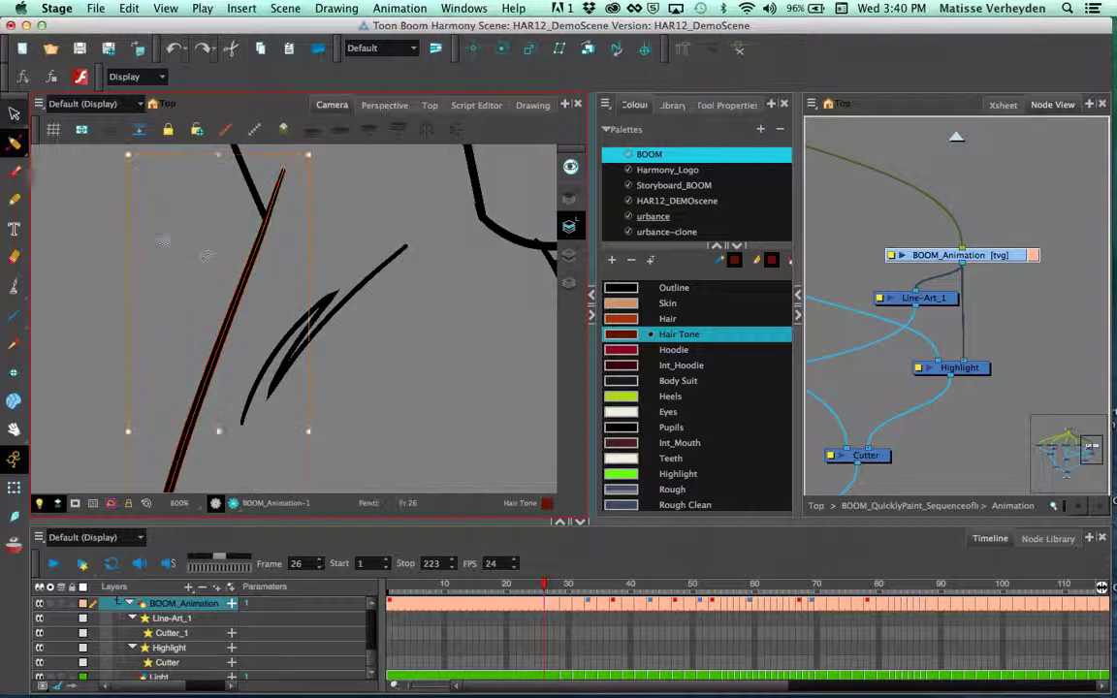
Step: Select the hoodie's back edge line and apply the Thickness Stencil 3 preset to it, enlarging the tool properties area
click(14, 113)
scroll(254, 305, down, 3)
drag(254, 304, 258, 217)
click(245, 290)
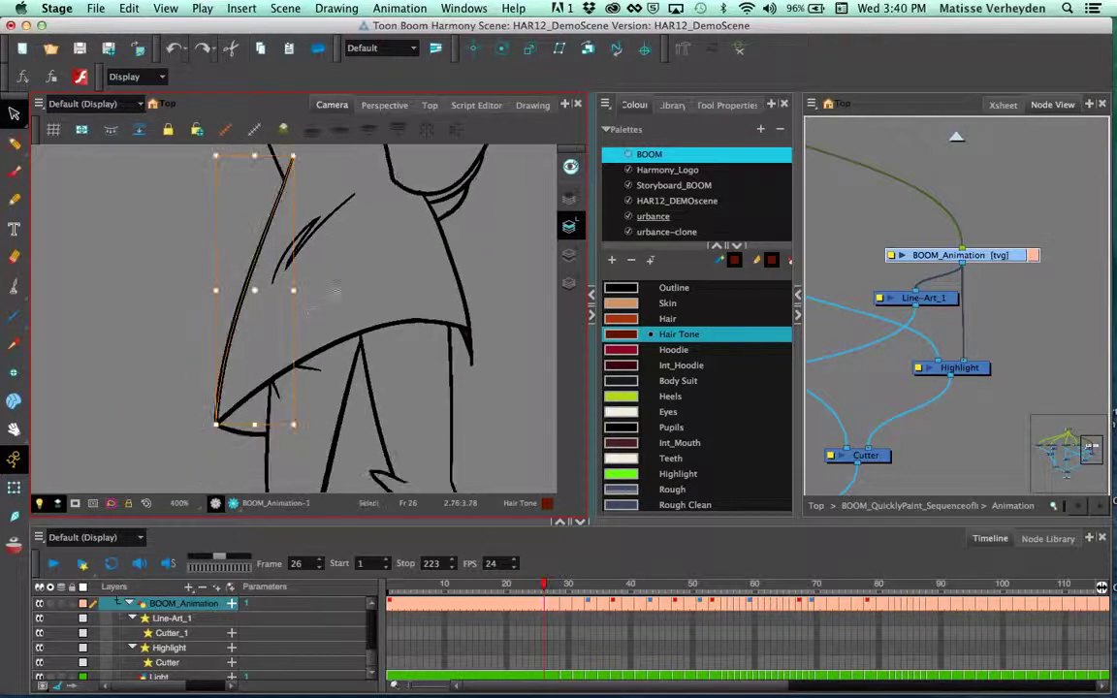
click(725, 104)
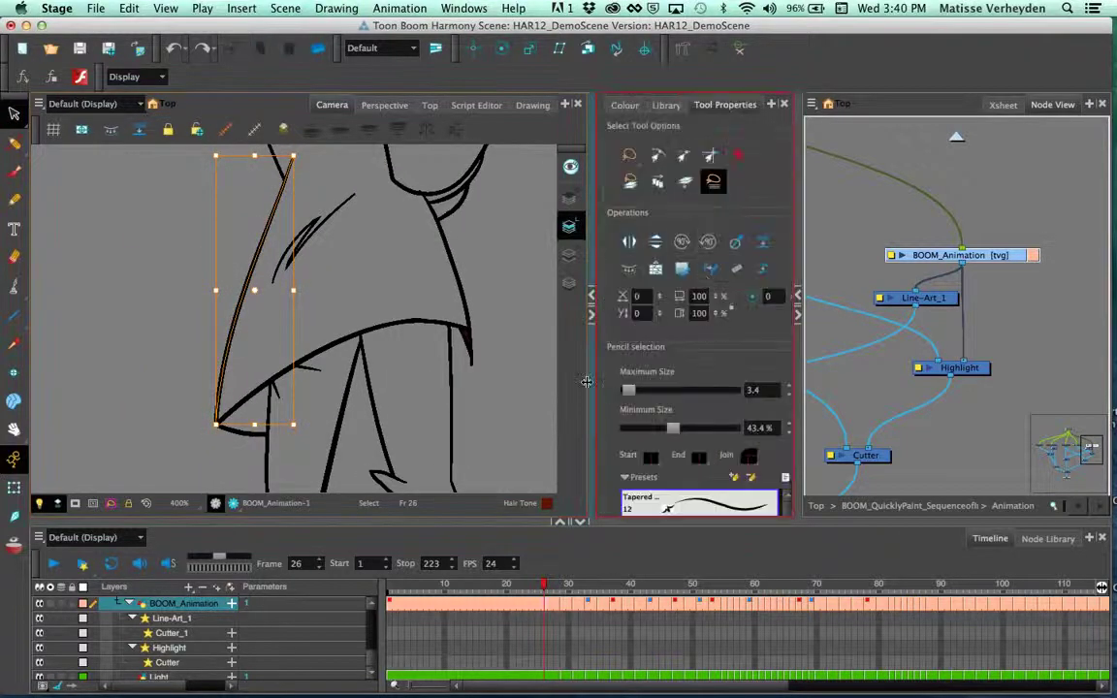
drag(569, 377, 463, 377)
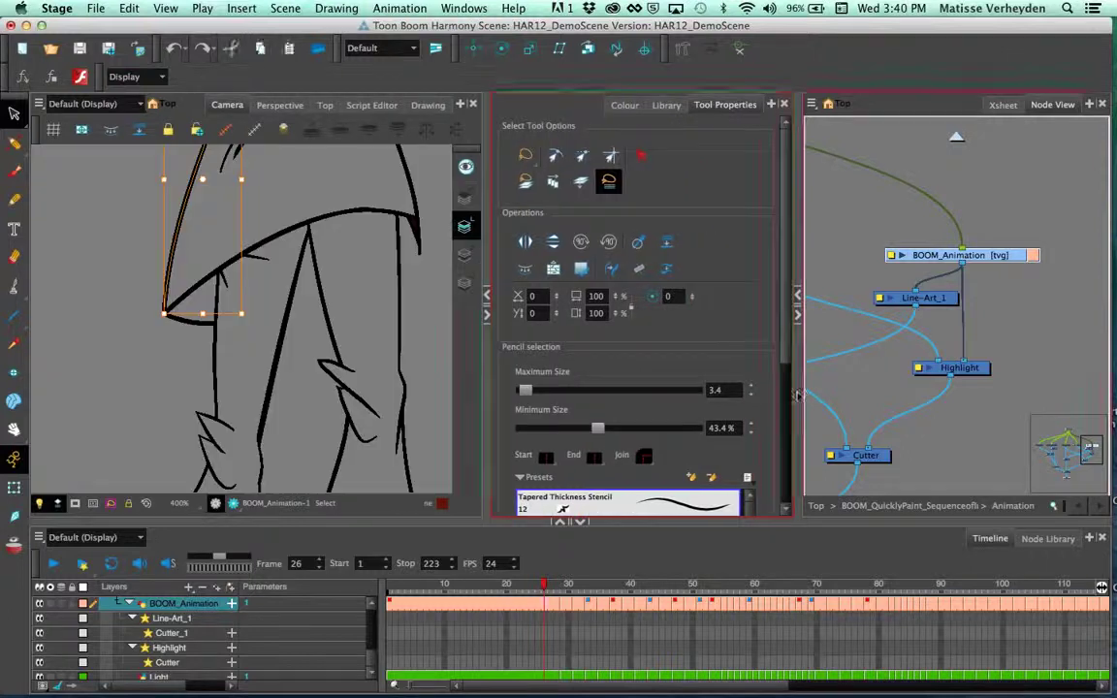
scroll(702, 344, down, 3)
scroll(702, 344, down, 1)
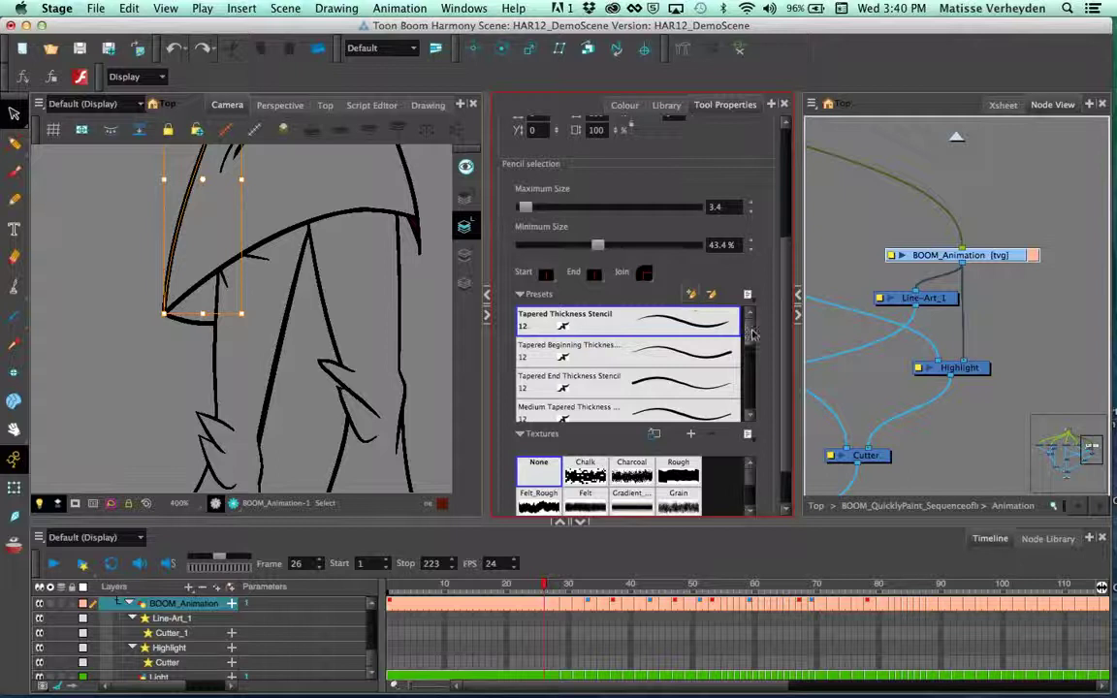
scroll(737, 378, down, 3)
scroll(737, 403, down, 2)
click(640, 405)
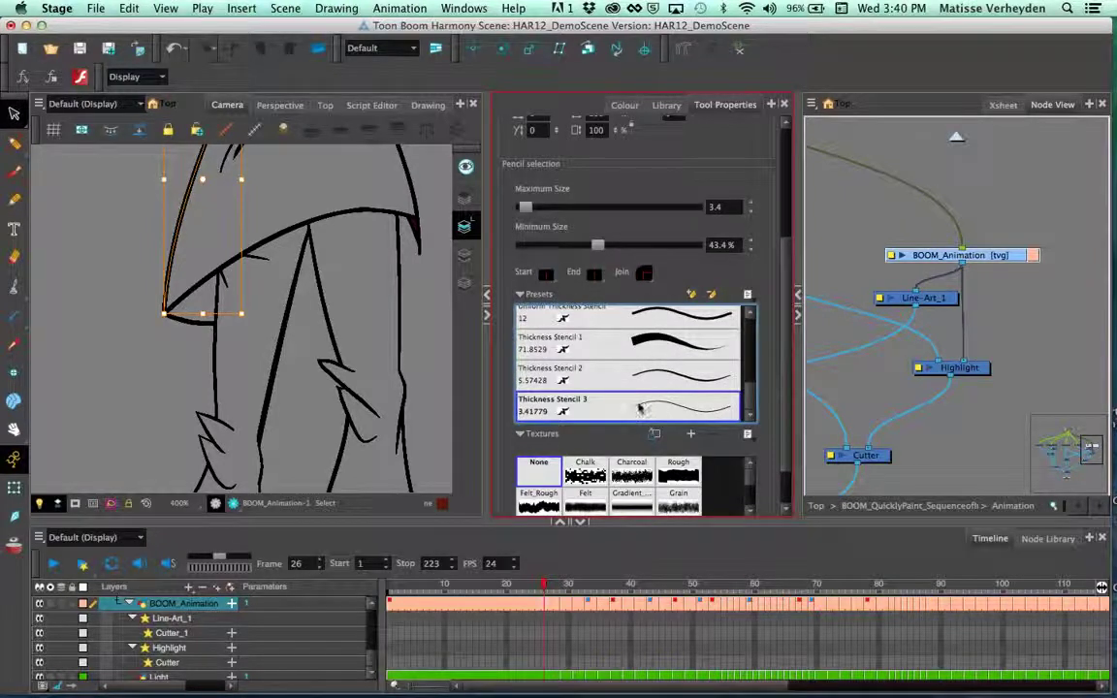
Step: Try applying the Thickness Stencil 3 preset to all of the character's pencil lines at once
click(415, 323)
key(1)
key(1)
key(1)
key(1)
key(1)
mouse_move(424, 315)
mouse_down()
mouse_move(334, 297)
mouse_move(329, 330)
mouse_up()
mouse_move(365, 290)
mouse_down()
mouse_move(126, 388)
mouse_move(303, 213)
mouse_up()
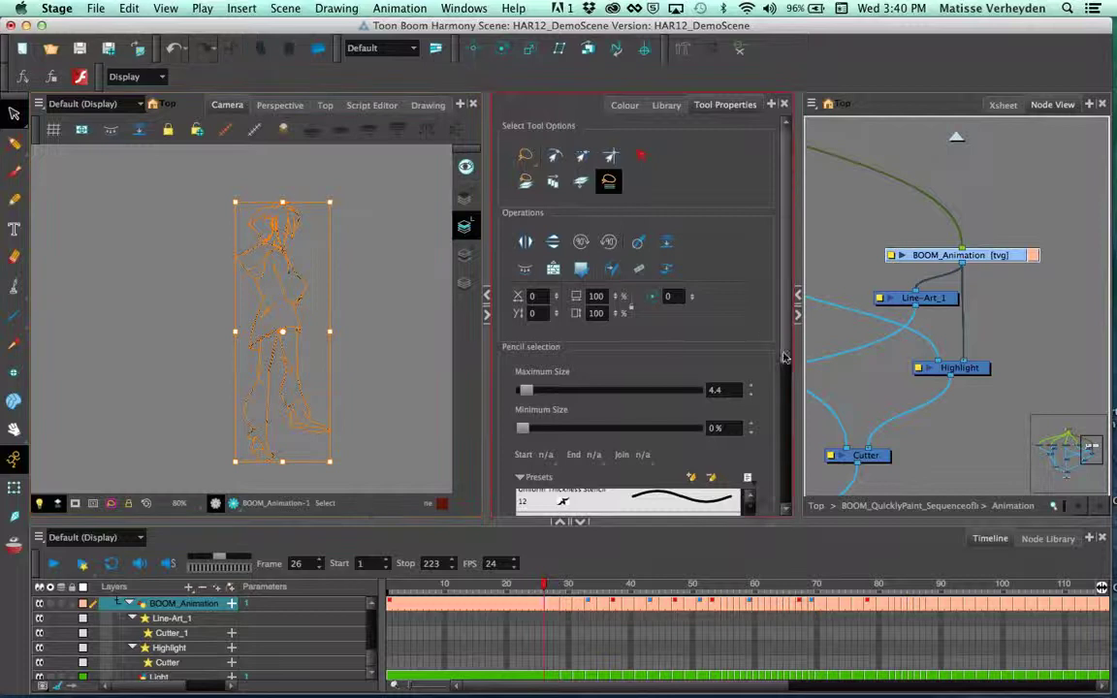
scroll(705, 356, down, 5)
click(705, 357)
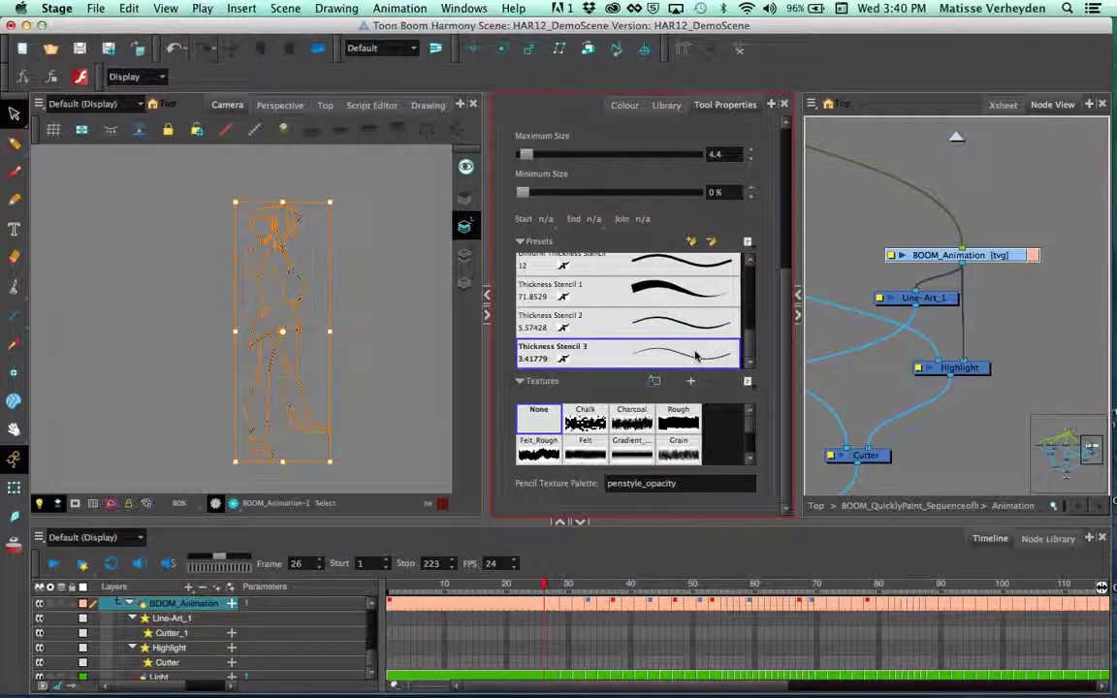
click(693, 357)
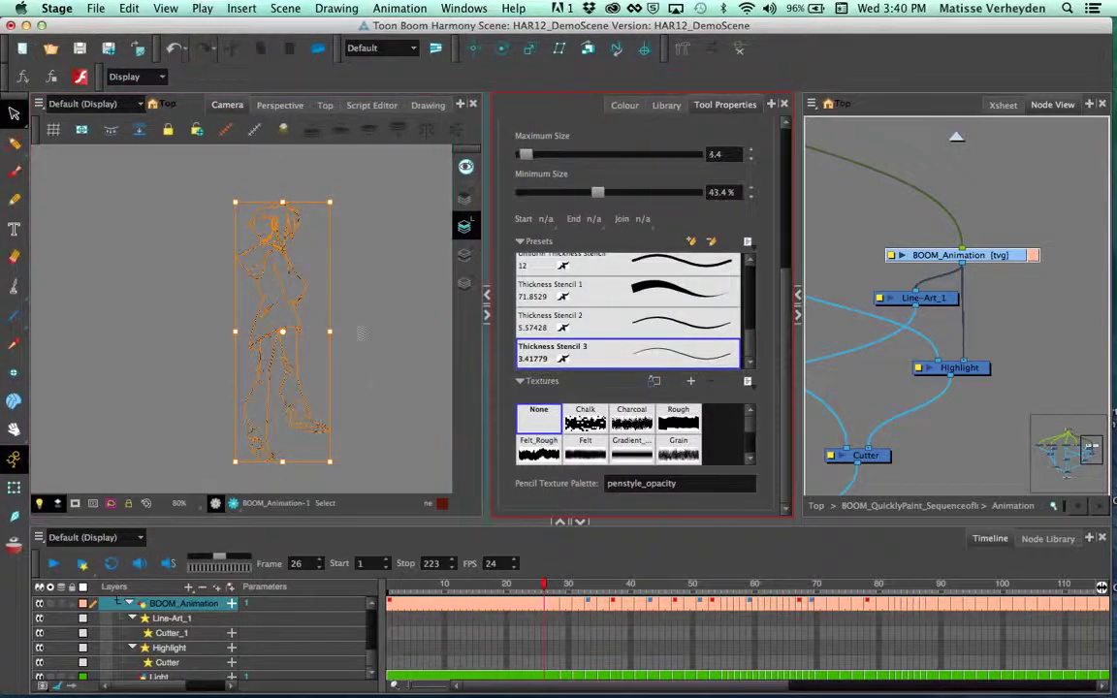
Step: Select the lines of the character's upper body and apply the Thickness Stencil 3 preset to them
click(399, 327)
key(2)
key(2)
key(2)
key(2)
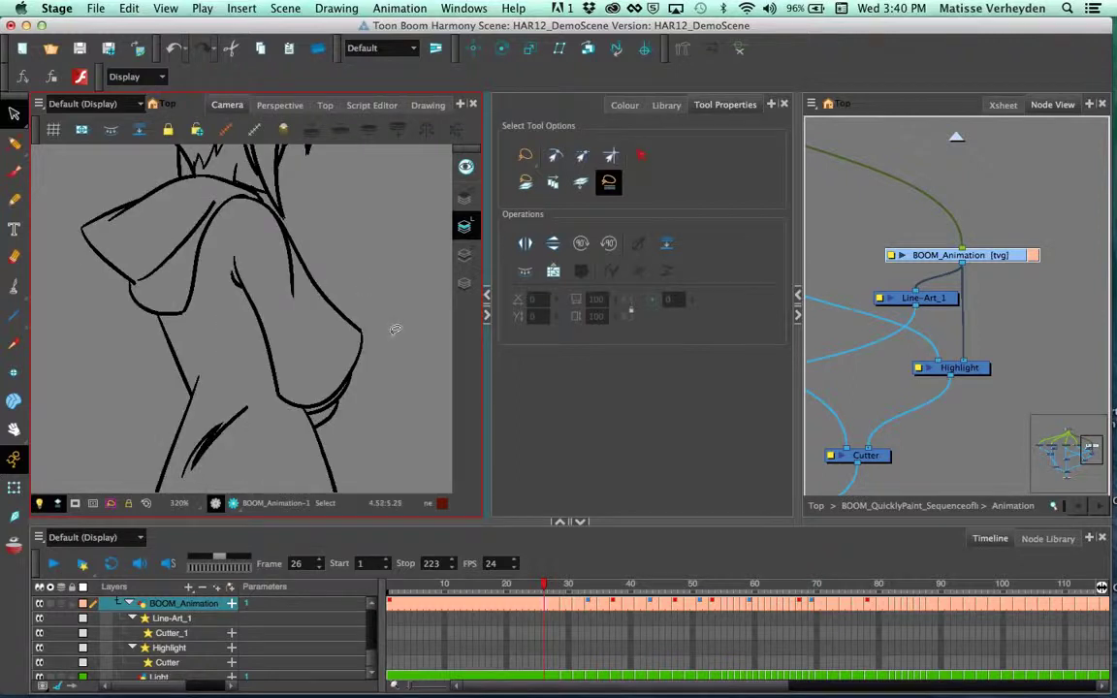
key(ctrl+a)
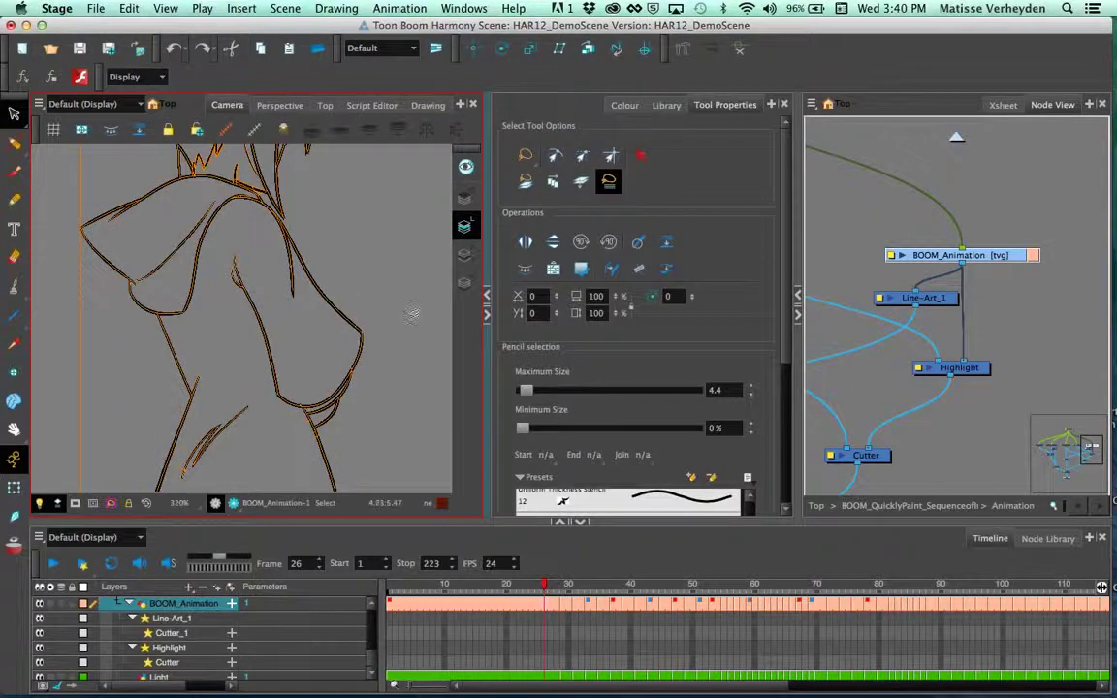
click(181, 422)
click(112, 438)
key(ctrl+a)
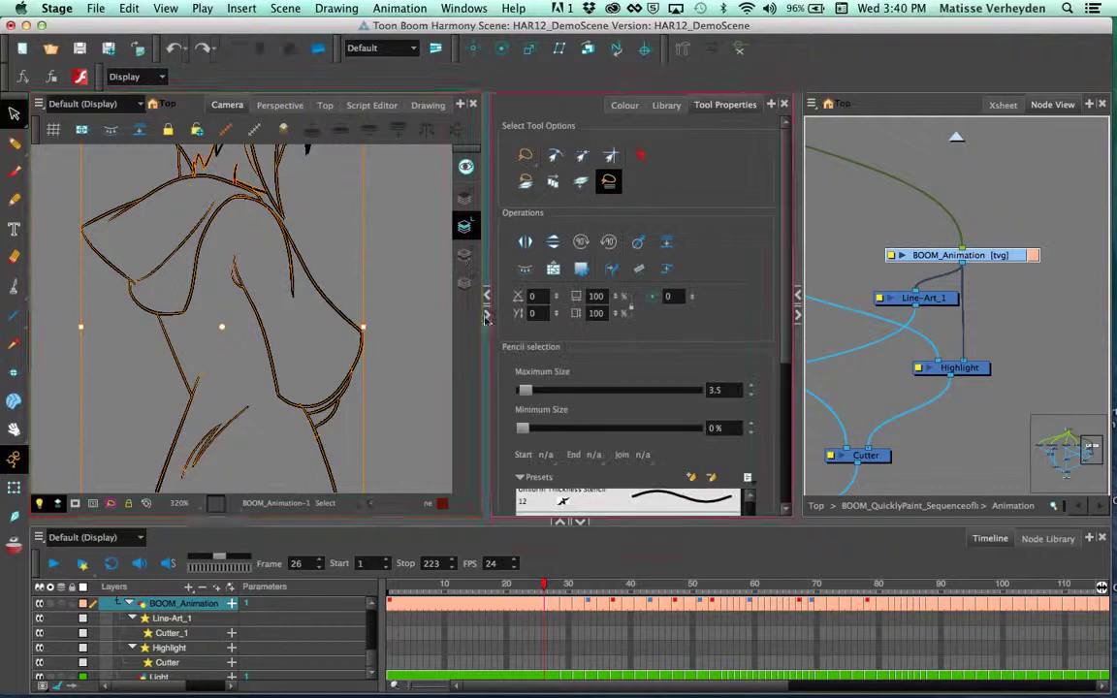
key(2)
key(2)
drag(362, 290, 427, 327)
scroll(790, 349, down, 5)
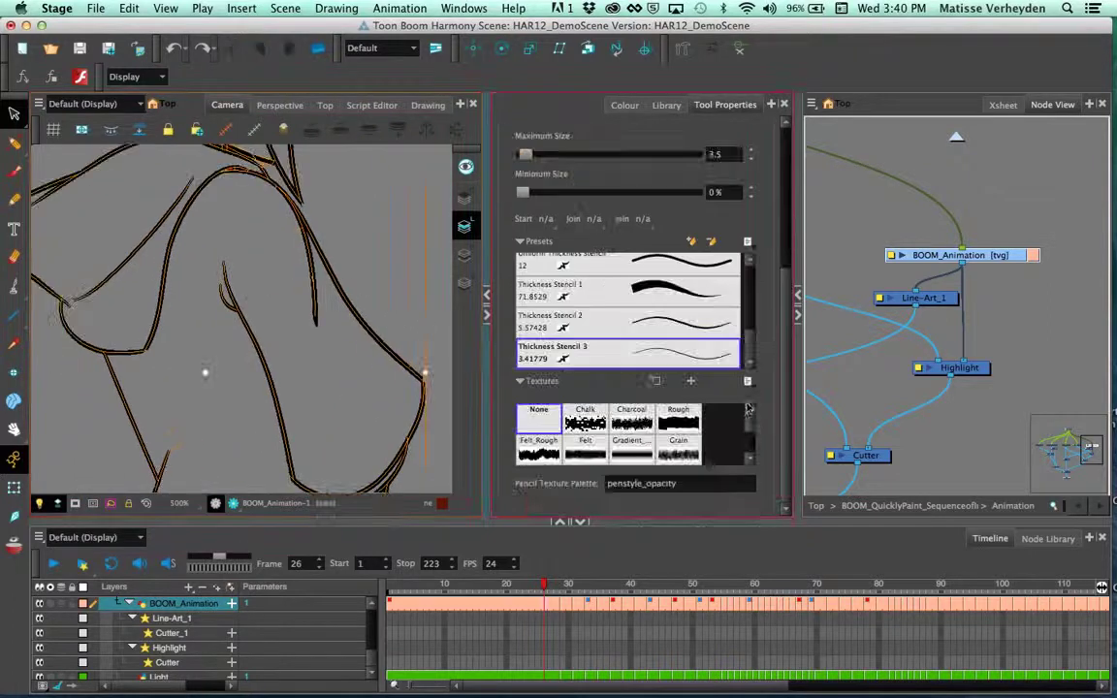
click(523, 351)
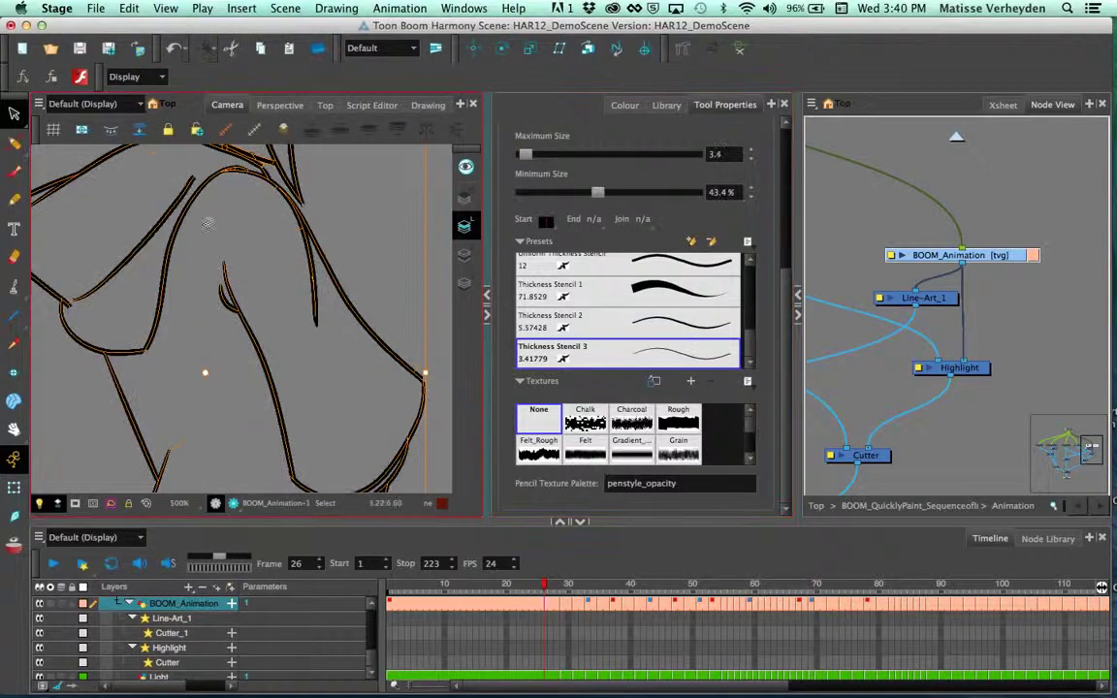
Step: Deselect the lines, review the outlines of the whole hoodie and undo the thickness stencil change
key(alt+s)
scroll(290, 290, down, 3)
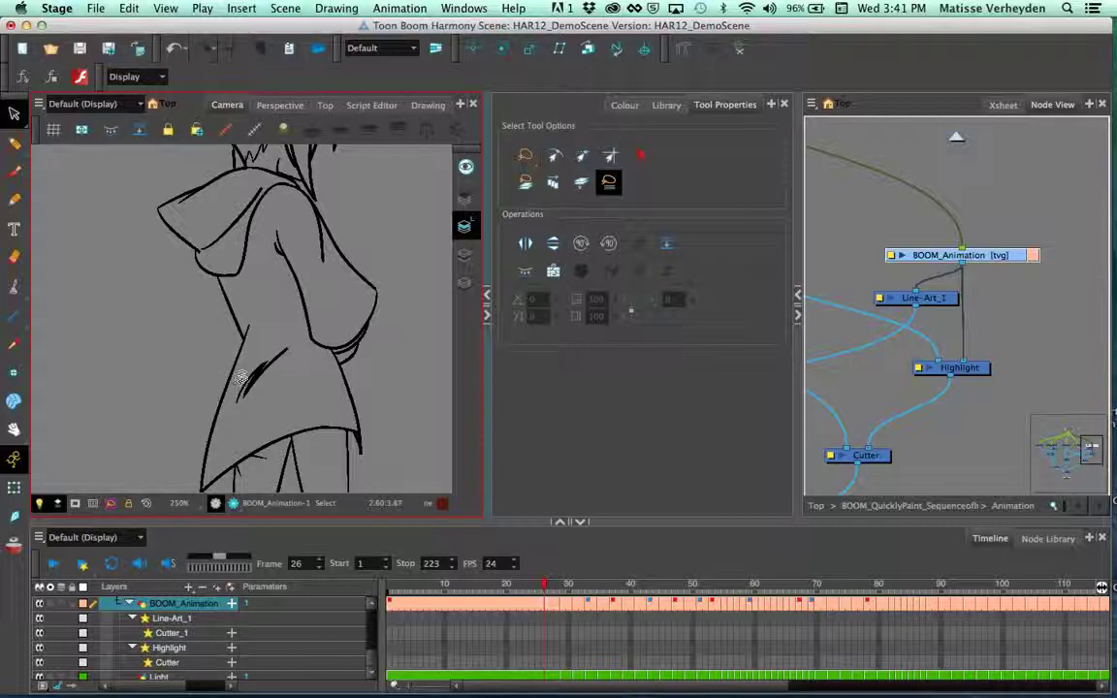
scroll(364, 396, down, 2)
mouse_move(363, 395)
mouse_down()
mouse_move(341, 345)
mouse_move(343, 310)
mouse_up()
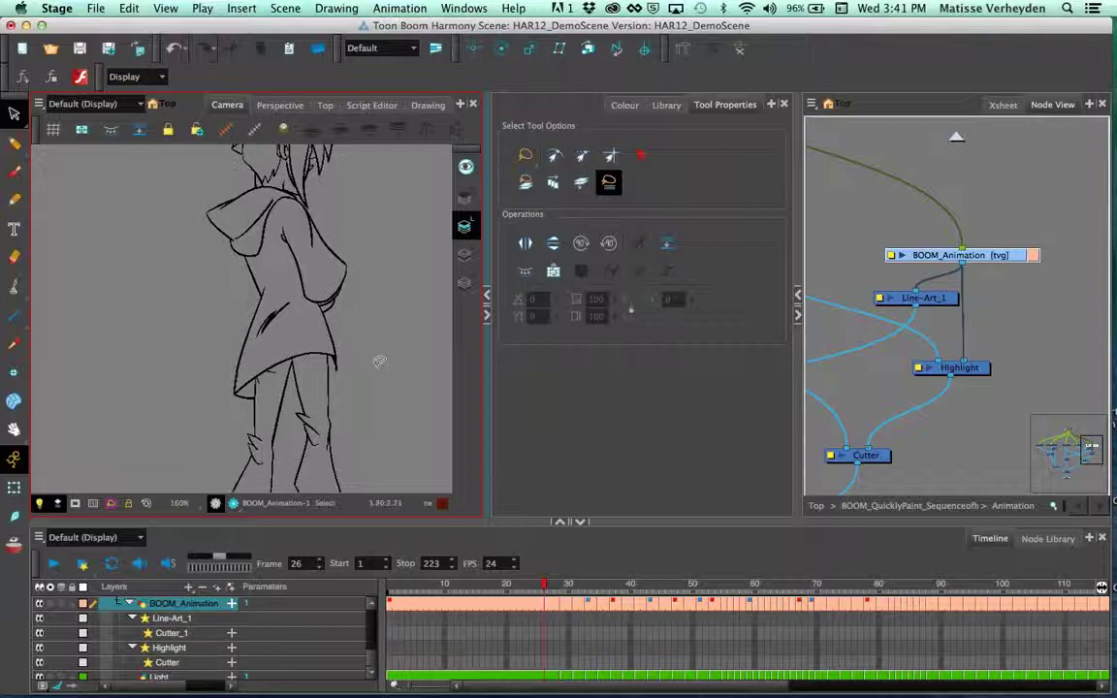
key(super+z)
click(401, 452)
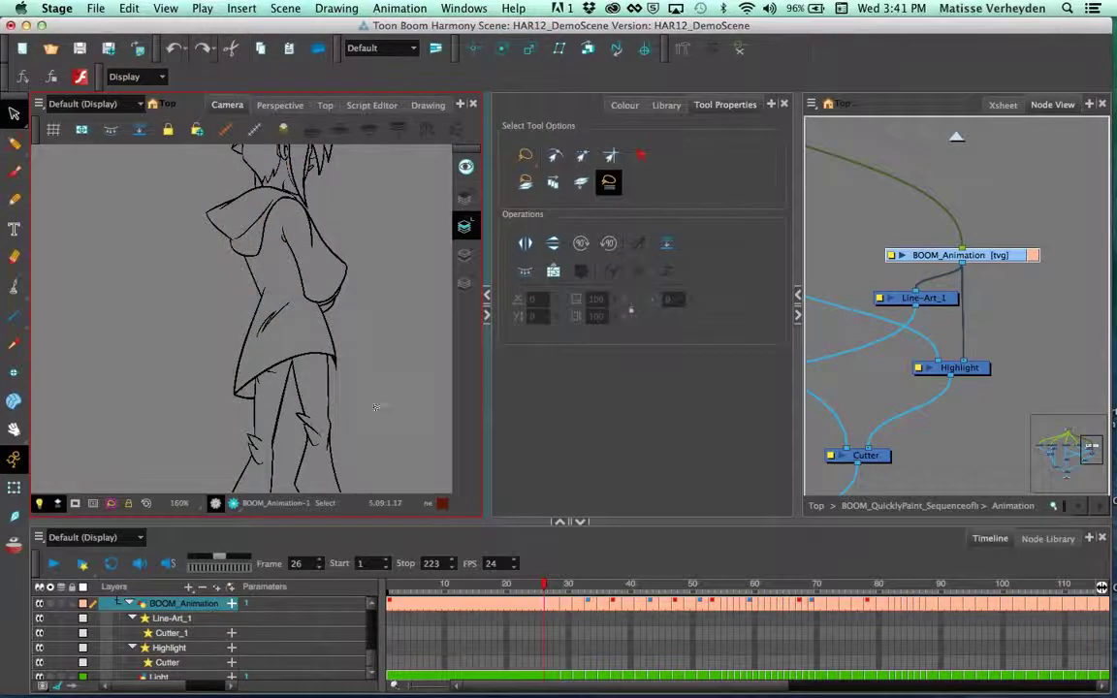
Step: Draw two converging Hair Tone strokes beside the bent sleeve using the Pencil 1 preset at size 5
scroll(358, 341, up, 3)
mouse_move(338, 332)
mouse_down()
mouse_move(375, 434)
mouse_move(356, 468)
mouse_up()
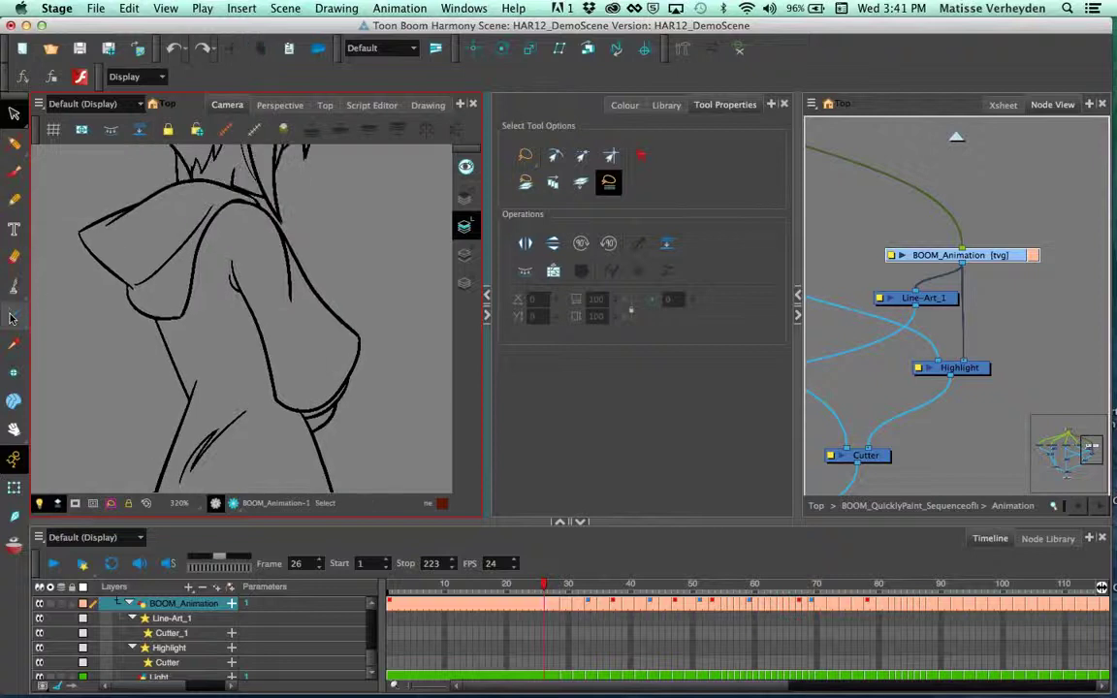
click(12, 318)
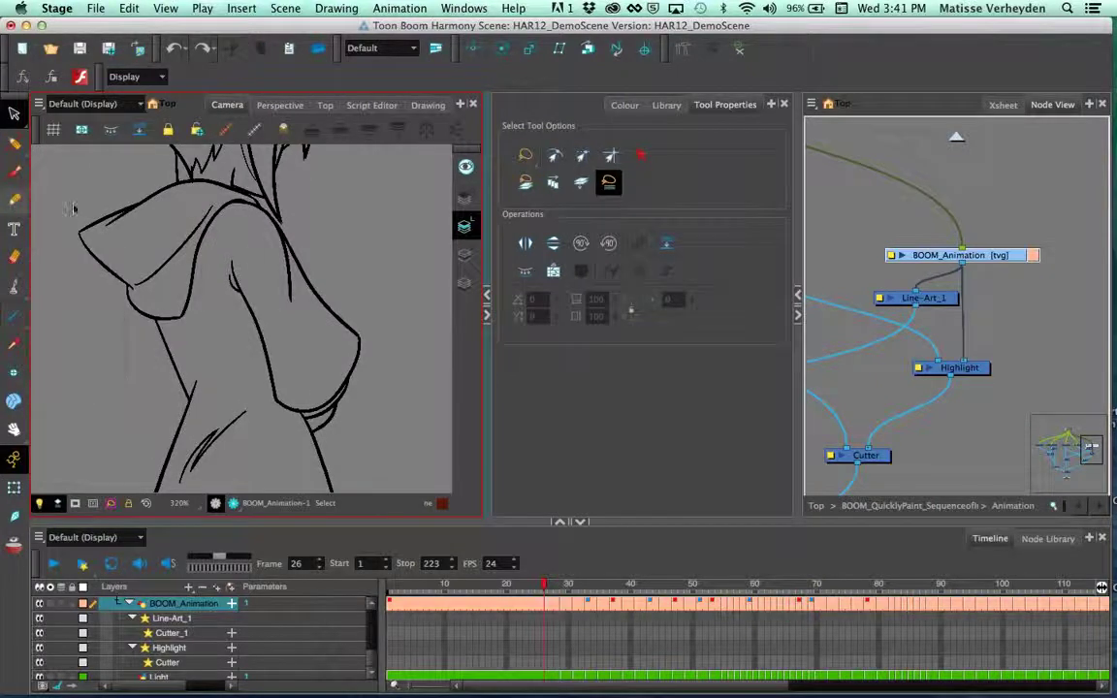
click(14, 200)
scroll(267, 258, up, 2)
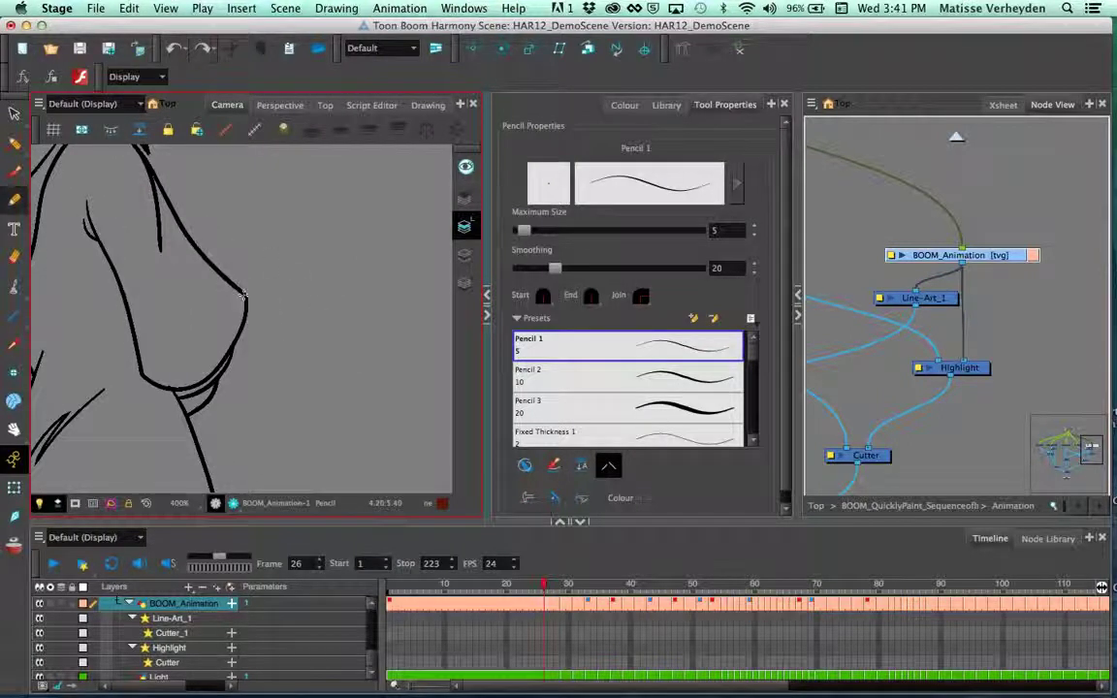
drag(296, 221, 353, 320)
drag(314, 226, 353, 314)
Step: Examine the ends of the two new strokes up close and check the pencil's Auto Close Gap option
scroll(353, 315, up, 3)
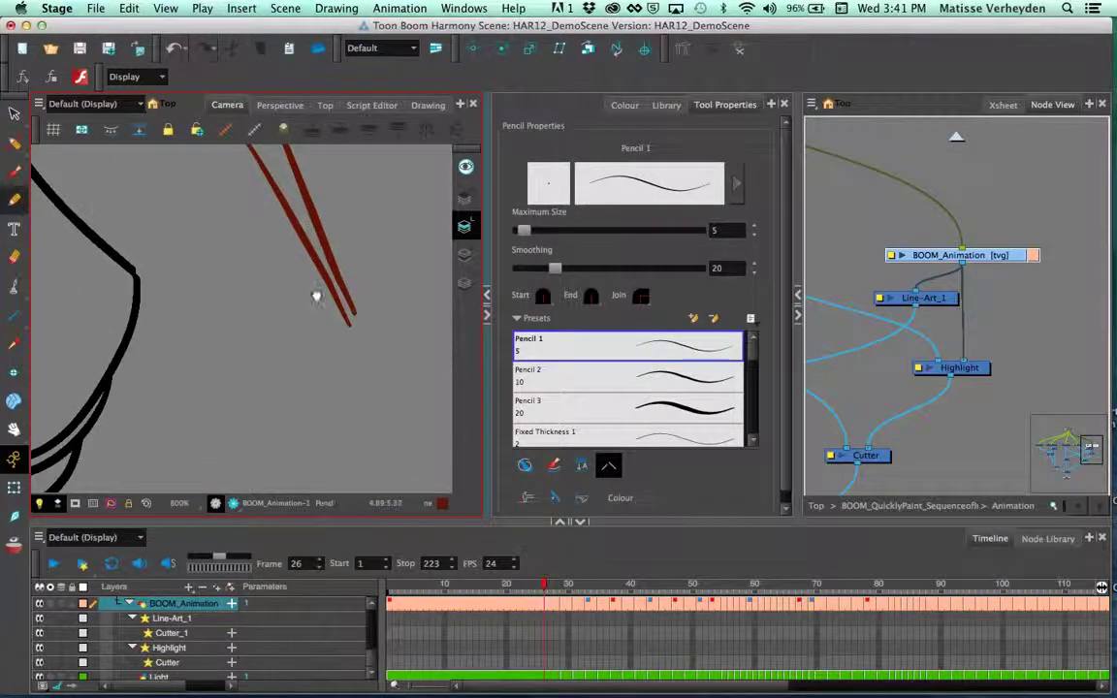
drag(320, 248, 311, 294)
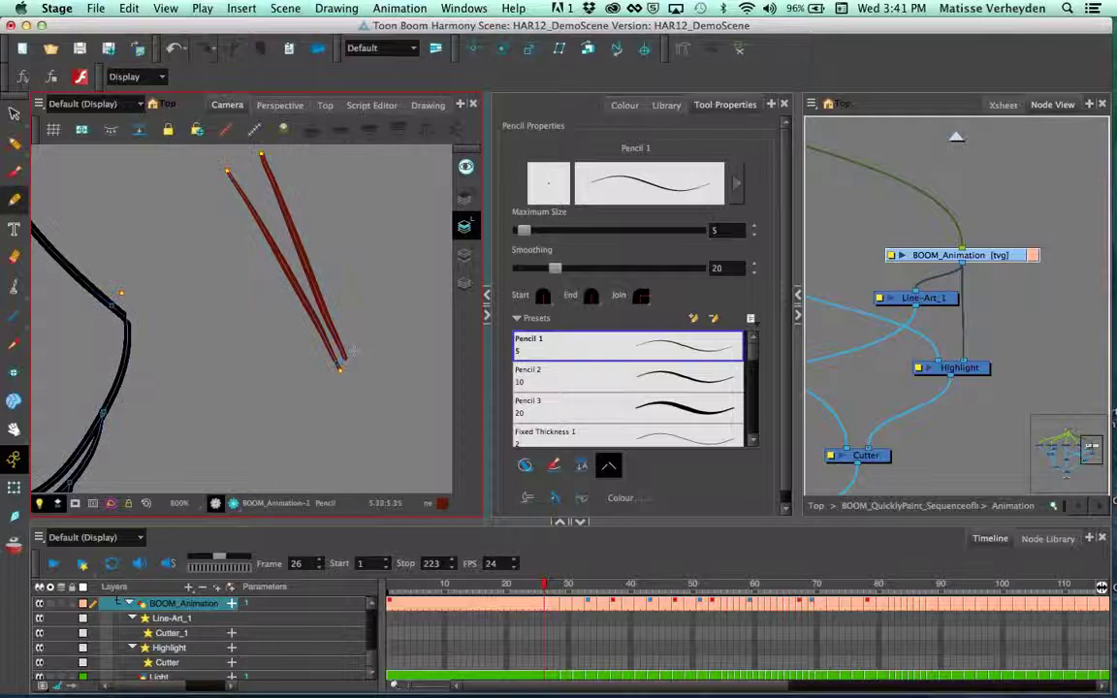
click(609, 467)
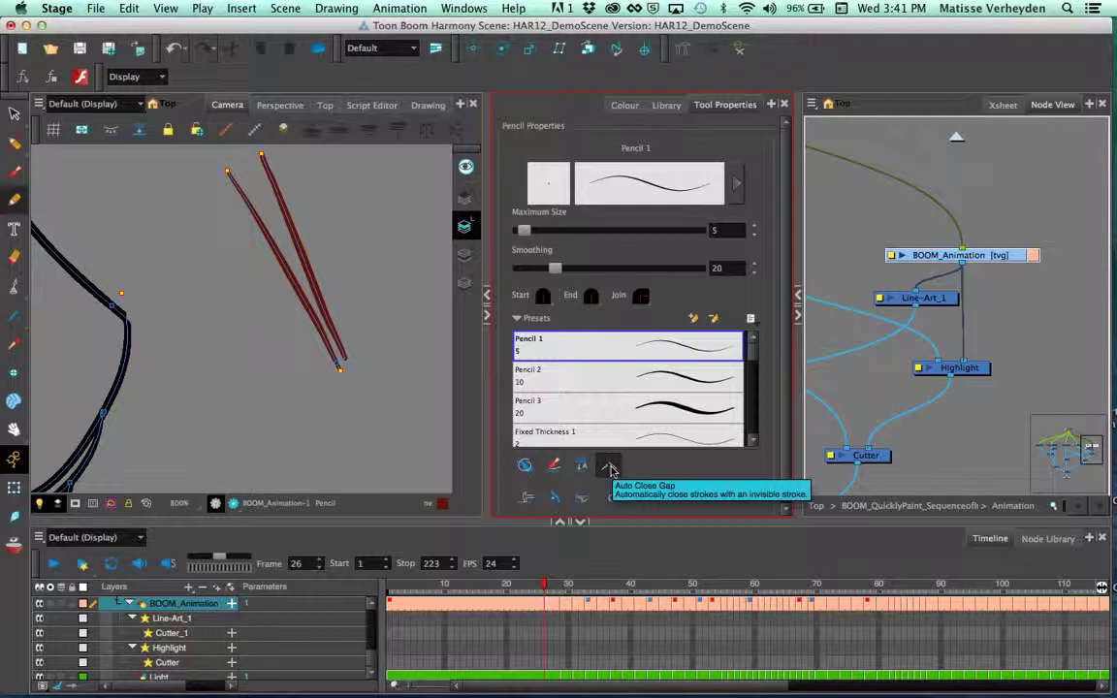
click(611, 469)
key(2)
drag(242, 155, 232, 237)
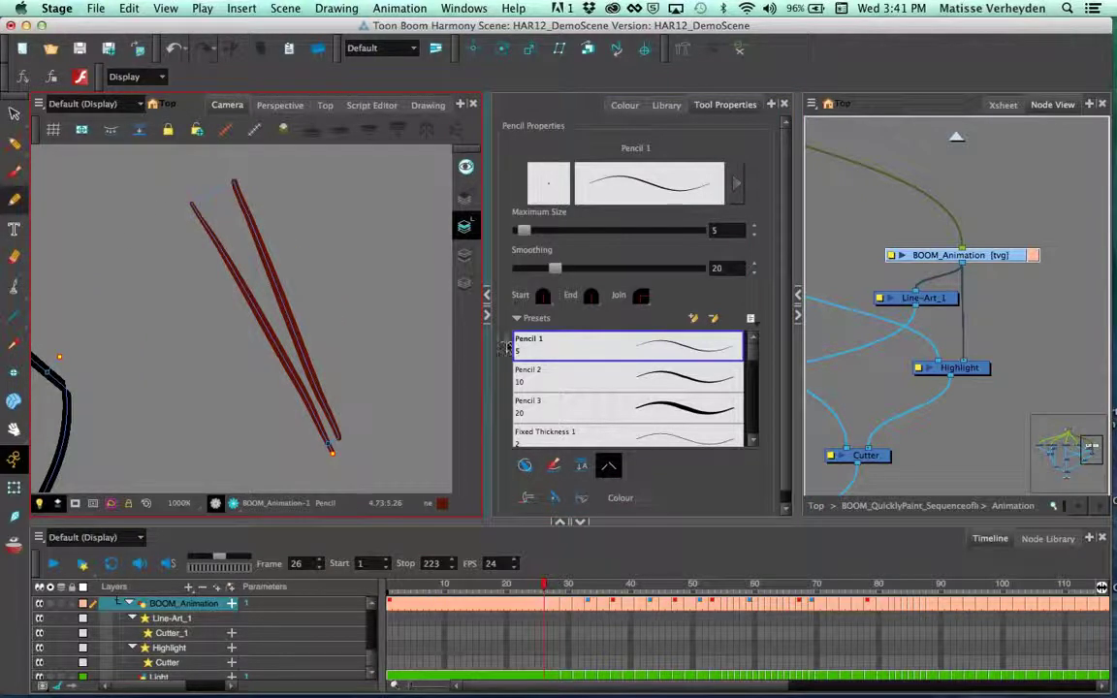
Step: Fill the area between the two converging pencil strokes with the Hair colour
click(624, 104)
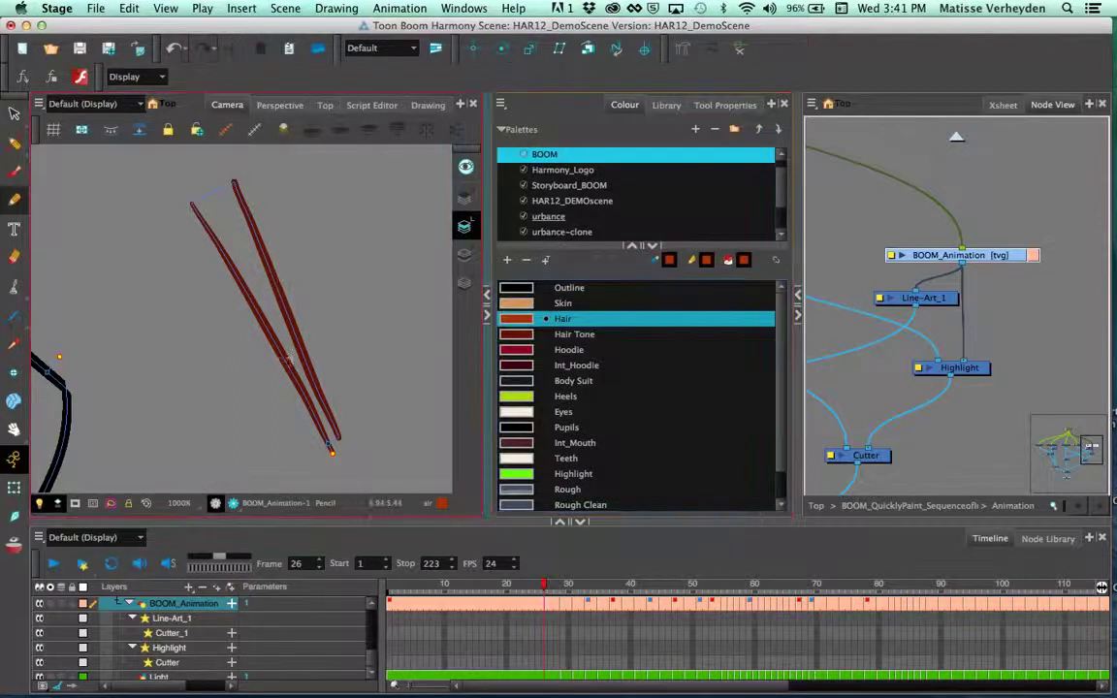
click(288, 348)
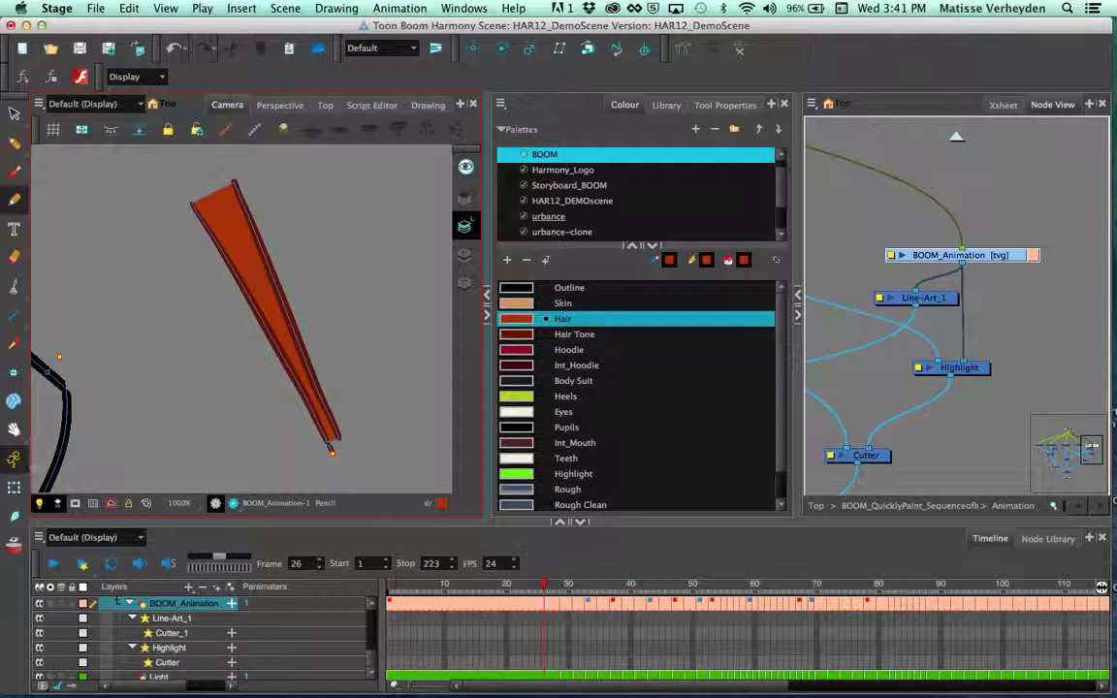
Step: Select the two test strokes with their Hair fill and delete them
click(13, 113)
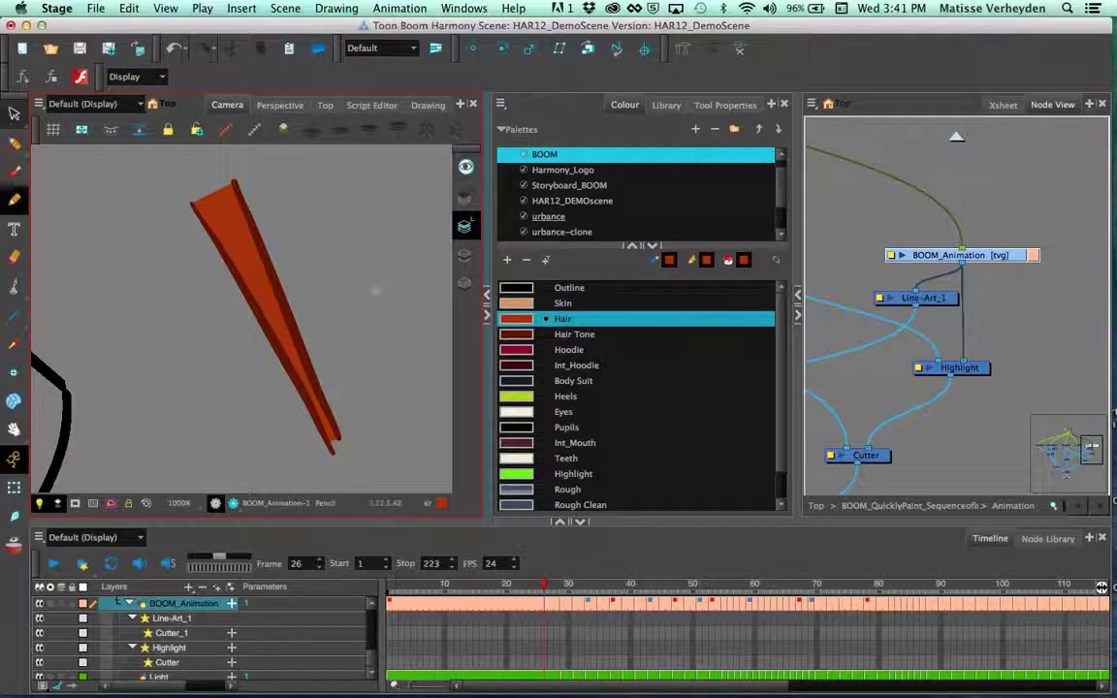
key(super+a)
key(Delete)
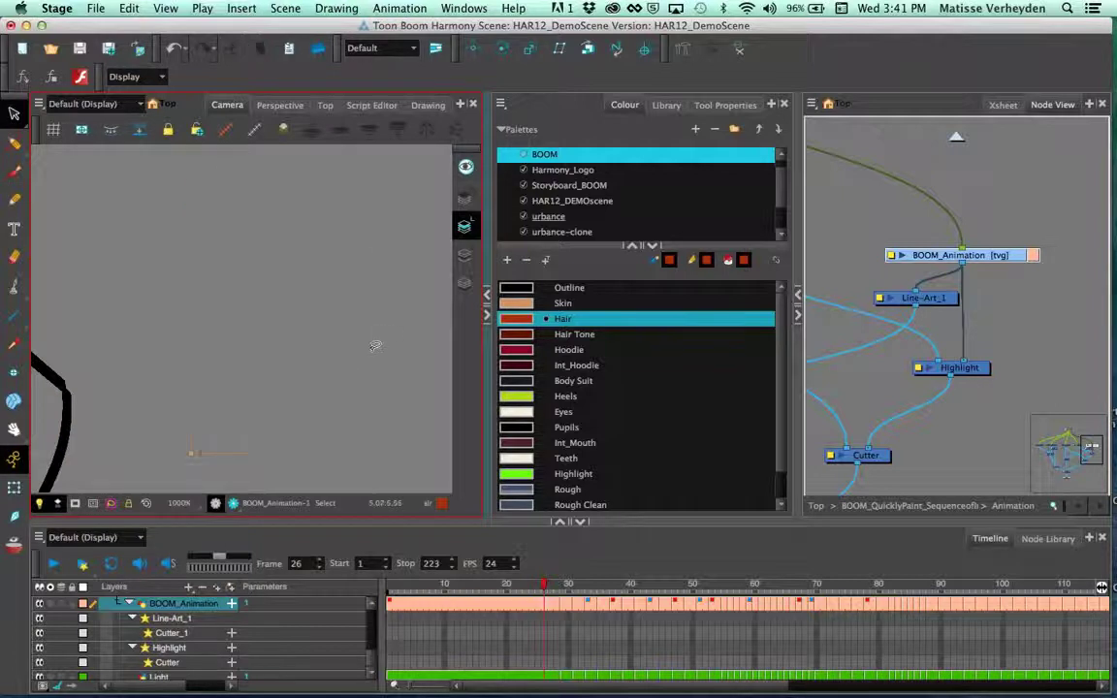
Step: Select the pencil lines of the hoodie's lower back edge and waist folds and give them the Charcoal texture
key(1)
key(1)
key(1)
scroll(378, 345, down, 3)
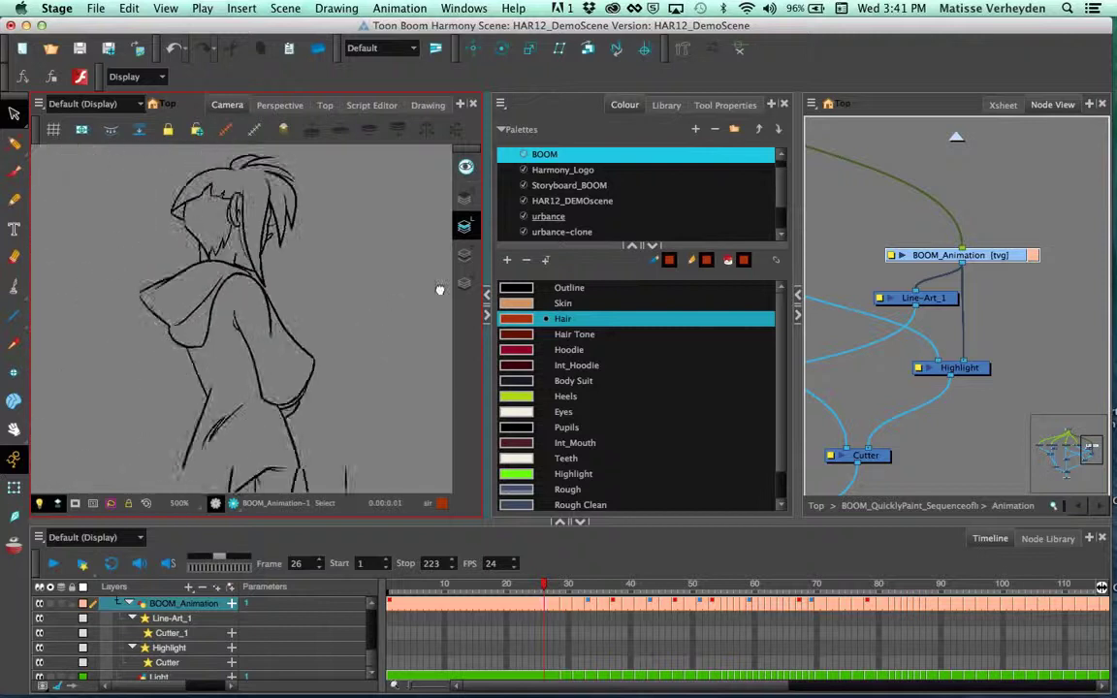
drag(323, 336, 324, 323)
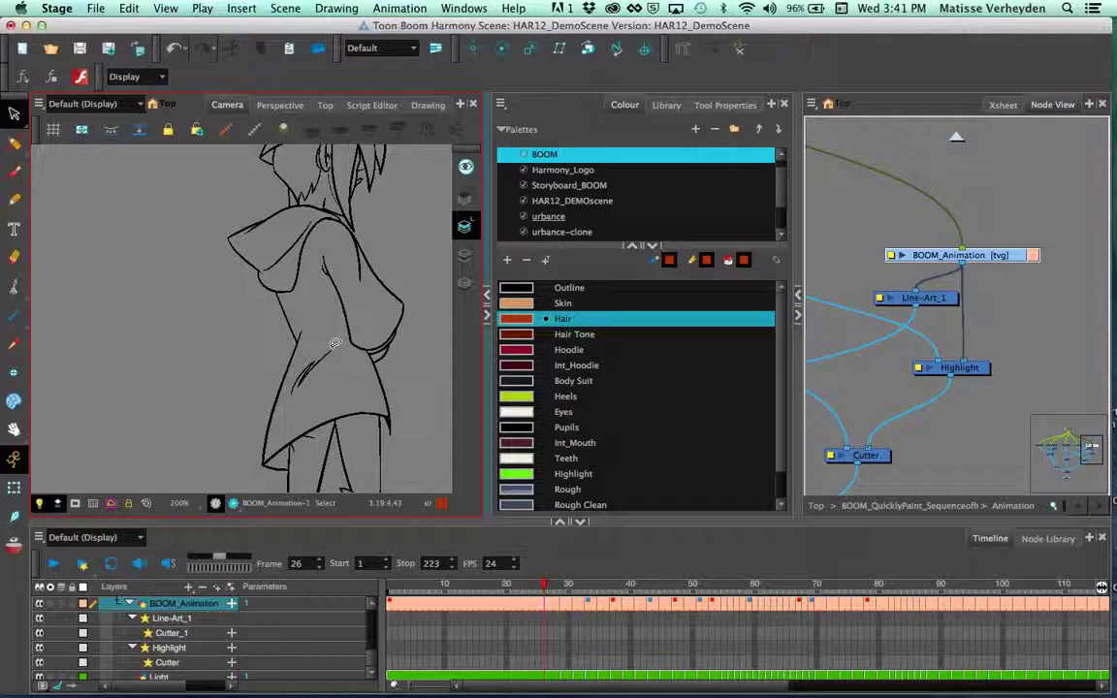
mouse_move(277, 328)
mouse_down()
mouse_move(257, 417)
mouse_move(284, 308)
mouse_up()
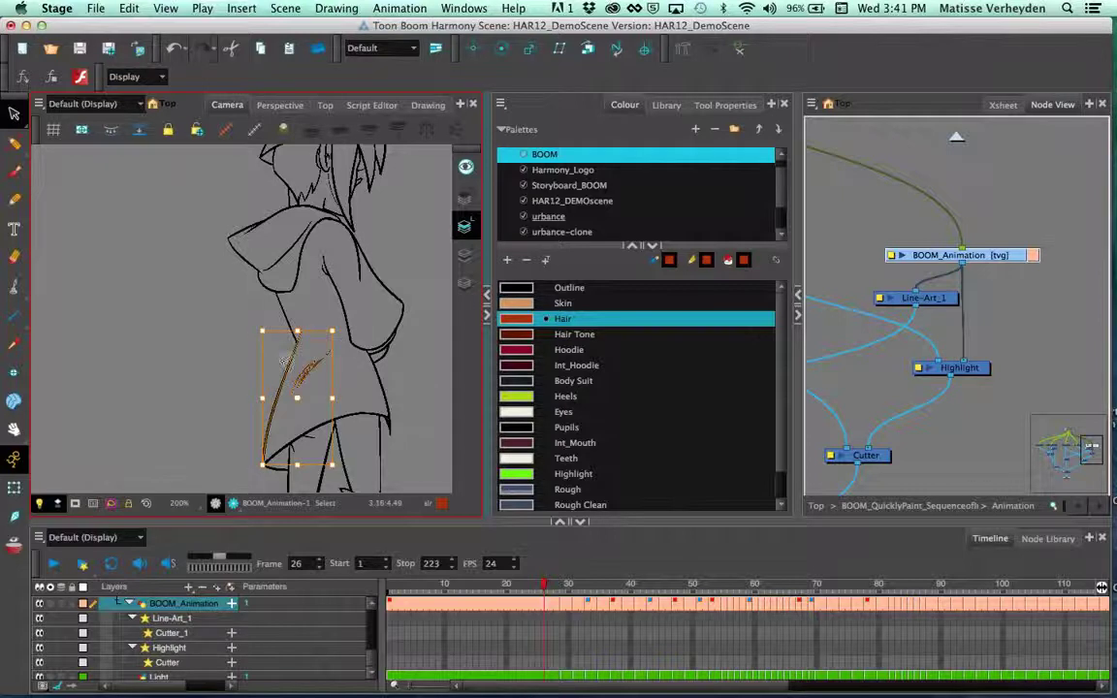
click(724, 105)
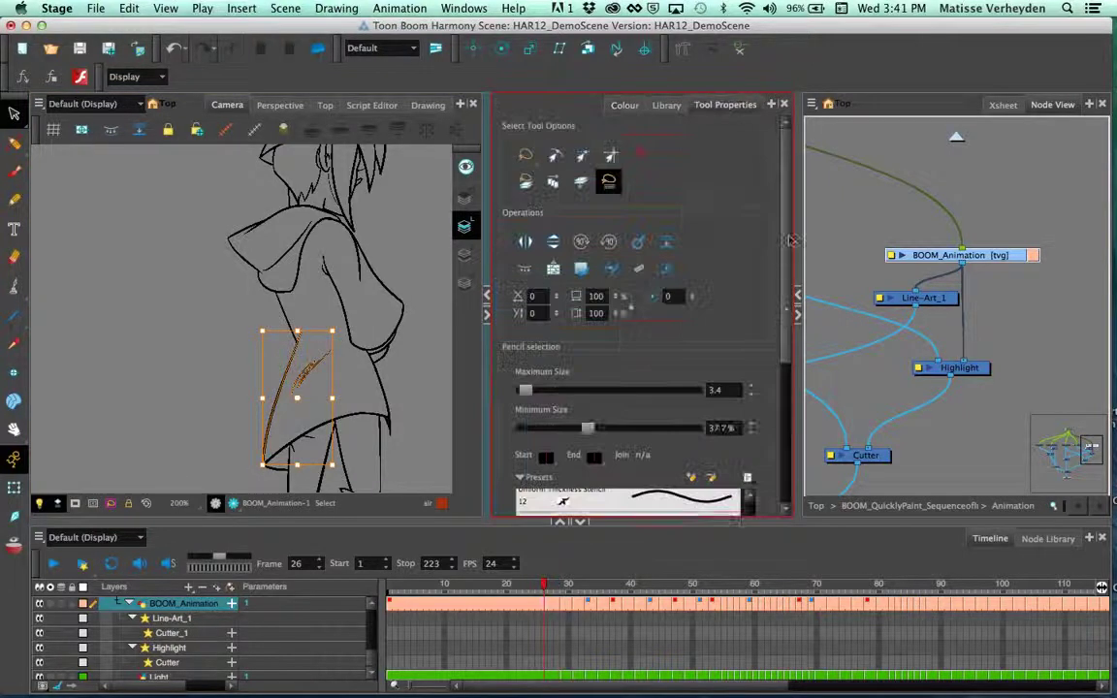
scroll(658, 334, down, 5)
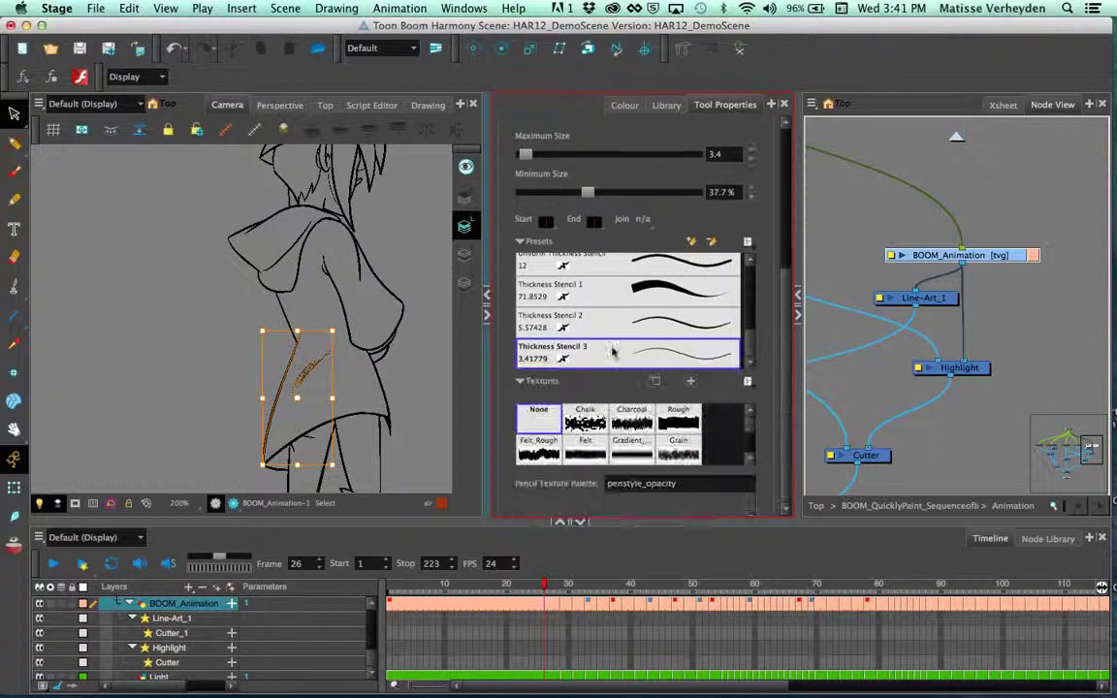
click(536, 413)
mouse_move(748, 434)
mouse_down()
mouse_move(750, 449)
mouse_move(752, 430)
mouse_up()
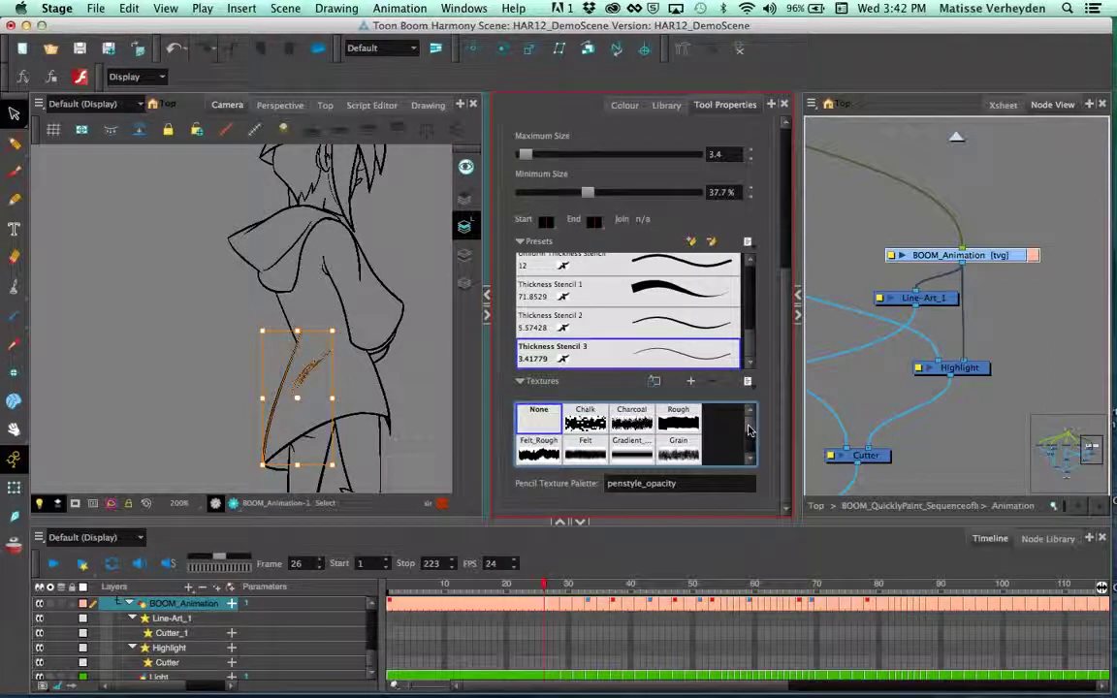
drag(293, 331, 237, 252)
scroll(264, 283, up, 5)
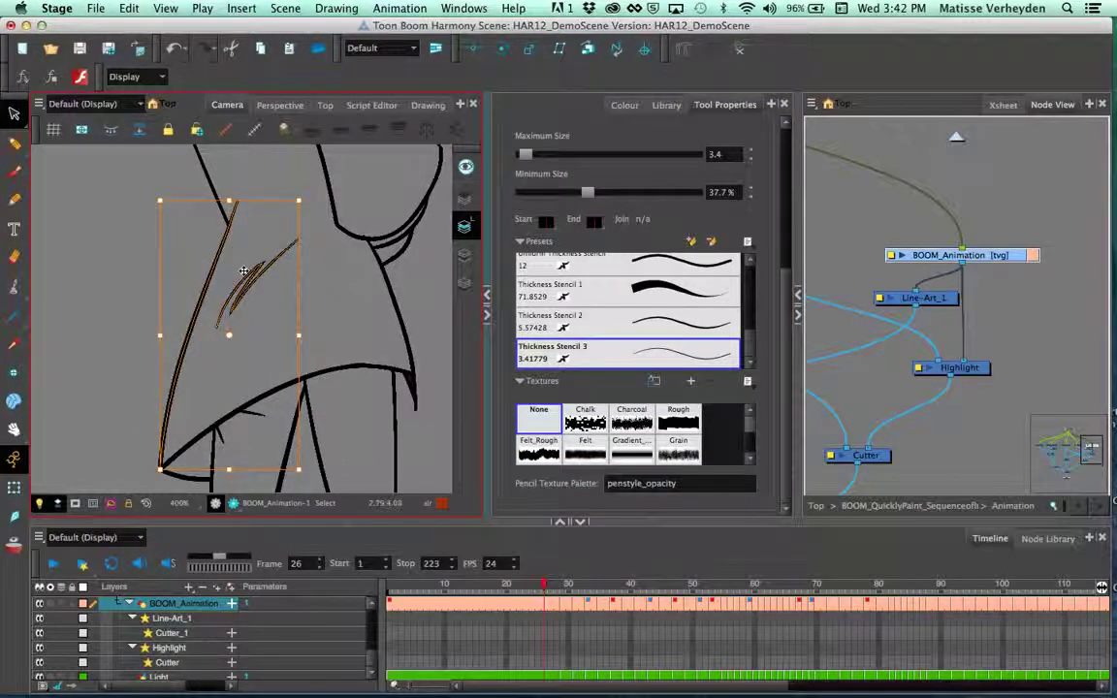
click(566, 359)
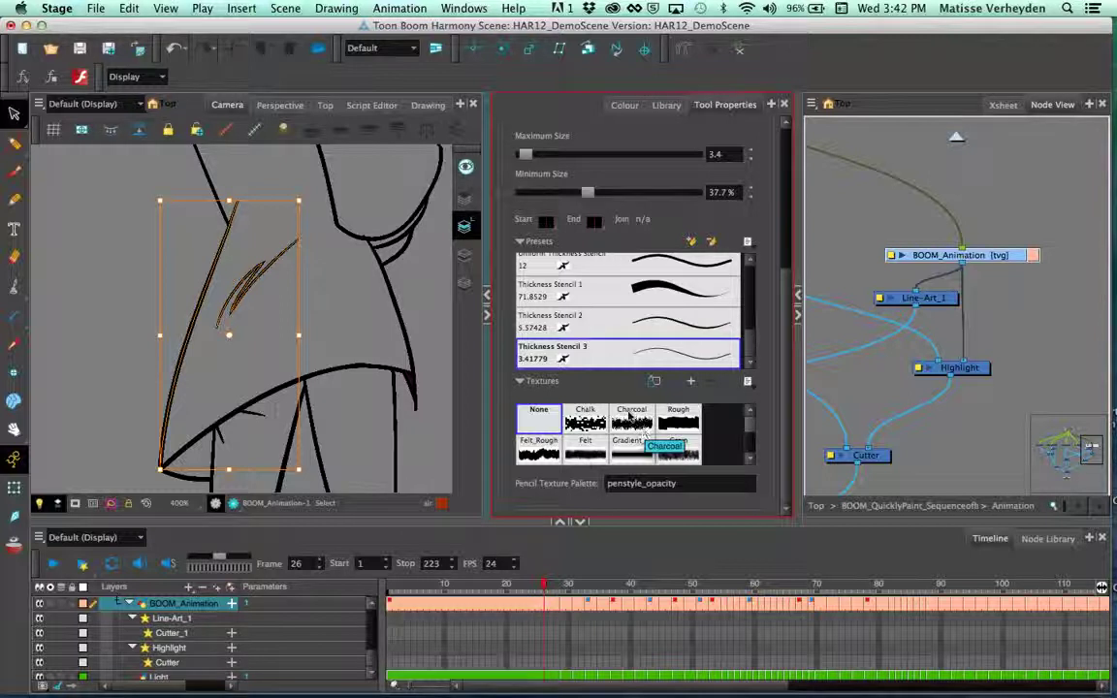
click(642, 432)
click(327, 300)
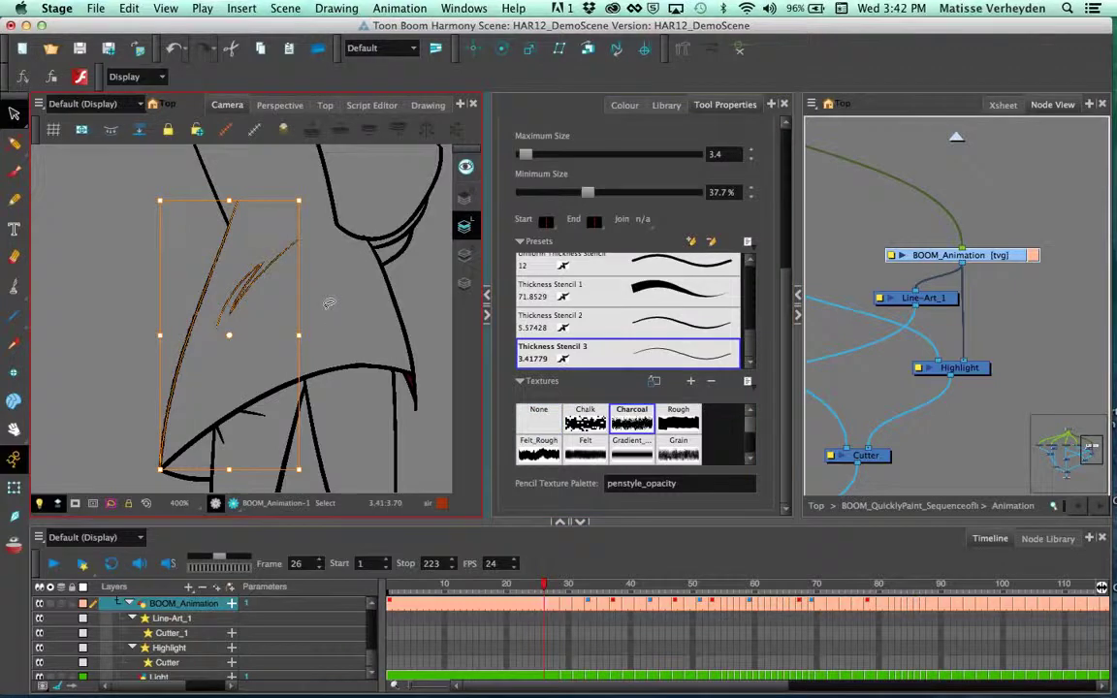
Step: Examine the charcoal lines up close and check the pencil properties of the hoodie's back edge
key(2)
drag(284, 244, 334, 268)
scroll(284, 244, up, 3)
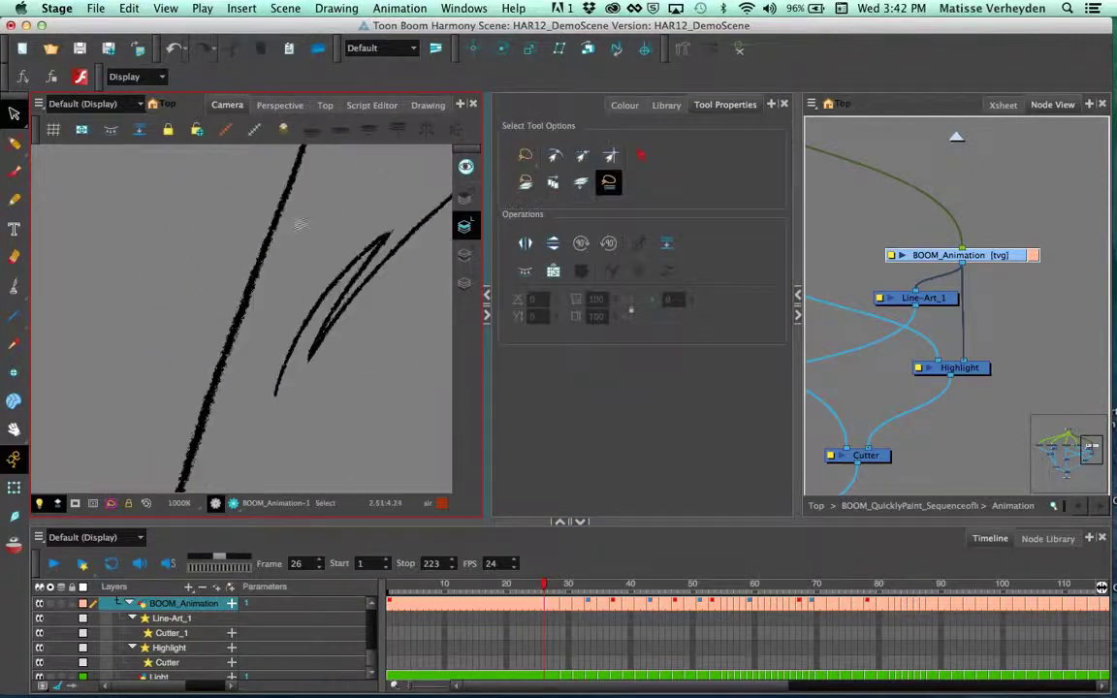
click(290, 252)
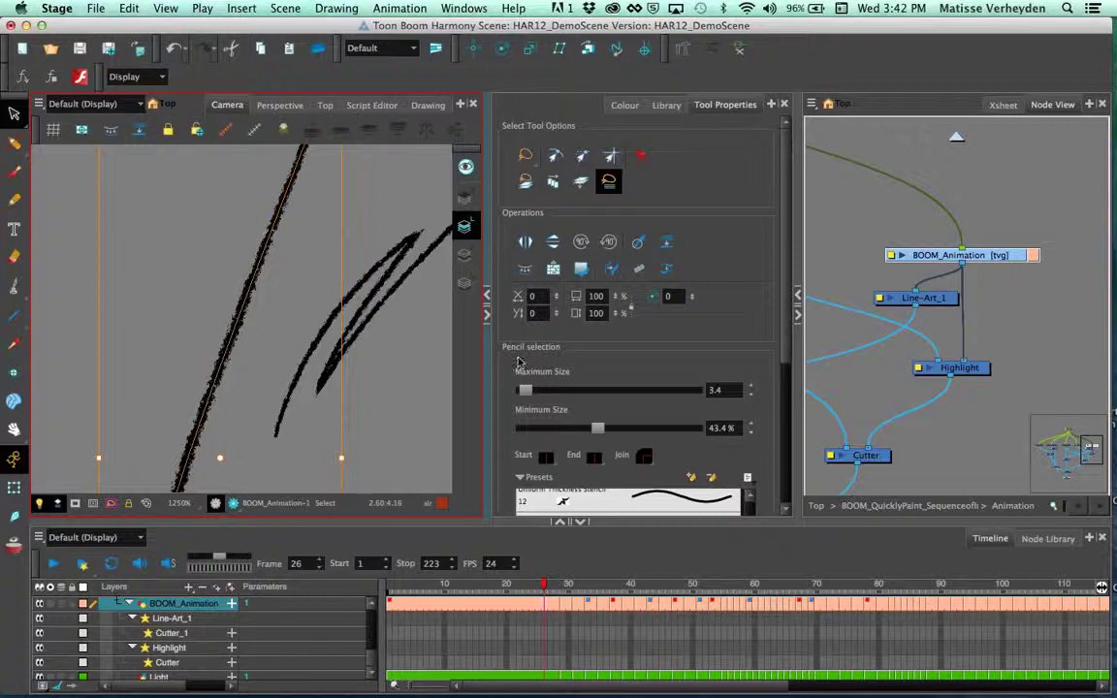
scroll(548, 344, down, 5)
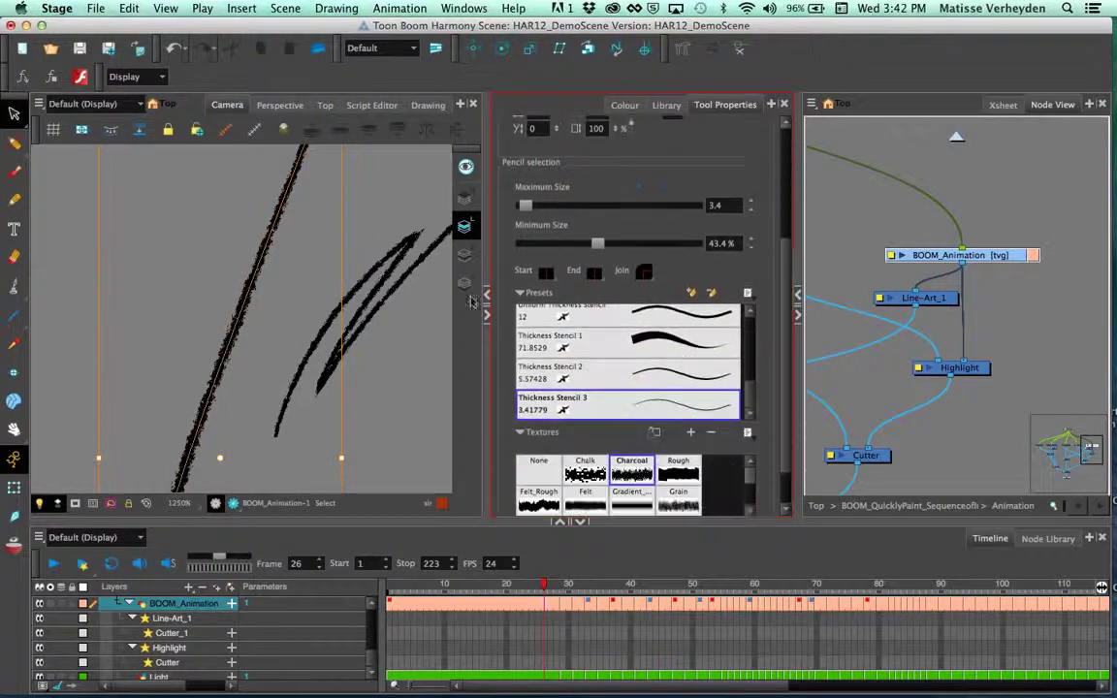
Step: Try to bend the hoodie's textured back edge outward by moving a point and its curve handle with the Contour Editor
key(alt+q)
click(272, 254)
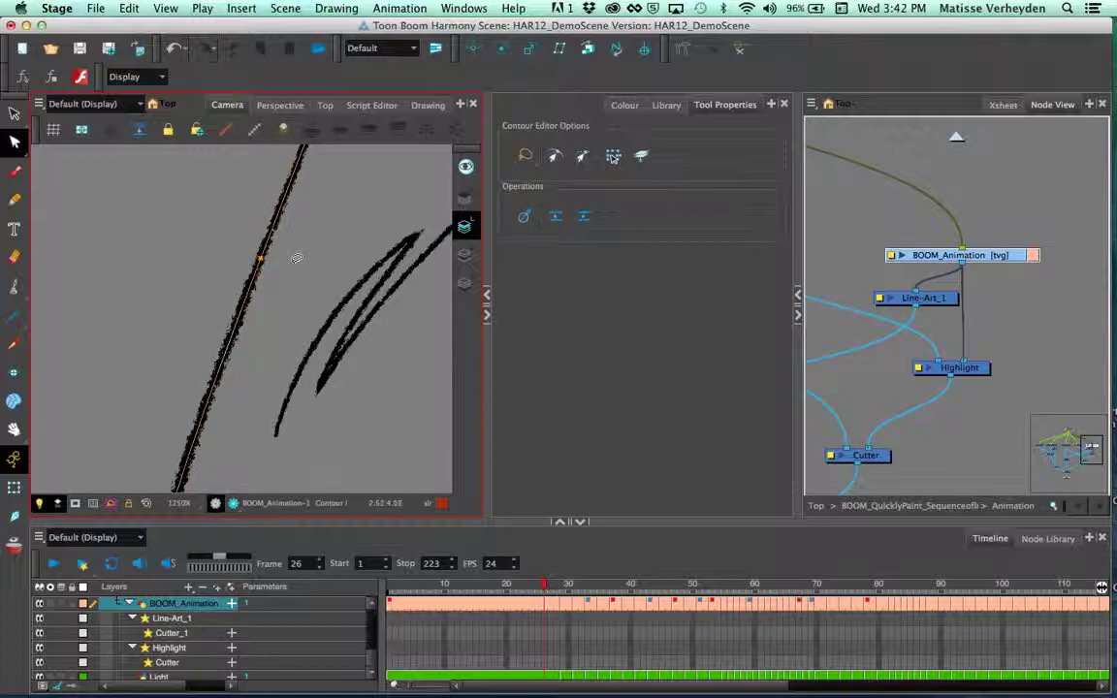
click(262, 259)
drag(259, 257, 158, 239)
drag(171, 197, 255, 225)
click(322, 196)
scroll(351, 220, down, 3)
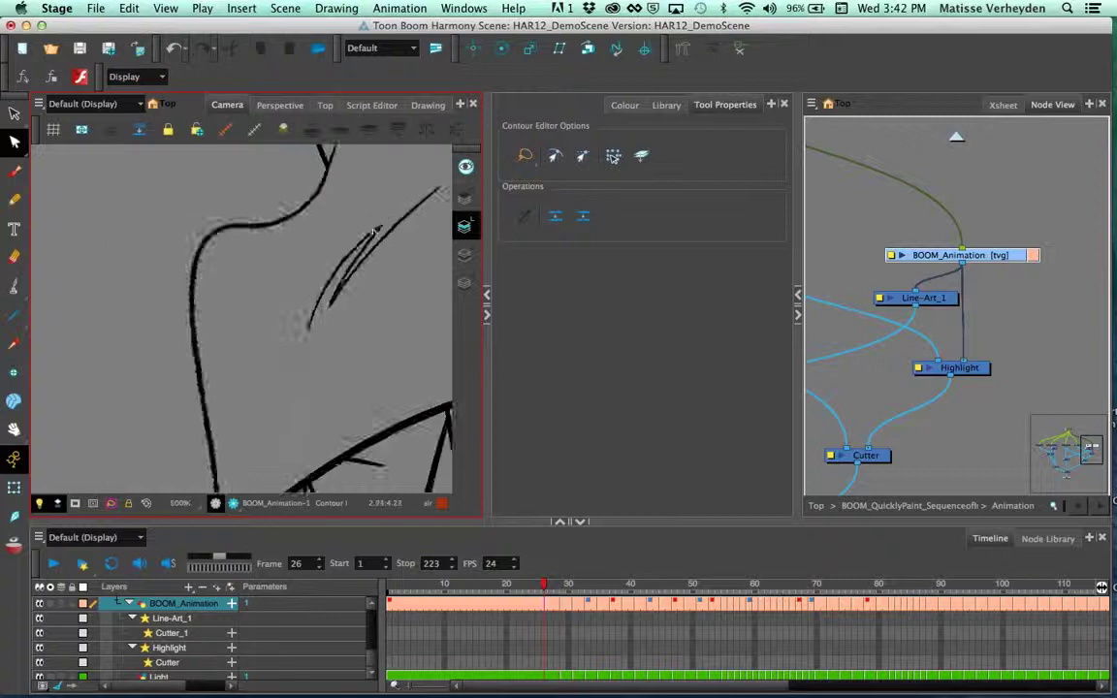
scroll(374, 230, down, 4)
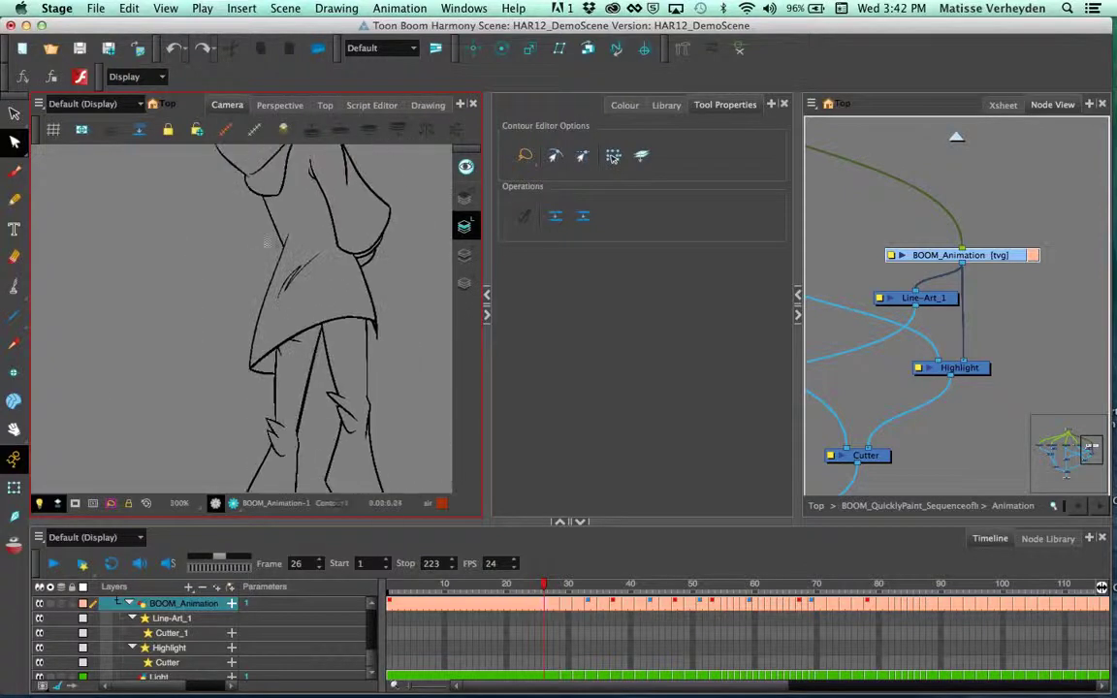
Step: Switch to the Transform tool and clear the selection of the character drawing
click(15, 113)
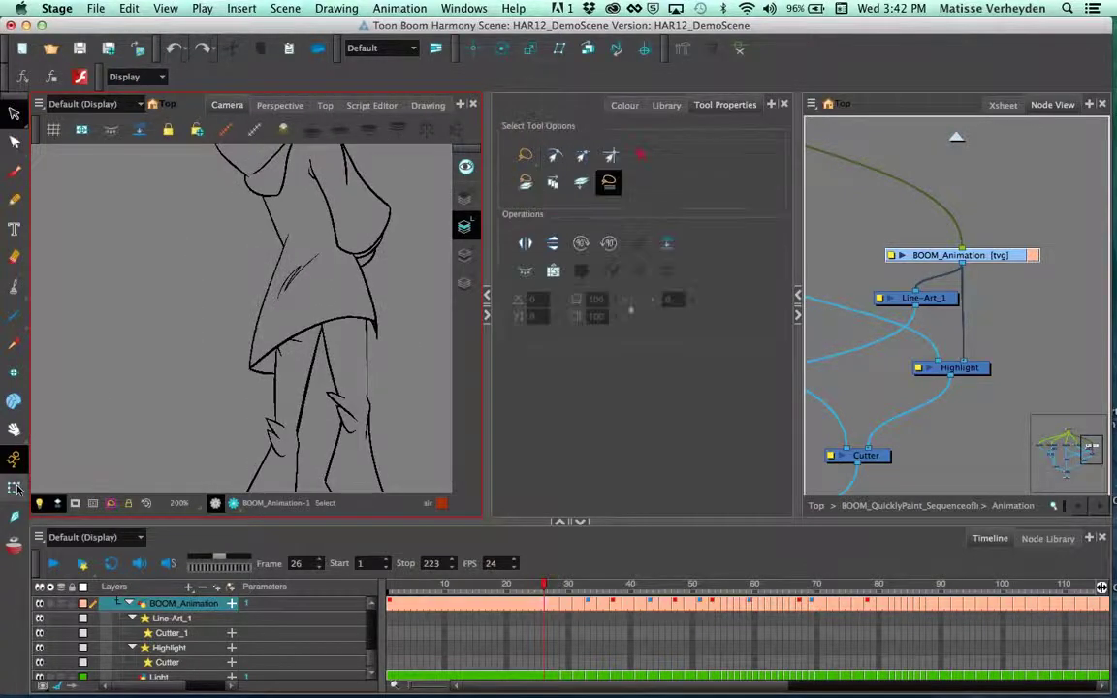
click(15, 487)
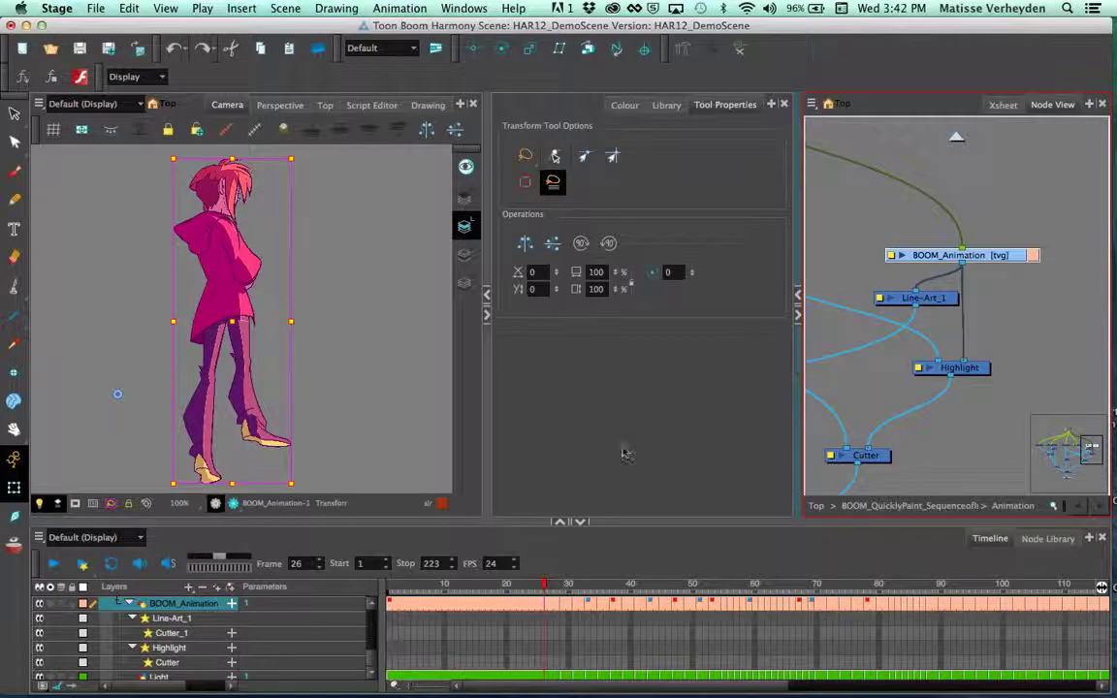
click(422, 426)
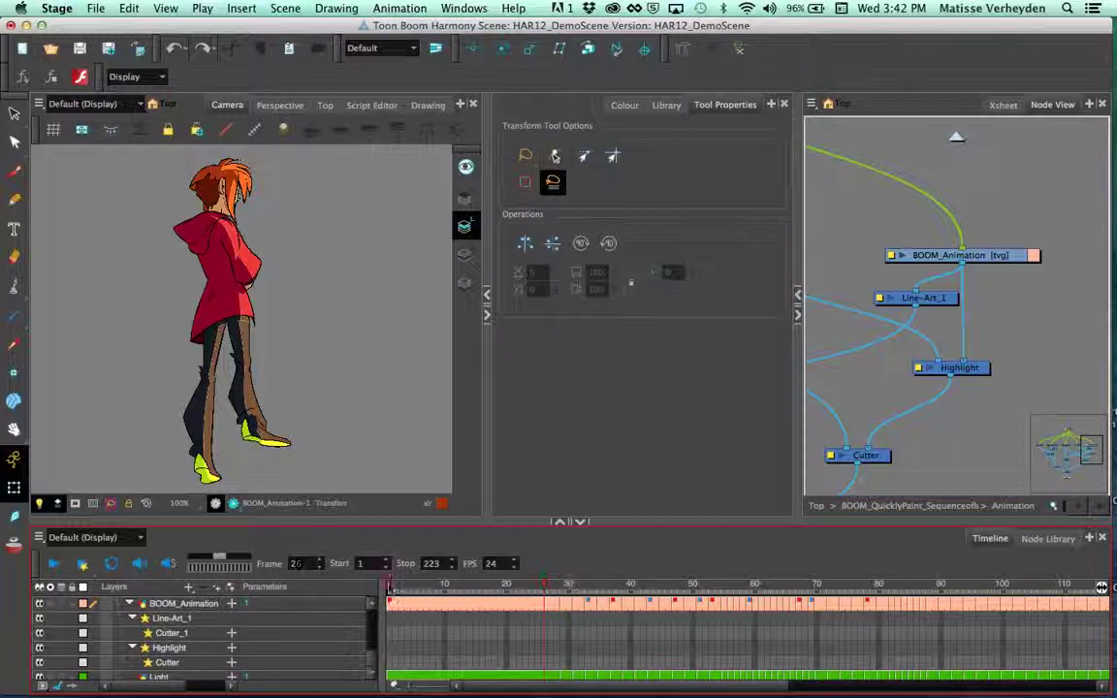
Step: Go to frame 1 of the BOOM_Animation layer and enlarge the timeline's frames
click(391, 605)
key(2)
key(2)
key(2)
key(2)
key(2)
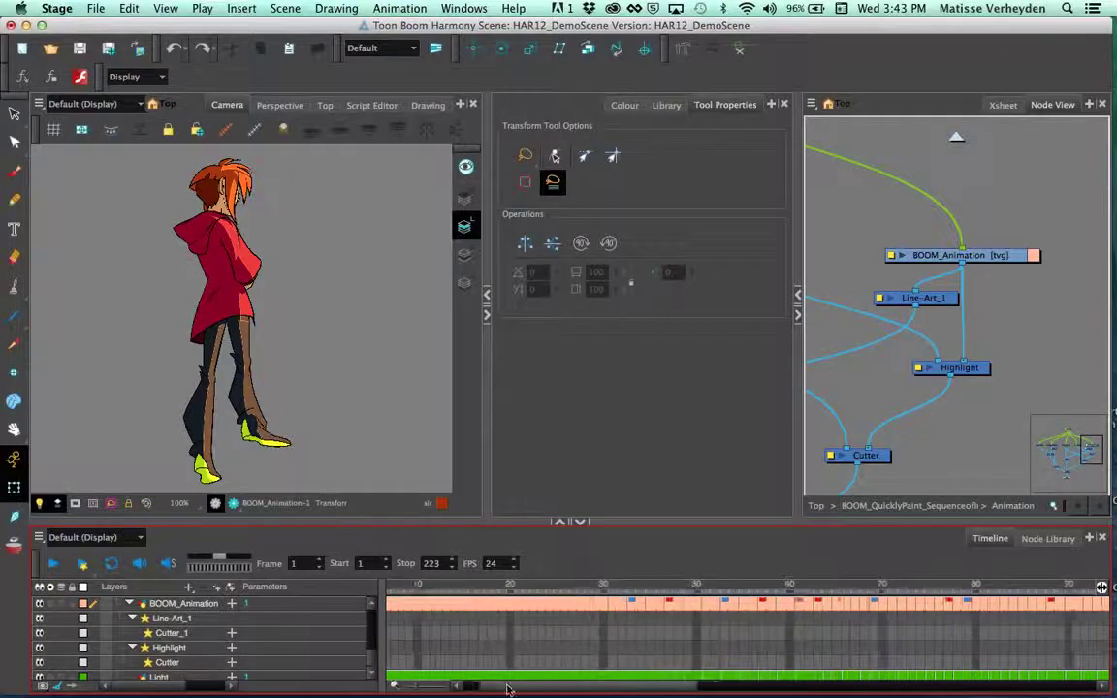
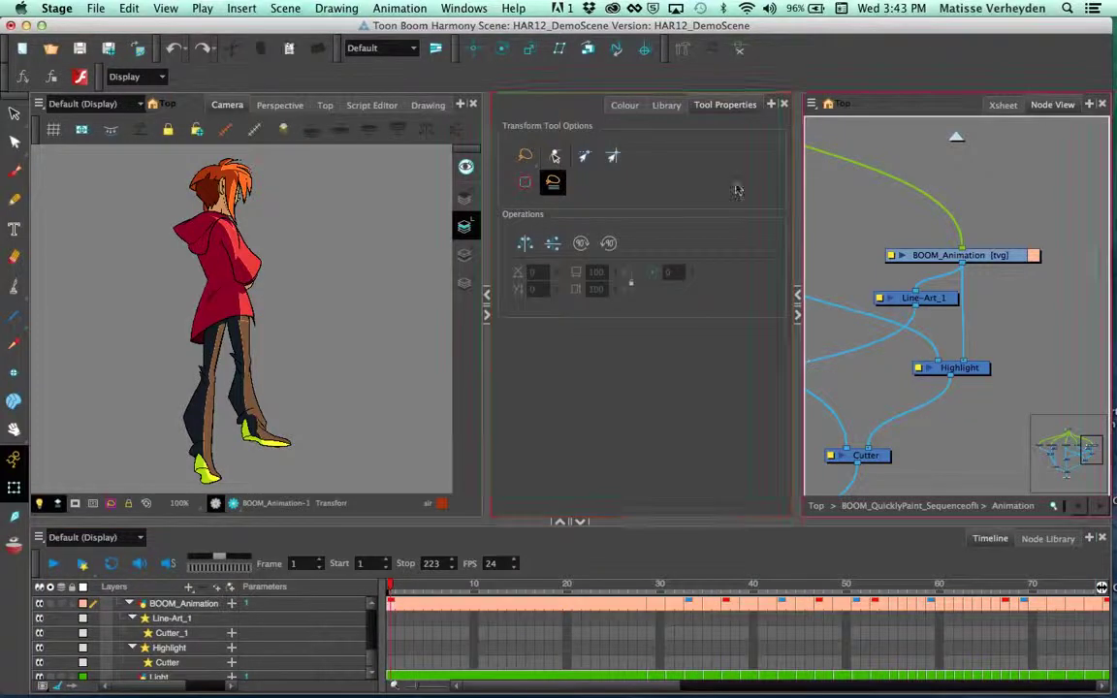
Step: Show the Mark Drawing toolbar and bring up the Xsheet
right_click(467, 77)
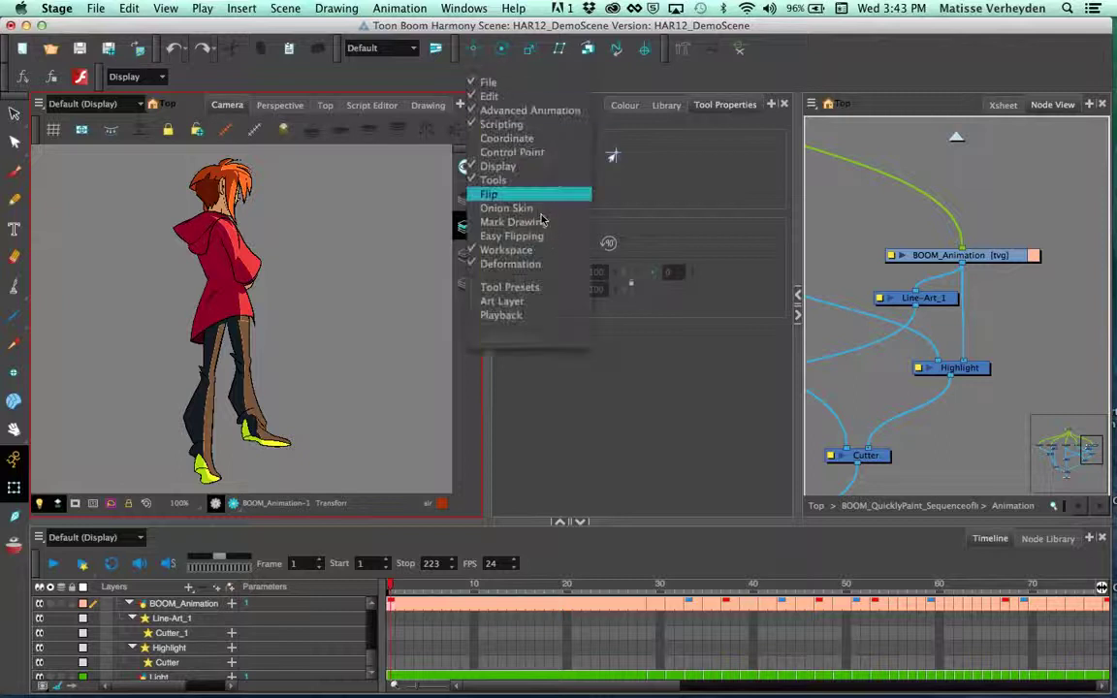
click(543, 223)
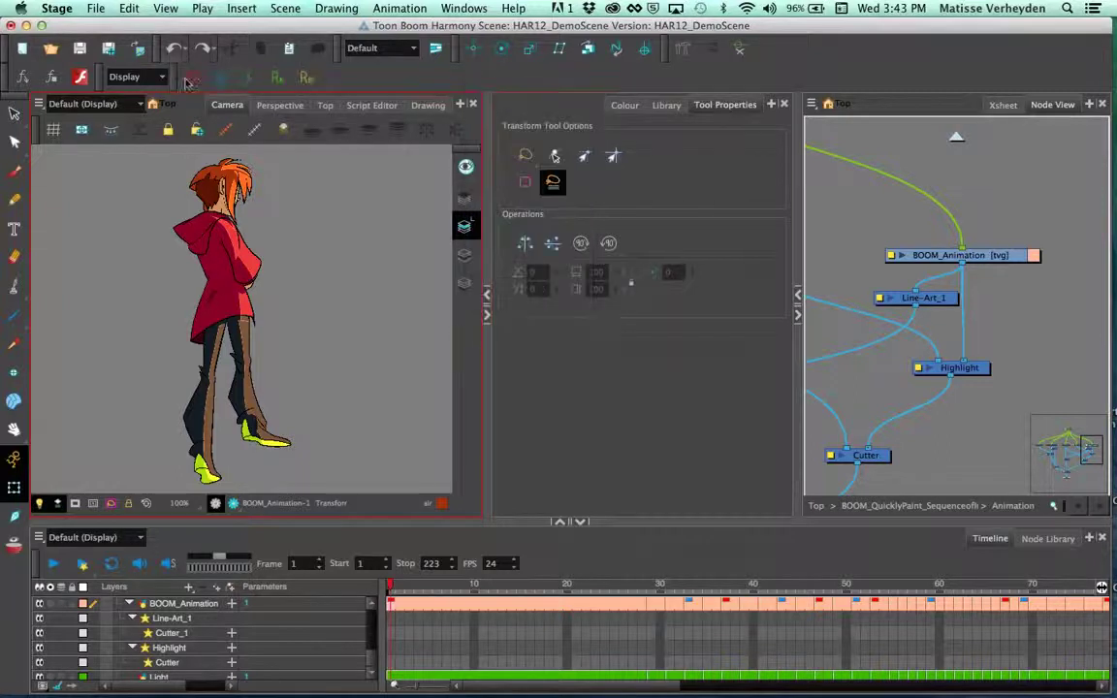
click(1004, 104)
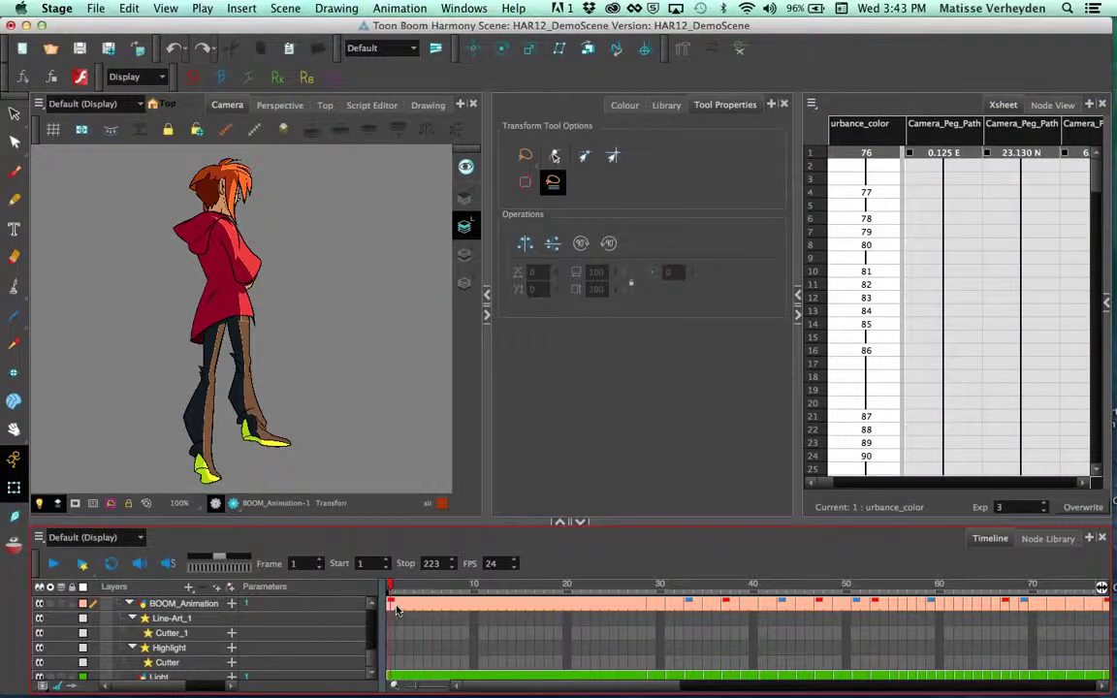
Step: Examine how the first drawing of BOOM_Animation is marked in the Xsheet and the timeline
click(405, 606)
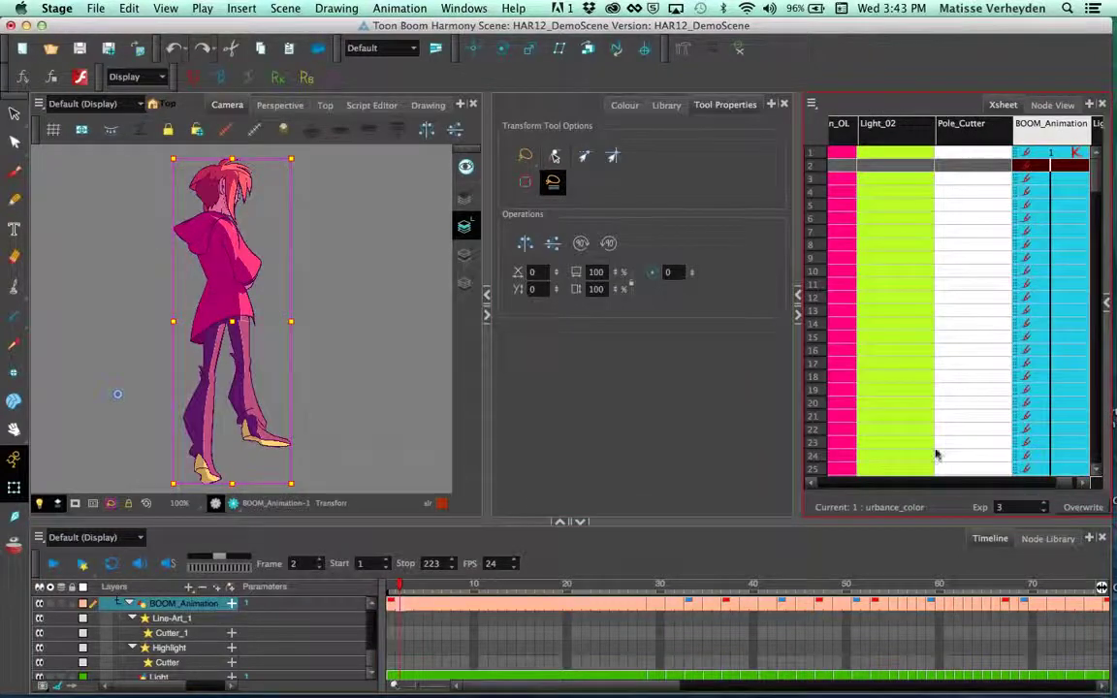
click(1083, 482)
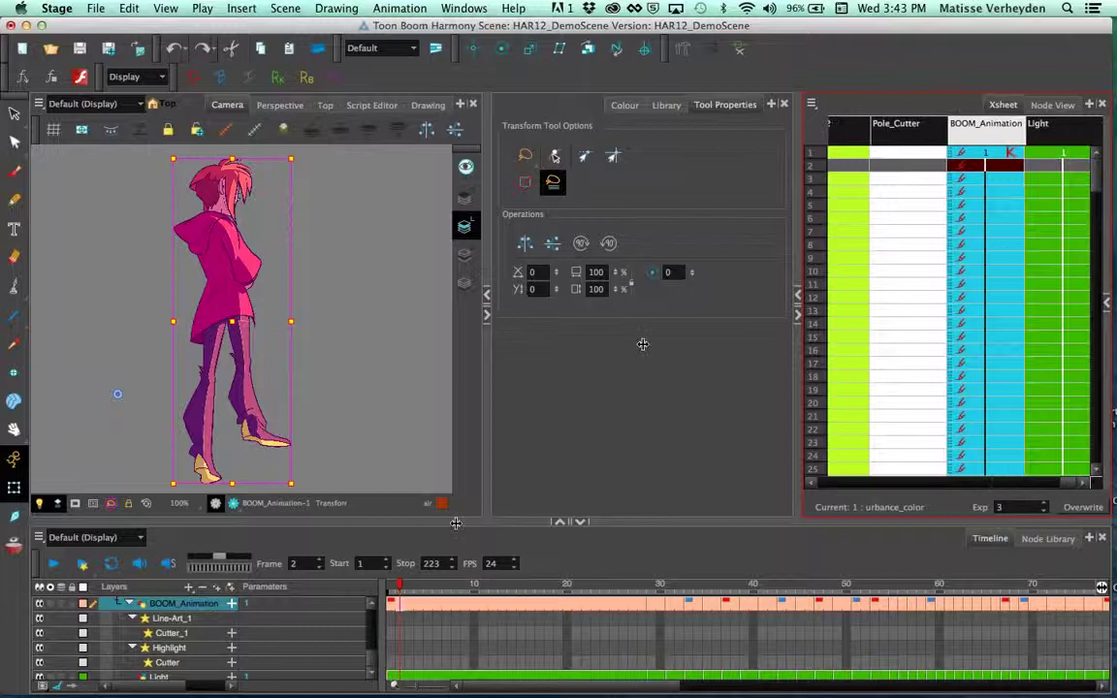
click(392, 604)
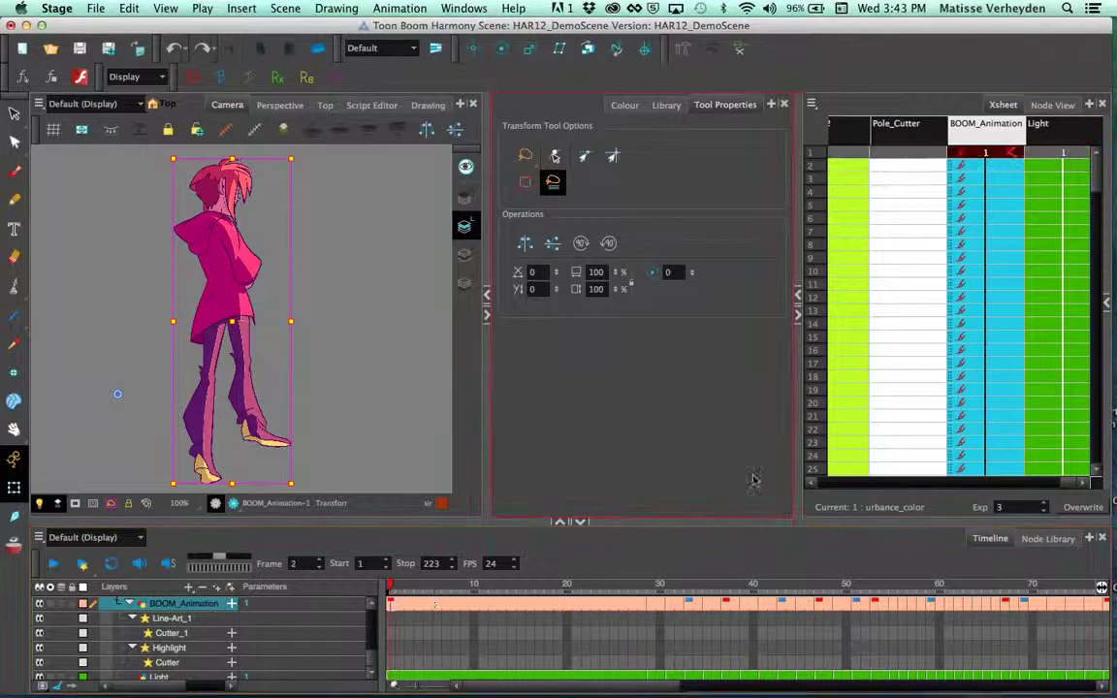
click(390, 604)
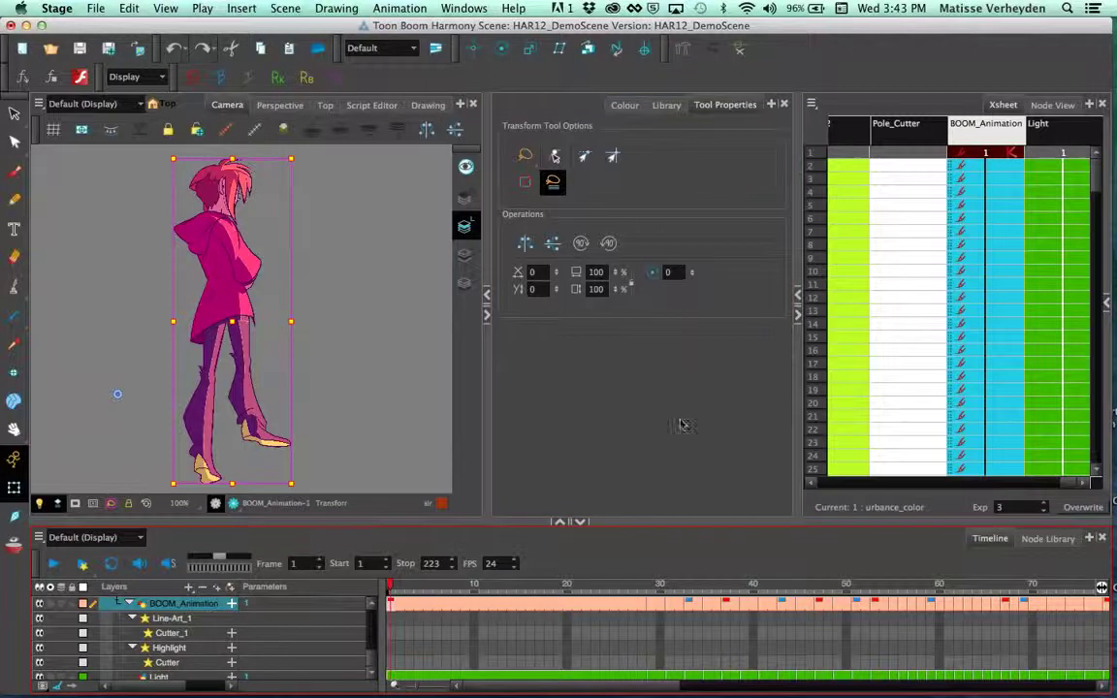
click(1012, 167)
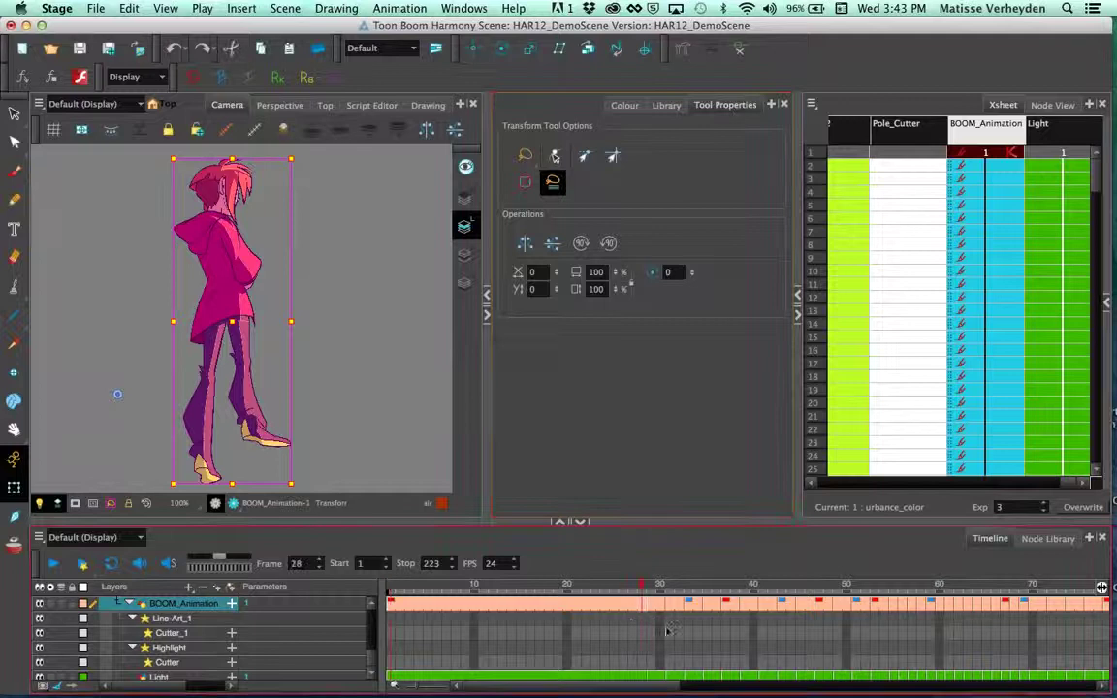
Step: Mark the BOOM_Animation drawing at frame 29 as a key drawing and take the mark off again
click(652, 608)
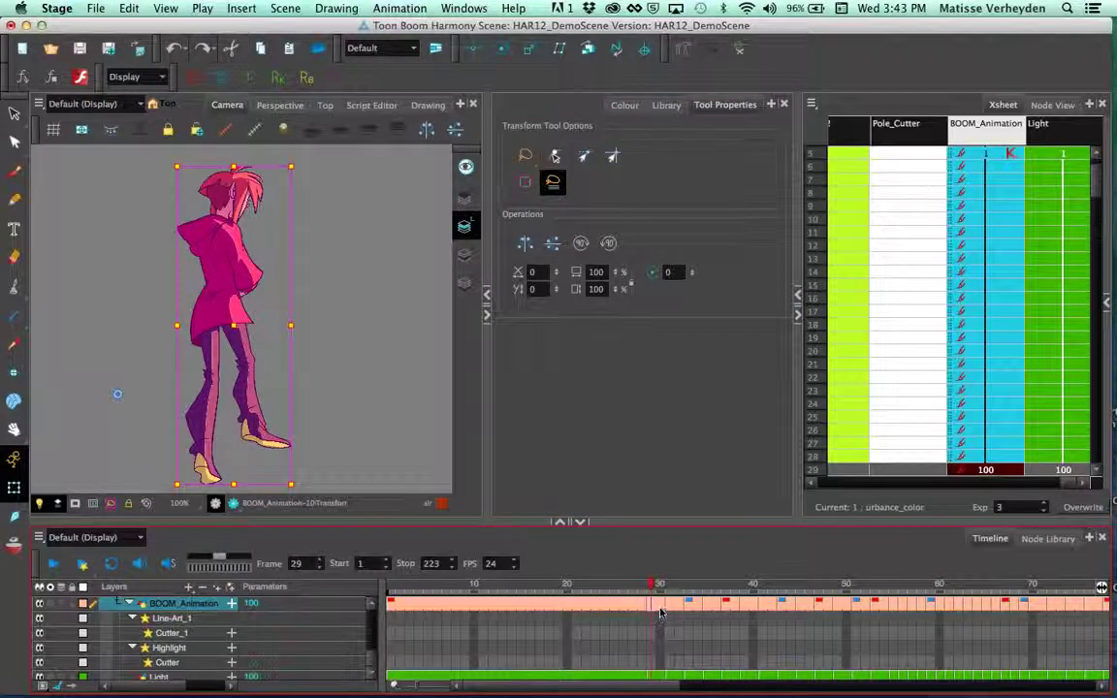
click(193, 78)
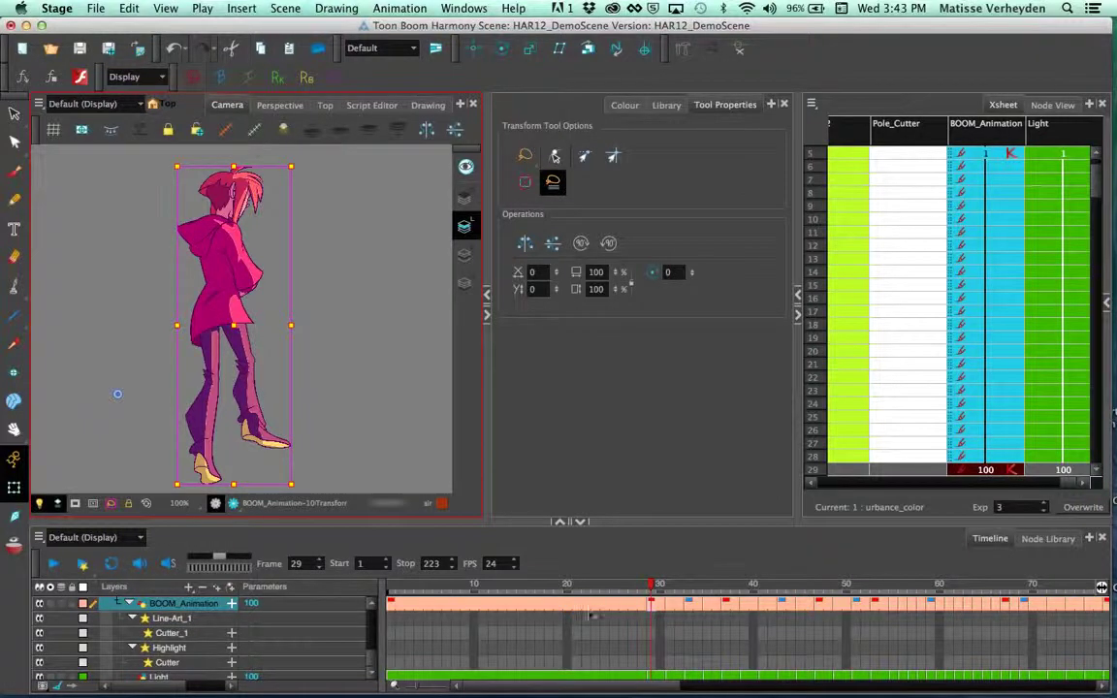
click(656, 612)
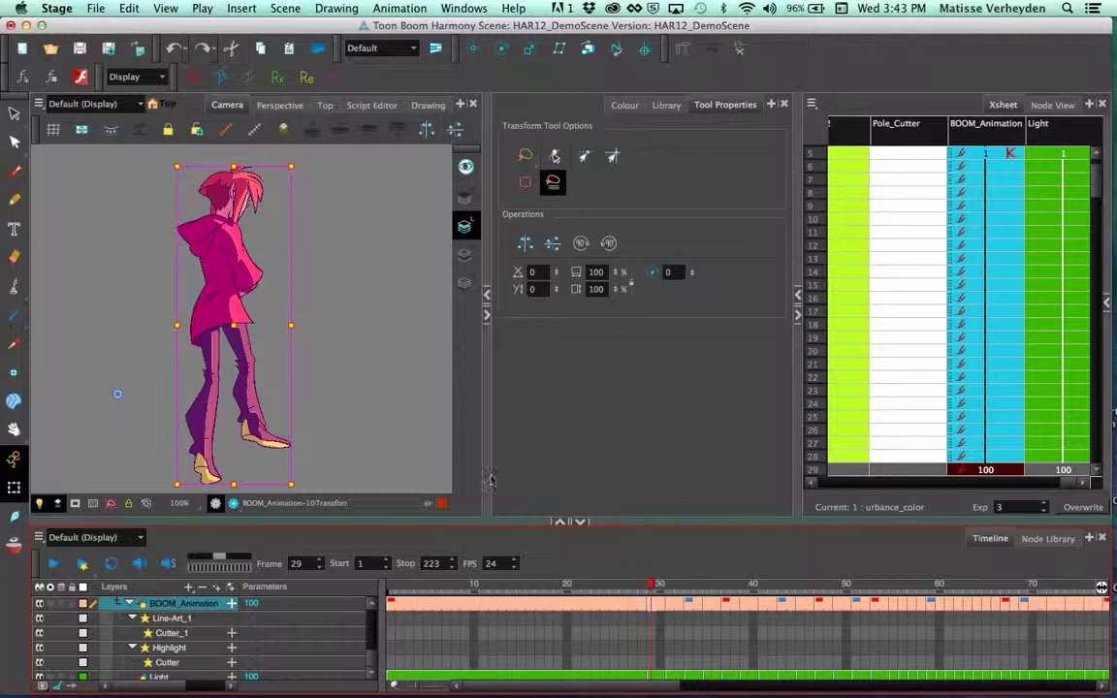
Step: Undo the last change and examine the key and breakdown marks along the BOOM_Animation track in the timeline
key(super+z)
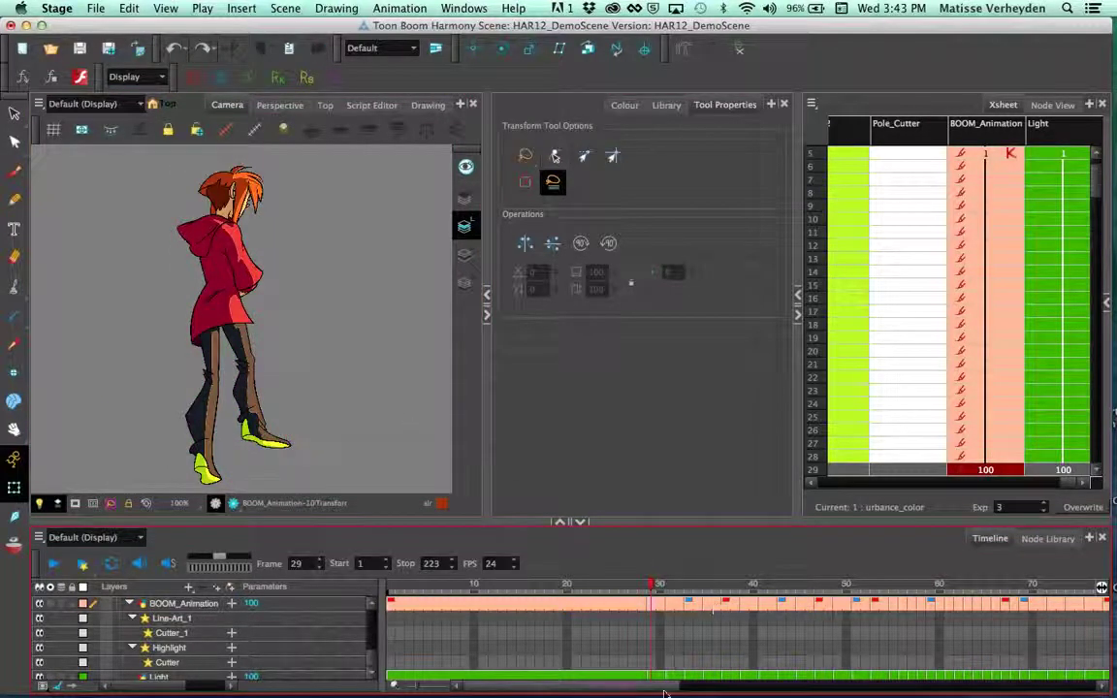
scroll(611, 621, right, 5)
scroll(705, 622, right, 1)
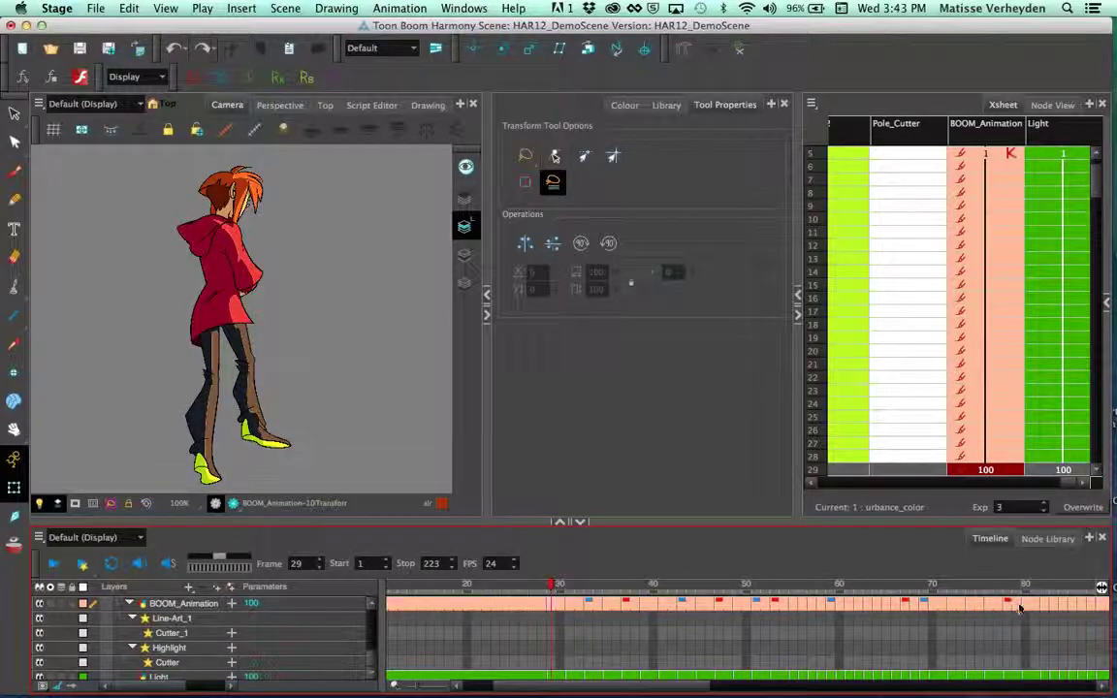
scroll(549, 684, left, 5)
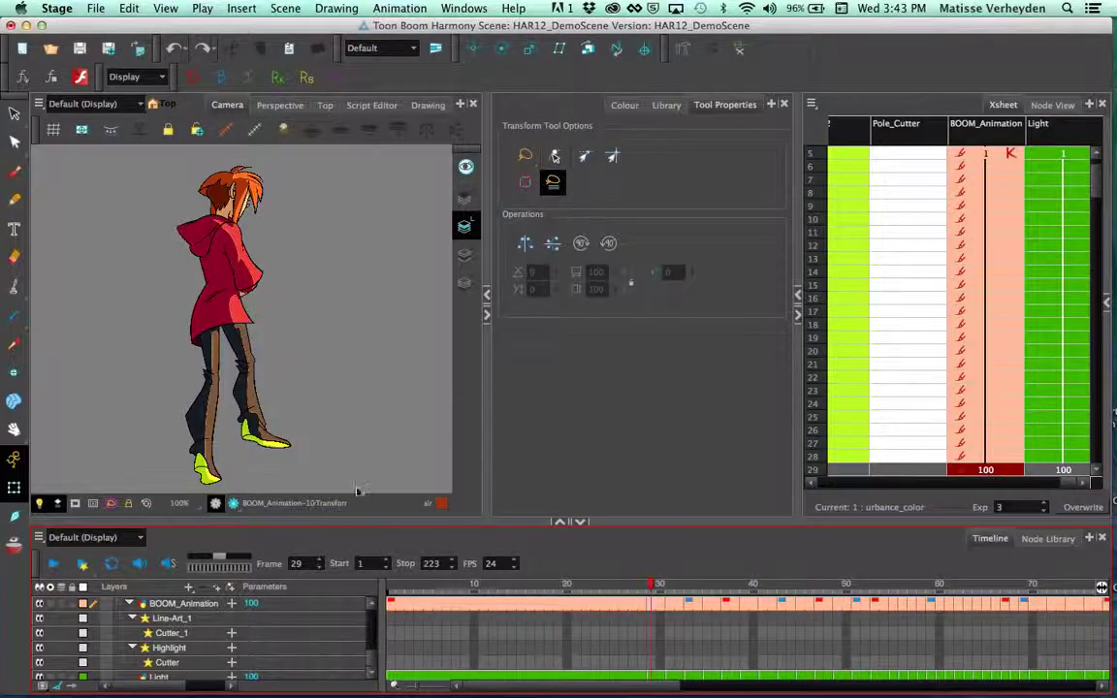
Step: Add the Flip toolbar to the workspace
click(320, 427)
scroll(328, 397, down, 3)
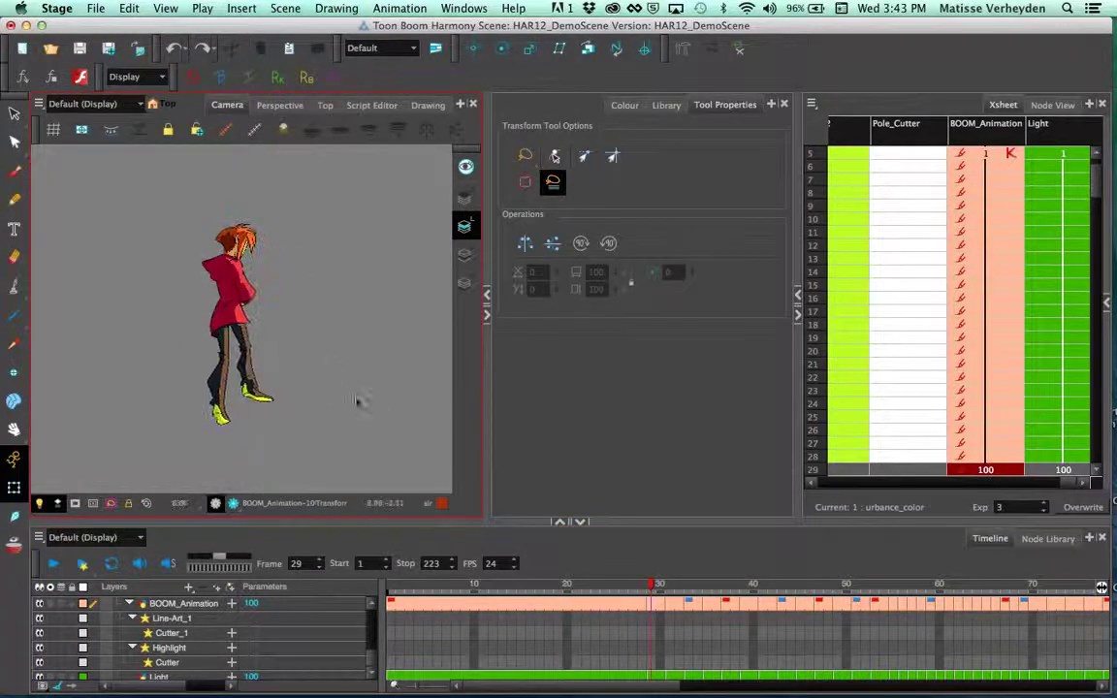
click(390, 606)
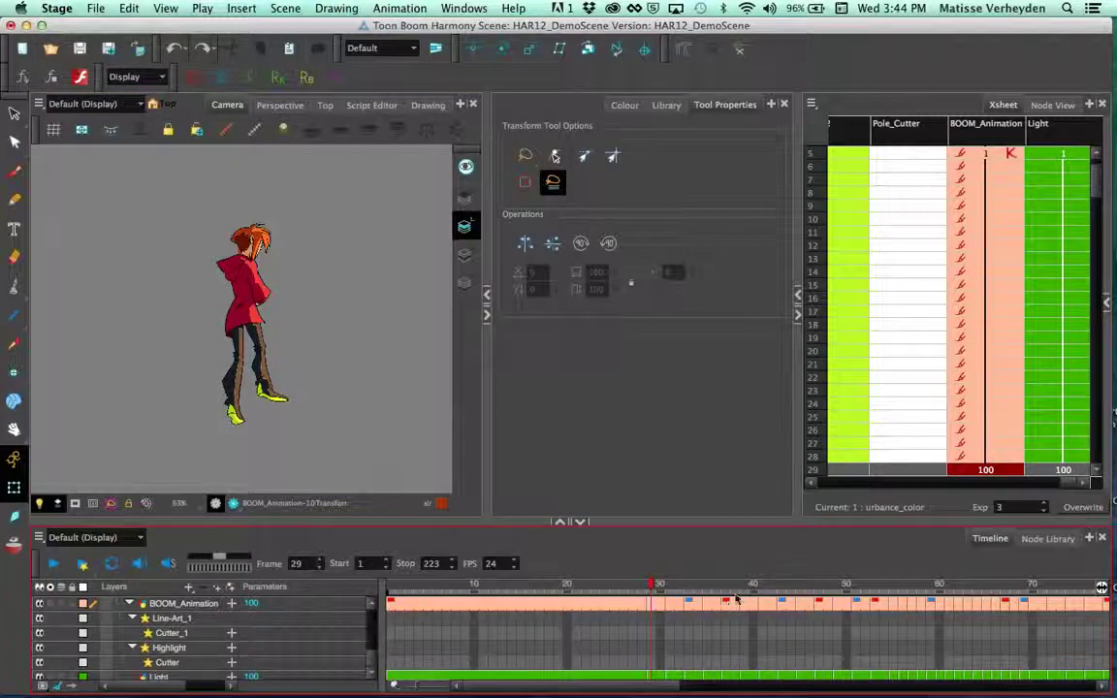
click(465, 244)
right_click(384, 81)
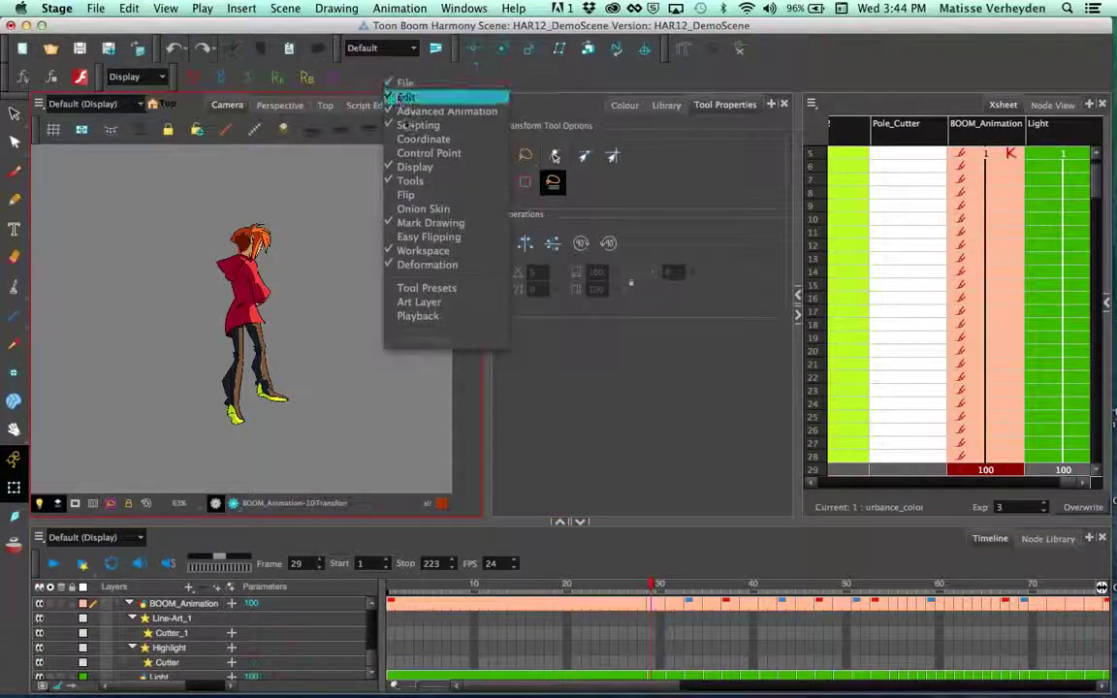
click(407, 195)
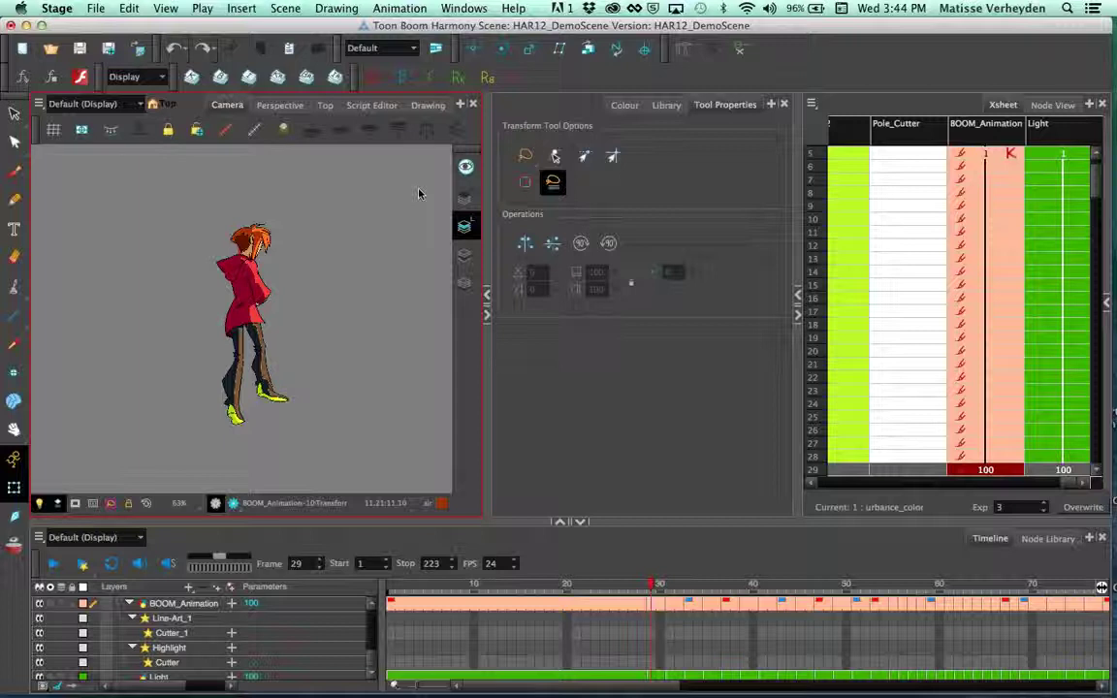
Step: Restrict flipping to key drawings and flip through the BOOM_Animation keys starting from frame 1
click(191, 77)
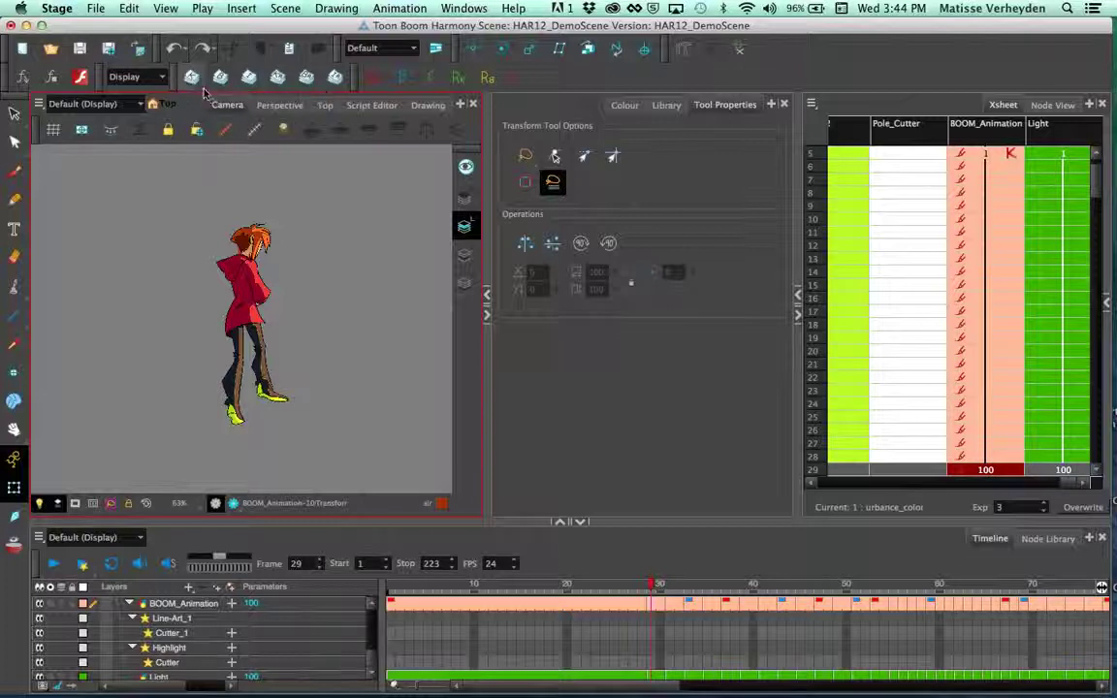
click(391, 603)
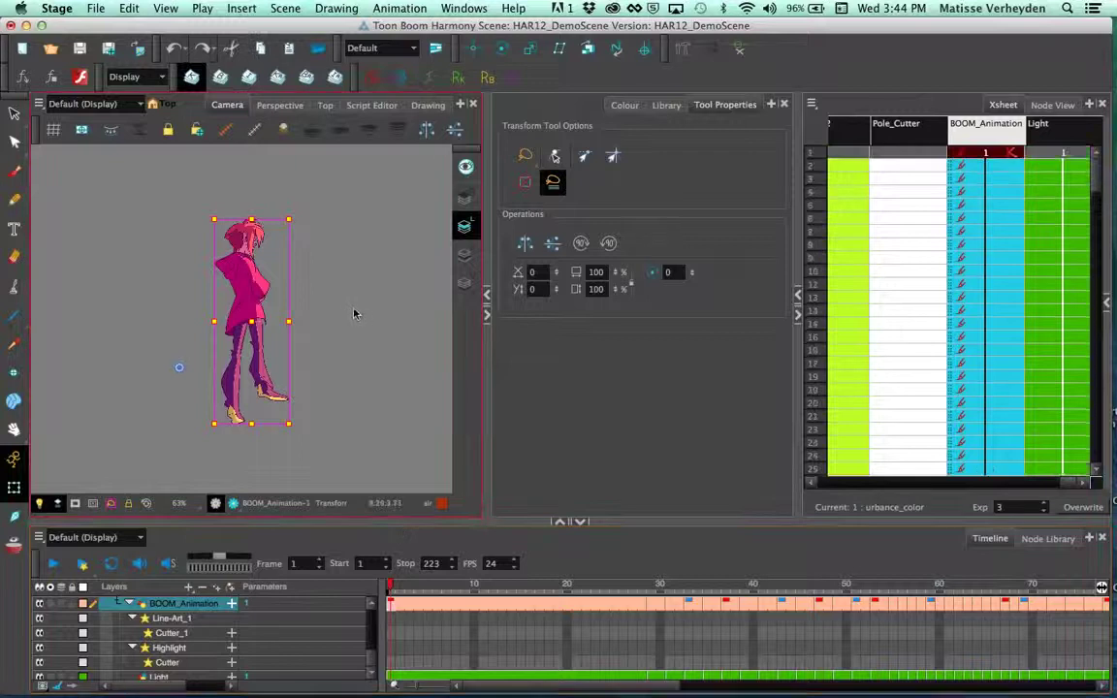
key(Return)
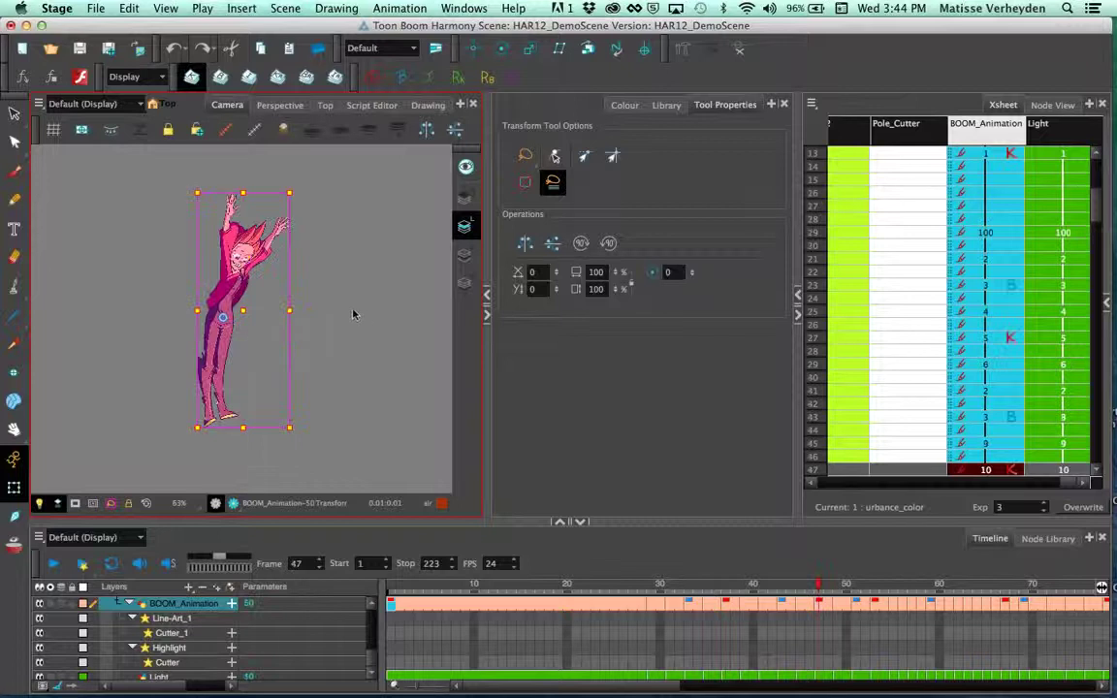
click(819, 606)
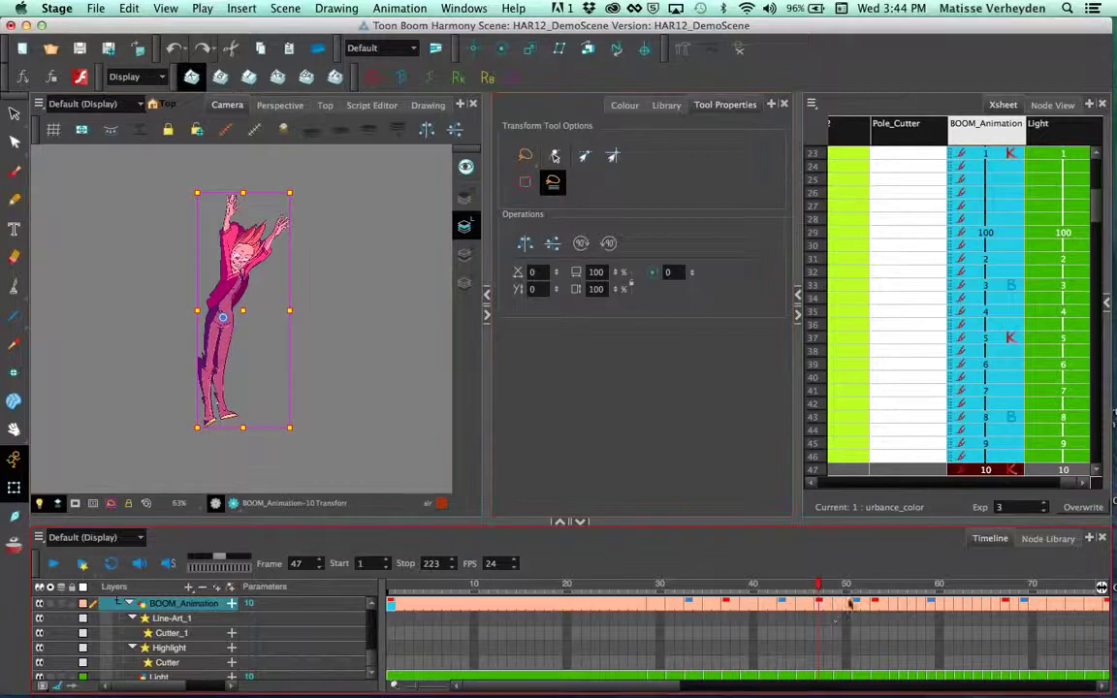
click(876, 606)
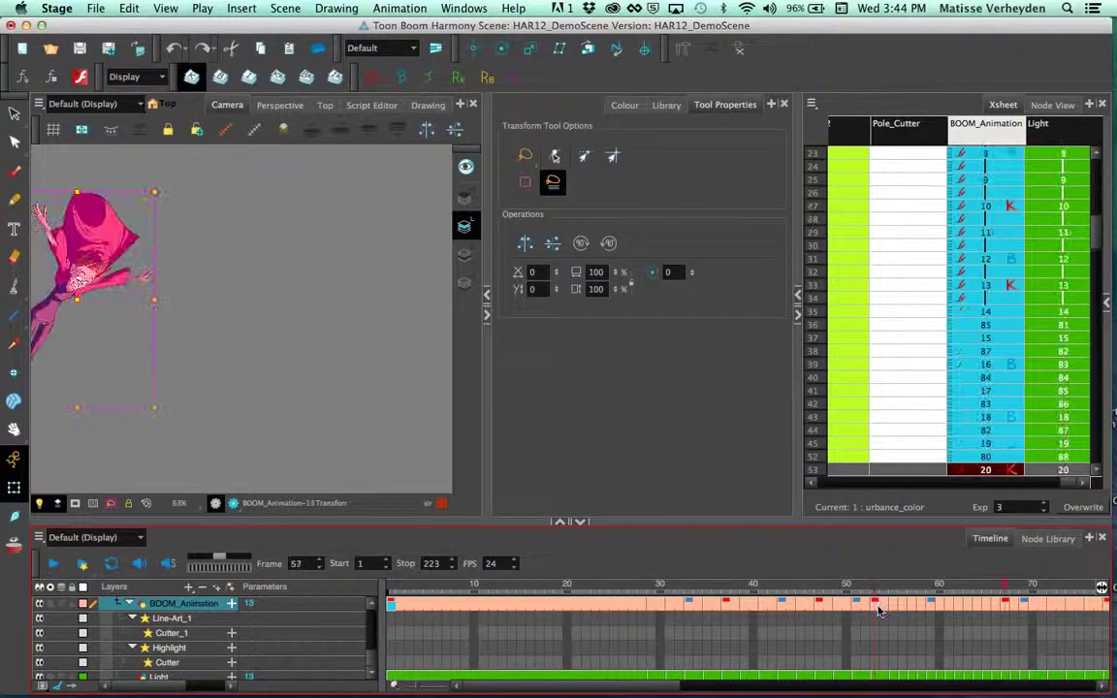
key(semicolon)
key(semicolon)
key(semicolon)
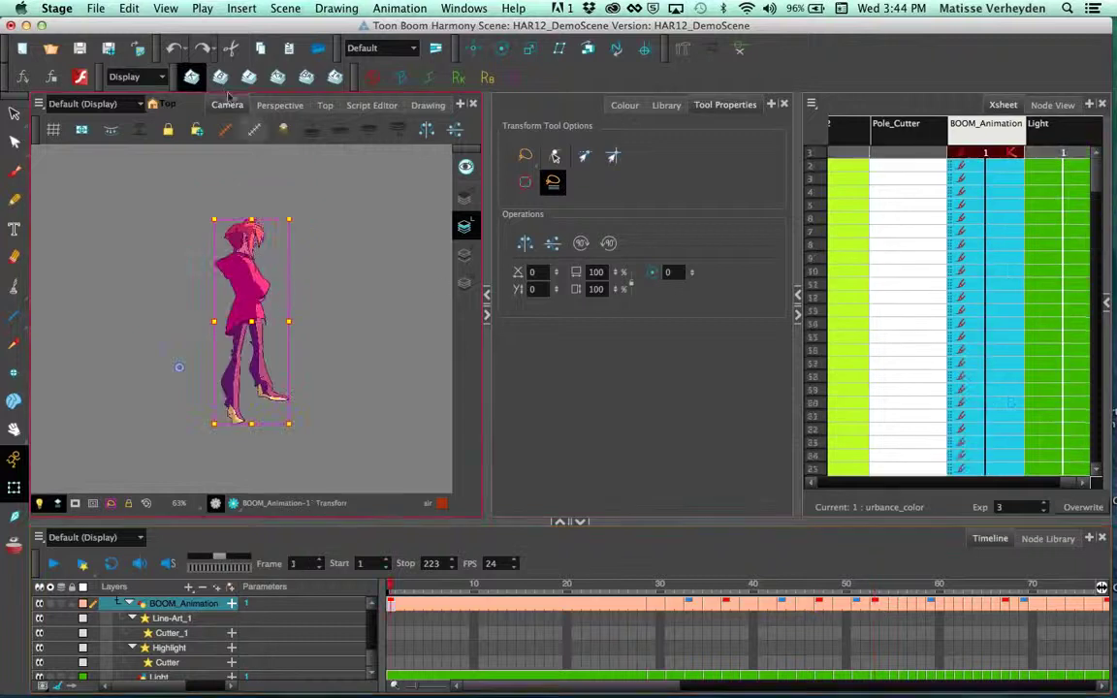
Step: Include breakdown drawings in the flipping and flip through the key and breakdown drawings of BOOM_Animation
click(220, 78)
key(Return)
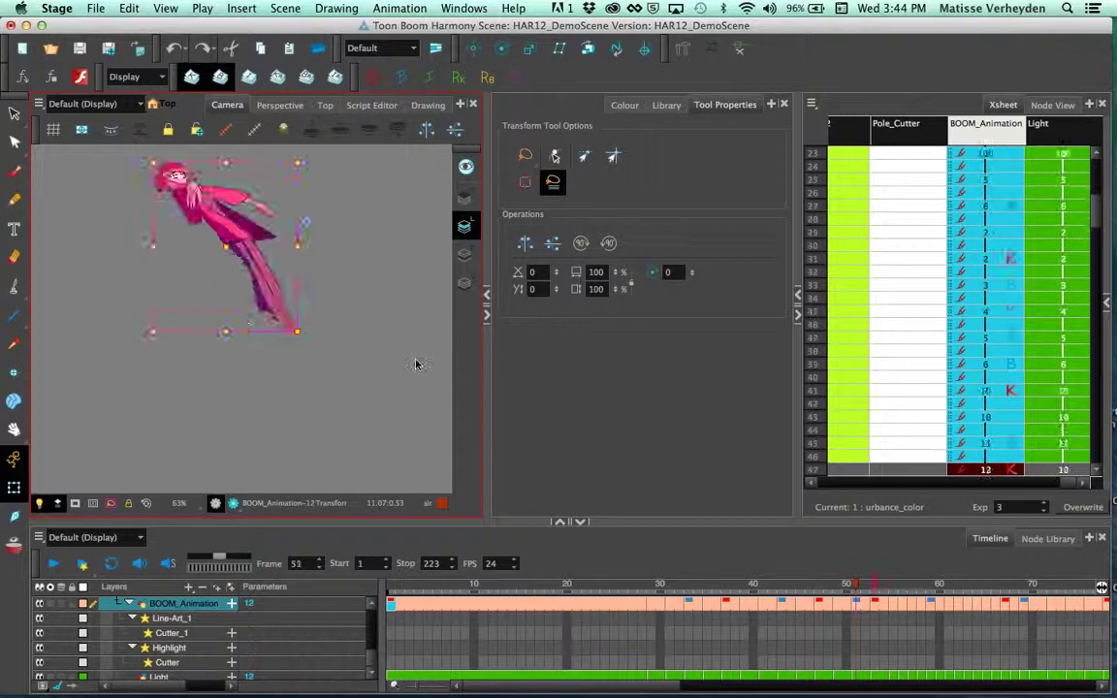
key(semicolon)
key(semicolon)
key(semicolon)
key(semicolon)
key(semicolon)
key(semicolon)
key(semicolon)
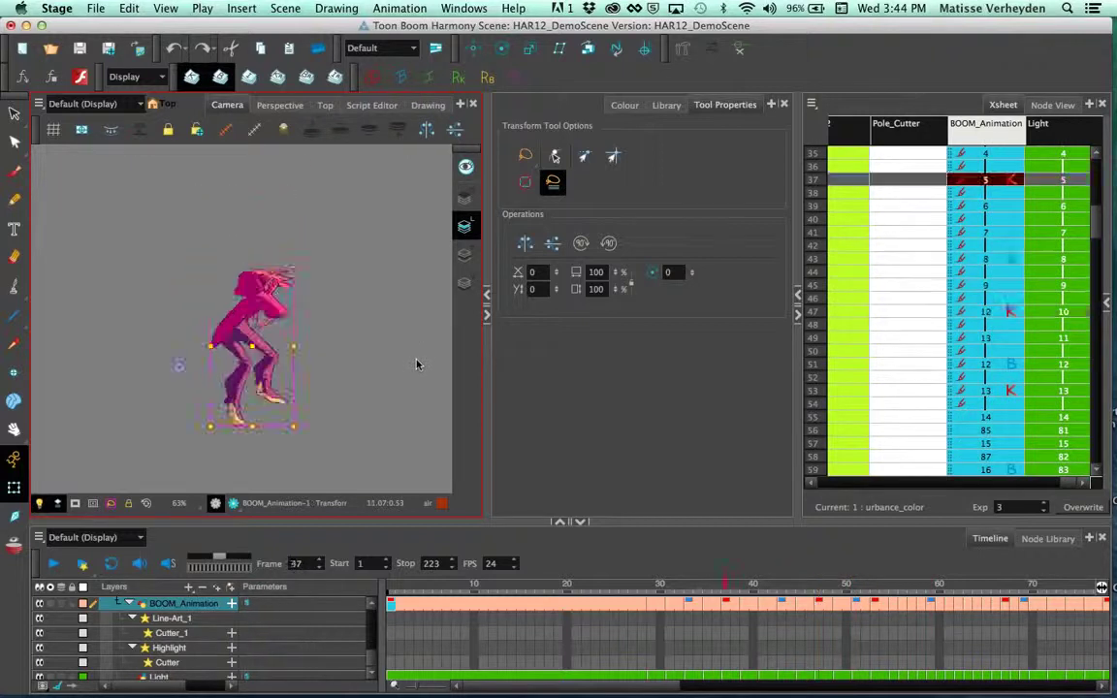
key(f)
Step: Include in-between drawings in the flipping as well and flip through the BOOM_Animation drawings
click(249, 78)
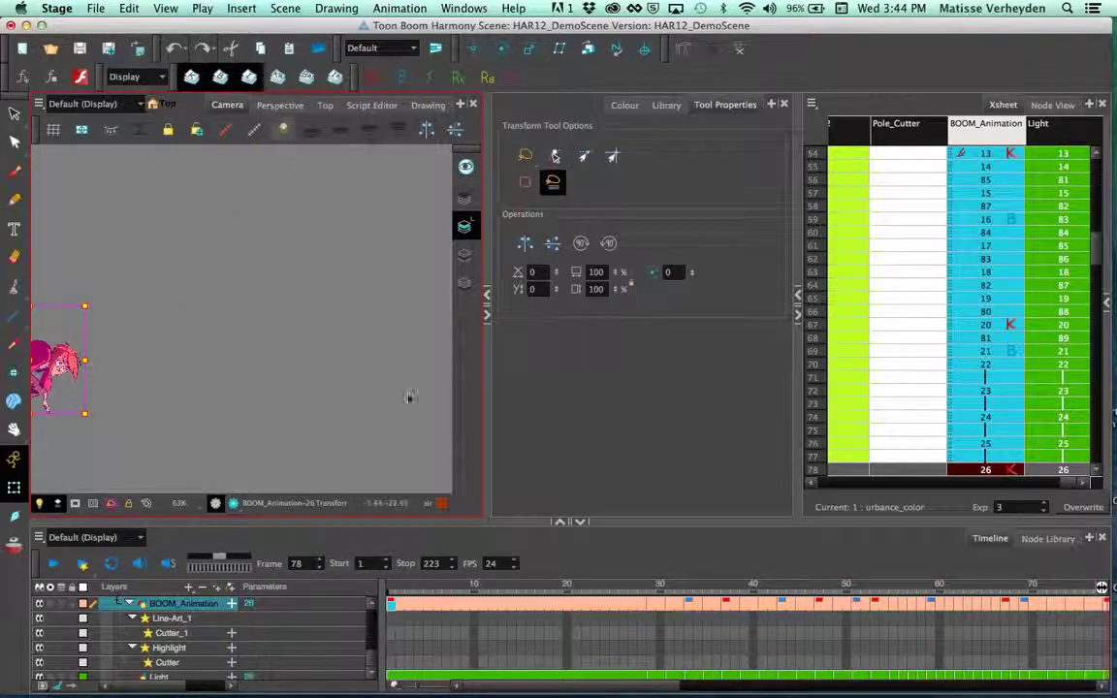
key(g)
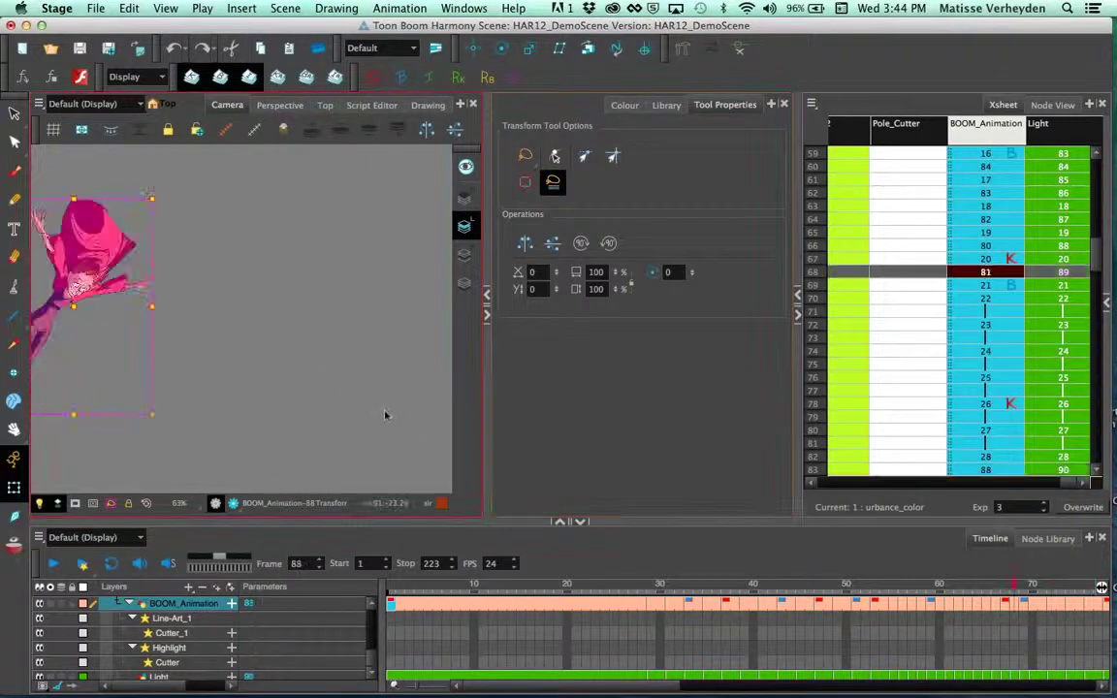
key(f)
key(f)
key(f)
key(f)
key(f)
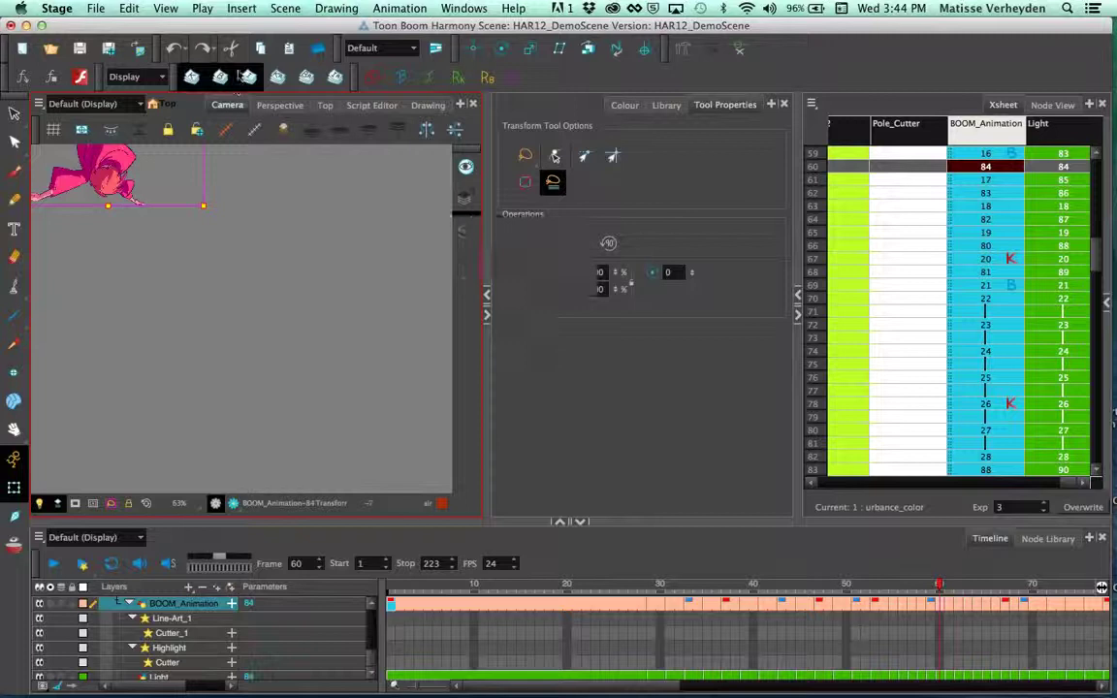
Step: Turn off the key, breakdown and in-between flipping filters and step back through the BOOM_Animation drawings
click(249, 78)
click(220, 77)
click(192, 77)
key(comma)
key(comma)
key(comma)
key(comma)
key(comma)
key(comma)
key(comma)
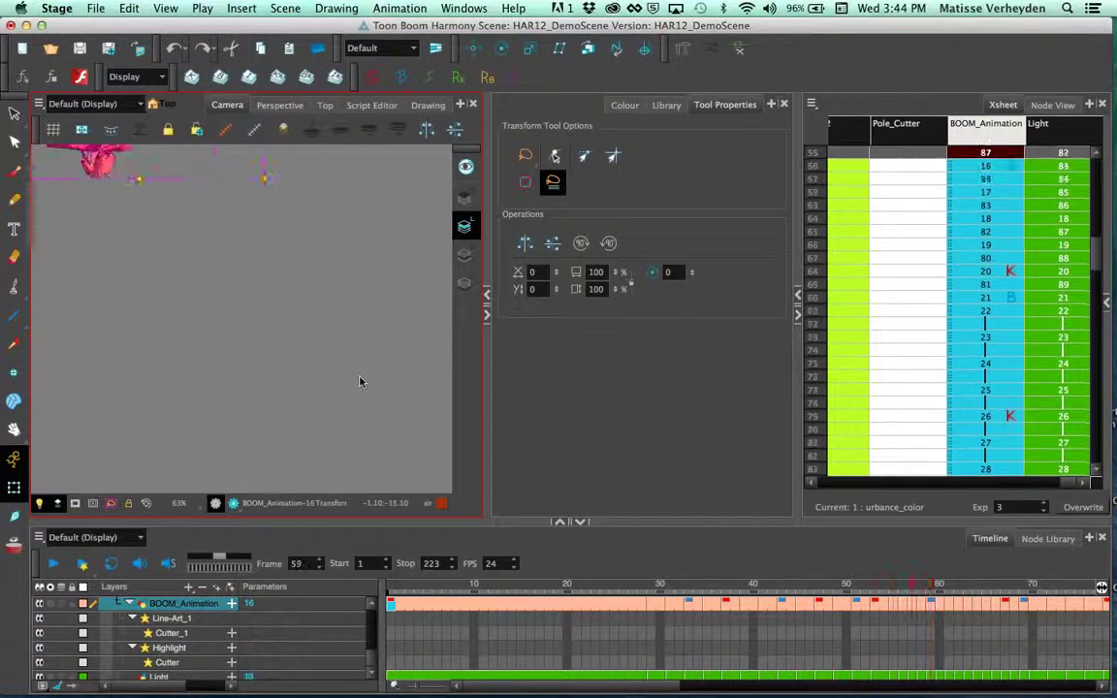
key(a)
key(a)
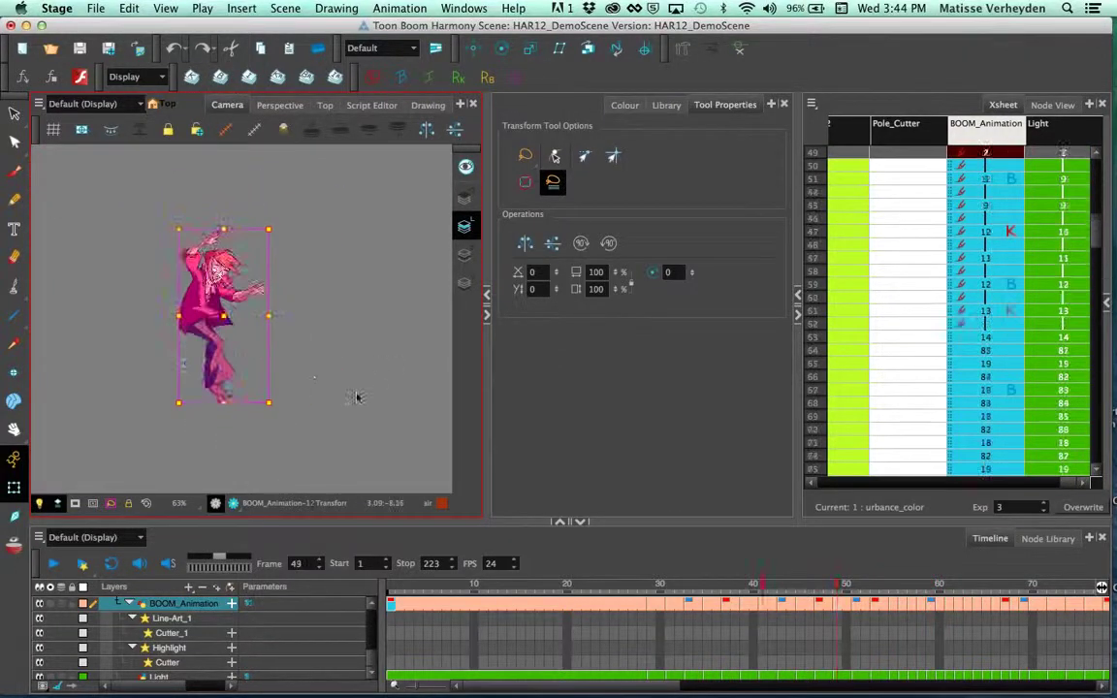
Step: Bring up the node network and go up to the scene's top level
click(363, 352)
scroll(279, 335, up, 3)
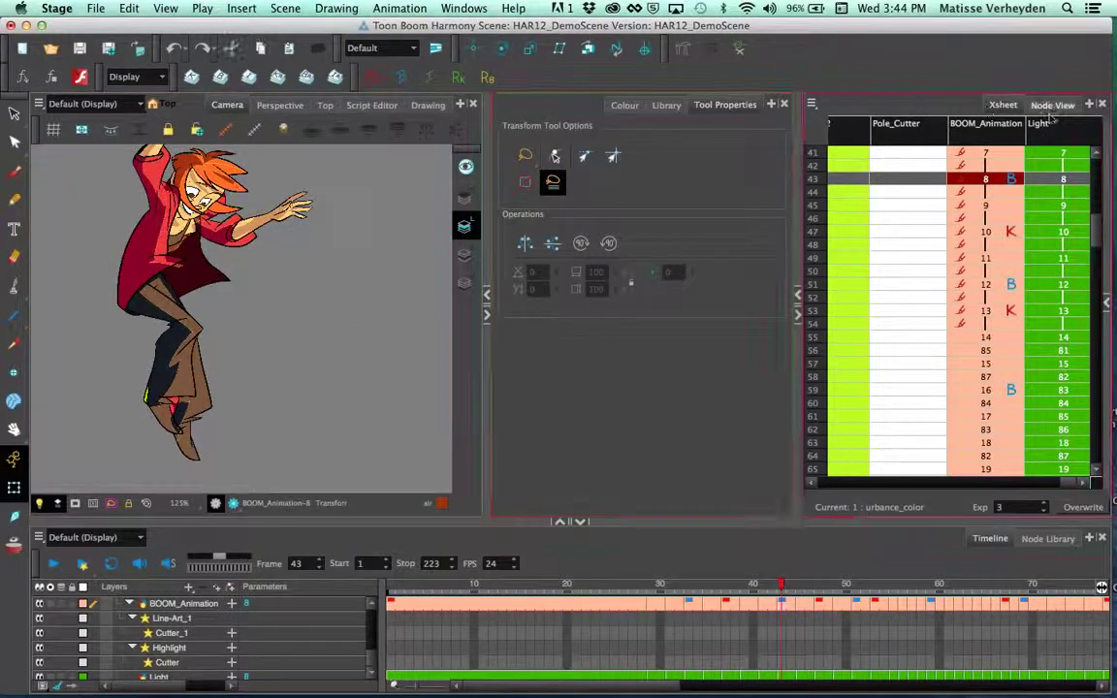
click(1052, 105)
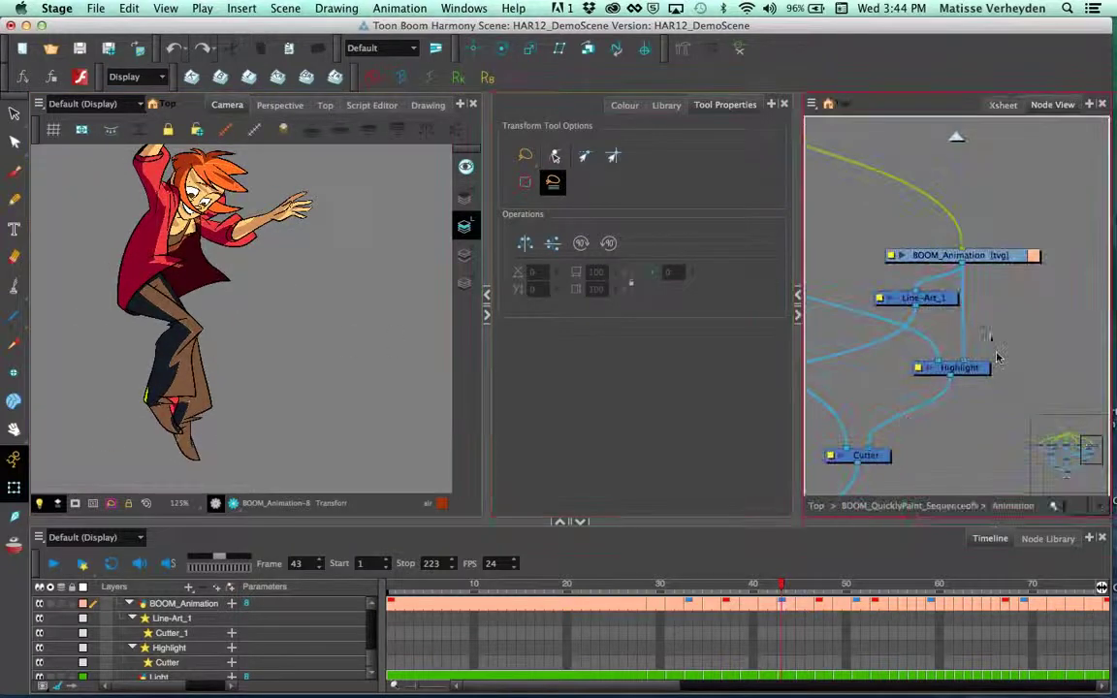
drag(809, 409, 858, 385)
drag(266, 281, 349, 302)
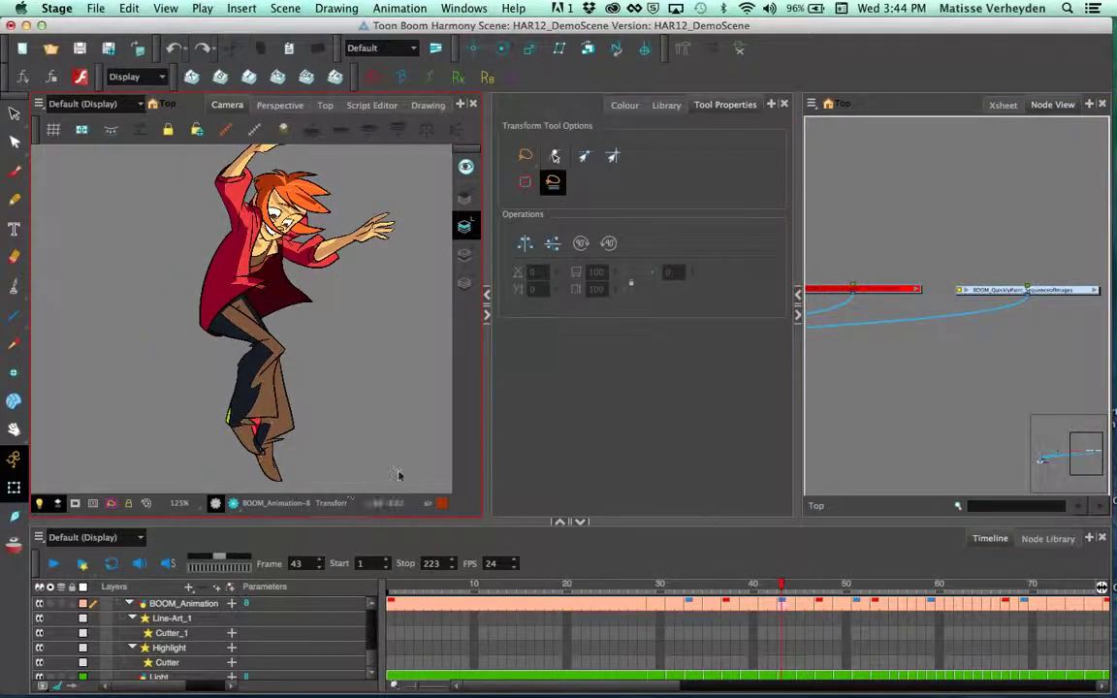
Step: Widen the Camera view and switch it to the render preview of frame 43
drag(489, 458, 587, 452)
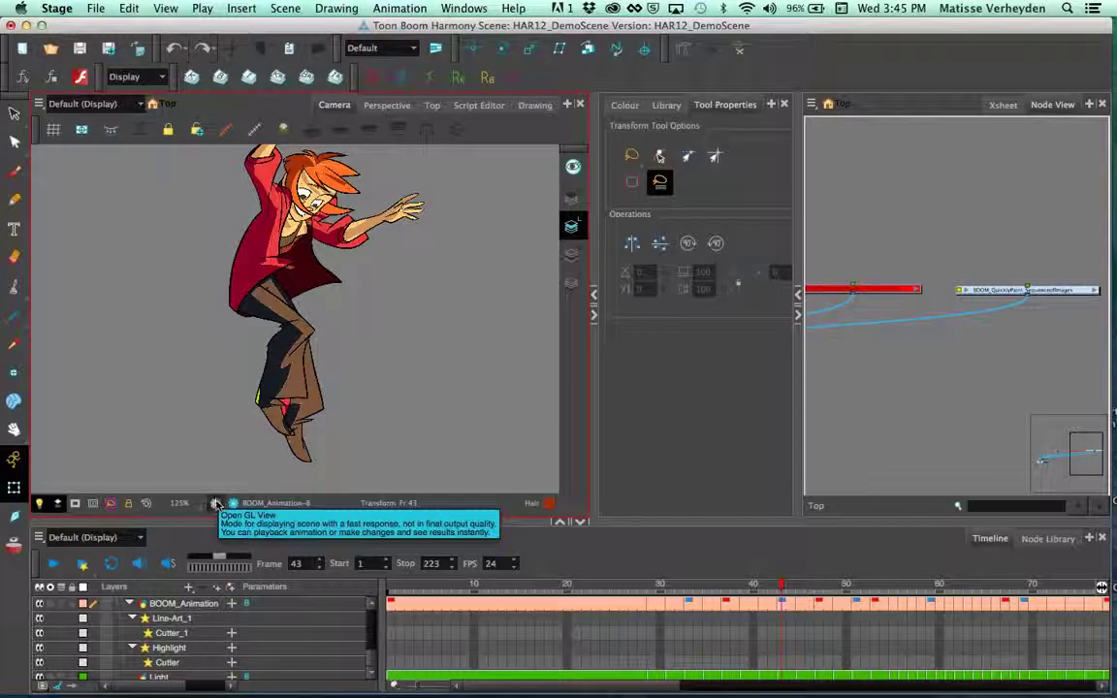
key(space)
drag(377, 266, 370, 288)
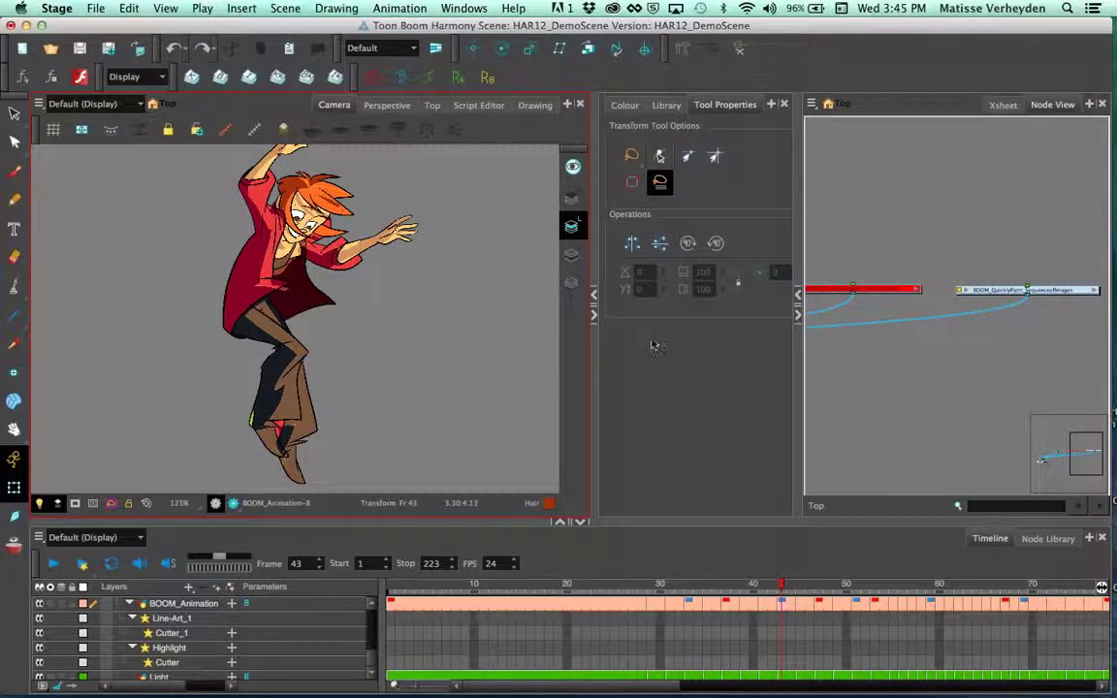
click(234, 504)
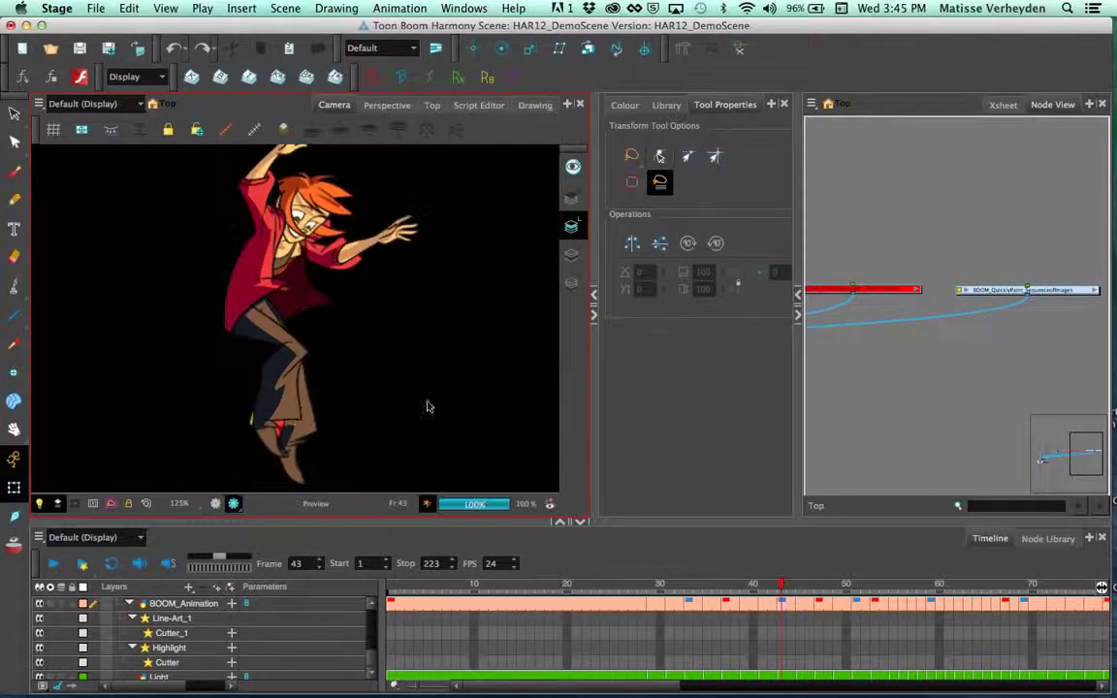
Step: Add a Colour-Card node from the Node Library and connect it to the top-level Composite
click(895, 443)
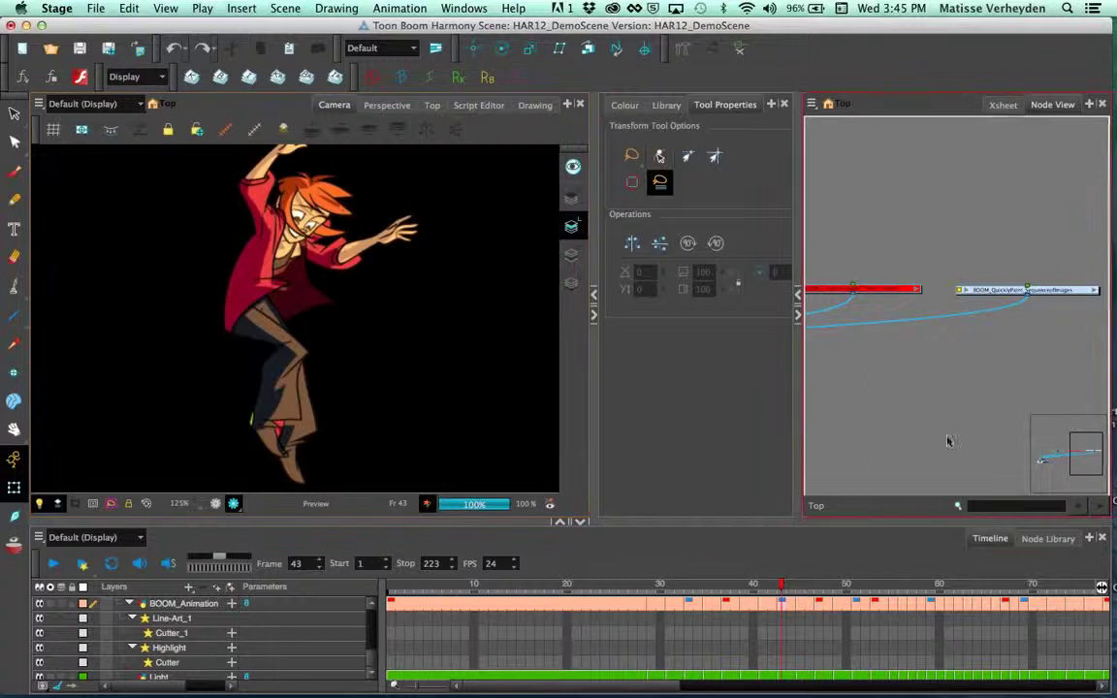
drag(1085, 452, 1055, 453)
click(234, 356)
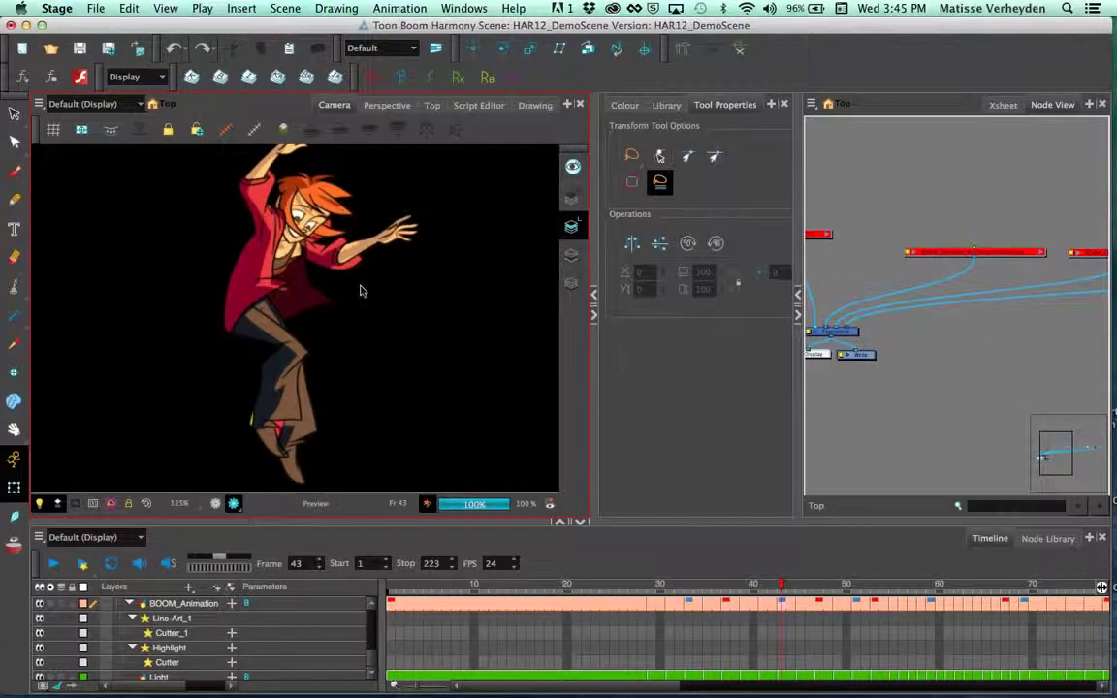
click(1047, 538)
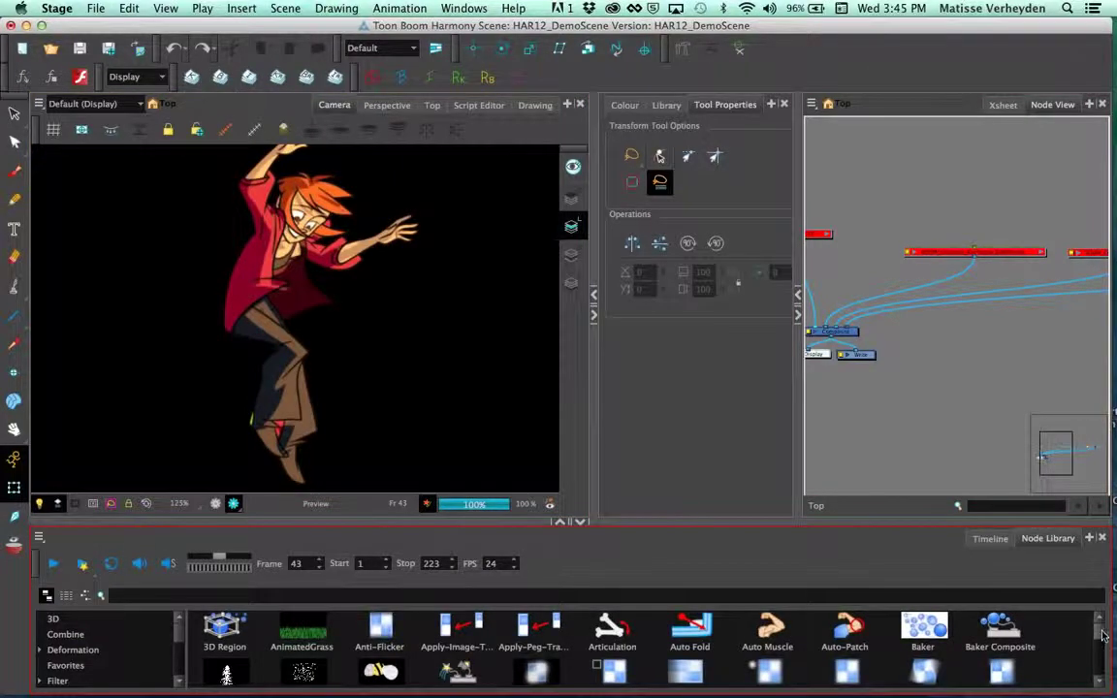
scroll(1101, 634, down, 5)
drag(381, 644, 853, 331)
drag(935, 346, 946, 330)
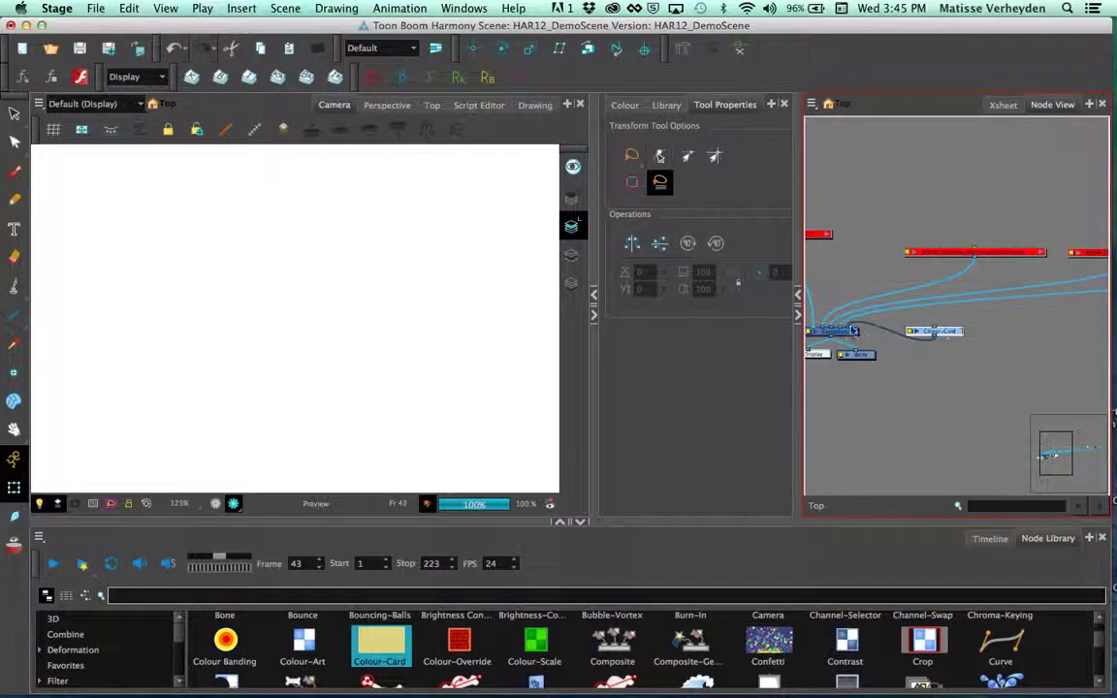
Step: Set the Colour-Card's Offset Z to 8 and return the Camera view to OpenGL mode
double_click(912, 335)
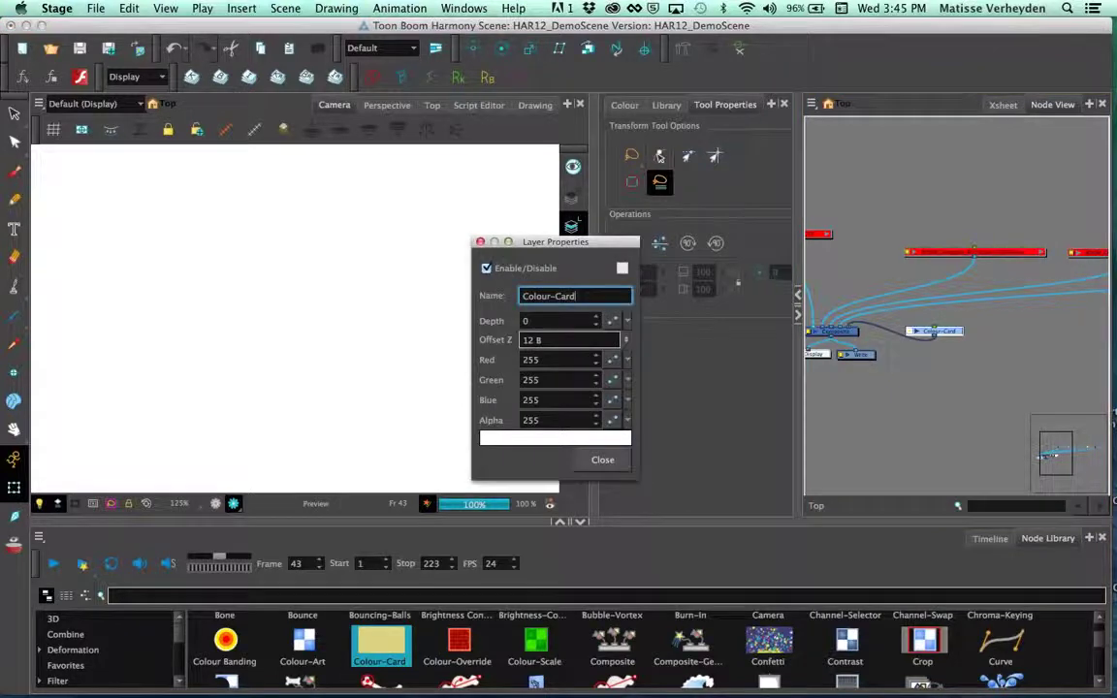
drag(524, 340, 530, 340)
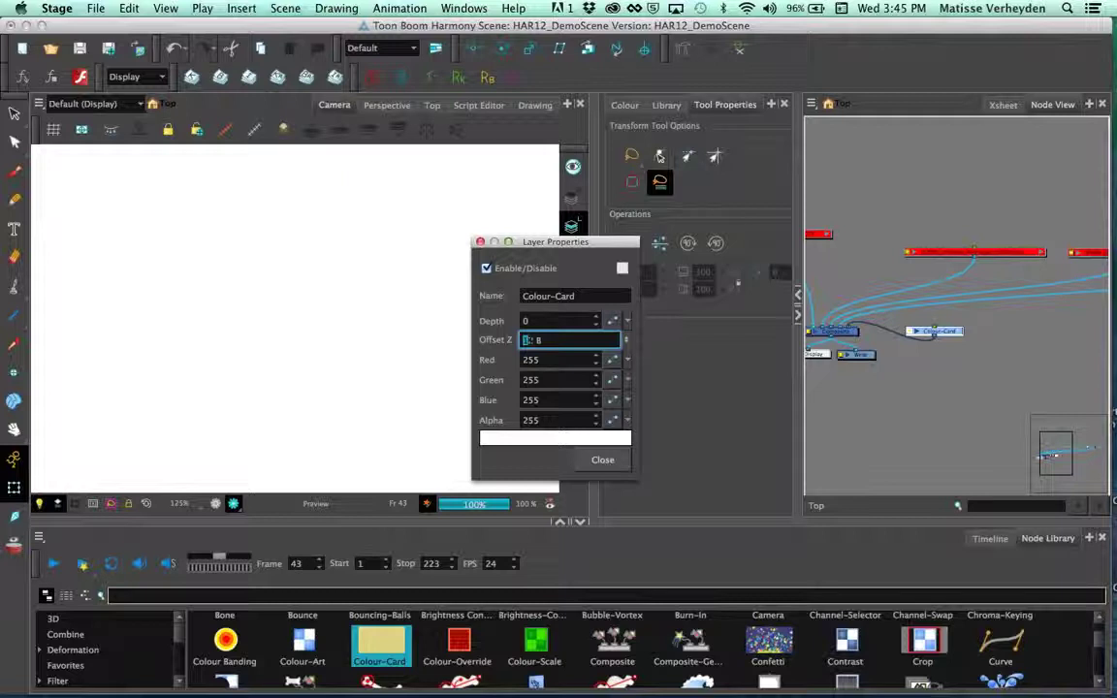
text(8)
click(620, 461)
click(895, 424)
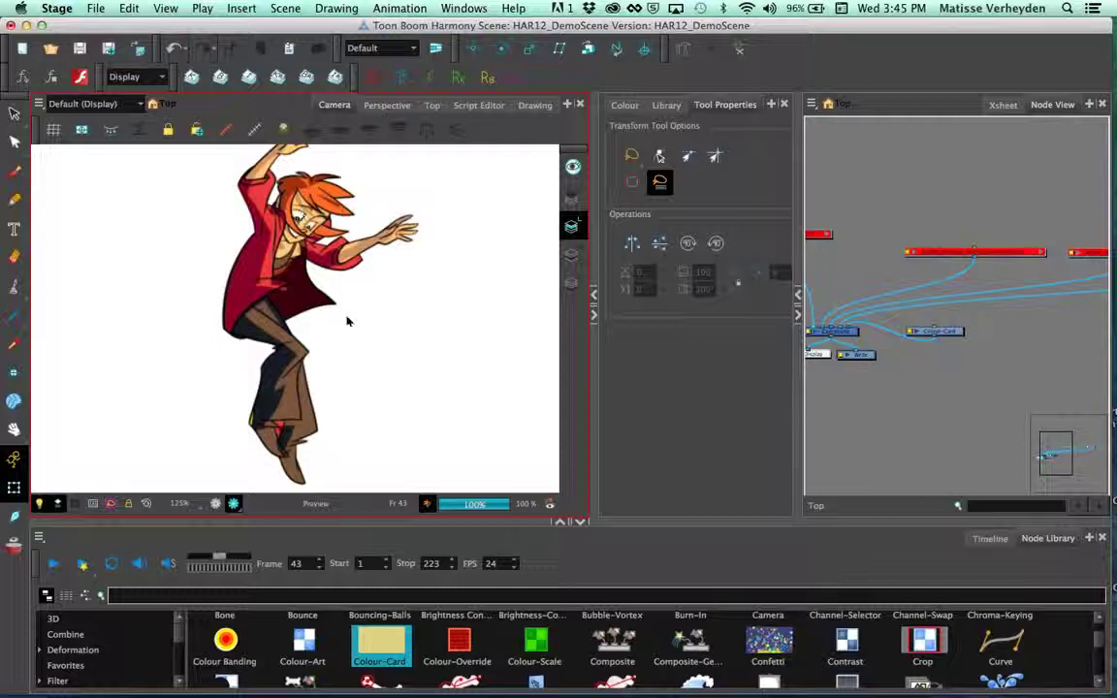
click(215, 503)
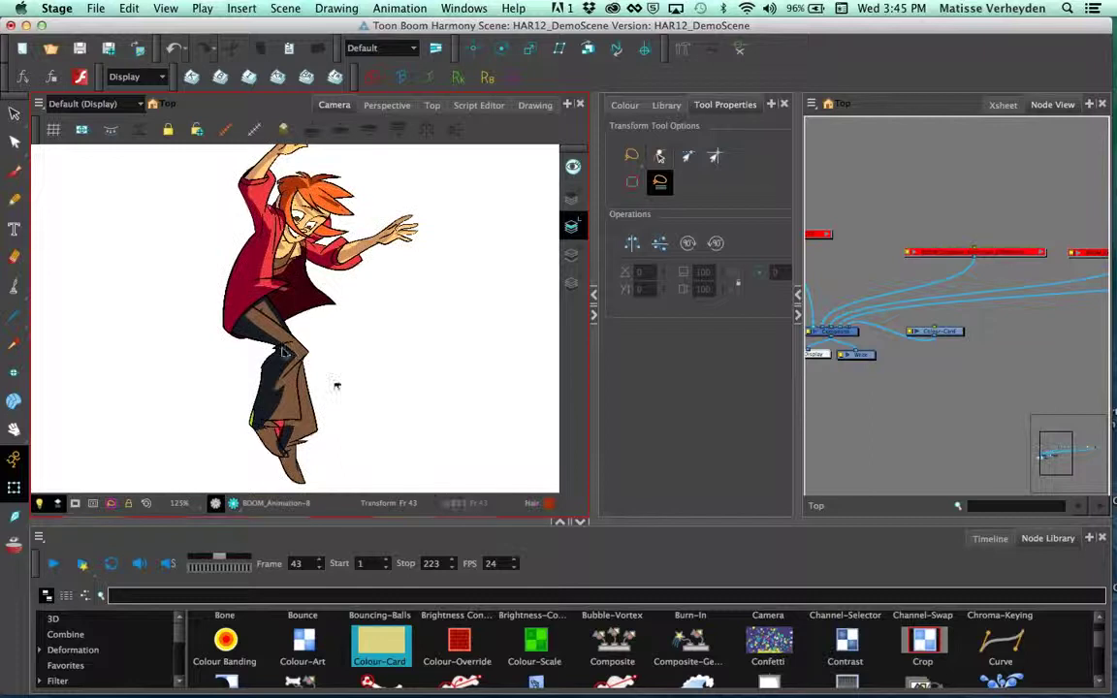
Step: Enter the BOOM_QuicklyPaint_SequenceofImages group in the node network
drag(1049, 358, 934, 368)
drag(1086, 339, 876, 340)
click(1044, 266)
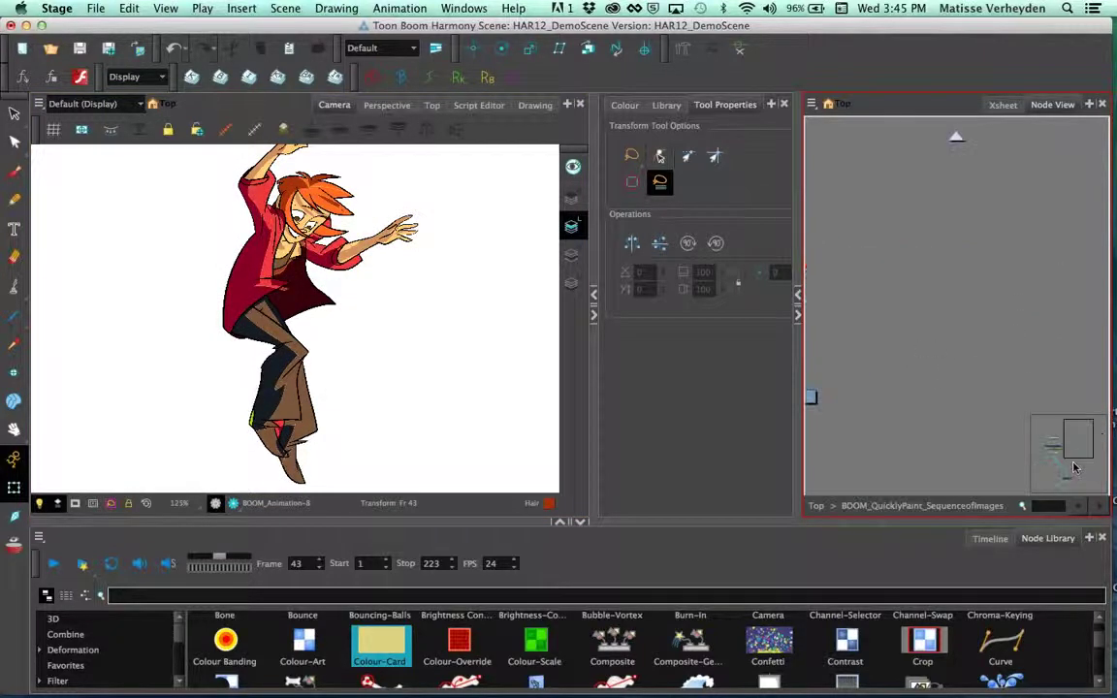
Step: Enter the Animation subgroup and widen the Node View around its Light, Highlight and BOOM_Animation nodes
drag(1067, 463, 1059, 463)
click(927, 440)
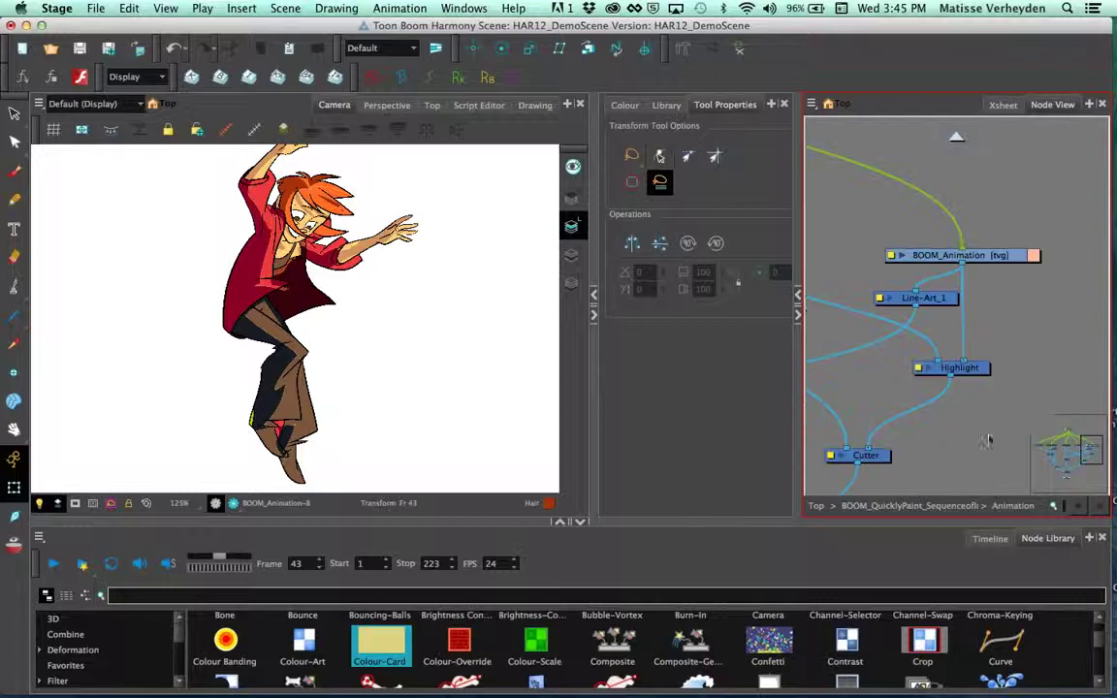
scroll(1013, 353, down, 2)
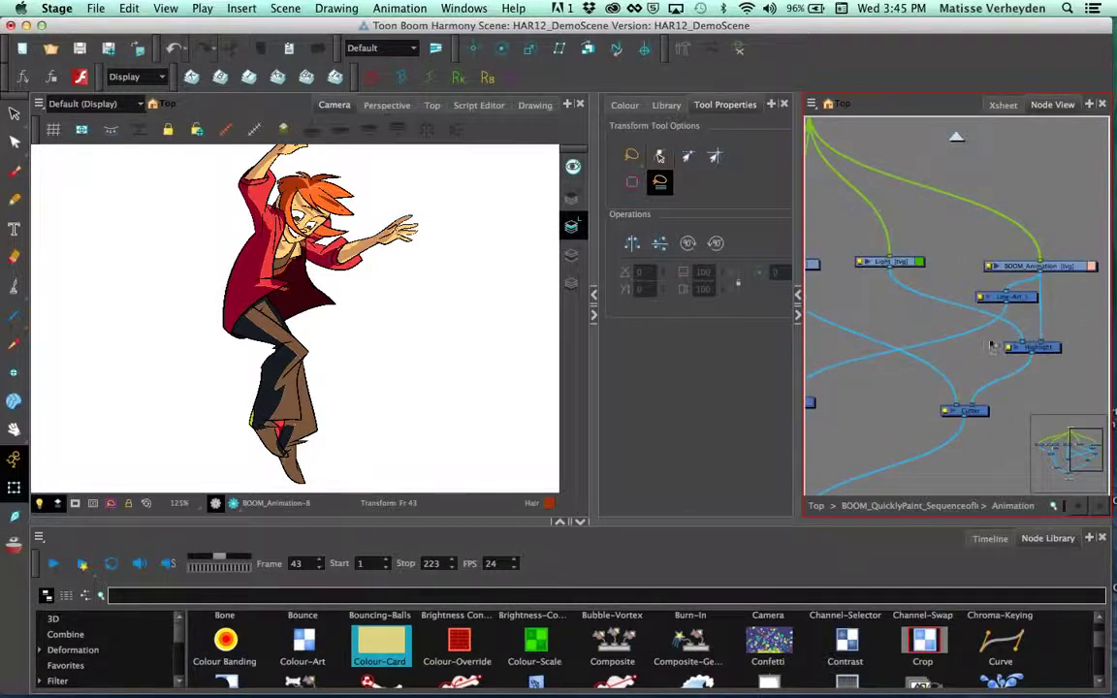
drag(794, 362, 679, 362)
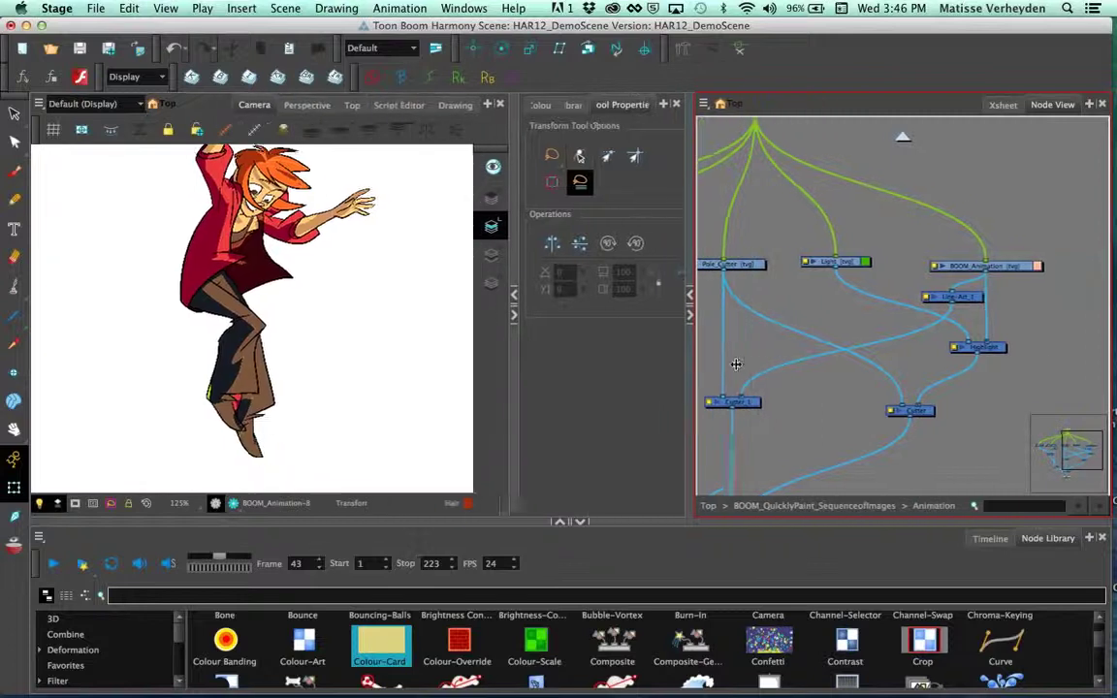
Step: Select the Light drawing, activate the Select tool, and scrub the timeline to compare its light mattes, ending on frame 51
click(839, 261)
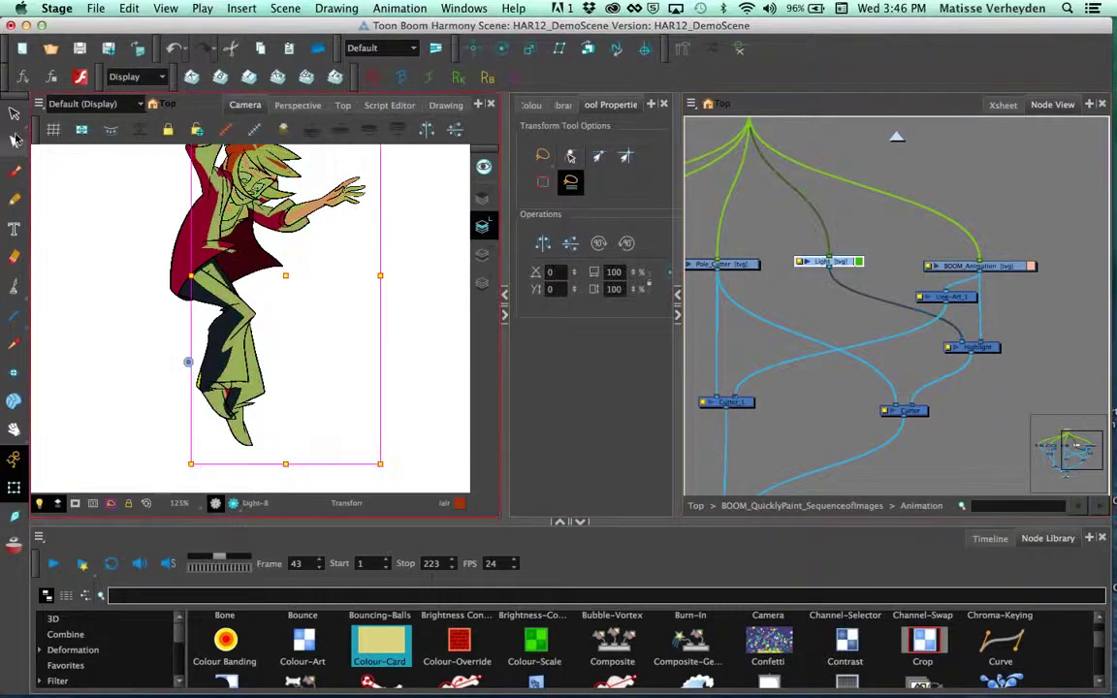
click(14, 114)
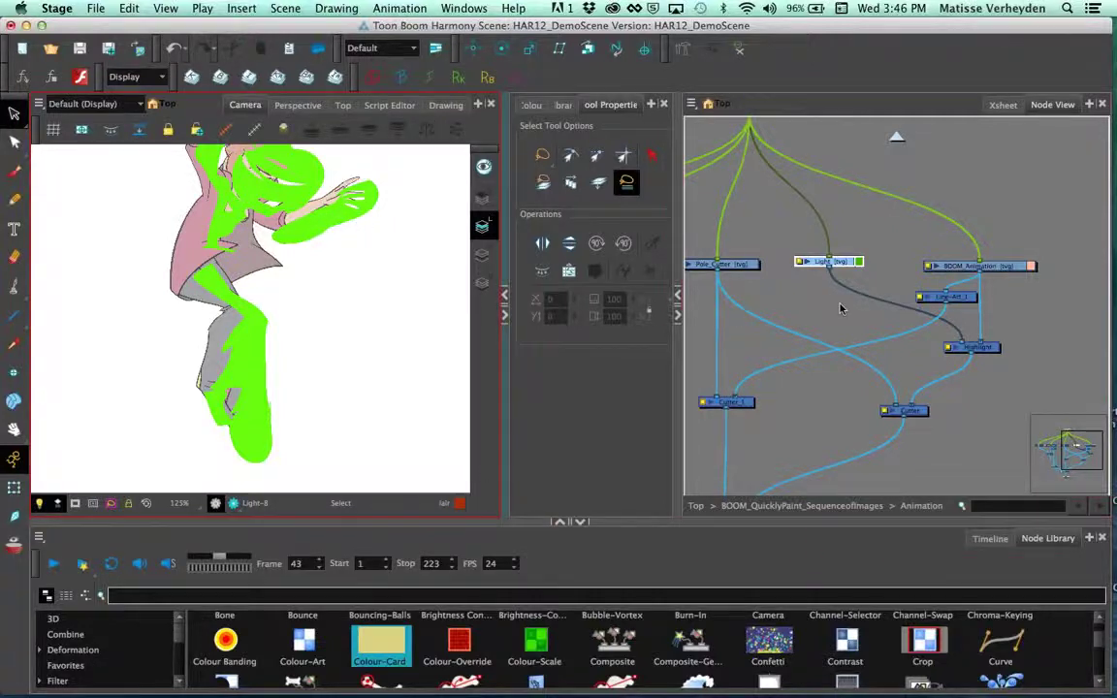
click(990, 538)
drag(718, 588, 862, 598)
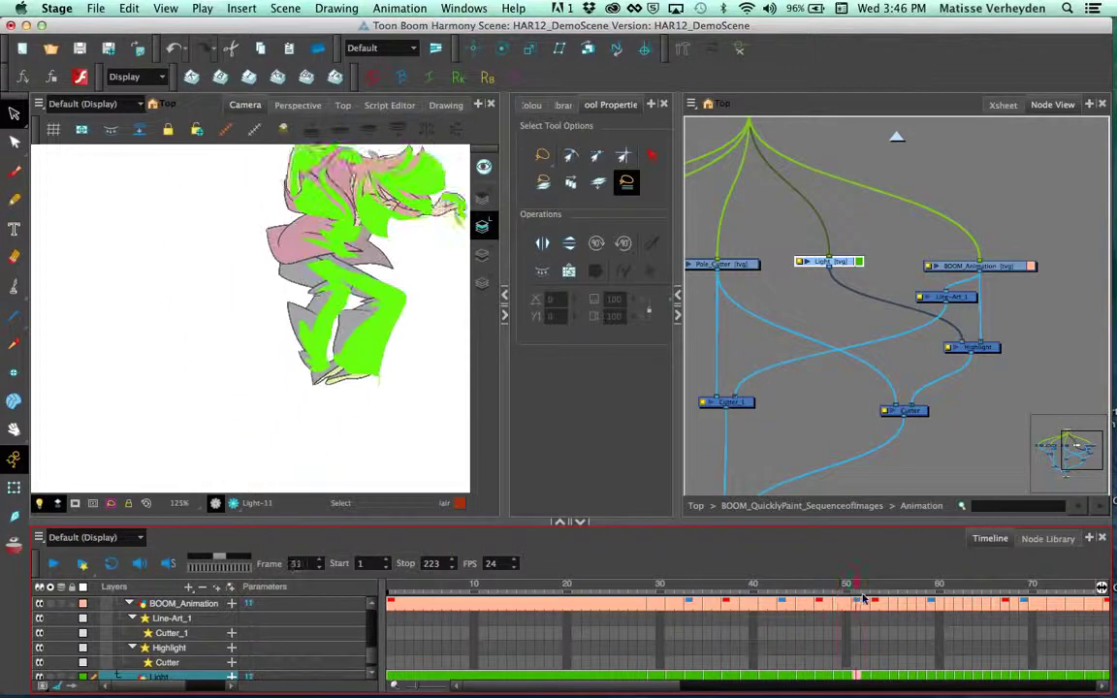
scroll(358, 454, down, 2)
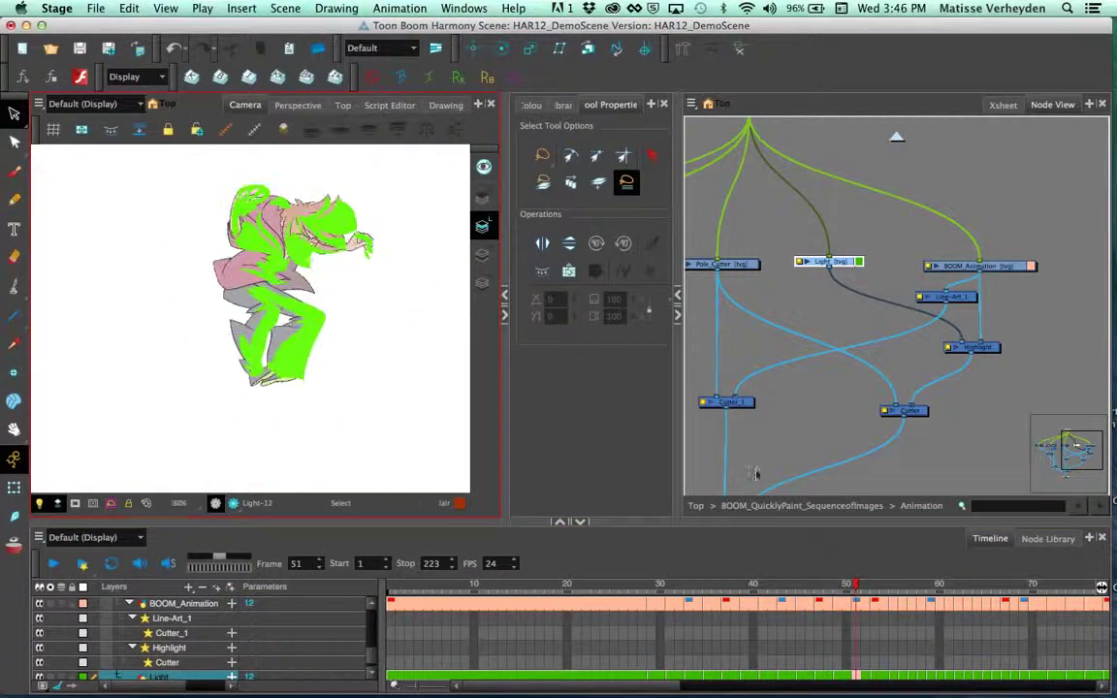
drag(856, 587, 904, 593)
scroll(309, 313, down, 3)
click(851, 587)
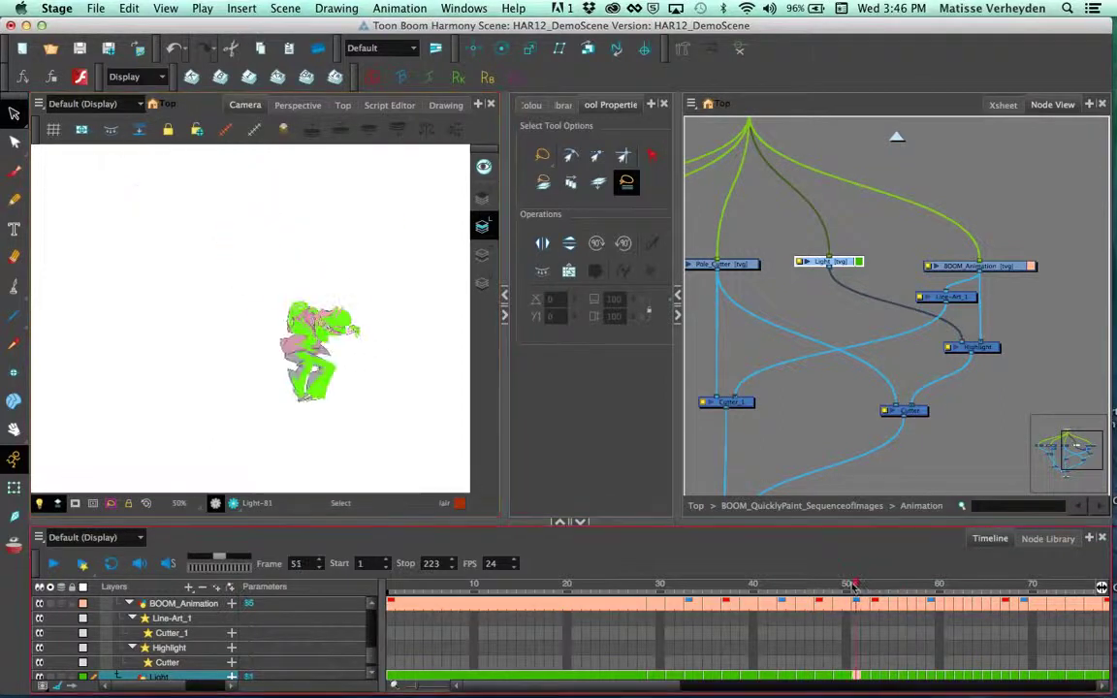
Step: Open the Highlight node's properties and show a close-up render preview of frame 51 with the Transform tool active
scroll(793, 269, up, 2)
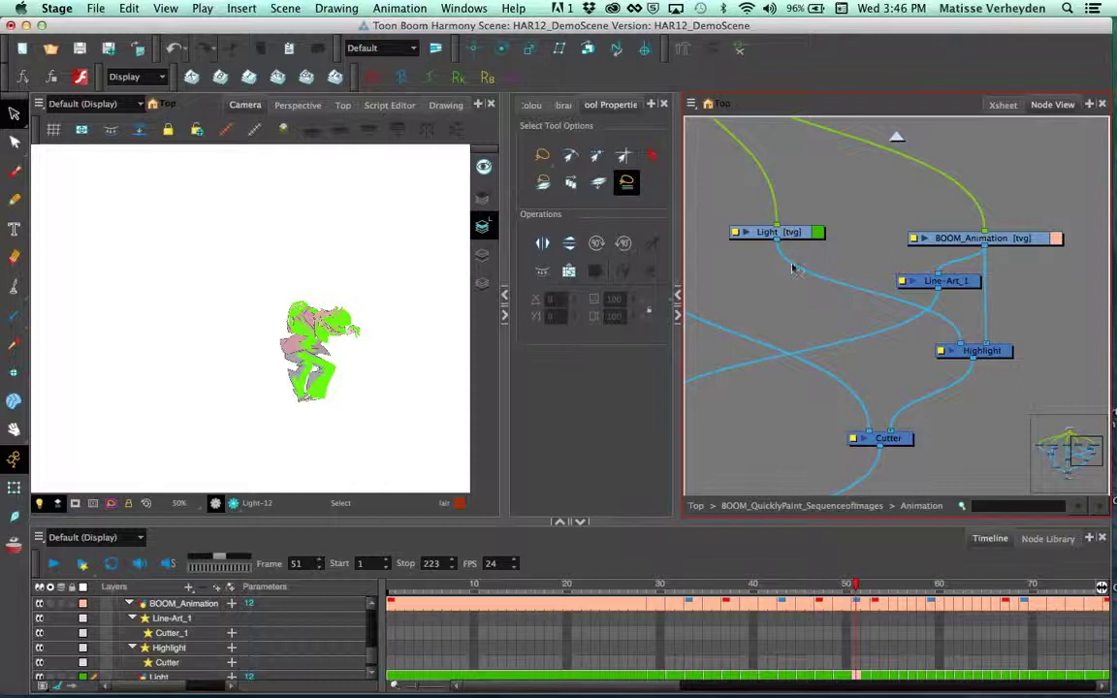
click(940, 352)
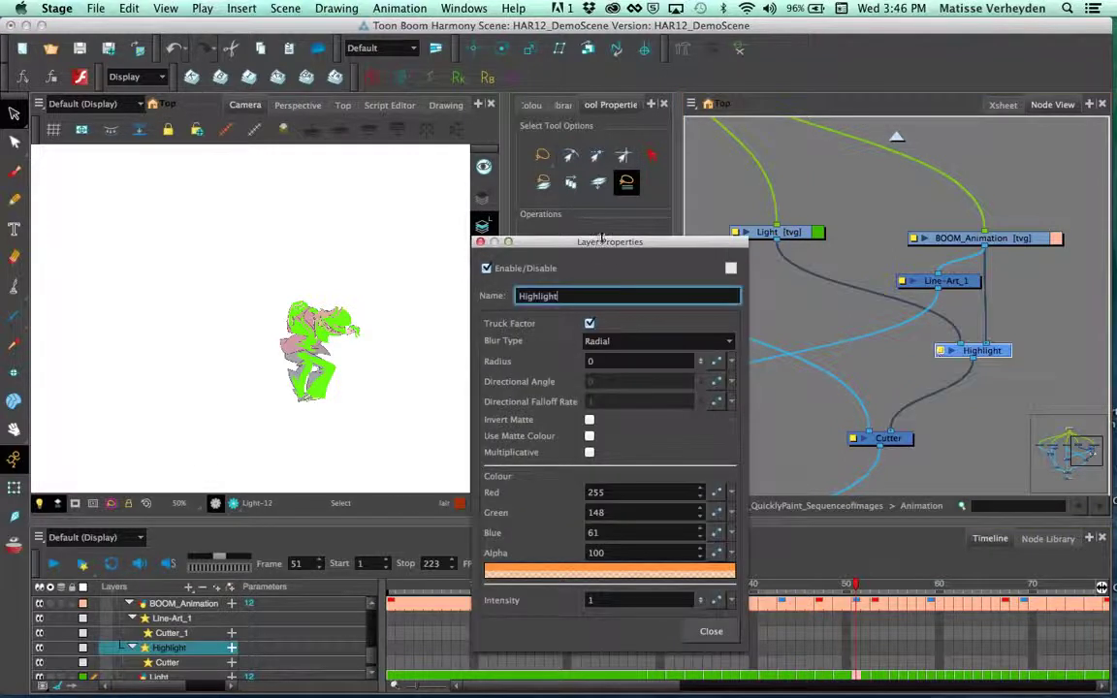
click(233, 504)
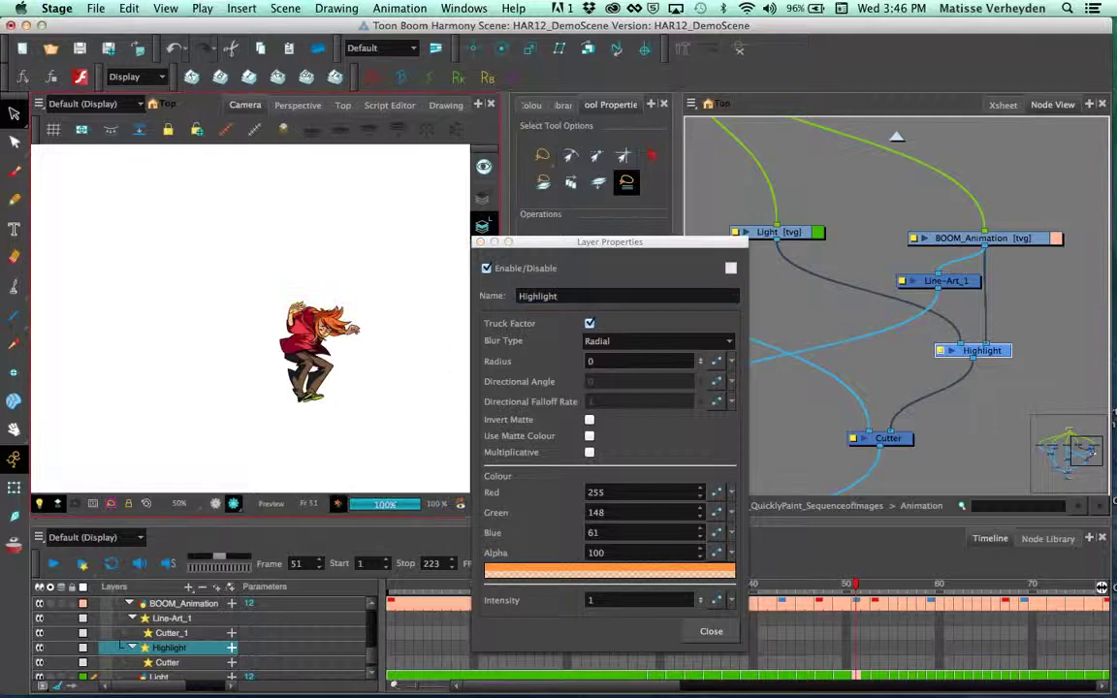
click(772, 427)
scroll(337, 357, up, 4)
click(15, 488)
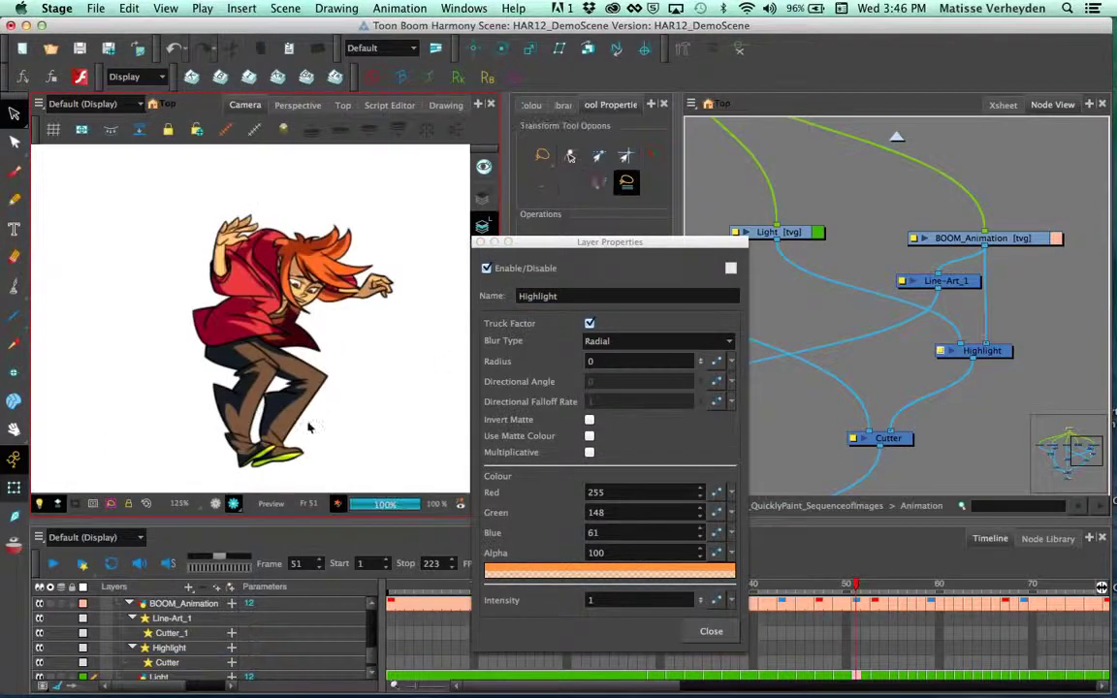
scroll(300, 392, up, 2)
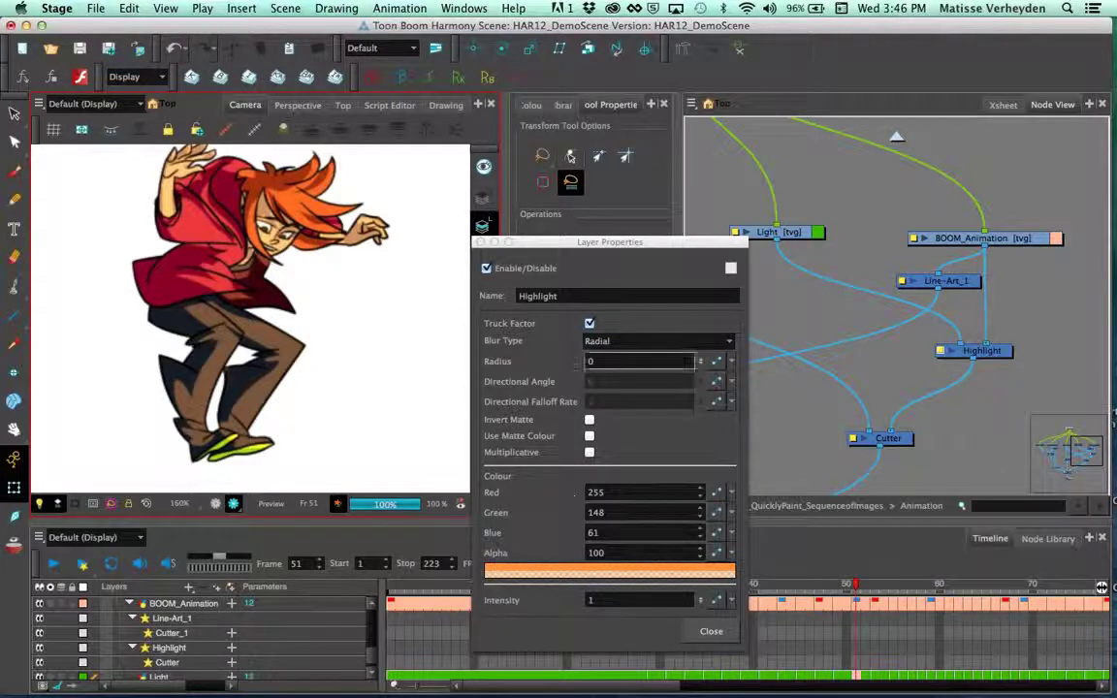
Step: Try a blur Radius of 15 on the Highlight node, and set it back to 0
click(560, 361)
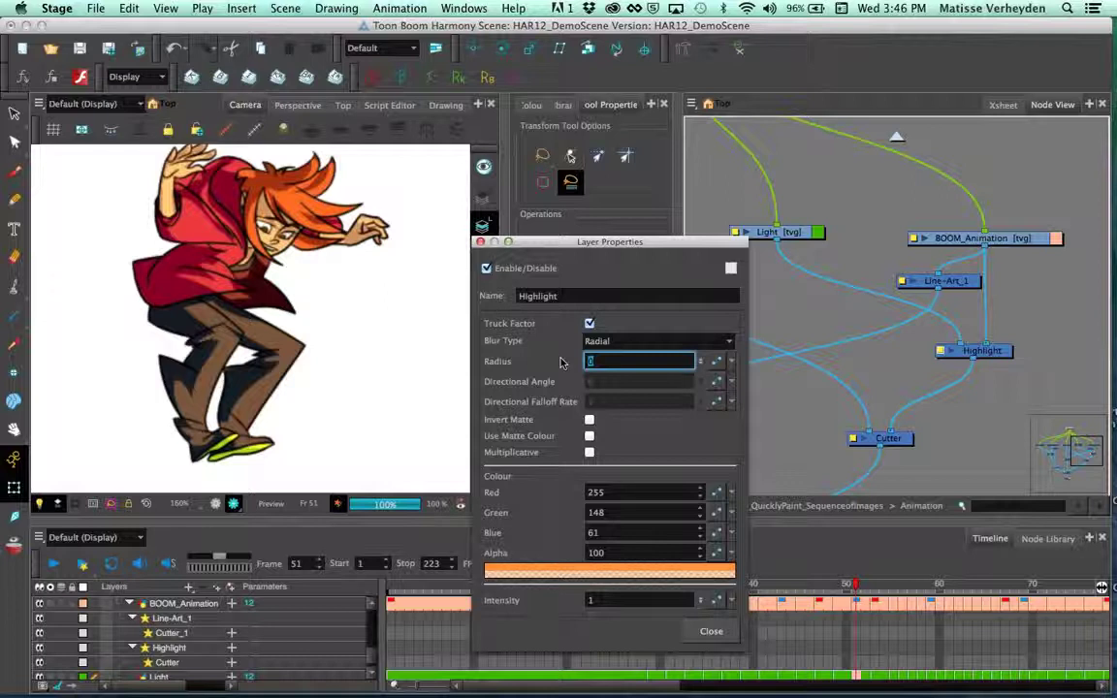
text(15)
key(Return)
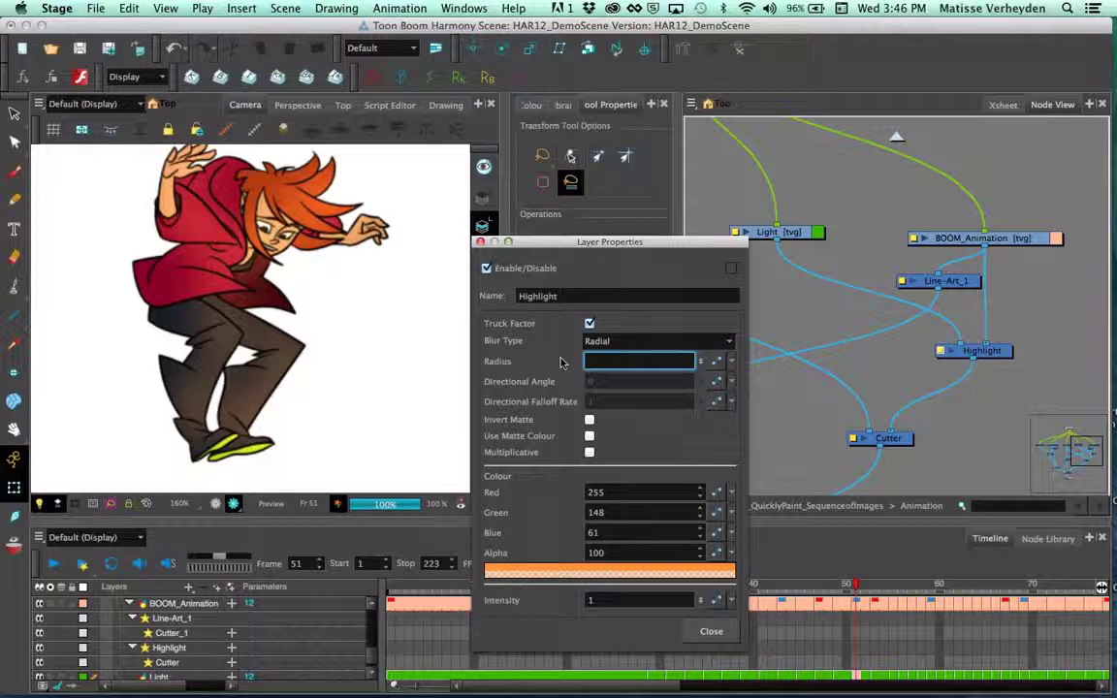
double_click(629, 364)
text(0)
key(Return)
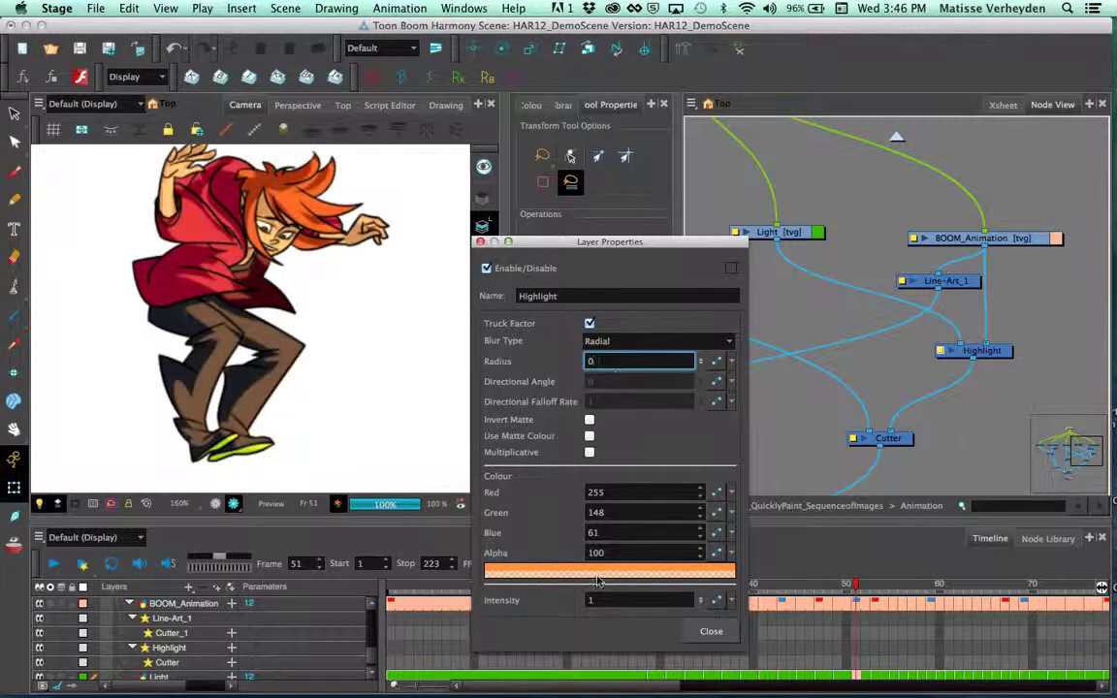
Step: Change the Highlight node's colour to pale yellow (Red 255, Green 225, Blue 131) and close its properties
click(598, 576)
click(704, 285)
mouse_move(705, 285)
mouse_down()
mouse_move(682, 256)
mouse_move(691, 338)
mouse_move(759, 338)
mouse_up()
click(755, 252)
click(814, 318)
drag(736, 183, 816, 167)
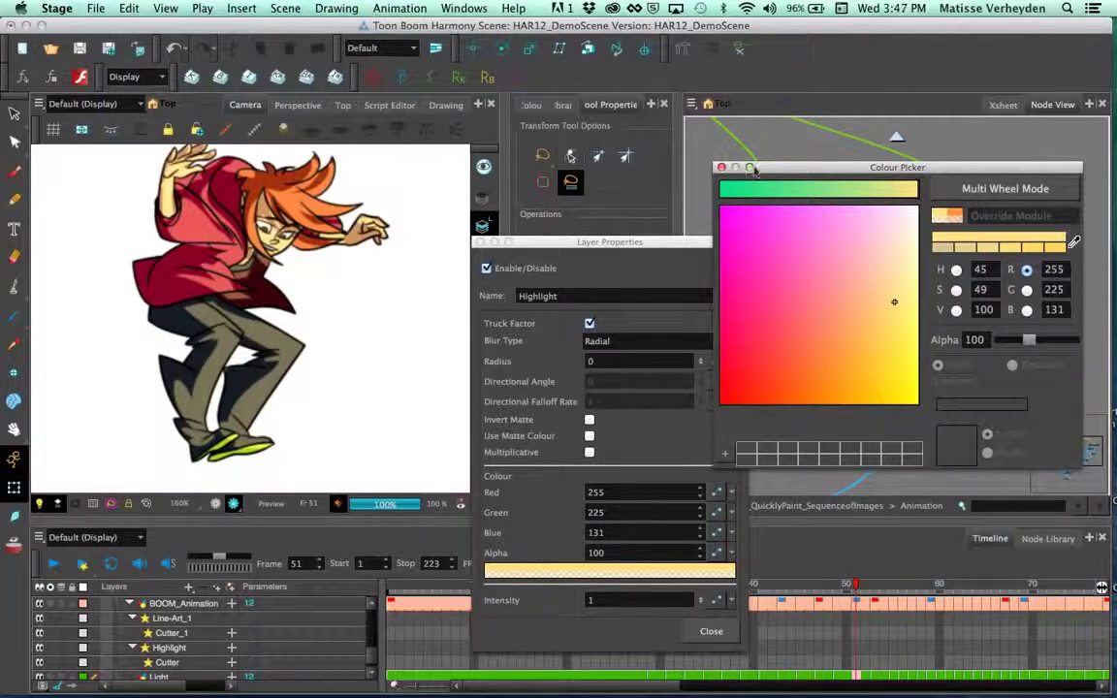
click(722, 168)
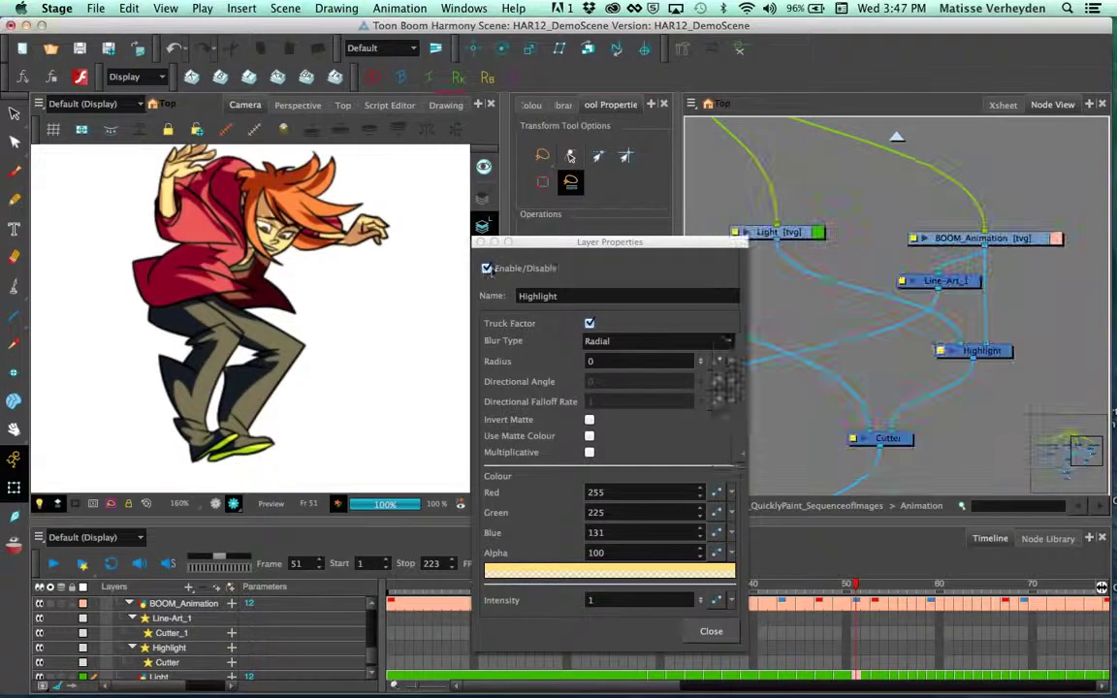
click(481, 243)
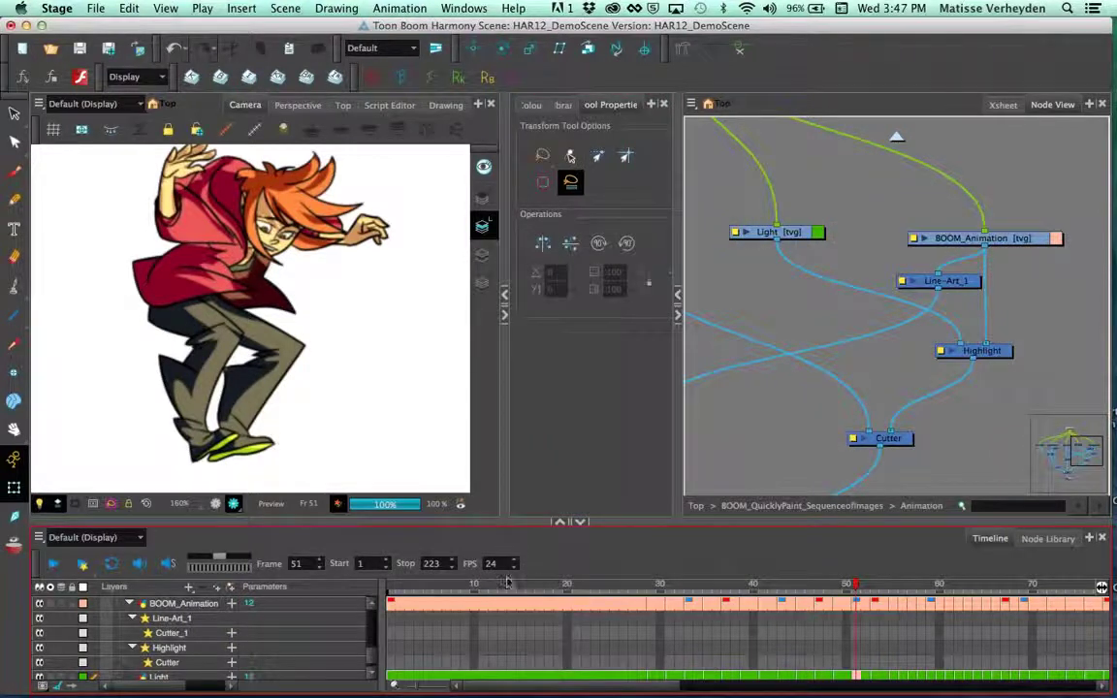
Step: Examine the rendered highlight on the full character at frames 61 and 35
click(884, 584)
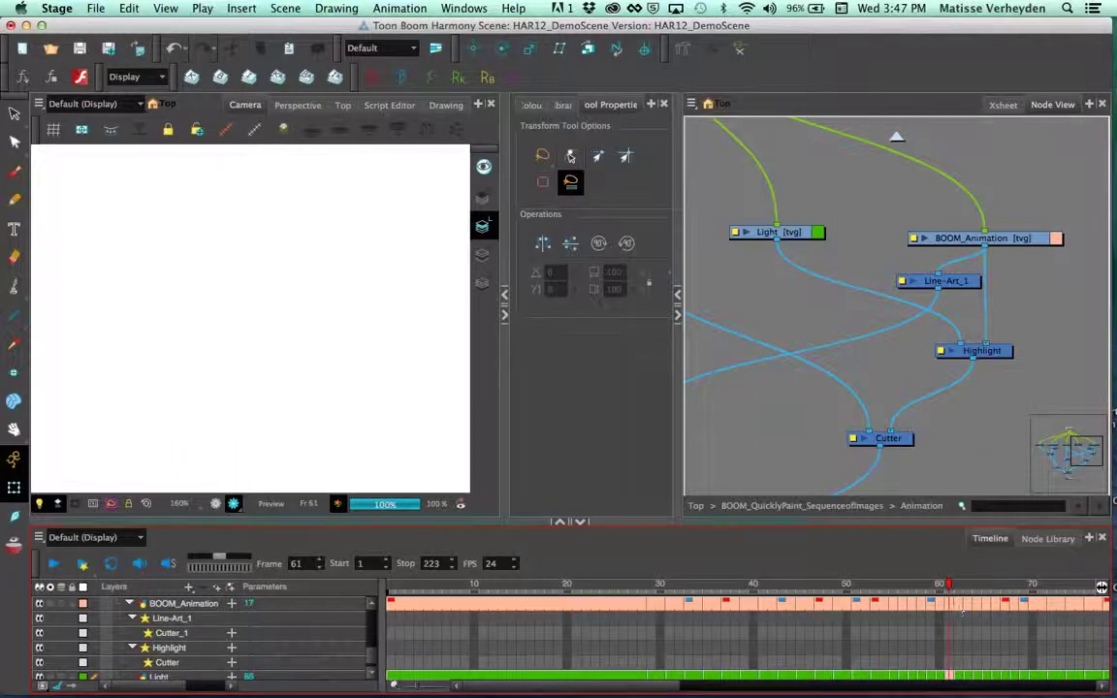
scroll(287, 369, down, 4)
drag(235, 308, 340, 367)
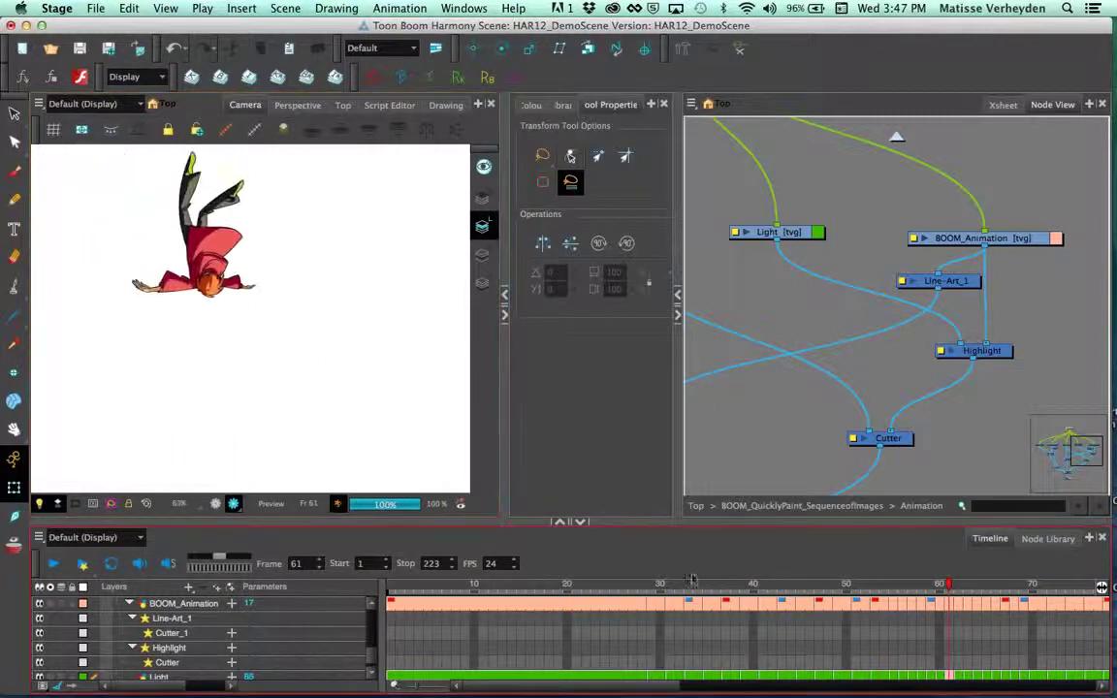
click(709, 588)
Step: Review the Highlight node's properties, and select the Highlight_1 node under BOOM_clean_OL
click(993, 353)
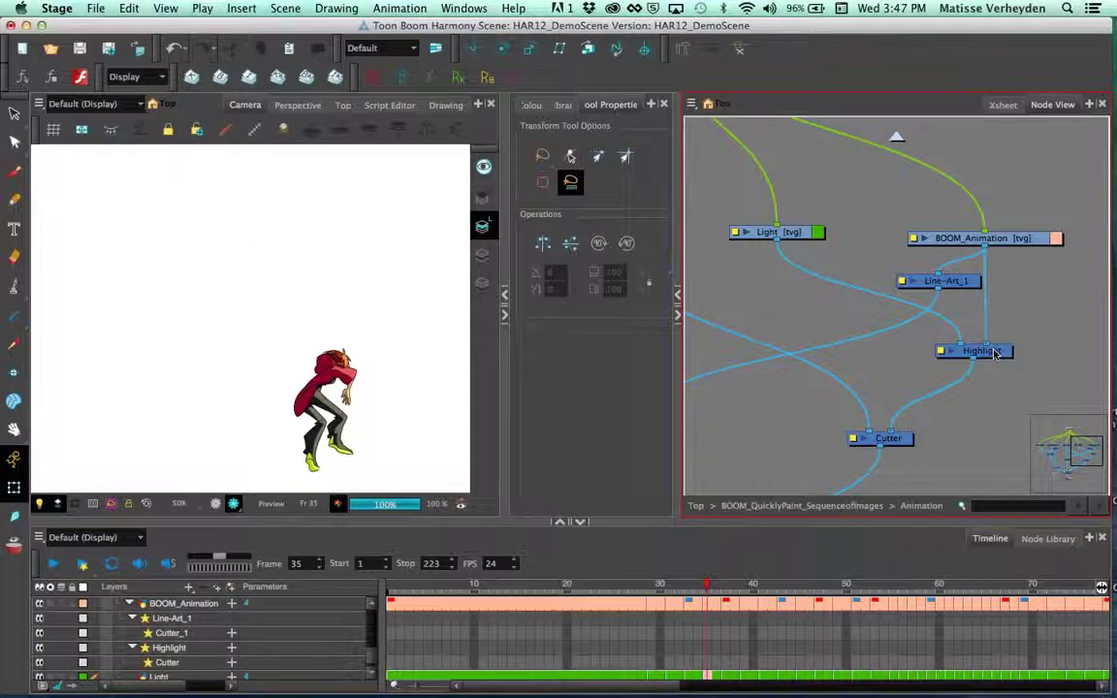
double_click(998, 354)
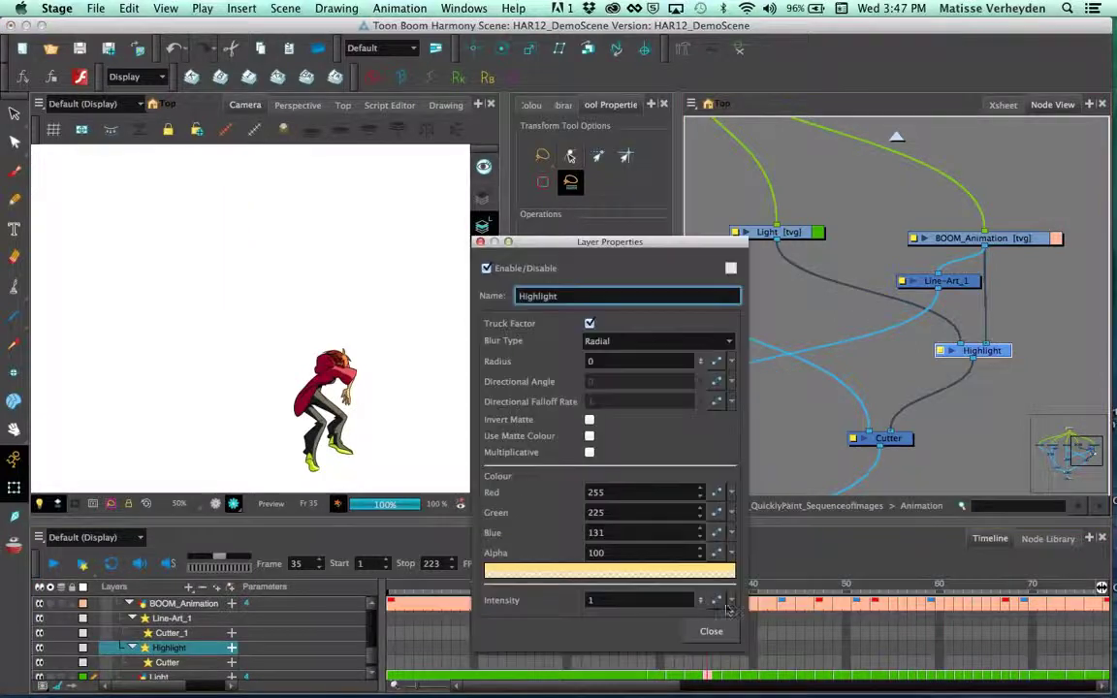
click(784, 466)
drag(827, 429, 967, 417)
drag(861, 418, 926, 412)
scroll(875, 417, left, 10)
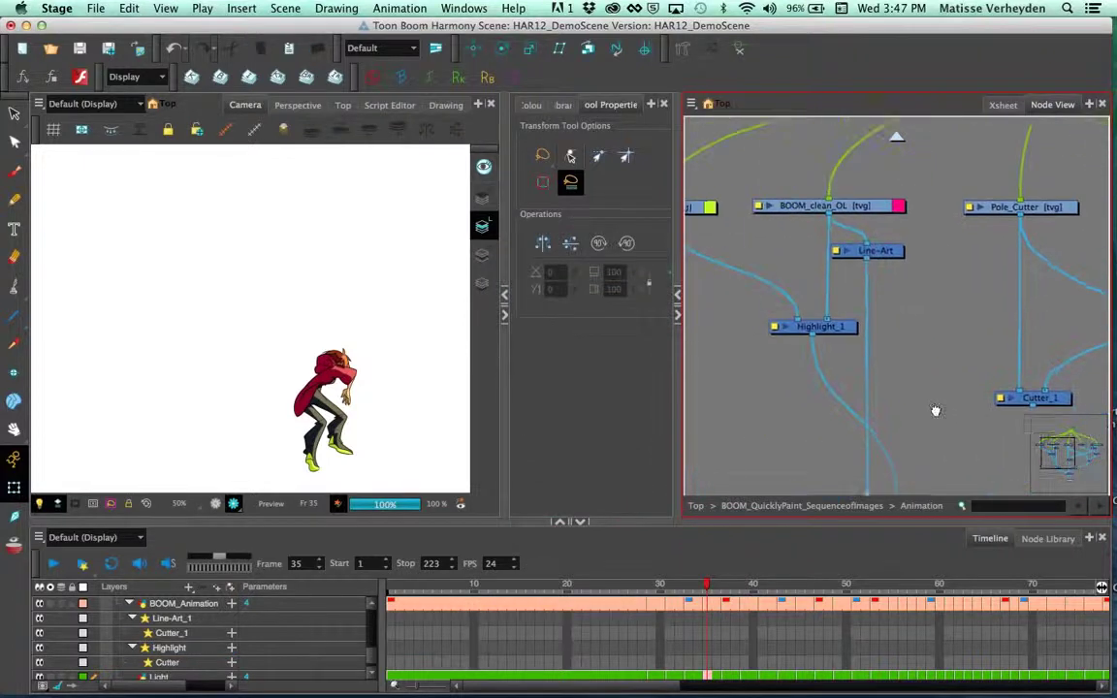
click(890, 341)
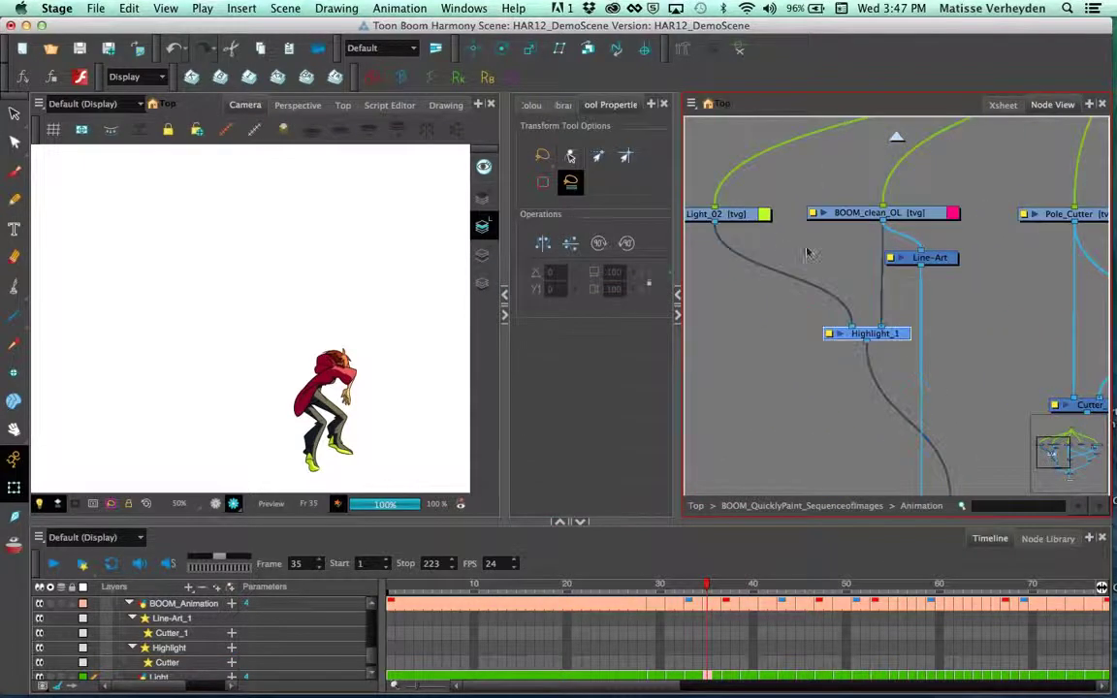
Step: Select the character's BOOM_Animation drawing up close at frame 35 in OpenGL mode, and clear the selection
click(15, 114)
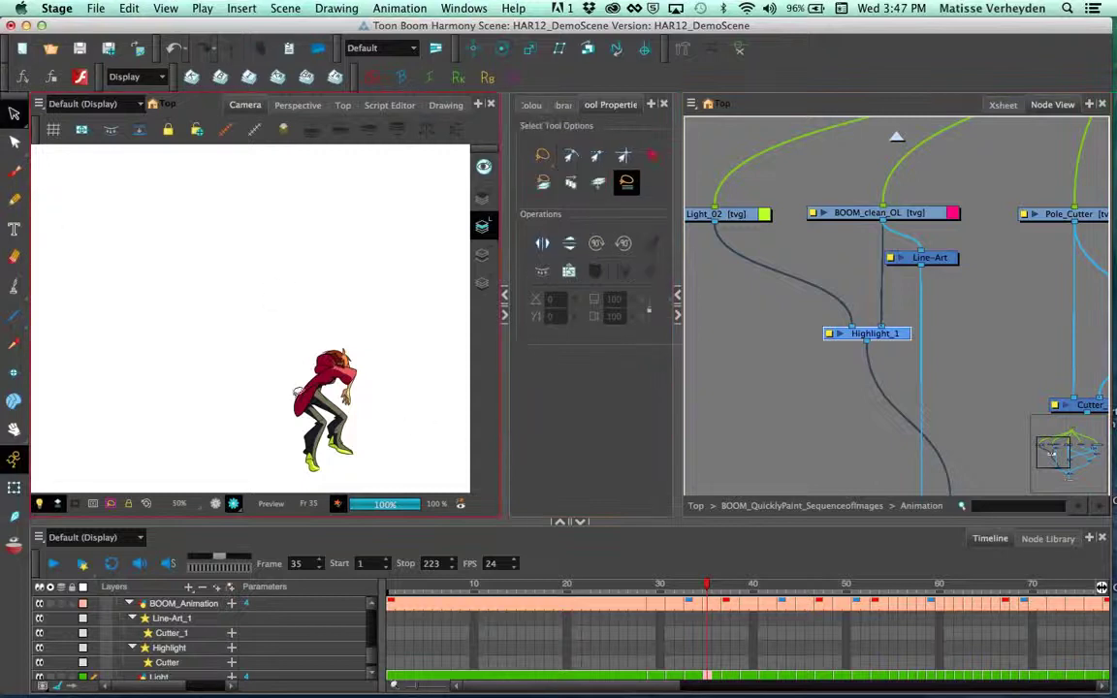
key(shift+t)
scroll(325, 426, up, 5)
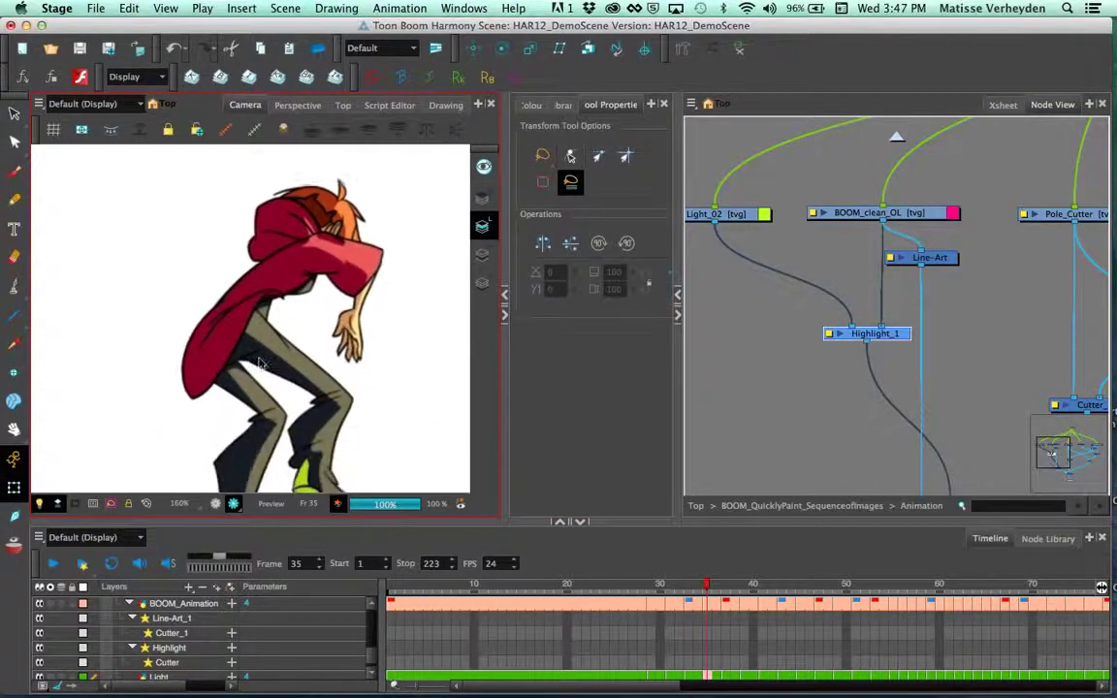
click(238, 330)
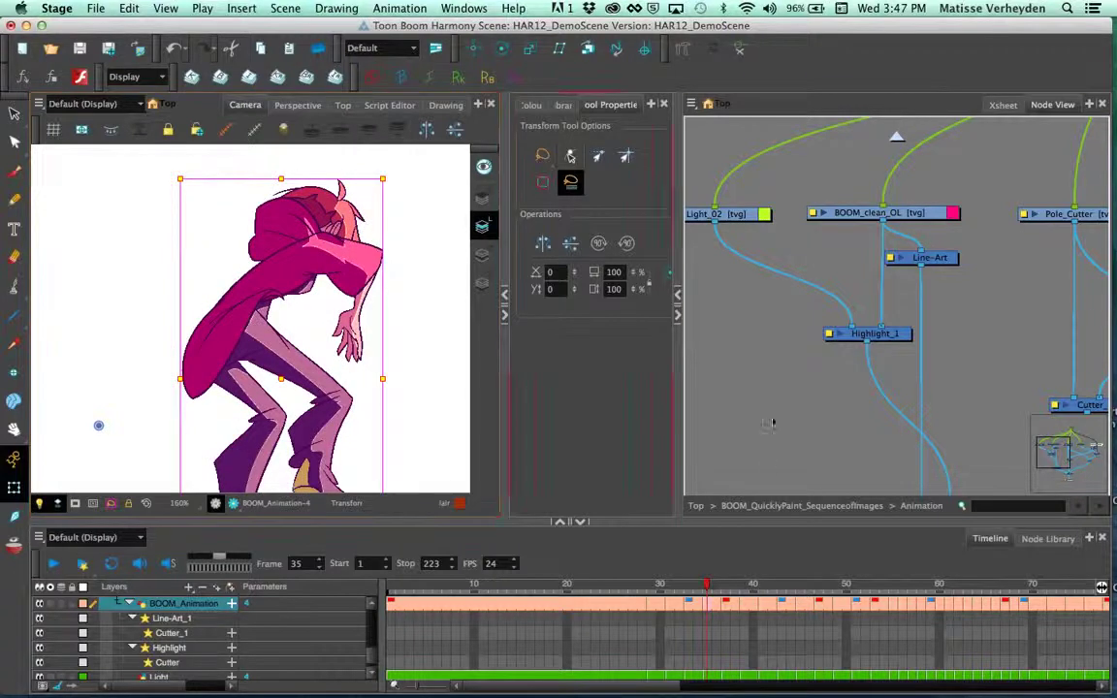
click(755, 486)
Step: Examine the whole Animation group network and the character's legs at frame 49
scroll(892, 425, down, 3)
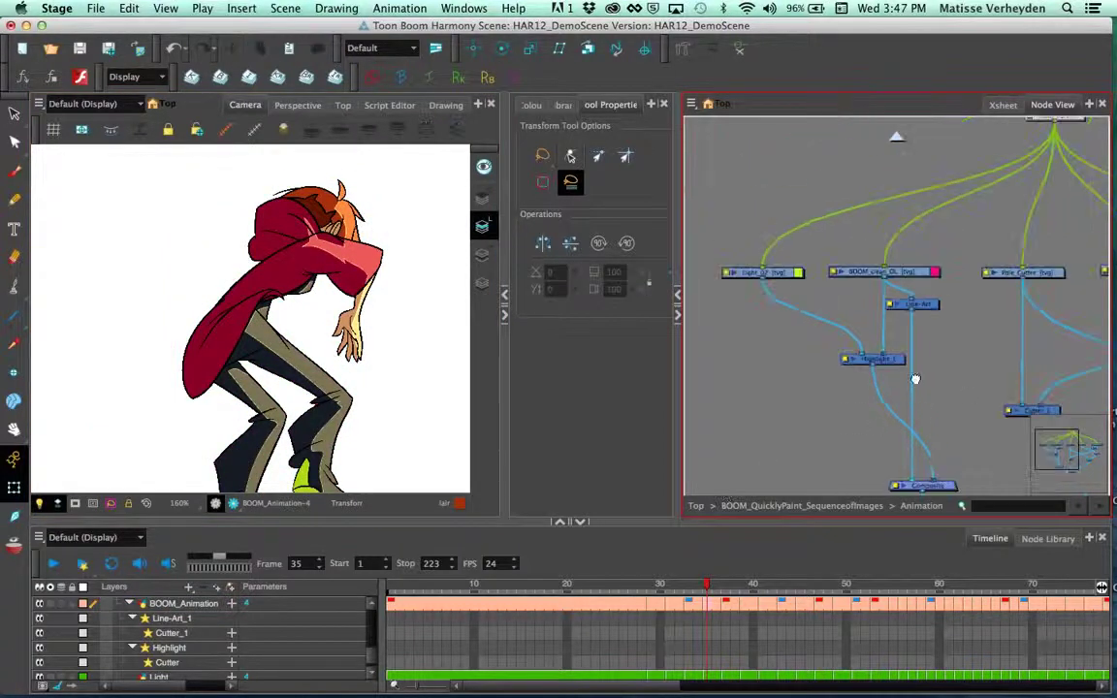
drag(915, 379, 805, 334)
drag(794, 585, 841, 583)
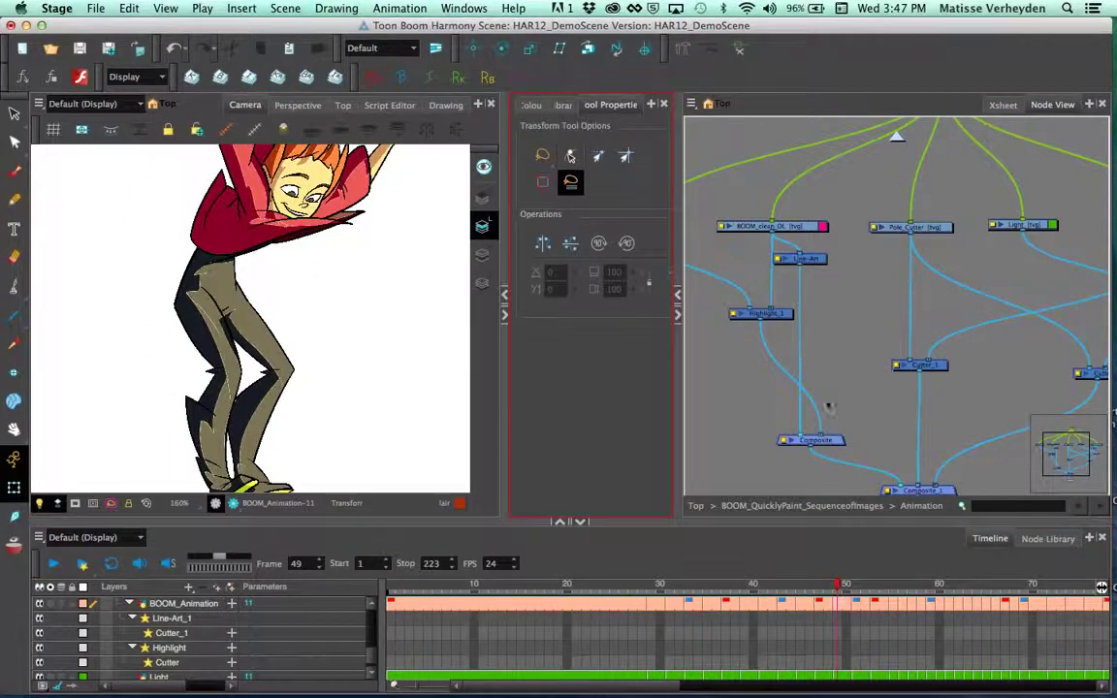
scroll(792, 452, down, 4)
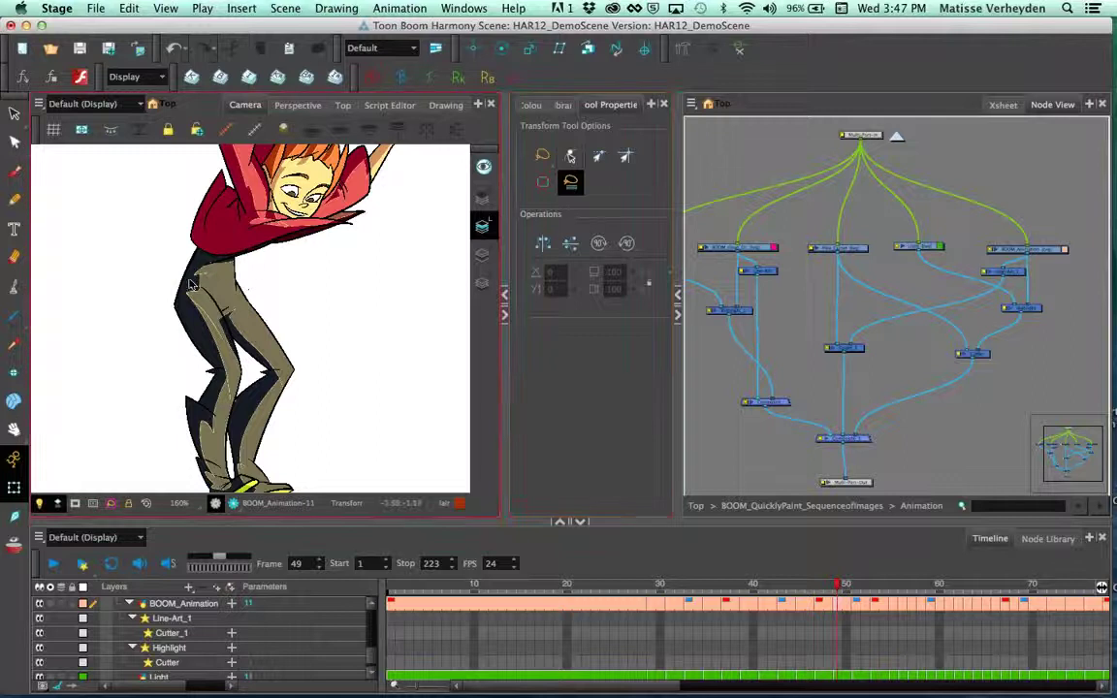
drag(216, 440, 219, 394)
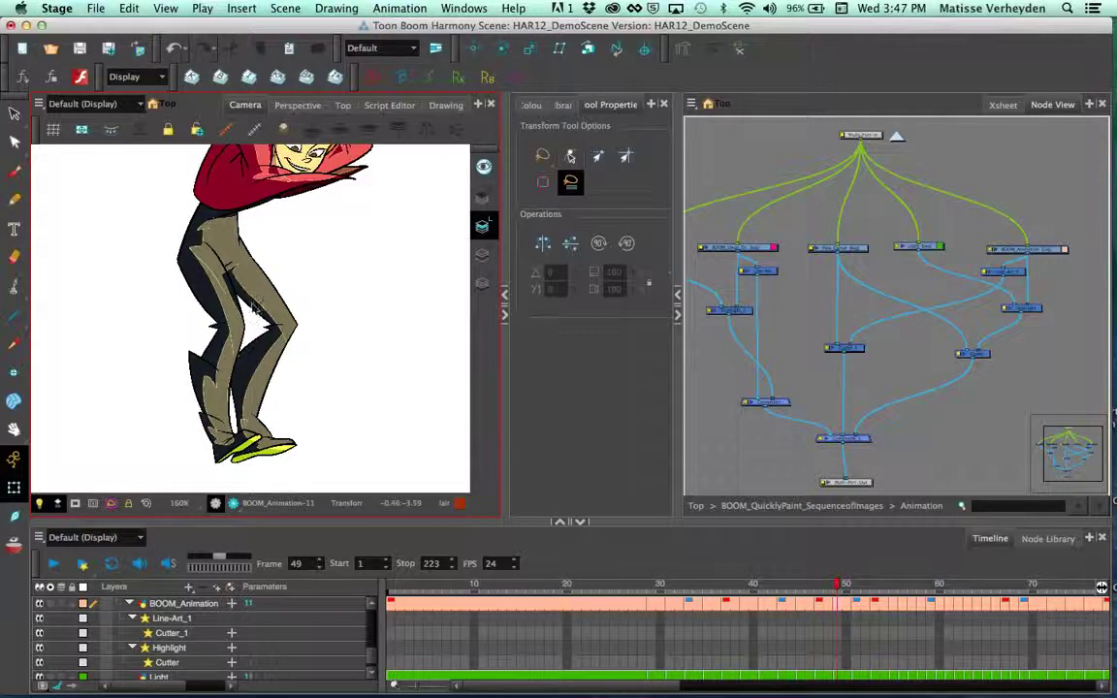
Step: Return to the Top network, and show the Library in a widened area with its folder list scrolled up
click(715, 496)
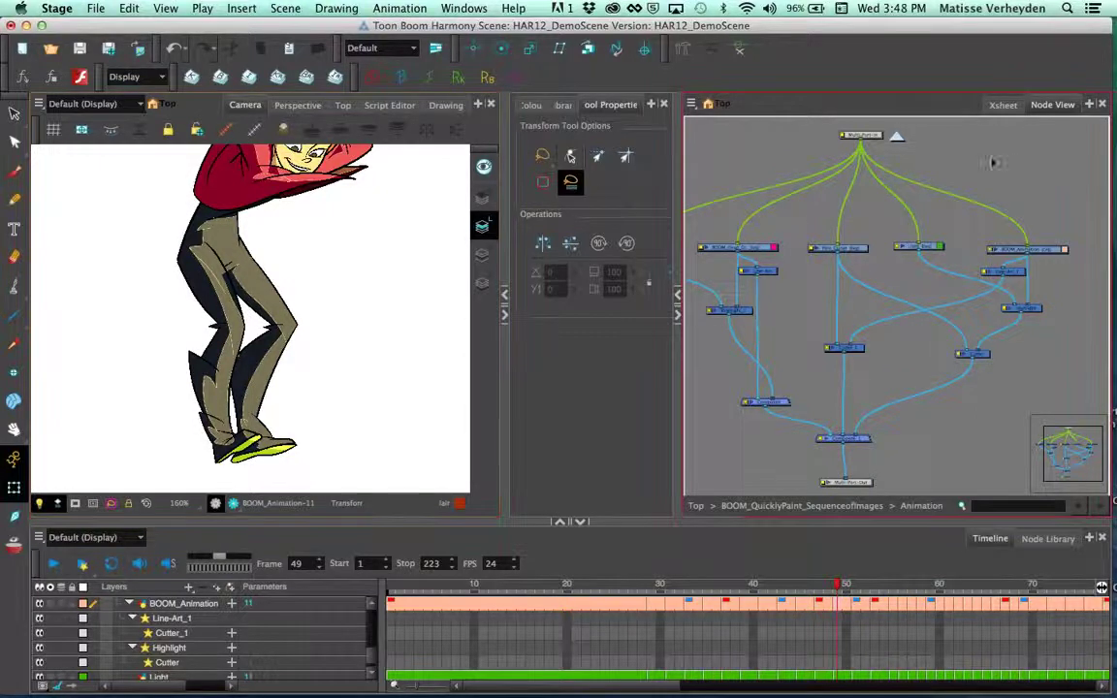
click(695, 506)
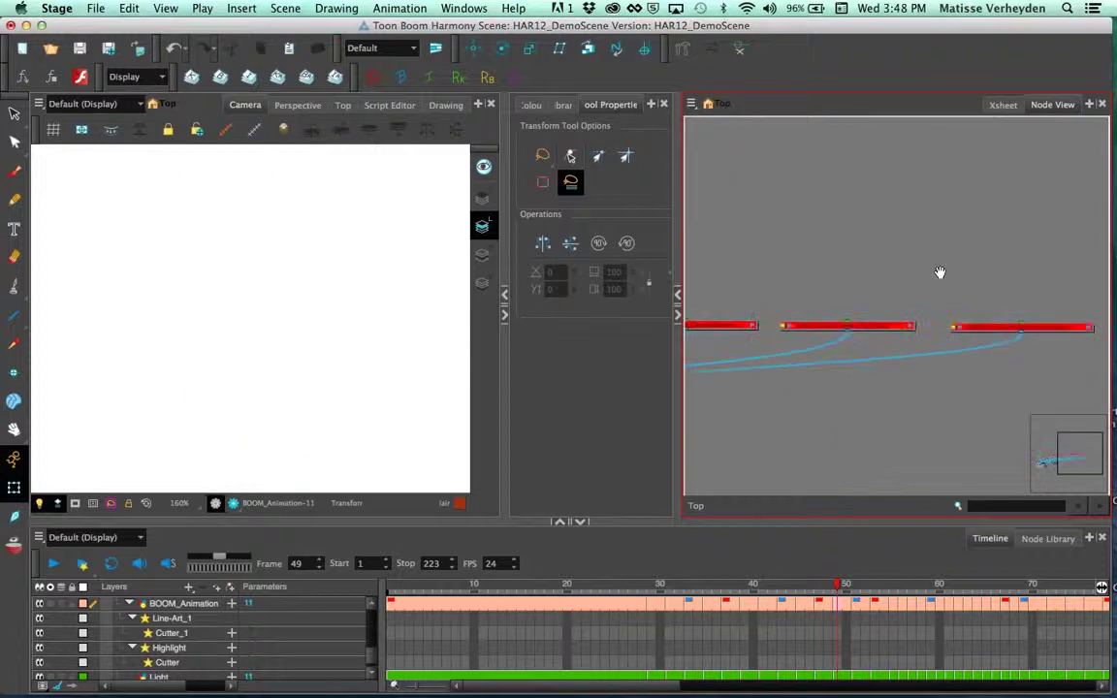
click(526, 105)
click(572, 104)
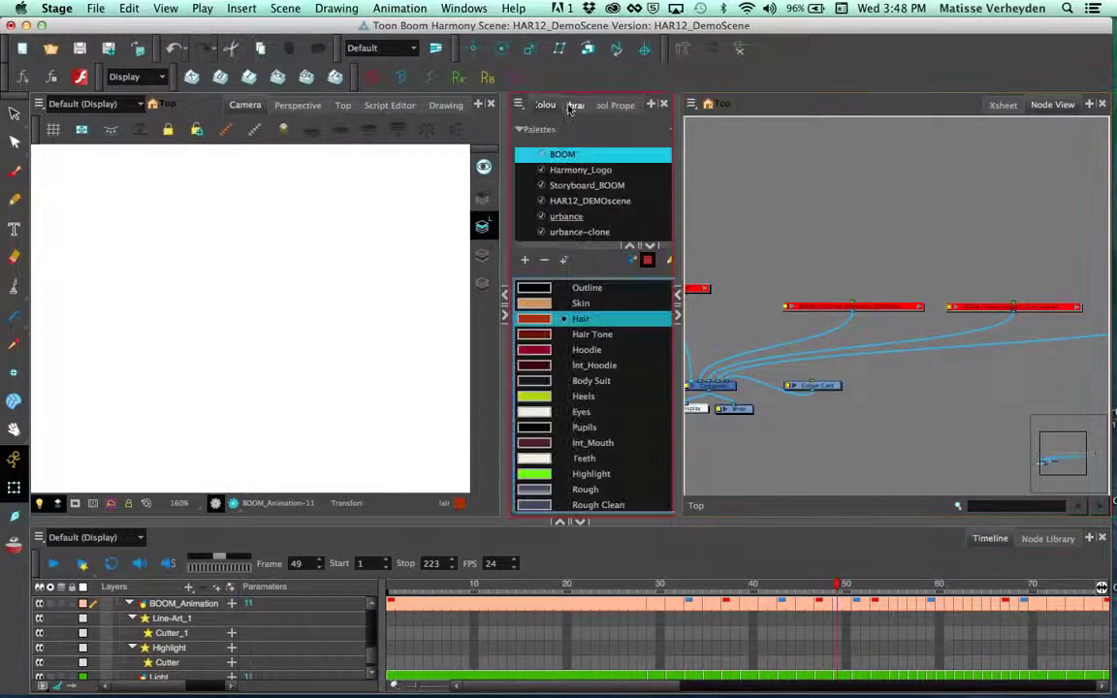
click(432, 185)
drag(503, 196, 328, 205)
scroll(342, 366, up, 15)
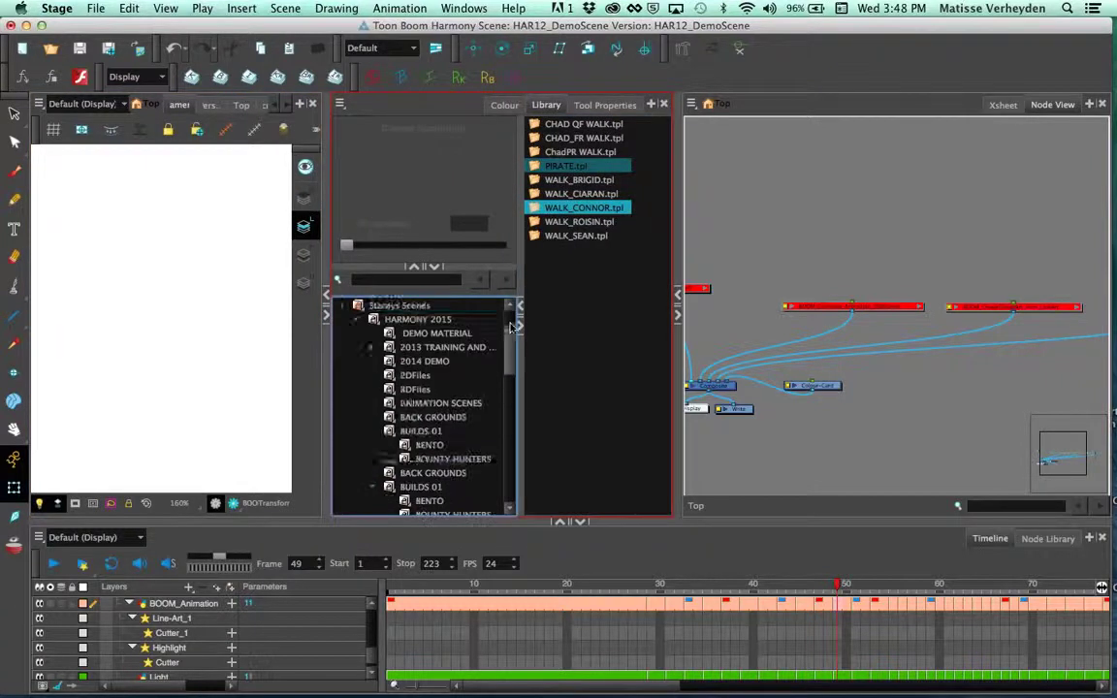
Step: Expand HAR11 - DEMO PACK in the Library and examine the templates in its 3 - Cut-Out folder
click(340, 362)
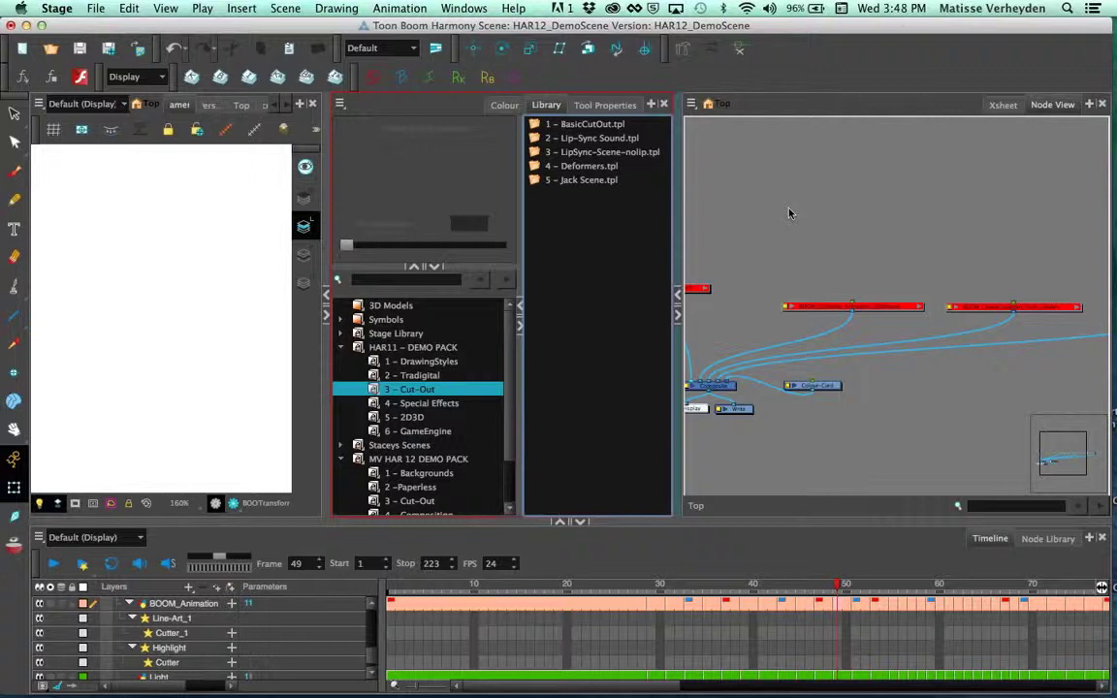
click(694, 282)
click(609, 303)
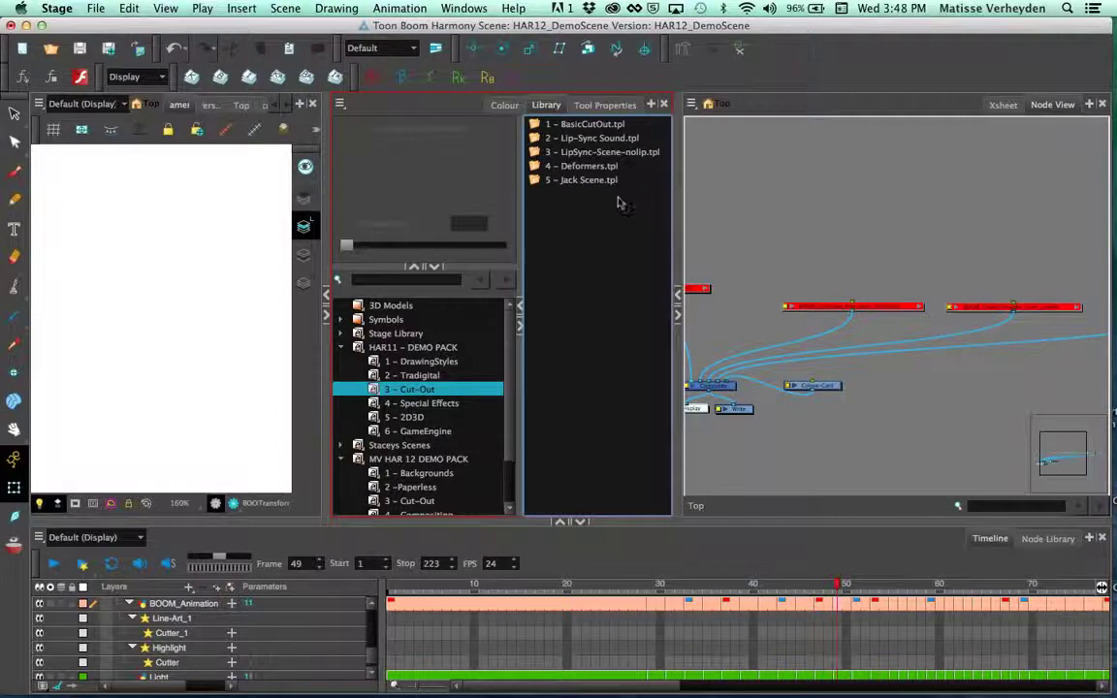
click(702, 171)
Step: Import the 5-ApplyPegShadow-SepElement template from 2 - Tradigital into the Top network, connected to the Composite, and widen the Camera view again
click(412, 375)
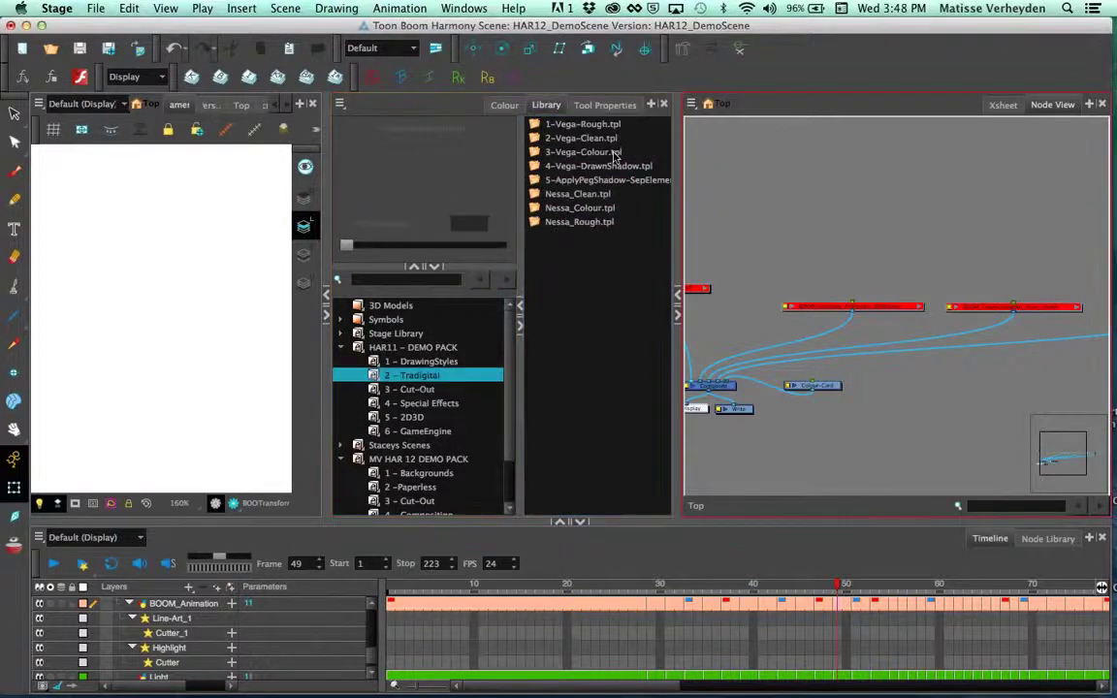
drag(613, 189, 710, 381)
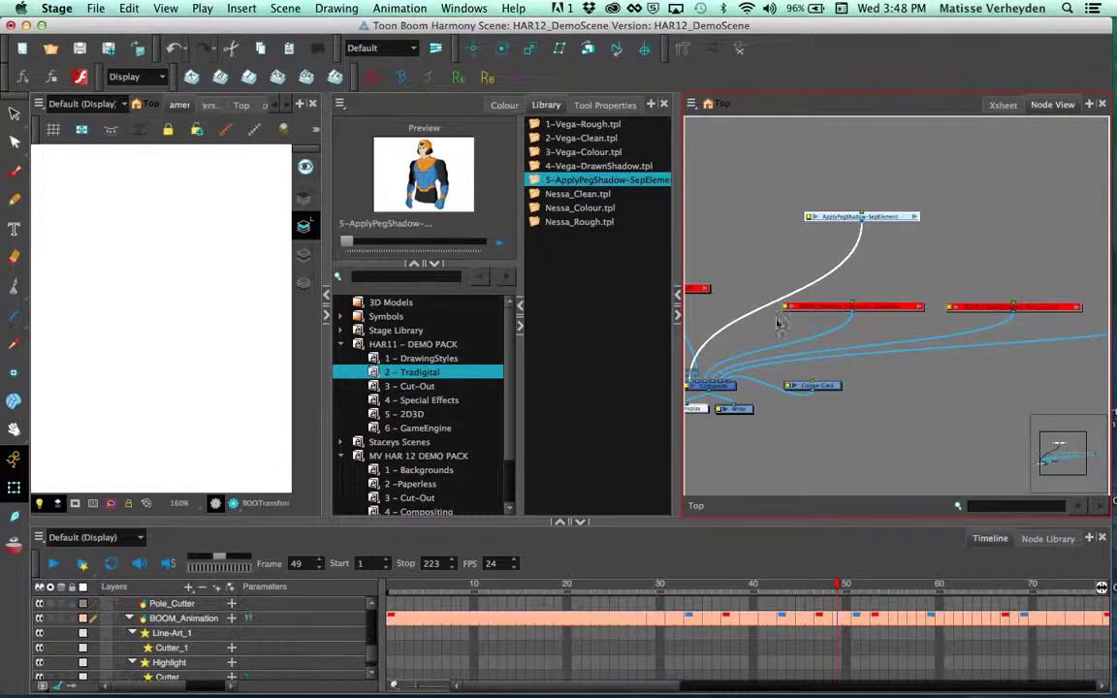
drag(328, 359, 506, 360)
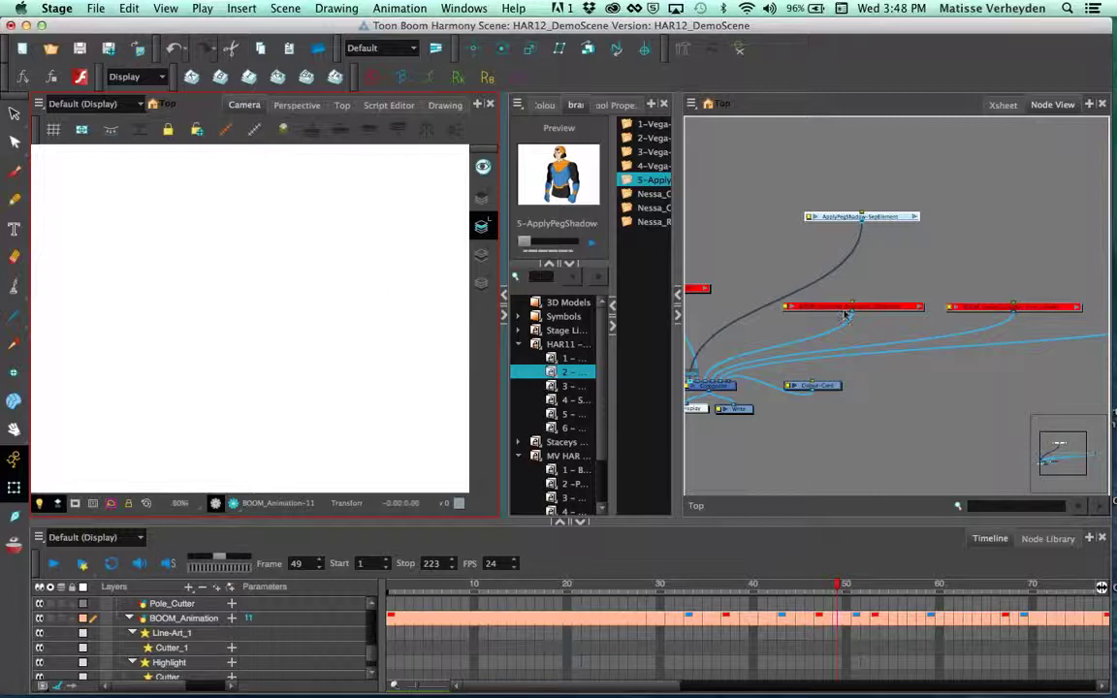
click(1035, 391)
drag(947, 407, 974, 378)
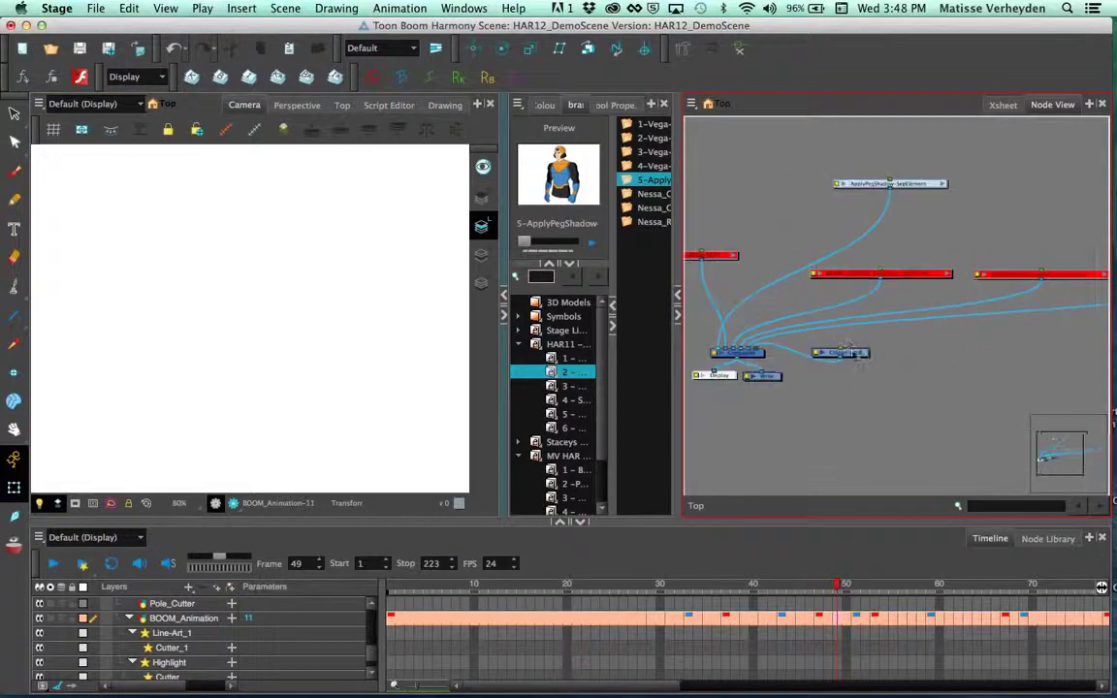
Step: Disable the Colour-Card node, and go to frame 6, declining the colour recovery
click(854, 354)
key(d)
scroll(366, 436, down, 2)
click(921, 205)
click(938, 186)
click(436, 584)
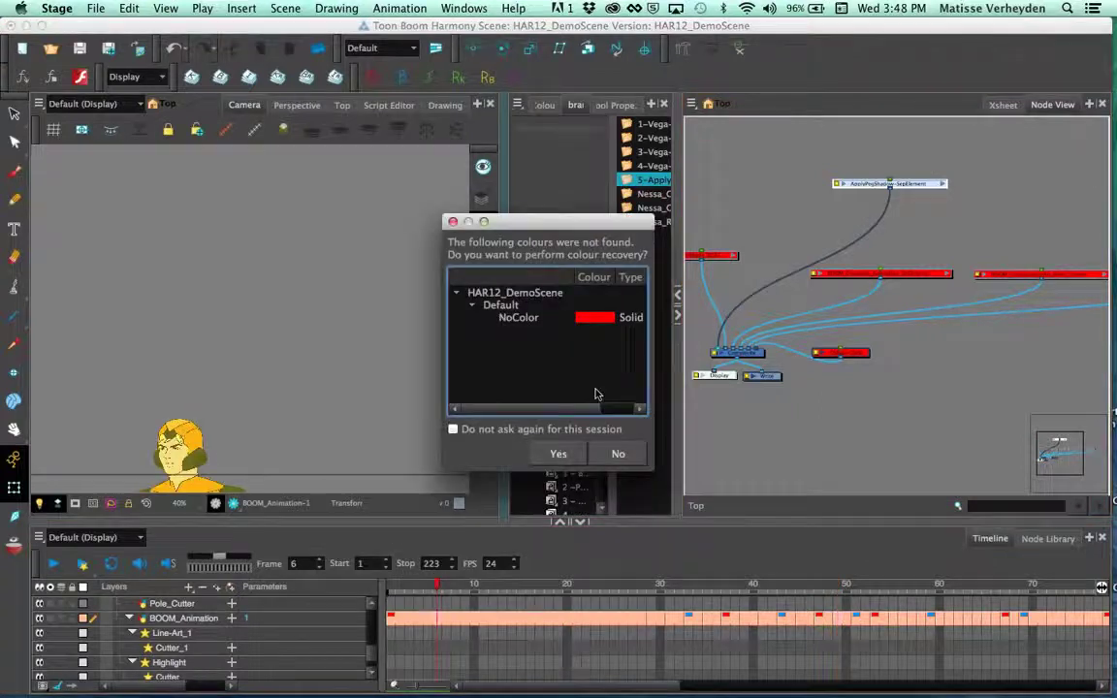
click(617, 455)
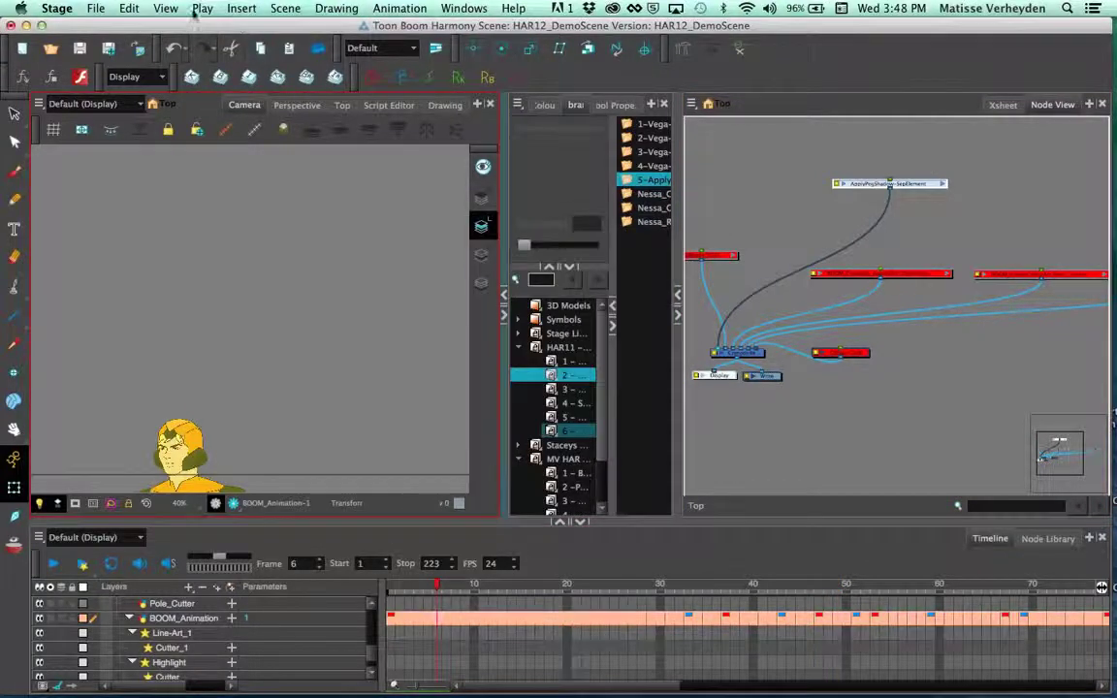
Step: Switch the scene's camera to Default Camera and bring the imported superhero into view
click(286, 9)
mouse_move(356, 67)
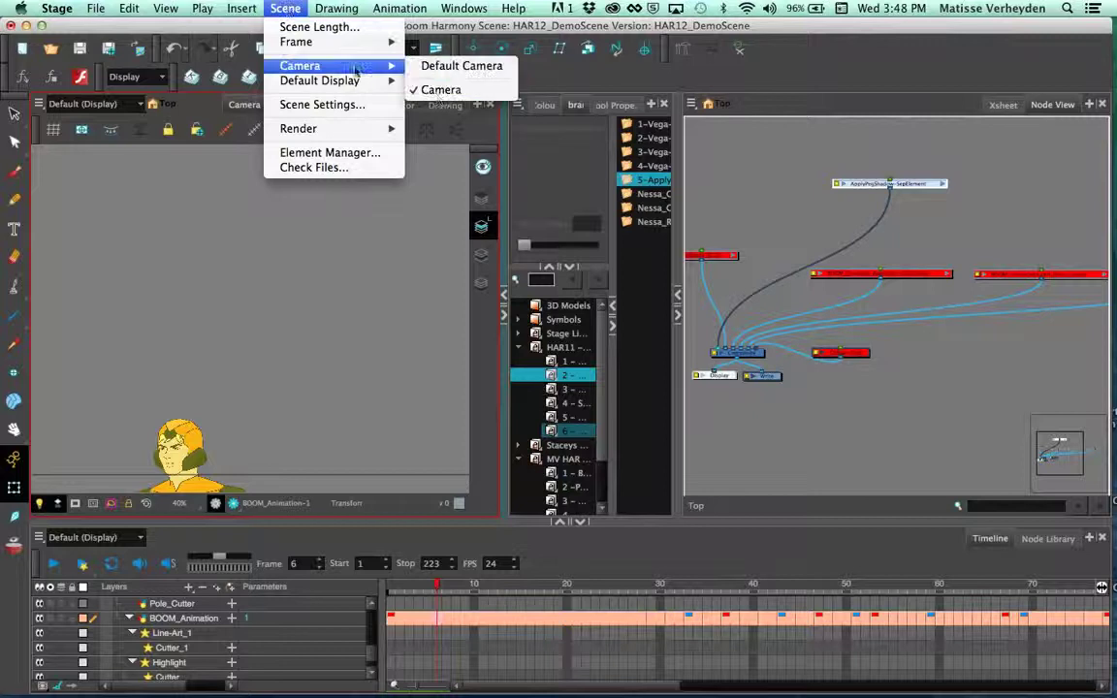
click(450, 66)
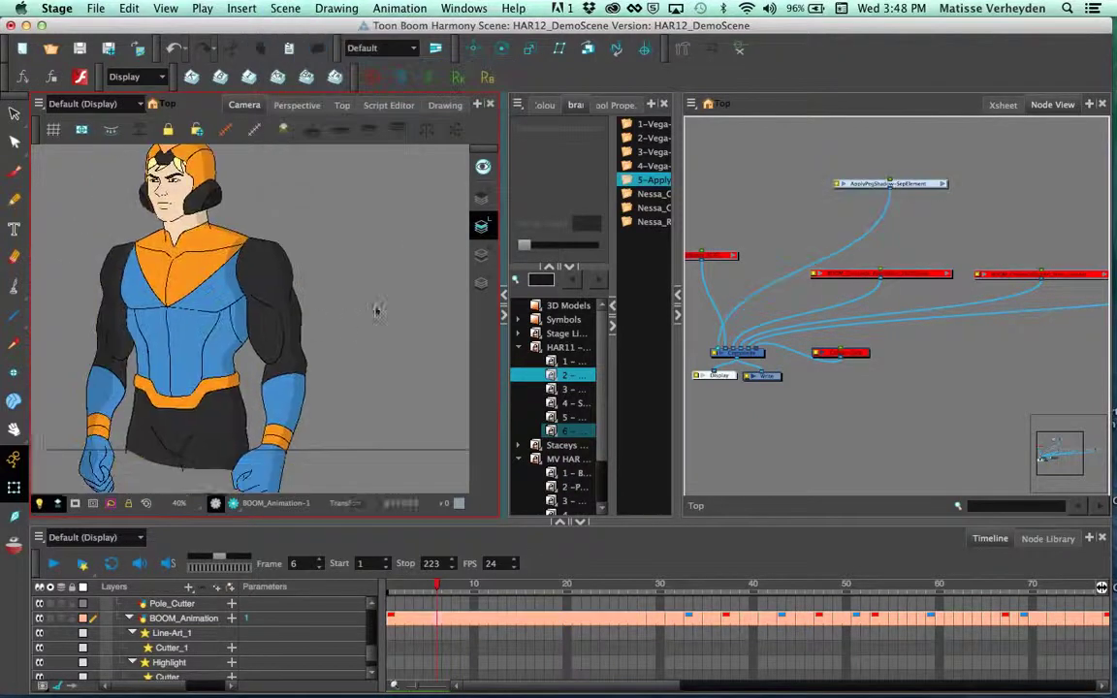
drag(376, 336, 425, 351)
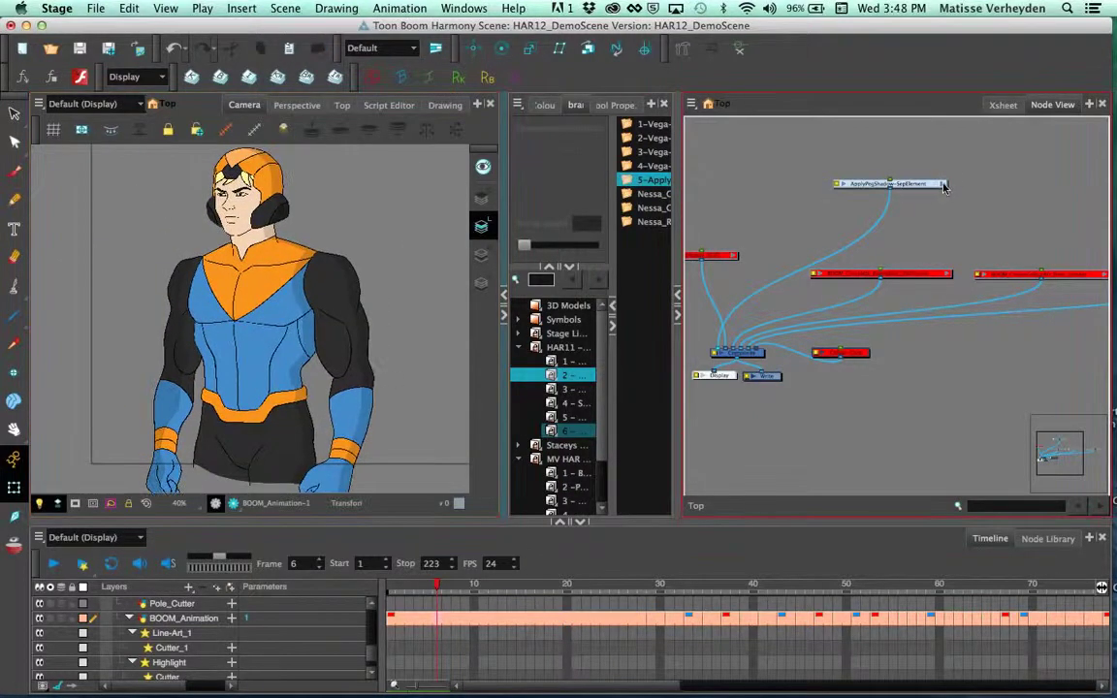
Step: Open the ApplyPegShadow-SepElement group and select the hero's torso and each arm's Vega-Colour drawing in turn to see how they are separated
click(944, 184)
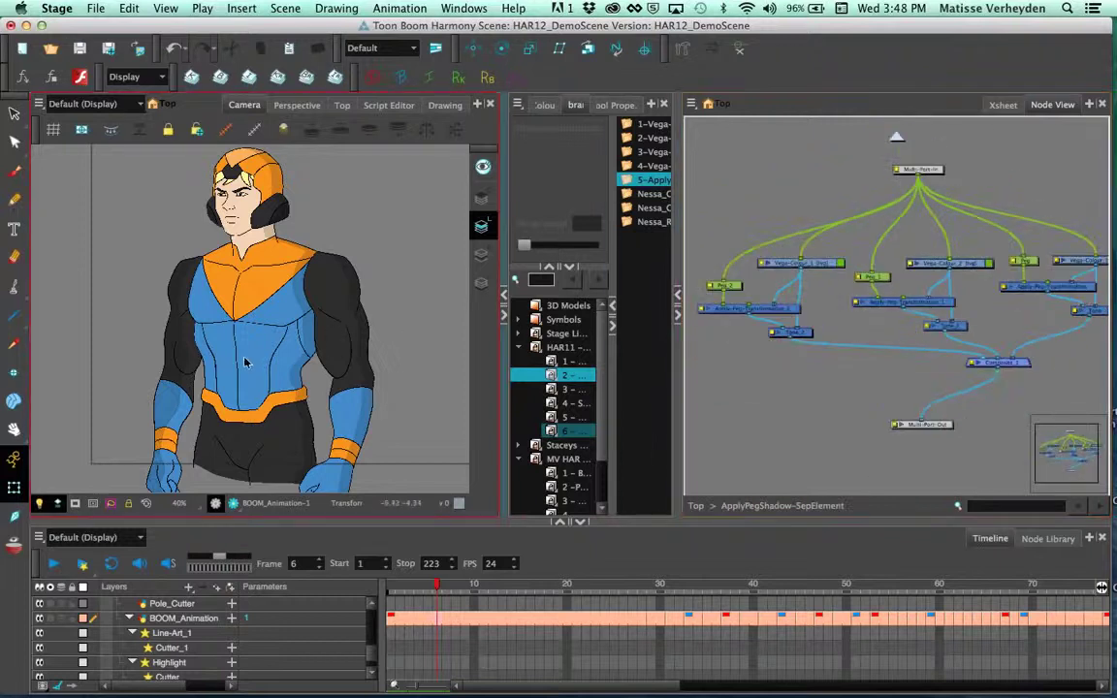
click(270, 302)
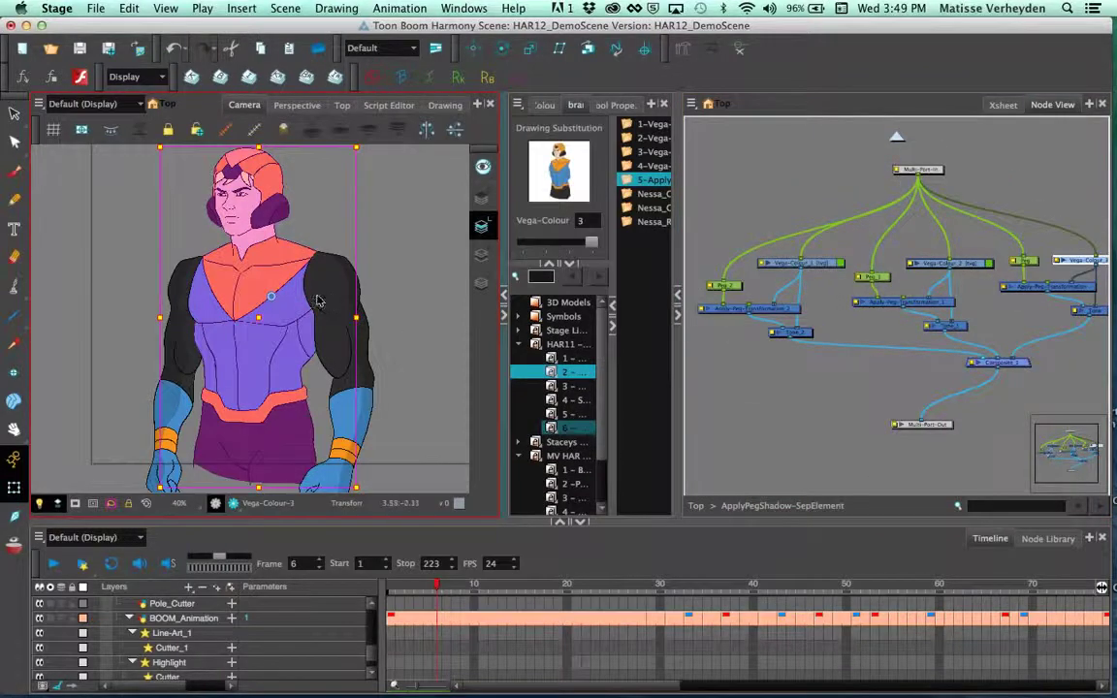
click(328, 299)
drag(350, 303, 340, 277)
click(814, 269)
drag(819, 265, 815, 266)
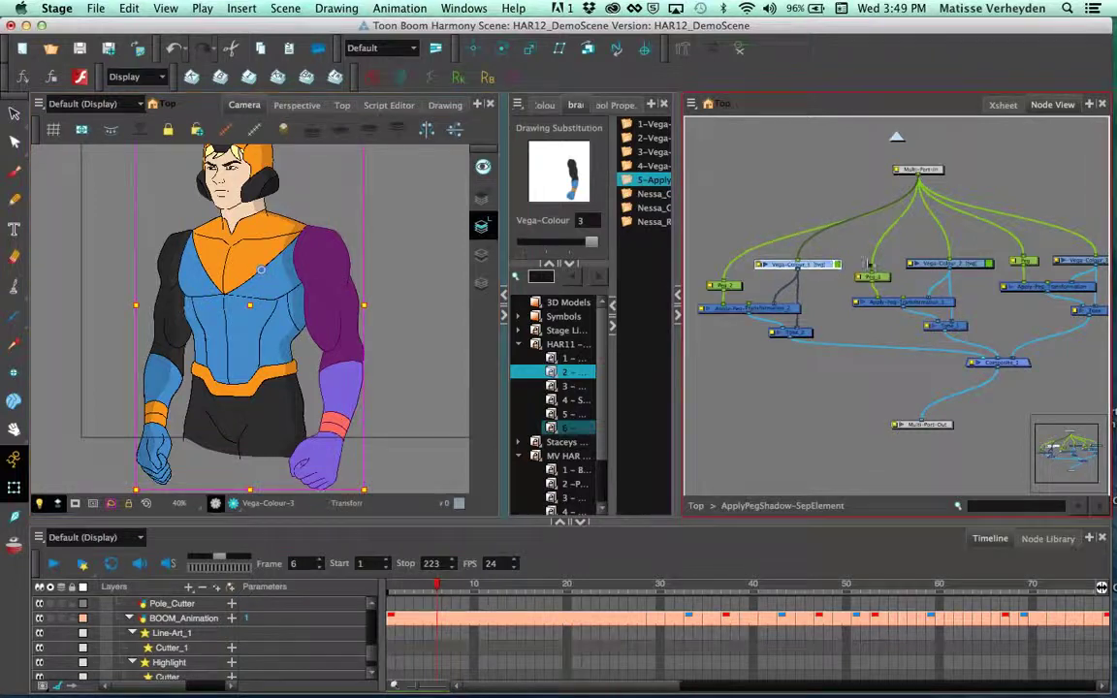
click(952, 266)
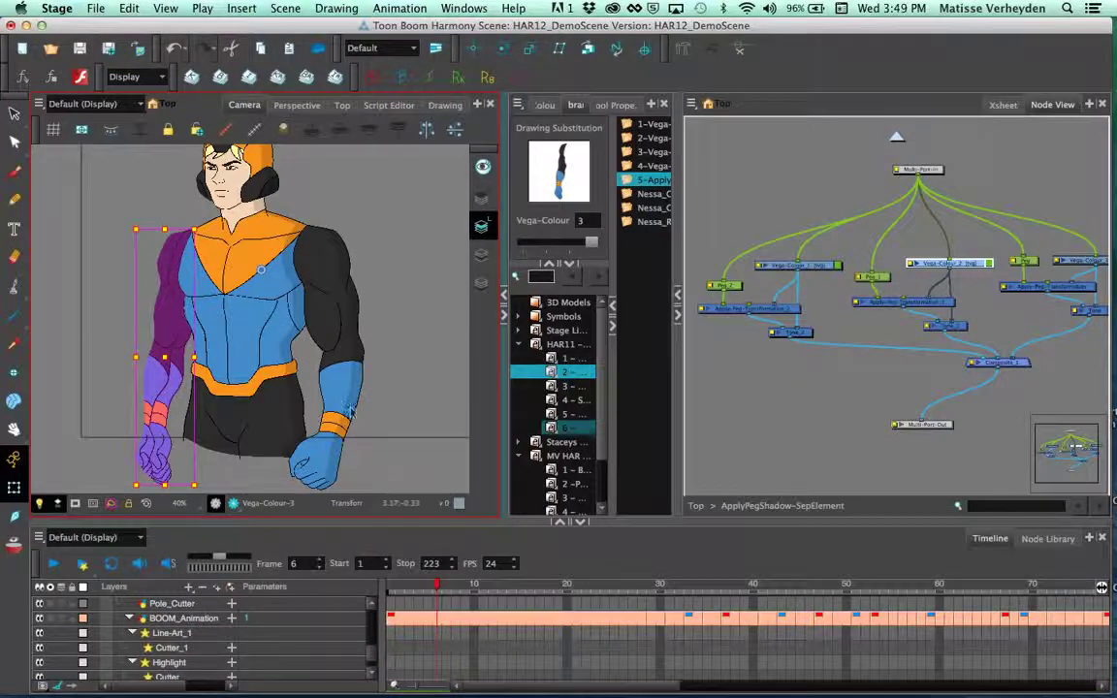
Step: Clear the selection and preview the rendered shadows on the hero at frame 6, and return to the Top network
key(Escape)
click(236, 506)
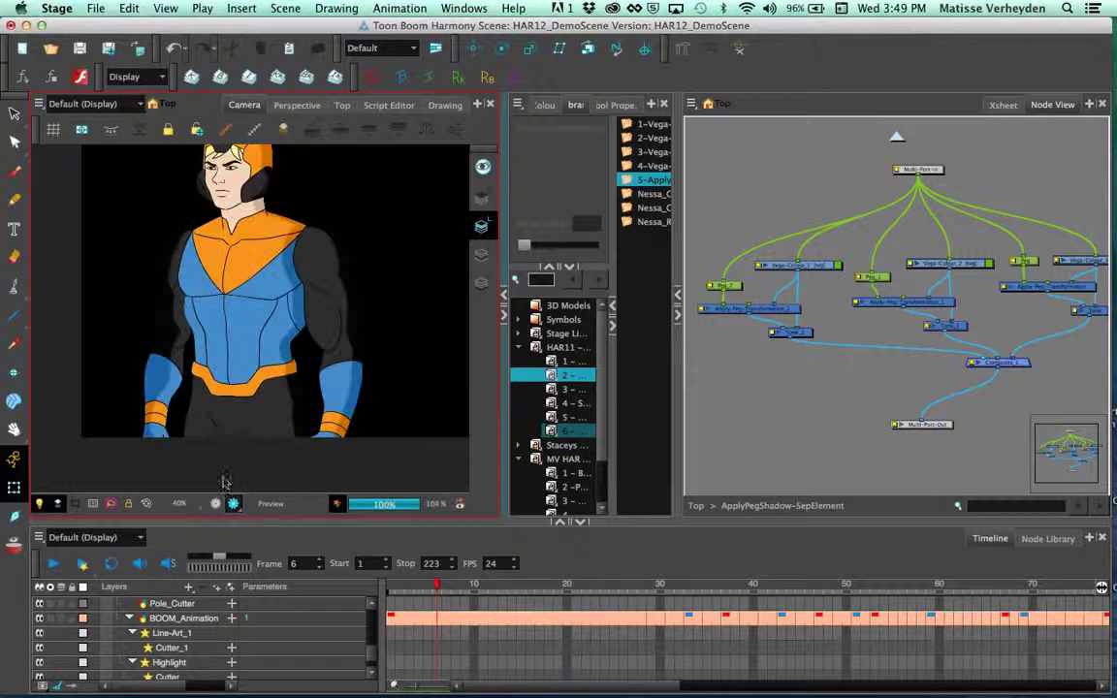
click(819, 423)
key(super+shift+e)
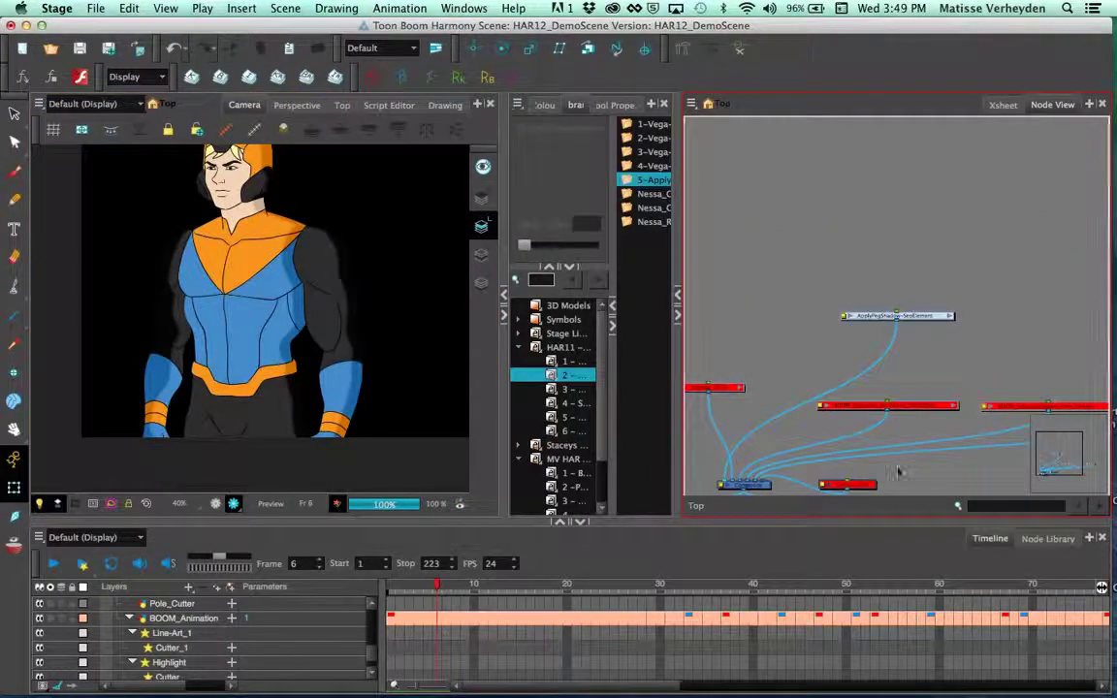
Step: Enter the ApplyPegShadow-SepElement group and select its Apply-Peg-Transformation_1 node
scroll(357, 302, up, 2)
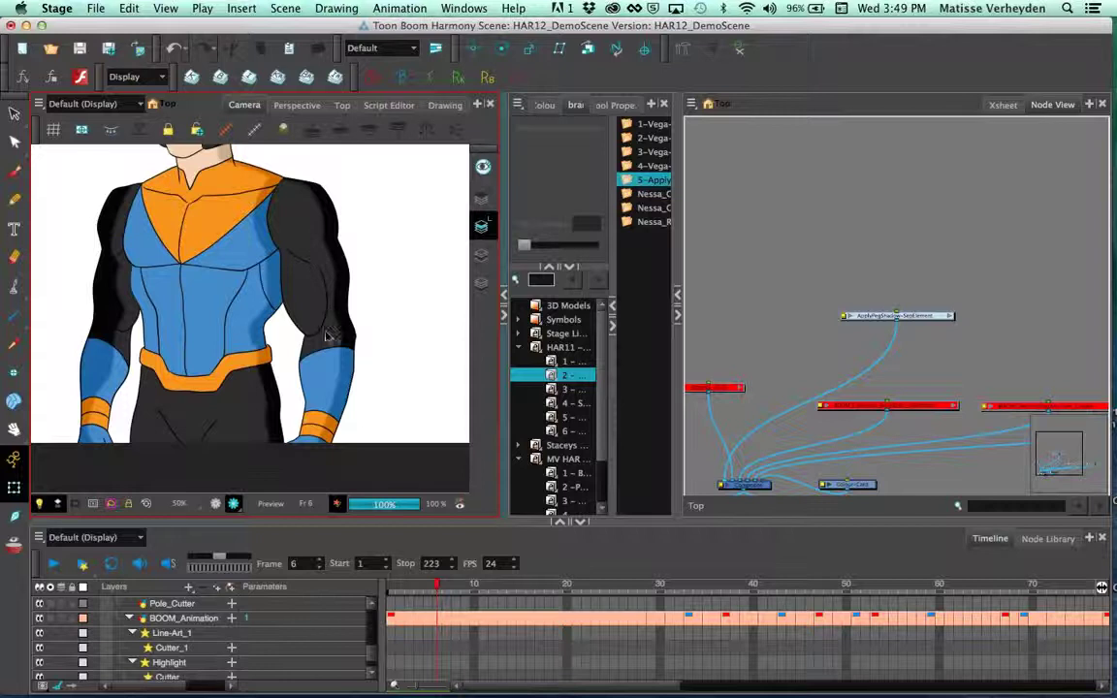
click(949, 320)
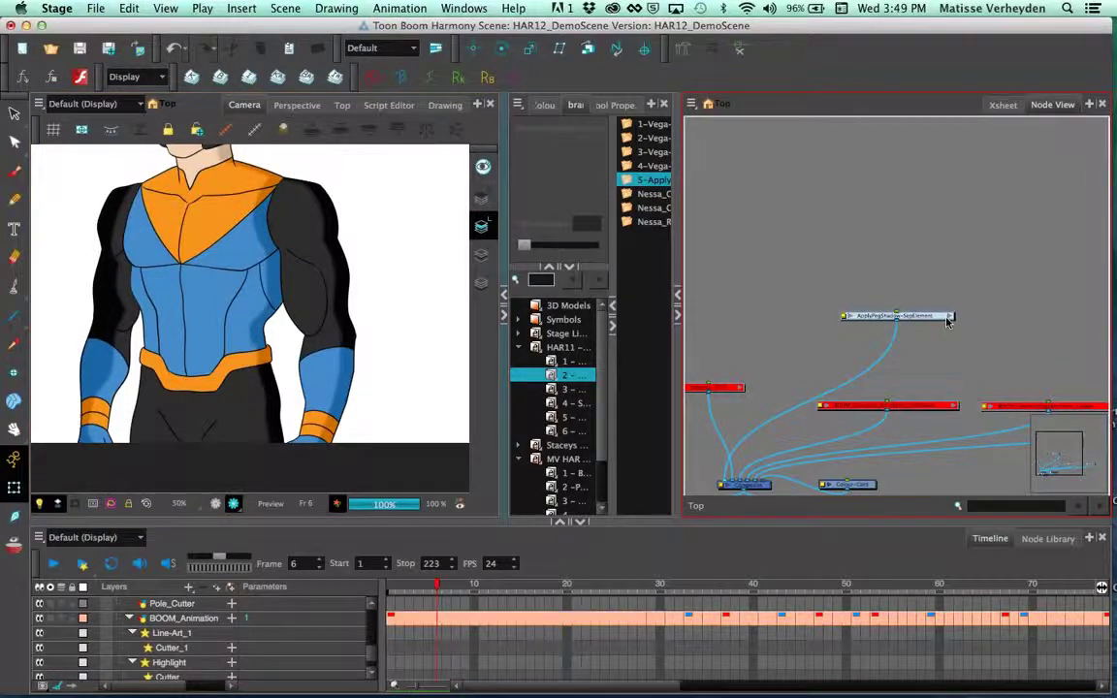
click(950, 318)
click(959, 264)
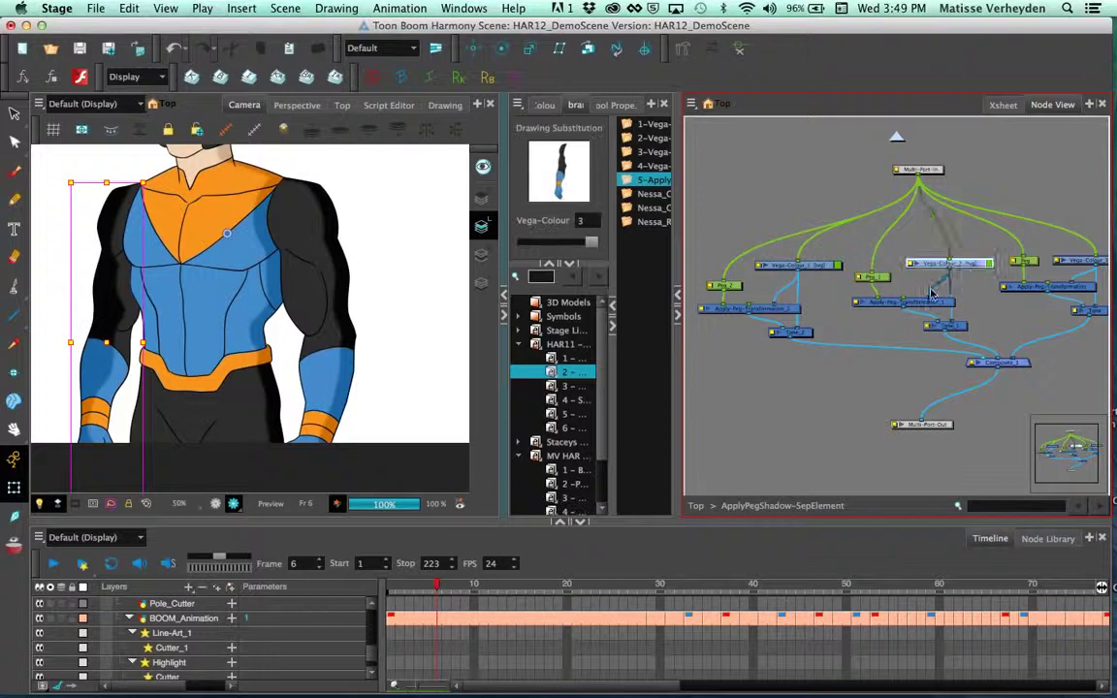
scroll(935, 305, up, 2)
click(942, 305)
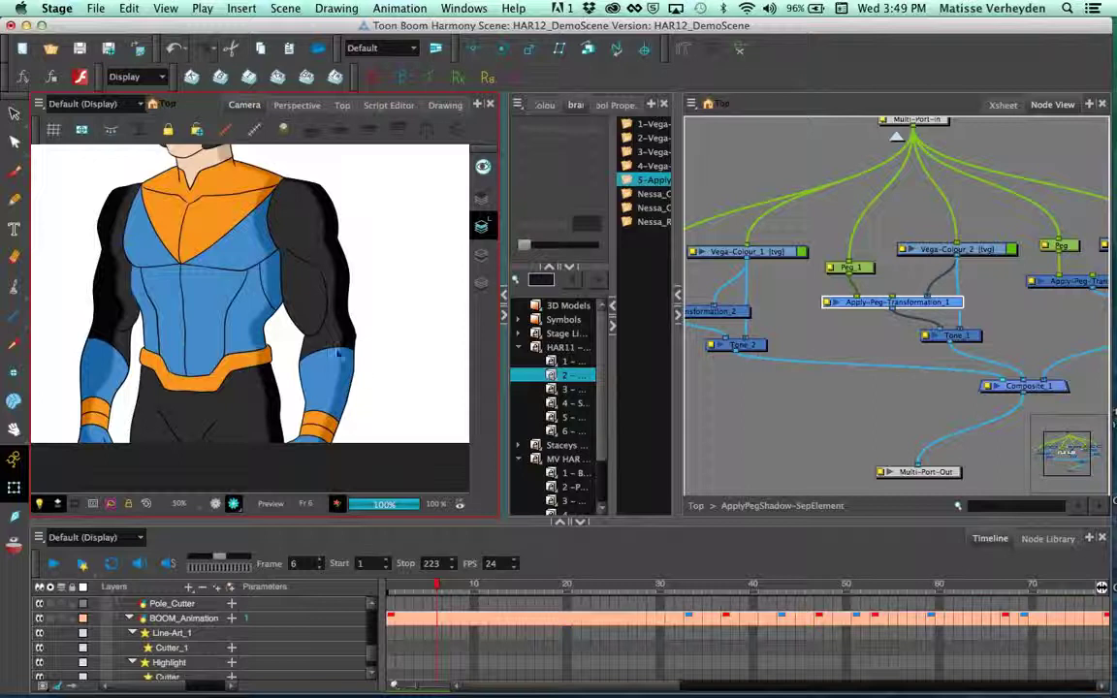
Step: Select Peg_1 and shift it slightly in the camera view to reposition the shading on the character's arm
click(865, 269)
drag(867, 269, 876, 270)
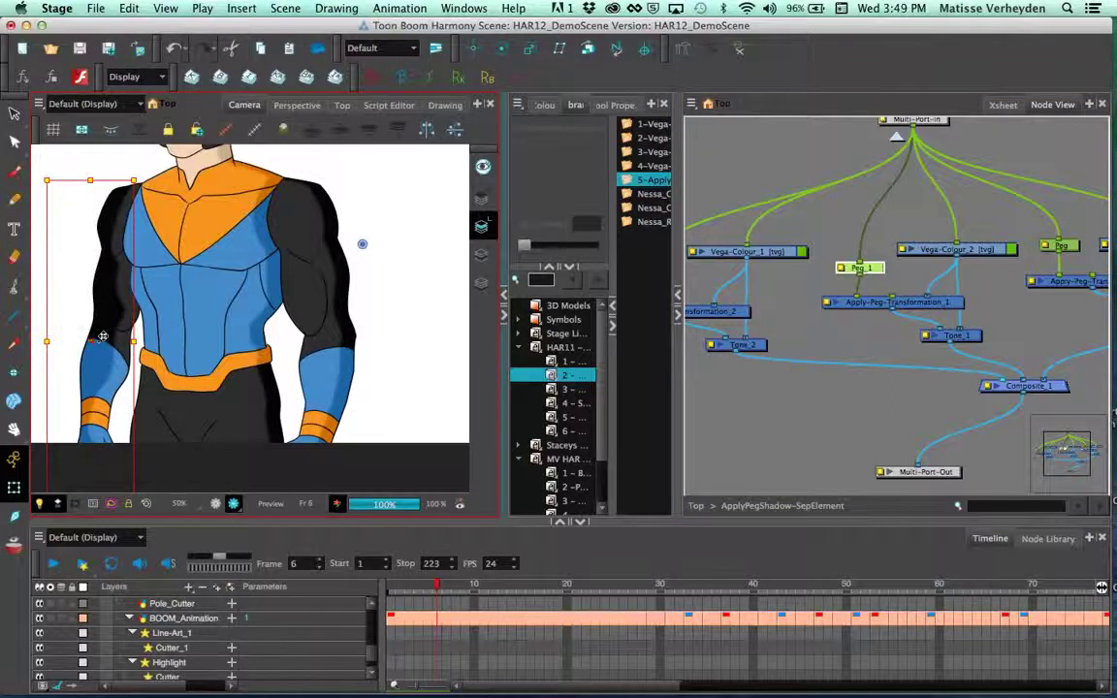
mouse_move(103, 337)
mouse_down()
mouse_move(112, 334)
mouse_move(84, 336)
mouse_up()
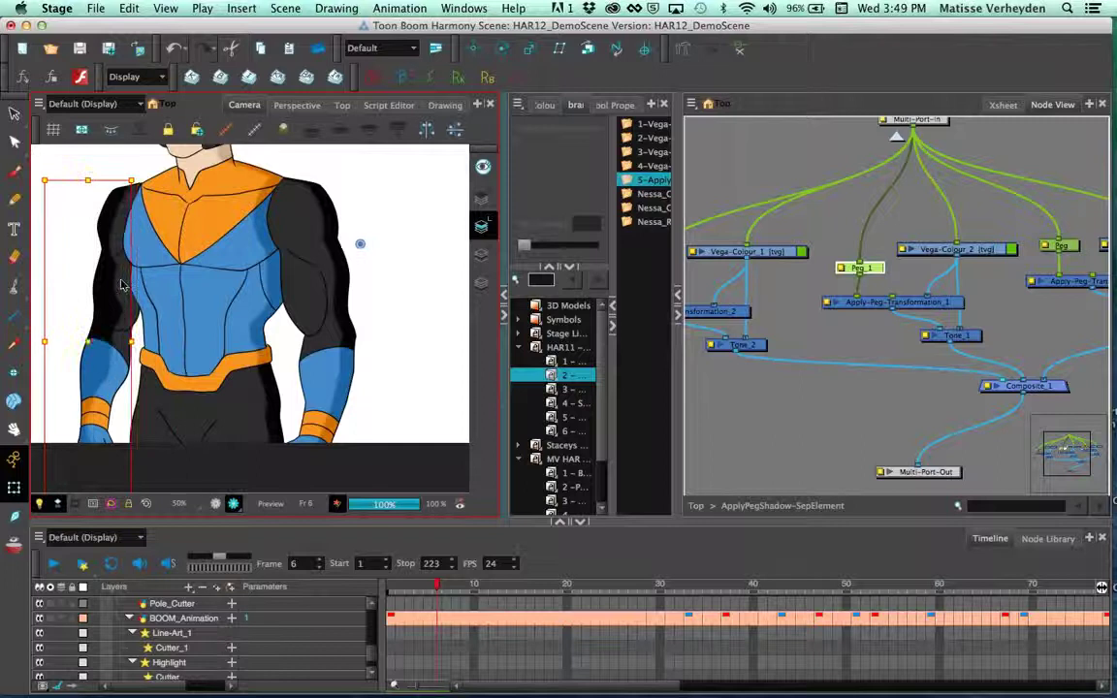
click(950, 349)
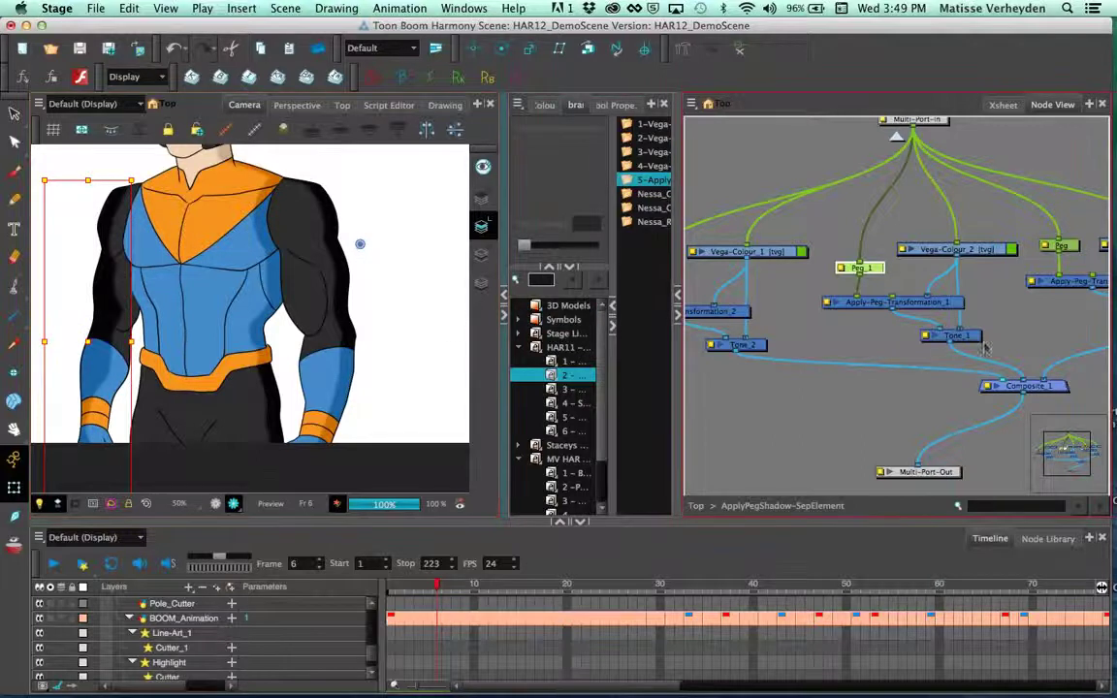
click(120, 181)
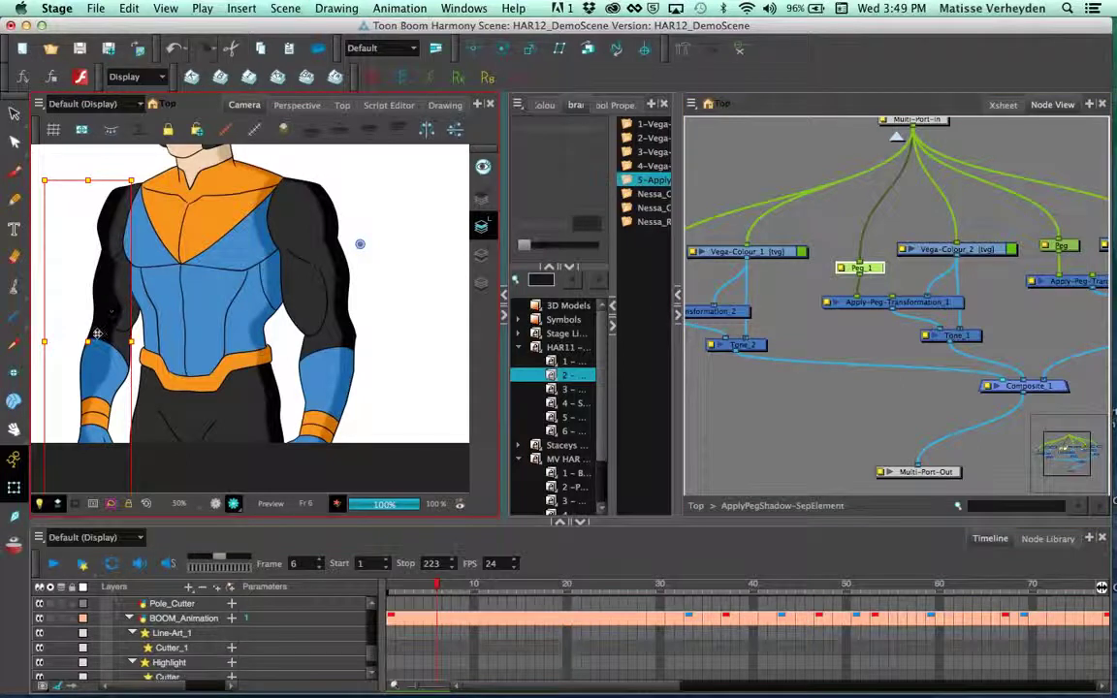
drag(97, 334, 101, 329)
click(936, 340)
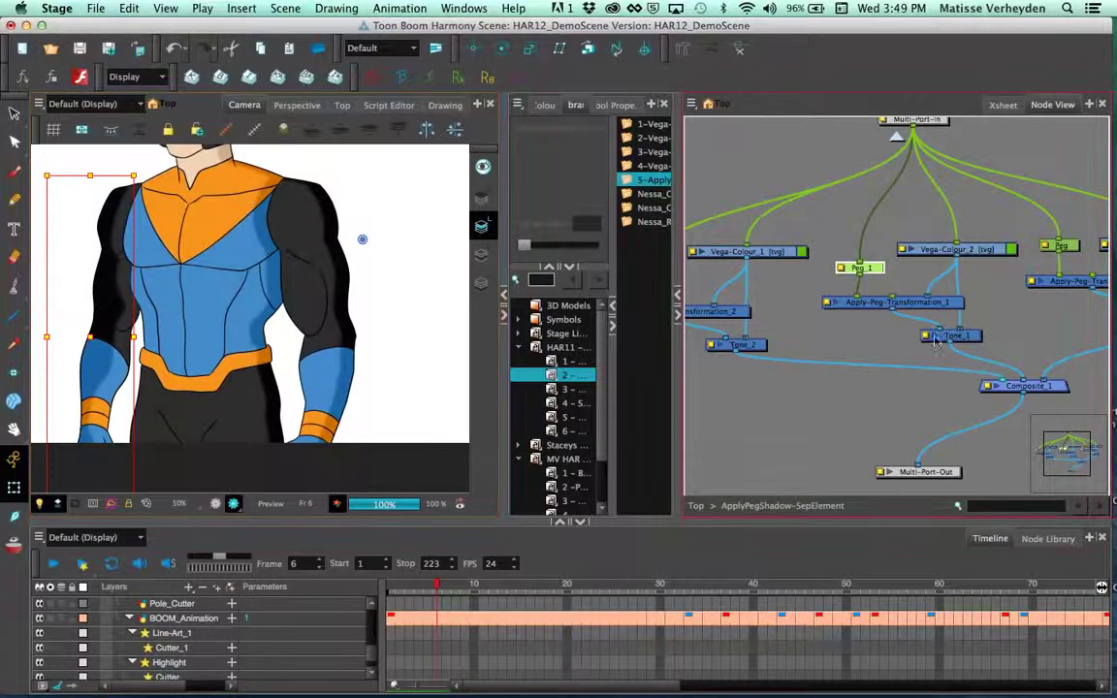
click(267, 189)
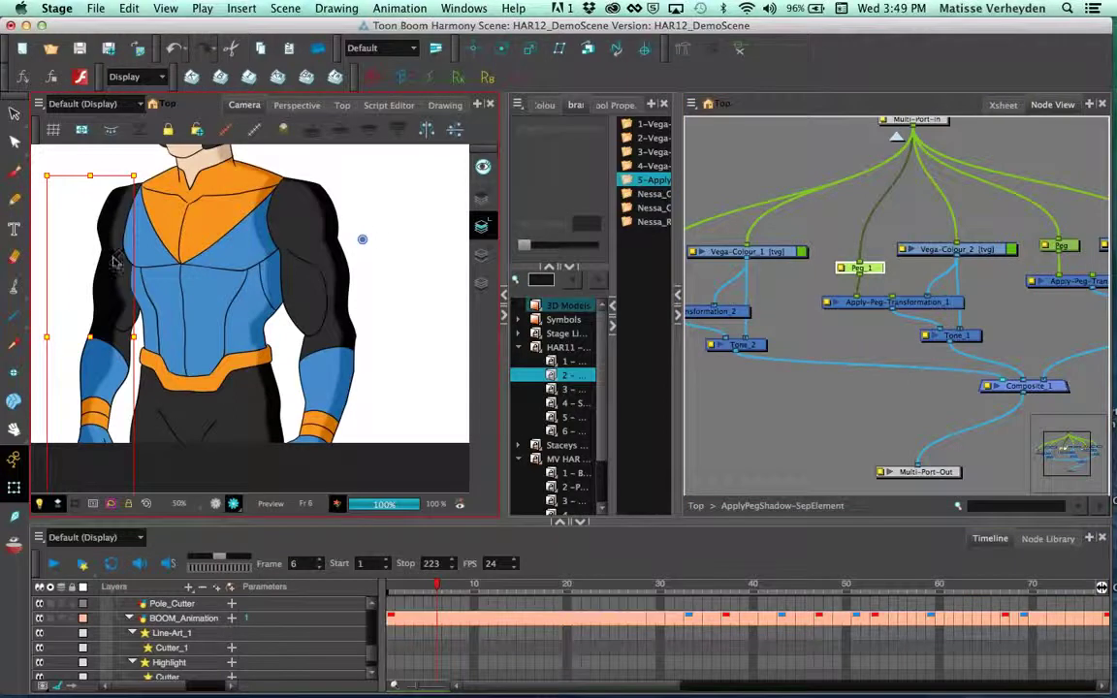
Step: Open the properties of the Tone_1 node and enable Invert Matte
click(981, 347)
double_click(955, 336)
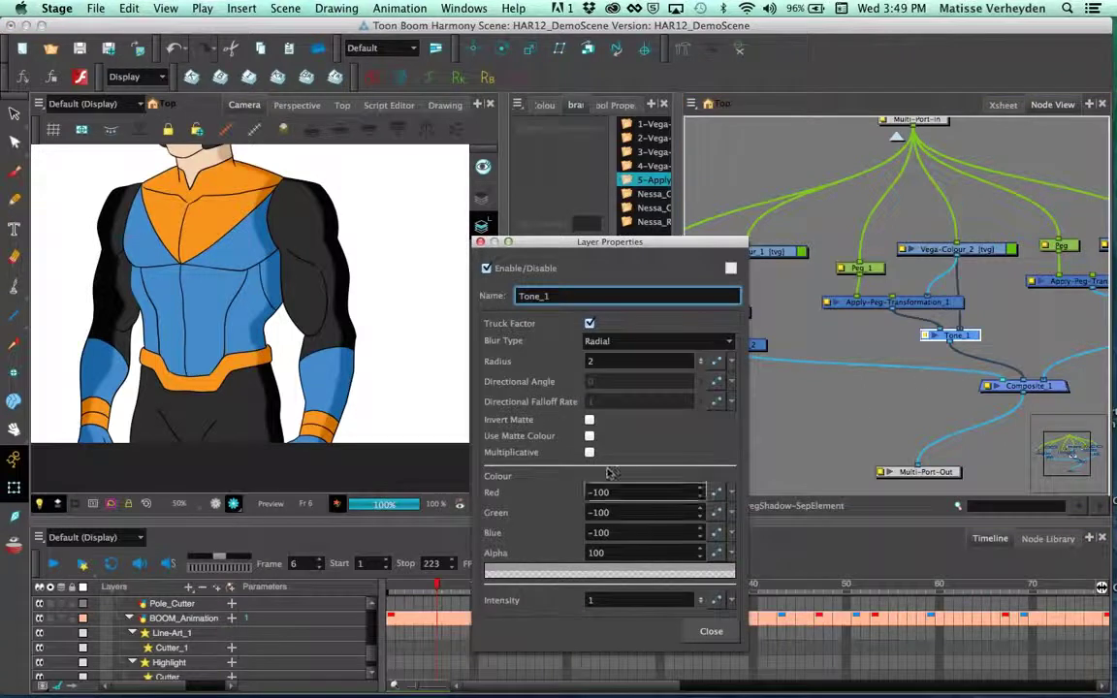
click(588, 419)
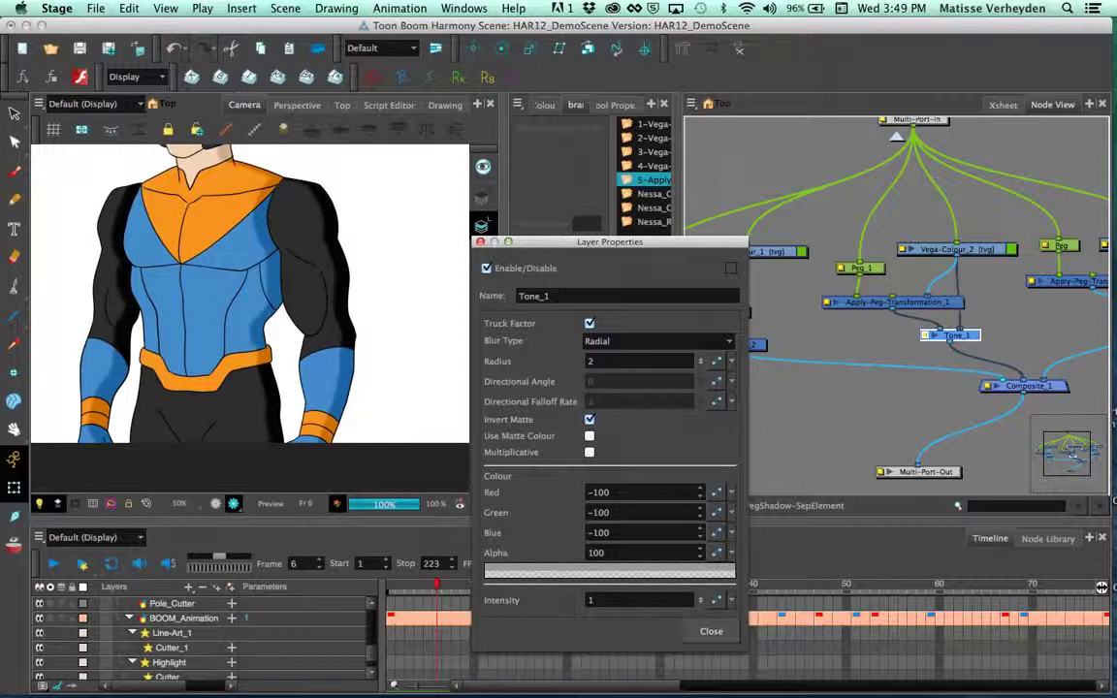
Step: Set Tone_1's colour to a muted green with RGB 71, 111, 69 and close its properties
click(657, 571)
click(836, 294)
mouse_move(837, 294)
mouse_down()
mouse_move(756, 276)
mouse_move(777, 249)
mouse_move(824, 249)
mouse_up()
drag(840, 190, 774, 192)
mouse_move(795, 299)
mouse_down()
mouse_move(770, 259)
mouse_move(782, 335)
mouse_move(806, 349)
mouse_up()
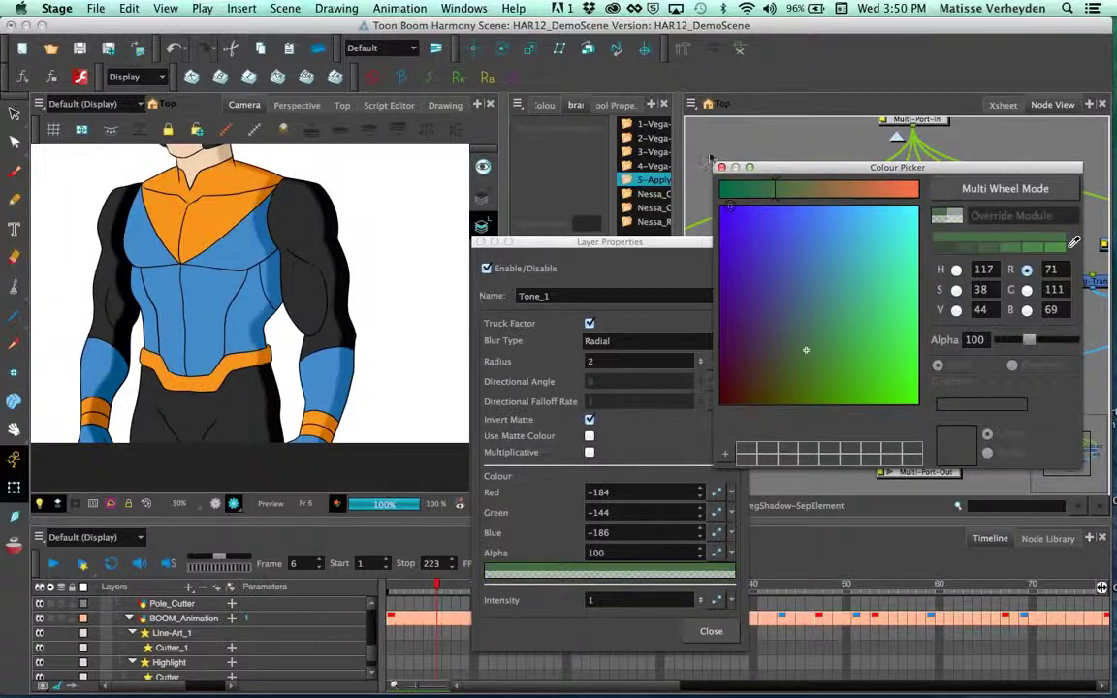
click(721, 167)
click(481, 241)
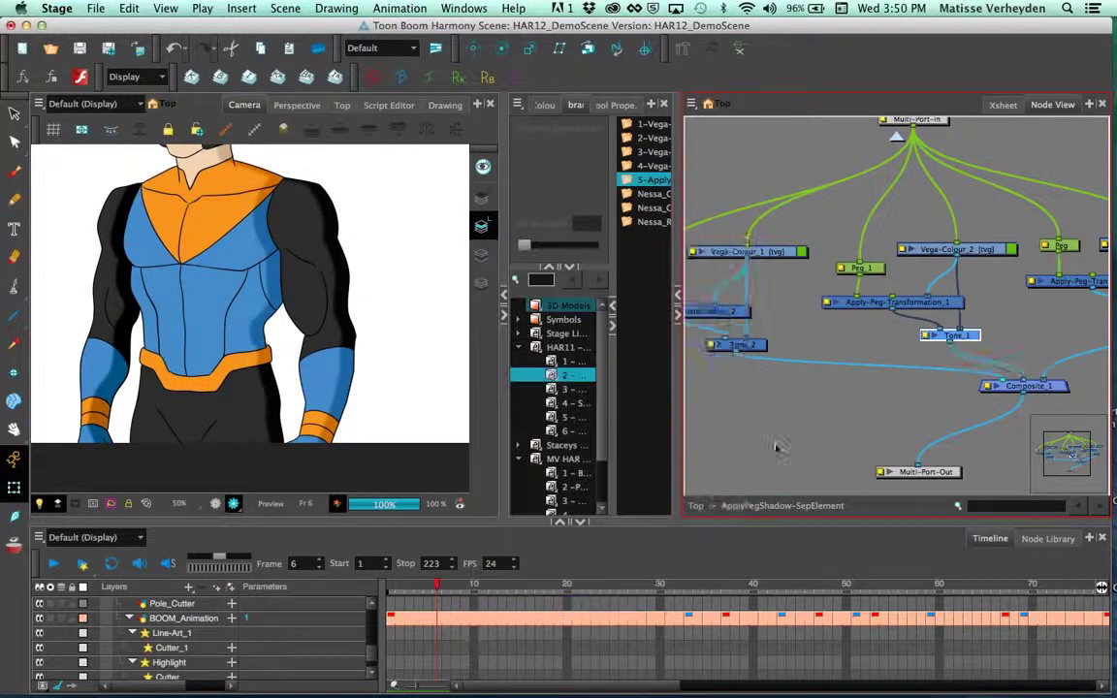
Step: Return to the top level of the node network and disable the ApplyPegShadow-SepElement group
click(779, 448)
key(shift+super+e)
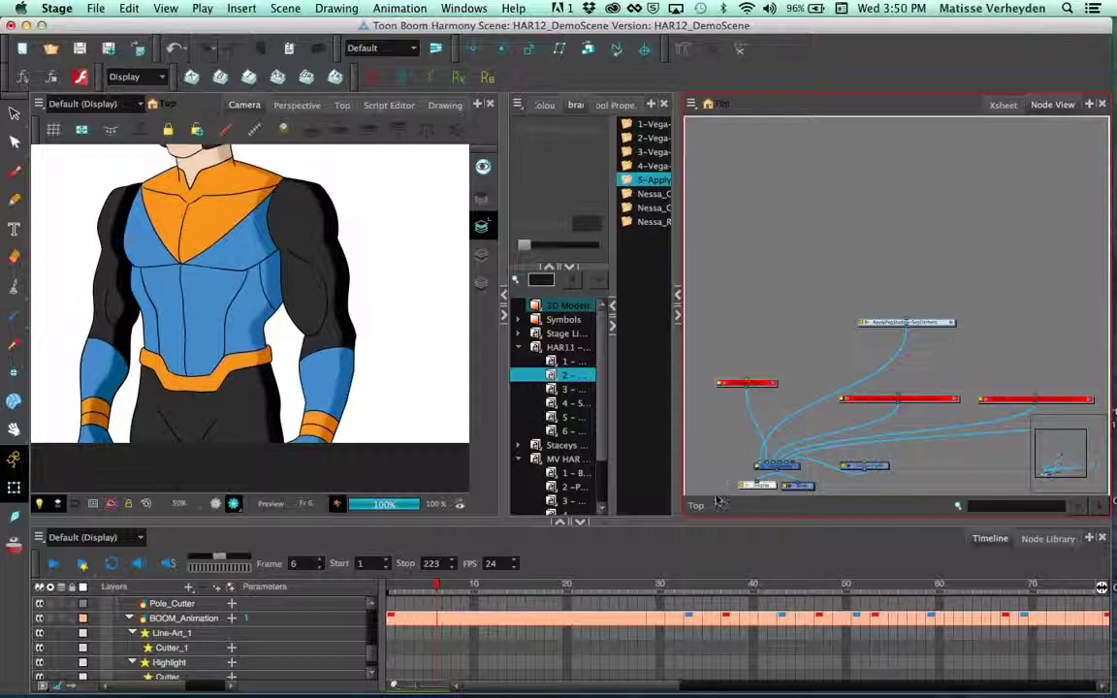
scroll(793, 328, down, 2)
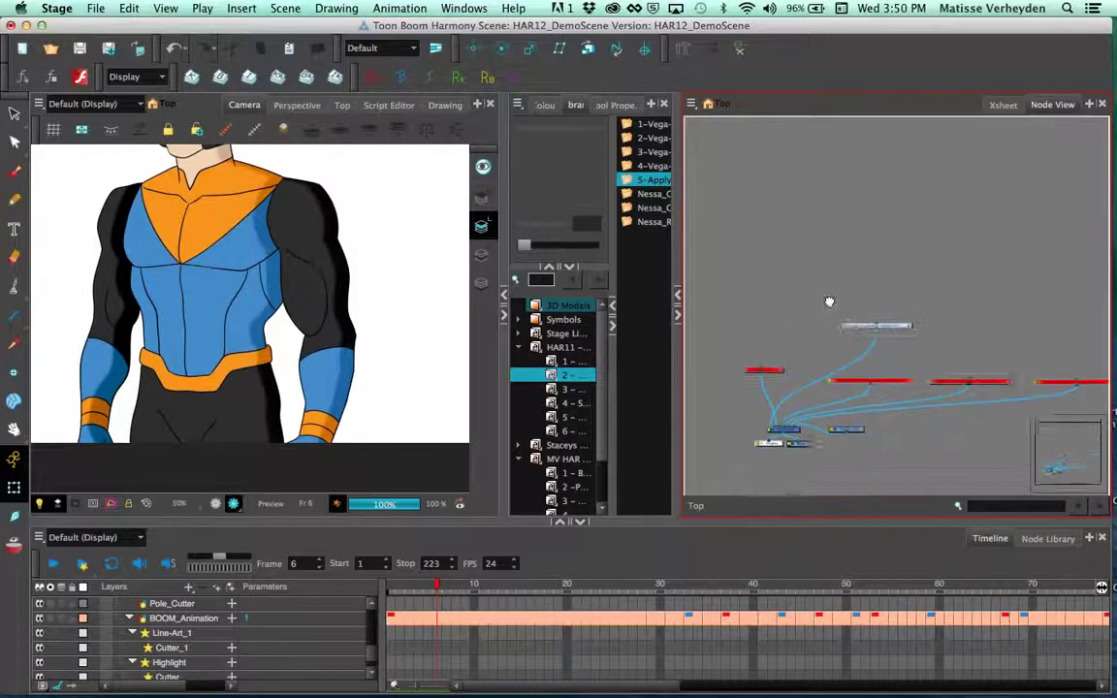
drag(829, 302, 821, 277)
click(877, 302)
key(d)
click(824, 315)
Step: Move the disabled ApplyPegShadow-SepElement group higher and place the small disabled node between it and the other disabled groups
drag(882, 303, 856, 270)
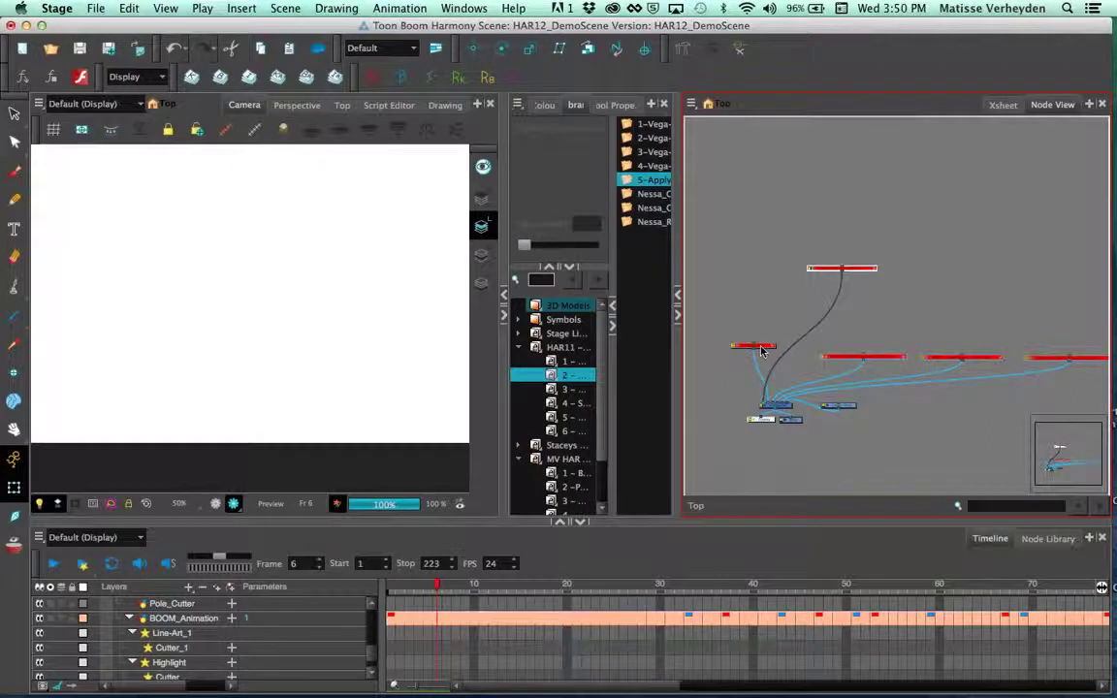
drag(752, 345, 871, 324)
click(901, 290)
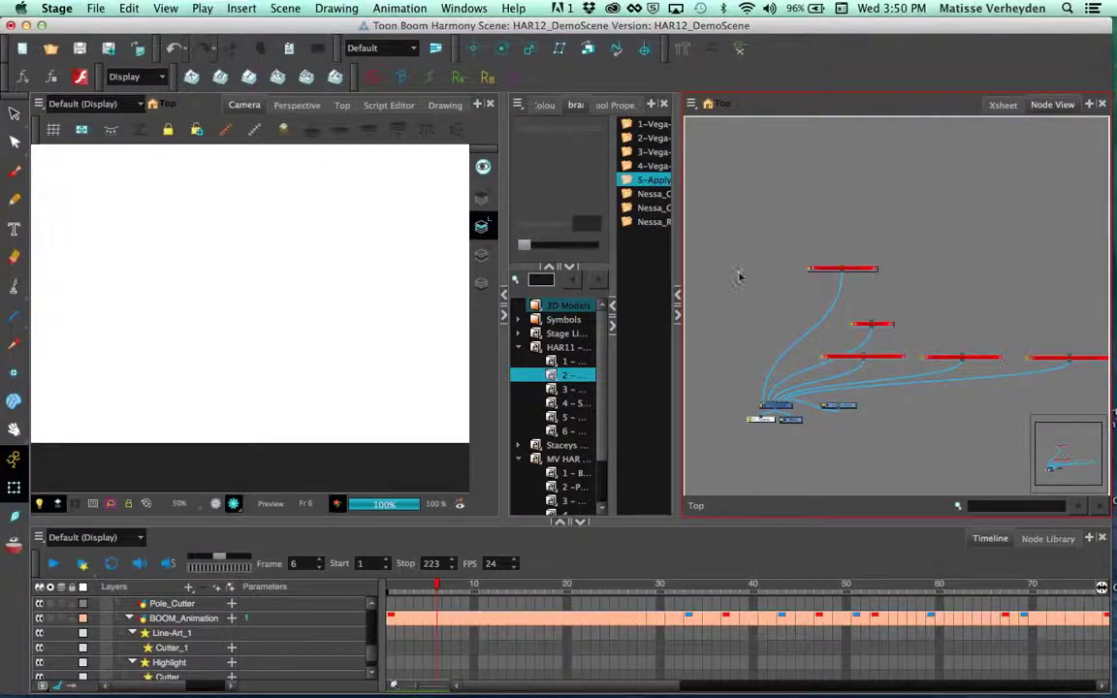
Step: Widen the Library view and select the BG_Wishfall_Game template in the 1 - Backgrounds folder of the HAR 12 demo pack
drag(504, 339, 459, 341)
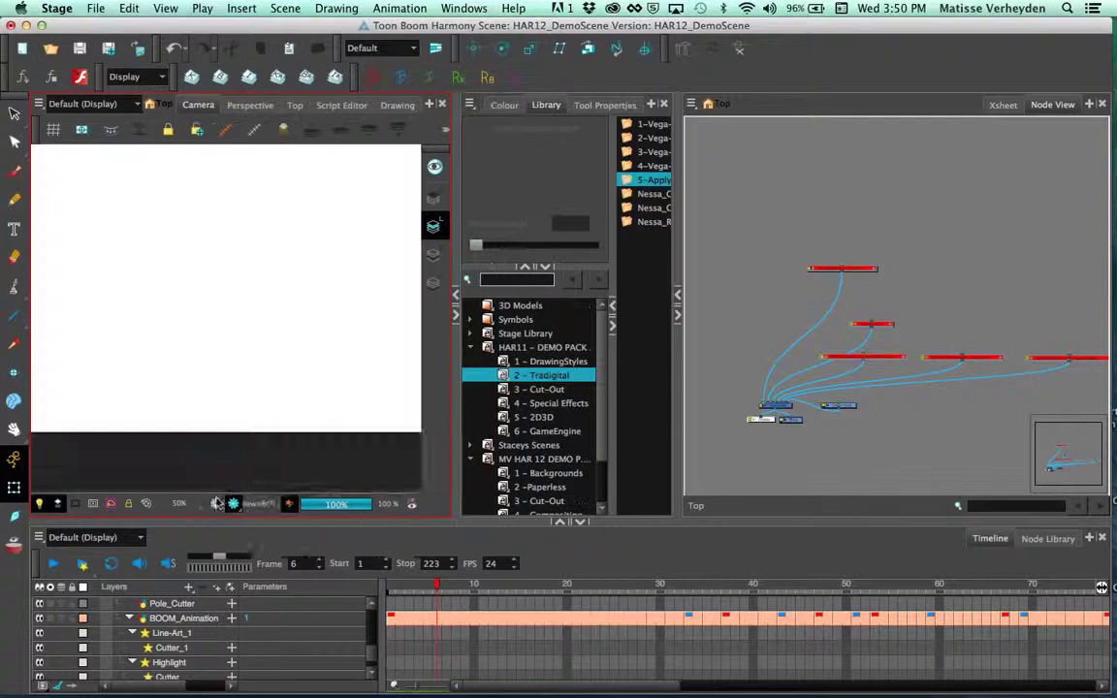
click(540, 393)
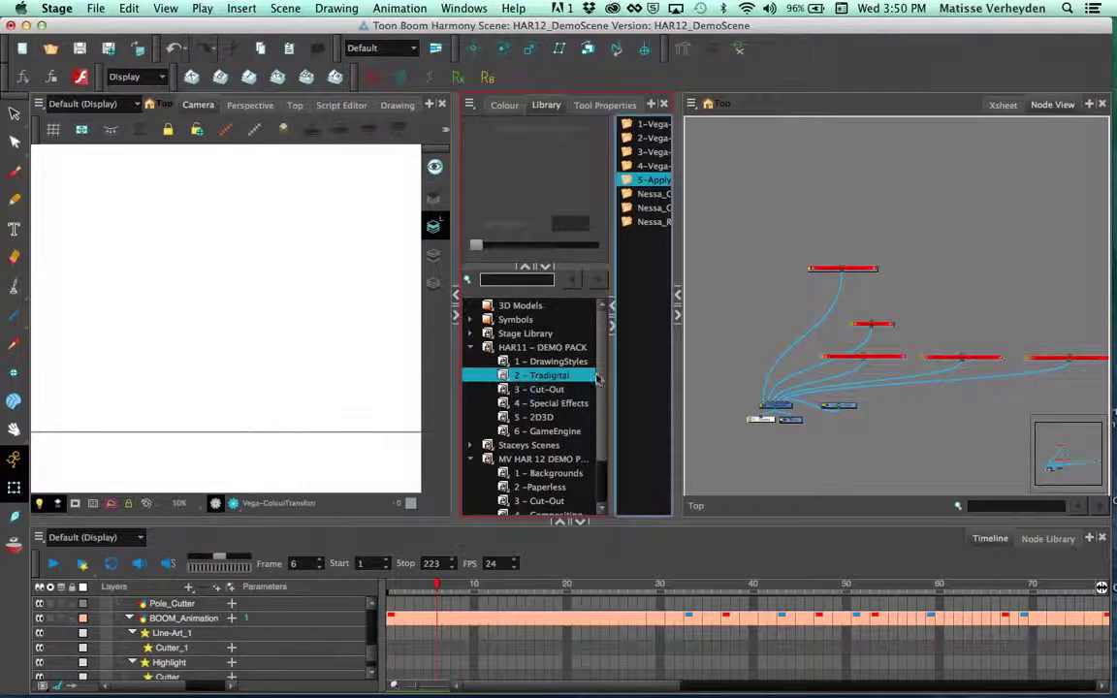
scroll(543, 408, down, 3)
click(568, 417)
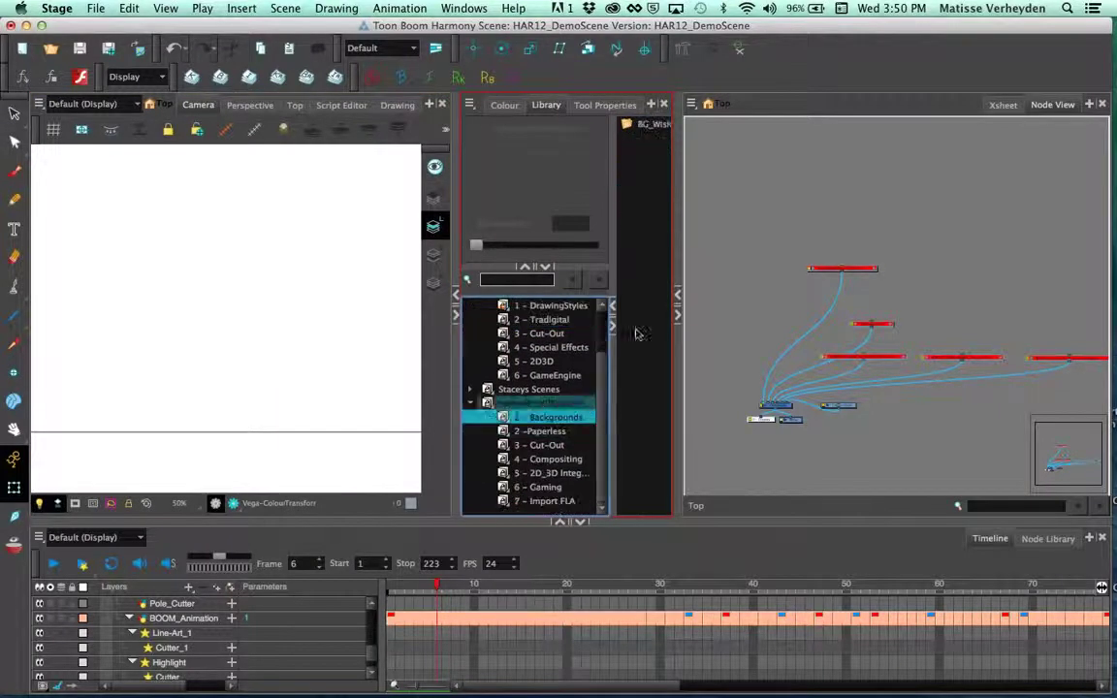
click(649, 127)
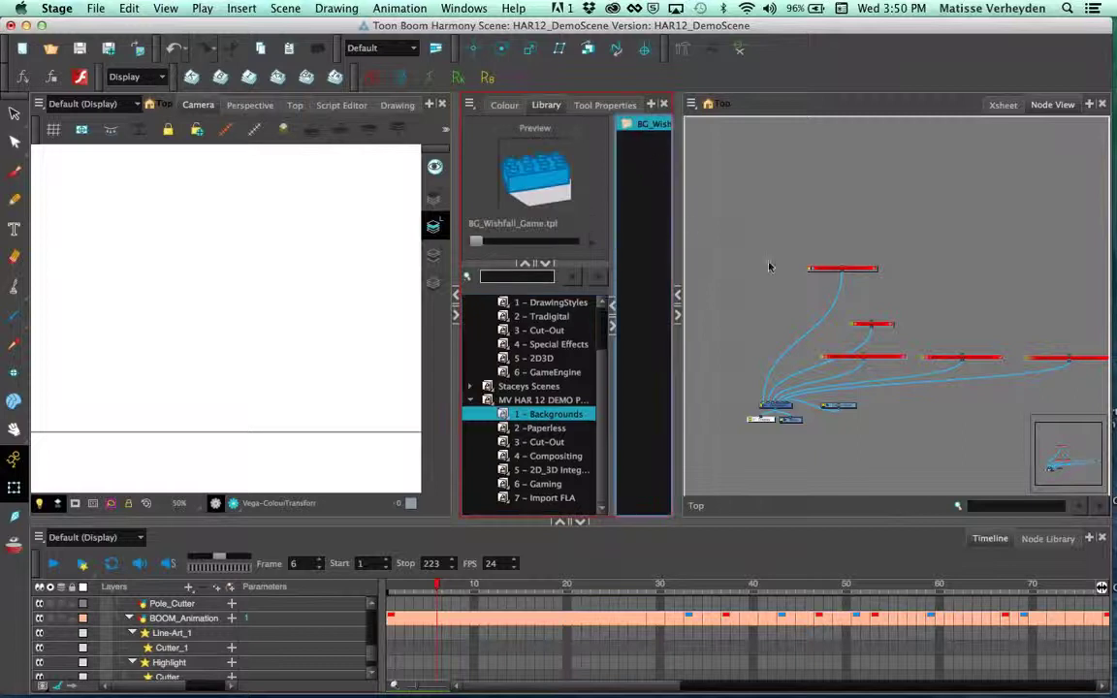
Step: Disable the Colour-Card node at the top level
click(846, 406)
key(d)
click(885, 278)
Step: Import the BG_Wishfall_Game template into the scene and move its node up, clear of the composite
drag(644, 128, 334, 257)
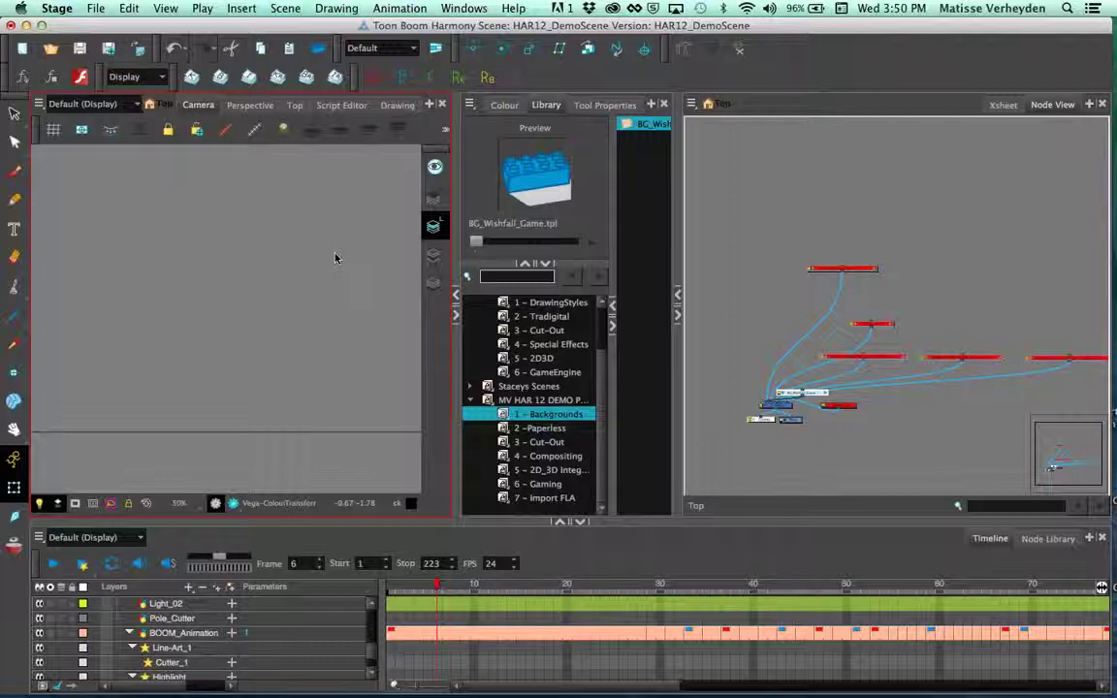
click(824, 399)
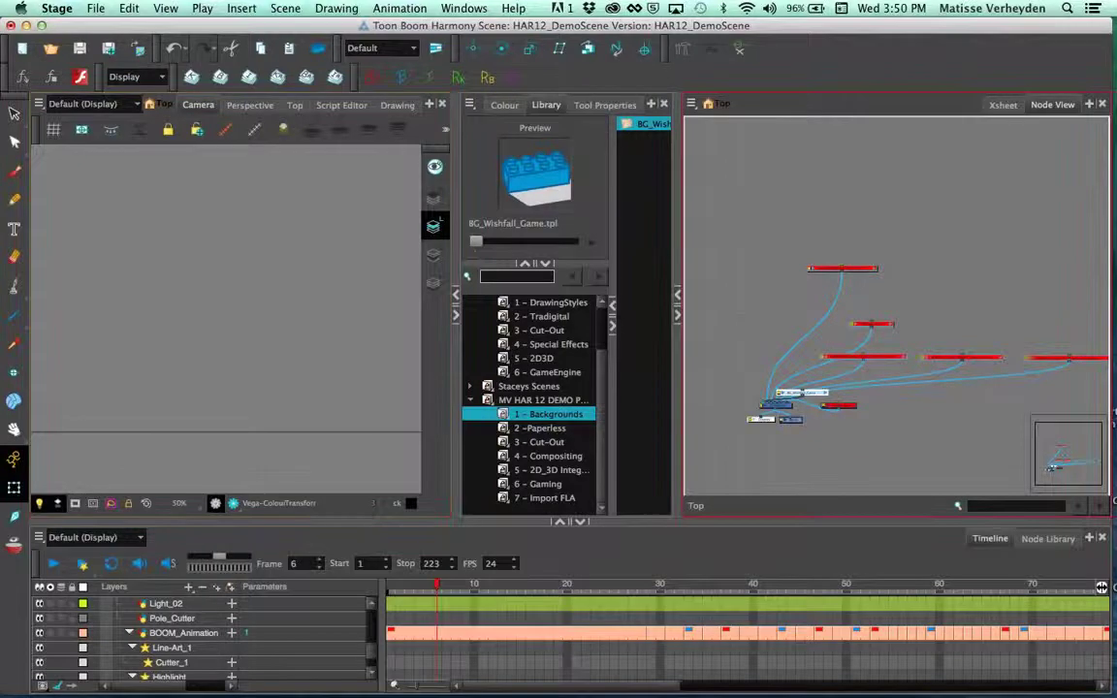
drag(805, 392, 759, 299)
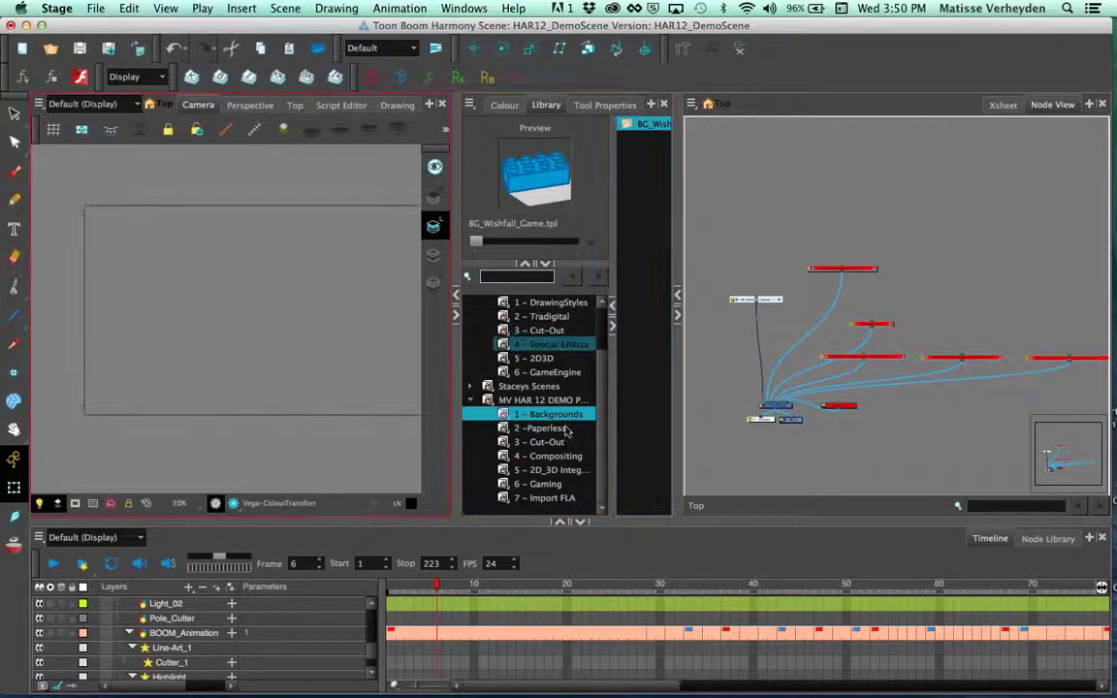
Step: Open the BG_Wishfall_Game group and examine its node network down to the output
click(783, 303)
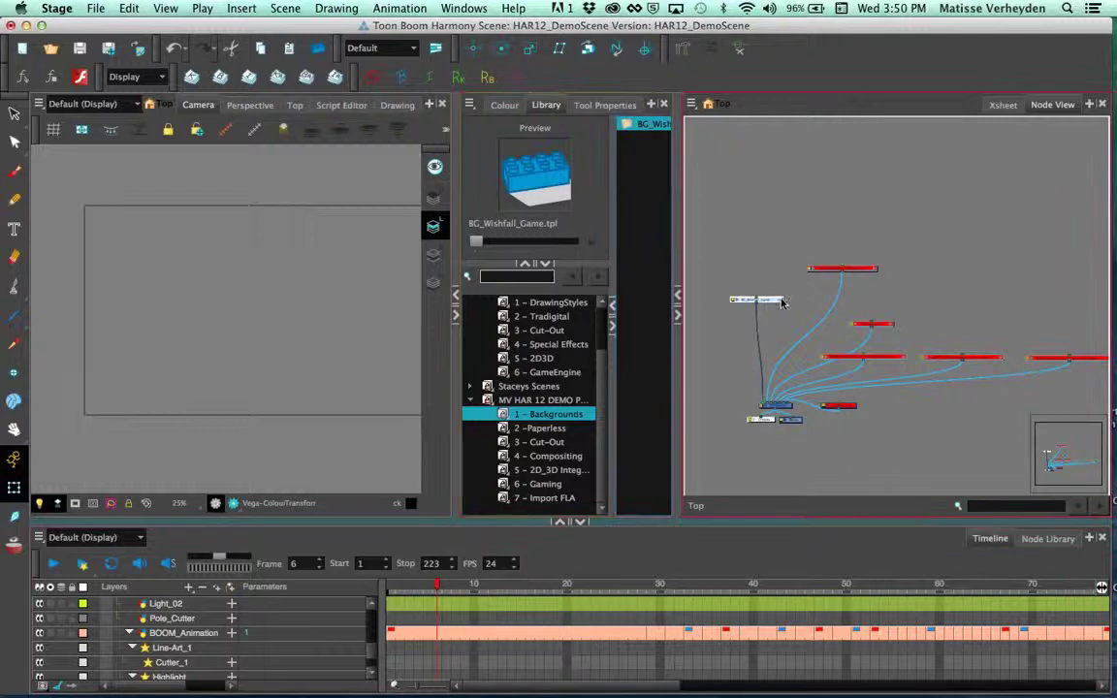
click(781, 304)
scroll(919, 354, down, 3)
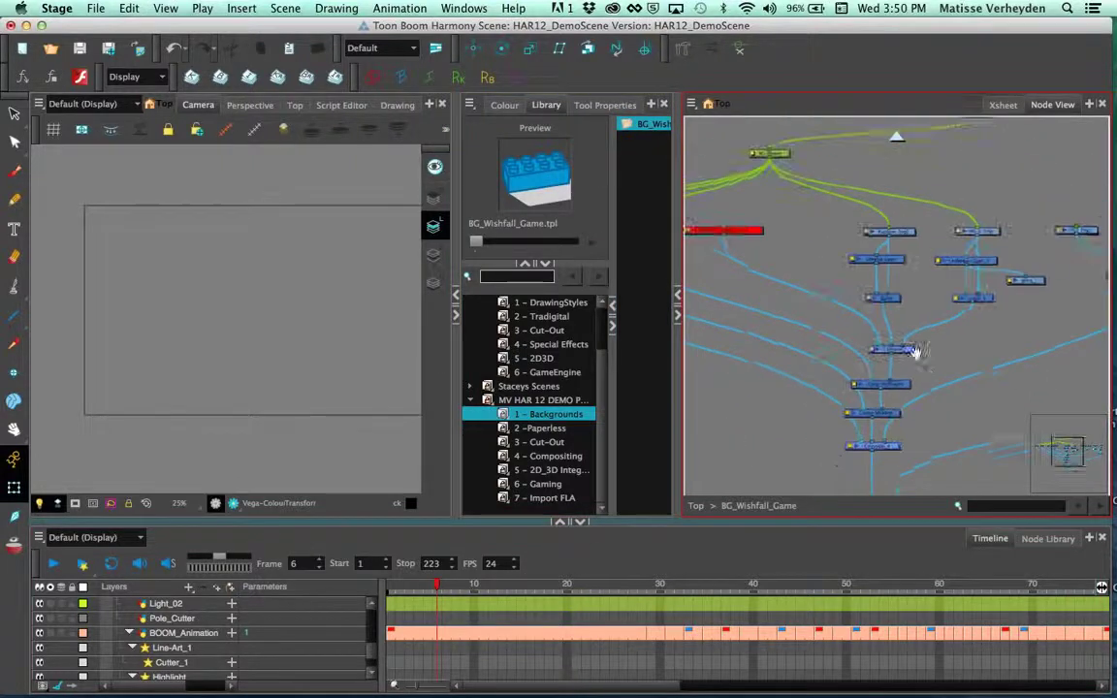
drag(980, 359, 871, 350)
scroll(900, 359, down, 1)
drag(351, 462, 298, 454)
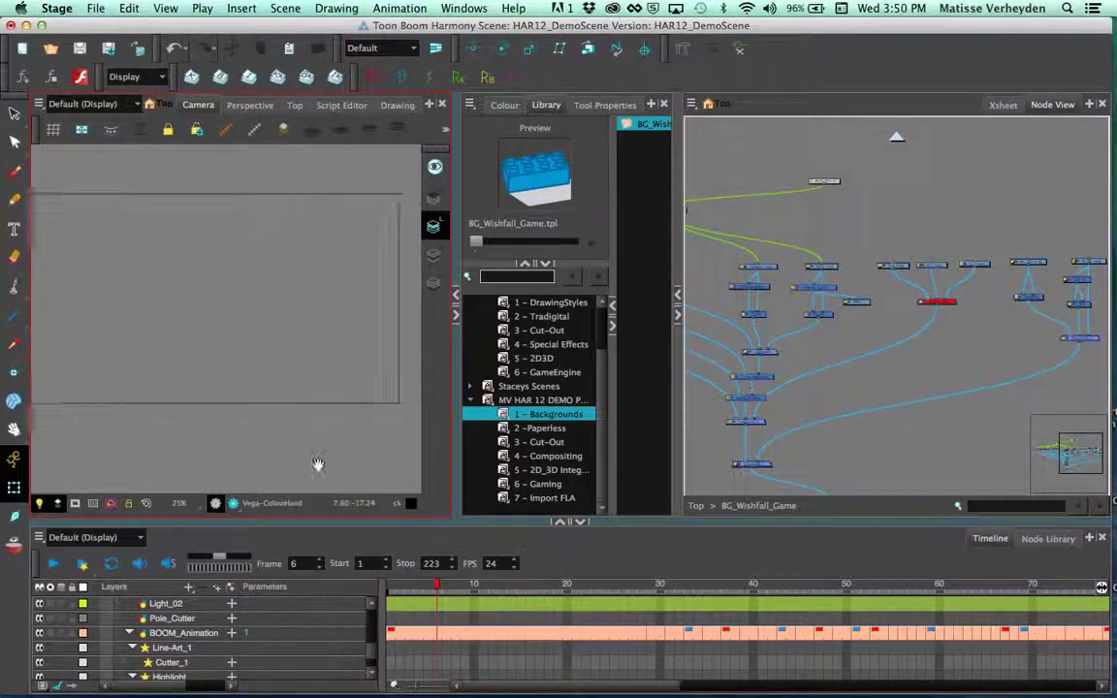
scroll(793, 387, down, 3)
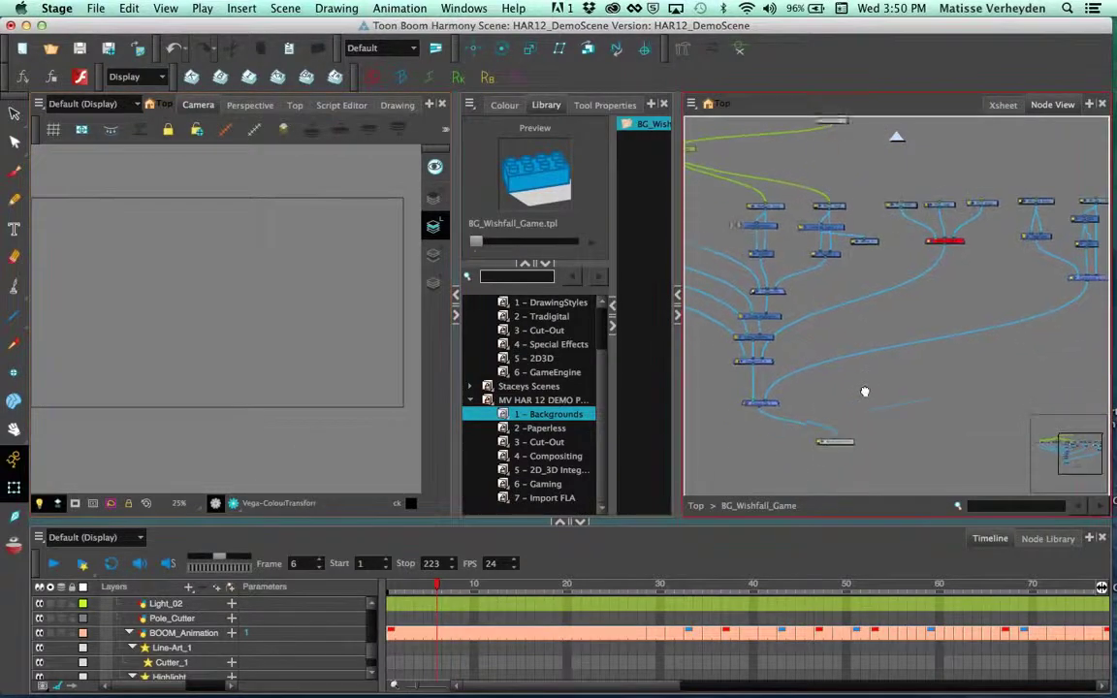
Step: Check the scene at frame 25 and return to the top level of the node network
click(614, 587)
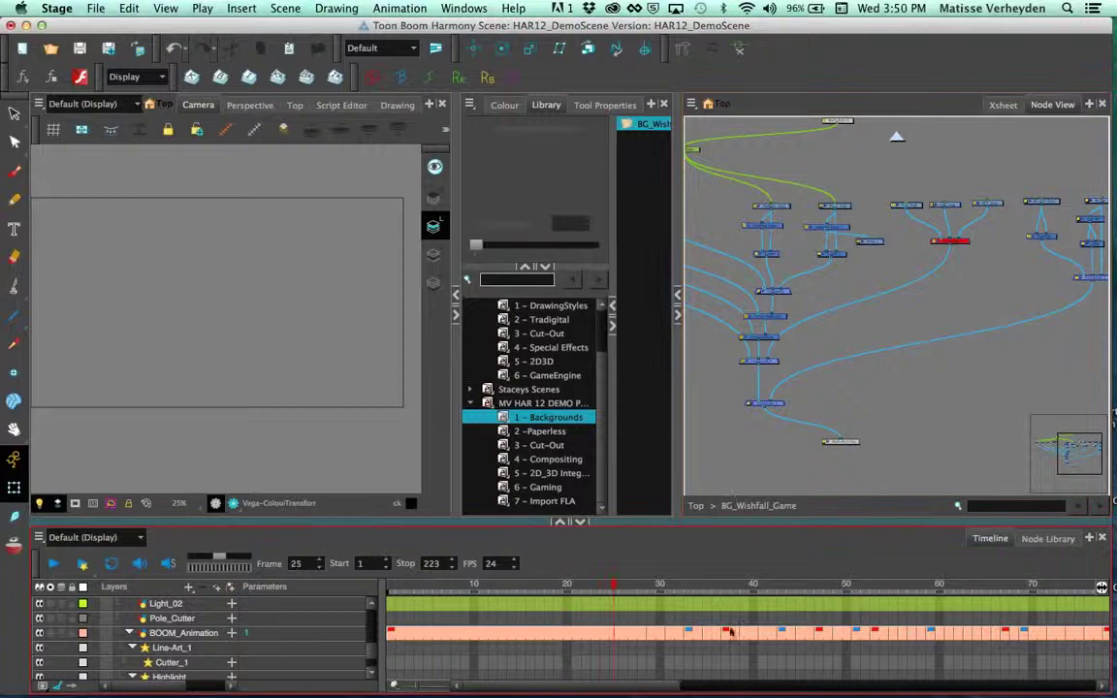
drag(646, 687, 590, 669)
click(695, 506)
scroll(911, 405, up, 4)
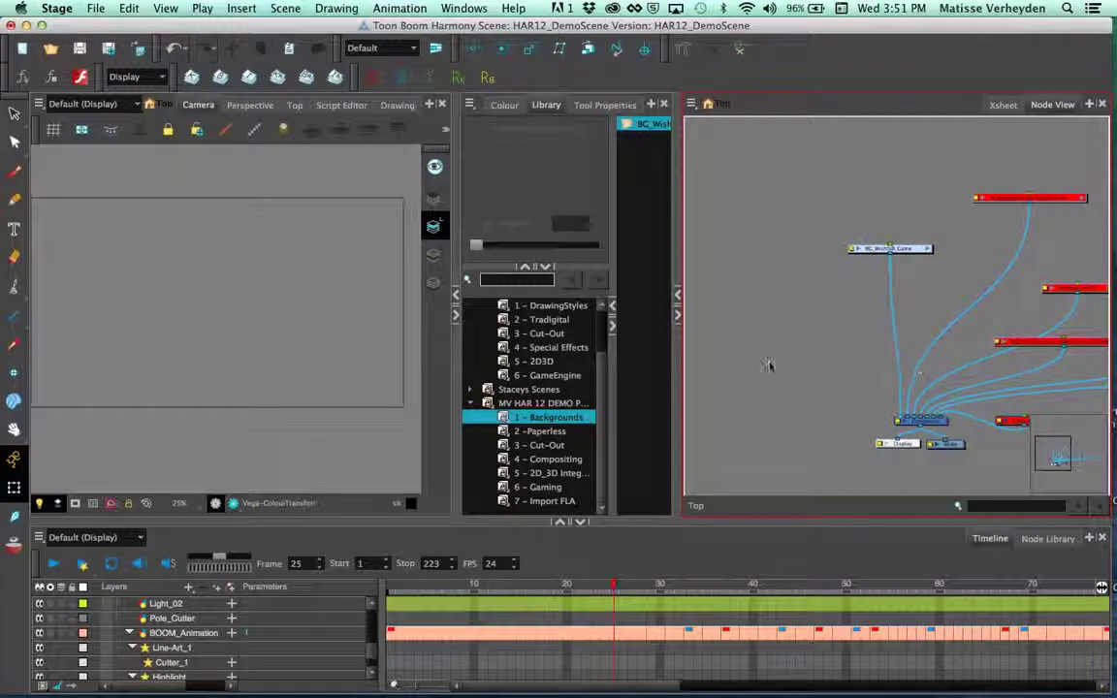
Step: Reopen the BG_Wishfall_Game group, inspect the BG-1 and BG-2_1 drawings, and go to frame 1
click(928, 249)
scroll(927, 247, up, 3)
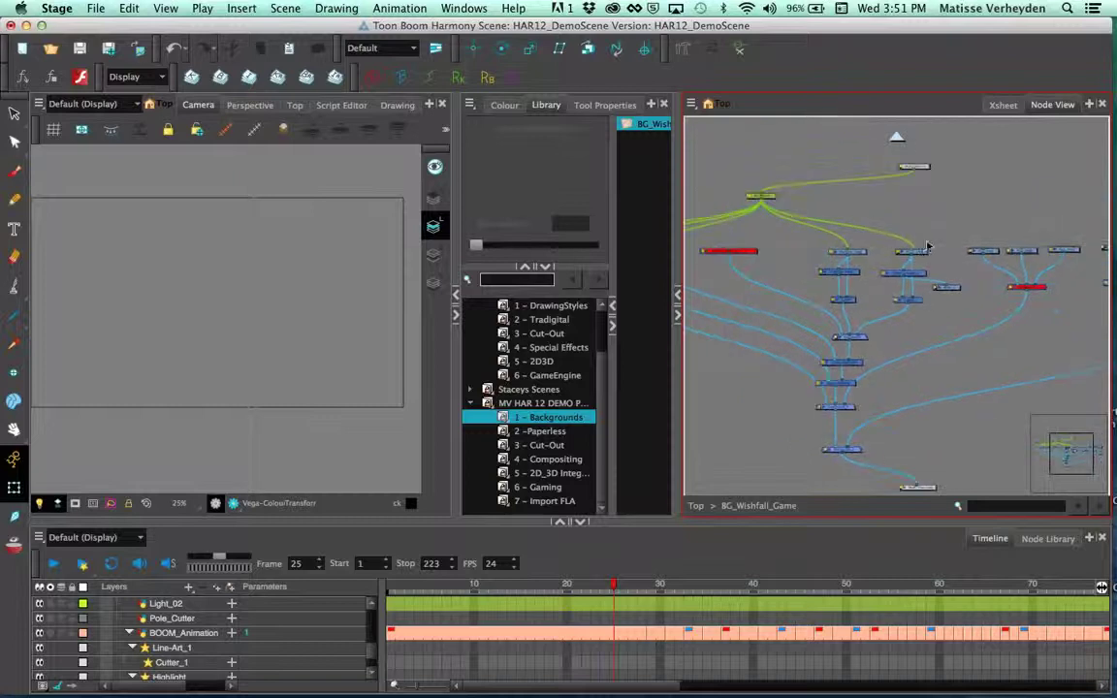
click(923, 253)
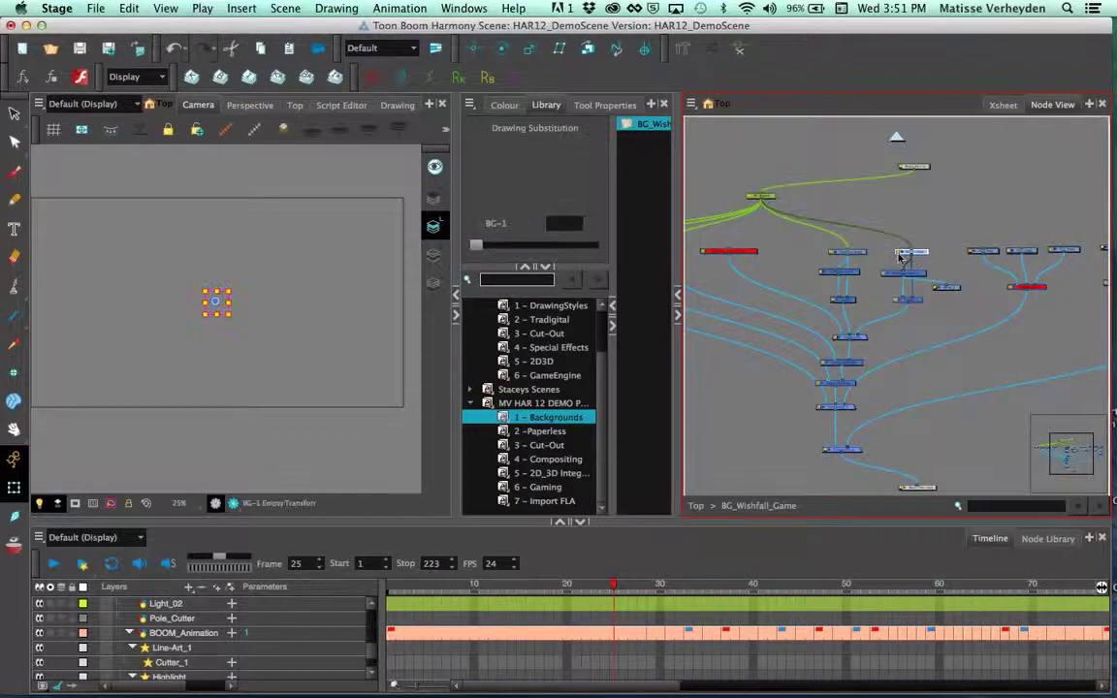
click(855, 254)
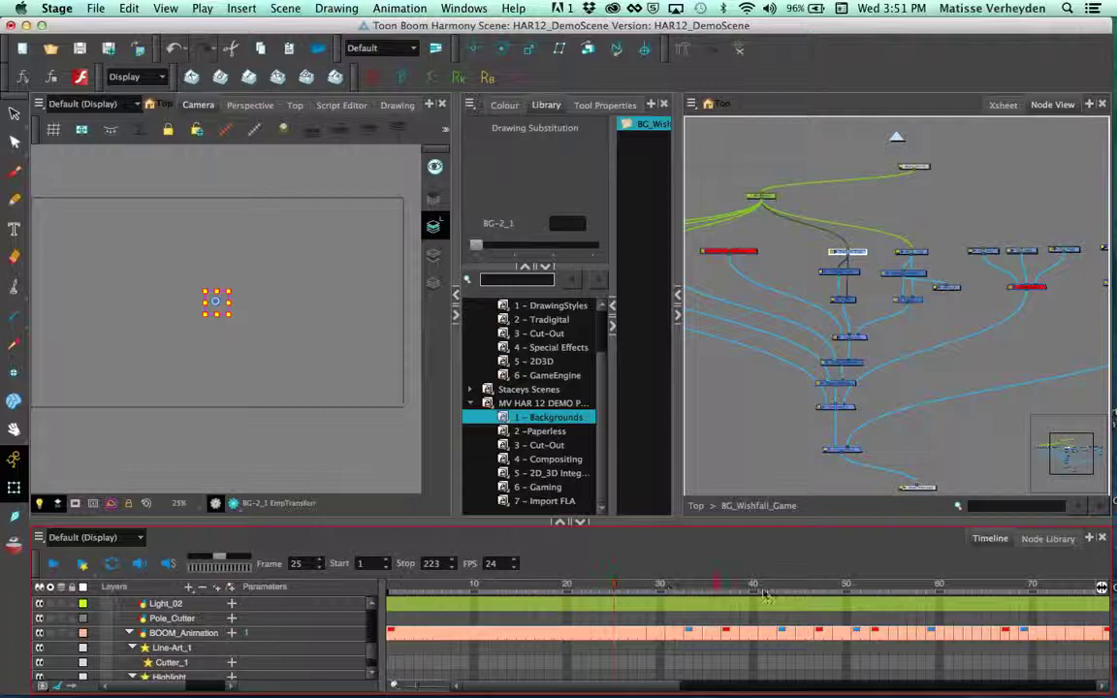
click(894, 274)
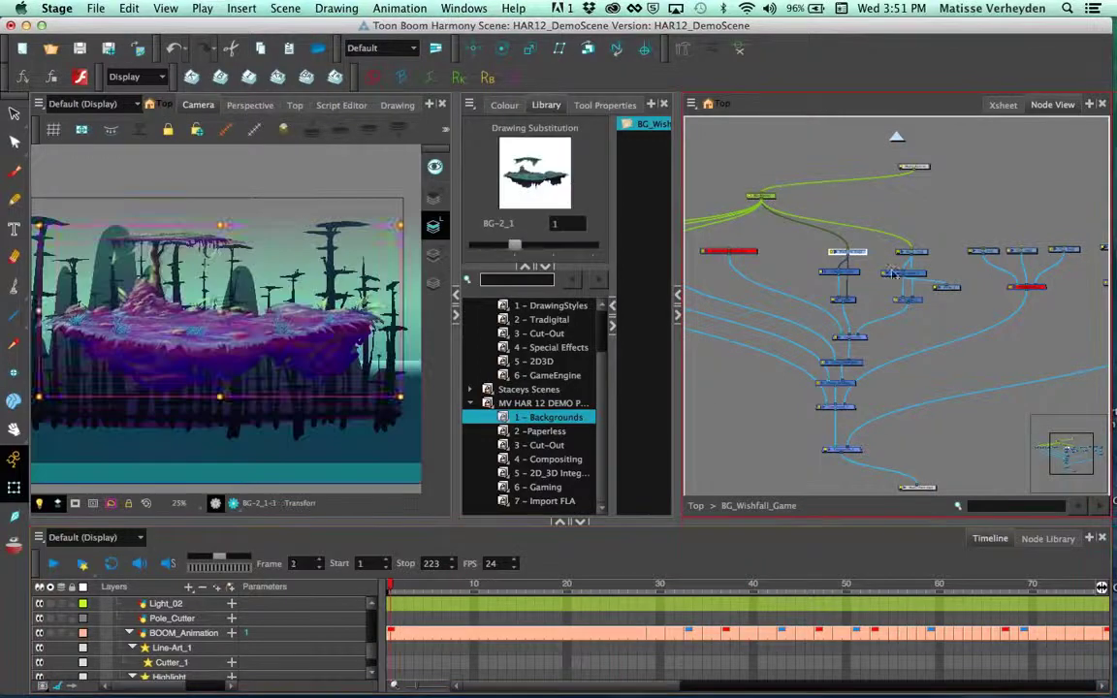
Step: Clear the node selection and widen the Camera view by resizing the neighbouring views
click(694, 395)
scroll(219, 349, up, 2)
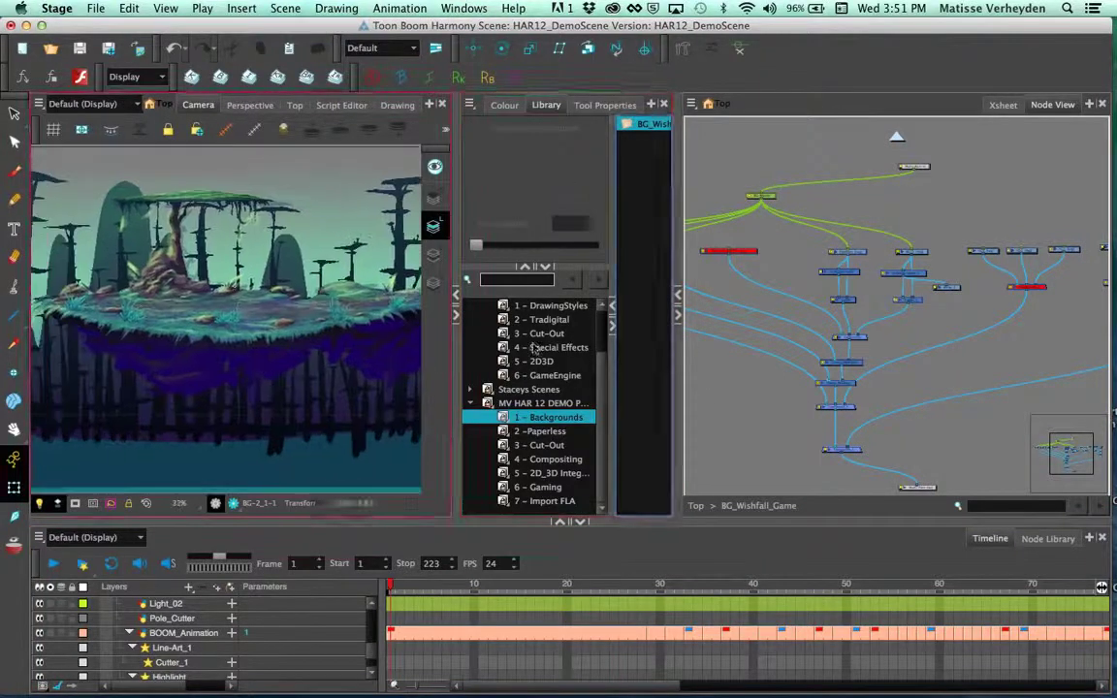
drag(454, 427, 520, 424)
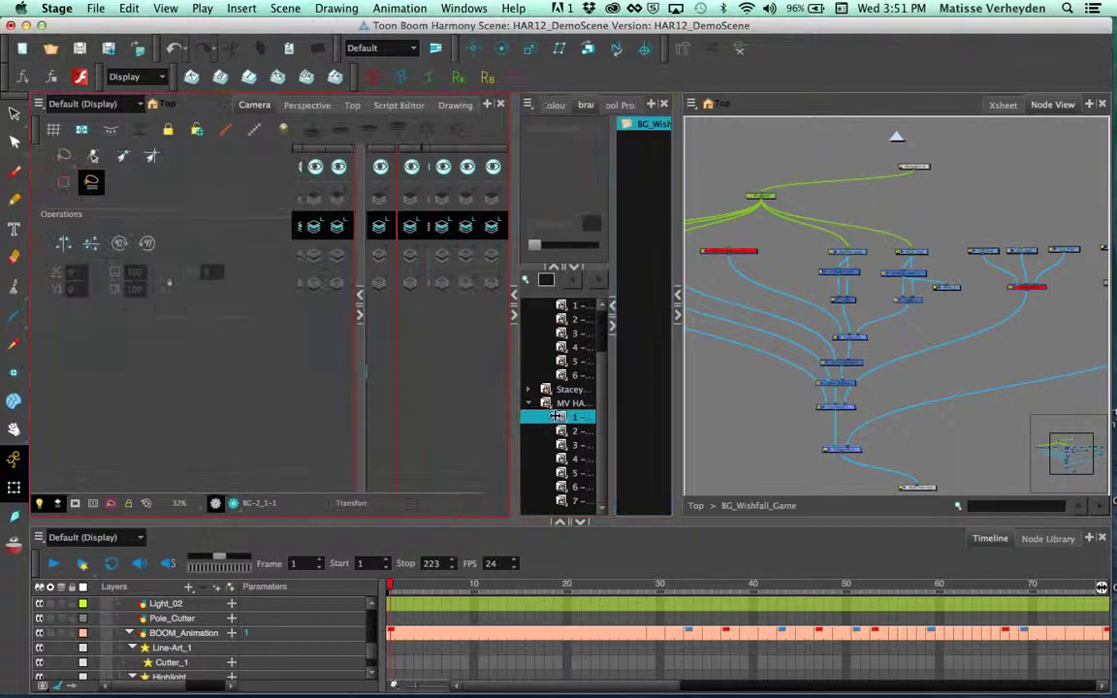
drag(680, 407, 813, 404)
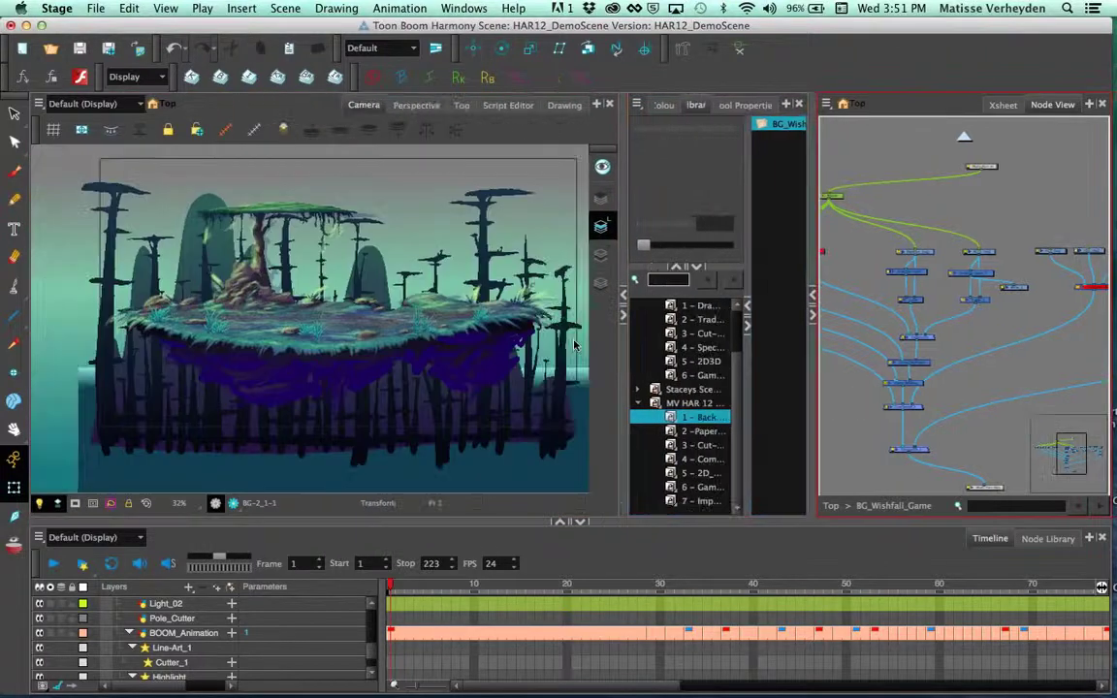
Step: Disable the composite node that gathers the tree and water backdrop in the BG_Wishfall_Game group
drag(473, 315, 420, 312)
drag(1017, 294, 883, 285)
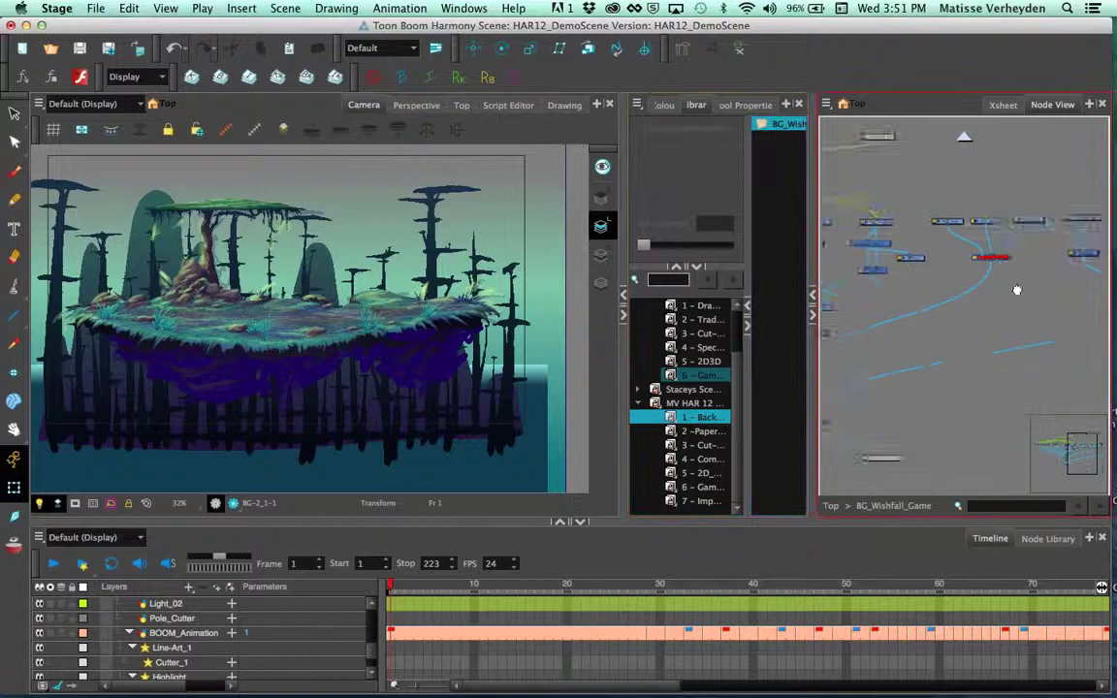
click(1003, 288)
key(d)
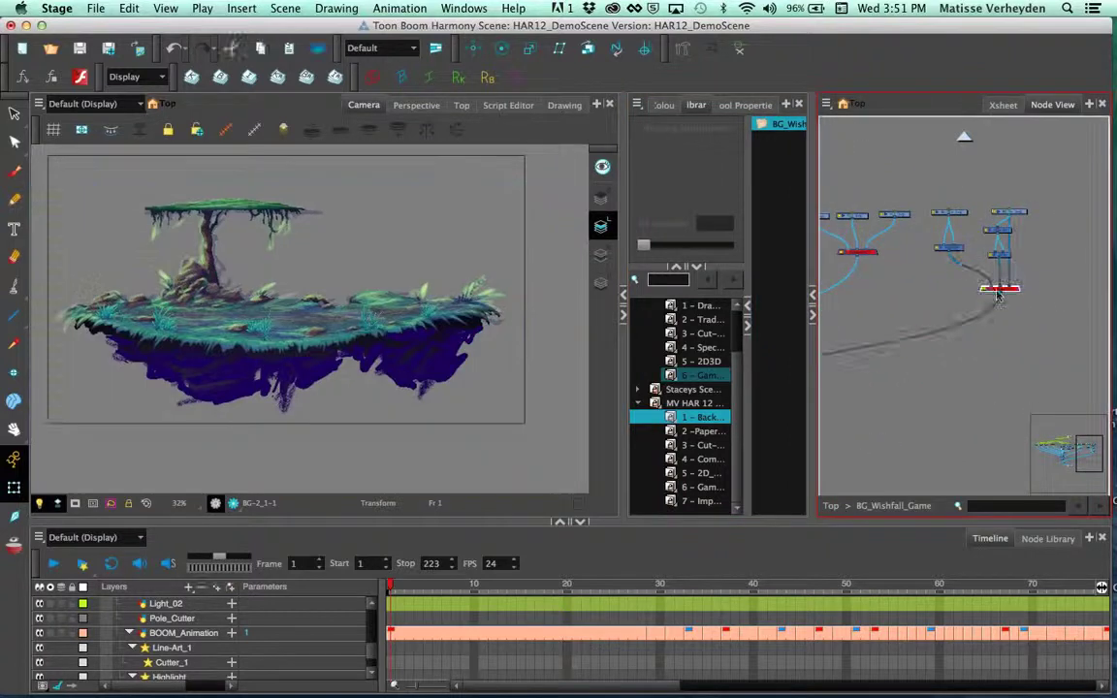
scroll(387, 336, up, 3)
scroll(411, 329, down, 2)
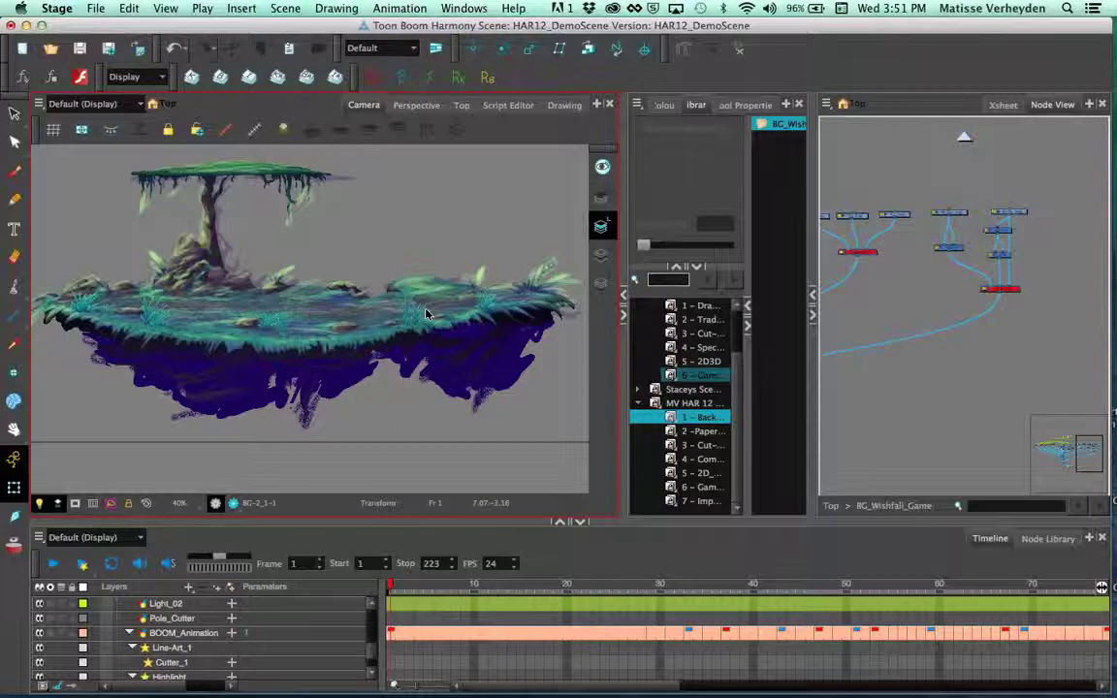
drag(406, 354, 408, 371)
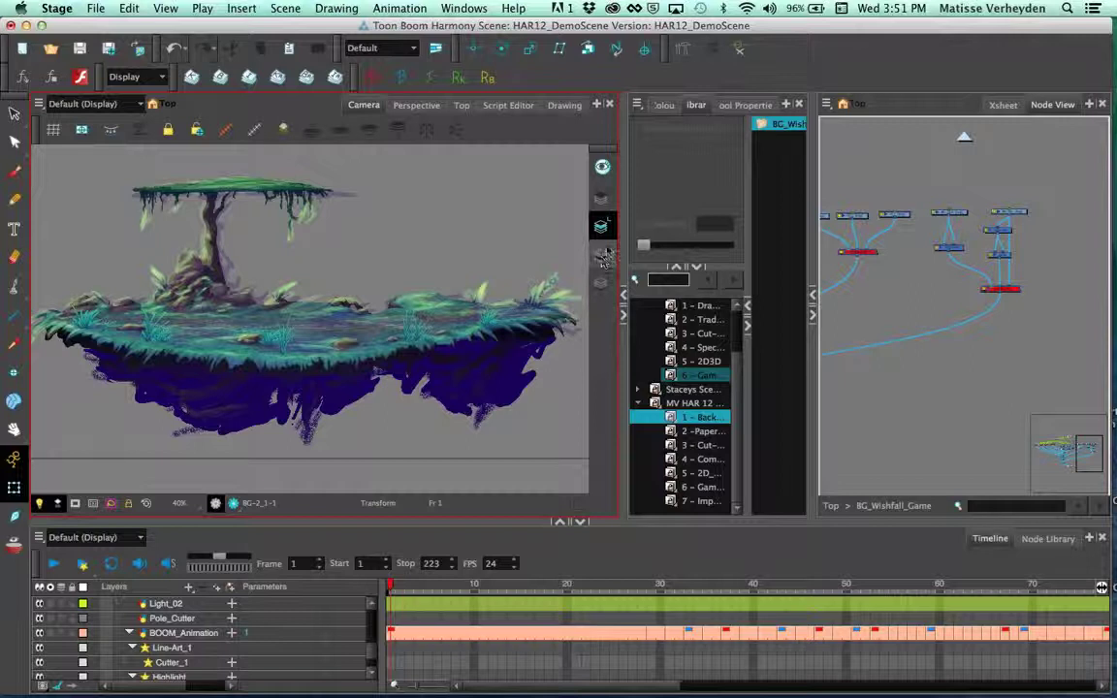
Step: Inspect the BG-1 and Platform drawing nodes to compare which parts of the floating island each one holds
click(972, 223)
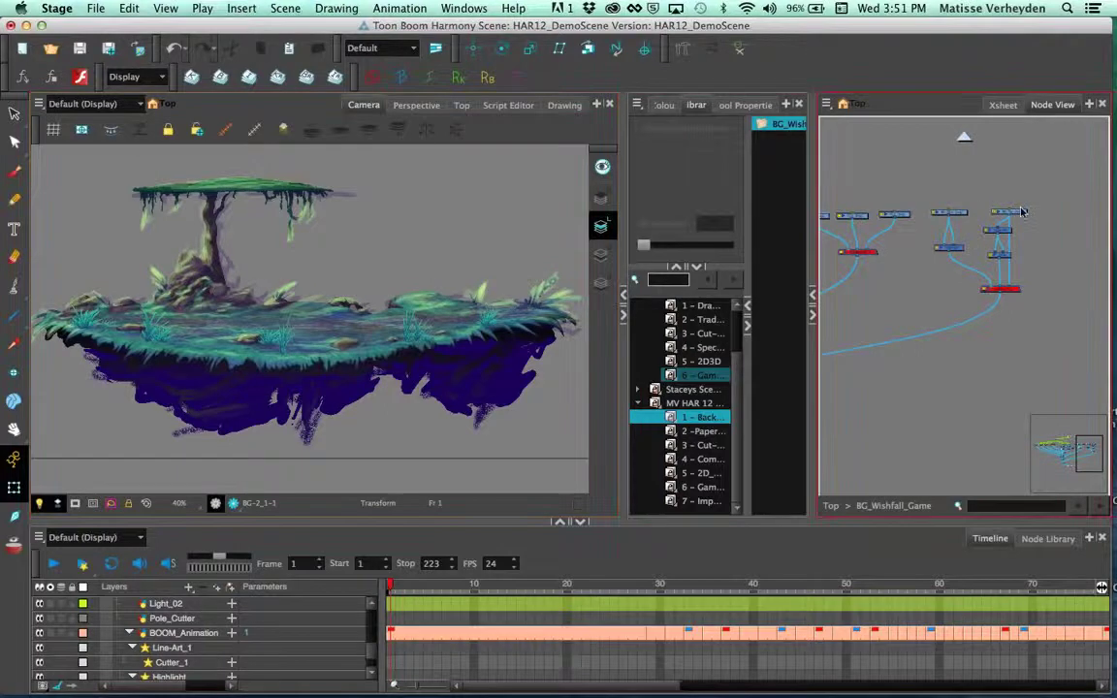
mouse_move(968, 214)
mouse_down()
mouse_move(1042, 219)
mouse_move(1090, 248)
mouse_up()
scroll(998, 254, up, 3)
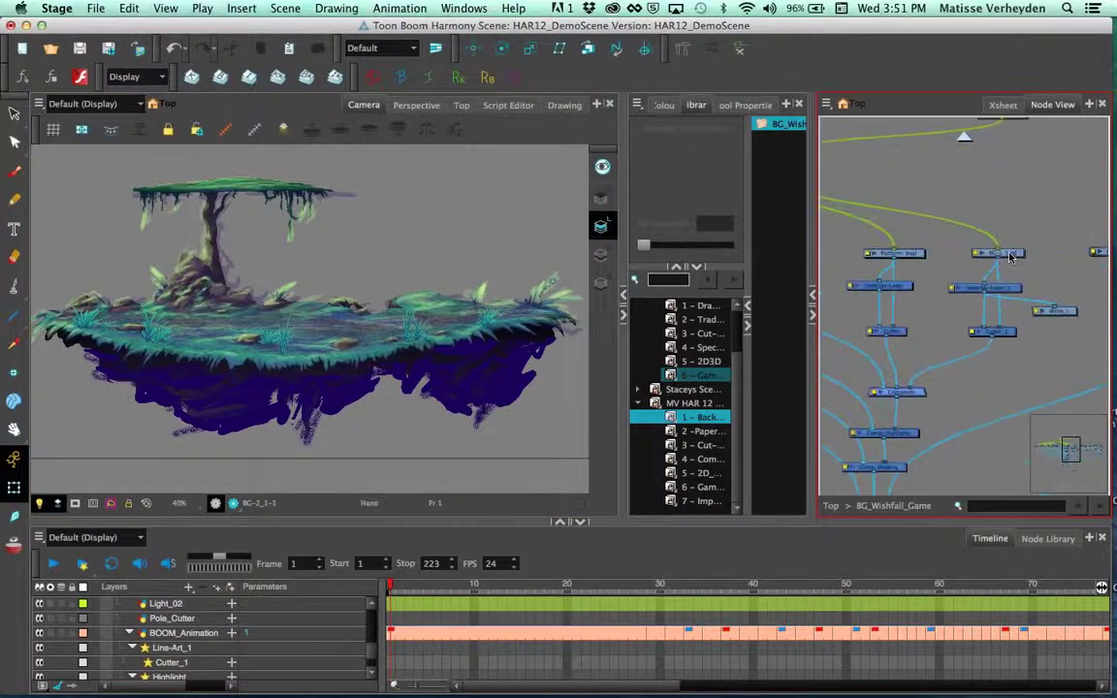
click(998, 253)
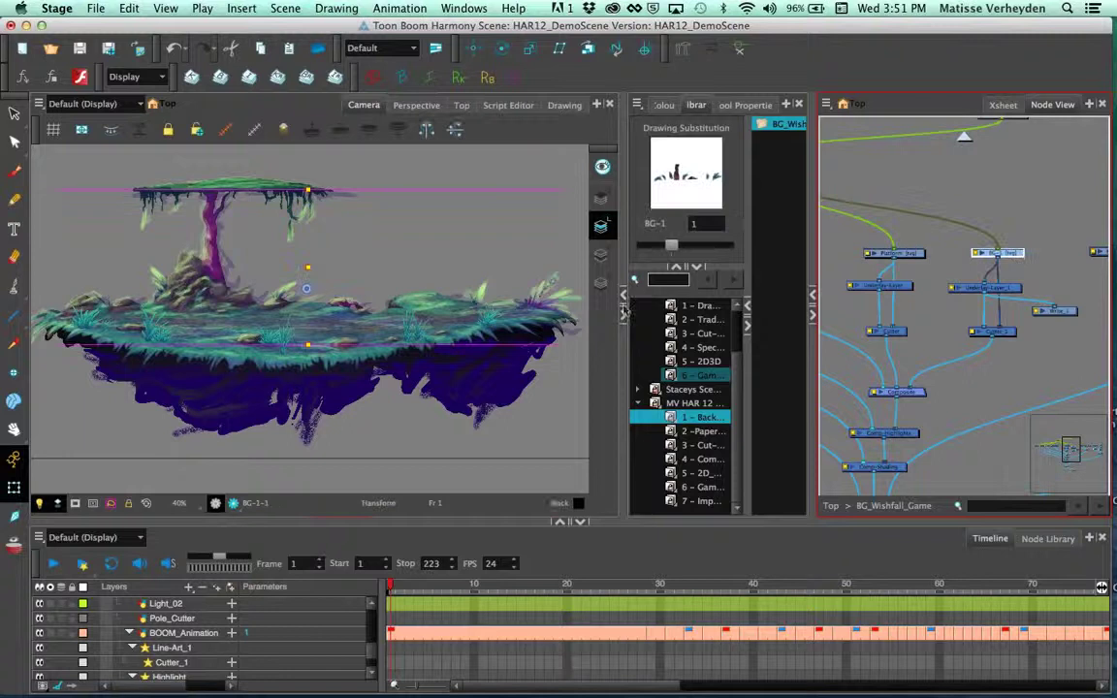
click(897, 253)
Step: Activate the Select tool, review the vector and bitmap art layer types in the Platform layer's drawing properties, and close them
click(351, 247)
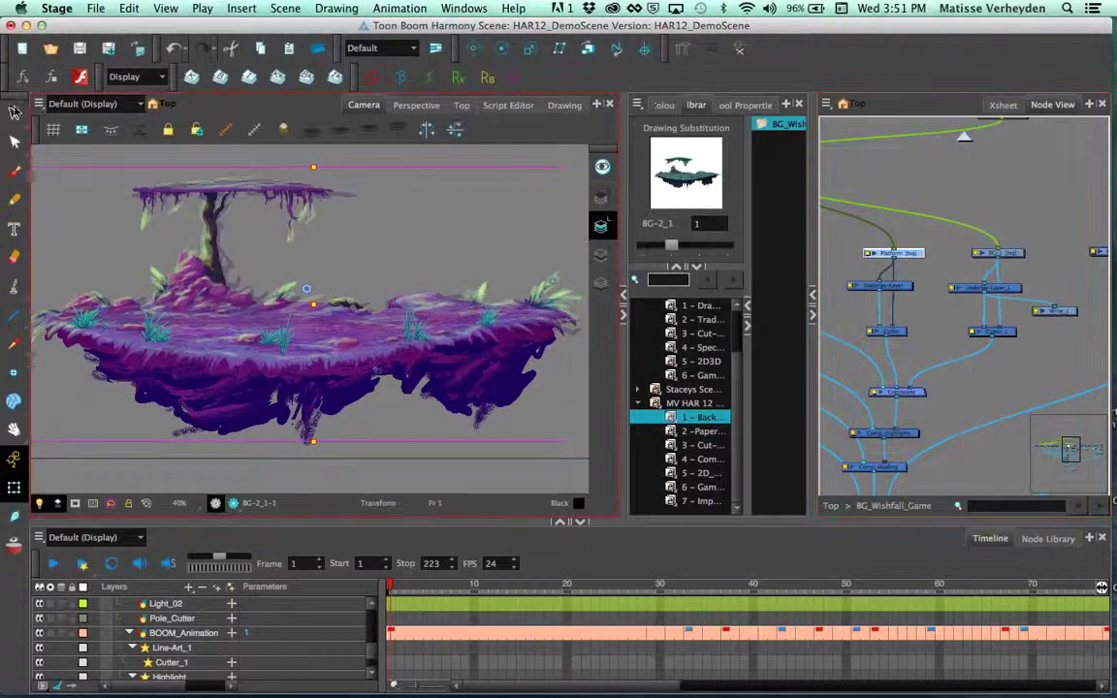
key(alt+s)
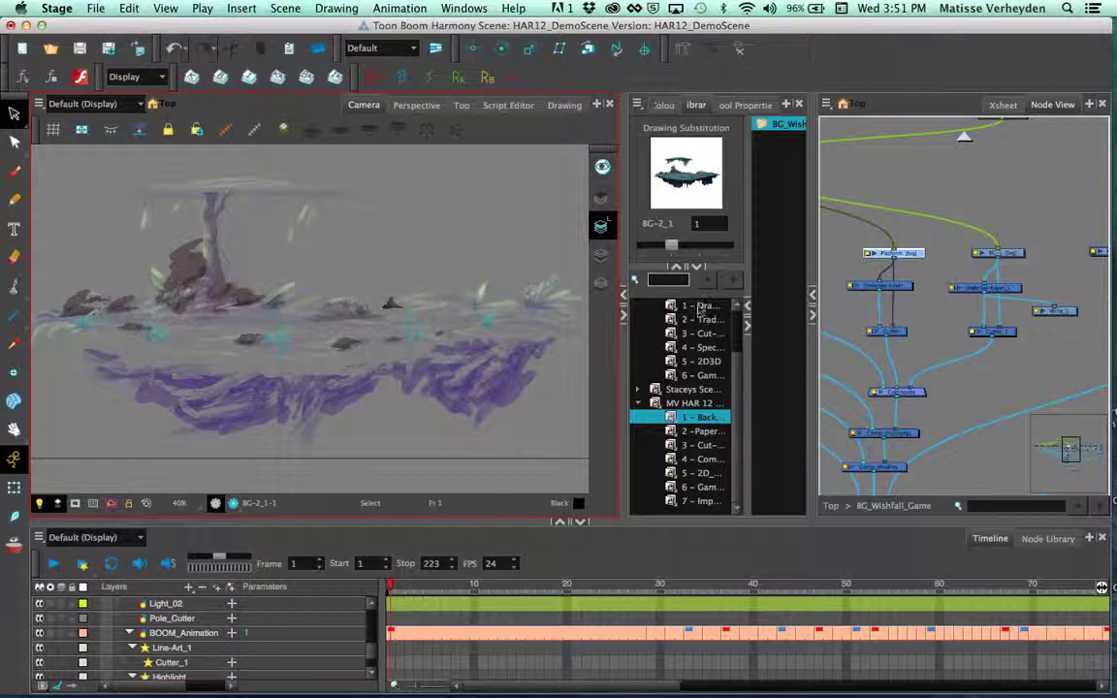
double_click(894, 253)
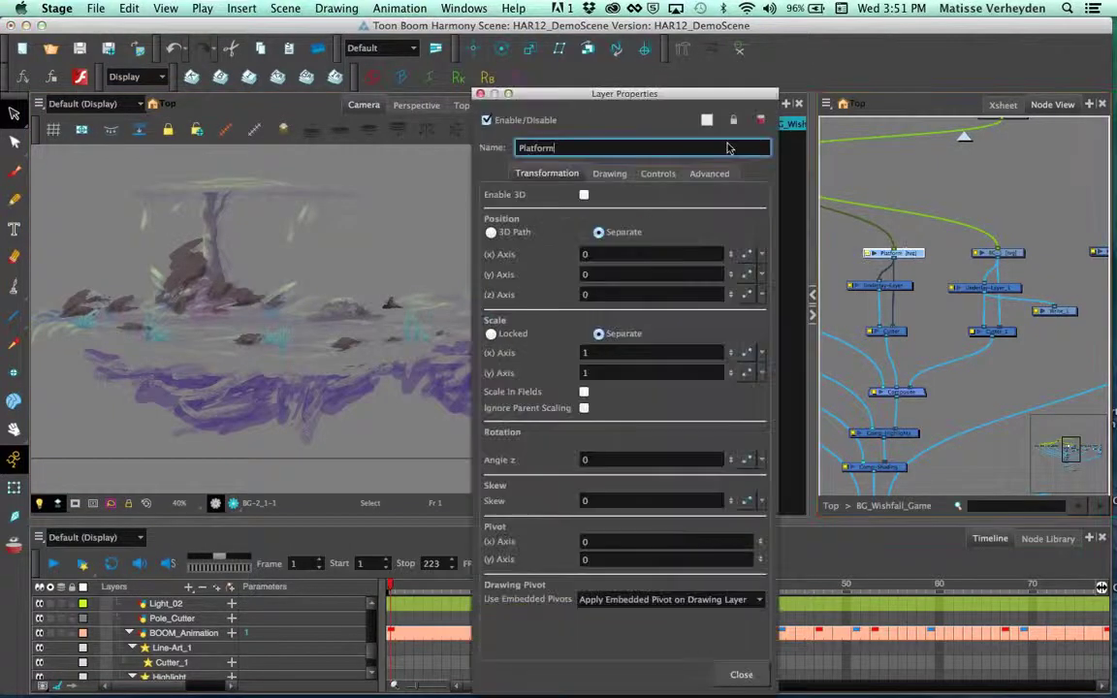
click(609, 173)
drag(671, 87, 700, 26)
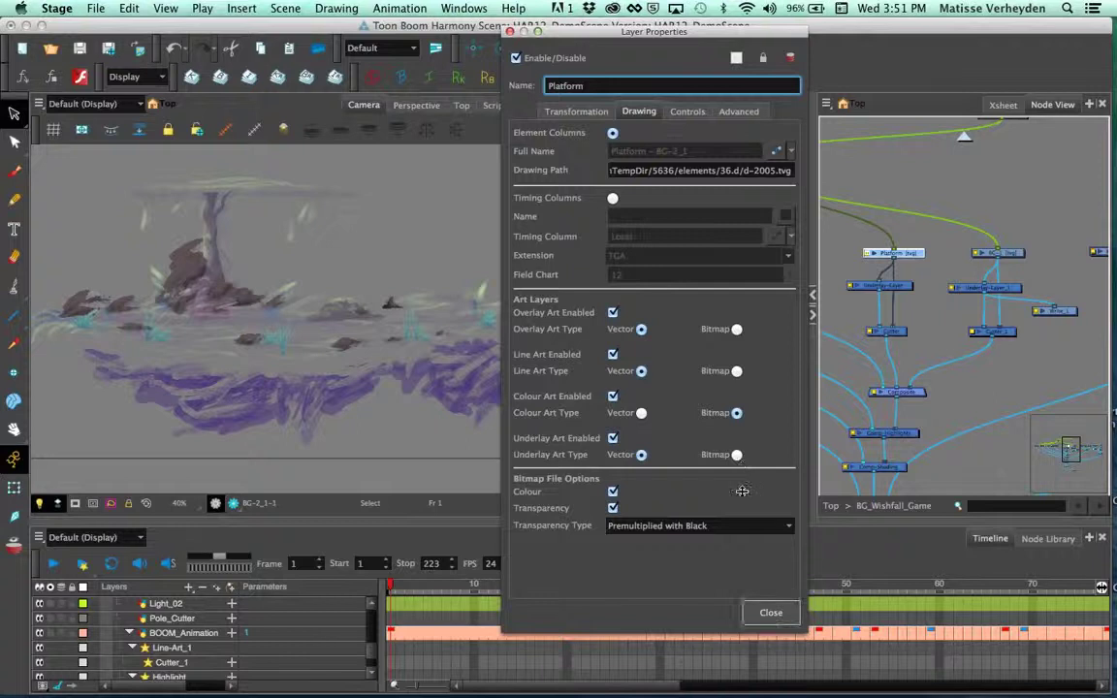
click(769, 610)
Step: Make Colour Art the active art layer and examine the Platform's painted bitmap textures up close
click(601, 258)
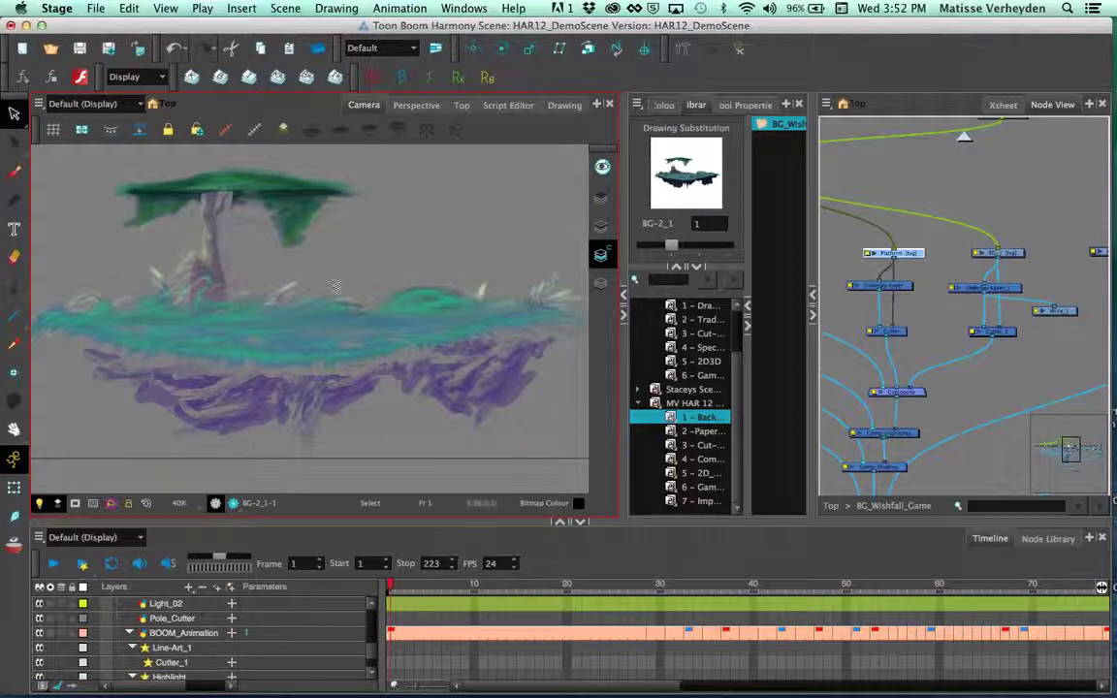
scroll(414, 279, up, 3)
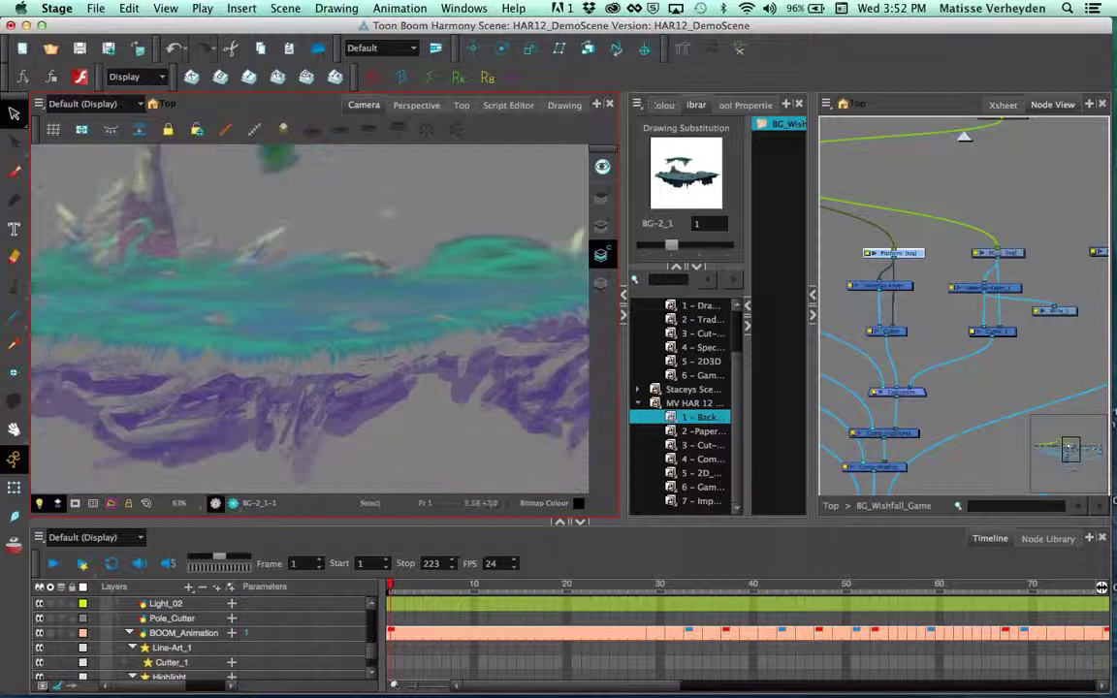
scroll(379, 312, up, 2)
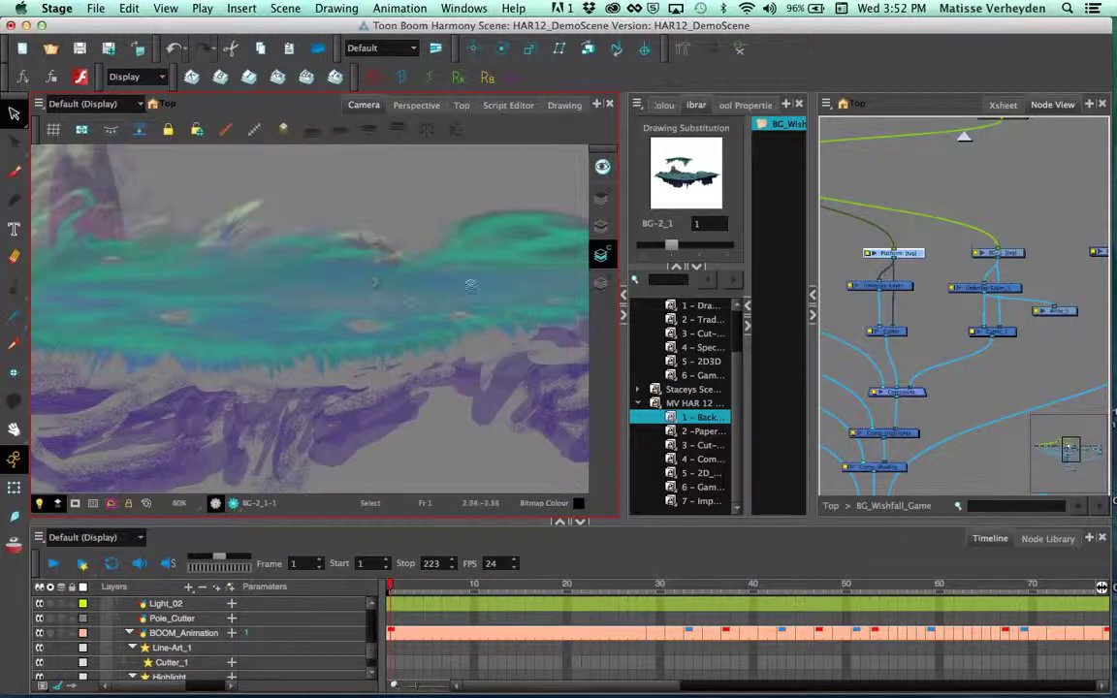
scroll(393, 301, up, 4)
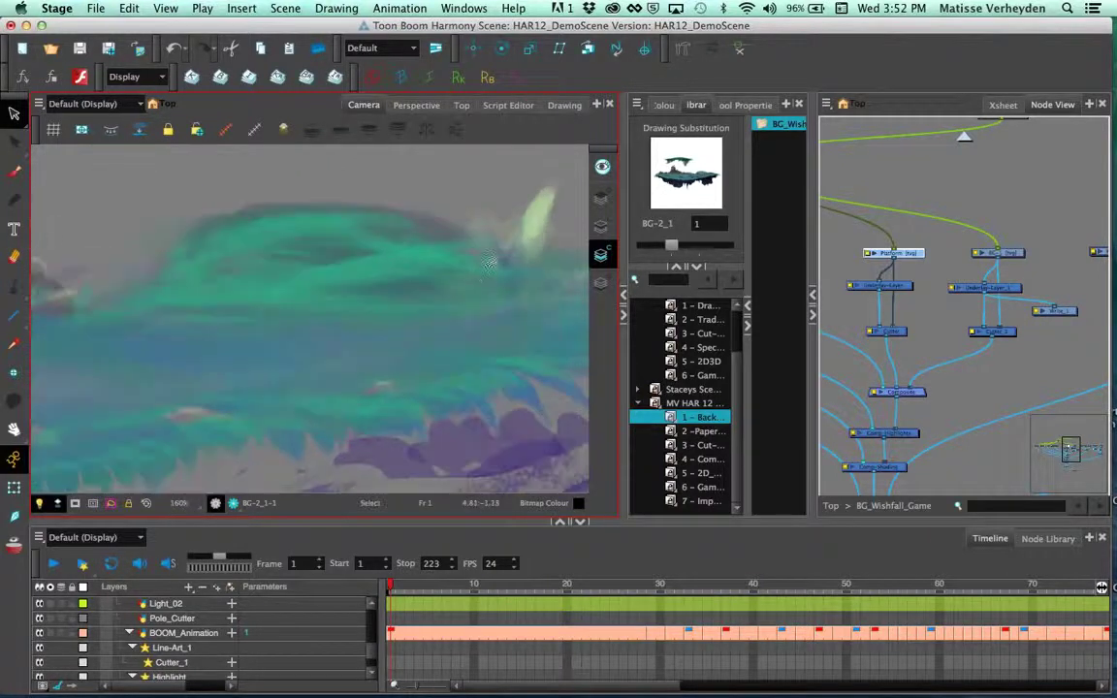
scroll(363, 284, down, 6)
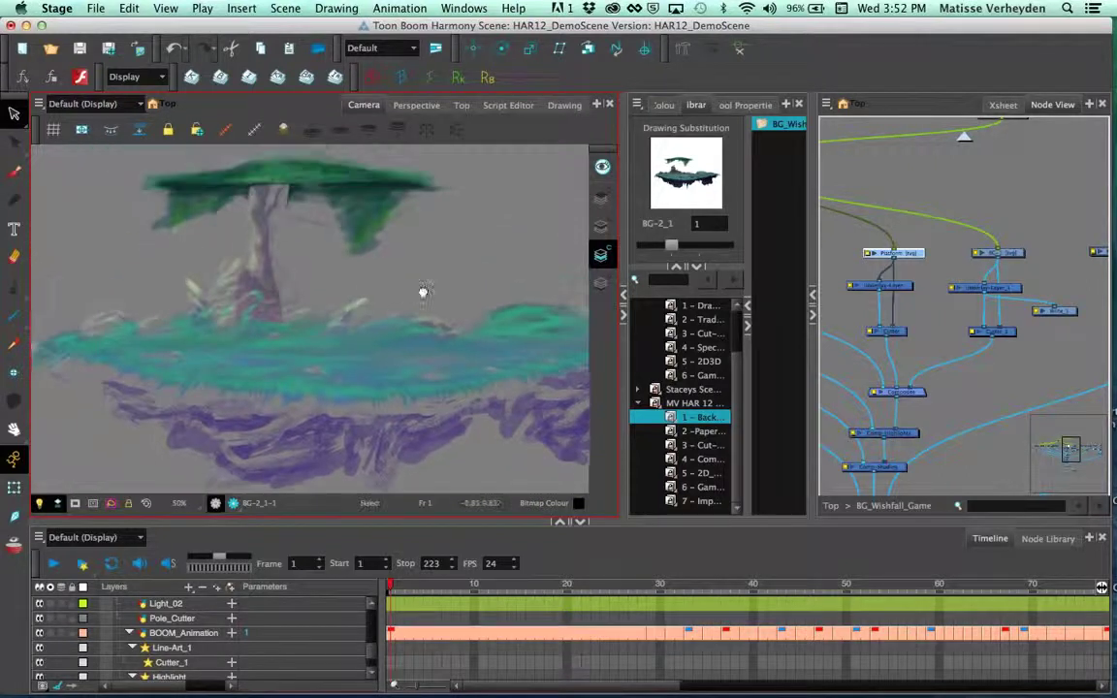
drag(422, 292, 435, 267)
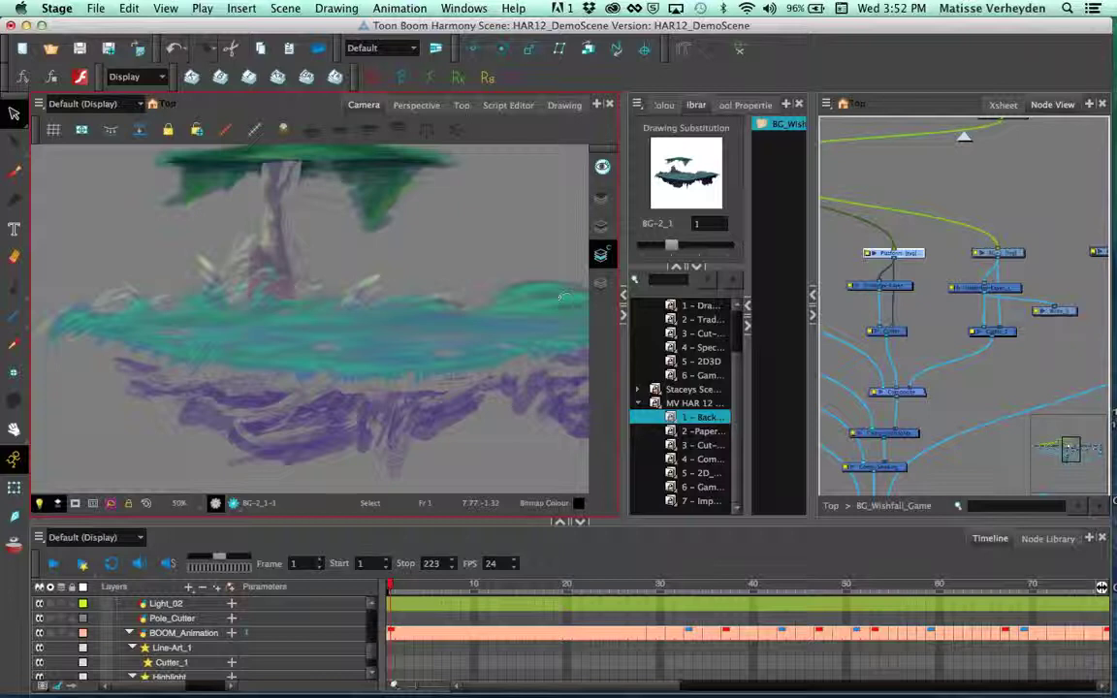
Step: Activate the Brush tool on Colour Art and open the Chalk bitmap brush's detailed properties, with the Tool Properties view widened
click(641, 306)
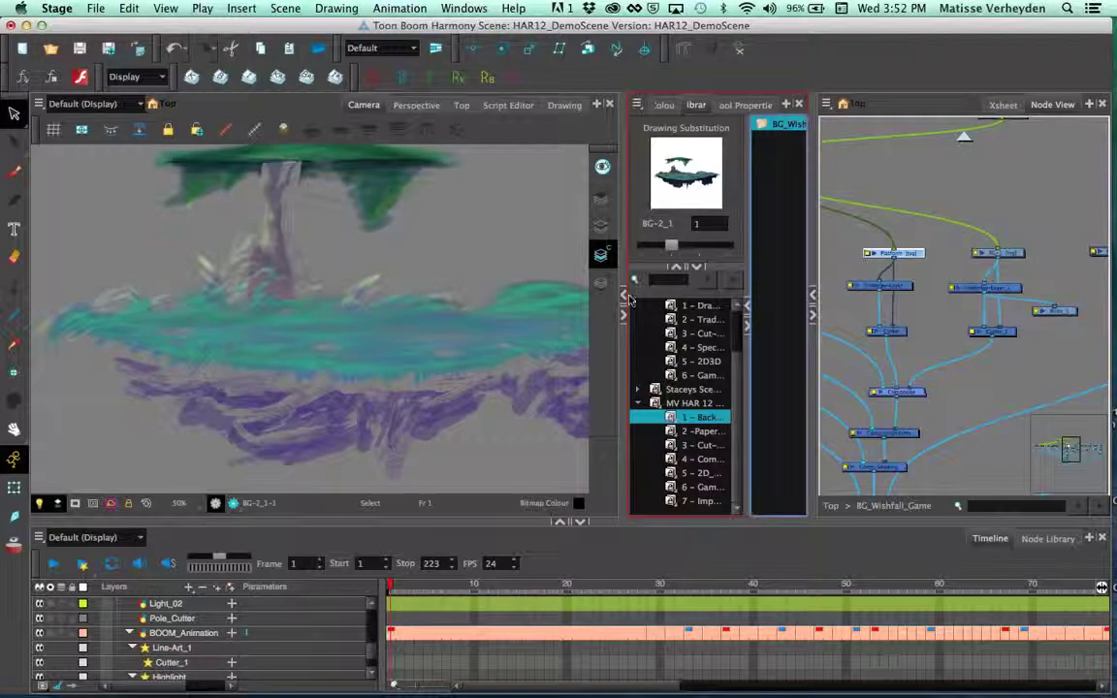
click(452, 231)
click(15, 168)
click(745, 105)
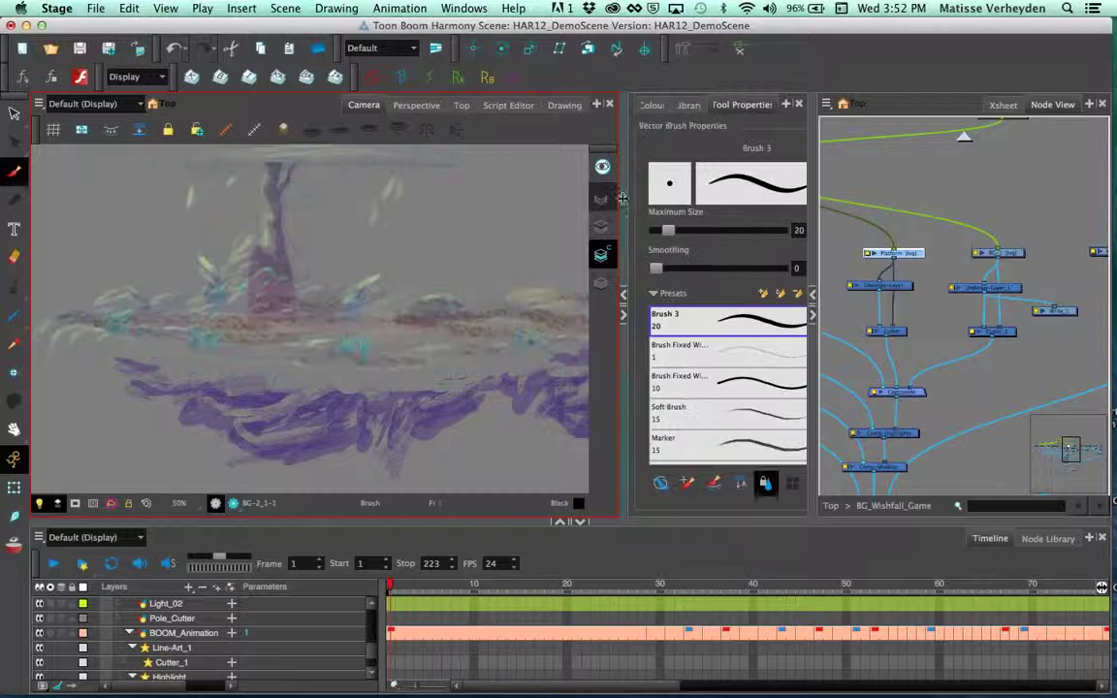
drag(626, 212, 472, 214)
click(740, 186)
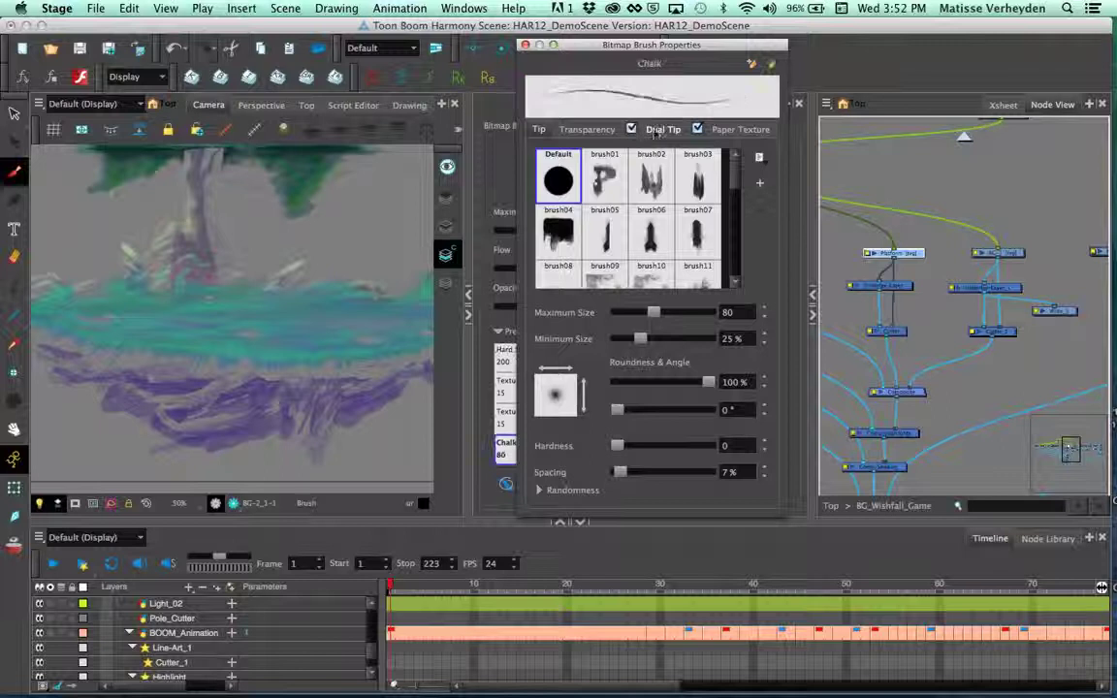
Step: Try brush02, brush03 and brush07 as the Chalk brush's dual tip, turn Dual Tip off, and close the brush properties
click(659, 130)
click(654, 183)
click(697, 185)
click(695, 231)
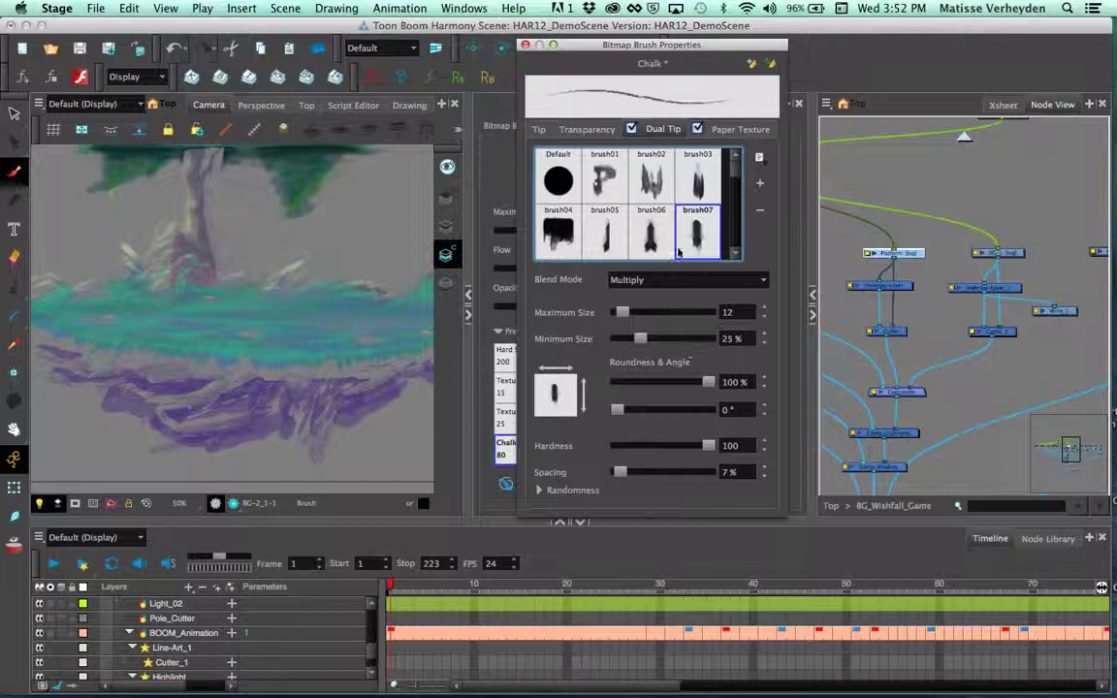
click(631, 128)
click(524, 46)
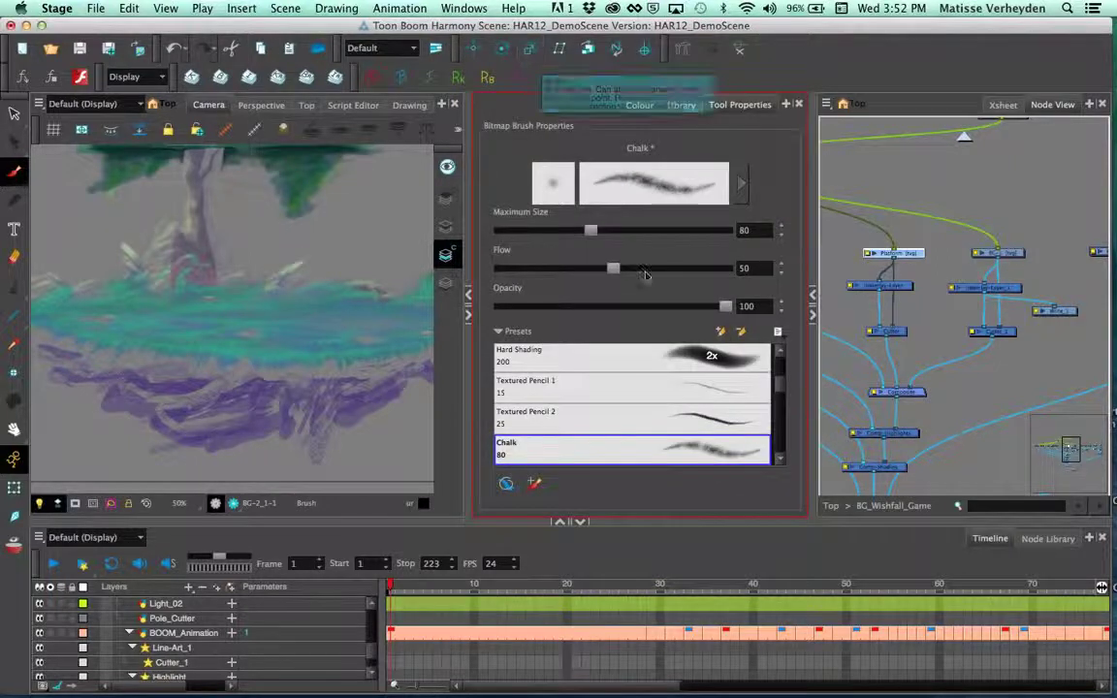
Step: Switch to the Transform tool and return to the top level of the node network
click(14, 487)
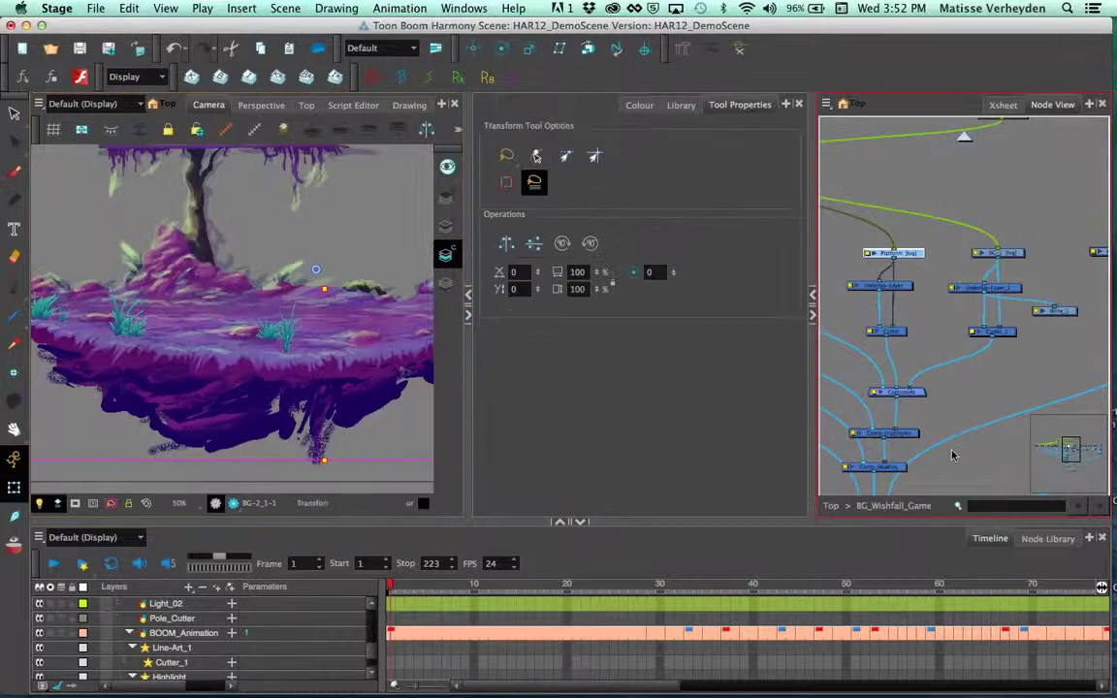
scroll(892, 471, down, 2)
drag(892, 471, 975, 378)
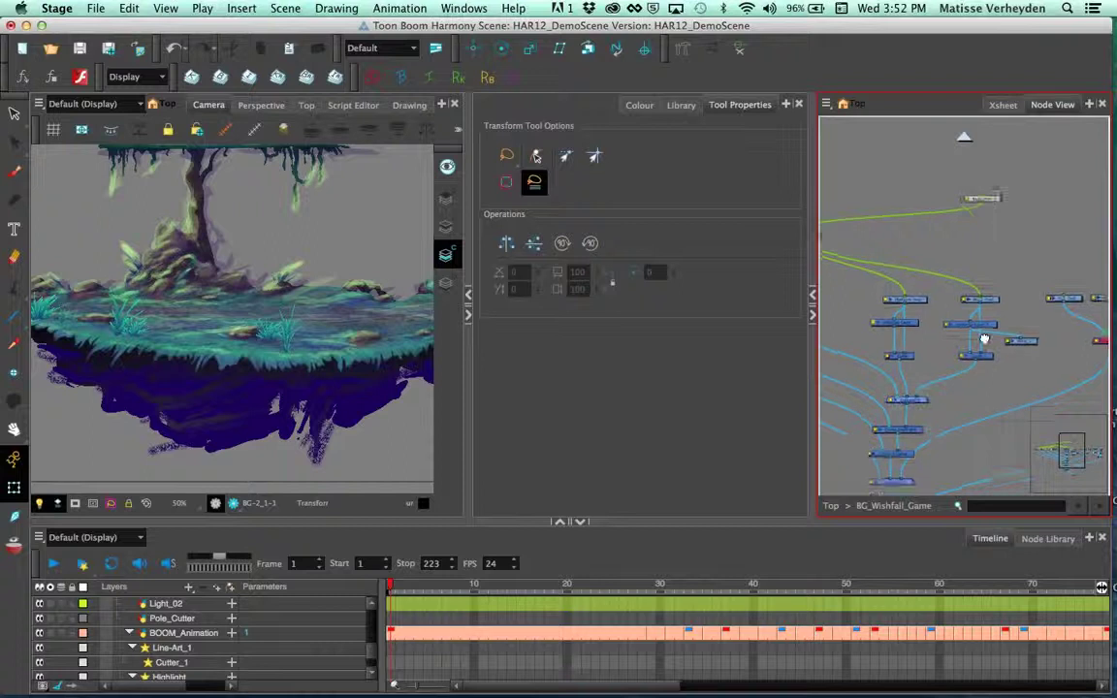
click(831, 506)
drag(948, 284, 950, 277)
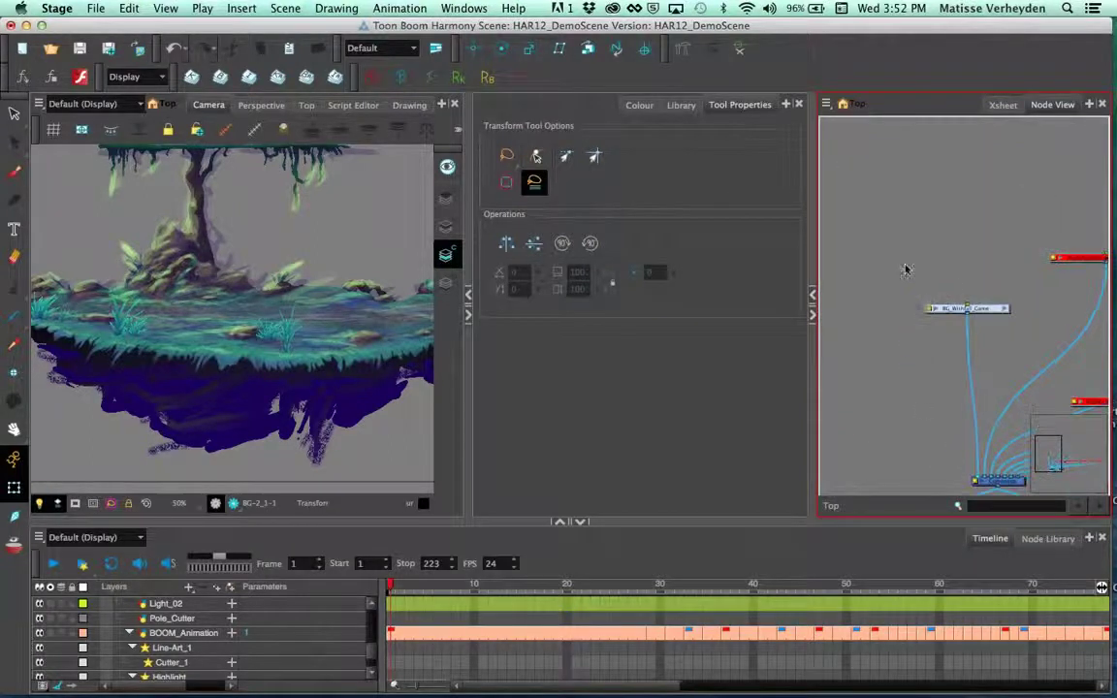
Step: Widen the Camera view and frame the whole floating platform inside it
drag(474, 426, 600, 427)
scroll(446, 305, down, 2)
drag(463, 311, 363, 324)
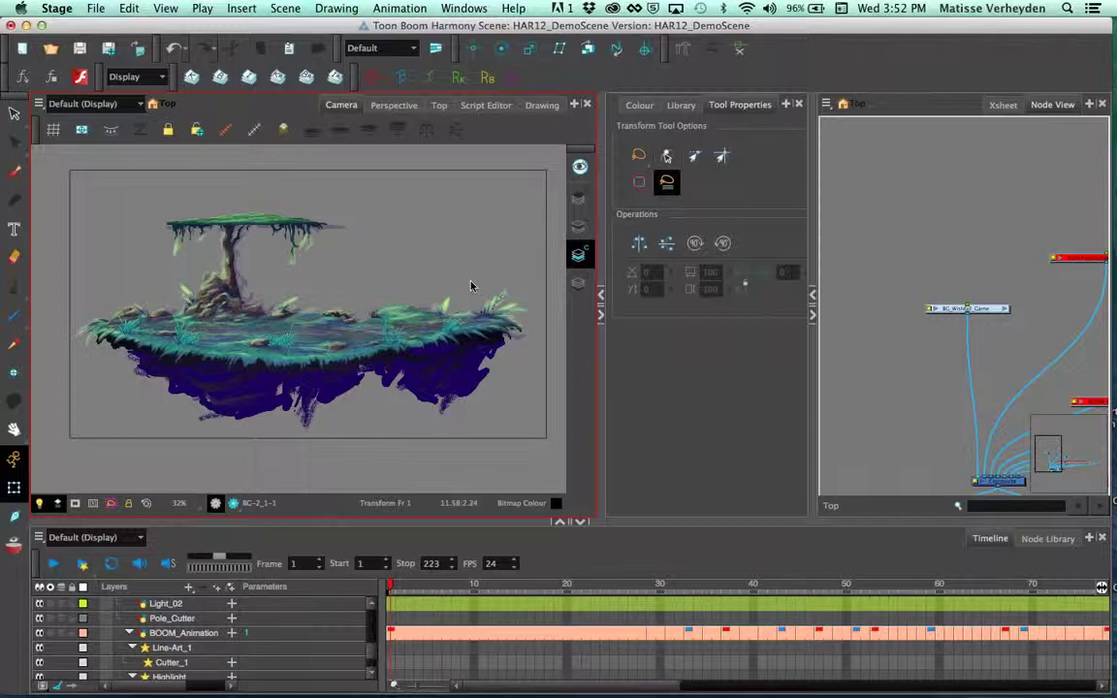
Step: Delete the BG_Wishfall_Game group node from the scene
click(891, 387)
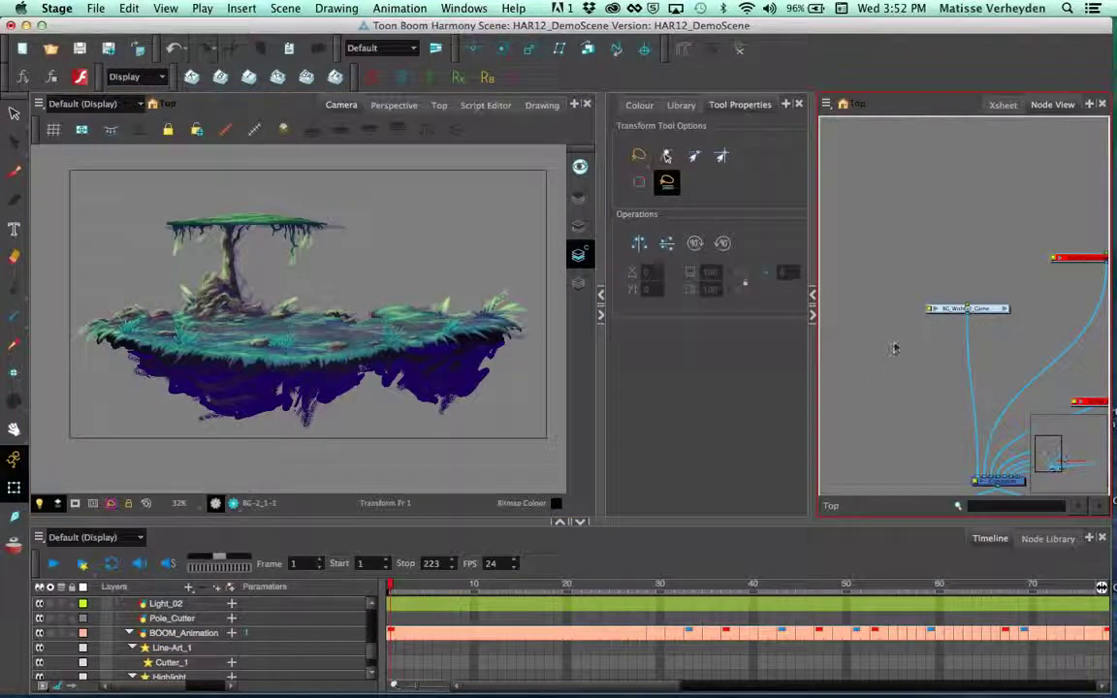
click(989, 308)
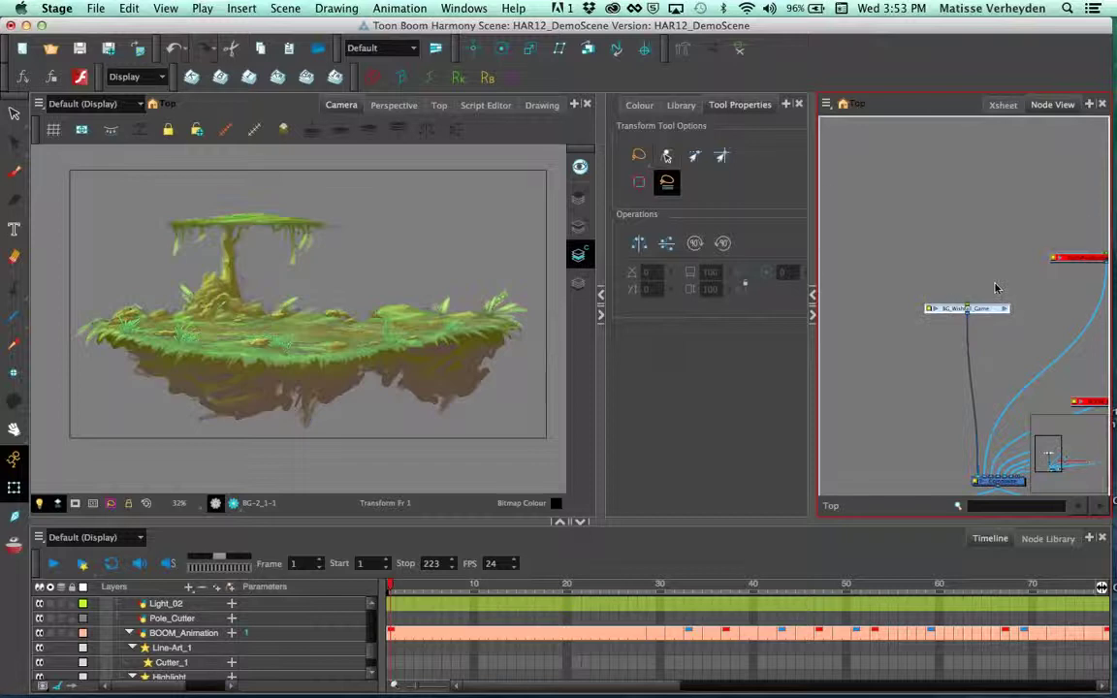
key(Delete)
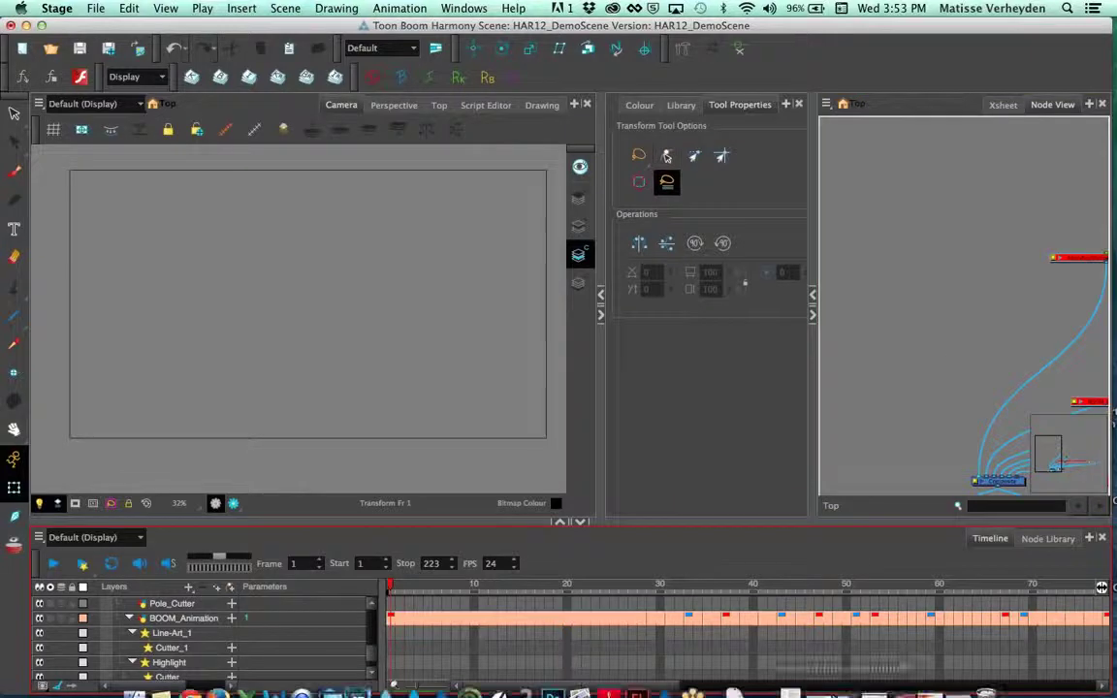
Step: Switch to Flash, look up the Export to Harmony extension for Crazy ChickenColour.fla, and return to Harmony
click(846, 678)
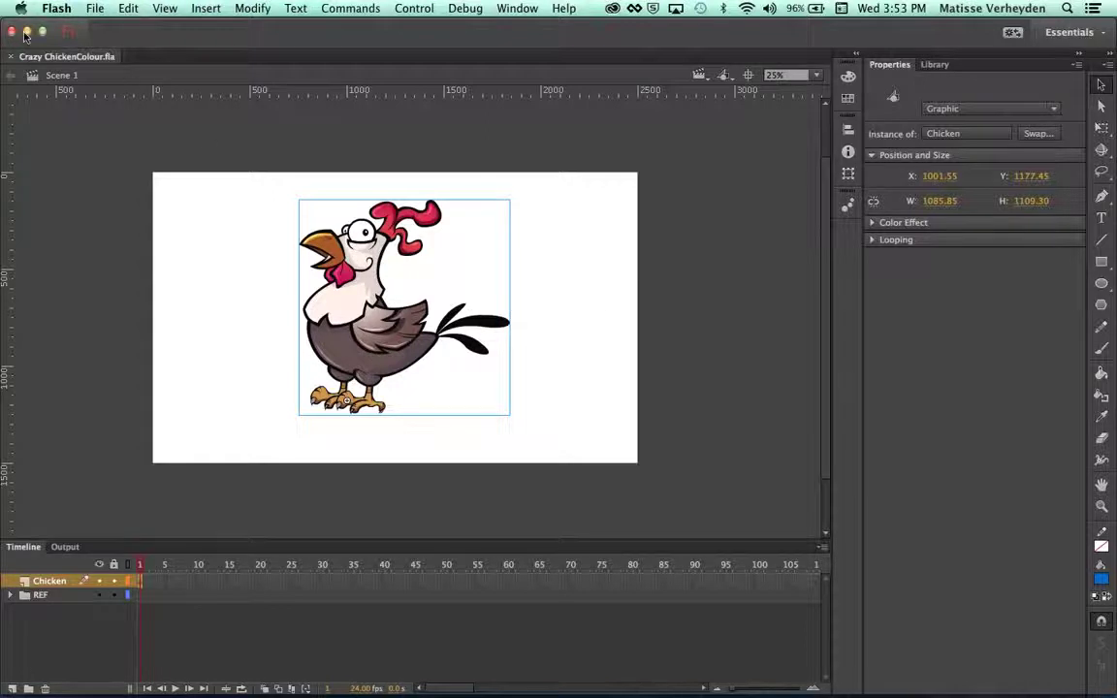
click(518, 9)
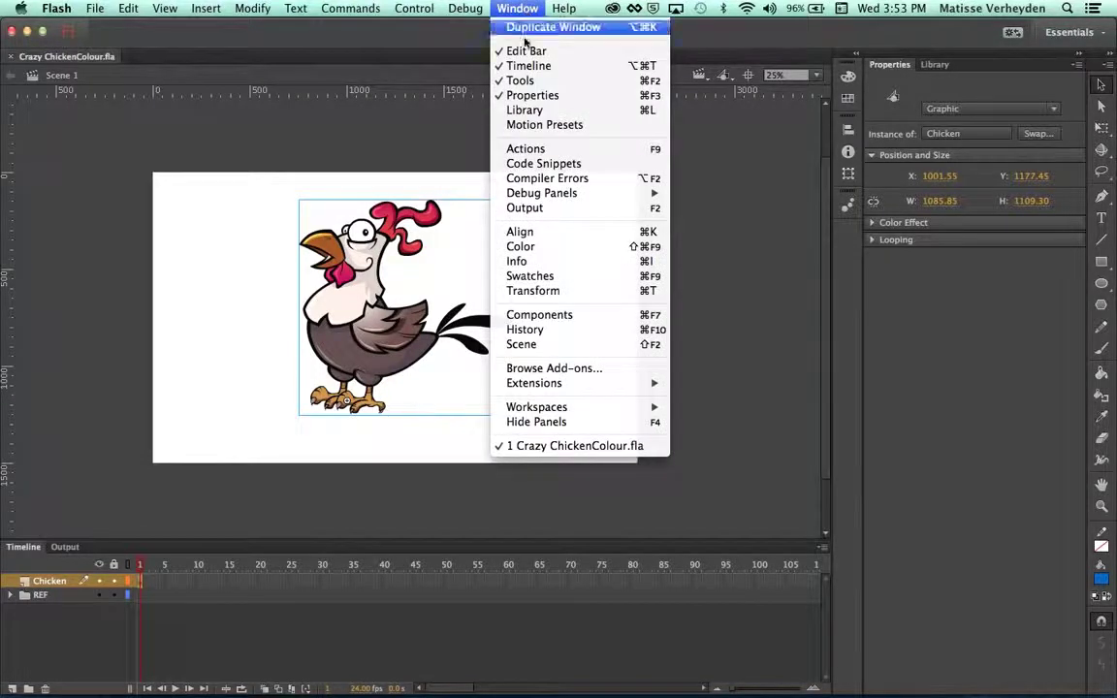
mouse_move(607, 393)
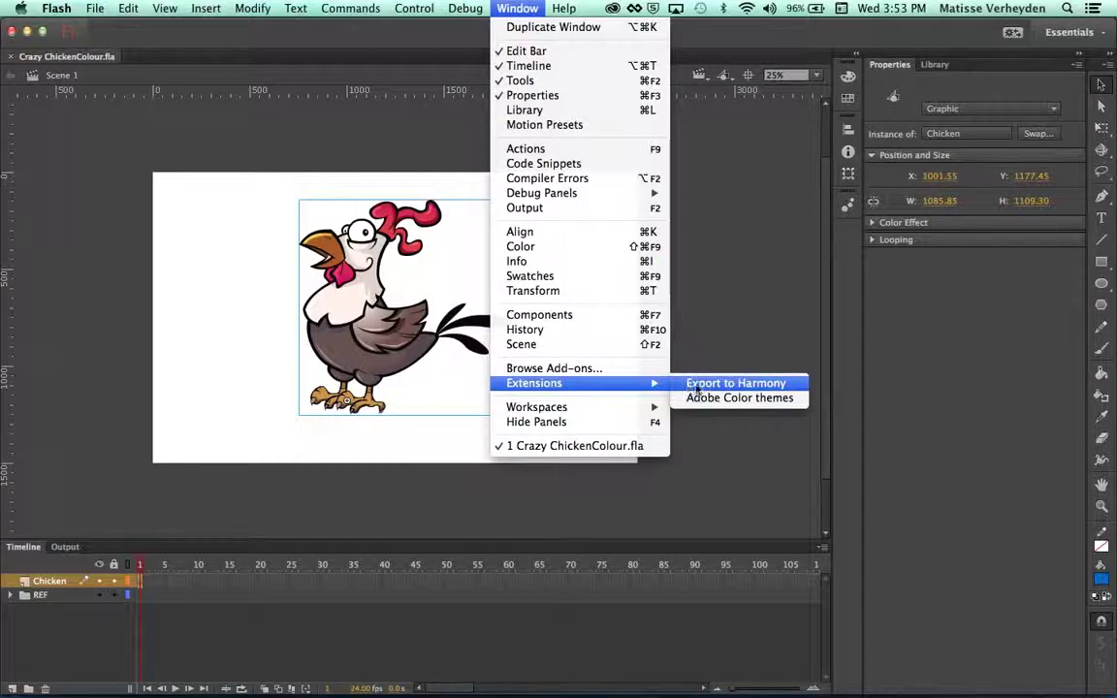
click(745, 342)
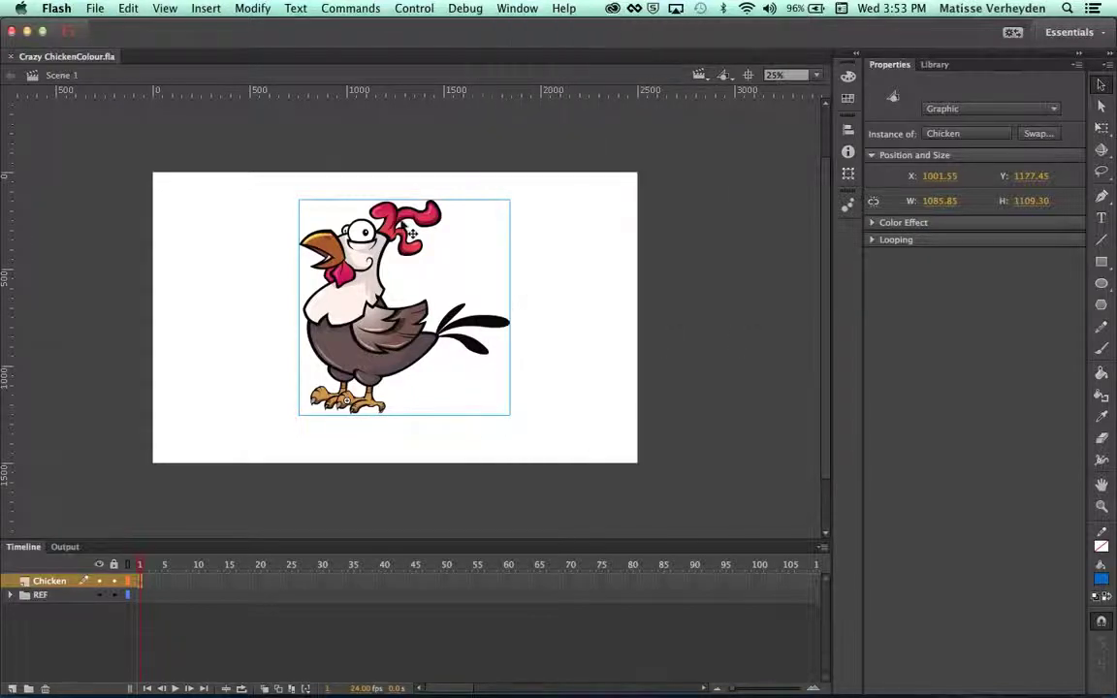
click(27, 32)
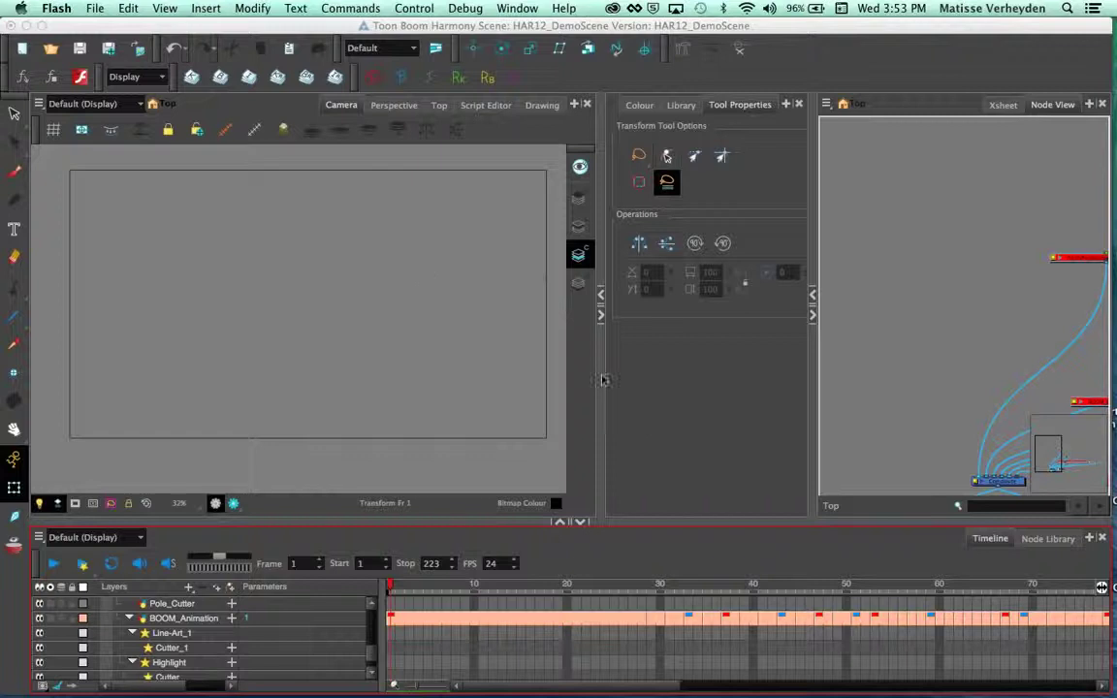
click(916, 399)
click(229, 214)
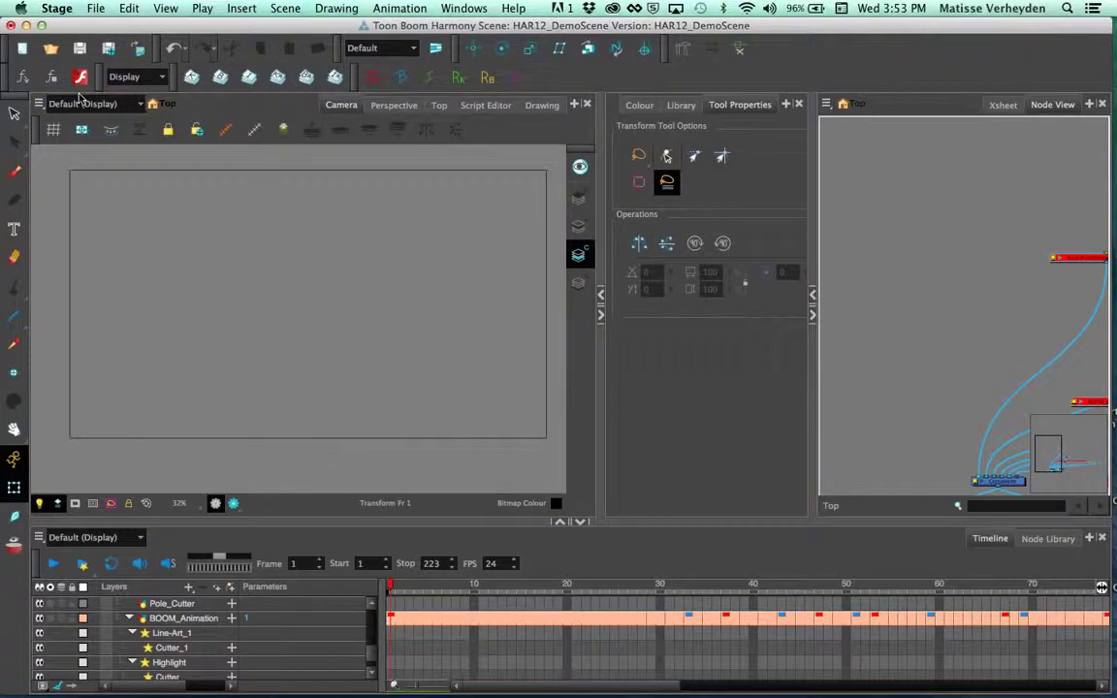
Step: Start a Flash import and browse from Desktop > WORK > Documentation > Harmony 12 to the Crazy ChickenColour folder inside Import FLA
click(81, 80)
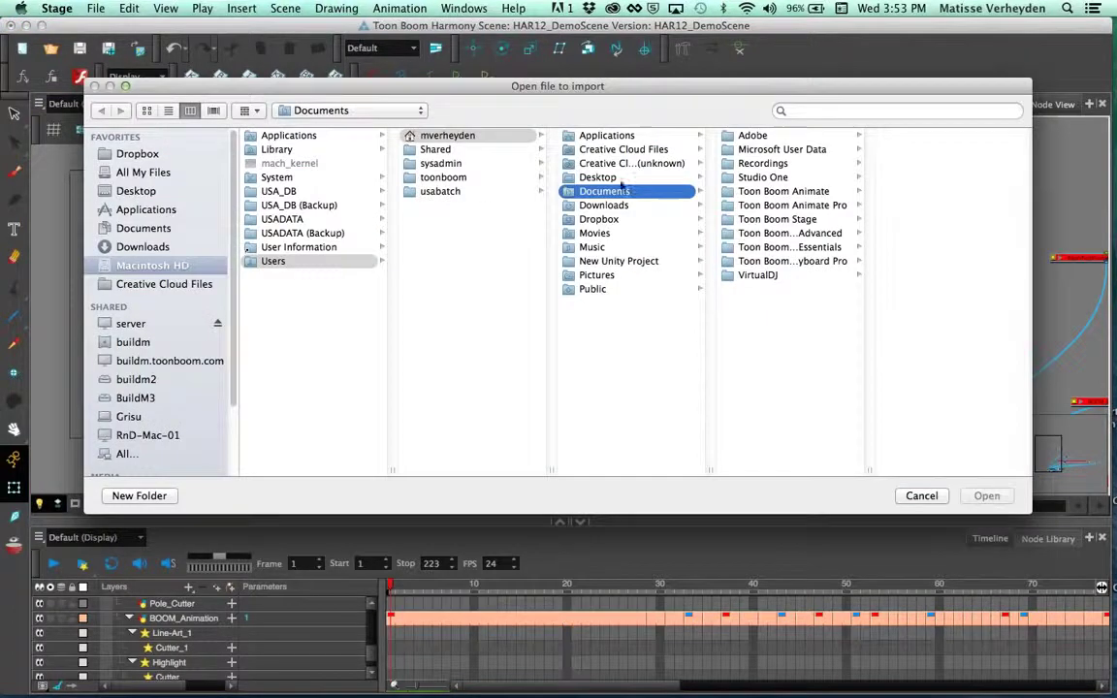
click(572, 177)
click(766, 457)
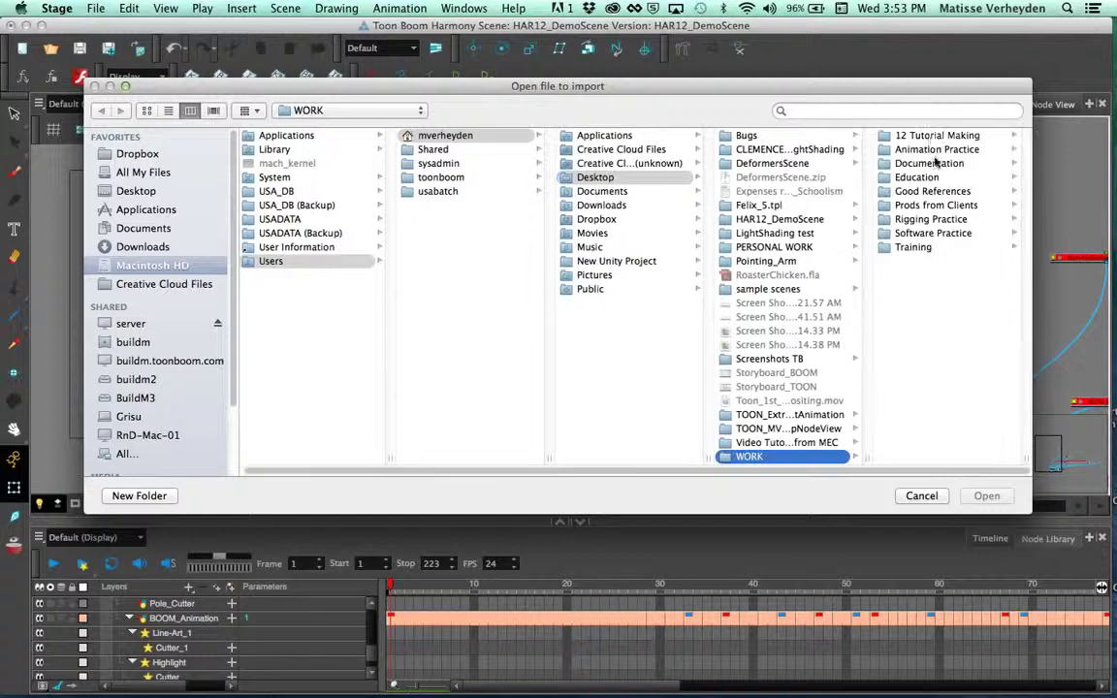
click(933, 164)
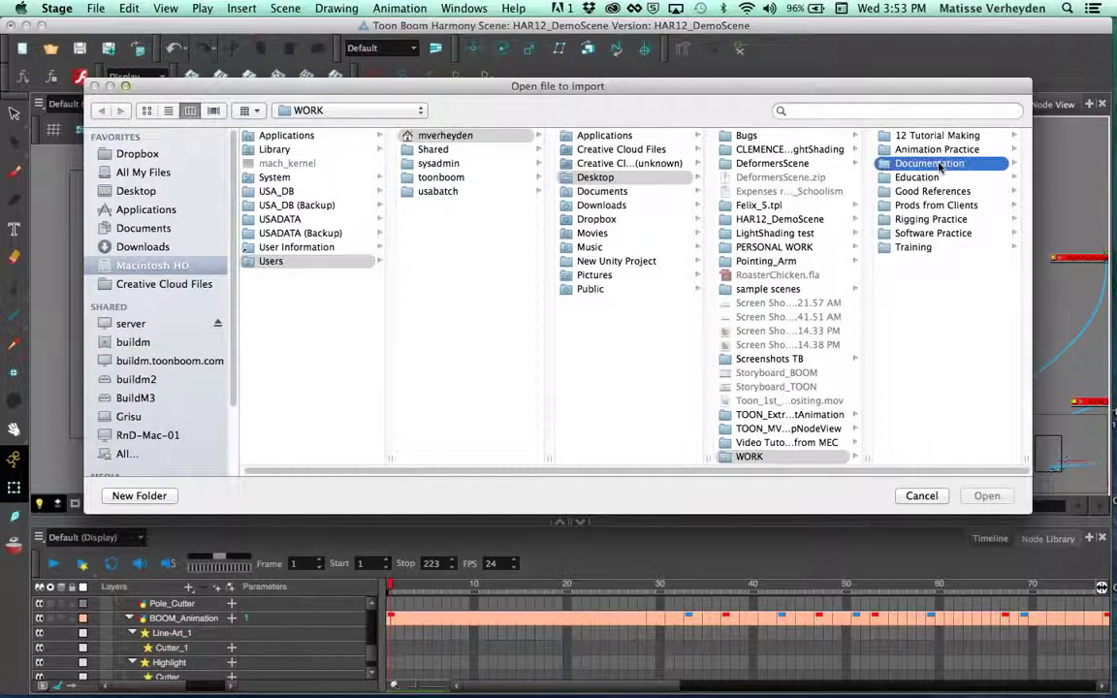
click(922, 164)
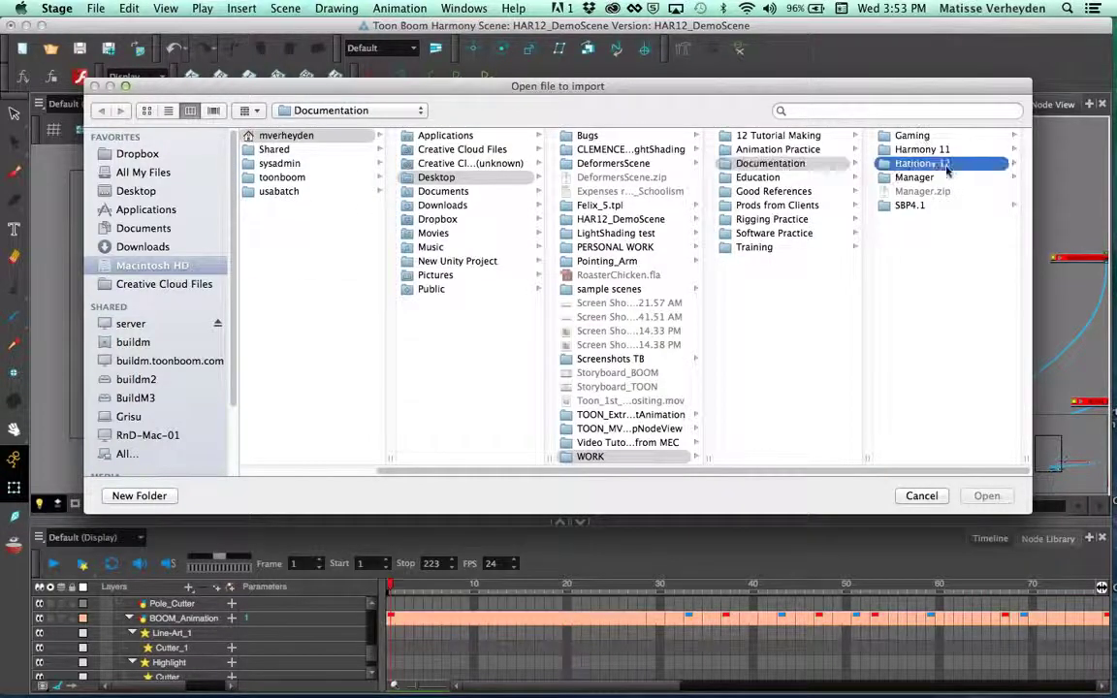
click(948, 137)
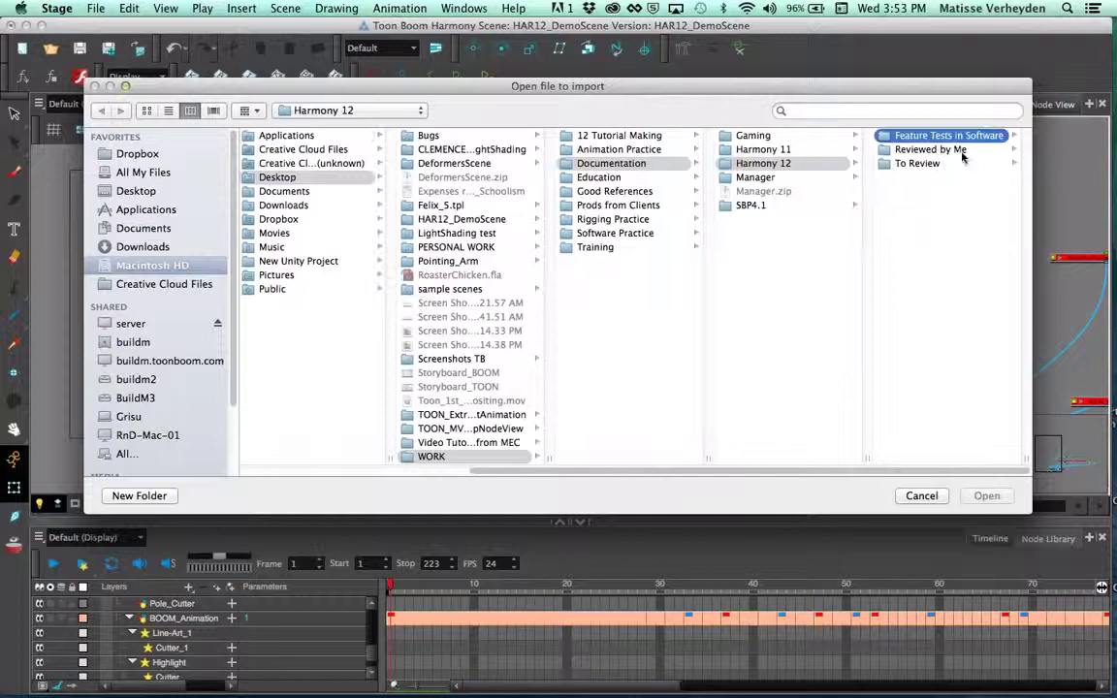
click(946, 136)
click(955, 233)
click(945, 136)
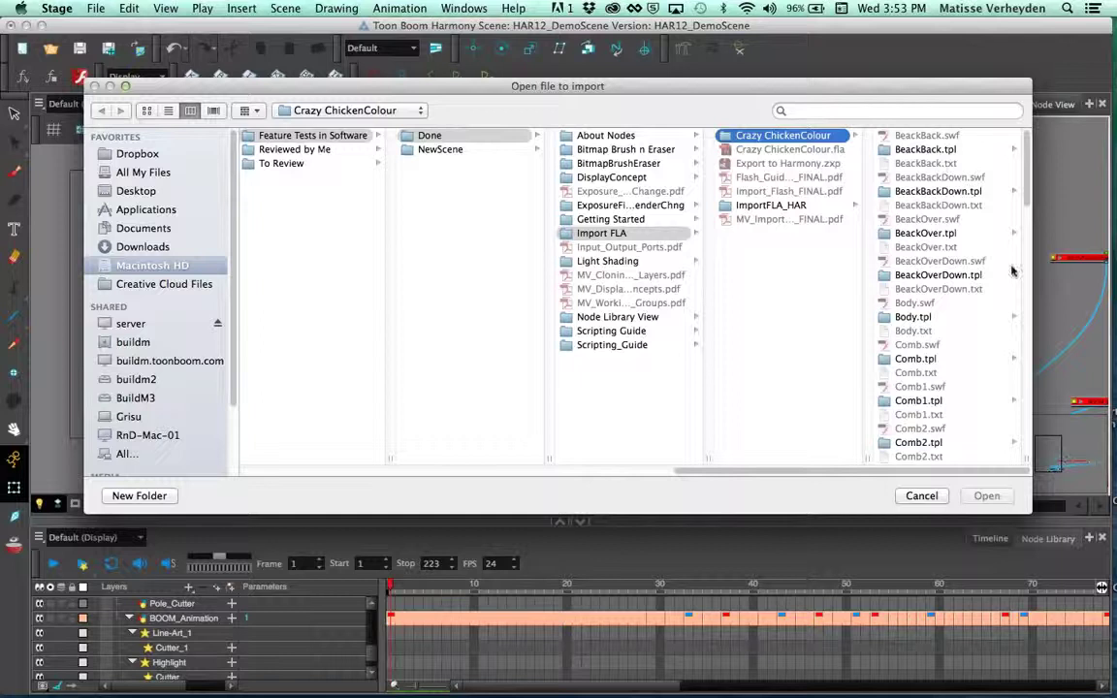
Step: Import the chicken export file from the Crazy ChickenColour folder and accept colour recovery for its missing colours
scroll(1021, 198, down, 5)
click(931, 271)
click(987, 496)
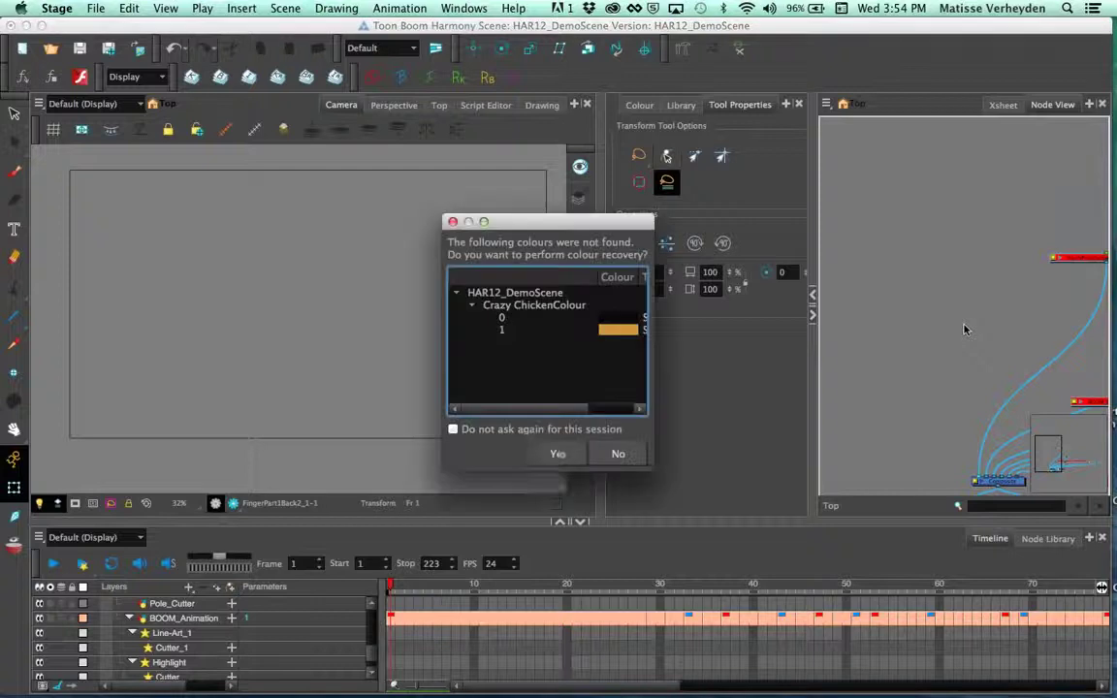
click(556, 454)
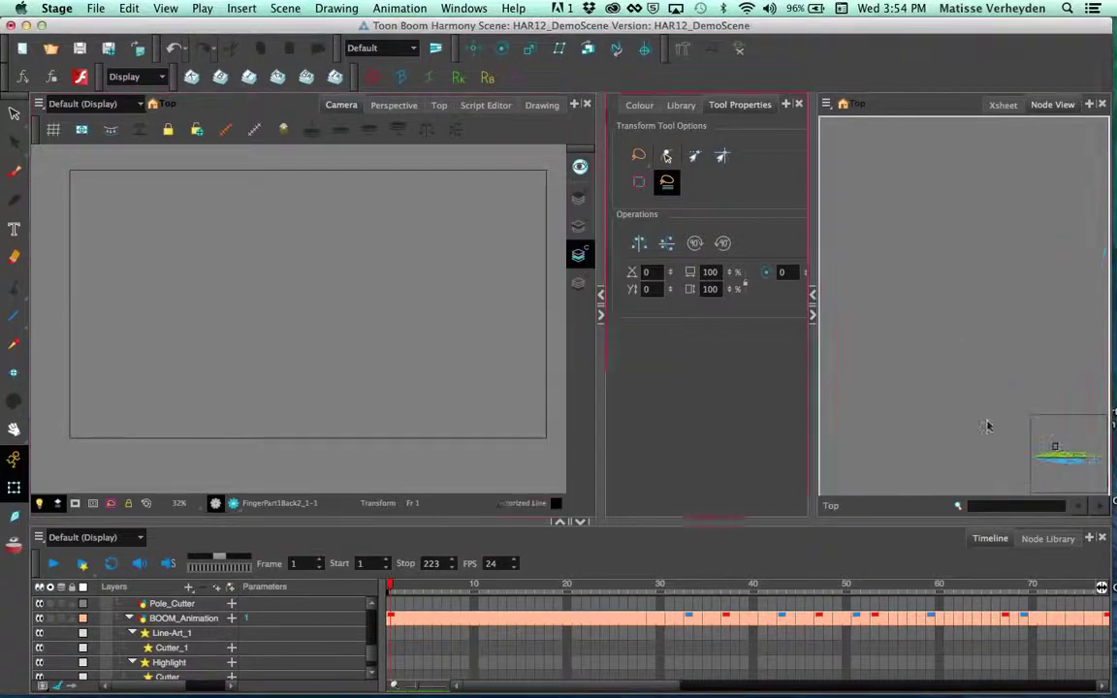
Step: Widen the node network area, move the scene's composite and display nodes below the chicken network, and connect the chicken's composite to them
drag(1057, 449, 1060, 450)
scroll(968, 392, down, 8)
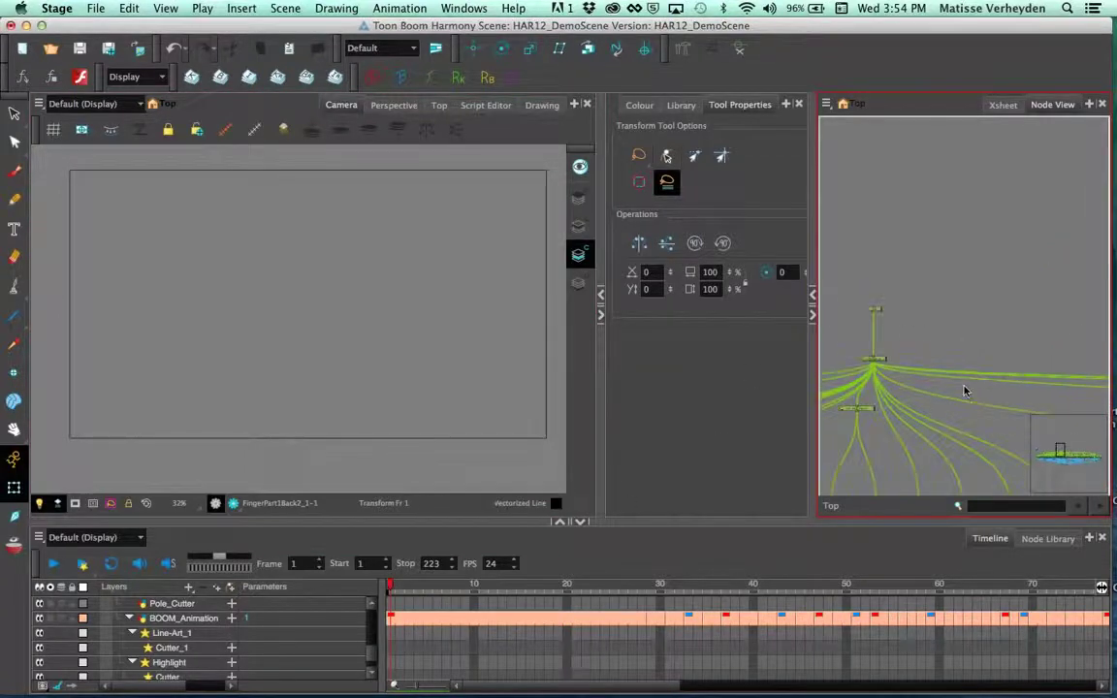
drag(935, 414, 975, 254)
drag(703, 343, 536, 360)
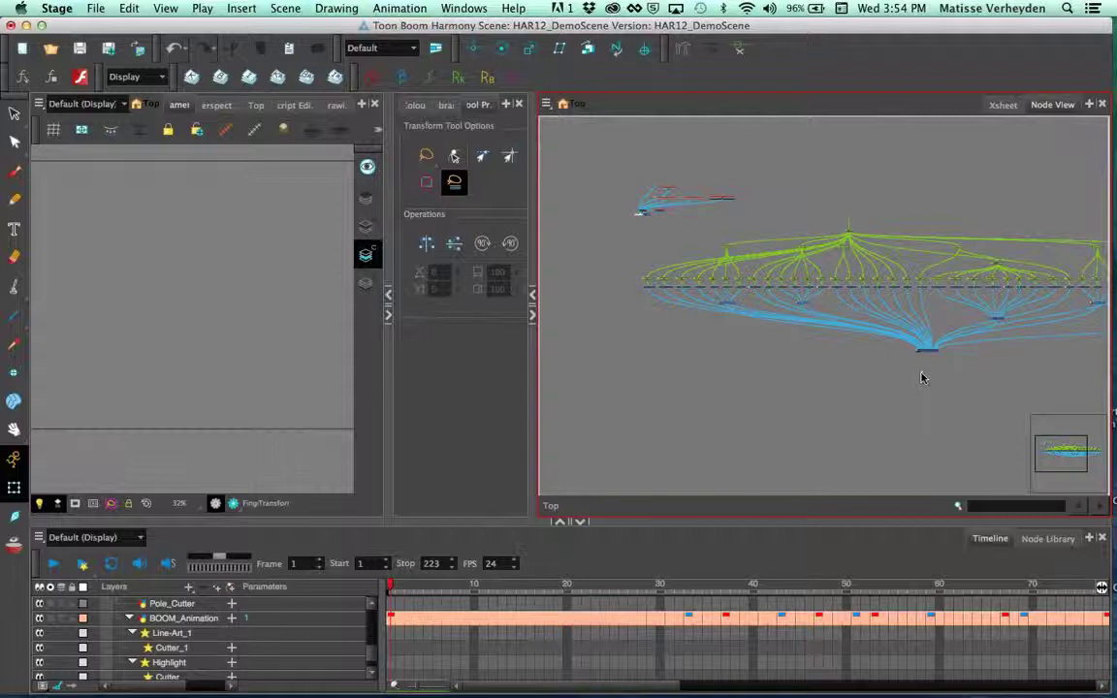
scroll(945, 378, up, 1)
drag(578, 180, 886, 413)
scroll(969, 368, up, 3)
click(882, 330)
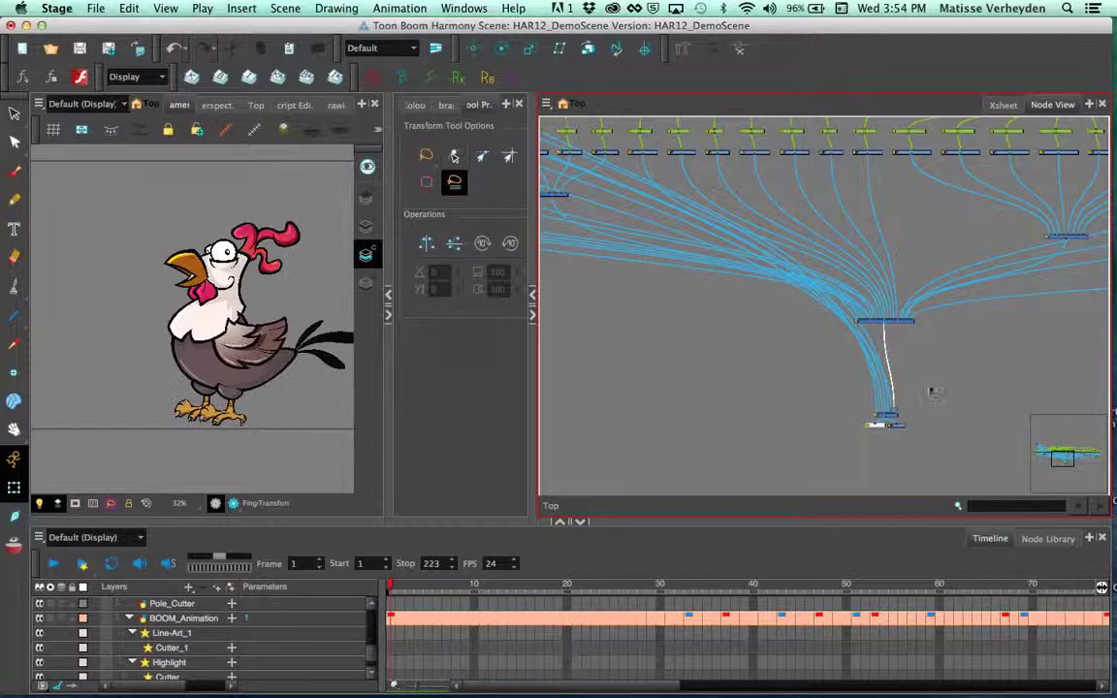
Step: Select the chicken's wing, step up to the peg controlling the whole character, and clear the selection
scroll(942, 245, down, 4)
scroll(921, 254, down, 2)
click(246, 341)
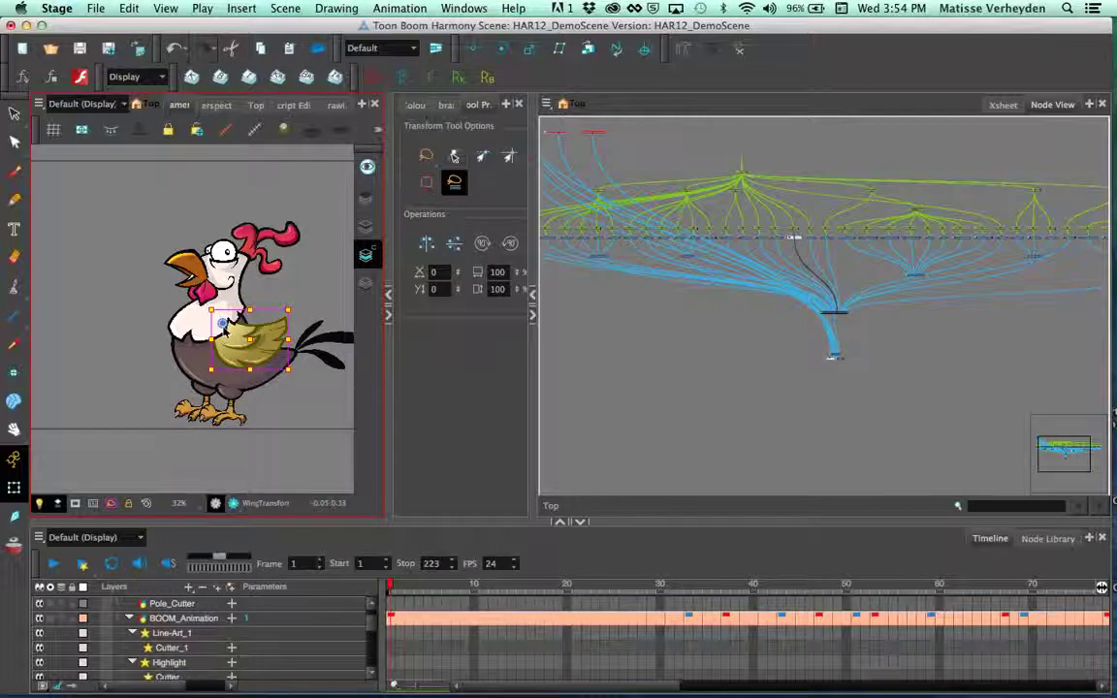
drag(221, 304, 182, 298)
key(b)
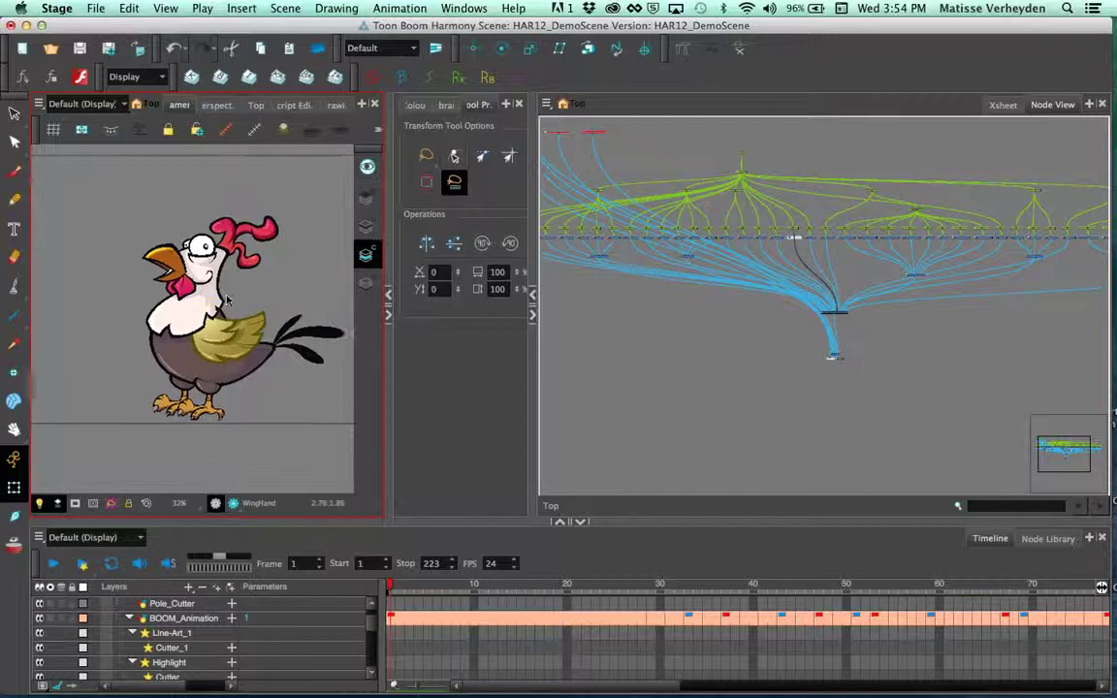
key(b)
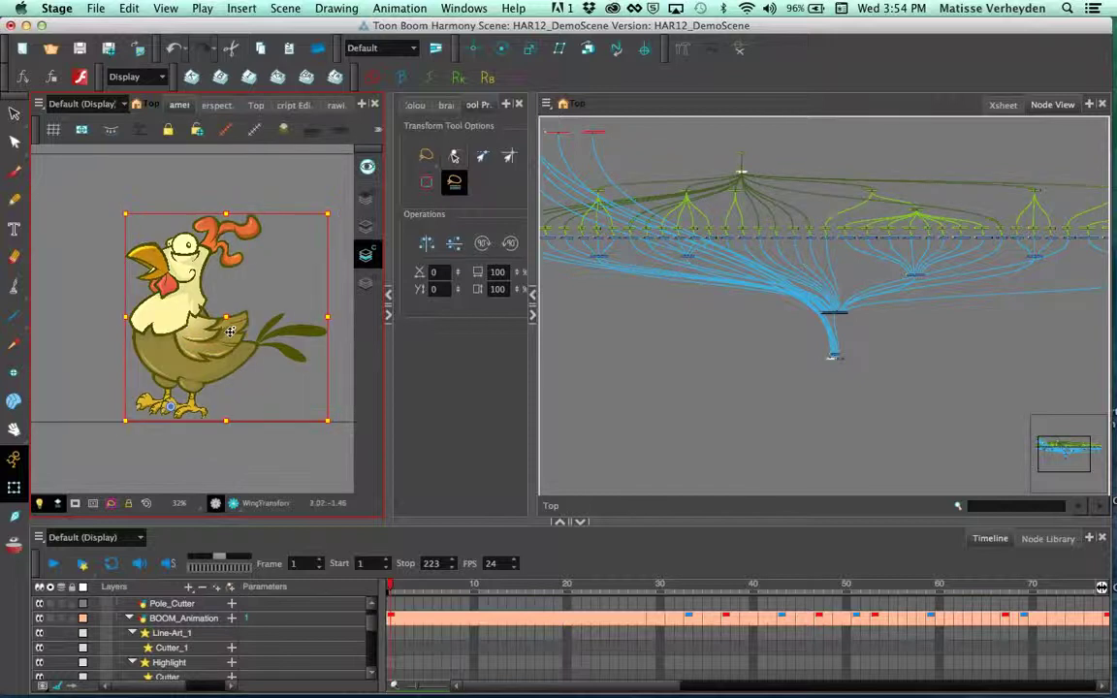
click(259, 445)
Step: Select the chicken's front foot through its parent peg, examine the matching nodes in the network, and deselect it
click(194, 410)
key(b)
key(b)
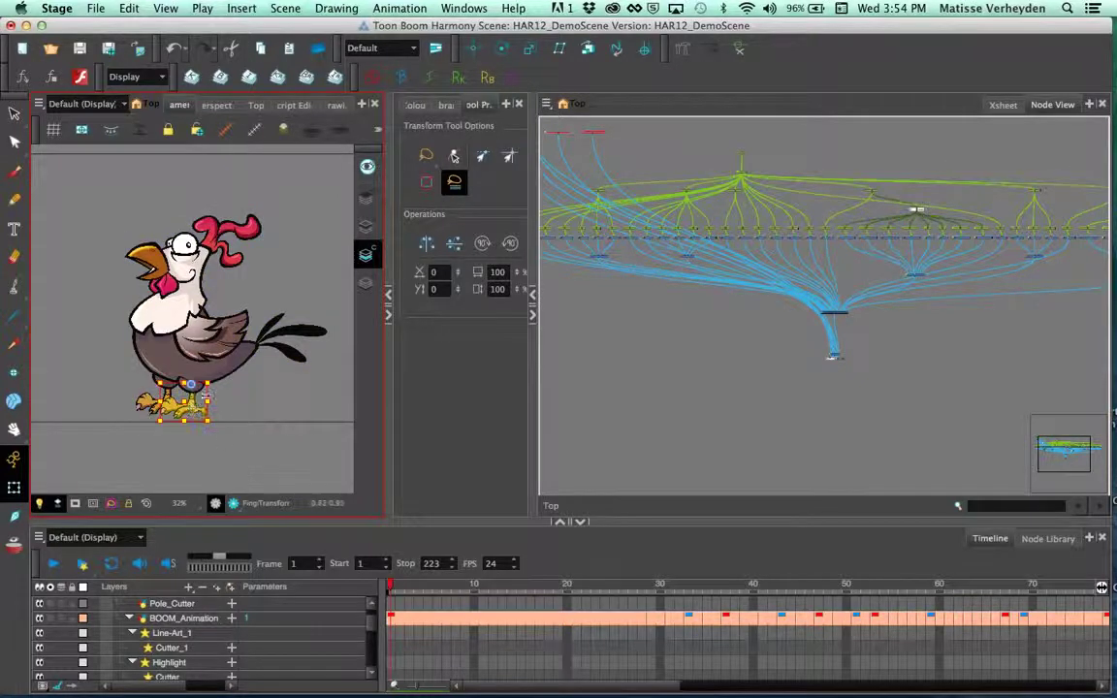
scroll(169, 436, up, 3)
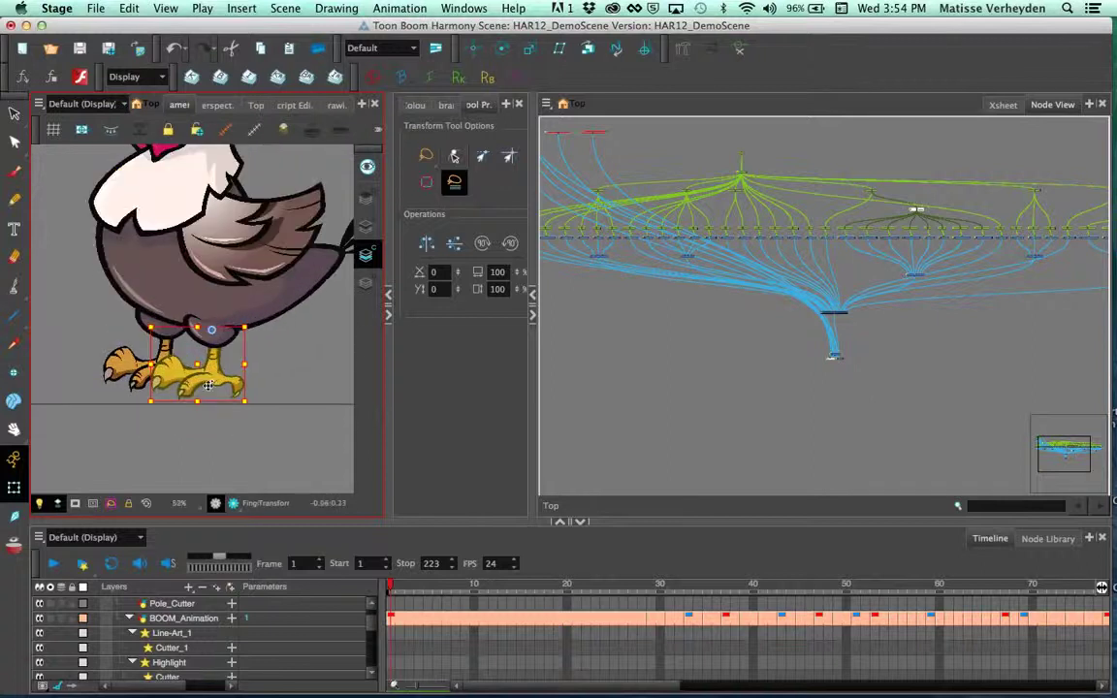
scroll(916, 291, up, 3)
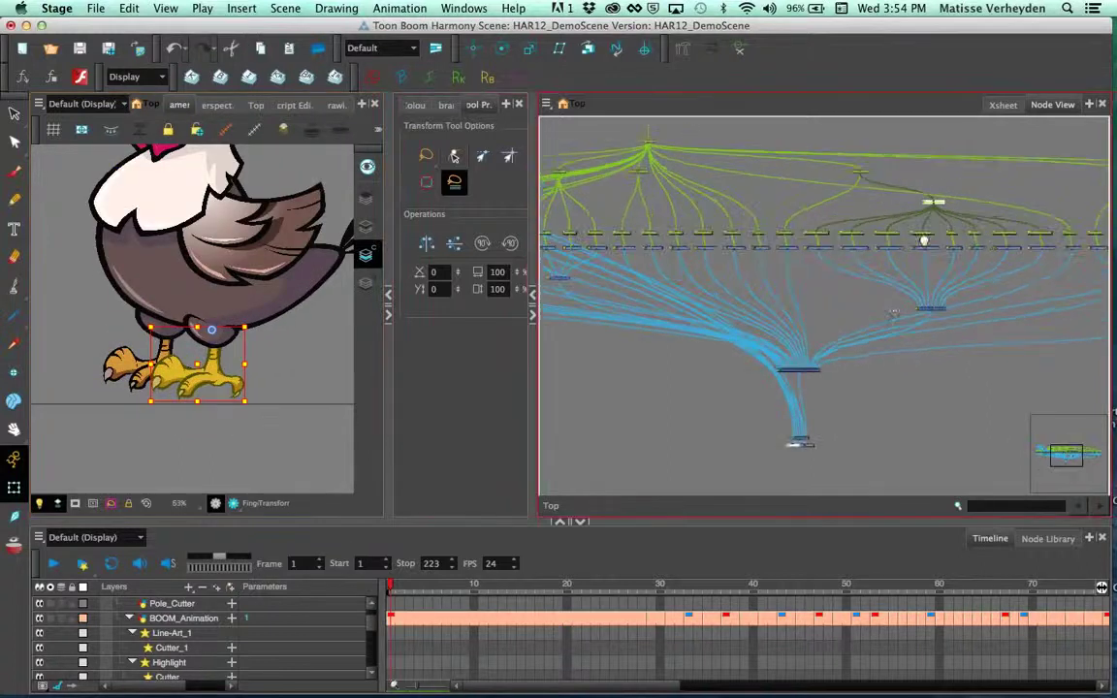
scroll(914, 318, up, 3)
click(254, 430)
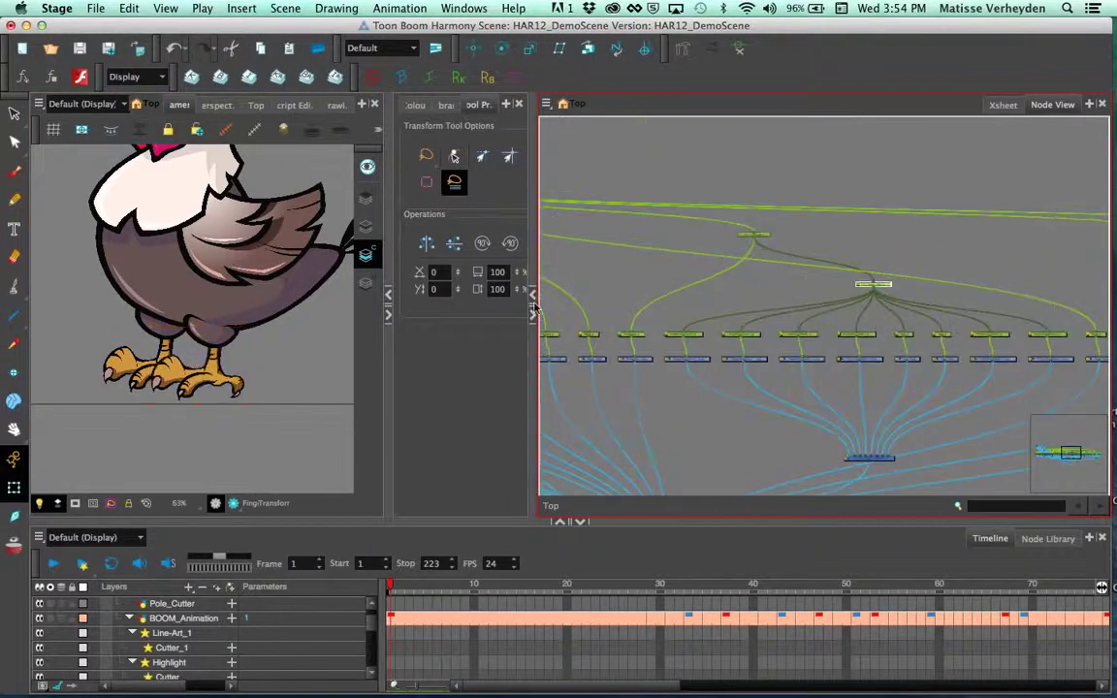
Step: Select one toe of the front foot, step up through its parent pegs to the whole chicken, review the full network, and deselect
click(191, 384)
click(688, 357)
key(b)
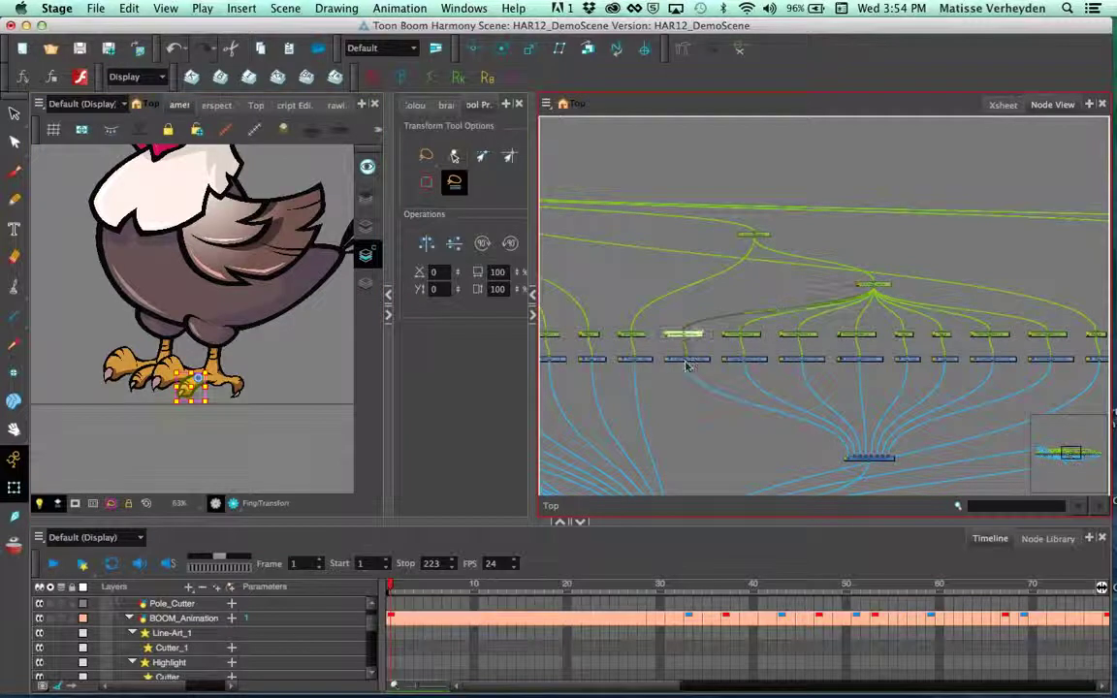
key(b)
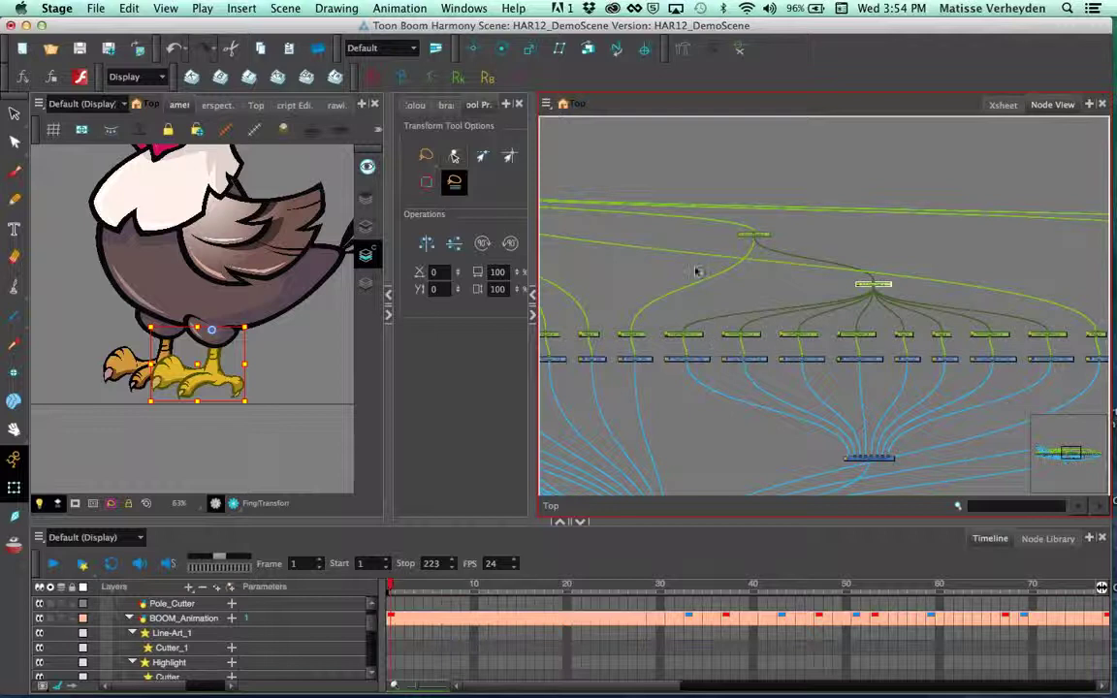
key(b)
key(b)
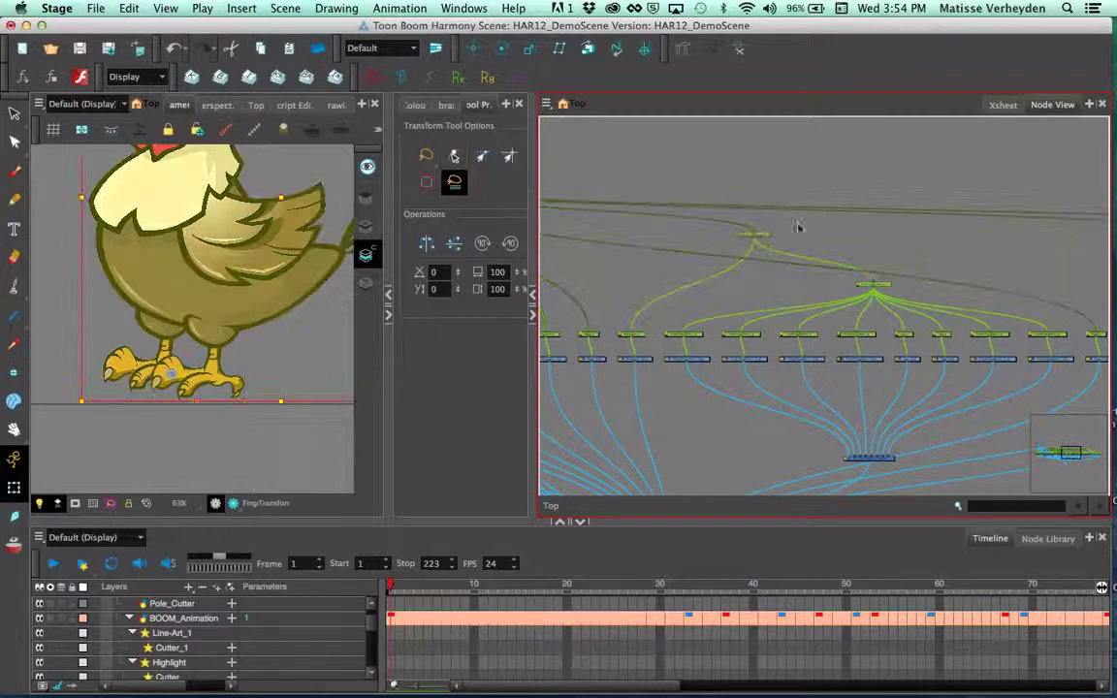
scroll(721, 233, down, 3)
drag(670, 237, 831, 256)
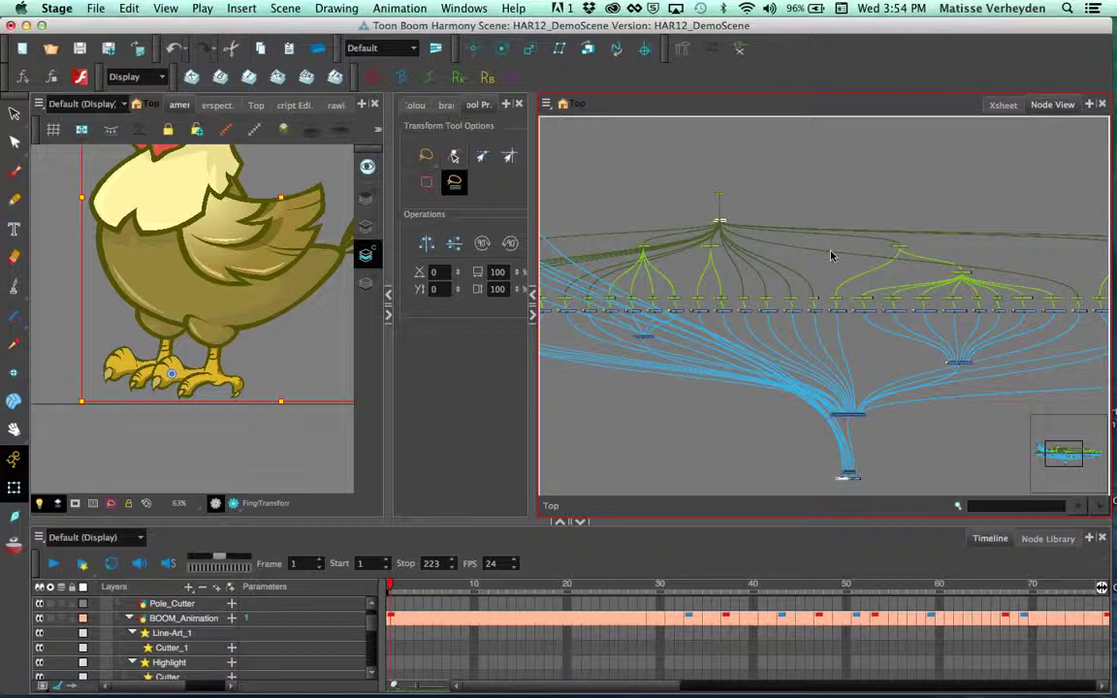
scroll(813, 252, down, 2)
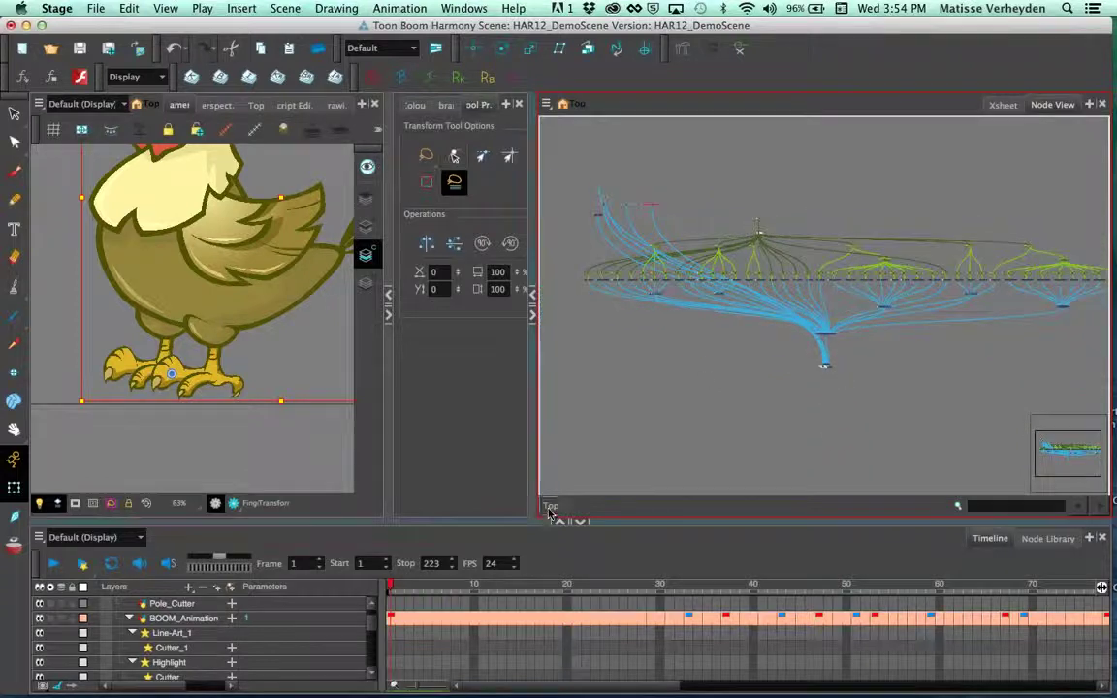
click(653, 443)
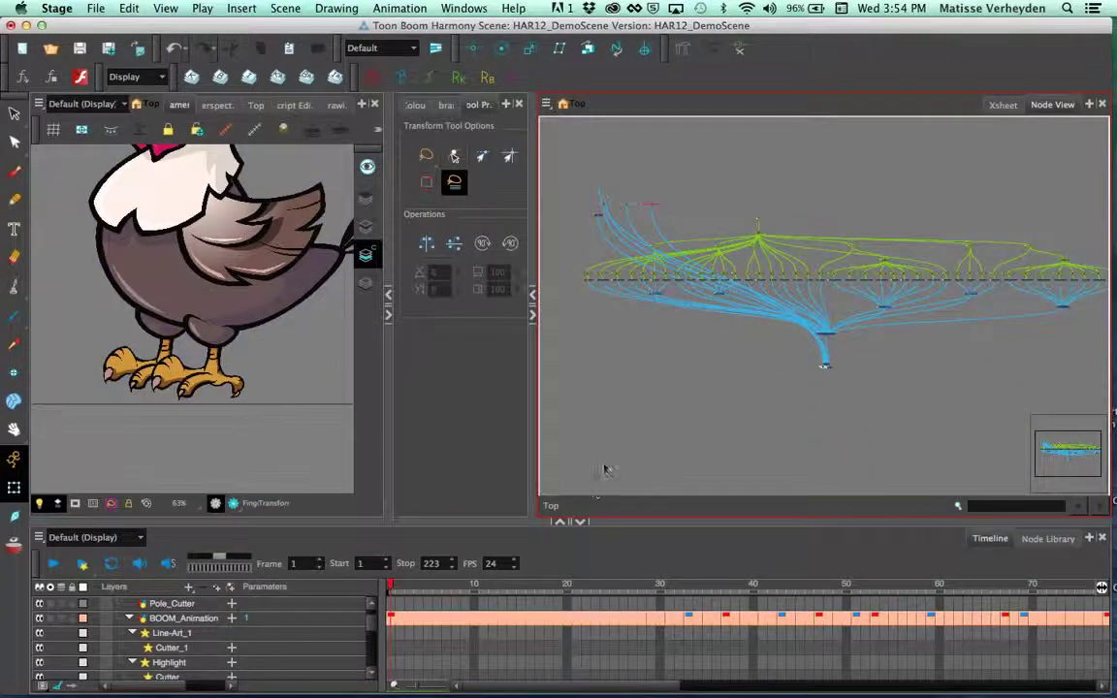
Step: Undo the chicken's node connection and import, narrow the node network area again, and reframe the remaining scene nodes
key(super+z)
key(super+z)
key(super+z)
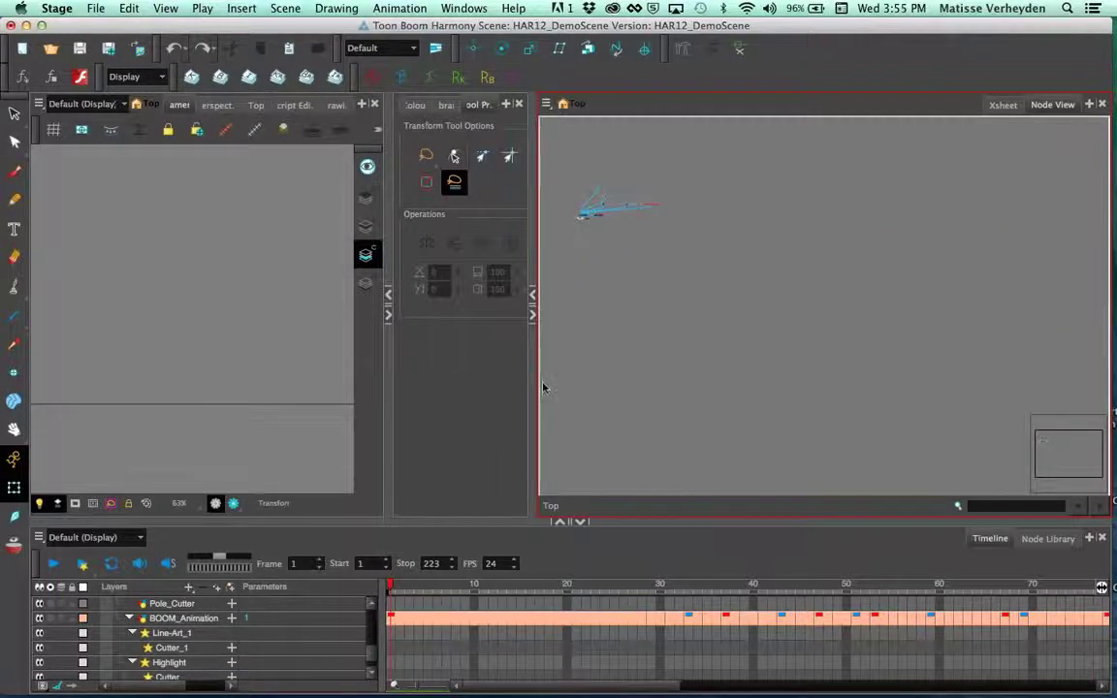
drag(532, 386, 819, 381)
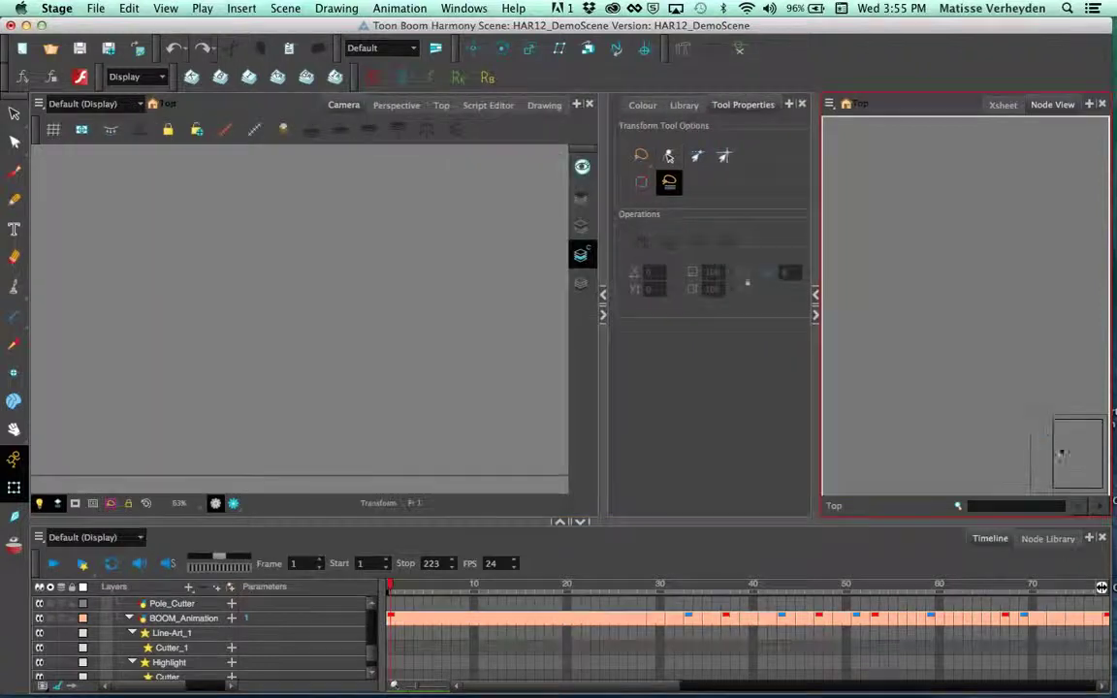
scroll(945, 242, up, 5)
drag(936, 226, 978, 259)
scroll(977, 259, up, 3)
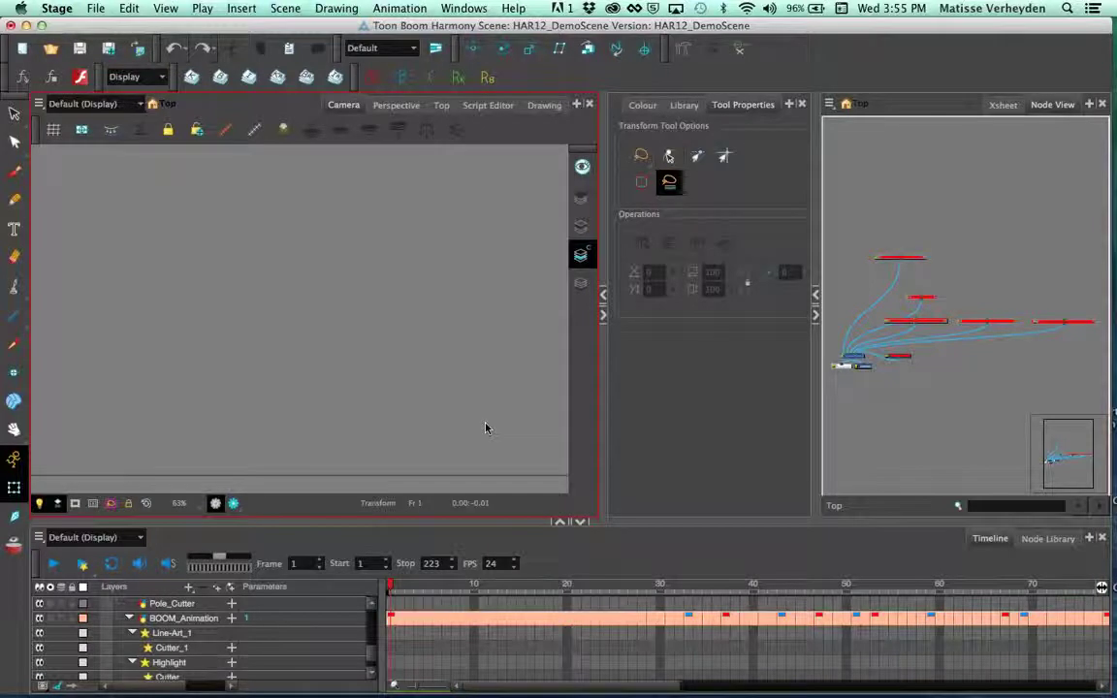
Step: Show the Library, widen its view, and open the 3 - Cut-Out folder of HAR11 - DEMO PACK
click(685, 106)
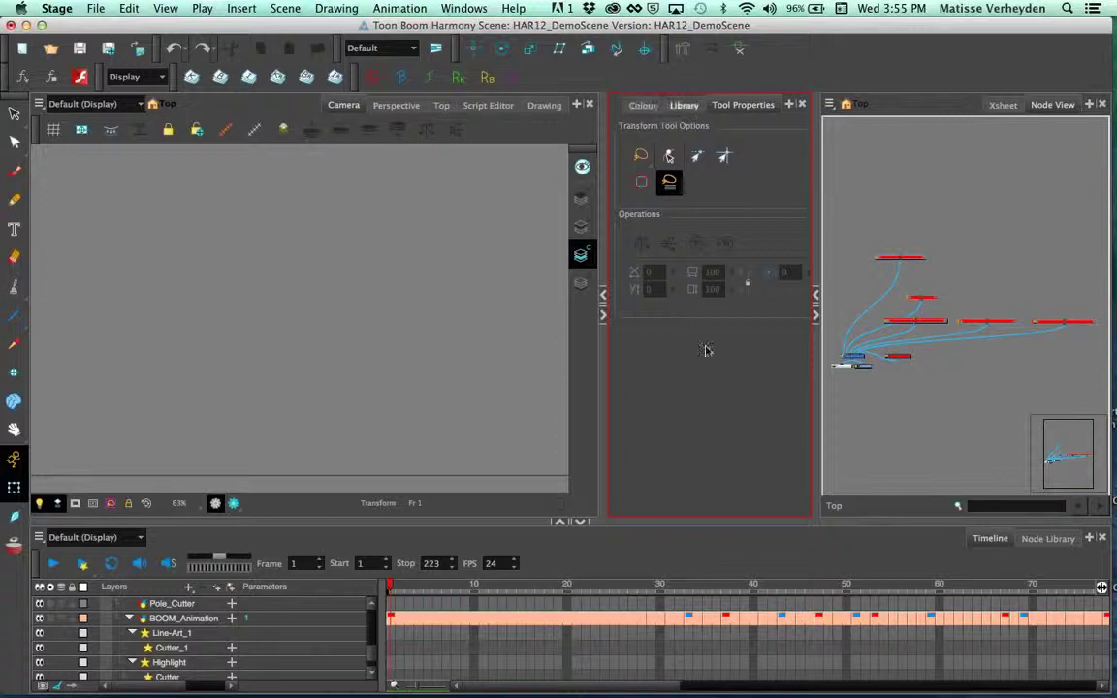
drag(593, 344, 517, 341)
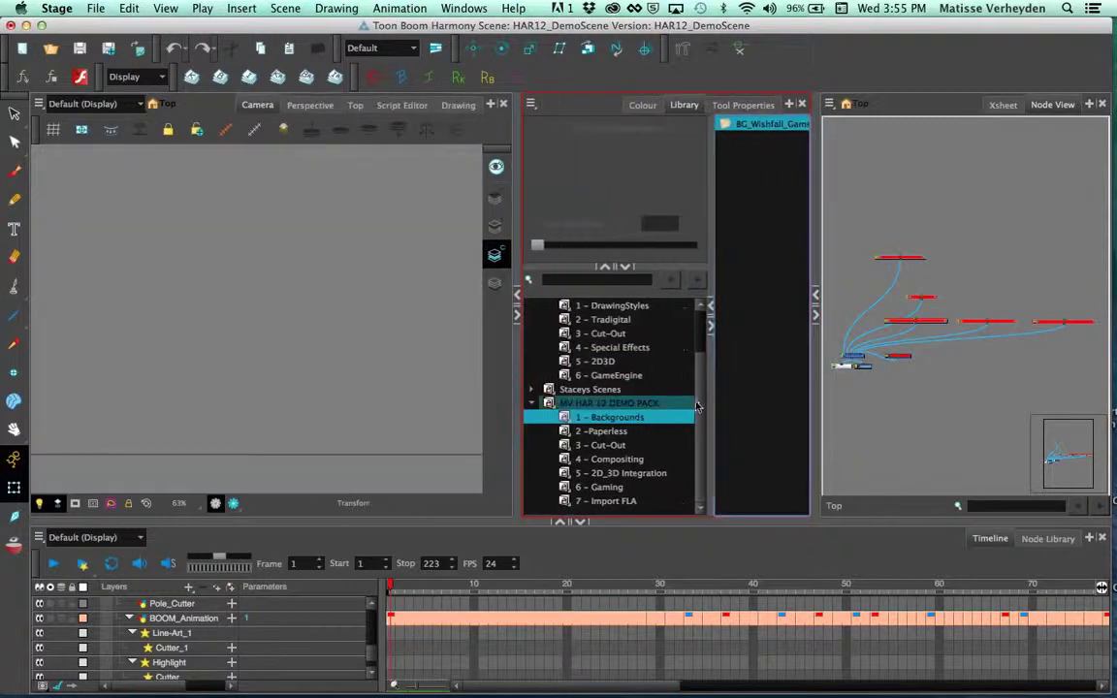
scroll(605, 334, up, 2)
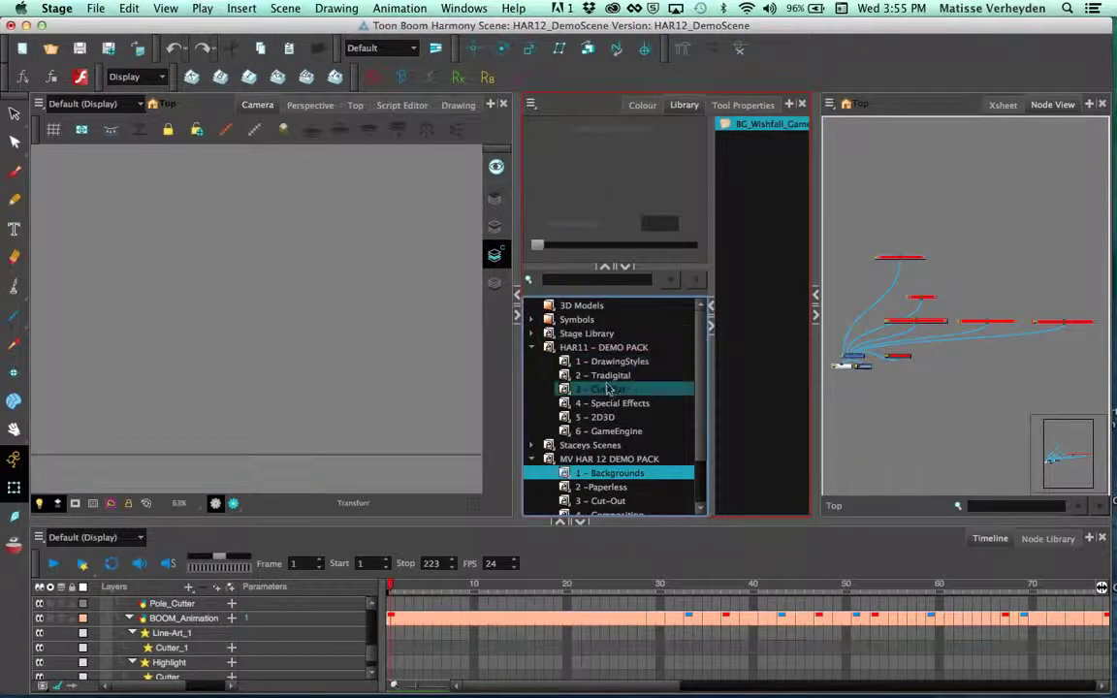
click(609, 389)
Step: Import the 1 - BasicCutOut.tpl template into the scene and place its node above the composite in the network
drag(770, 124, 397, 347)
drag(871, 345, 846, 291)
click(857, 269)
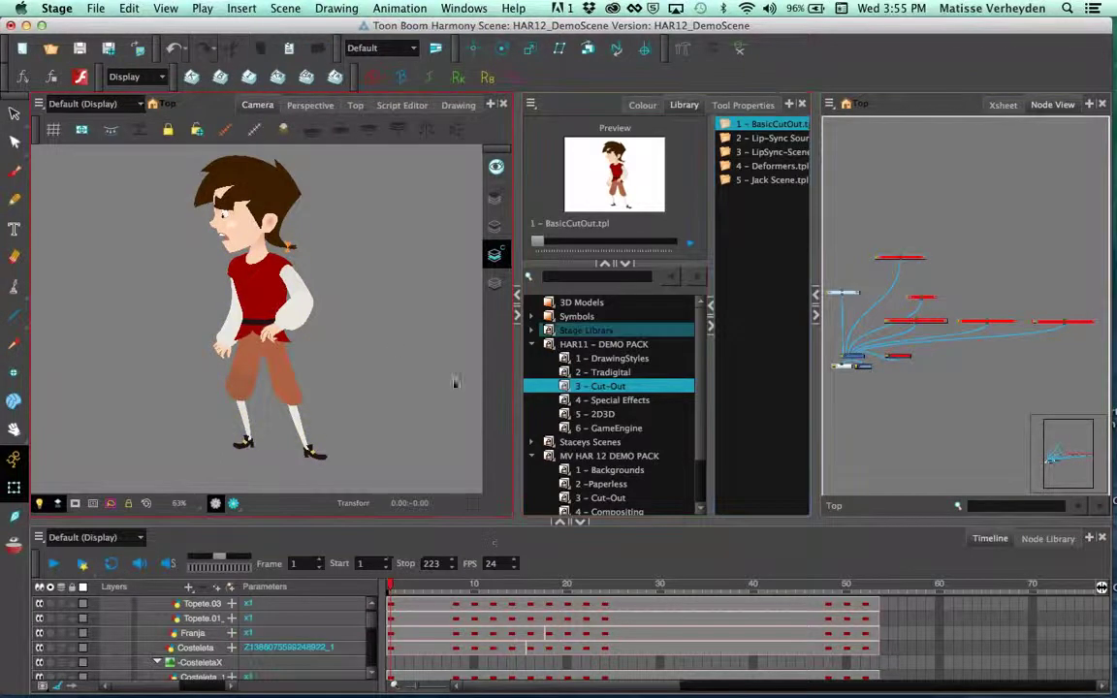
Step: Adjust the timeline zoom to show all the character's keyframes and return to frame 1
key(1)
key(1)
click(471, 585)
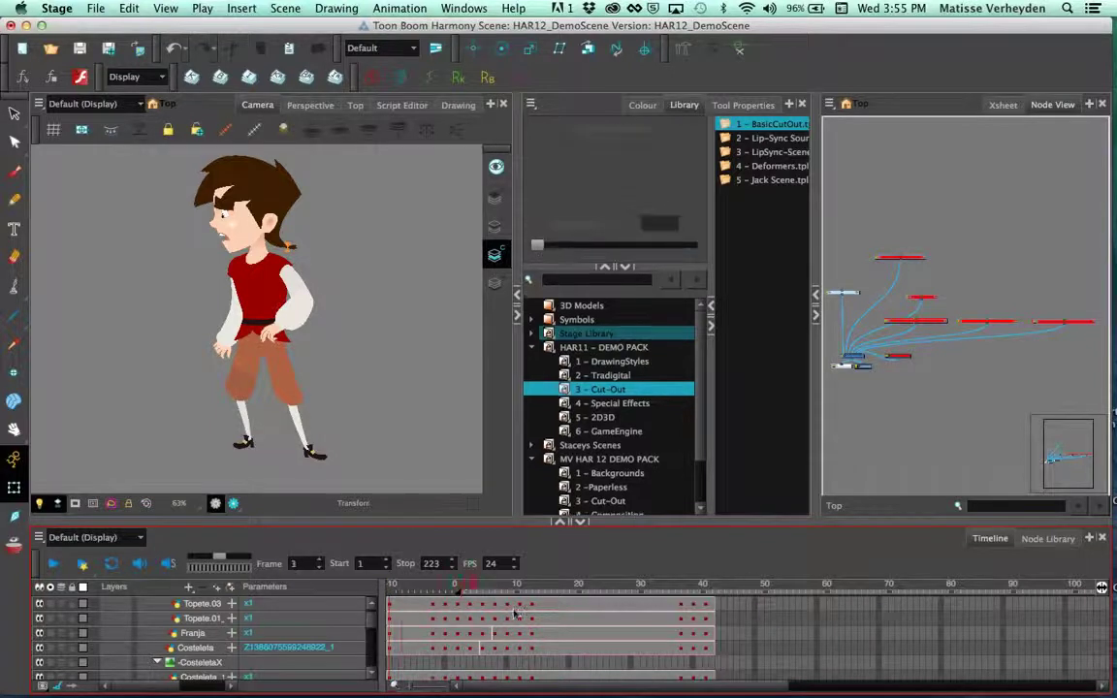
key(2)
scroll(540, 659, left, 2)
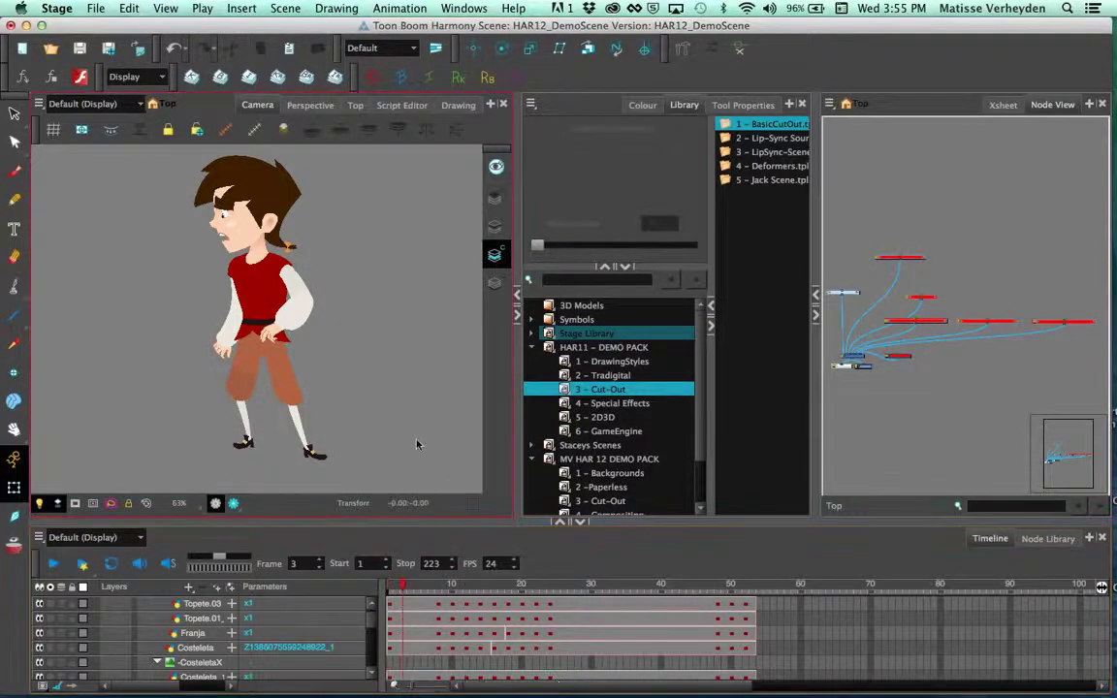
drag(393, 586, 392, 533)
Step: Select the character's front shoe, step up to the peg controlling the lower leg, and rotate the lower leg
drag(374, 359, 384, 359)
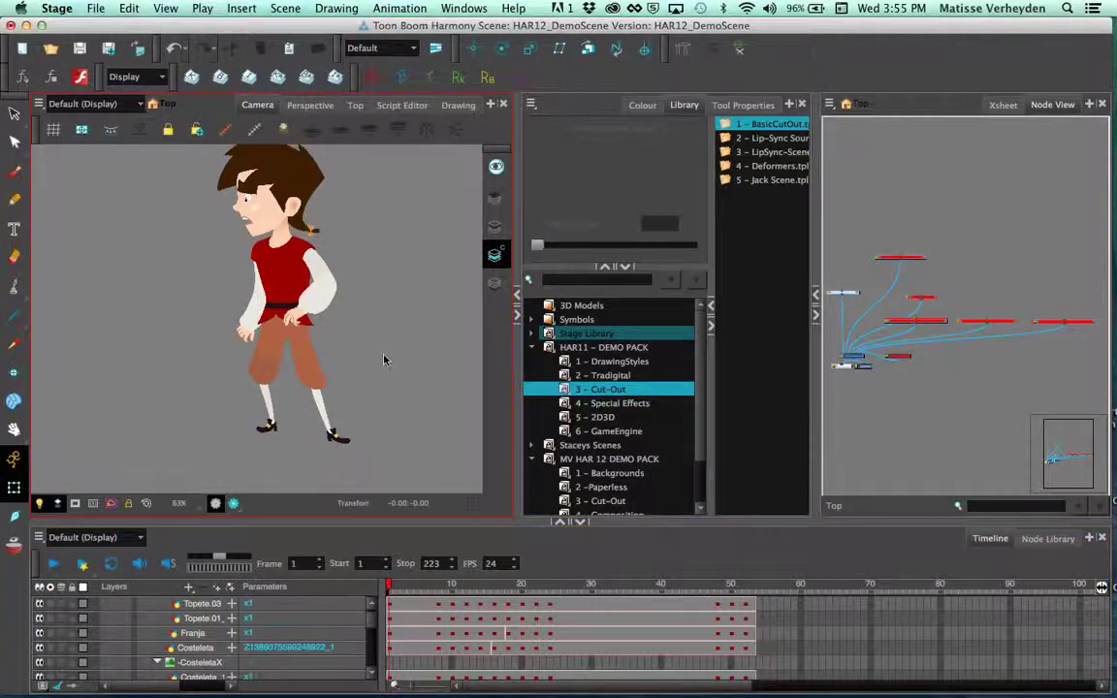
click(340, 439)
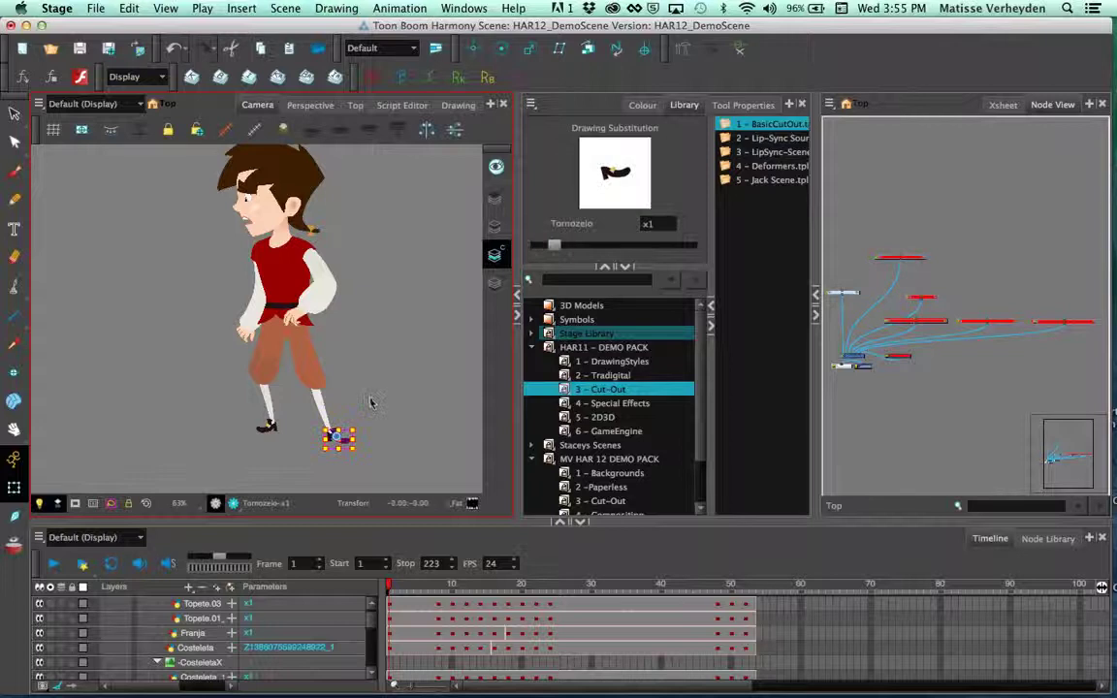
scroll(372, 403, up, 3)
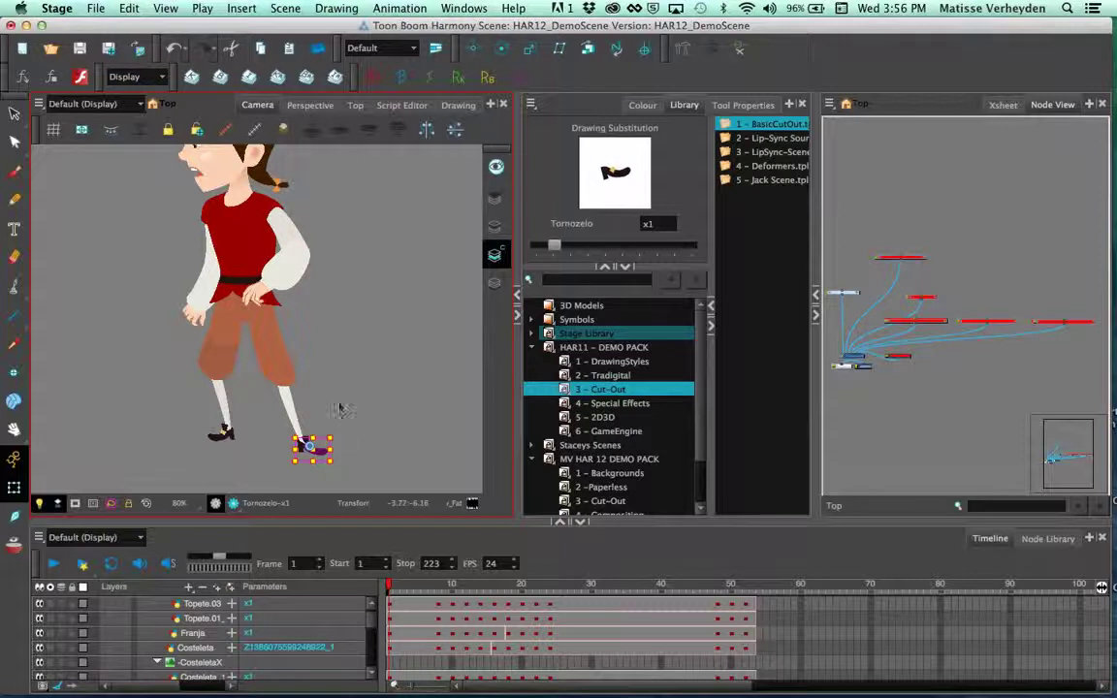
drag(337, 418, 356, 400)
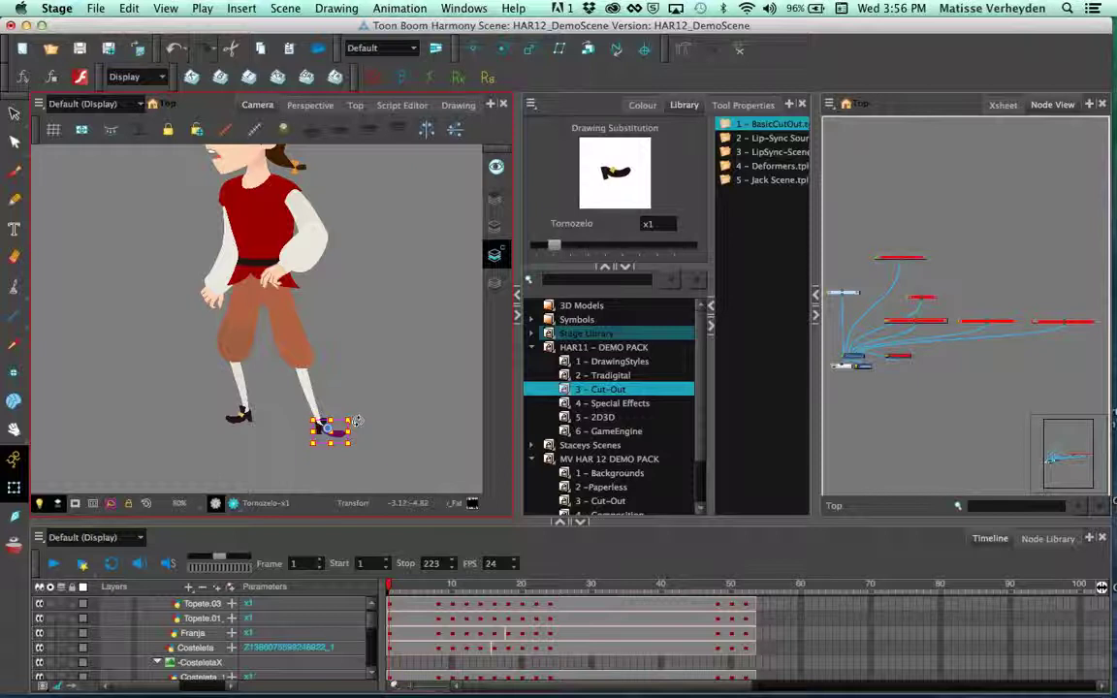
key(b)
key(b)
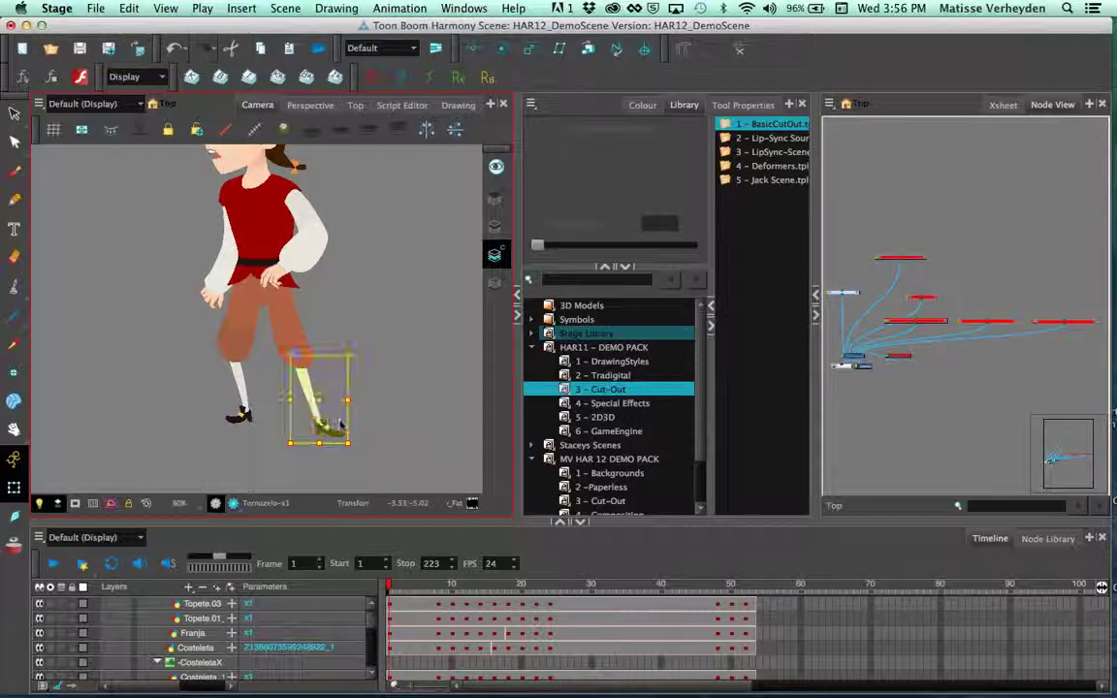
drag(354, 357, 347, 381)
Step: Step up to the peg controlling the whole front leg, rotate the leg, and clear the selection
key(b)
key(b)
drag(332, 240, 321, 228)
click(366, 255)
drag(361, 286, 367, 305)
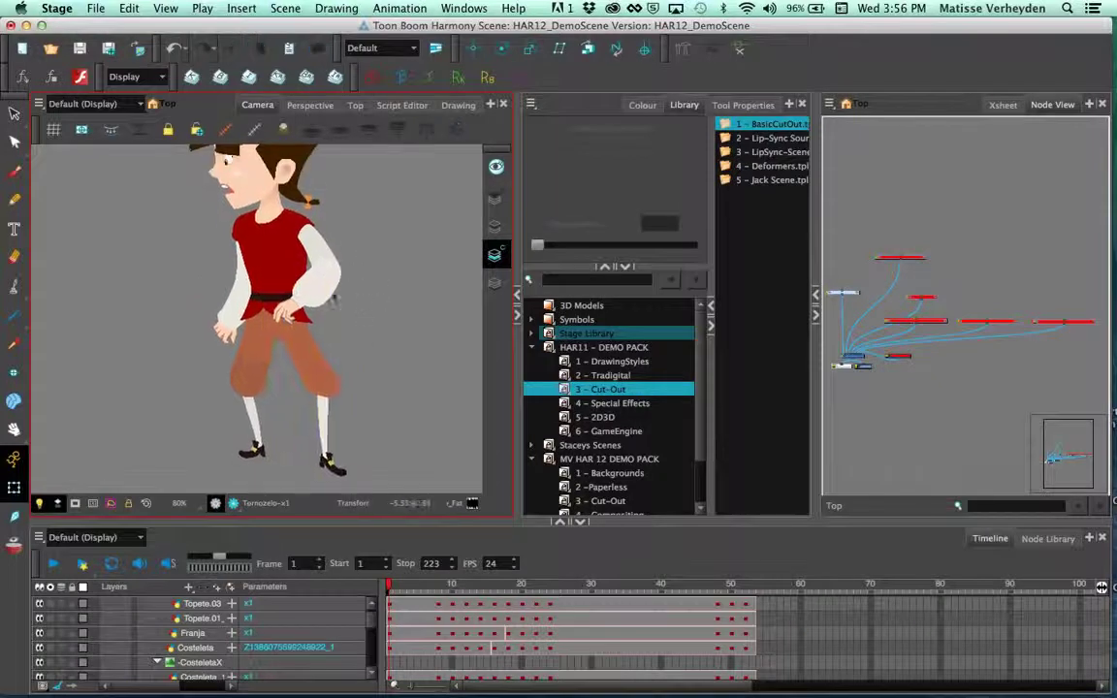
Step: Select the character's front hand and substitute its drawing with x45
click(285, 313)
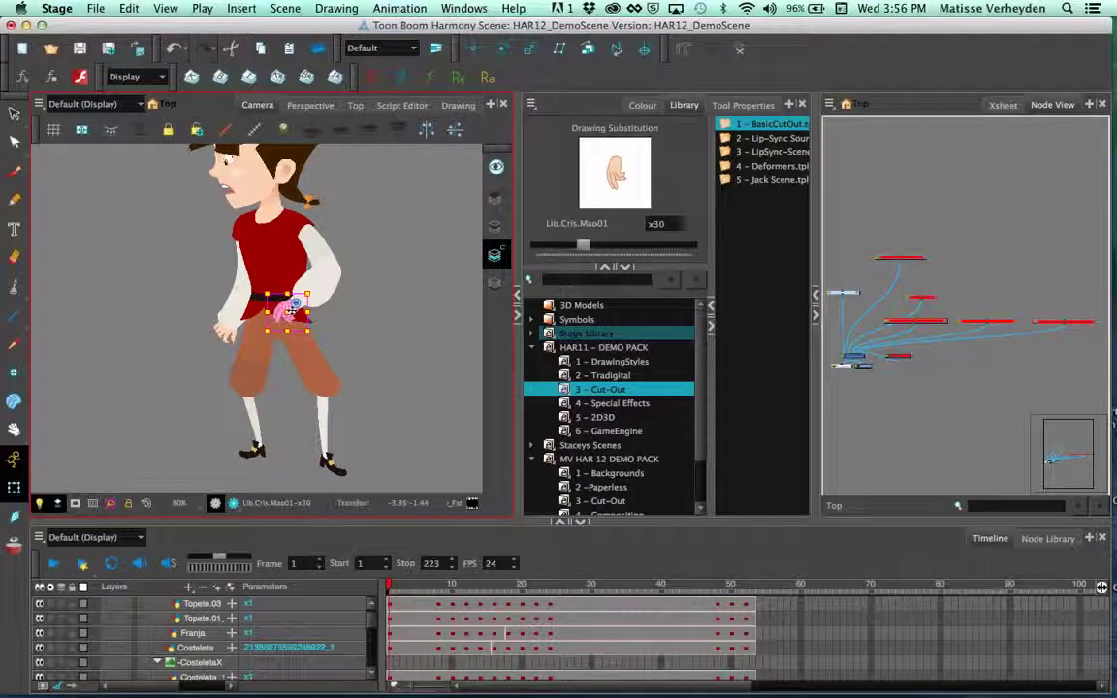
click(685, 106)
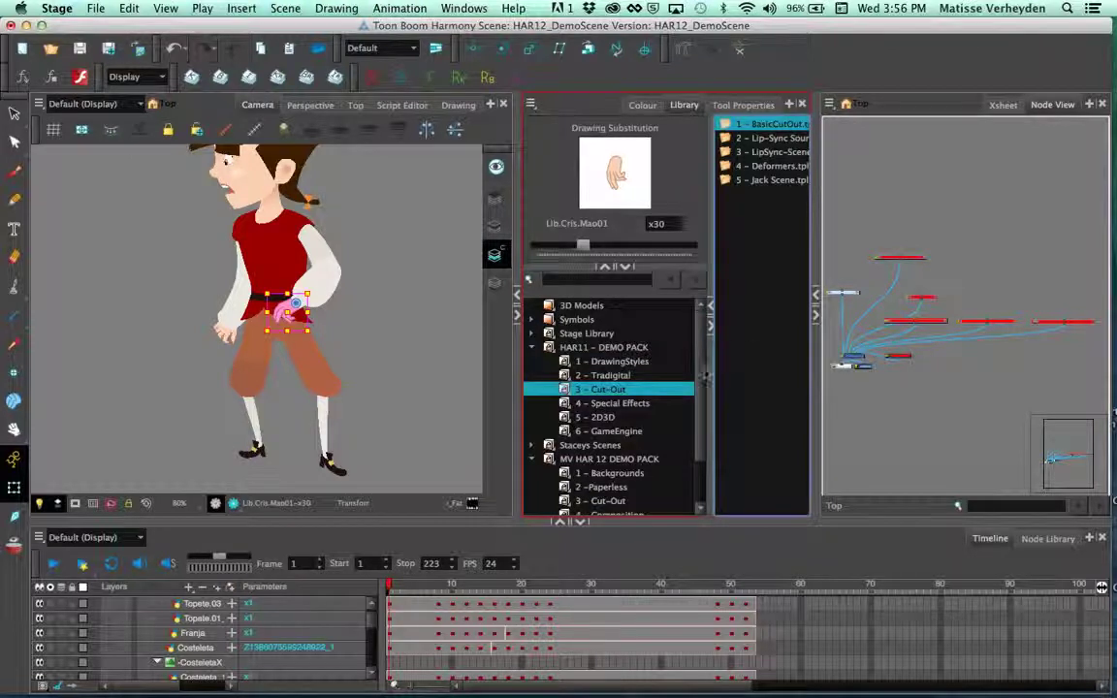
drag(593, 383, 668, 178)
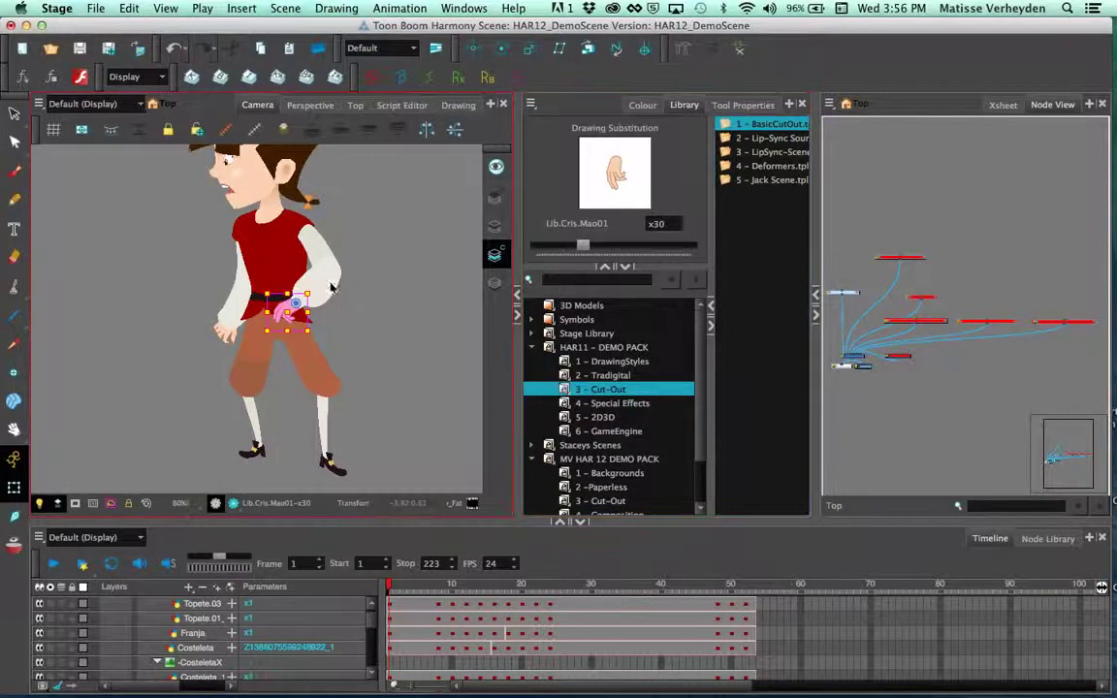
scroll(322, 244, up, 2)
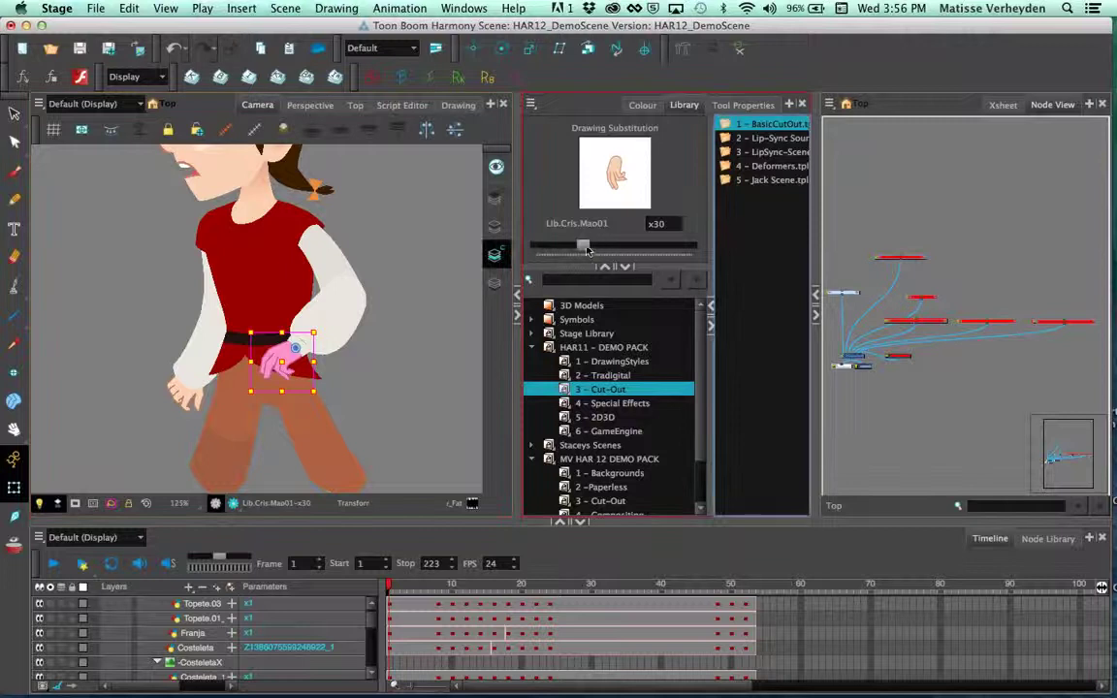
mouse_move(585, 250)
mouse_down()
mouse_move(689, 241)
mouse_move(524, 224)
mouse_up()
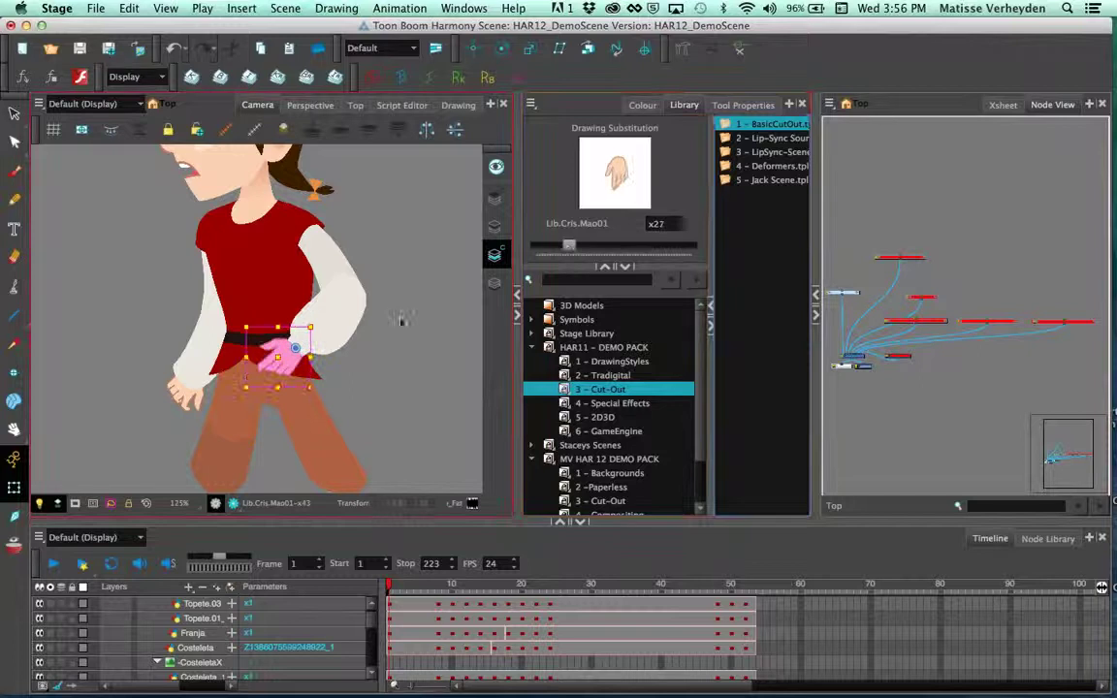
drag(568, 245, 617, 247)
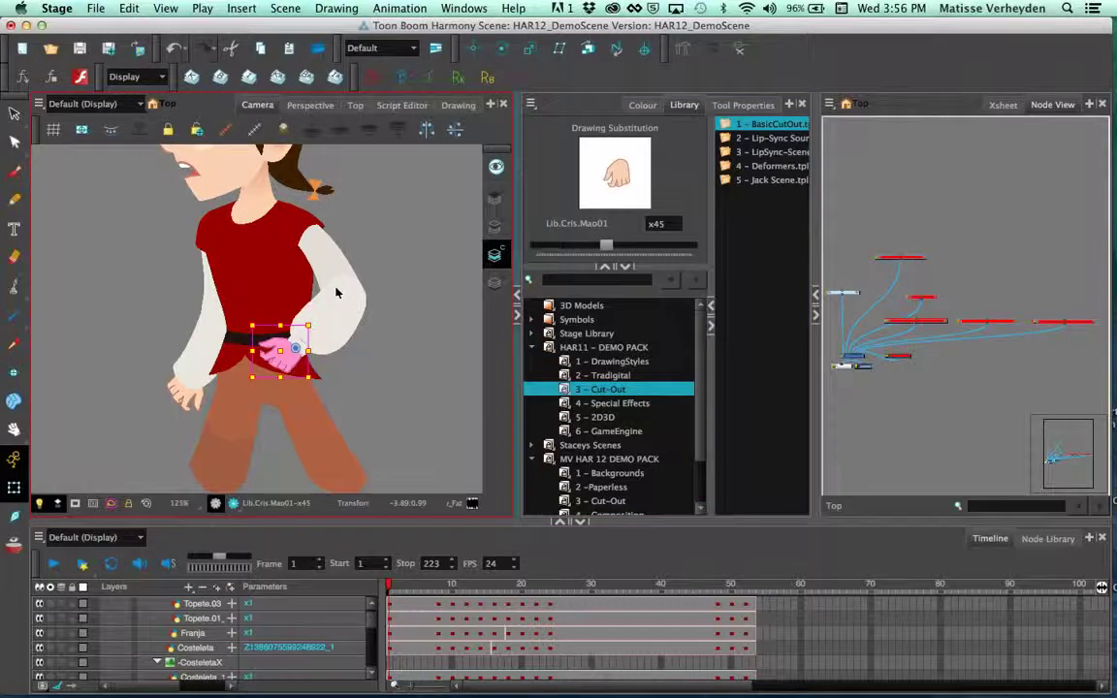
Step: Pose the front forearm and the whole arm by rotating them through their parent pegs, and clear the selection
key(b)
key(b)
drag(385, 260, 398, 272)
key(ctrl+z)
key(b)
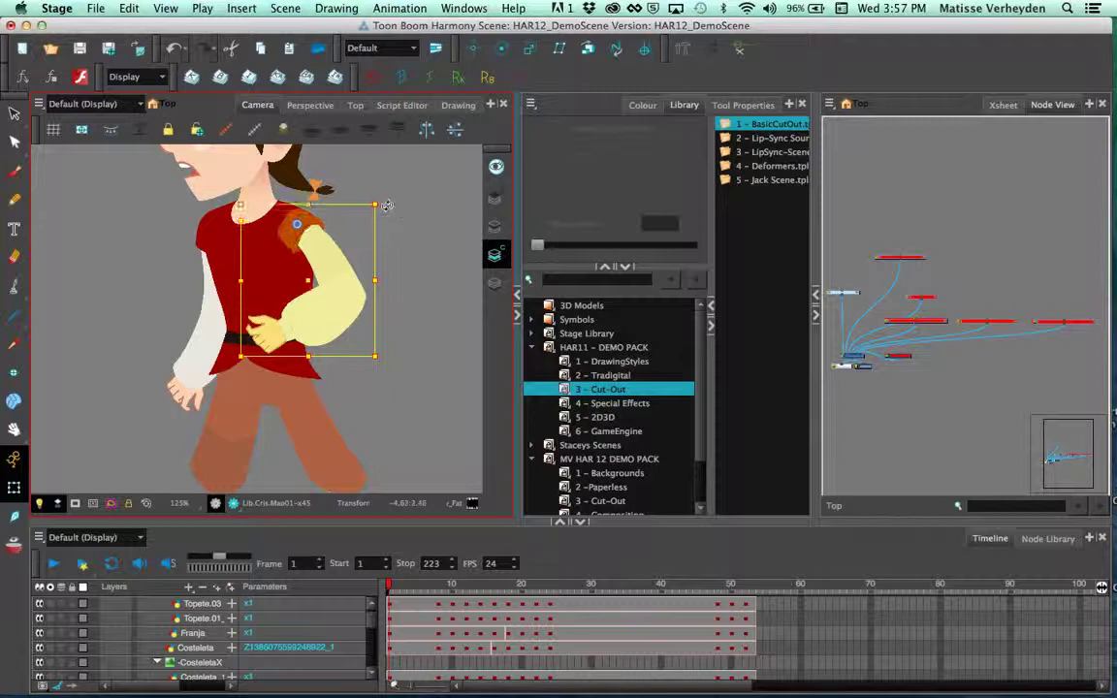
drag(385, 201, 405, 210)
key(Escape)
Step: Reframe the head and scrub the animation through frames 8, 10 and 22 to examine the head turn
drag(314, 276, 370, 325)
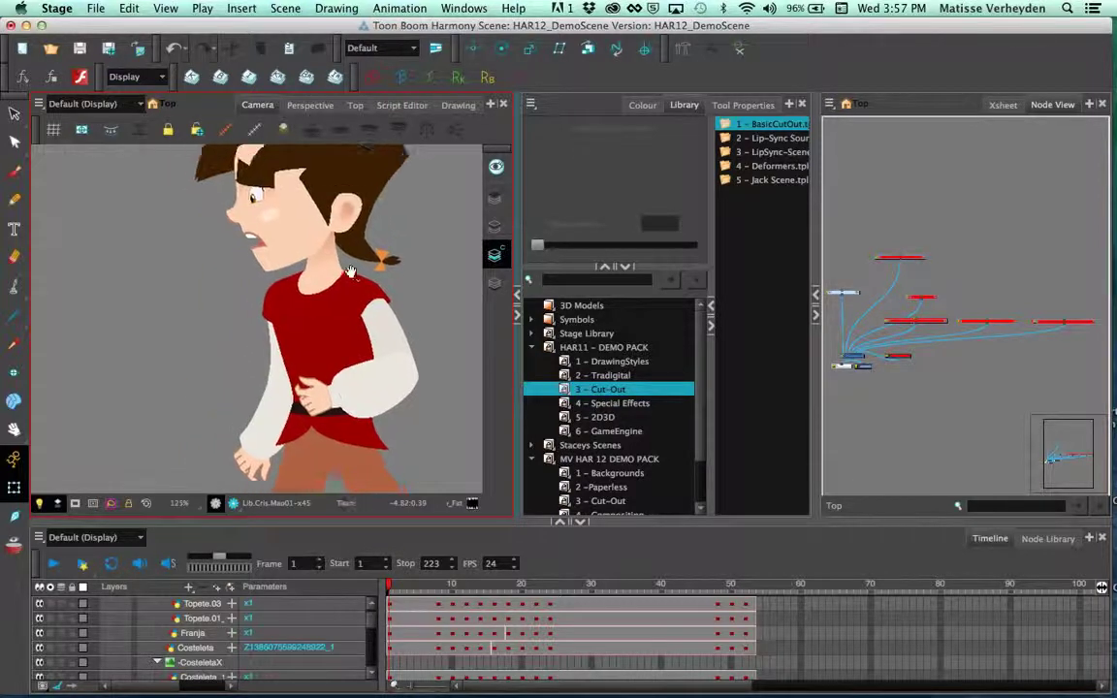
drag(351, 272, 380, 328)
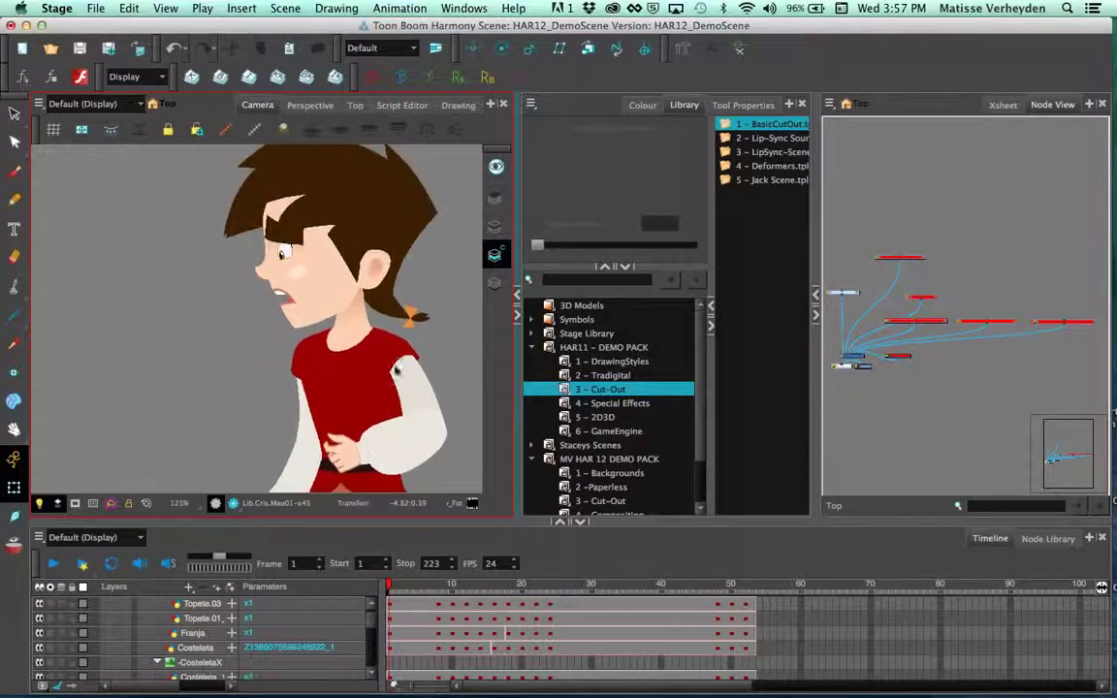
click(441, 587)
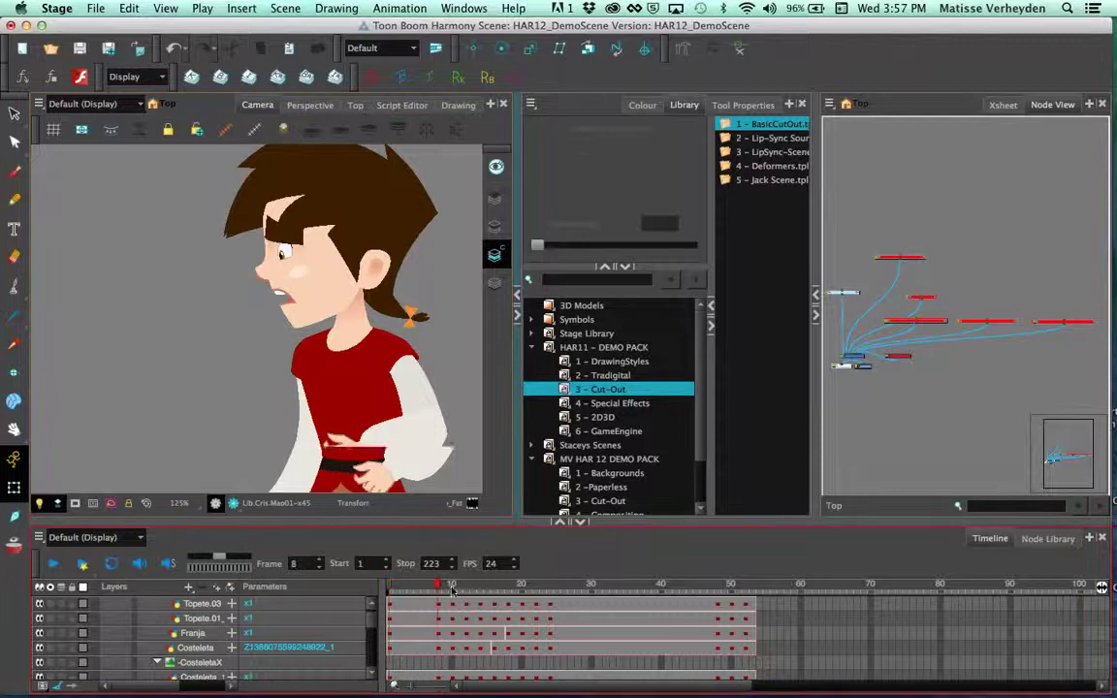
mouse_move(451, 590)
mouse_down()
mouse_move(551, 582)
mouse_move(580, 566)
mouse_move(452, 574)
mouse_up()
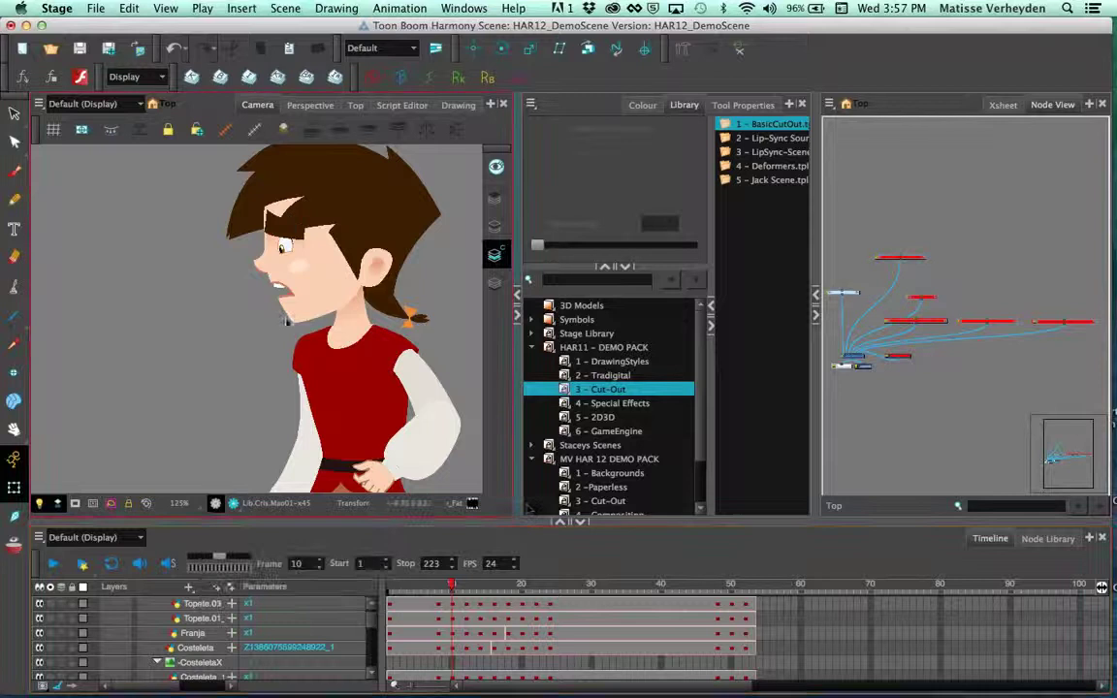
click(534, 585)
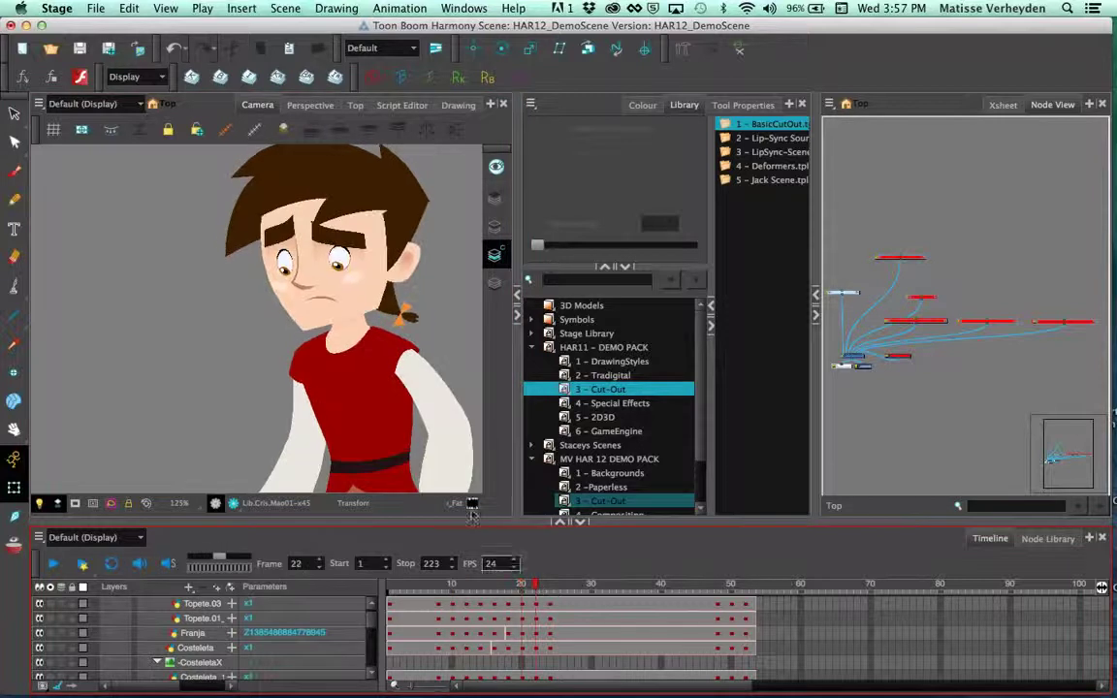
drag(345, 302, 291, 328)
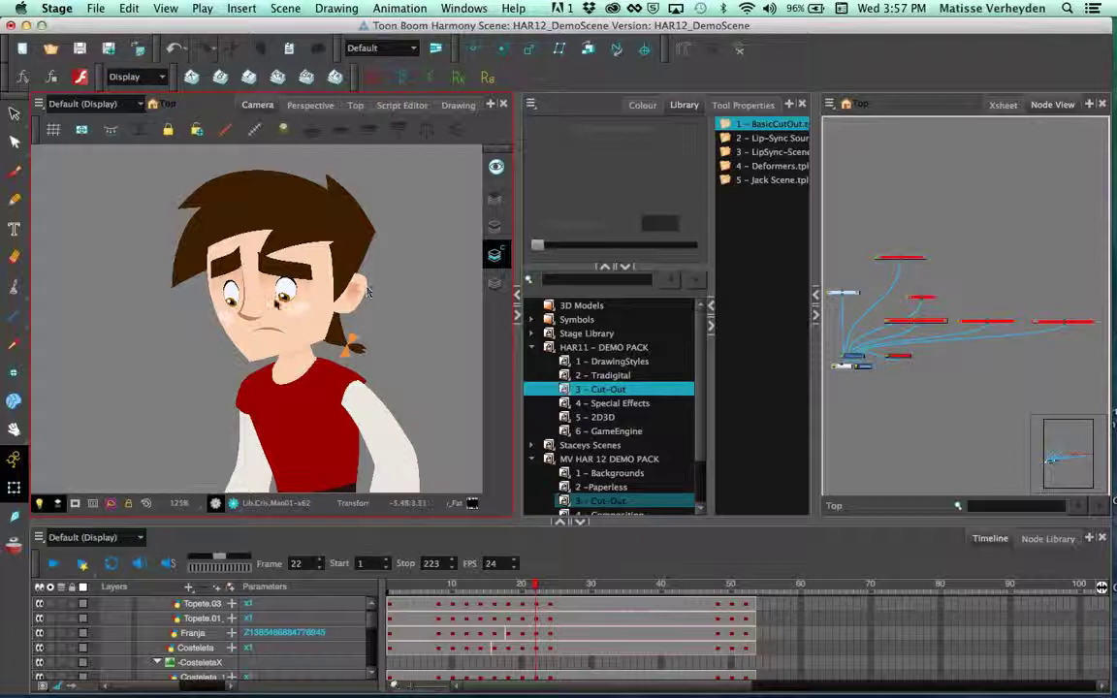
Step: Step up from the eyebrow to the peg controlling the facial features, try shifting them at frame 14, and undo the move
click(309, 292)
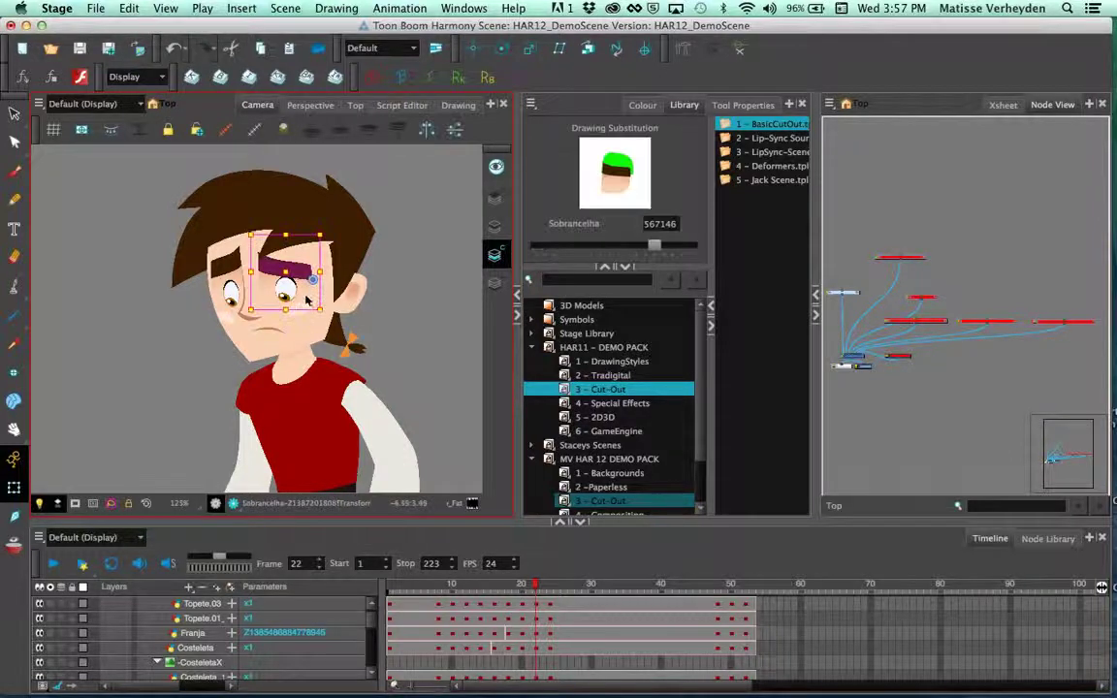
scroll(309, 304, up, 3)
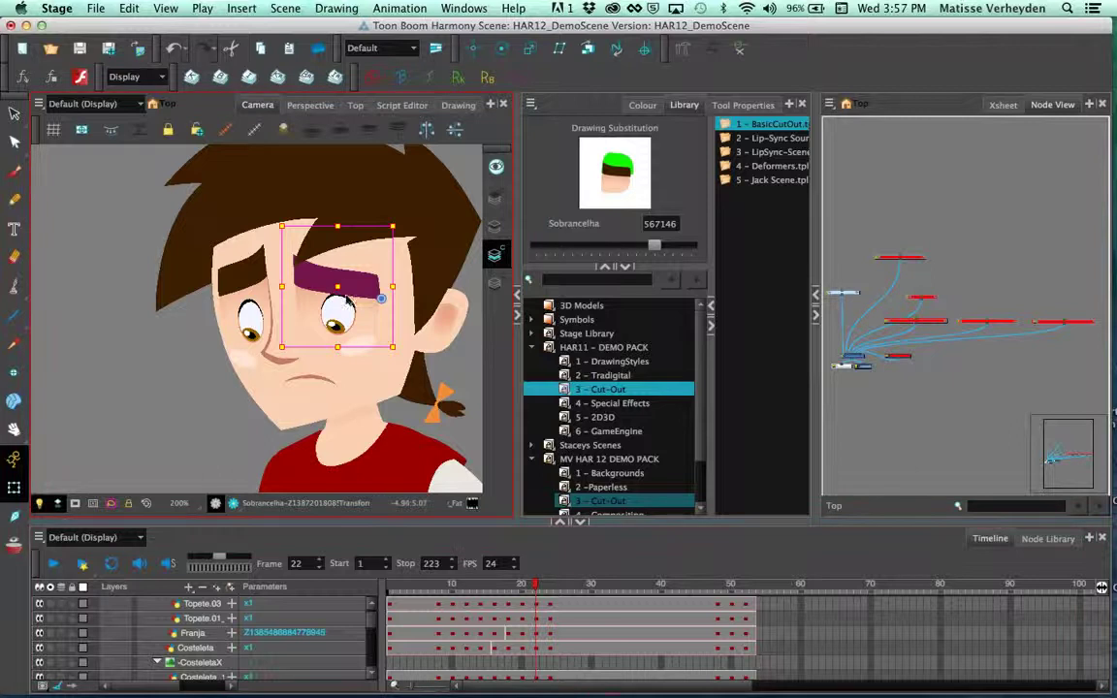
click(346, 300)
mouse_move(350, 302)
mouse_down()
mouse_move(369, 308)
mouse_move(357, 279)
mouse_move(258, 304)
mouse_move(244, 341)
mouse_move(380, 300)
mouse_up()
drag(519, 585, 478, 582)
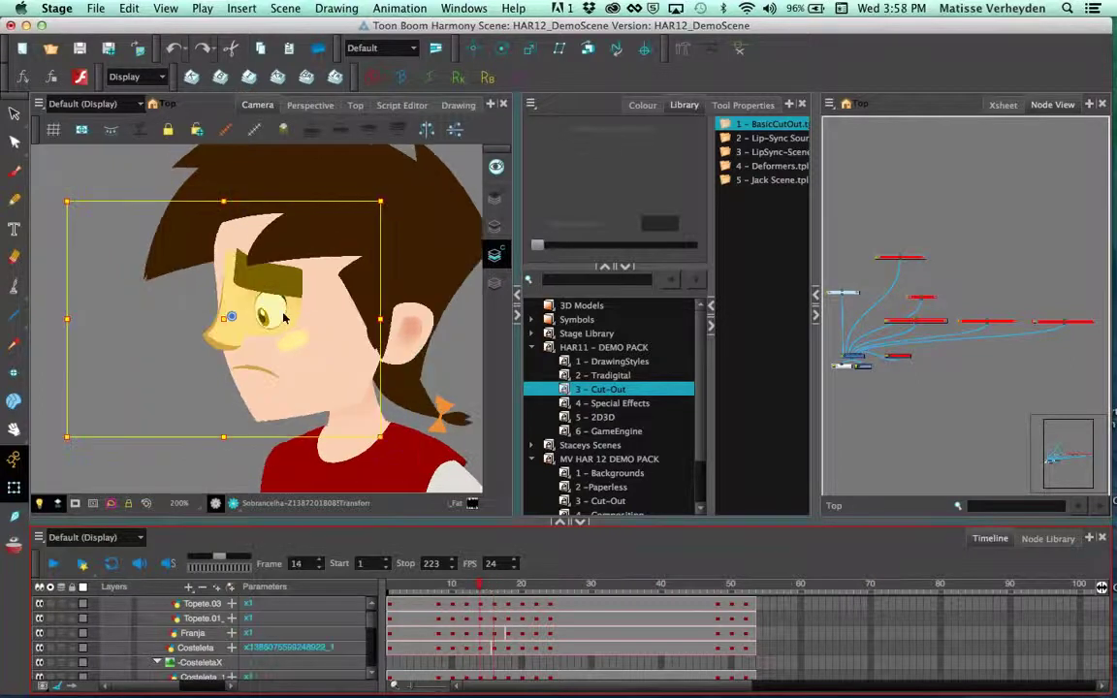
drag(273, 288, 230, 269)
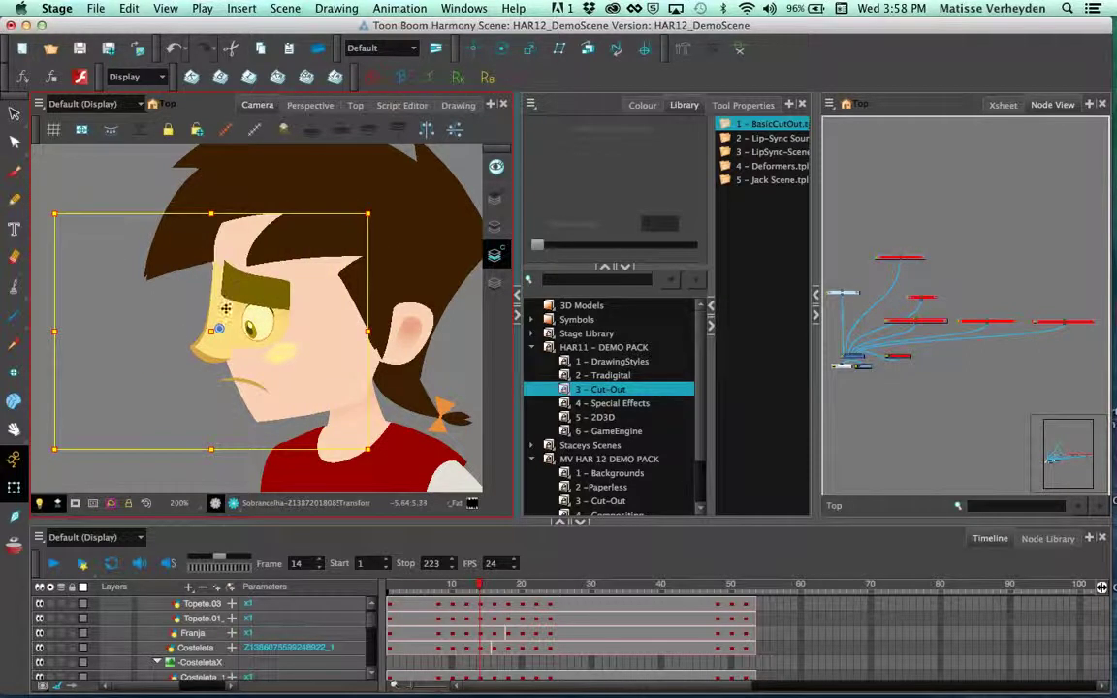
key(super+z)
Step: Scrub the timeline to frame 20 to check the facial features' motion, and clear the selection
mouse_move(483, 592)
mouse_down()
mouse_move(549, 590)
mouse_move(487, 593)
mouse_up()
drag(458, 590, 522, 587)
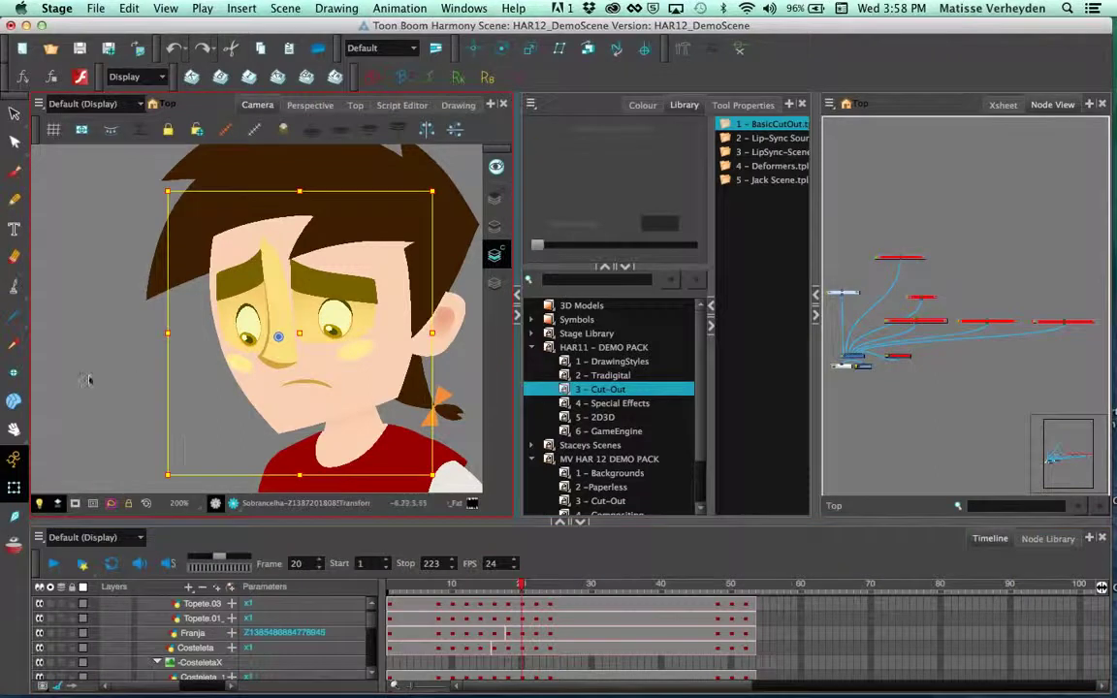
click(134, 365)
Step: Select the pupil of the eye nearest the ear and try moving it around inside the eye to test the cutter
scroll(355, 363, up, 5)
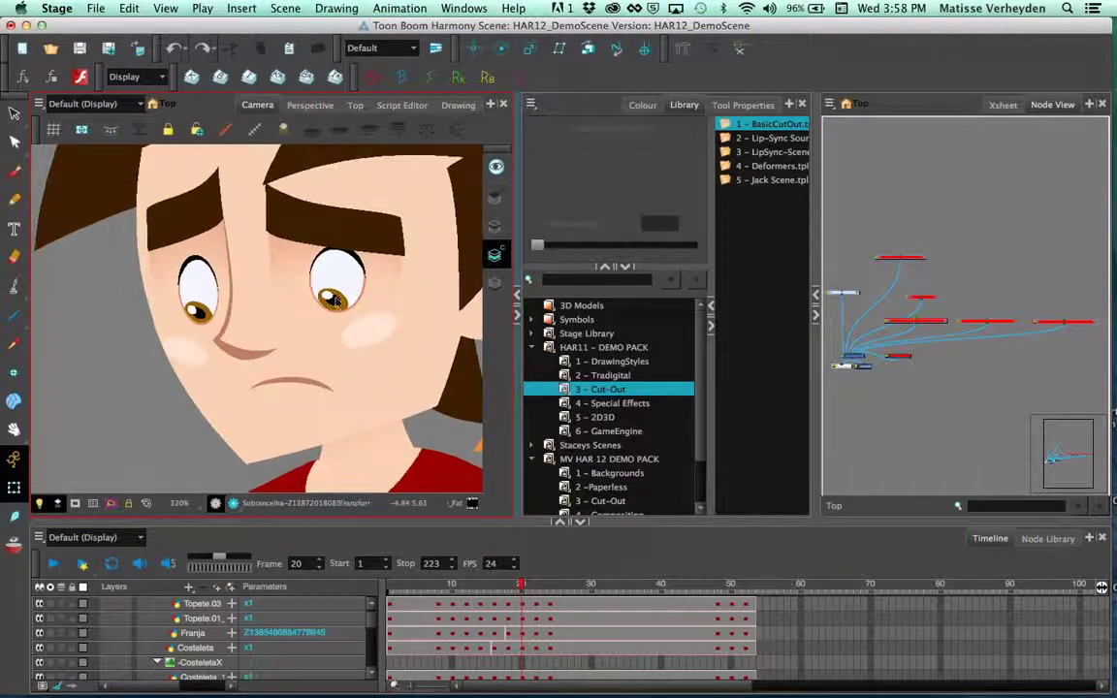
click(336, 303)
click(333, 301)
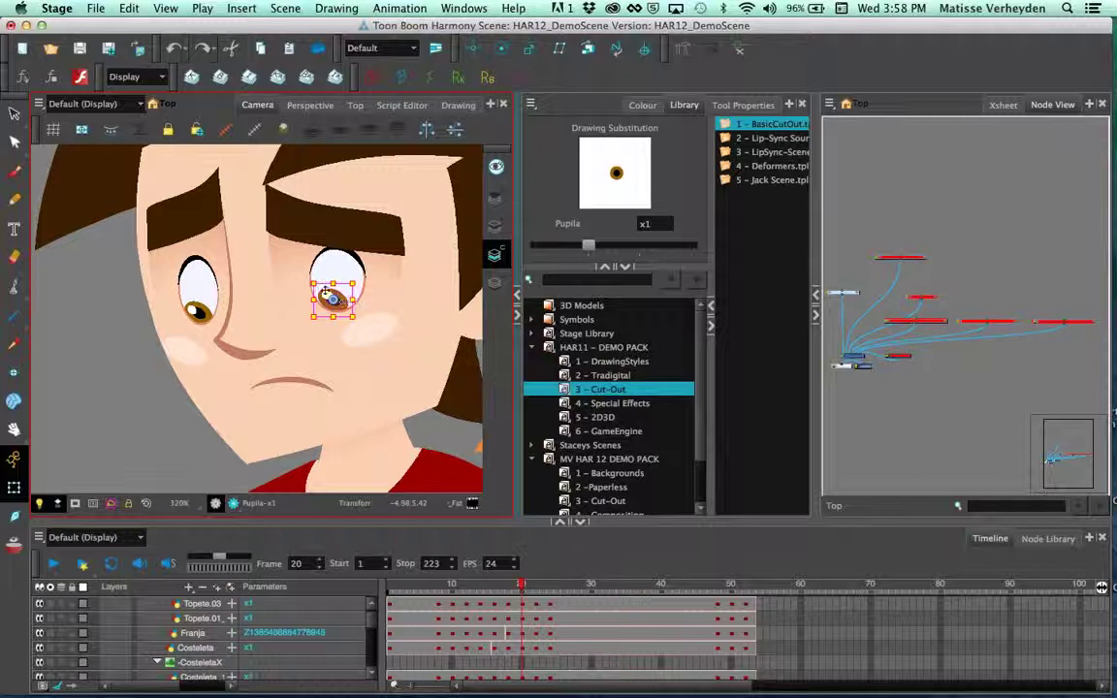
scroll(341, 301, up, 2)
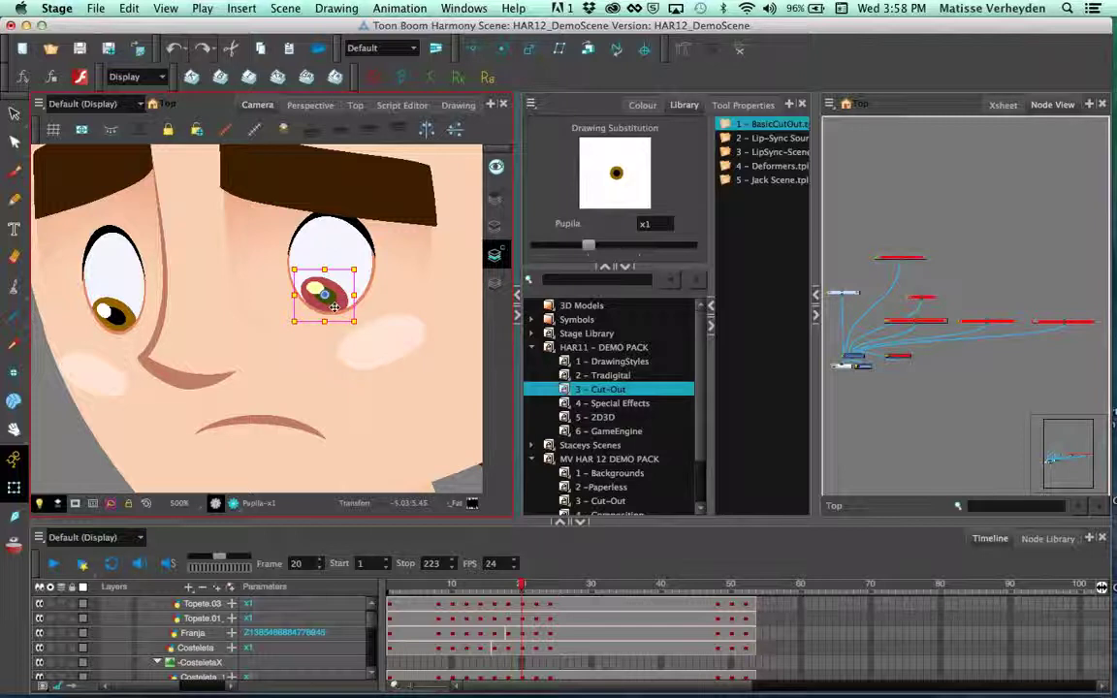
mouse_move(335, 302)
mouse_down()
mouse_move(303, 223)
mouse_move(371, 255)
mouse_move(279, 264)
mouse_move(319, 204)
mouse_move(312, 249)
mouse_move(377, 272)
mouse_move(361, 296)
mouse_move(337, 291)
mouse_move(352, 299)
mouse_up()
scroll(325, 296, down, 2)
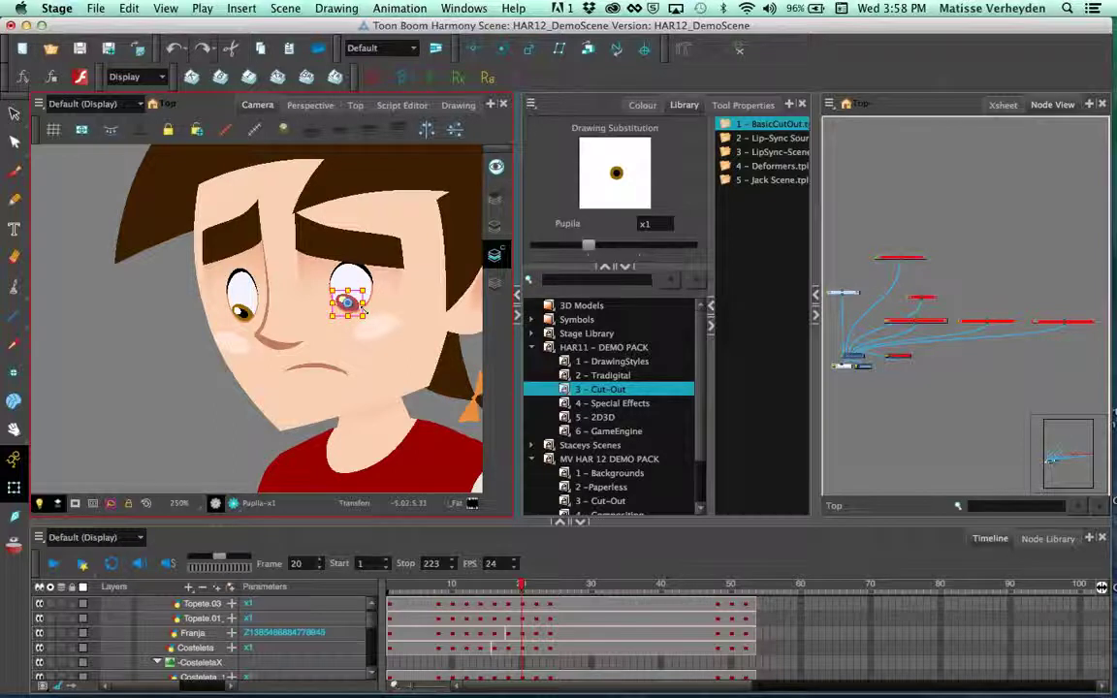
Step: Locate the selected pupil's nodes in the network and examine the Cutter node that masks it to the eye
middle_click(982, 346)
key(o)
scroll(973, 418, up, 1)
drag(933, 431, 980, 218)
scroll(1001, 354, up, 4)
scroll(966, 410, up, 2)
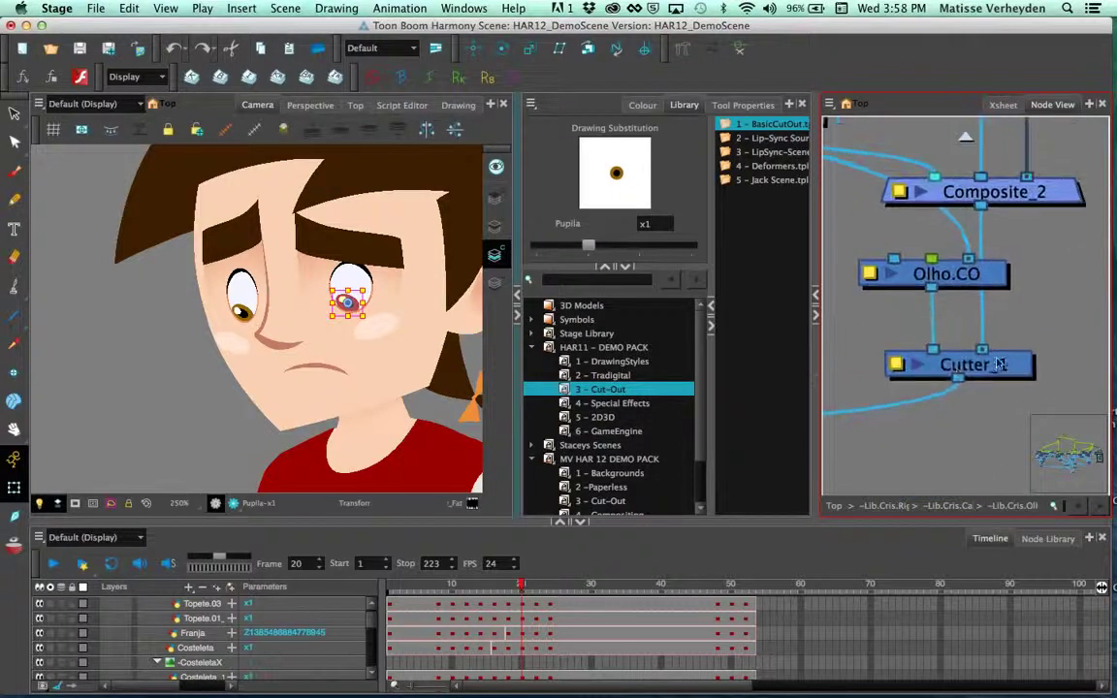
Step: Open the Cutter_1 node's properties and shift the pupil past the eye's nose-side edge to test the mask
click(958, 376)
click(898, 365)
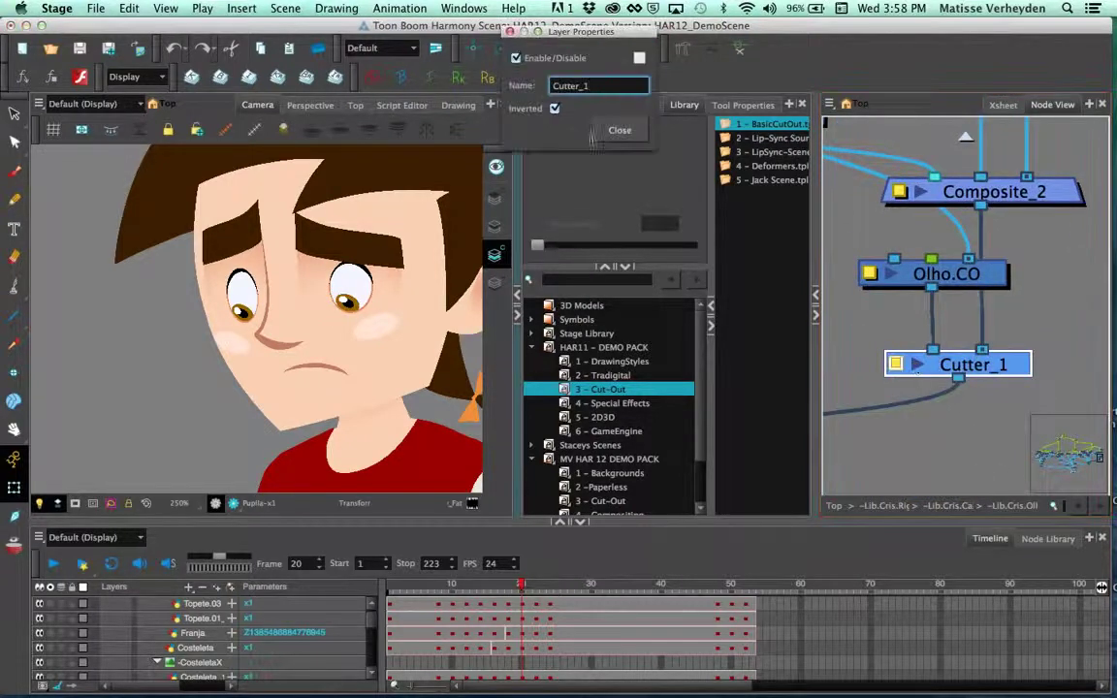
click(354, 303)
scroll(355, 304, up, 2)
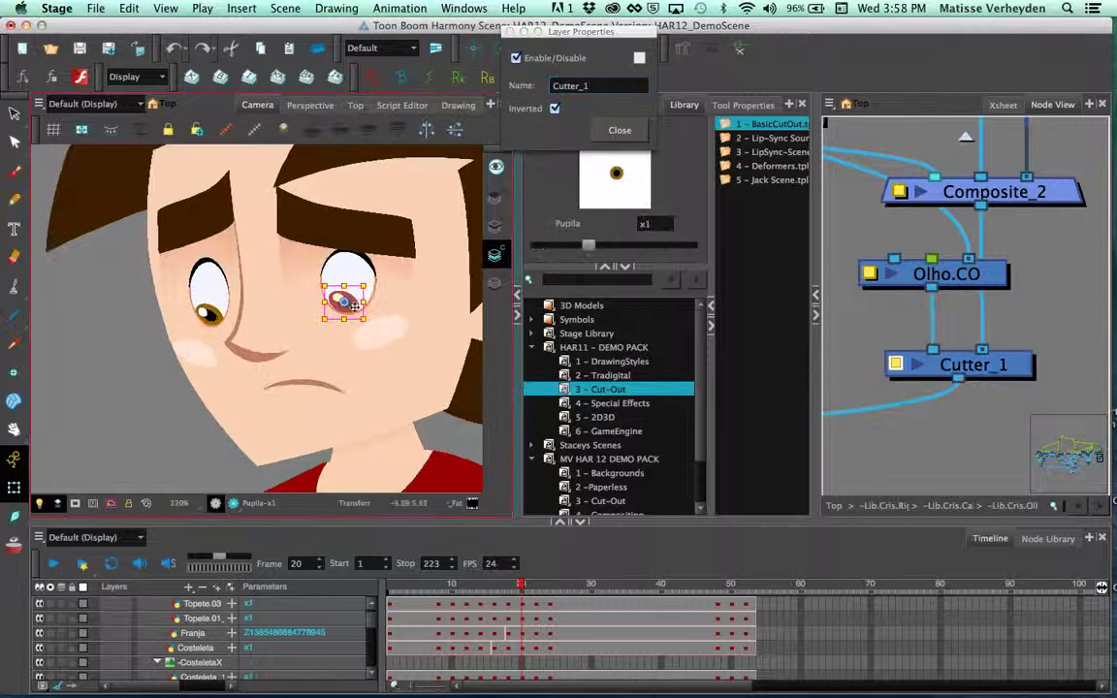
drag(347, 303, 323, 285)
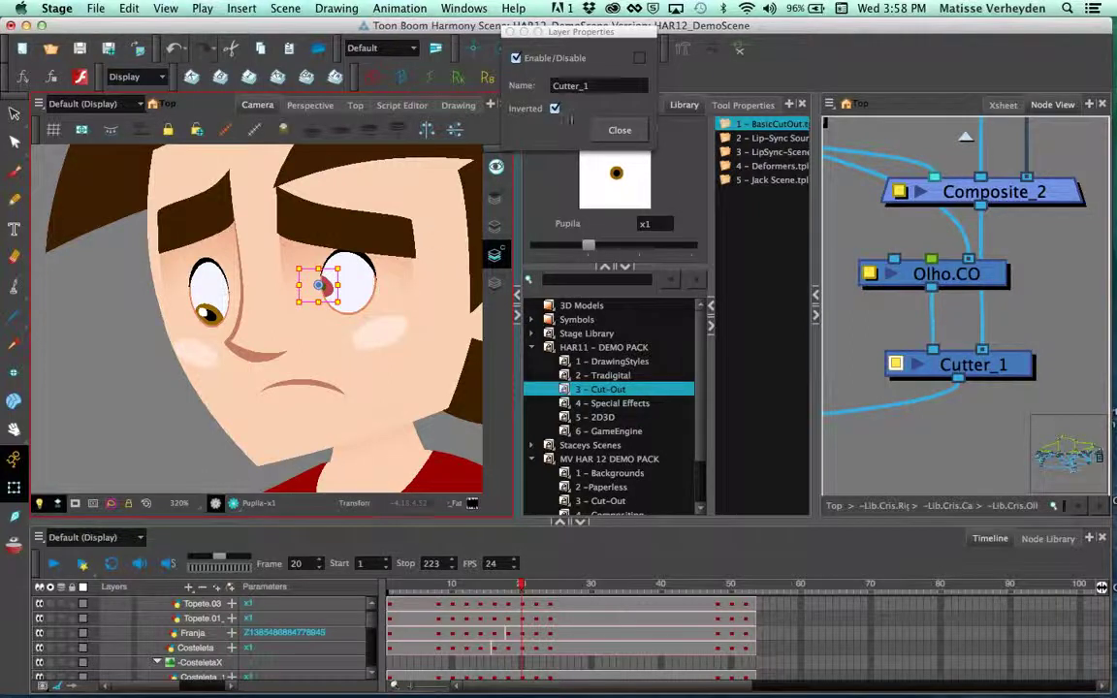
Step: Turn off Cutter_1's Inverted option to compare the pupil's masking outside the eye, and turn it back on
click(554, 108)
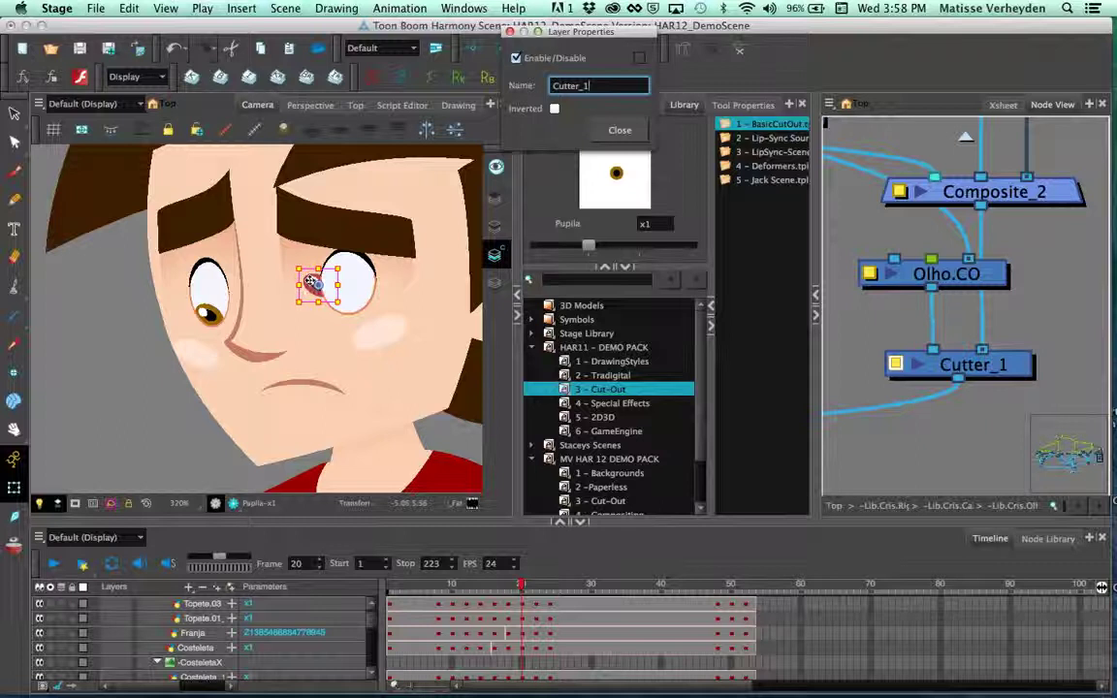
mouse_move(310, 281)
mouse_down()
mouse_move(323, 284)
mouse_move(312, 282)
mouse_up()
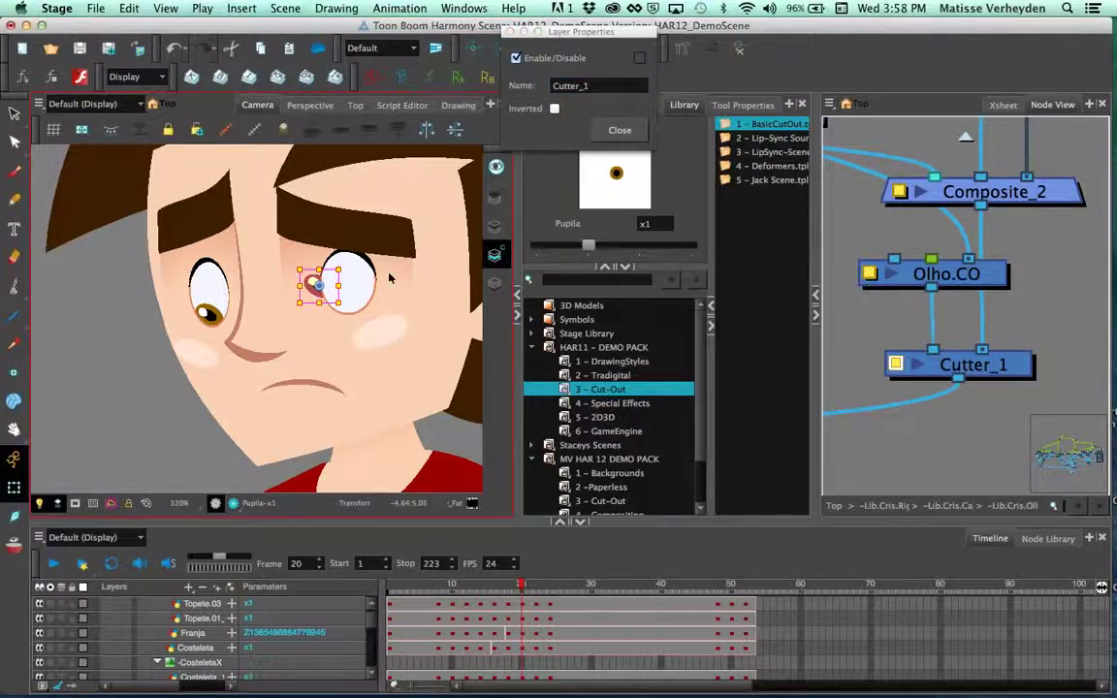
click(554, 108)
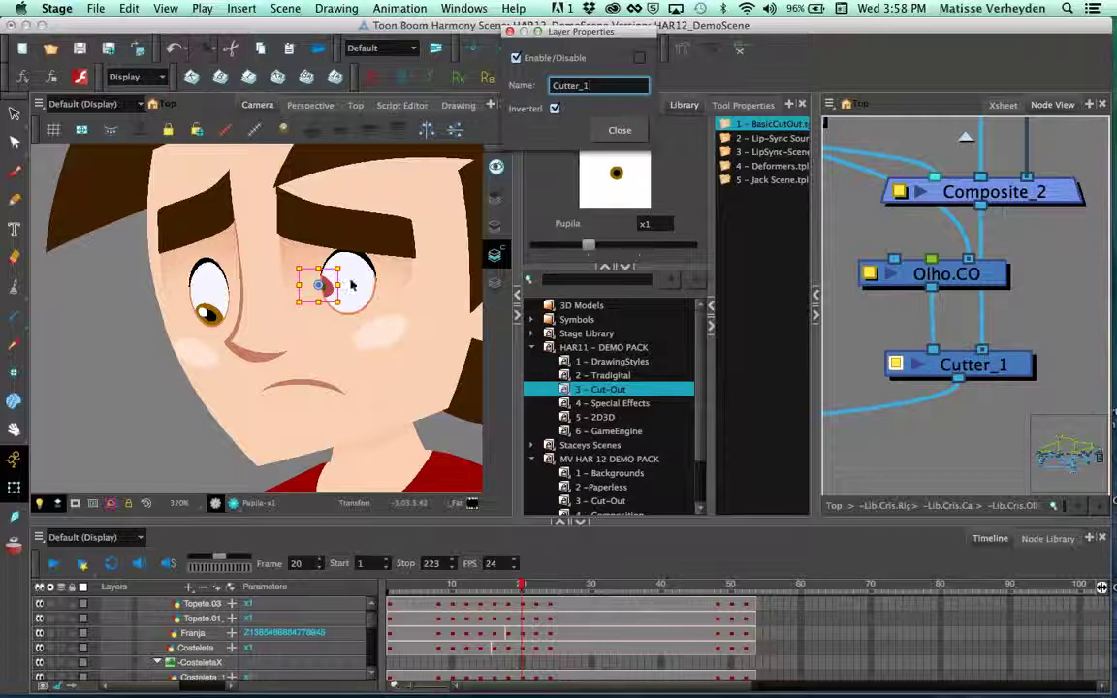
Step: Move the pupil back to the lower part of the eye, close the cutter properties and return to the top-level network
drag(306, 282, 335, 296)
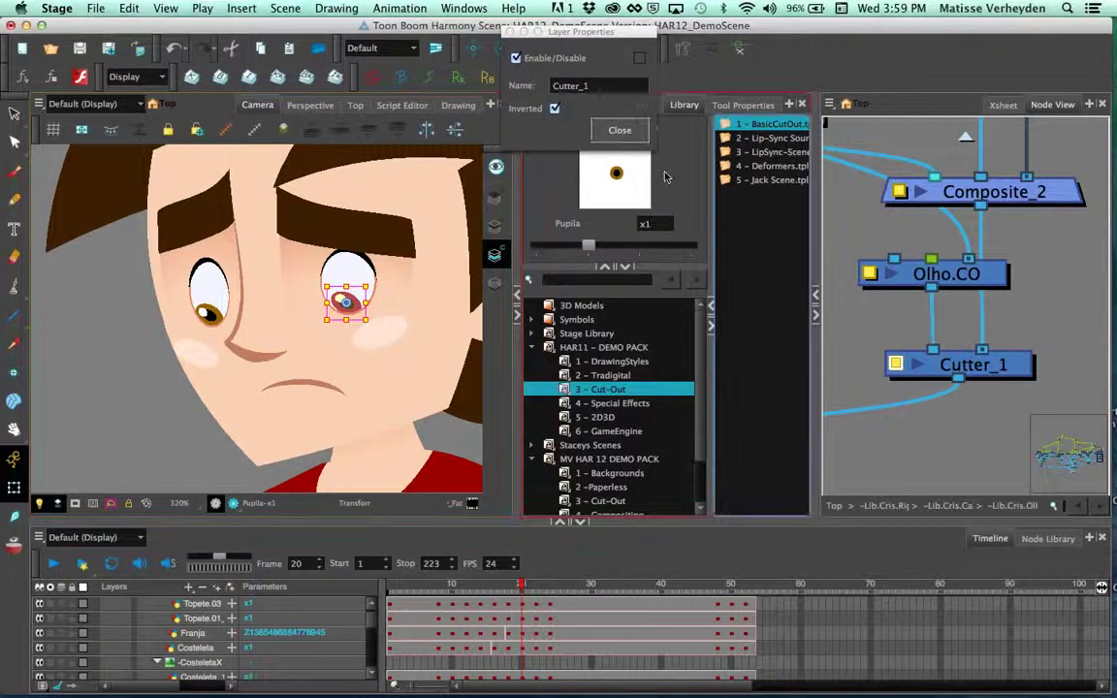
click(620, 130)
click(865, 467)
click(835, 506)
Step: Select the character's torso and try a different drawing for the Corpo layer through drawing substitution
scroll(366, 372, down, 2)
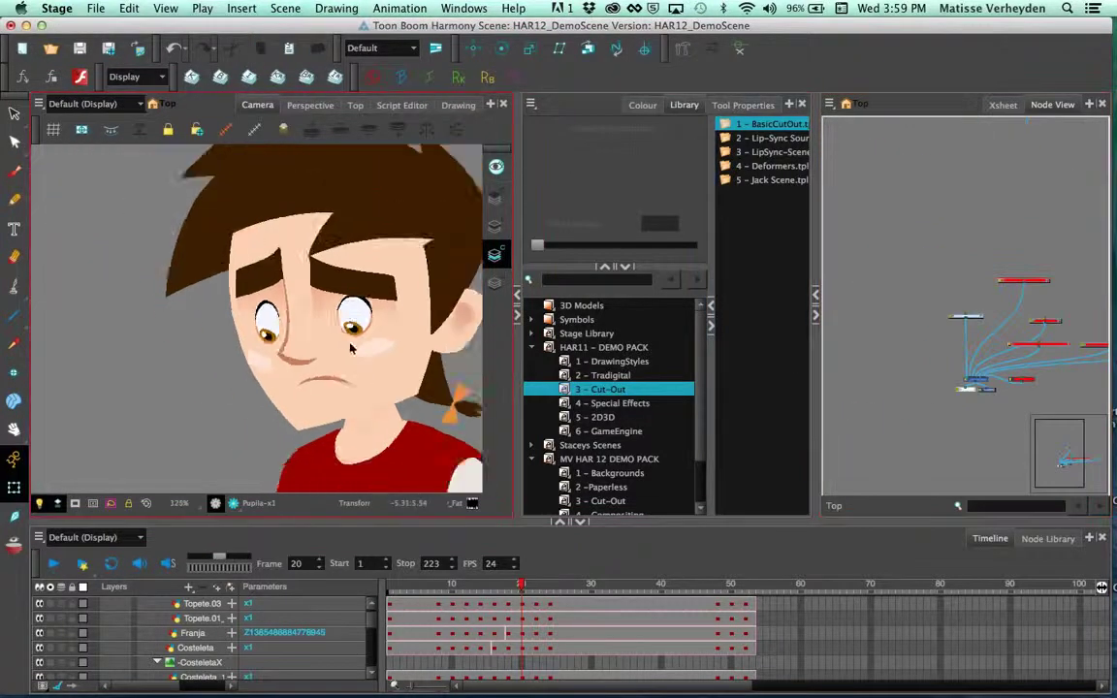
scroll(352, 300, down, 3)
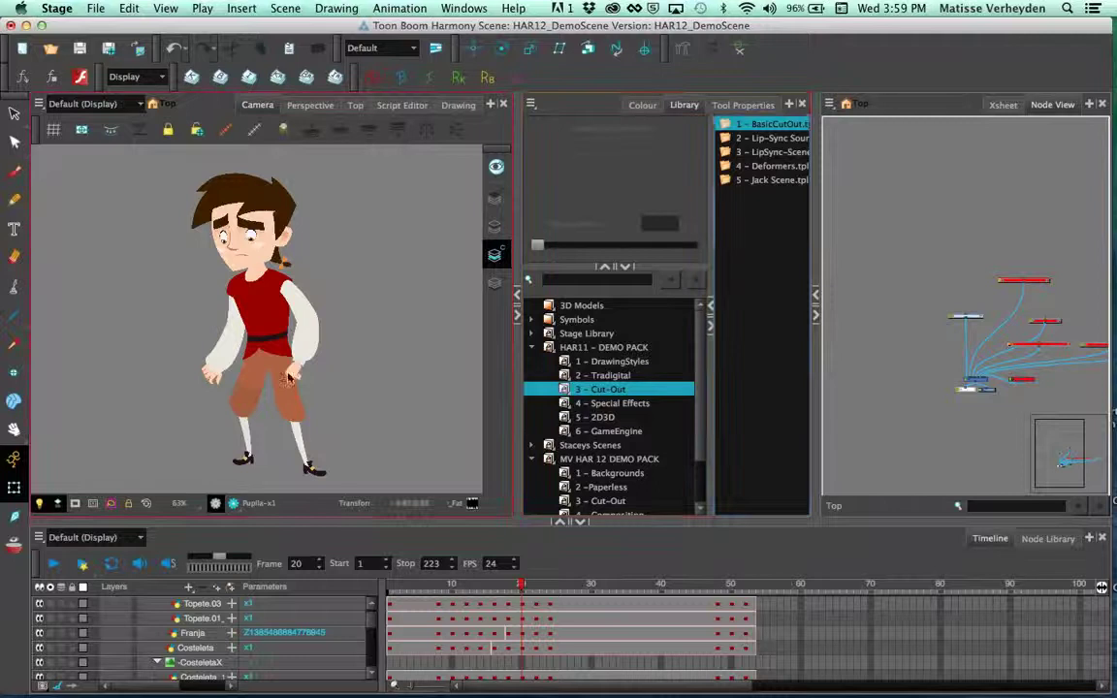
click(535, 233)
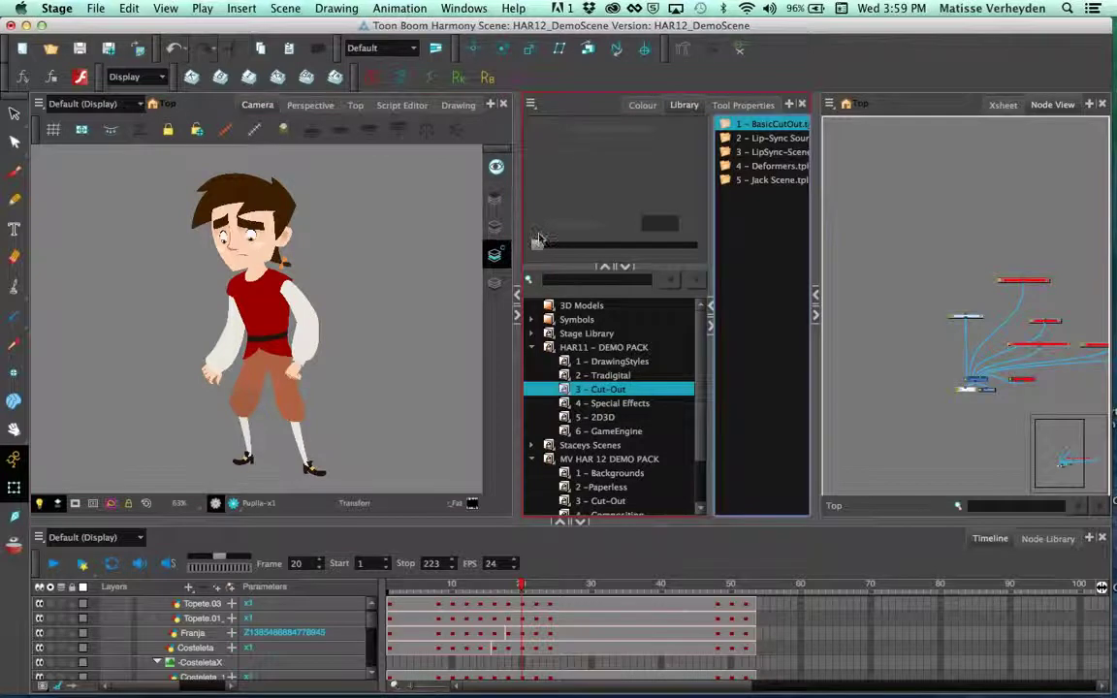
click(441, 201)
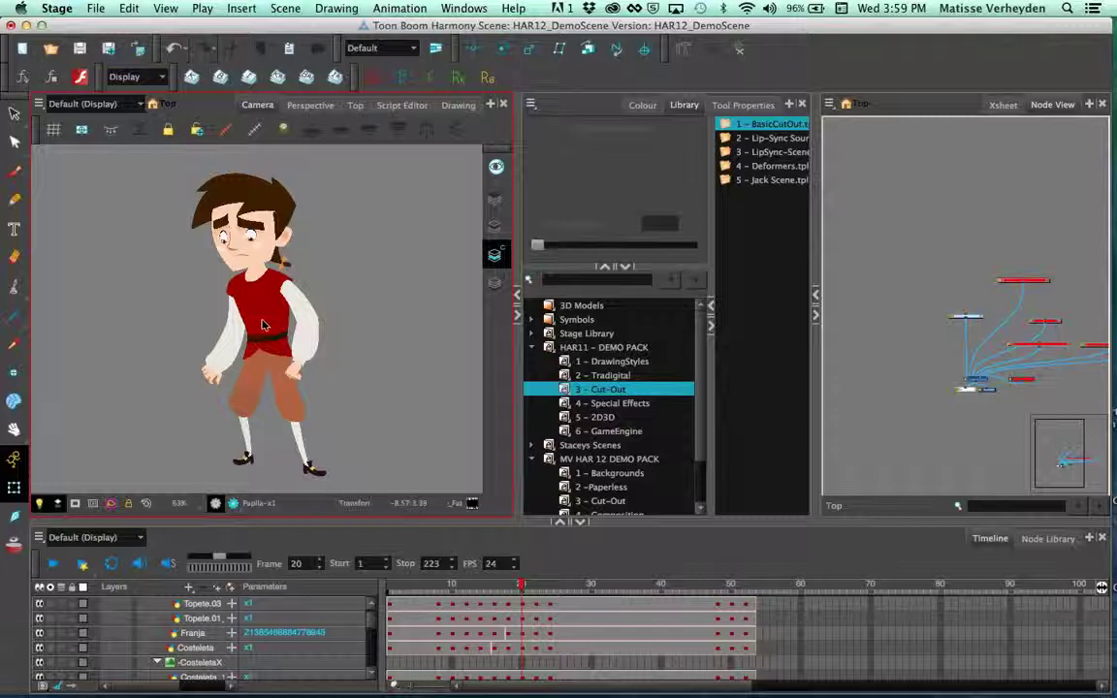
click(269, 325)
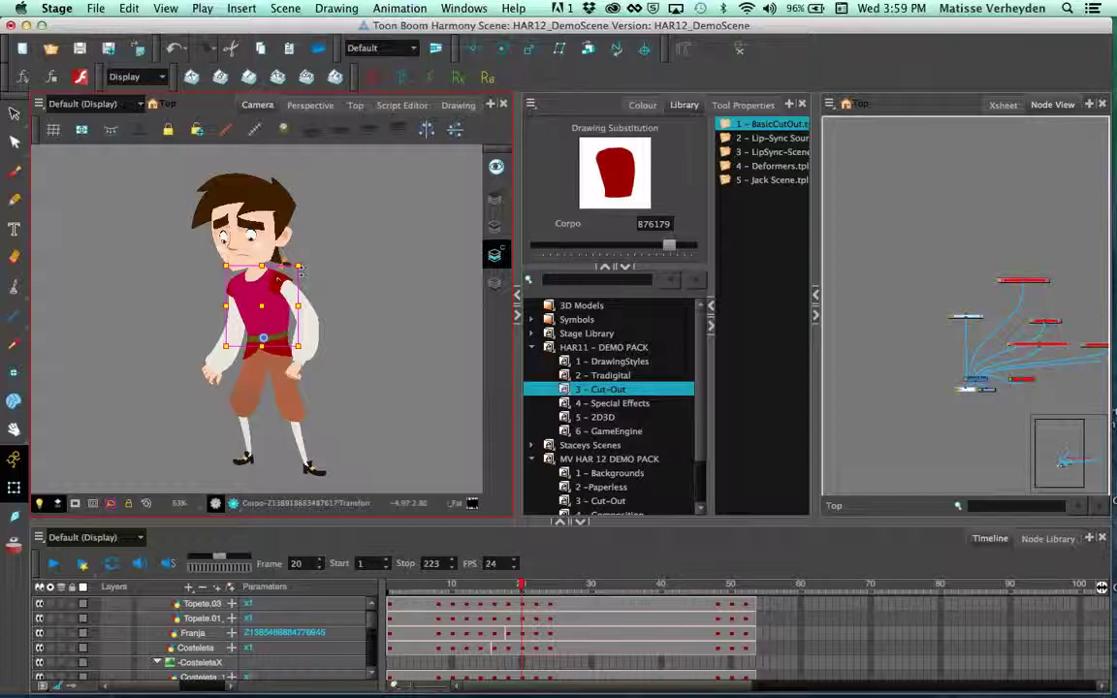
click(669, 246)
drag(669, 246, 641, 247)
click(320, 324)
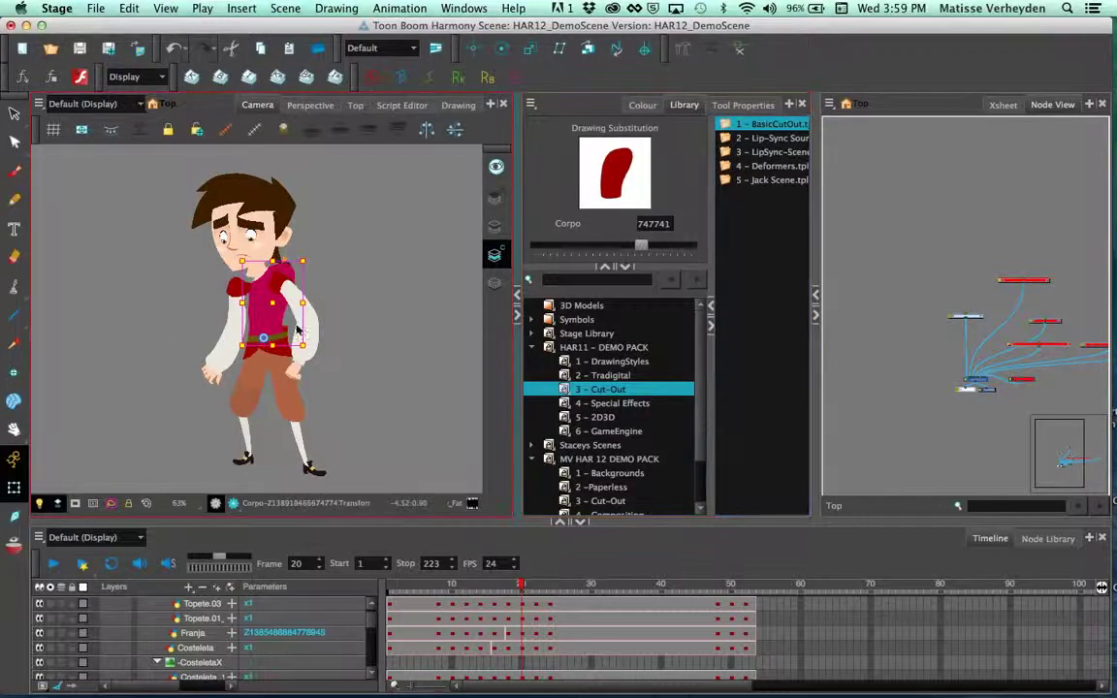
Step: Delete the BasicCutOut character from the node network together with its drawing files and element folders
click(983, 352)
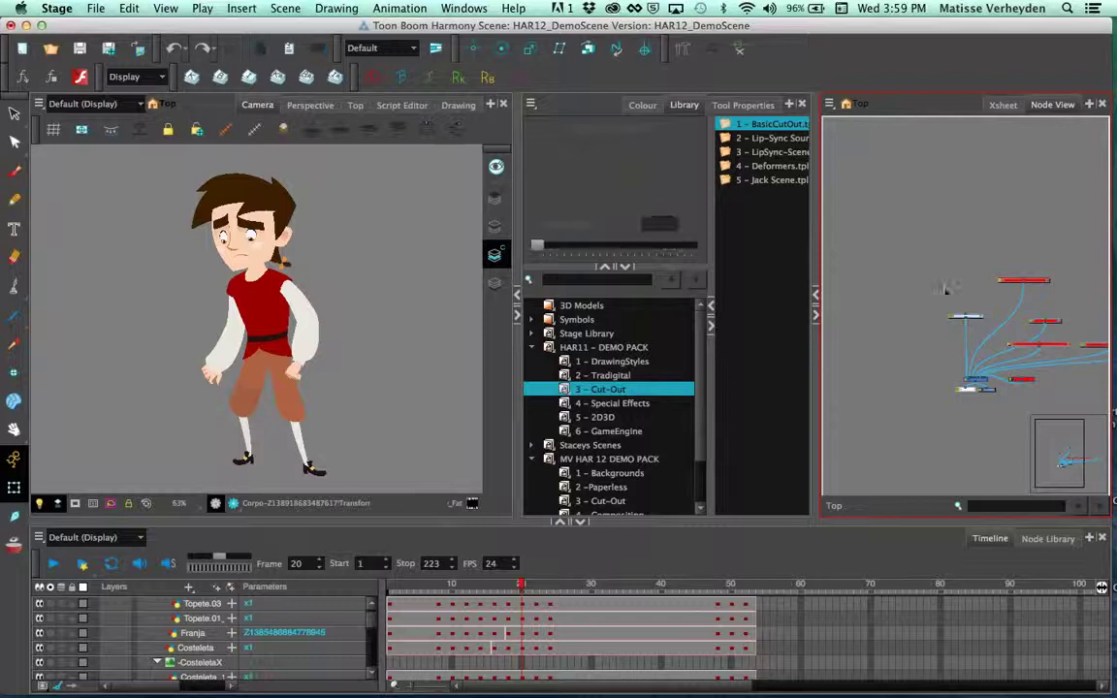
key(Delete)
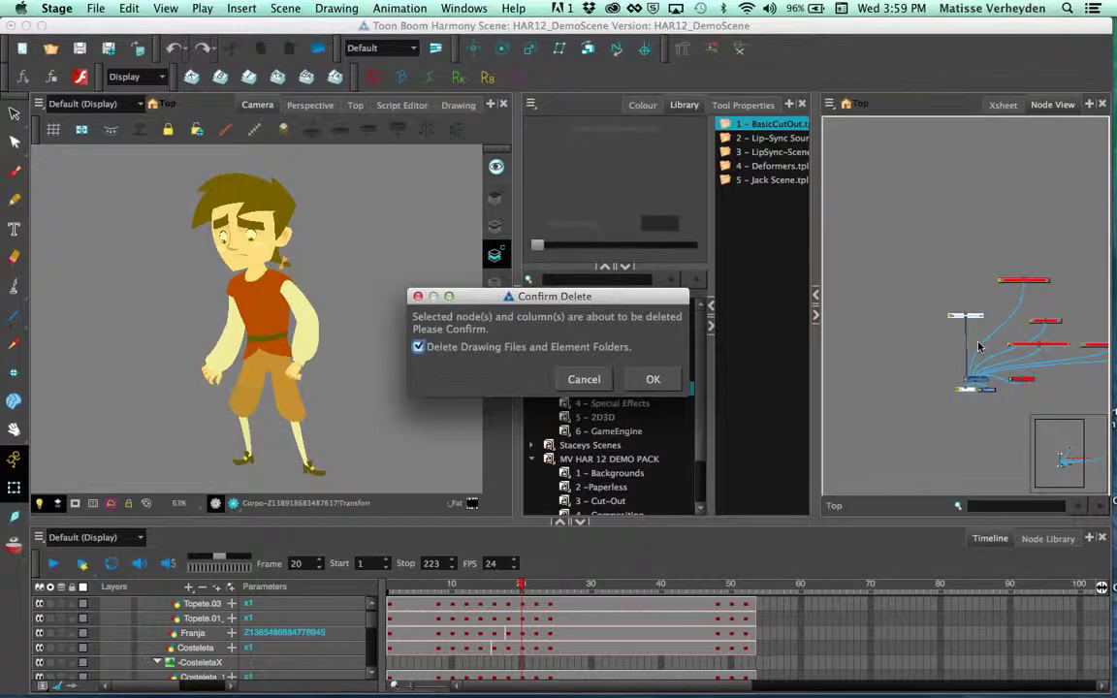
key(Return)
Step: Import the 4 - Deformers.tpl template from the library into the scene
click(766, 158)
click(761, 166)
drag(776, 170, 268, 312)
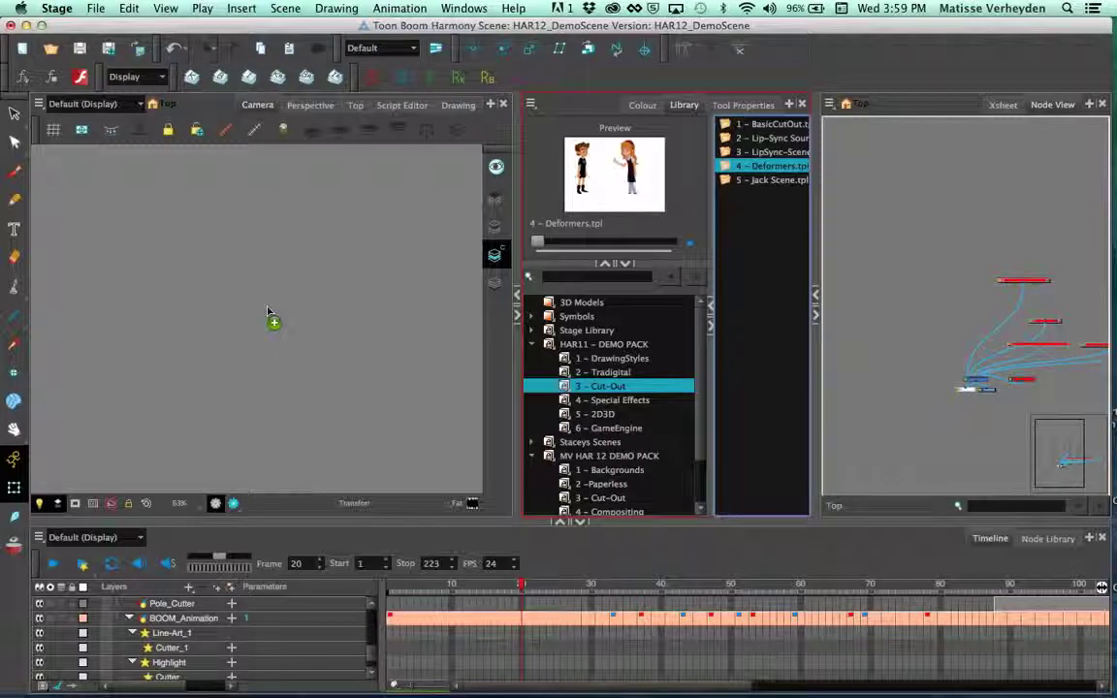
drag(269, 312, 268, 313)
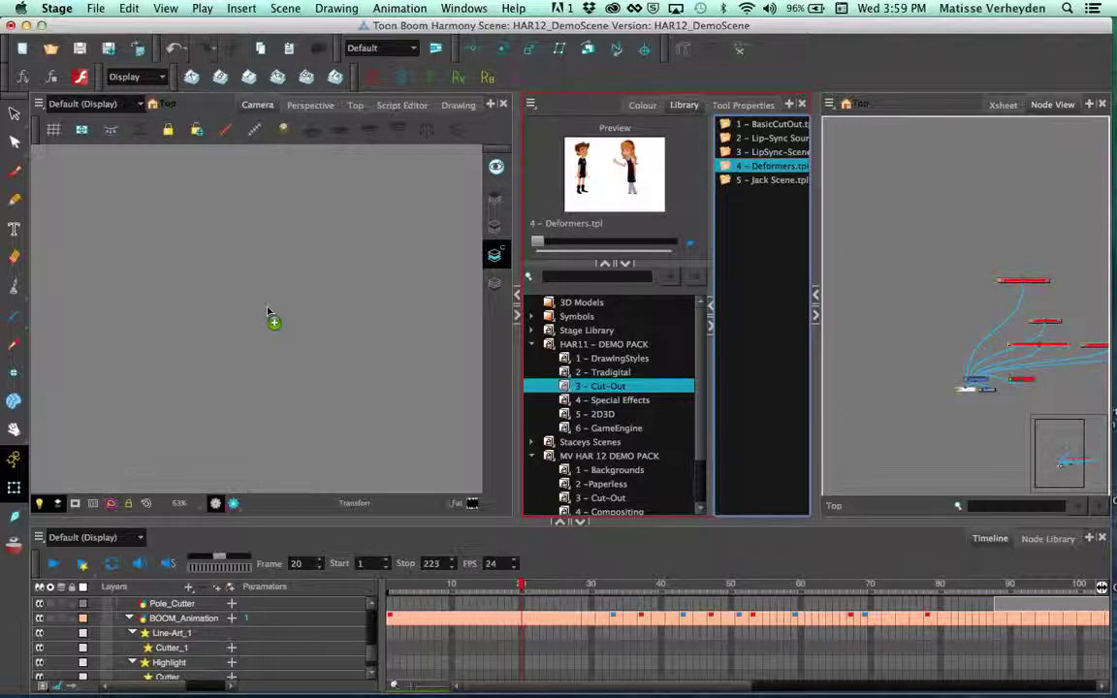
drag(269, 312, 269, 312)
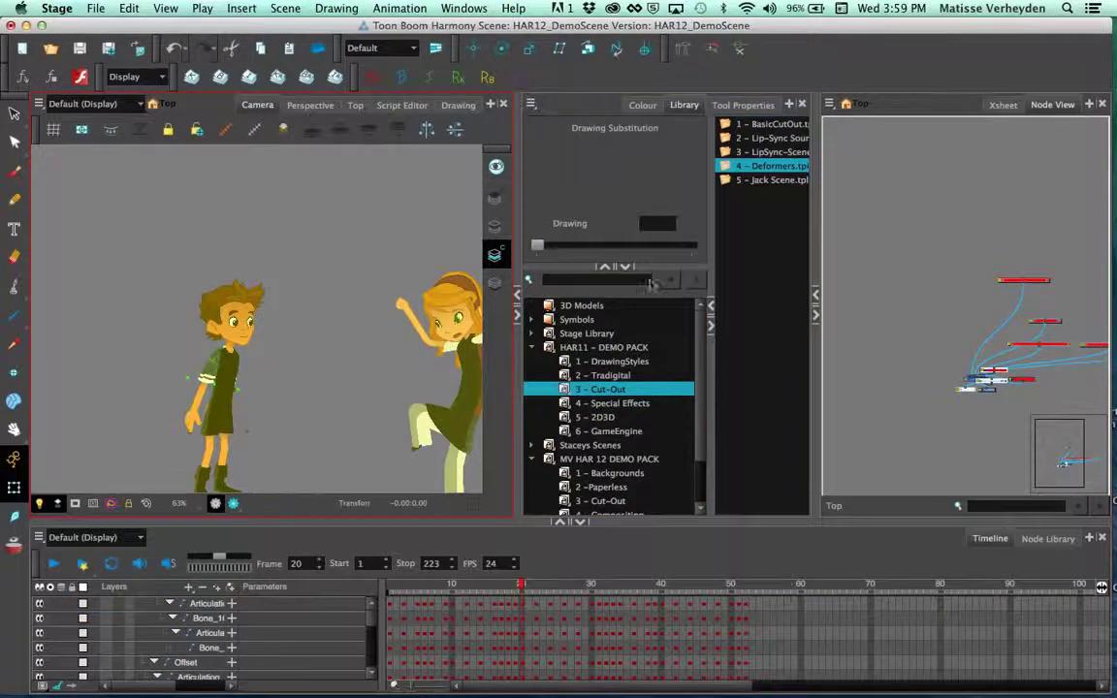
Step: Look inside the imported KidsPlaying group, return to the top-level network and move the group with its peg above the main Composite
scroll(968, 363, up, 5)
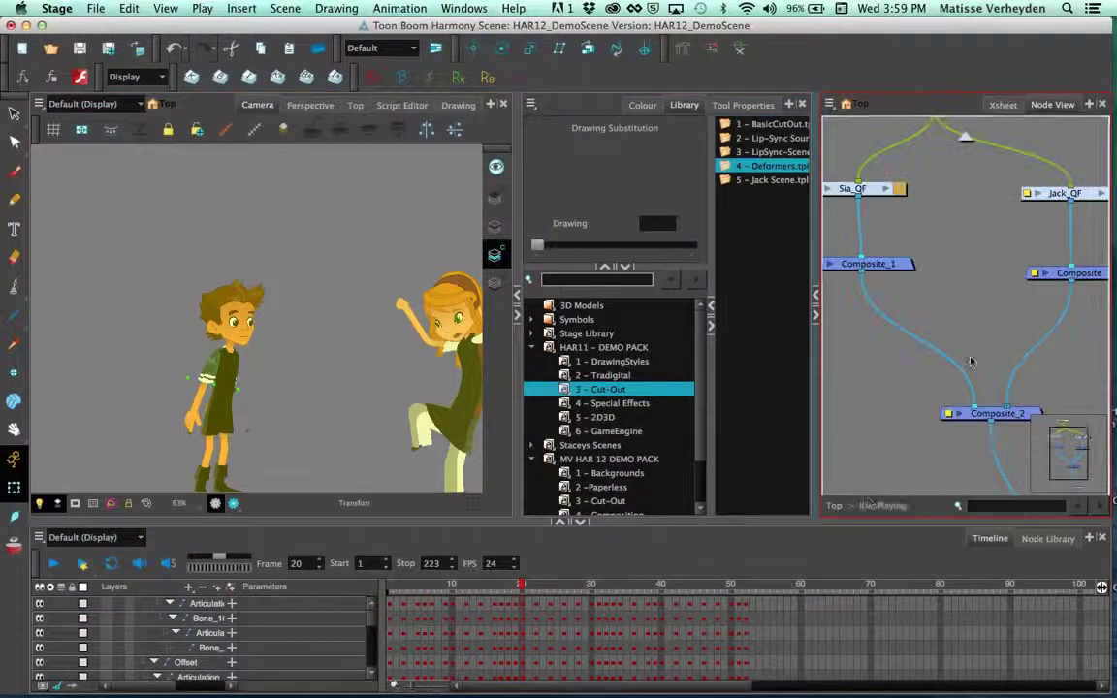
scroll(964, 330, down, 5)
scroll(964, 325, up, 1)
drag(963, 324, 931, 224)
click(934, 188)
click(845, 218)
Step: Select the girl's dress and show its deformation controls
drag(299, 350, 146, 297)
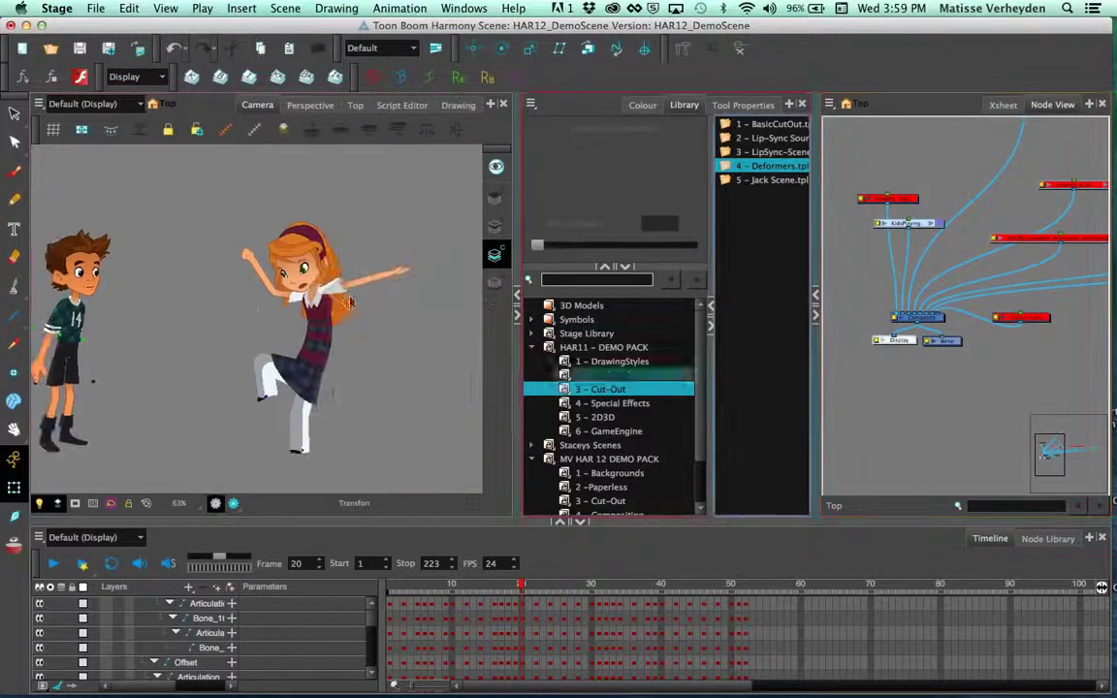
click(302, 291)
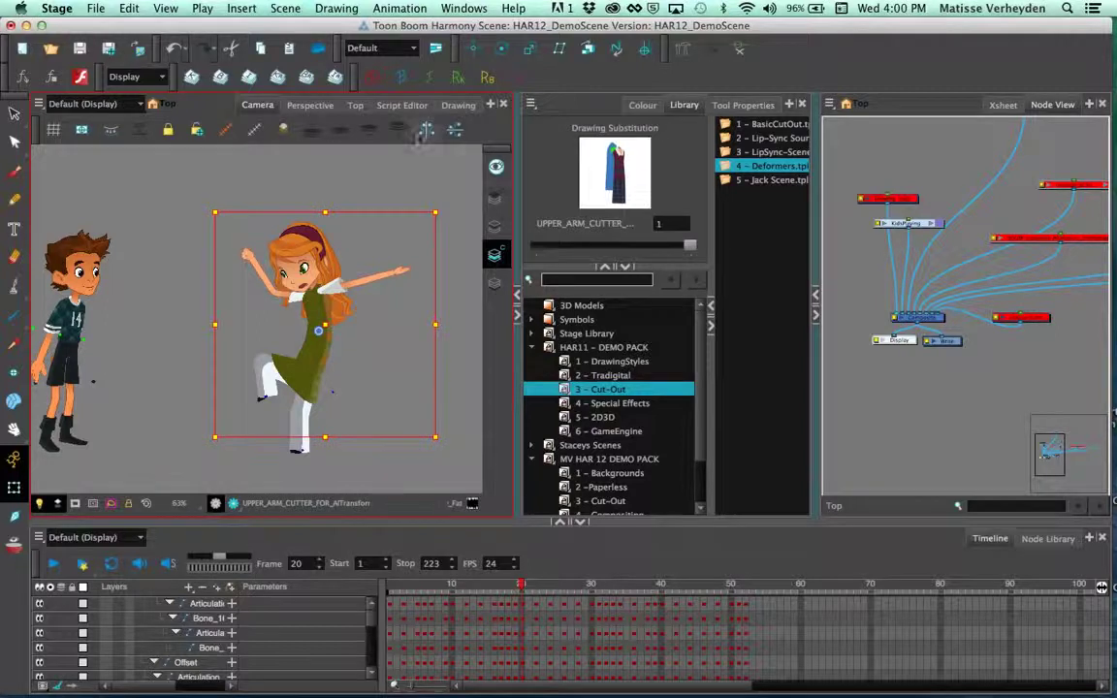
click(740, 50)
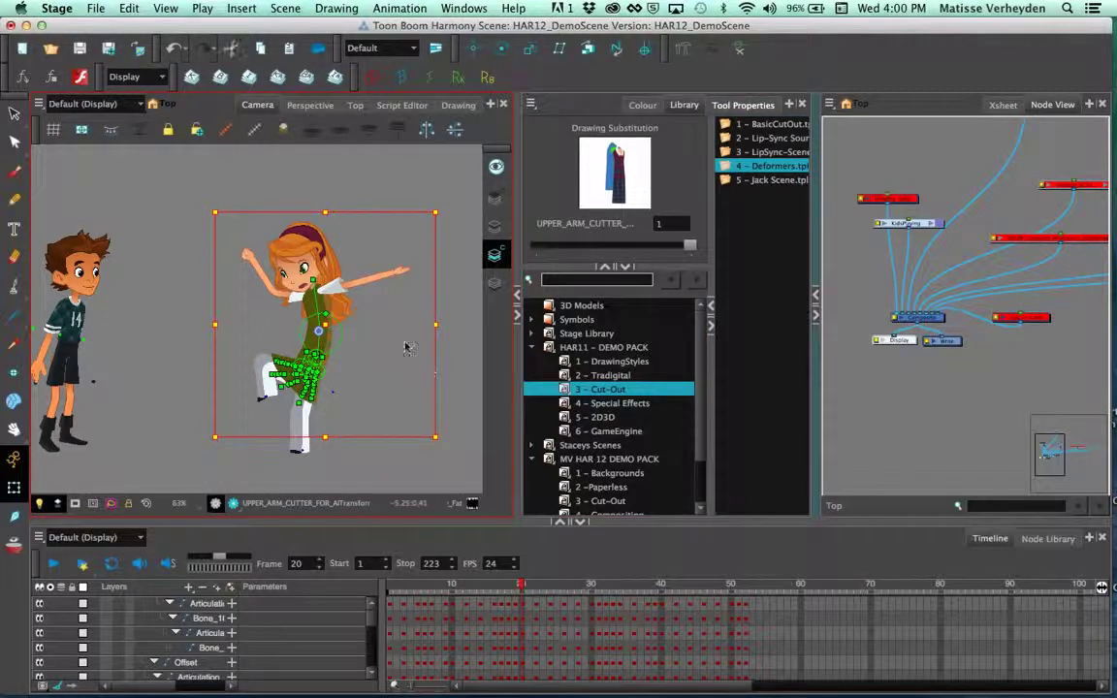
scroll(398, 334, up, 5)
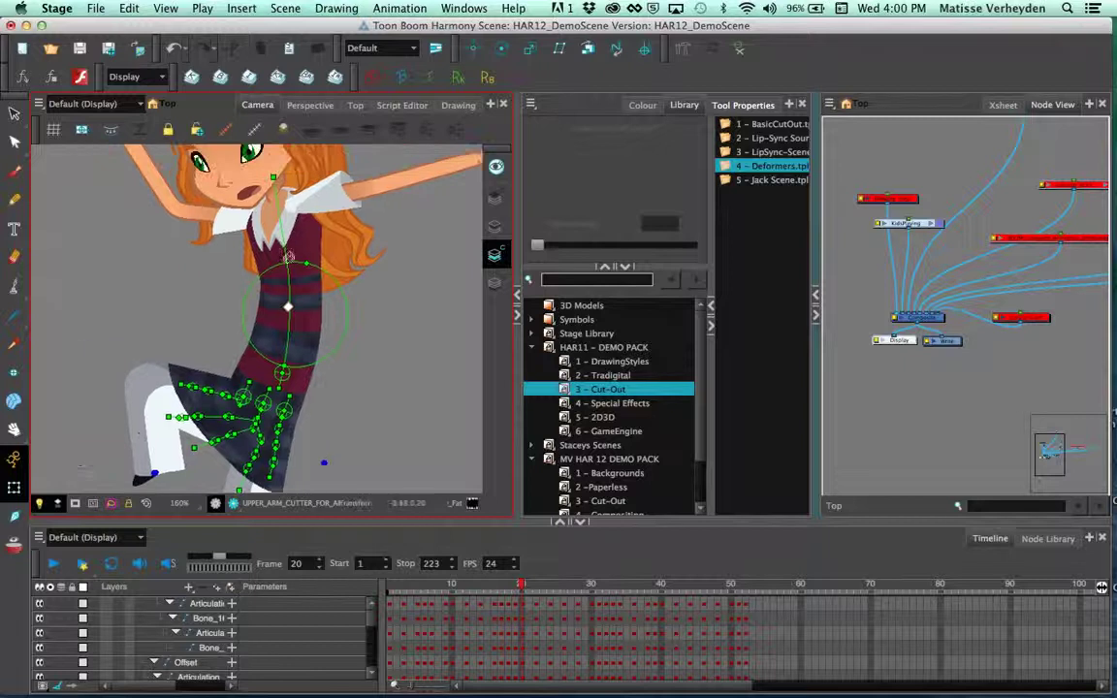
Step: Bend the girl's upper torso backward with its deformation chain, away from her raised leg
drag(281, 240, 318, 261)
scroll(231, 401, up, 3)
scroll(241, 402, up, 2)
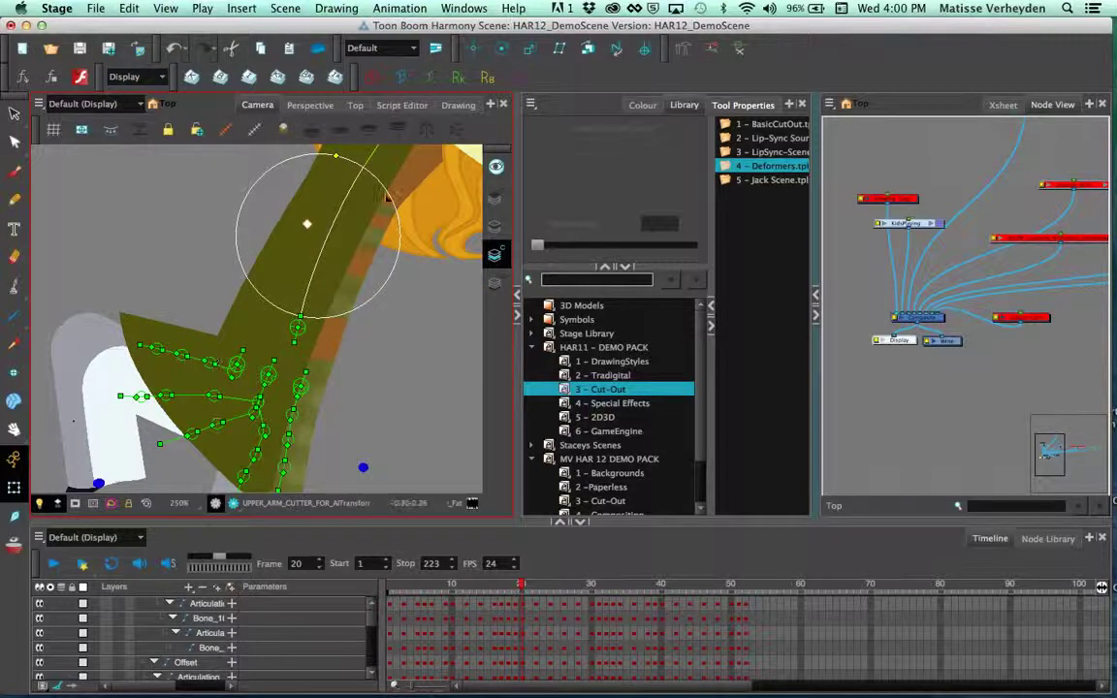
scroll(386, 197, down, 1)
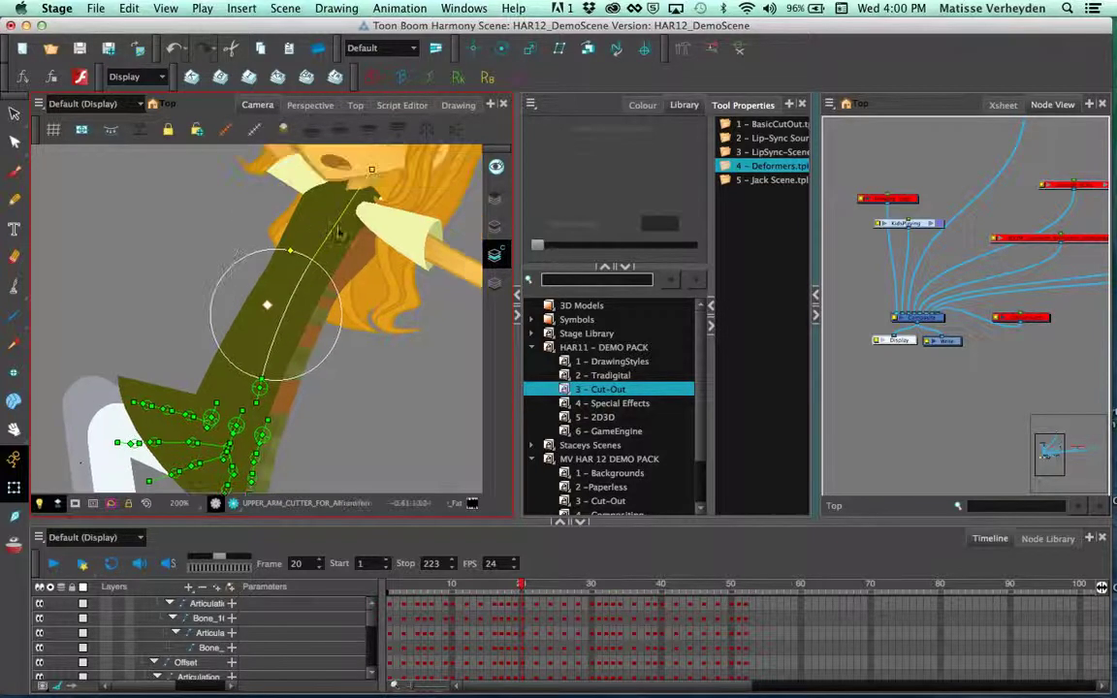
Step: Try bending the girl's torso further toward her back, undo the bend and clear the selection
drag(334, 224, 365, 289)
drag(342, 241, 369, 320)
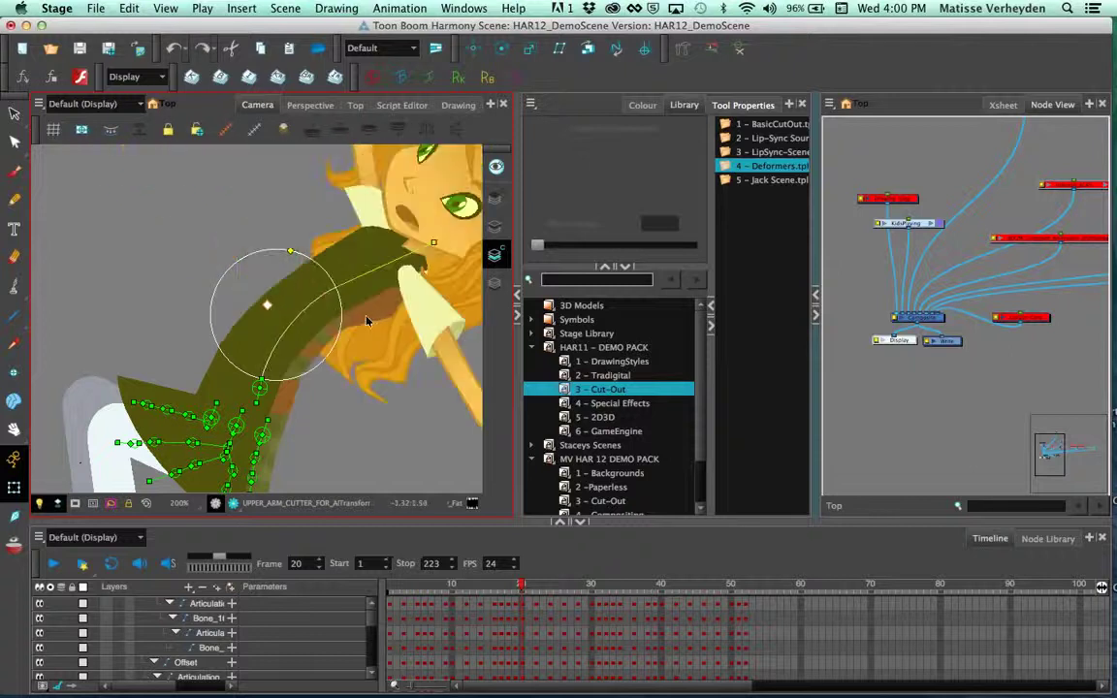
key(super+z)
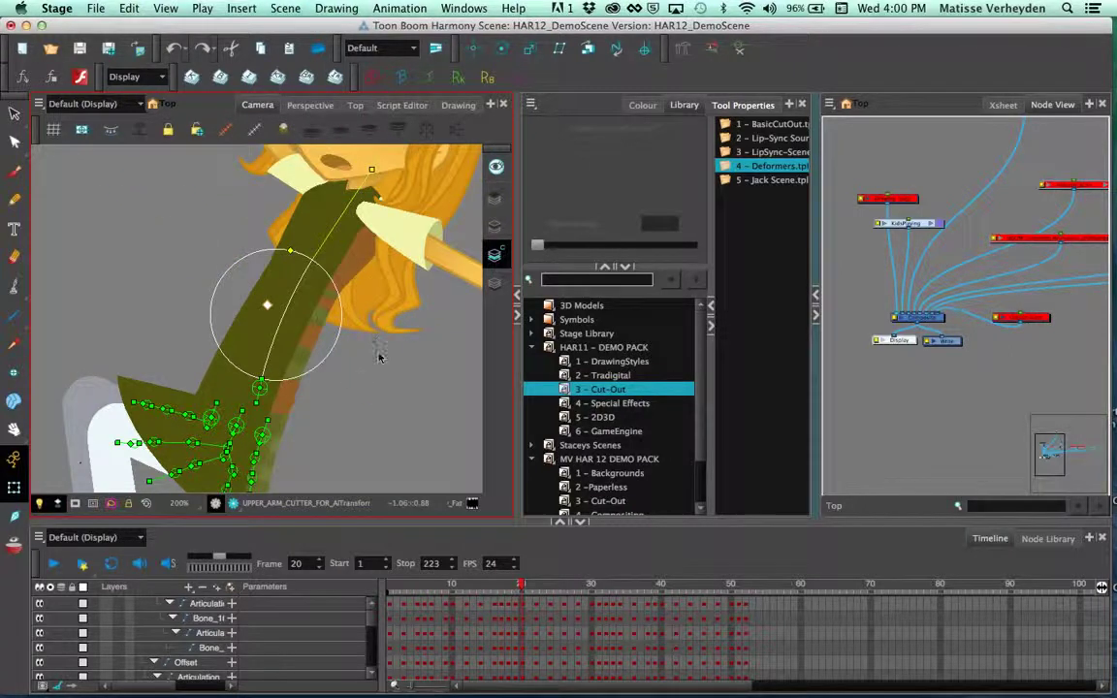
click(379, 356)
drag(379, 357, 394, 308)
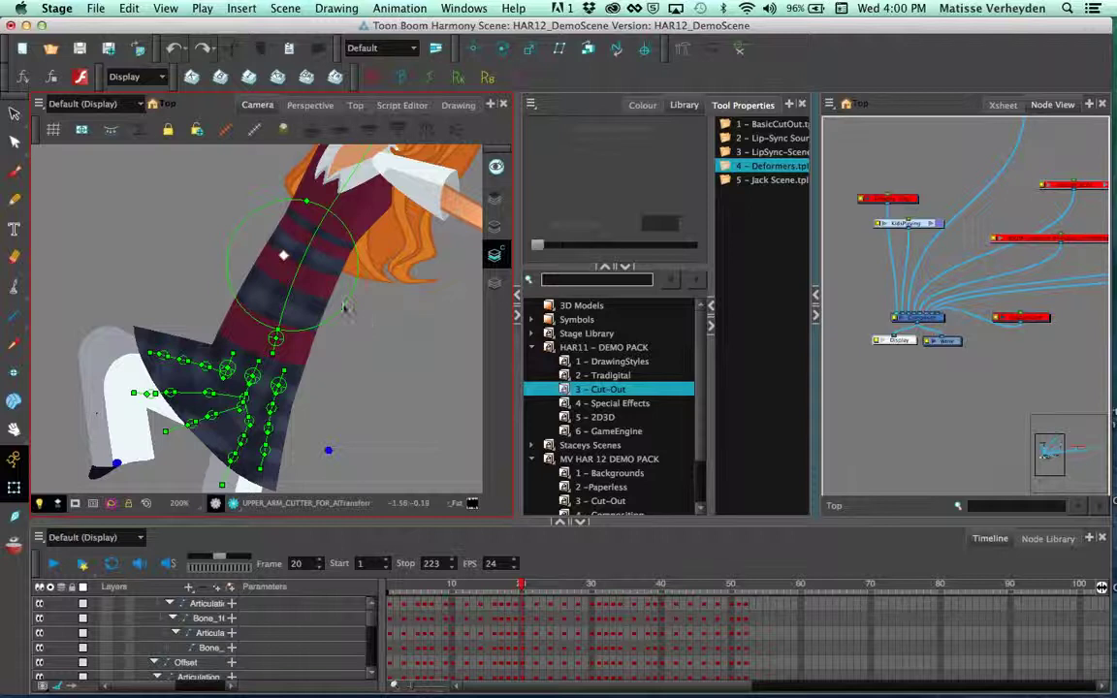
Step: Rotate the lower branch of the skirt's middle deformation chain downward, away from the raised leg
scroll(365, 323, down, 2)
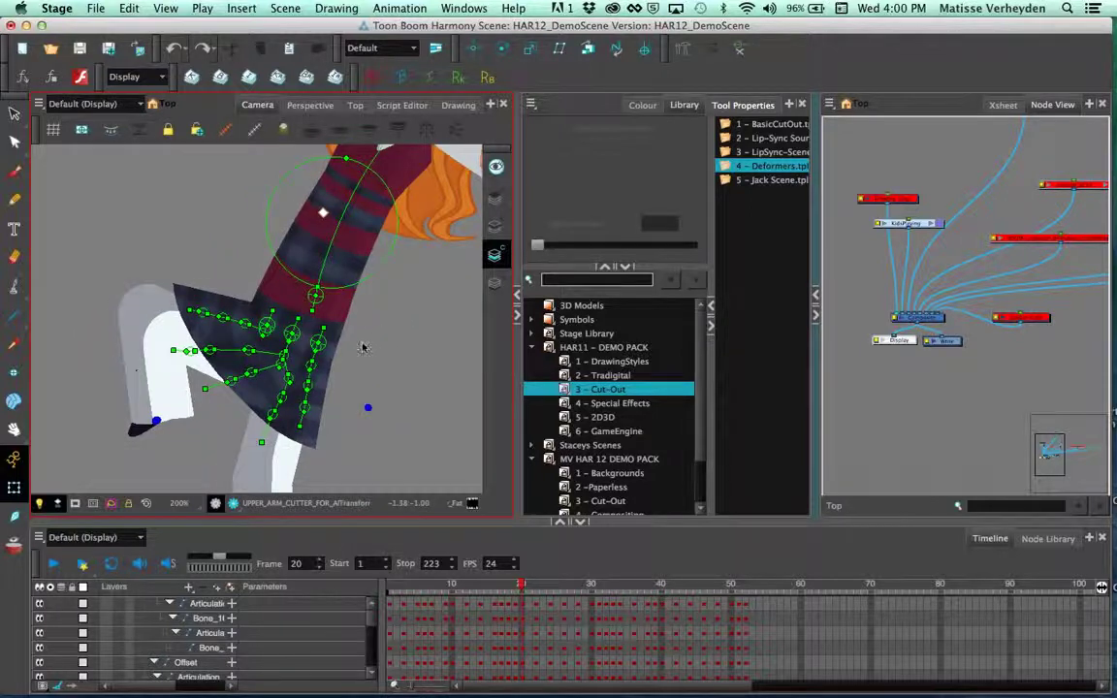
scroll(363, 347, up, 4)
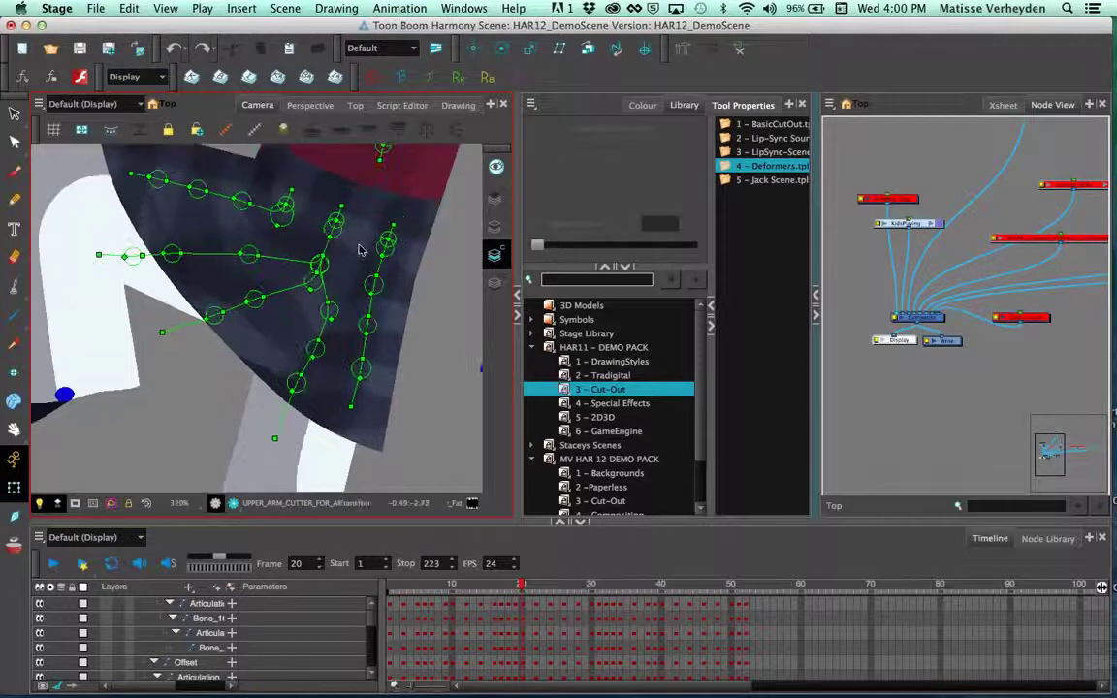
click(362, 255)
click(428, 299)
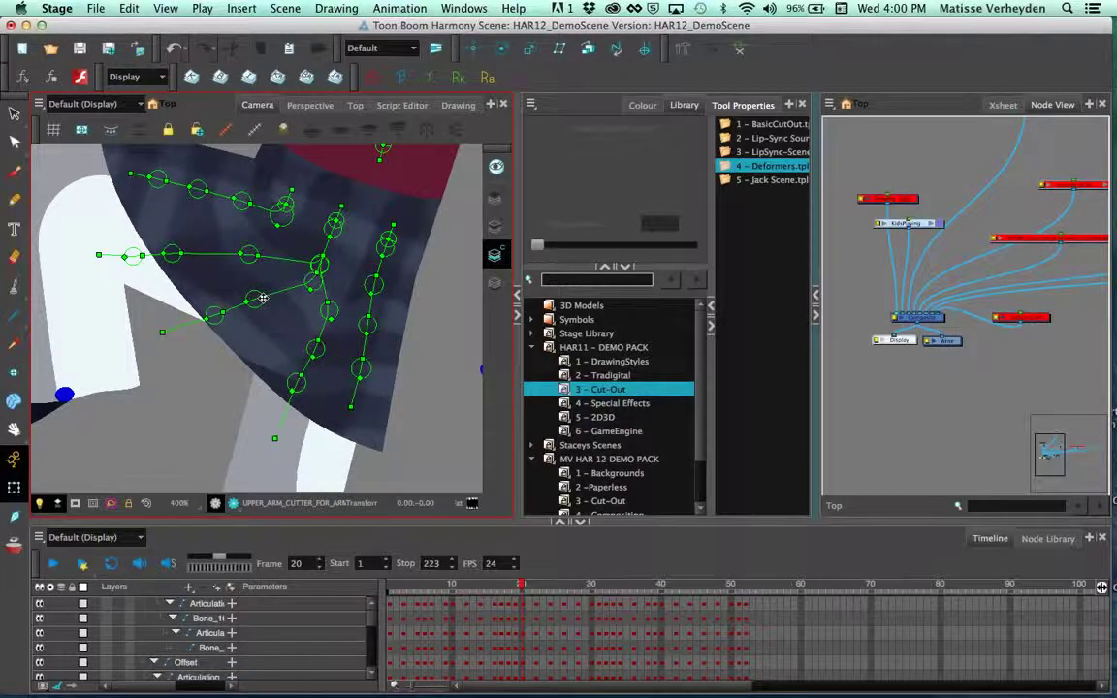
mouse_move(267, 295)
mouse_down()
mouse_move(281, 291)
mouse_move(282, 309)
mouse_up()
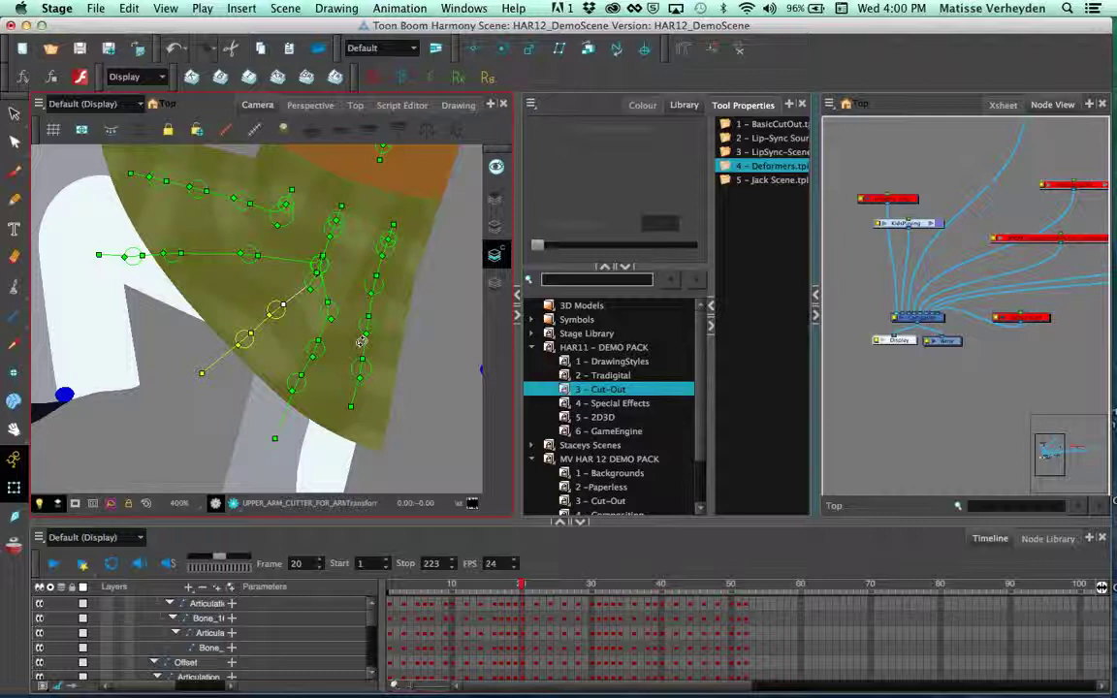
Step: Swing the lower joints of the skirt's rearmost deformation chain slightly outward
click(424, 350)
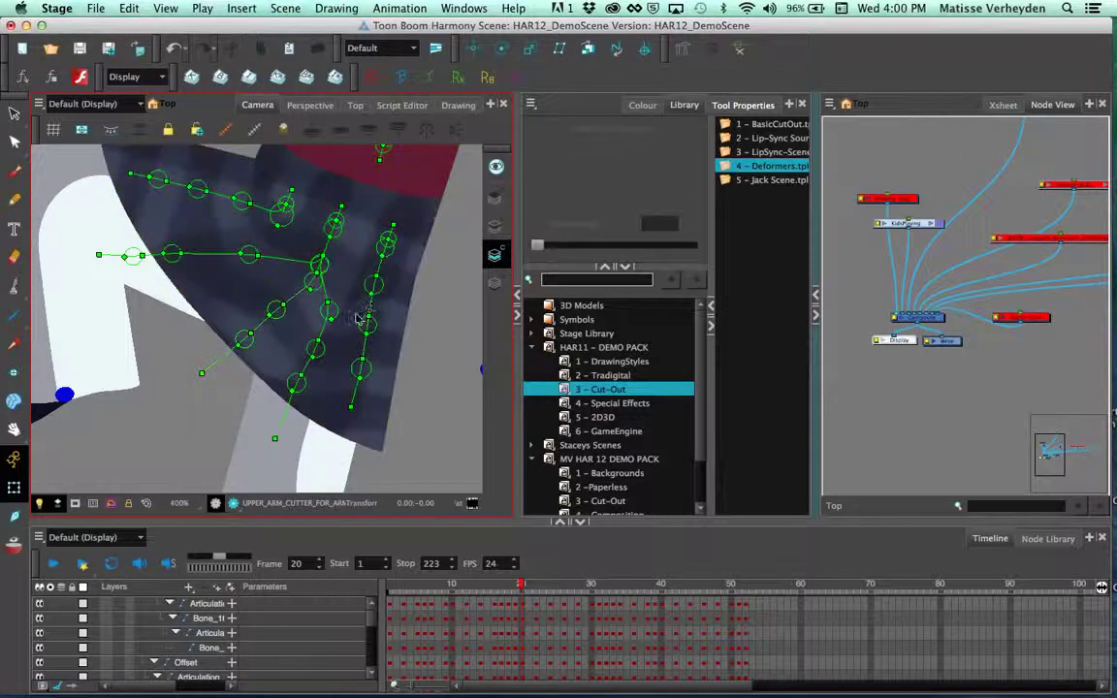
click(371, 332)
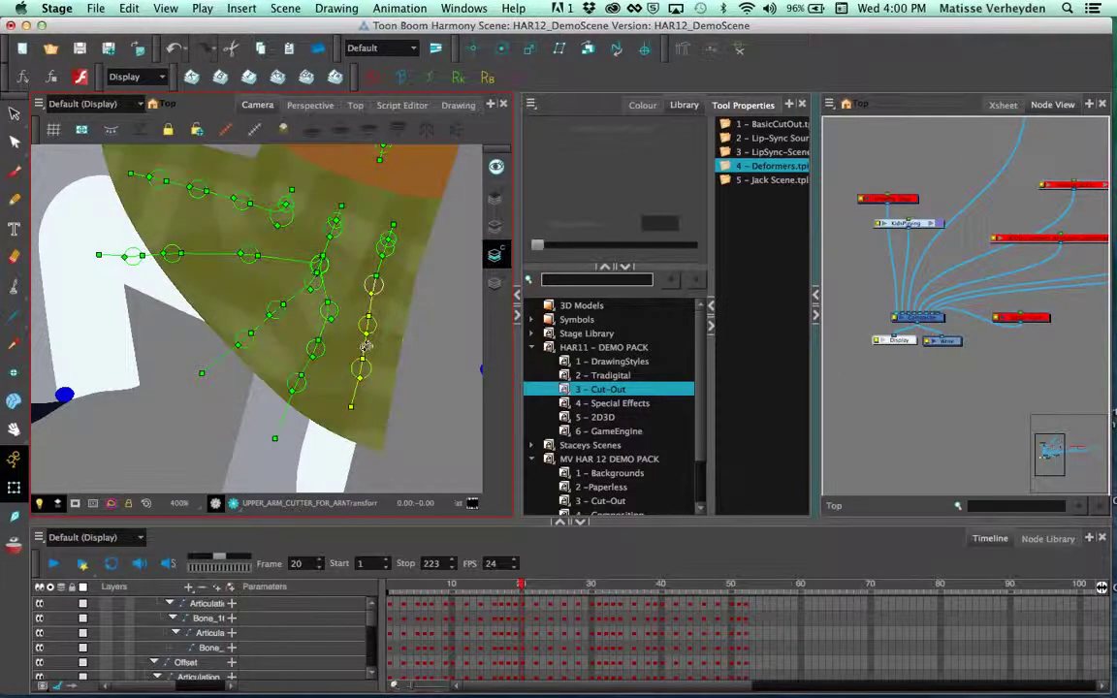
click(366, 347)
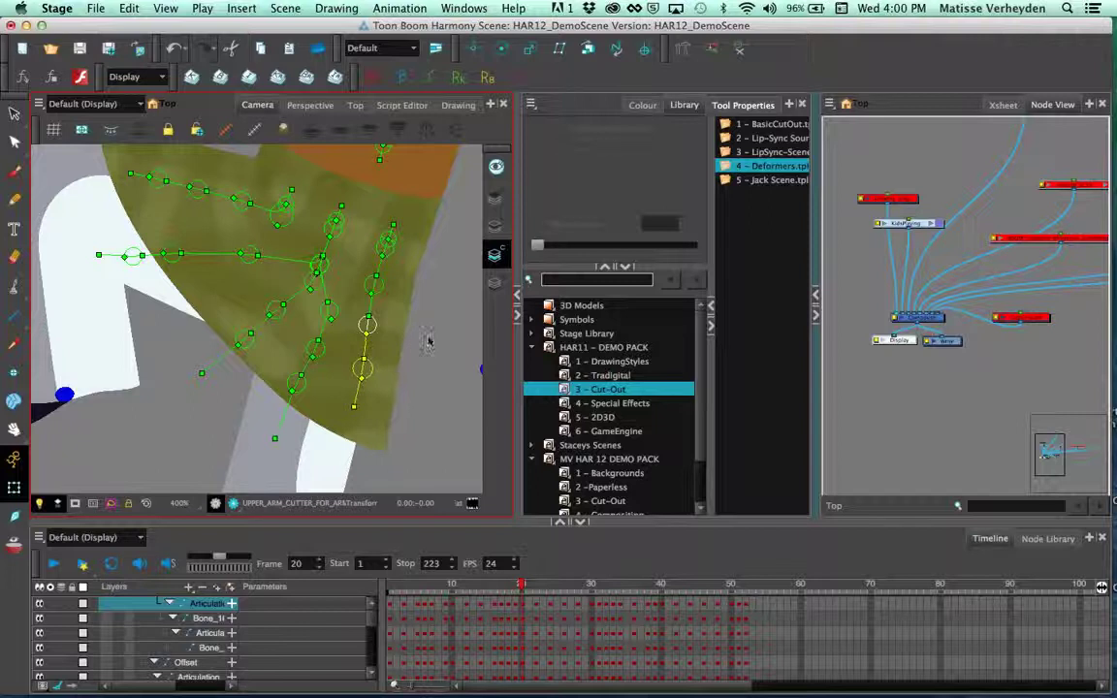
Step: Select the girl's left arm drawing and show only its deformation chain, hiding the torso and skirt chains
click(435, 342)
scroll(423, 326, down, 3)
drag(421, 322, 391, 341)
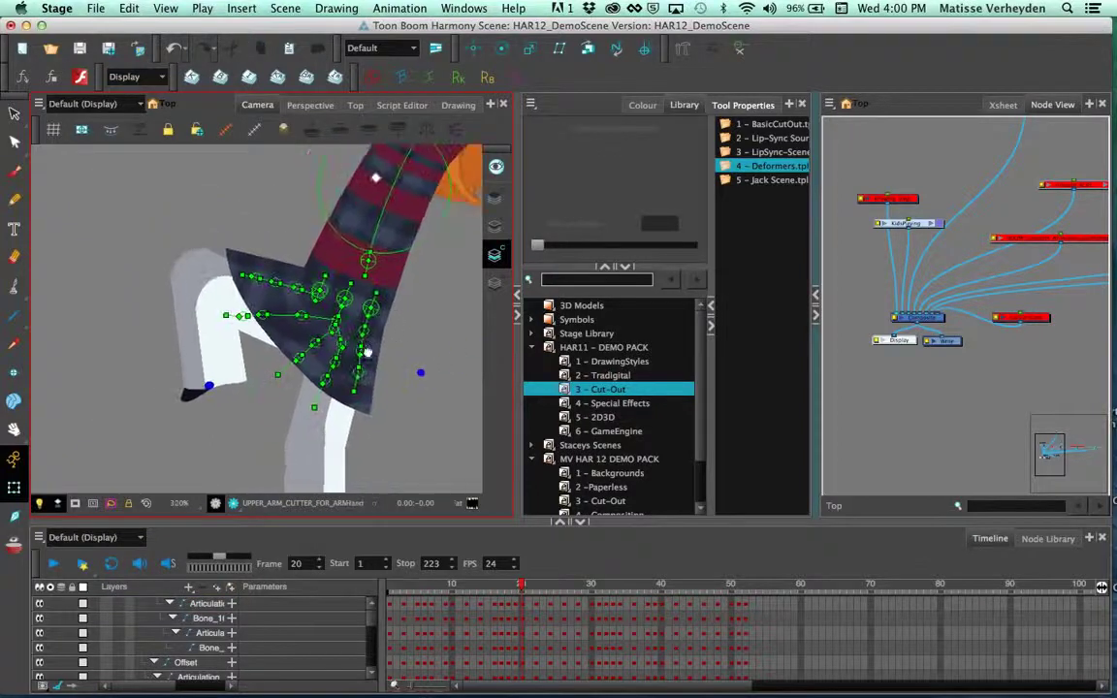
scroll(367, 352, down, 6)
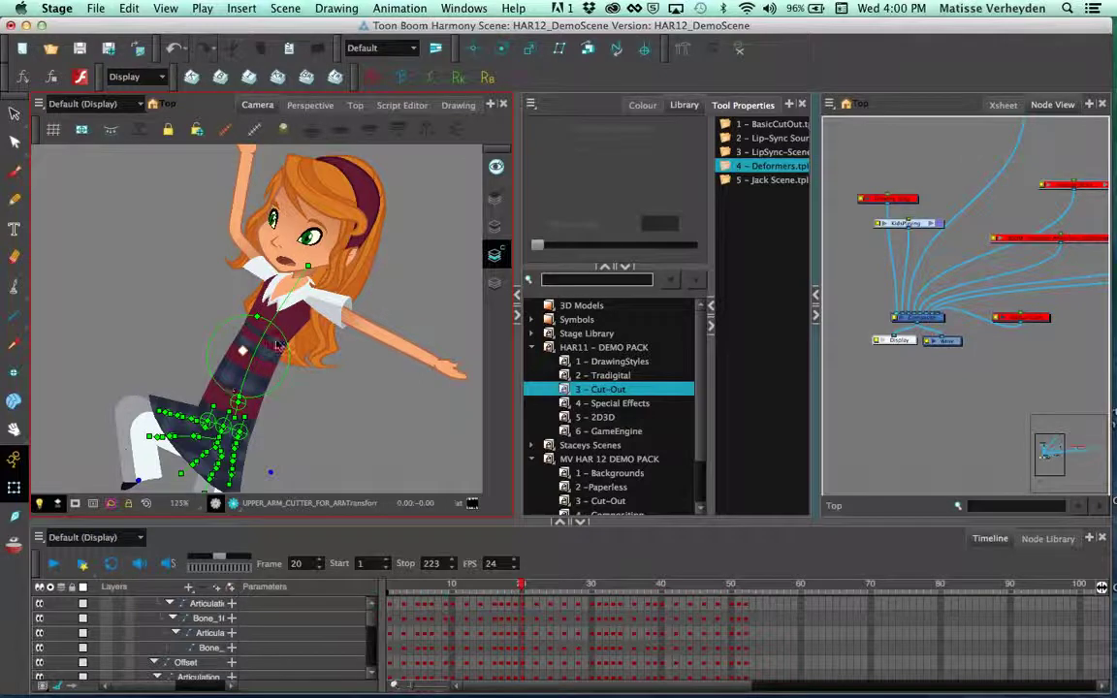
click(364, 334)
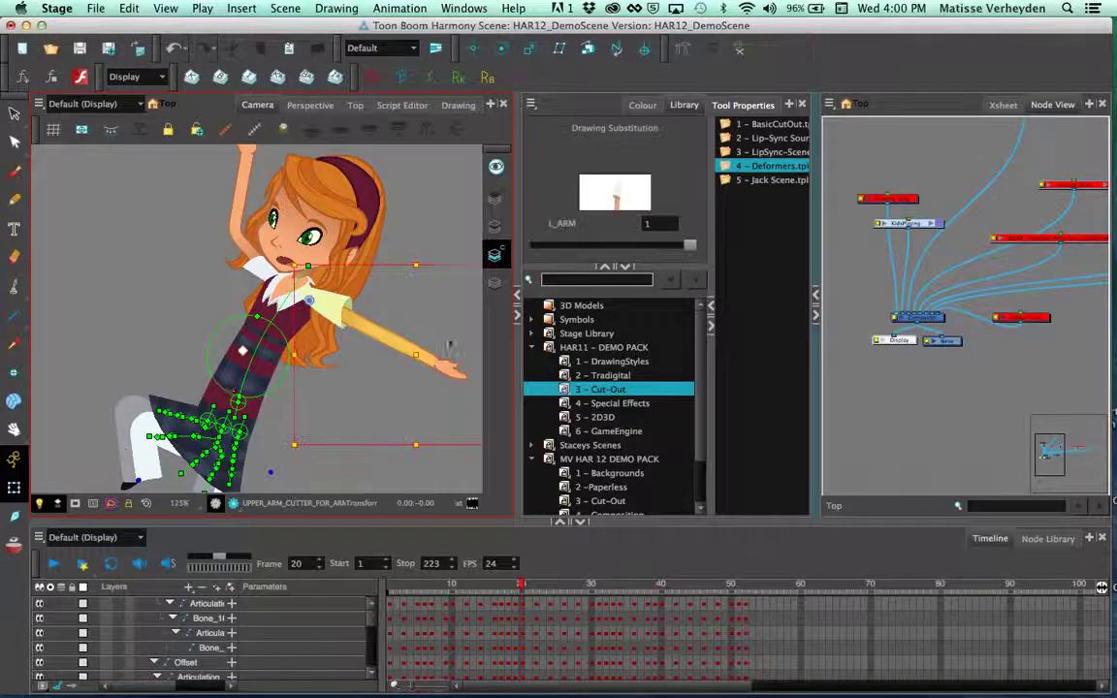
click(741, 51)
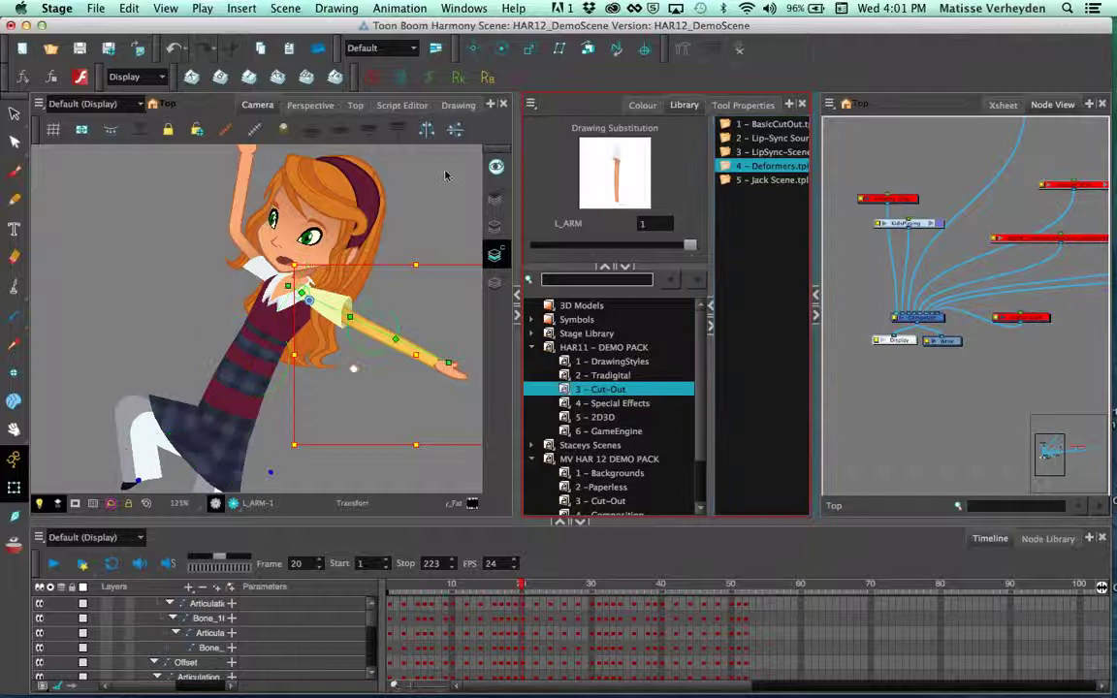
Step: Go to frame 26 and enlarge the Camera view in both width and height
scroll(388, 208, down, 3)
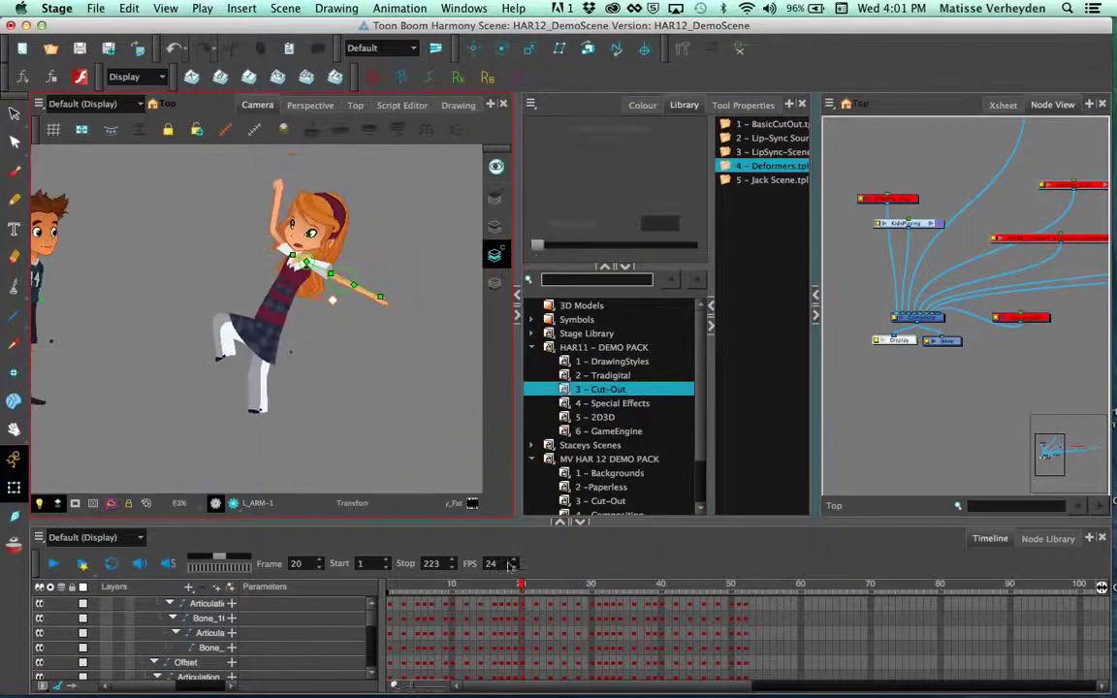
drag(522, 587, 563, 593)
drag(520, 407, 628, 408)
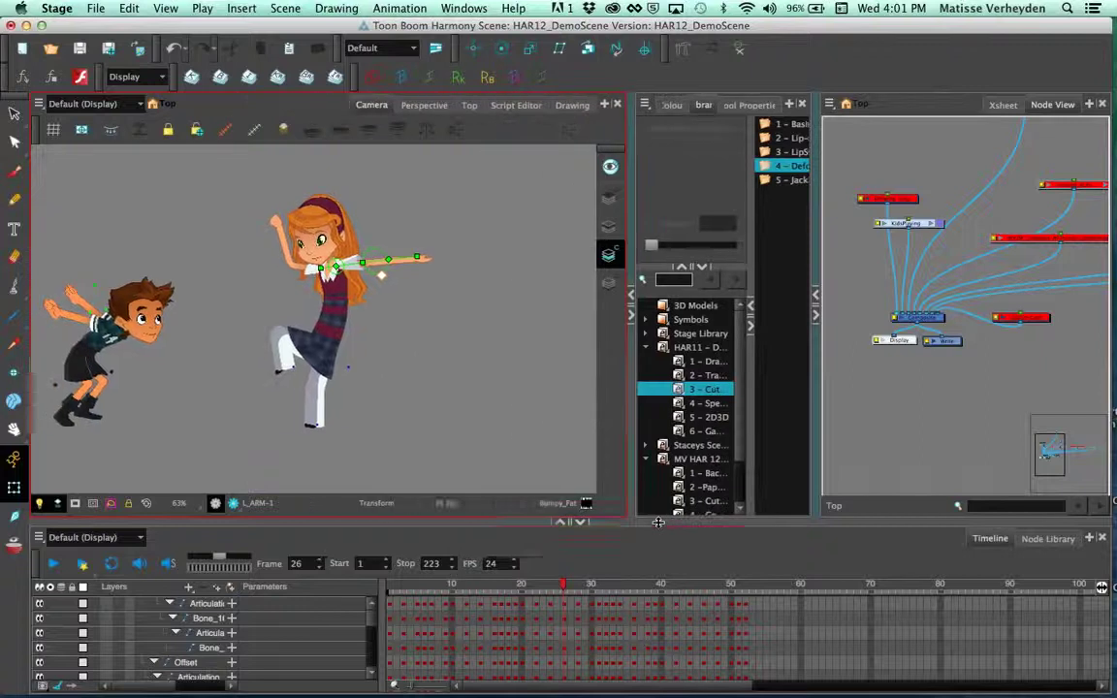
drag(664, 528, 668, 584)
mouse_move(534, 689)
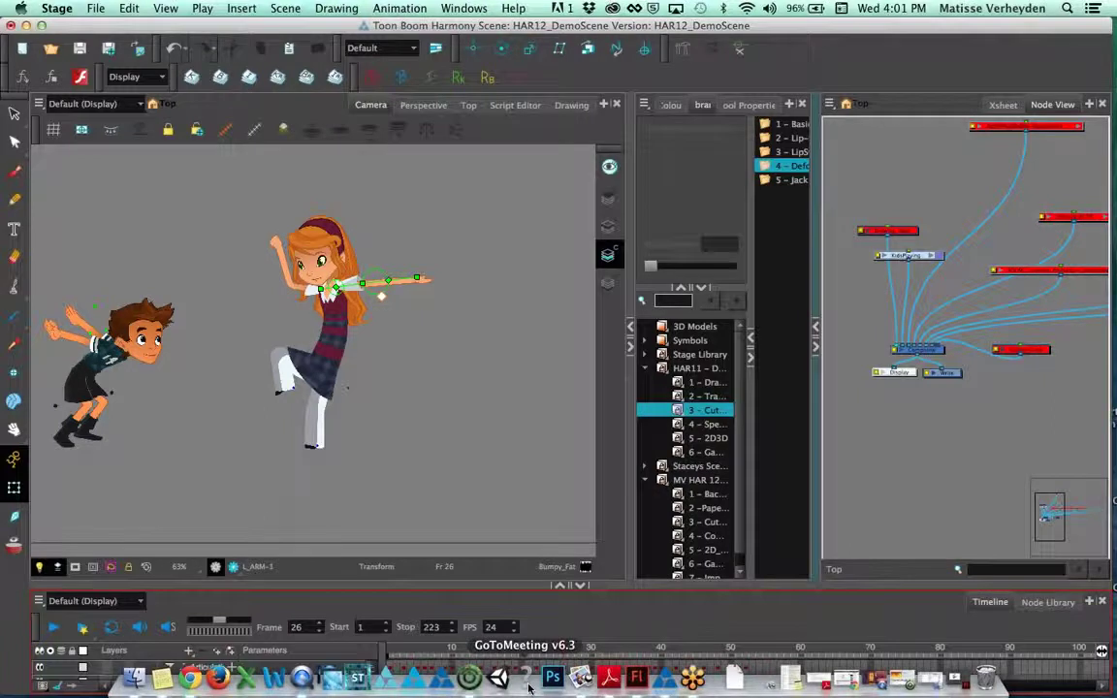
key(F5)
key(F2)
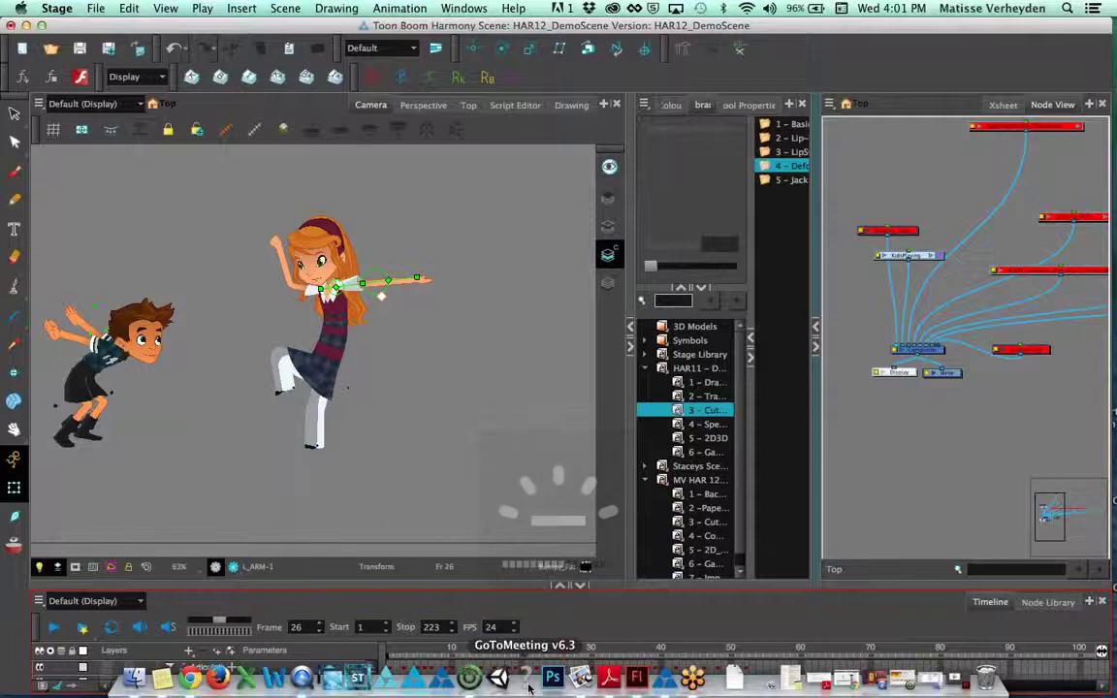
key(F2)
key(F2)
key(F2)
key(F2)
key(F2)
key(F2)
key(F2)
key(F2)
key(F2)
key(F2)
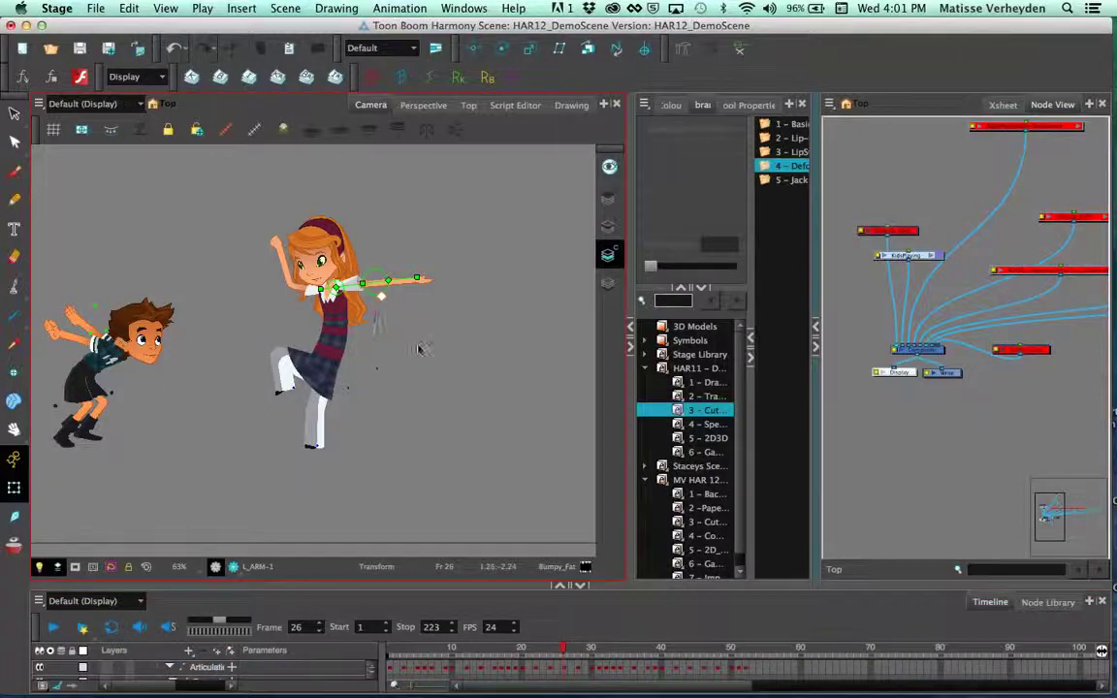
Step: Go to frame 32 with the girl framed closely and select her left arm drawing
drag(436, 331, 506, 296)
scroll(455, 324, up, 1)
scroll(475, 324, up, 1)
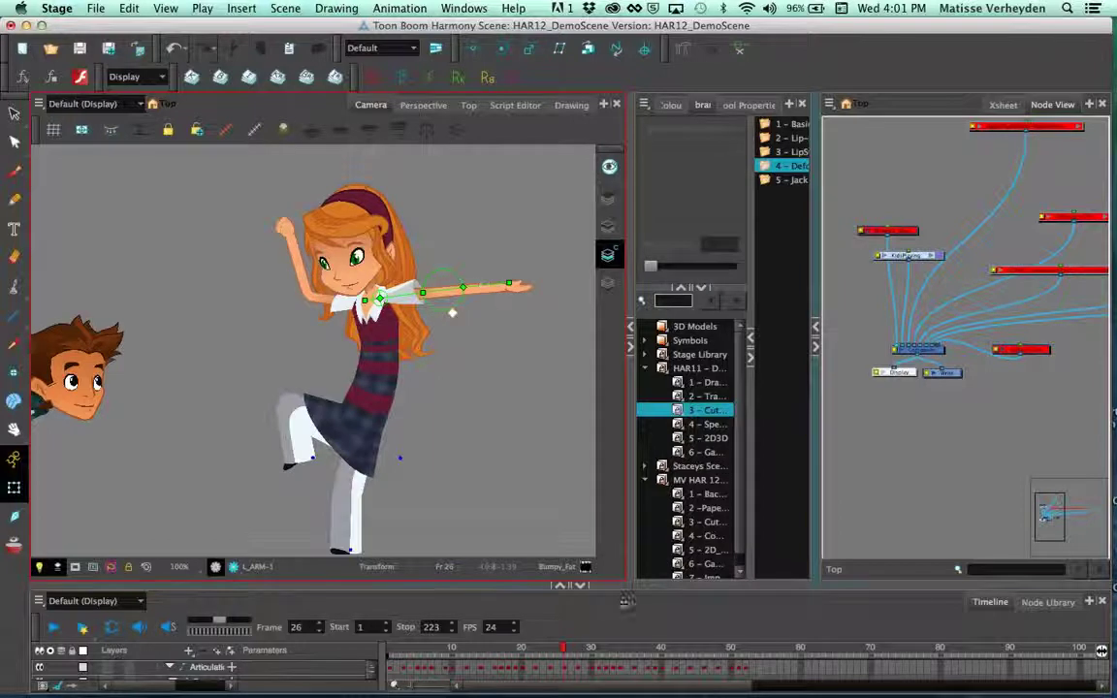
drag(566, 648, 608, 651)
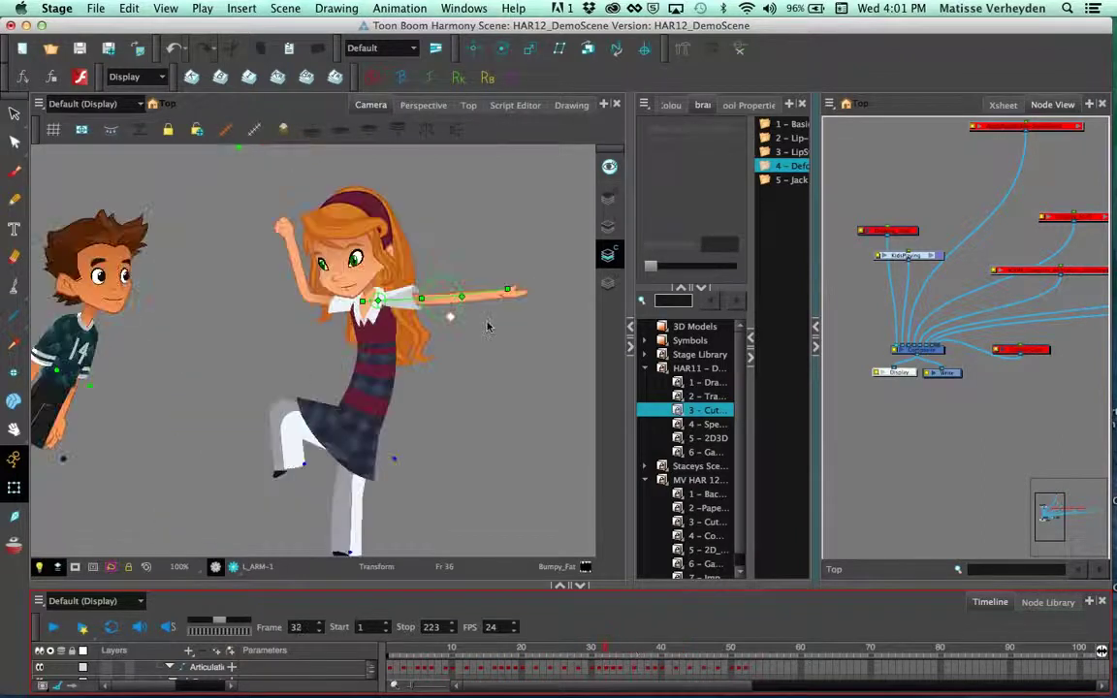
click(515, 287)
click(720, 133)
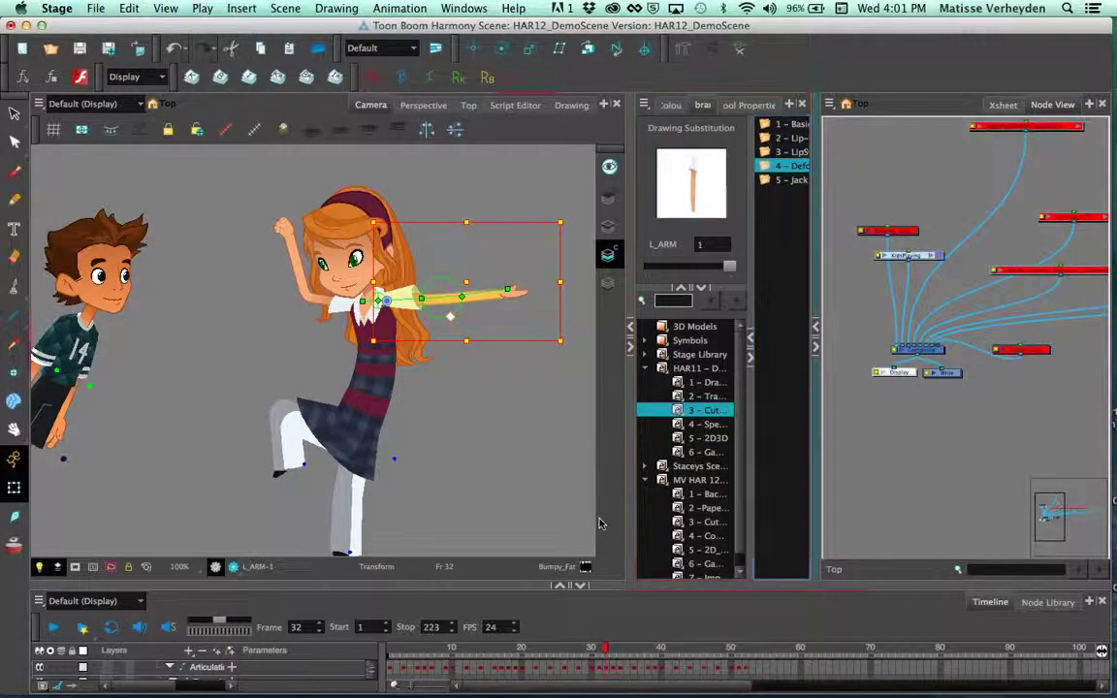
Step: Go to frame 35, try moving the left arm's deformation chain downward and undo the last move
drag(607, 650, 625, 672)
mouse_move(413, 369)
mouse_down()
mouse_move(438, 429)
mouse_move(327, 442)
mouse_move(444, 399)
mouse_move(411, 398)
mouse_up()
key(ctrl+z)
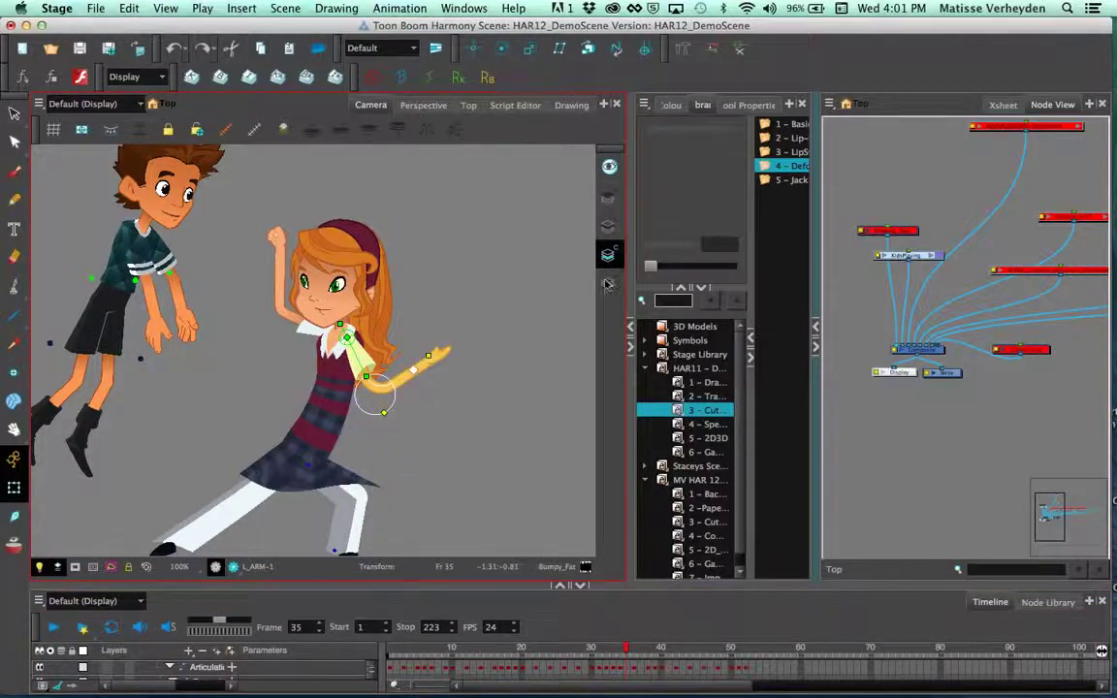
Step: Enlarge the elbow articulation's radius in the left arm's rigging setup and locate the arm's deformation group in the node network
click(684, 49)
drag(440, 339, 462, 340)
click(853, 321)
key(o)
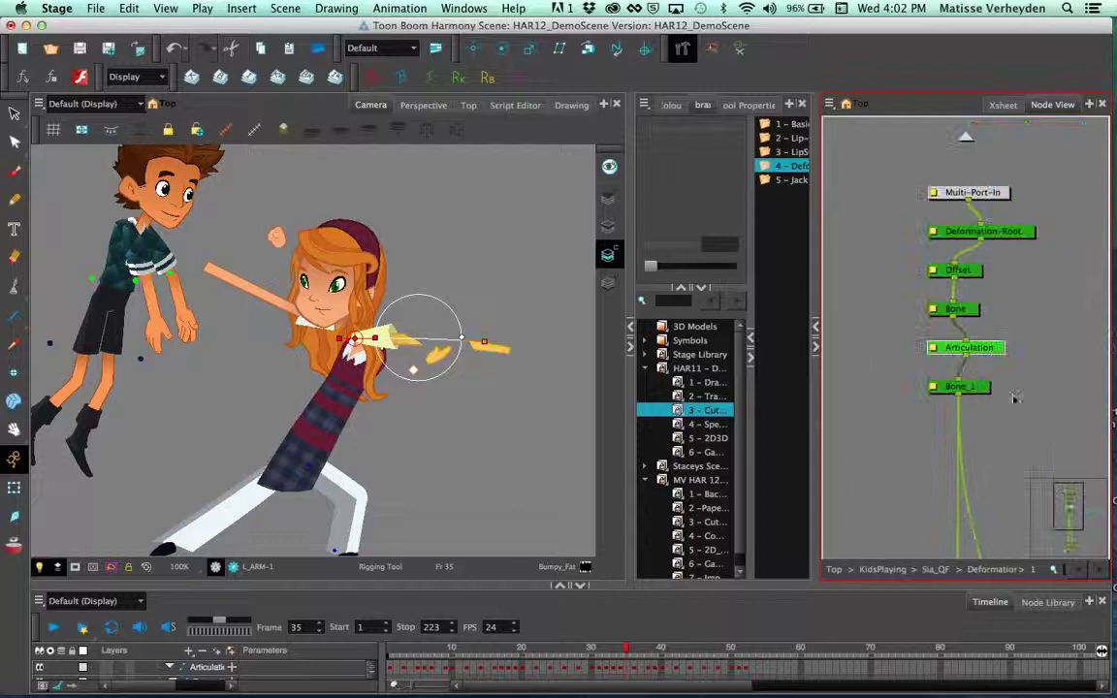
click(938, 570)
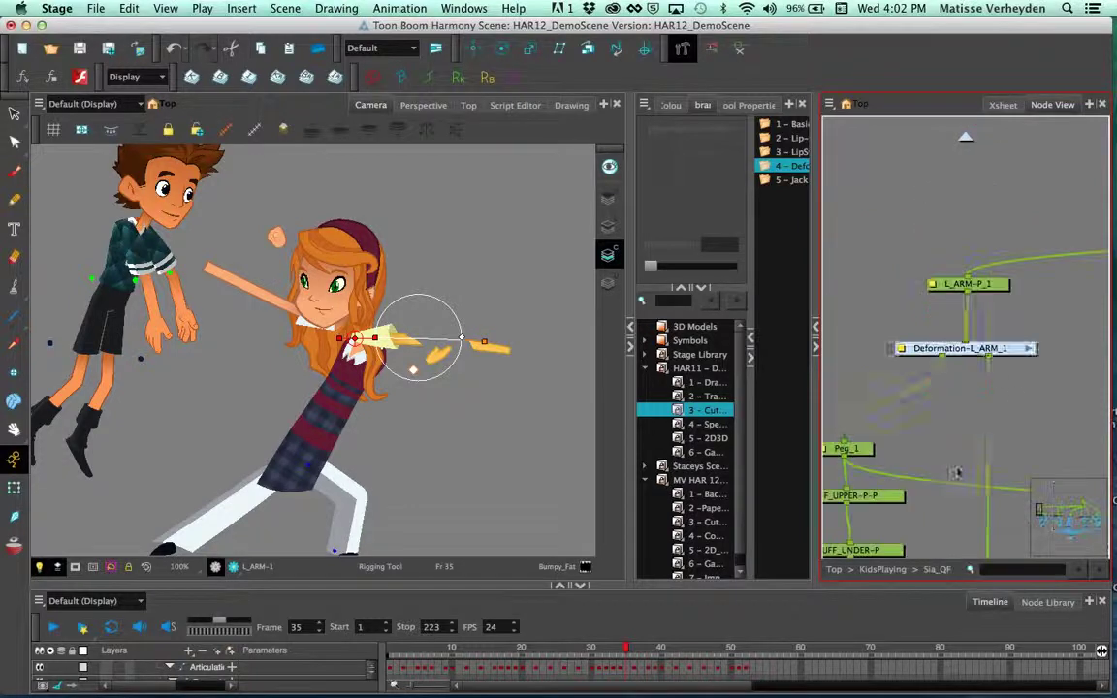
Step: Reset the left arm to its resting pose and test the wide elbow by folding the forearm toward the head and back out
click(712, 49)
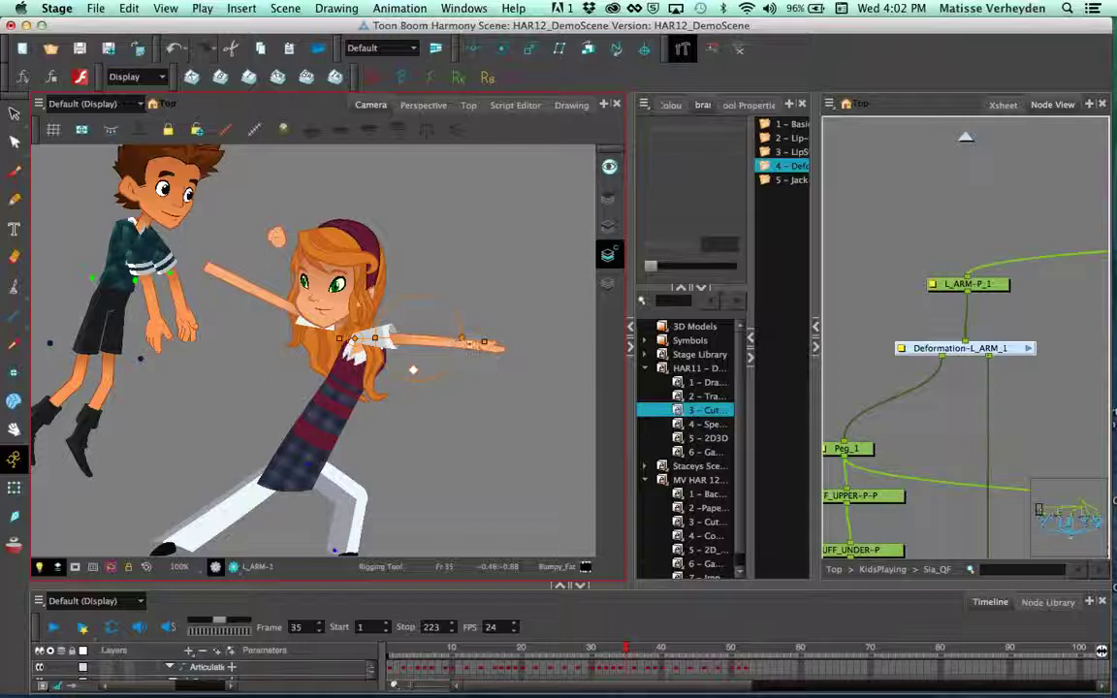
drag(487, 343, 379, 264)
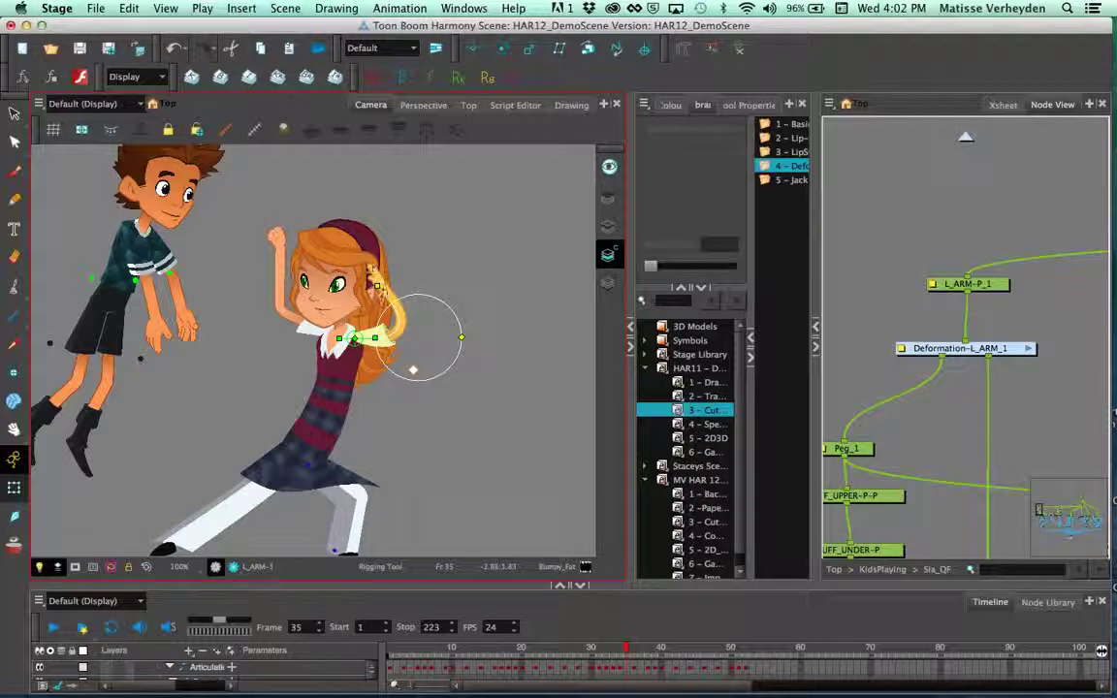
drag(383, 293, 479, 365)
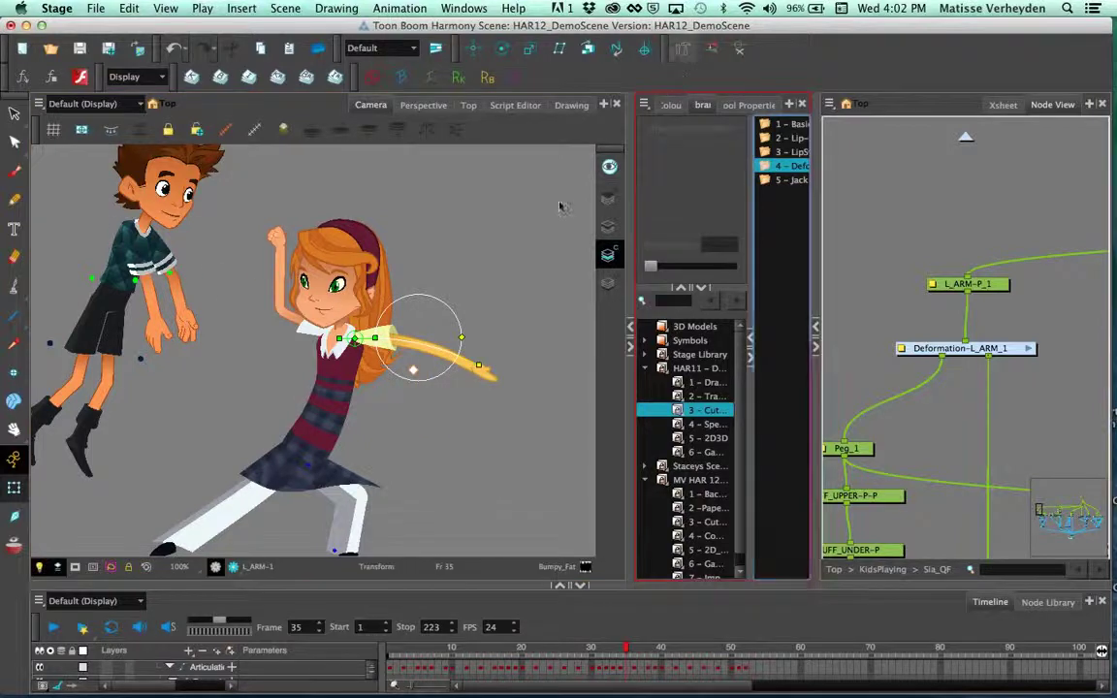
Step: Shrink the left elbow articulation's radius in the rigging setup and bend the forearm upright to get a sharper elbow
click(682, 48)
drag(447, 339, 394, 344)
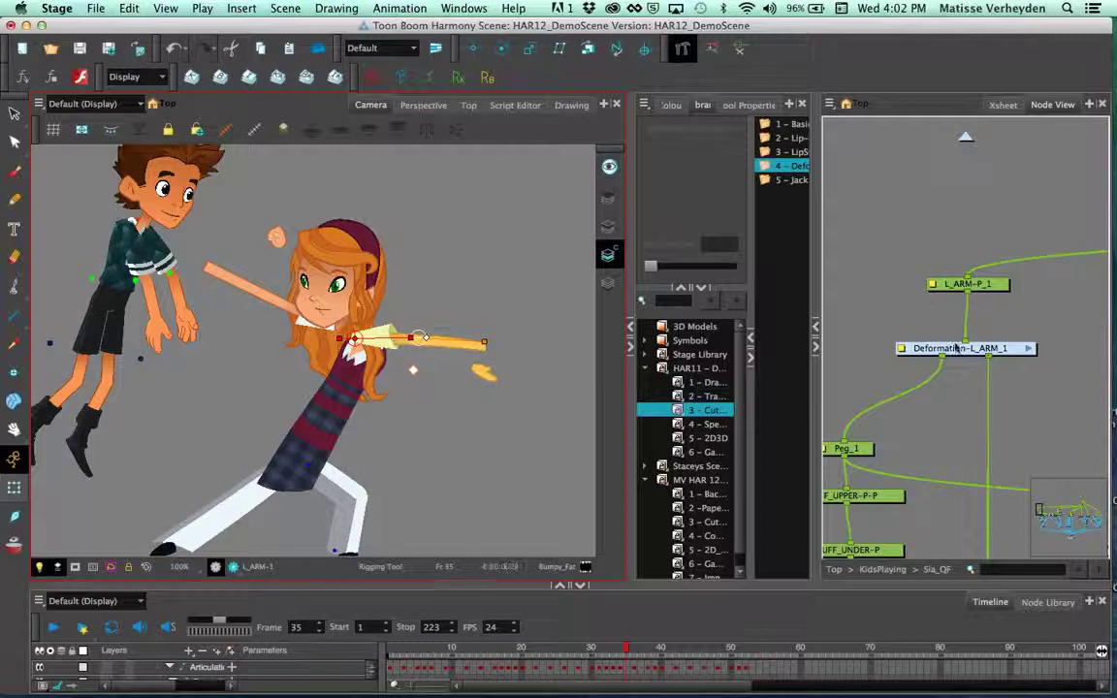
click(681, 48)
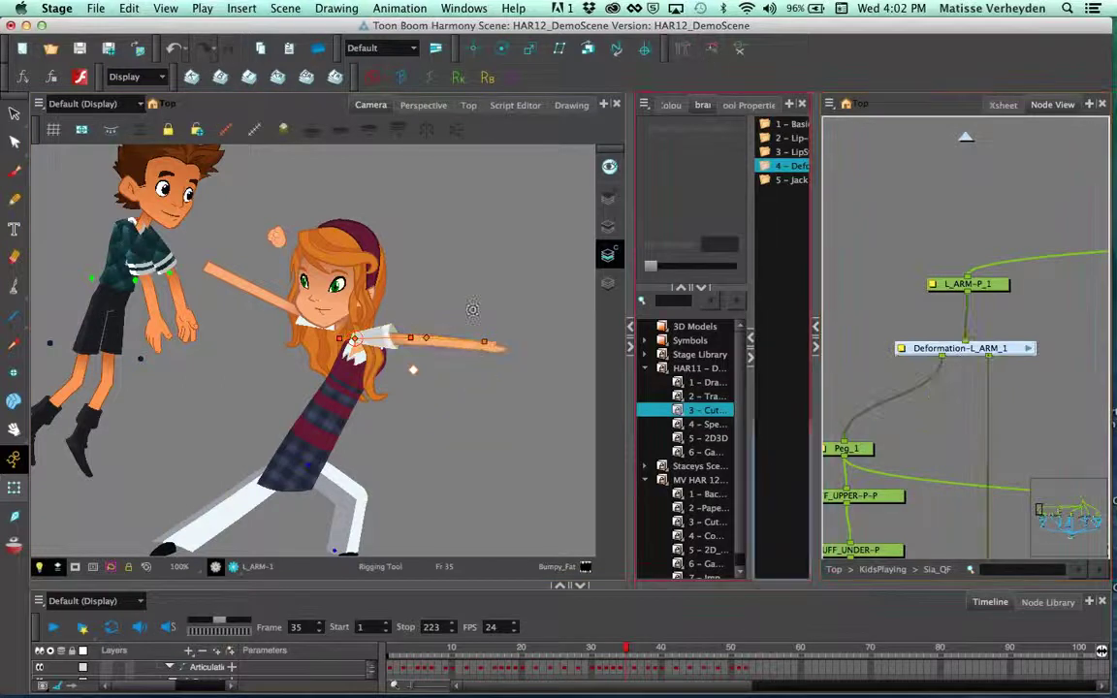
drag(464, 345, 411, 314)
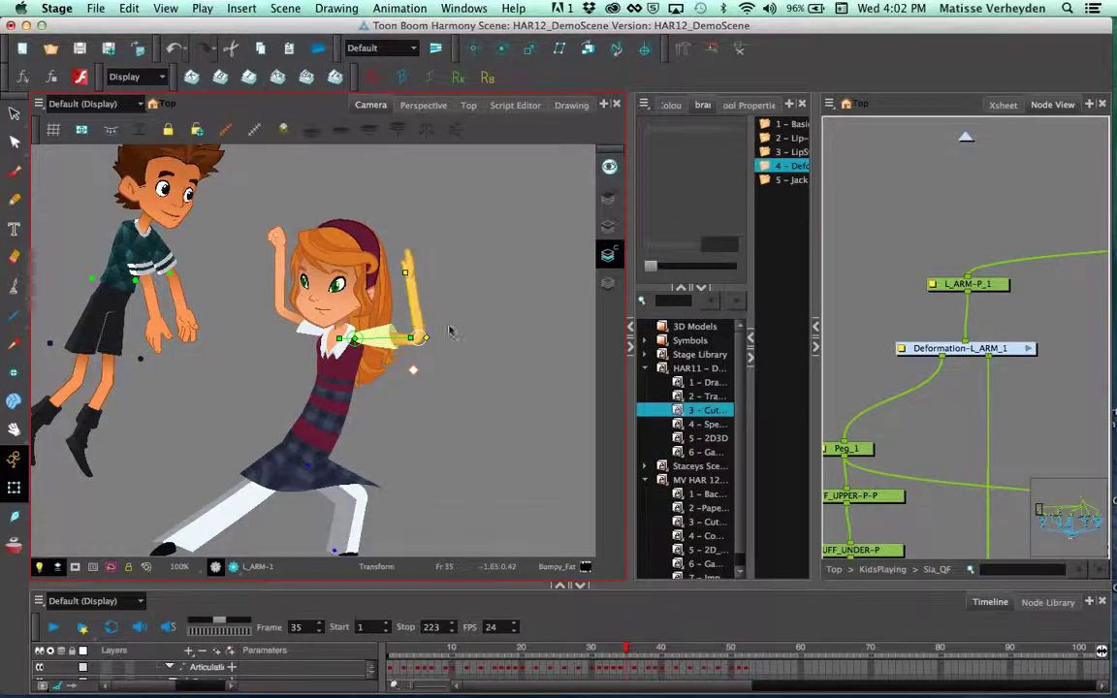
Step: Examine the bent elbow up close in the rendered preview and return to the OpenGL view
scroll(415, 316, up, 5)
scroll(419, 320, up, 5)
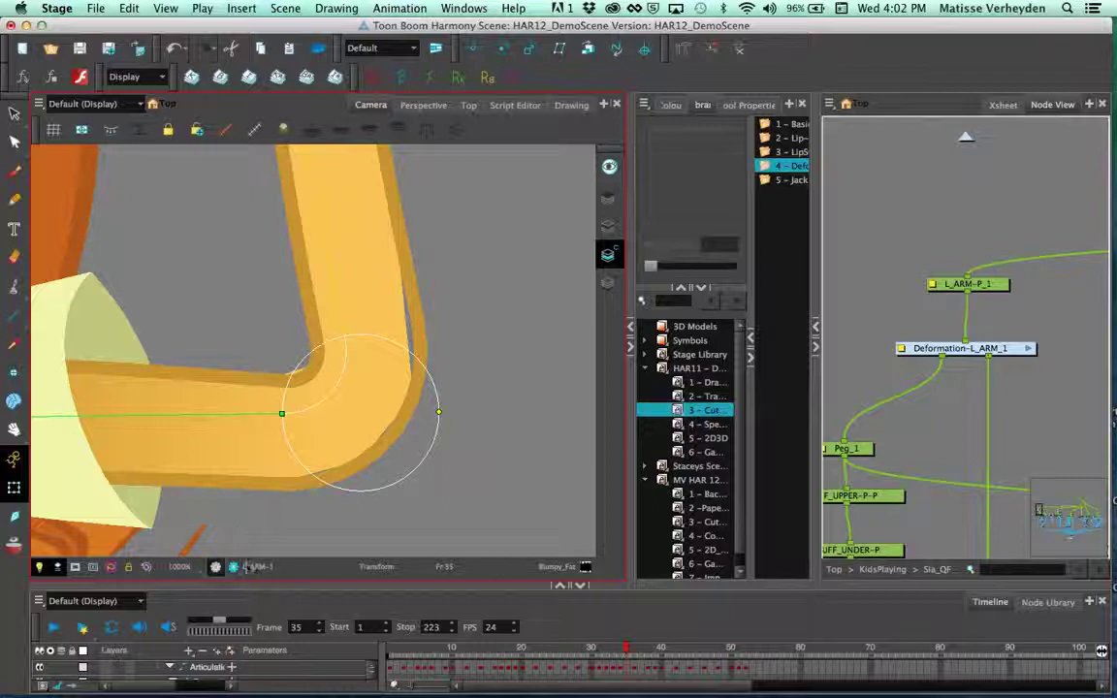
click(234, 568)
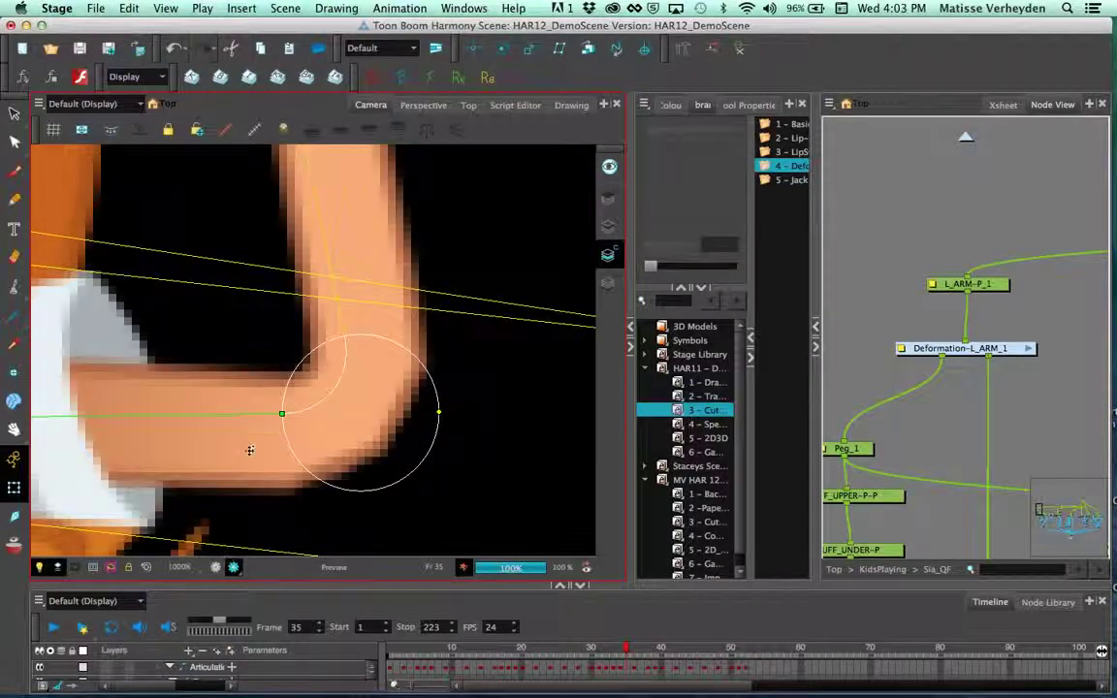
click(216, 567)
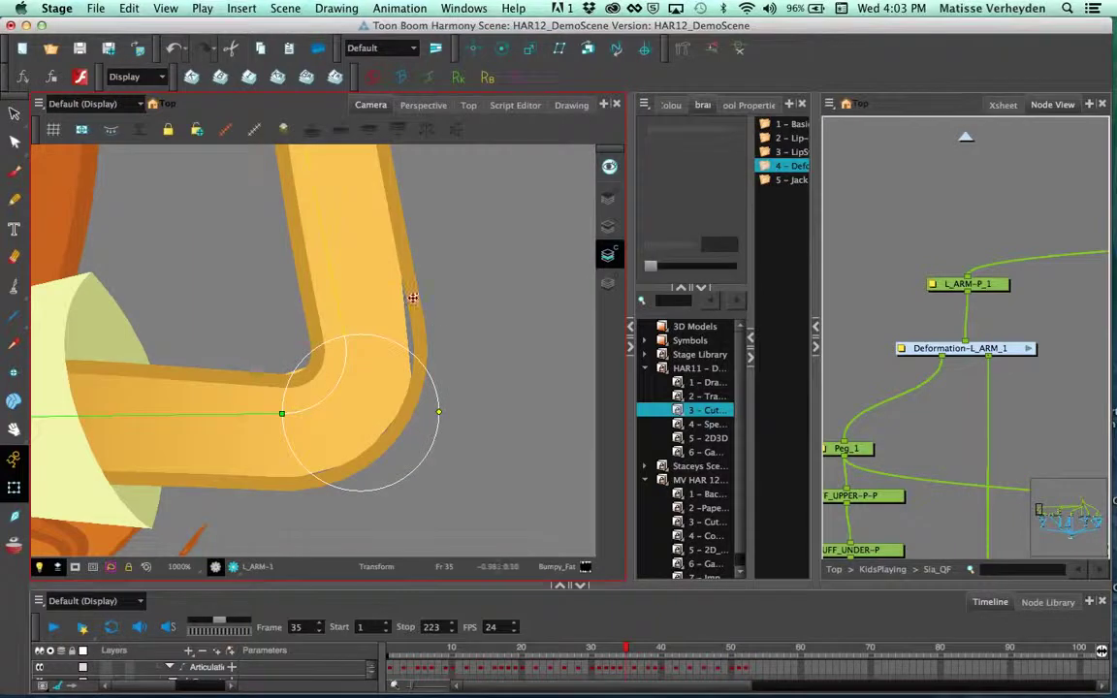
Step: Swing the girl's left forearm down and outward, away from her head
scroll(414, 284, down, 10)
drag(402, 234, 476, 264)
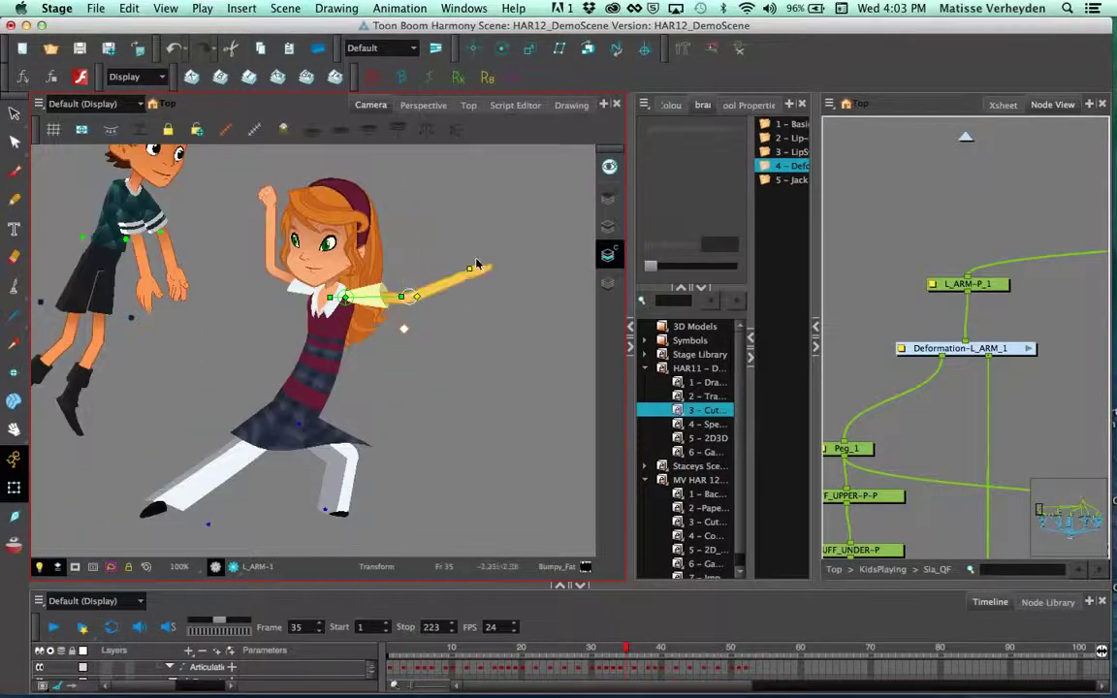
Step: Show only the hair's deformation chain and reshape the hair tip by pulling its lower curve handle outward and back toward the body
click(328, 240)
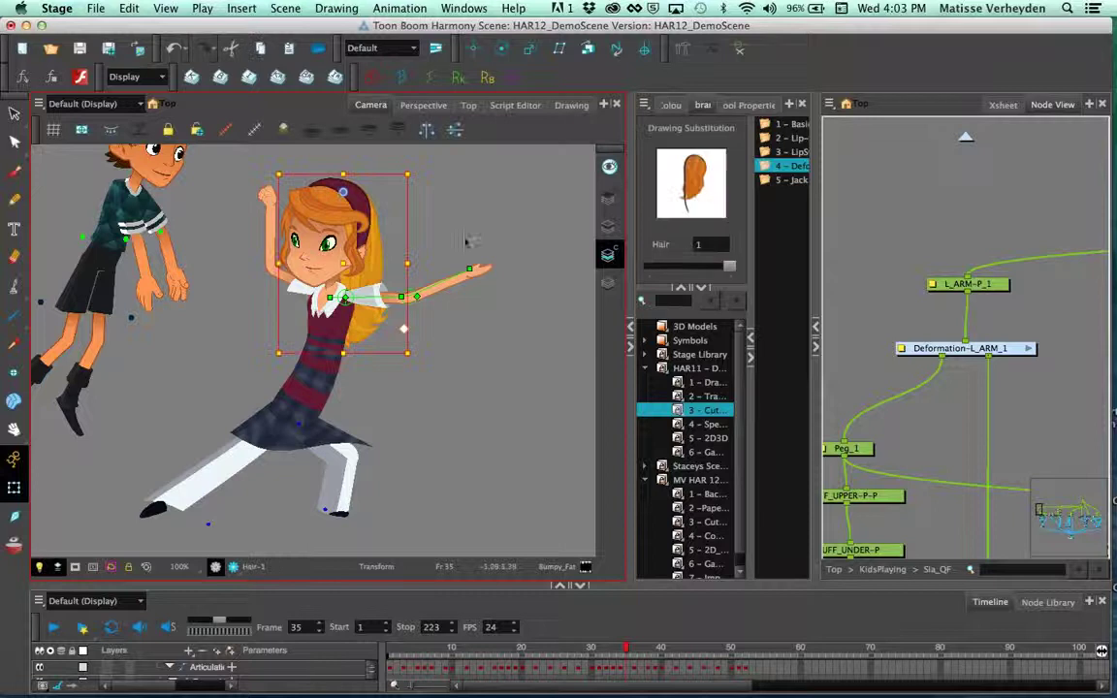
click(683, 49)
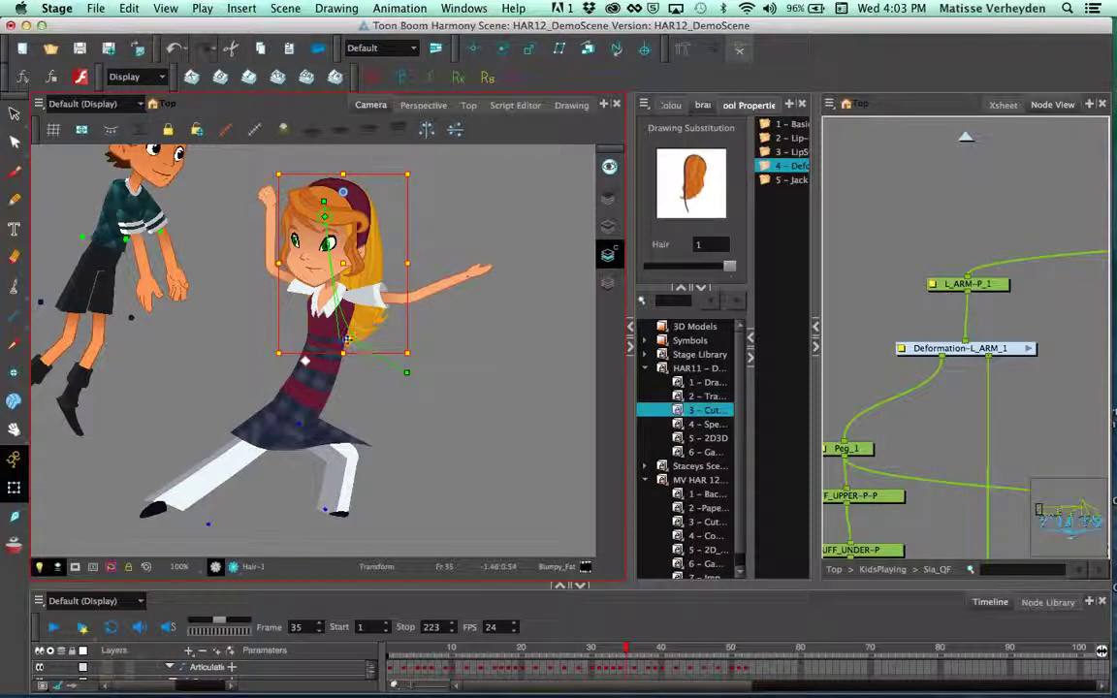
drag(351, 337, 433, 339)
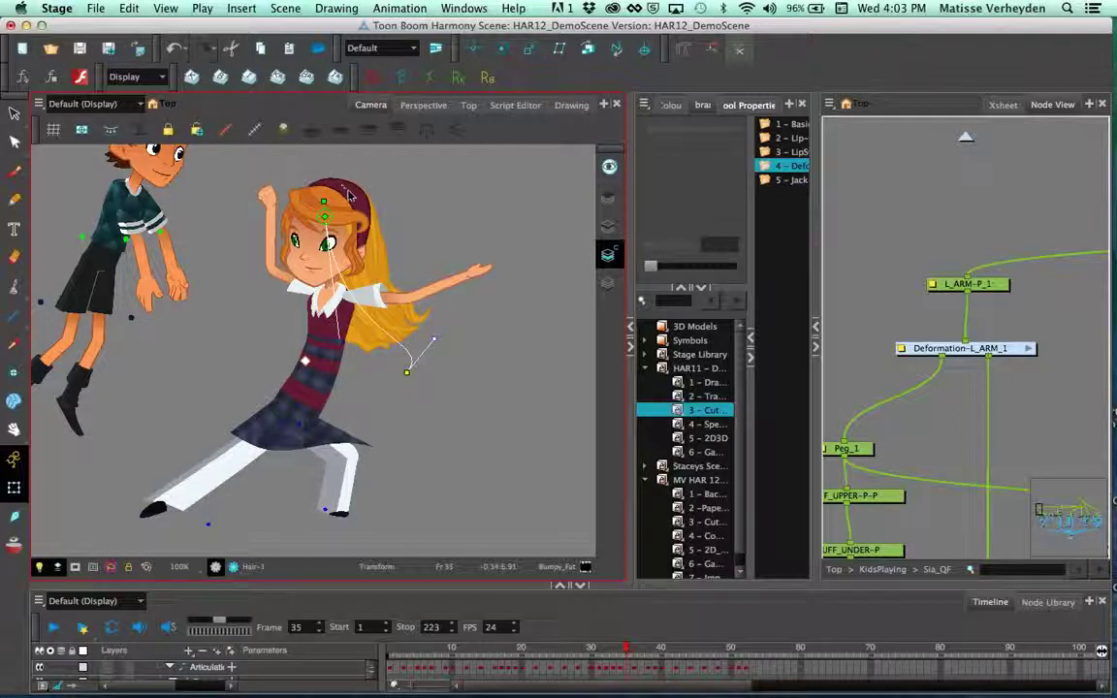
click(413, 255)
drag(434, 339, 365, 355)
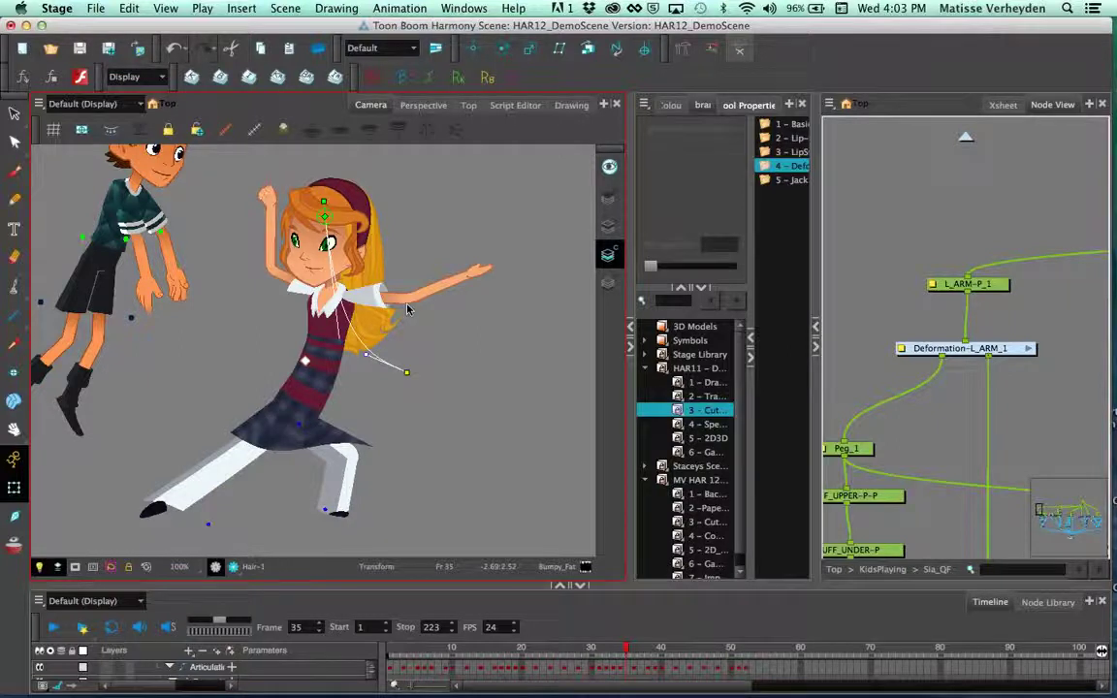
Step: Scrub the animation past frame 40 and back to frame 27 to review the hair's deformation
drag(639, 687, 644, 651)
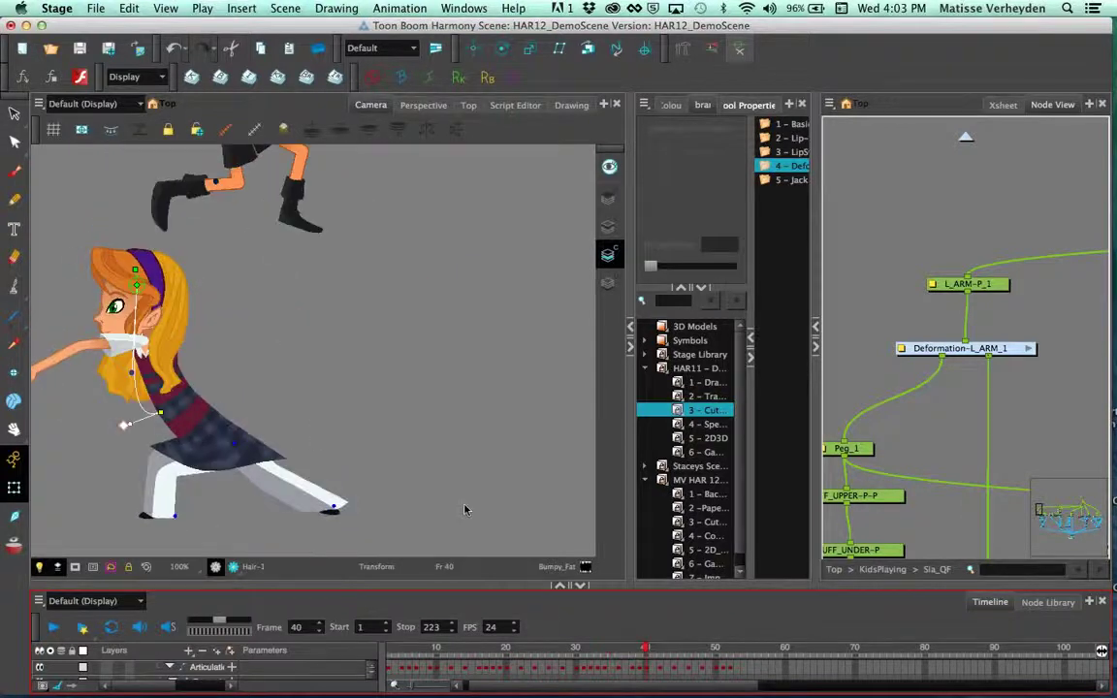
click(671, 649)
drag(675, 652, 553, 649)
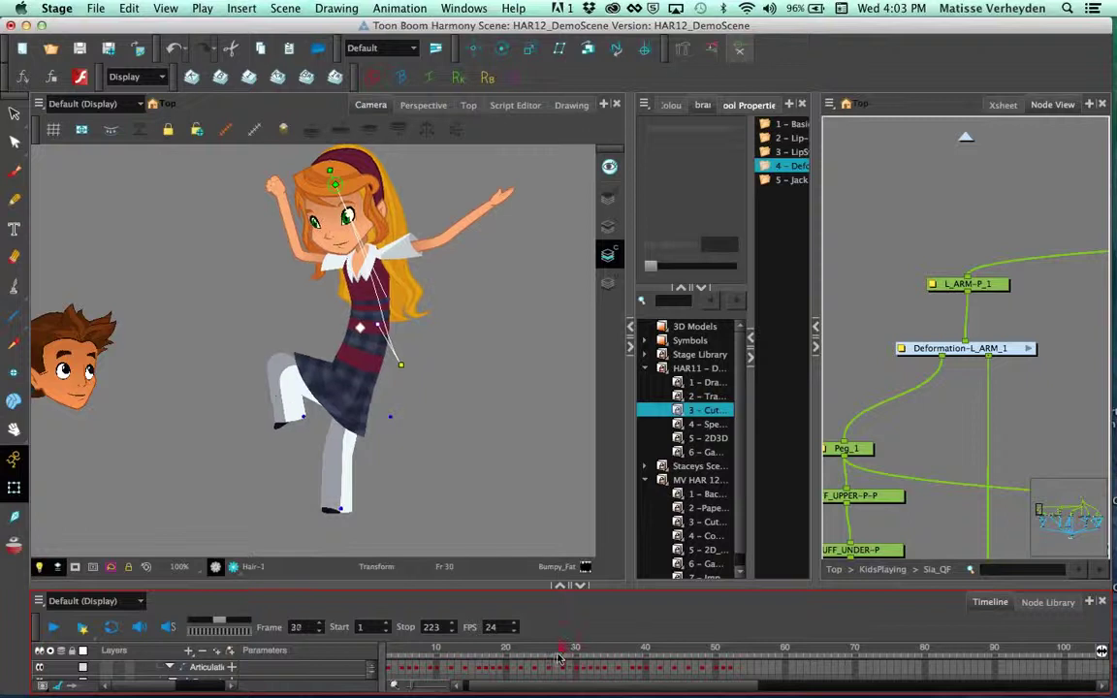
Step: Return to the scene's top level and delete the KidsPlaying group and the node above it, including their drawing files
scroll(911, 388, down, 4)
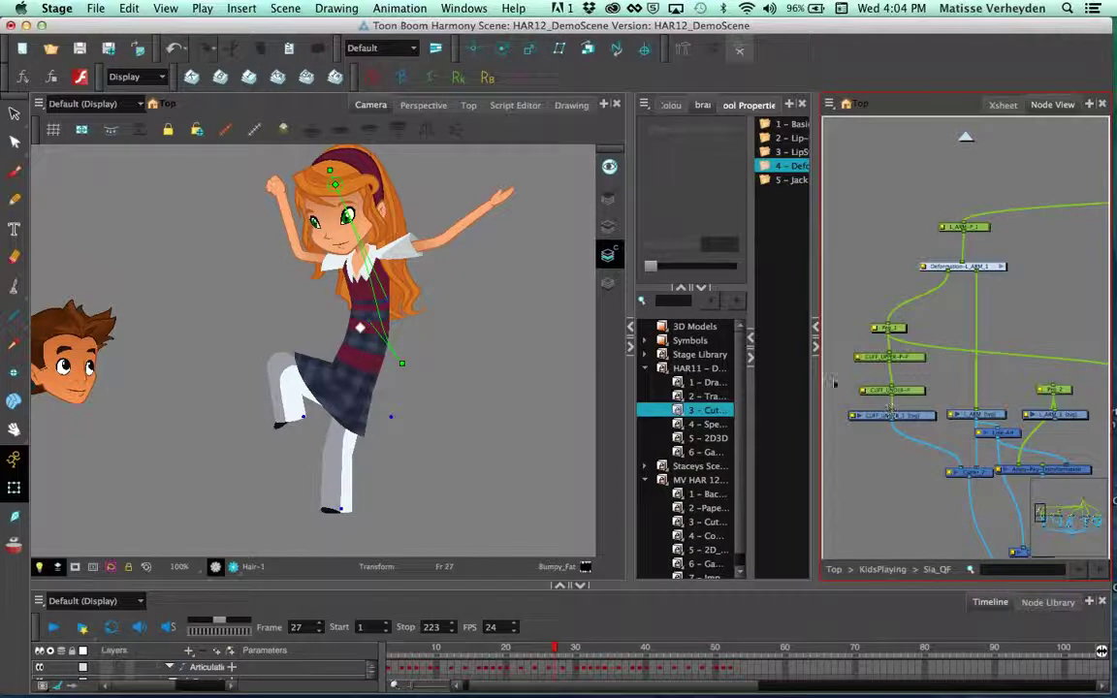
click(175, 179)
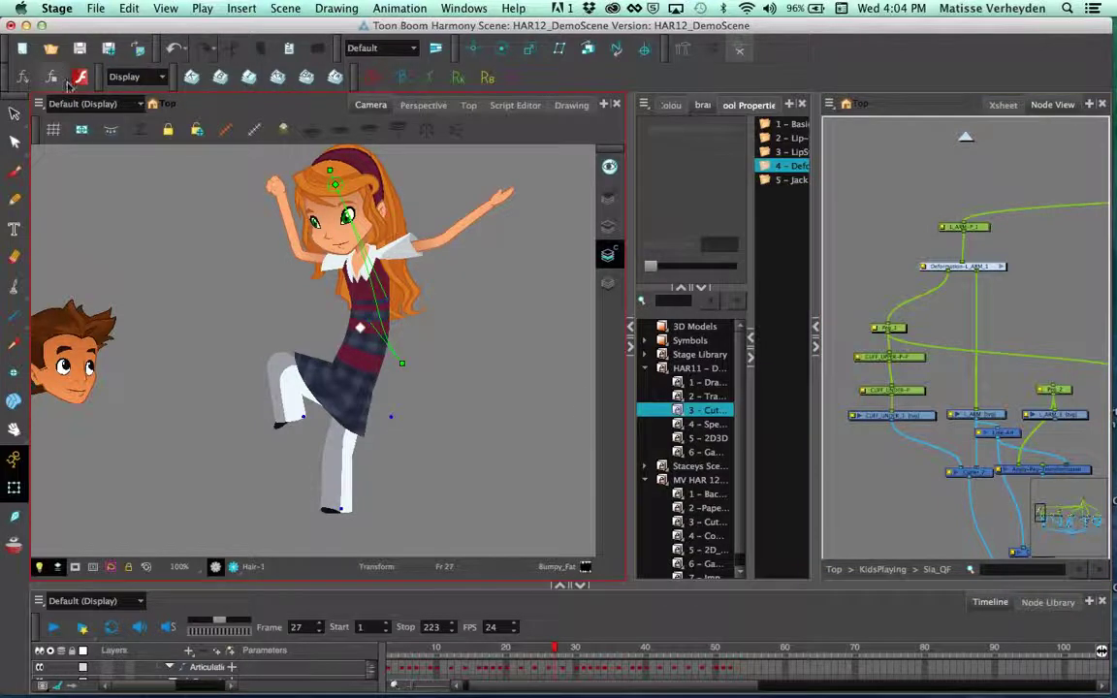
click(834, 571)
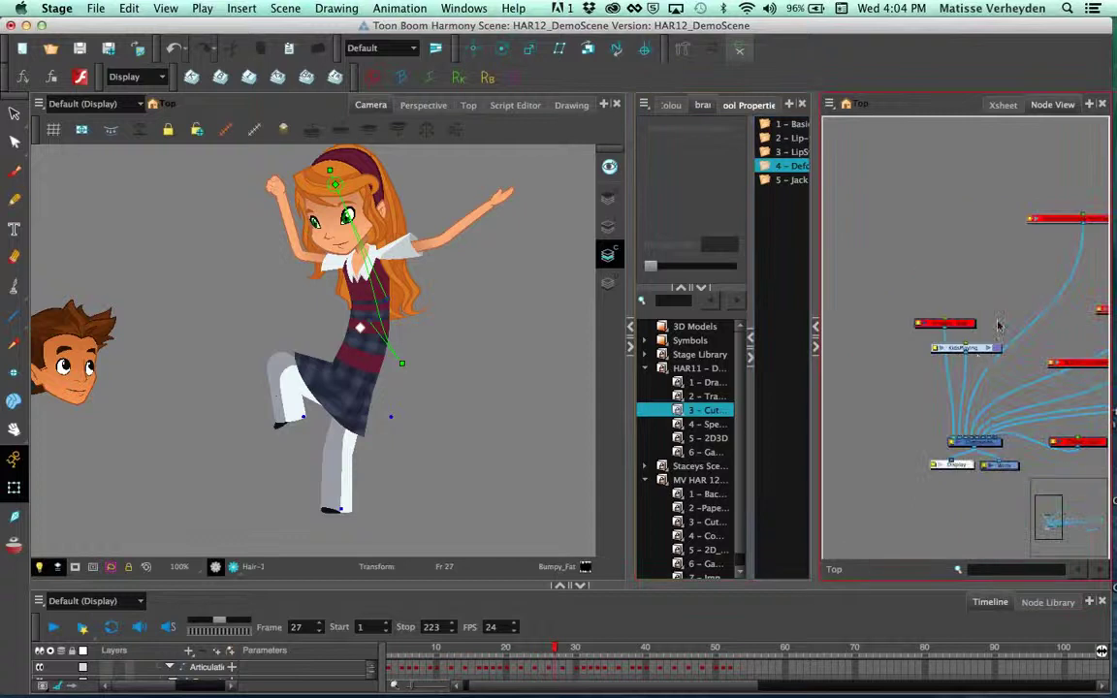
click(983, 347)
shift+click(948, 323)
key(Delete)
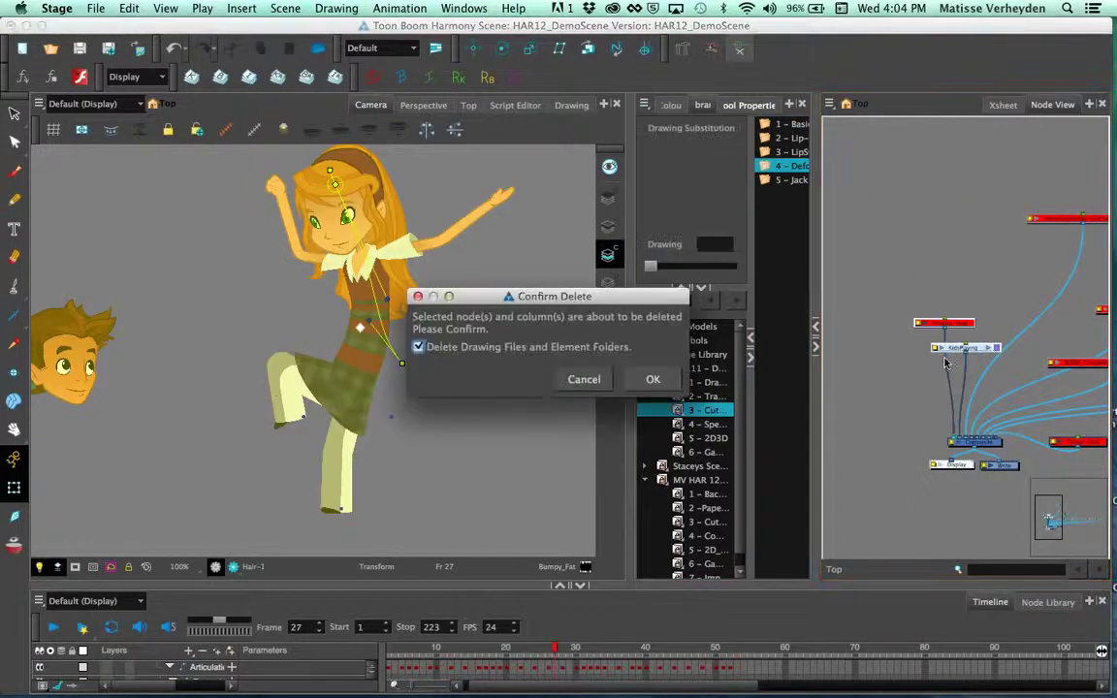
key(Return)
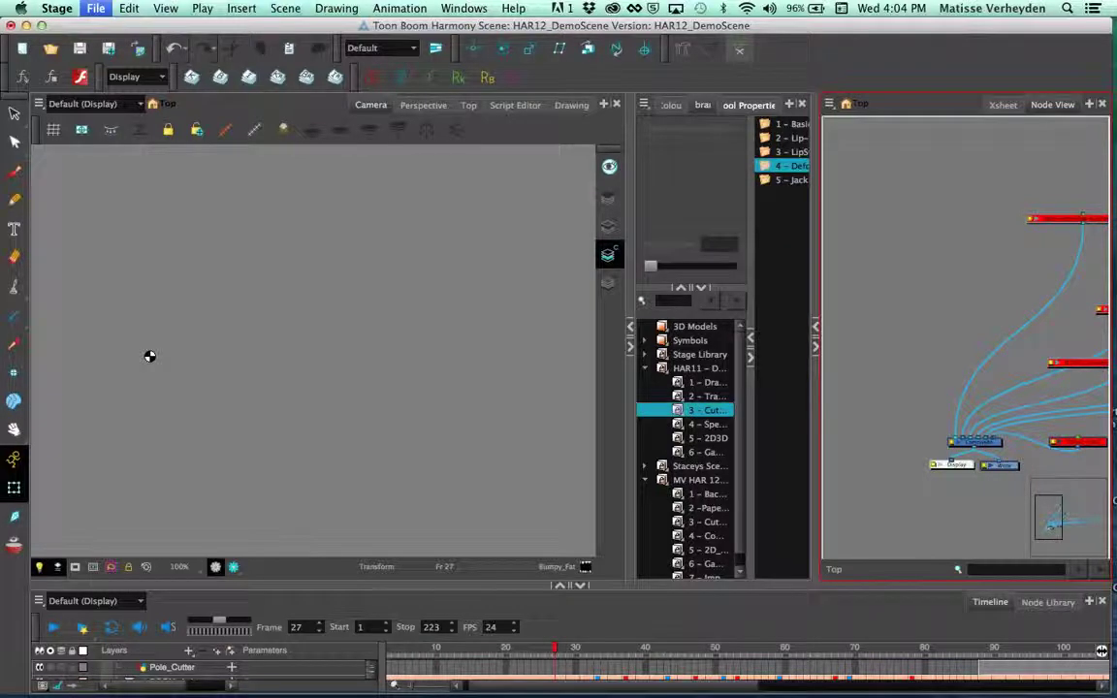
Step: Switch to the Toon_1st_Compositing movie in QuickTime Player and scrub it back to 00:01
mouse_move(448, 695)
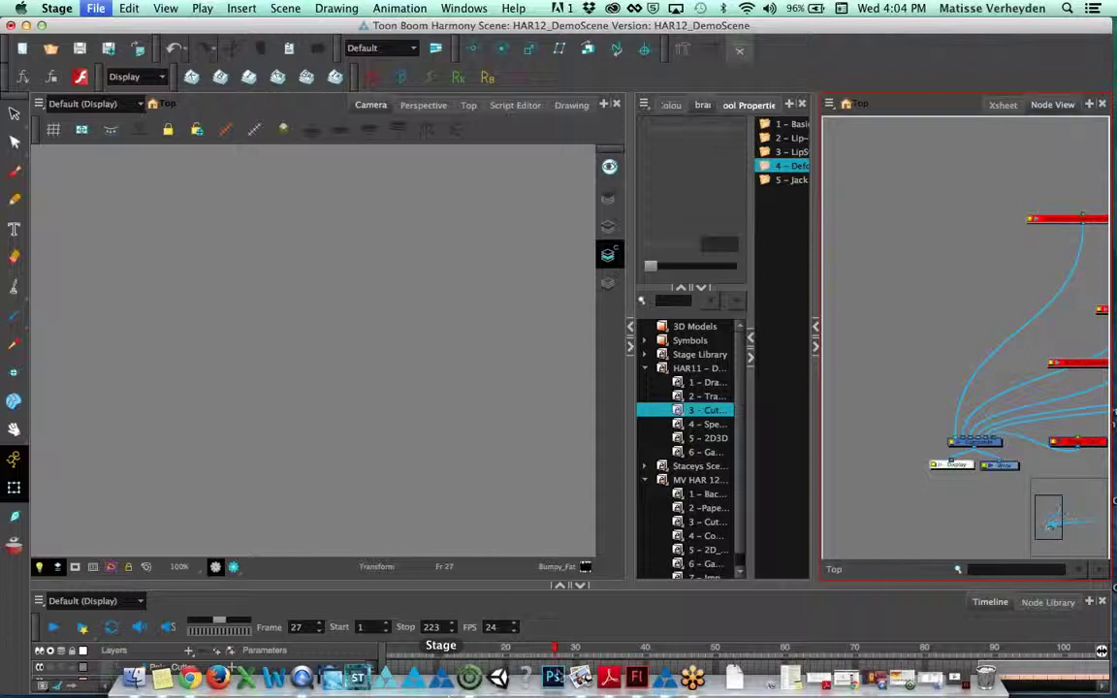
click(877, 685)
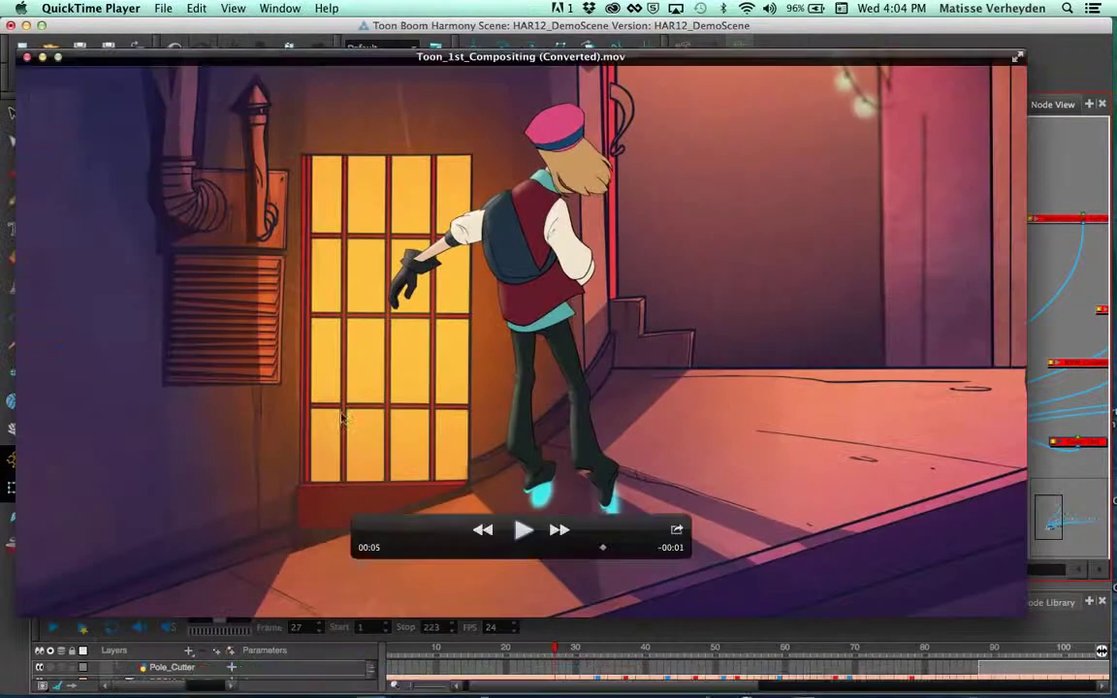
drag(602, 547, 447, 567)
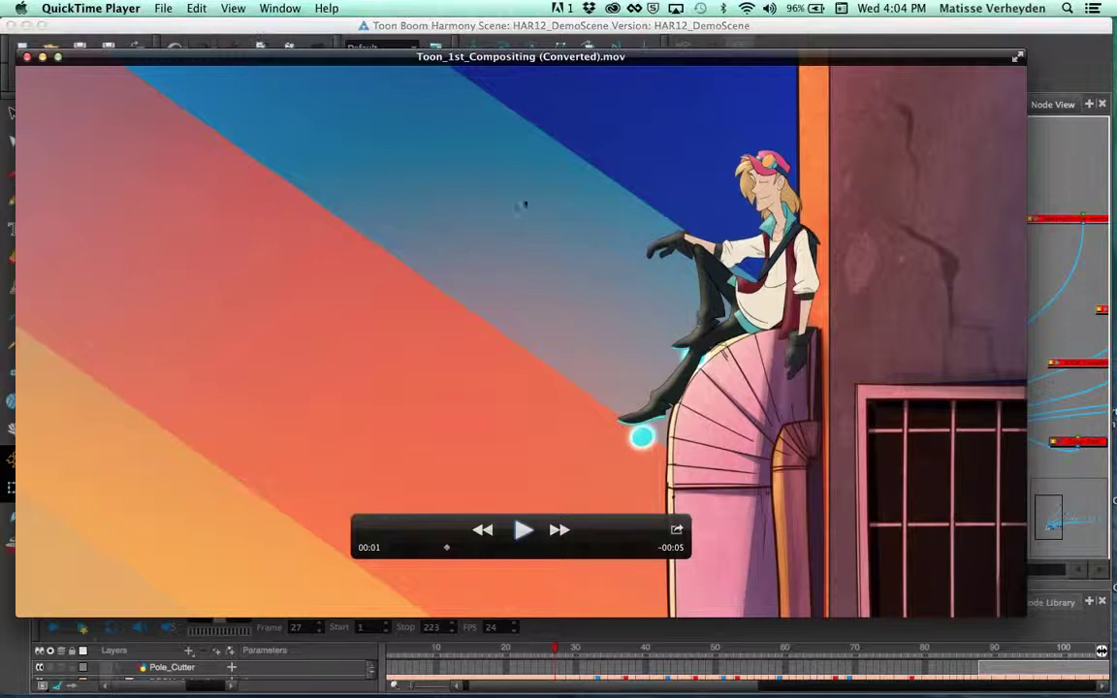
Step: Uncover the desktop folders and open the TOON_MV_cleanupNodeView scene file from its folder in Harmony
click(104, 55)
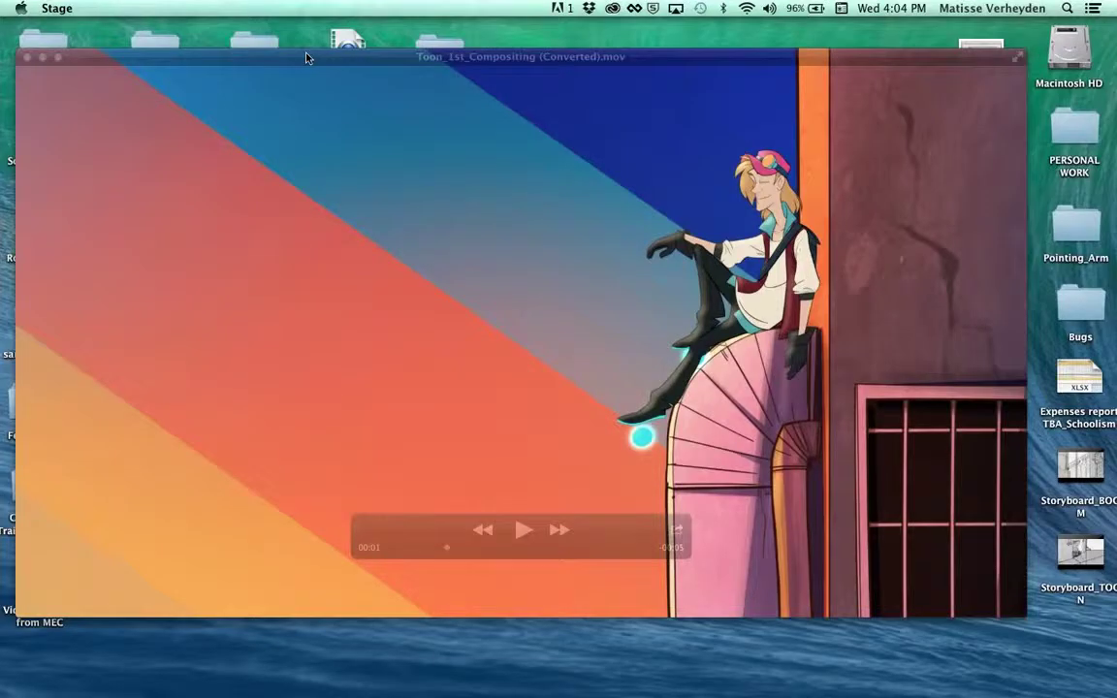
click(310, 70)
click(380, 36)
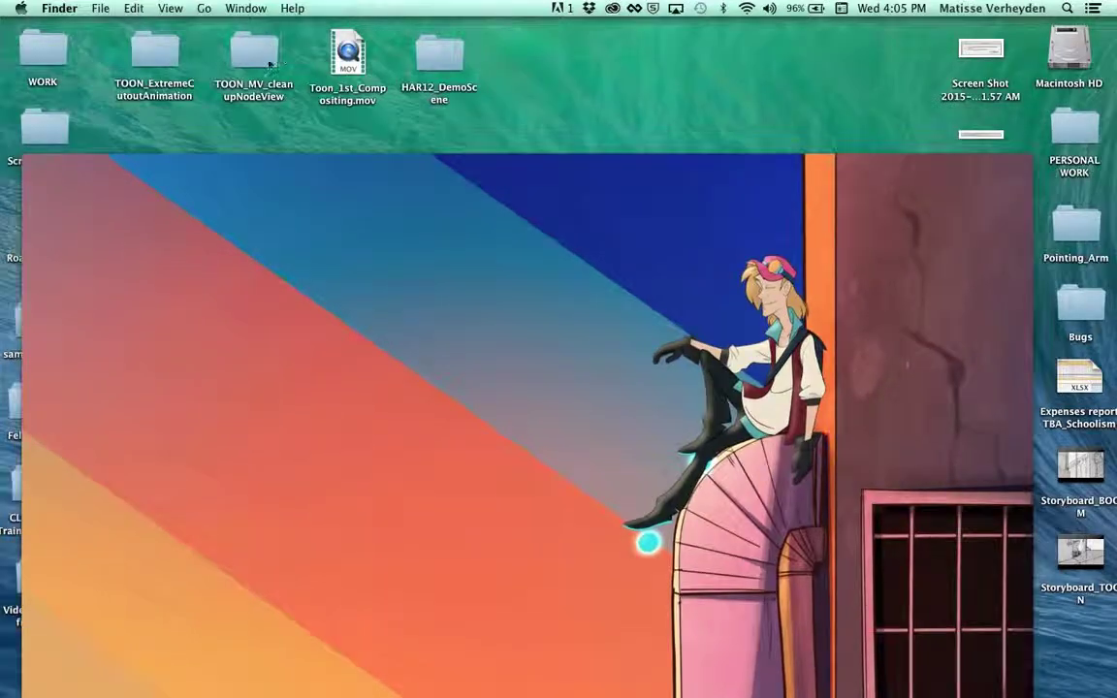
double_click(255, 58)
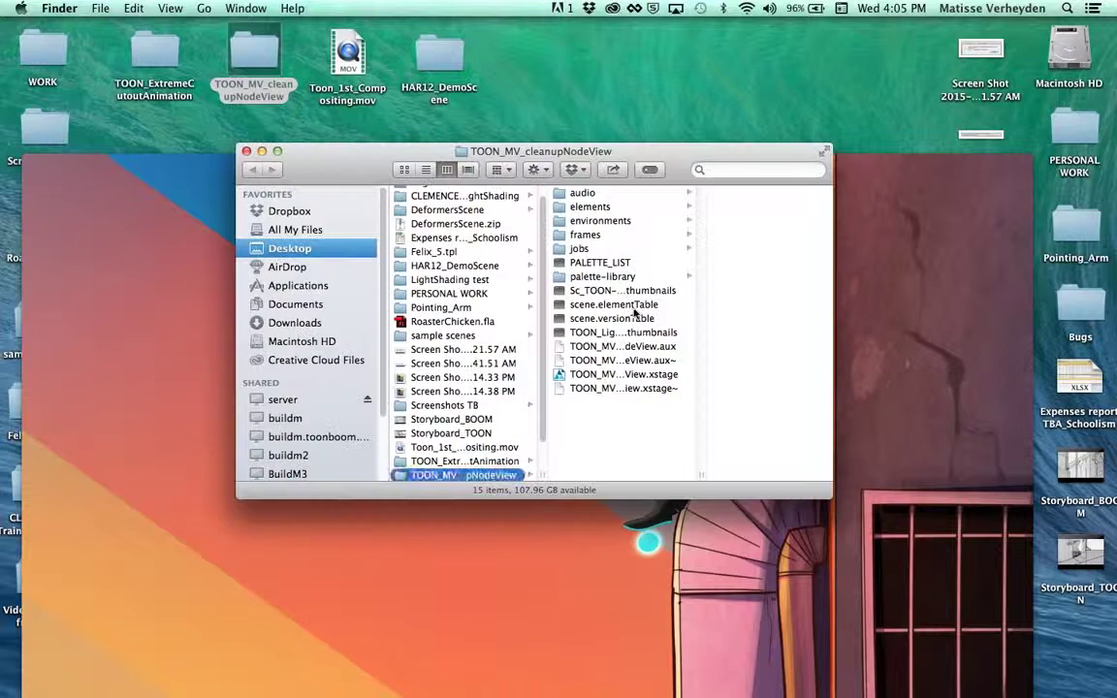
click(601, 381)
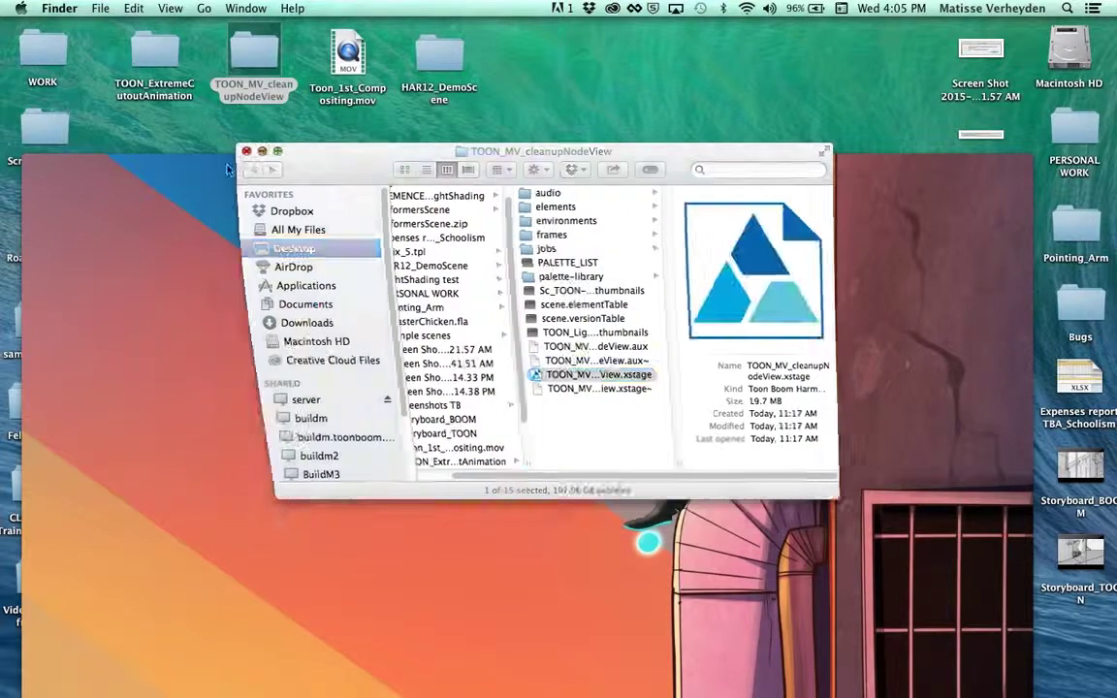
key(super+w)
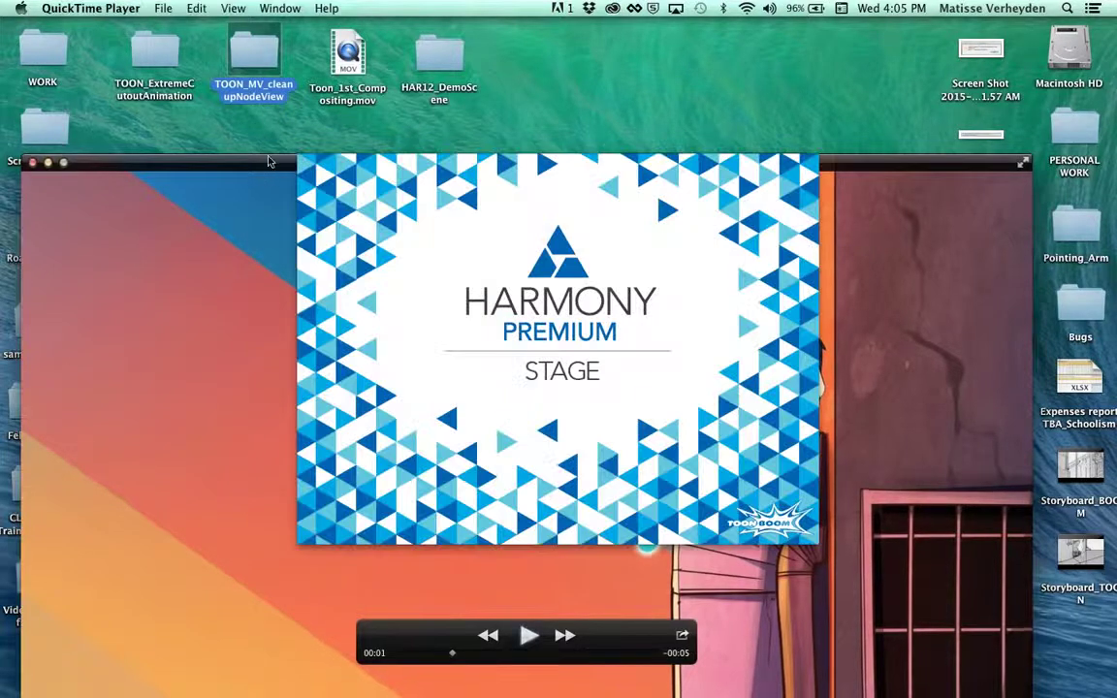
Step: Move the movie to the top of the desktop, enlarge it, and scrub forward to 00:04
drag(251, 162, 243, 33)
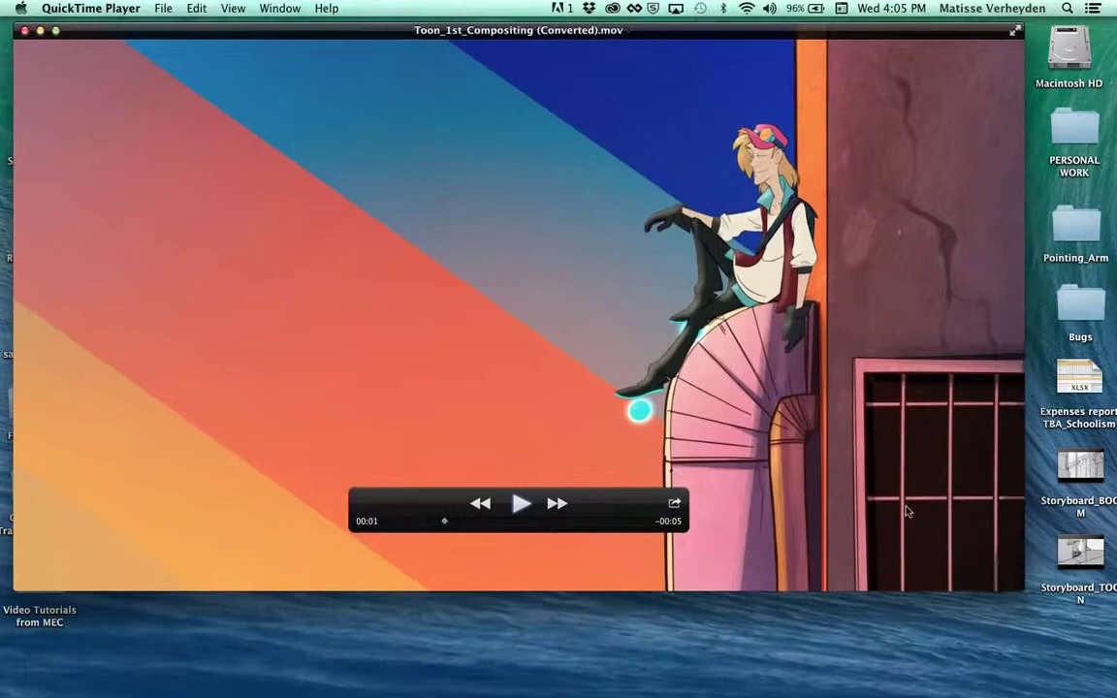
key(super+f)
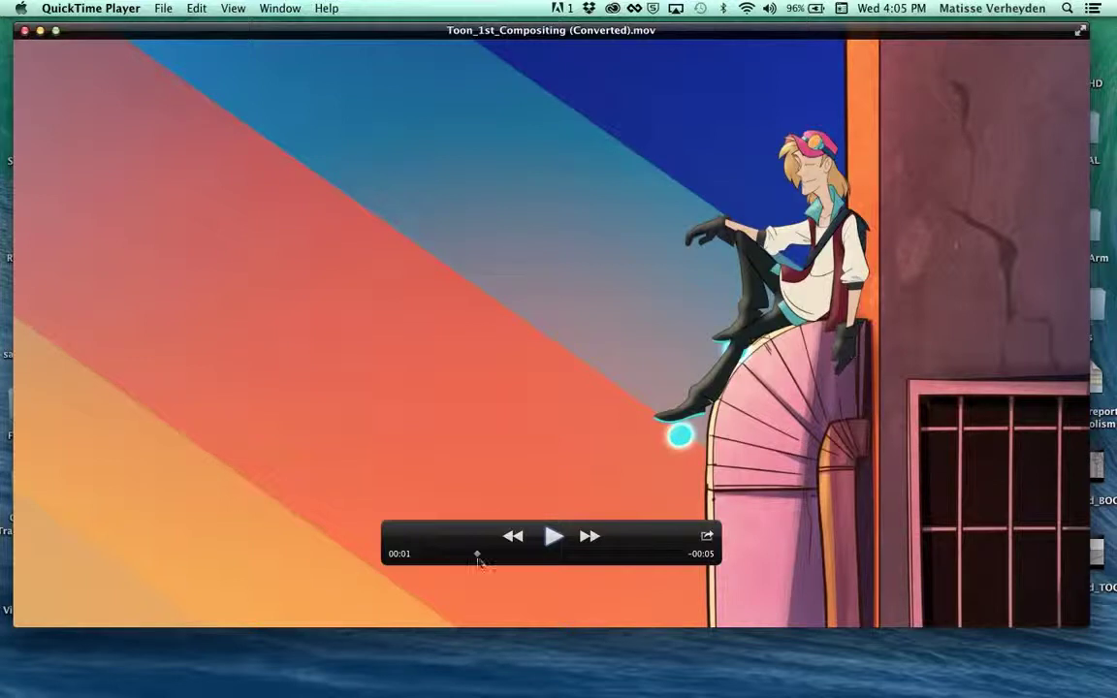
drag(479, 561, 592, 570)
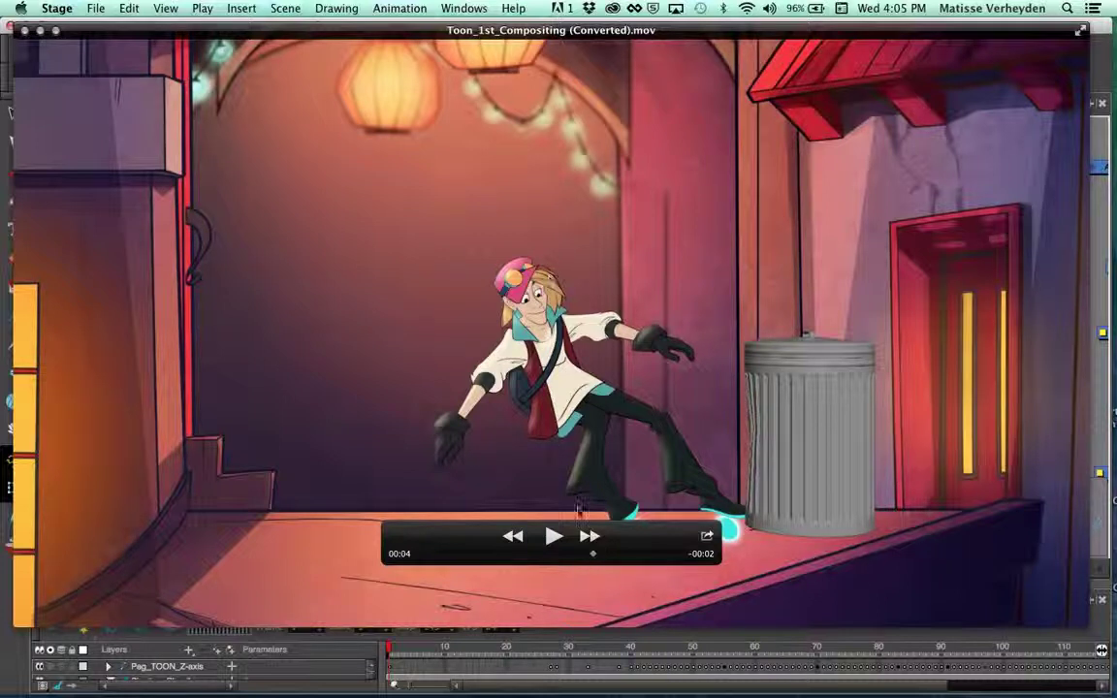
Step: Play the movie from 00:03, pause it at 00:04 to examine the character's motion, and close it
click(552, 555)
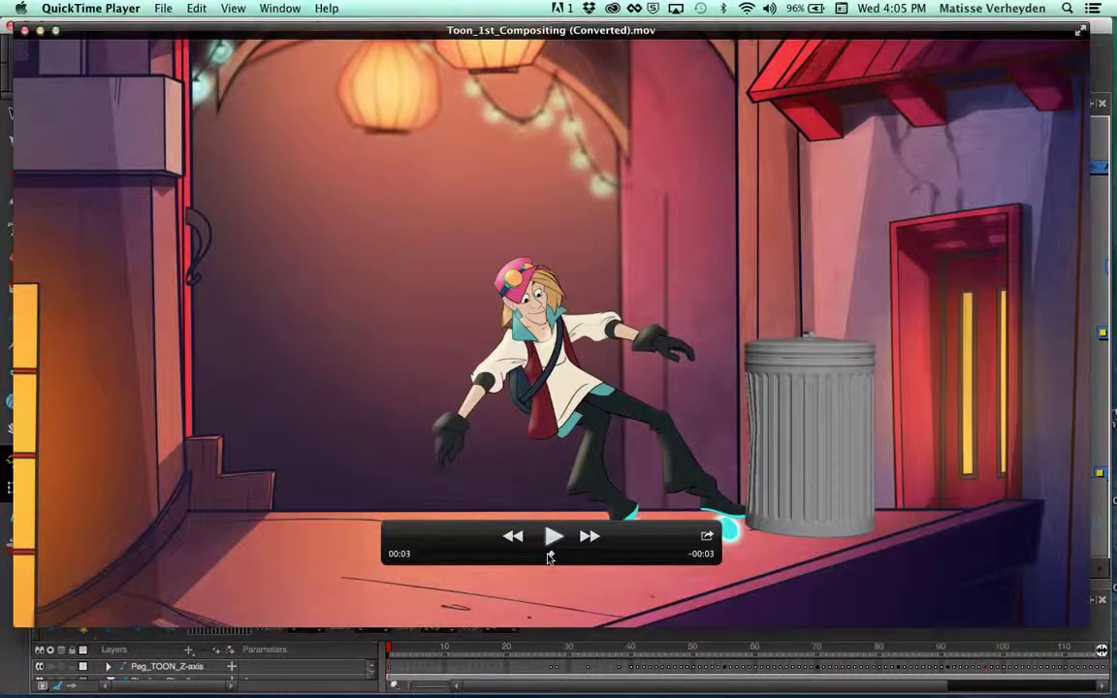
click(555, 536)
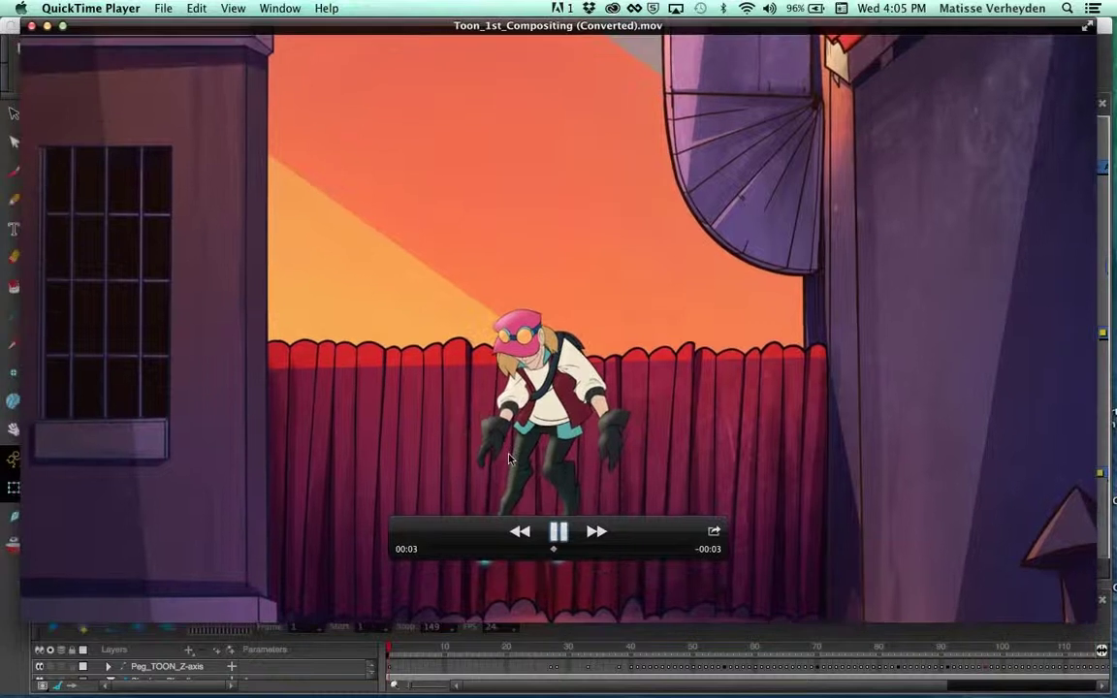
key(space)
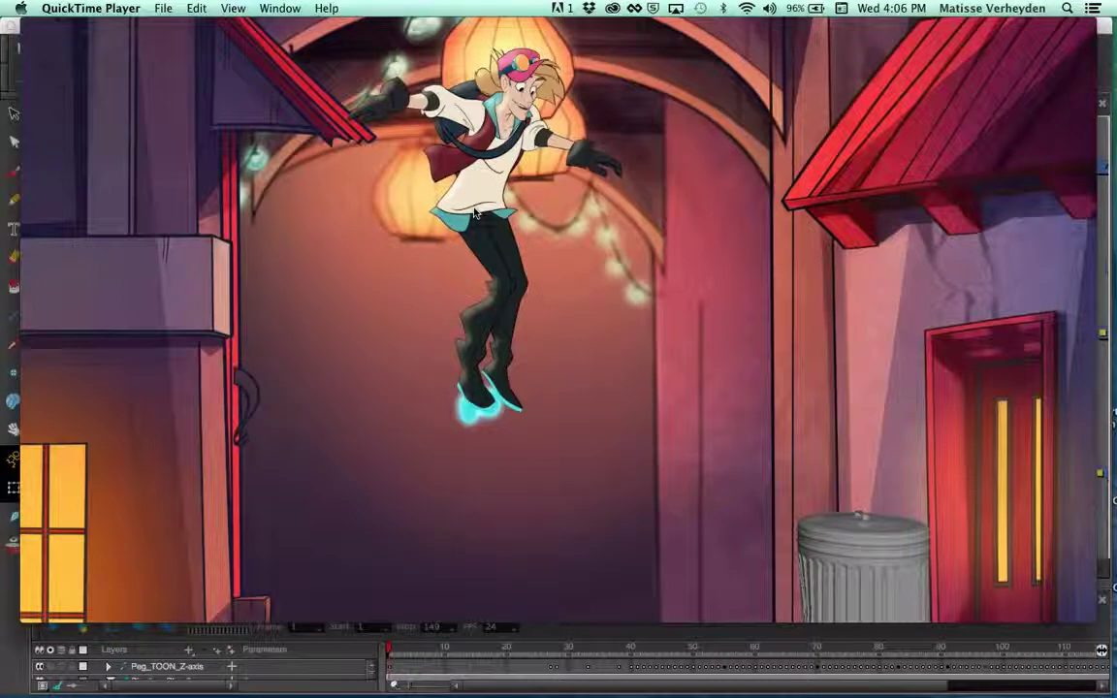
mouse_move(444, 334)
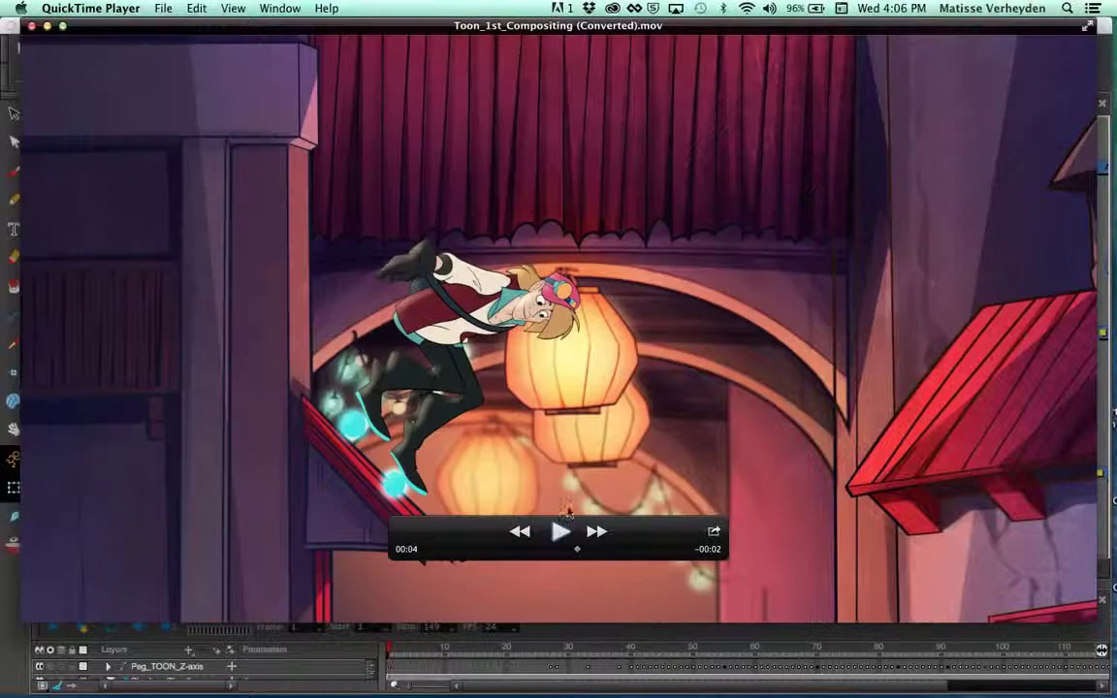
click(579, 550)
click(31, 26)
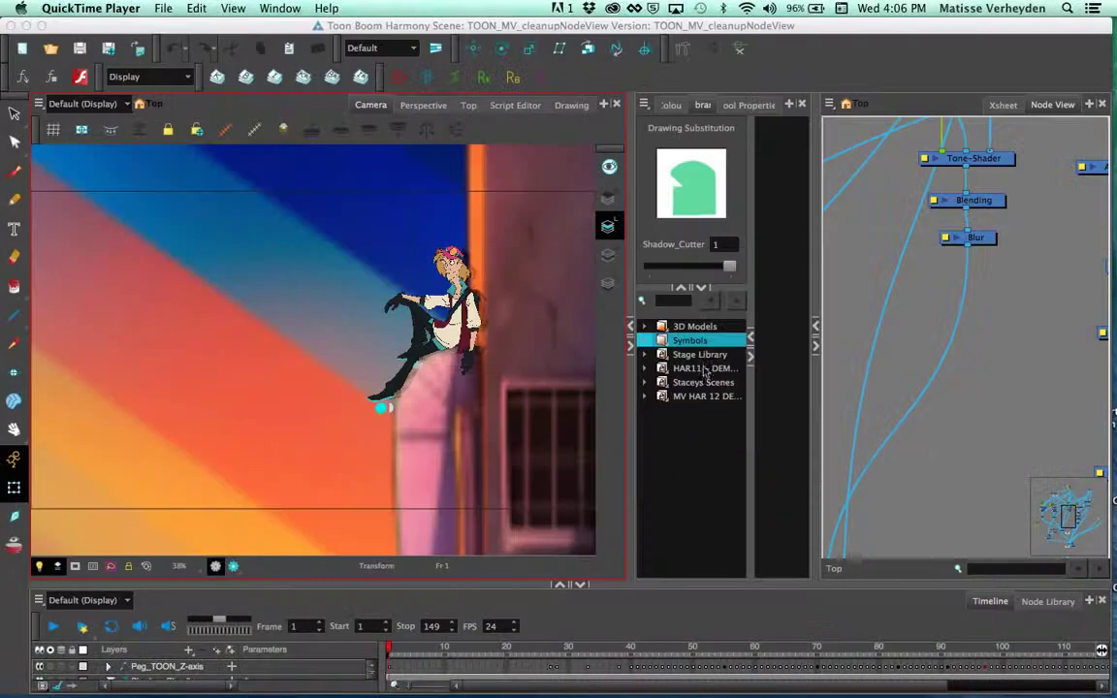
Step: Give the timeline area more height and zoom the camera view in on the seated character at 100%
click(936, 457)
drag(518, 583, 527, 531)
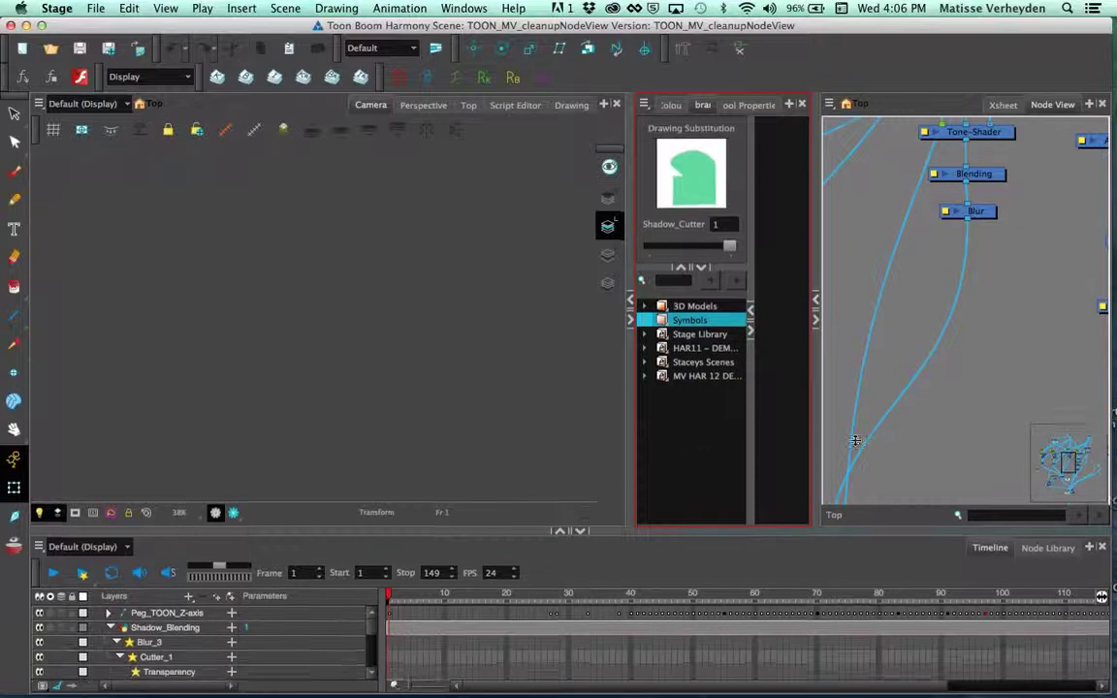
key(2)
key(2)
key(2)
key(space)
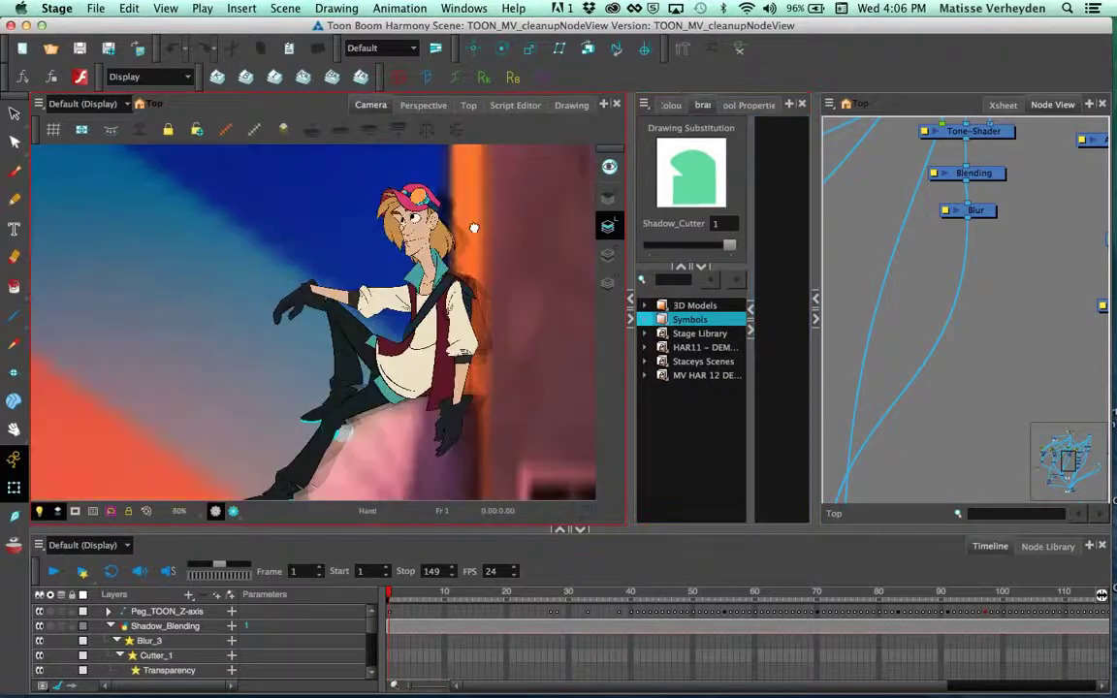
drag(482, 235, 517, 272)
key(2)
key(space)
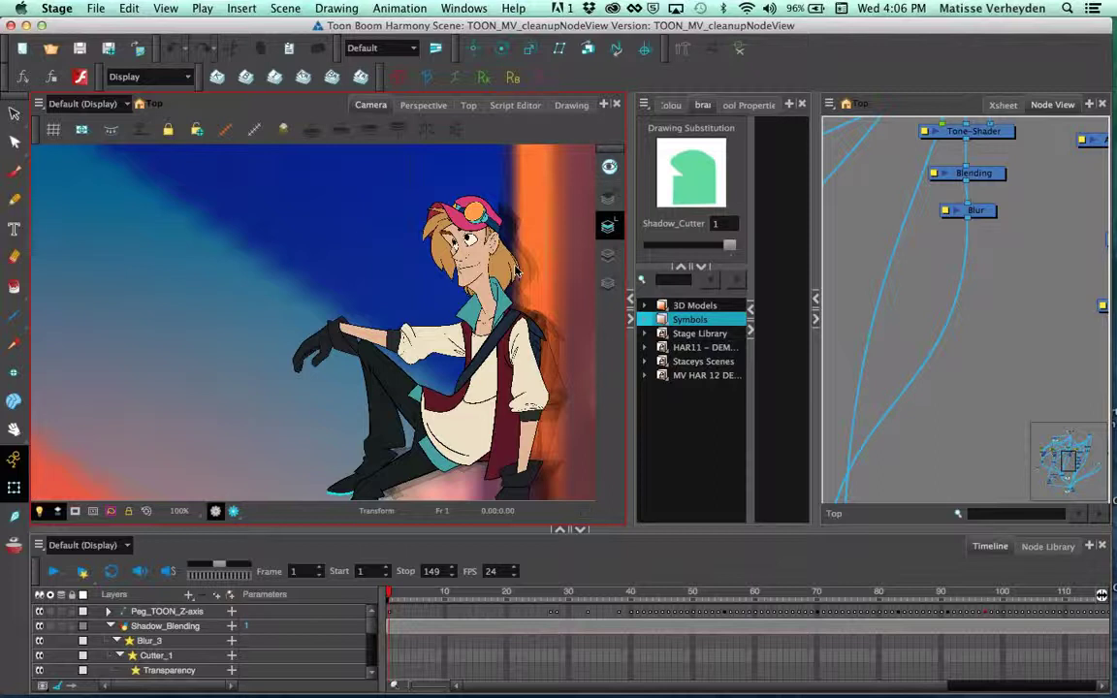
Step: Select the character's forehead drawing up close to display its deformation chain, leaving the chain's control points ready for editing
scroll(517, 273, up, 1)
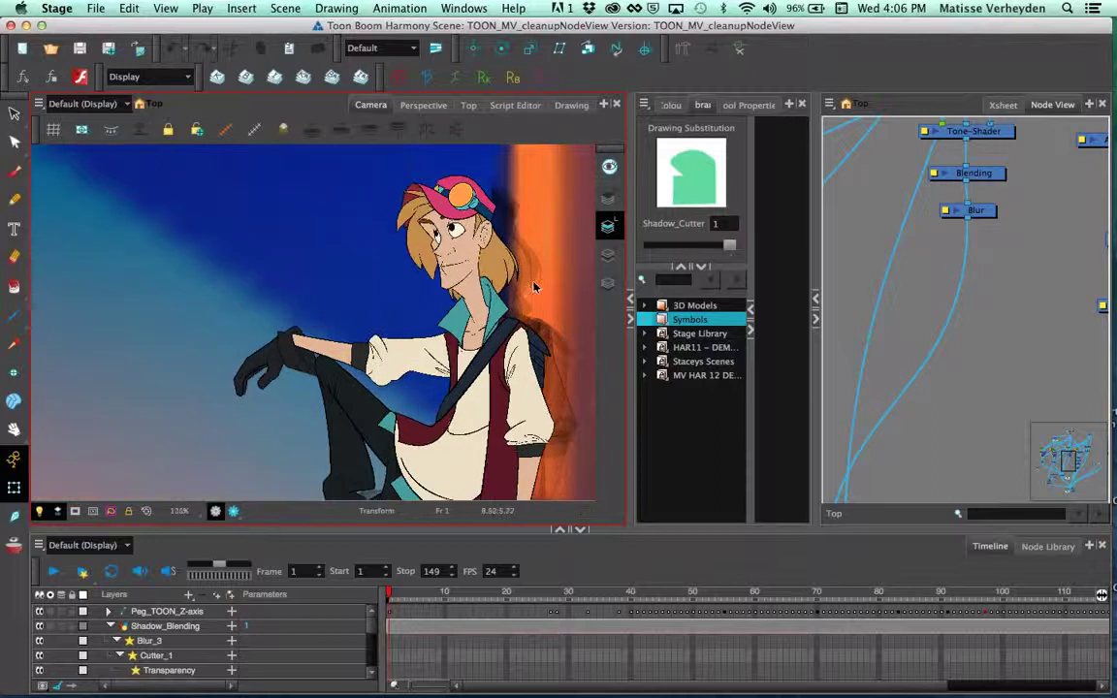
scroll(442, 281, up, 2)
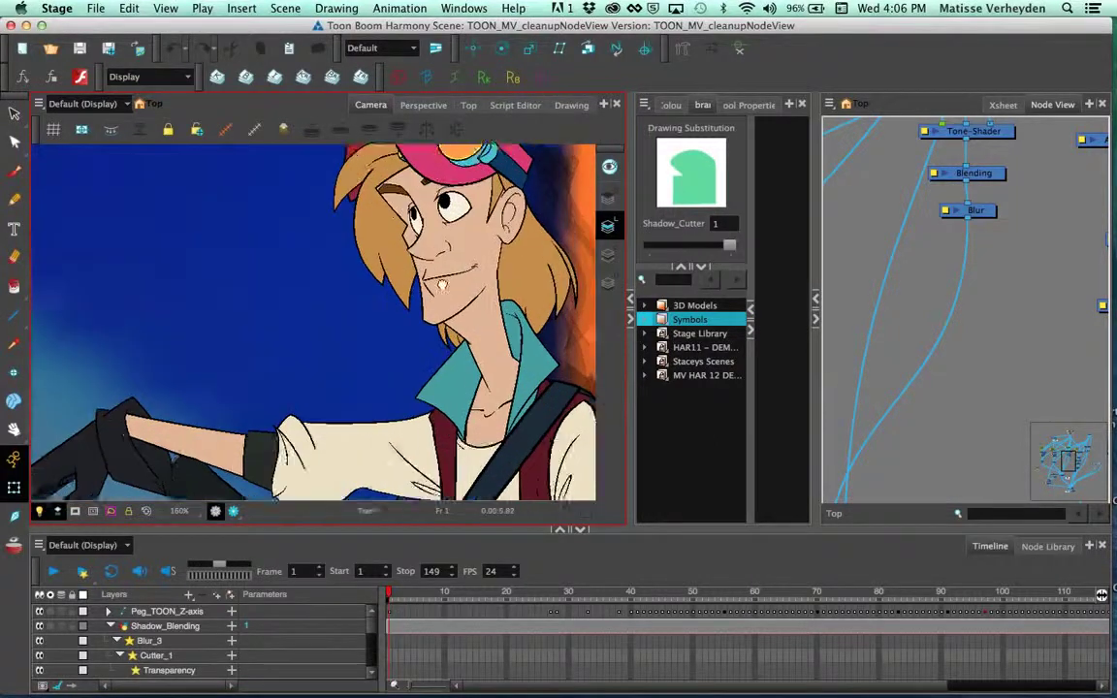
scroll(441, 283, up, 2)
click(346, 214)
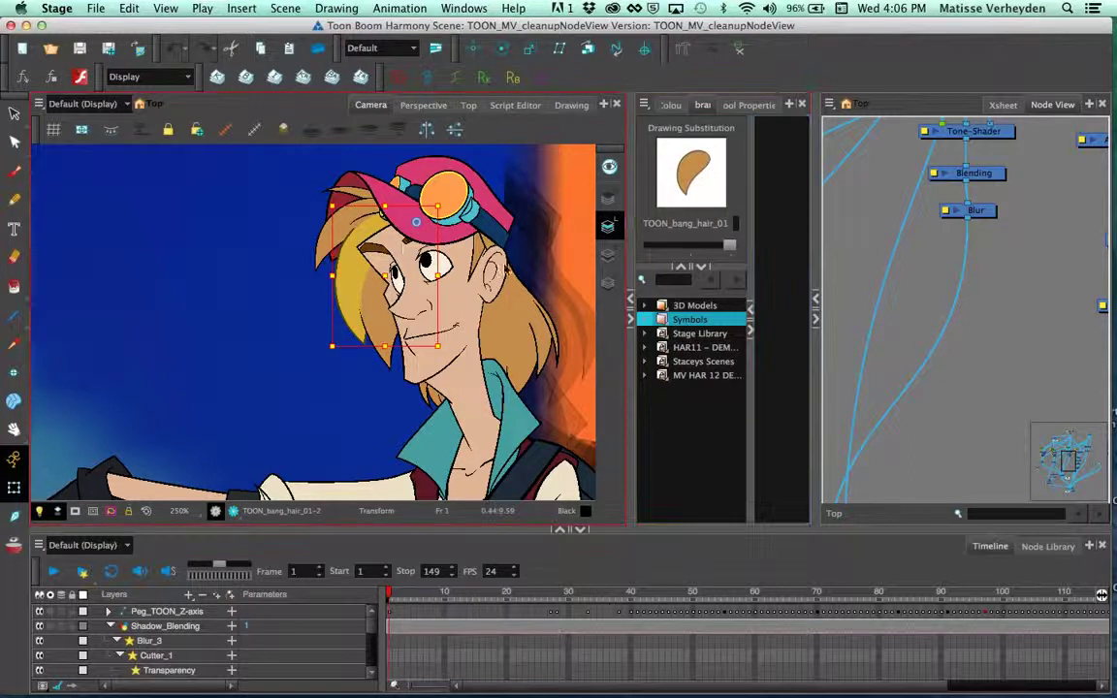
click(403, 247)
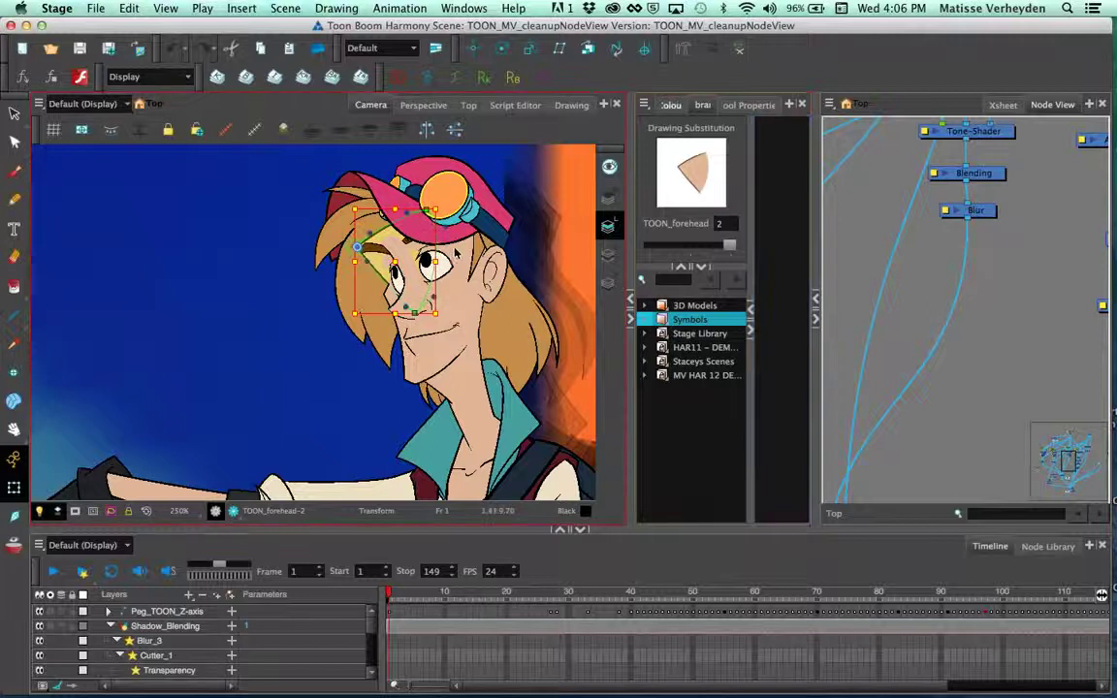
scroll(456, 250, up, 5)
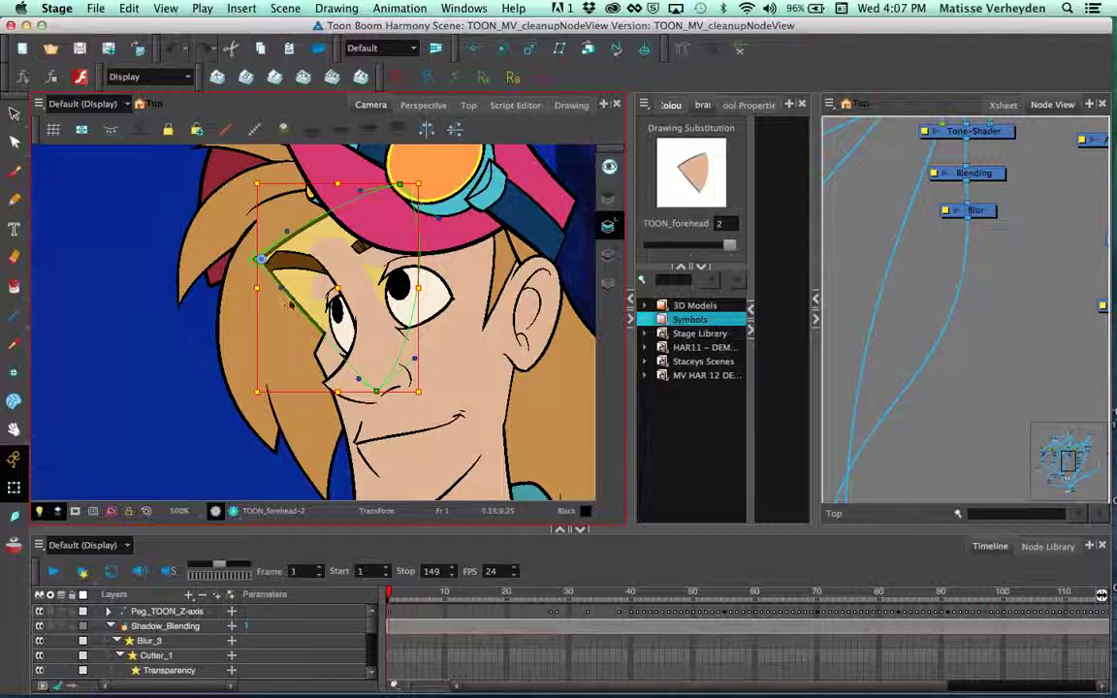
click(838, 279)
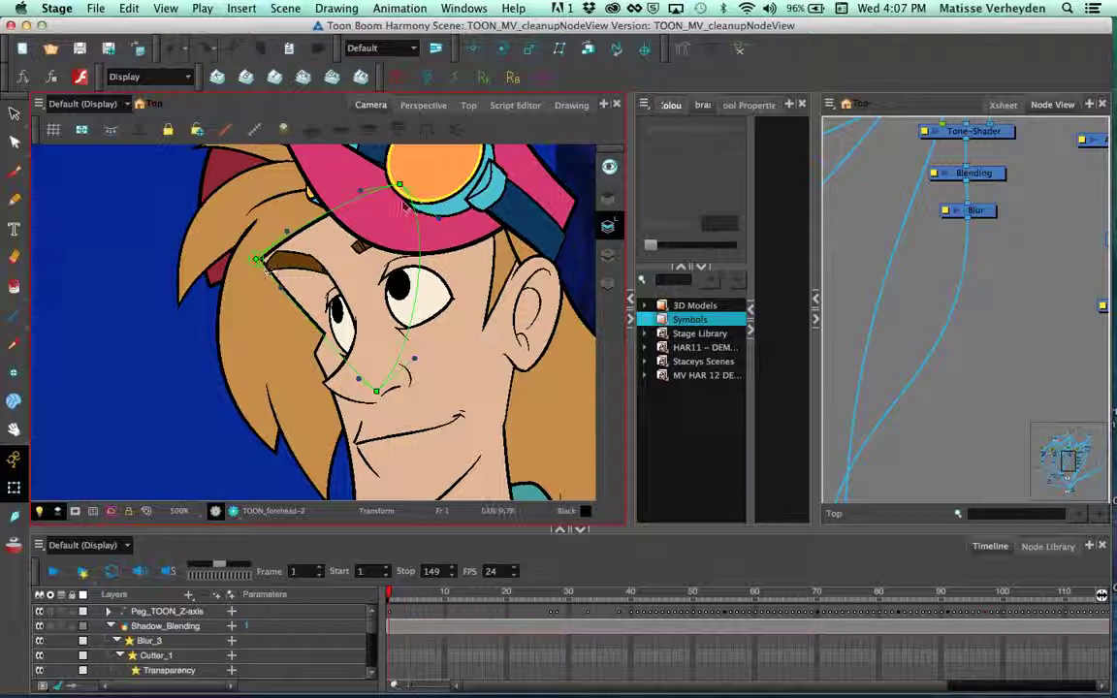
Step: Reshape the forehead by shifting its deformation curve's upper and lower points and its outer corner slightly inward
drag(399, 183, 361, 189)
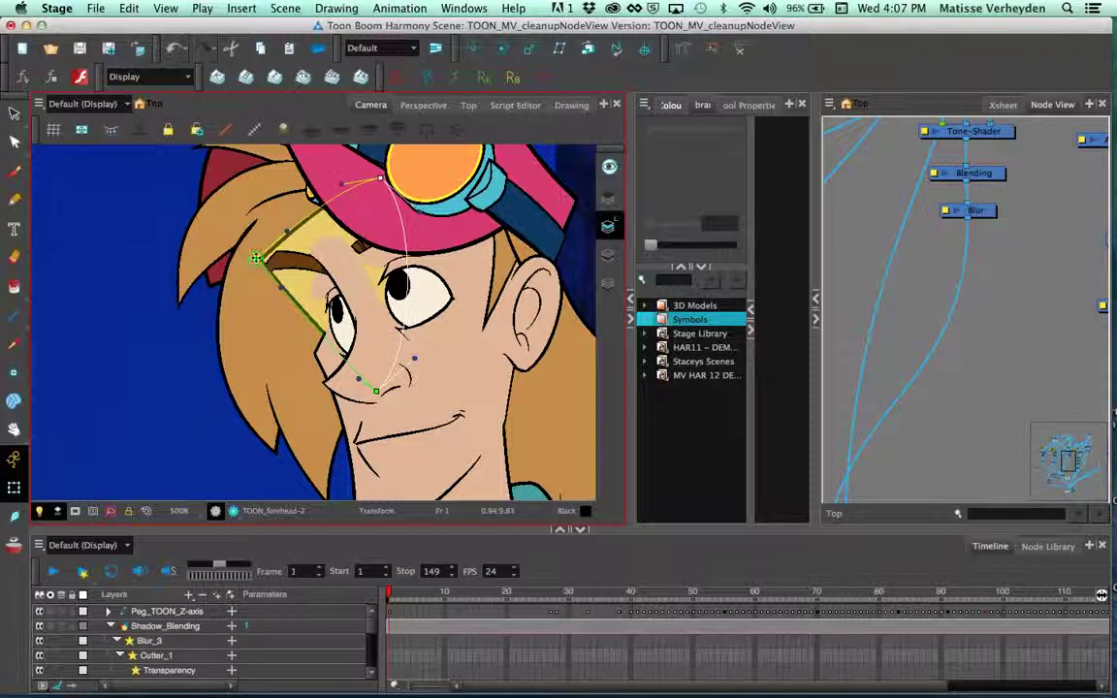
mouse_move(258, 272)
mouse_down()
mouse_move(271, 262)
mouse_move(260, 262)
mouse_up()
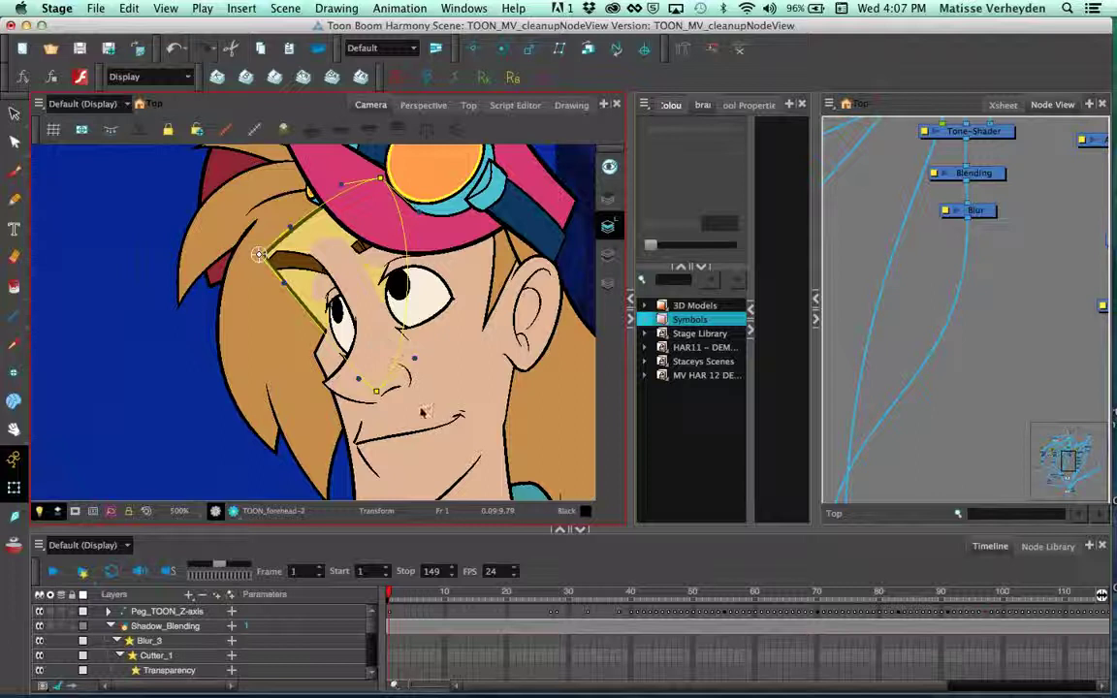
drag(369, 397, 357, 356)
drag(262, 255, 264, 255)
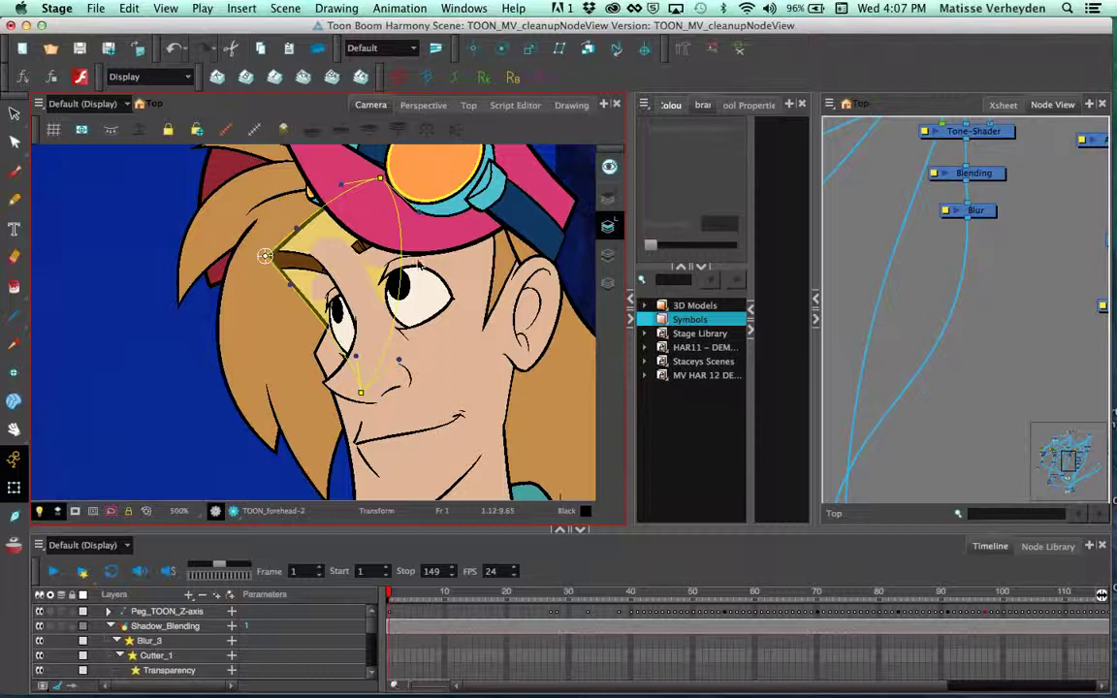
Step: Show only the left eyelid's deformation chain and reshape the eyelid by pulling the handles of its curve
click(427, 310)
click(737, 50)
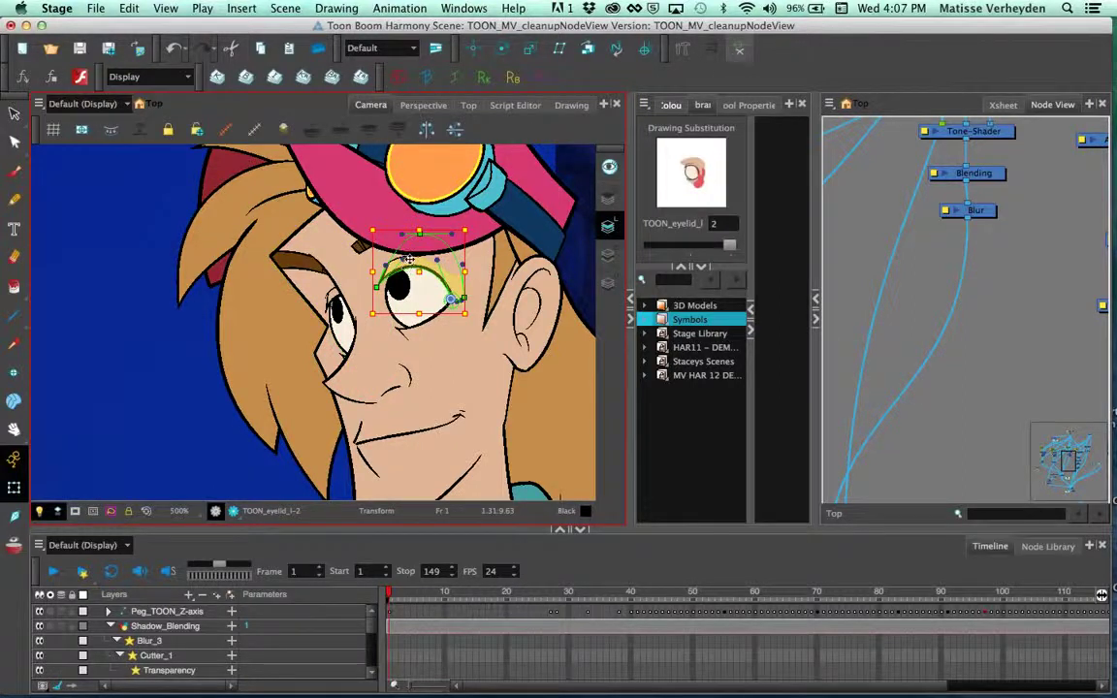
scroll(409, 259, up, 2)
mouse_move(399, 260)
mouse_down()
mouse_move(375, 257)
mouse_move(384, 263)
mouse_up()
mouse_move(453, 263)
mouse_down()
mouse_move(448, 275)
mouse_move(463, 279)
mouse_up()
scroll(465, 304, down, 3)
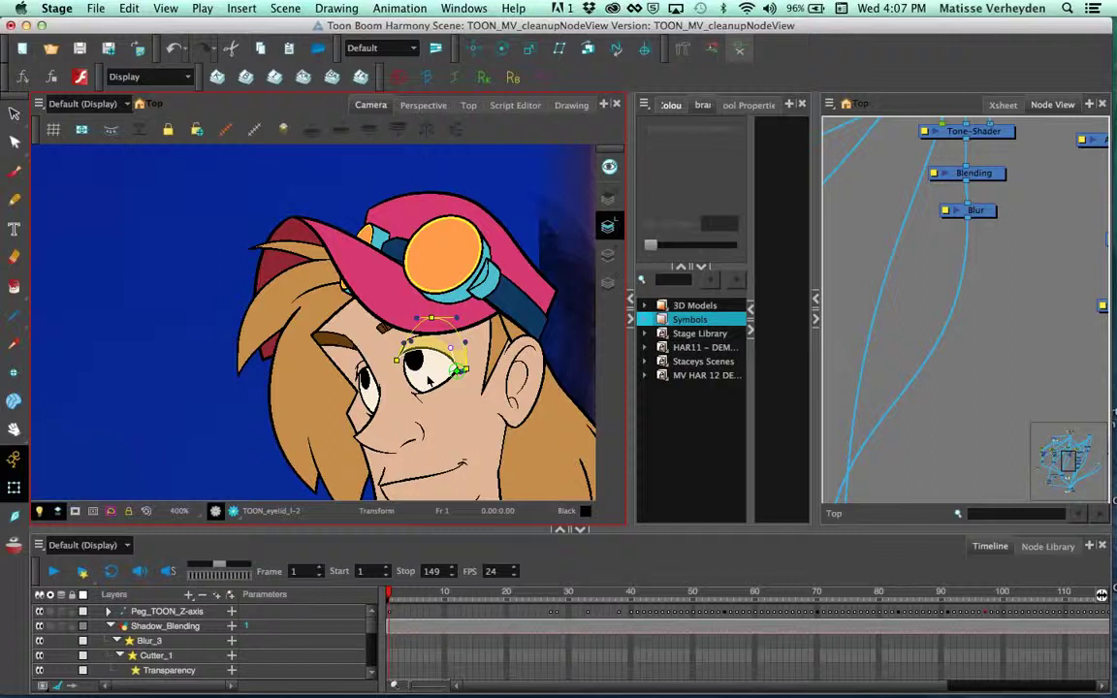
Step: Show the deformation chain of the character's outstretched upper-arm sleeve and raise its lower cuff point slightly
scroll(407, 280, down, 10)
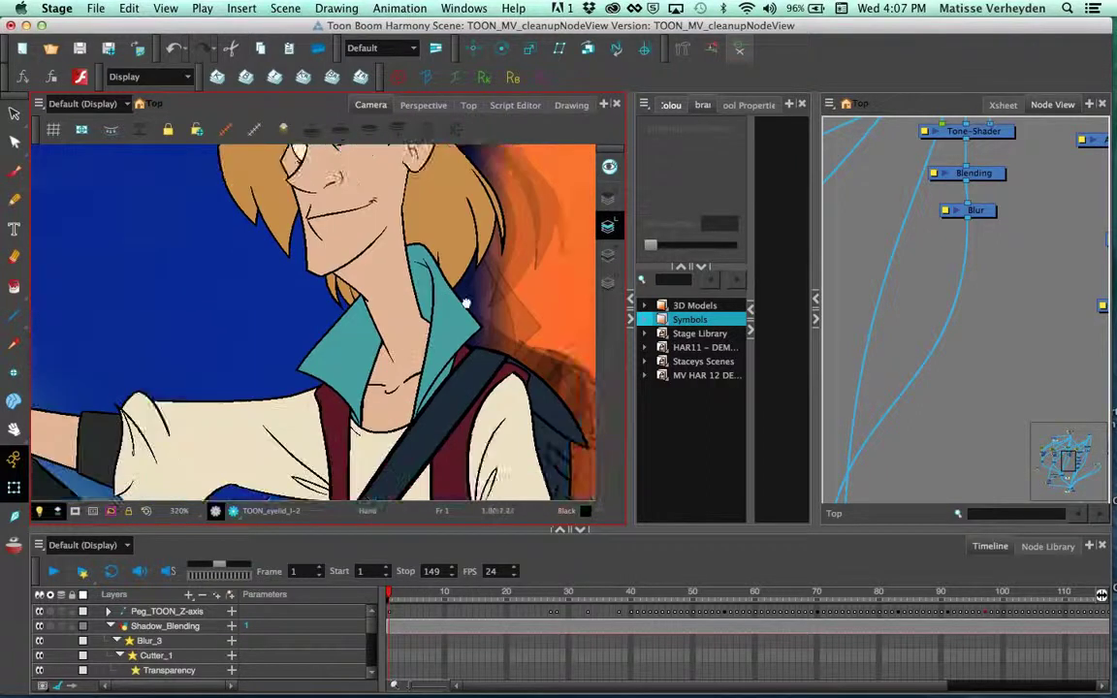
click(322, 347)
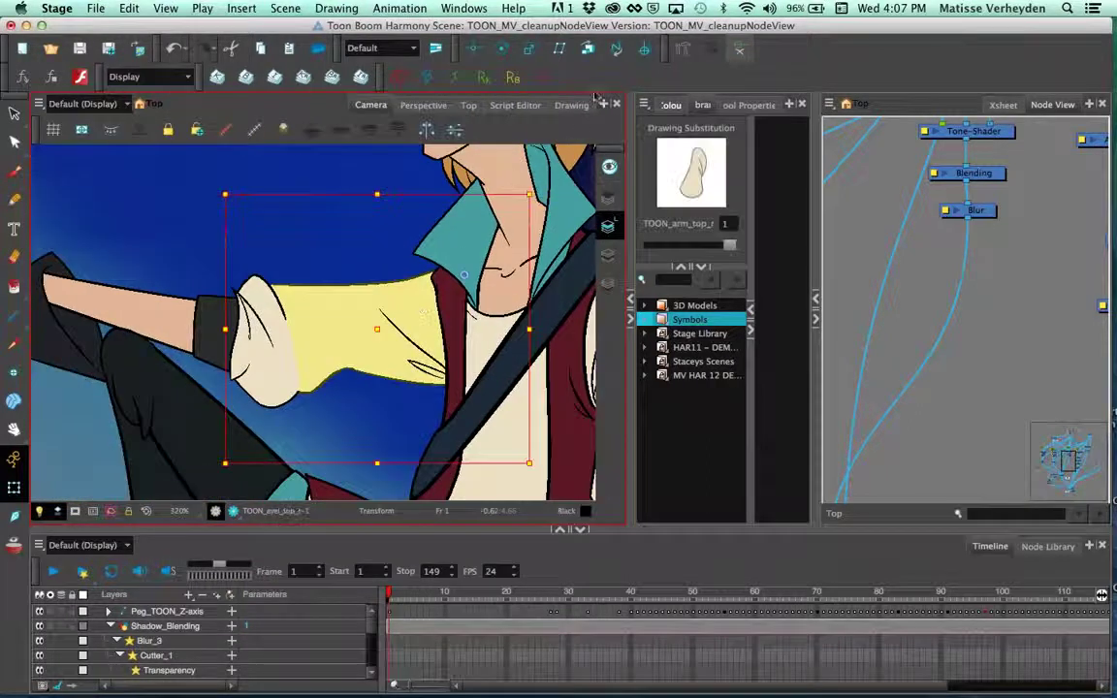
key(shift+F11)
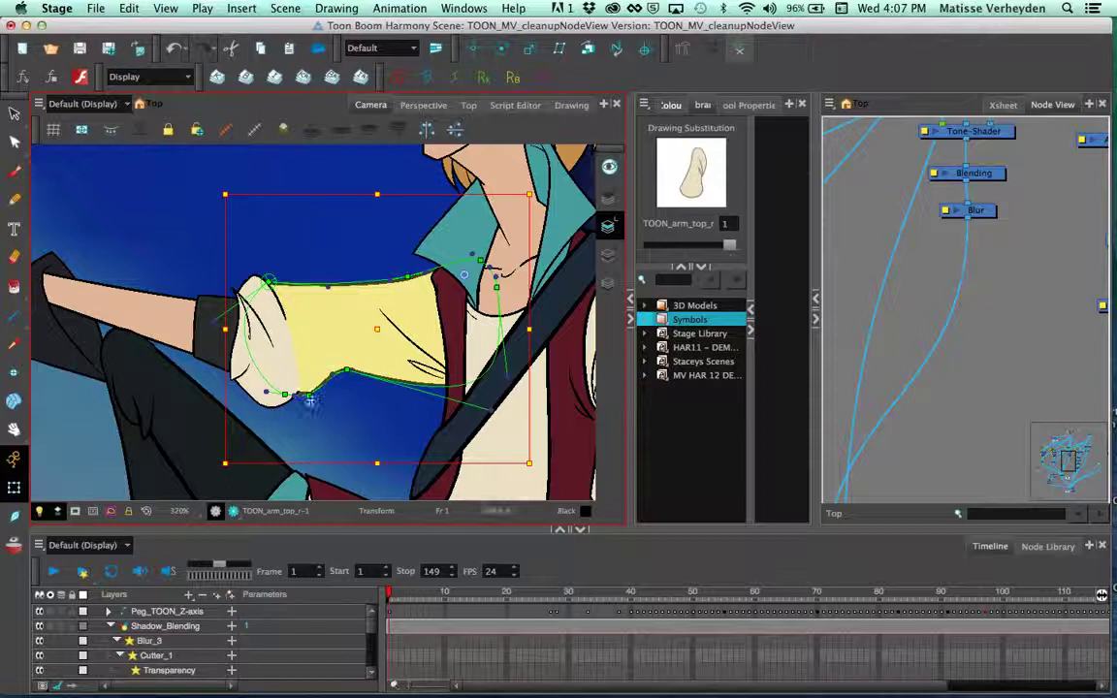
click(310, 400)
drag(310, 405, 308, 395)
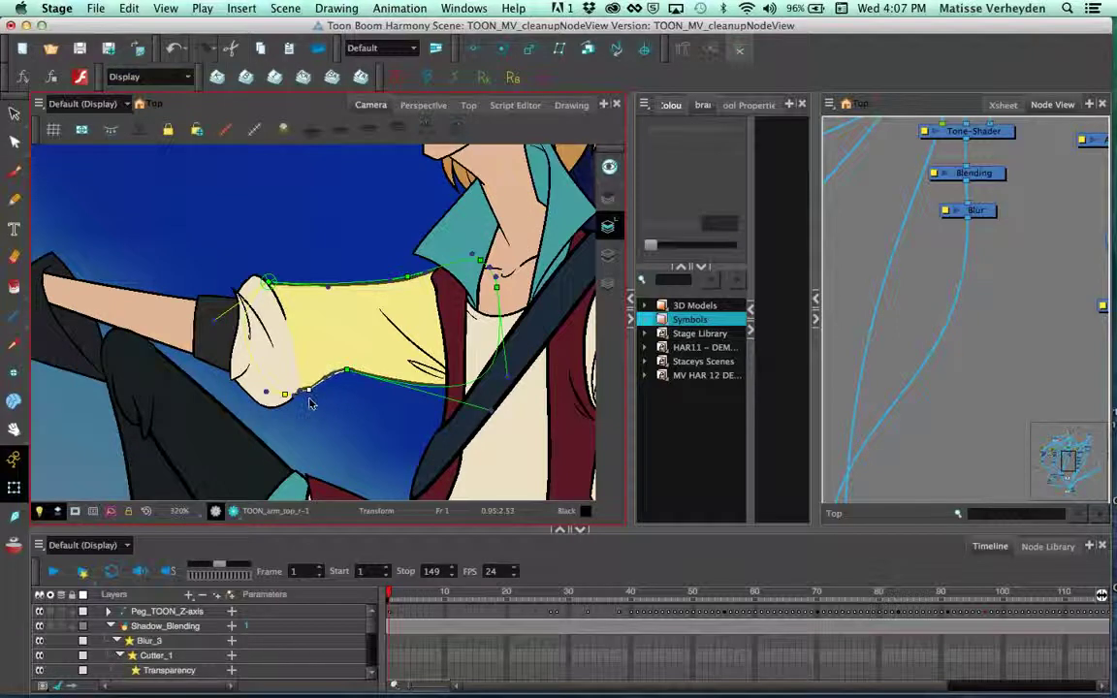
Step: Reshape the sleeve's underside by pulling its two lower curve points down and toward the shoulder, and nudge the upper point up slightly
scroll(469, 238, down, 2)
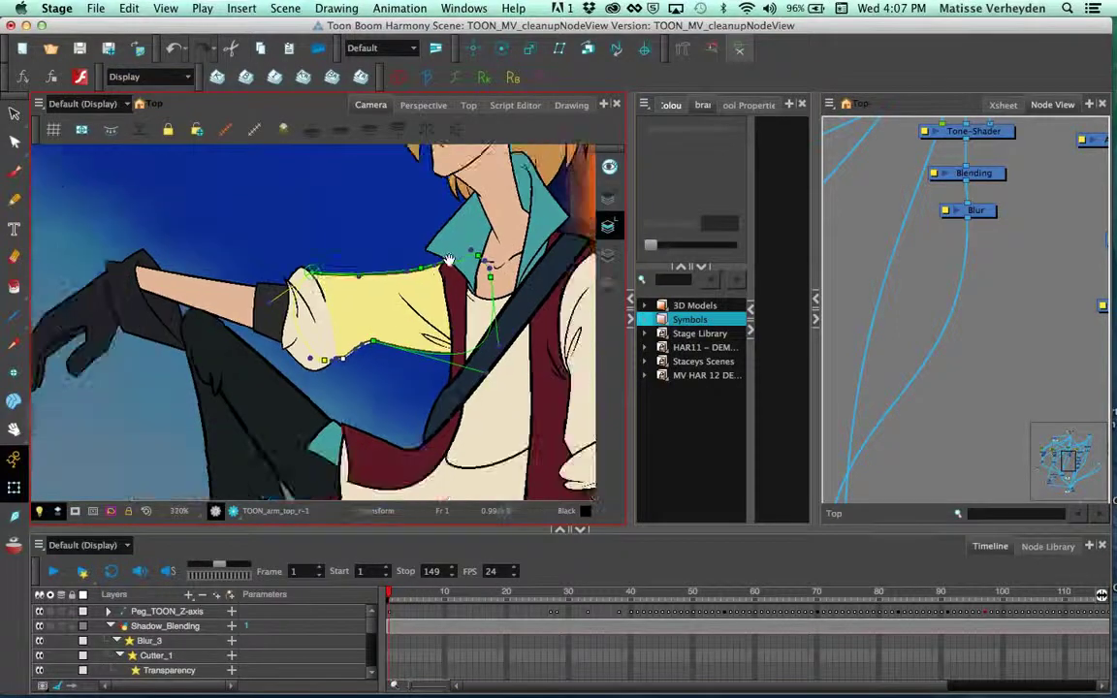
scroll(449, 260, down, 2)
drag(449, 260, 429, 320)
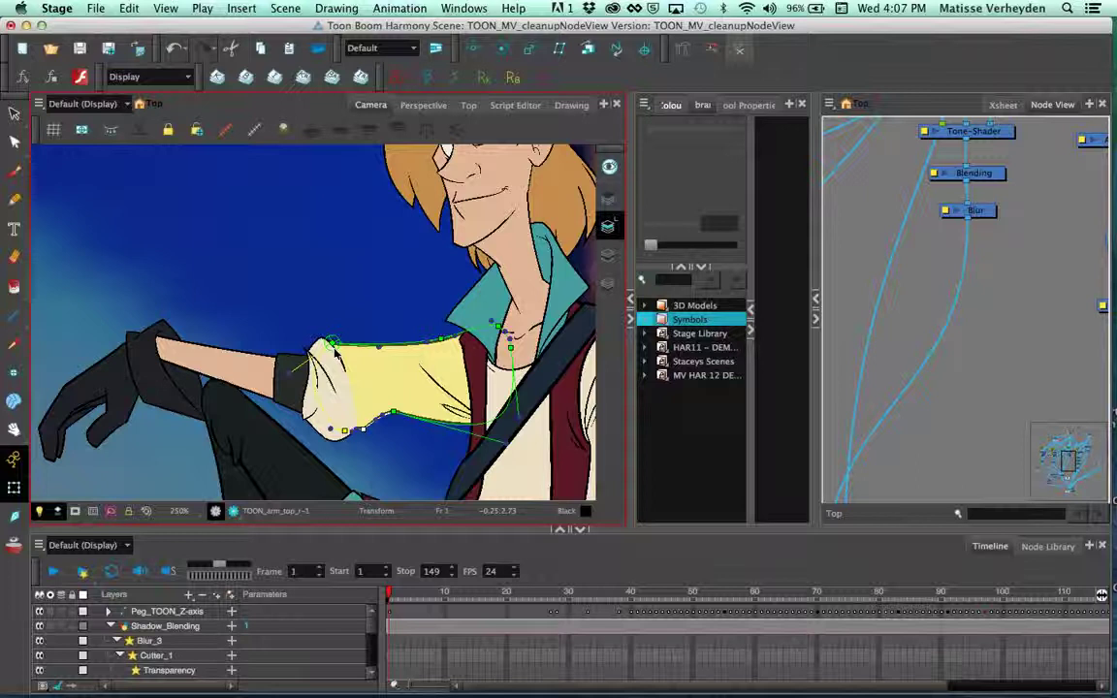
scroll(334, 354, up, 1)
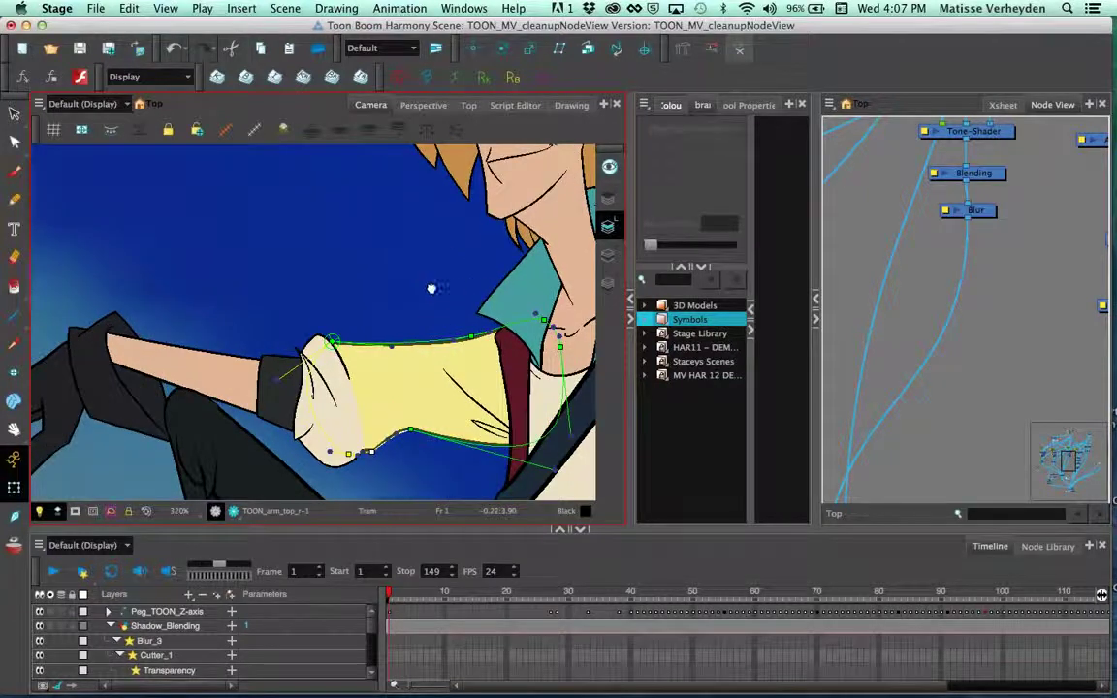
drag(432, 288, 364, 310)
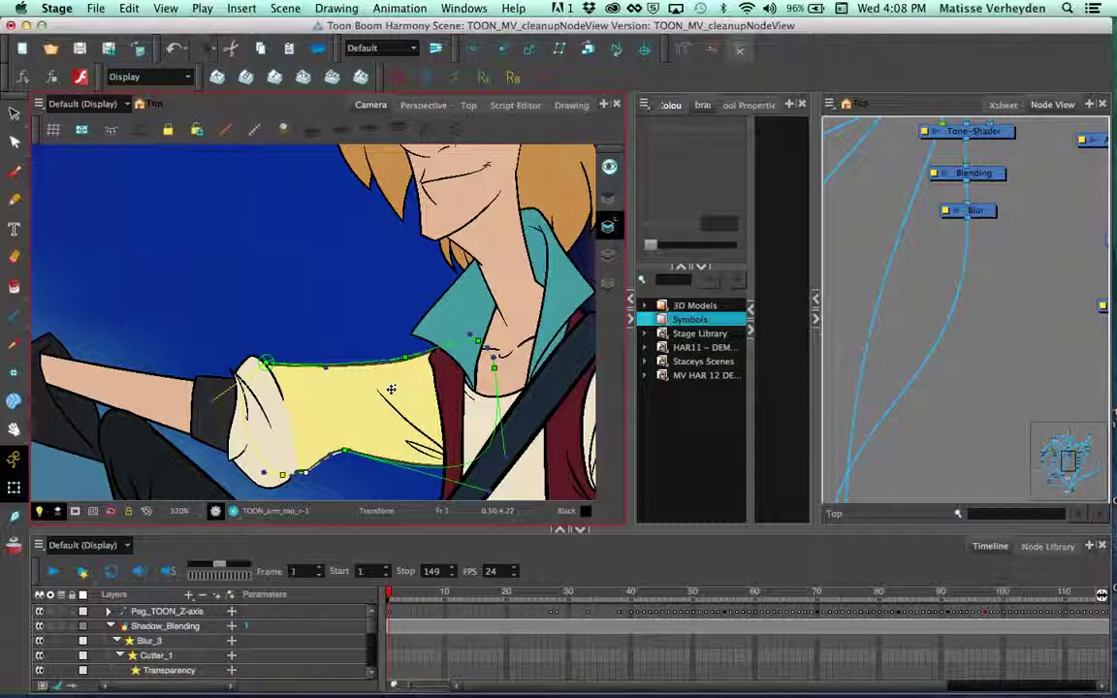
drag(345, 453, 380, 474)
drag(308, 473, 371, 483)
drag(407, 361, 406, 356)
Step: Locate the sleeve's selected curve deformer in the node view, then go up to the TOON_puppet group
middle_click(978, 360)
key(o)
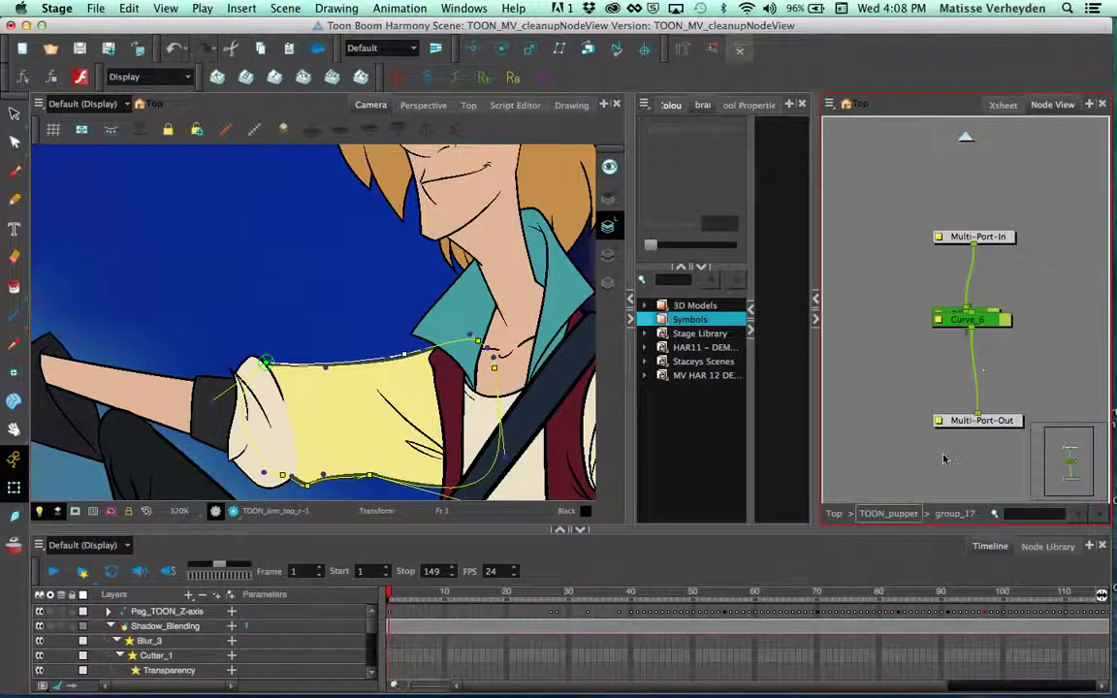
click(890, 514)
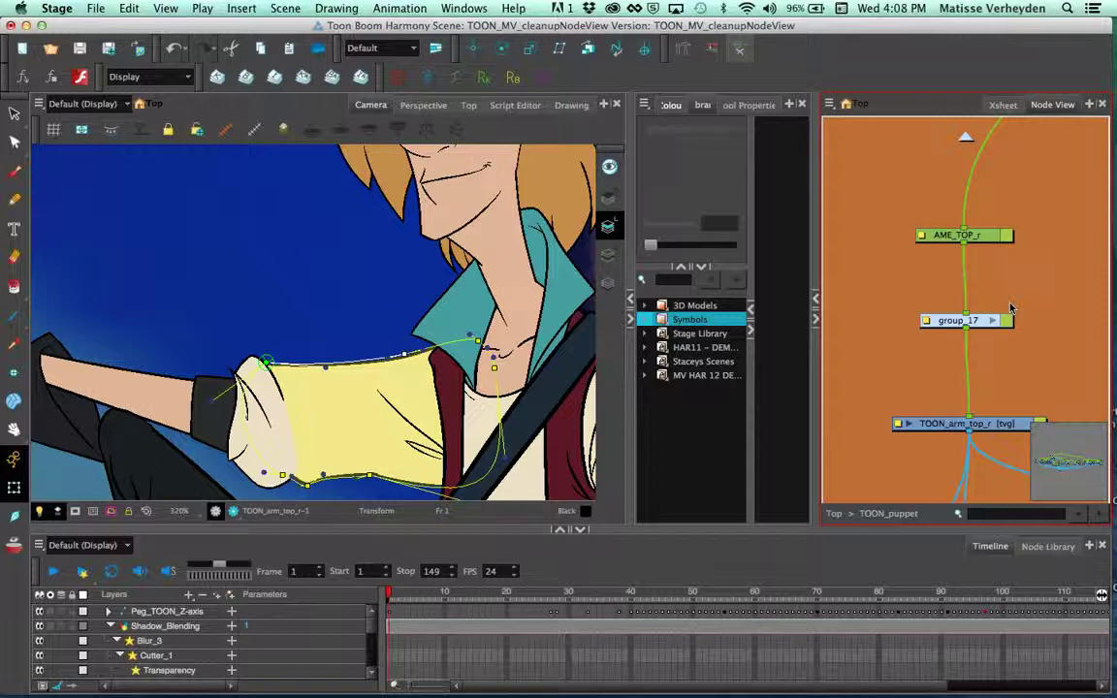
Step: Refine the sleeve's underside by moving its middle lower curve point and extending that point's handle past the shoulder, then deselect the drawing
click(713, 50)
click(367, 441)
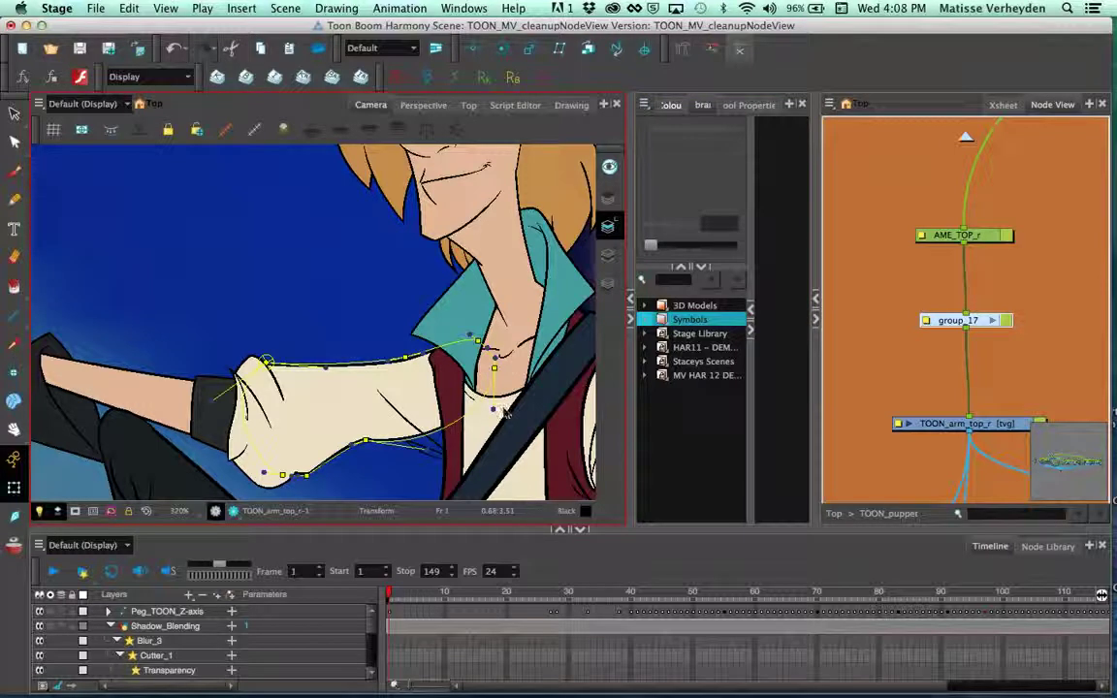
drag(369, 443, 378, 454)
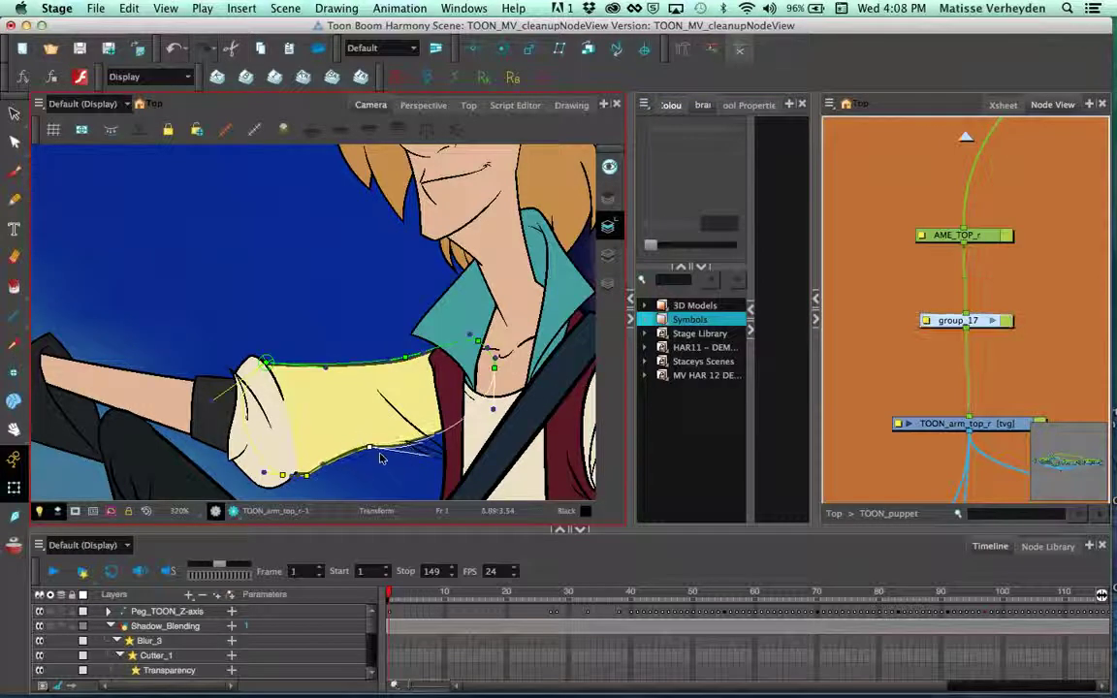
drag(446, 467, 502, 469)
click(870, 354)
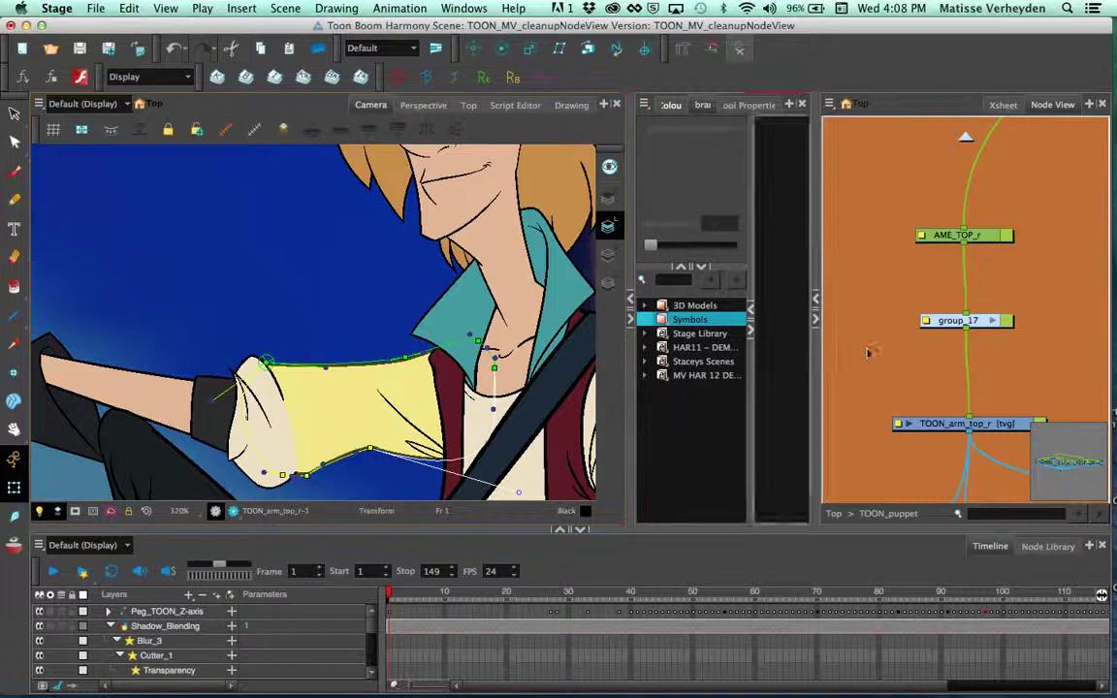
click(549, 404)
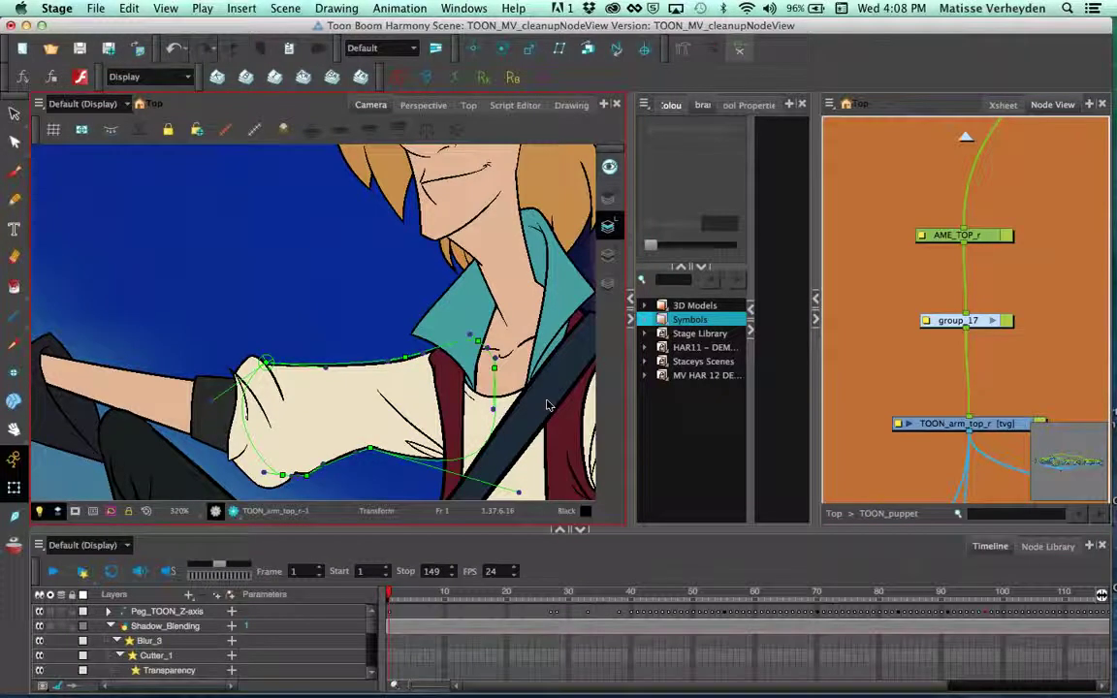
Step: Return the node view to the Top level and hide all deformation controls in the camera view
click(904, 177)
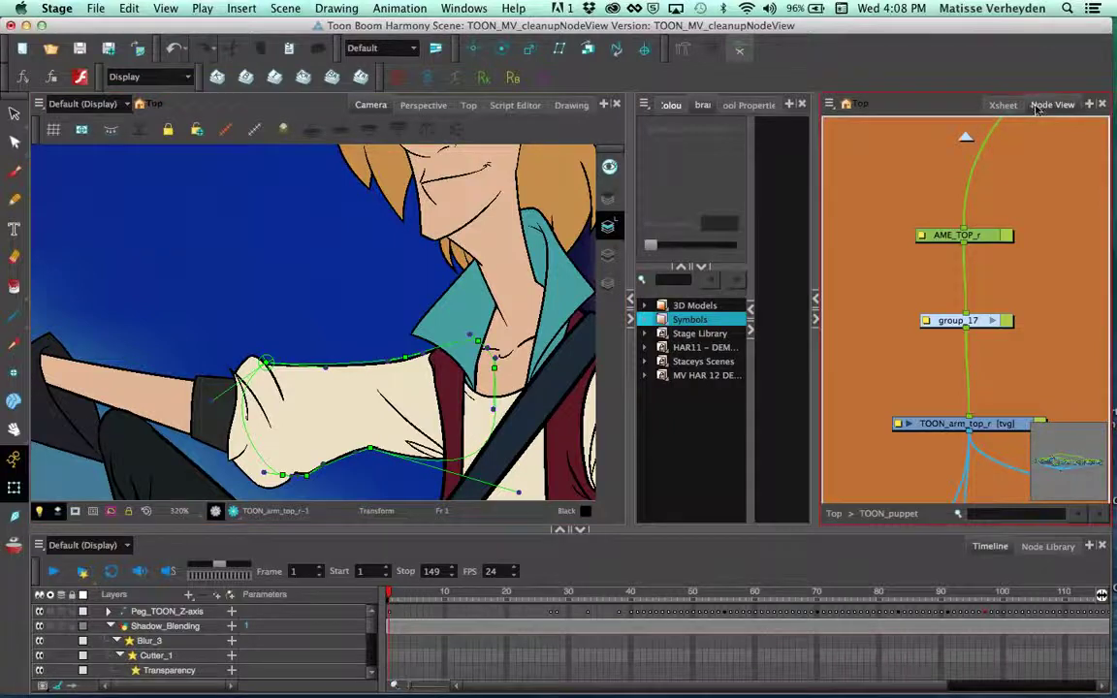
click(832, 515)
click(509, 121)
click(737, 50)
Step: Find the tone shading nodes in the network and select the Light-Position_2 node feeding the Tone-Shader
key(1)
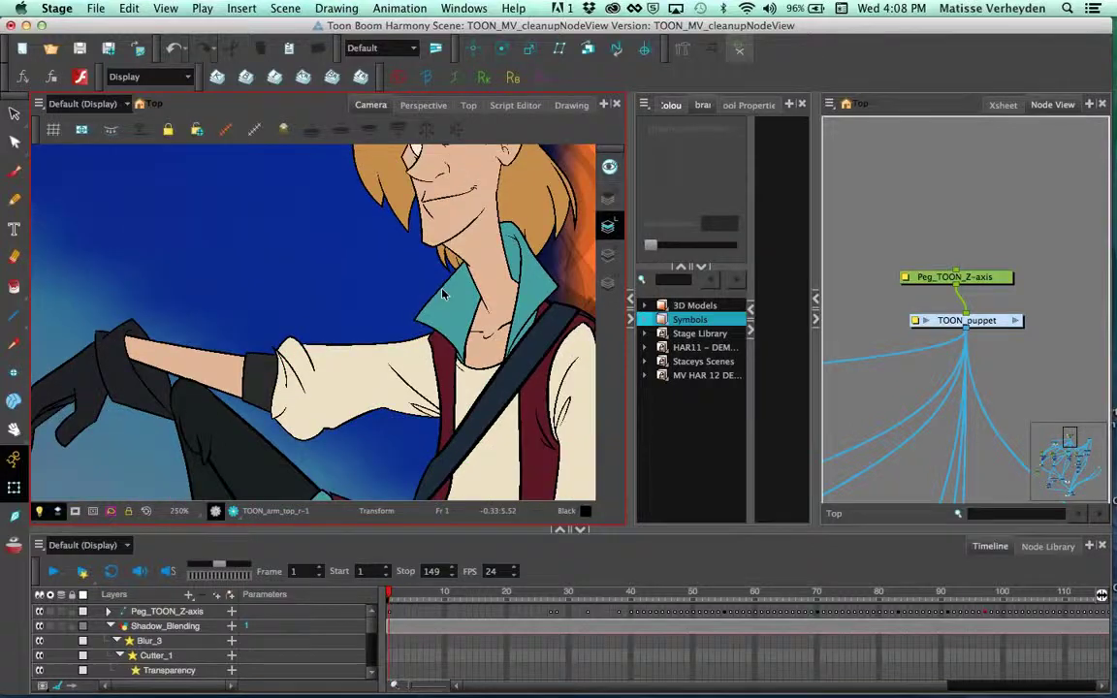
key(1)
key(1)
key(1)
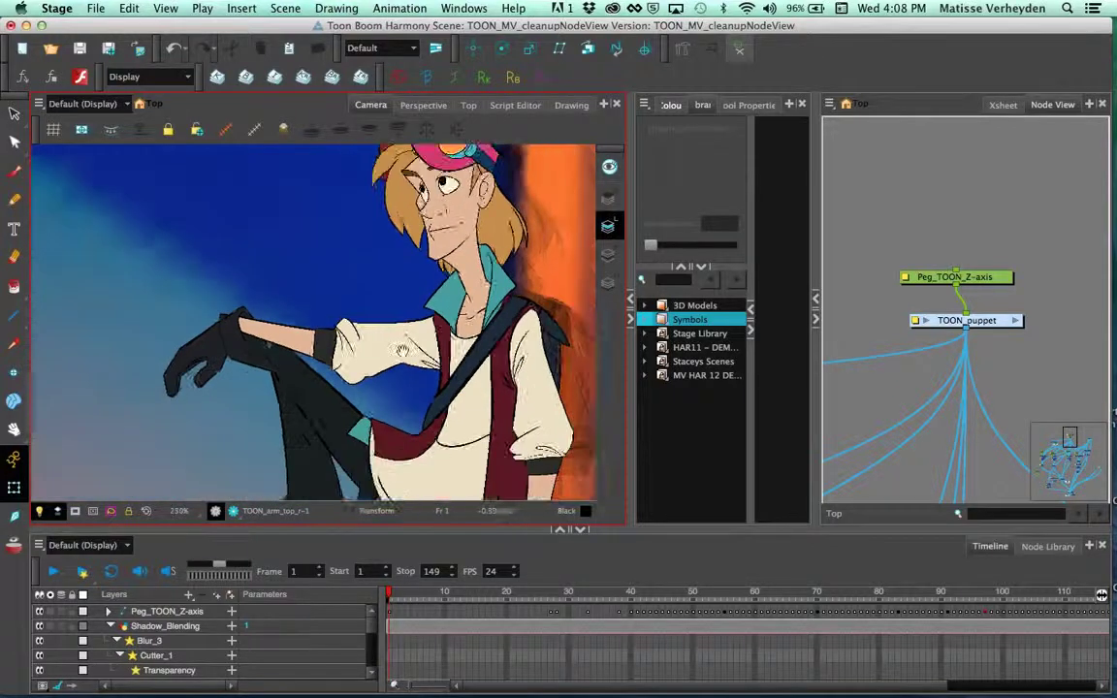
drag(379, 299, 447, 211)
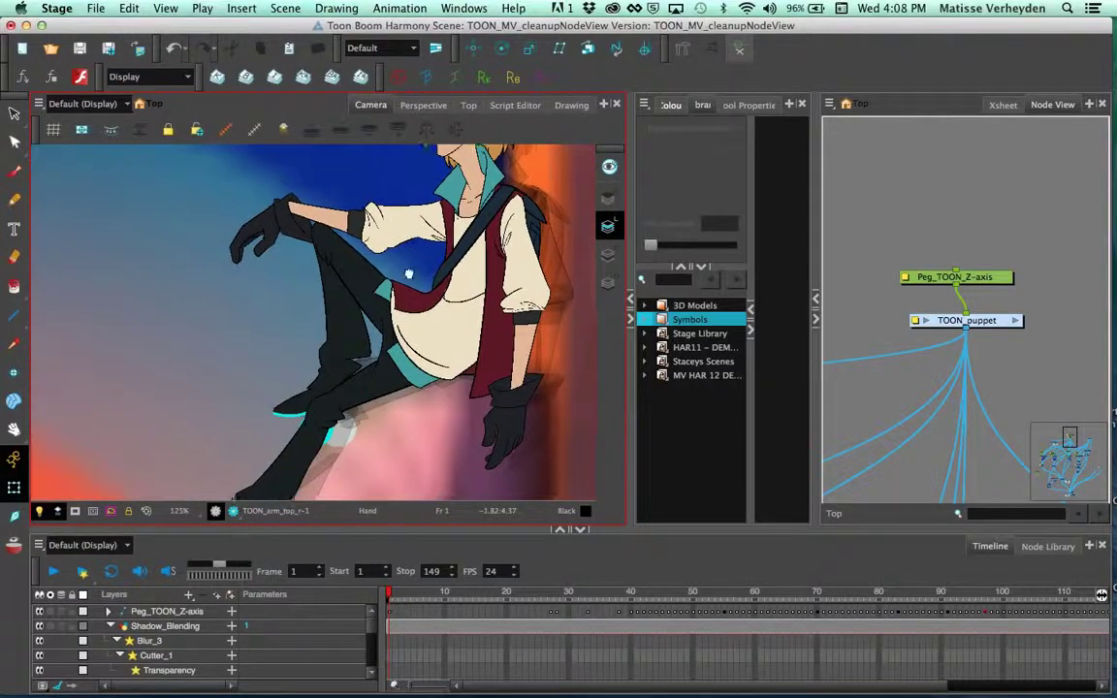
mouse_move(914, 499)
mouse_down()
mouse_move(964, 365)
mouse_move(944, 269)
mouse_up()
drag(958, 364, 881, 155)
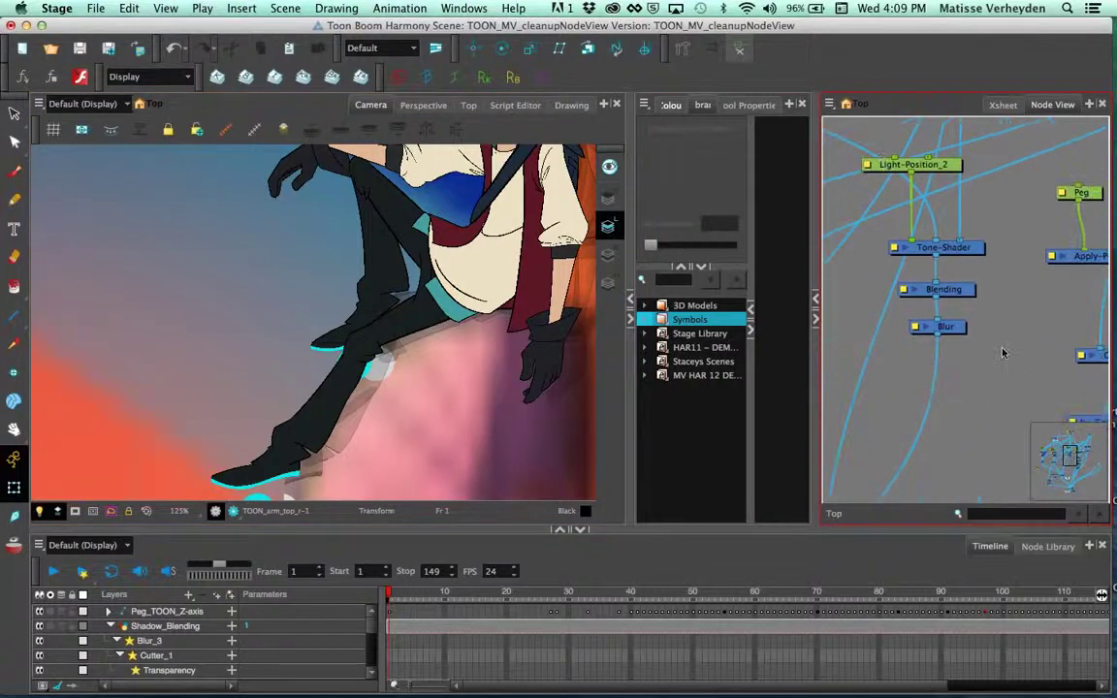
drag(913, 340, 994, 390)
click(1005, 309)
drag(917, 342, 963, 370)
click(1016, 252)
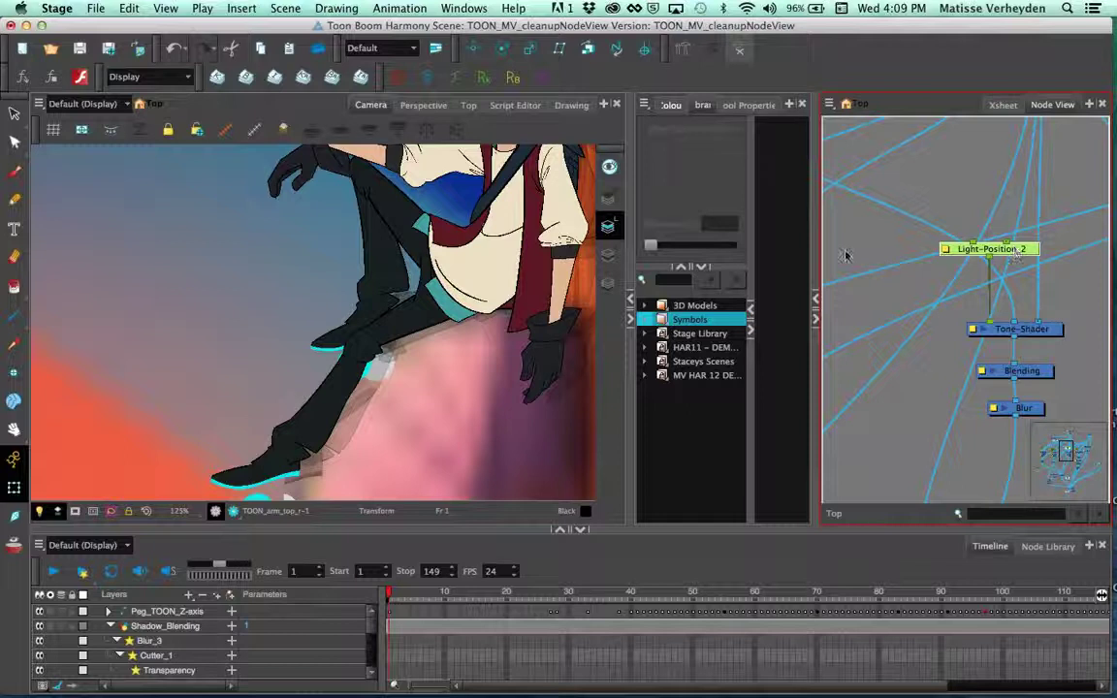
Step: Show the Light-Position_2 control beside the full character and switch the camera view to render preview
scroll(320, 281, down, 8)
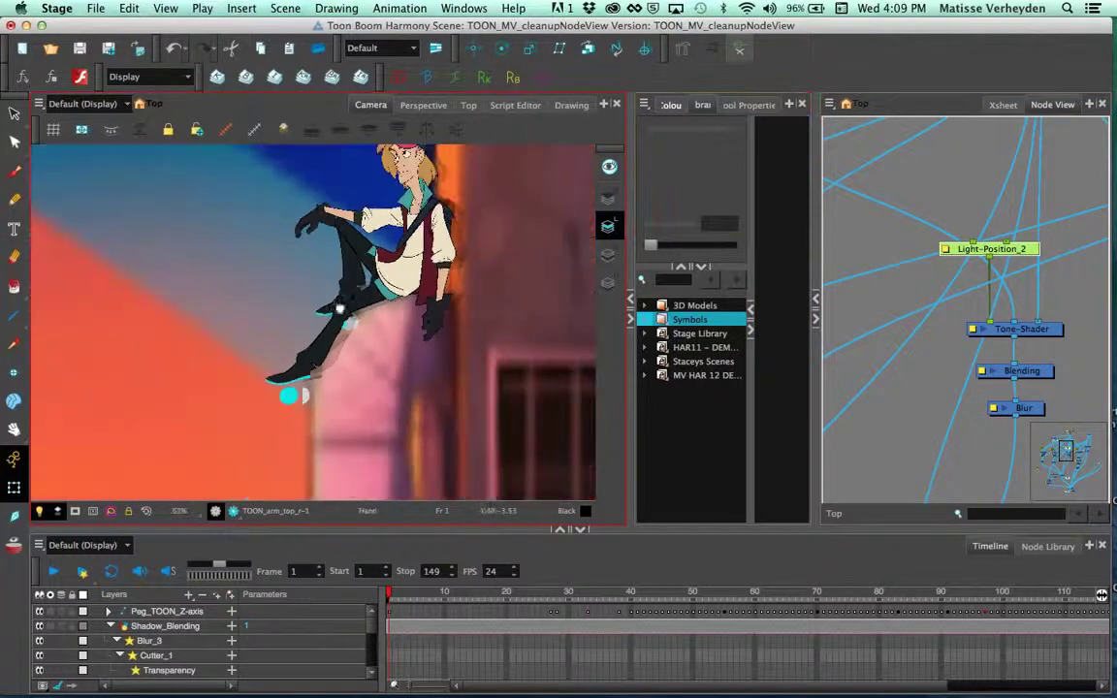
drag(339, 307, 385, 366)
click(225, 130)
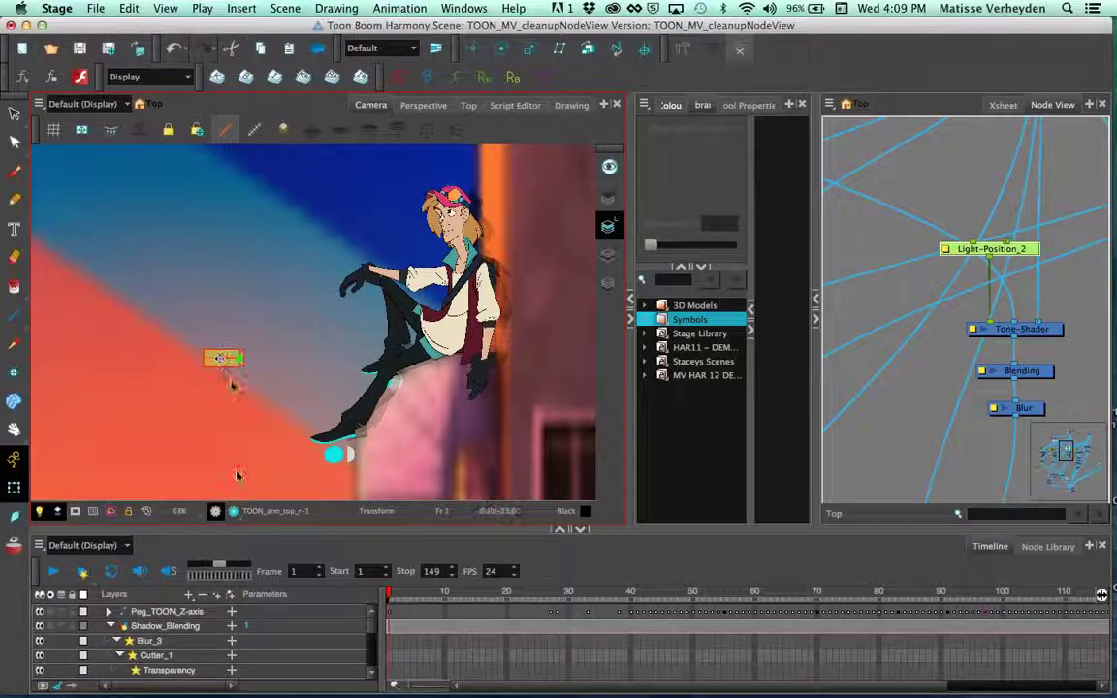
click(234, 511)
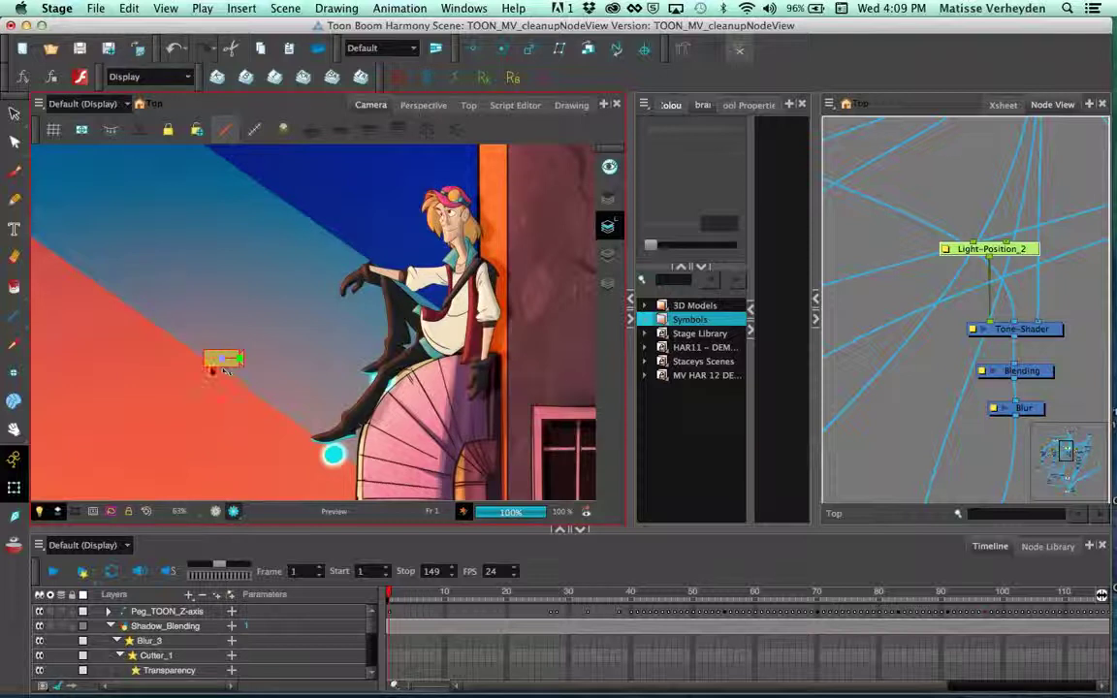
Step: Shift the Light-Position_2 light source around its target, leaving it slightly below and farther from the character
mouse_move(222, 359)
mouse_down()
mouse_move(202, 344)
mouse_move(188, 386)
mouse_up()
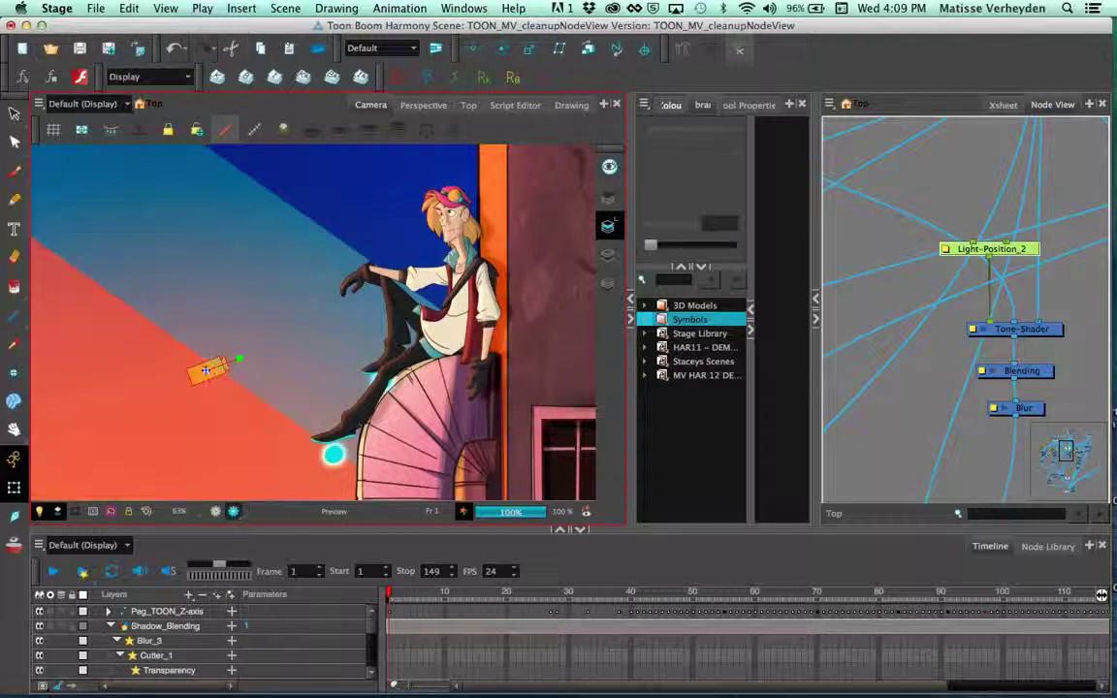
drag(204, 363, 213, 335)
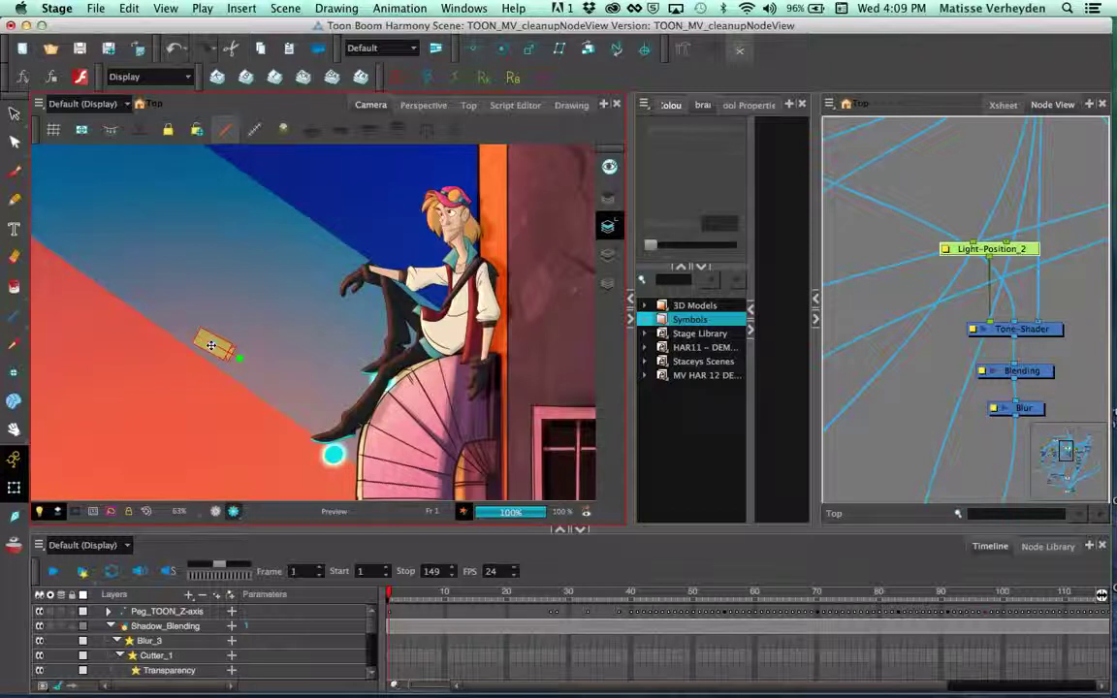
drag(210, 345, 203, 367)
Step: Select the Light-Position node above the Light-Shader and show its control across the camera view
click(886, 250)
key(2)
drag(845, 264, 1097, 283)
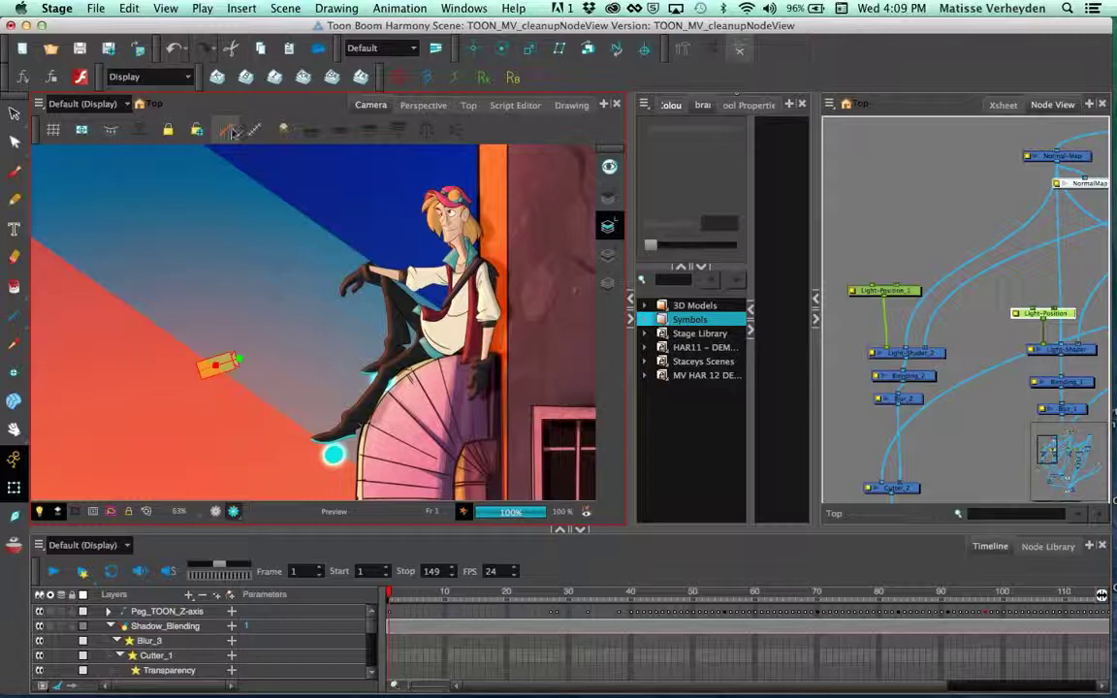
drag(248, 229, 357, 274)
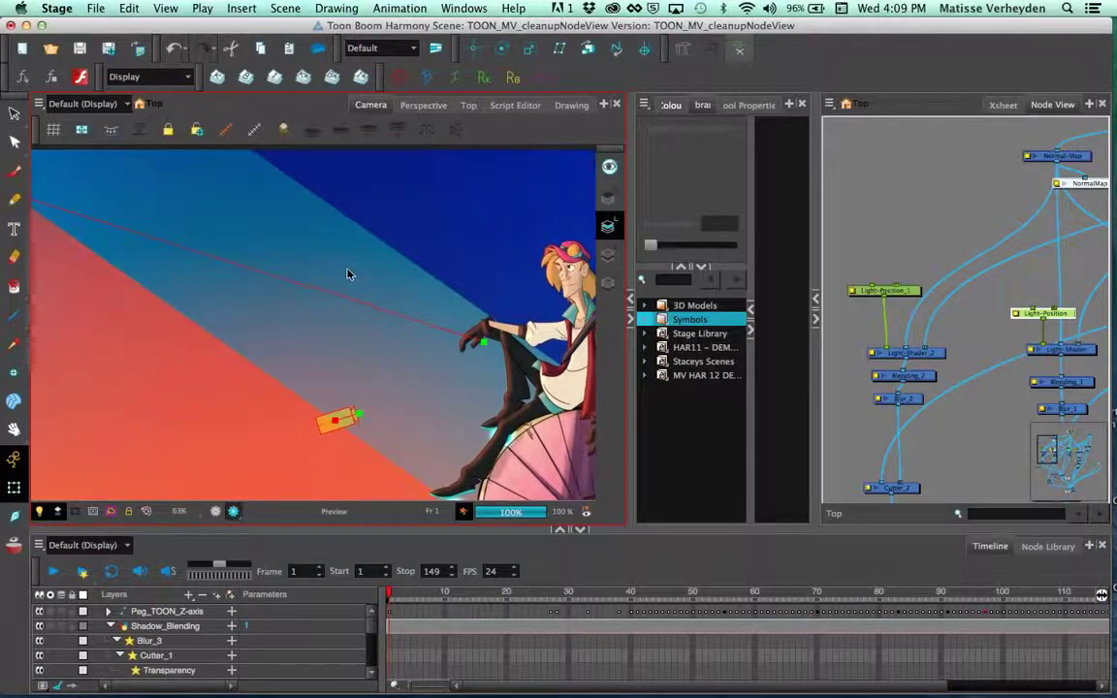
key(1)
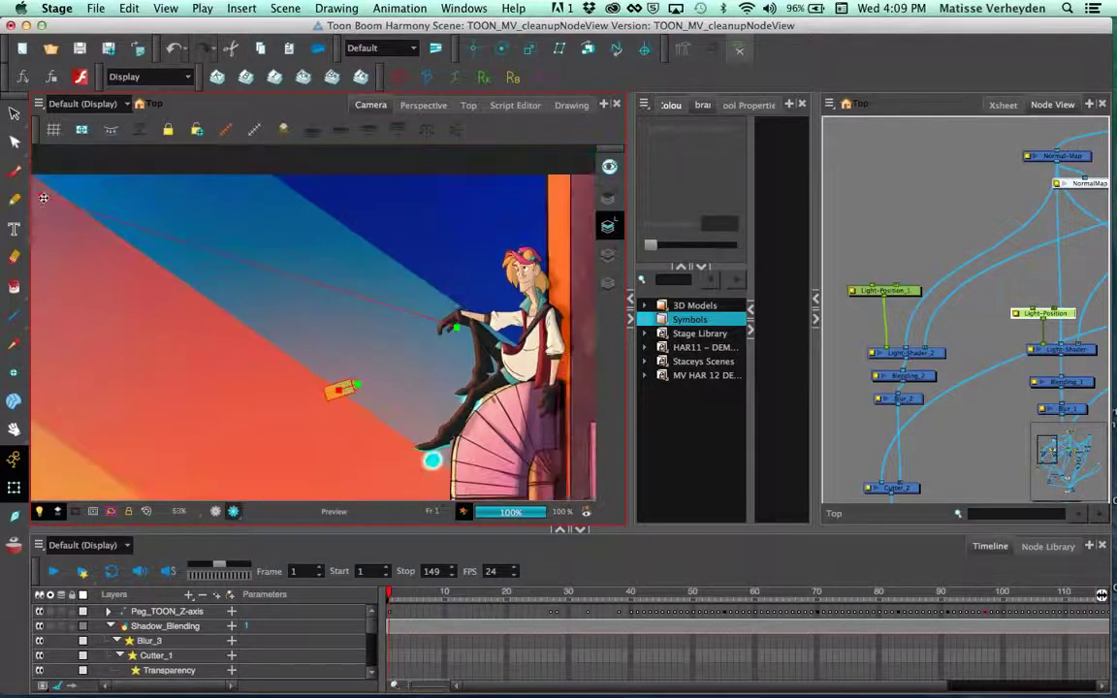
Step: Try moving the Light-Position light source much closer to the character, then undo the move
drag(43, 198, 46, 178)
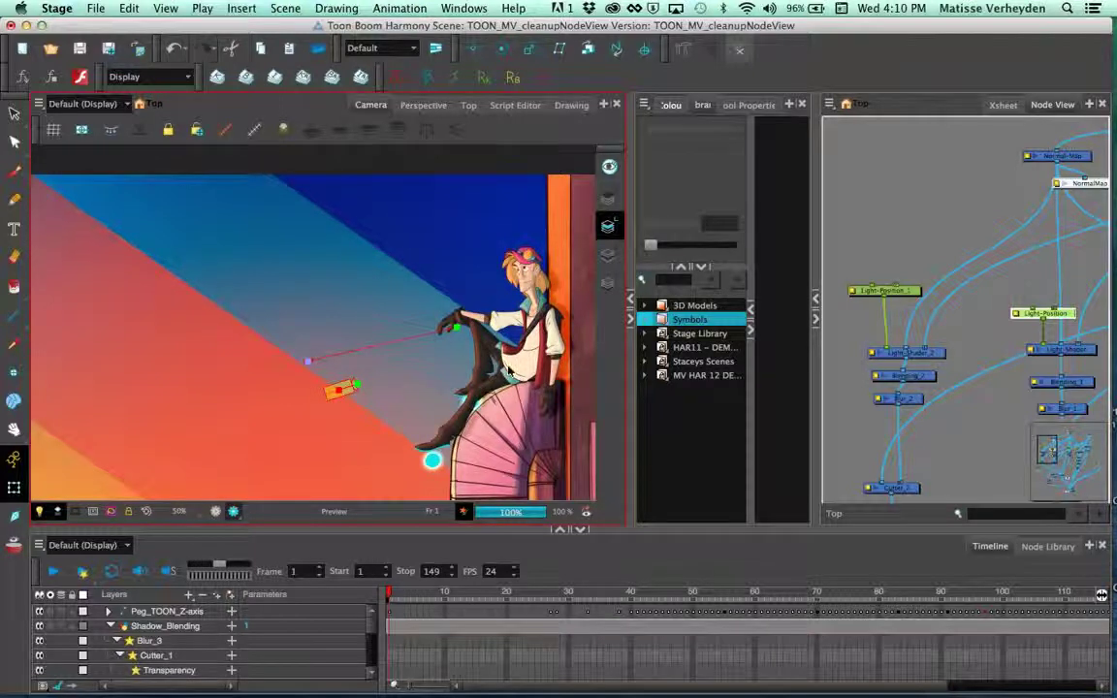
key(super+z)
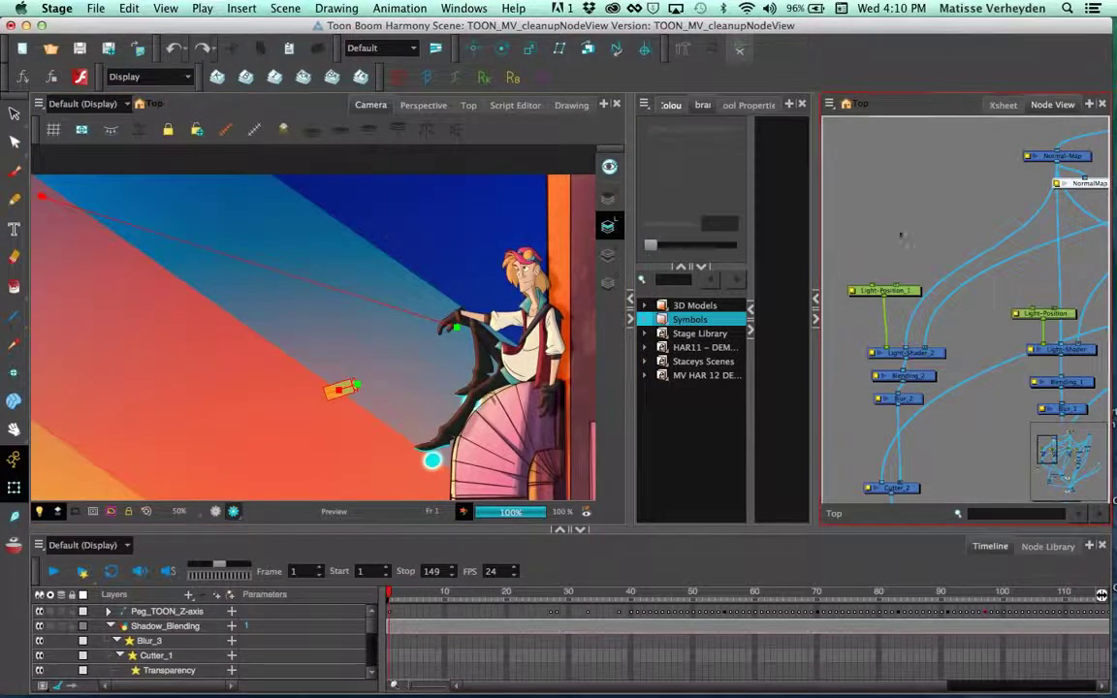
Step: Switch the camera view to the NormalMap display and examine the character's normal map
click(107, 103)
click(97, 161)
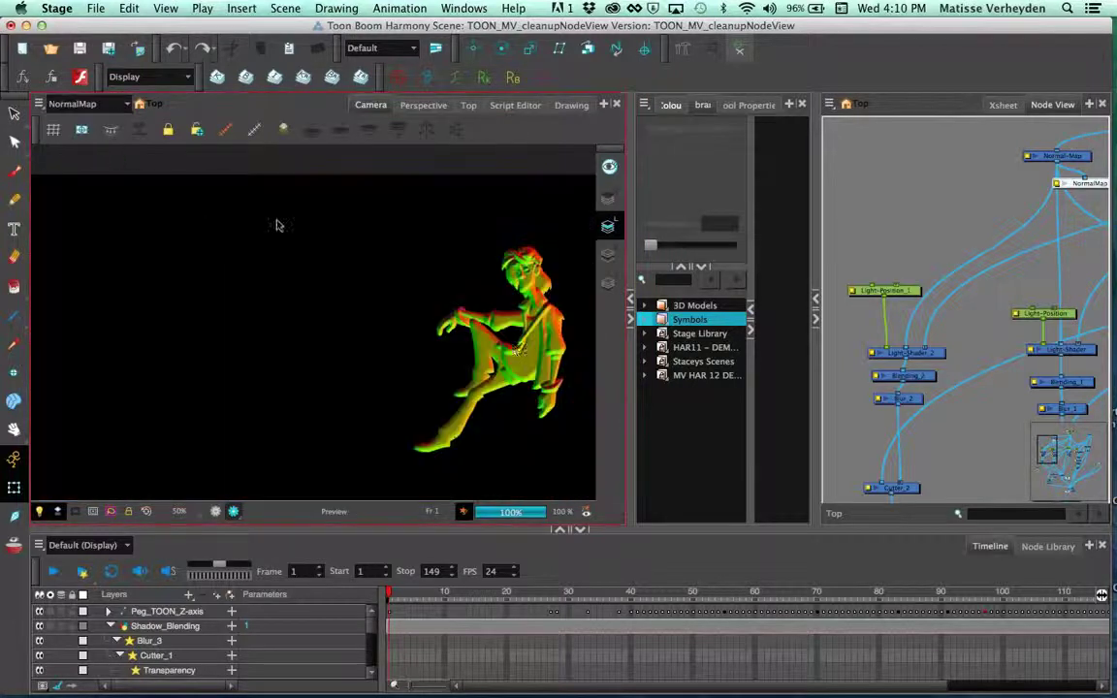
drag(480, 282, 435, 293)
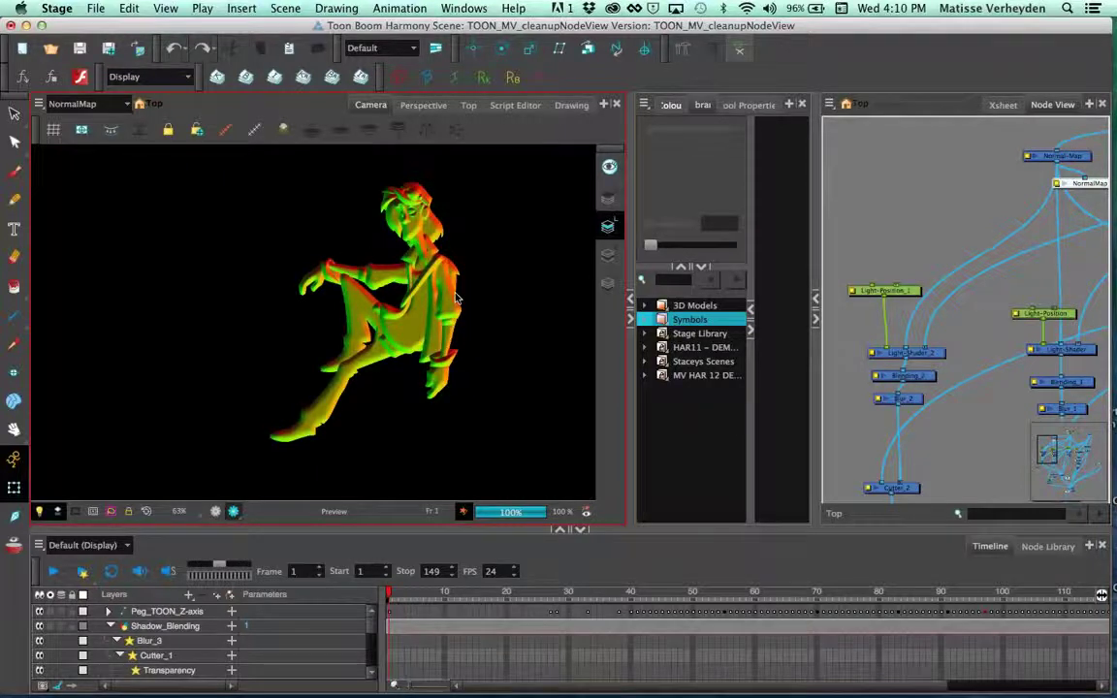
Step: Switch the camera view to the TOON display to isolate the shaded character from the background
click(83, 104)
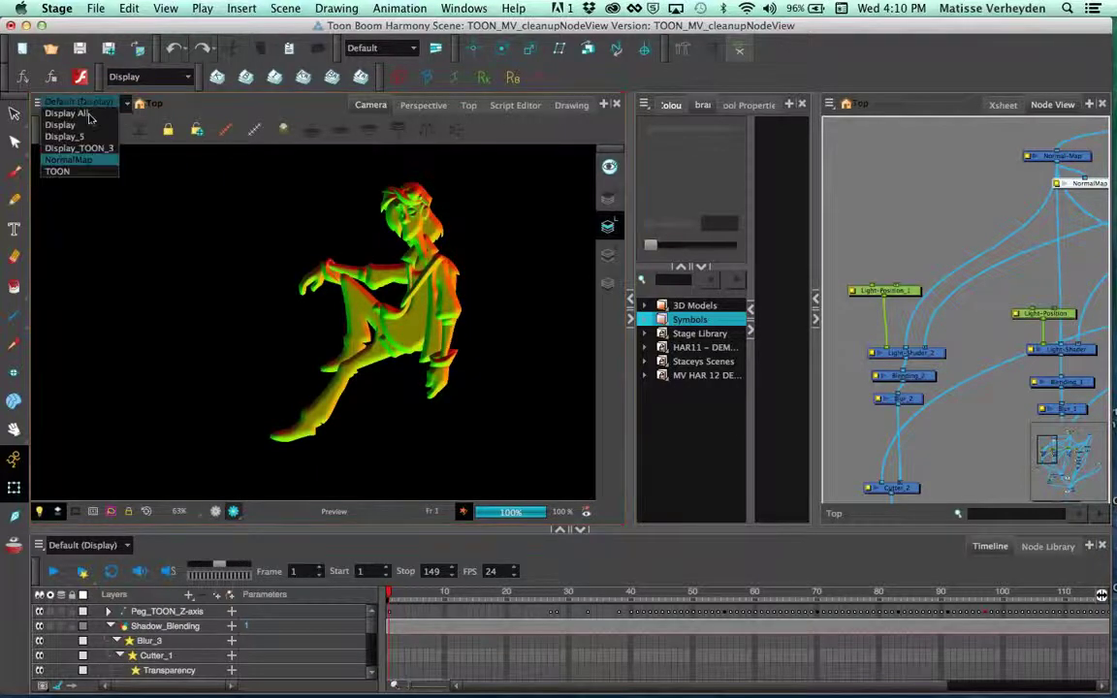
click(77, 171)
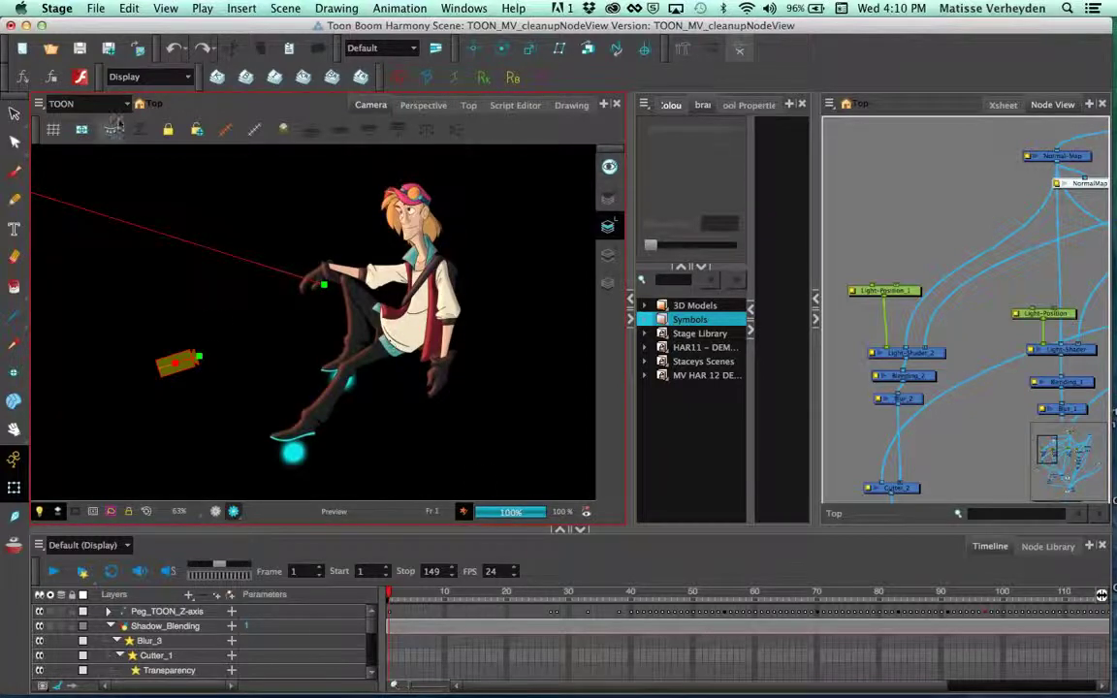
drag(543, 686, 584, 686)
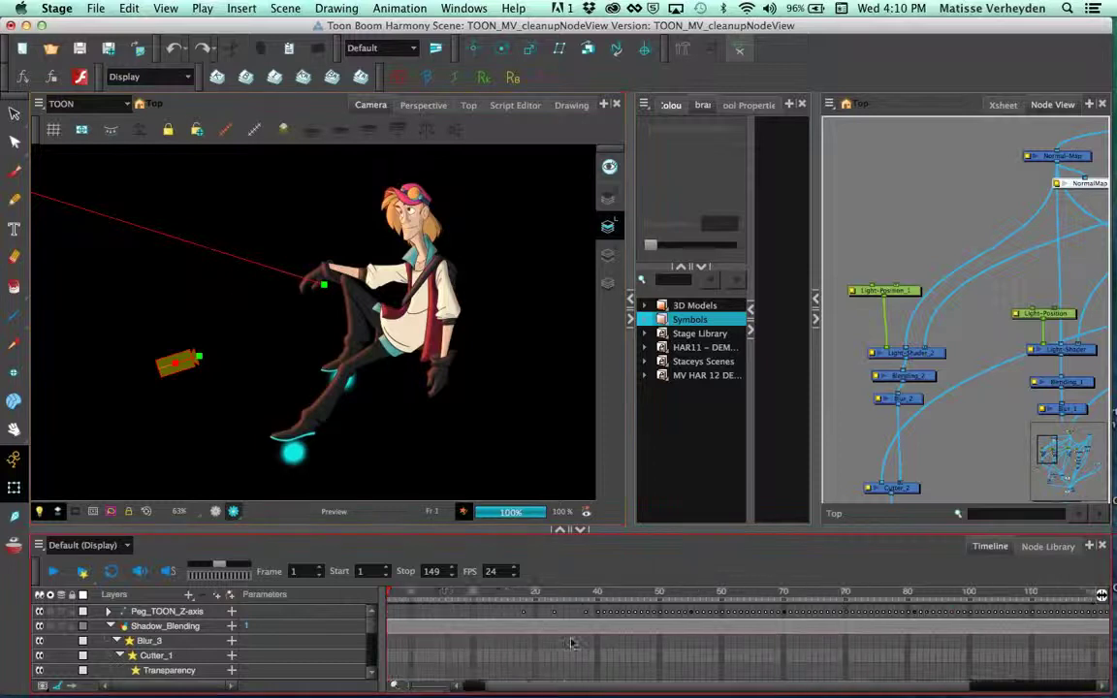
Step: Turn off the render preview in the camera view and switch its display from TOON to Display All
scroll(411, 356, down, 2)
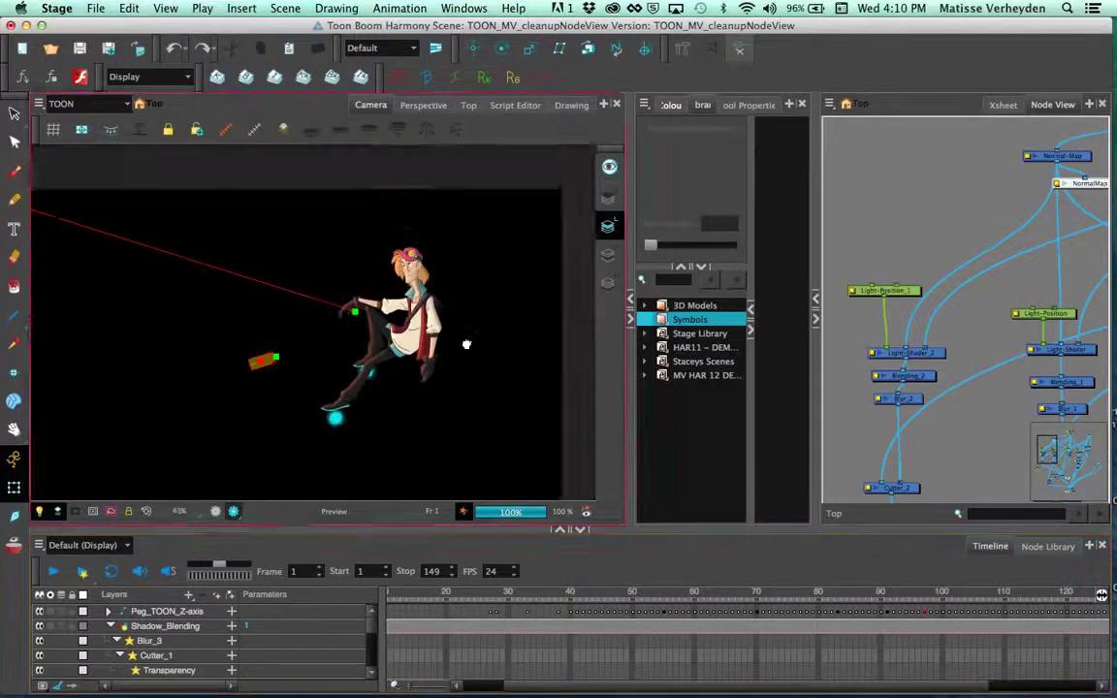
drag(467, 344, 536, 277)
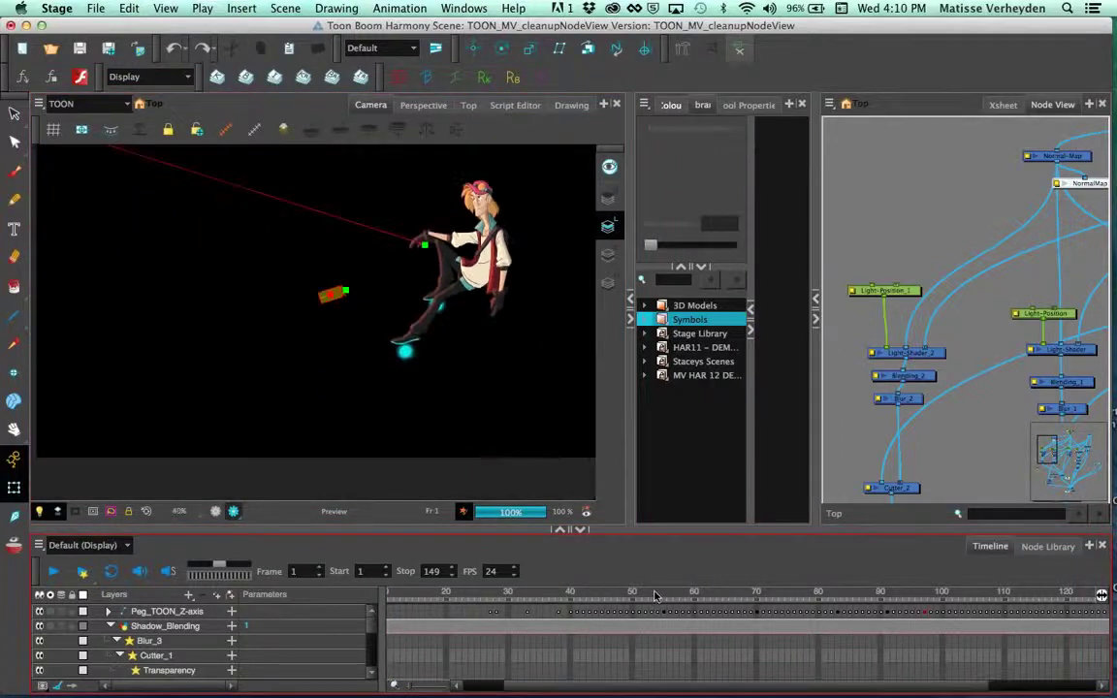
drag(308, 200, 343, 268)
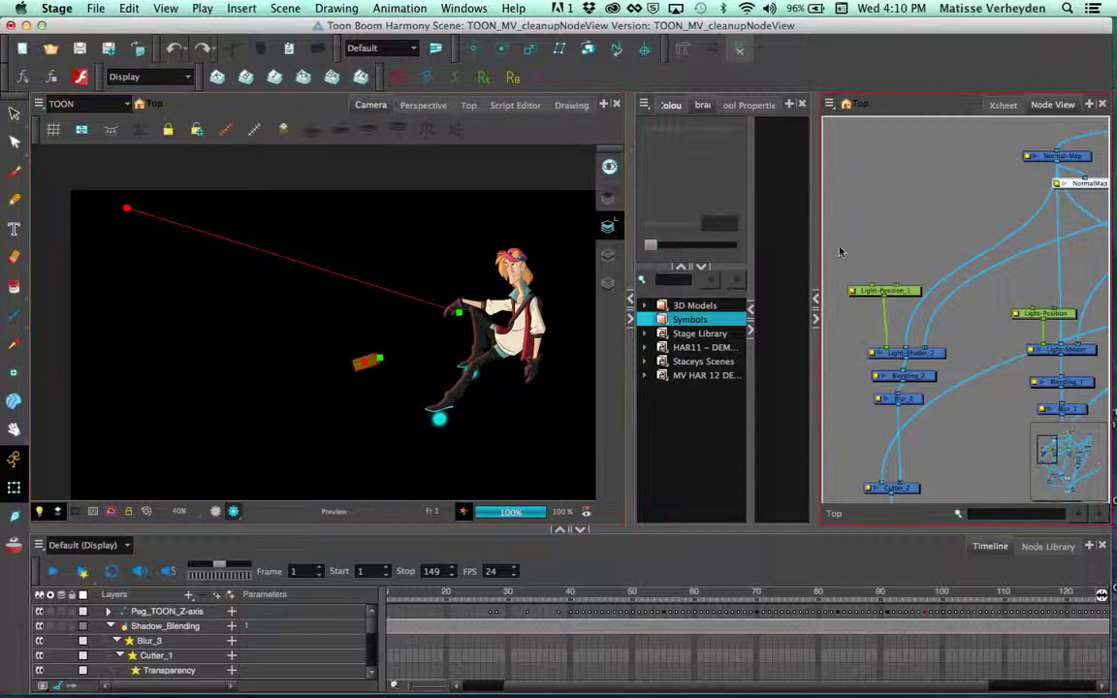
drag(392, 289, 373, 267)
key(2)
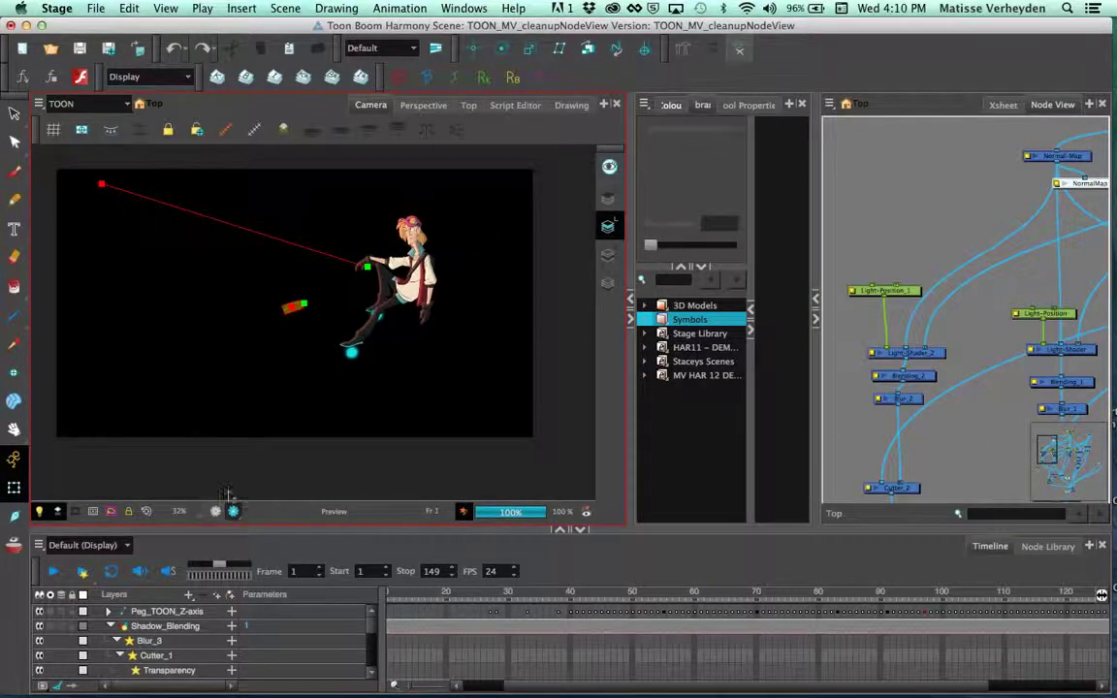
click(233, 511)
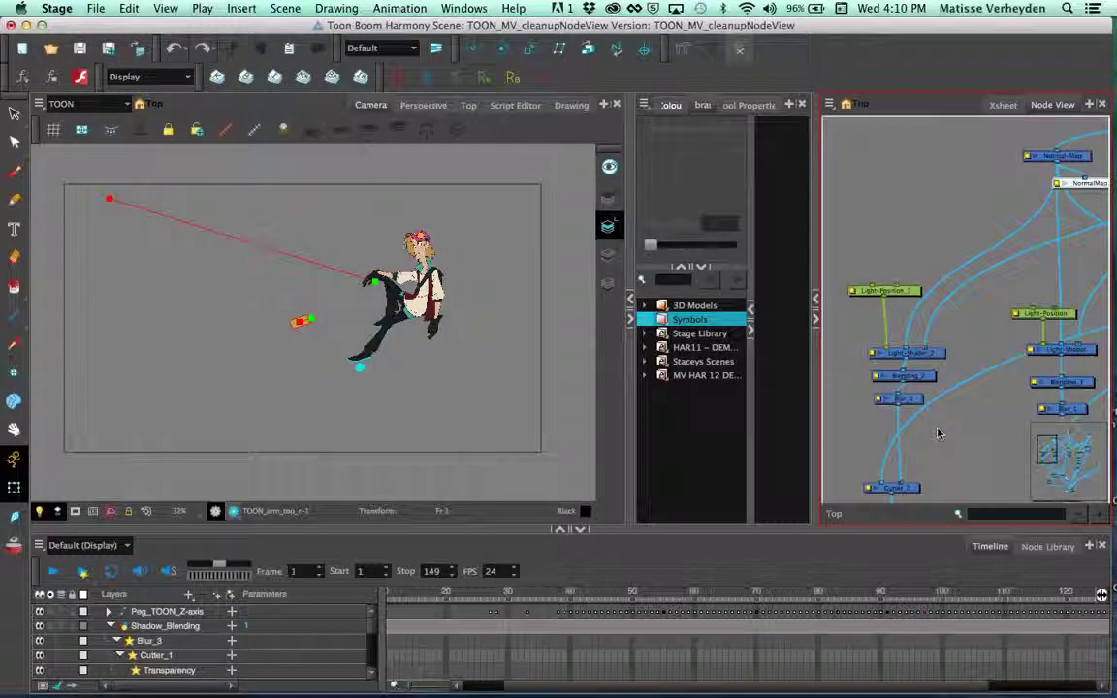
click(85, 103)
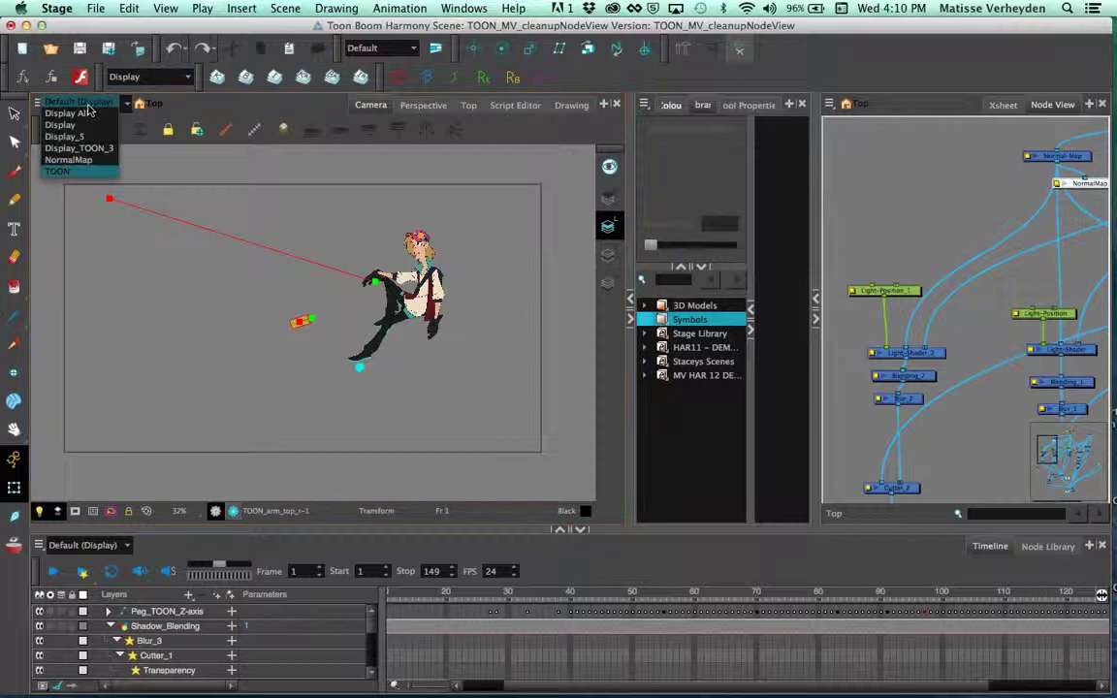
click(85, 112)
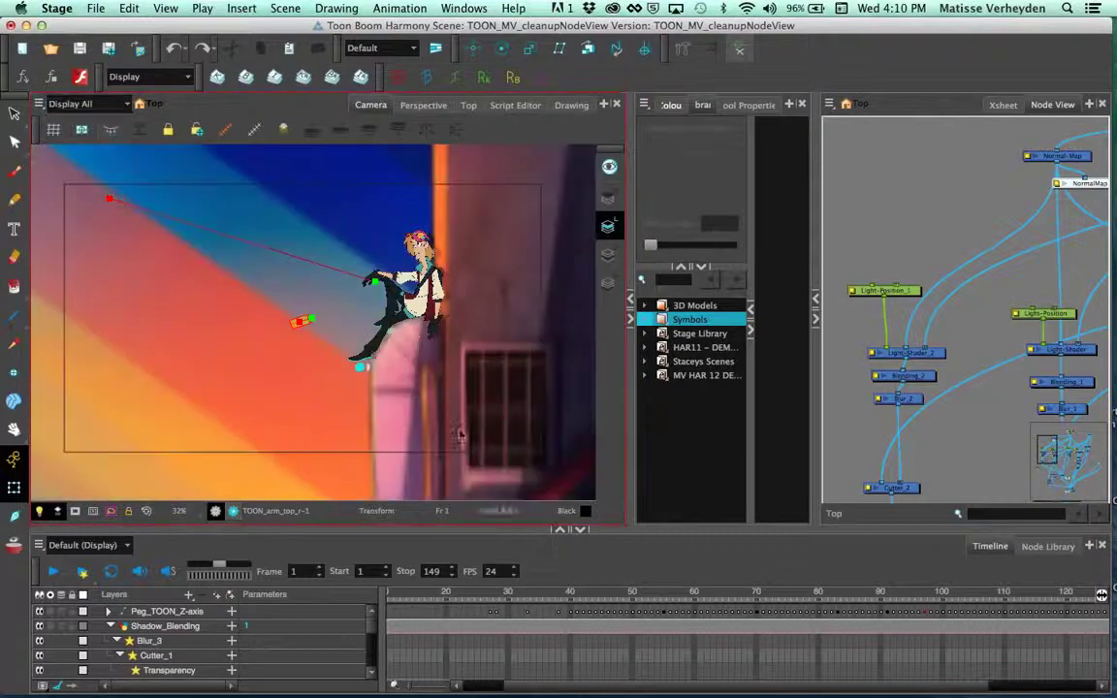
Step: Scrub the timeline to frame 94 and locate the trash can on the street in the camera view
drag(582, 360, 601, 212)
drag(675, 686, 783, 685)
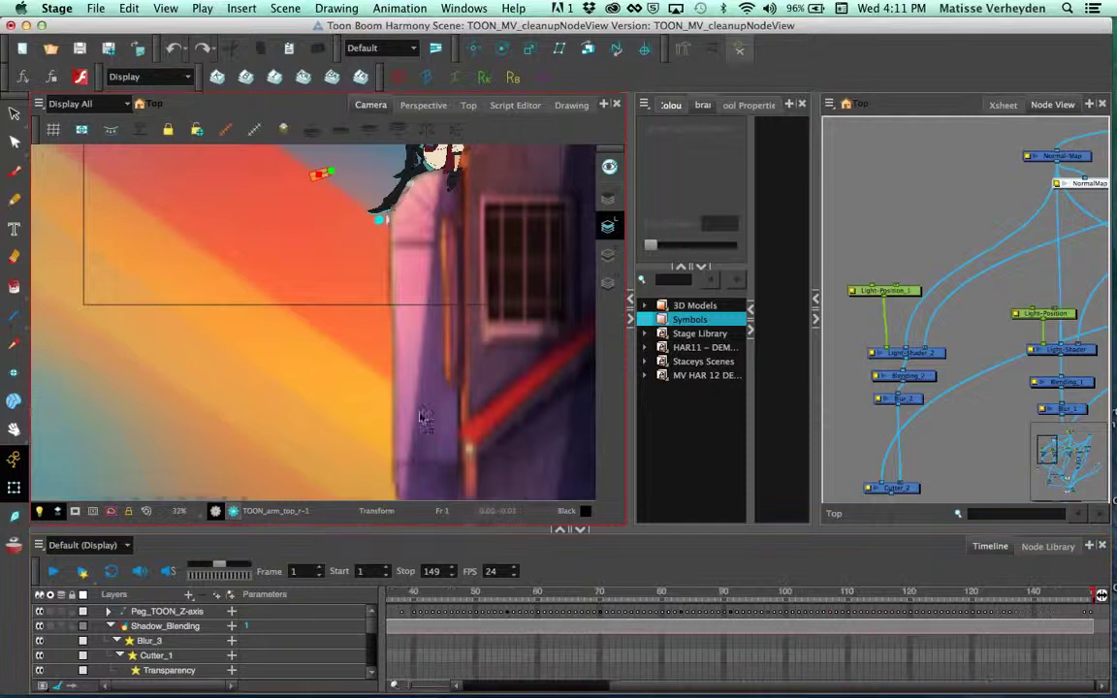
key(1)
key(1)
drag(444, 389, 464, 219)
mouse_move(480, 451)
mouse_down()
mouse_move(441, 291)
mouse_move(442, 228)
mouse_up()
drag(454, 367, 451, 251)
drag(459, 433, 454, 306)
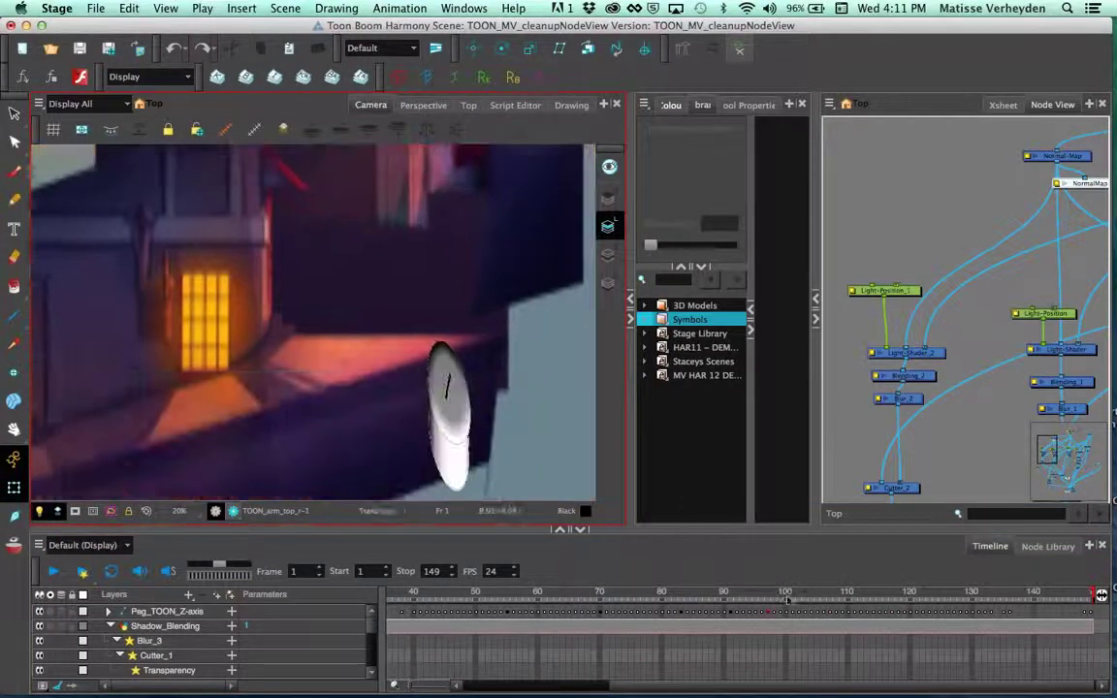
click(726, 595)
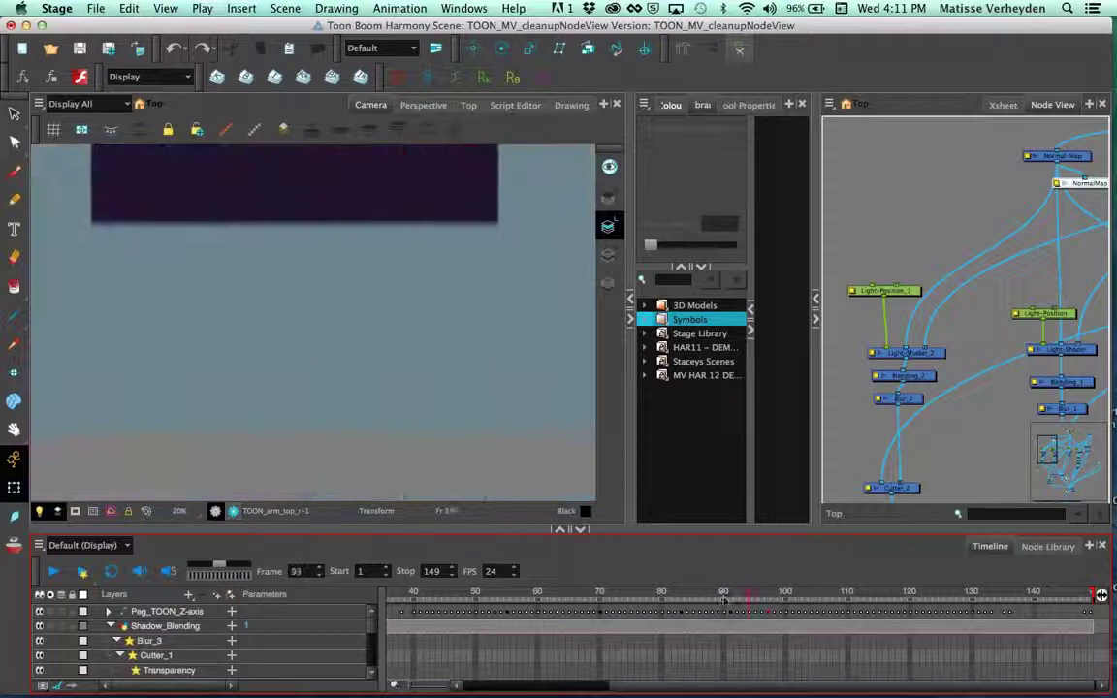
click(674, 595)
drag(412, 184, 405, 418)
drag(676, 594, 749, 594)
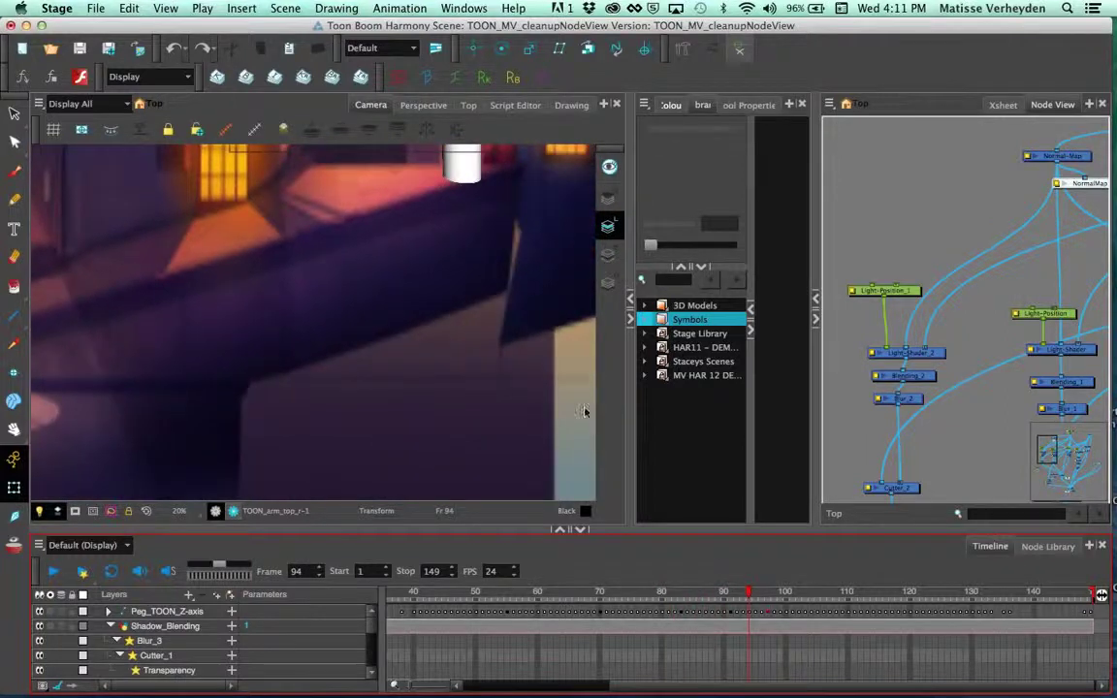
drag(453, 219, 394, 274)
drag(425, 227, 410, 336)
key(2)
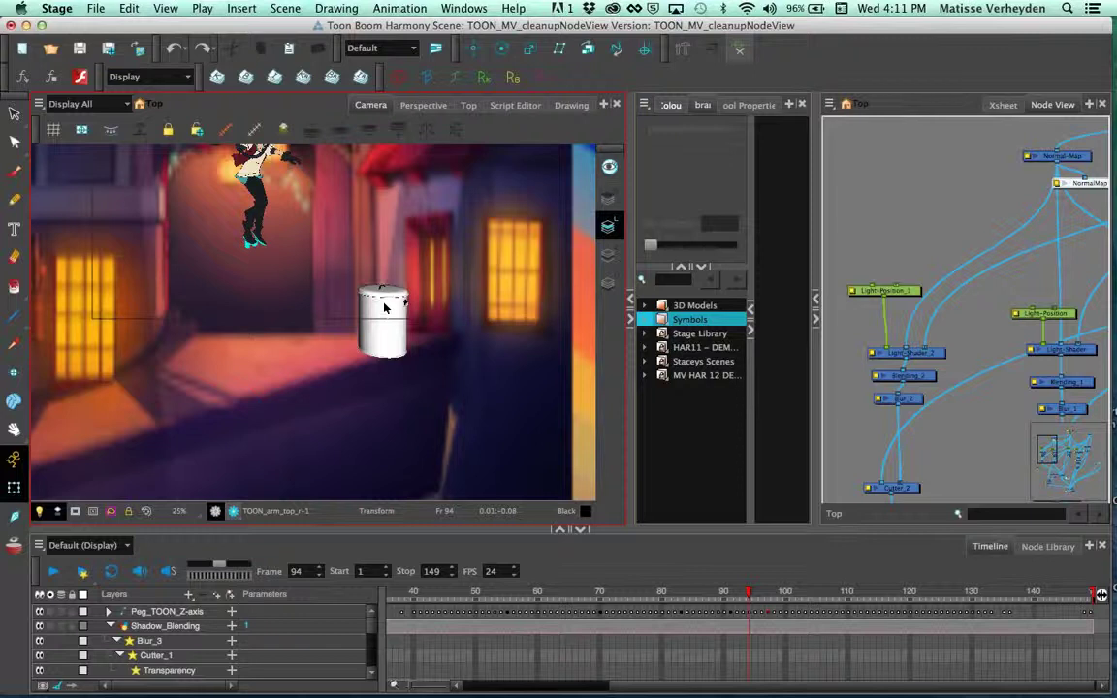
Step: Select the trash can model in the camera view and bring it into closer view
scroll(384, 307, up, 1)
click(384, 307)
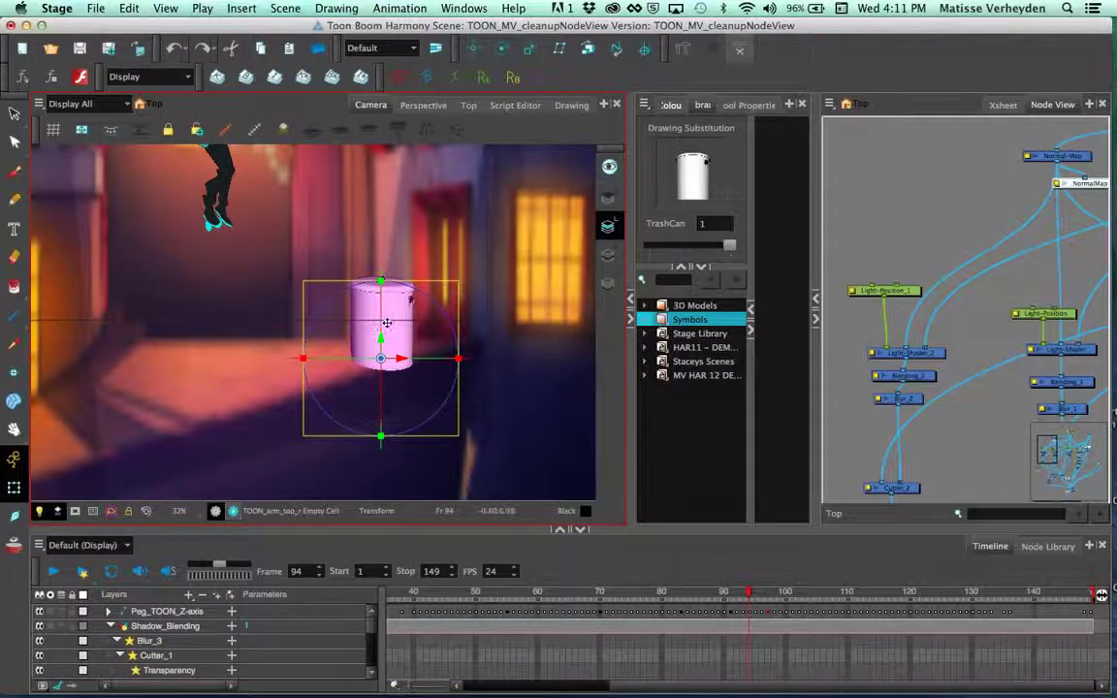
key(space)
click(384, 283)
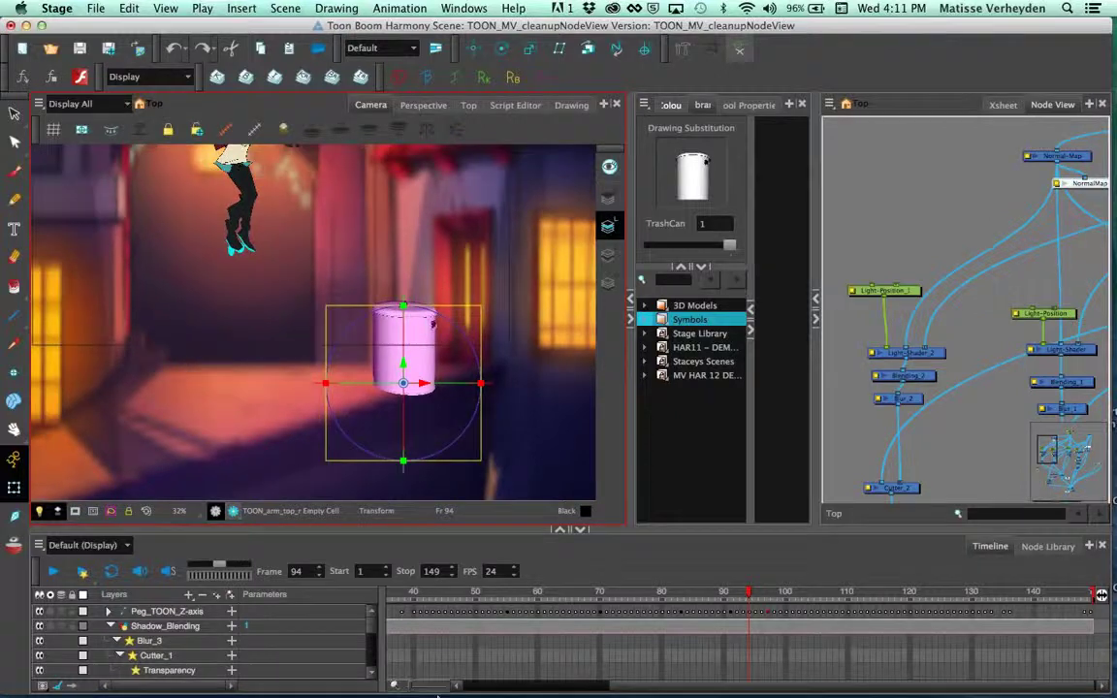
Step: Switch to QuickTime Player, scrub Toon_1st_Compositing (Converted).mov to the trash can shot, close the movie and deselect the trash can in Harmony
click(971, 677)
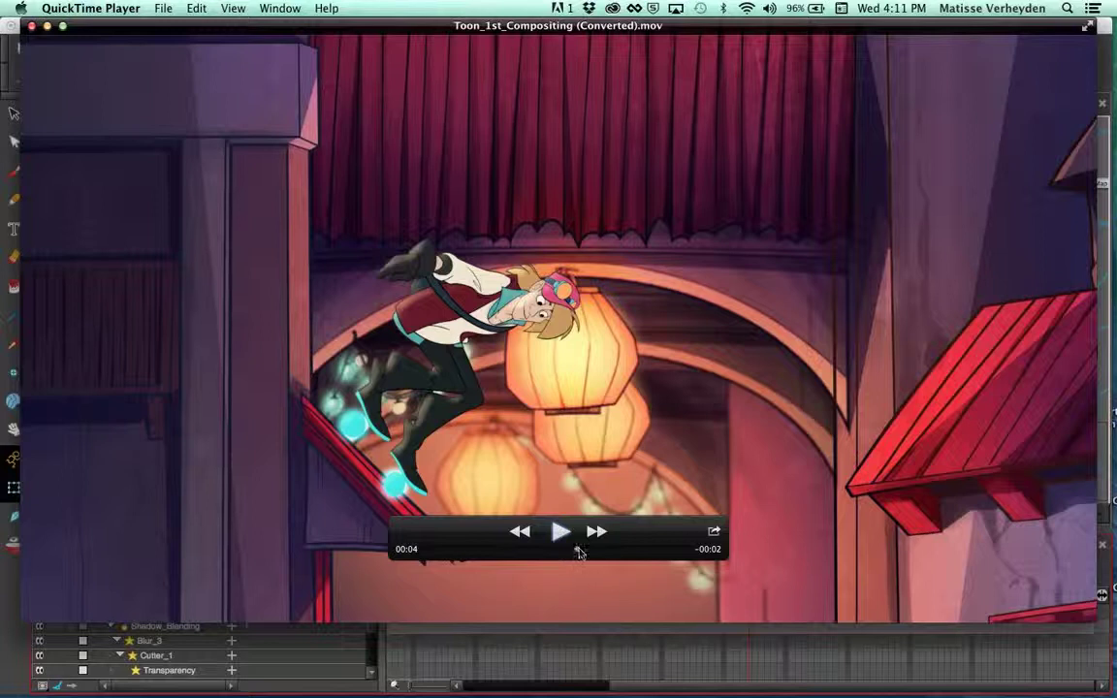
drag(582, 552, 598, 550)
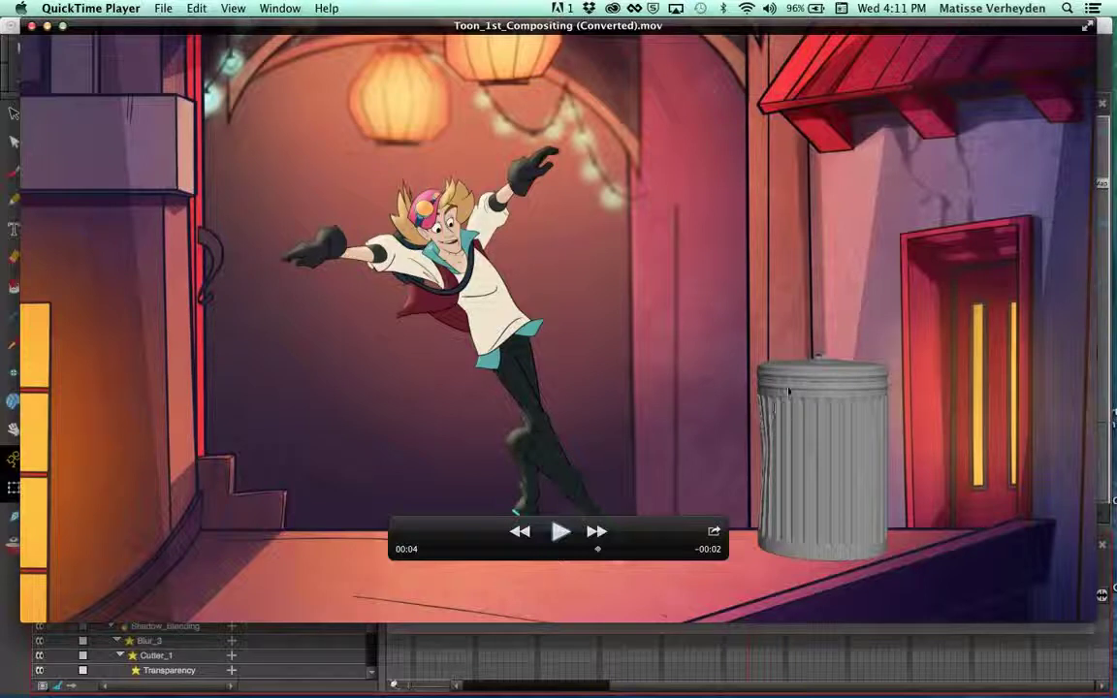
click(32, 27)
click(855, 236)
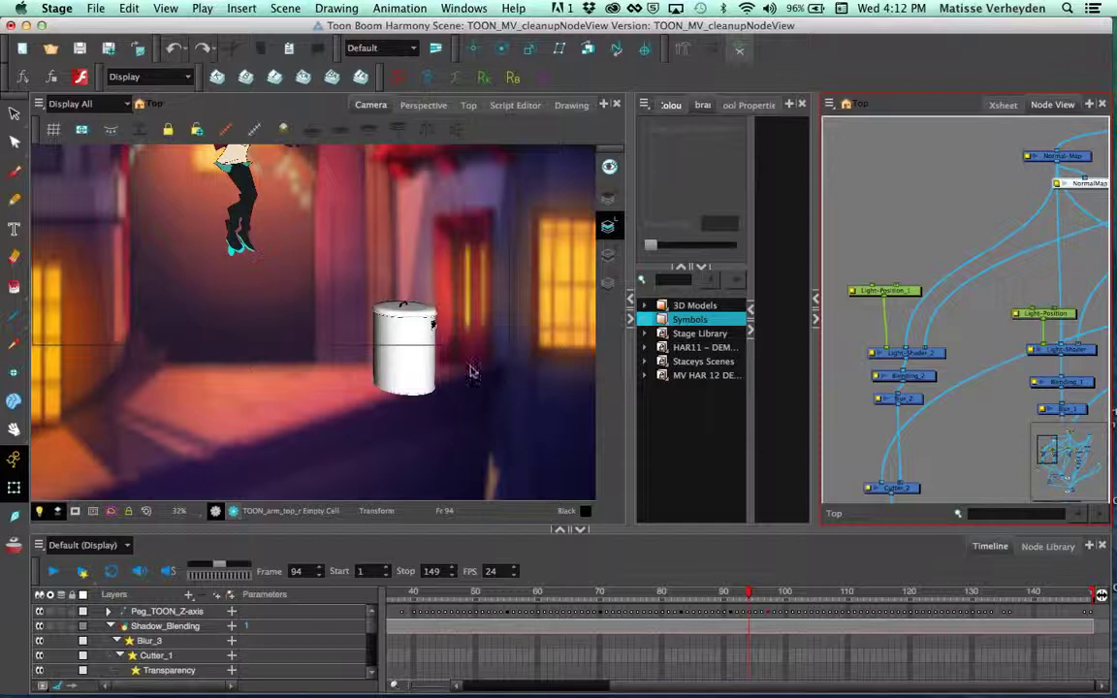
Step: Look at the scene's export options, including Render Write Nodes, and leave them without exporting
click(411, 354)
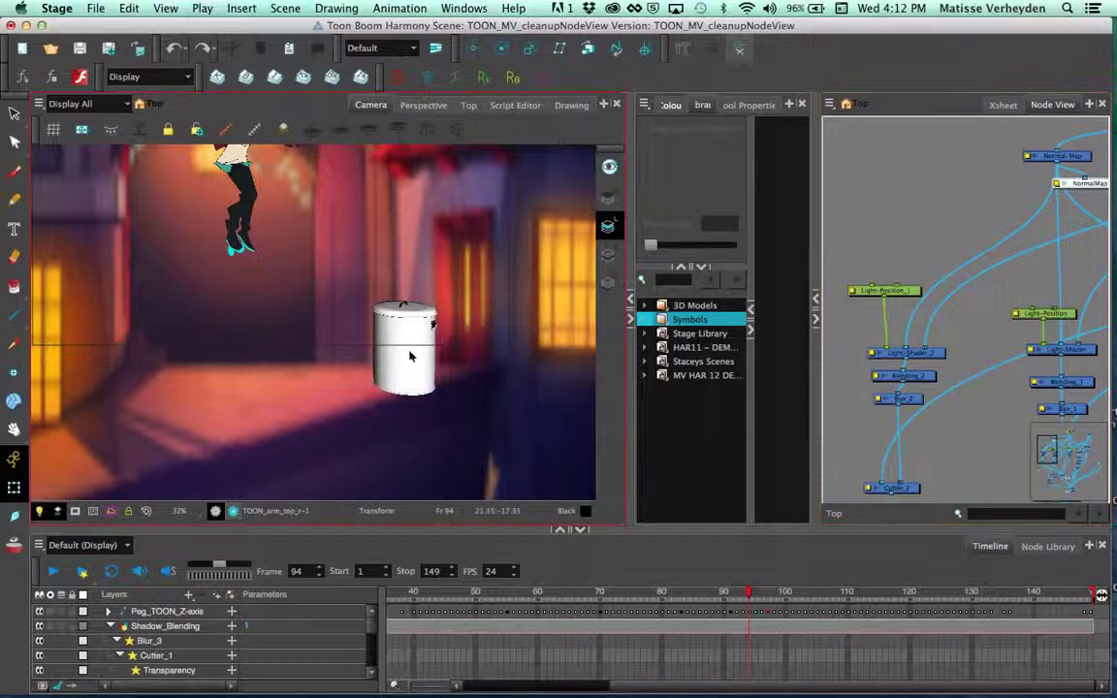
click(96, 8)
mouse_move(178, 192)
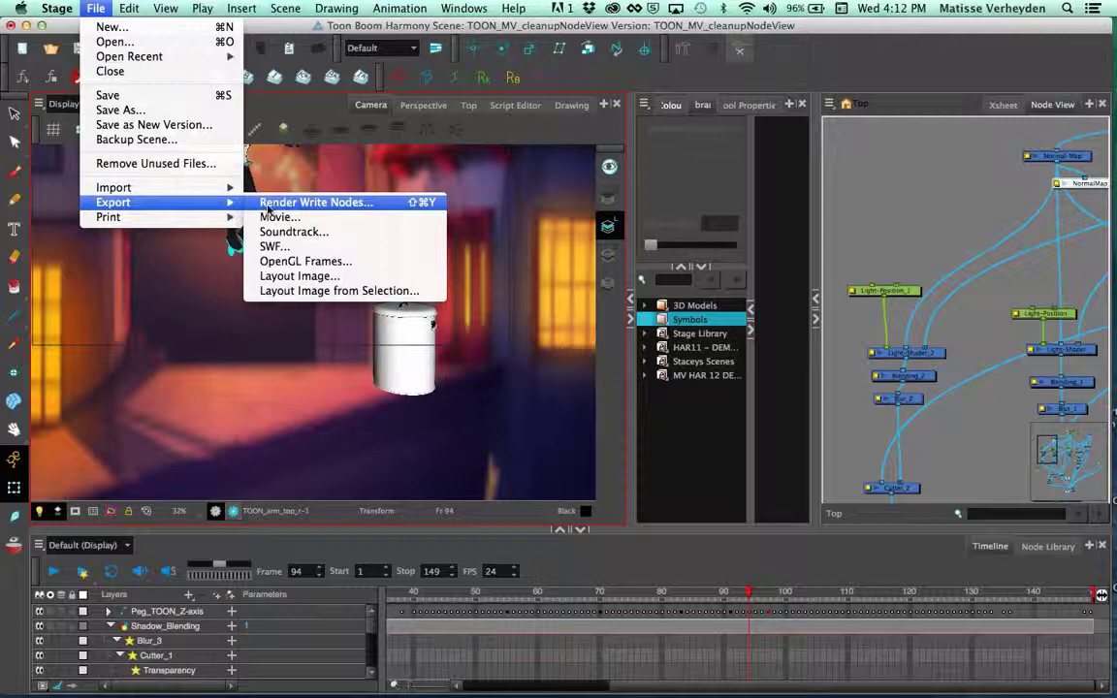
click(849, 250)
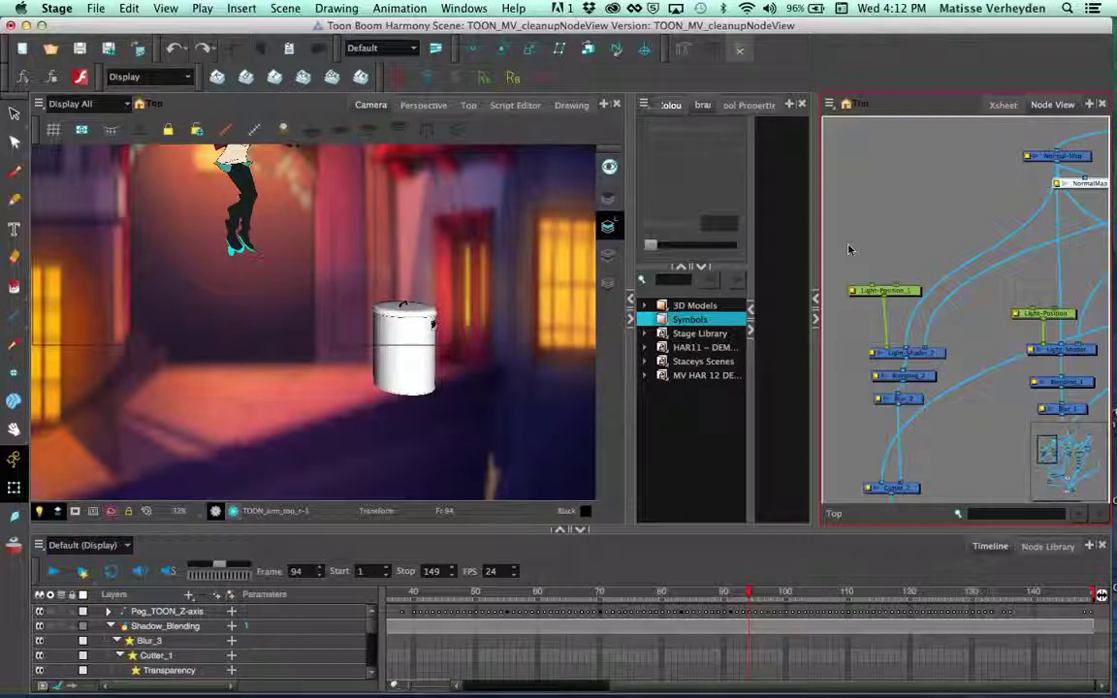
click(370, 272)
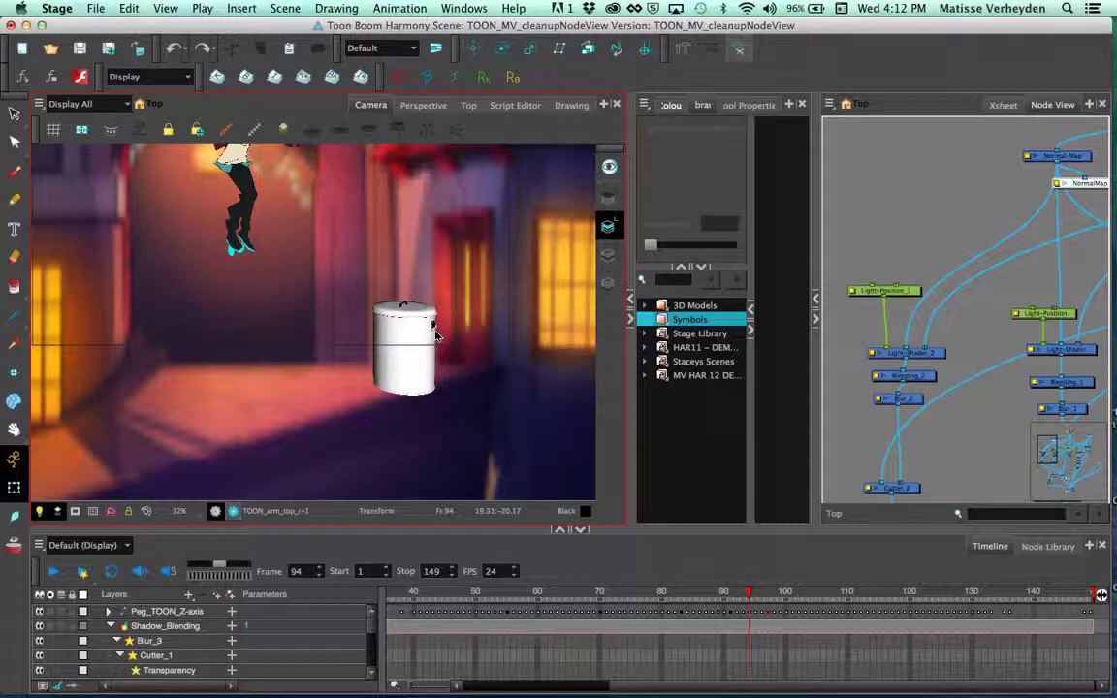
click(774, 194)
Step: Switch to the Perspective view and orbit the set until the background layers and trash can are seen from above
drag(469, 259, 464, 301)
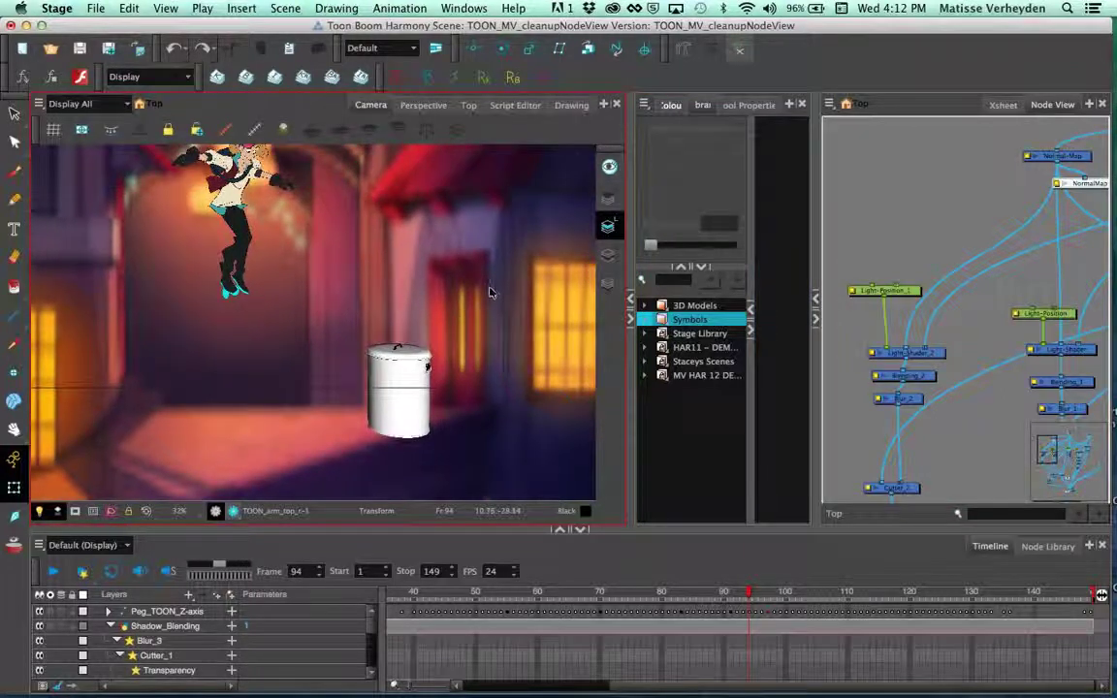
click(426, 105)
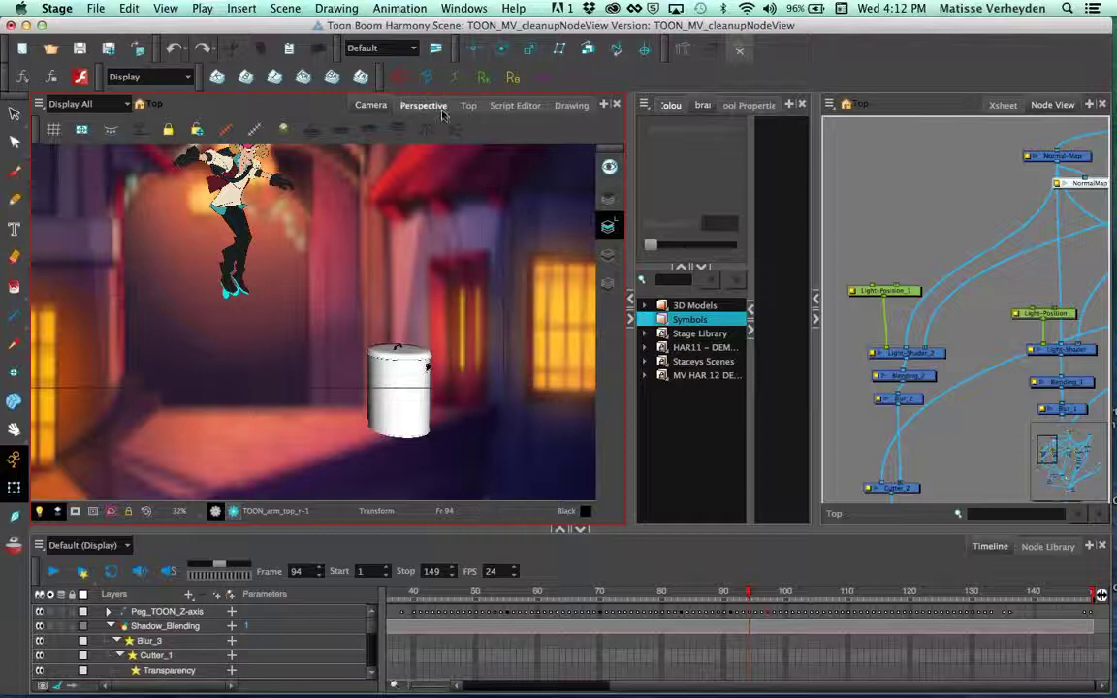
scroll(458, 284, down, 3)
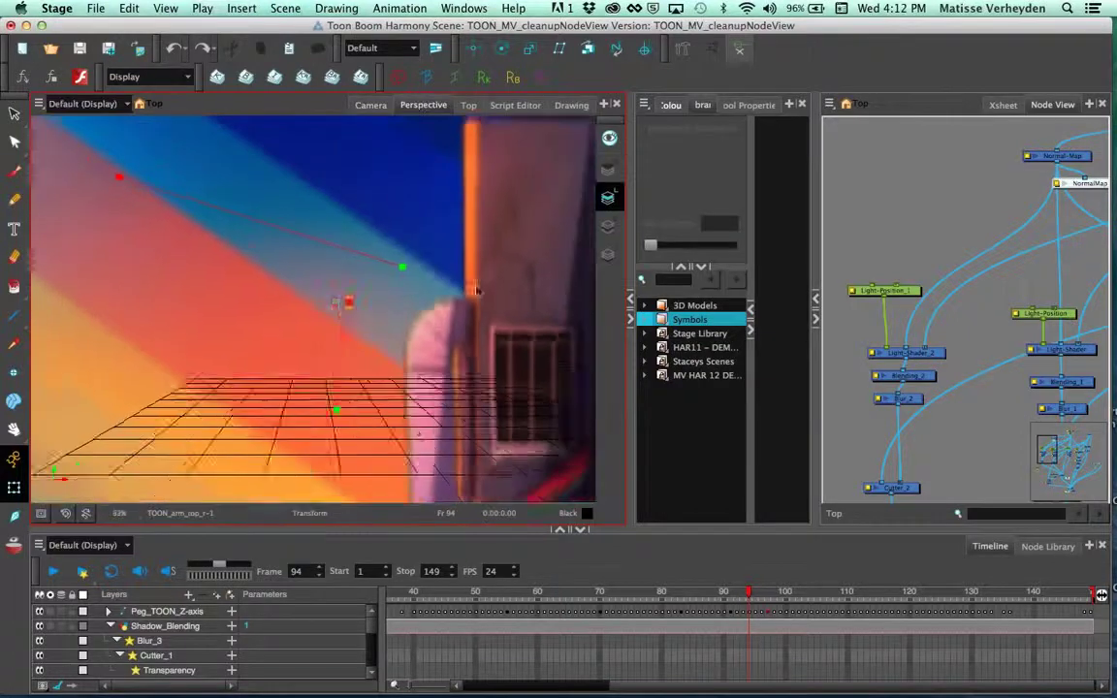
scroll(473, 289, down, 2)
drag(417, 257, 430, 290)
drag(395, 409, 366, 340)
drag(427, 219, 286, 215)
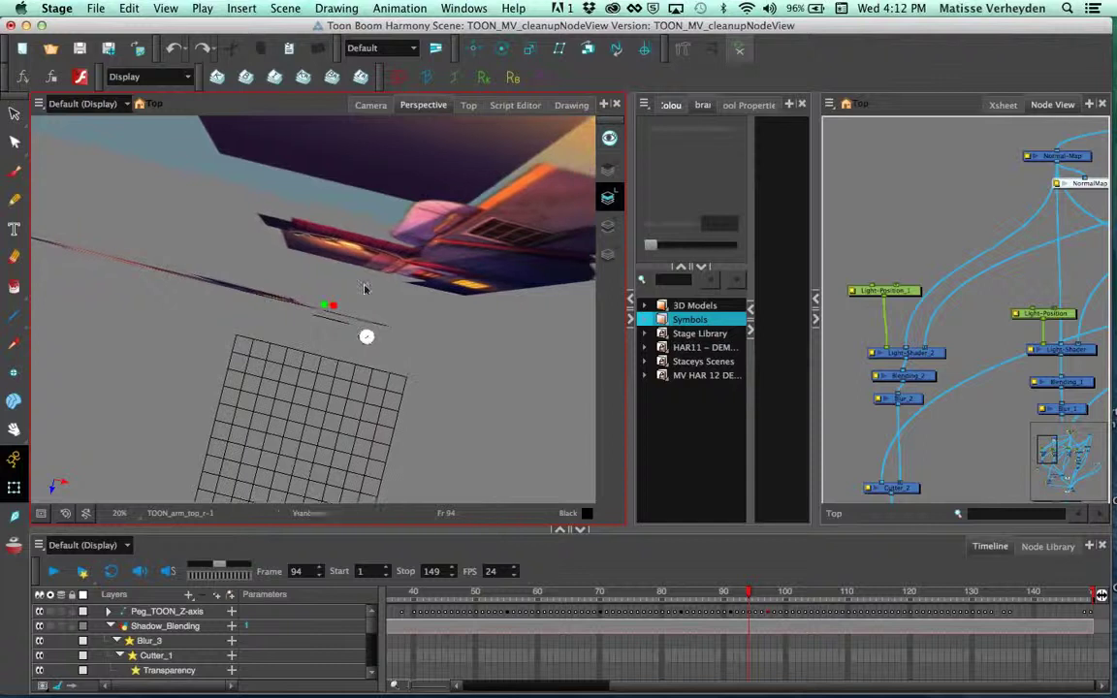
Step: Examine the depth spacing of the background layers edge-on, and orbit the perspective back to an angled front view
drag(380, 257, 455, 381)
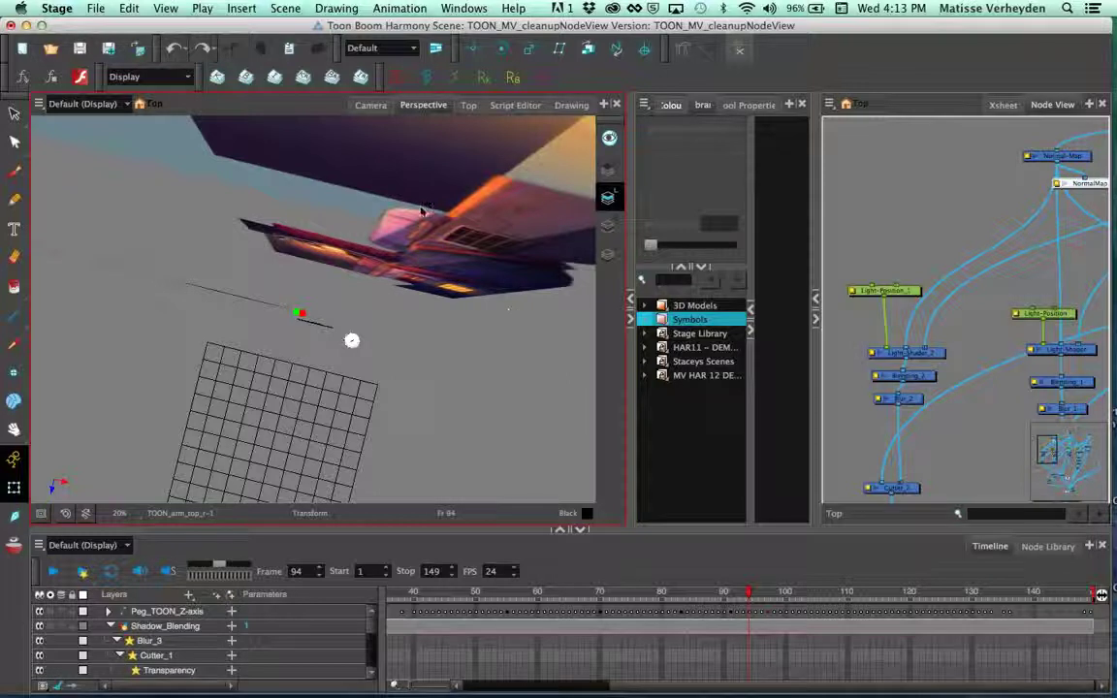
drag(439, 229, 276, 229)
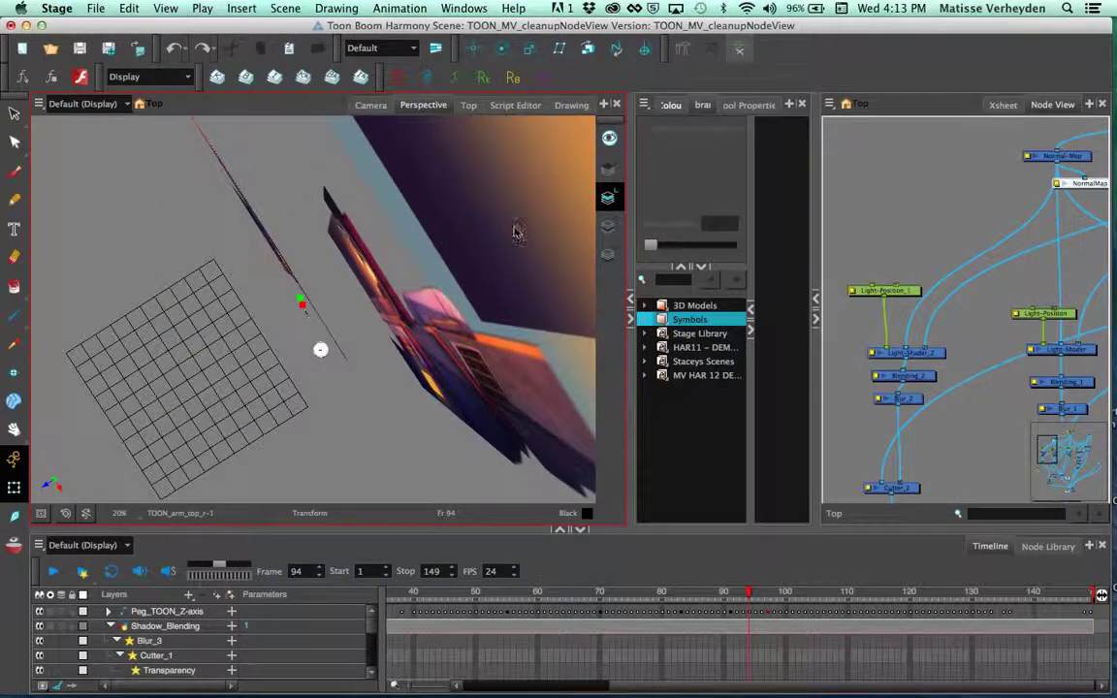
drag(444, 244, 454, 327)
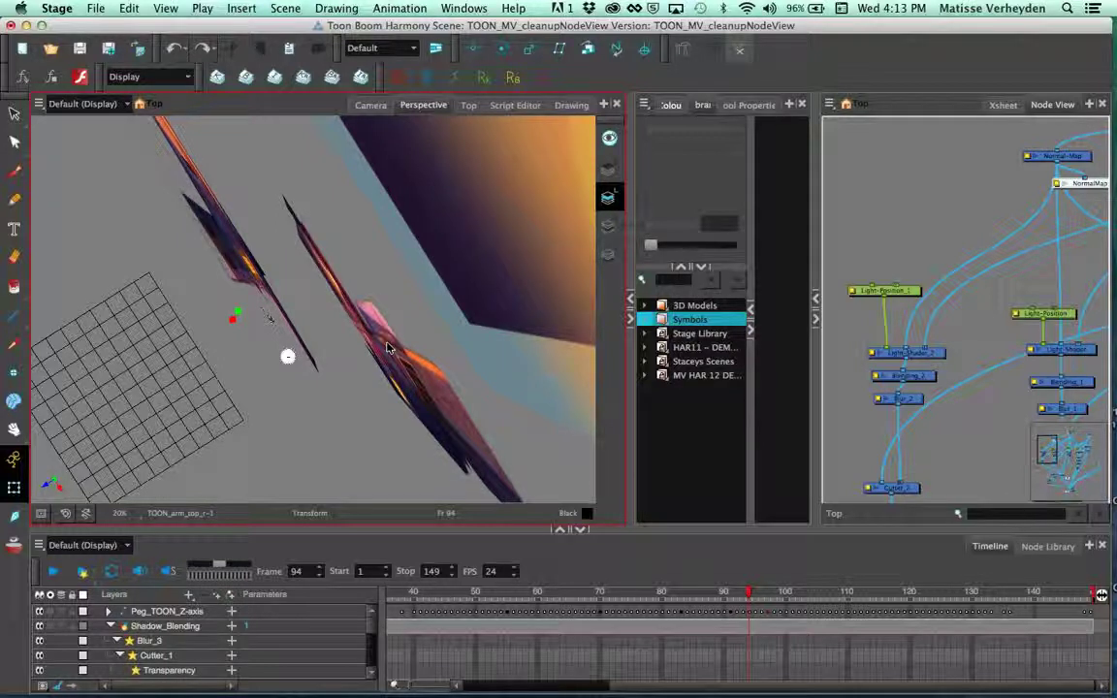
key(super+alt)
drag(472, 297, 317, 479)
drag(434, 286, 473, 227)
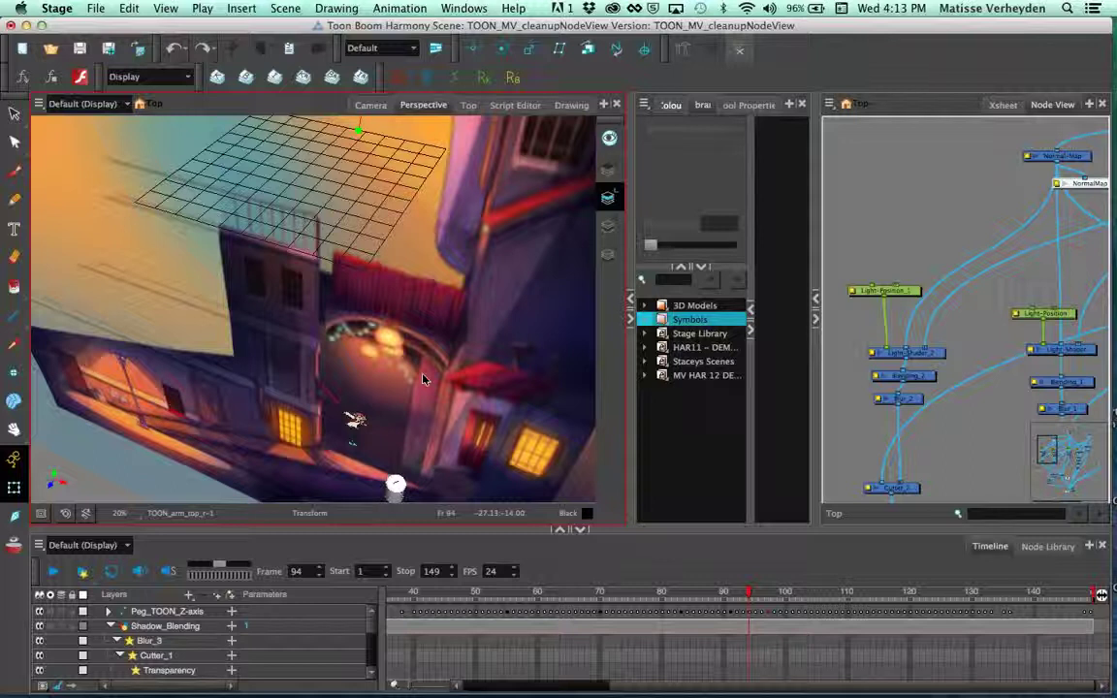
Step: Return to the Camera view and select the Camera node in the node network
click(939, 472)
scroll(939, 473, down, 5)
scroll(940, 472, left, 3)
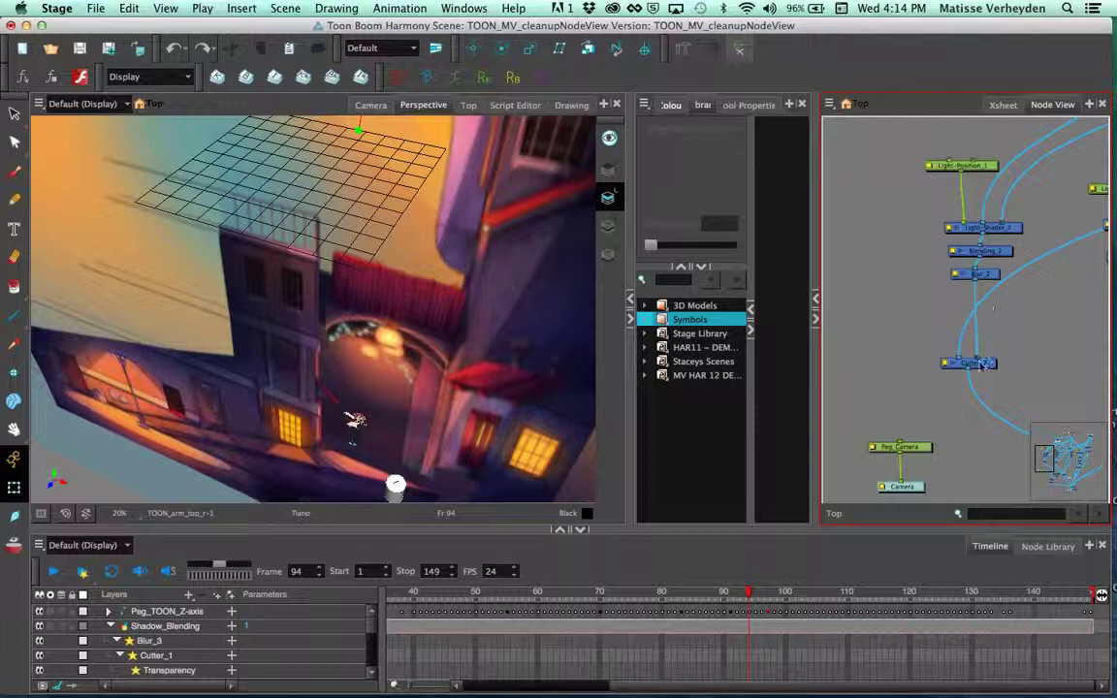
click(370, 105)
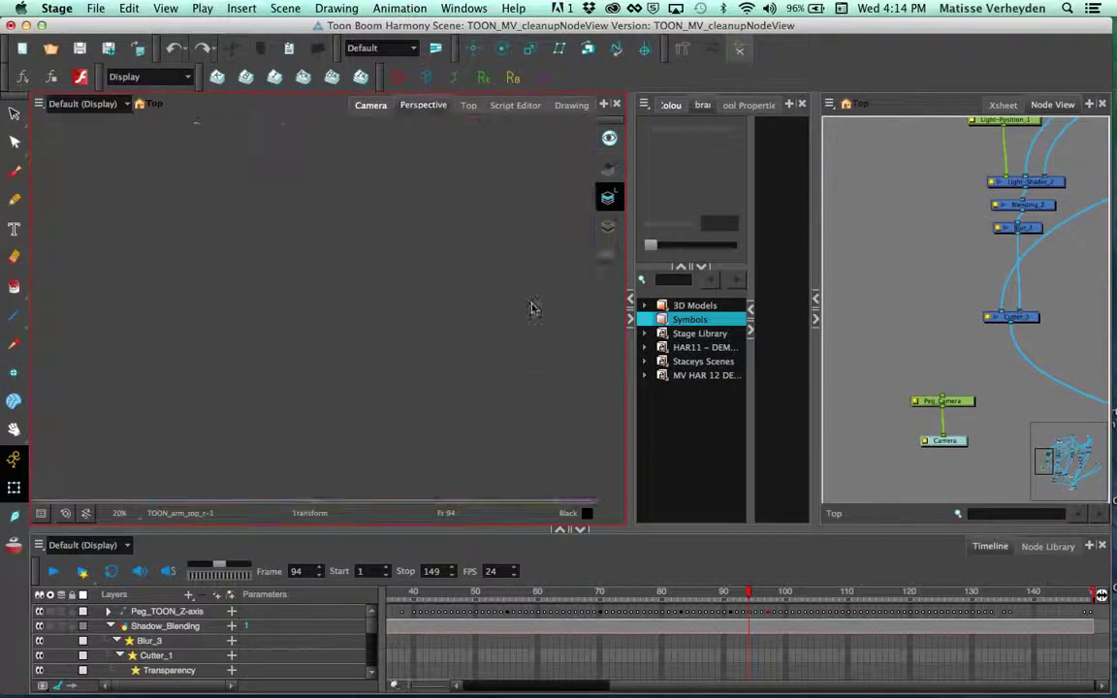
click(955, 442)
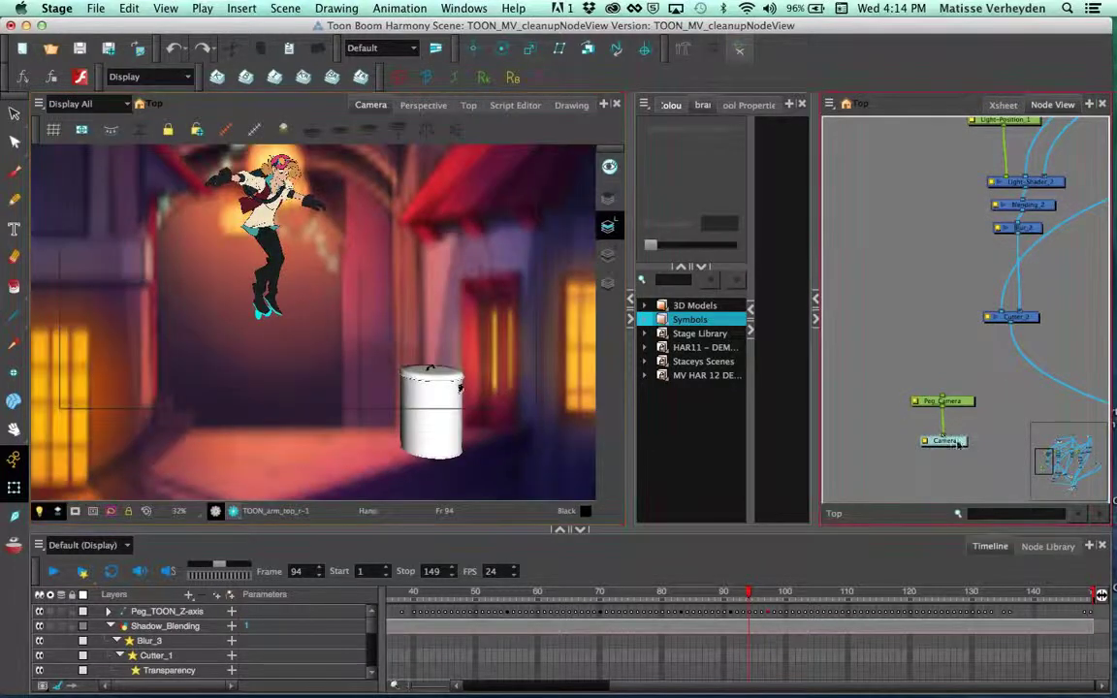
Step: Select the Peg_Camera node, shift it slightly closer to the Camera node and show the entire camera frame
click(959, 403)
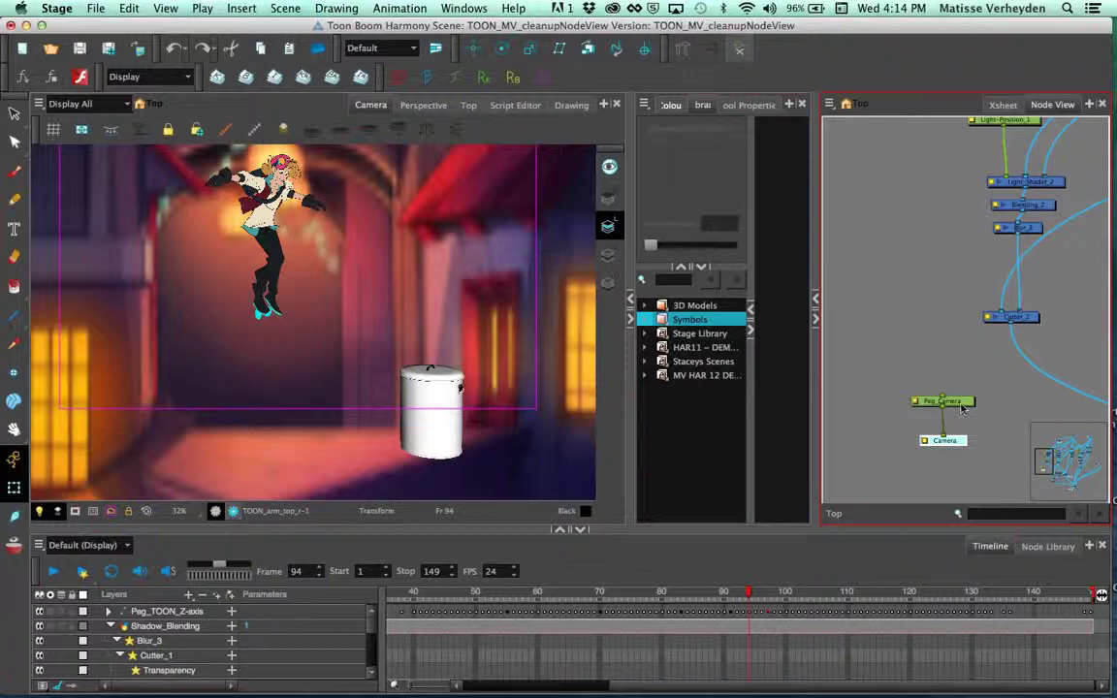
drag(962, 408, 963, 416)
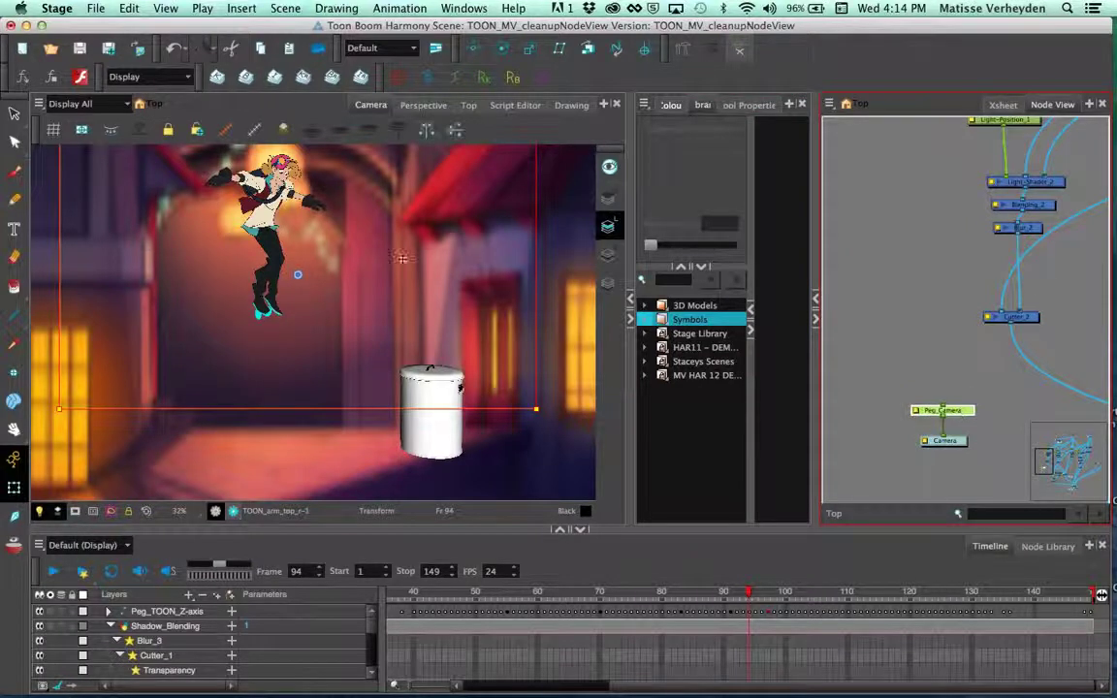
scroll(412, 268, down, 3)
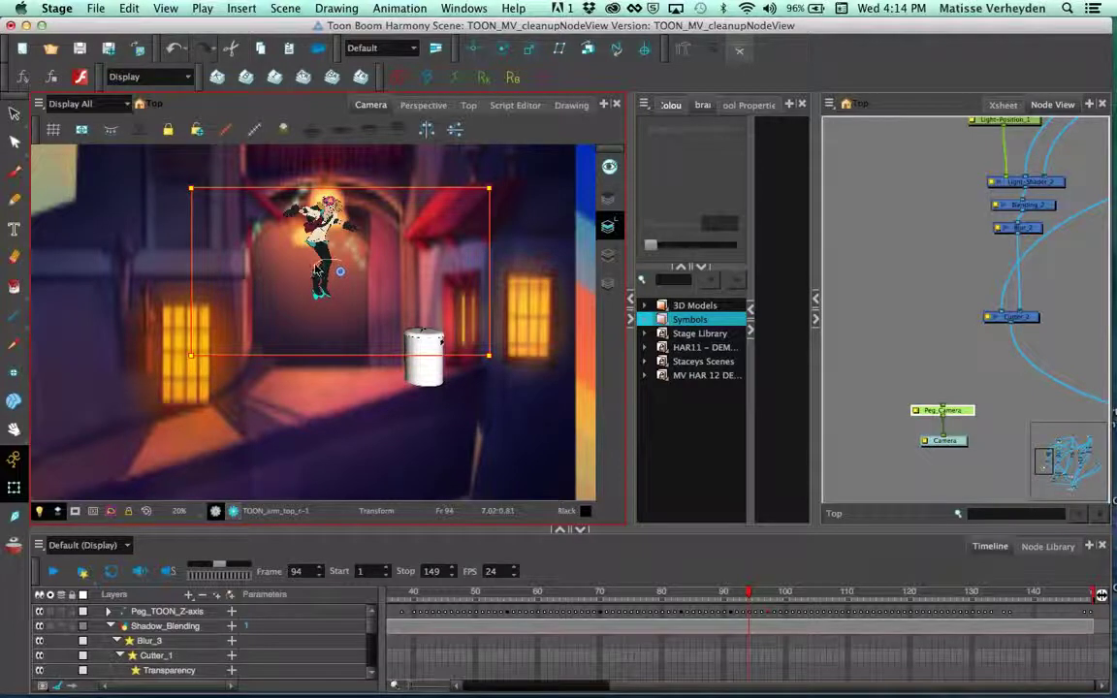
Step: Reposition the camera with Peg_Camera in the Camera view, try scaling its frame from the upper-left corner, and clear the selection
click(336, 262)
click(957, 424)
click(950, 412)
drag(335, 262, 345, 326)
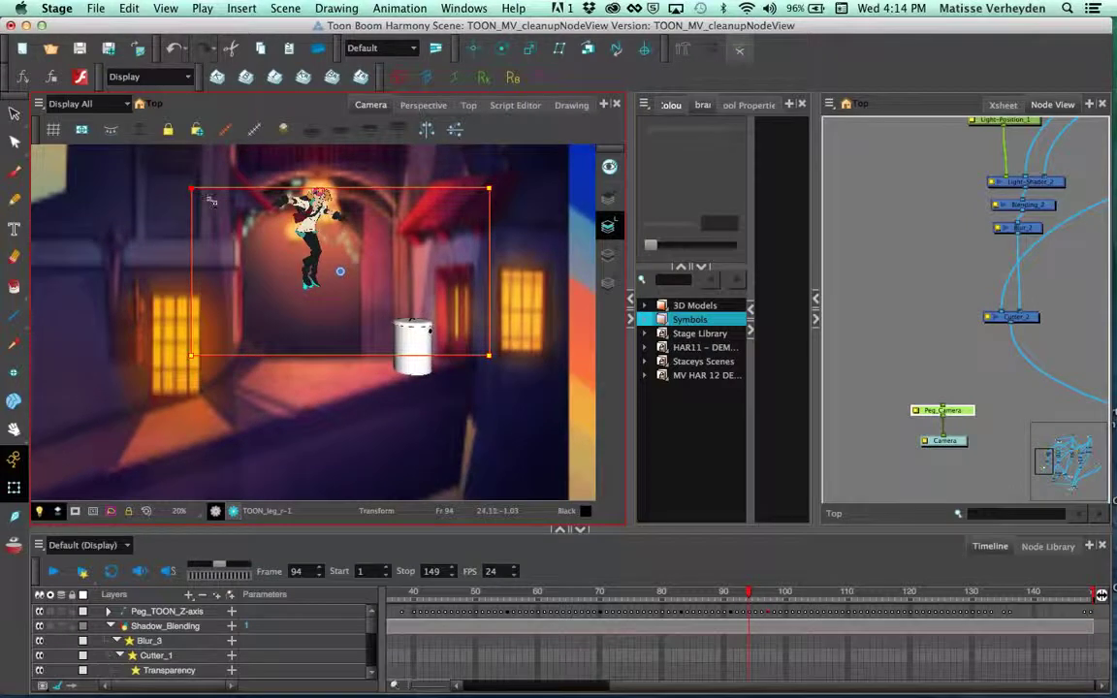
drag(192, 189, 254, 224)
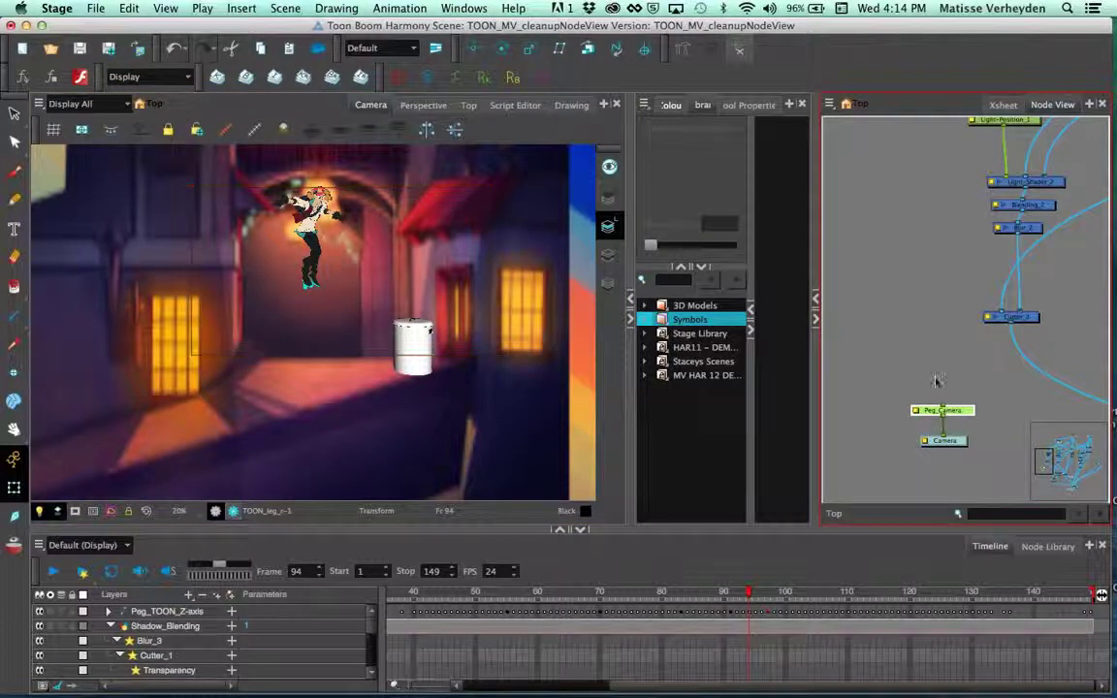
click(938, 381)
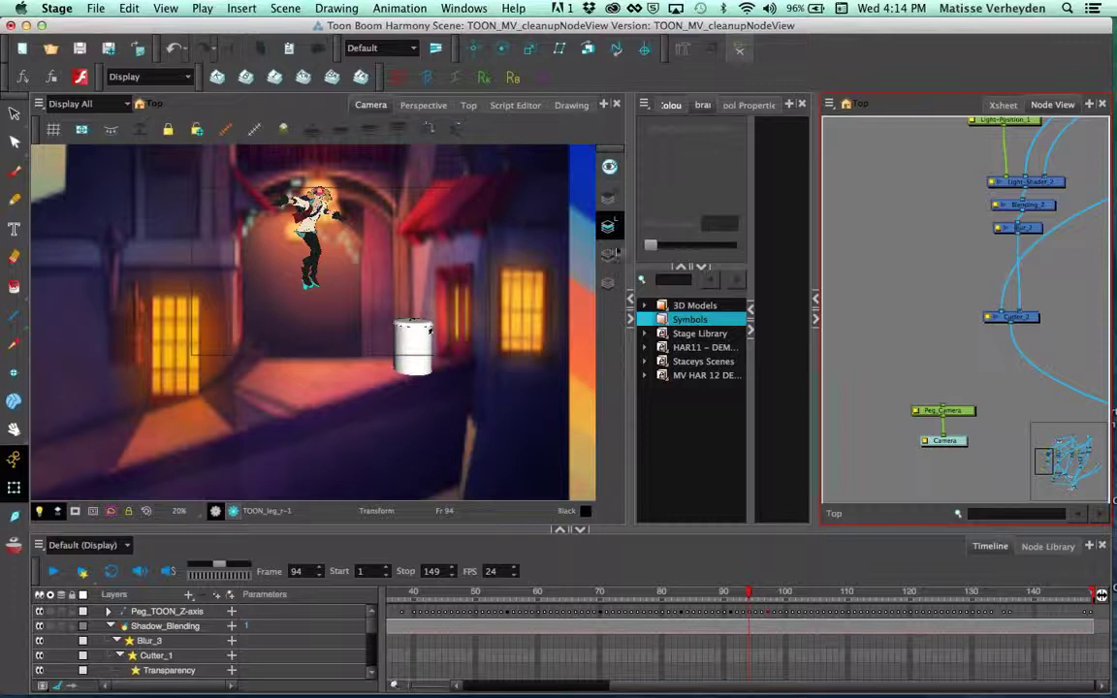
Step: Switch to the Perspective view and enable 3D in the Peg_Camera layer properties
click(434, 105)
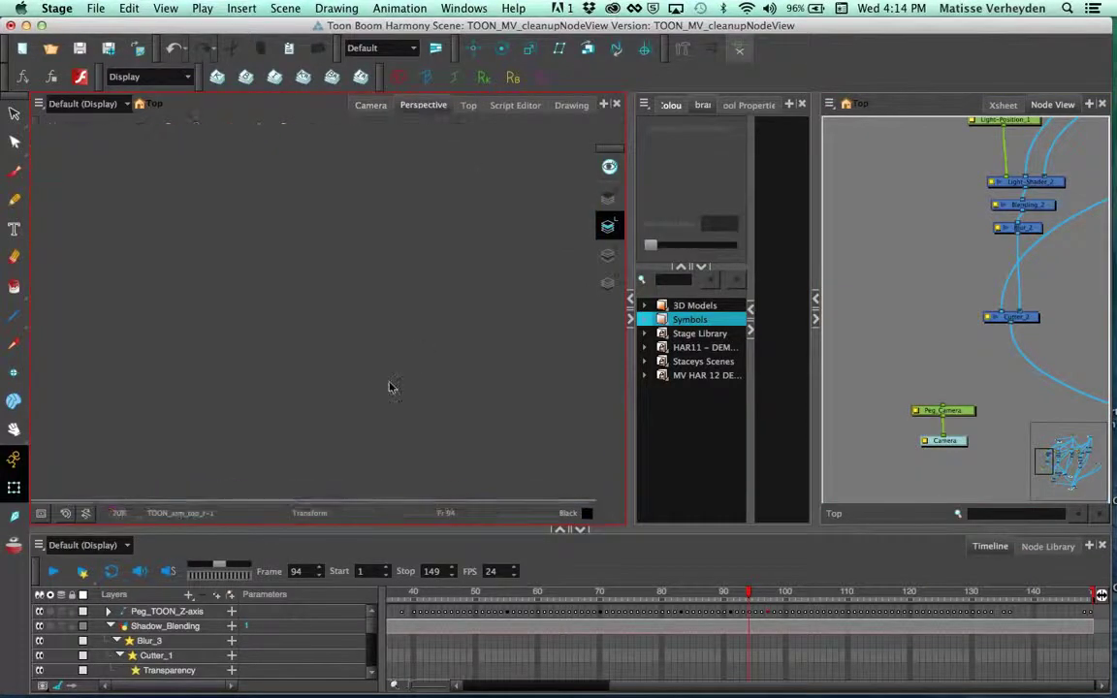
double_click(949, 408)
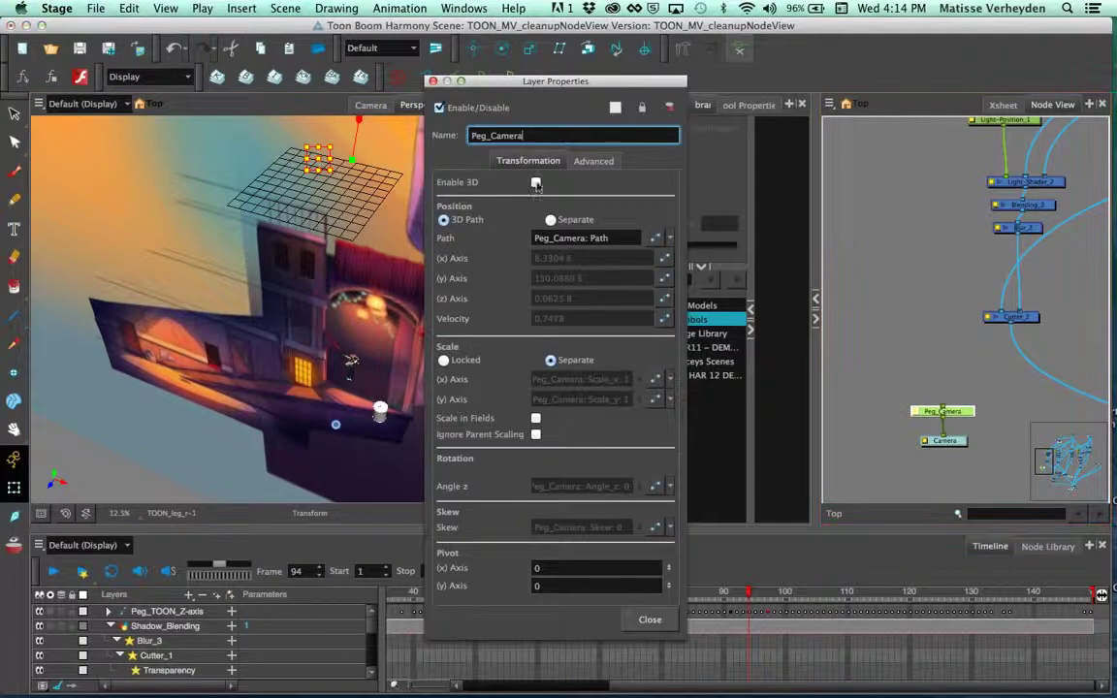
click(535, 182)
click(433, 23)
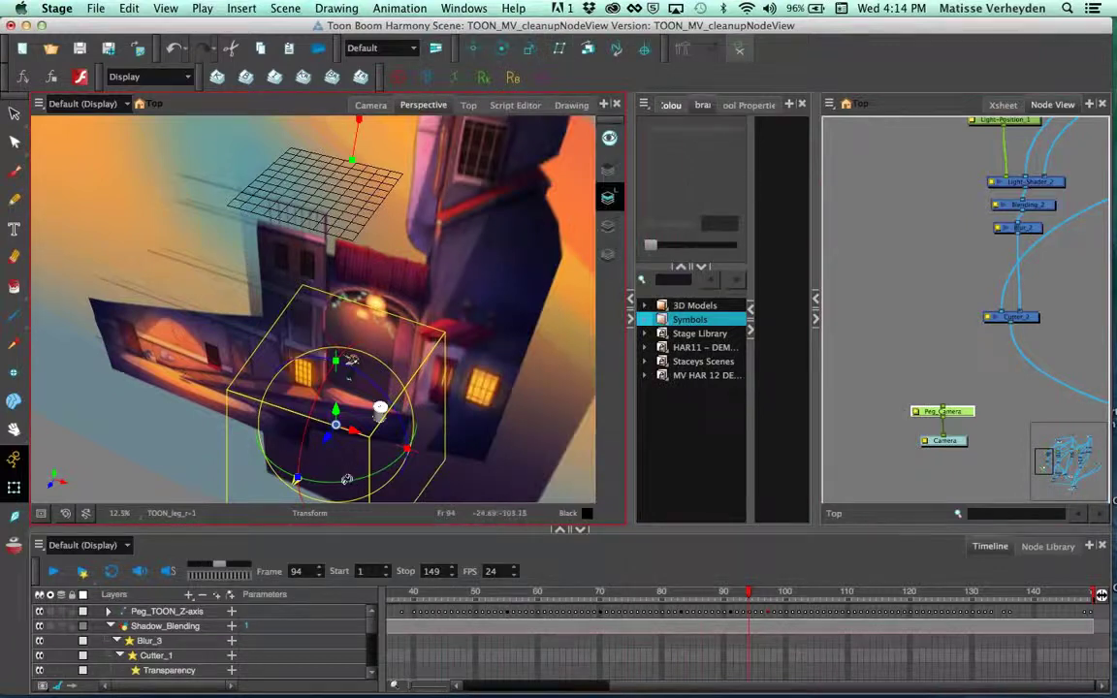
Step: Add a Camera view to the Node View pane so it shows alongside the Perspective view
click(1068, 104)
click(1089, 105)
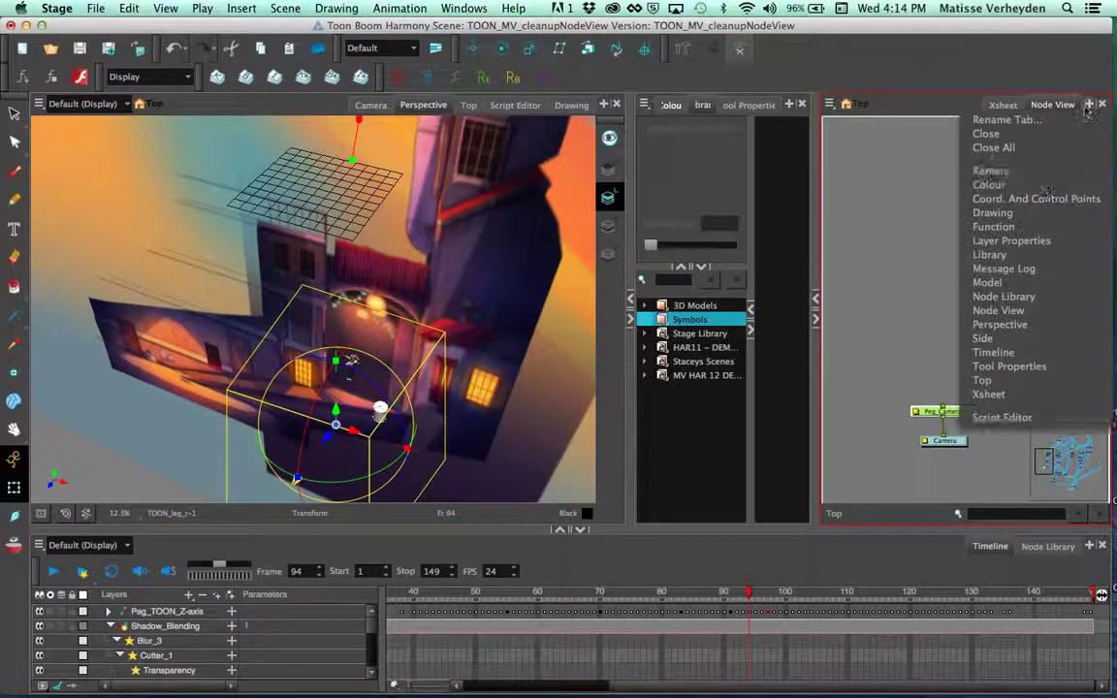
click(1043, 171)
right_click(1003, 104)
click(795, 146)
Step: Rotate the 3D camera peg back and forth around its vertical axis in the Perspective view
drag(316, 481, 333, 482)
drag(345, 480, 361, 478)
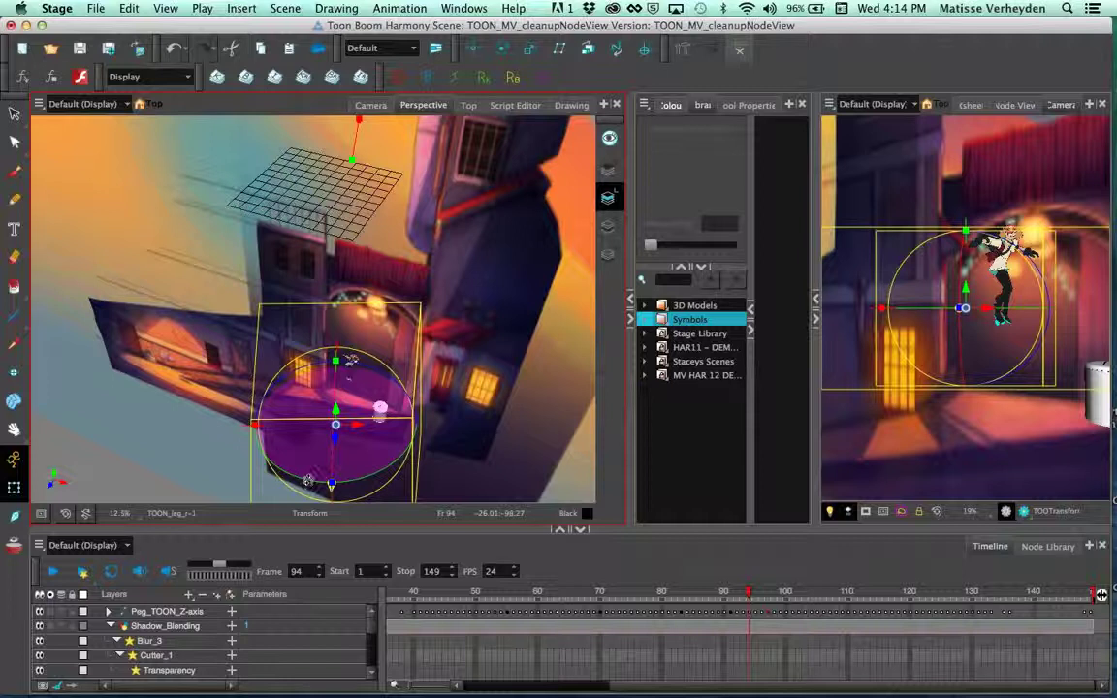
drag(303, 479, 300, 476)
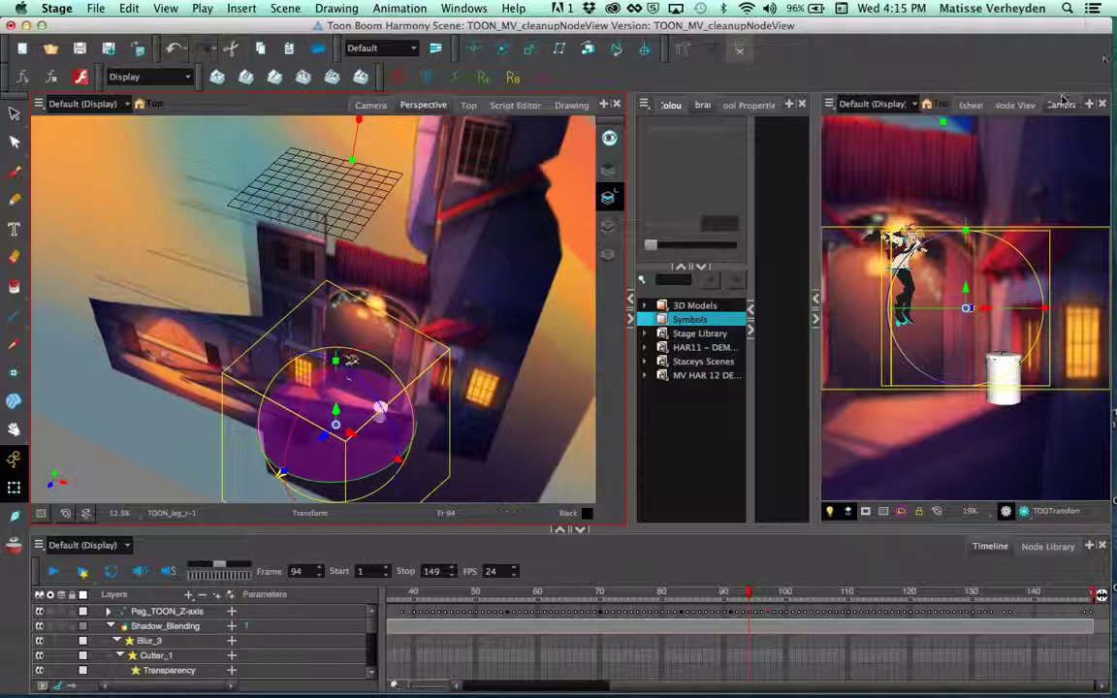
Step: Close the added Camera view, return to the node network and deselect Peg_Camera
drag(1037, 27, 1079, 32)
click(1058, 103)
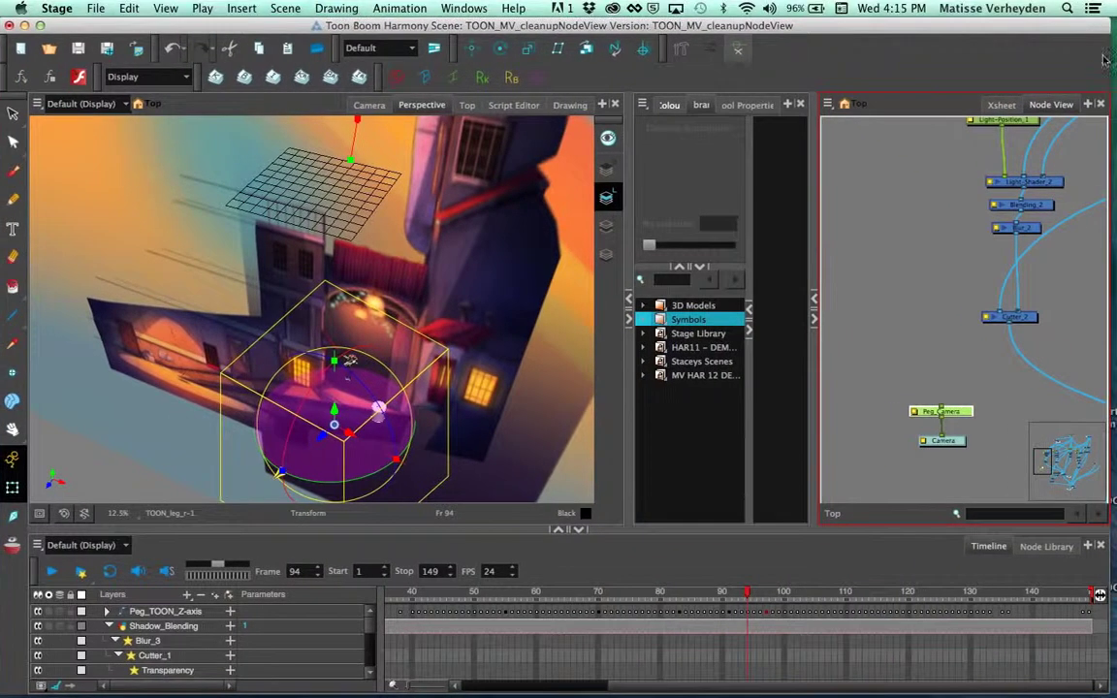
click(908, 328)
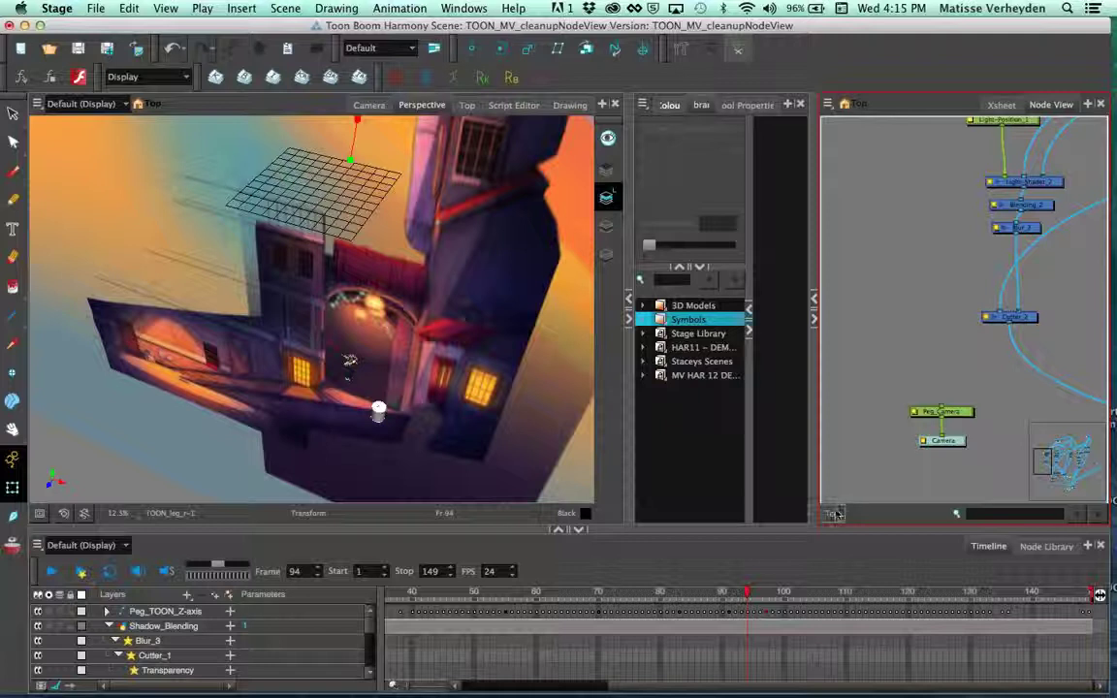
scroll(949, 392, down, 5)
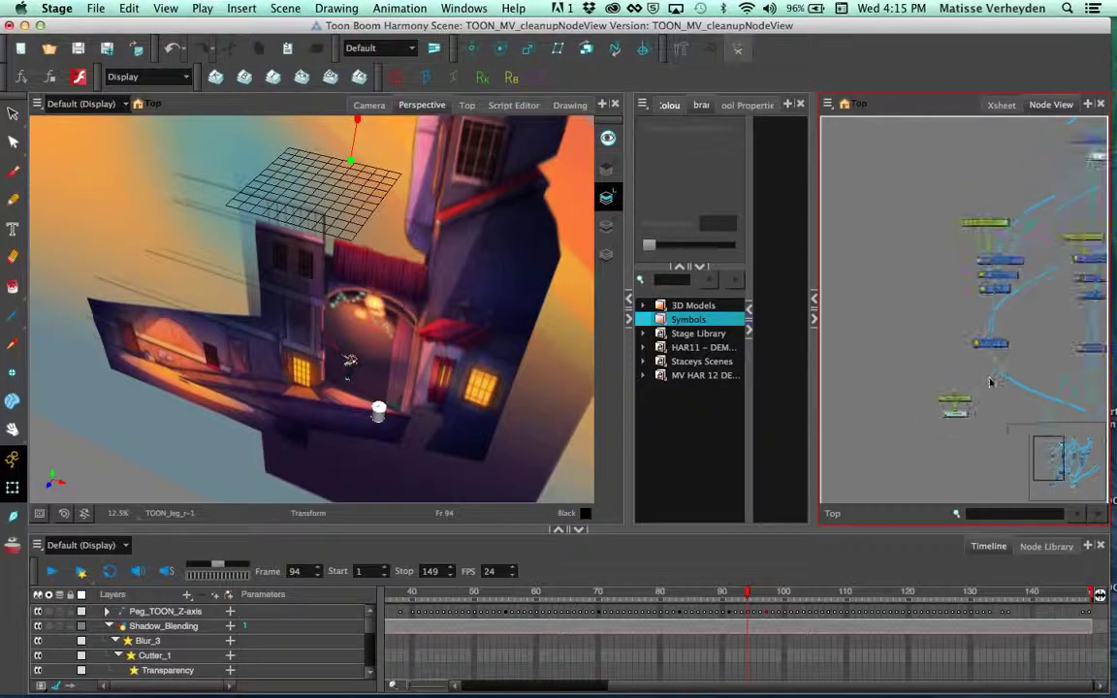
Step: Close the current scene without saving and open the scene file from the HAR12_DemoScene folder on the desktop
click(9, 27)
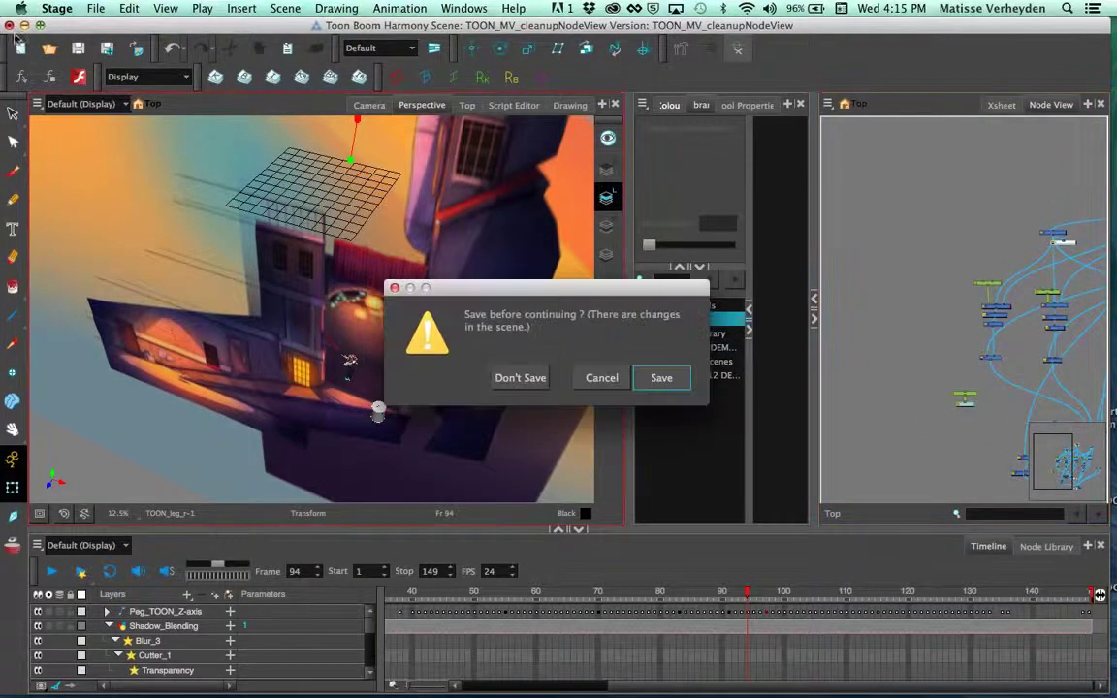
click(547, 387)
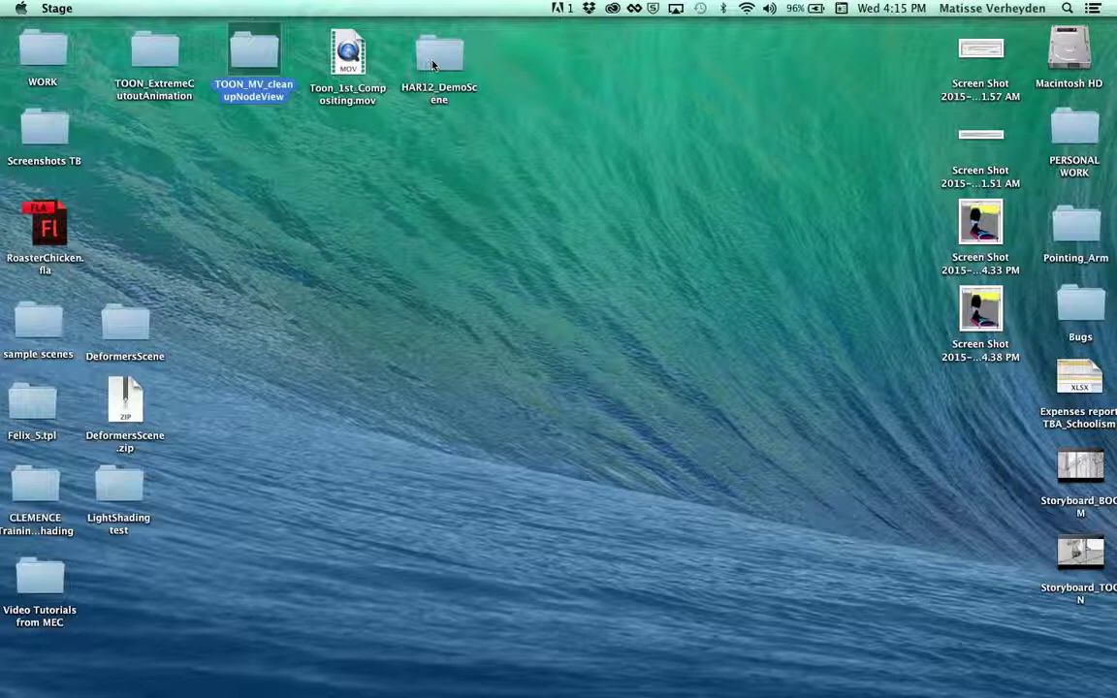
double_click(442, 63)
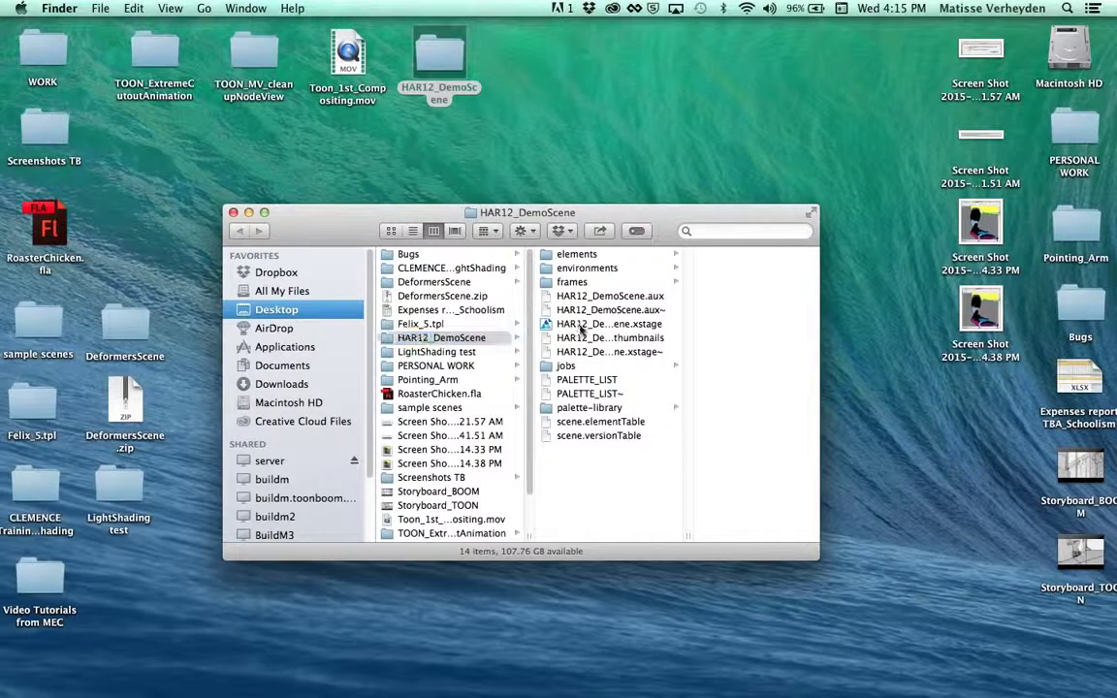
click(593, 302)
key(super+o)
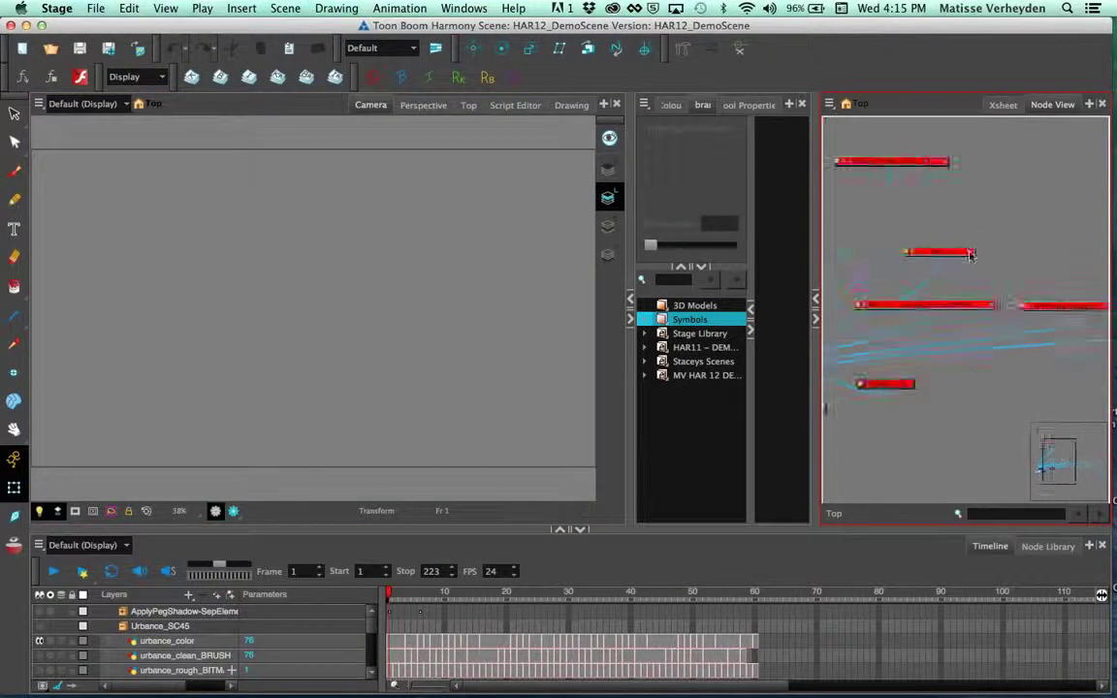
Step: Expand the MV HAR 12 demo pack library, widen the Library view and open the 4 - Compositing folder
click(642, 375)
click(644, 375)
click(712, 389)
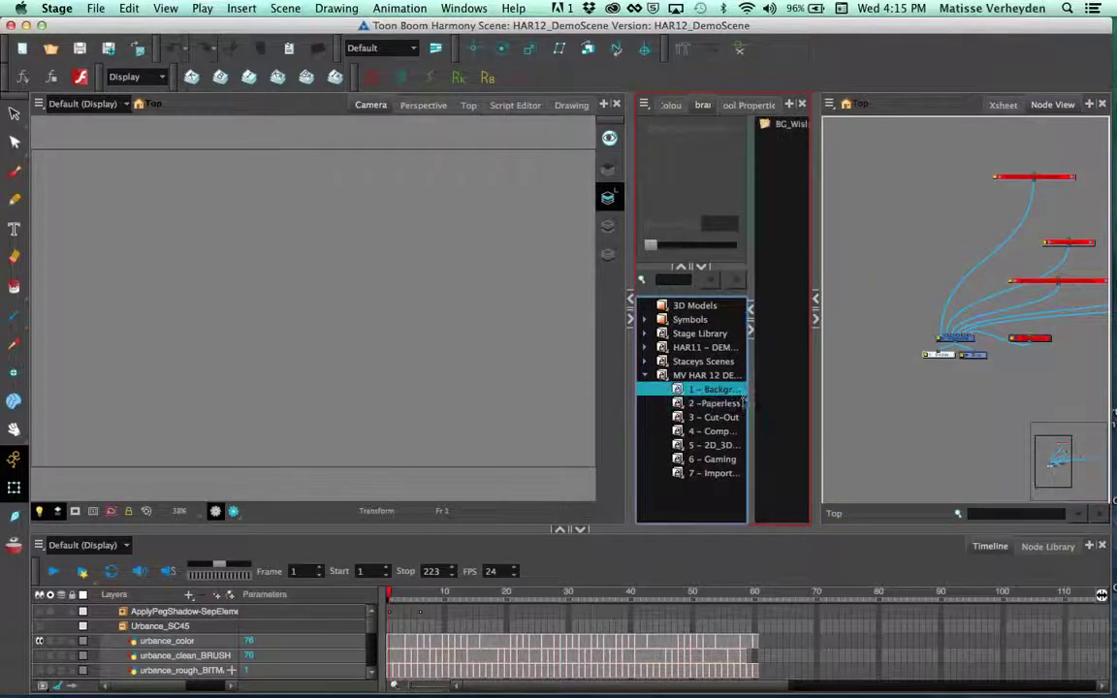
drag(628, 417, 568, 417)
click(670, 447)
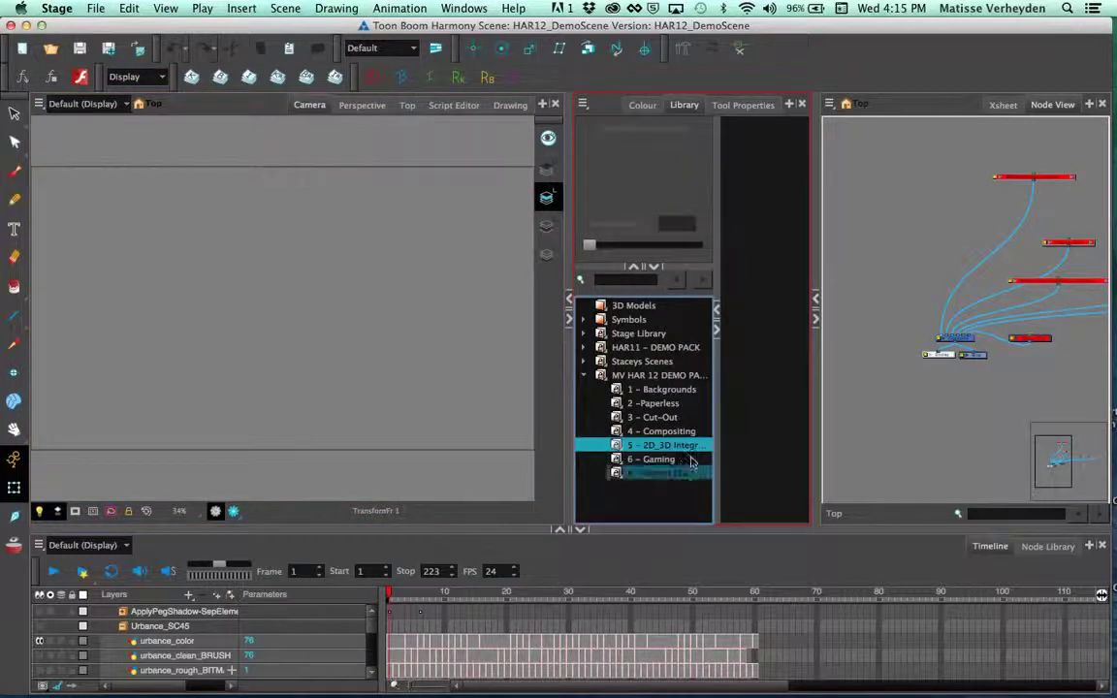
click(583, 376)
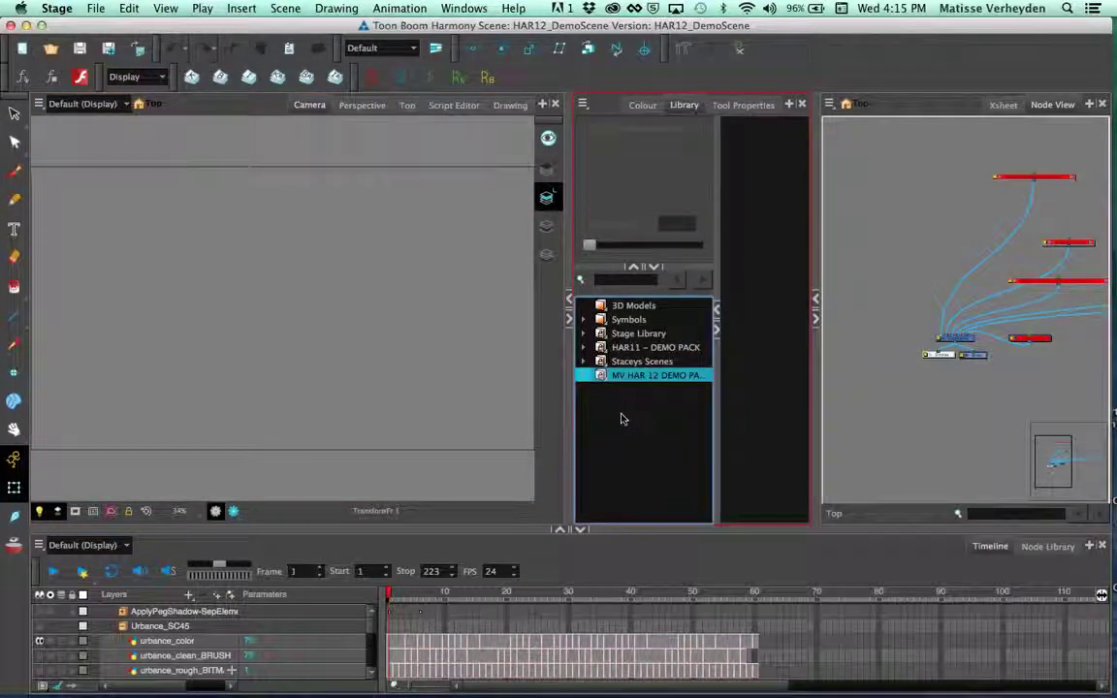
click(582, 375)
click(649, 431)
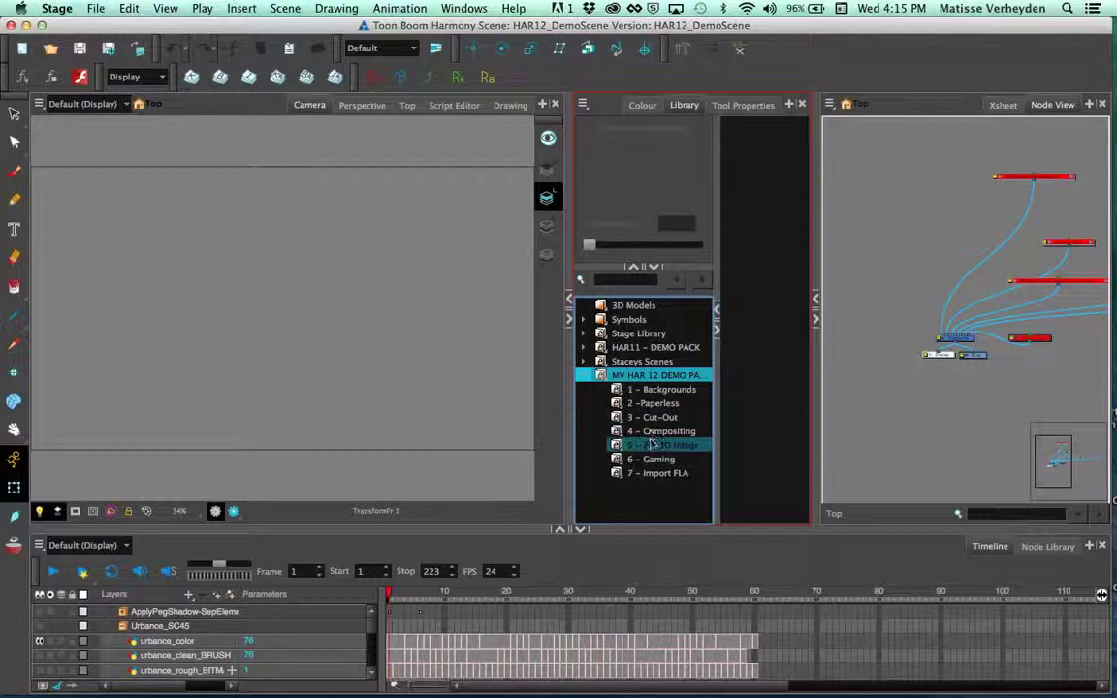
Step: Import the Particles_FallingRain template from the library into the Camera view and clear the selection
drag(771, 138, 421, 409)
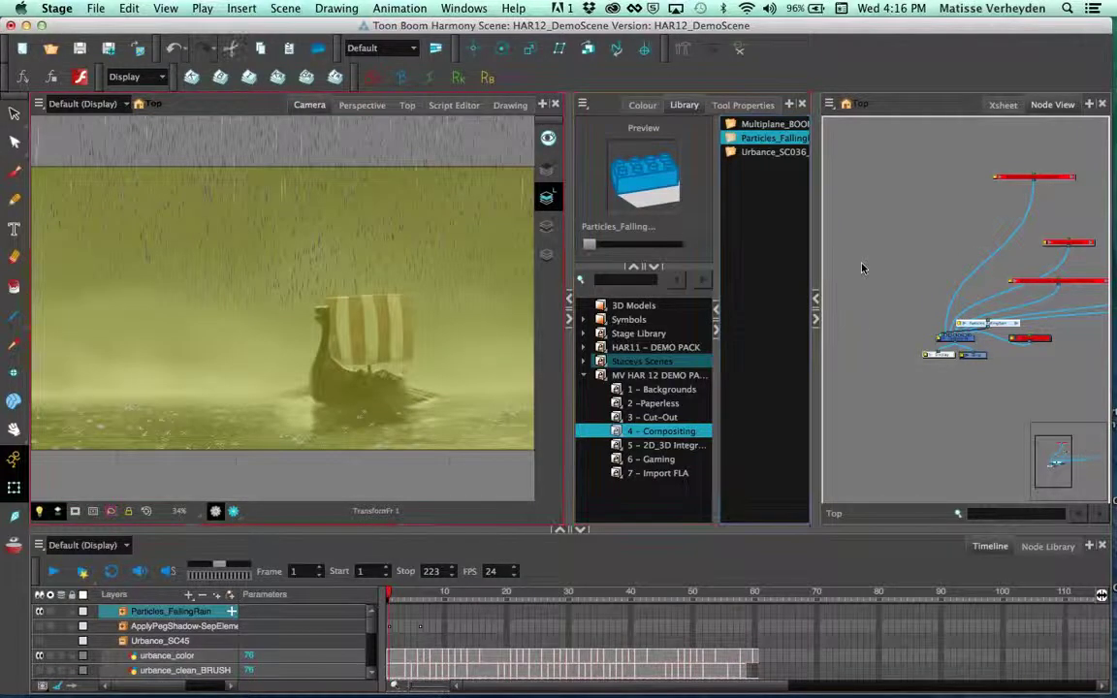
click(902, 310)
click(941, 282)
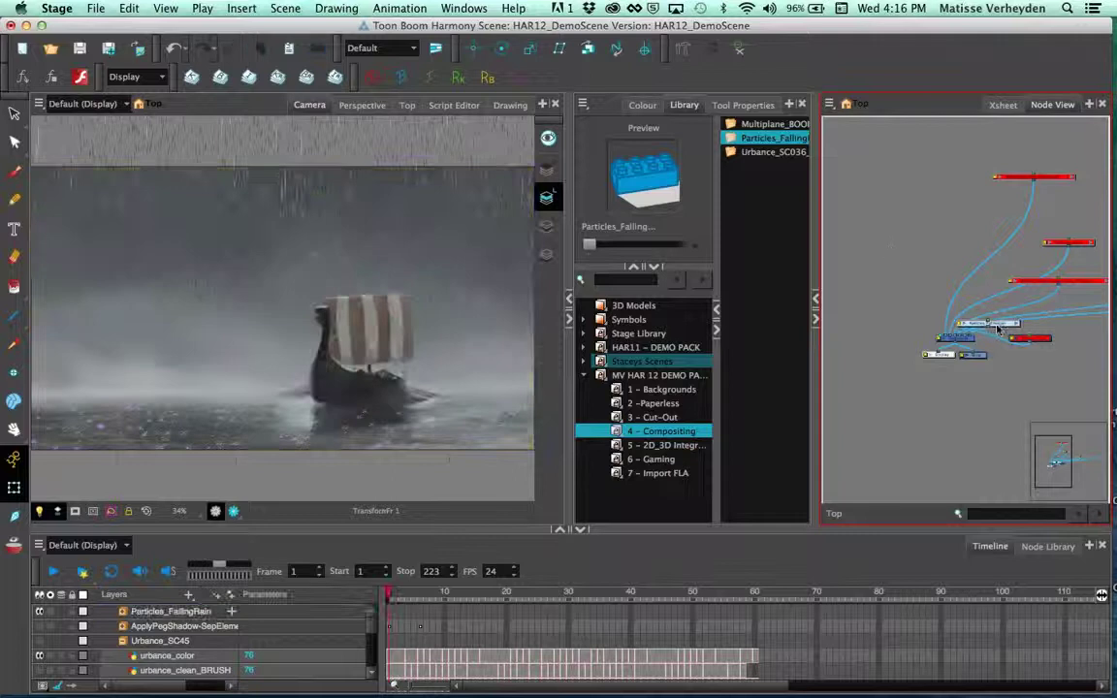
Step: Move the Particles_FallingRain node above the composite in the node network, deselect it and show the full camera frame
drag(1000, 327, 948, 266)
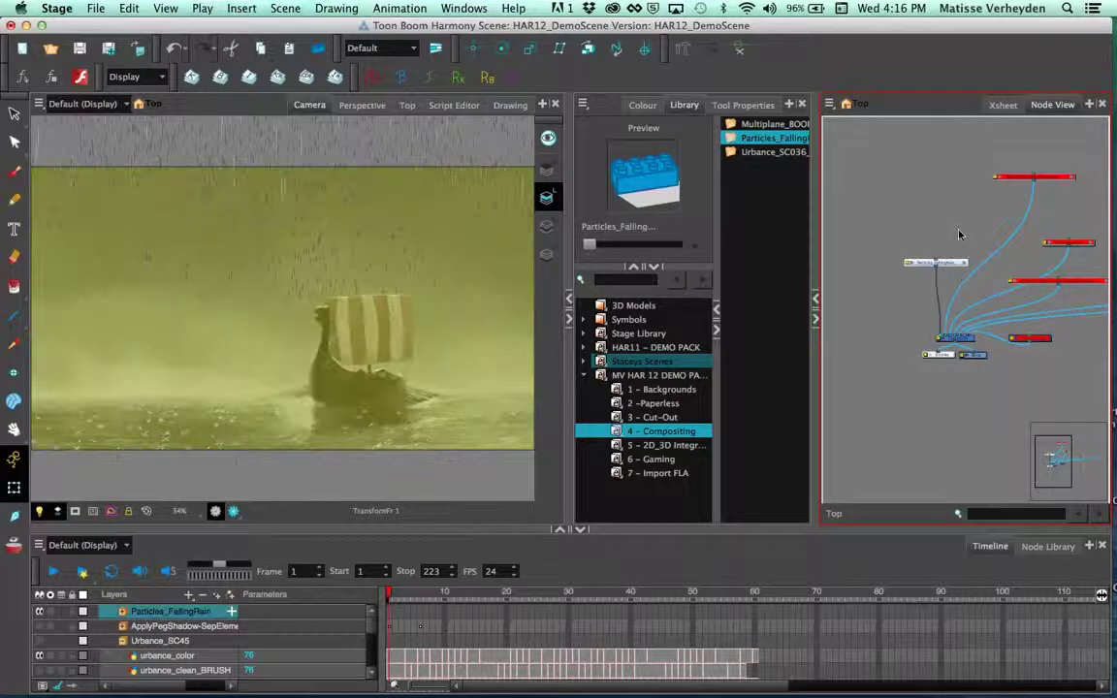
click(960, 242)
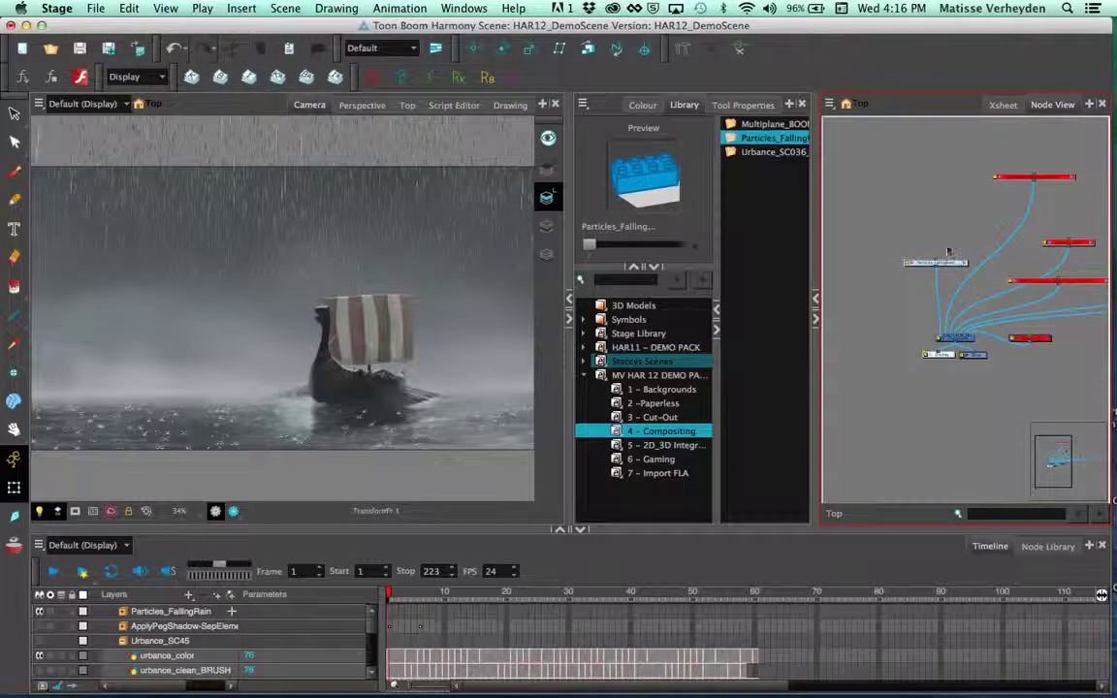
drag(953, 265, 959, 267)
click(832, 262)
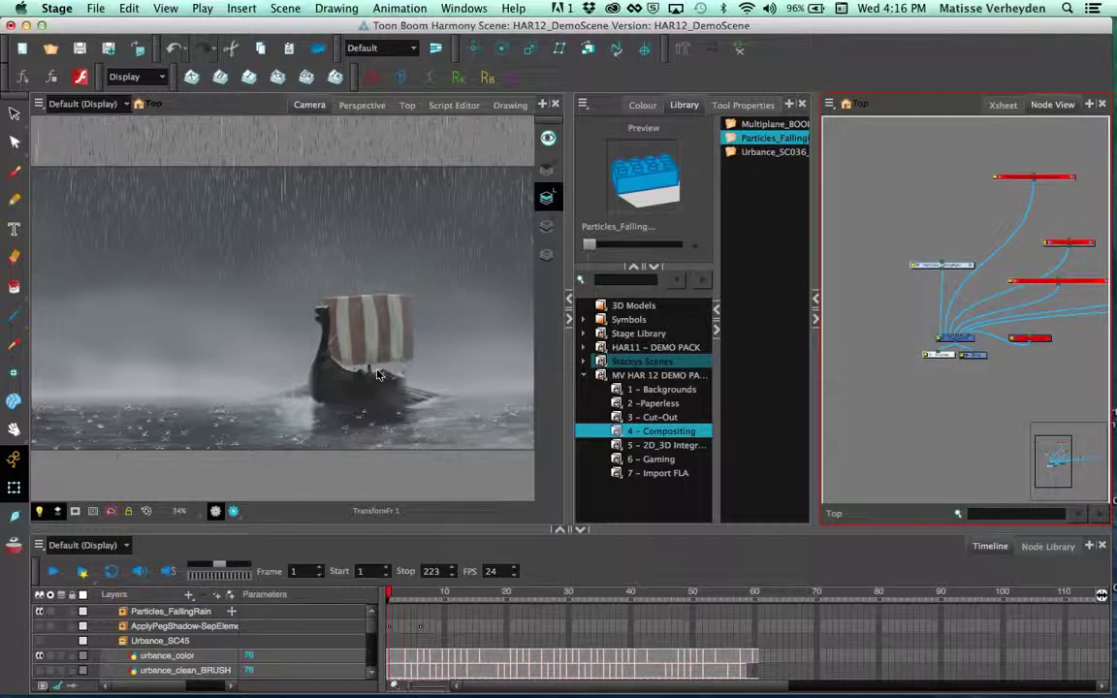
scroll(427, 378, down, 1)
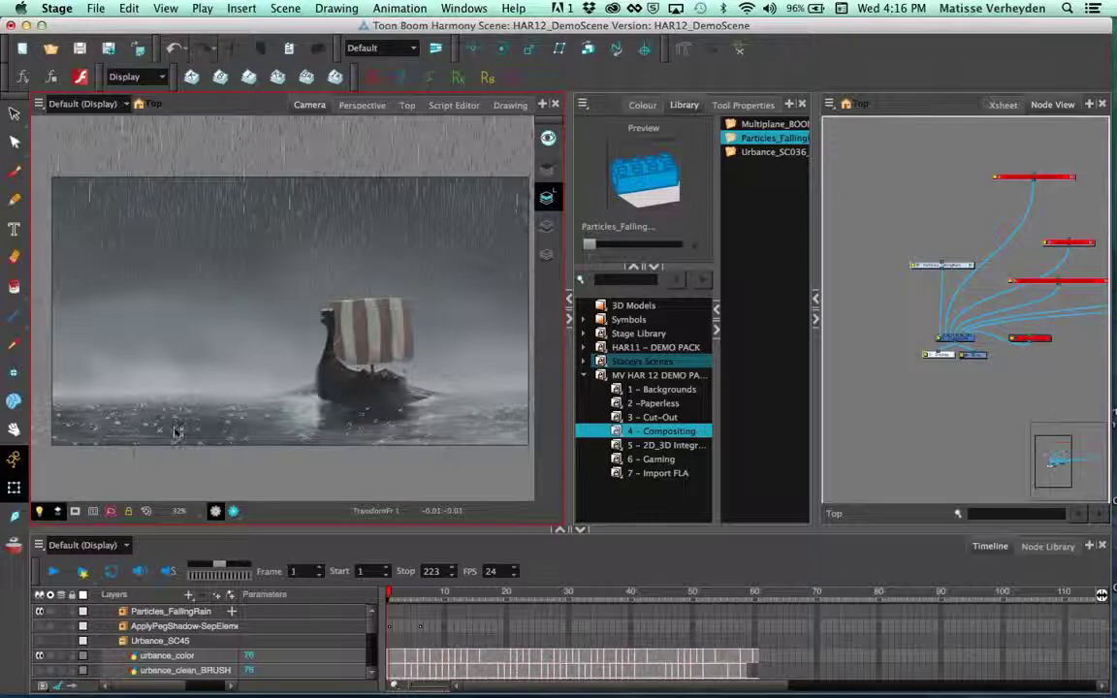
Step: Scrub the rain scene to frame 21, show its rendered preview and widen the Camera view
click(934, 248)
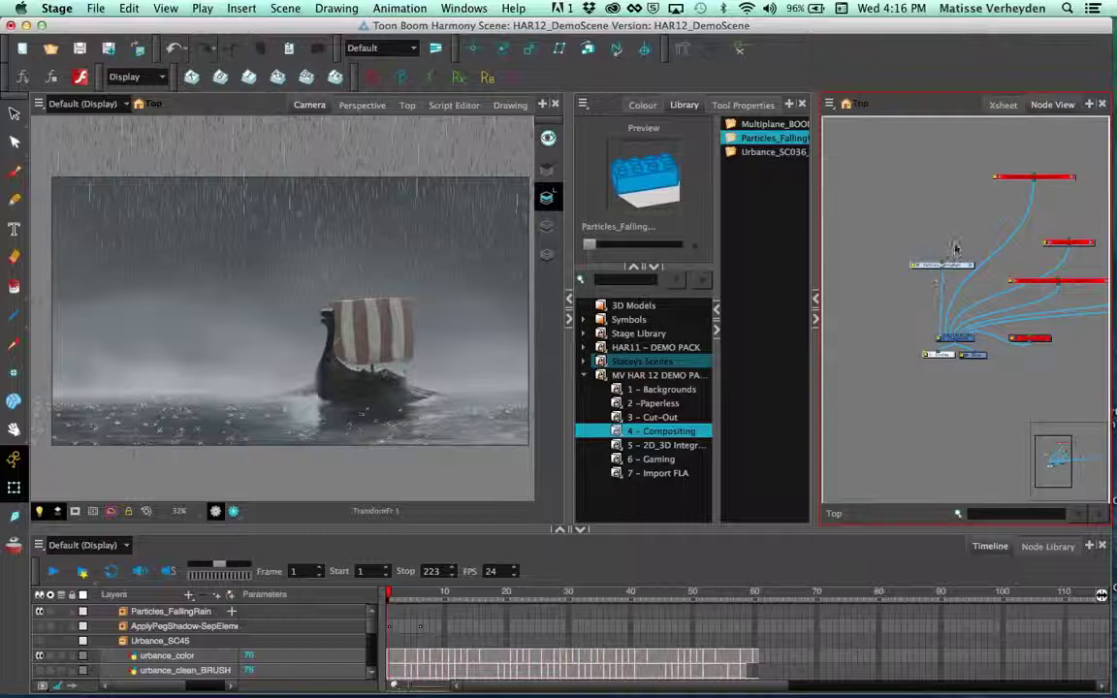
click(493, 457)
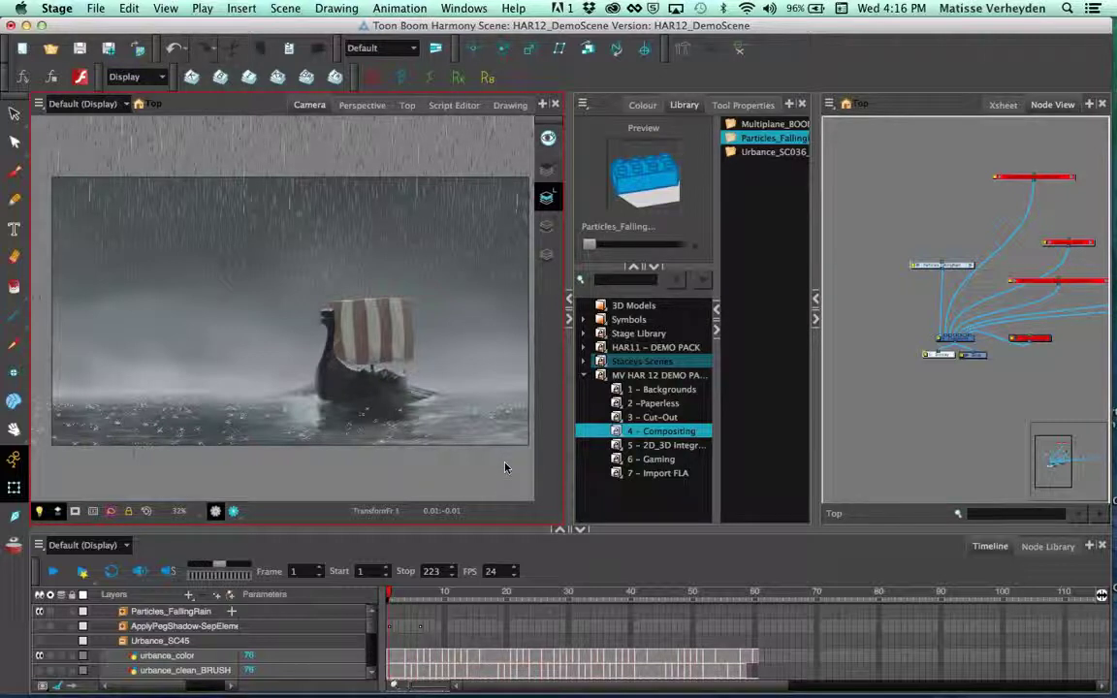
click(391, 593)
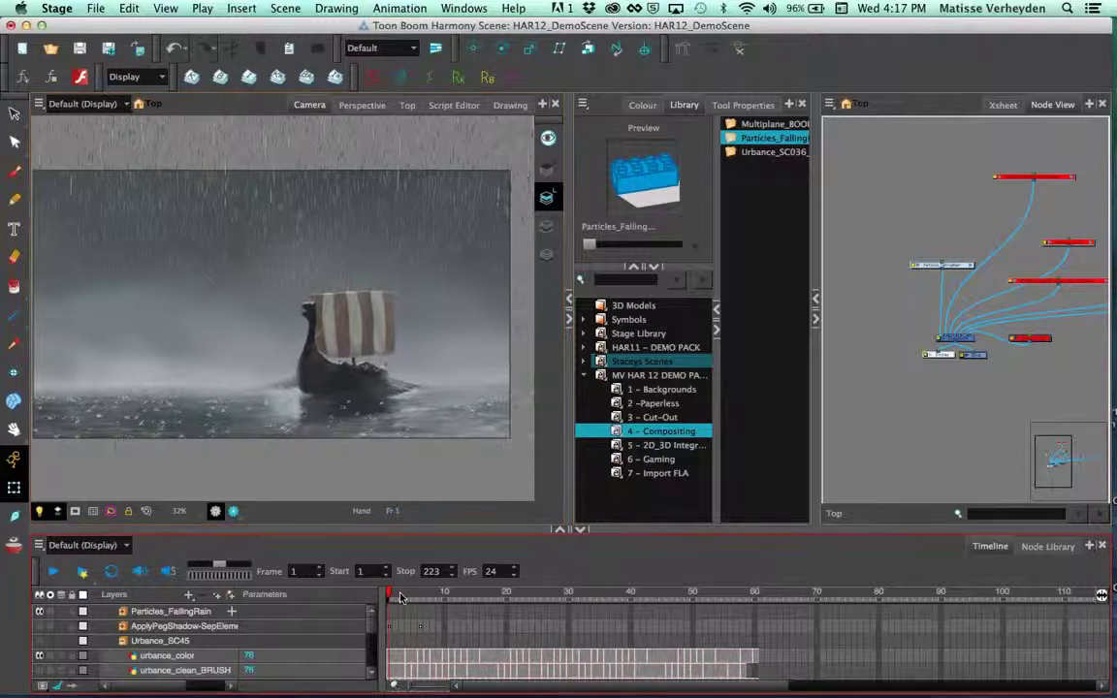
drag(433, 597, 509, 596)
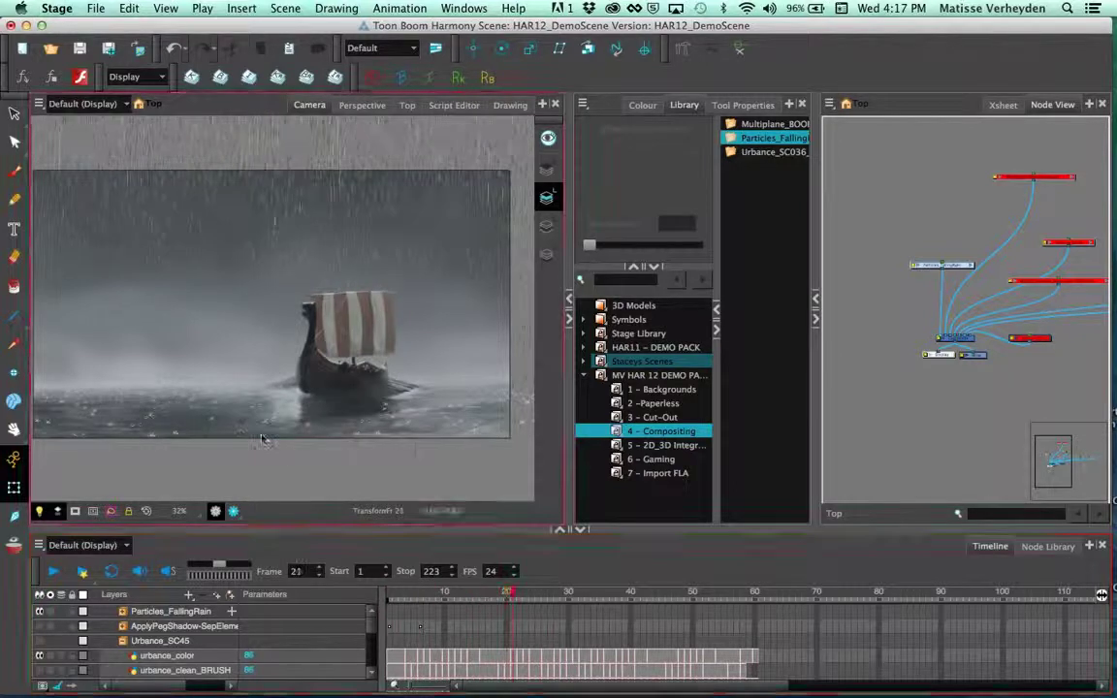
click(233, 513)
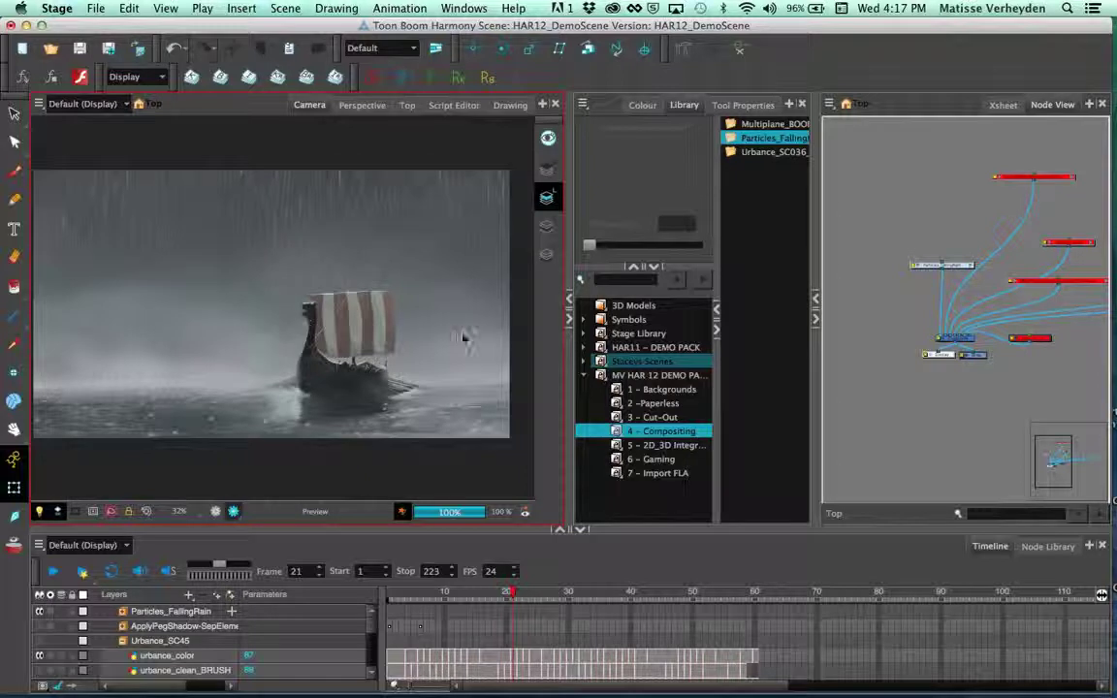
drag(572, 398, 648, 398)
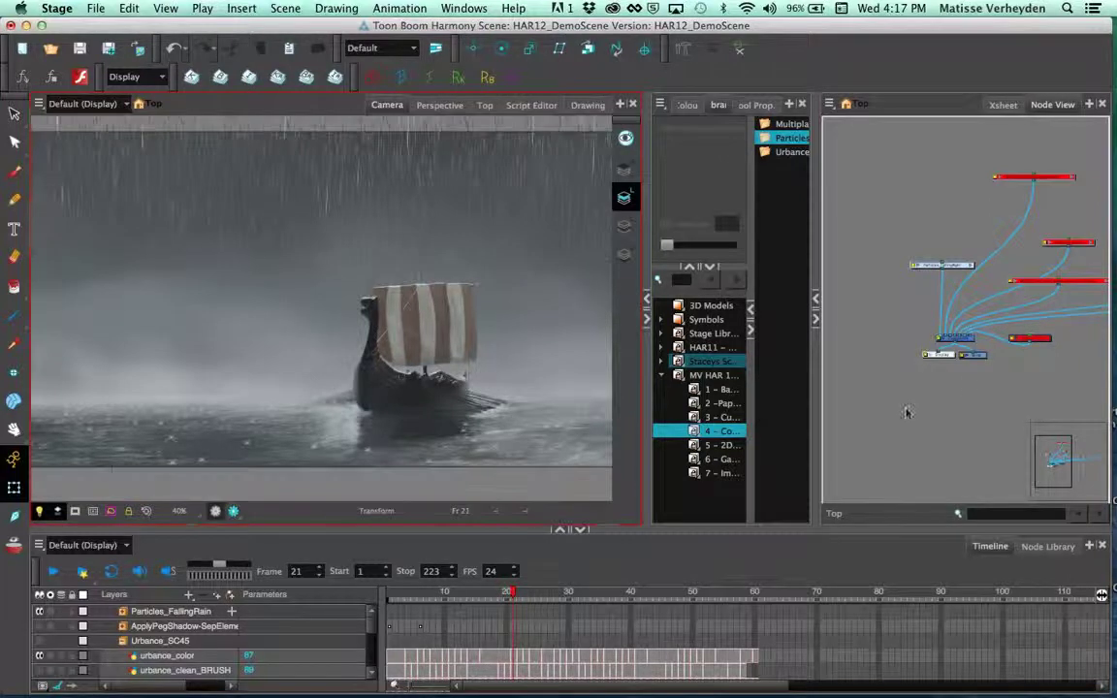
Step: Enter the Particles_FallingRain group and examine its node network
scroll(973, 270, up, 2)
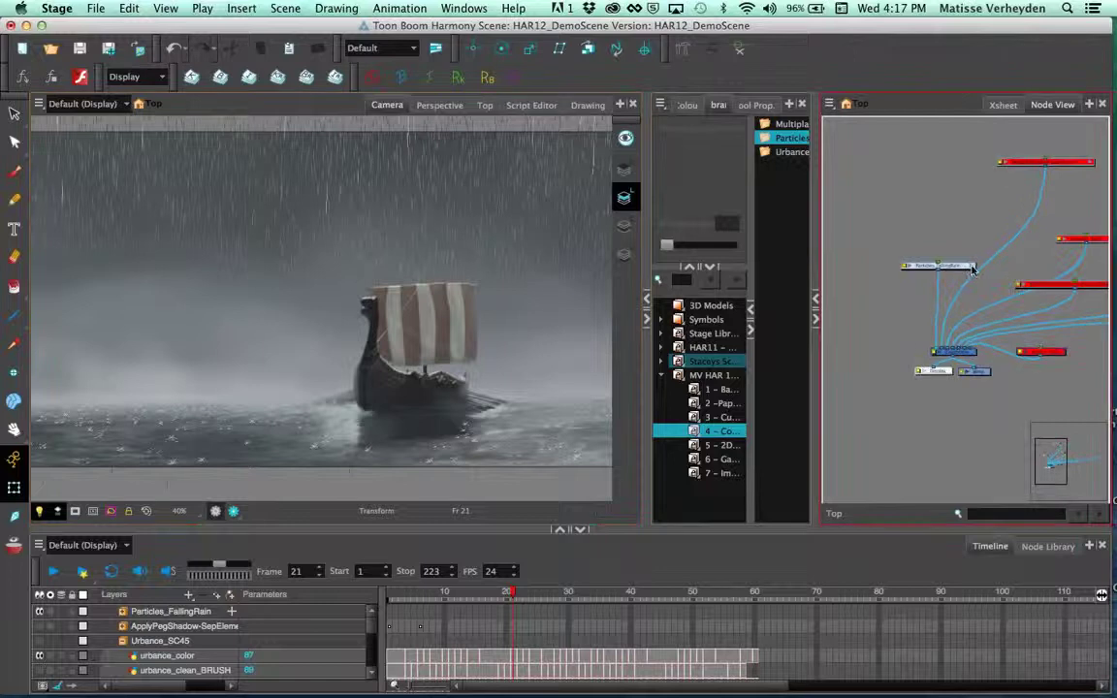
click(973, 266)
scroll(979, 325, down, 3)
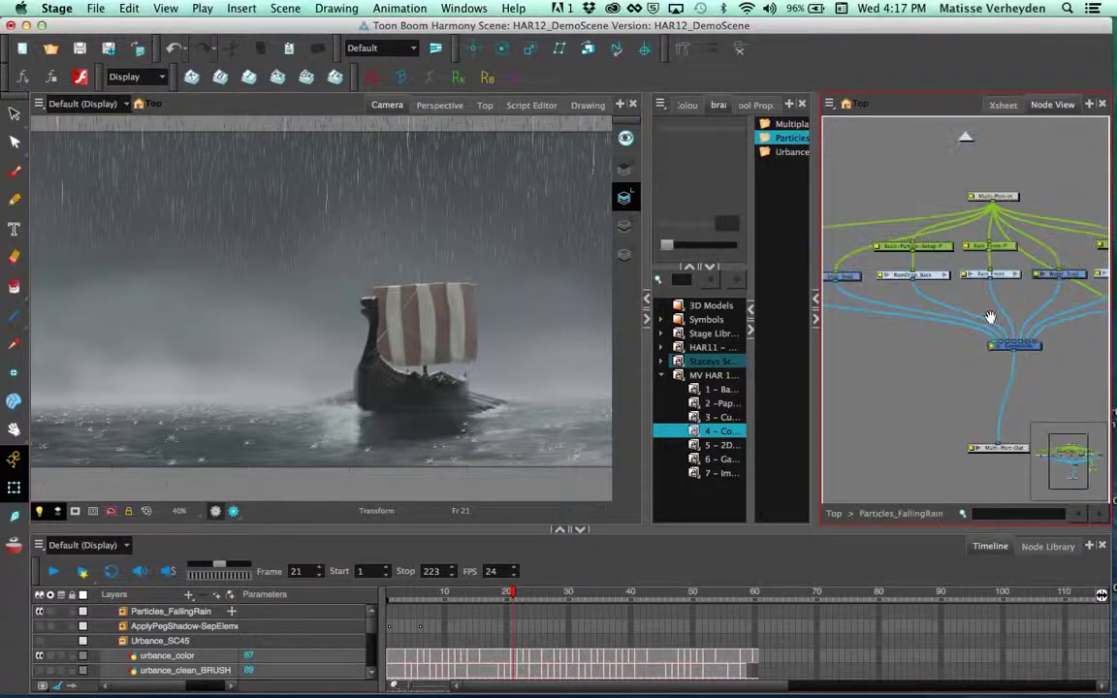
drag(990, 319, 1050, 320)
Step: Show the Node Library in an enlarged area and examine the Particle category's Examples
click(1045, 546)
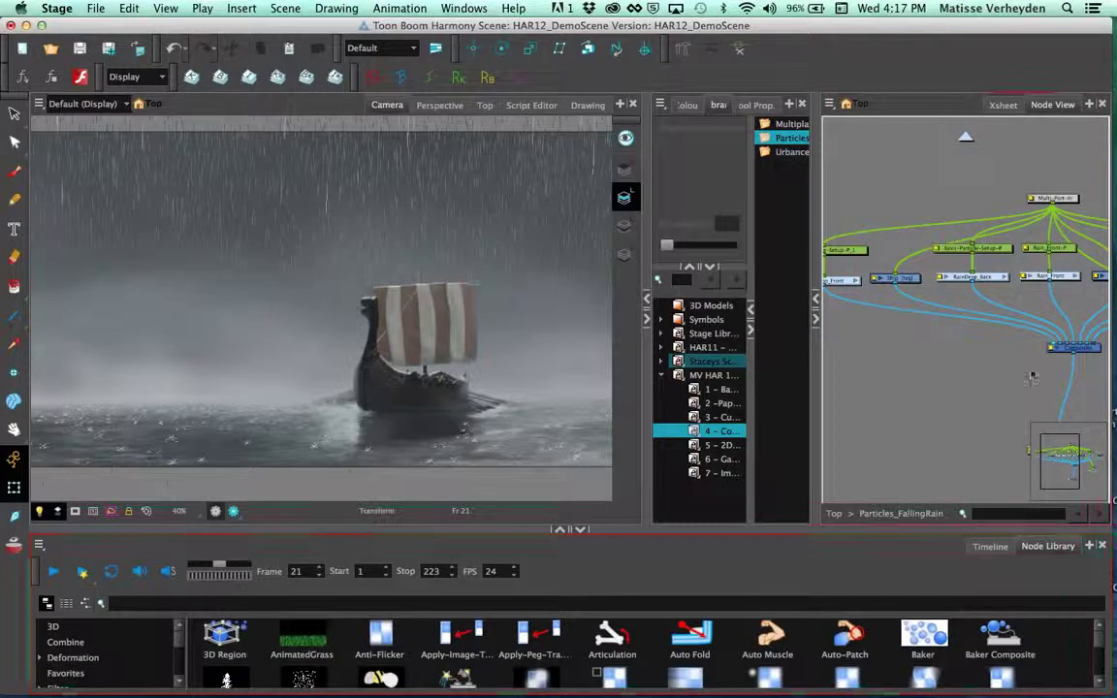
drag(891, 529, 918, 349)
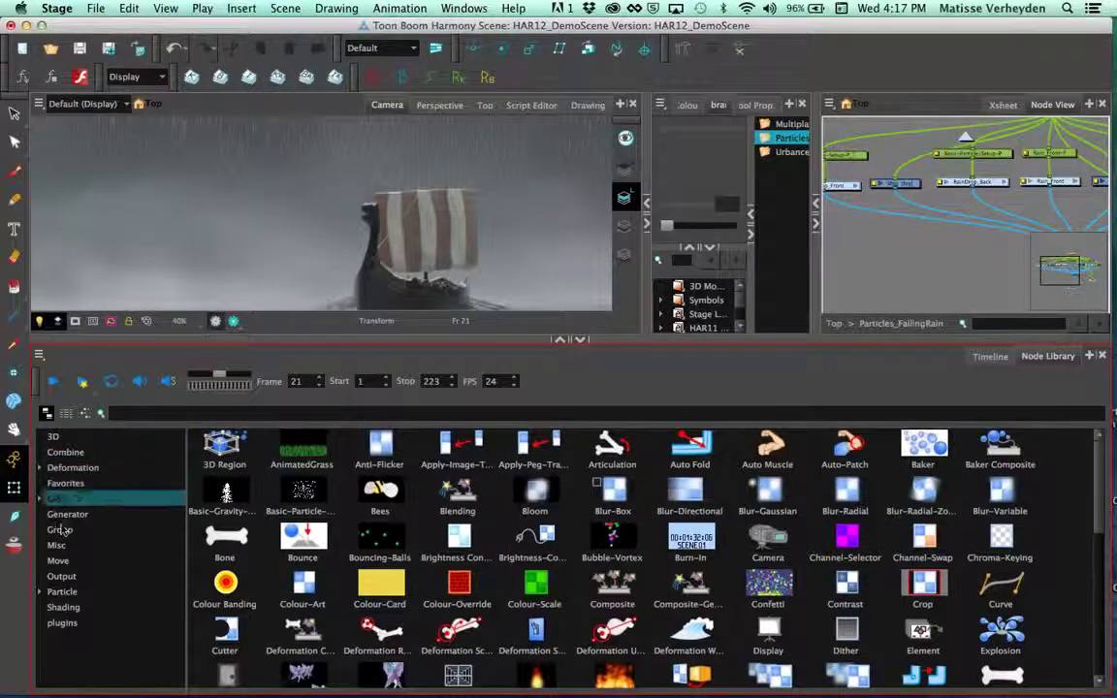
click(65, 592)
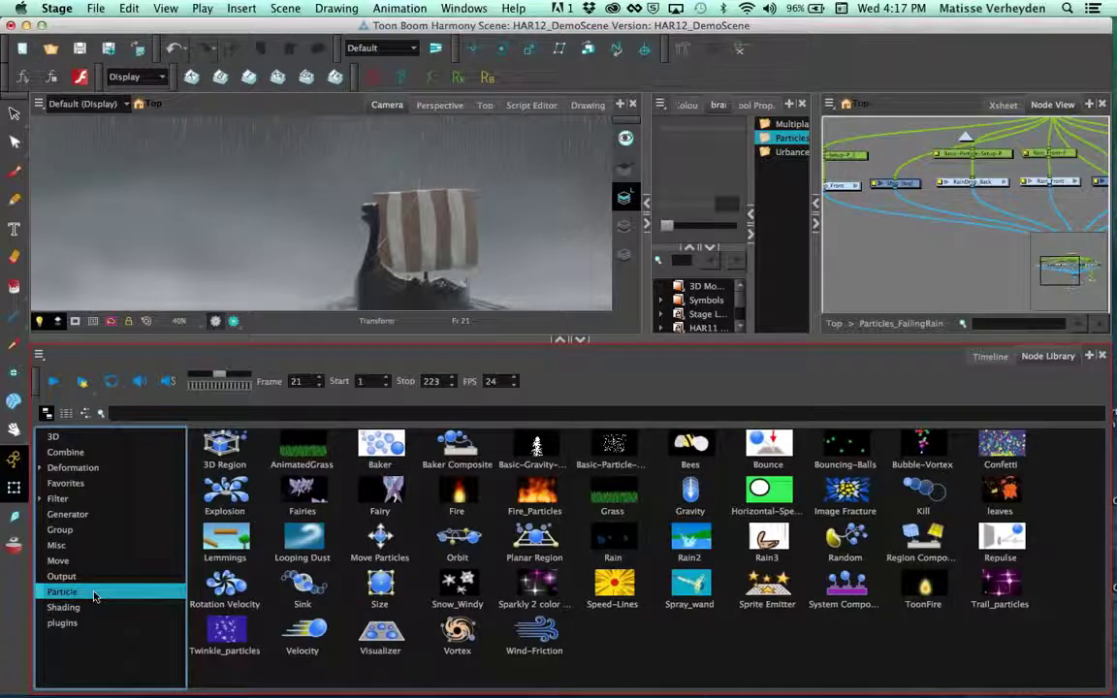
click(41, 592)
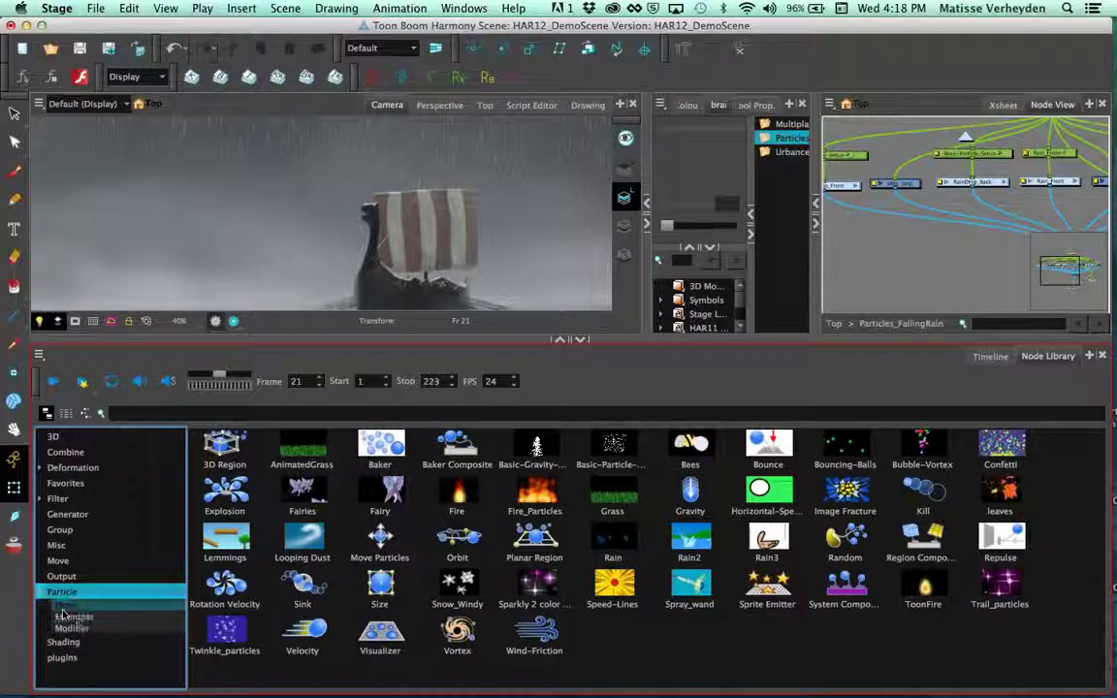
click(83, 615)
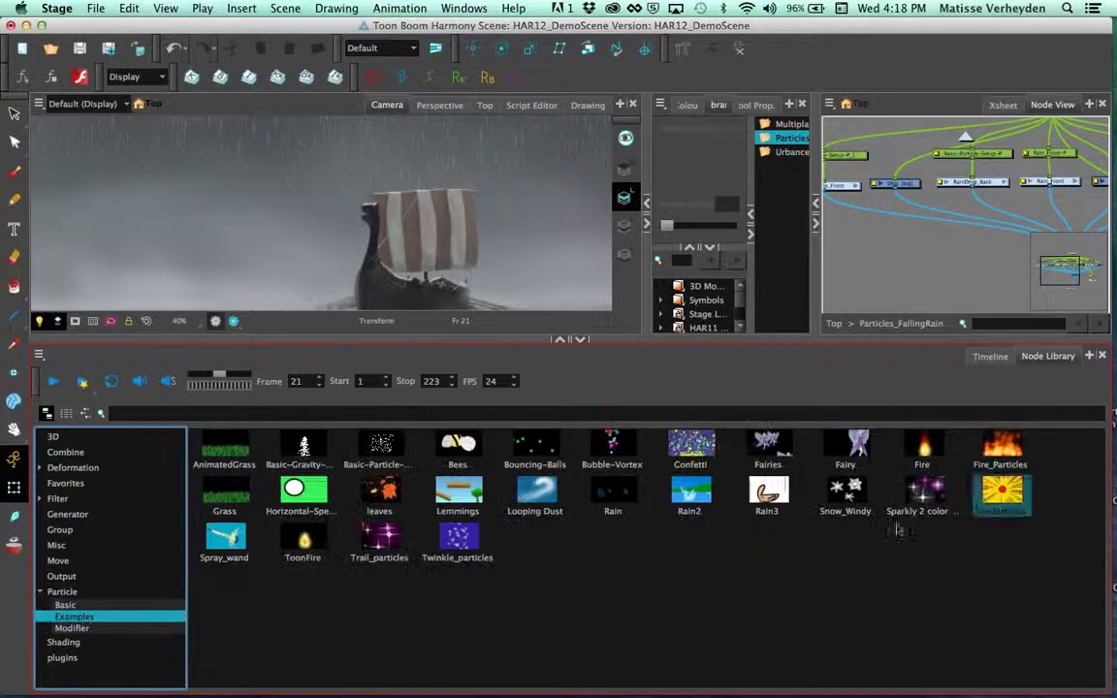
click(559, 488)
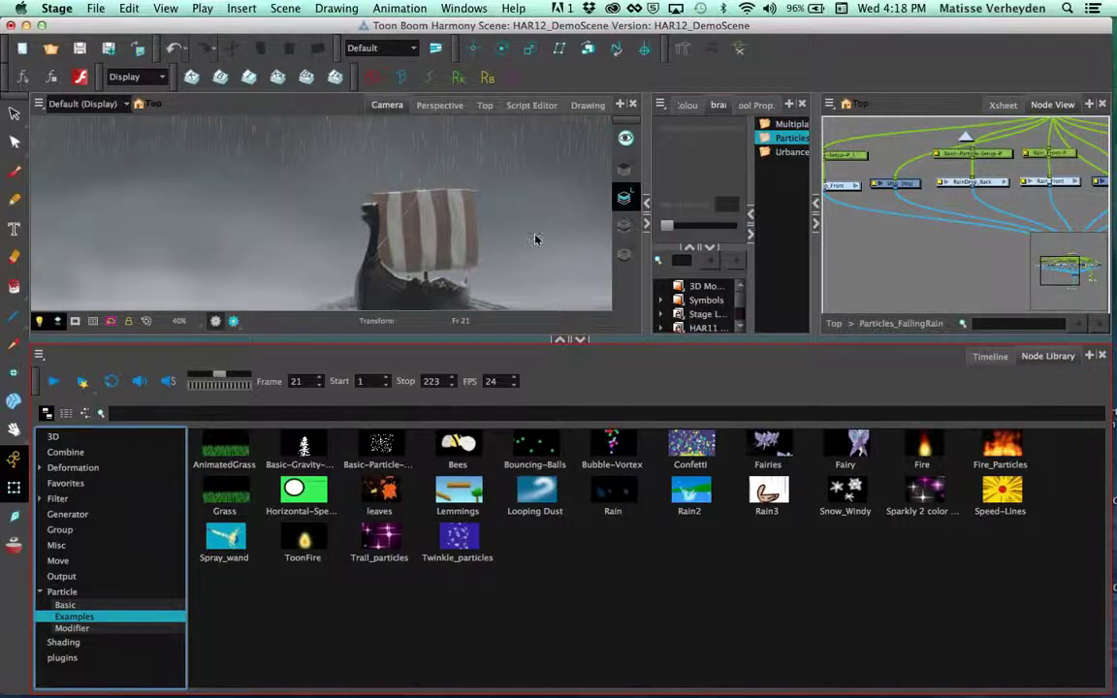
Step: Review the Basic and Modifier particle nodes, then list the whole Particle category and shrink the library area
click(80, 606)
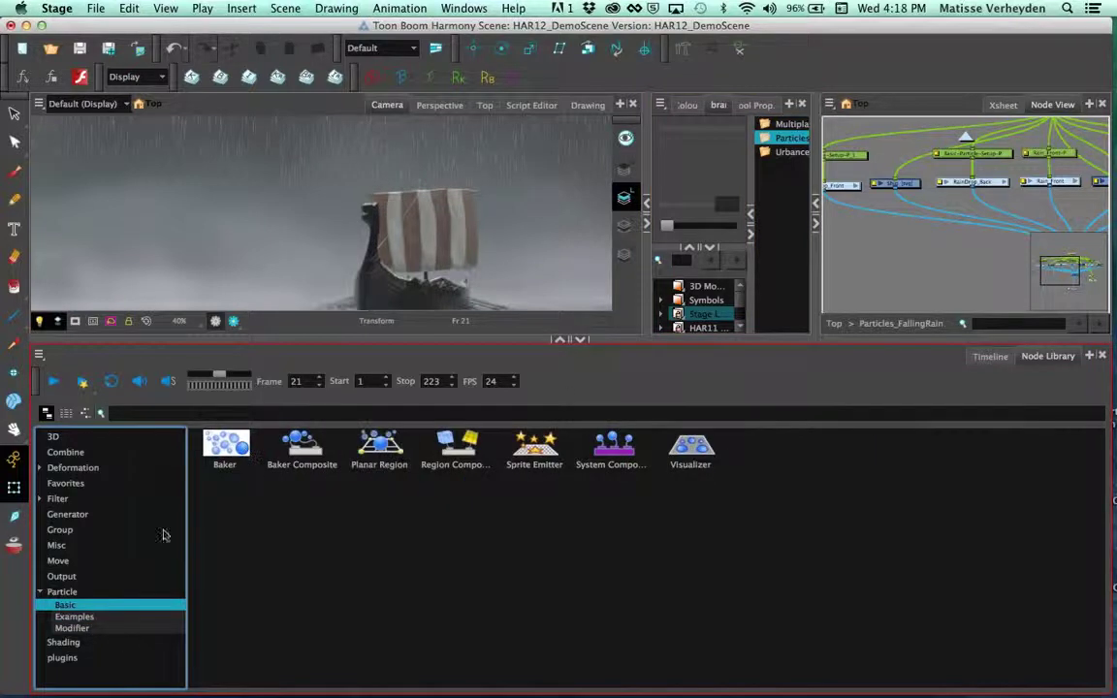
click(76, 630)
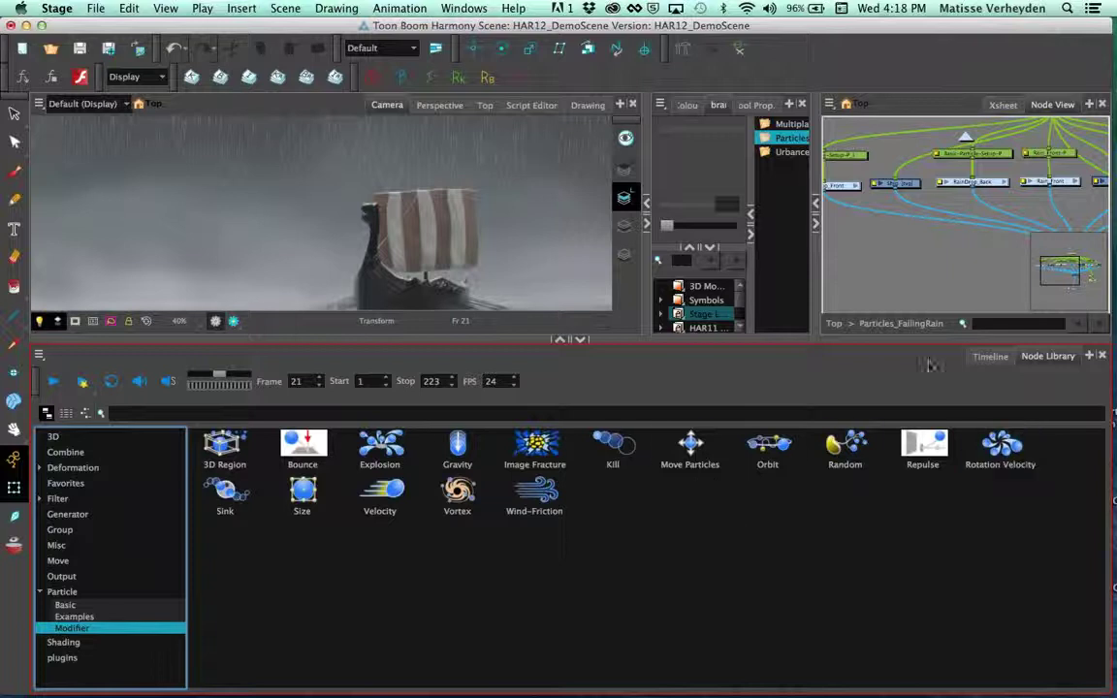
click(60, 592)
drag(663, 471, 666, 508)
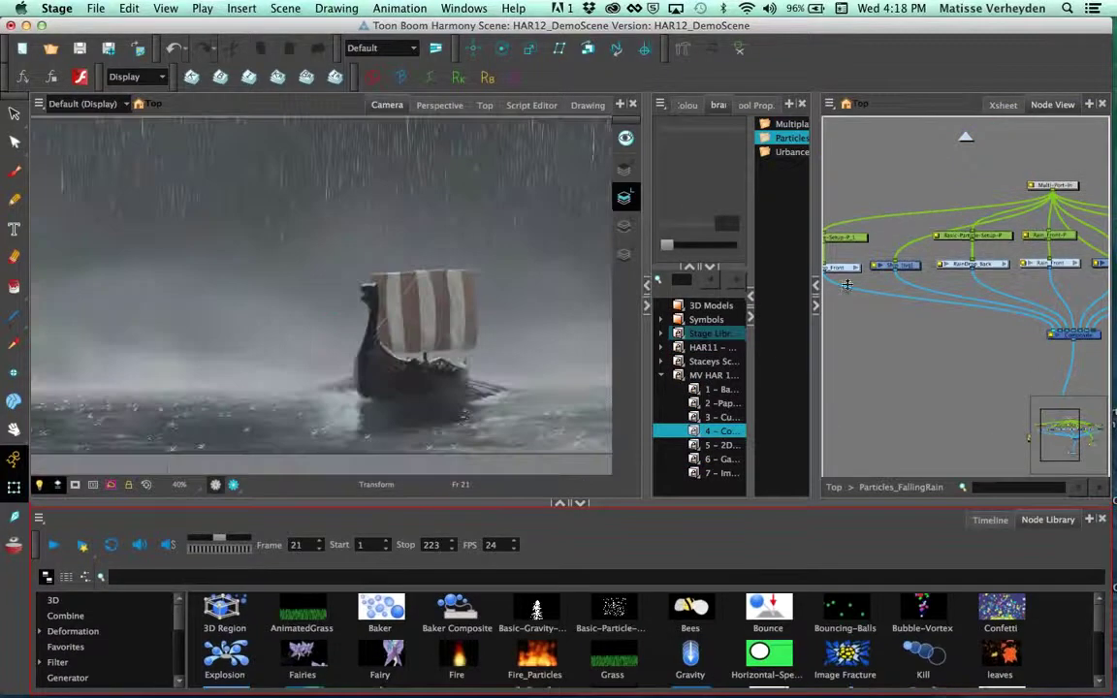
Step: Enter the RainDrop_Front group and move the Drawing_1 node slightly down within the space above the Sprite-Emitter
click(916, 325)
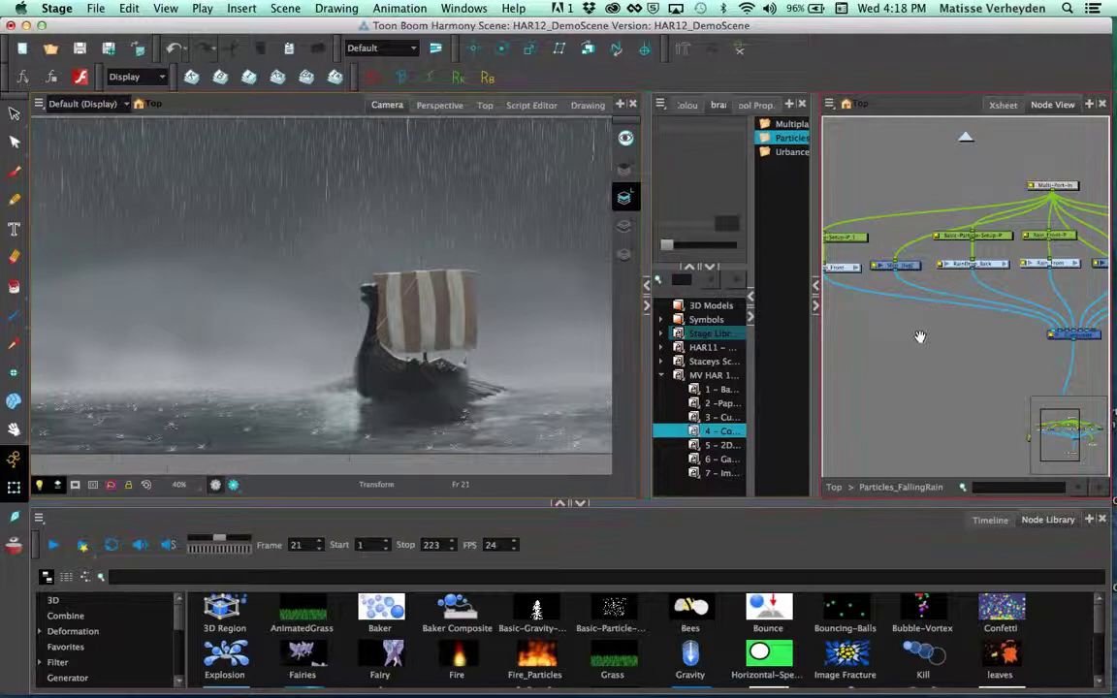
drag(916, 334, 940, 348)
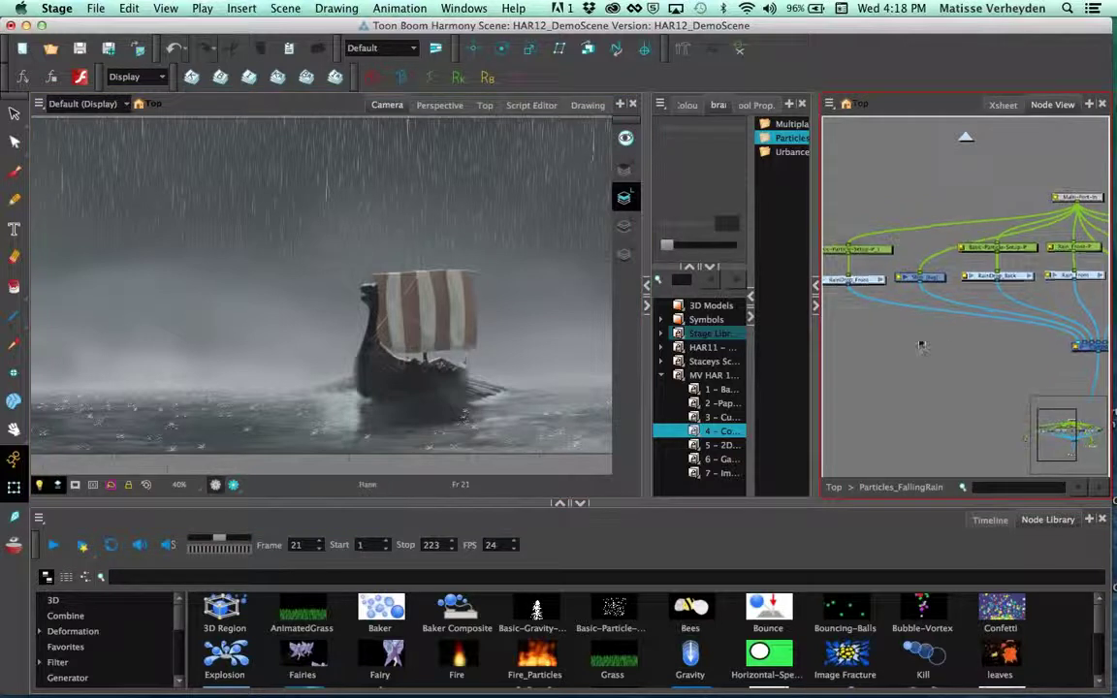
double_click(881, 281)
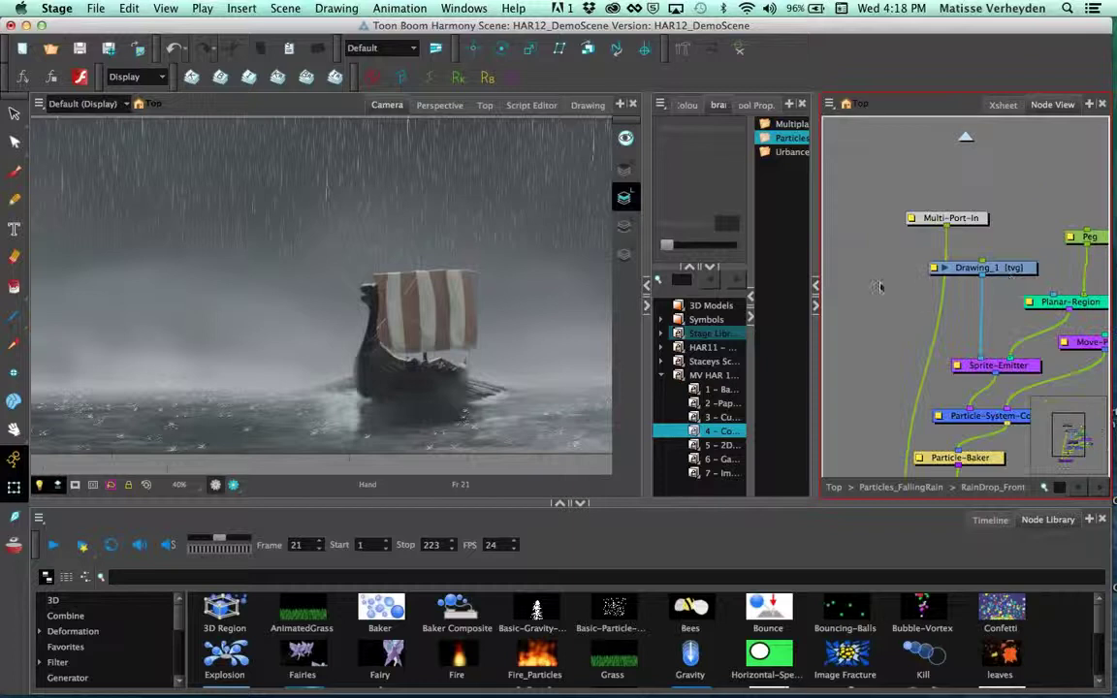
click(931, 268)
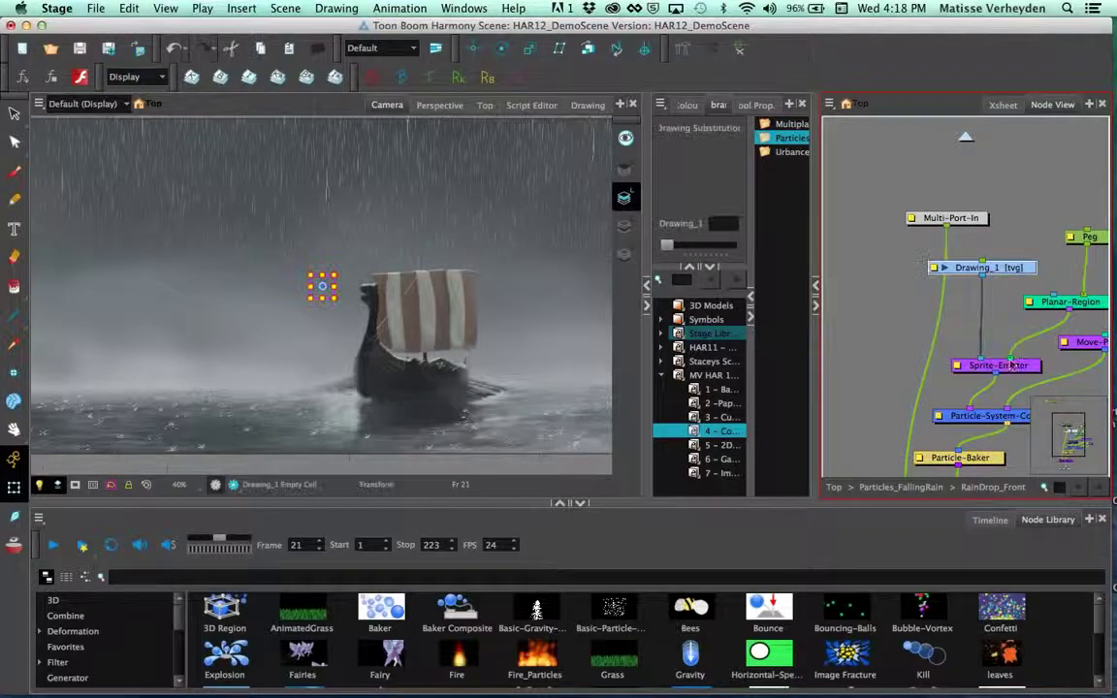
drag(998, 273, 995, 291)
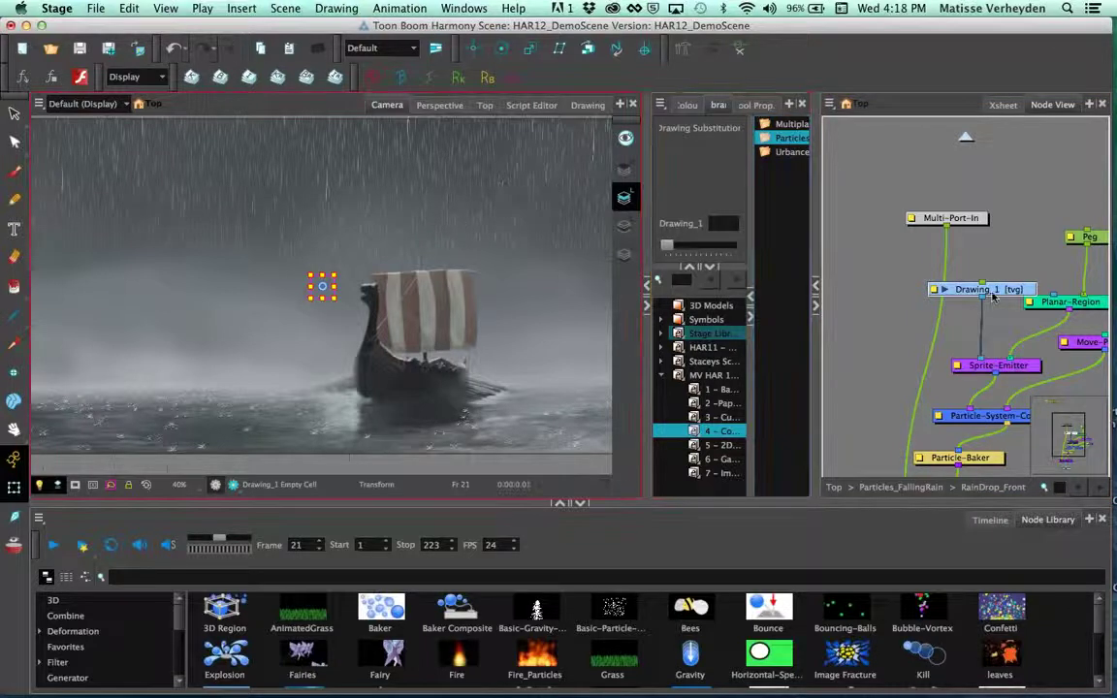
drag(987, 297, 999, 287)
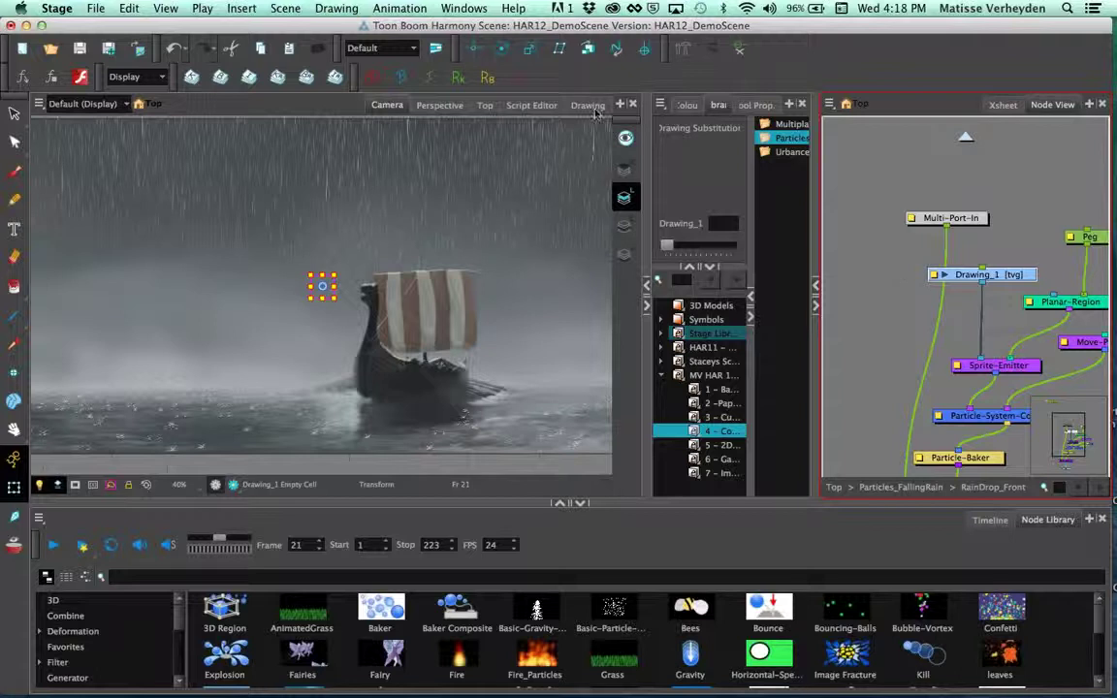
Step: Show Drawing_1 in the Drawing view at frame 1 and select its splash artwork
click(989, 520)
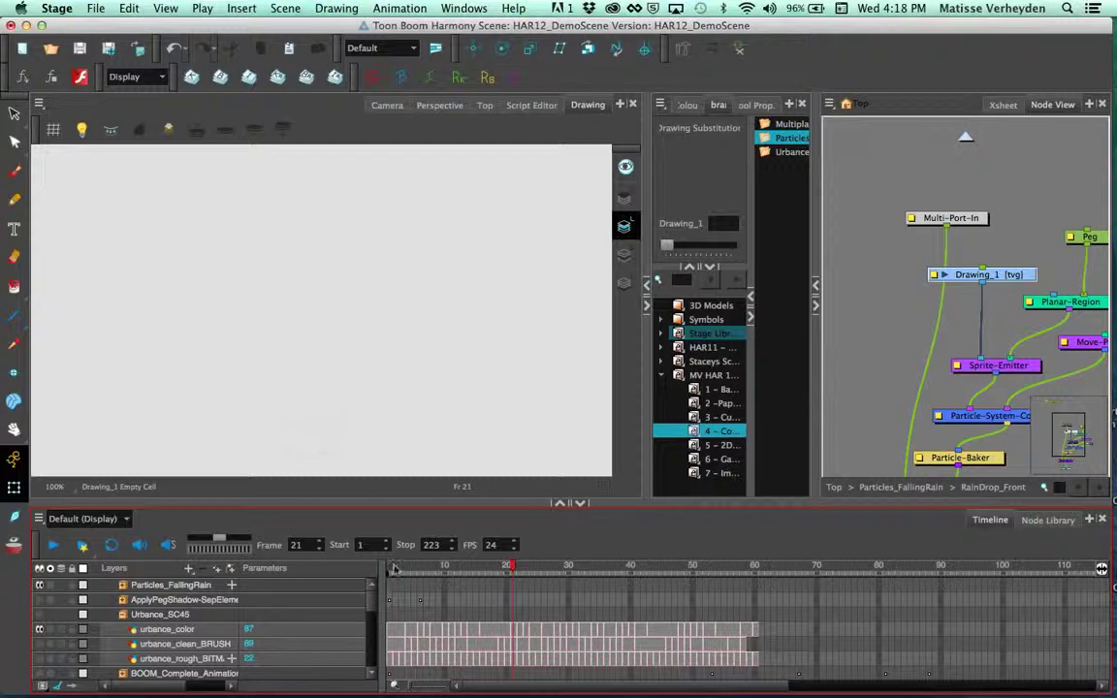
click(389, 569)
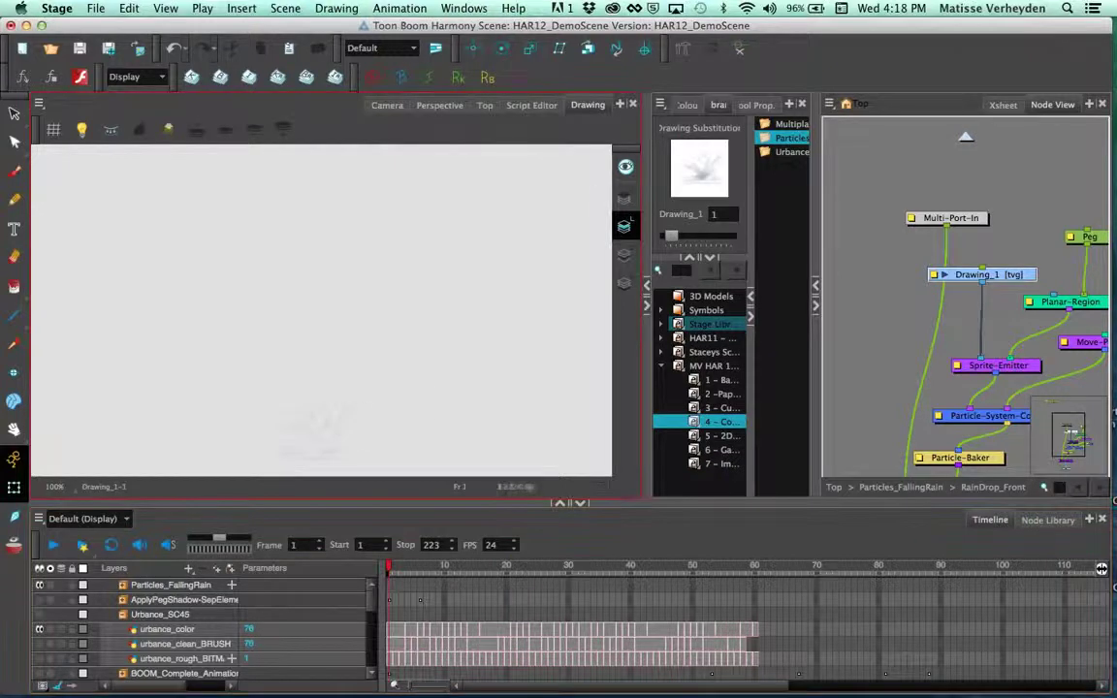
click(14, 114)
mouse_move(412, 378)
mouse_down()
mouse_move(361, 419)
mouse_move(400, 383)
mouse_up()
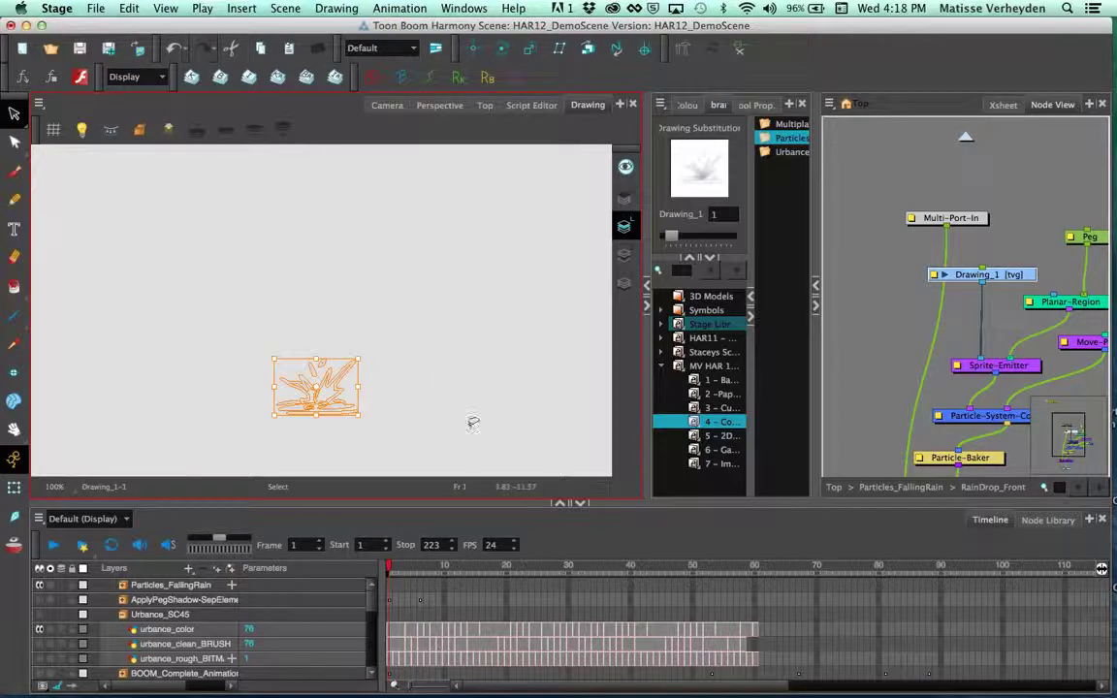
Step: Scrub through the splash drawings to about frame 8 and return to frame 1
drag(408, 573, 422, 573)
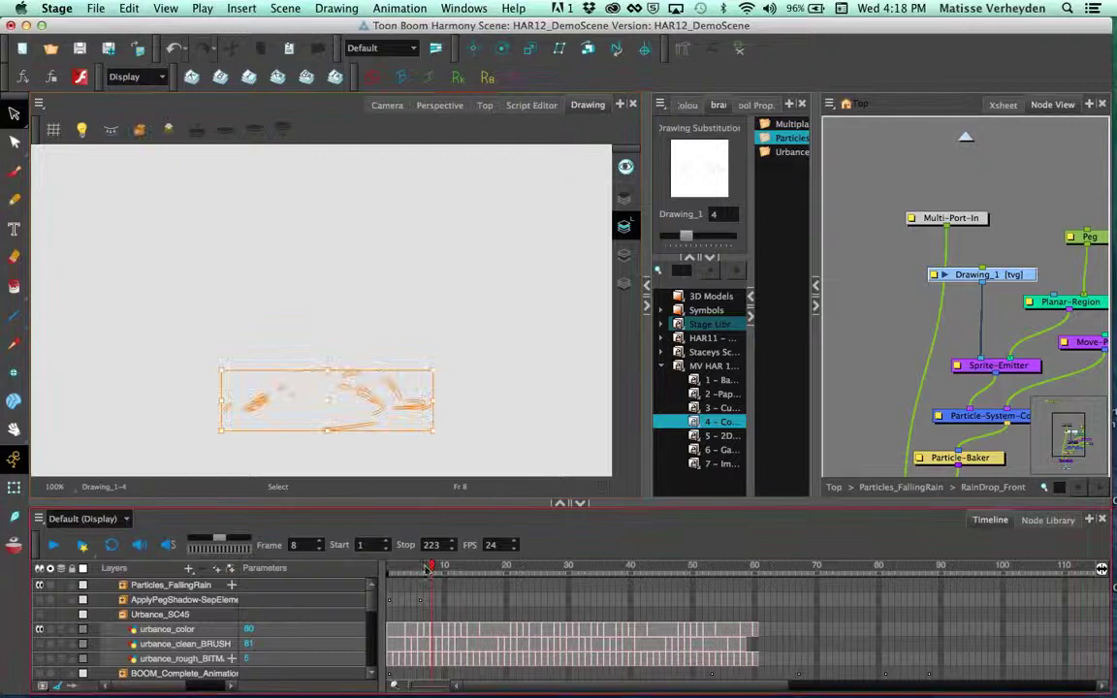
mouse_move(403, 567)
mouse_down()
mouse_move(388, 567)
mouse_move(448, 572)
mouse_move(388, 572)
mouse_up()
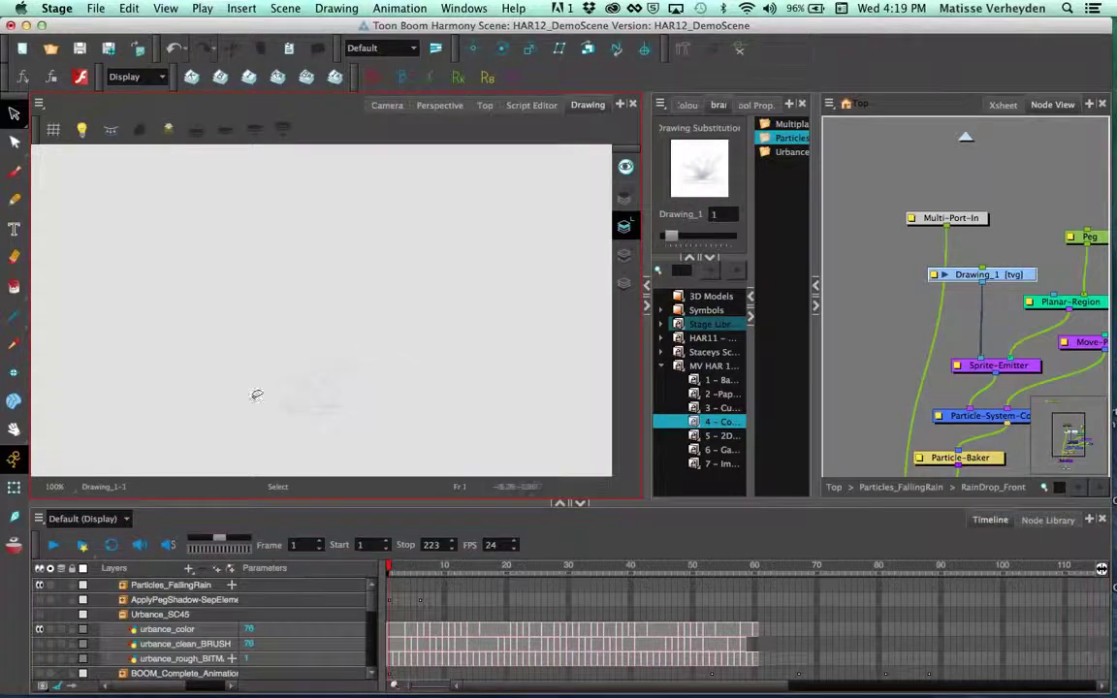
key(shift+t)
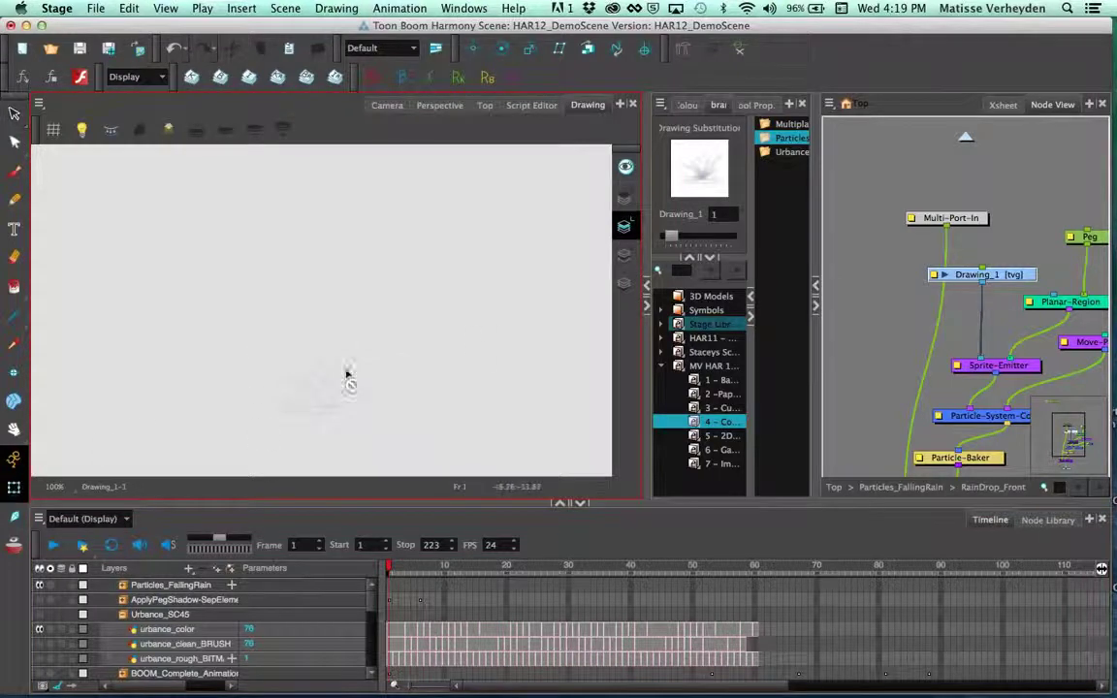
Step: Return to the Camera view with Drawing_1 deselected and examine the splash particles on the water up close across the first frames
click(396, 108)
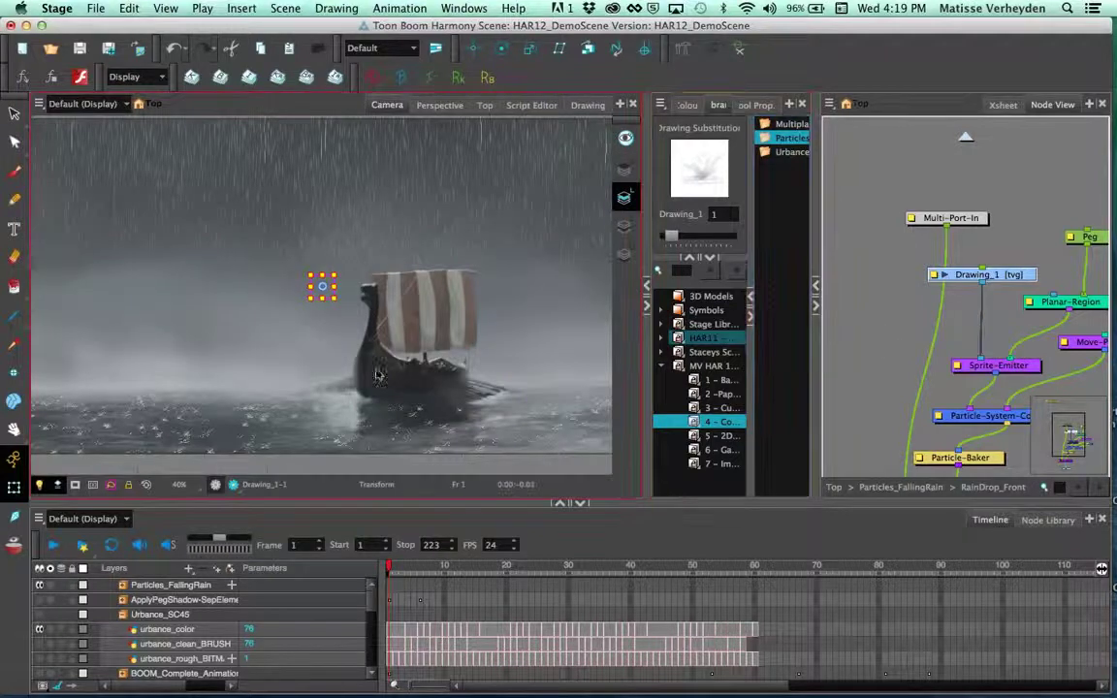
key(Escape)
key(space)
drag(358, 428, 365, 397)
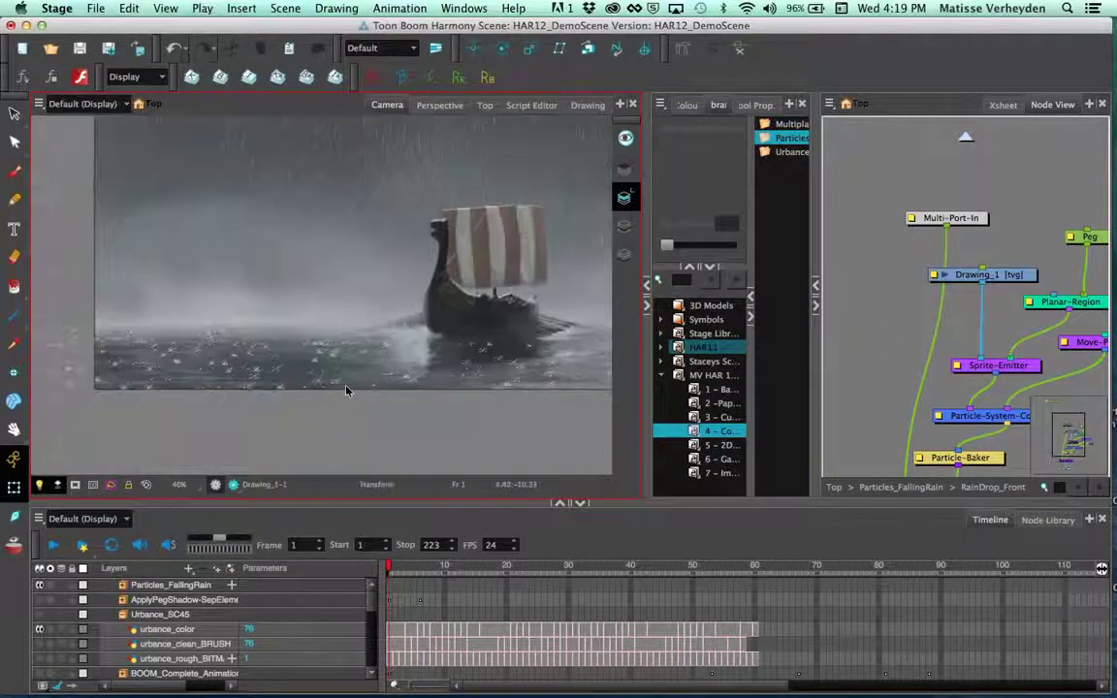
scroll(360, 381, up, 2)
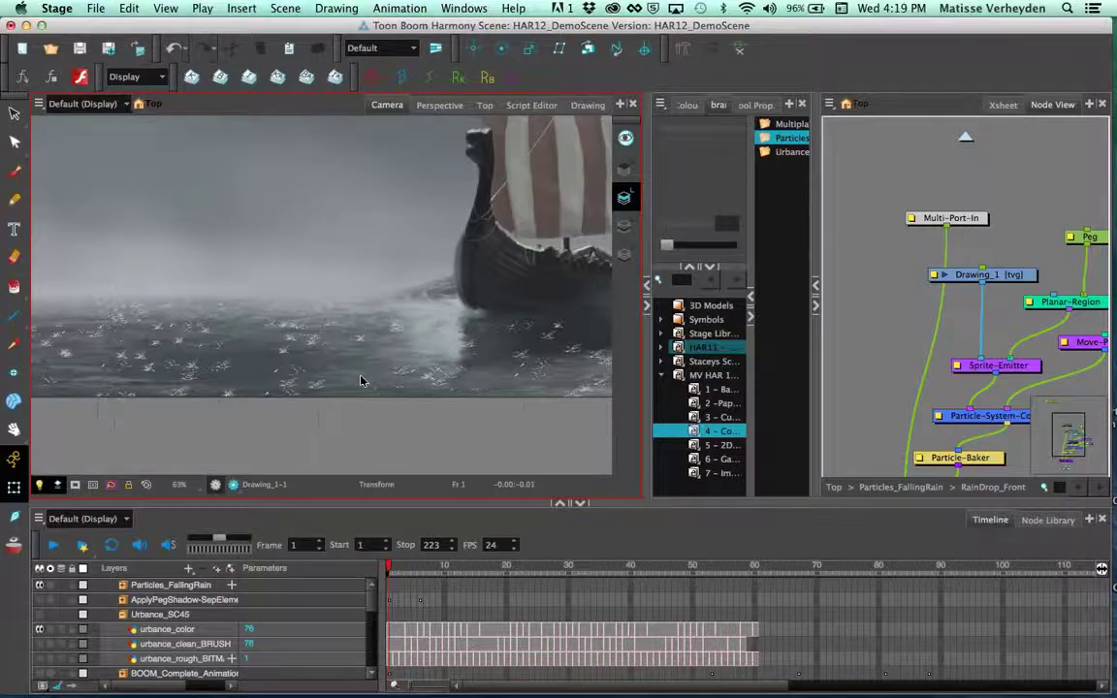
scroll(359, 381, up, 5)
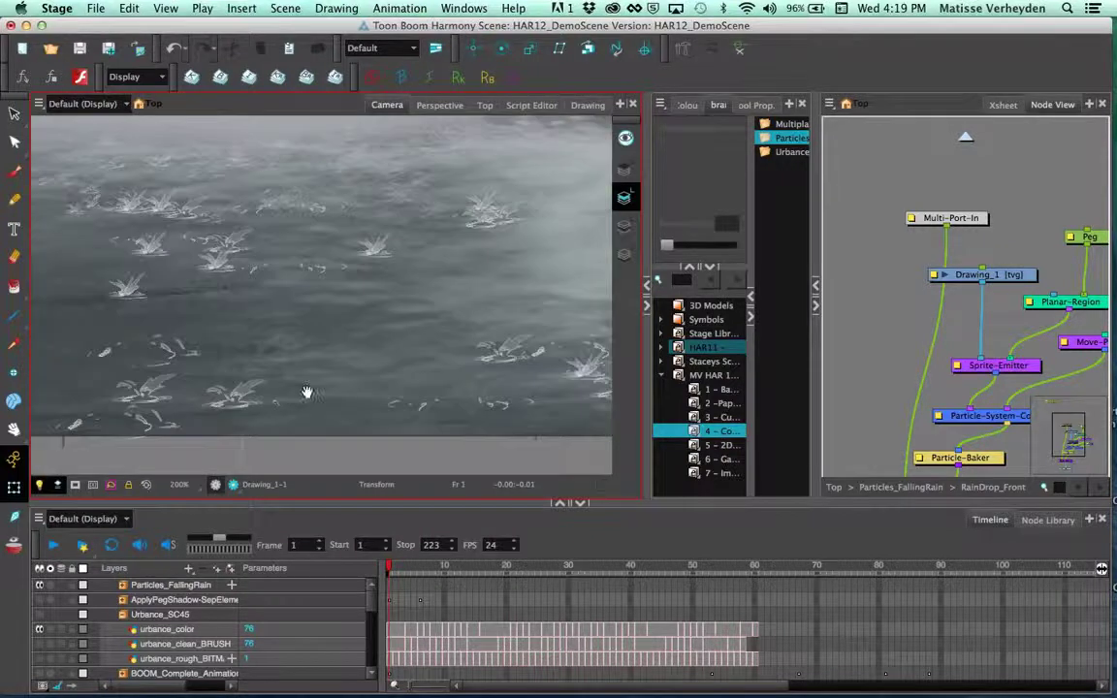
scroll(323, 392, up, 1)
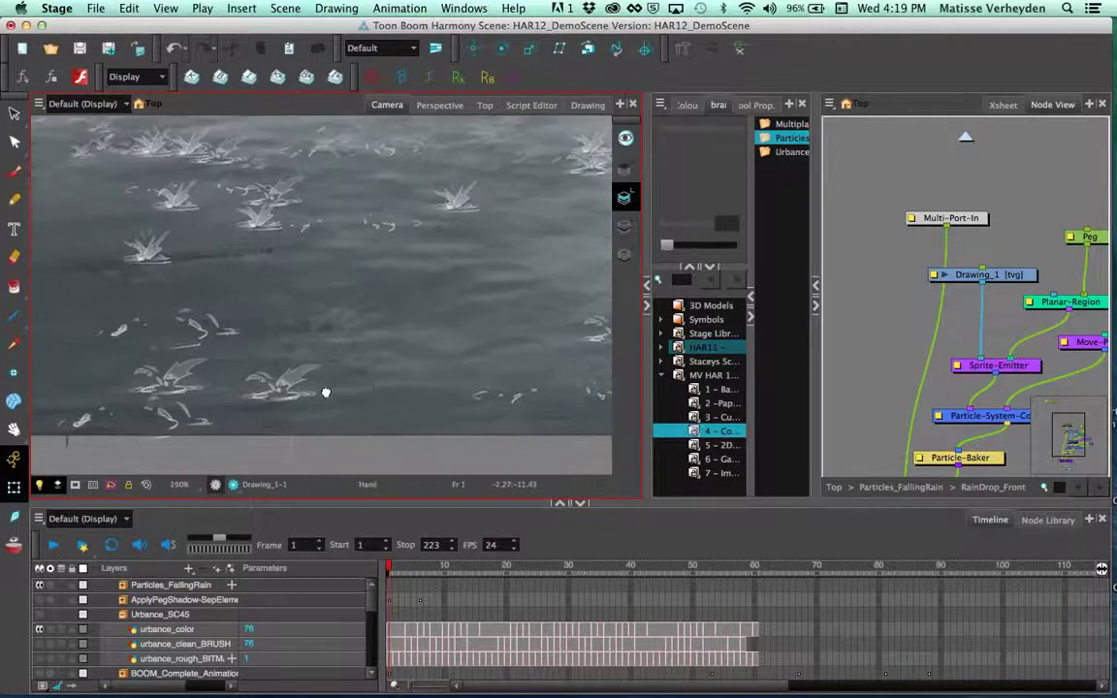
click(394, 570)
mouse_move(399, 572)
mouse_down()
mouse_move(428, 576)
mouse_move(392, 572)
mouse_up()
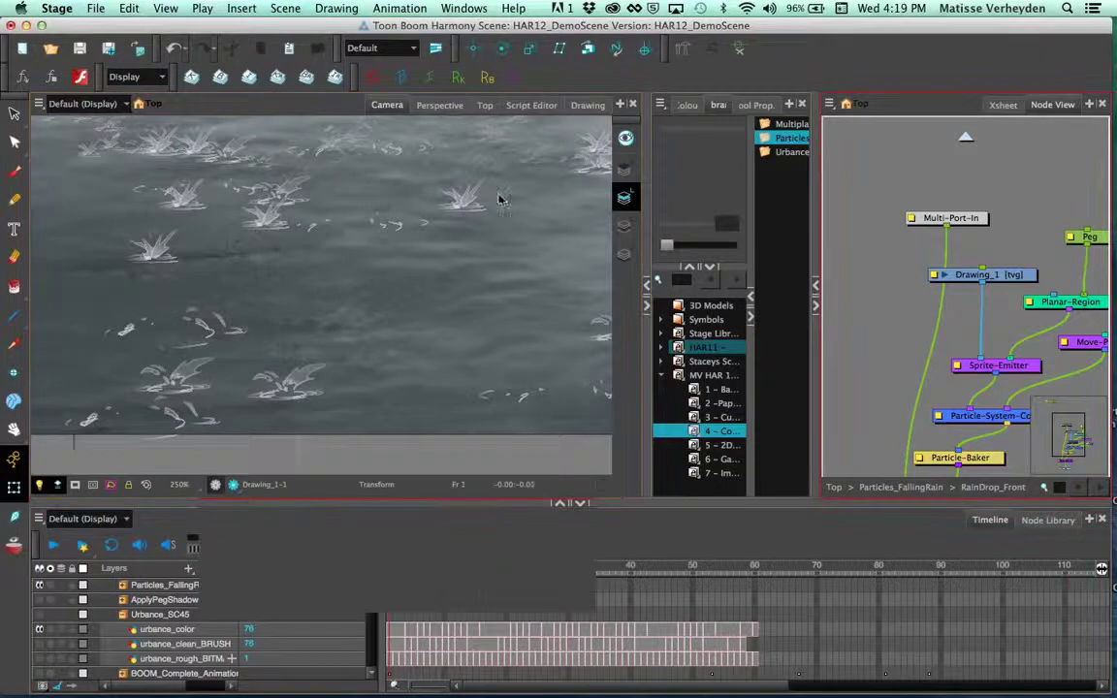
Step: Examine the rain splashes across the water and around the Viking ship from a wider view of the scene
scroll(537, 278, down, 3)
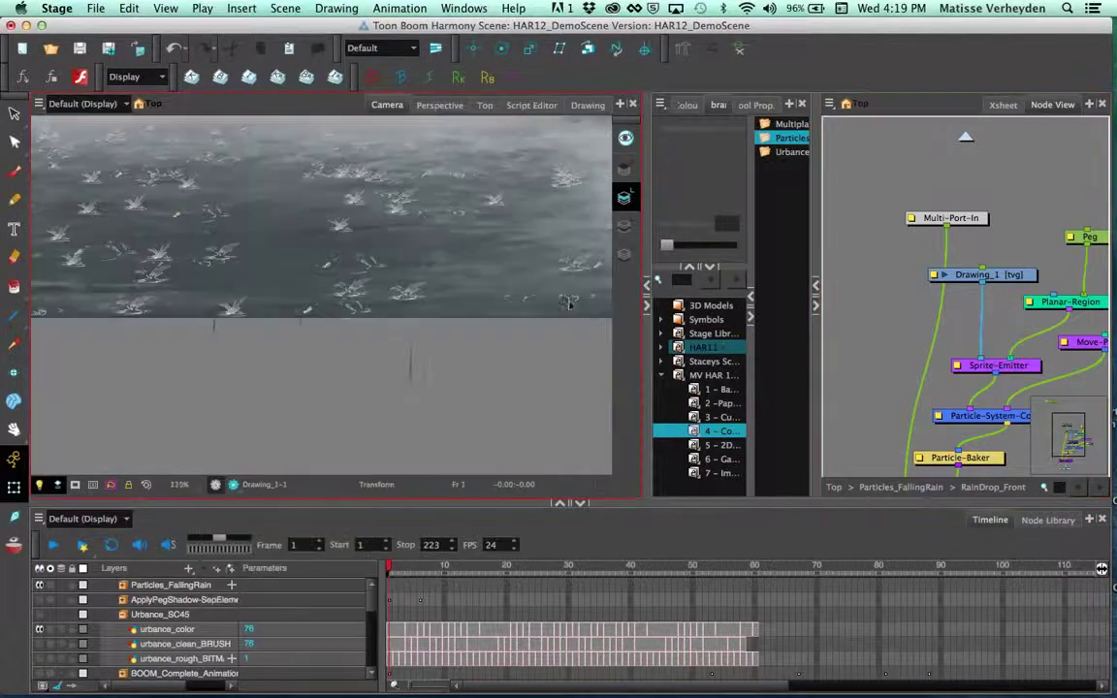
key(1)
key(1)
key(space)
drag(520, 184, 500, 204)
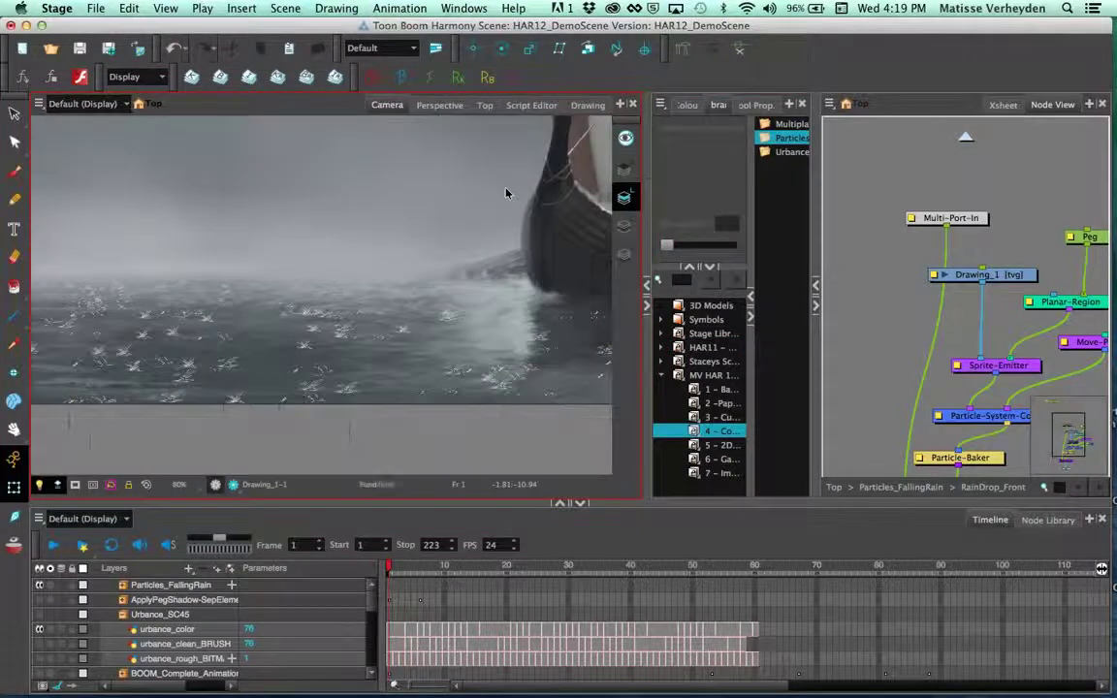
key(1)
key(1)
key(1)
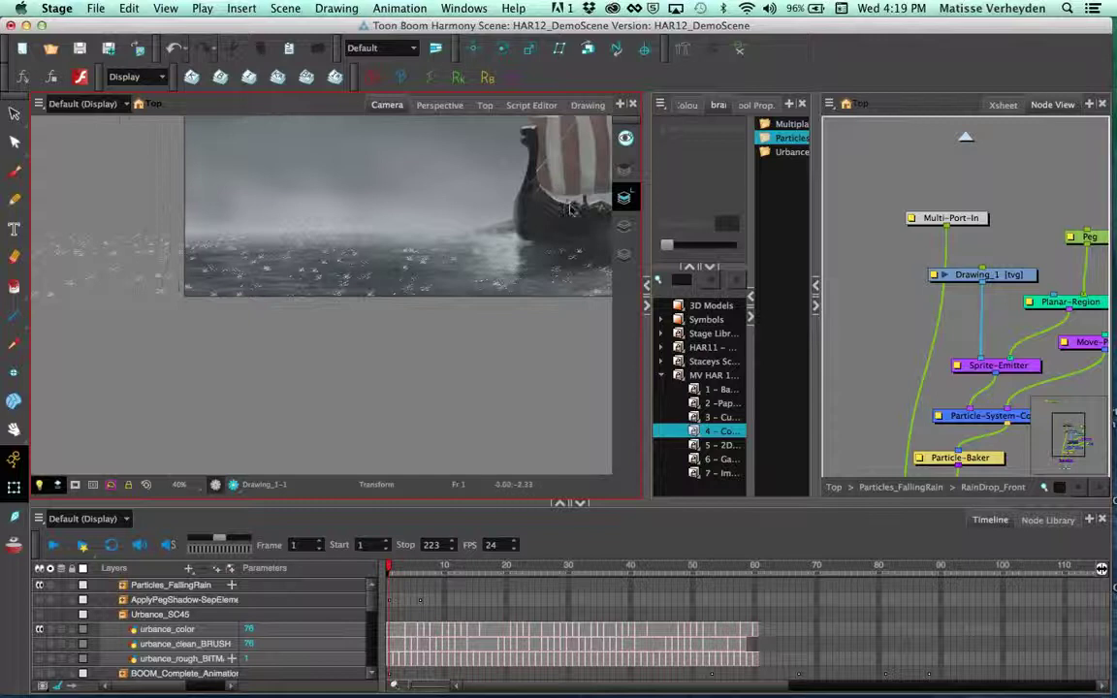
Step: Return to the Top level of the node network and delete the Particles_FallingRain group
click(834, 486)
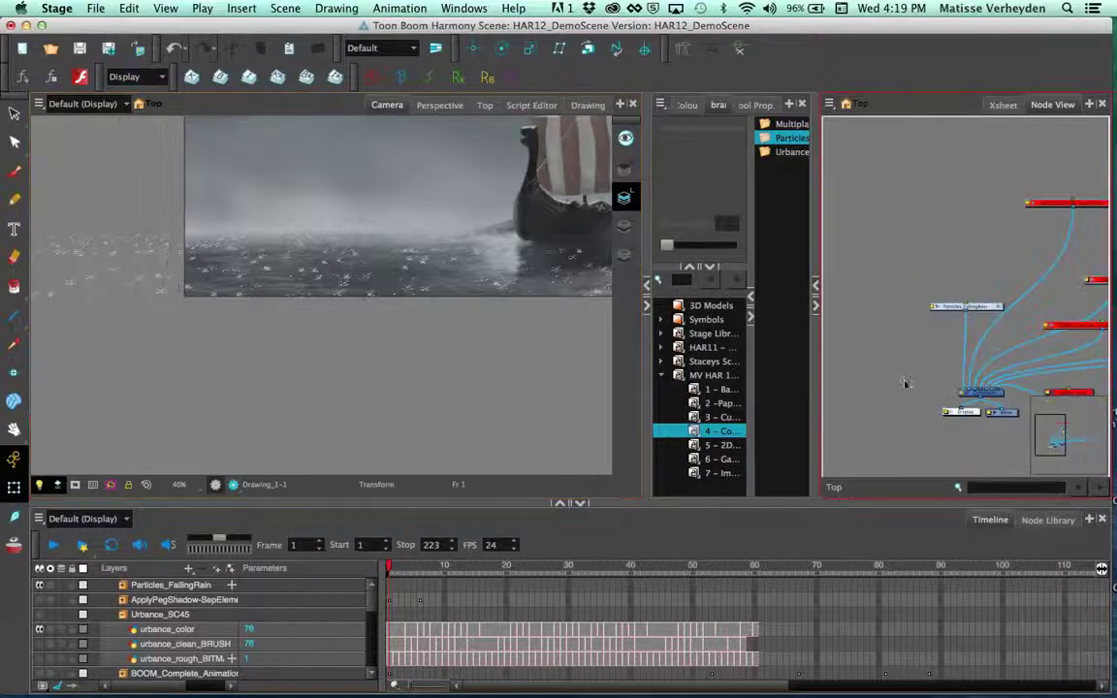
click(965, 306)
key(Delete)
key(Return)
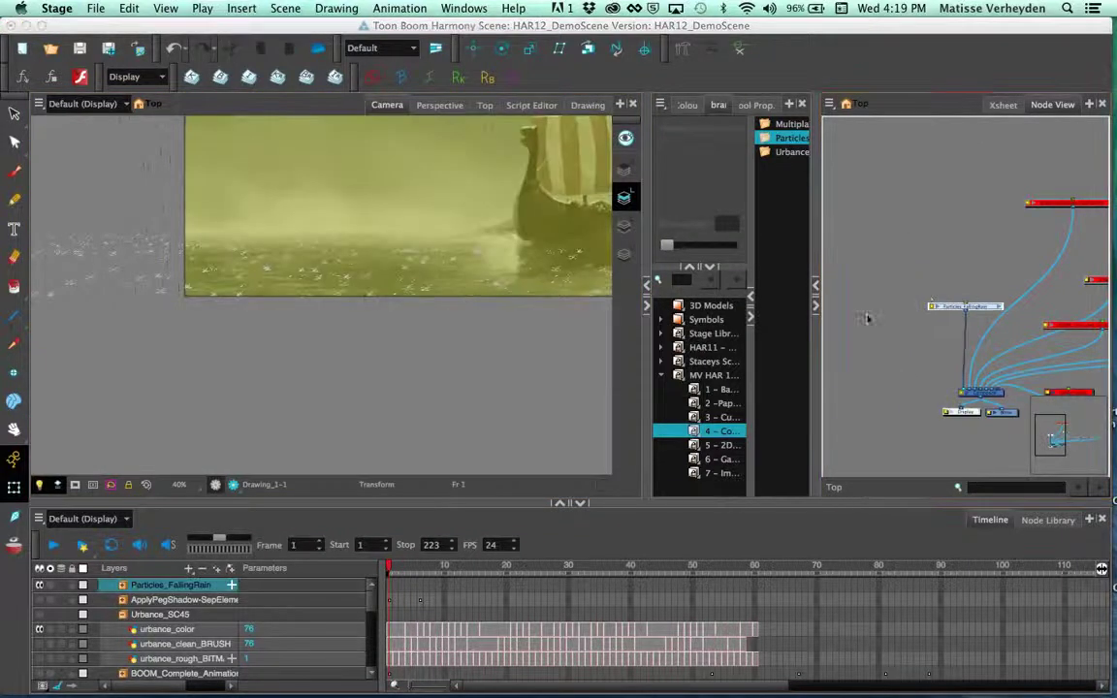
Step: Widen the Library view and centre the whole empty camera frame in the Camera view
drag(644, 260, 522, 260)
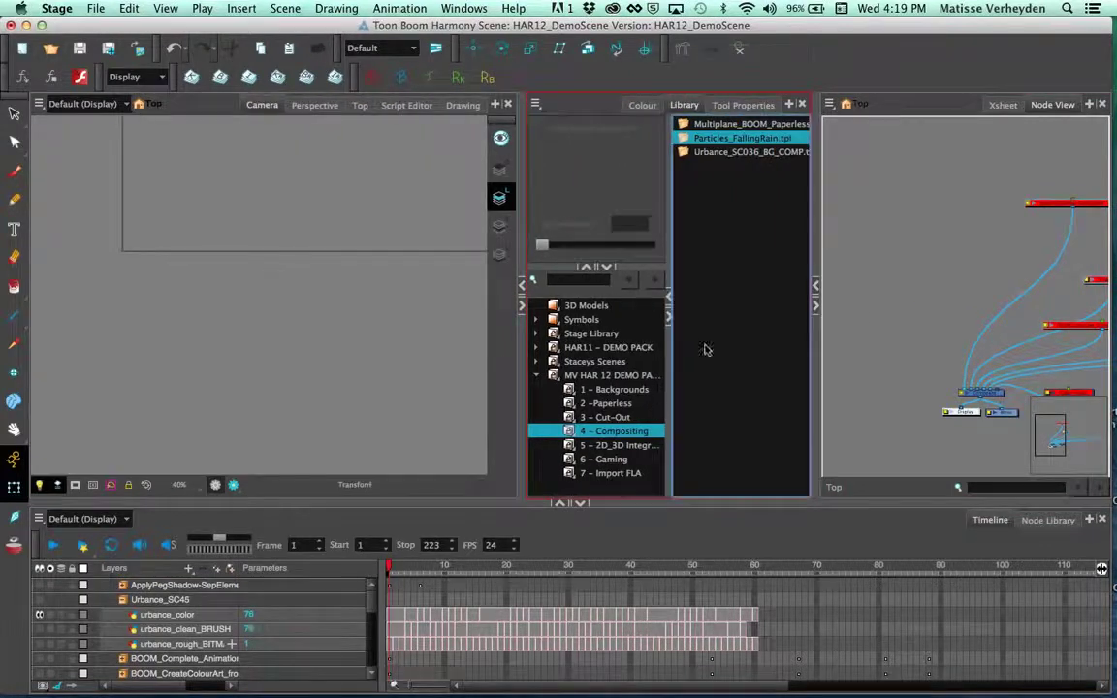
drag(295, 302, 263, 347)
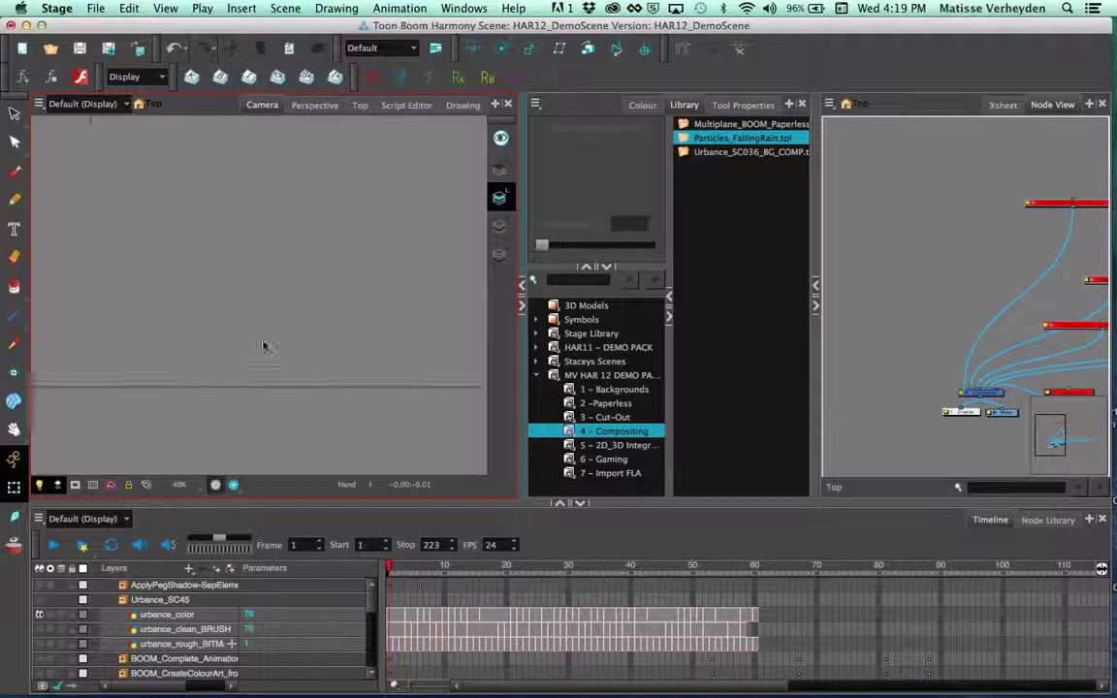
scroll(349, 260, down, 2)
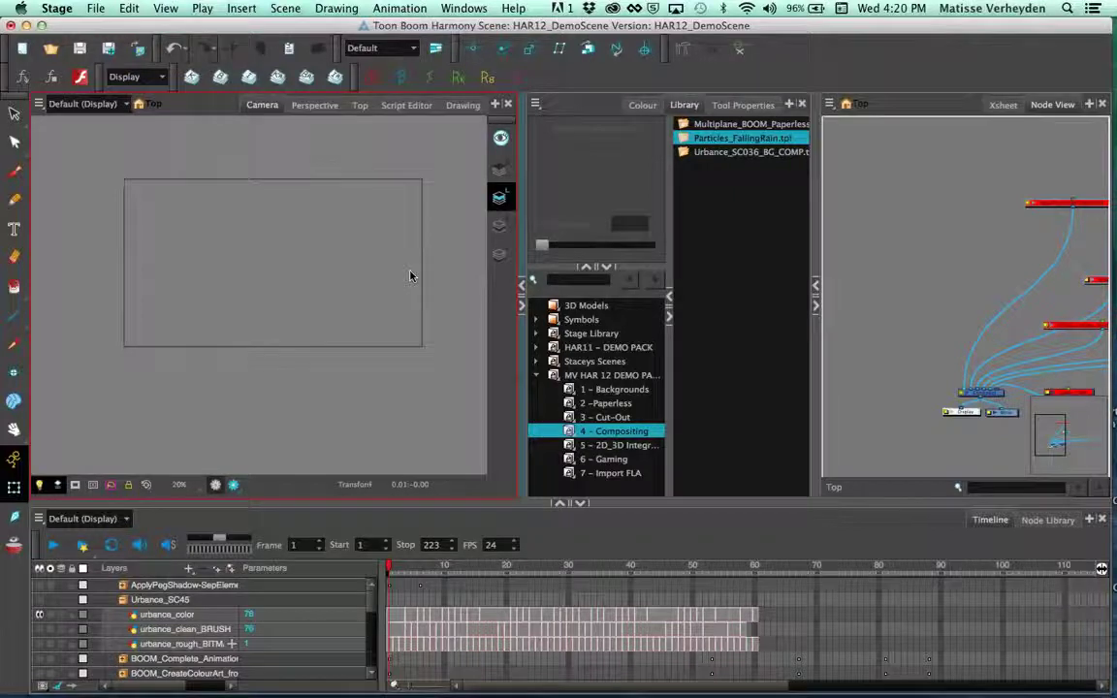
click(867, 356)
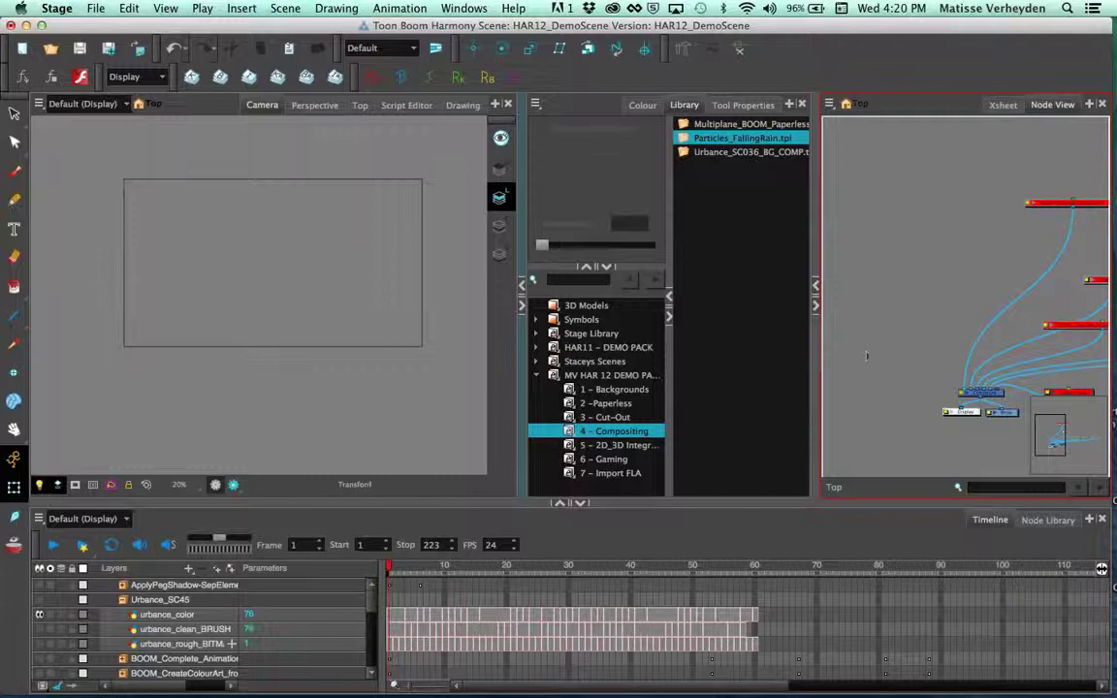
click(315, 428)
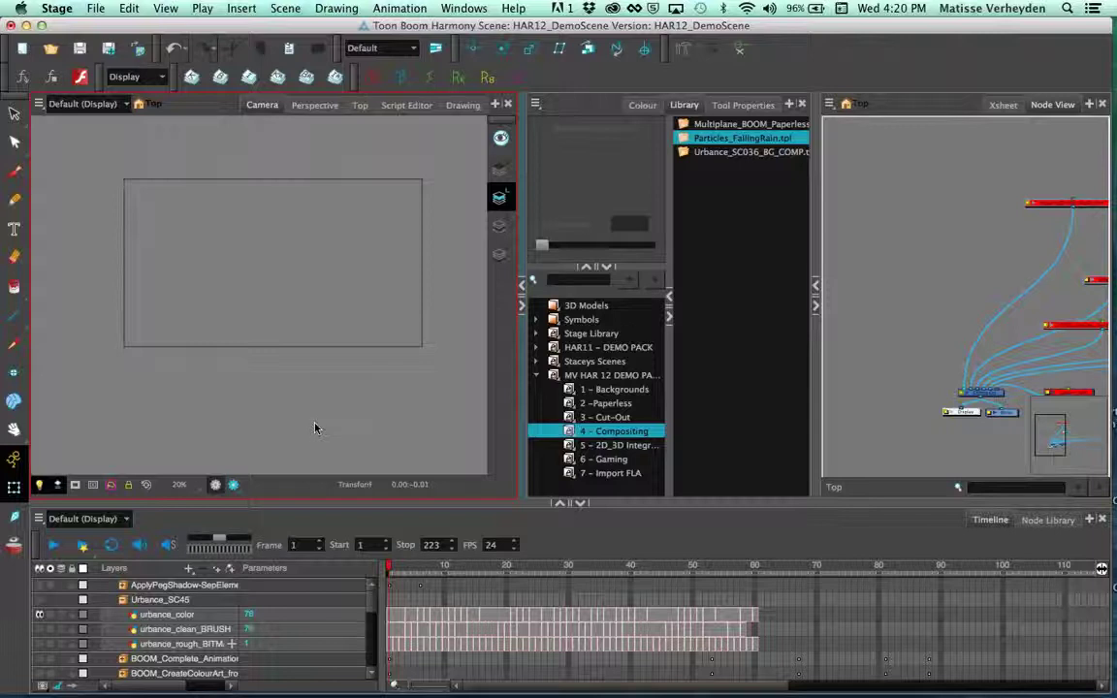
Step: Import the Wishling_Idle.tpl template from the 6 - Gaming library folder into the scene, recovering its missing colours
click(614, 389)
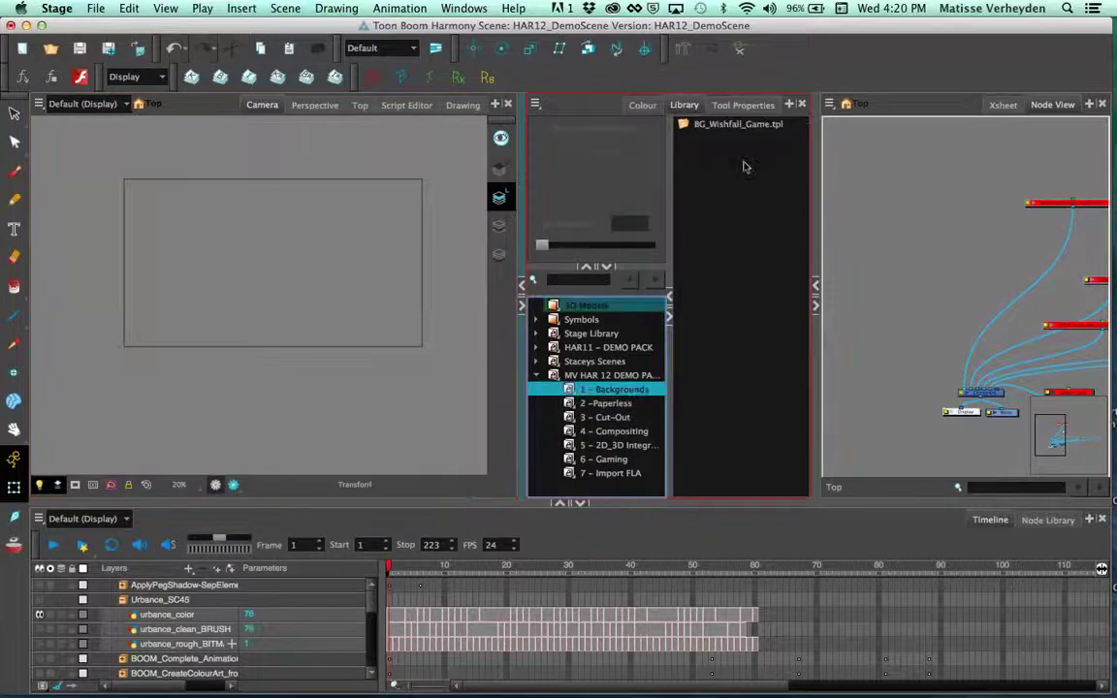
click(732, 126)
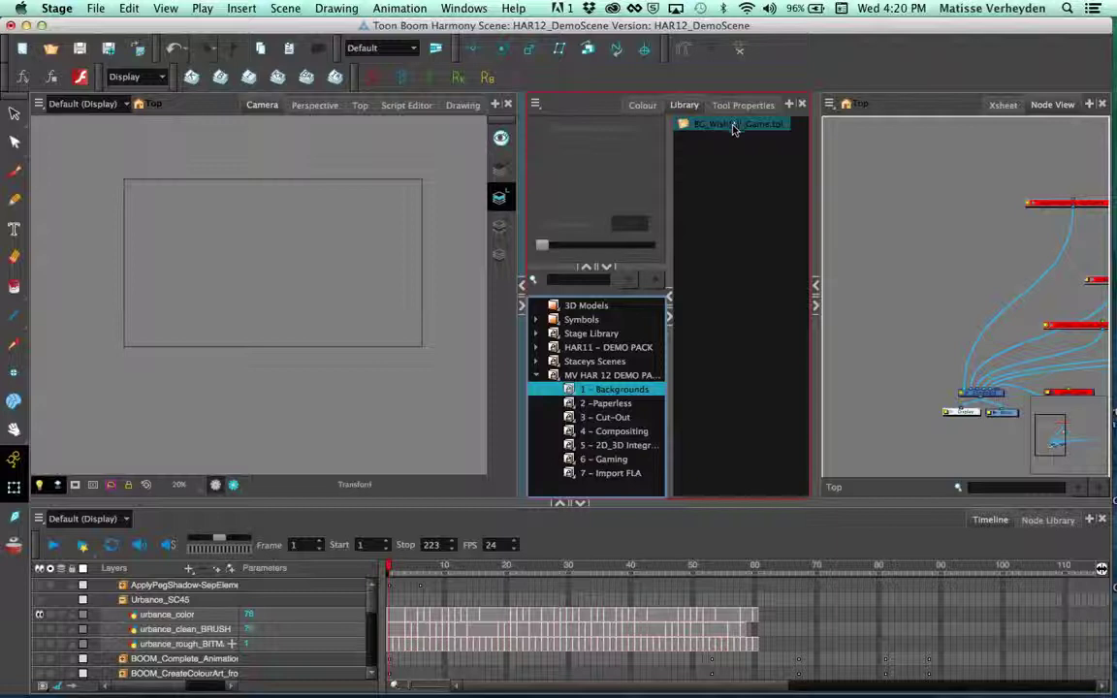
click(618, 460)
drag(723, 127, 418, 351)
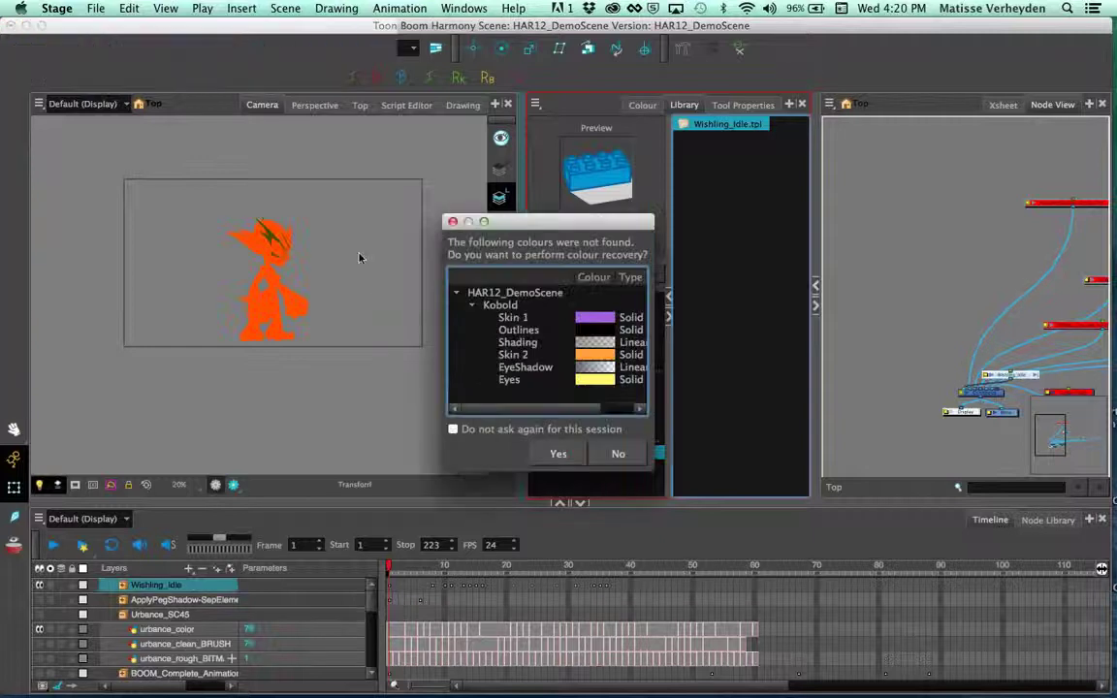
click(558, 454)
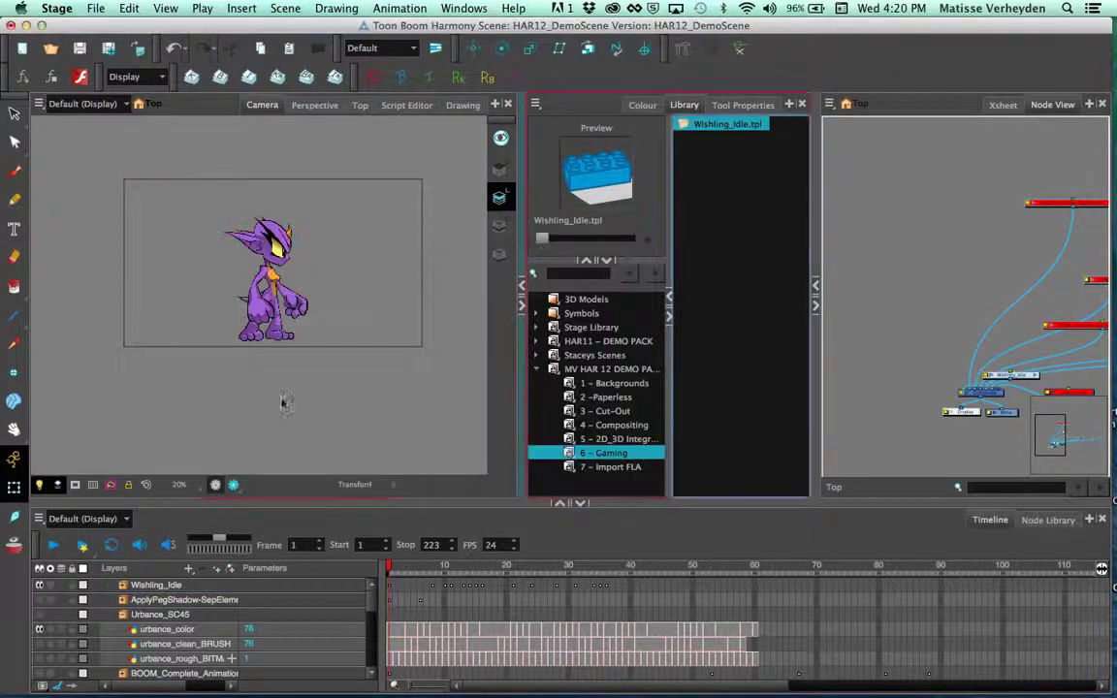
Step: Scrub through the Wishling idle animation from frame 1 to frame 40
scroll(317, 349, up, 4)
click(389, 572)
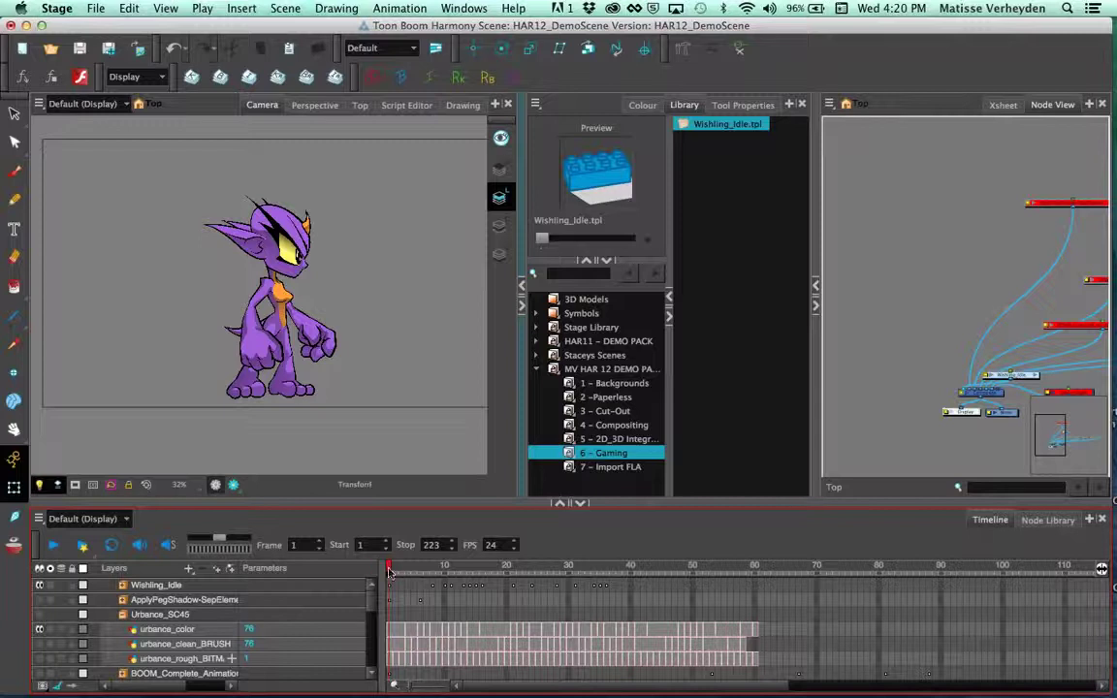
drag(416, 567, 529, 580)
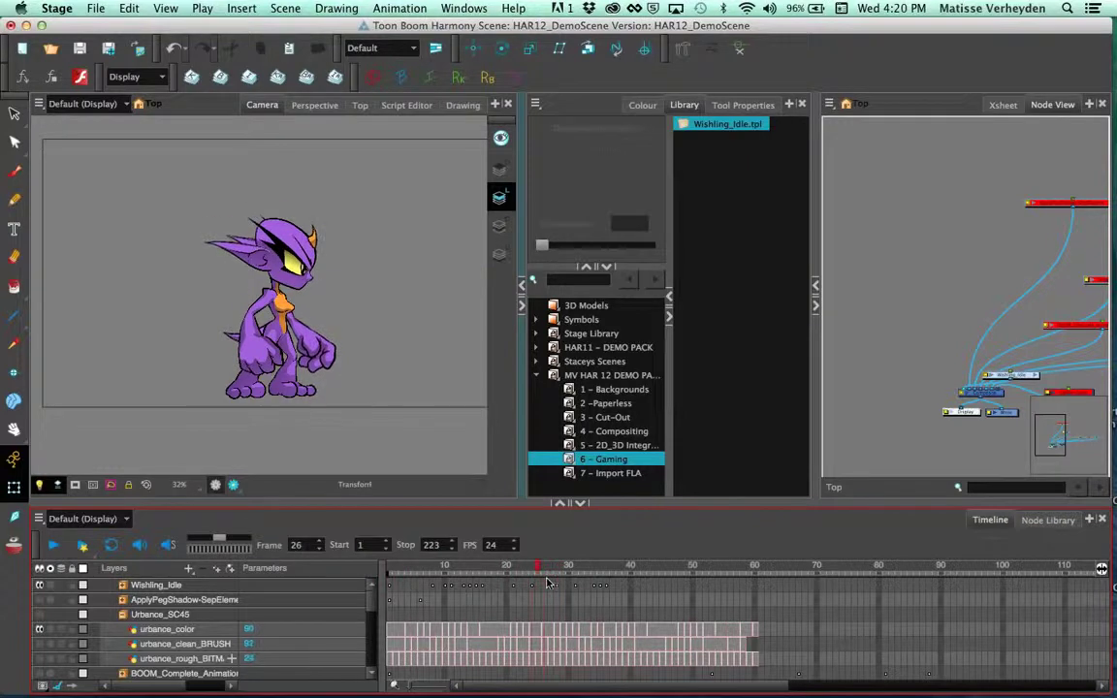
drag(562, 582, 633, 574)
Step: Set the playback stop to frame 40, enable looping and play the Wishling idle animation
click(406, 546)
click(112, 545)
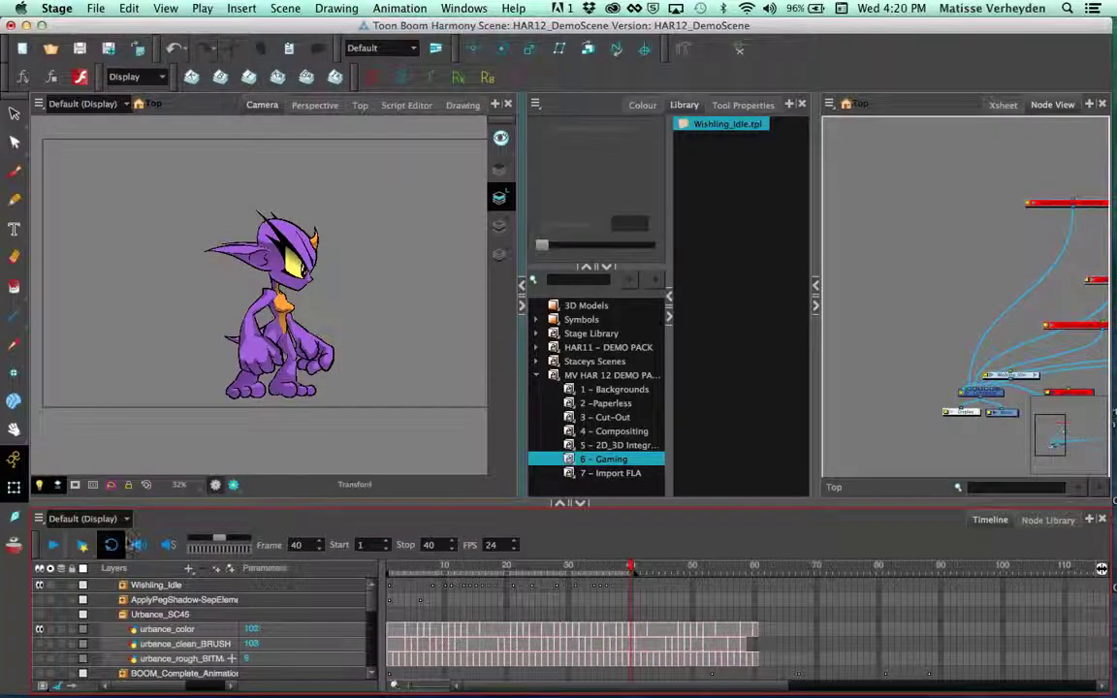
click(52, 548)
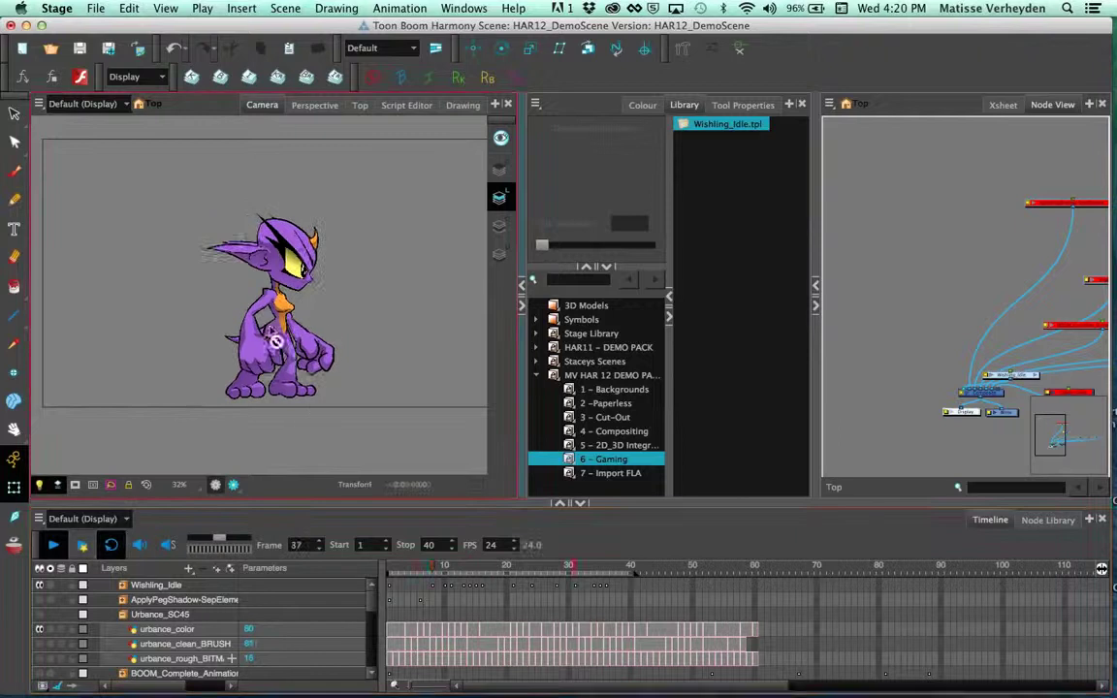
click(51, 548)
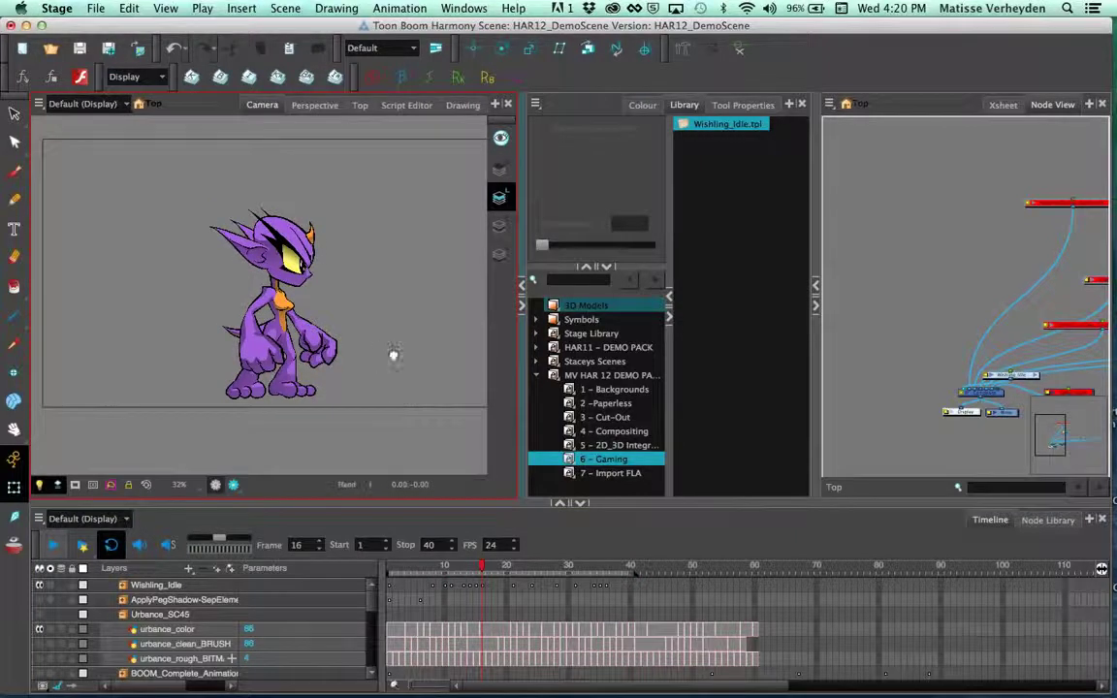
Step: Select the Wishling's Wishling_Arm_R drawing and show its deformation controls up close
scroll(393, 354, up, 3)
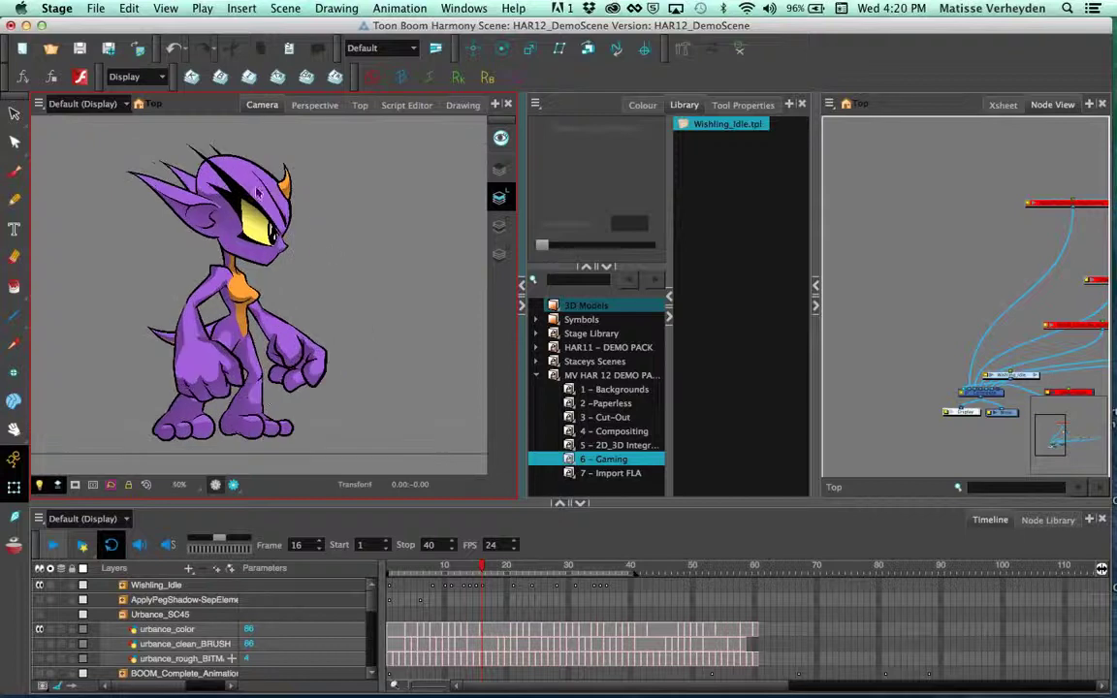
click(232, 359)
click(737, 52)
click(210, 283)
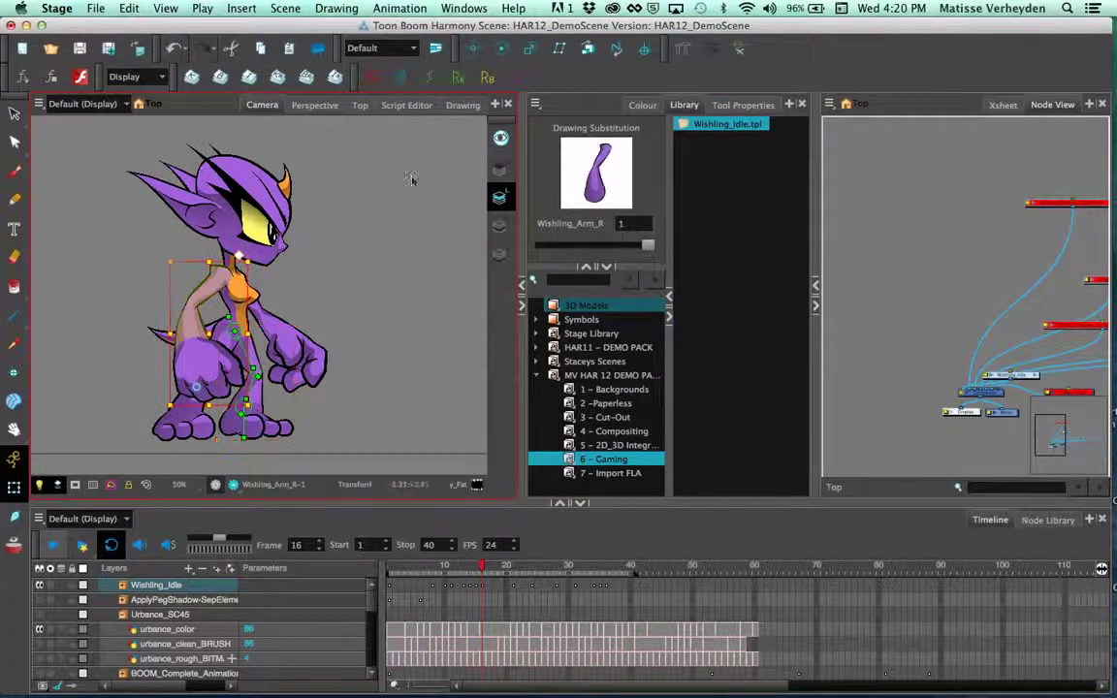
scroll(196, 328, up, 2)
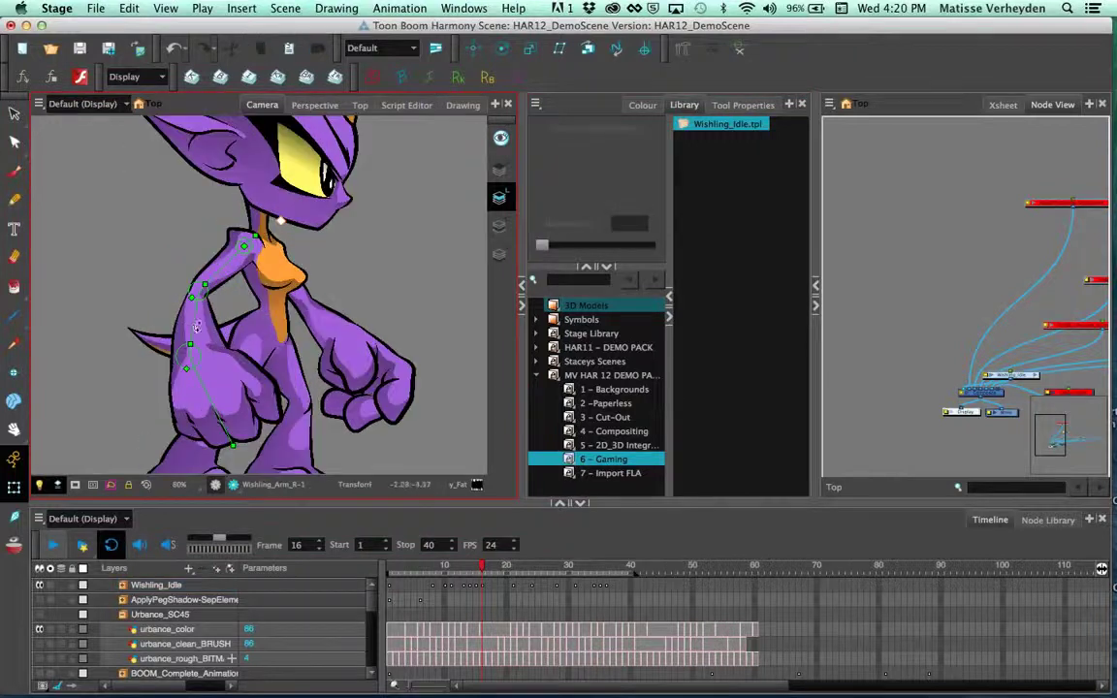
Step: Try deforming the Wishling's right forearm with its deformation chain, leaving the arm deselected
drag(197, 328, 226, 380)
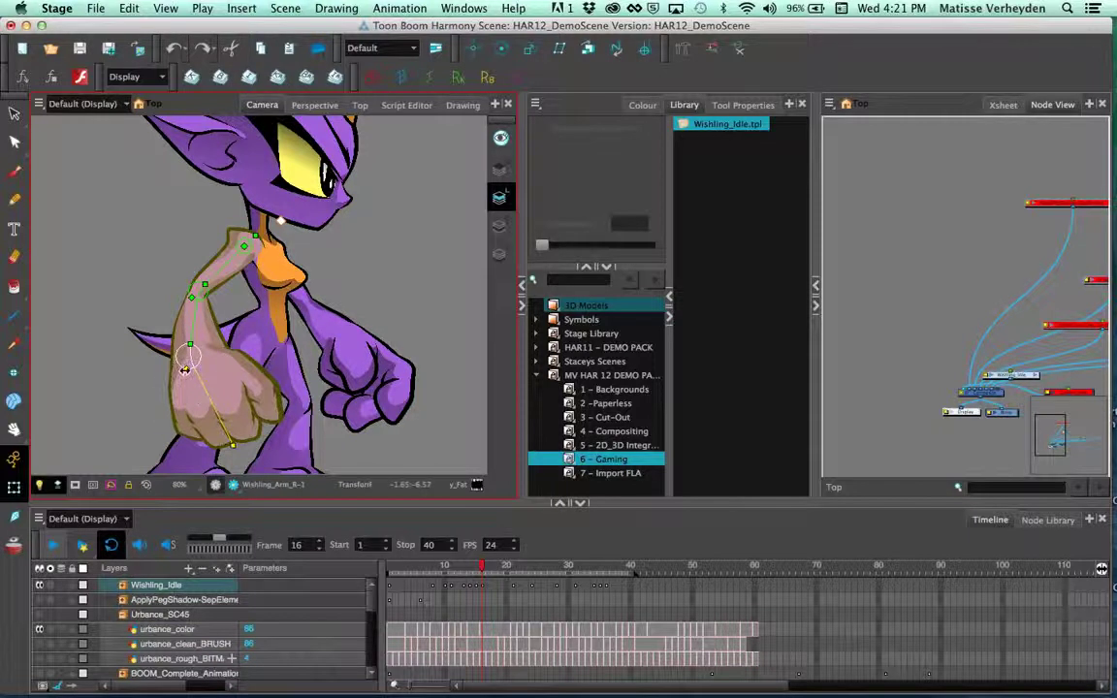
scroll(194, 329, down, 2)
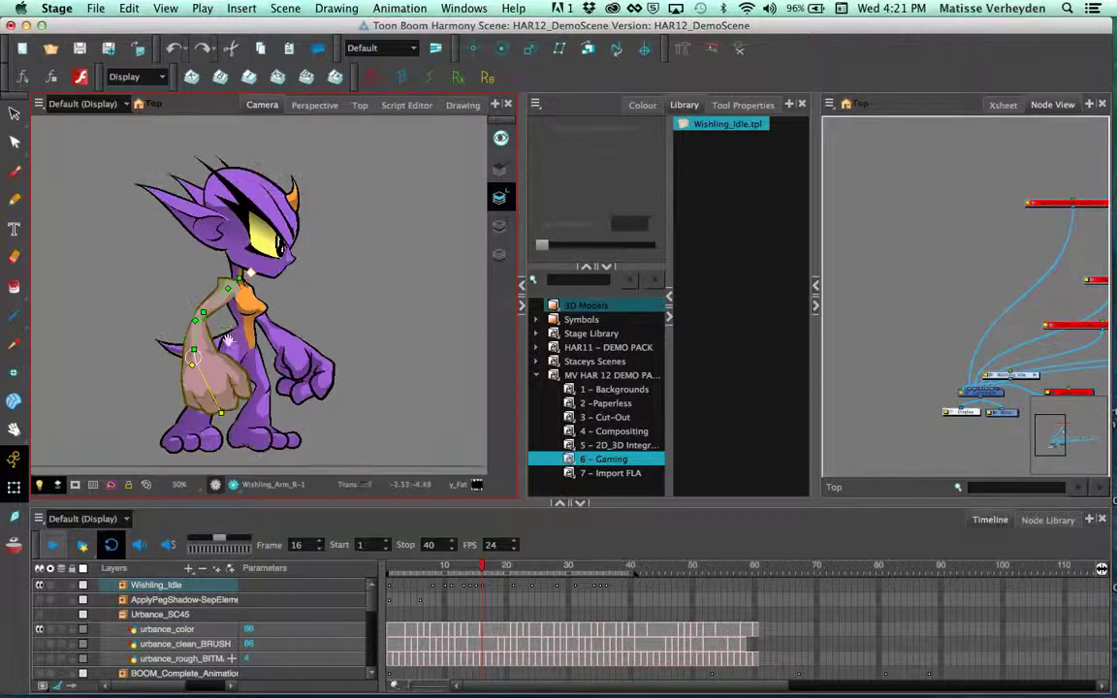
drag(228, 340, 182, 330)
click(289, 303)
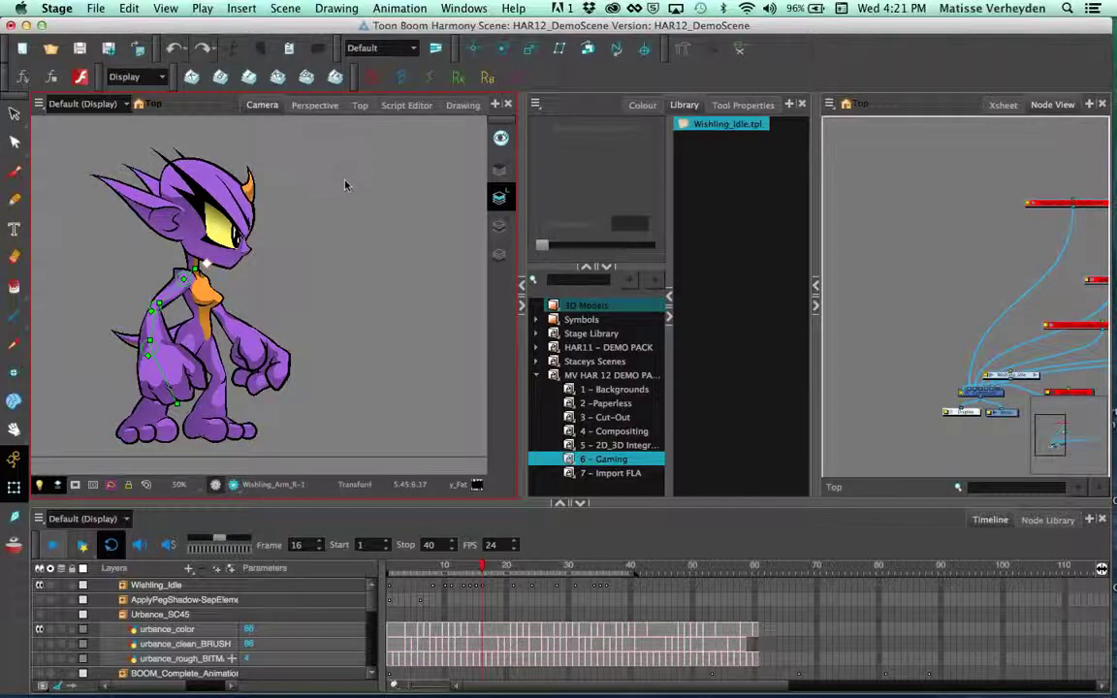
click(582, 111)
right_click(579, 78)
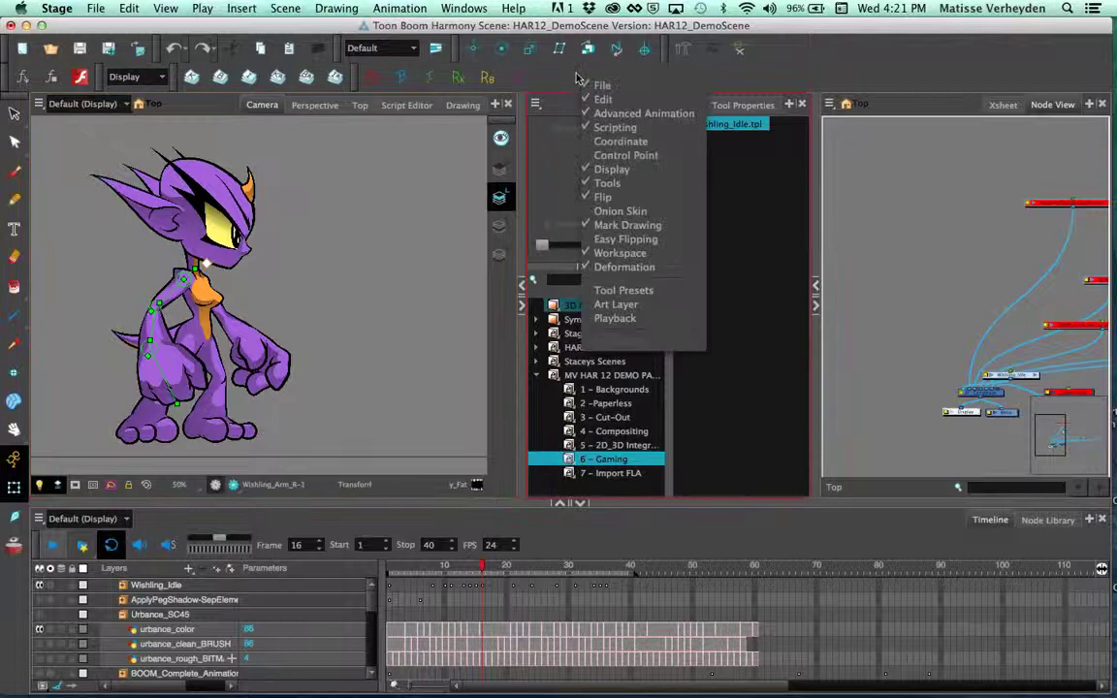
click(418, 181)
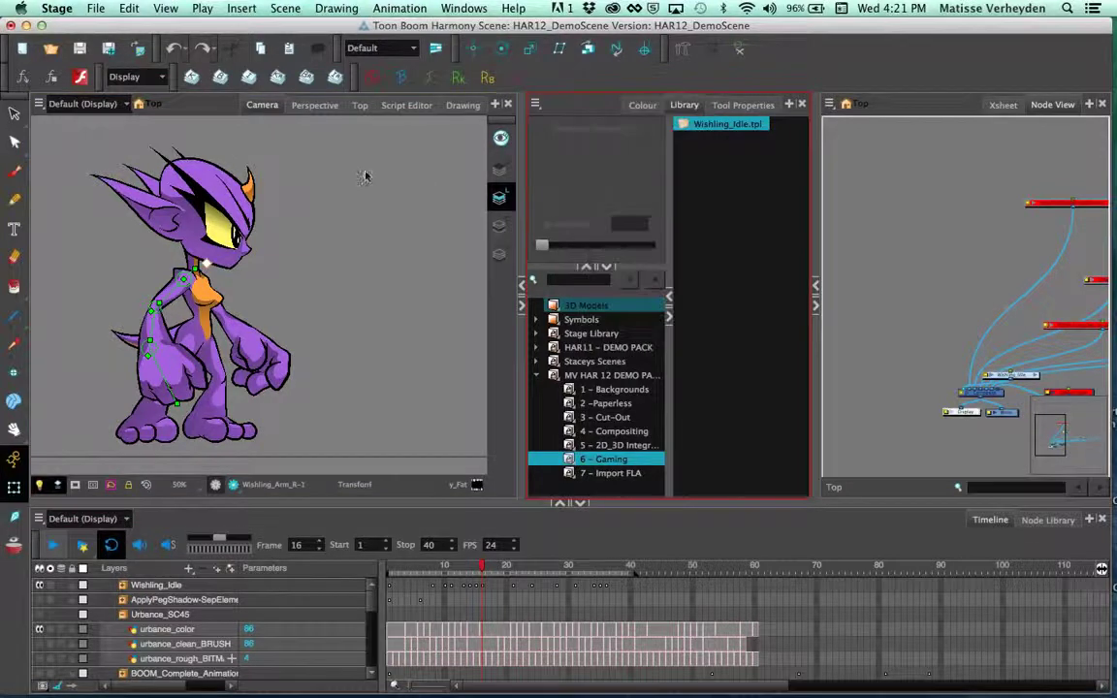
Step: Add the TB_ExportToSpriteSheets function from TB_ExportToSpriteSheets.js to the scripting toolbar through the Scripts Manager
scroll(397, 254, down, 5)
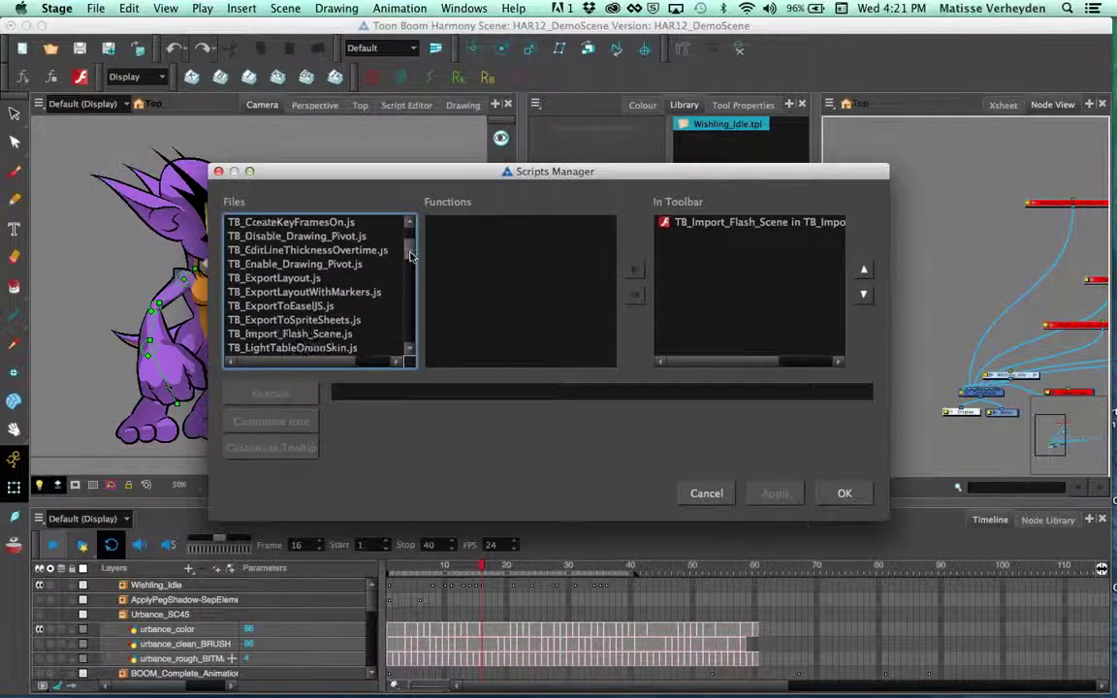
scroll(411, 255, down, 1)
click(290, 306)
click(538, 223)
click(634, 268)
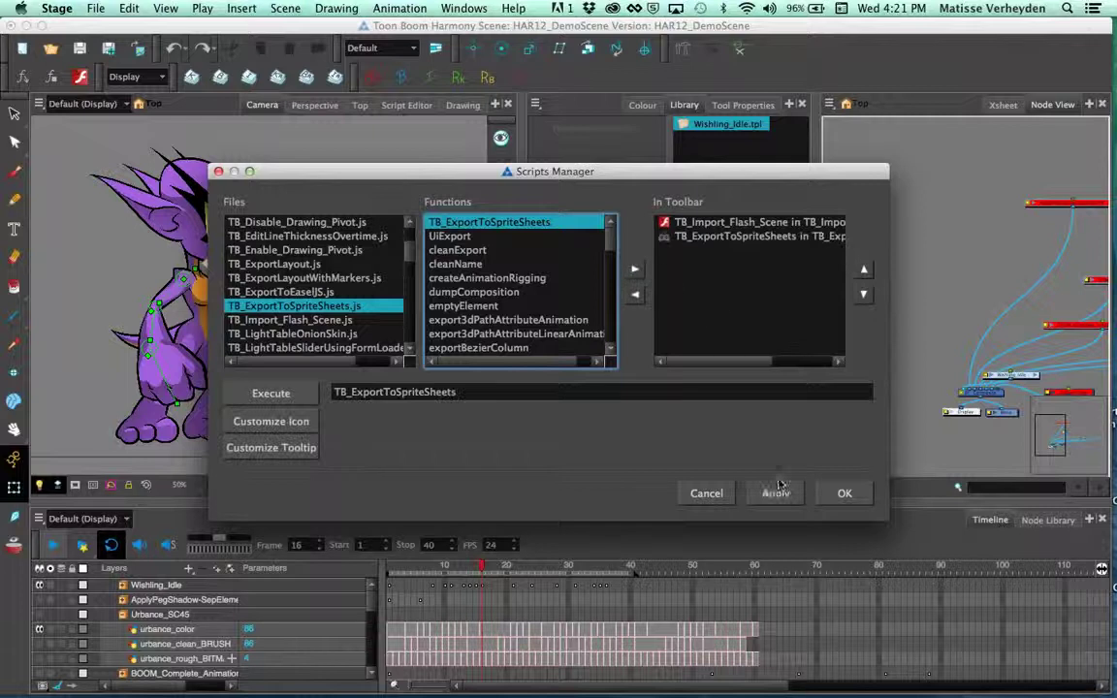
click(842, 493)
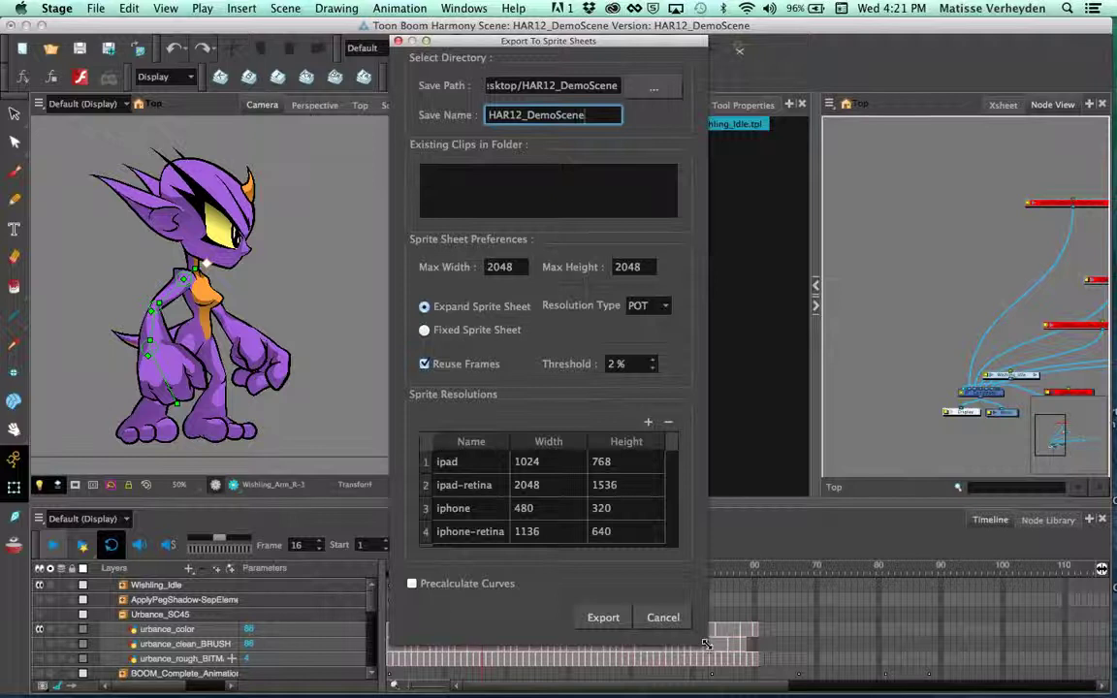
Step: Widen the Export To Sprite Sheets dialog and examine the preset widths in the sprite resolutions table
drag(726, 641, 860, 641)
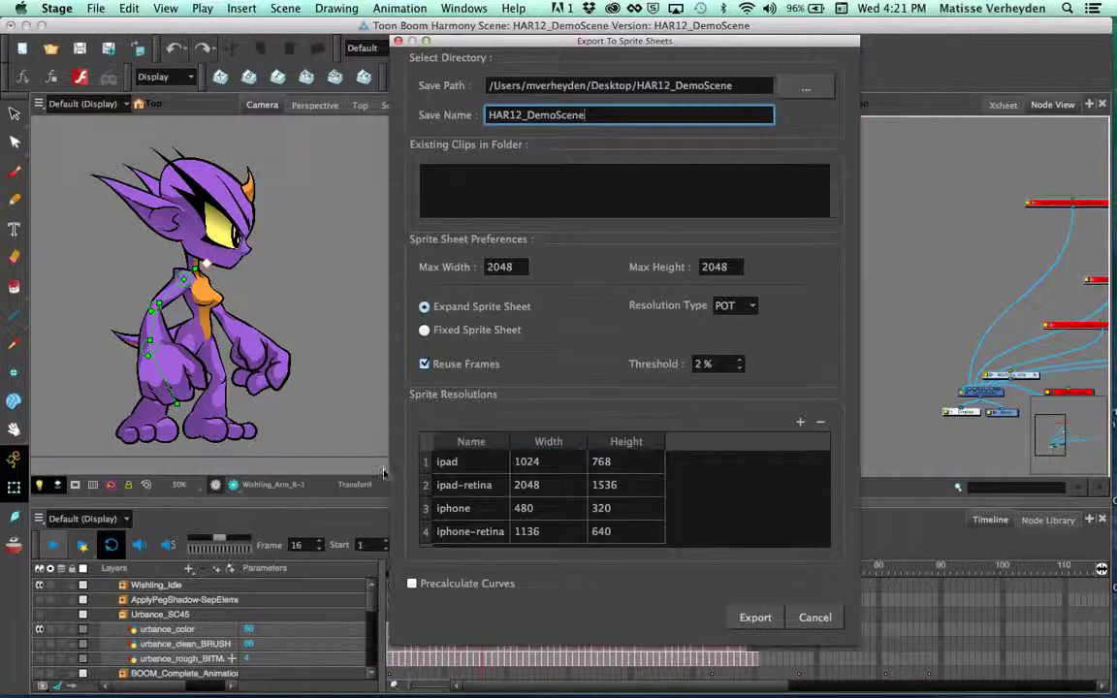
click(572, 462)
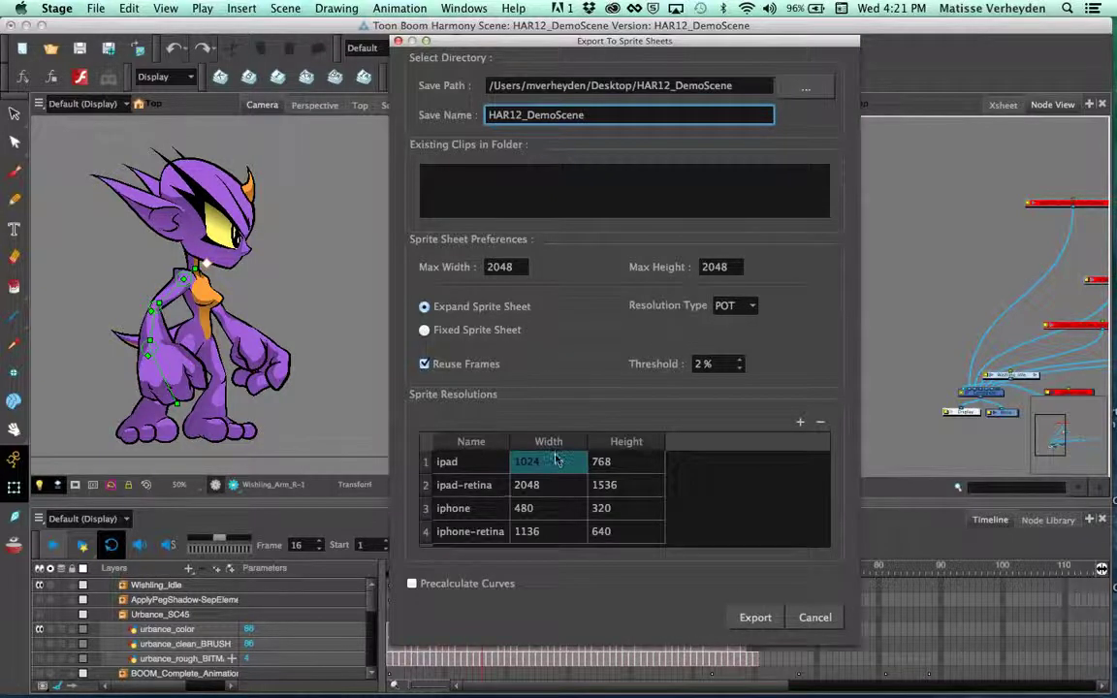
click(552, 462)
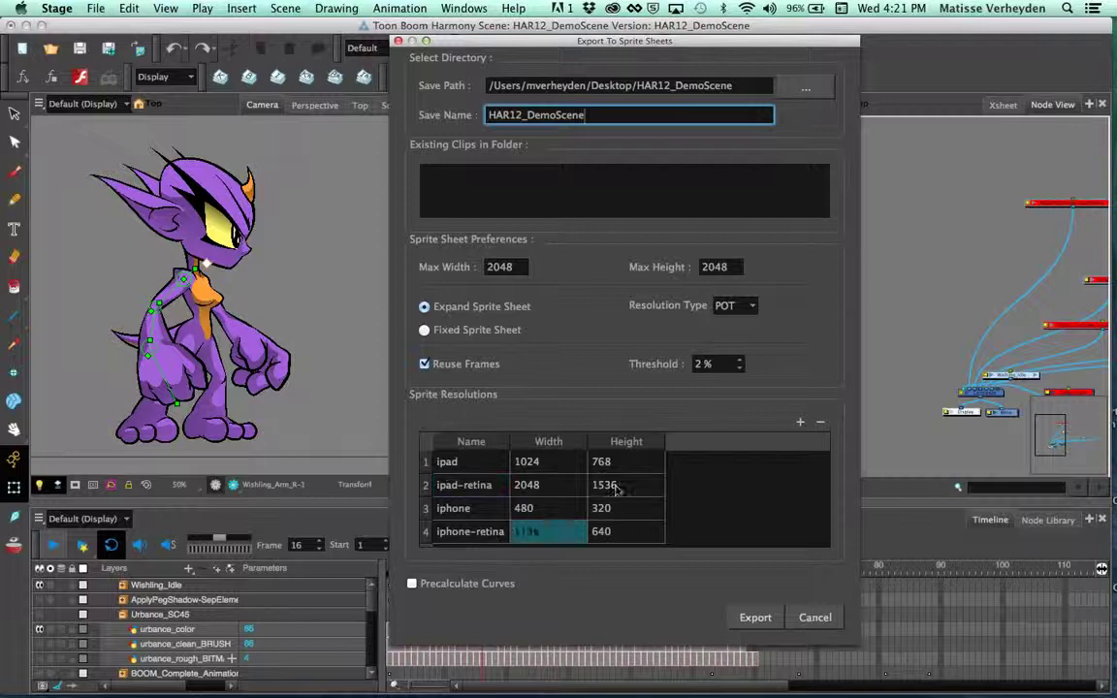
Step: Add several blank rows to the sprite resolutions table and look back over its entries
click(800, 424)
click(800, 424)
click(801, 424)
click(801, 424)
click(801, 424)
click(800, 425)
click(801, 425)
scroll(795, 497, up, 2)
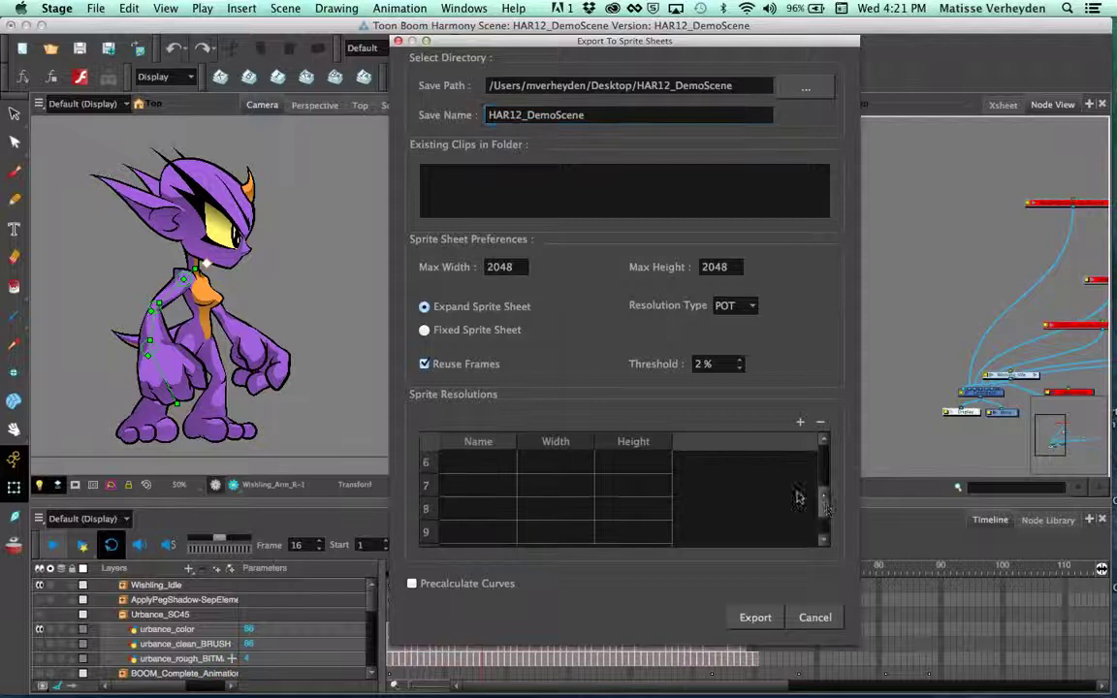
scroll(827, 511, up, 2)
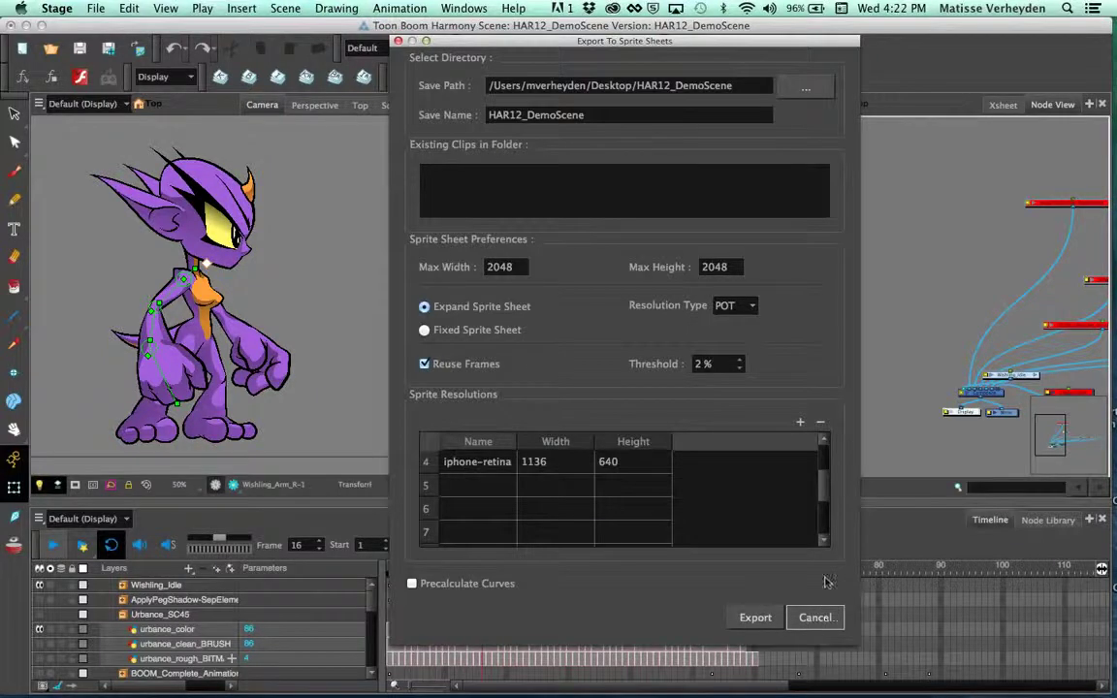
Step: Close the Export To Sprite Sheets dialog without exporting and recentre the Wishling in the camera view, leaving nothing selected
click(815, 618)
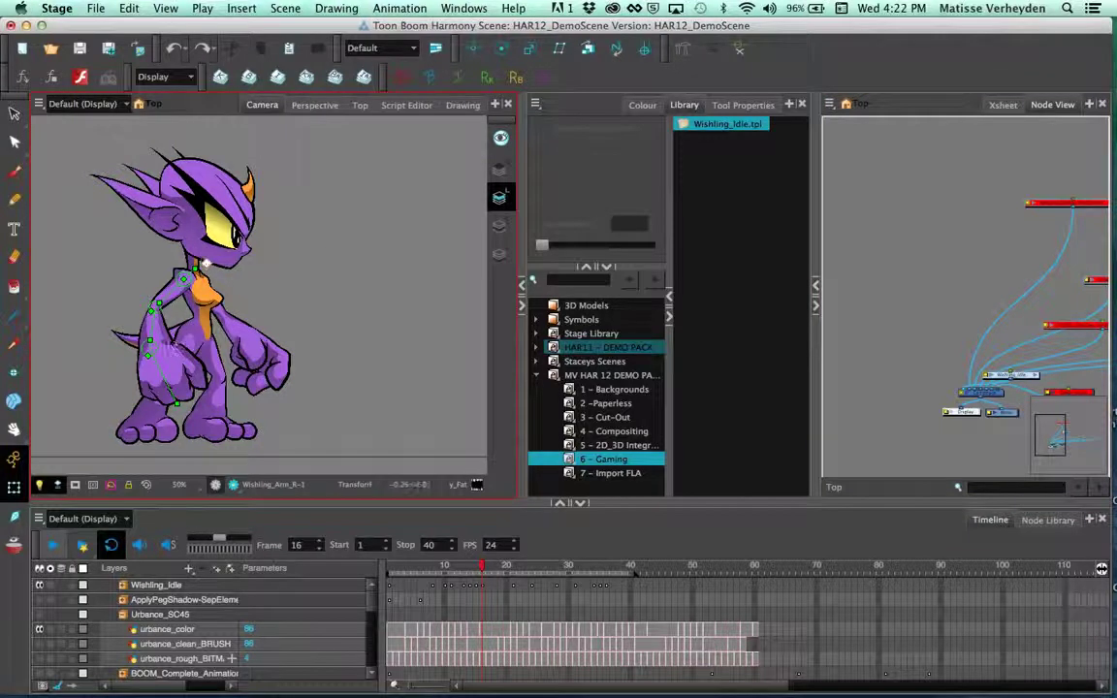
click(180, 342)
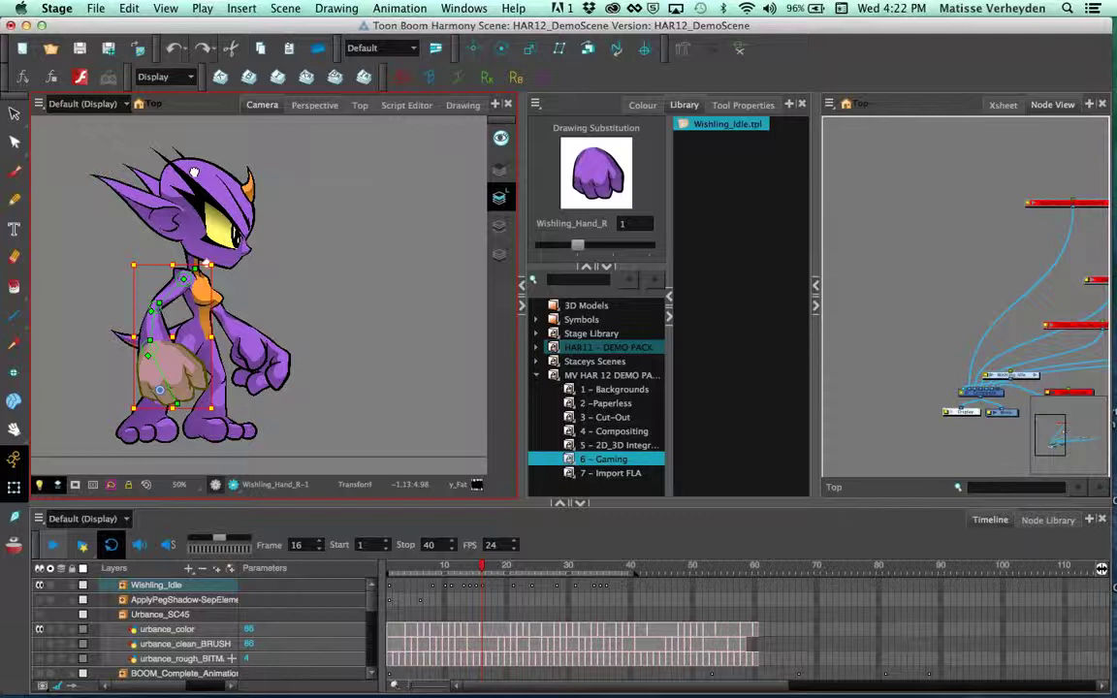
drag(177, 153, 223, 162)
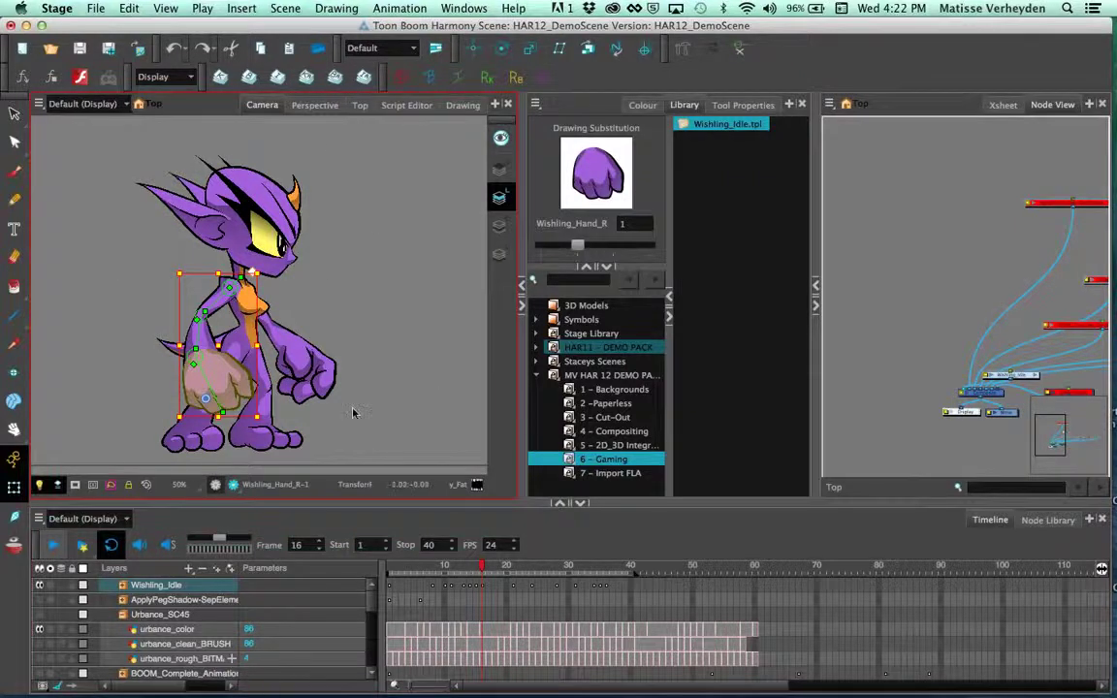
key(Delete)
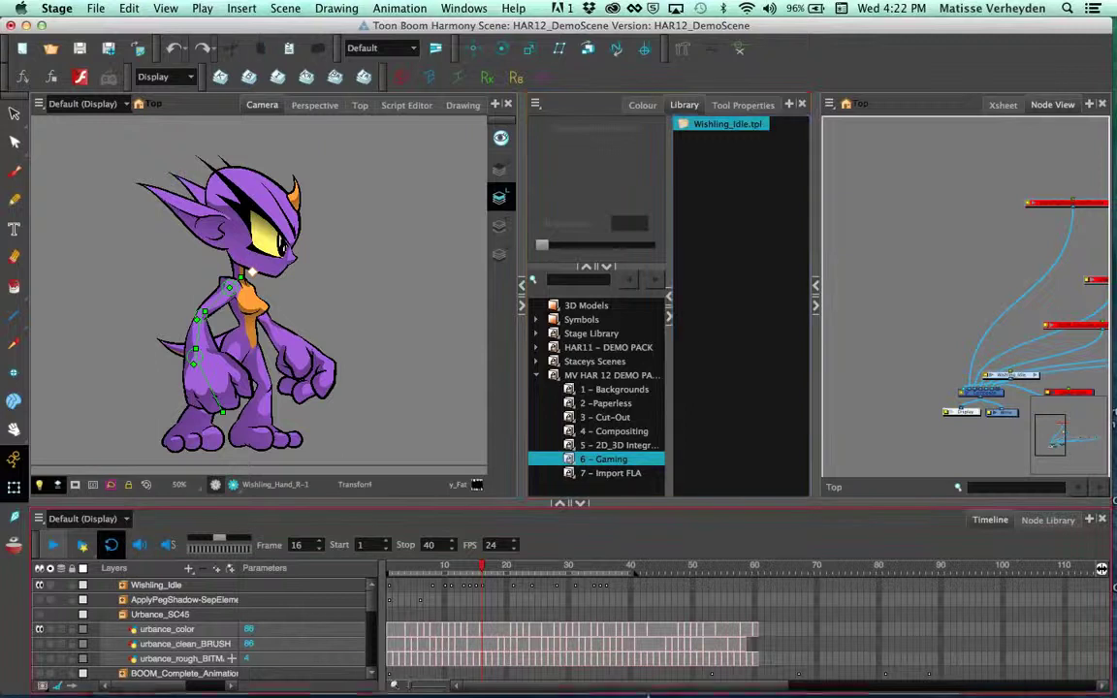
Step: Switch to Finder, clear the Harmony window off the desktop and restore the minimized Finder windows
mouse_move(652, 694)
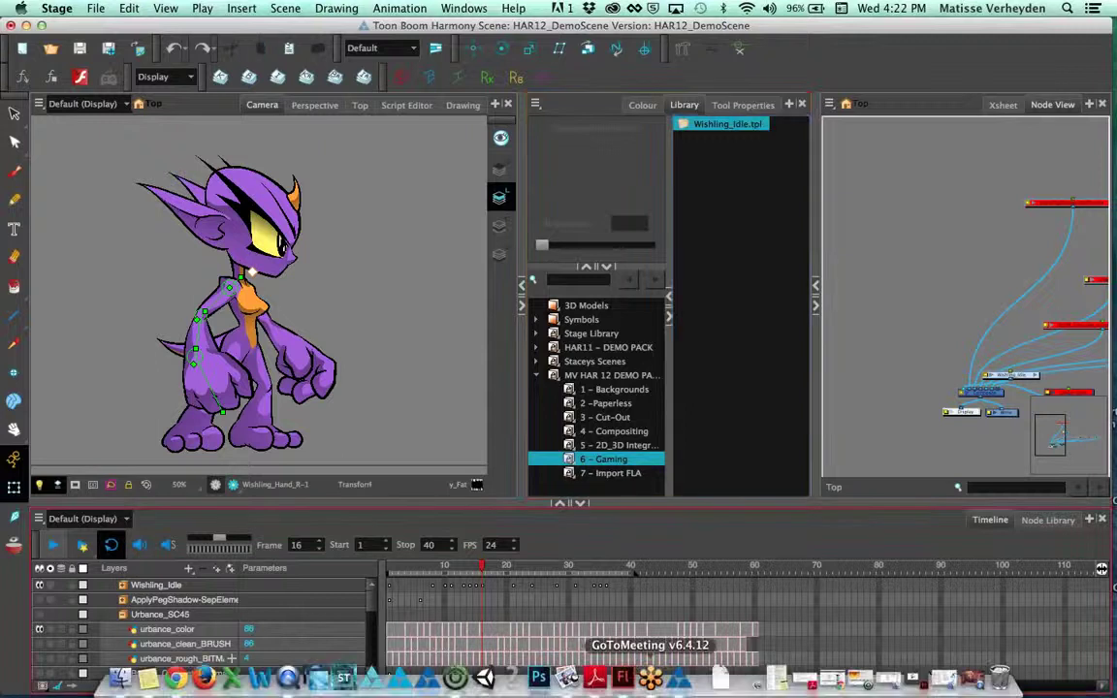
click(120, 678)
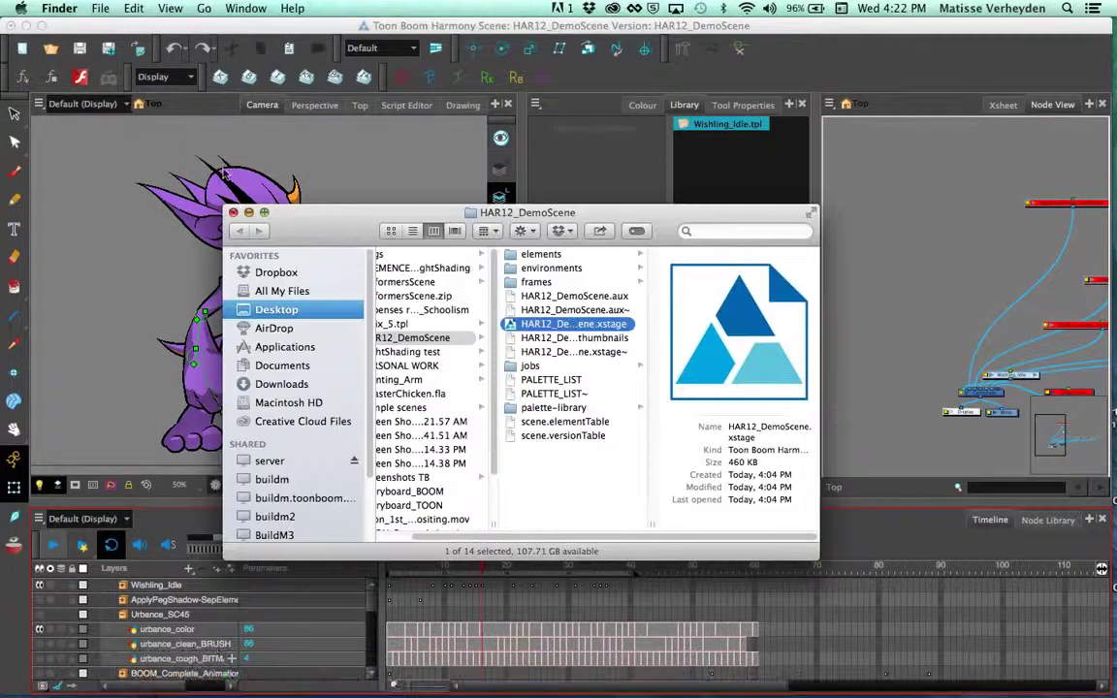
key(super+w)
click(26, 26)
click(408, 296)
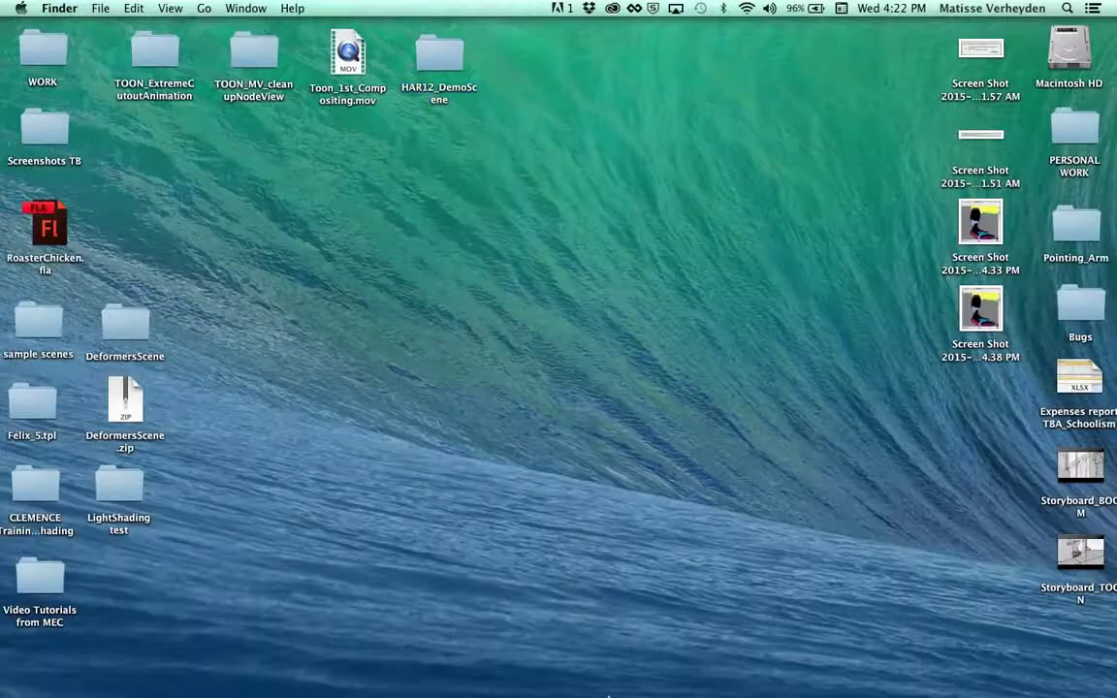
mouse_move(622, 694)
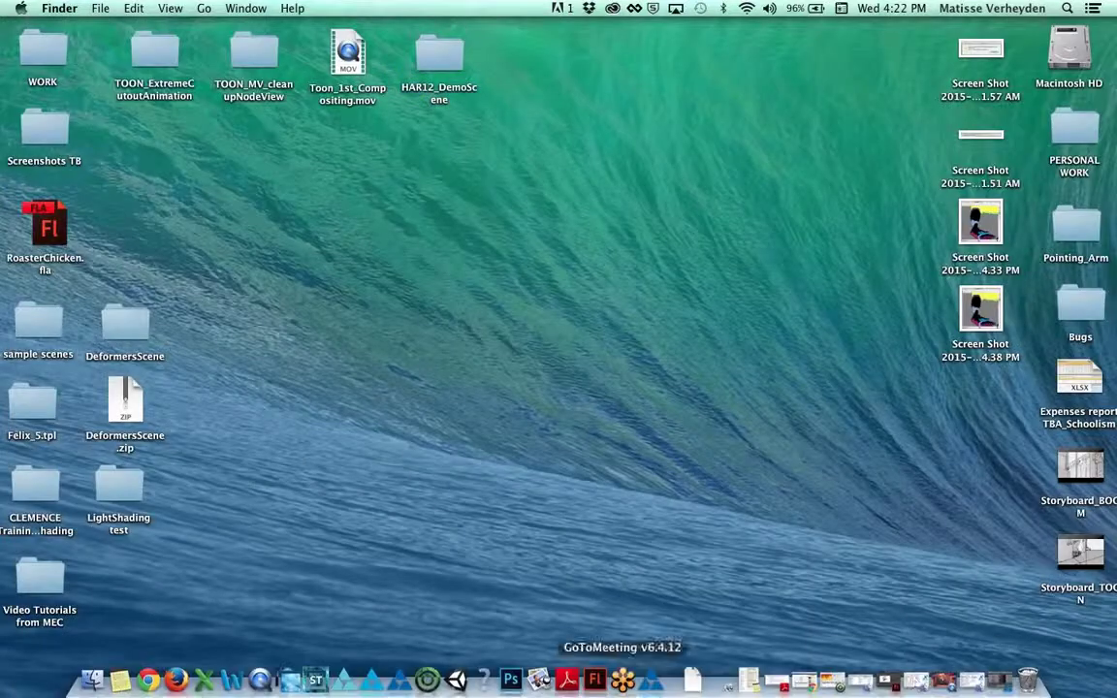
click(973, 681)
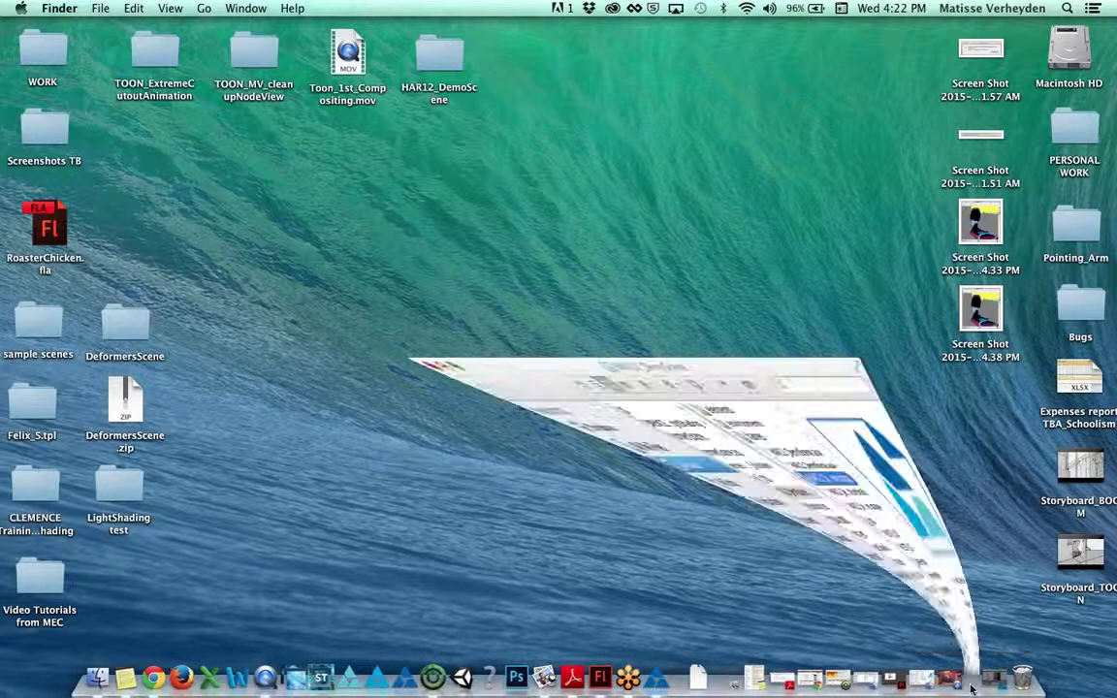
click(881, 658)
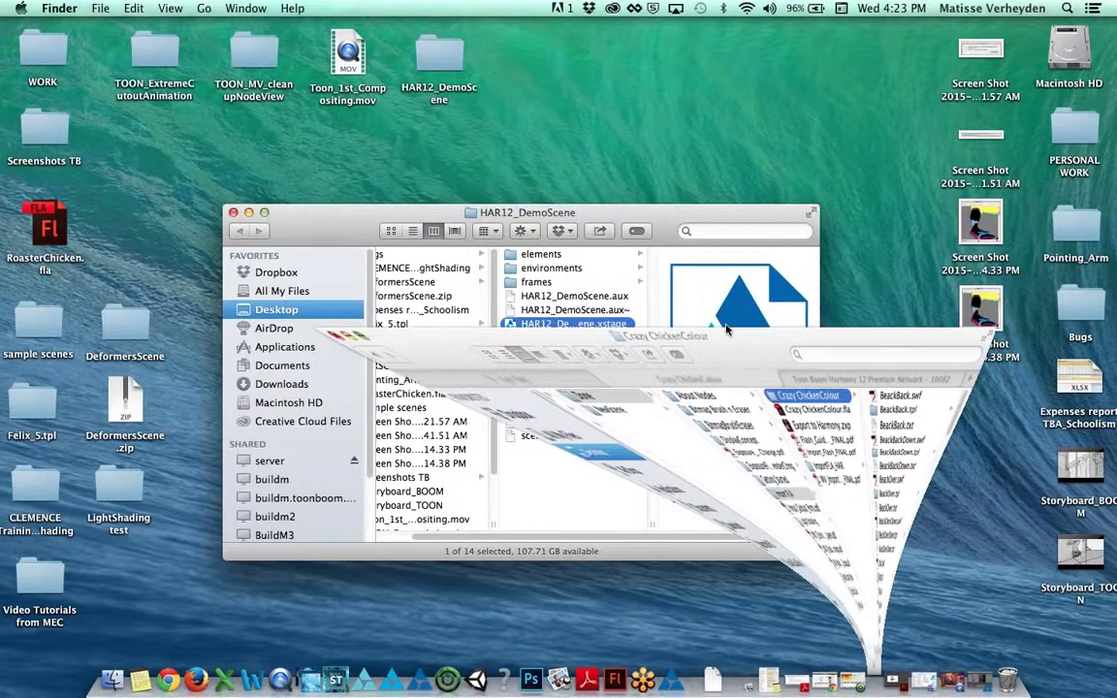
Step: Find the Wishfall GAME folder and launch ToonBoomGame_2015_03_02 from its Wishfall Game MAC V11 subfolder
click(429, 250)
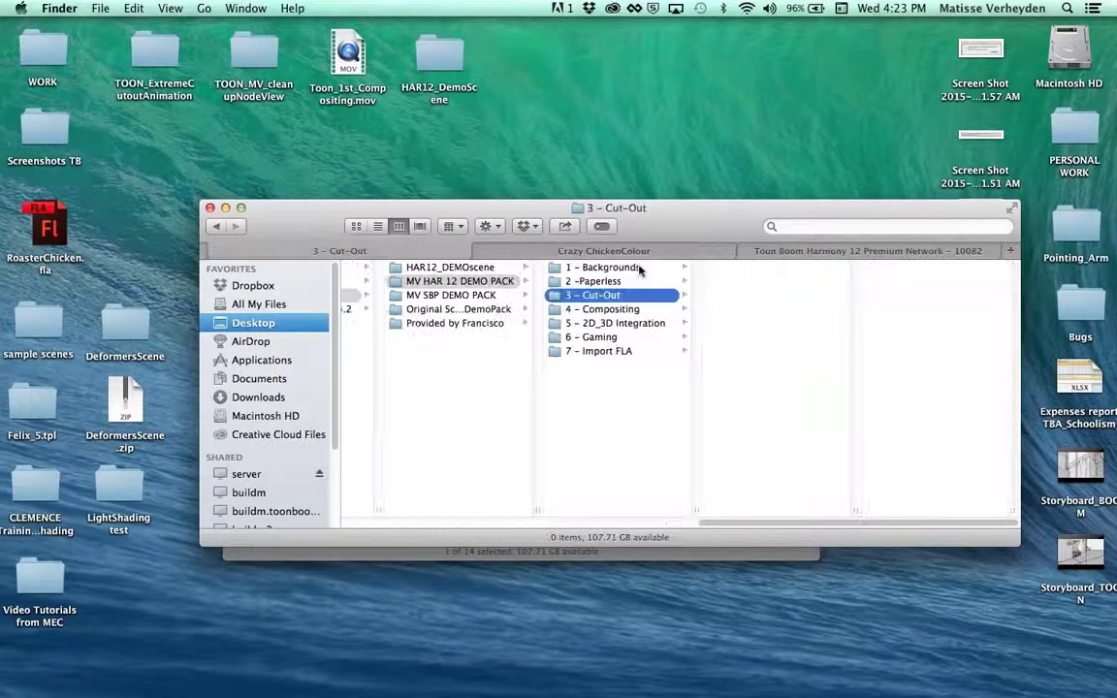
click(543, 337)
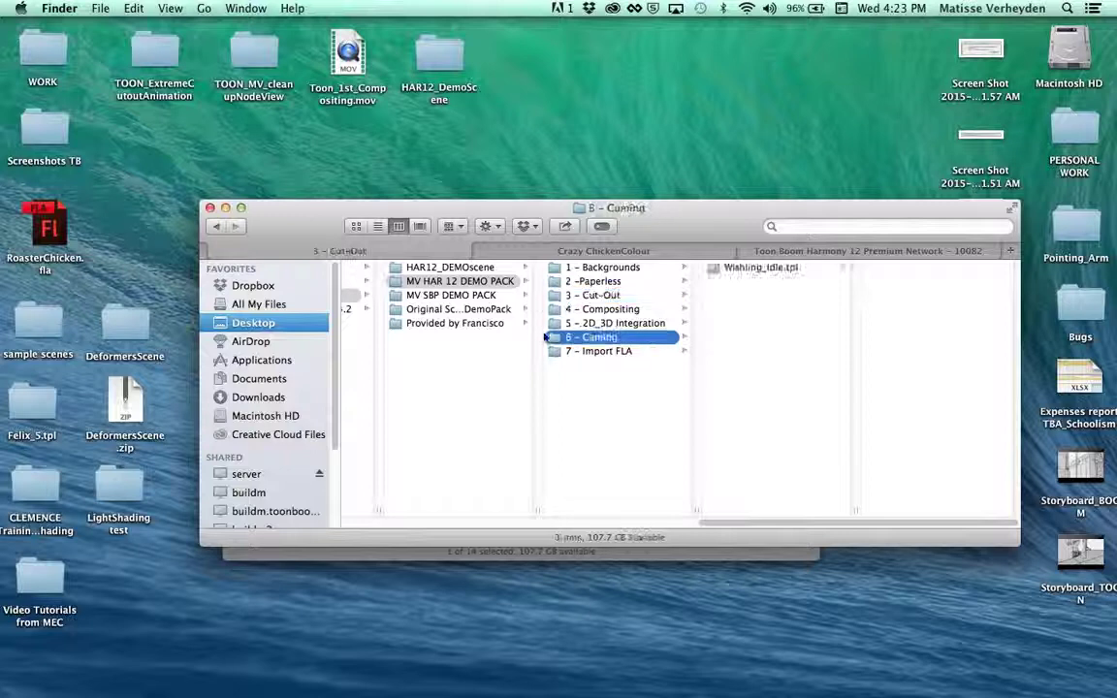
click(492, 311)
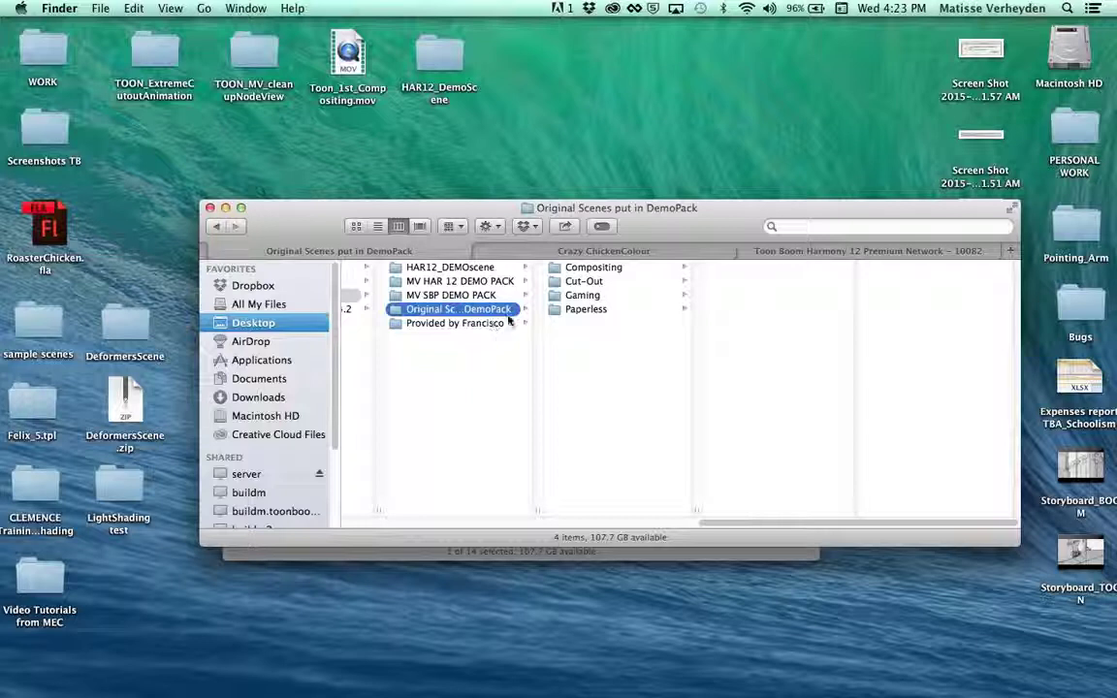
click(523, 323)
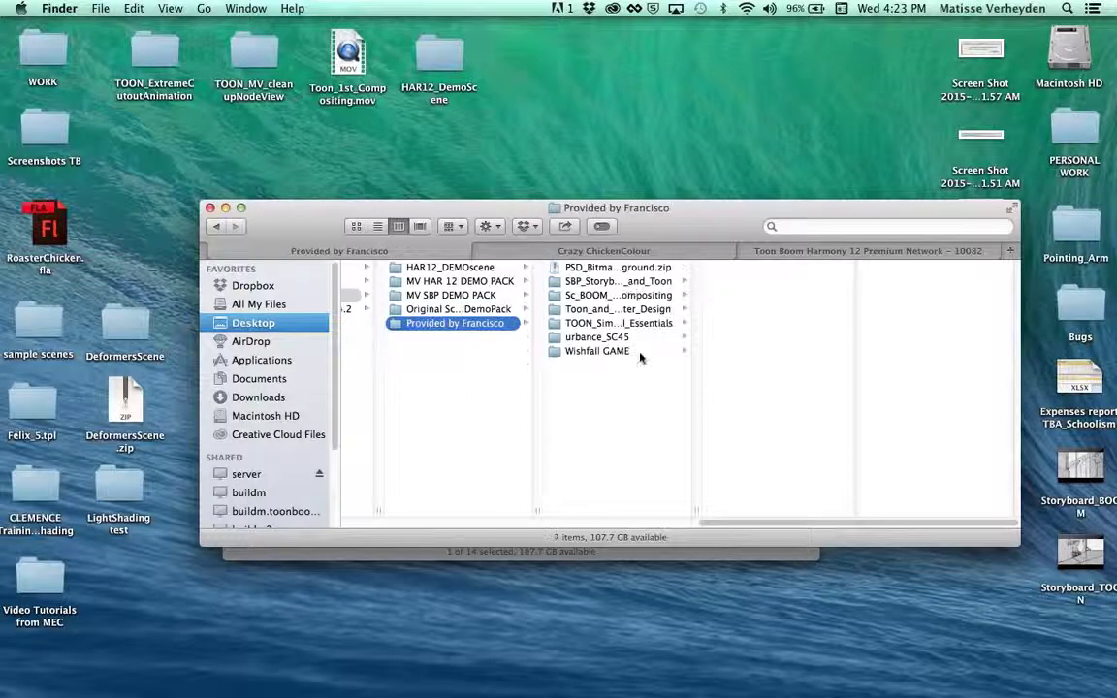
click(623, 354)
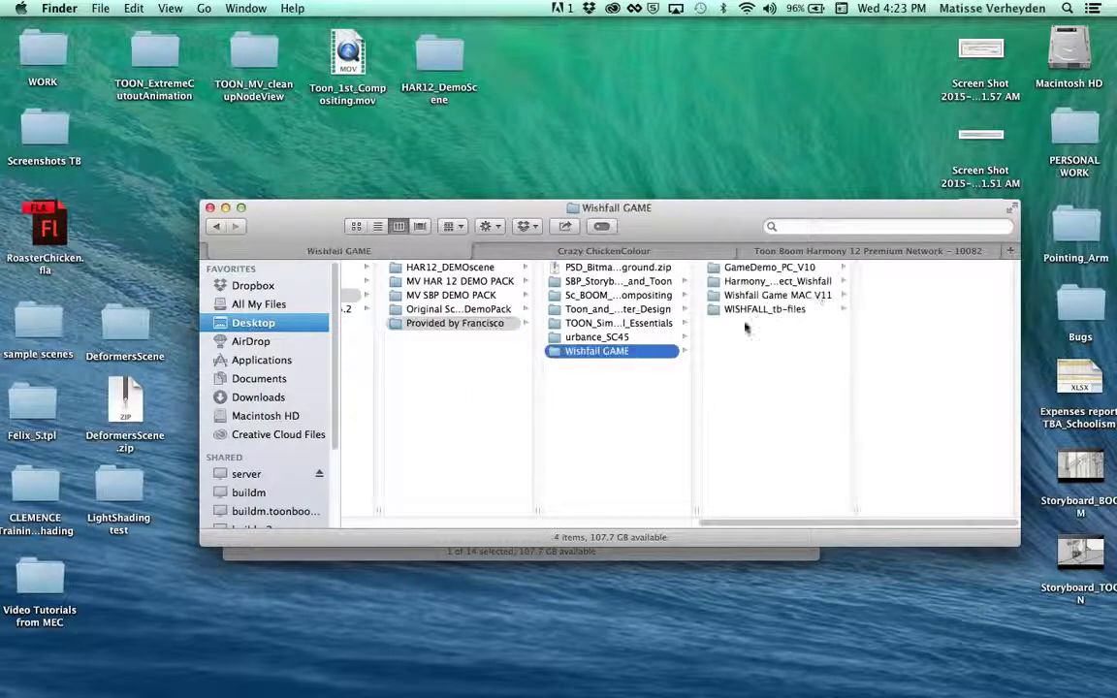
click(790, 295)
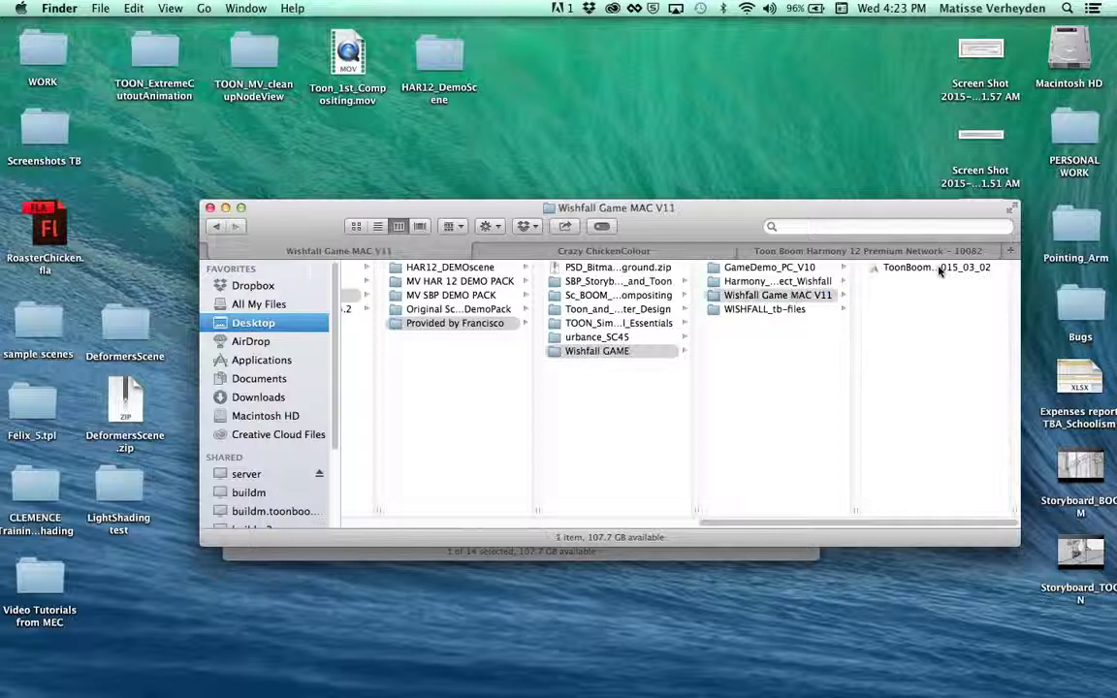
click(938, 268)
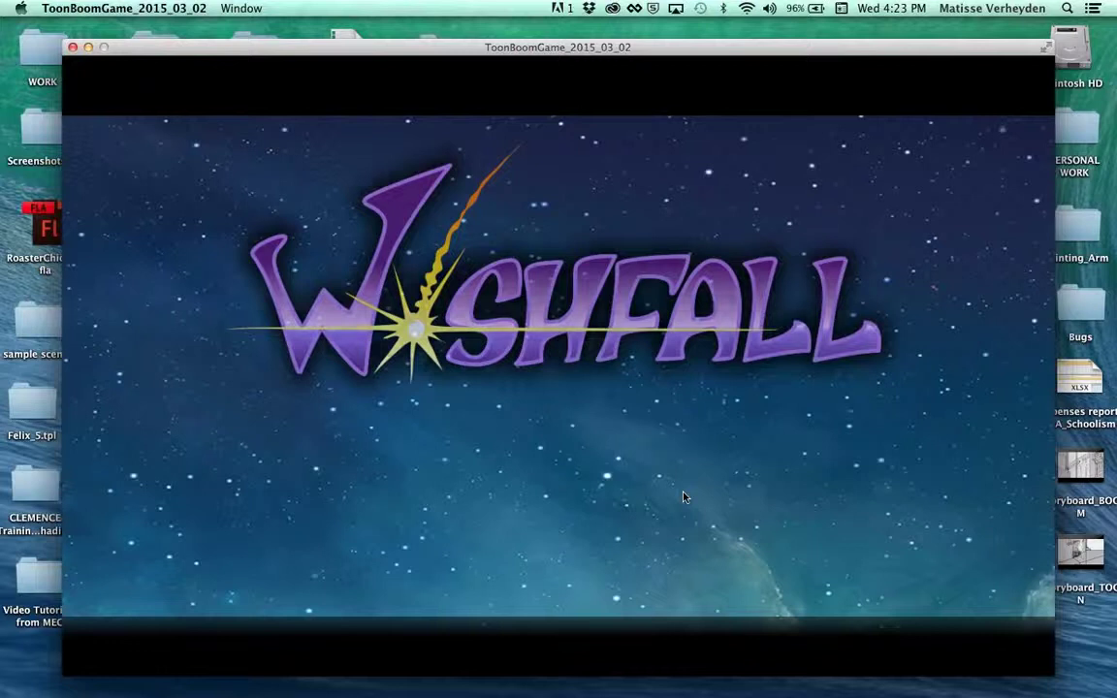
Step: Mute the sound and play the Wishfall demo, moving the Wishling both ways and handling the stone block
key(F10)
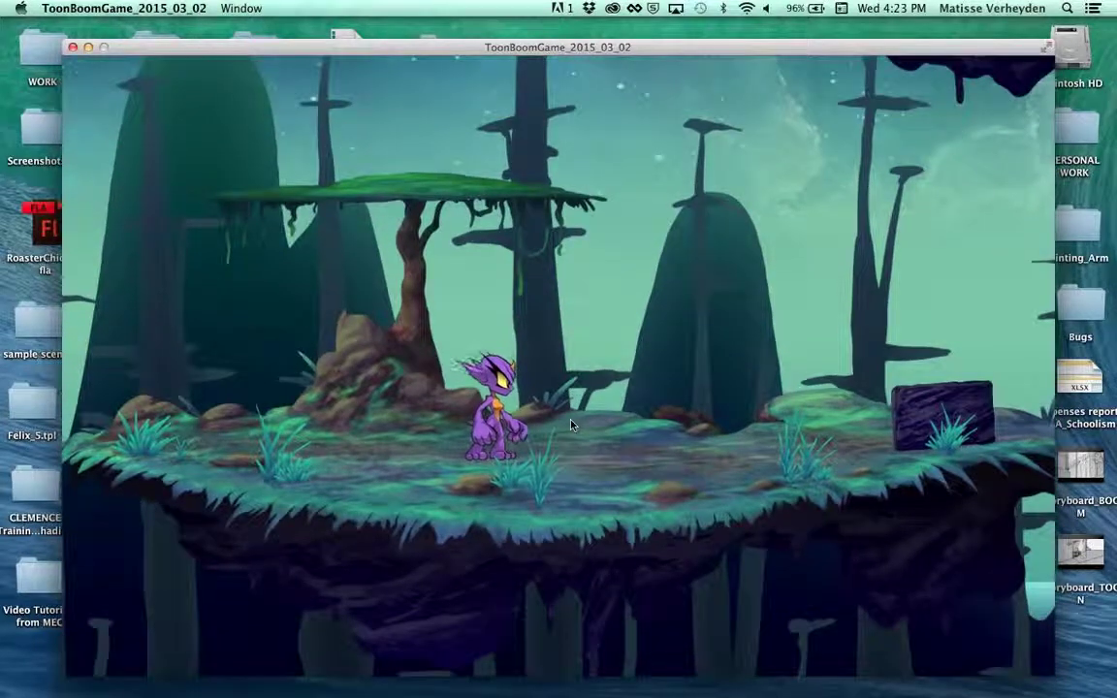
key(Right)
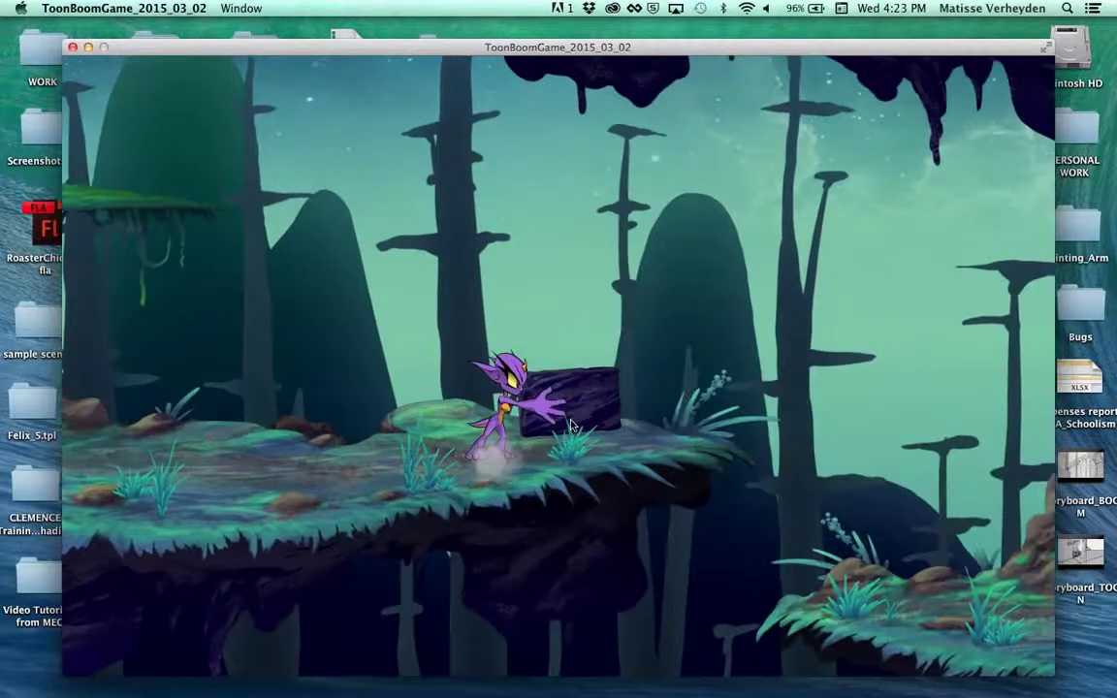
key(Left)
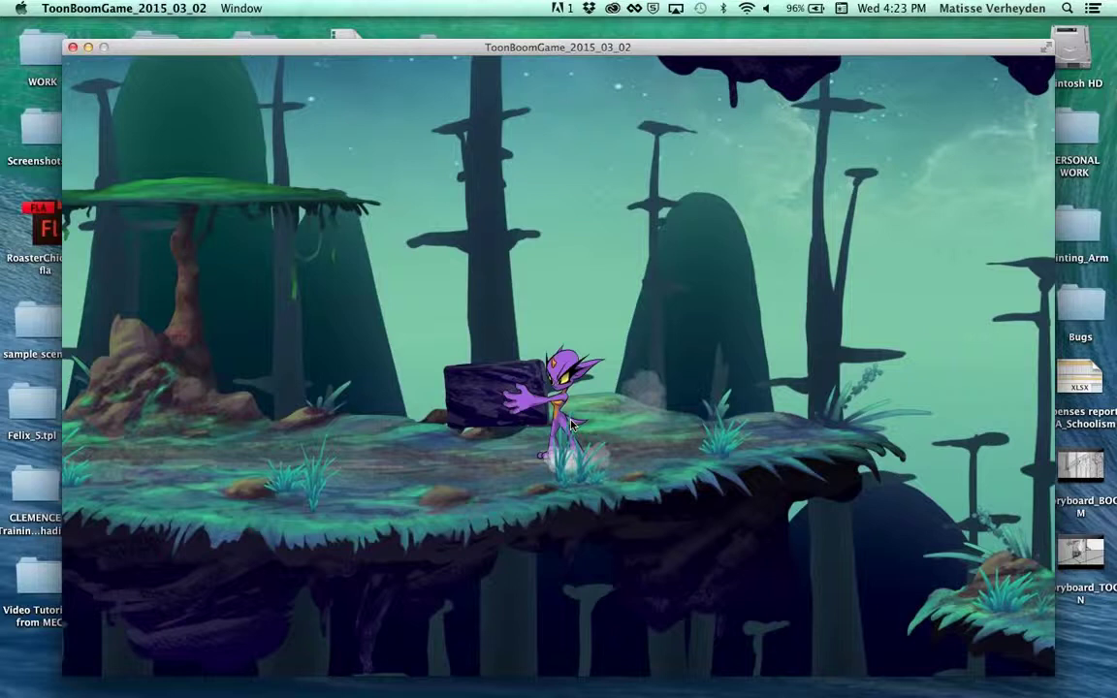
key(space)
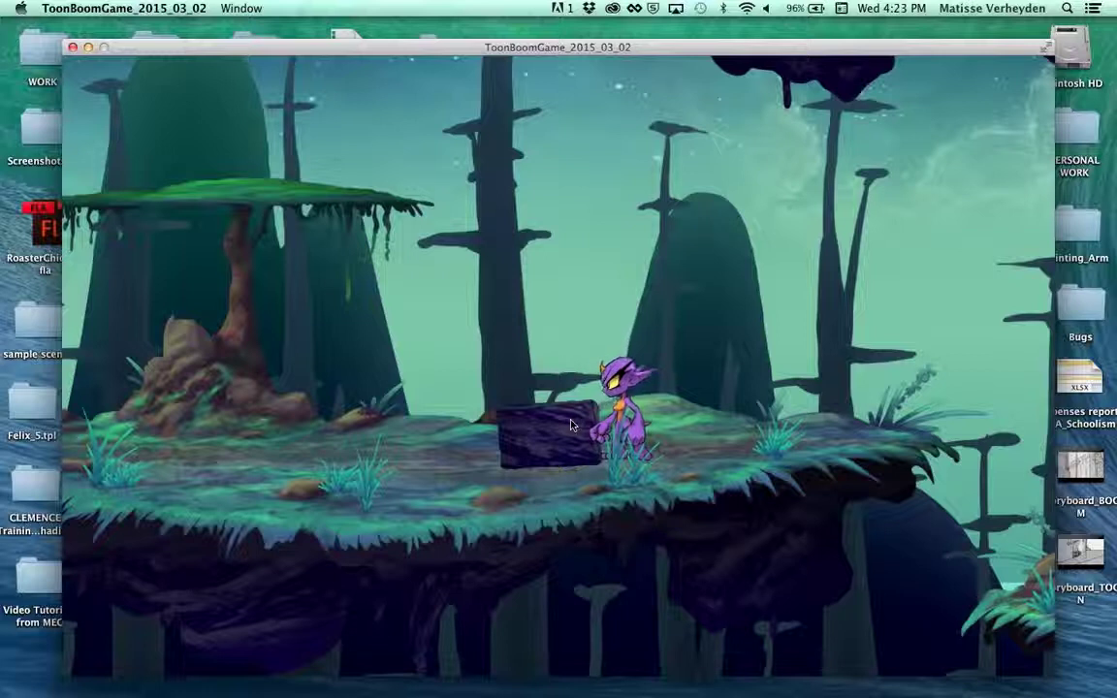
key(Right)
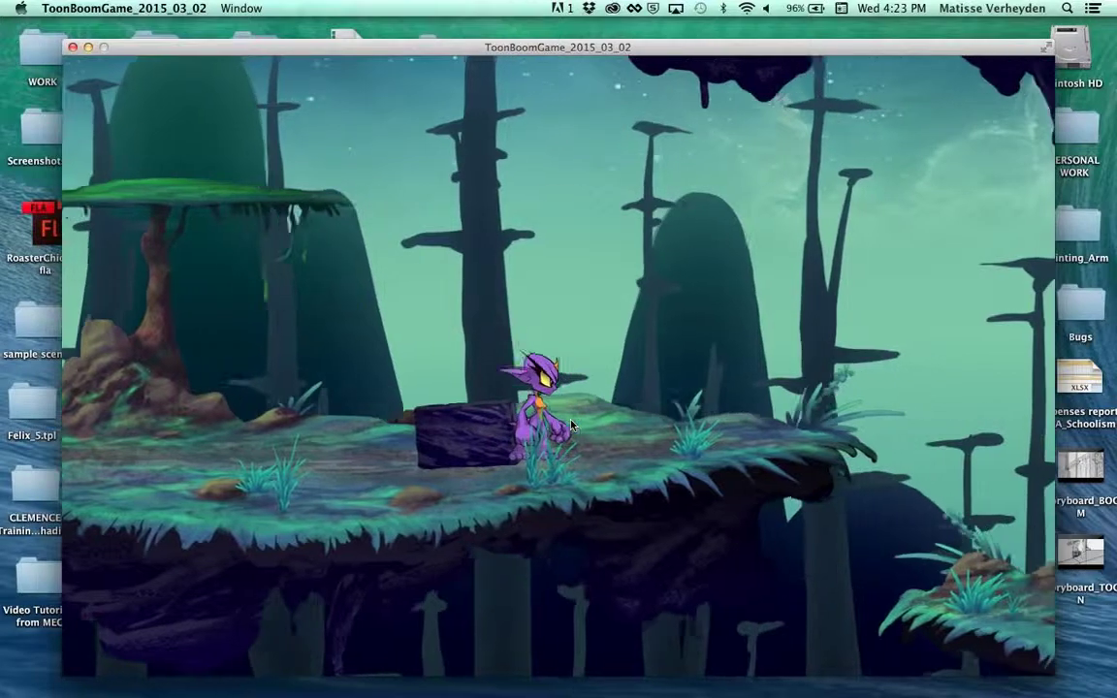
key(space)
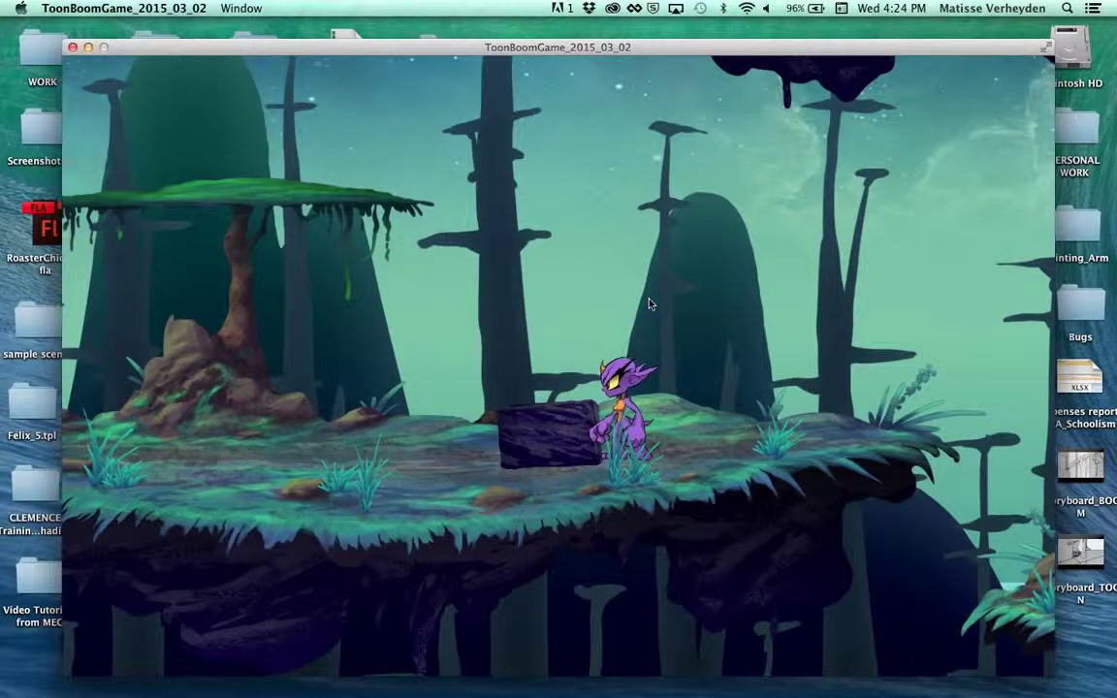
key(Right)
key(Left)
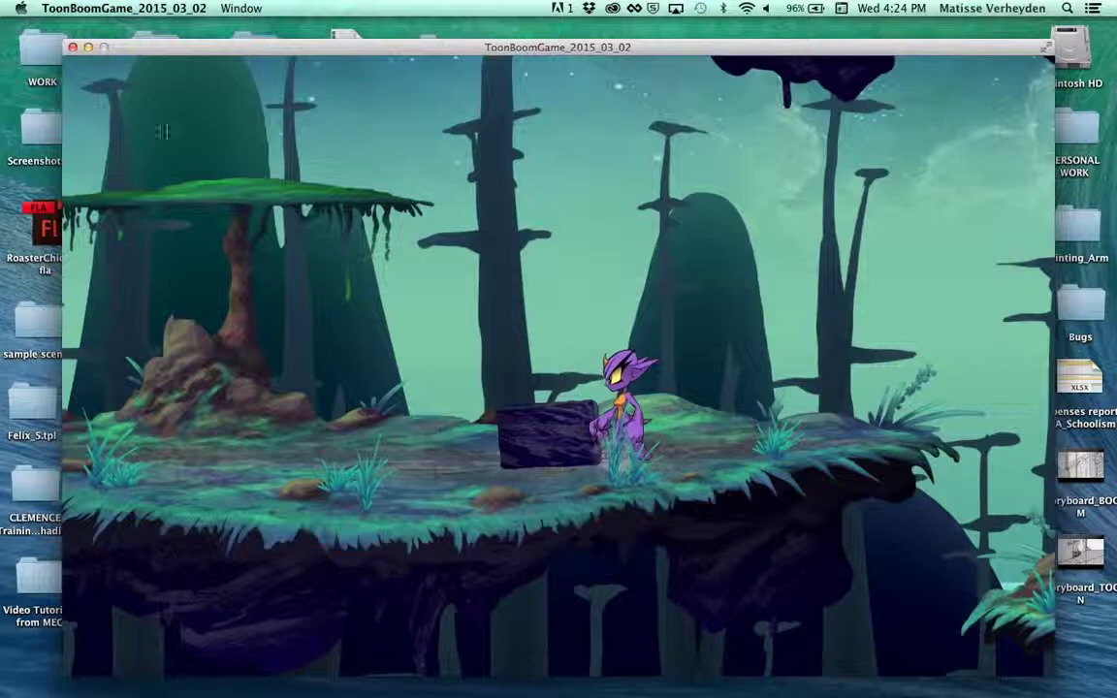
Step: Quit the Wishfall game and switch to the TheKey-36_to_42 project in Storyboard Pro
click(73, 47)
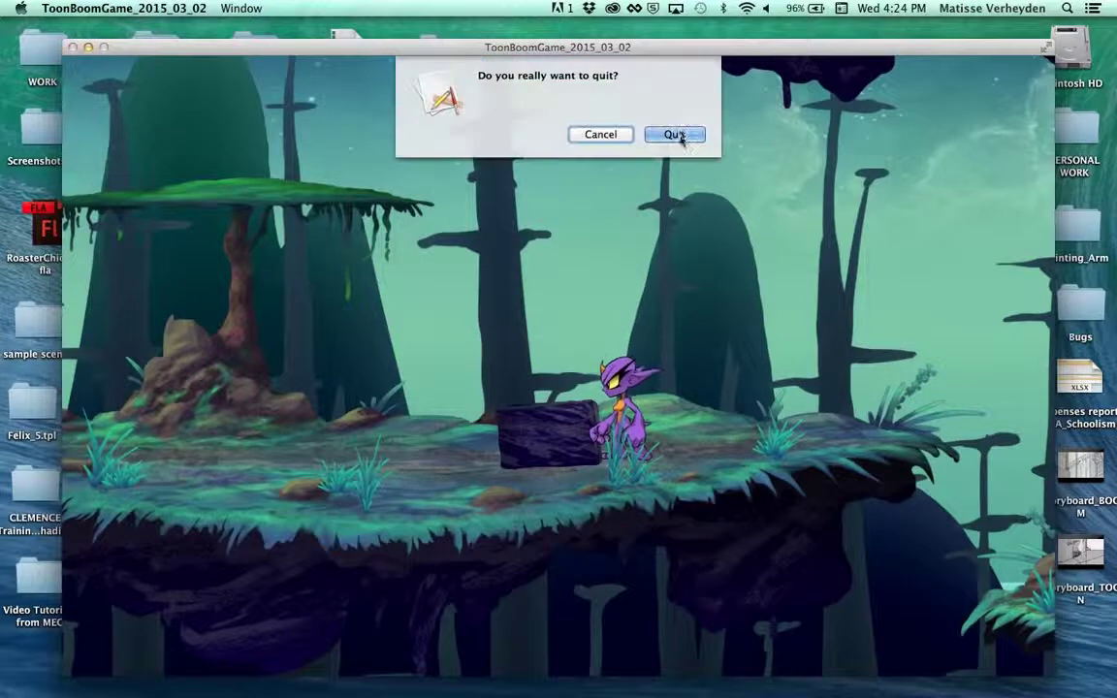
click(676, 135)
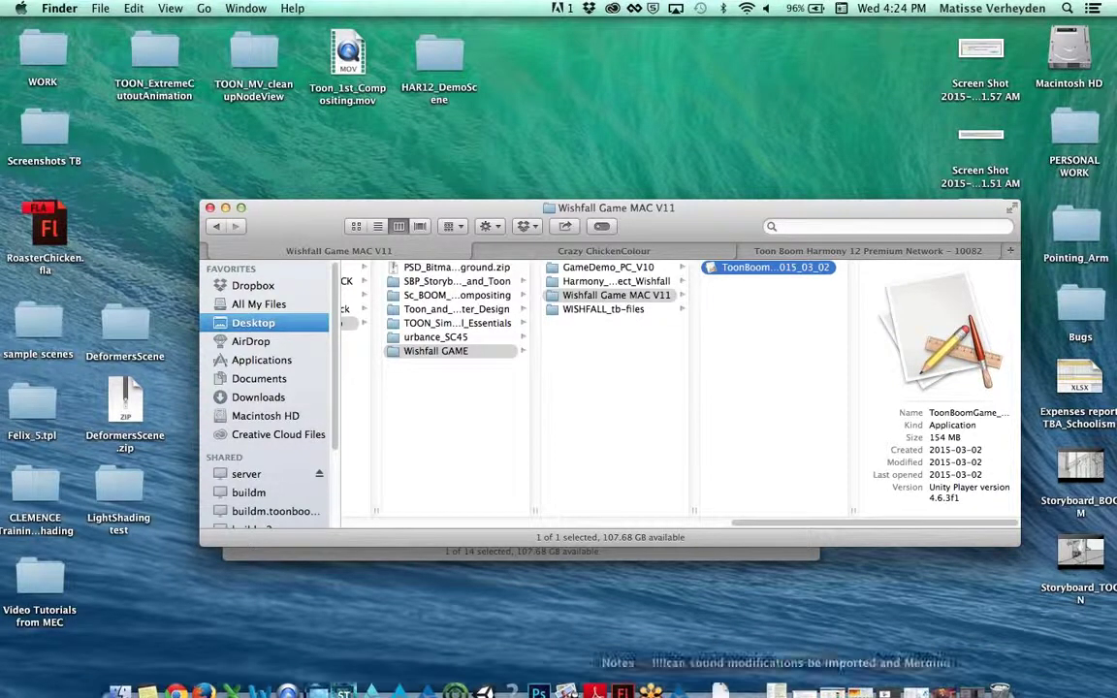
click(886, 683)
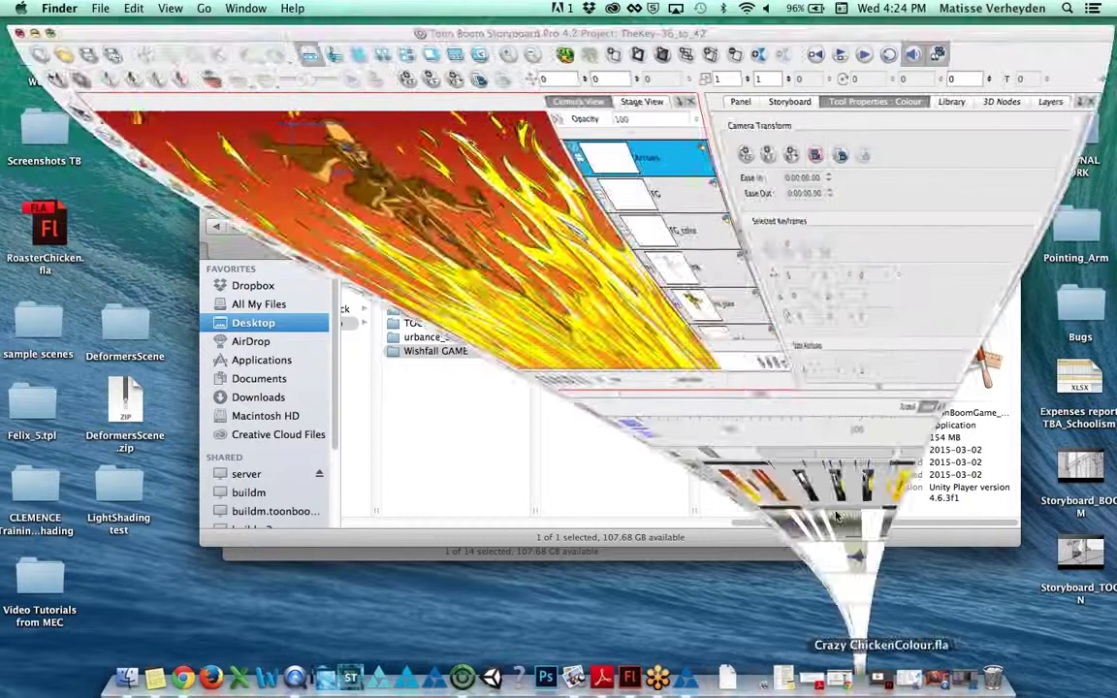
click(134, 438)
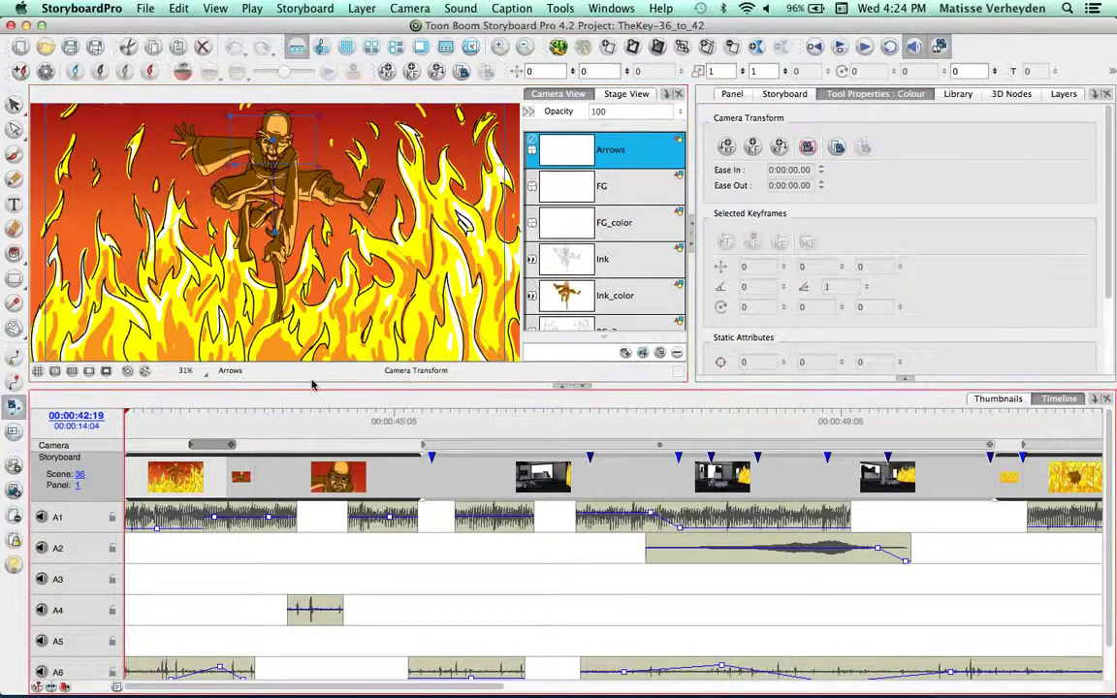
Step: Enlarge the camera view and scrub the timeline from the start of scene 36 into scene 37
drag(312, 386, 291, 431)
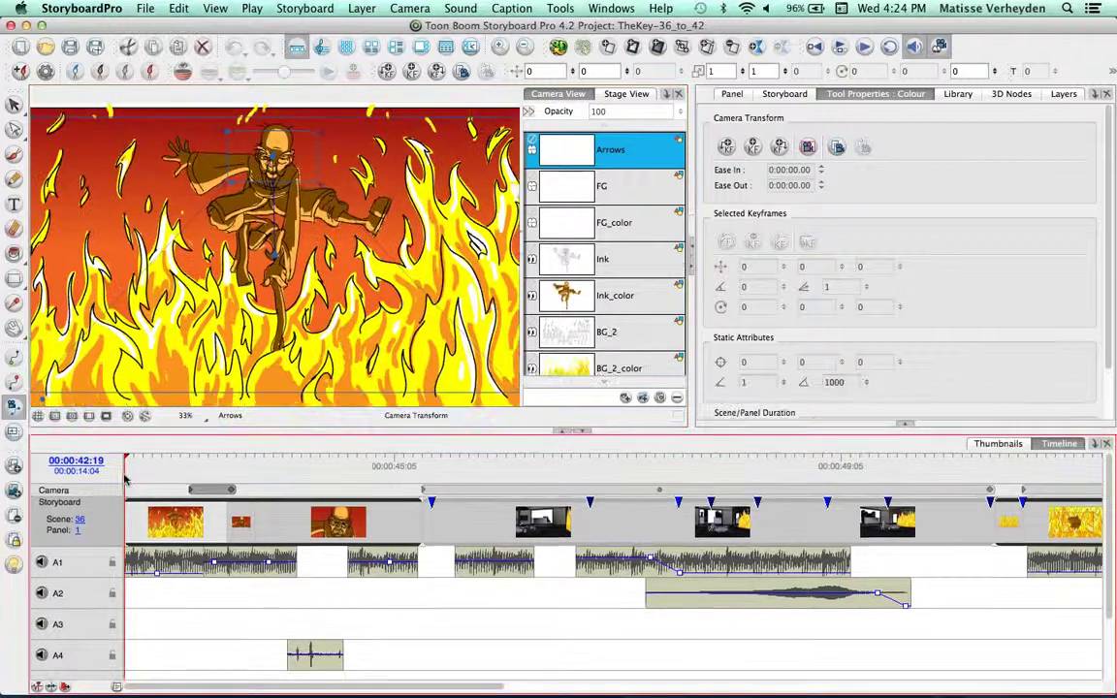
drag(132, 467, 404, 468)
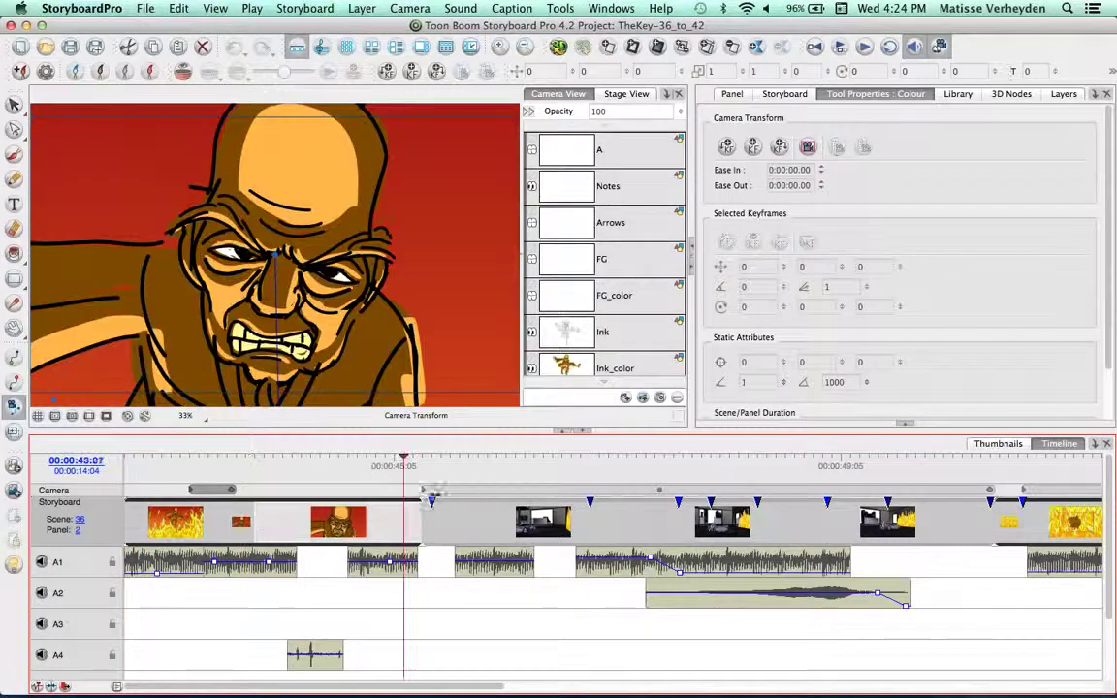
key(Right)
click(14, 357)
click(426, 468)
drag(433, 468, 567, 476)
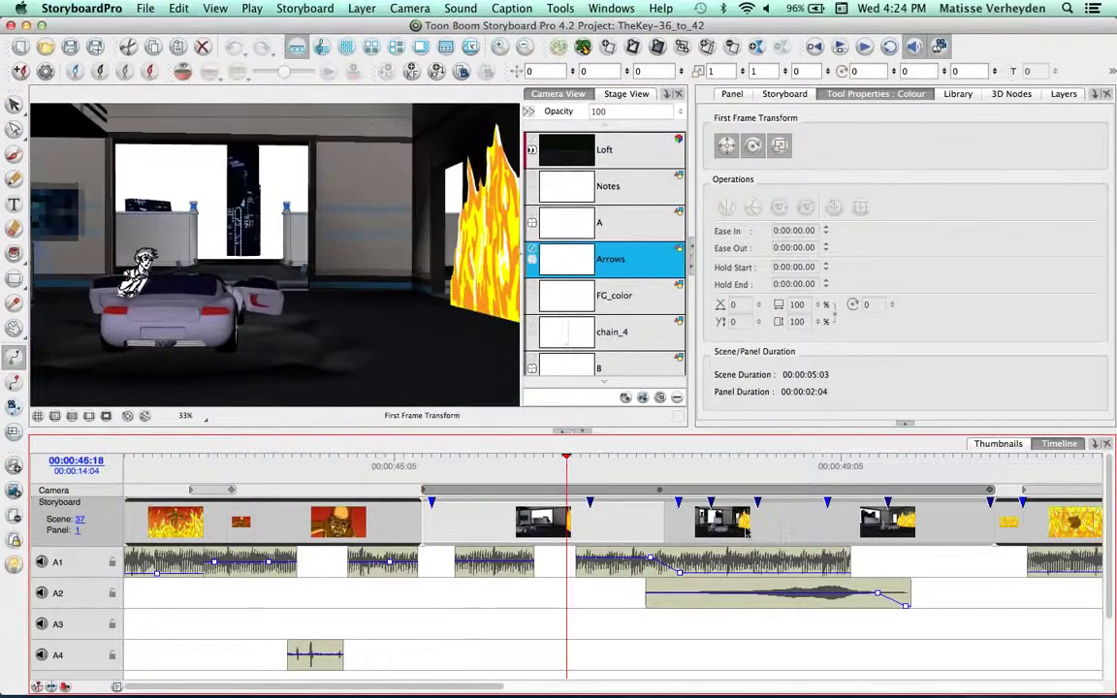
Step: Fit all the storyboard's scenes into the timeline and scrub back to the last panel of scene 36
key(1)
key(1)
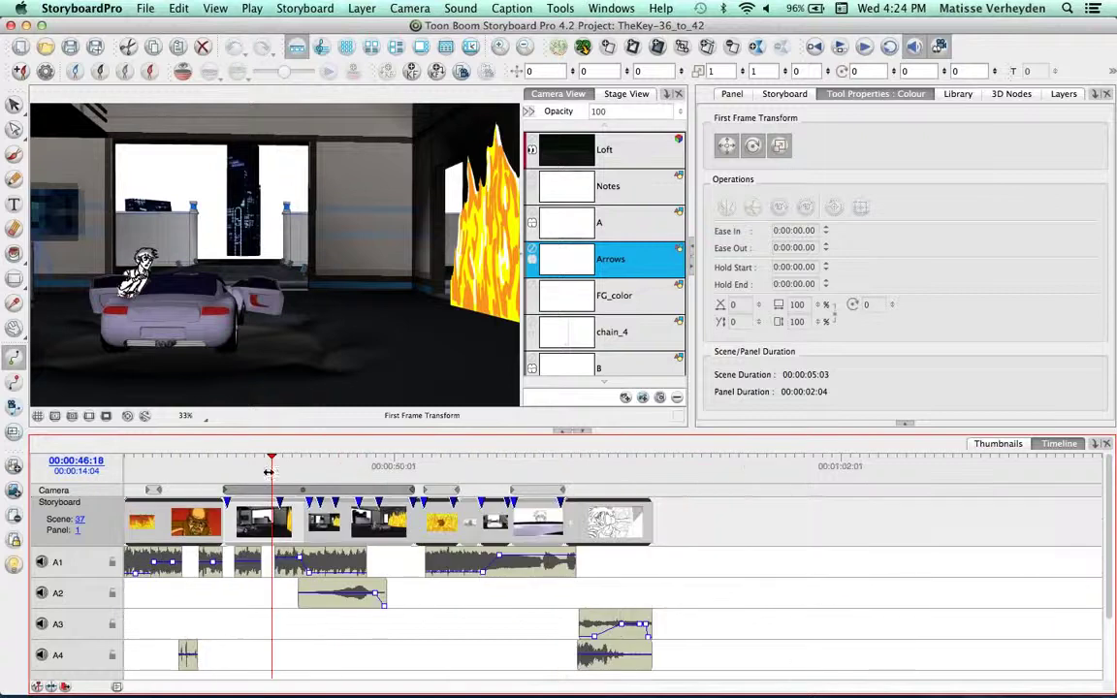
key(2)
drag(280, 469, 172, 487)
drag(385, 687, 302, 689)
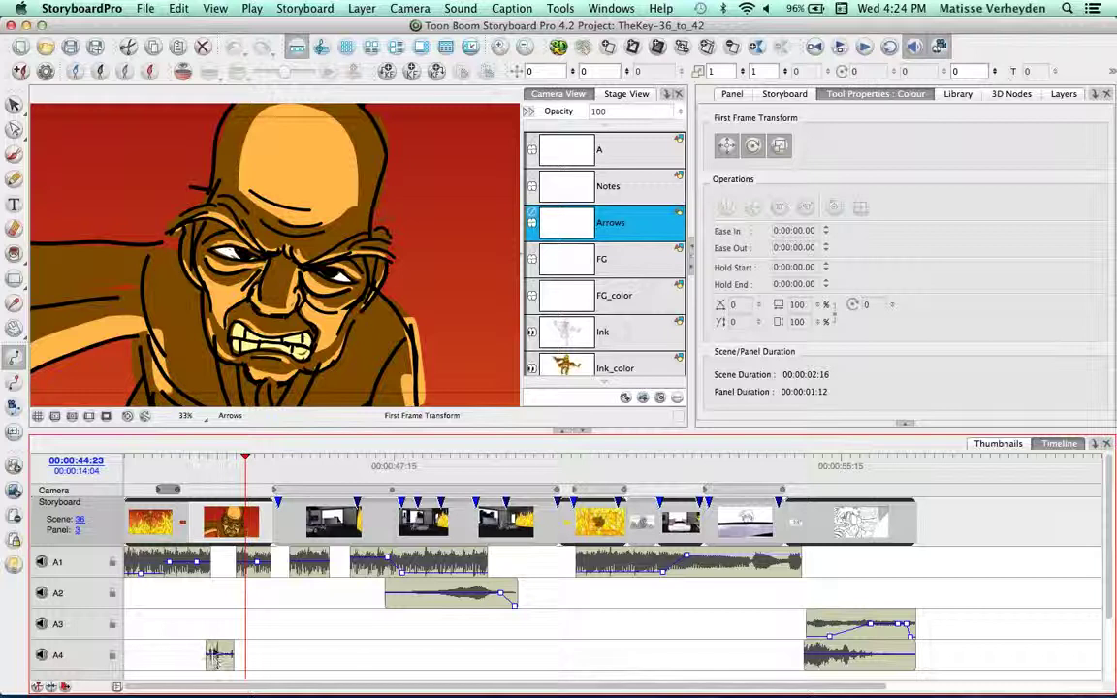
click(126, 407)
click(272, 515)
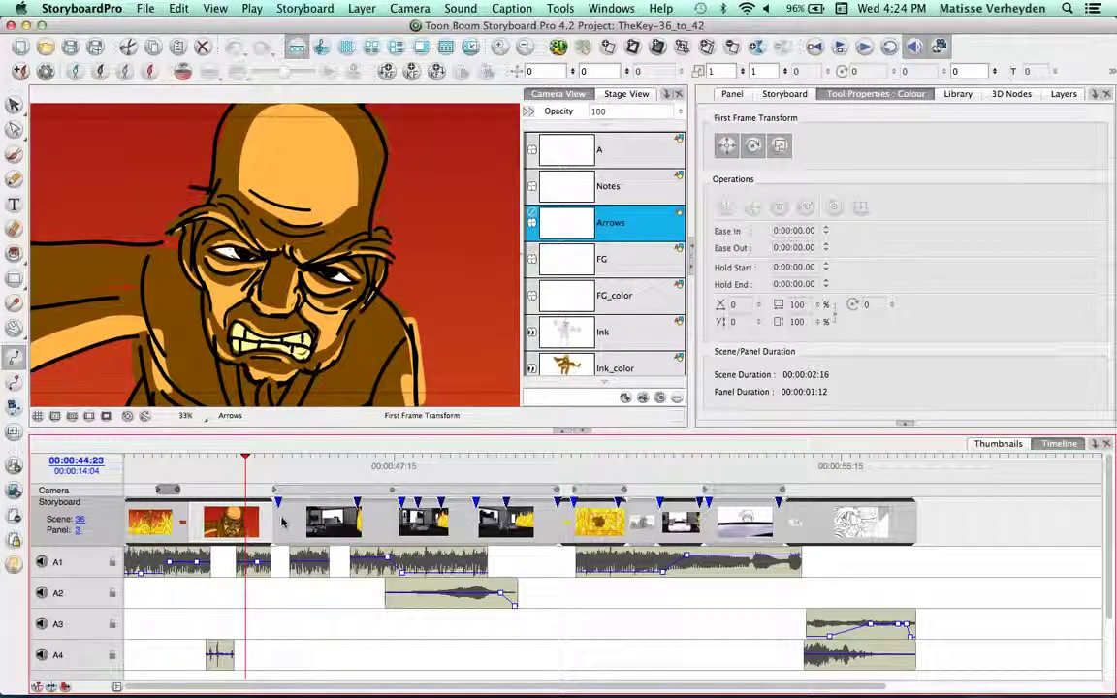
click(320, 213)
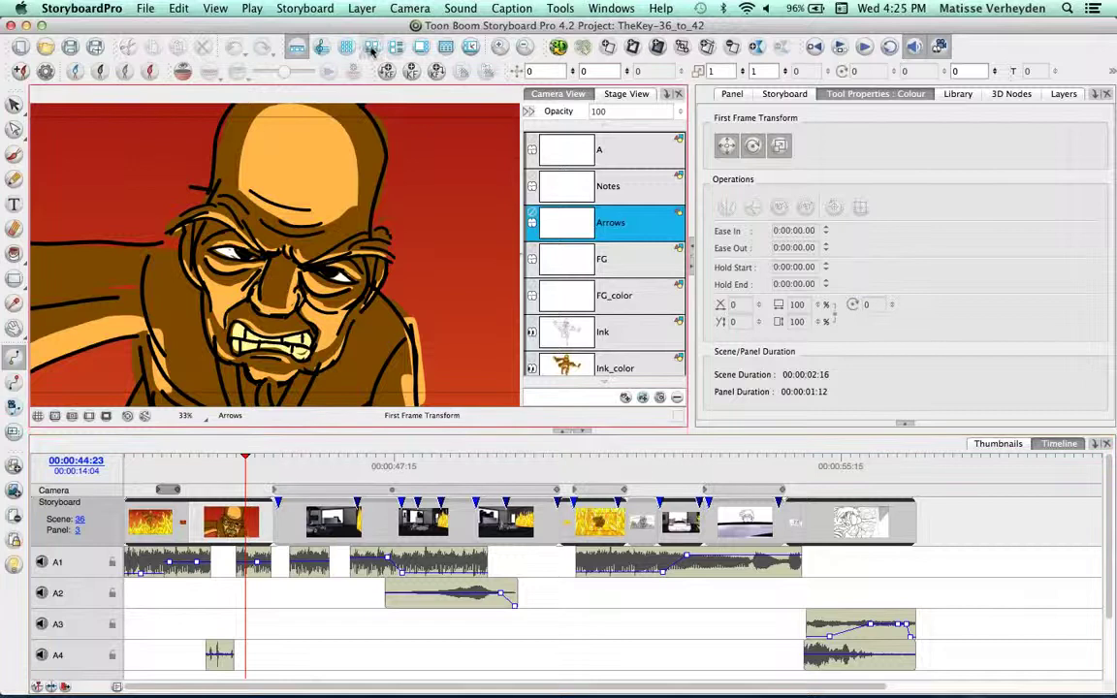
Step: Switch to the workspace showing each panel with its captions and look at the import options of the Script caption
click(397, 50)
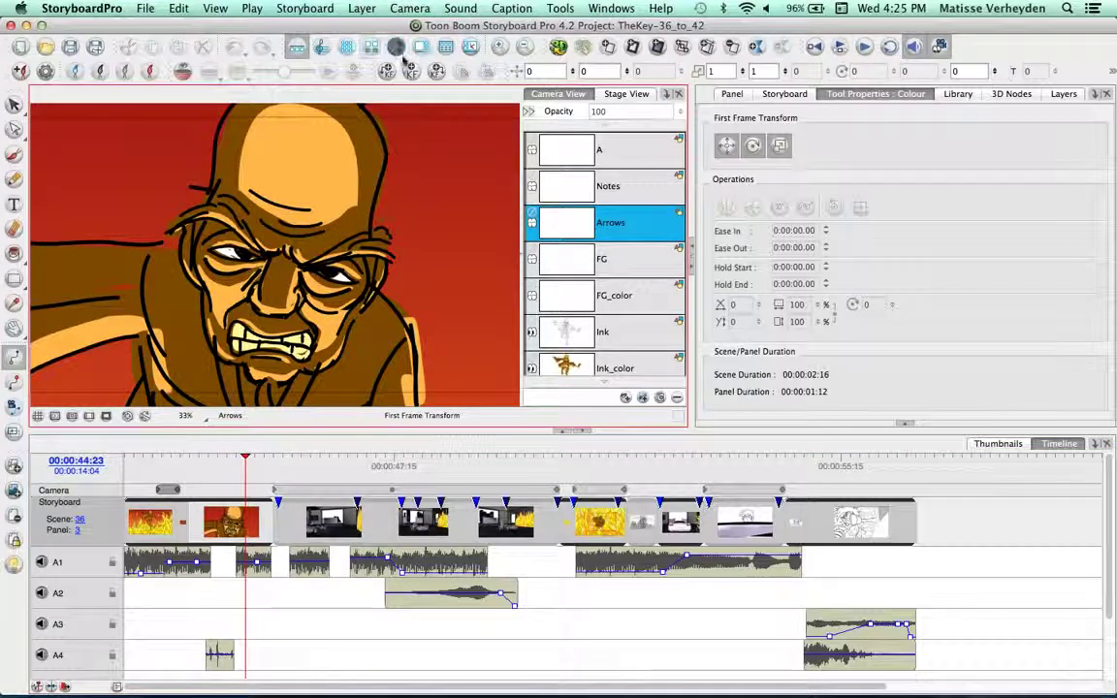
click(372, 64)
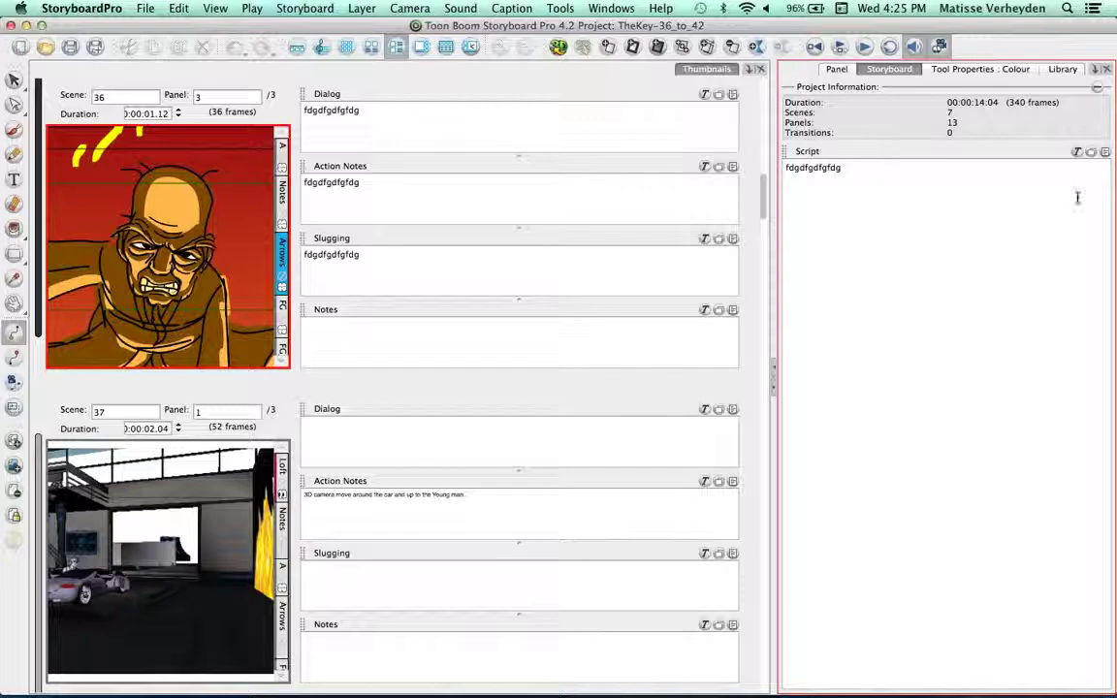
click(1105, 152)
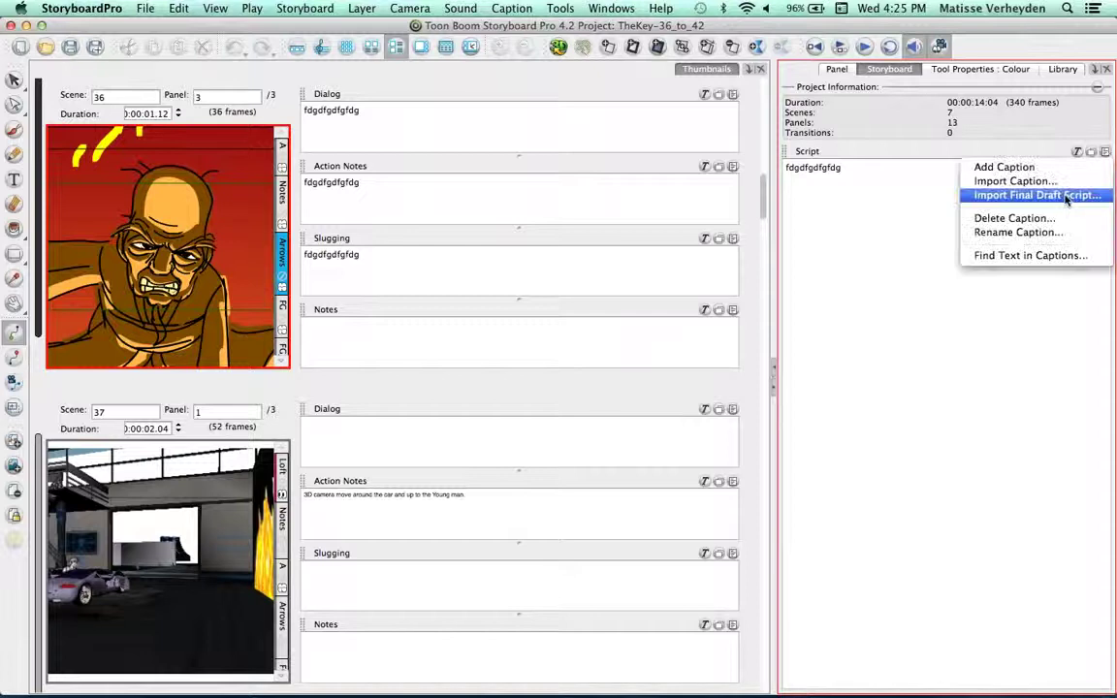
click(860, 159)
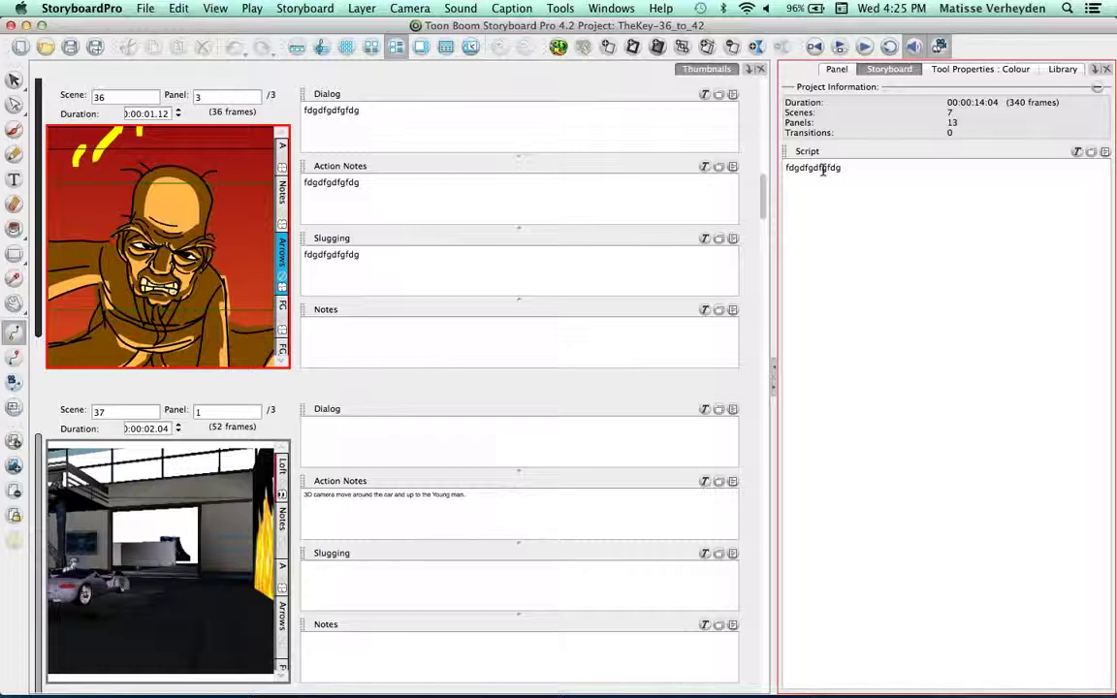
click(349, 190)
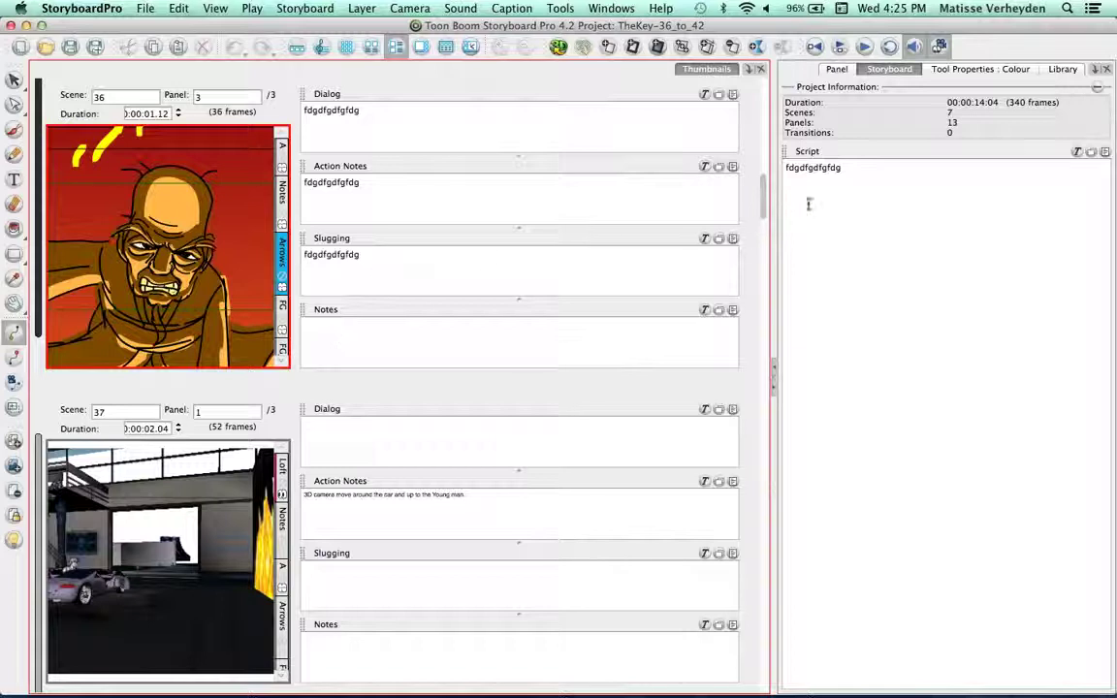
Step: Copy the script text into the Dialog of scene 37 panel 1 and the Notes, Action Notes and Slugging of scene 36 panel 3
double_click(813, 169)
drag(812, 167, 481, 423)
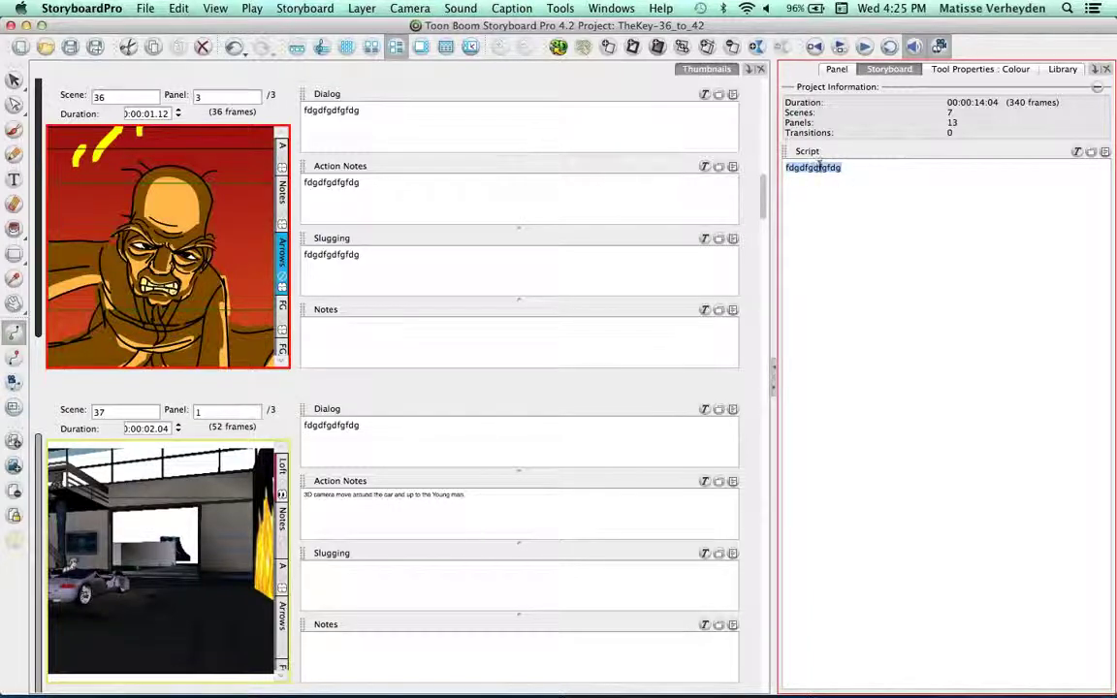
drag(813, 167, 573, 320)
drag(824, 167, 669, 194)
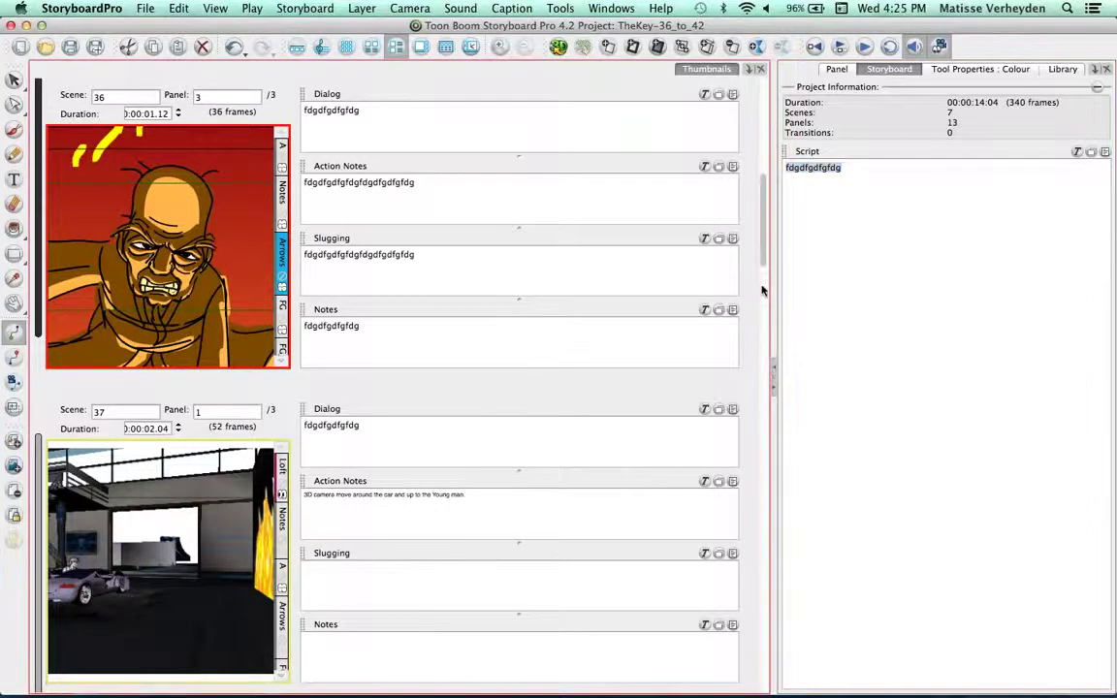
Step: Return to the timeline workspace and validate the tracked changes of scene 36 panel 3 and scene 37 panel 1
scroll(751, 291, down, 3)
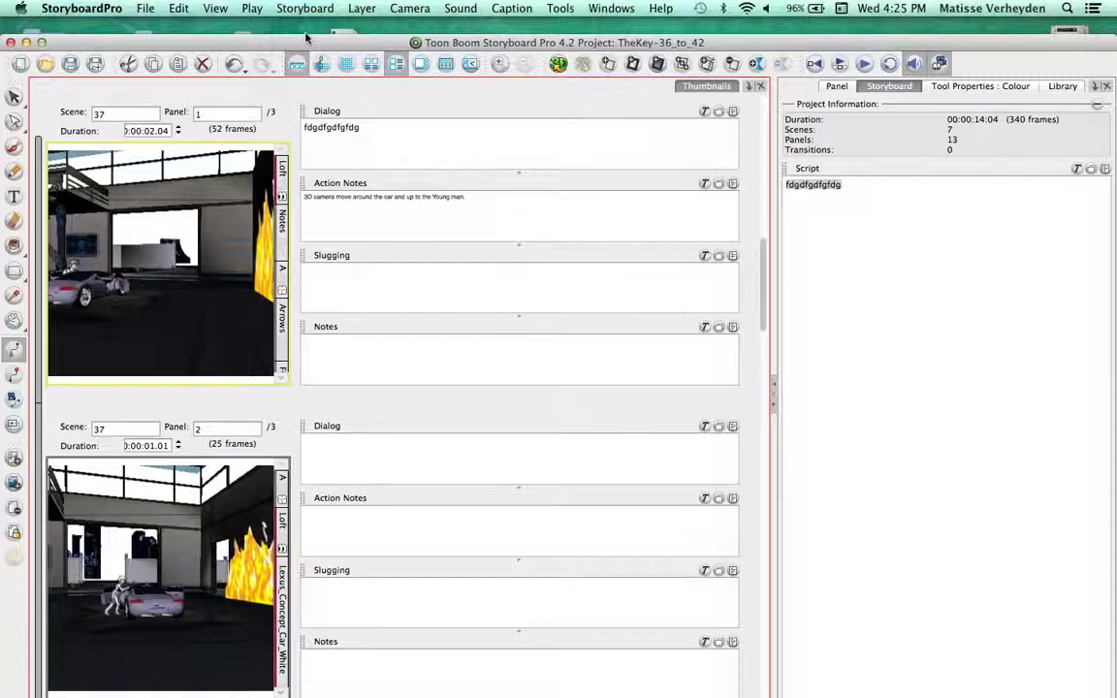
click(297, 63)
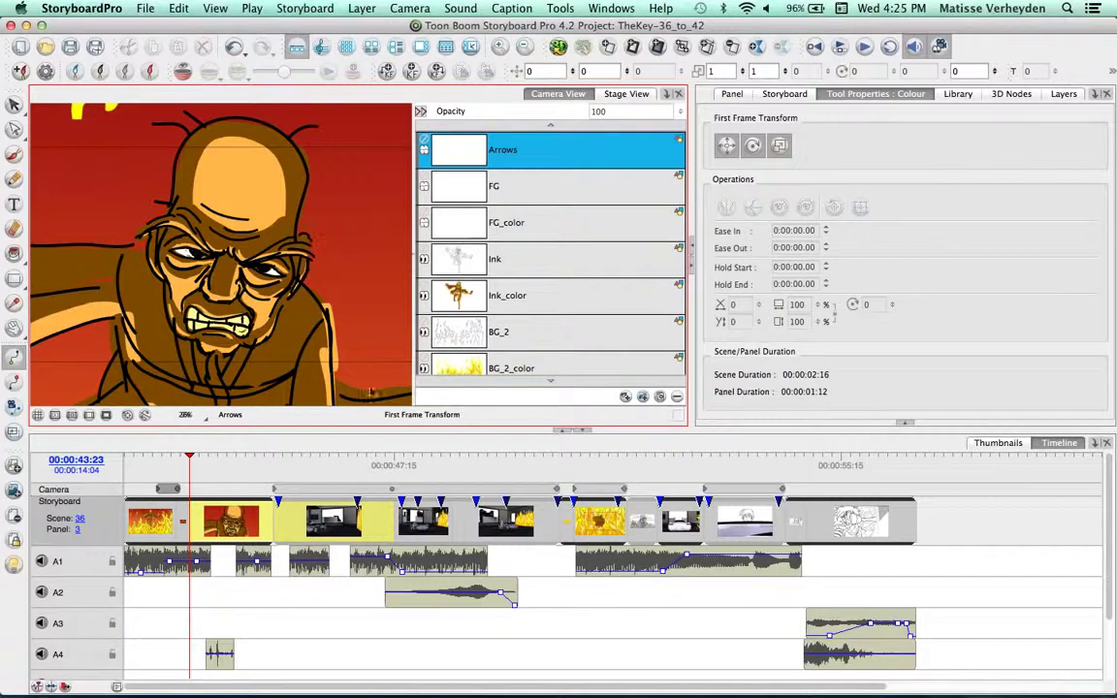
click(305, 8)
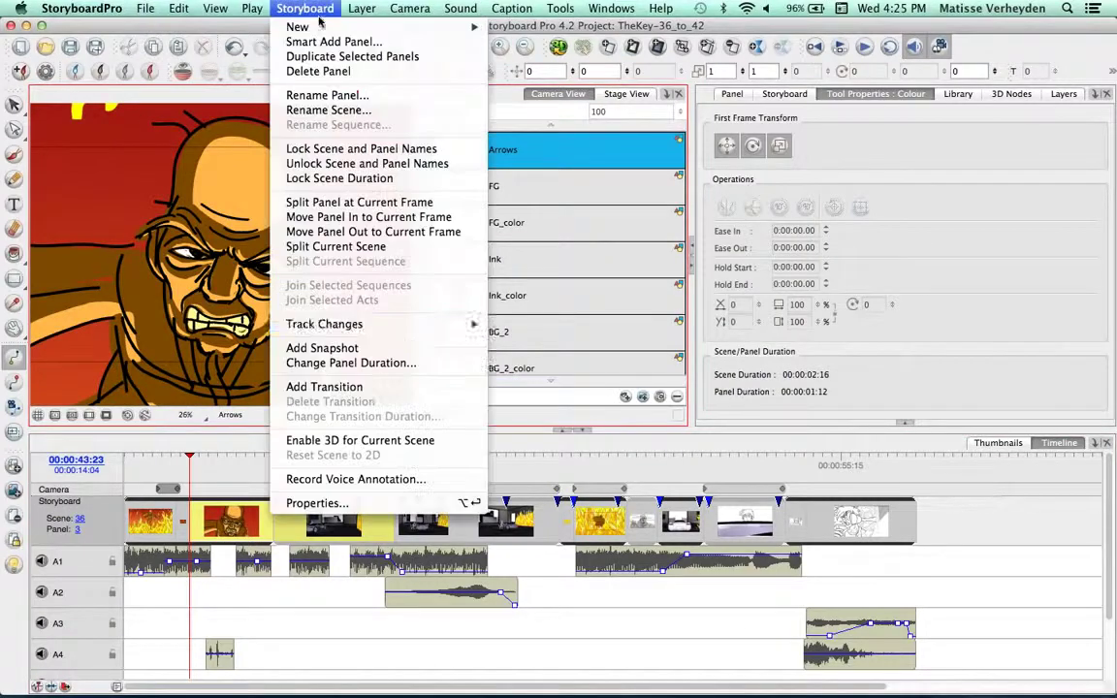
mouse_move(466, 323)
click(514, 324)
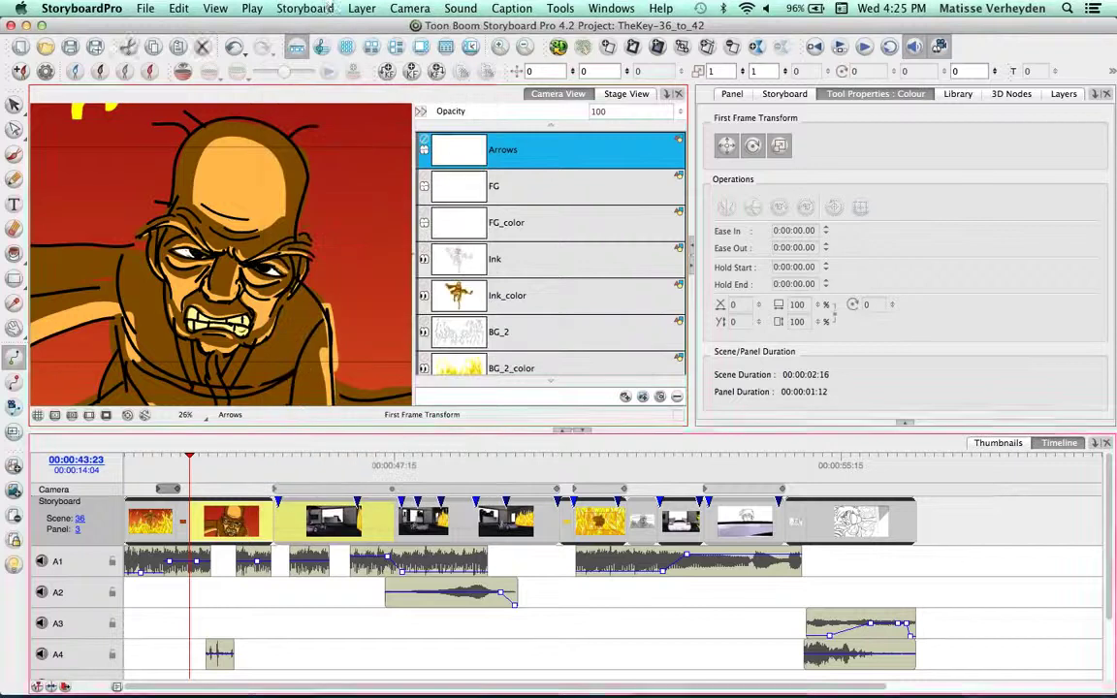
click(304, 8)
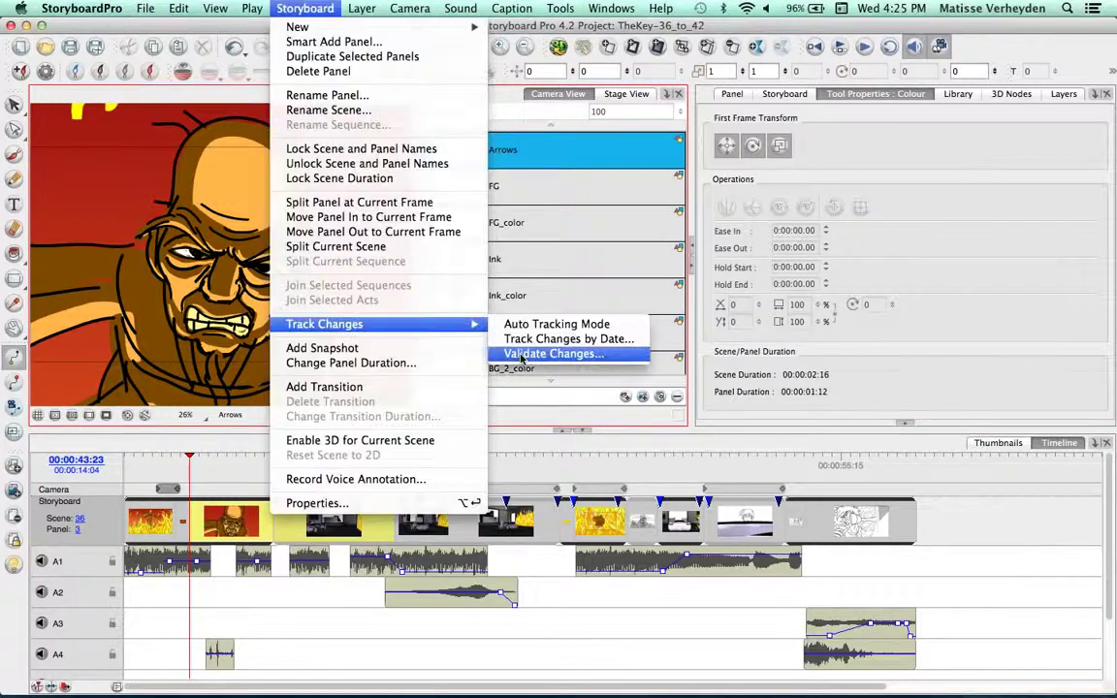
click(562, 352)
click(427, 452)
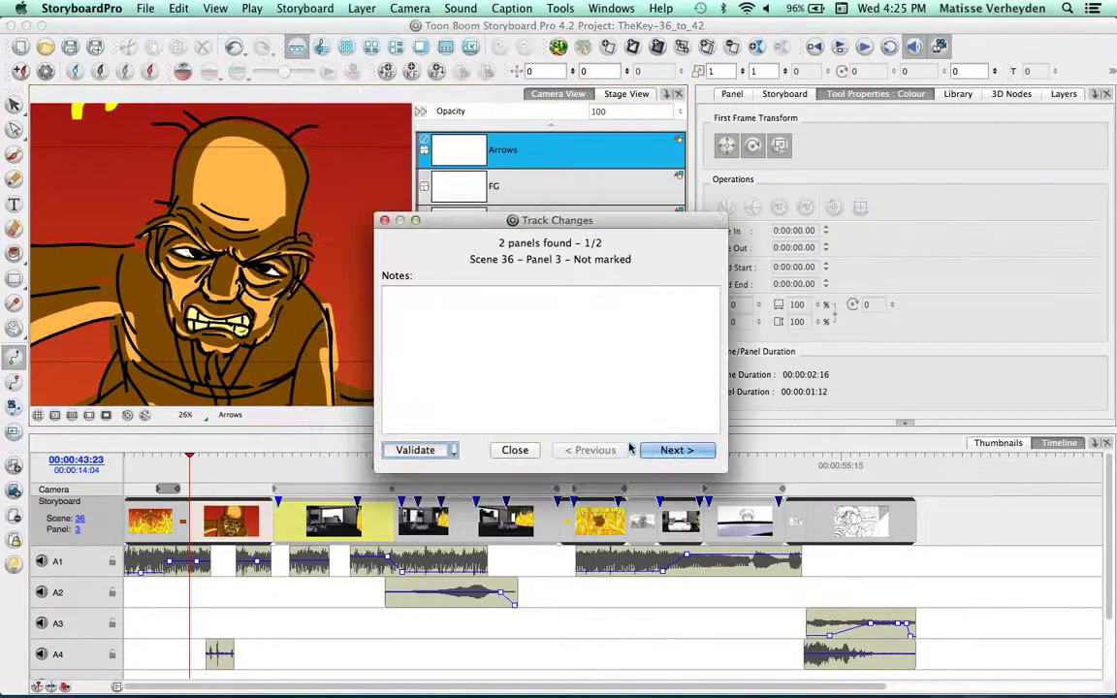
click(669, 450)
click(415, 450)
click(515, 450)
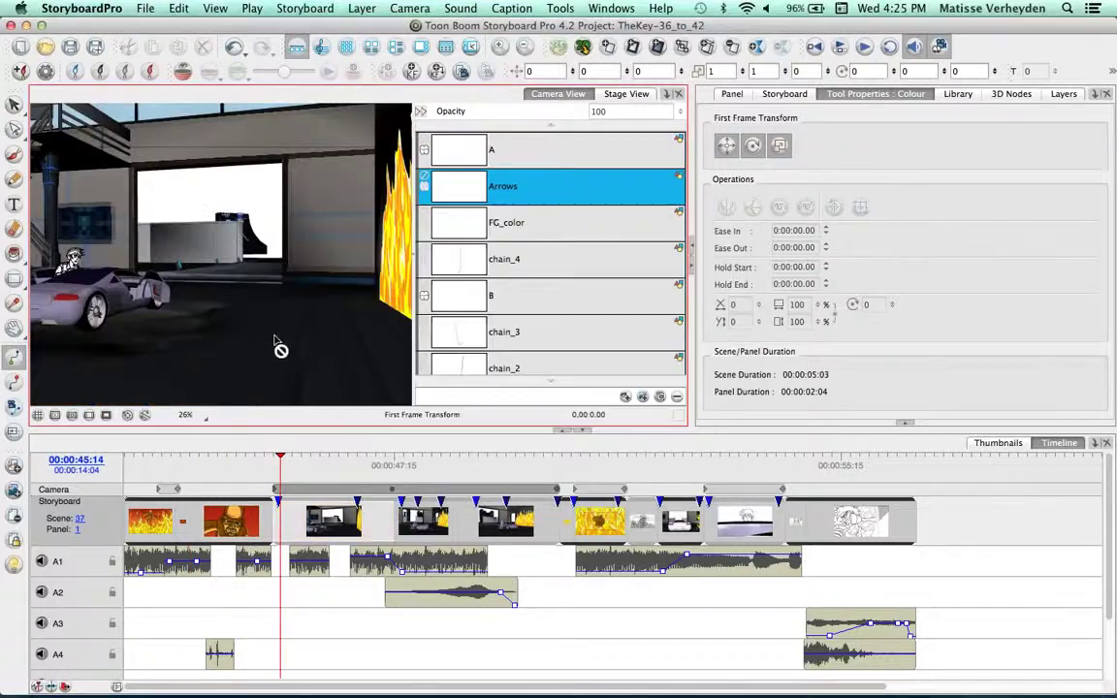
Step: Extend panel 2 of scene 36 in the timeline to a duration of 00:00:01:07
click(282, 489)
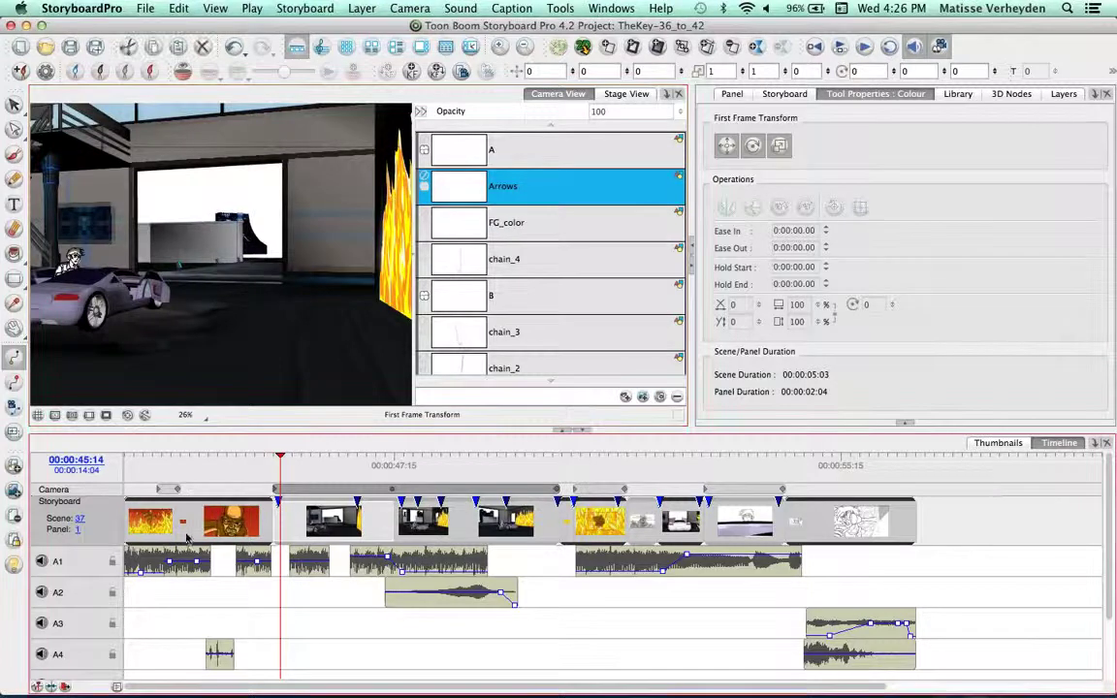
click(187, 531)
drag(187, 531, 245, 525)
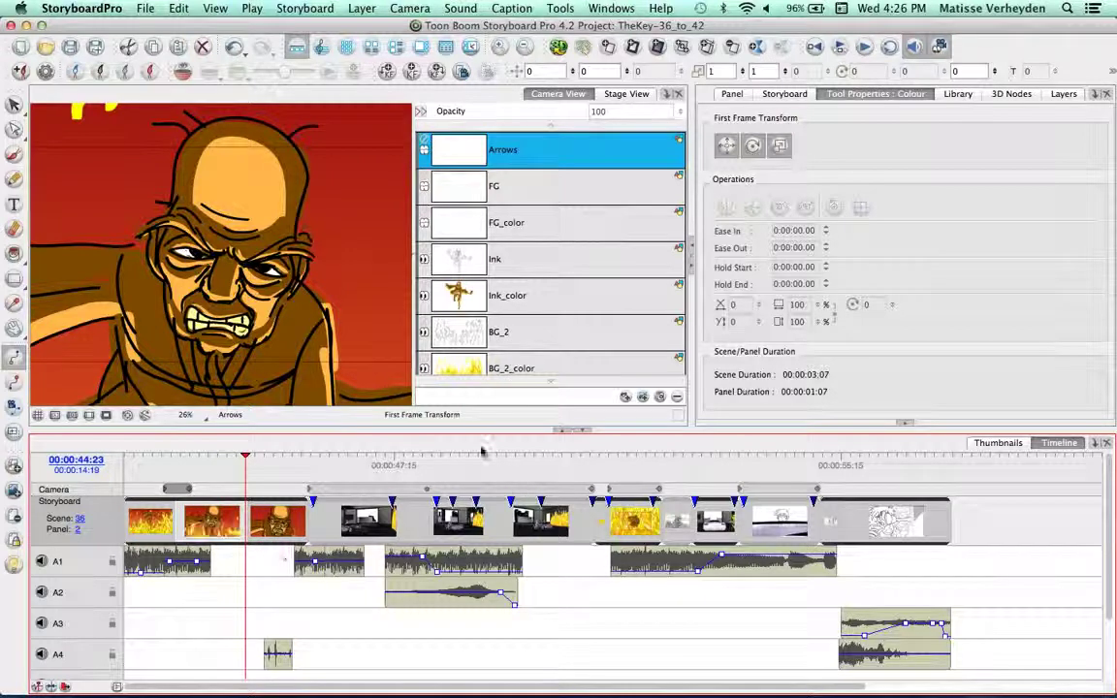
Step: Lower the middle volume keyframe of the first sound clip on track A1 slightly
scroll(320, 621, right, 3)
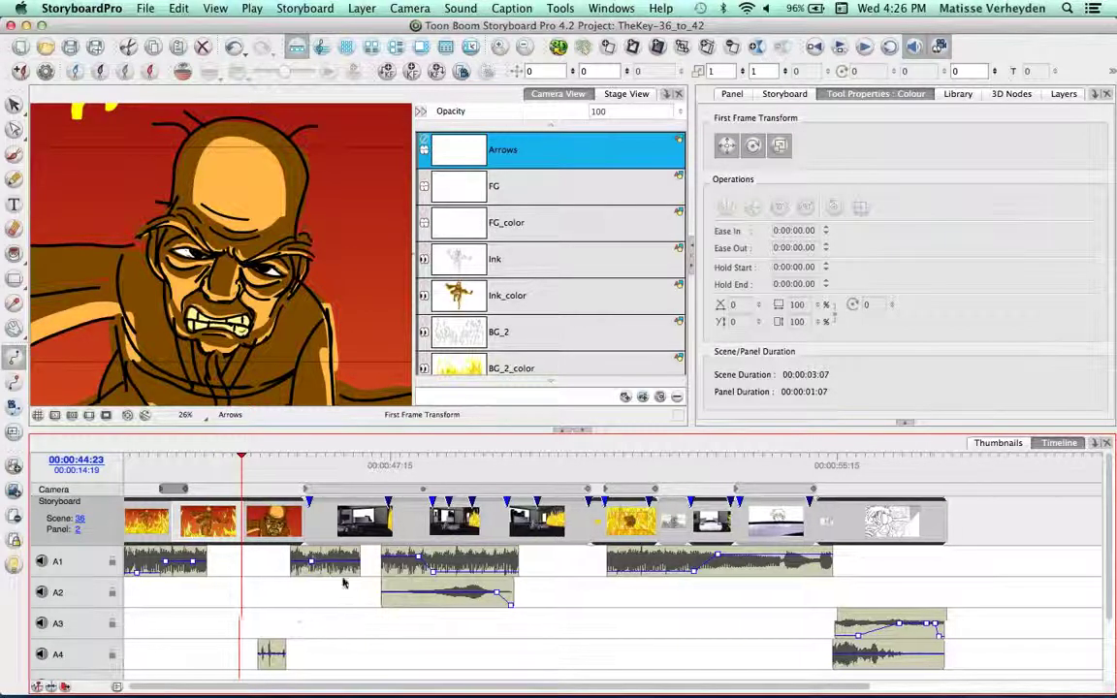
scroll(365, 640, left, 3)
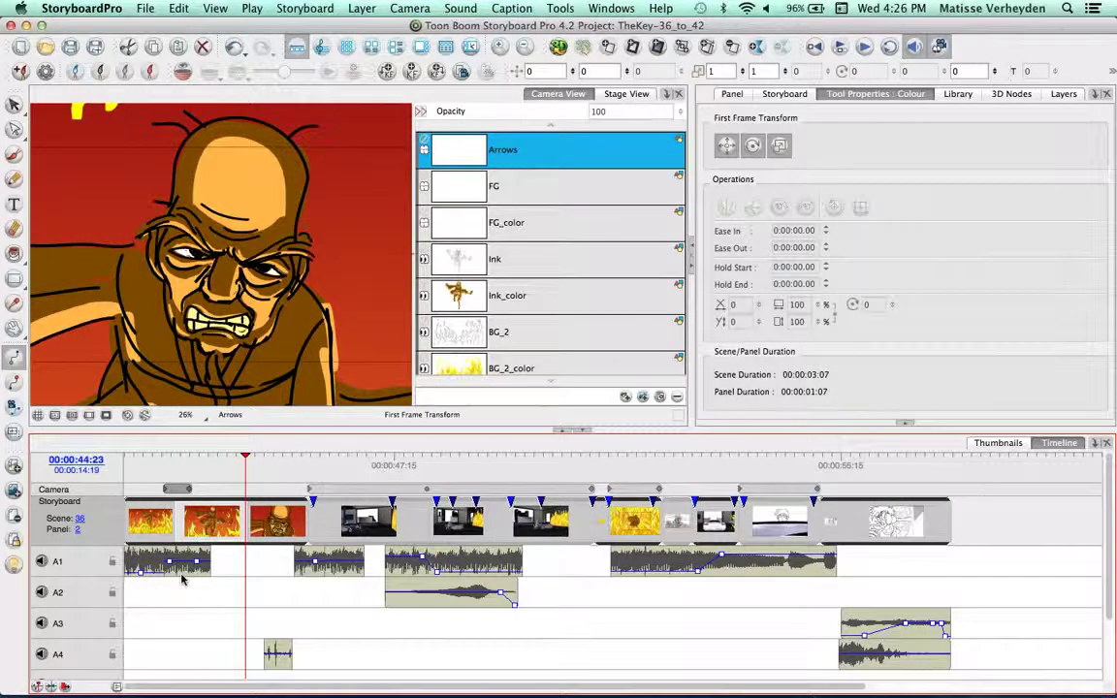
drag(169, 563, 169, 566)
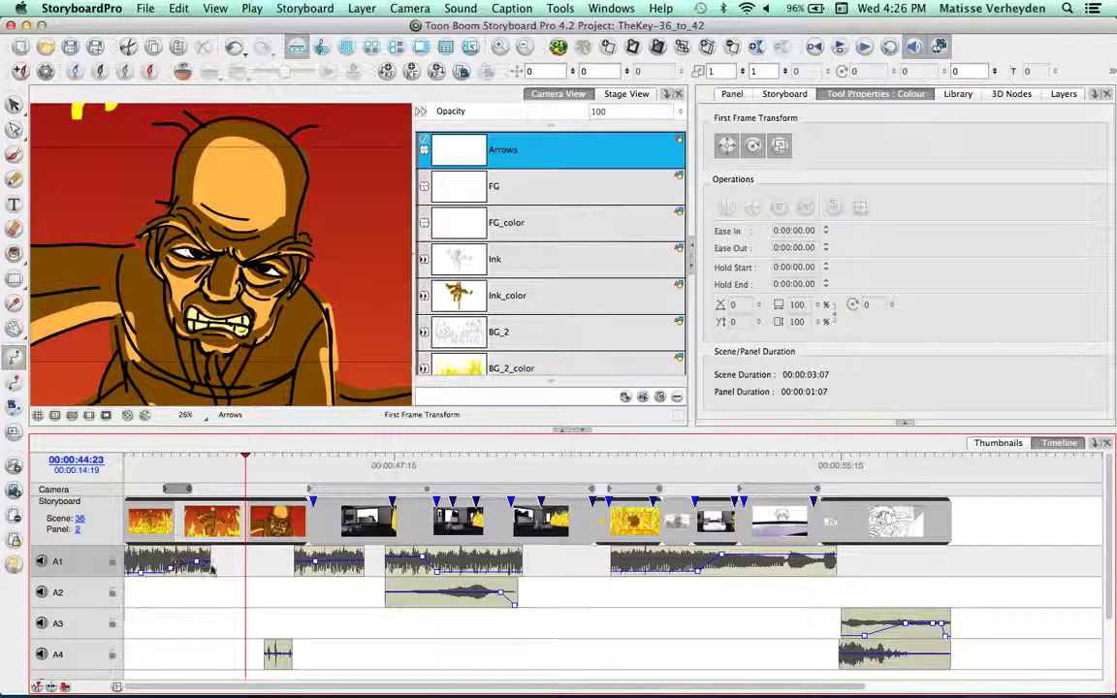
click(316, 560)
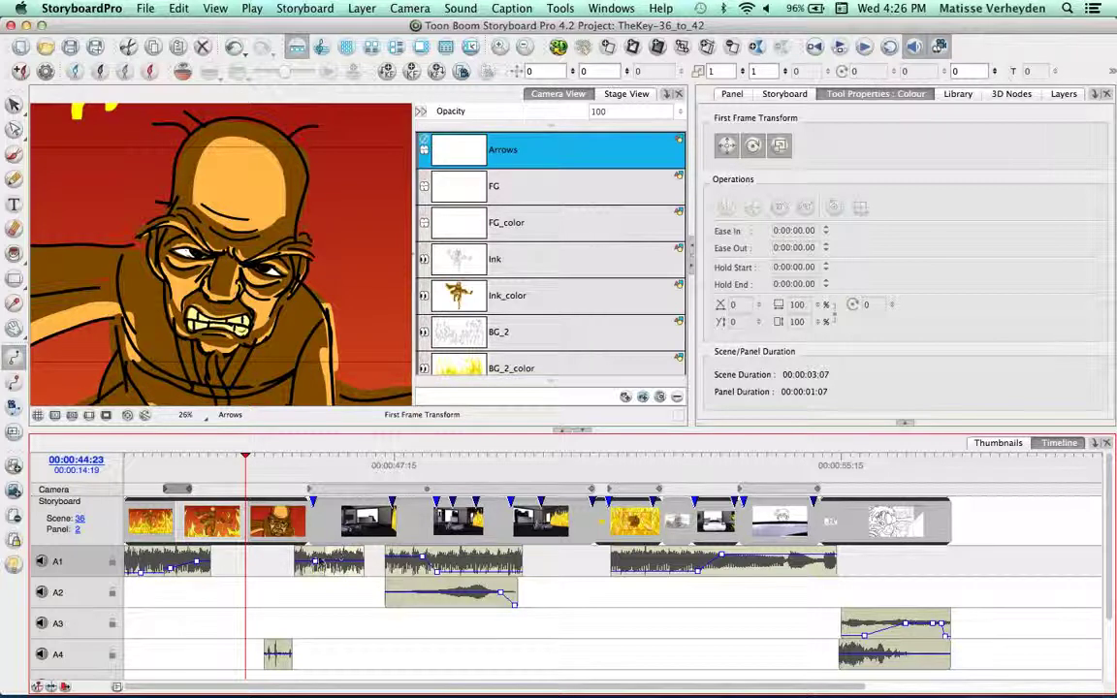
Step: Split the second A1 sound clip at 00:00:46:09 and move its first part earlier, beneath panel 3 of scene 36
click(323, 466)
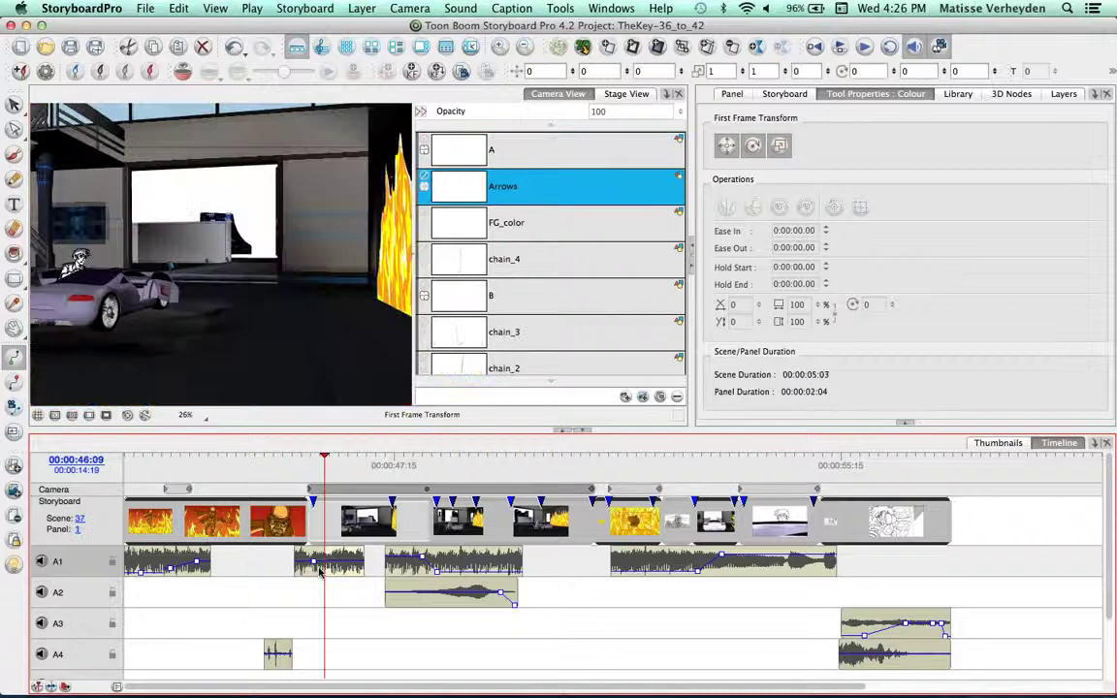
right_click(330, 564)
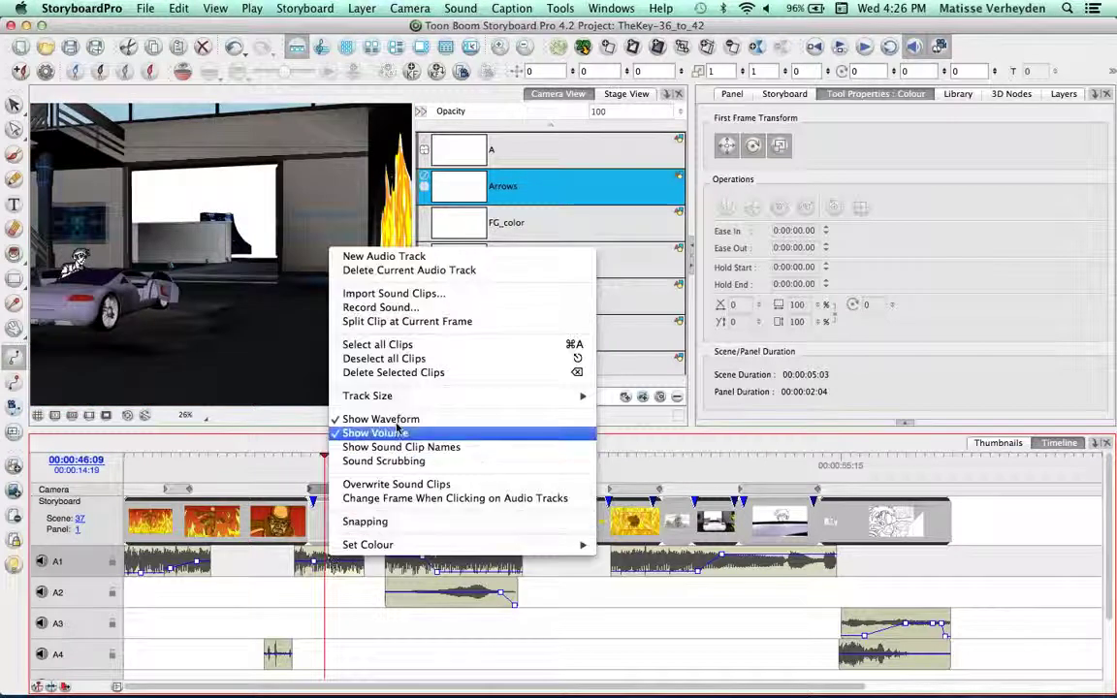
click(414, 325)
drag(321, 557, 275, 562)
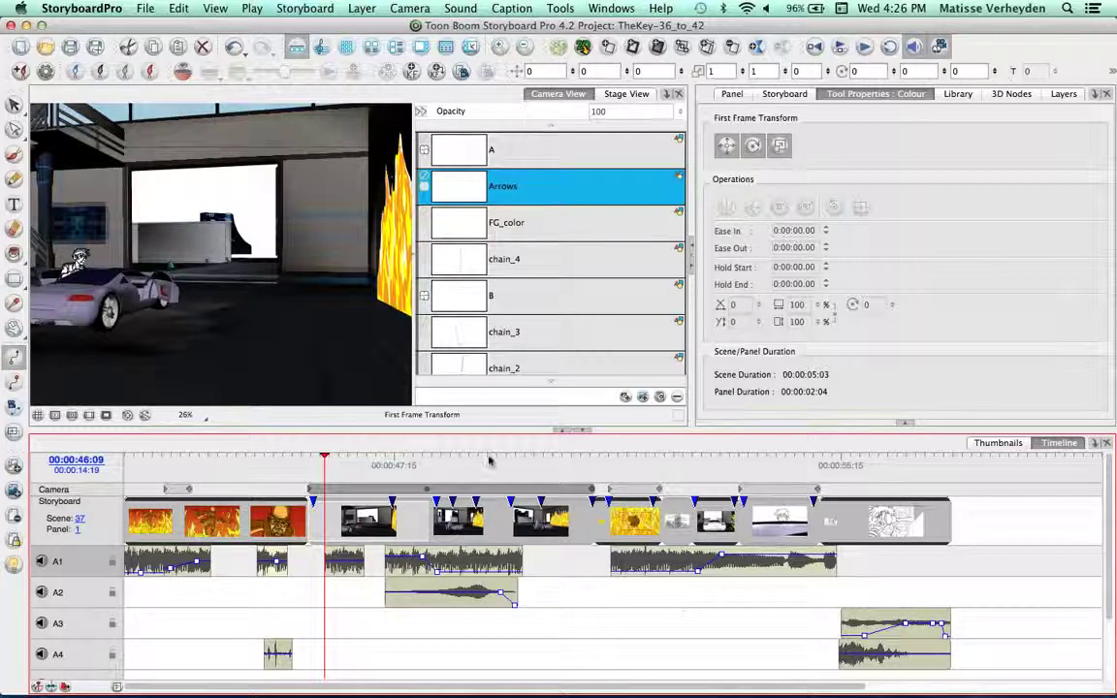
Step: Play part of scene 37 and examine its 3D set and camera path from above in the Stage view
key(space)
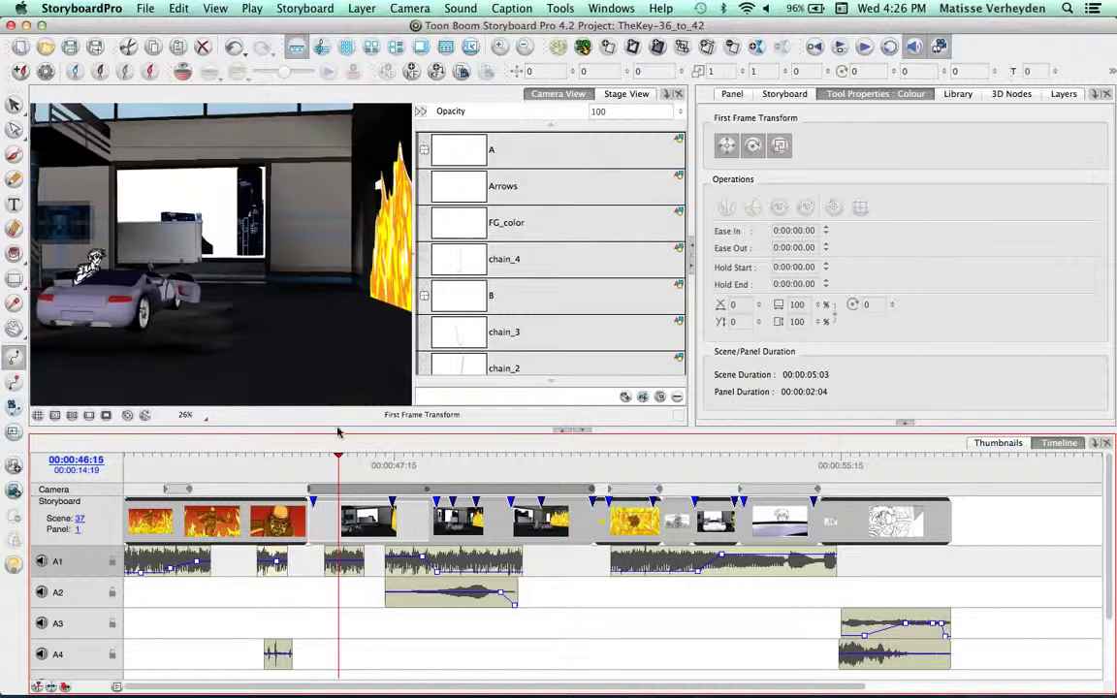
click(632, 97)
key(1)
key(1)
drag(260, 200, 188, 246)
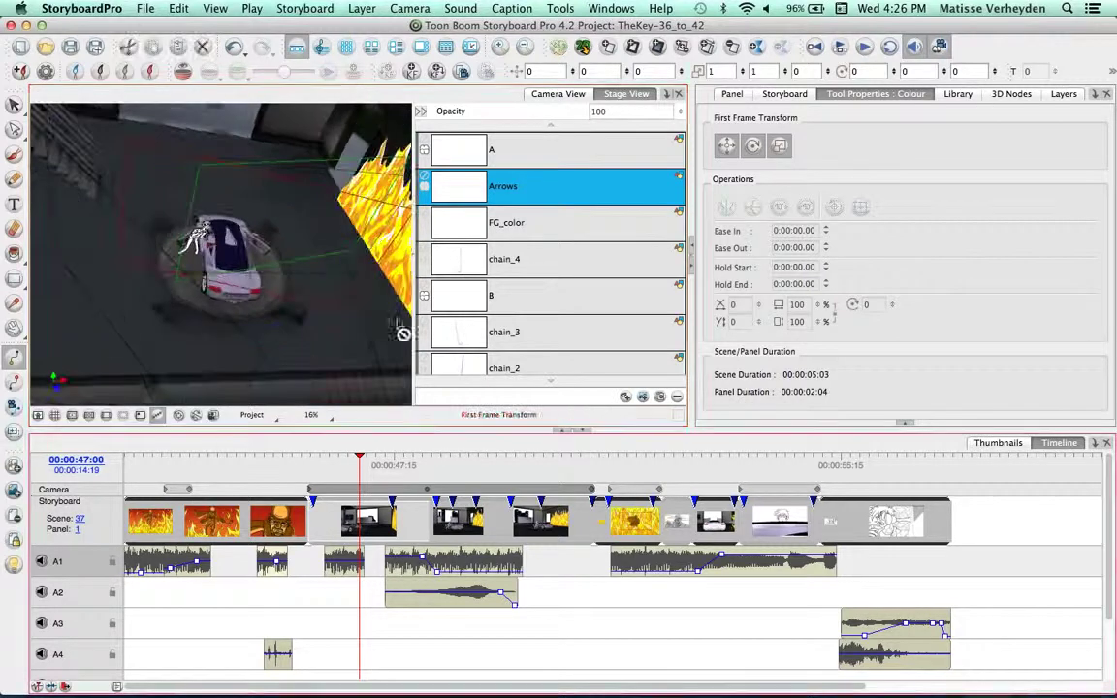
click(587, 489)
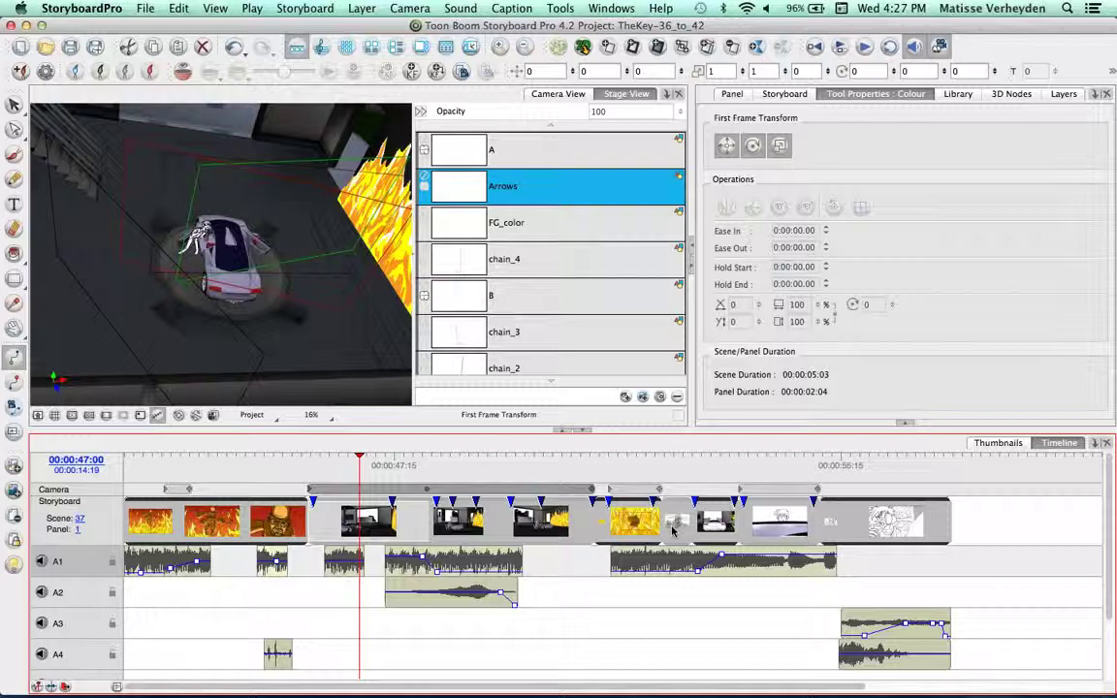
Step: Add a 12-frame Dissolve transition from scene 39 to the following scene and display its transition settings
click(681, 464)
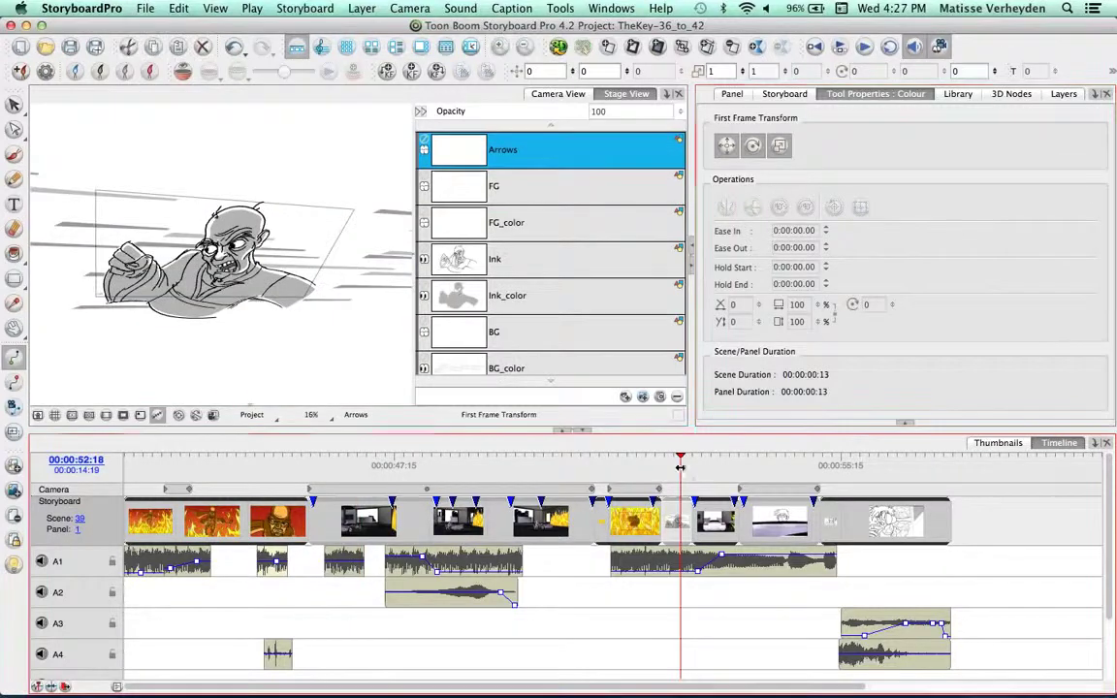
drag(684, 468, 689, 466)
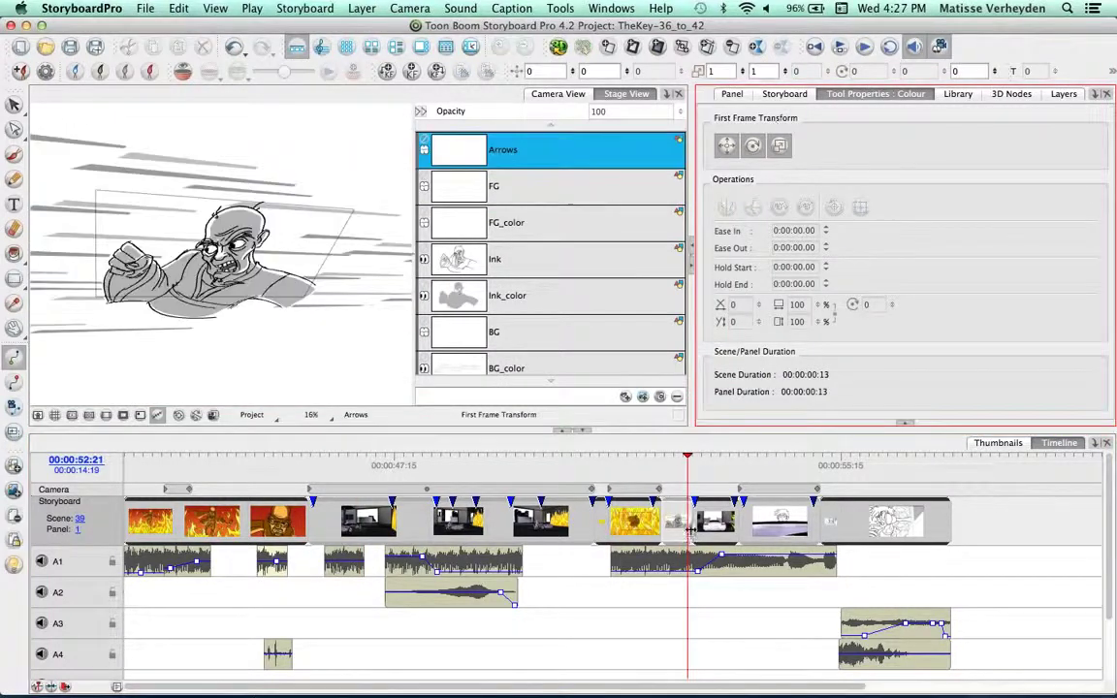
click(758, 48)
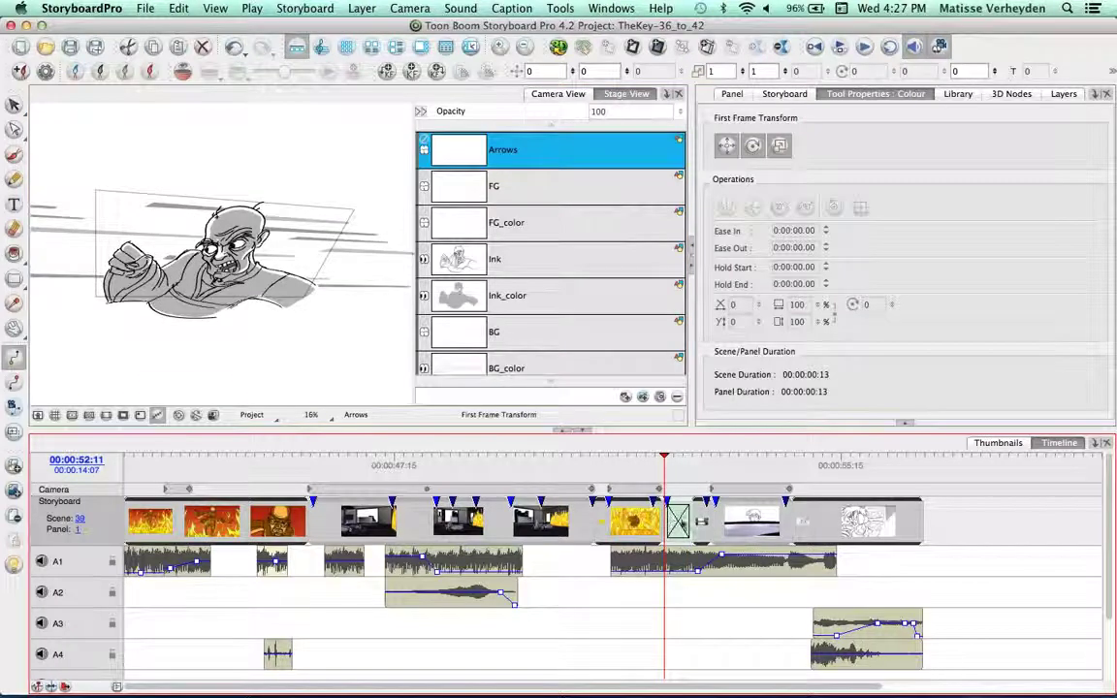
click(773, 198)
click(743, 93)
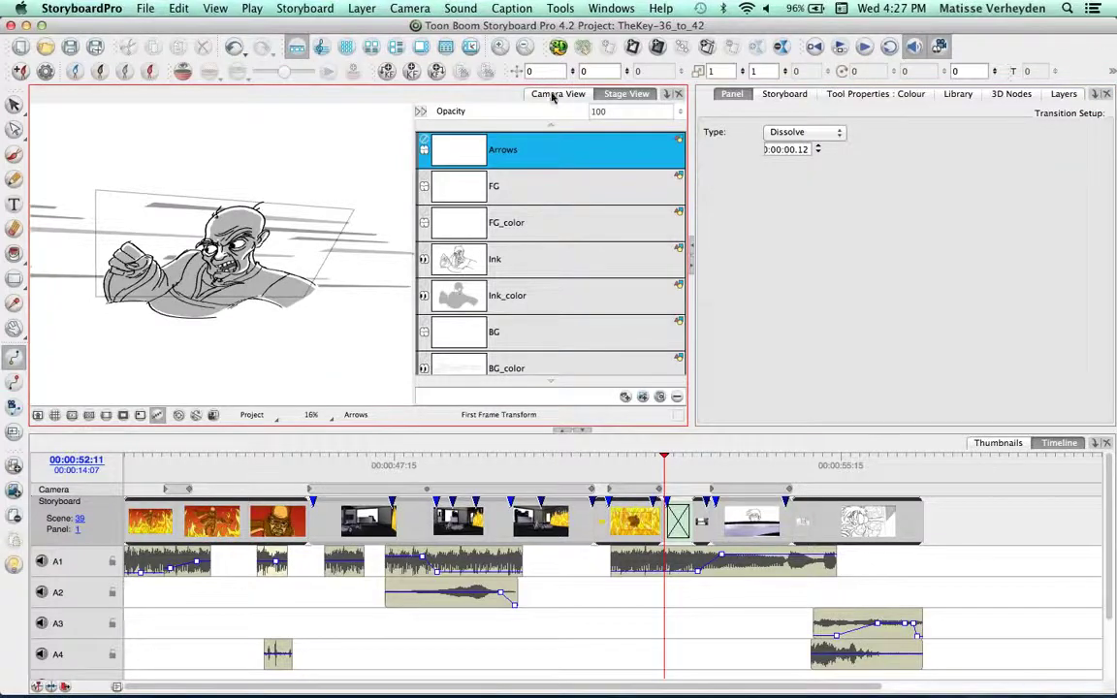
Step: Show scene 39 in an enlarged Camera view and review the available types for its transition, keeping Dissolve
click(555, 94)
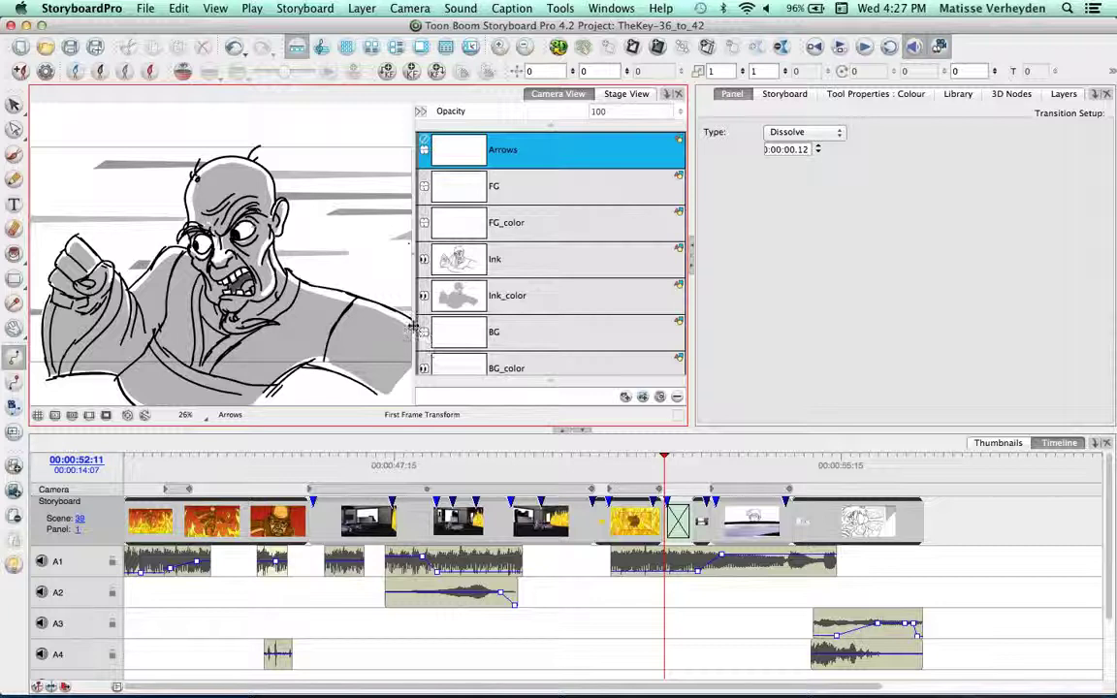
drag(413, 330, 458, 329)
click(803, 133)
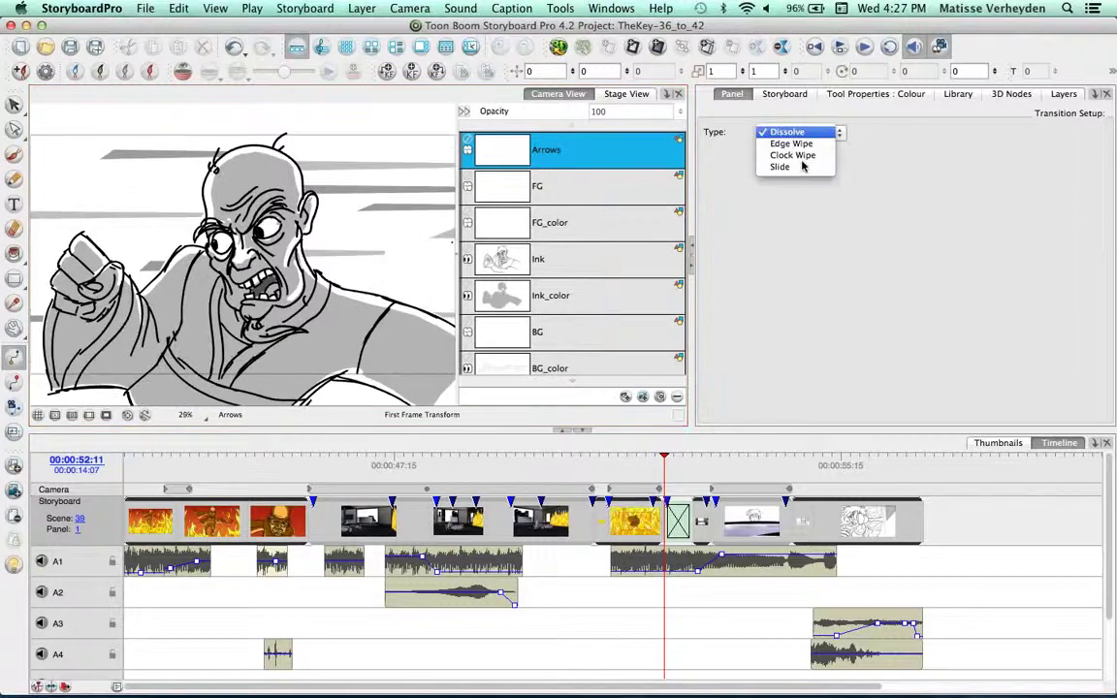
click(867, 172)
Step: Scrub back and forth through the dissolve in scene 39 to preview it
click(664, 468)
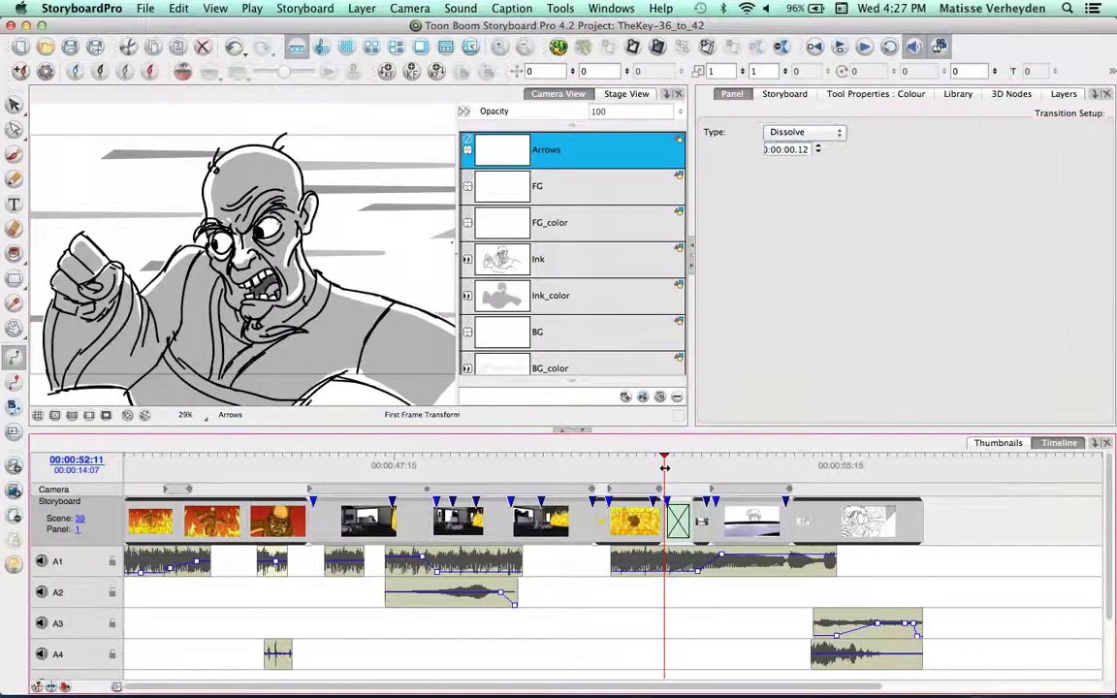
mouse_move(664, 468)
mouse_down()
mouse_move(696, 468)
mouse_move(674, 471)
mouse_up()
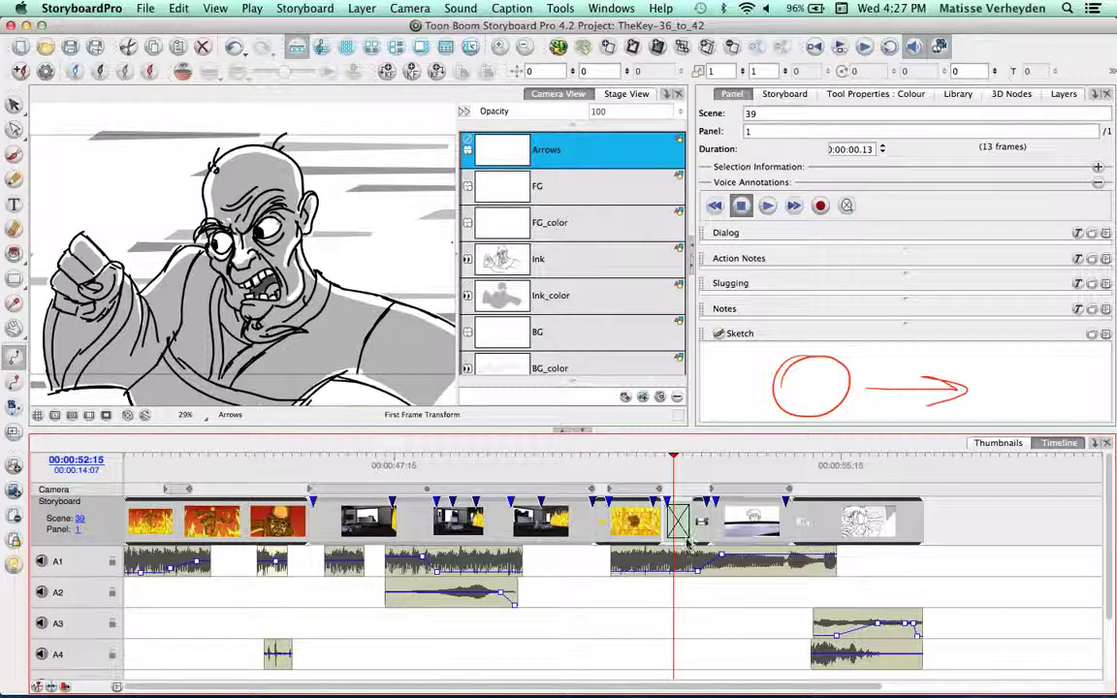
mouse_move(670, 460)
mouse_down()
mouse_move(654, 459)
mouse_move(666, 459)
mouse_up()
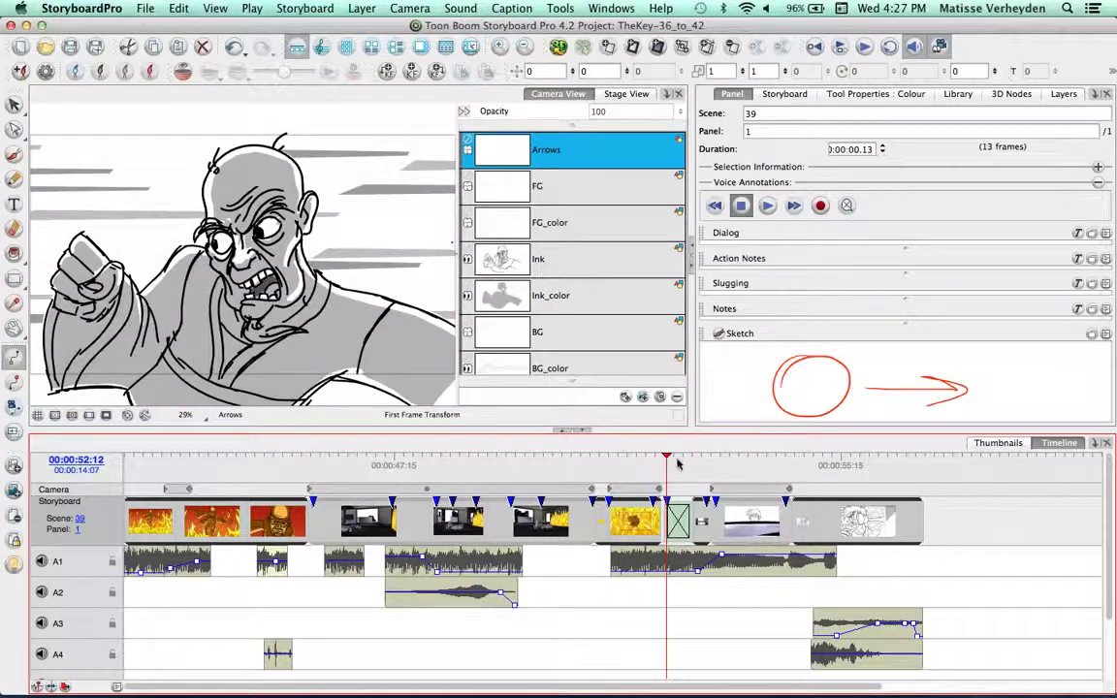
Step: Preview the start of scene 39's dissolve, delete that transition, and move the playhead to scene 40
click(675, 464)
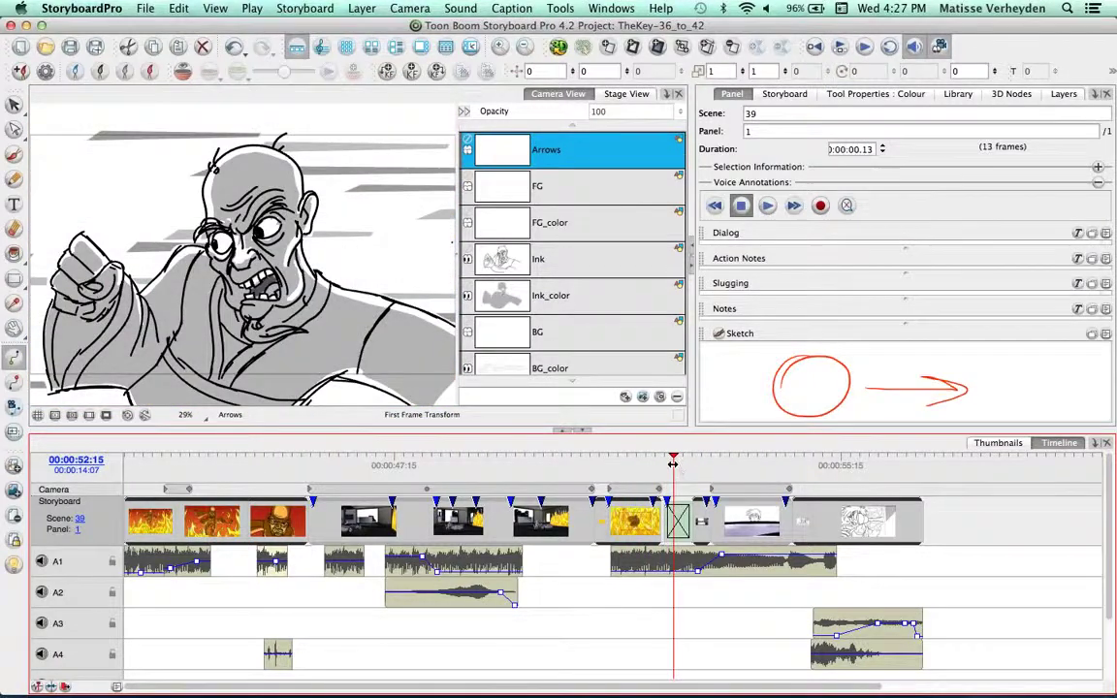
drag(675, 462, 678, 461)
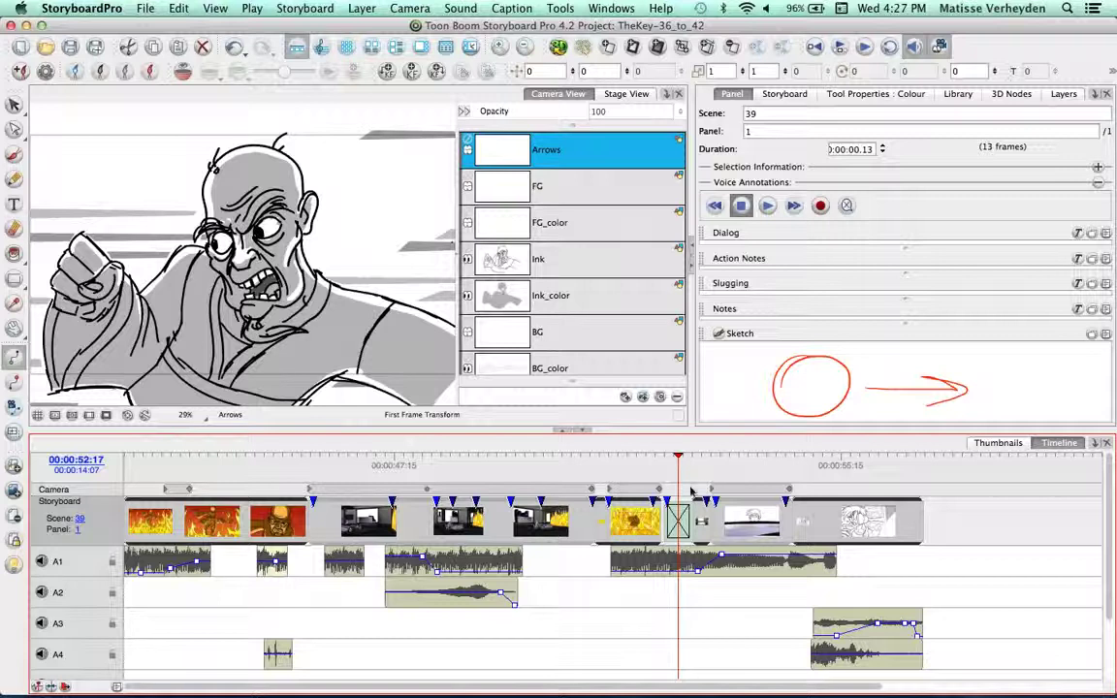
click(679, 524)
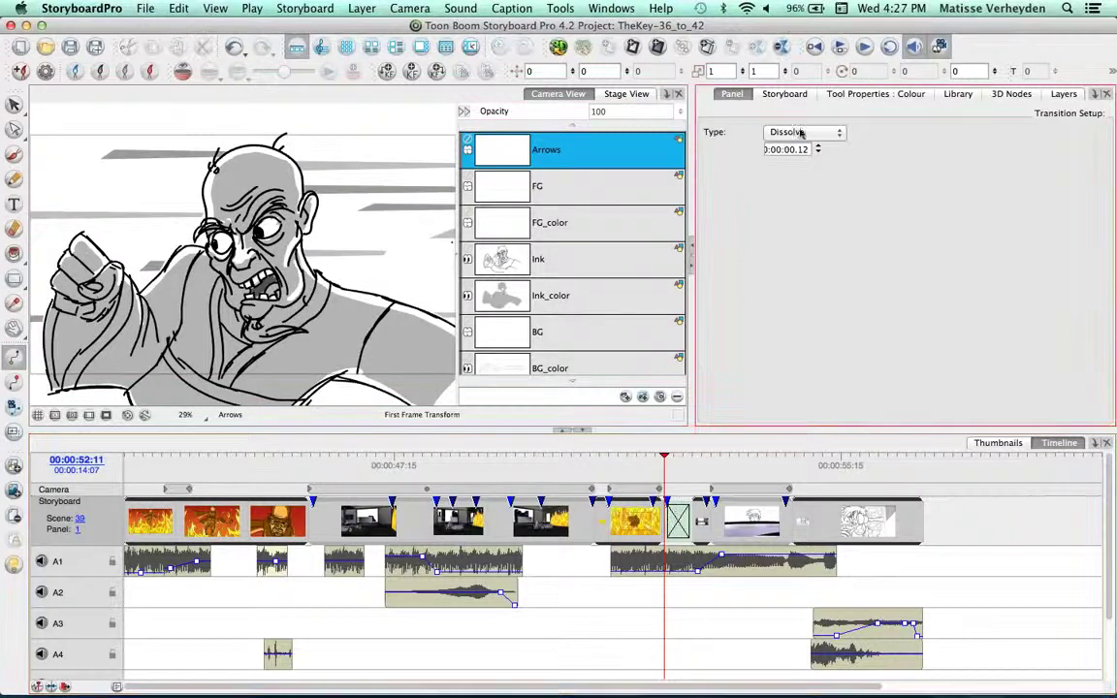
key(Delete)
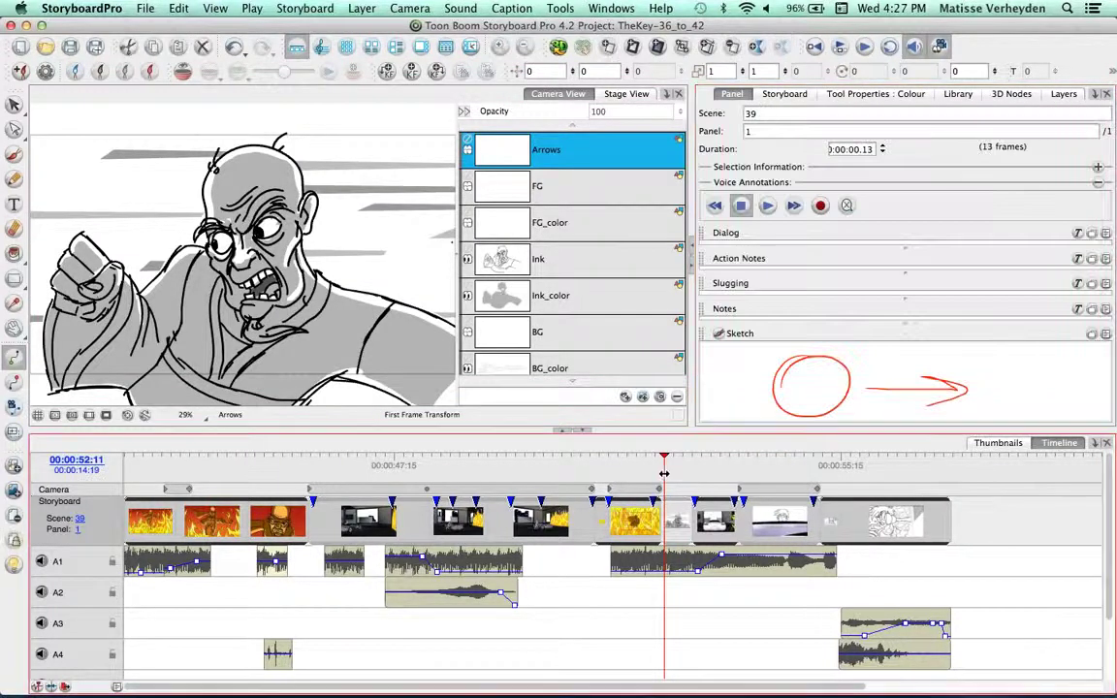
drag(664, 472, 706, 477)
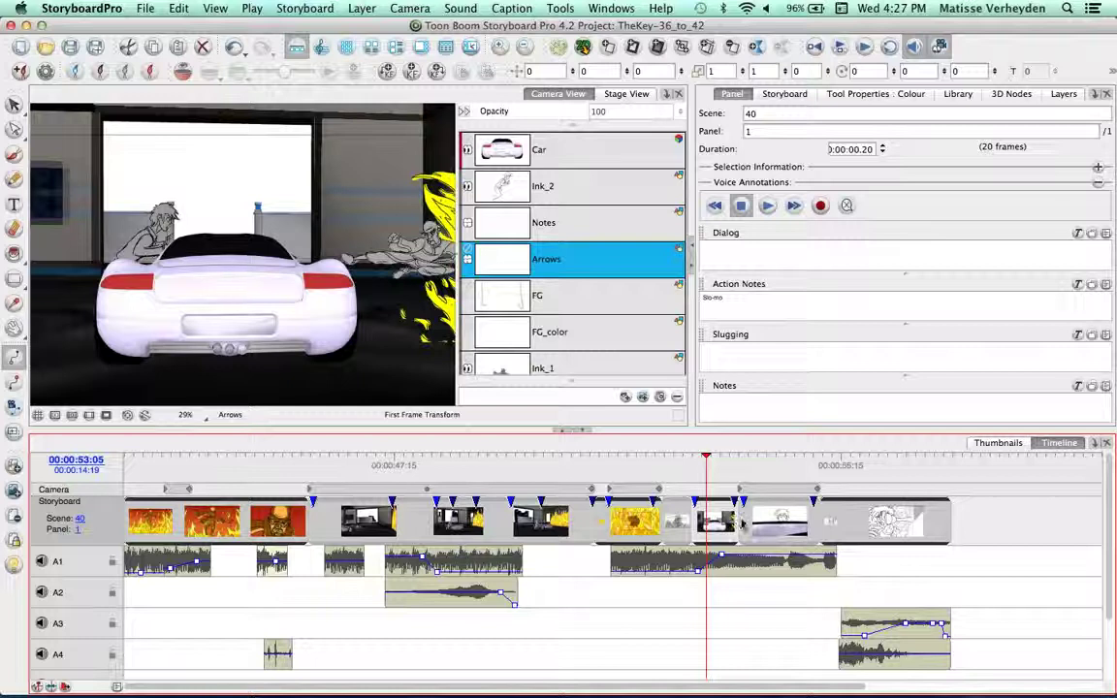
Step: Review the project management commands for splitting, extracting, merging and inserting storyboard projects
click(349, 351)
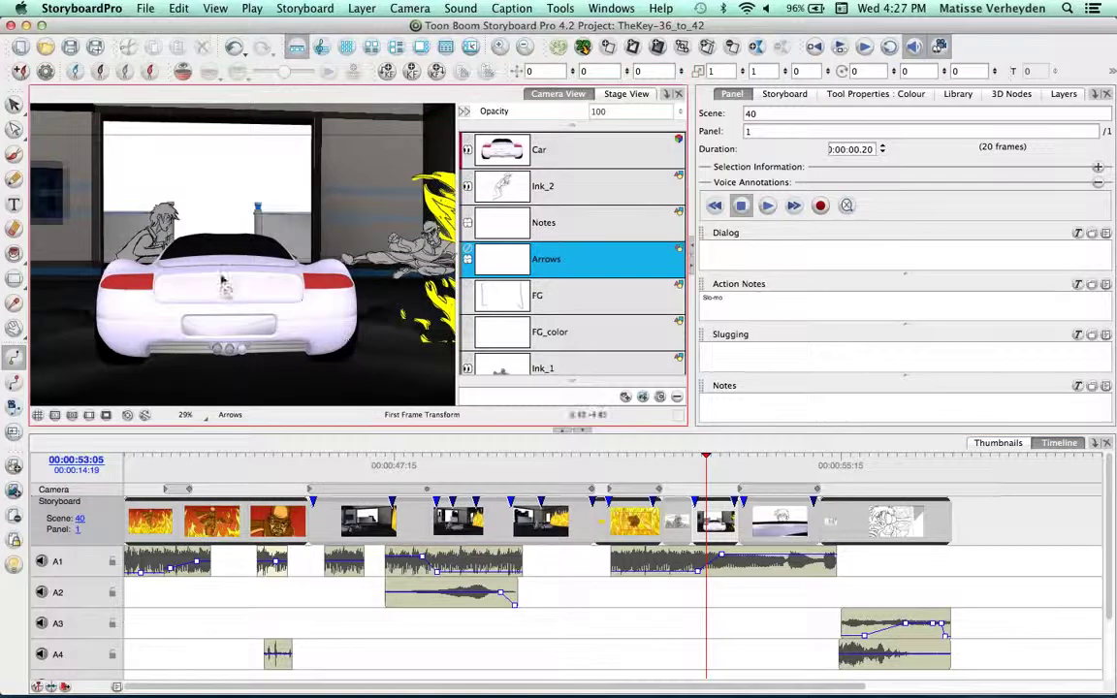
click(114, 9)
mouse_move(146, 7)
mouse_move(232, 276)
mouse_move(242, 173)
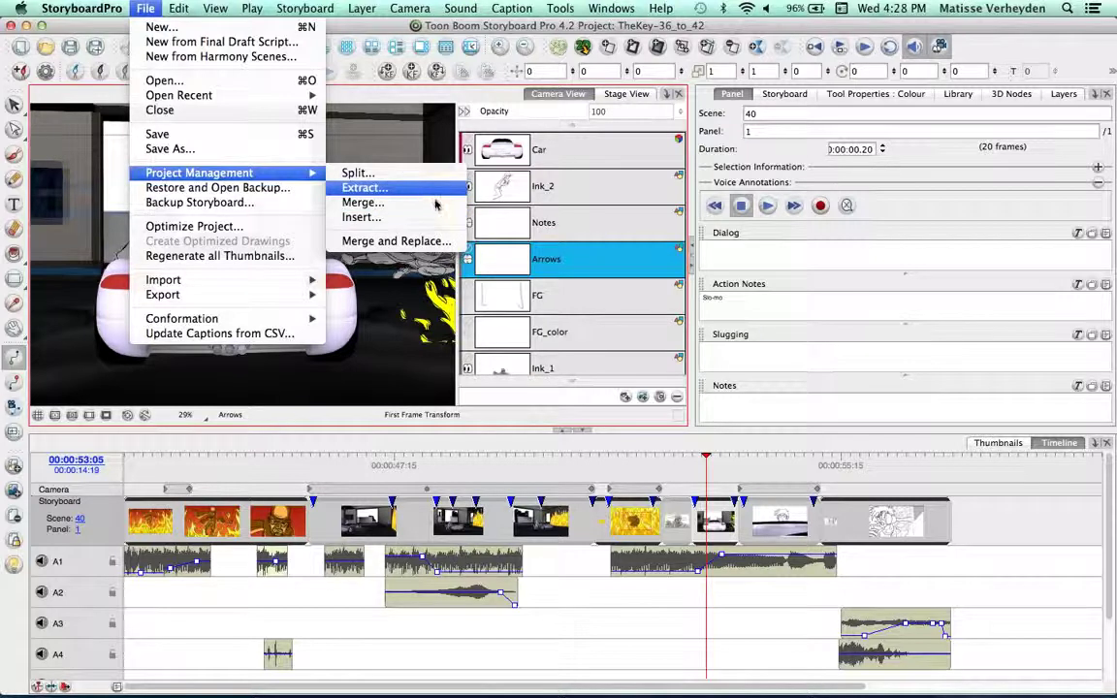
click(388, 444)
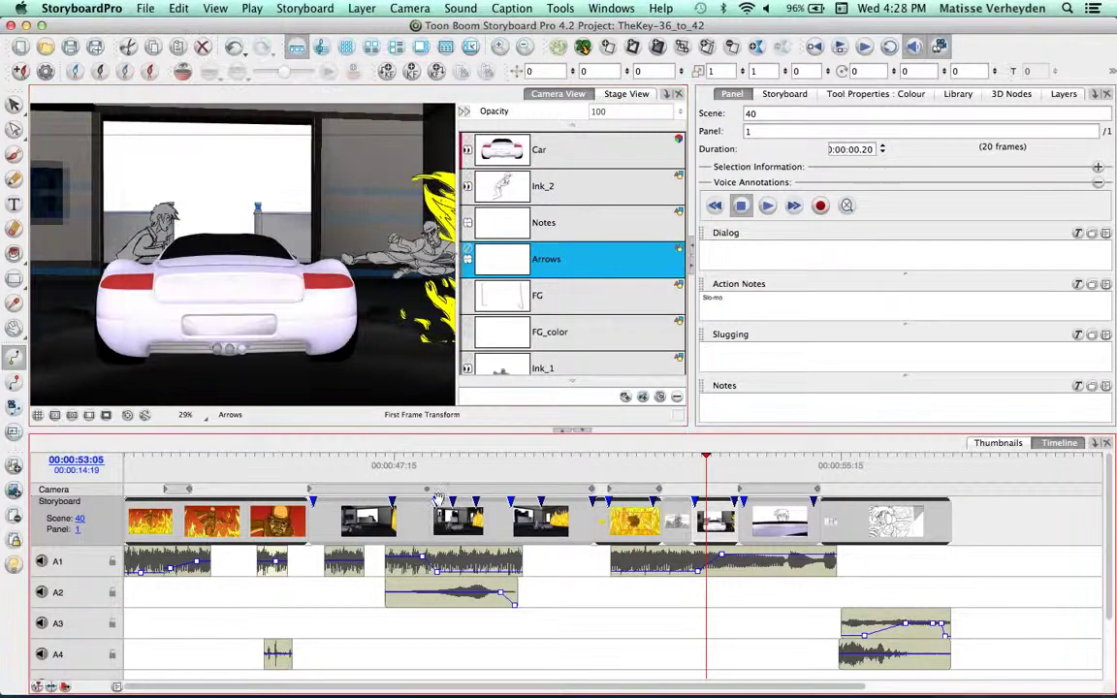
Step: Turn on Auto Tracking Mode for storyboard changes
click(296, 10)
mouse_move(437, 332)
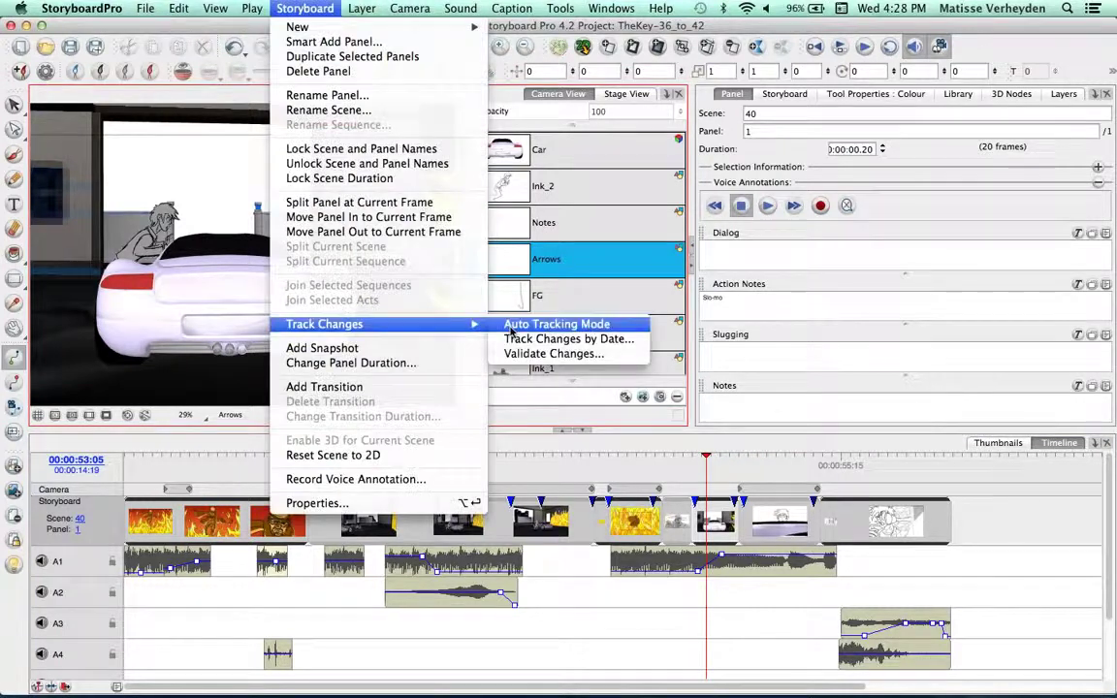
click(556, 324)
Step: Brush a black arrow beside the man's head in scene 36, panel 3, and a scribble over the flames in panel 1
click(276, 455)
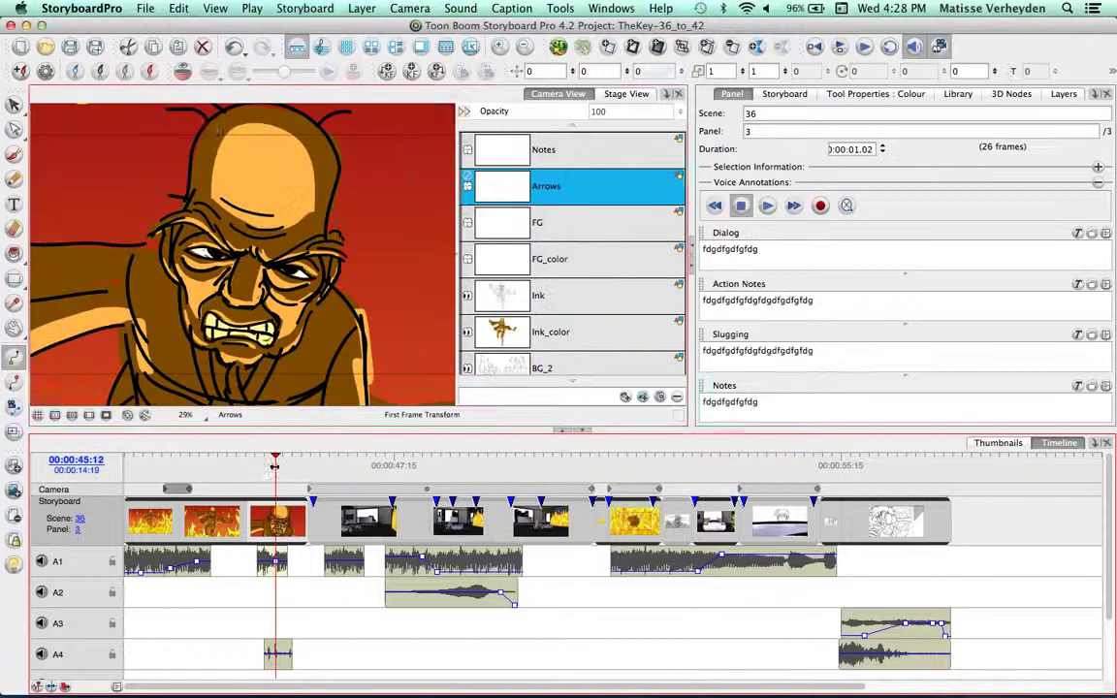
click(14, 153)
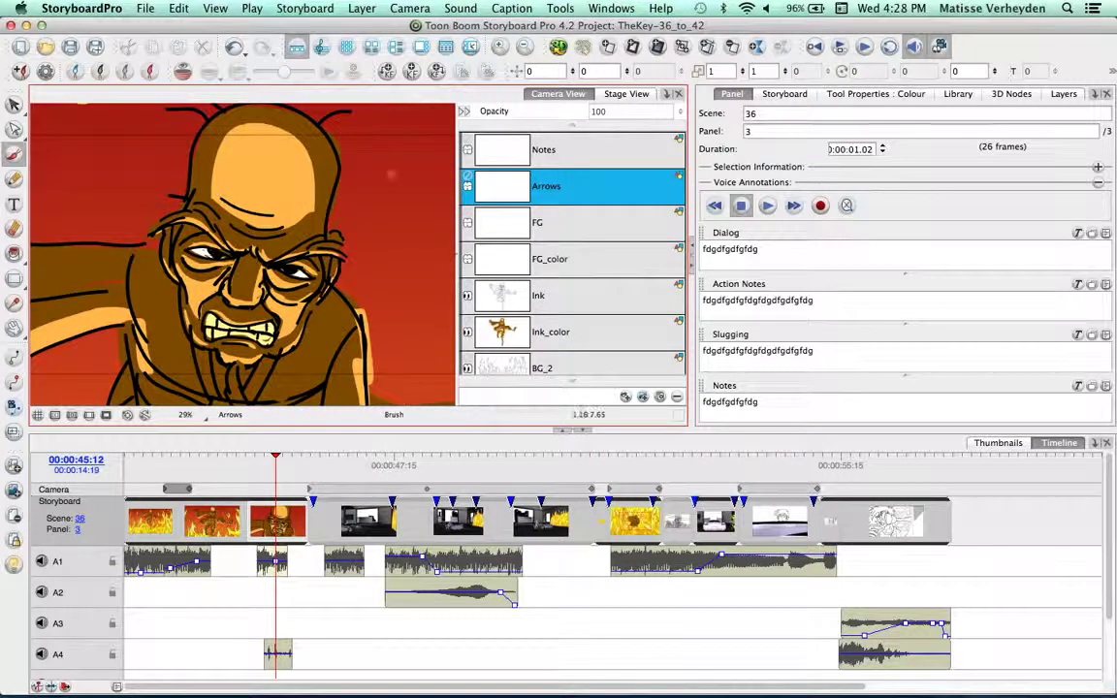
mouse_move(343, 135)
mouse_down()
mouse_move(349, 228)
mouse_move(399, 210)
mouse_move(397, 235)
mouse_up()
click(260, 458)
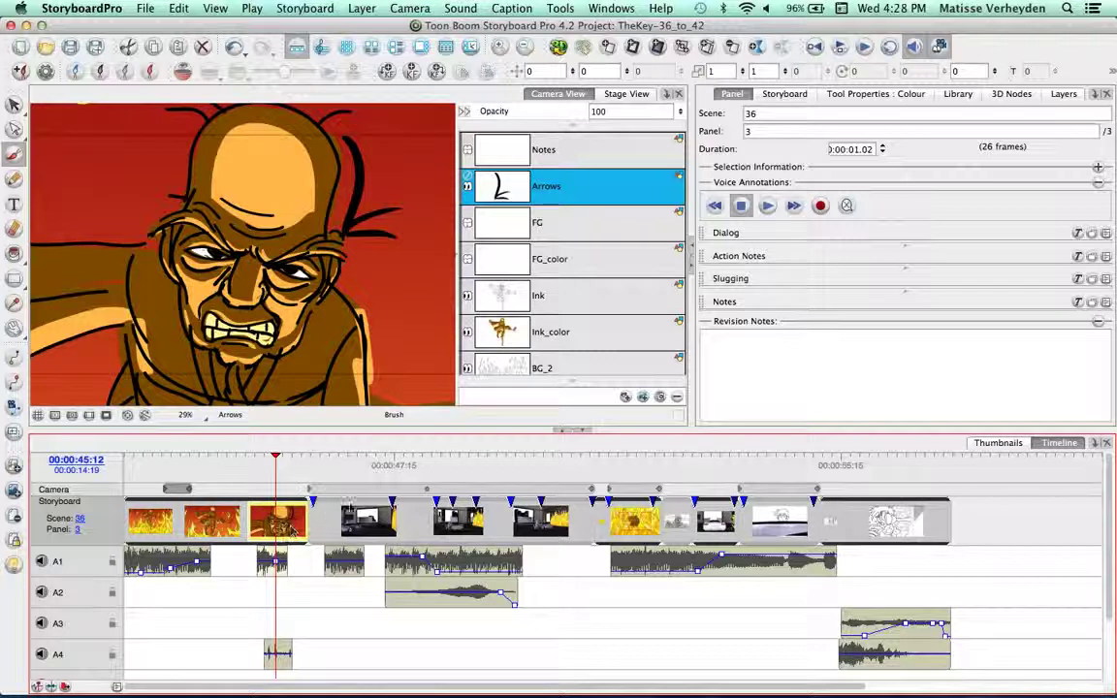
click(154, 457)
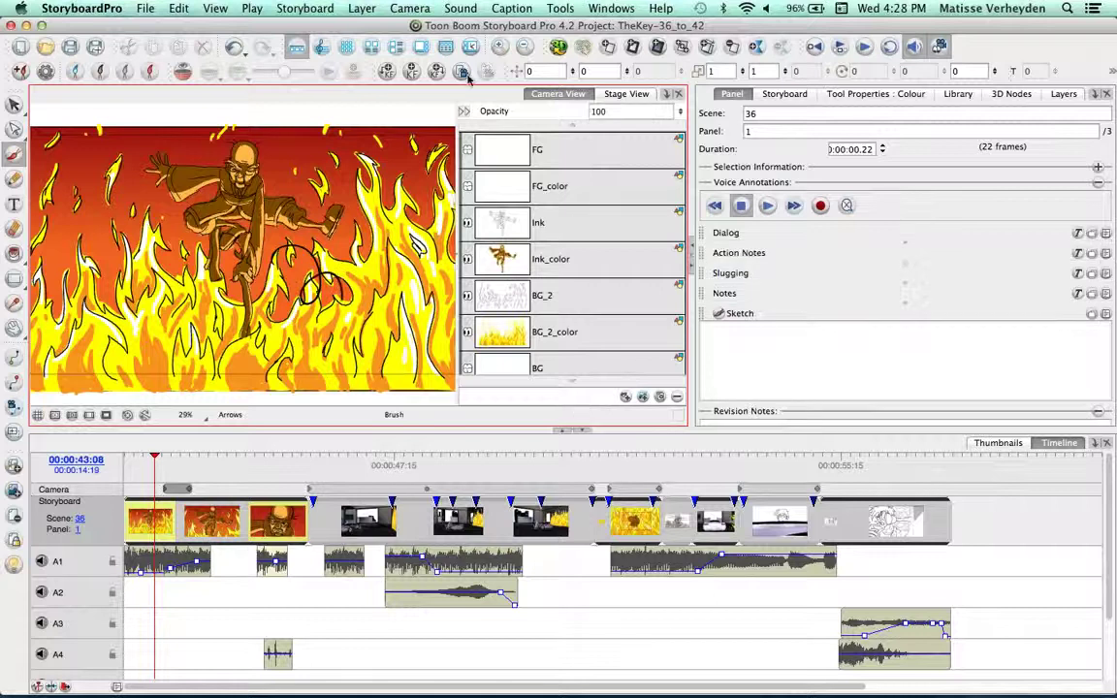
Step: Validate the tracked change on scene 36, panel 1, and go on to panel 3, leaving its change unvalidated
click(291, 9)
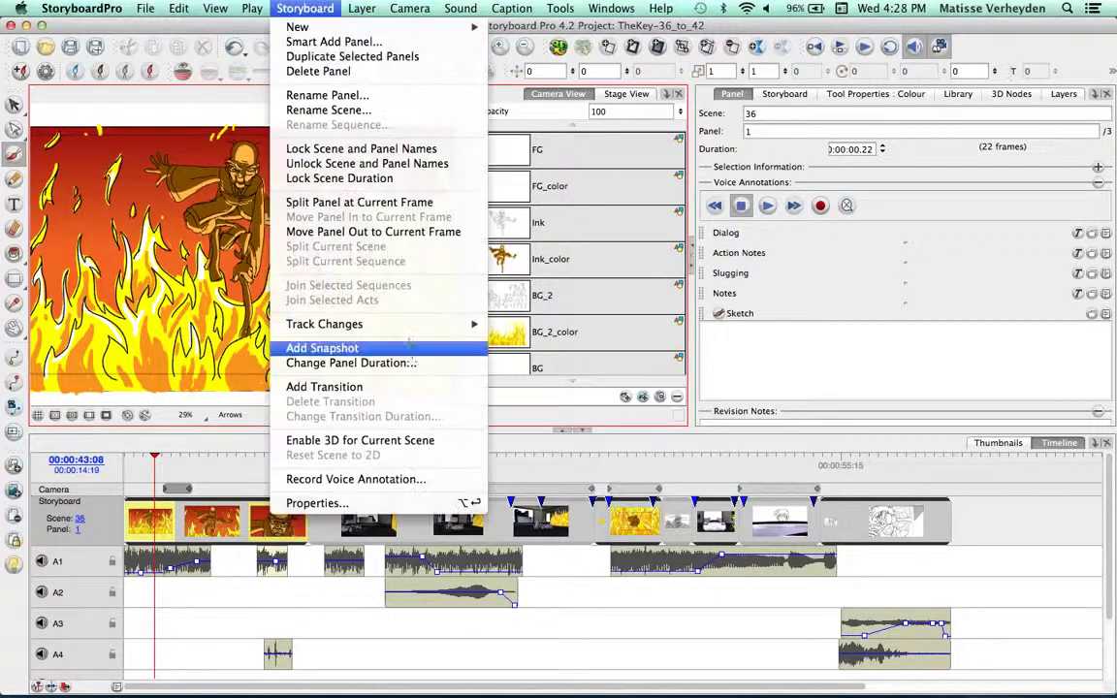
mouse_move(465, 324)
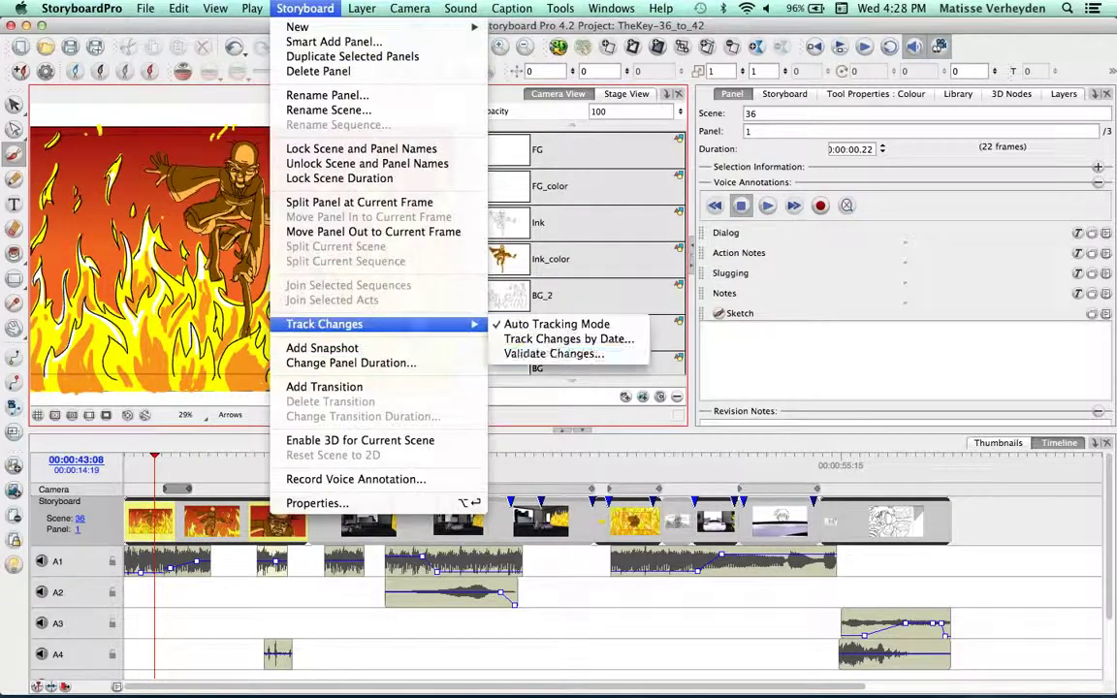
click(536, 354)
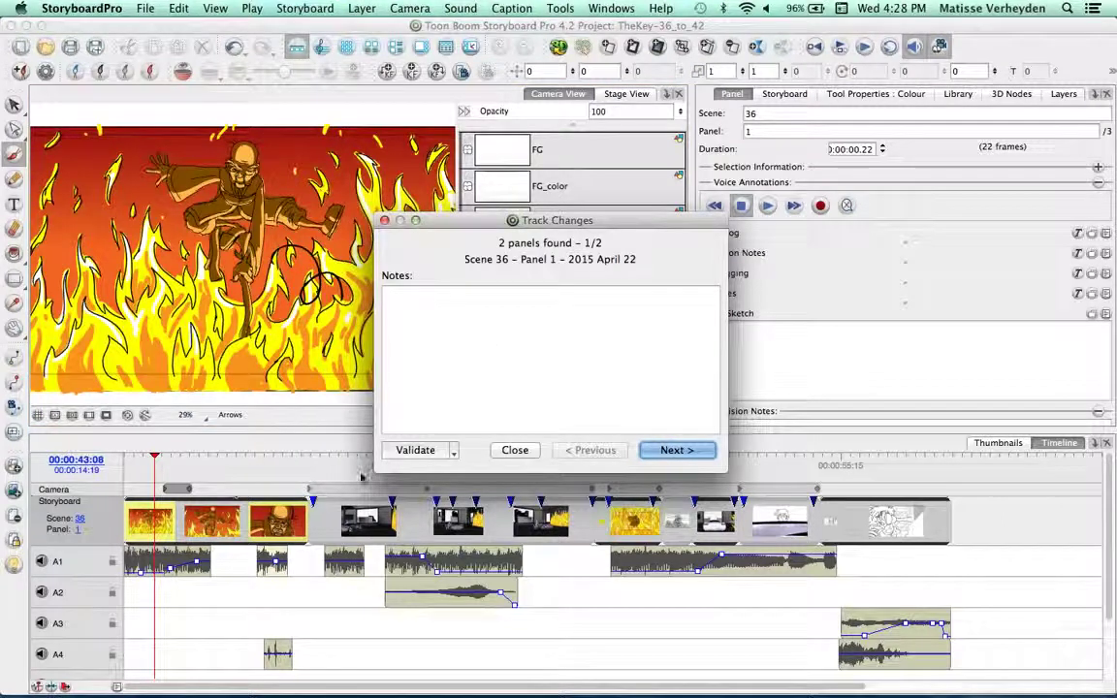
click(417, 451)
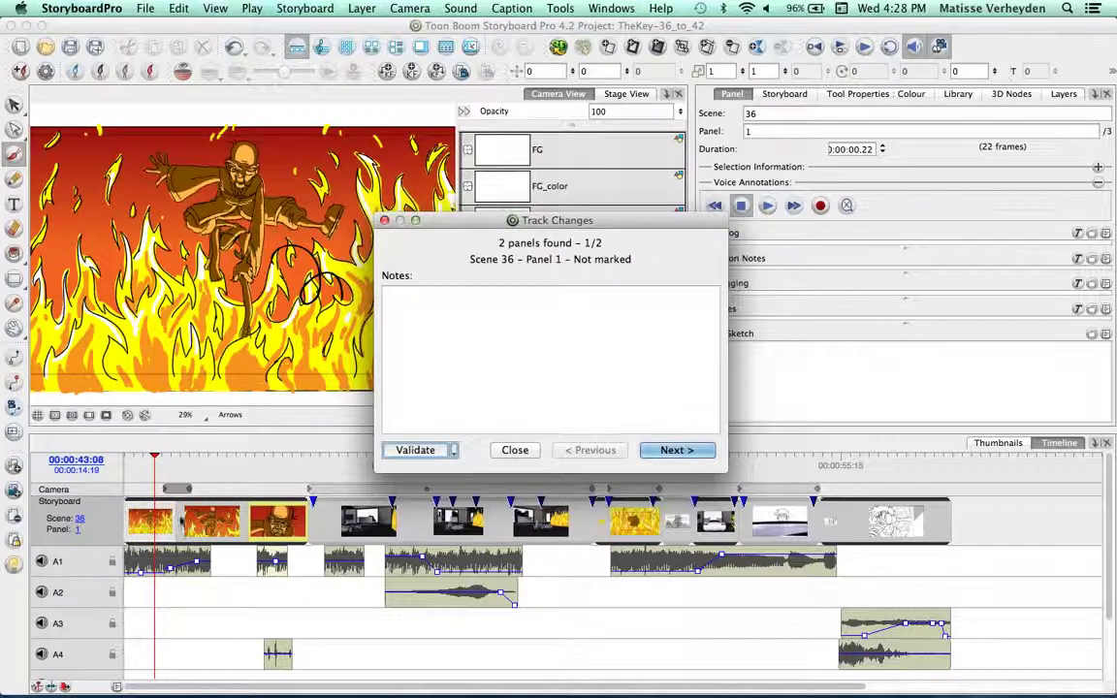
click(683, 453)
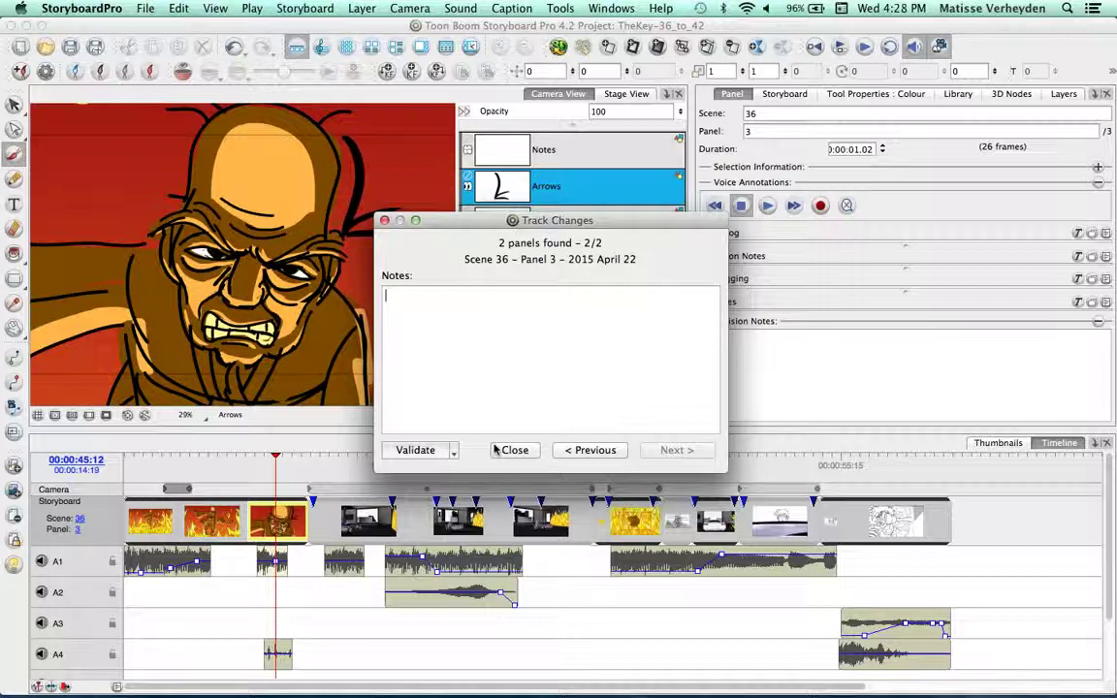
click(524, 451)
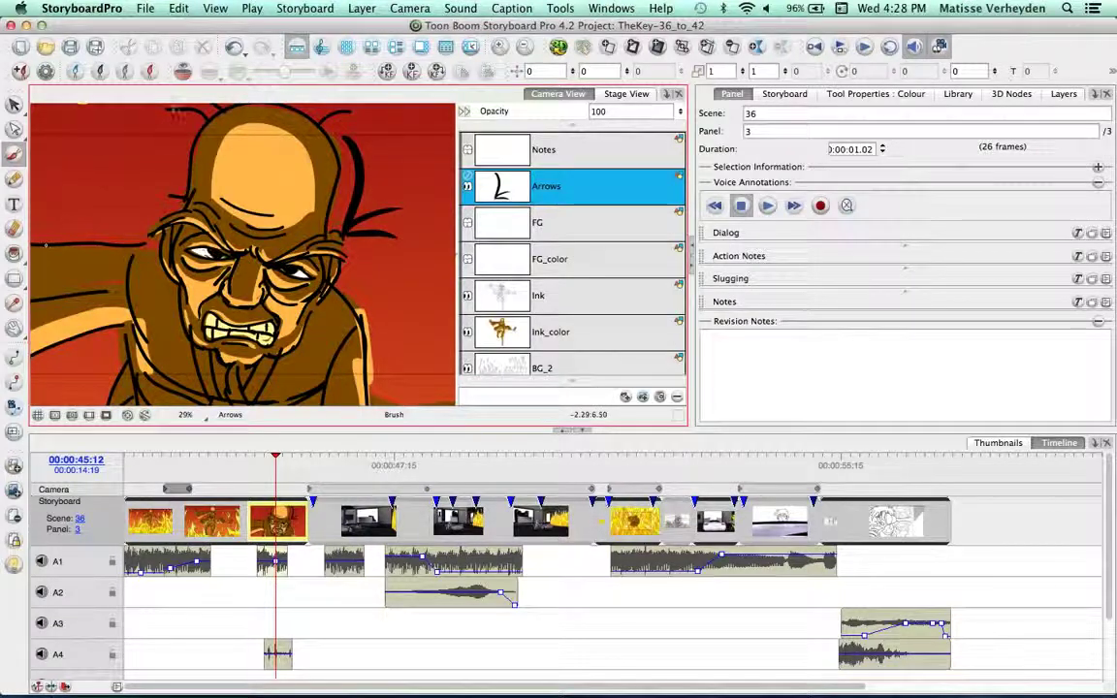
Step: Add a Revision layer to scene 36, panel 3, and brush a red spiral over the arrow beside the man's head
click(150, 73)
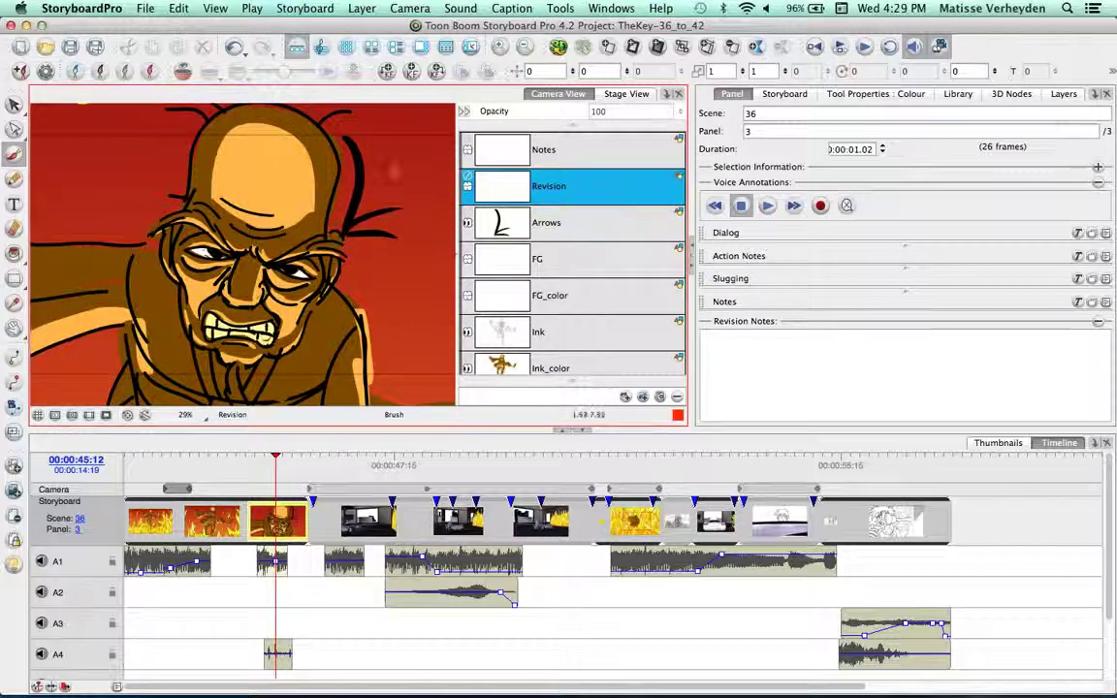
mouse_move(415, 174)
mouse_down()
mouse_move(424, 266)
mouse_move(335, 238)
mouse_move(369, 199)
mouse_move(339, 210)
mouse_up()
click(876, 347)
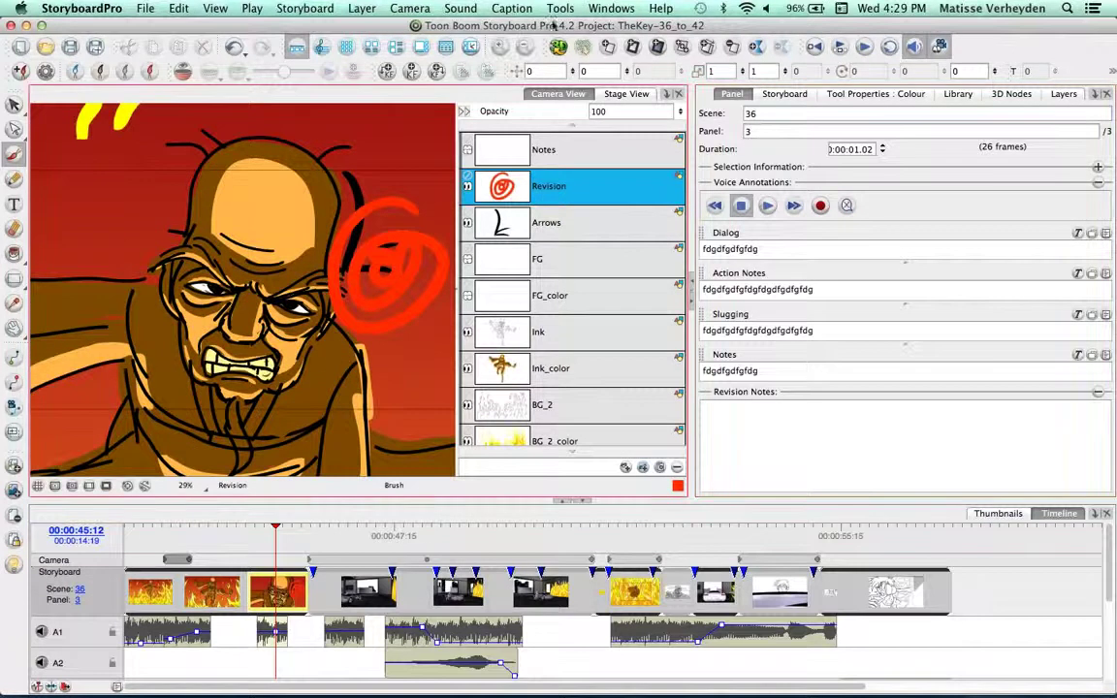
Step: Add a sketch caption named Sketch to the current panel and draw a small red stick figure in it
click(512, 9)
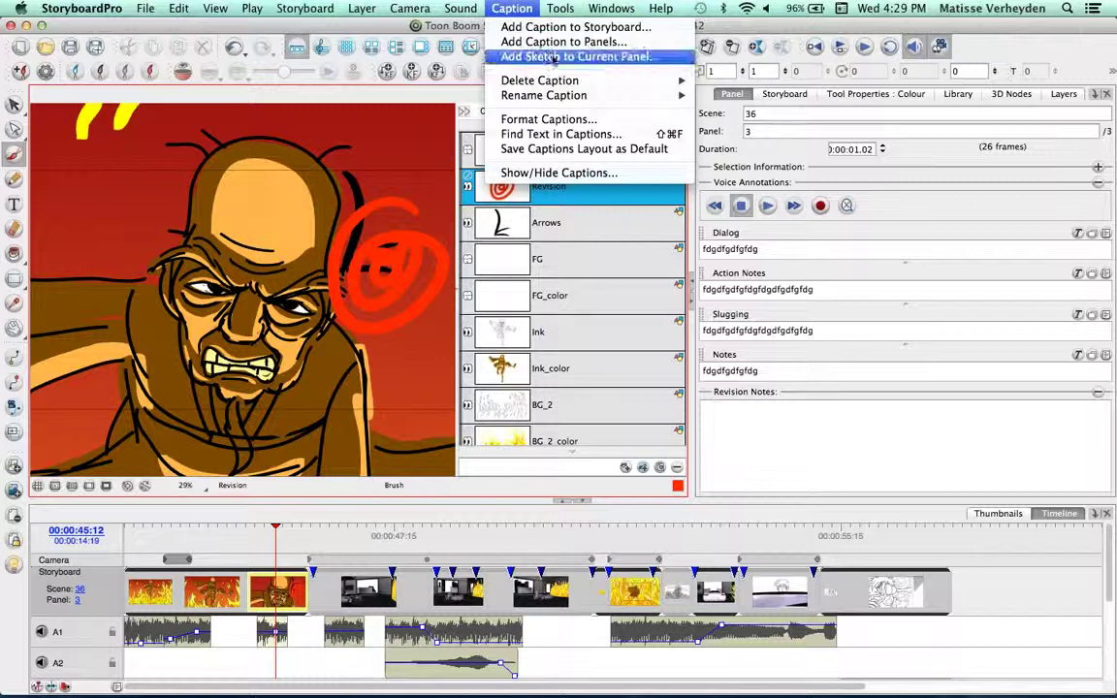
click(543, 56)
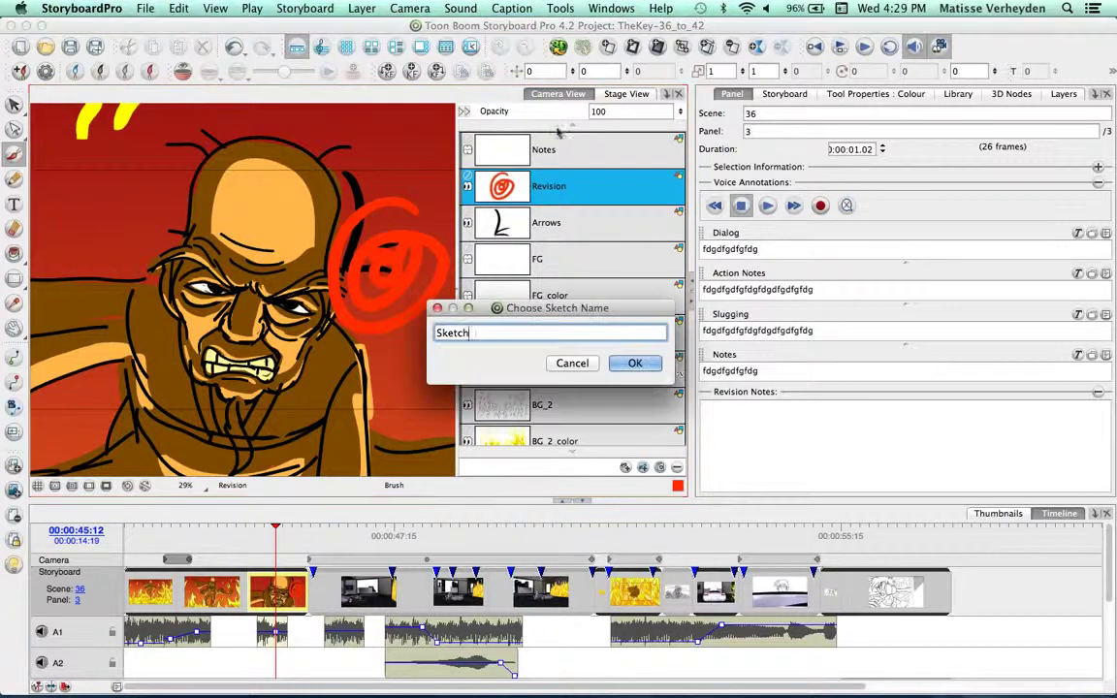
click(641, 366)
mouse_move(796, 362)
mouse_down()
mouse_move(813, 391)
mouse_move(772, 398)
mouse_up()
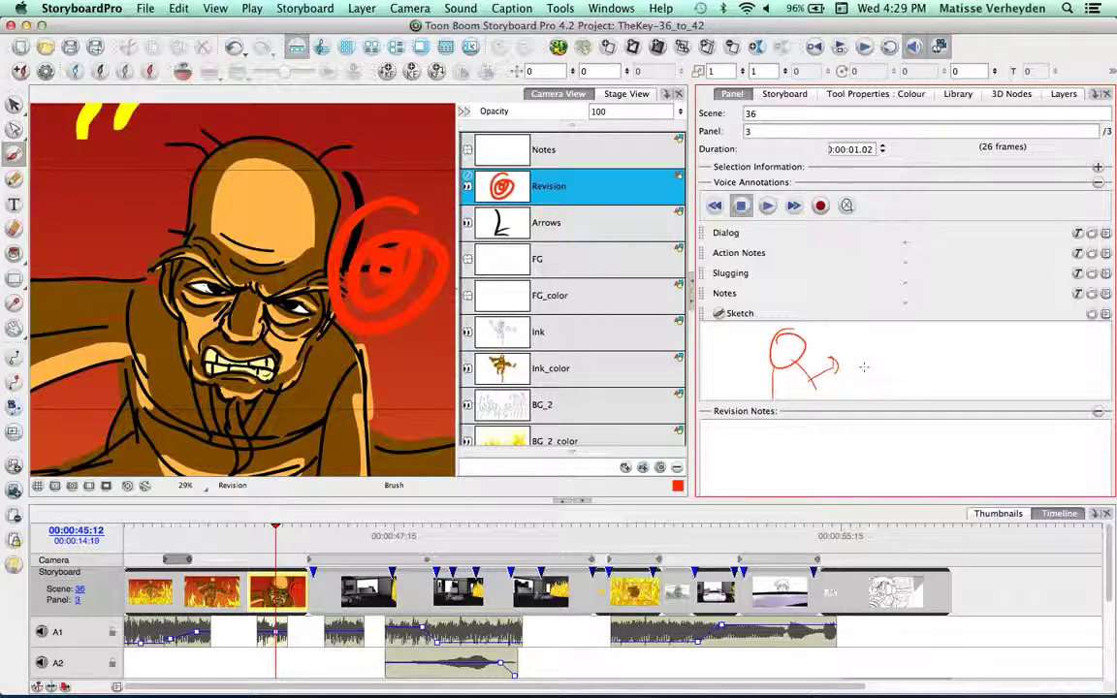
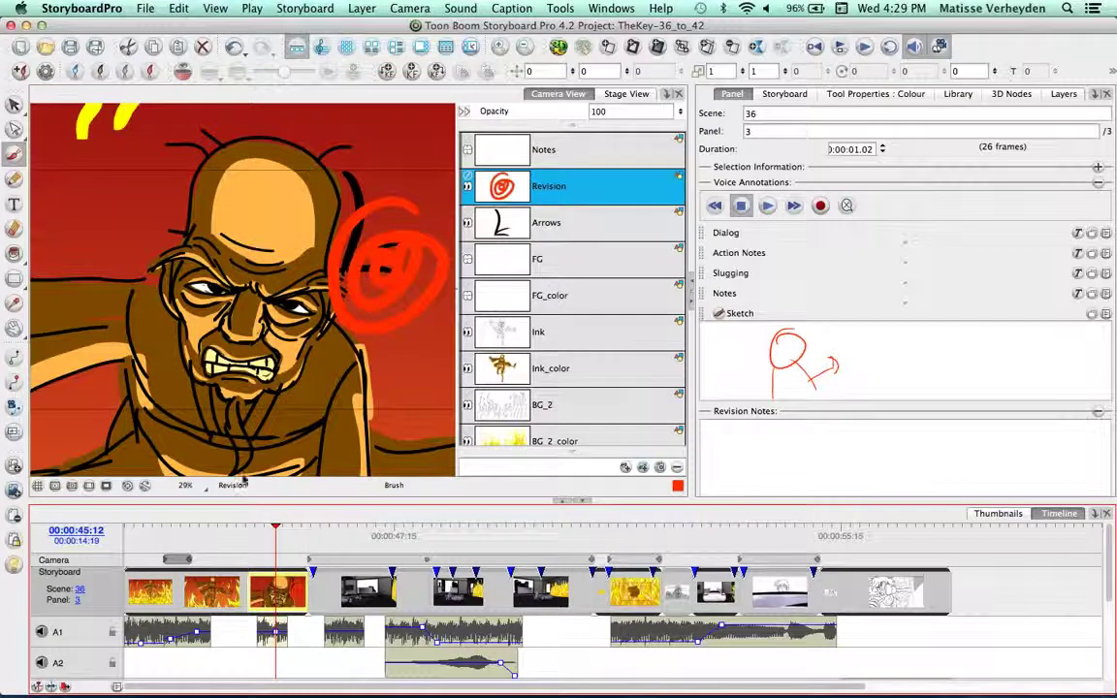
Step: Review the export formats available for the storyboard project
click(145, 9)
mouse_move(303, 301)
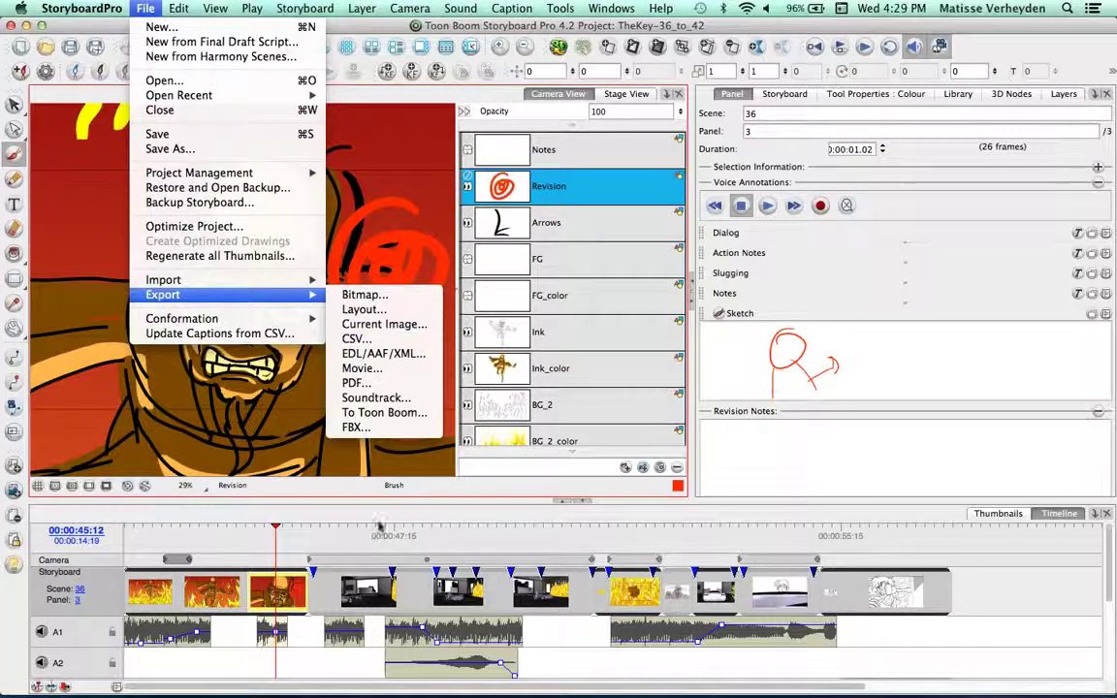
click(346, 524)
Step: Go to scene 36, panel 1, and display the PDF export settings, browsing the layout profiles down to Typical Japanese Format
click(153, 528)
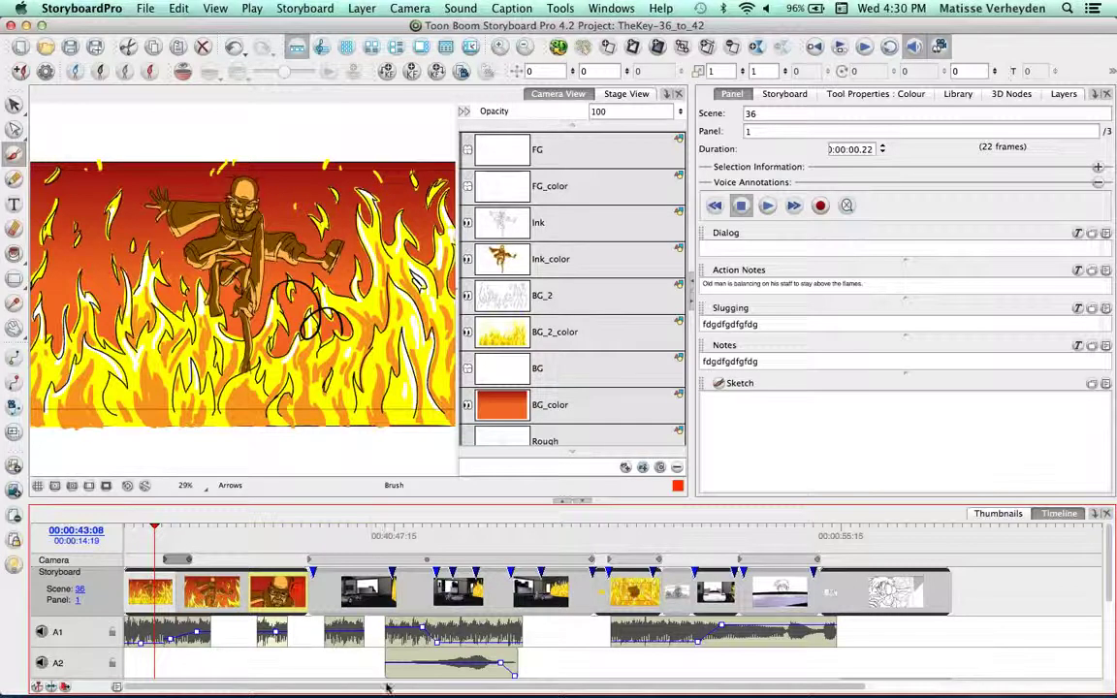
click(119, 128)
click(145, 8)
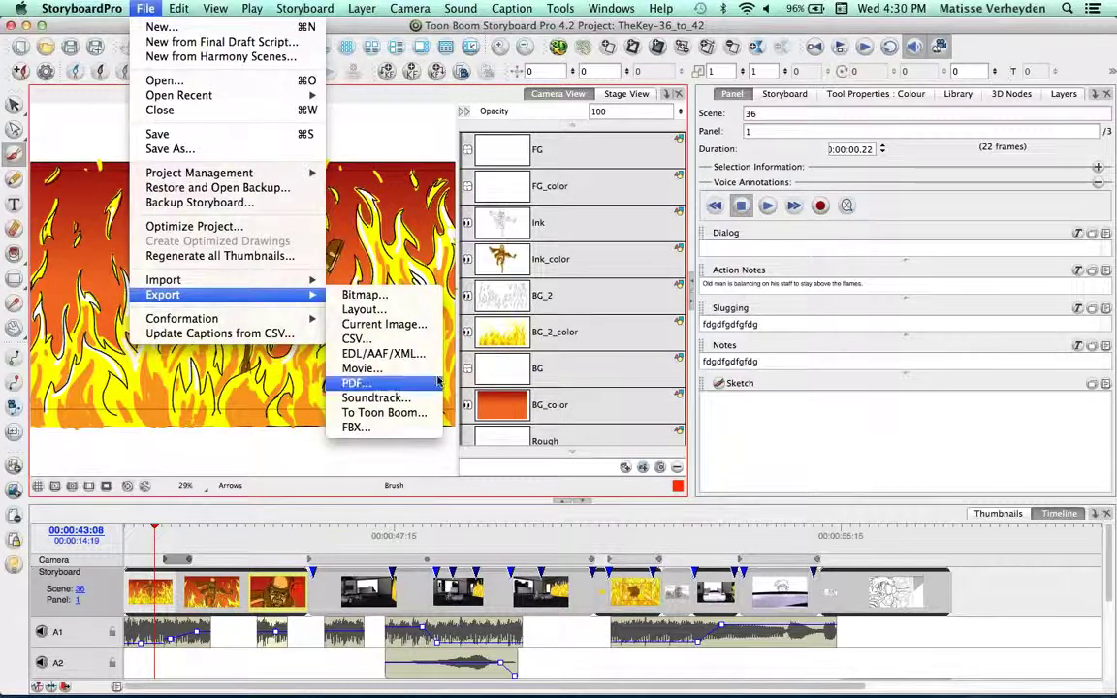
click(392, 383)
scroll(739, 209, up, 5)
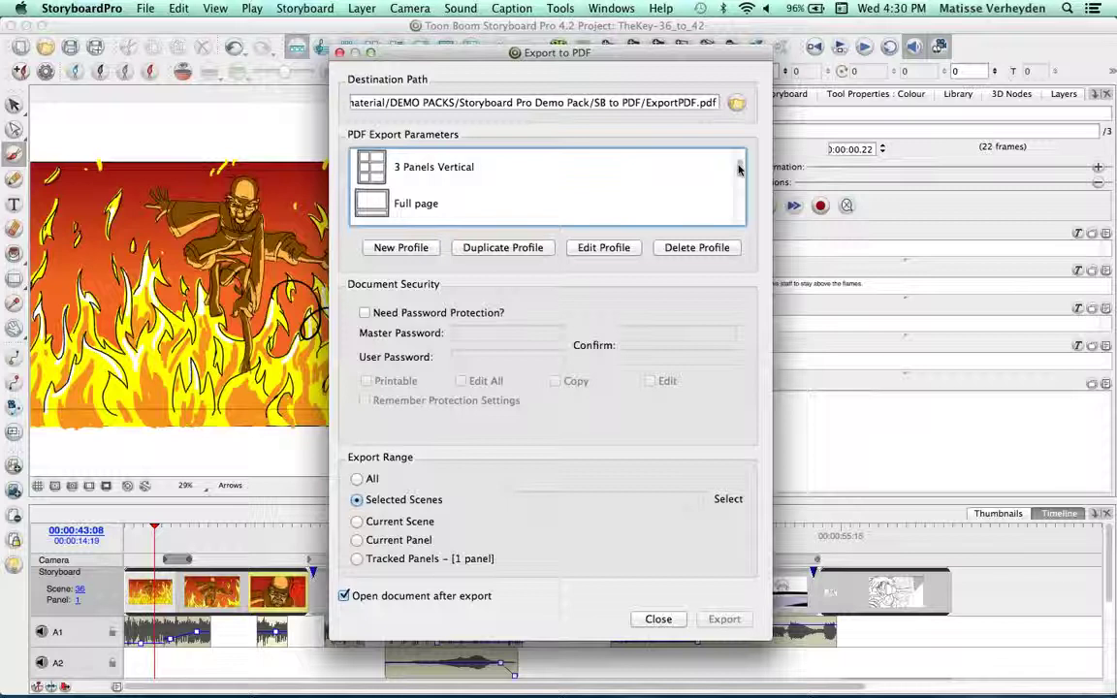
drag(740, 165, 745, 195)
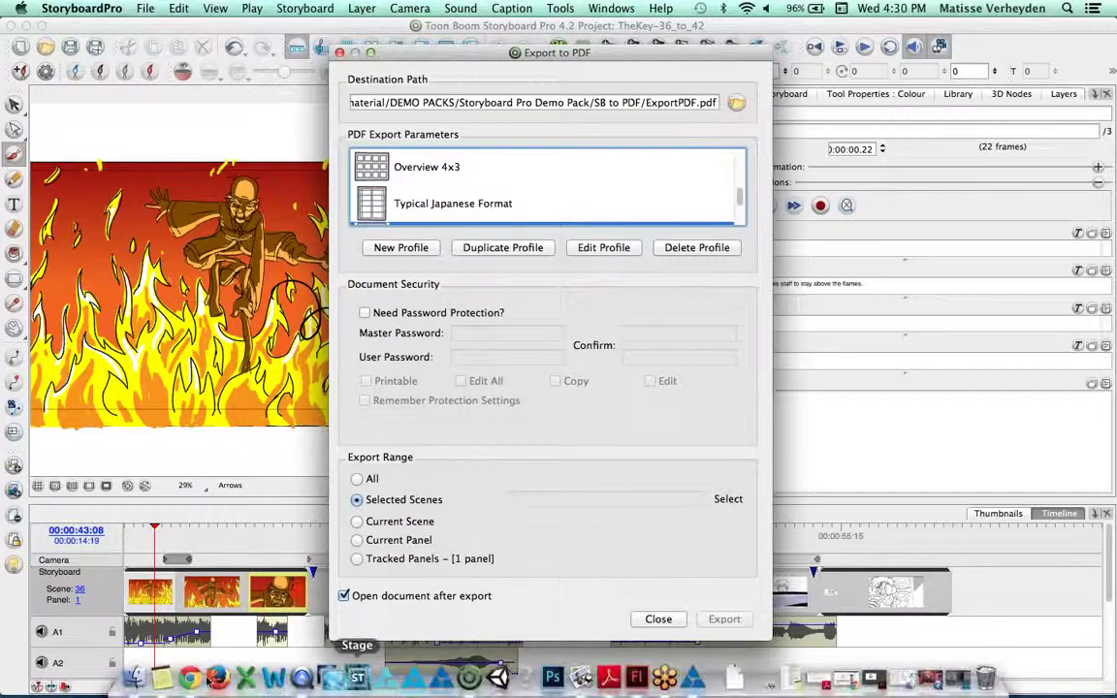
Step: Switch to Finder and show the contents of the Desktop's WORK folder in a new tab
click(121, 674)
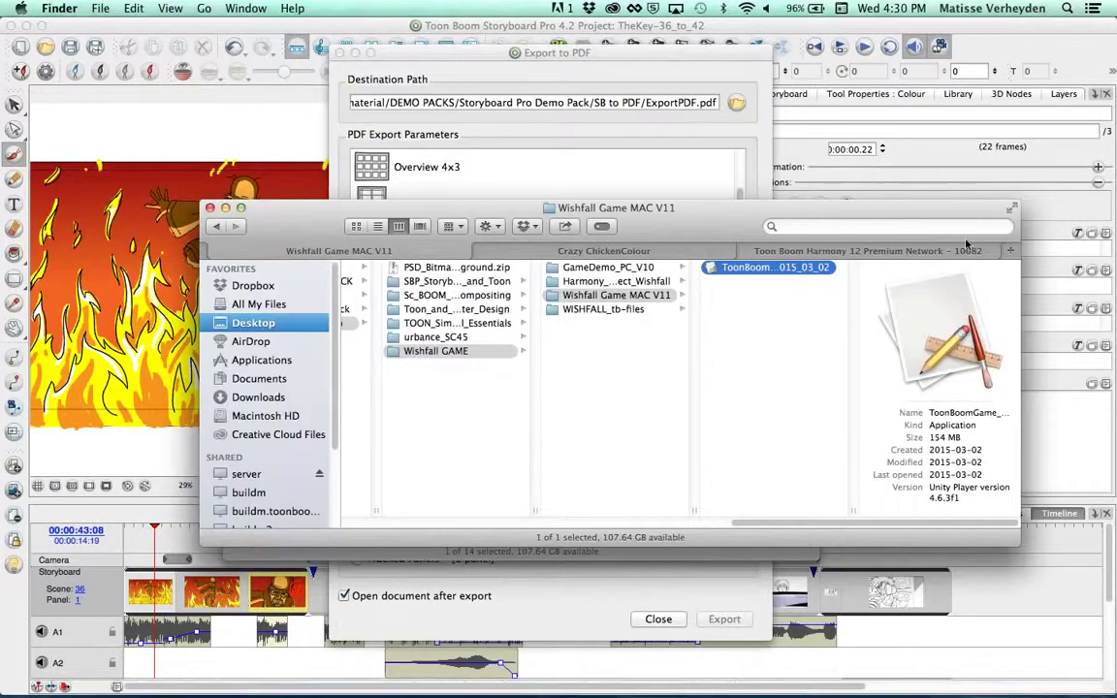
double_click(1009, 251)
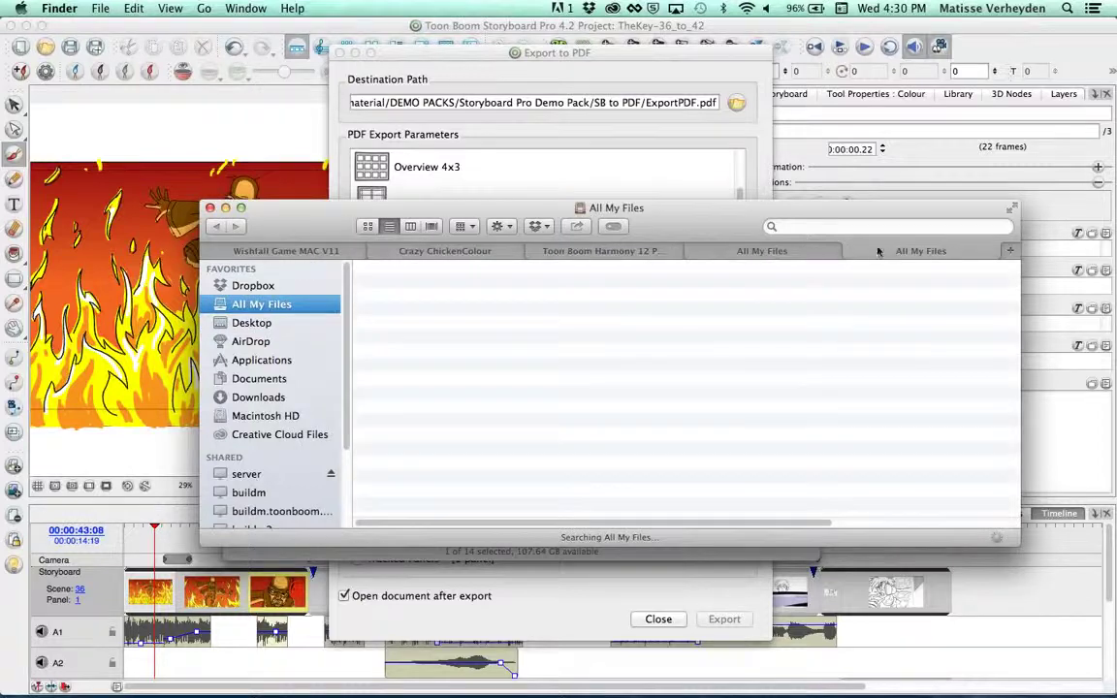
click(286, 327)
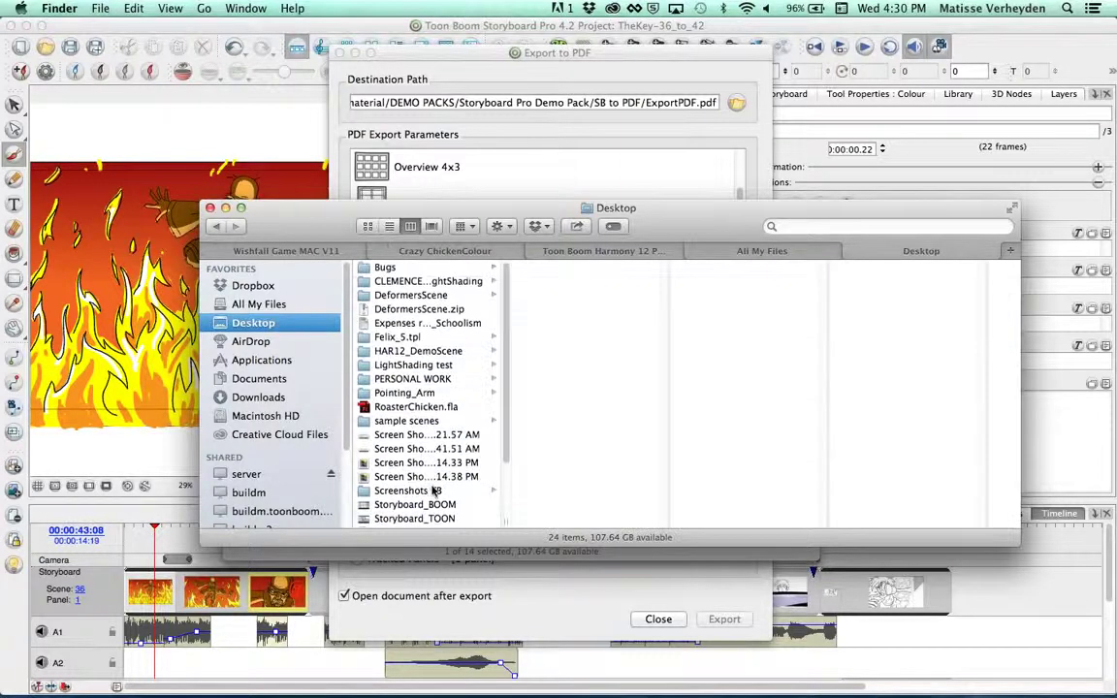
scroll(435, 492, down, 5)
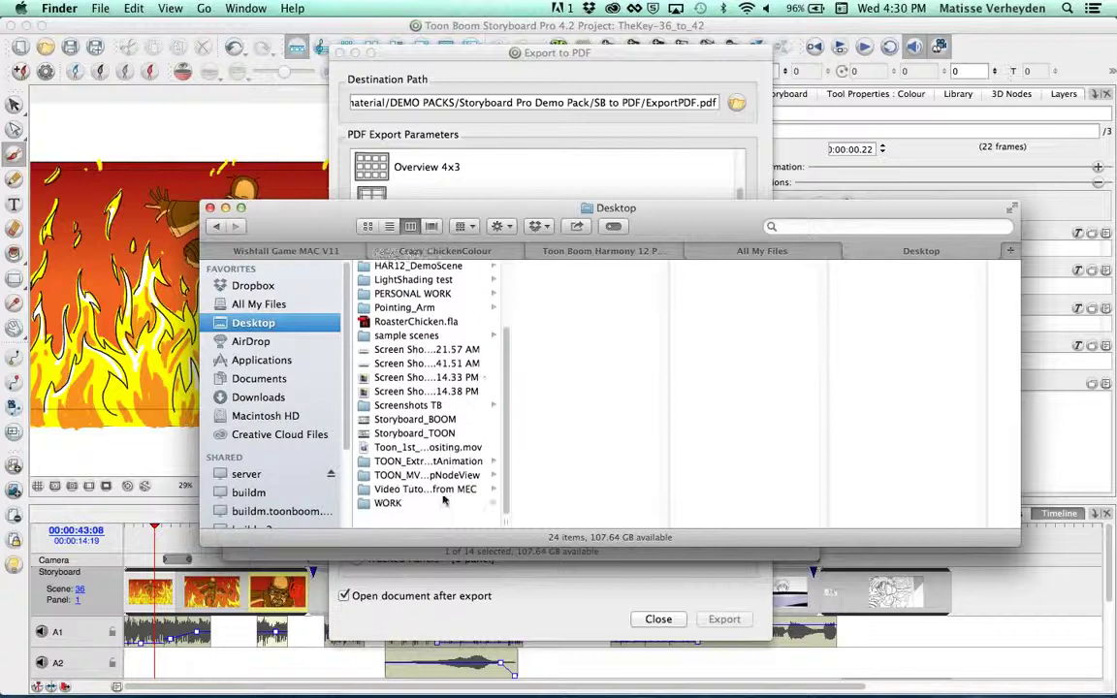
click(451, 508)
click(464, 523)
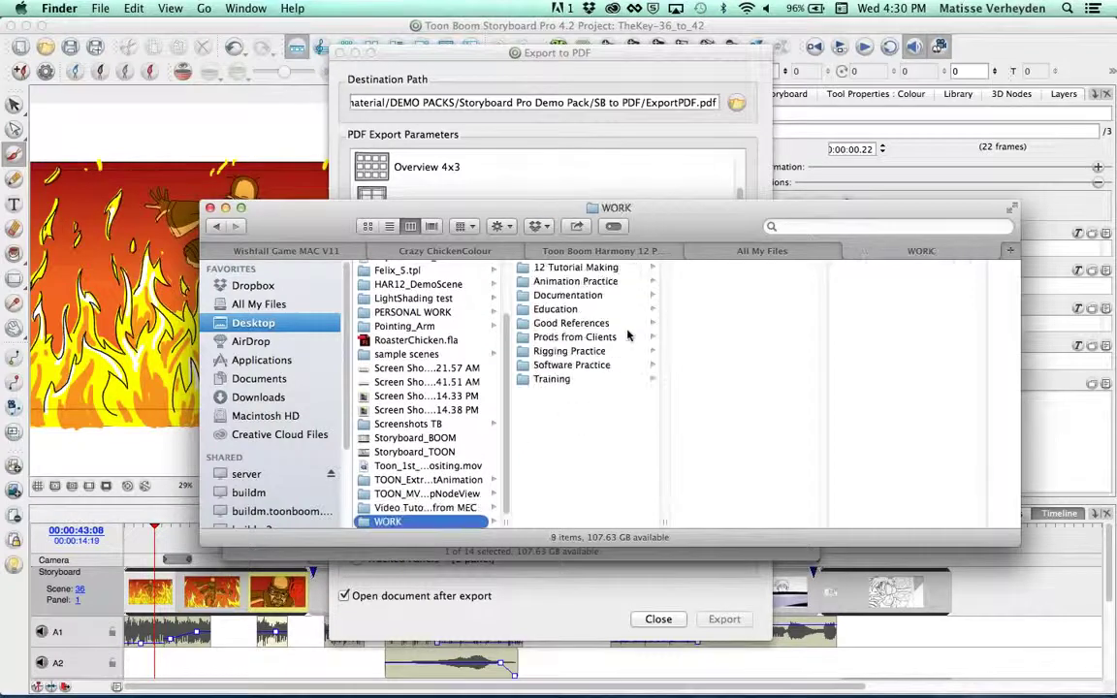
Step: Find the SB to PDF folder in the Storyboard Pro 4.1-4.2 exports within Training's Demo material and open ExportPDF.pdf
click(582, 309)
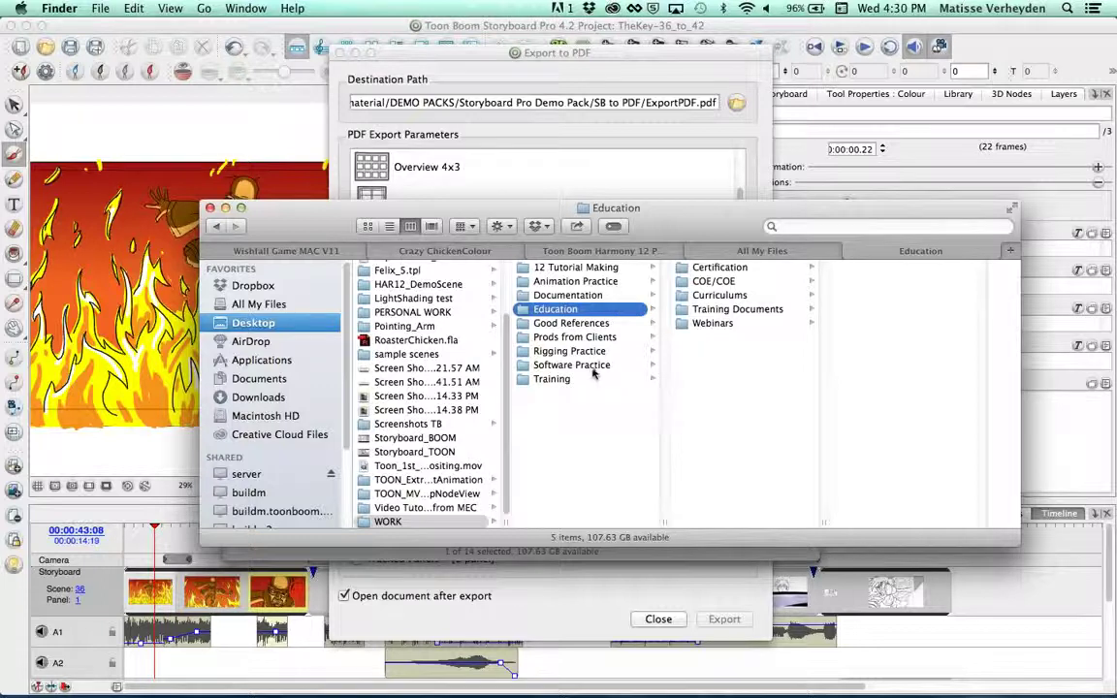
click(614, 296)
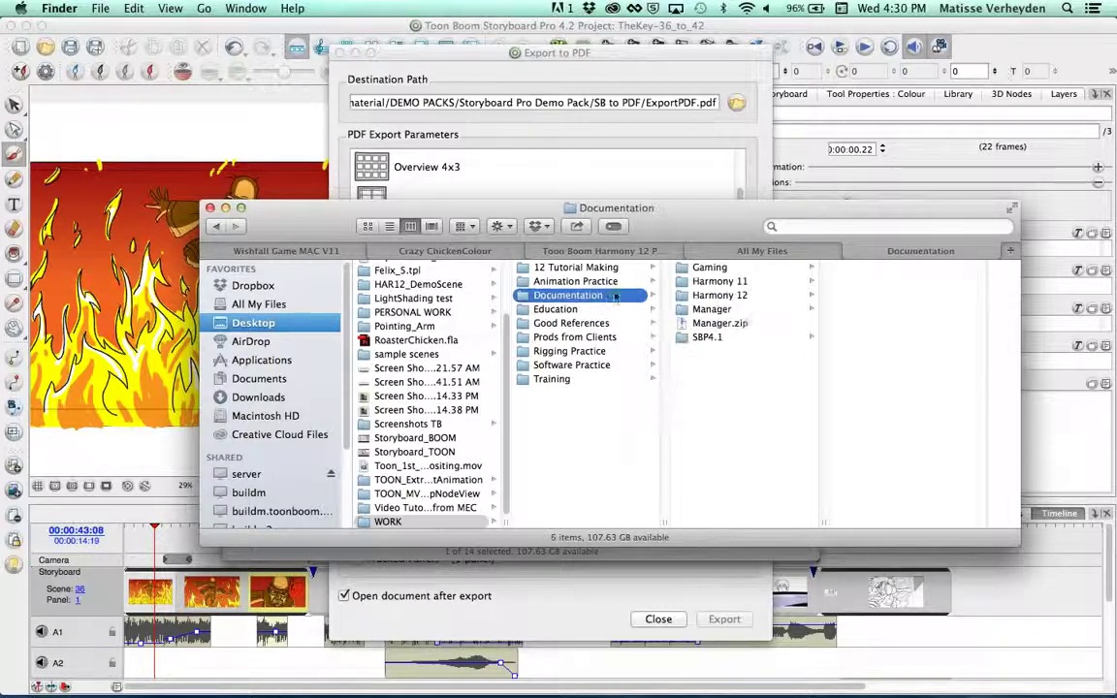
click(582, 379)
click(710, 281)
click(878, 287)
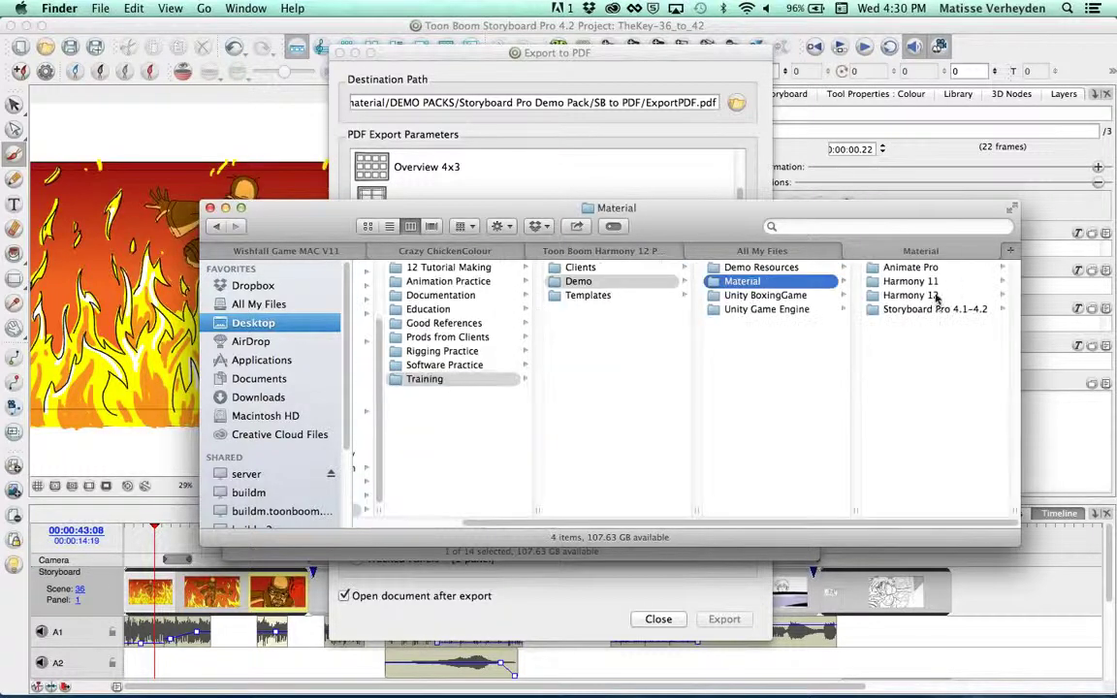
click(931, 309)
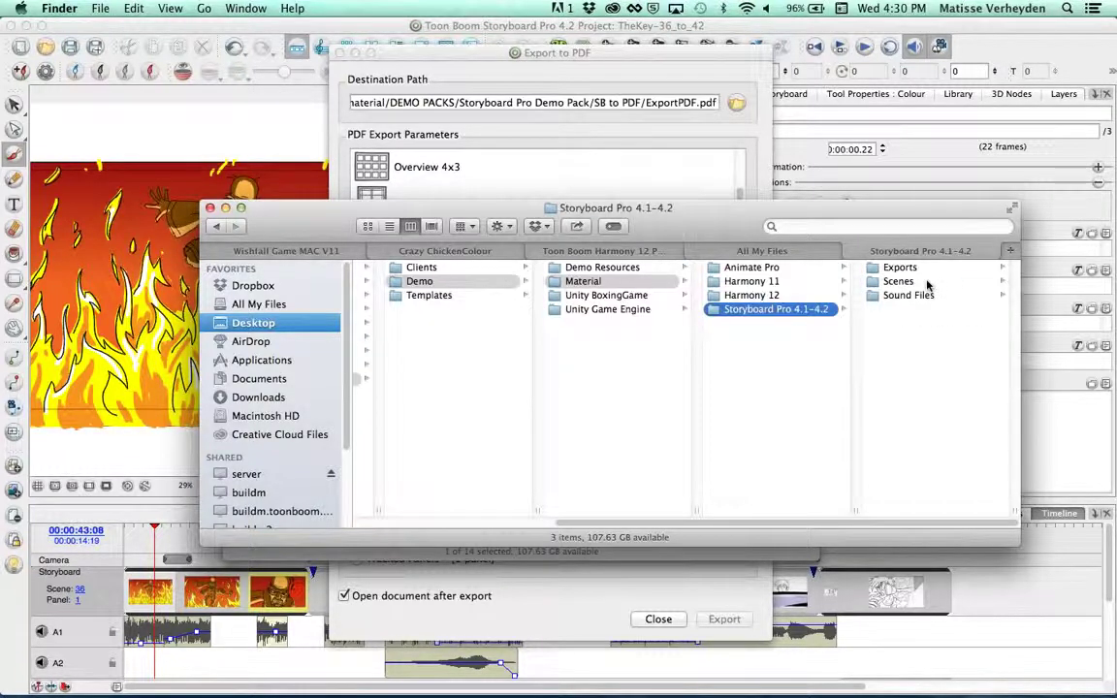
click(917, 268)
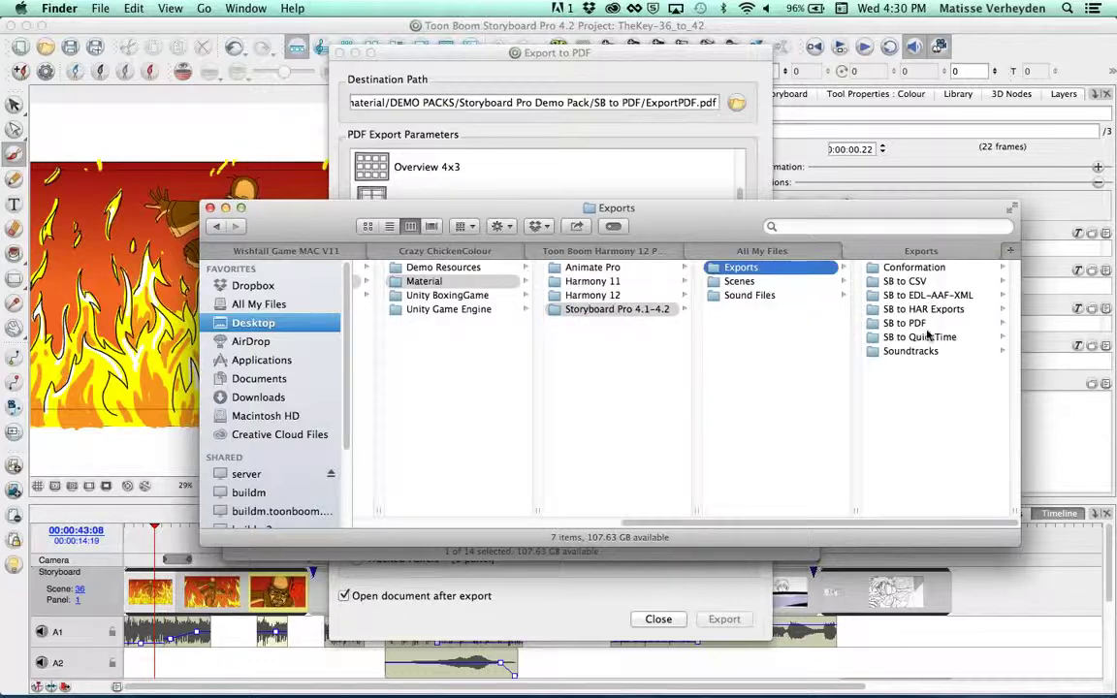
click(912, 323)
click(914, 269)
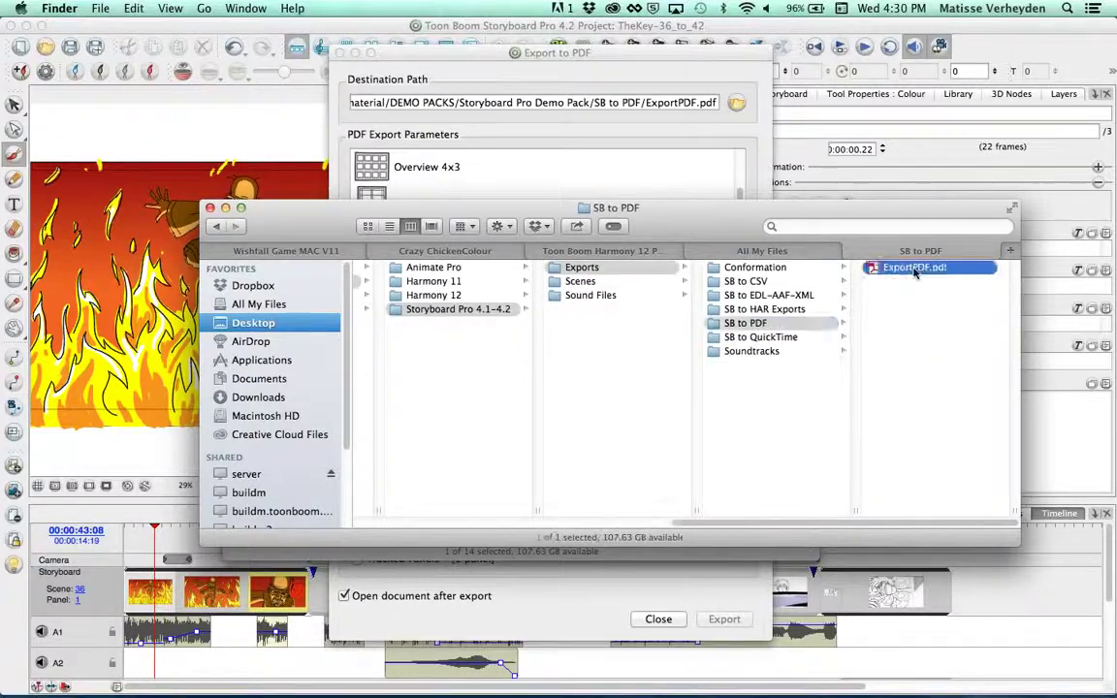
double_click(914, 269)
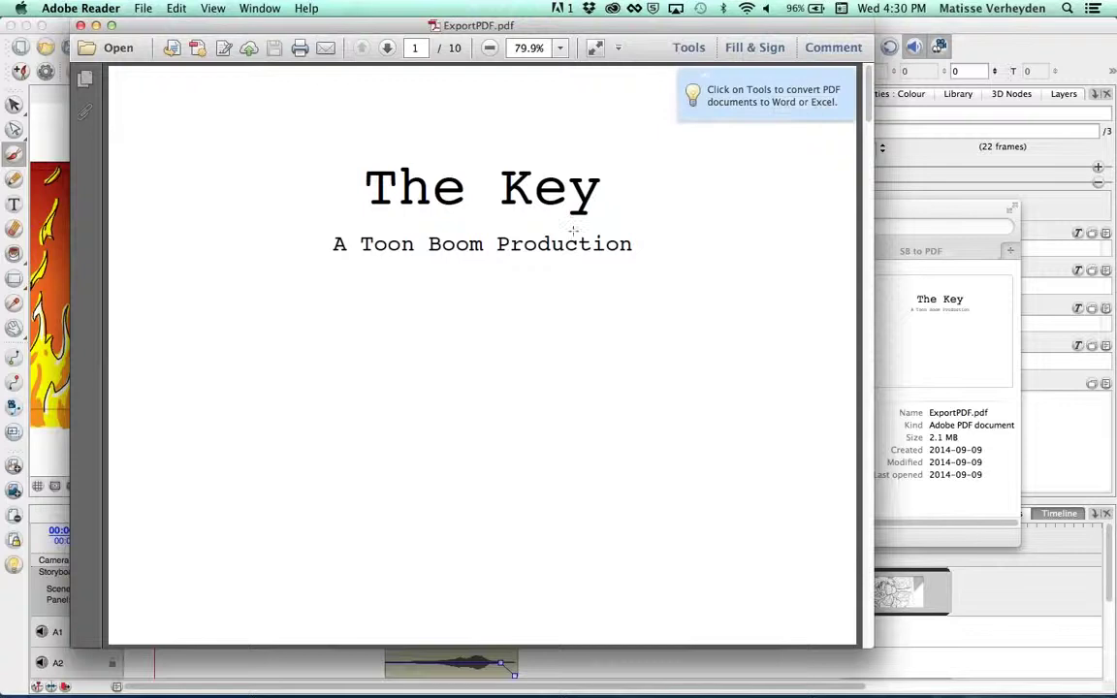
Step: Look through ExportPDF.pdf to page 4, minimize it, and close the PDF export settings in Storyboard Pro
scroll(573, 229, down, 3)
scroll(870, 184, down, 3)
drag(870, 199, 869, 310)
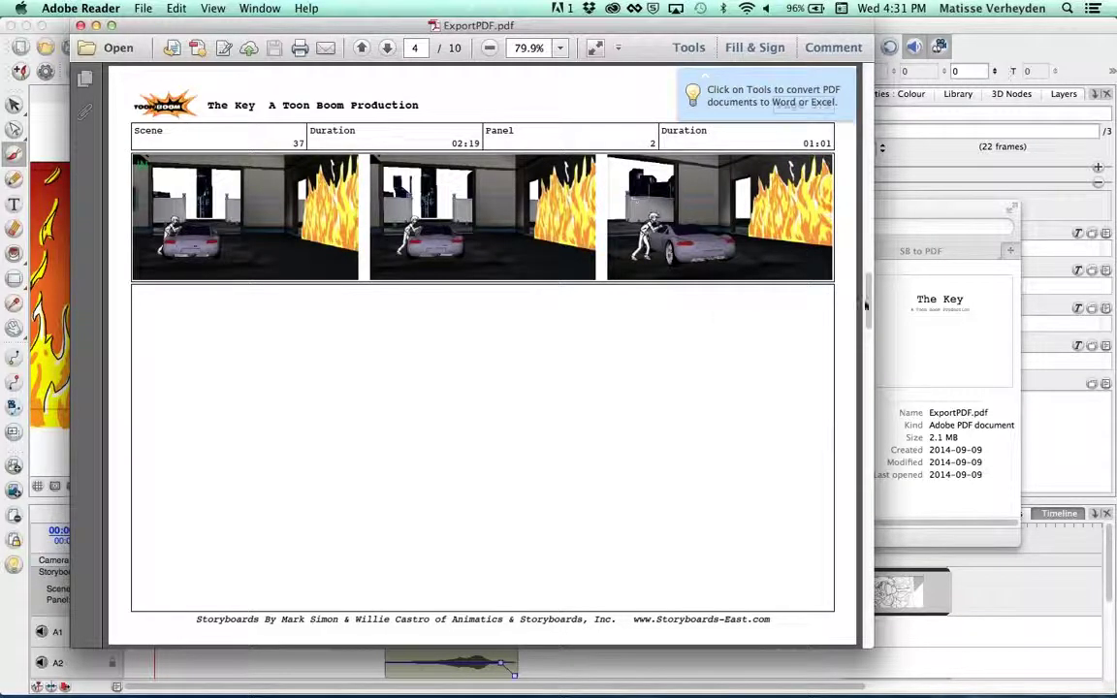
drag(867, 308, 868, 257)
key(super+w)
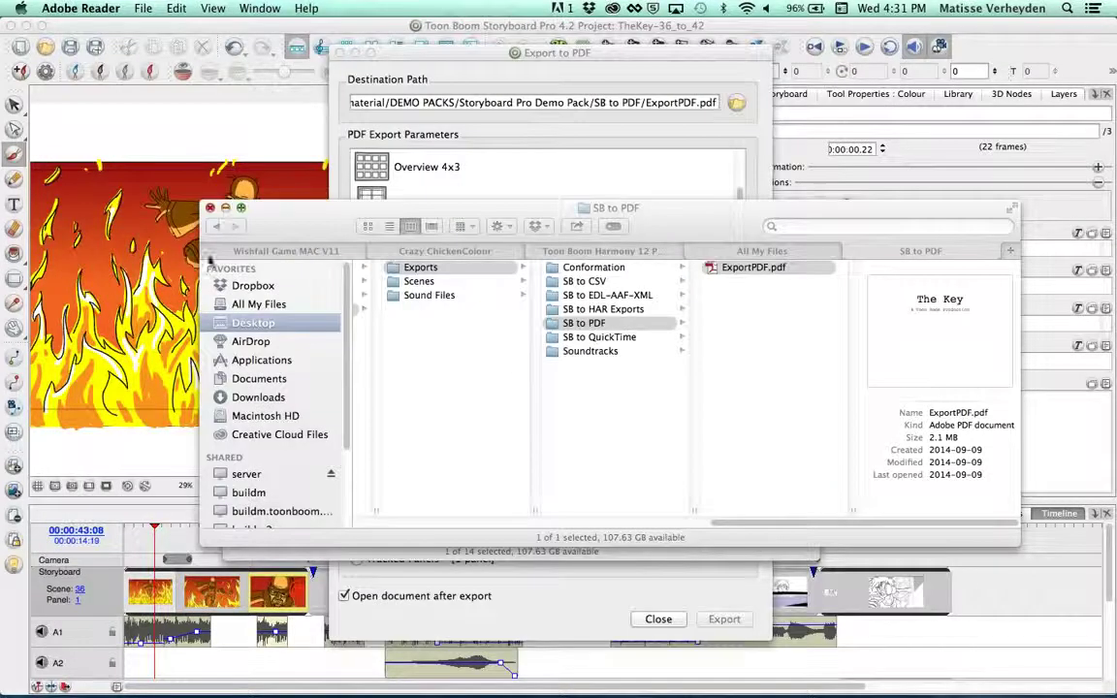
click(179, 536)
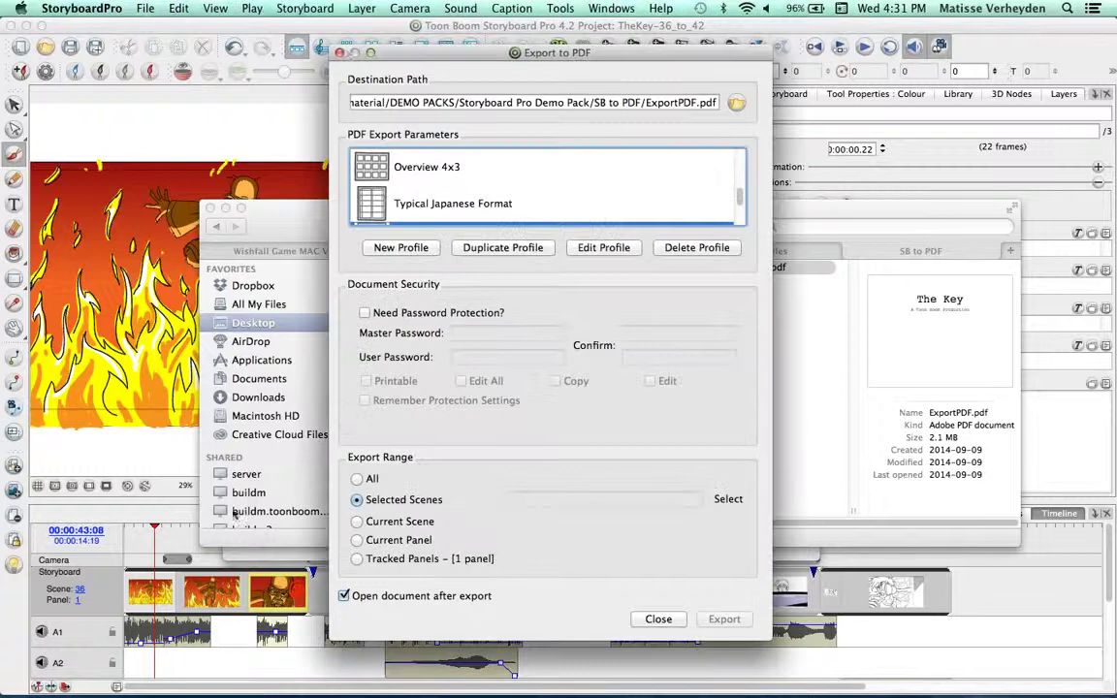
click(339, 53)
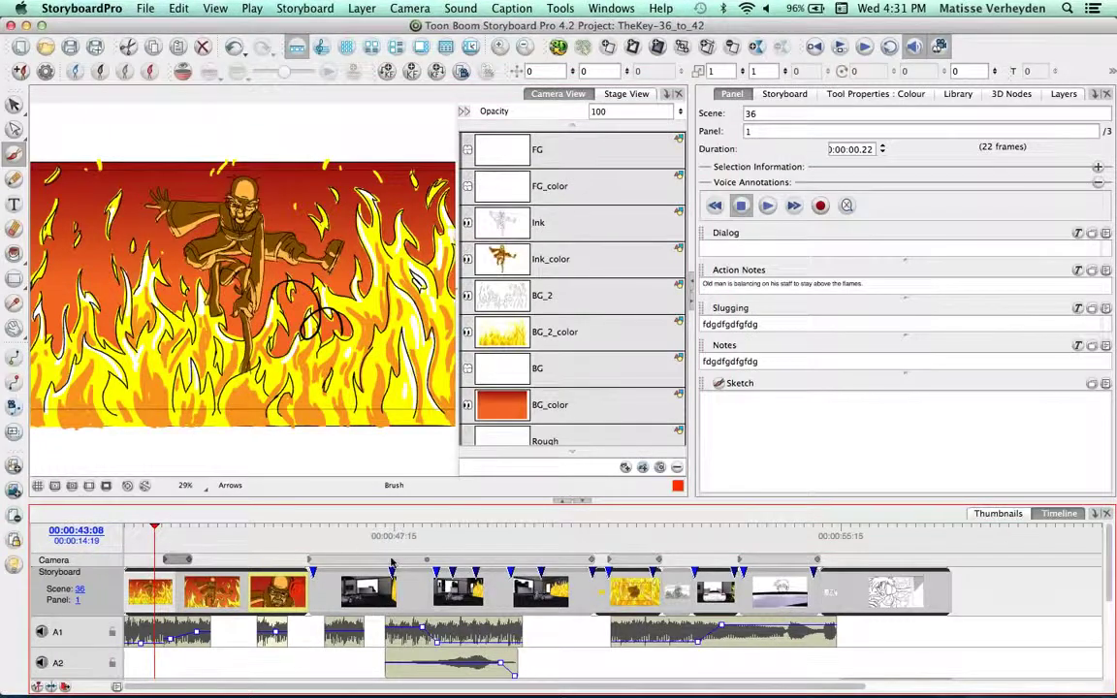
Step: Scrub through scene 37's camera move and add a snapshot to panel 1 at 00:00:46:23
click(339, 540)
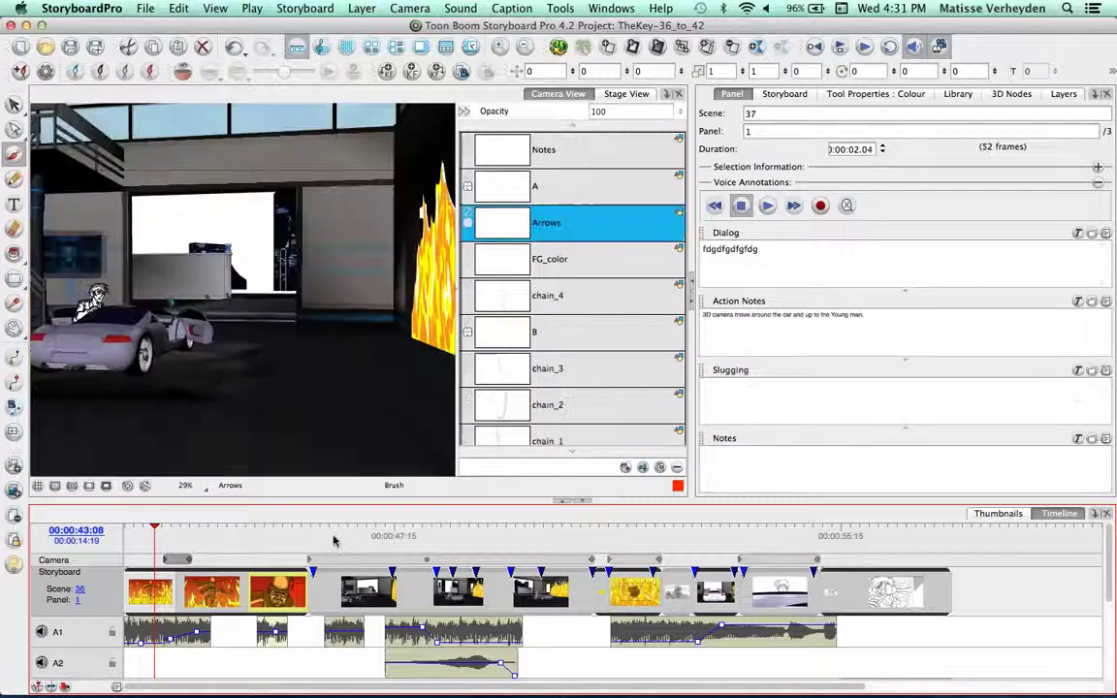
click(1102, 237)
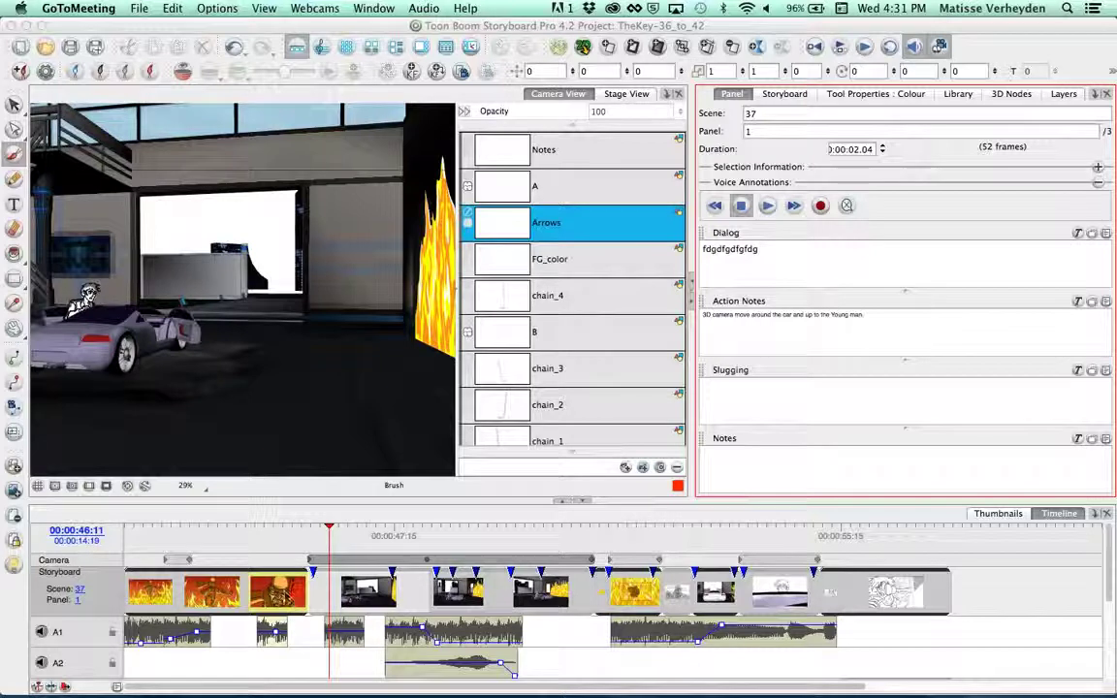
drag(329, 541, 456, 545)
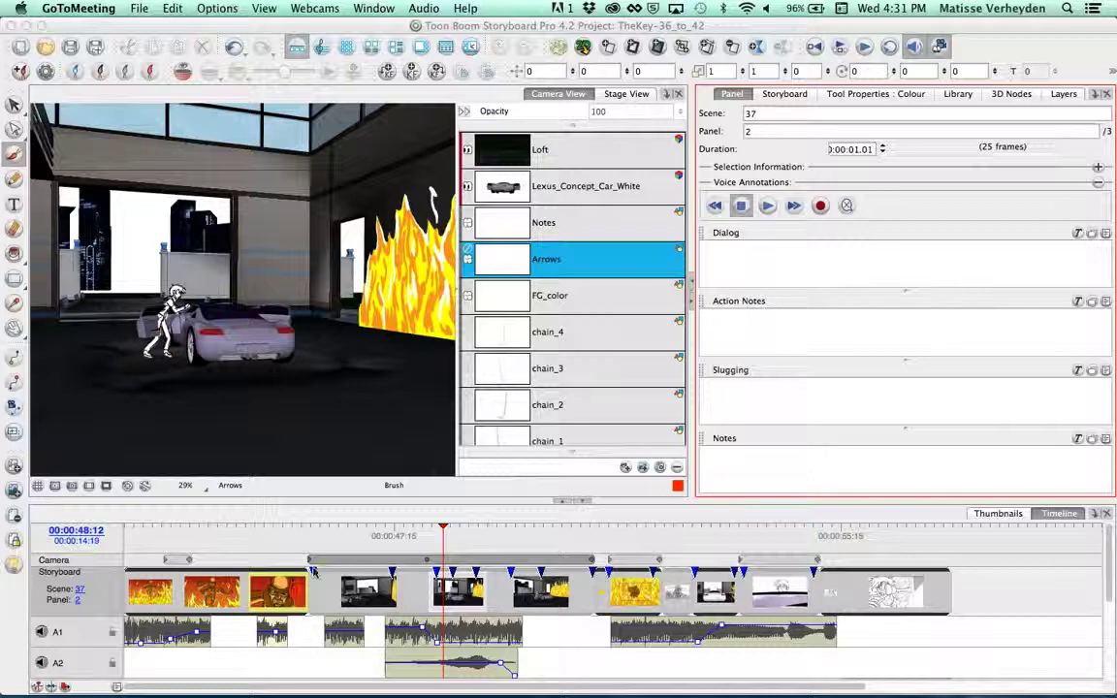
click(355, 539)
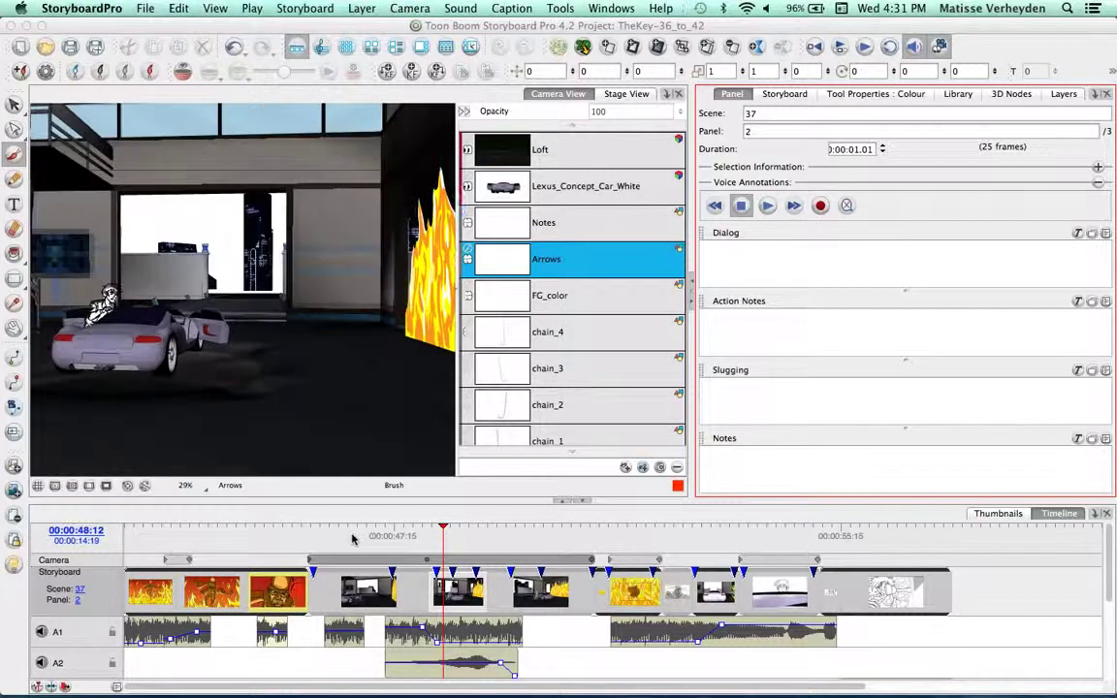
right_click(358, 580)
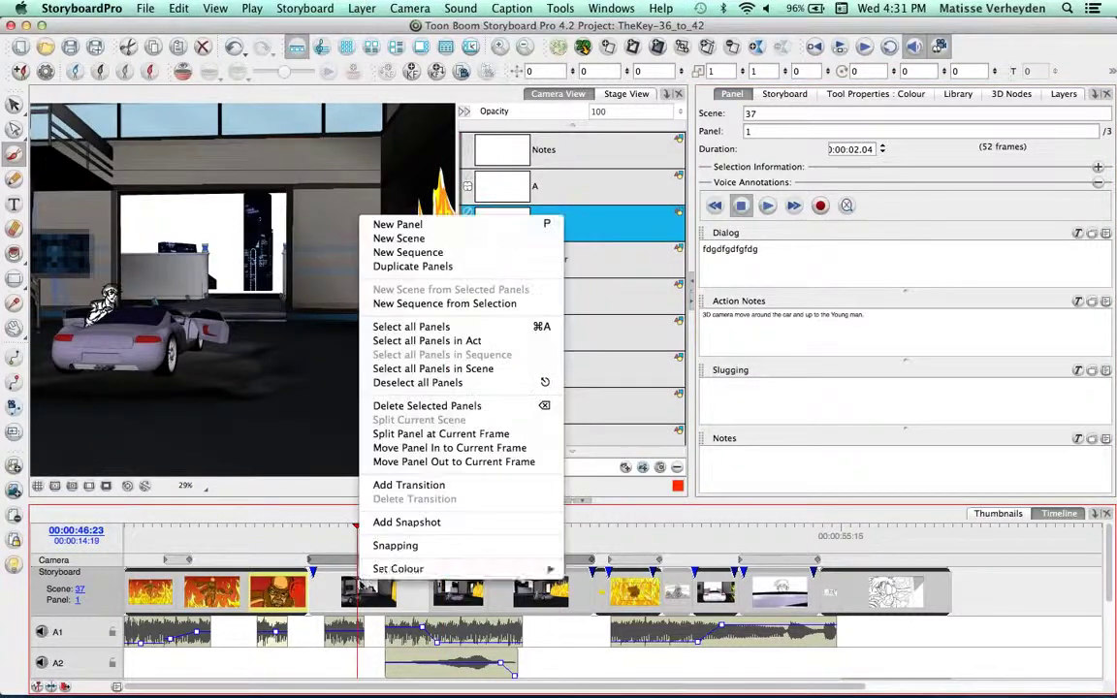
click(424, 521)
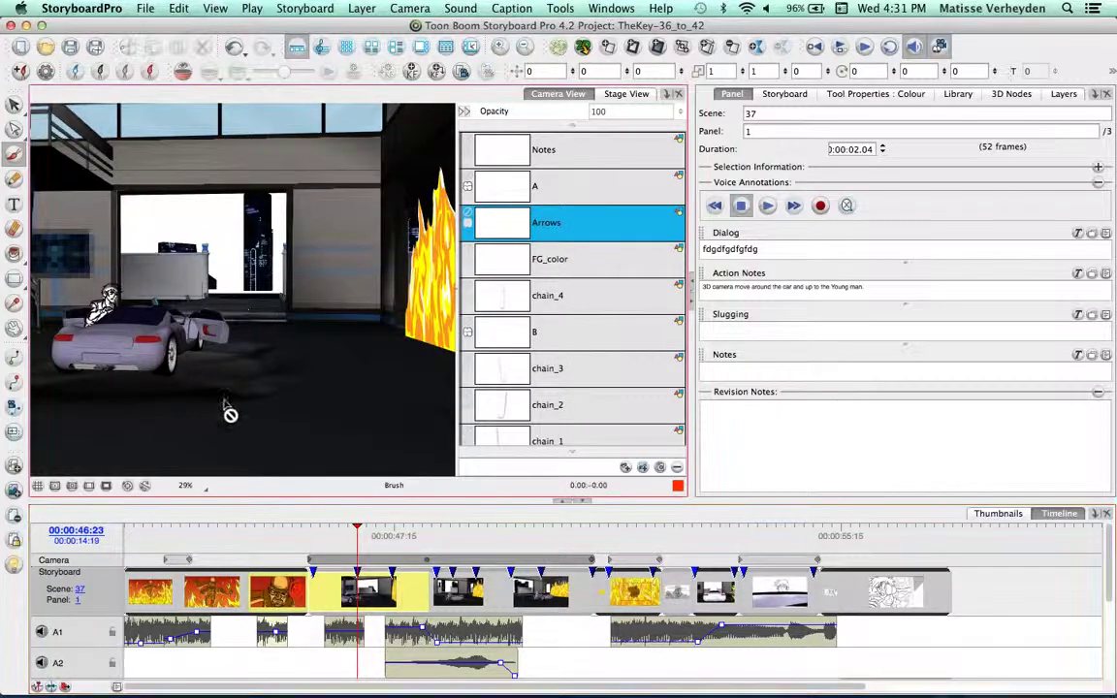
Step: Add another snapshot to scene 37, panel 1, at 00:00:46:11
mouse_move(512, 693)
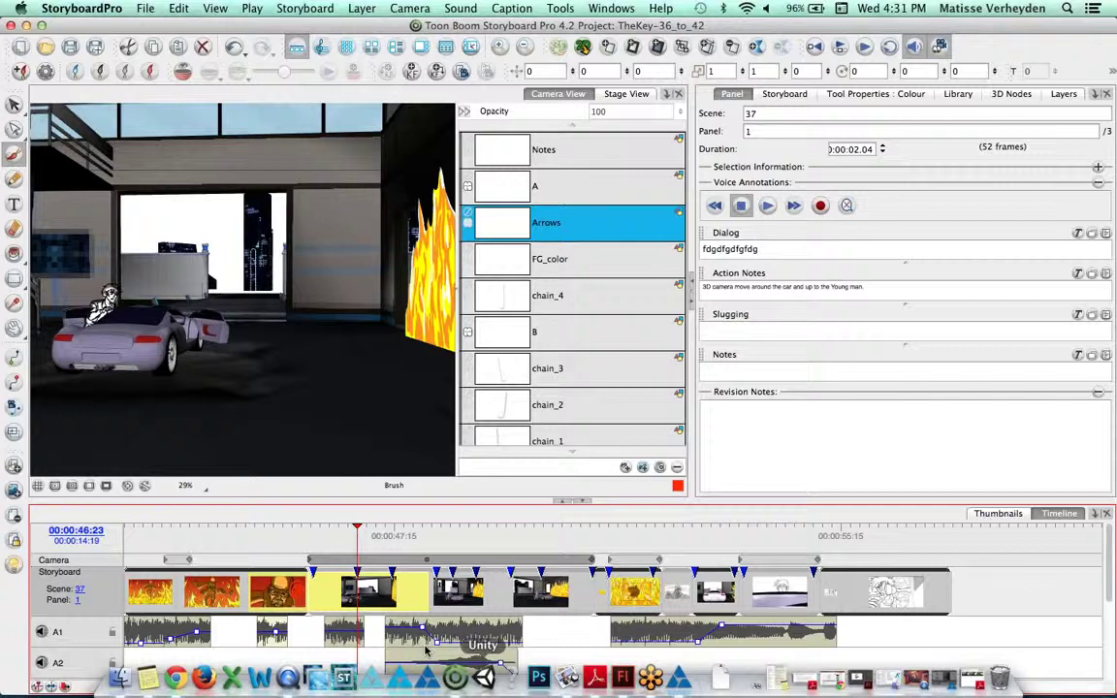
drag(336, 537, 330, 539)
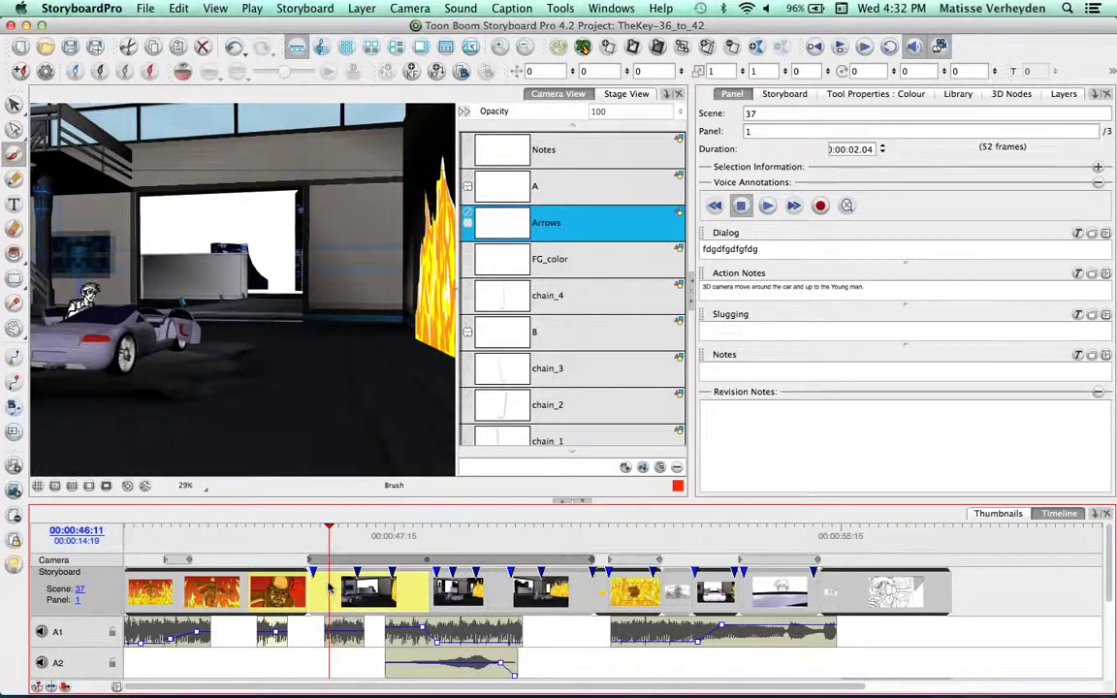
right_click(330, 588)
click(316, 497)
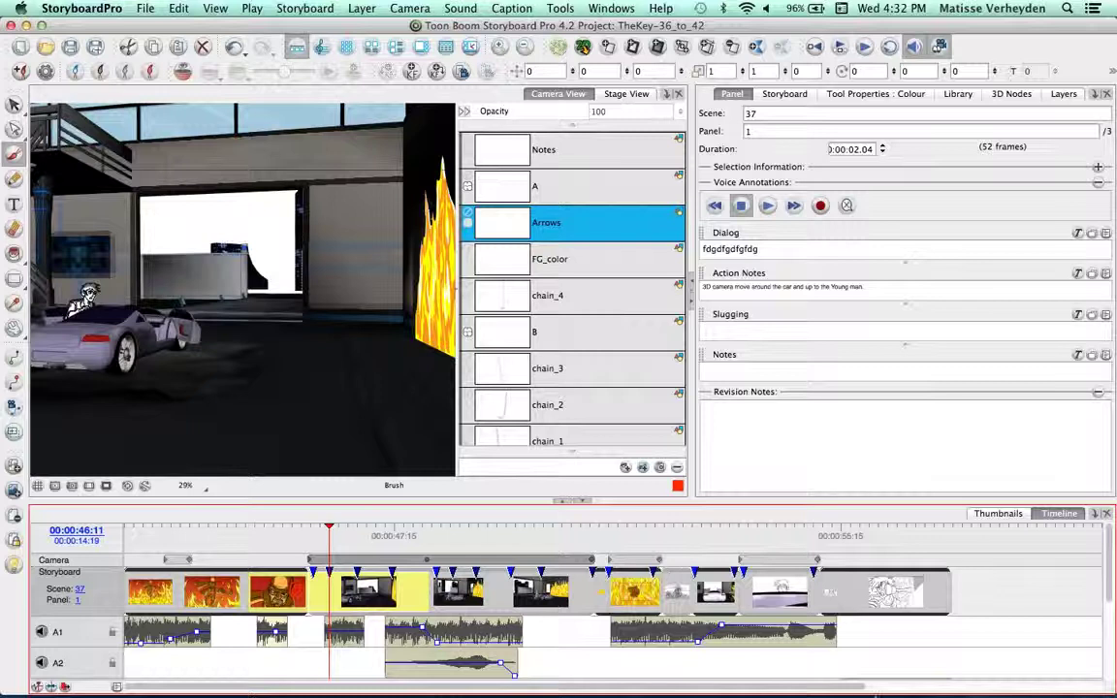
Step: Switch back to ExportPDF.pdf in Adobe Reader, look through it to page 6, and close it
click(979, 686)
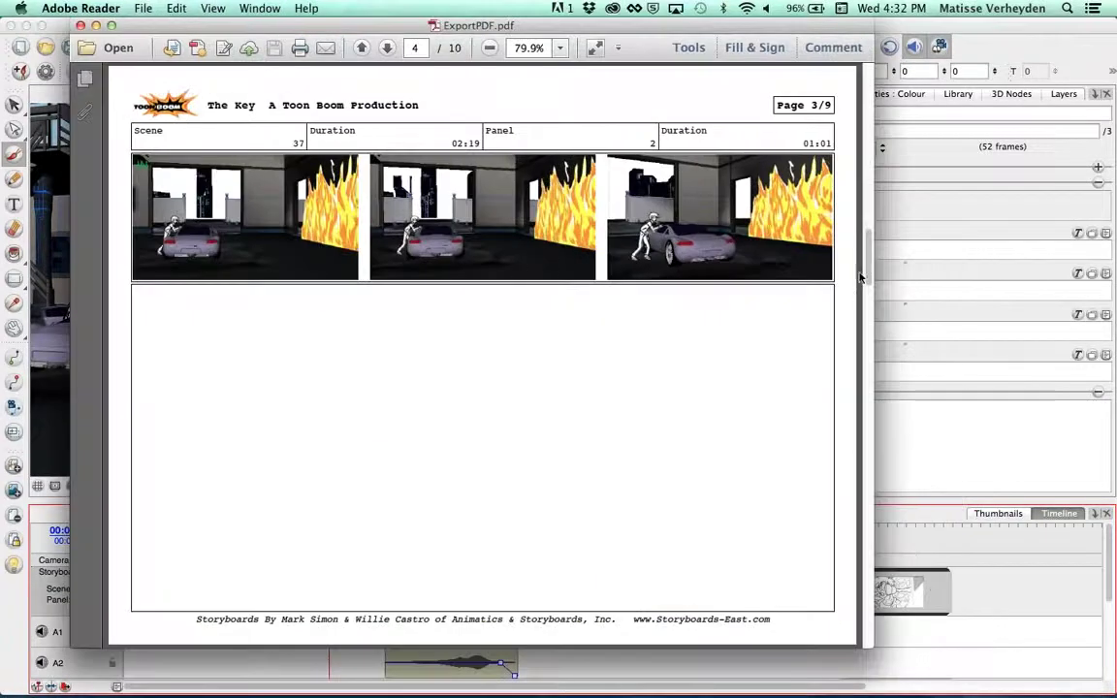
drag(868, 249, 869, 370)
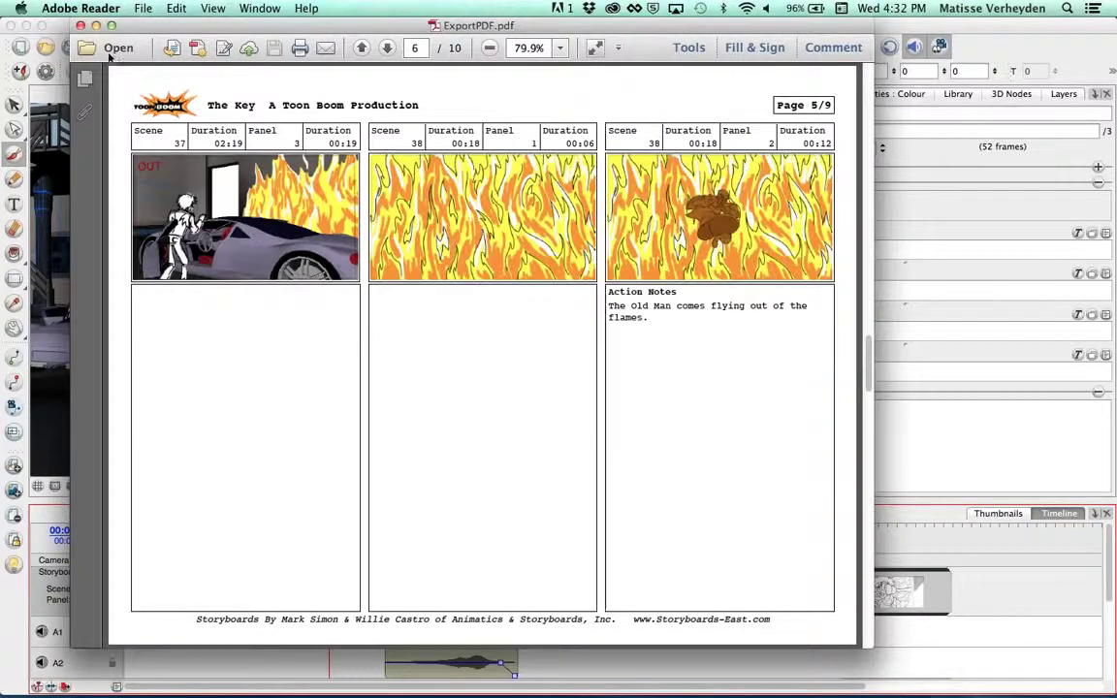
key(super+q)
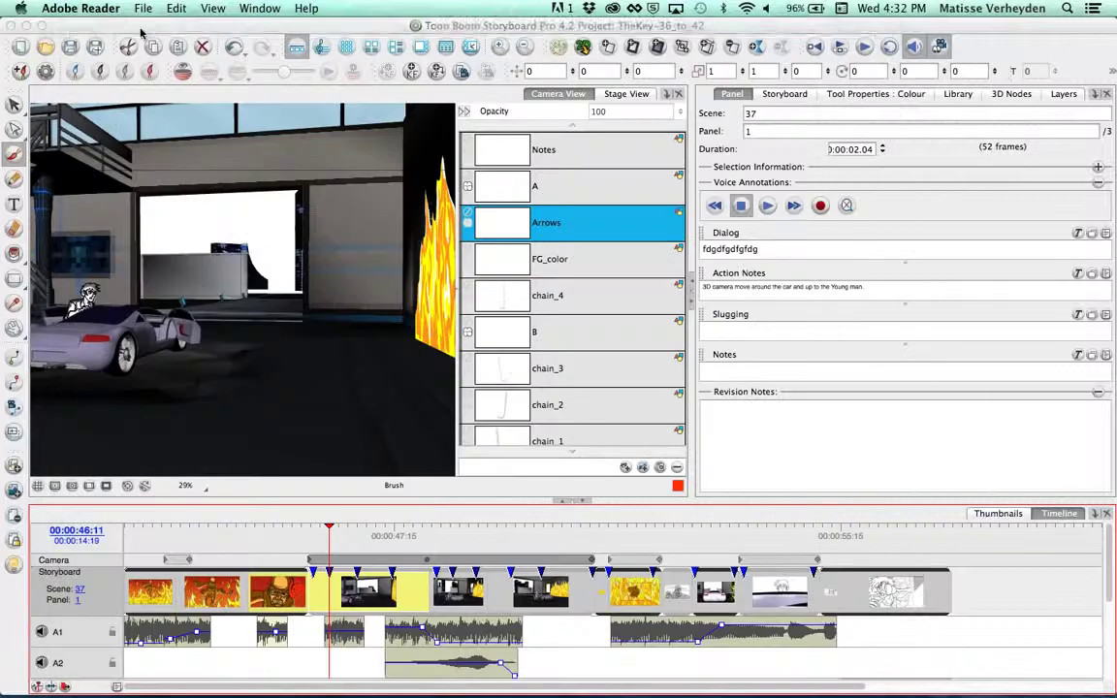
Step: Review the storyboard's export formats, pointing out the Movie export
click(144, 7)
mouse_move(277, 302)
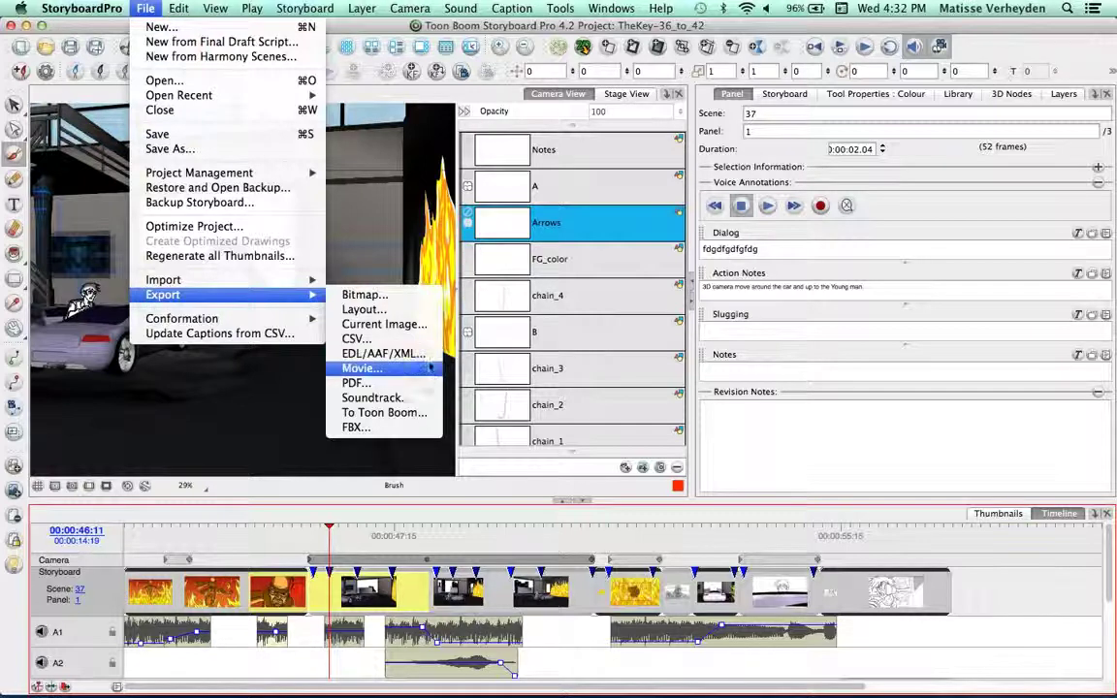
click(416, 514)
click(132, 508)
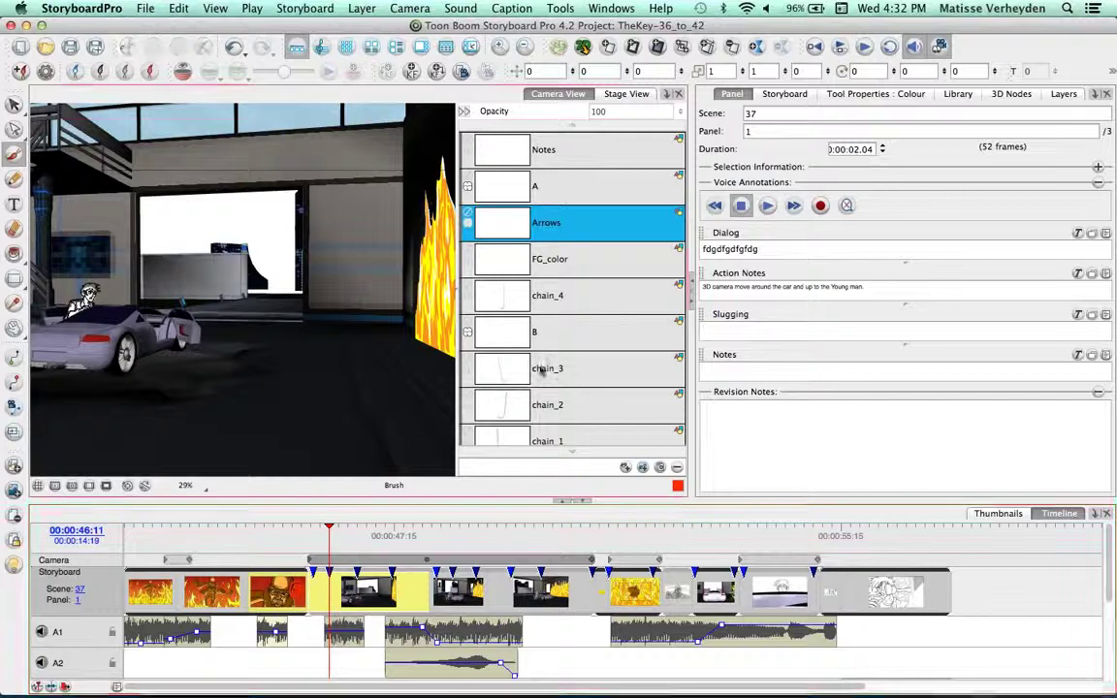
Step: Examine the settings for exporting the storyboard to Toon Boom and close them without exporting
click(144, 7)
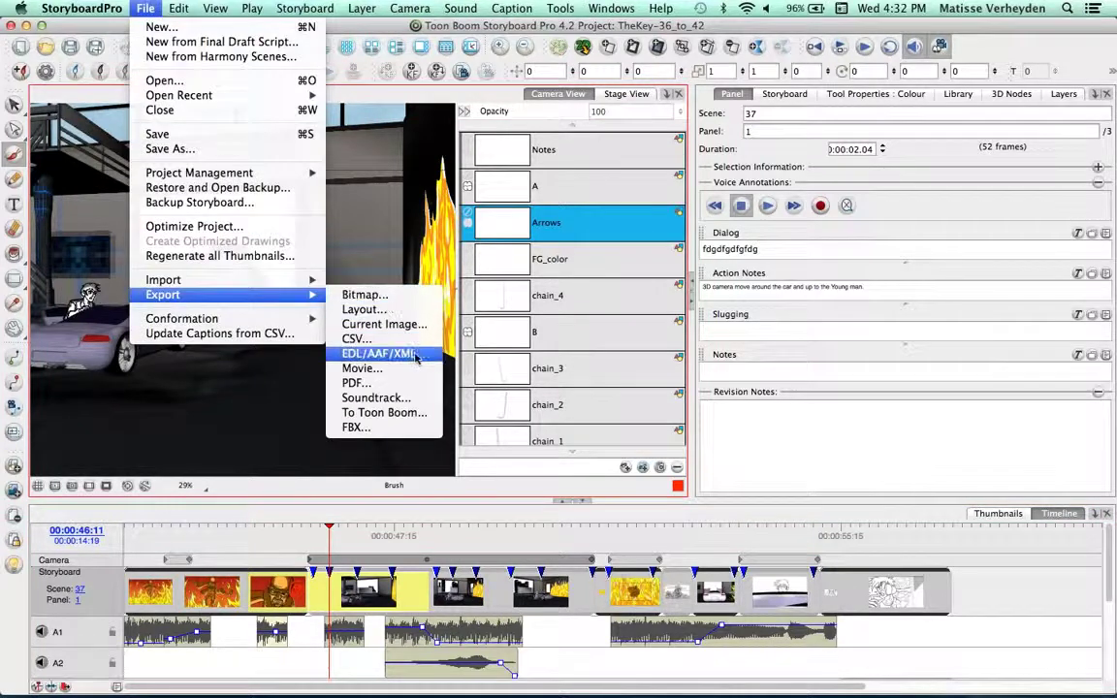
click(420, 412)
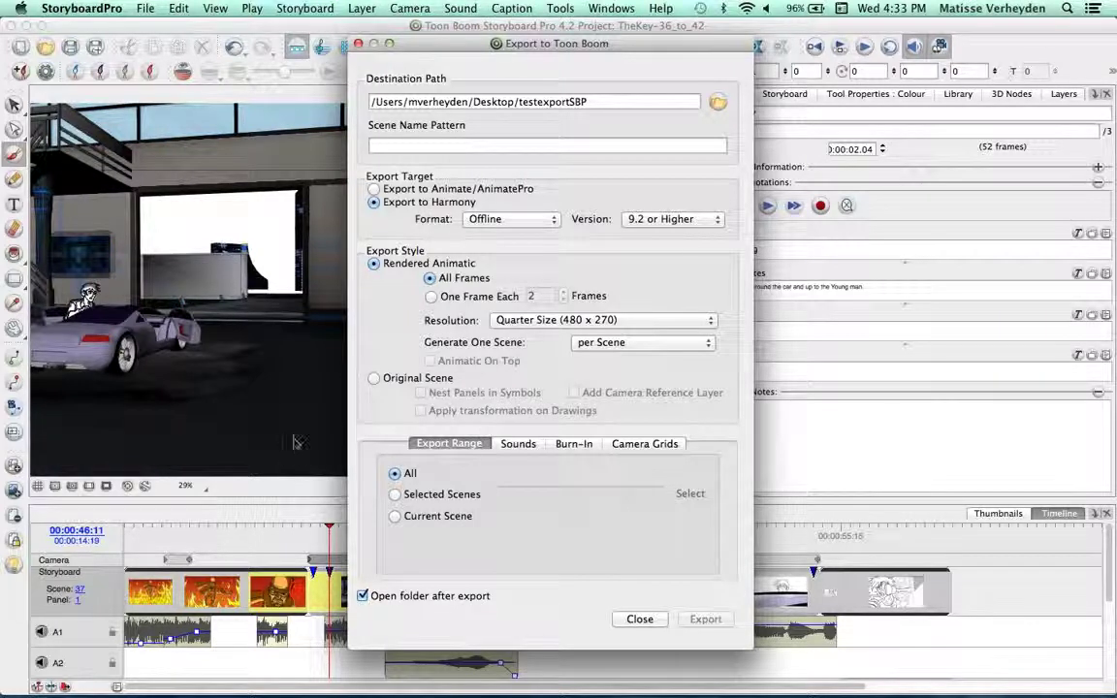
click(638, 618)
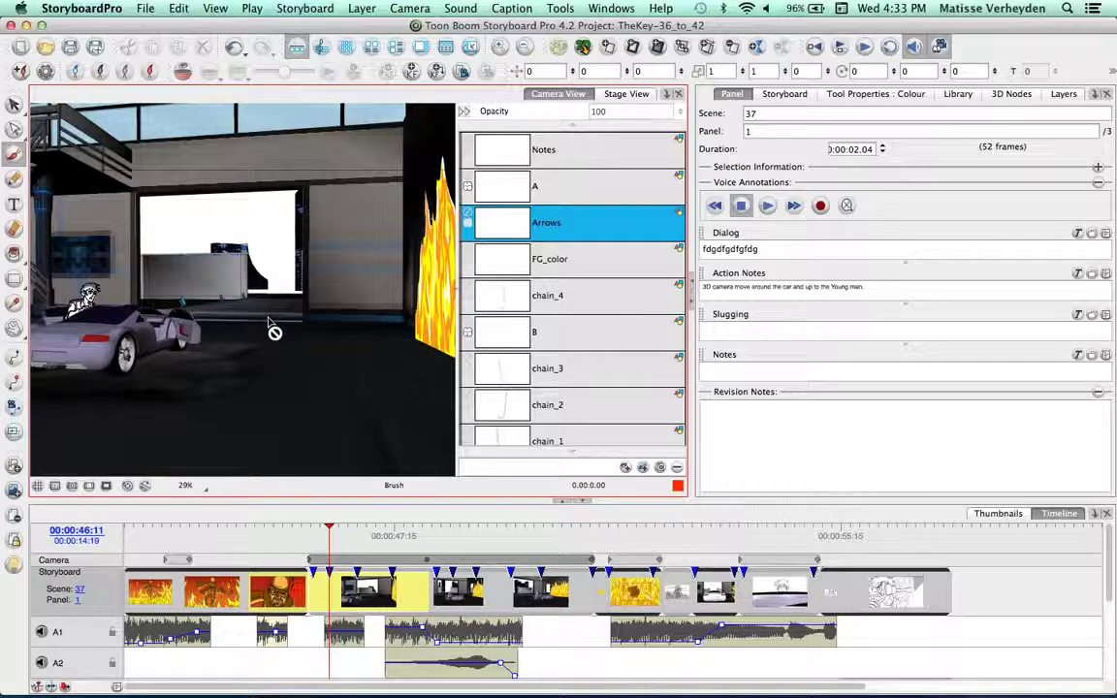
Step: Point out the FBX option among the storyboard's export formats
click(145, 7)
mouse_move(315, 294)
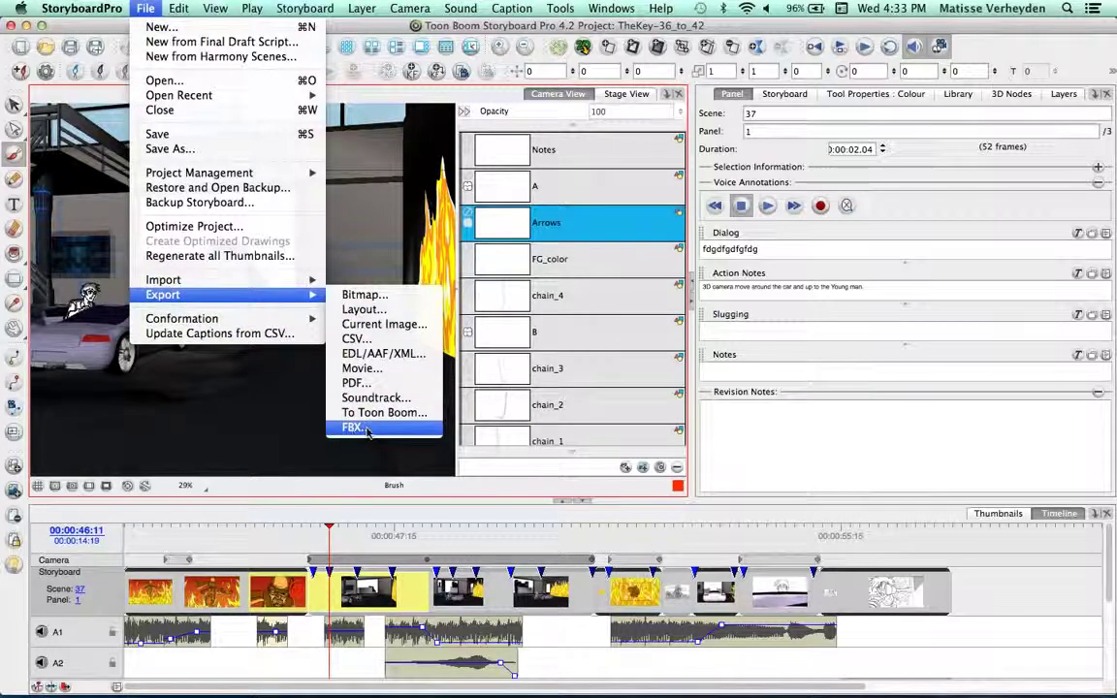
click(358, 493)
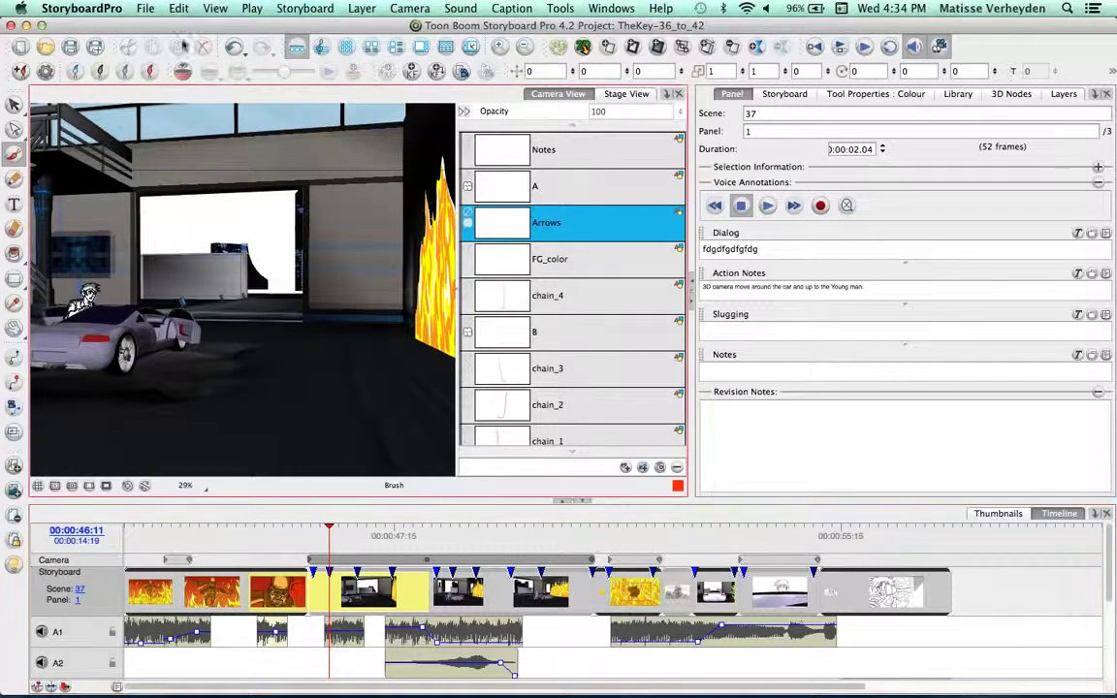
Step: Review the storyboard's export formats once more without exporting anything
click(145, 7)
mouse_move(296, 293)
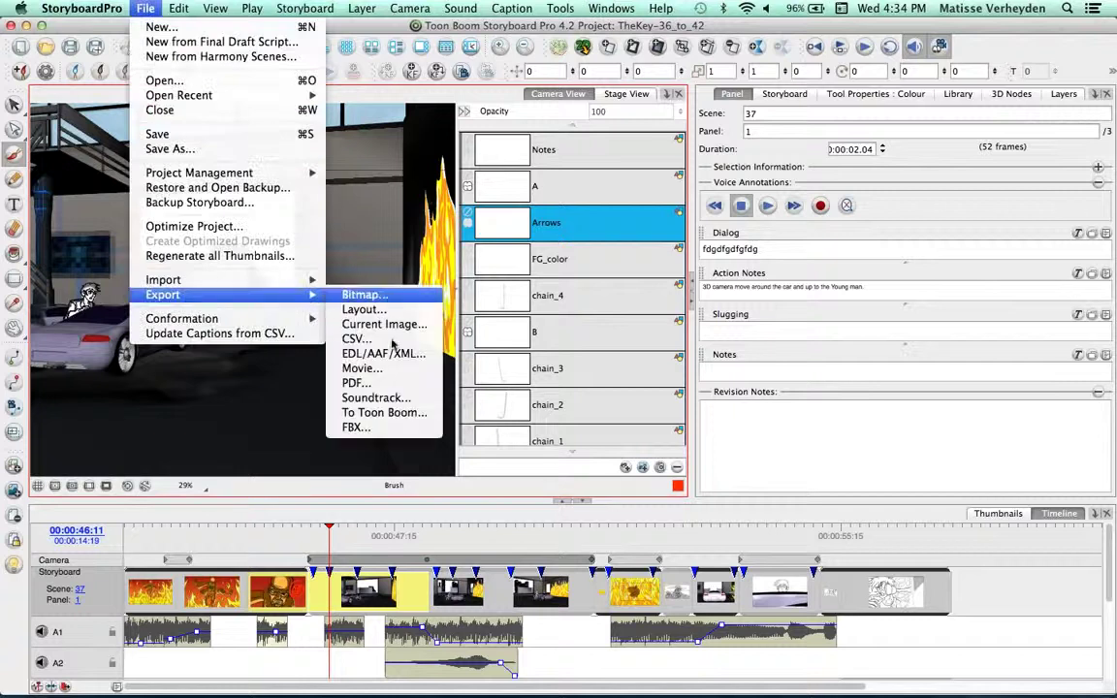
click(424, 489)
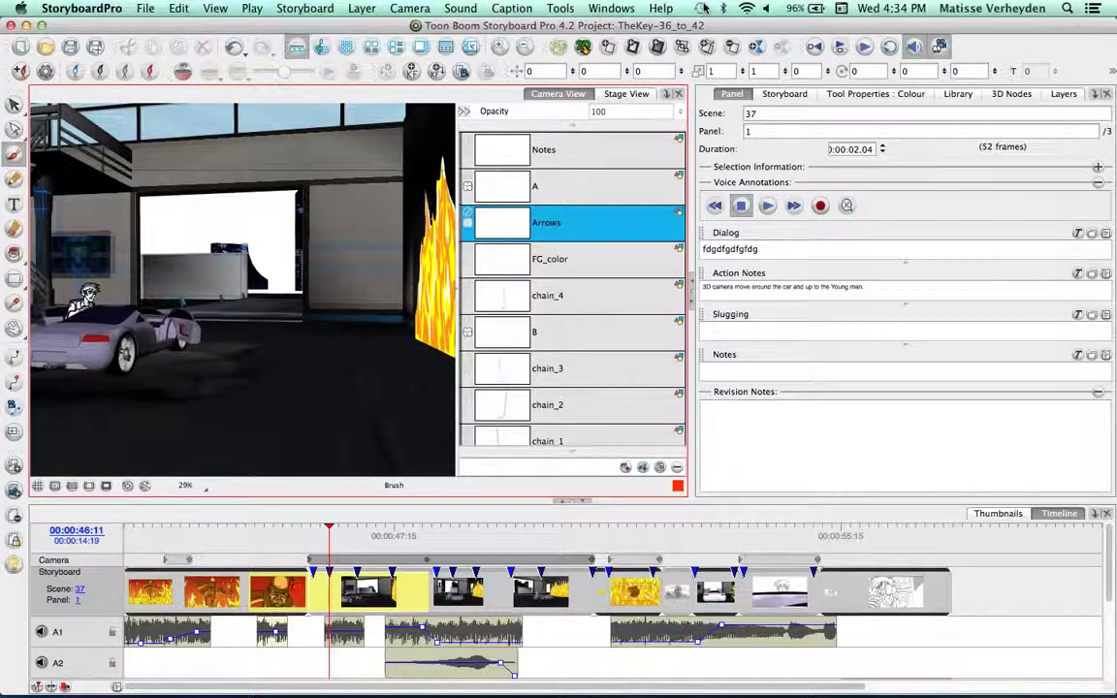
click(26, 27)
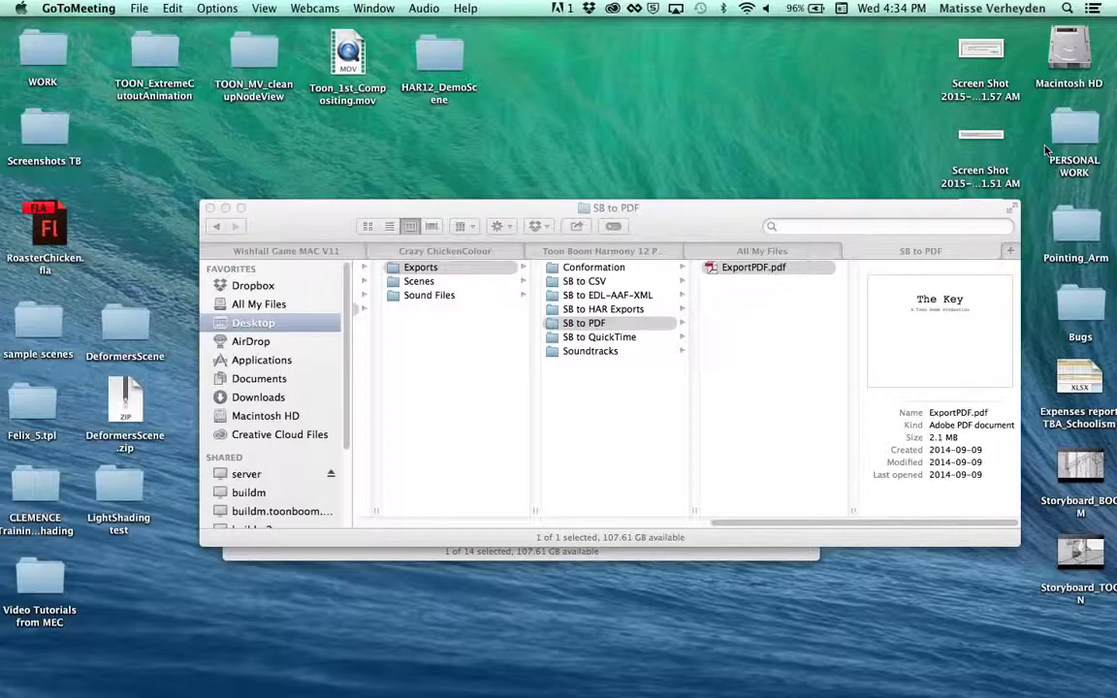
key(F12)
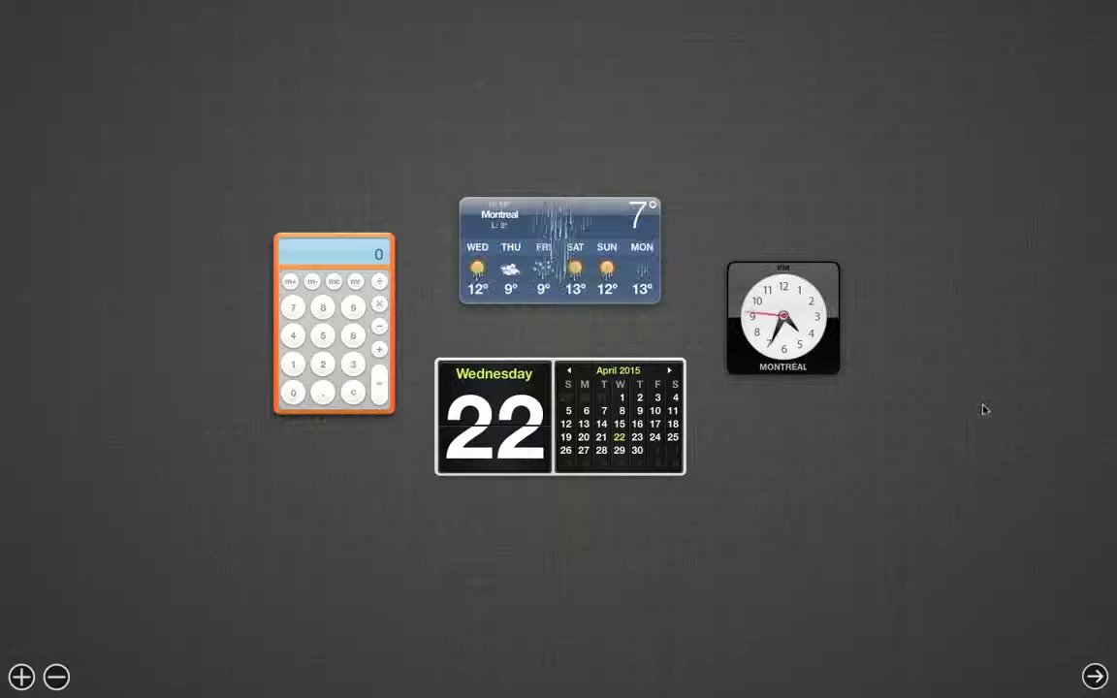
key(F12)
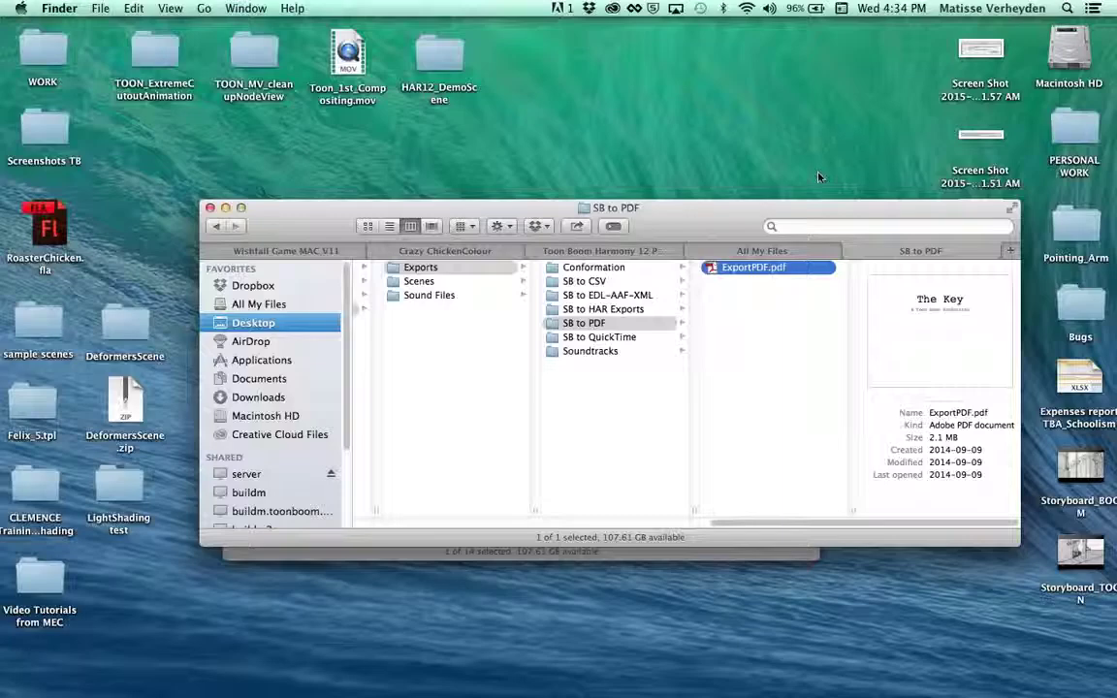
click(813, 170)
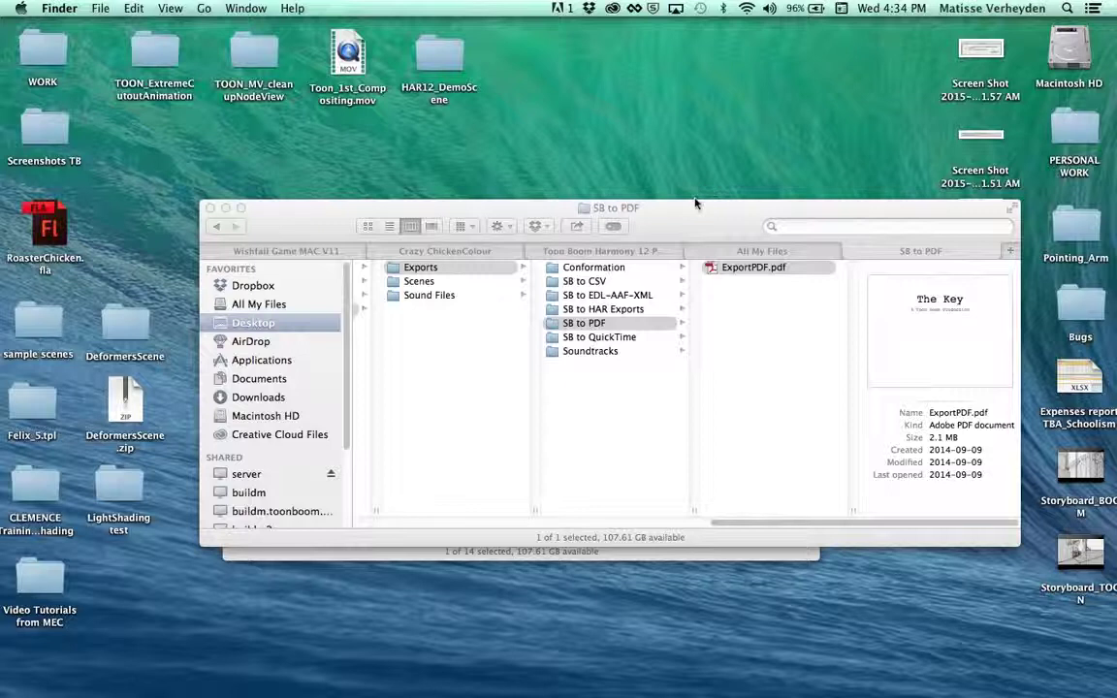
drag(694, 213, 691, 210)
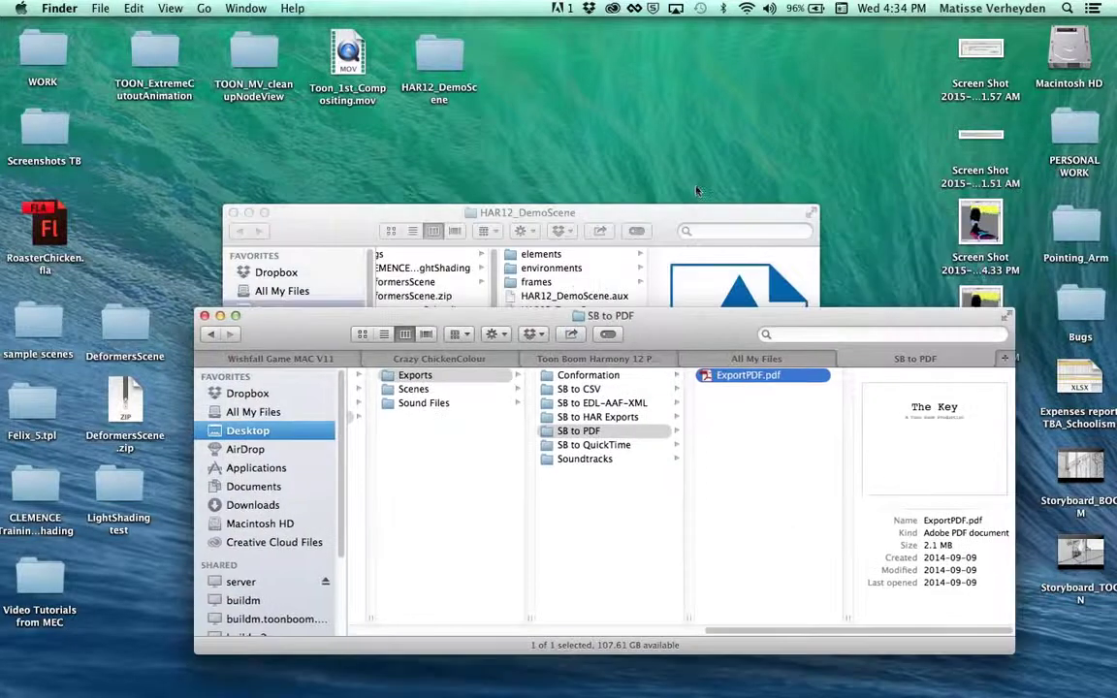
click(695, 188)
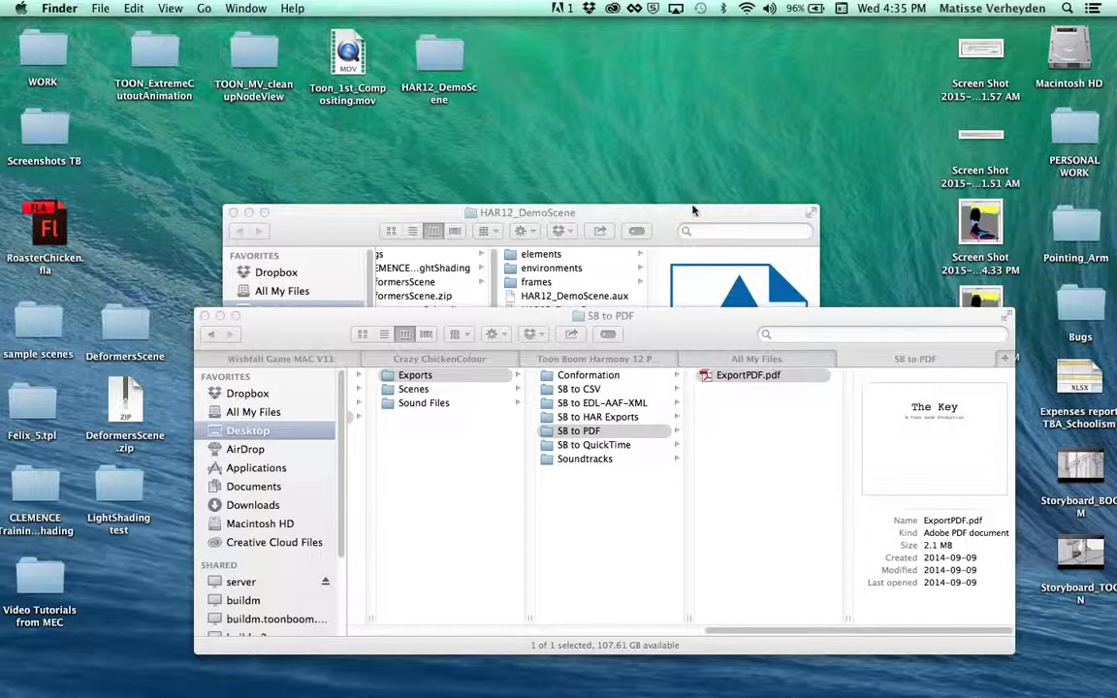
mouse_move(664, 684)
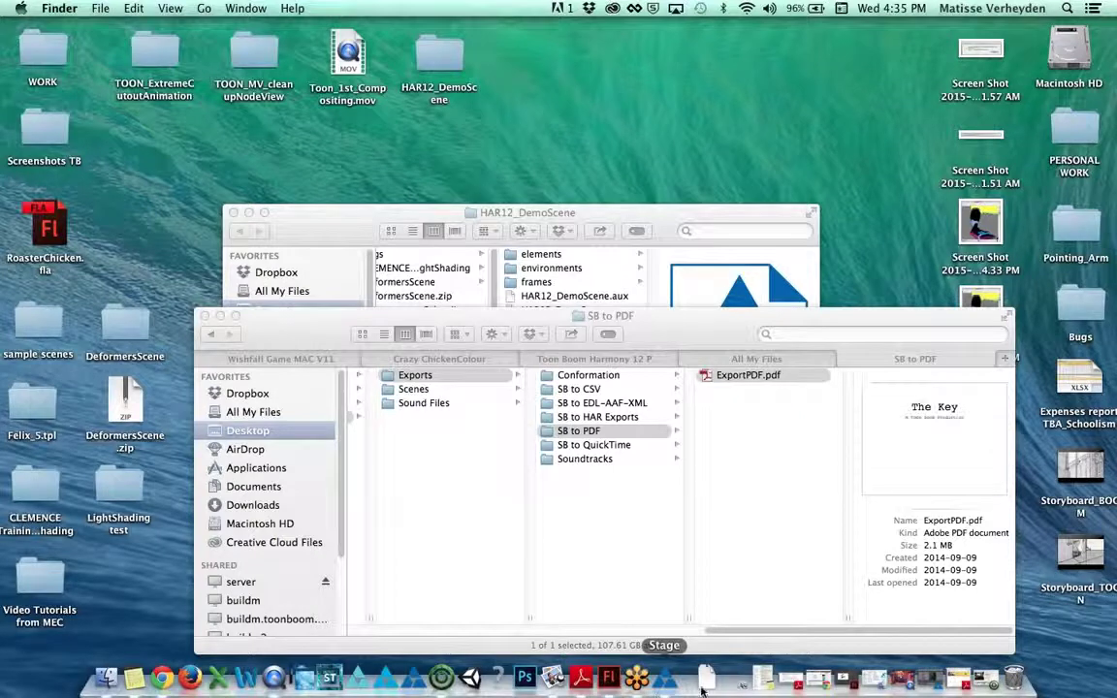
click(931, 679)
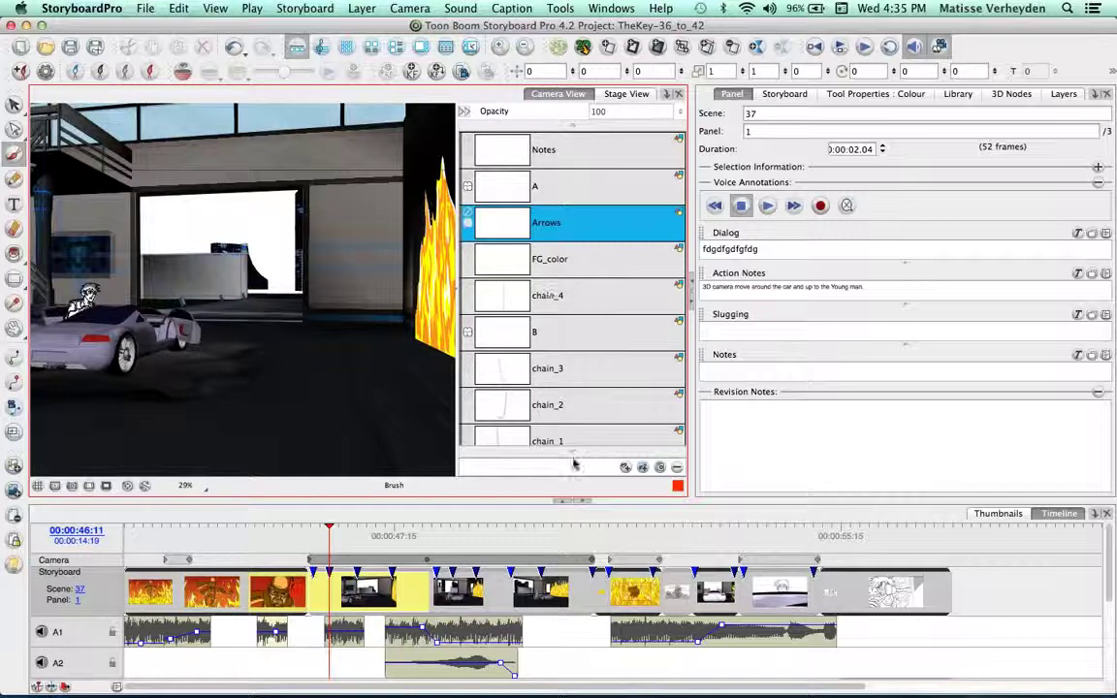
Step: Switch to the HAR12_DemoScene scene in Harmony and open the Write node's layer properties
mouse_move(650, 677)
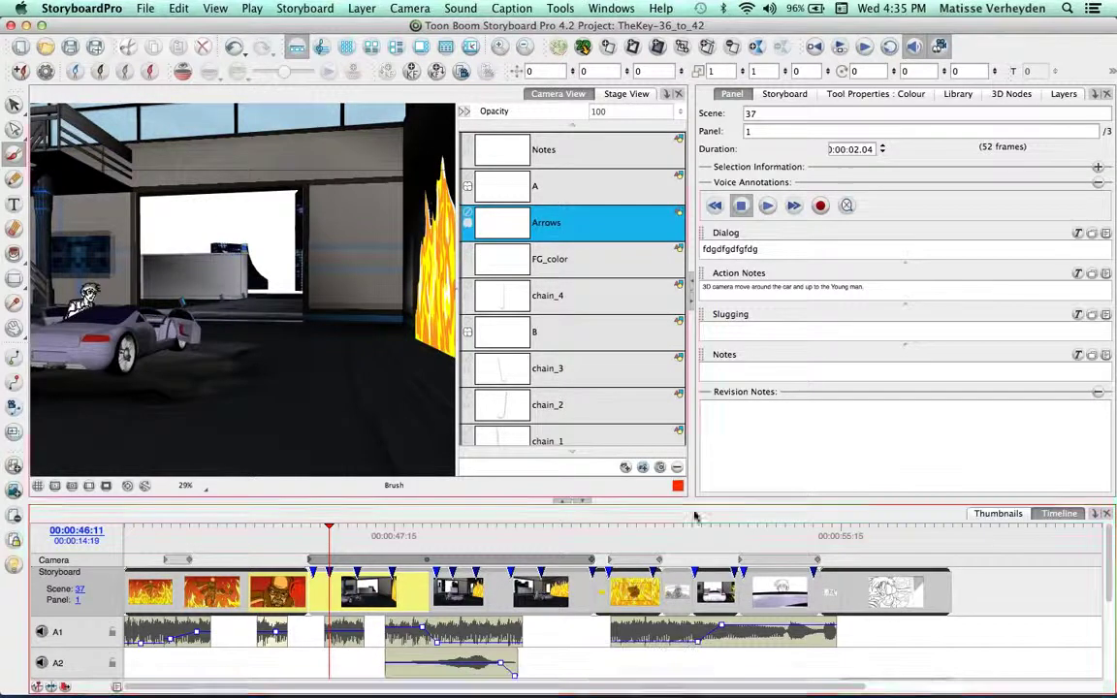
mouse_move(718, 690)
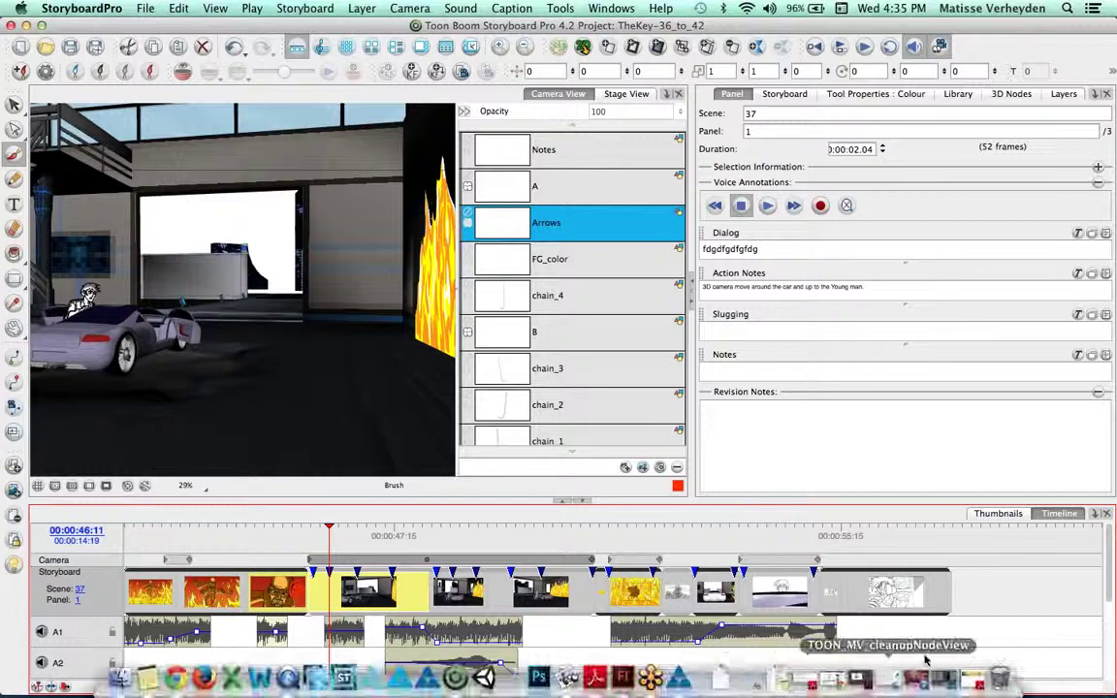
click(943, 683)
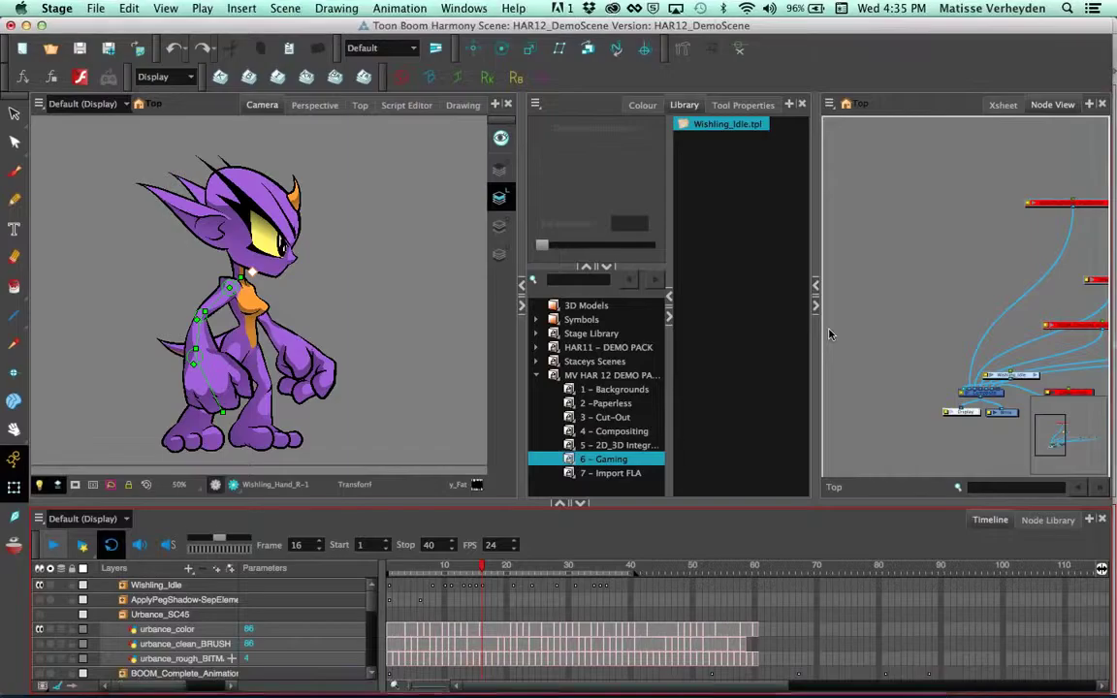
drag(927, 391, 877, 272)
key(2)
scroll(964, 345, up, 2)
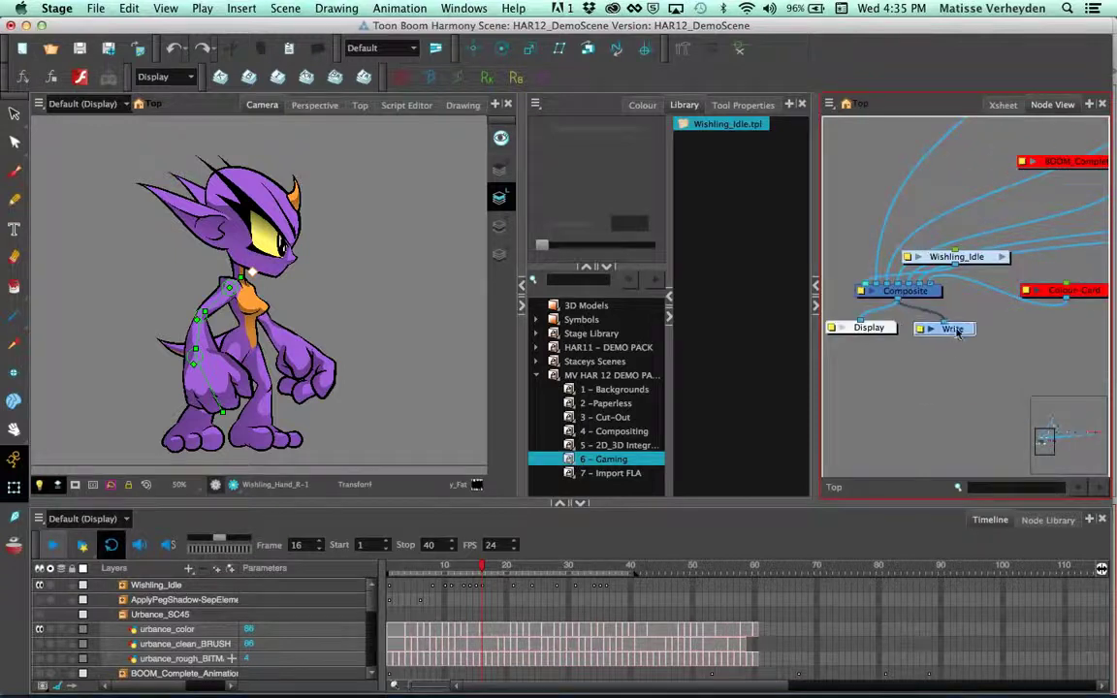
double_click(953, 328)
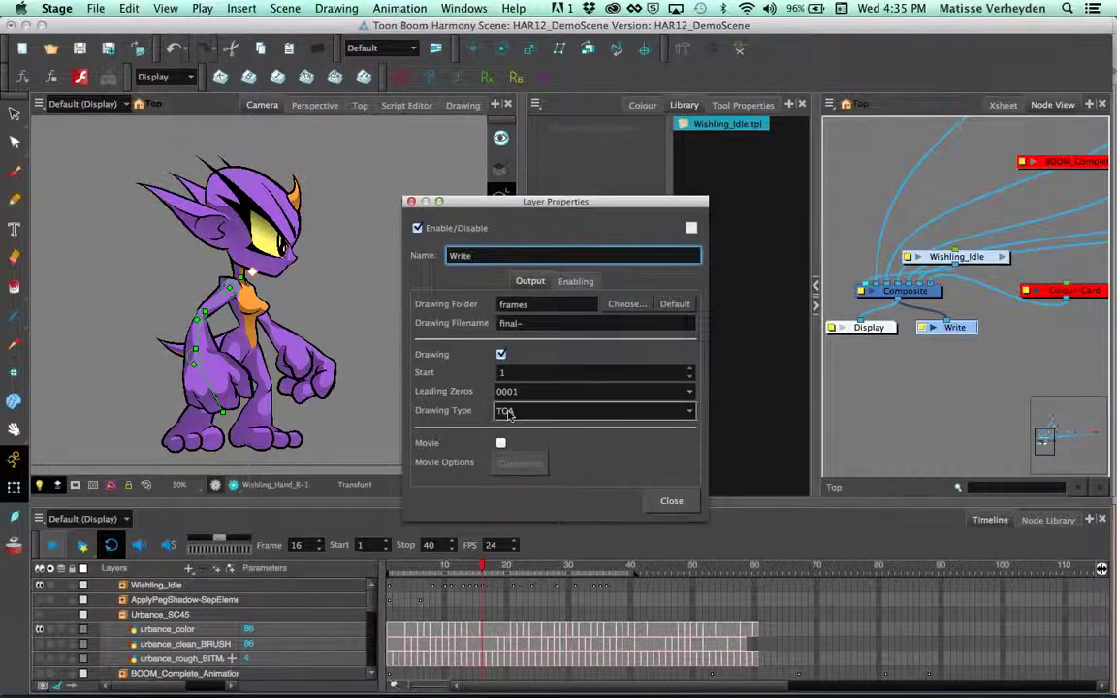
Step: Look through the drawing types offered for the Write node's output, keep TGA, and close the properties
click(585, 411)
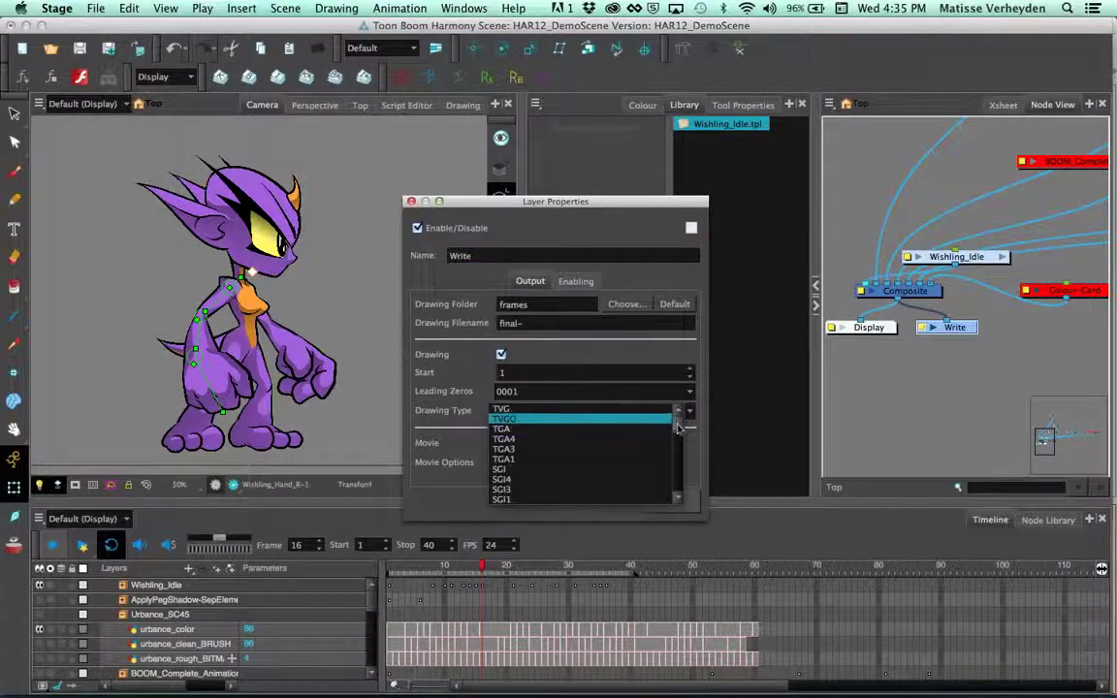
scroll(678, 428, down, 3)
scroll(677, 438, down, 3)
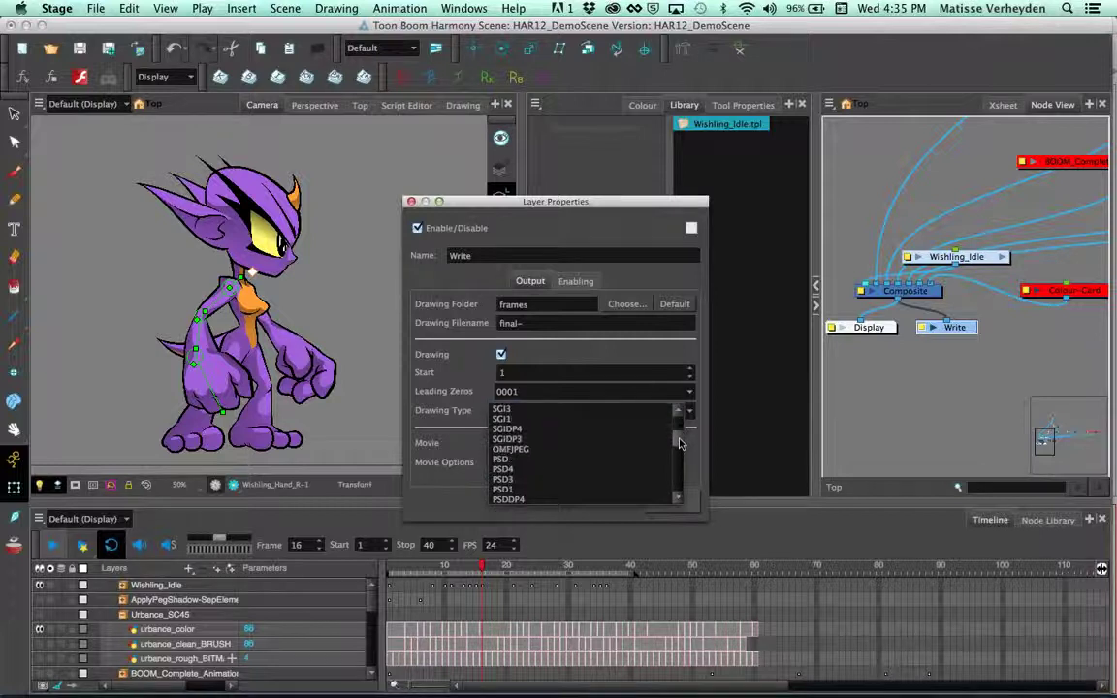
mouse_move(678, 451)
mouse_down()
mouse_move(678, 489)
mouse_move(678, 428)
mouse_move(679, 496)
mouse_up()
scroll(676, 435, up, 1)
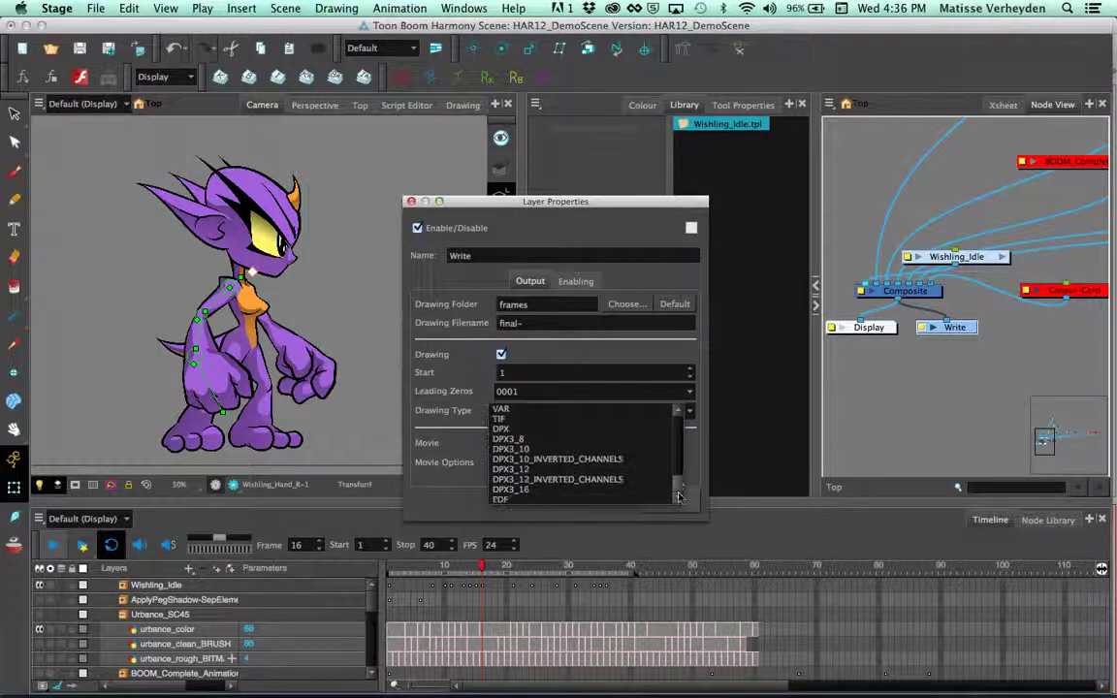
click(690, 473)
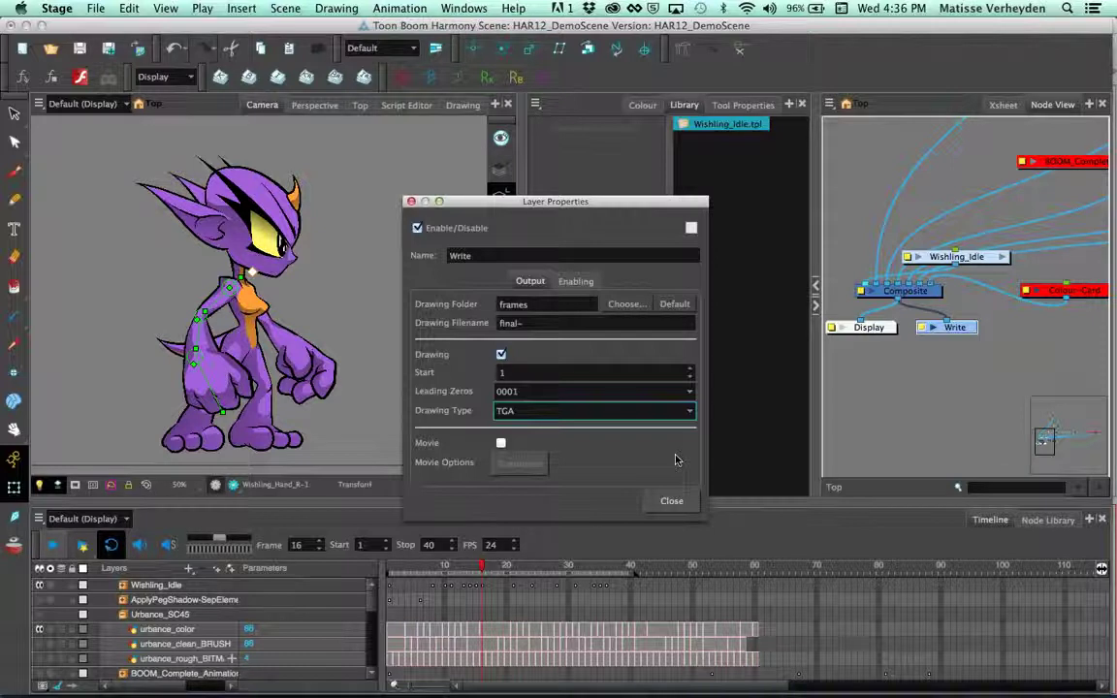
drag(545, 204, 545, 202)
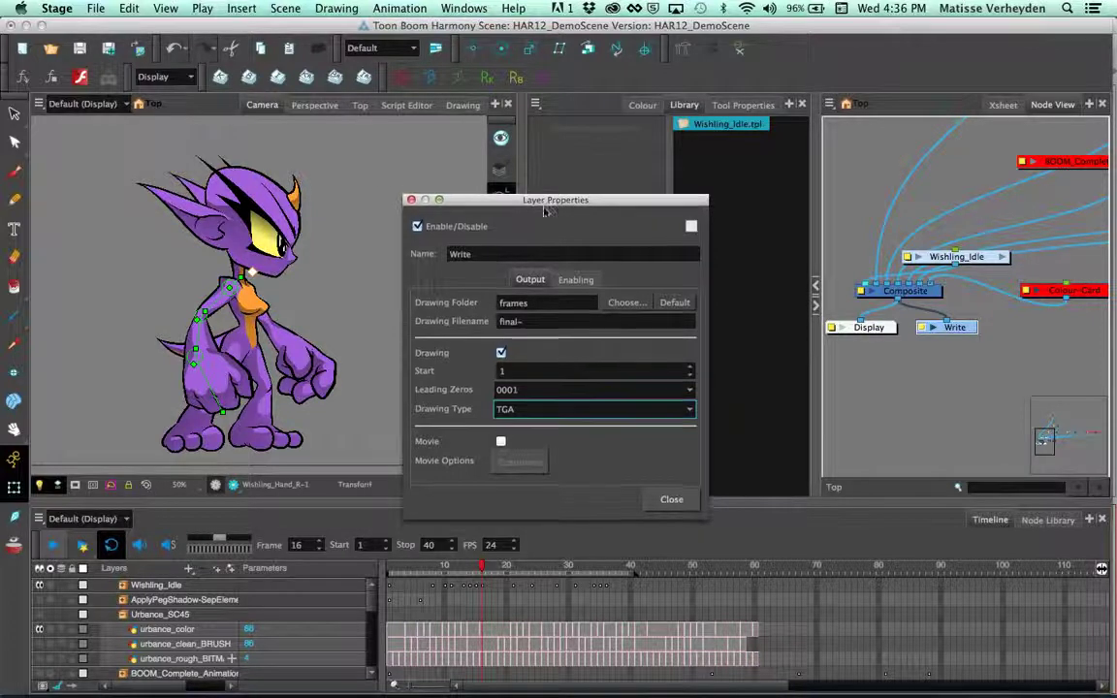
click(410, 200)
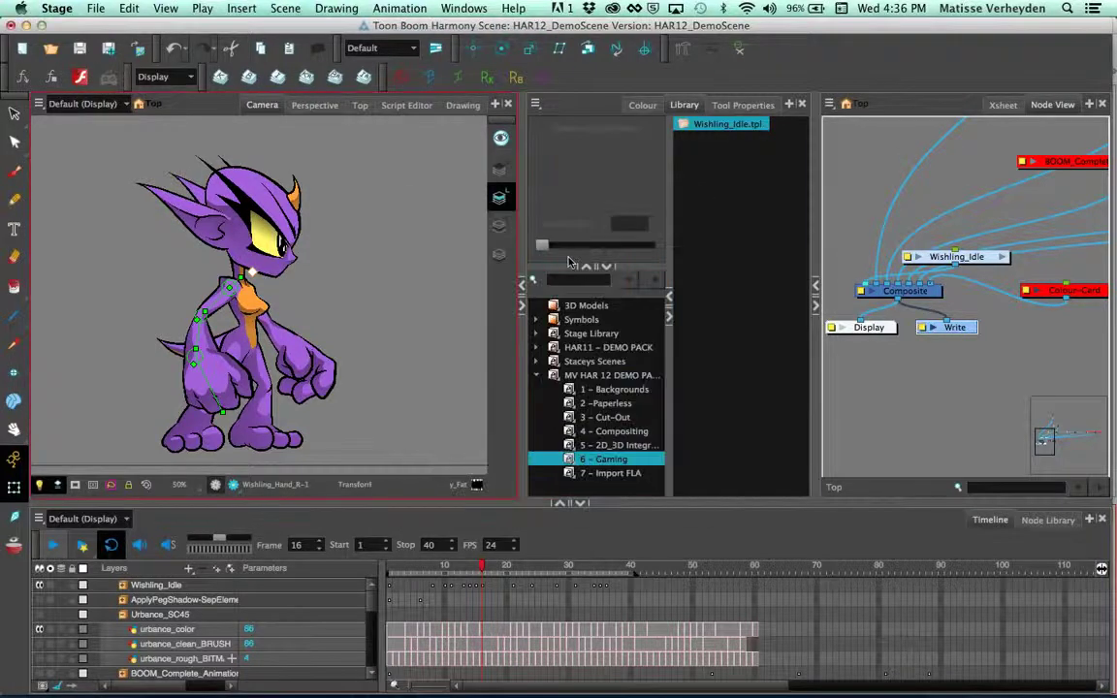
Step: Pull the Wishling_Idle node away from the other nodes and delete it from the scene
click(500, 293)
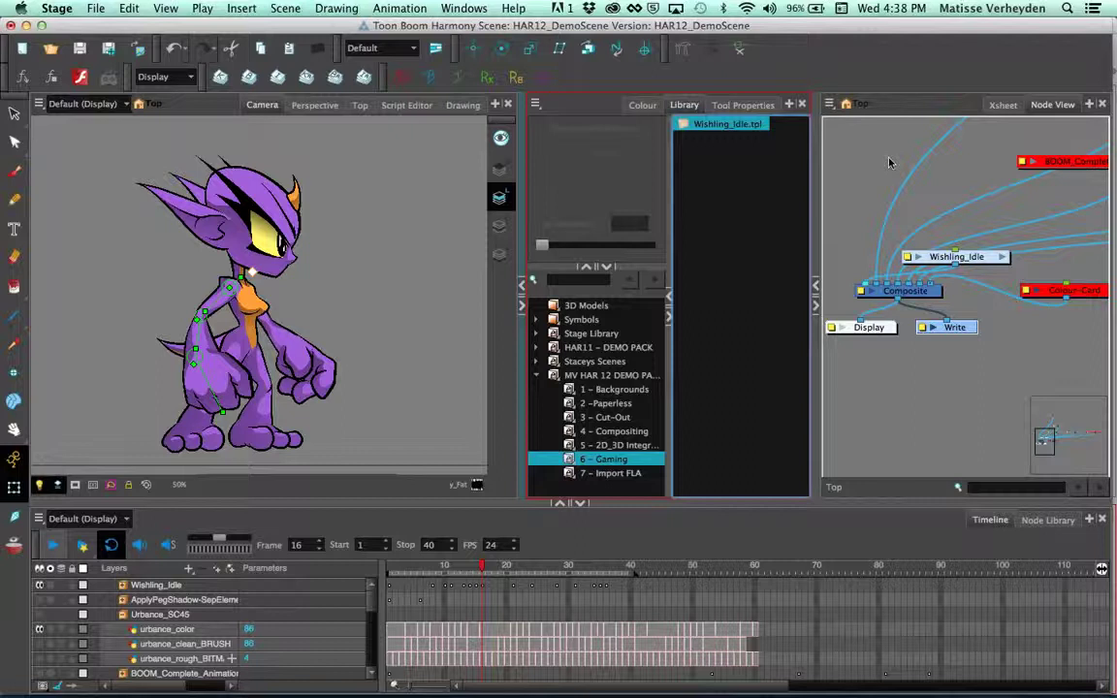
click(975, 256)
drag(955, 256, 863, 154)
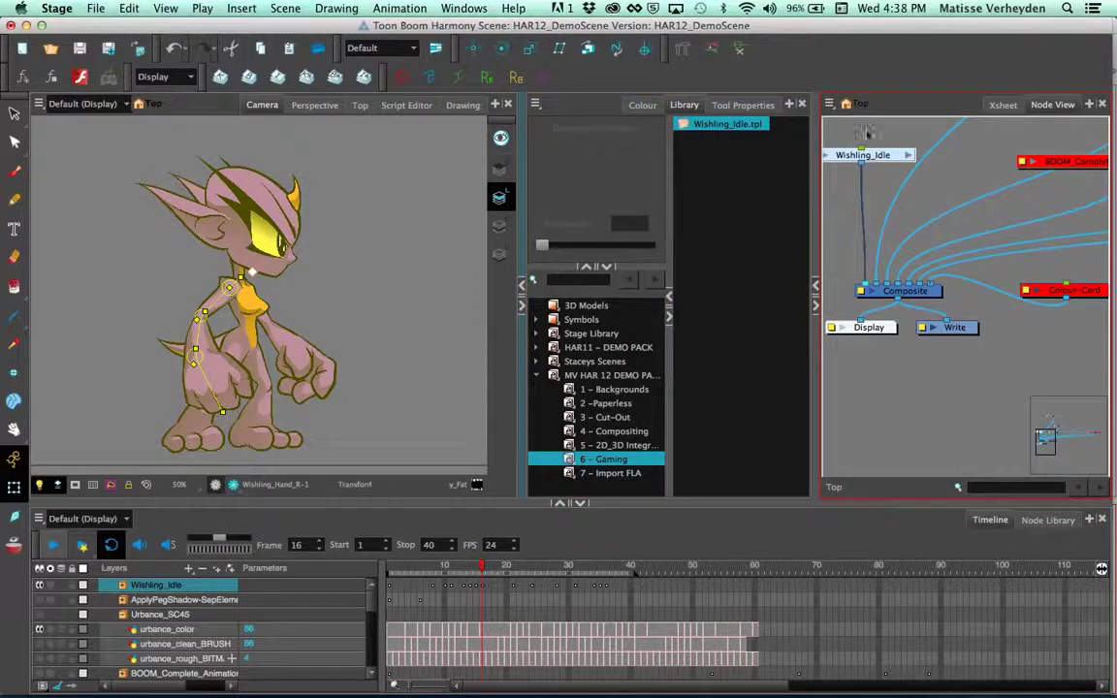
key(Delete)
scroll(918, 308, down, 1)
drag(911, 257, 974, 347)
click(741, 413)
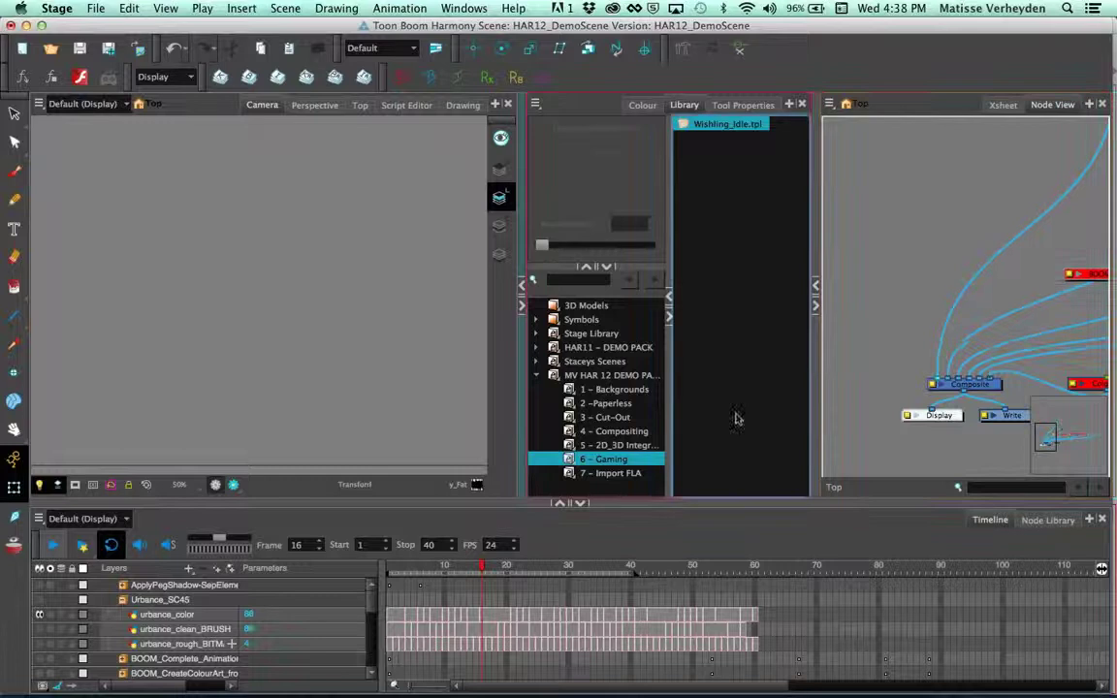
Step: Add an all-vector drawing layer named square and move its node into the empty space above the Composite
click(854, 369)
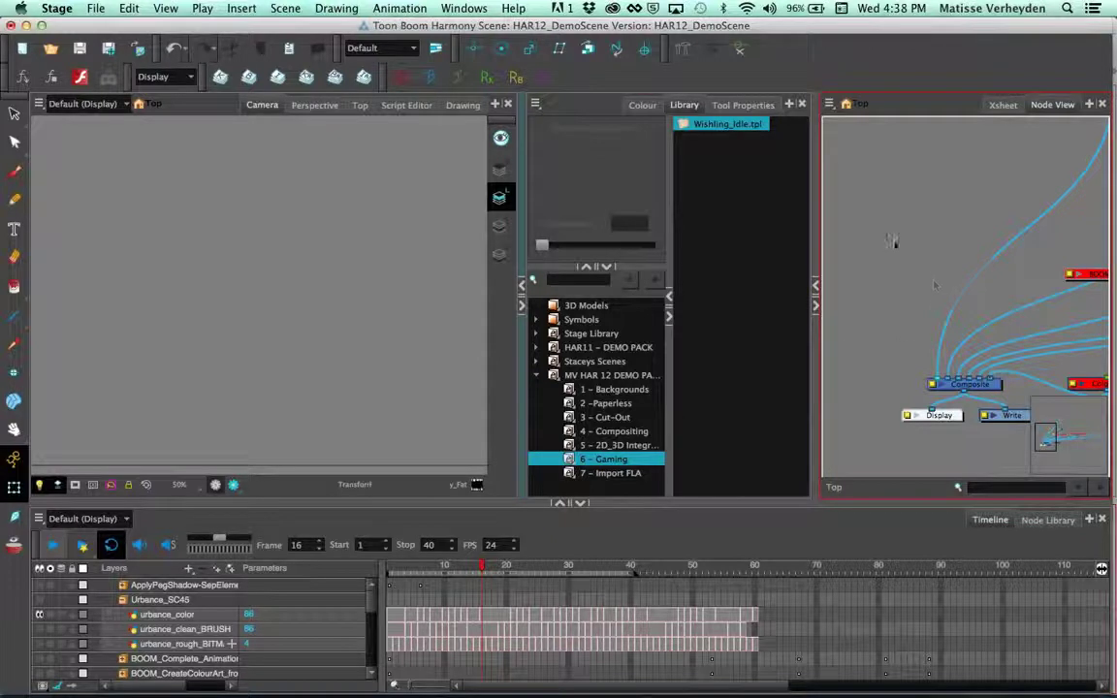
drag(892, 240, 963, 284)
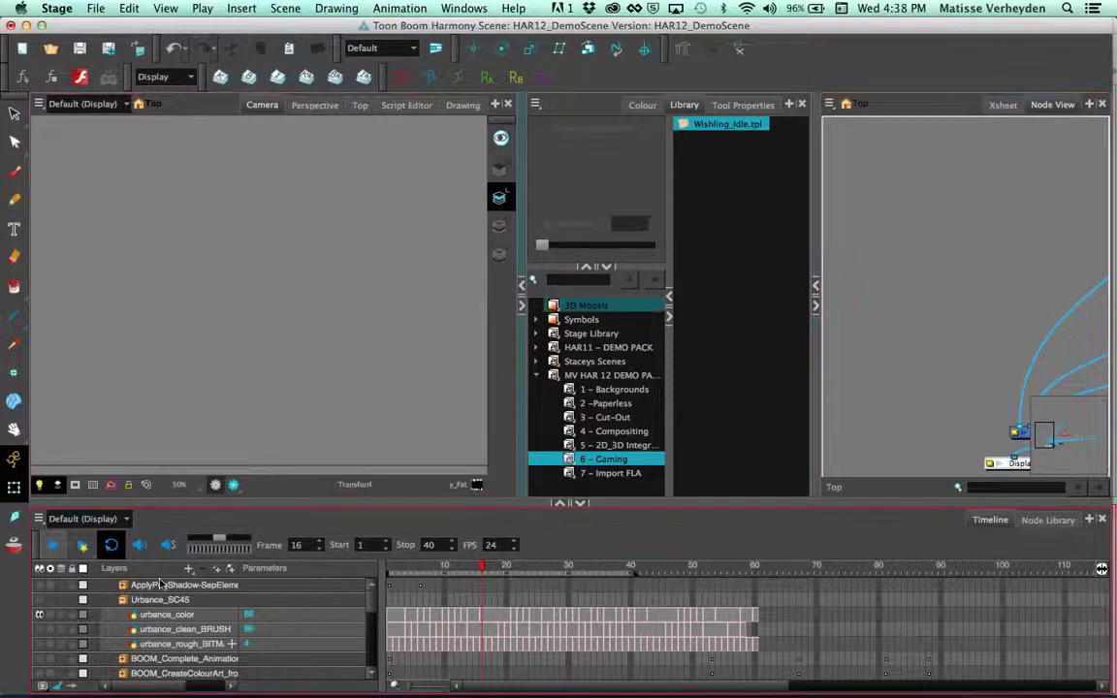
click(218, 570)
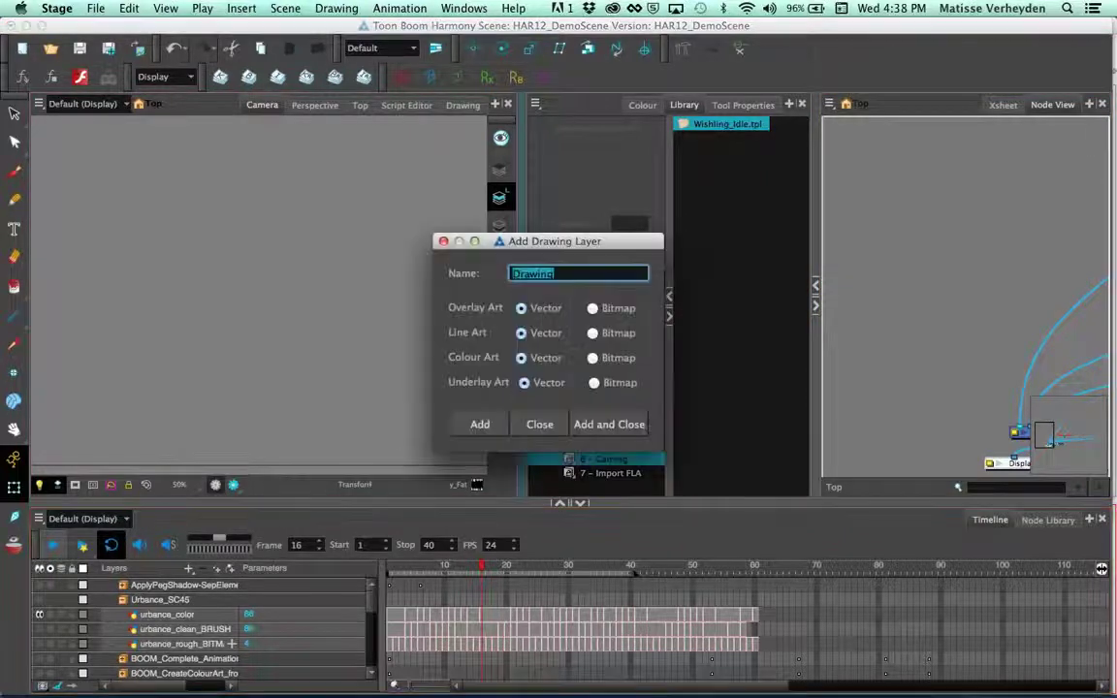
text(square)
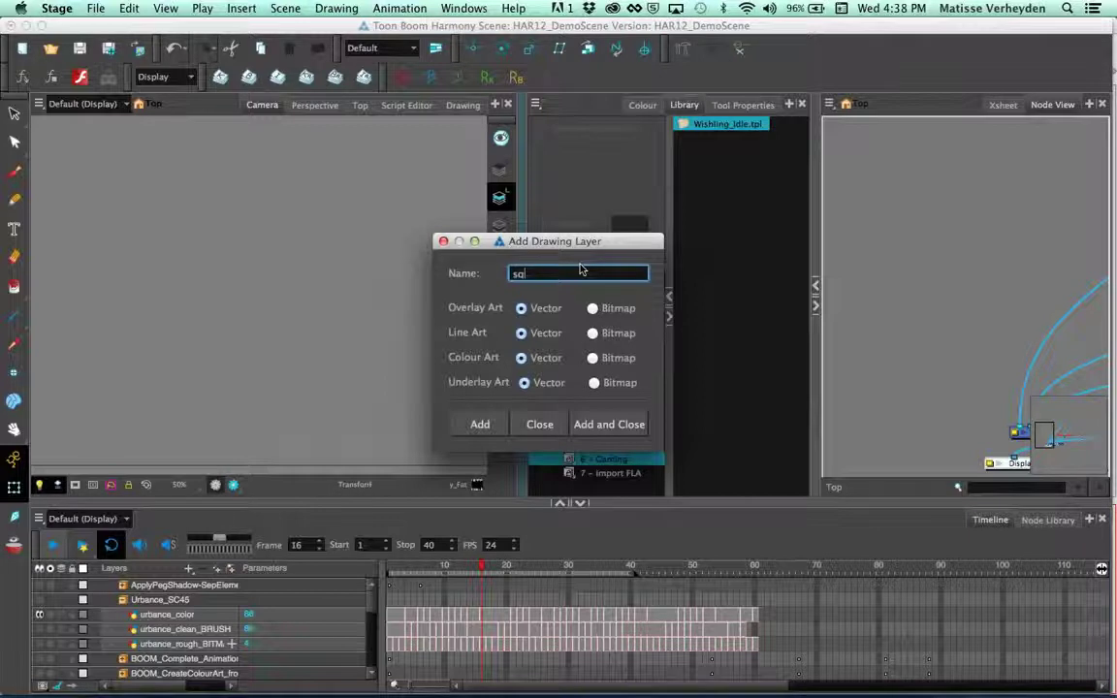
click(490, 427)
click(540, 424)
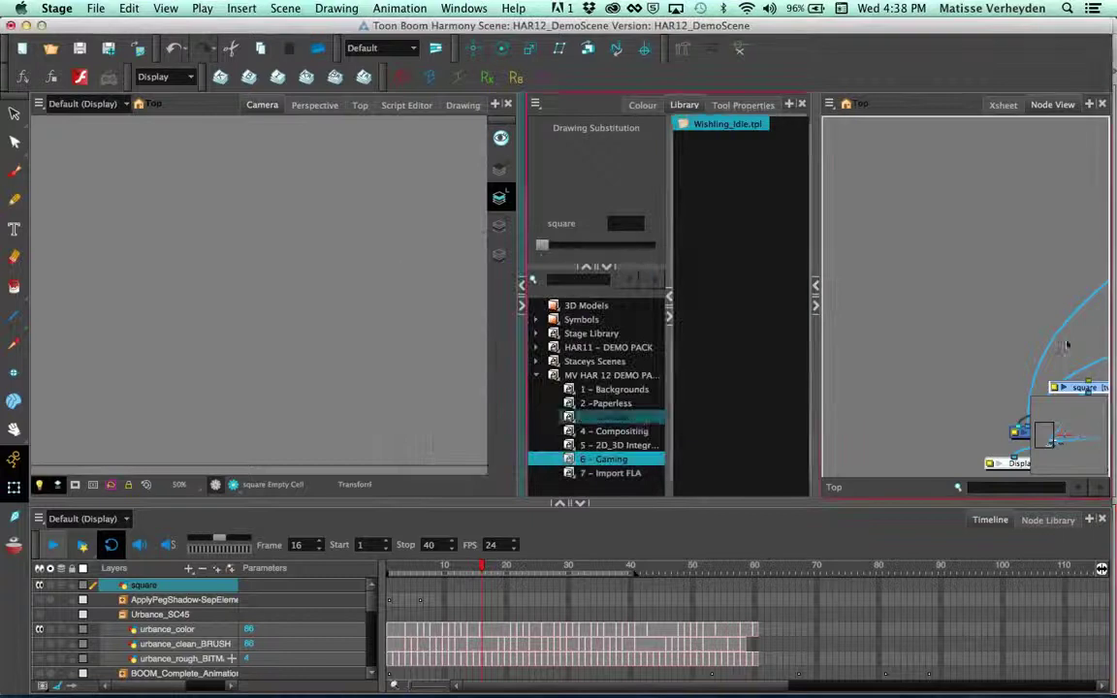
drag(1071, 389, 988, 305)
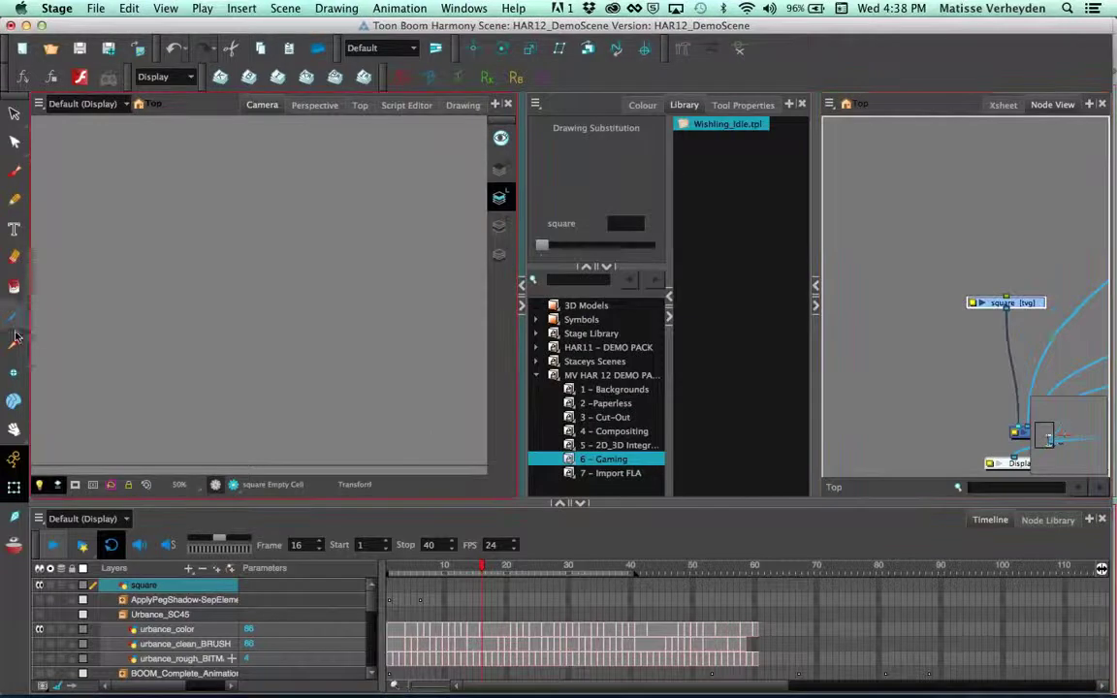
Step: Draw a filled square in the camera view on frame 16 with the Rectangle tool, using the Harmony_Logo palette's Premium blue
drag(17, 326, 72, 334)
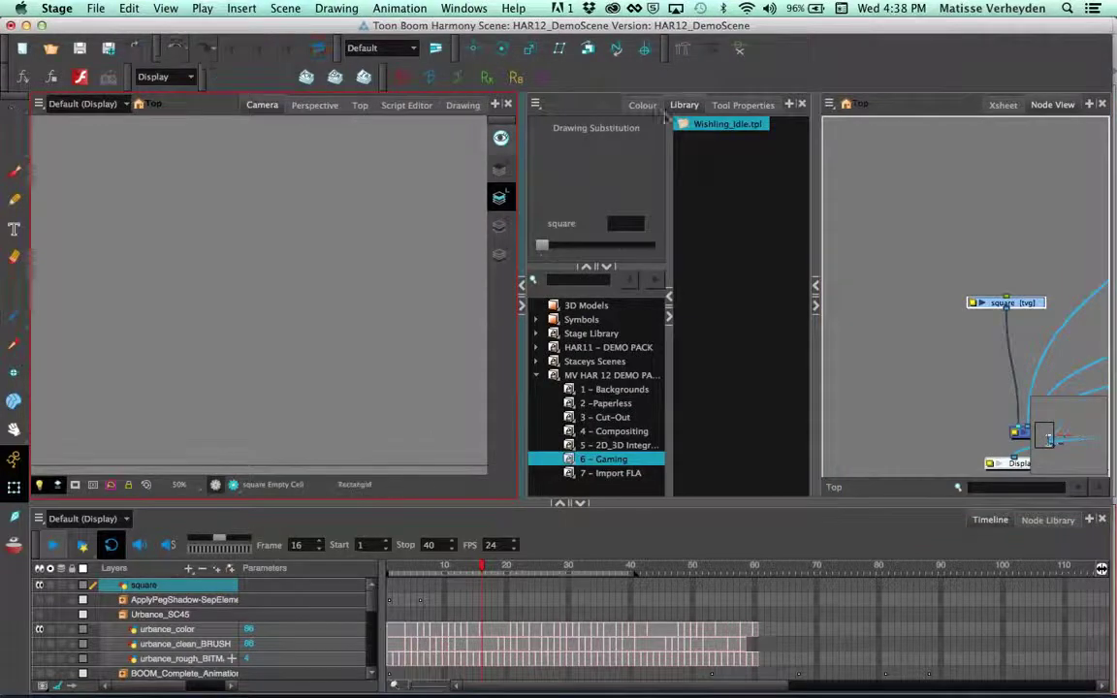
click(703, 102)
click(642, 105)
click(582, 183)
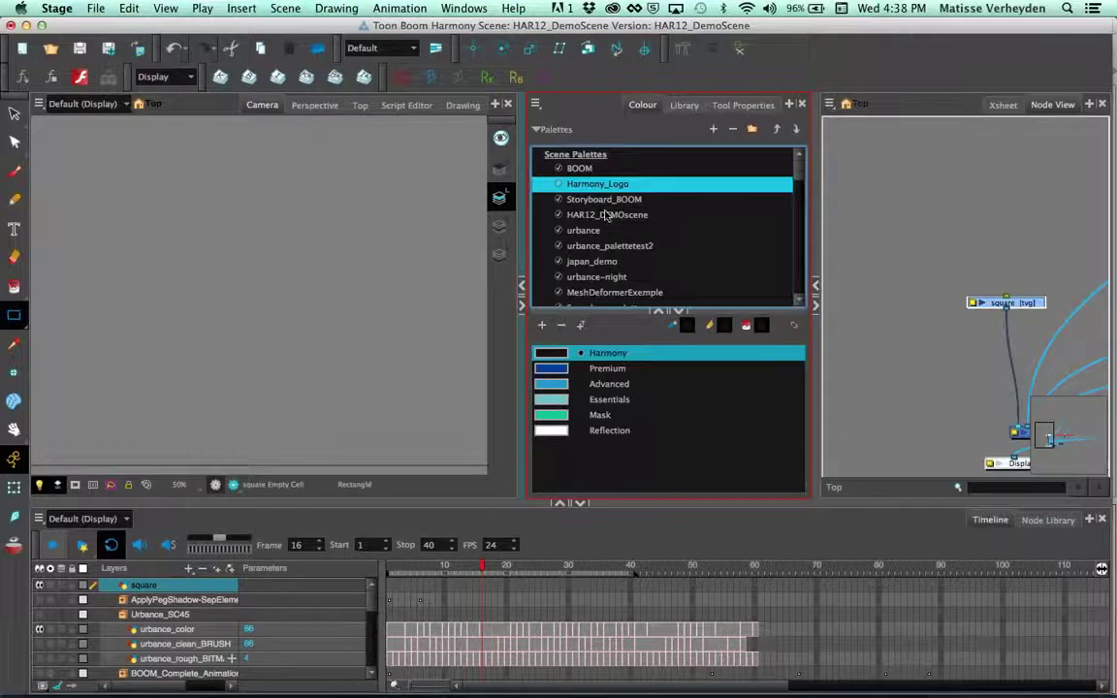
click(579, 368)
mouse_move(192, 190)
mouse_down()
mouse_move(299, 314)
mouse_move(308, 299)
mouse_up()
Step: Shift the square node slightly and add a parent peg above it
click(1004, 302)
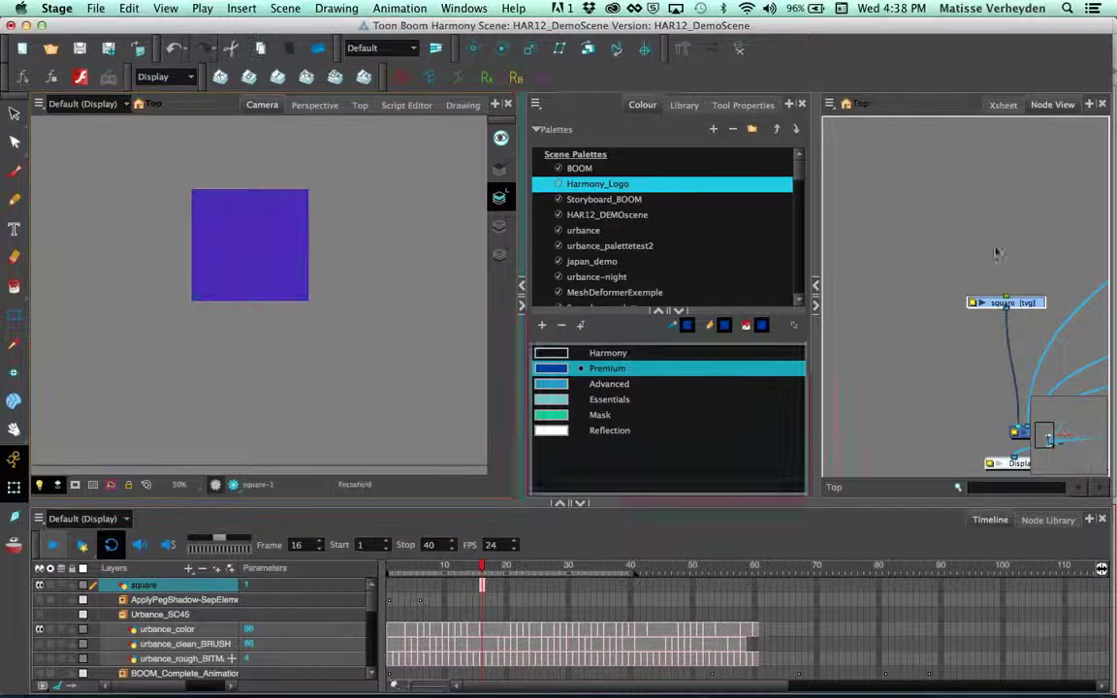
drag(1005, 302, 985, 295)
scroll(252, 281, down, 2)
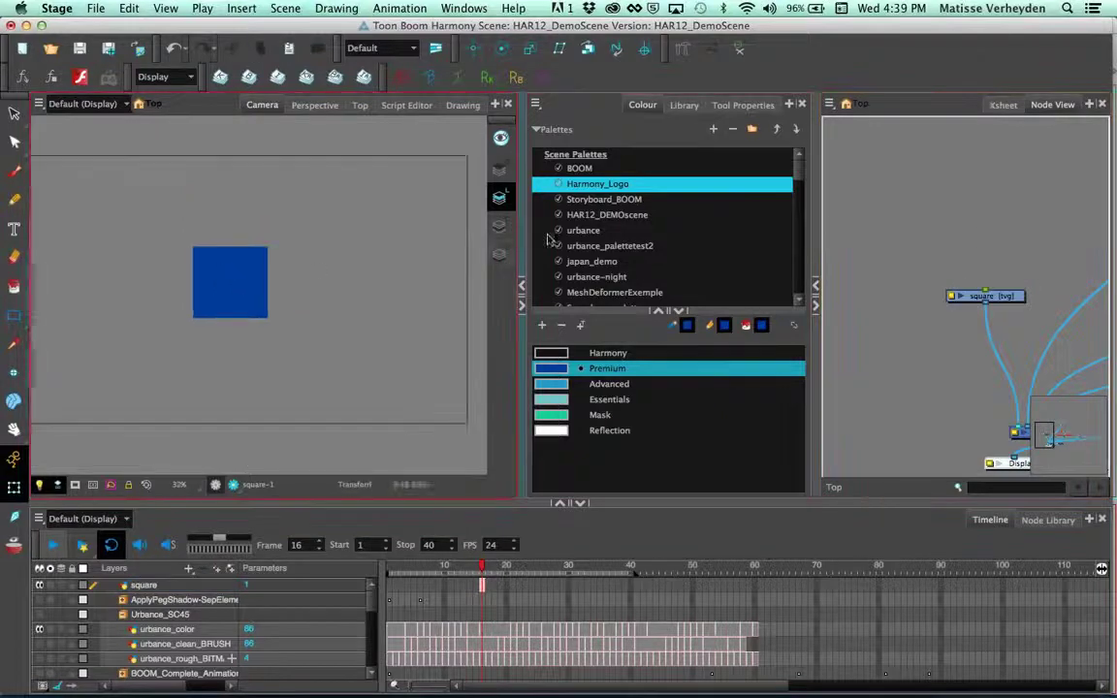
key(super+p)
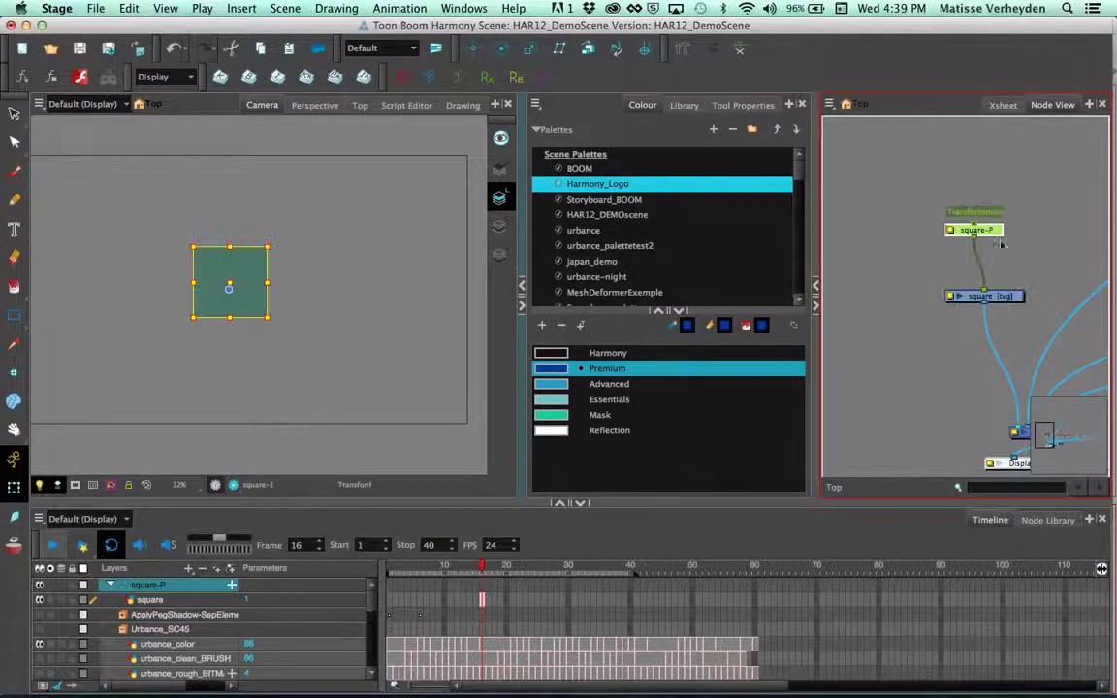
Step: Place the square-P peg directly above the square node, and expose the square drawing from frame 1 through frame 40
mouse_move(1007, 252)
mouse_down()
mouse_move(1002, 281)
mouse_move(1008, 258)
mouse_up()
click(1000, 301)
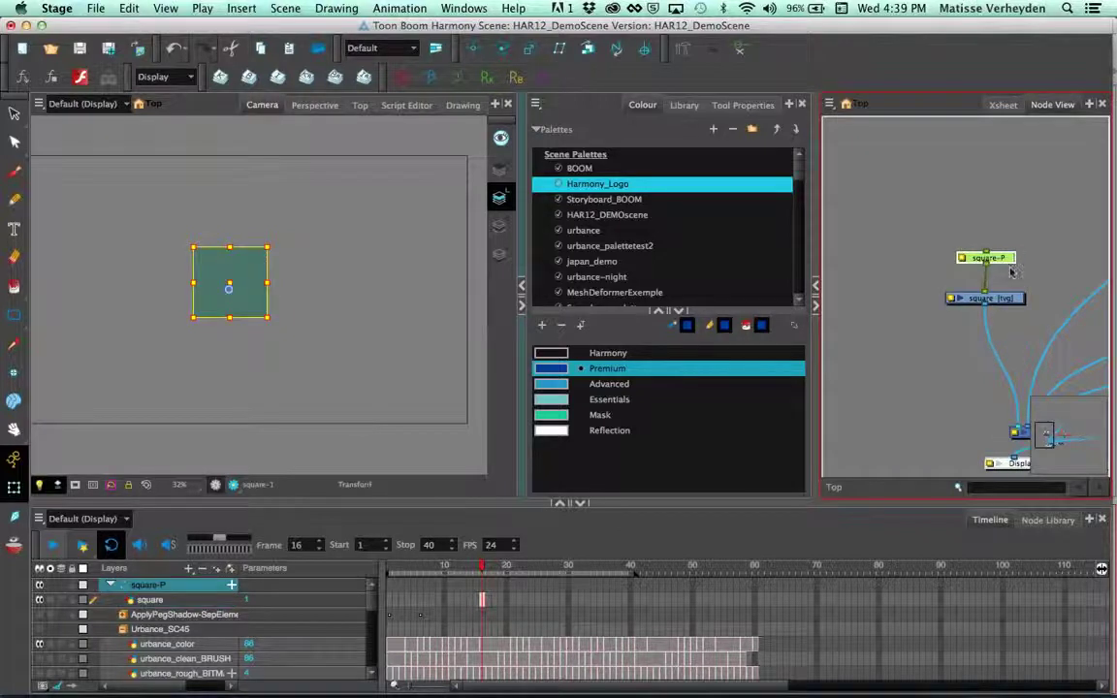
click(483, 600)
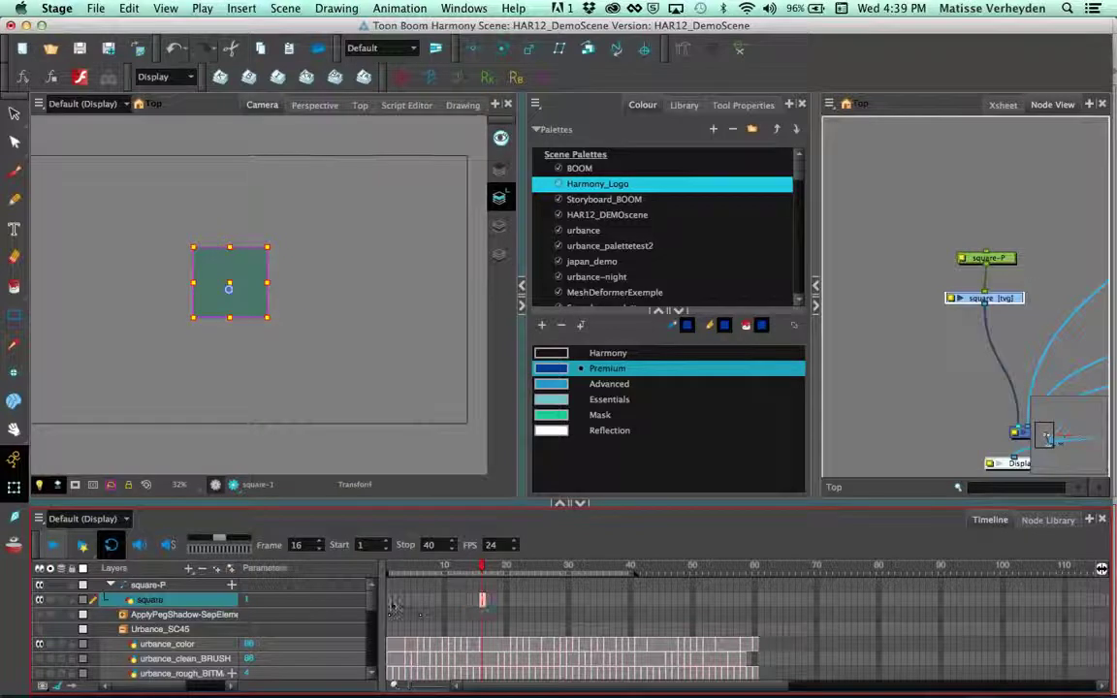
drag(482, 599, 390, 600)
click(630, 600)
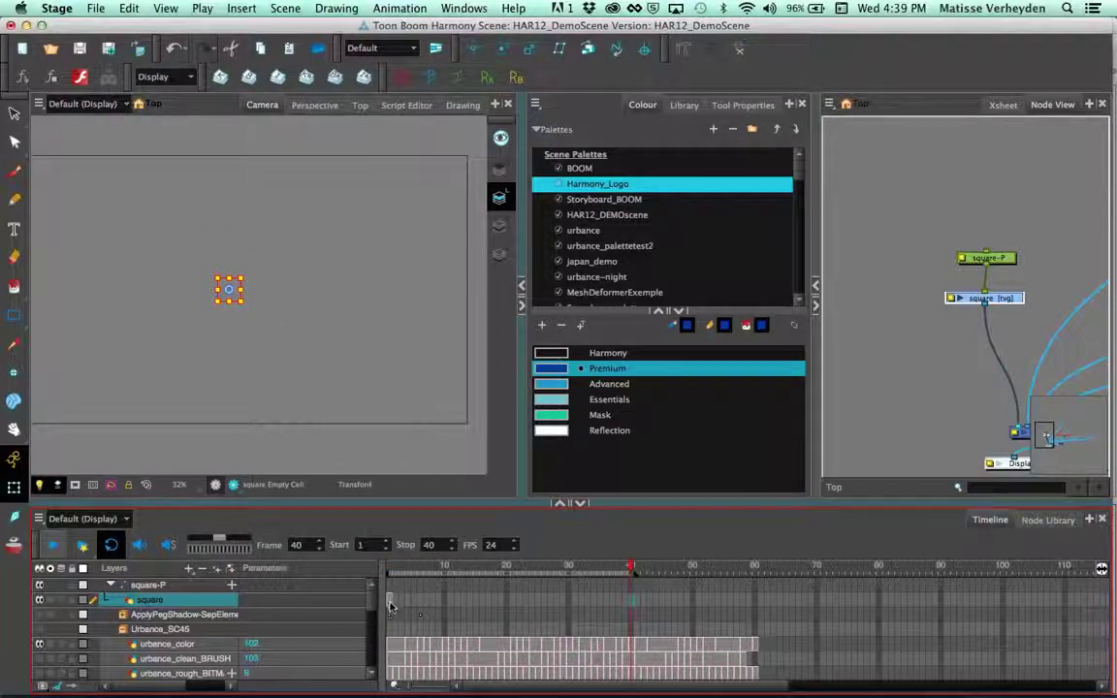
key(F5)
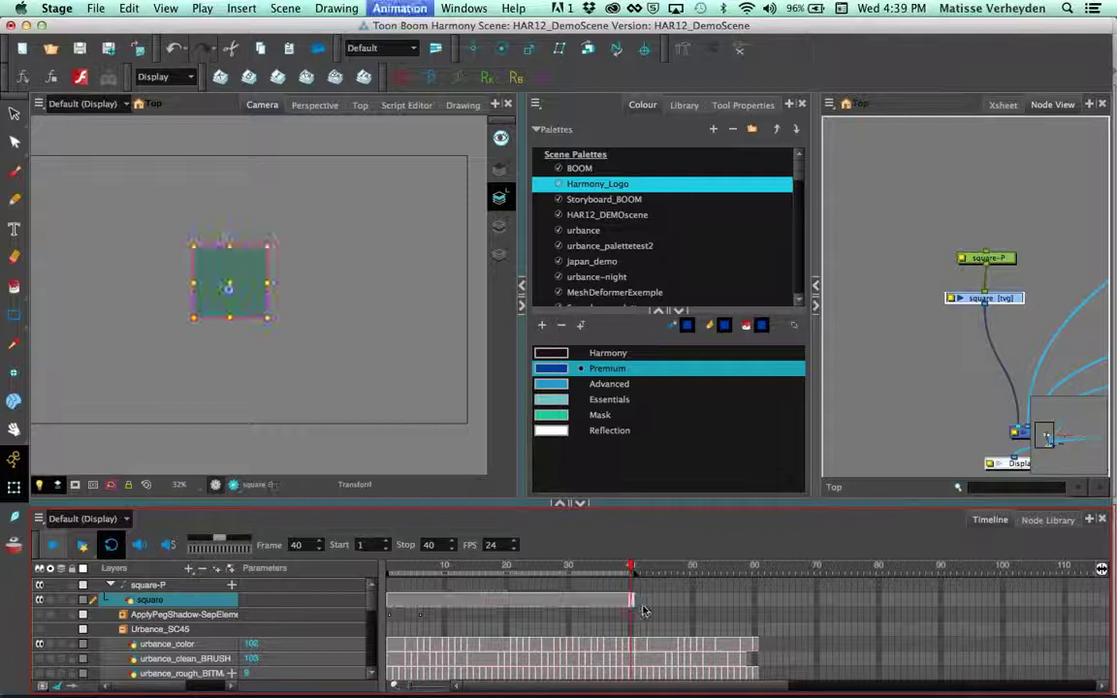
Step: On frame 1, move the square-P peg's pivot to the bottom centre of the square using the Rotate tool
click(392, 566)
click(978, 259)
key(space)
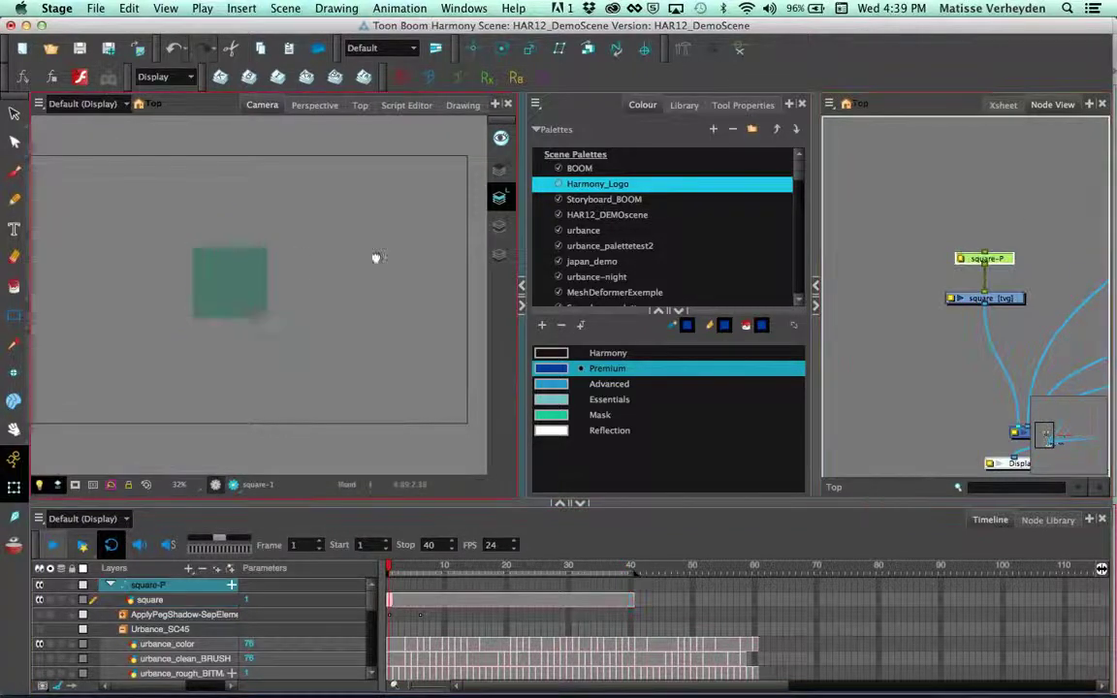
drag(376, 258, 388, 256)
click(502, 50)
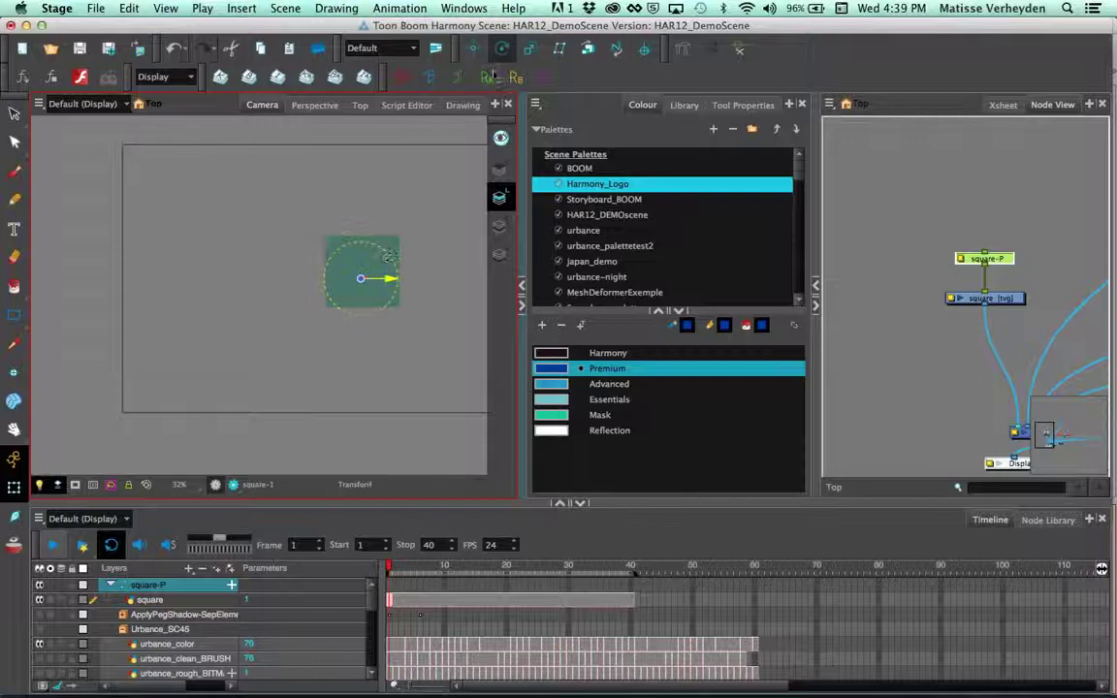
drag(361, 278, 363, 305)
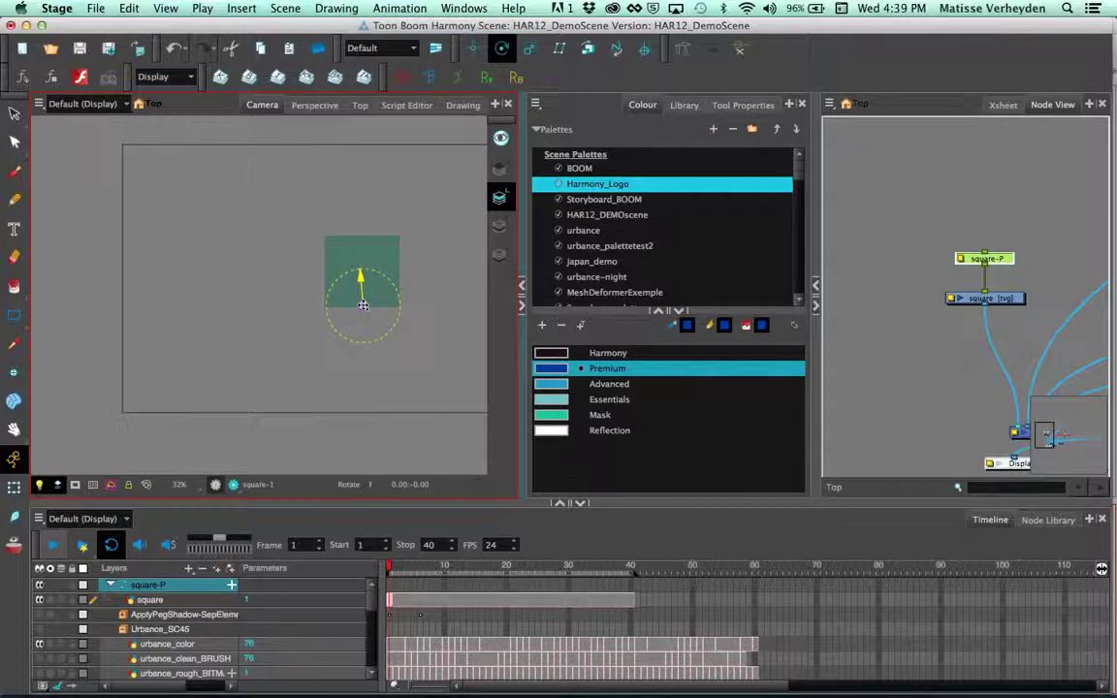
Step: Move the square with its peg to the left side of the camera frame on frame 1 using the Transform tool
key(shift+t)
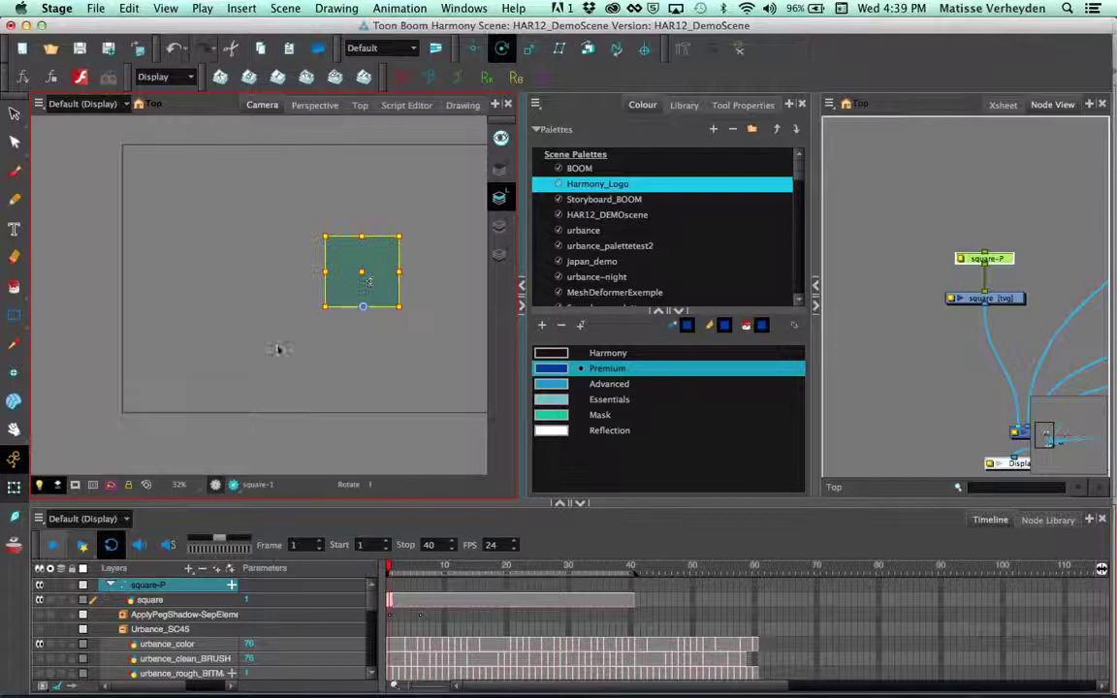
drag(382, 268, 202, 258)
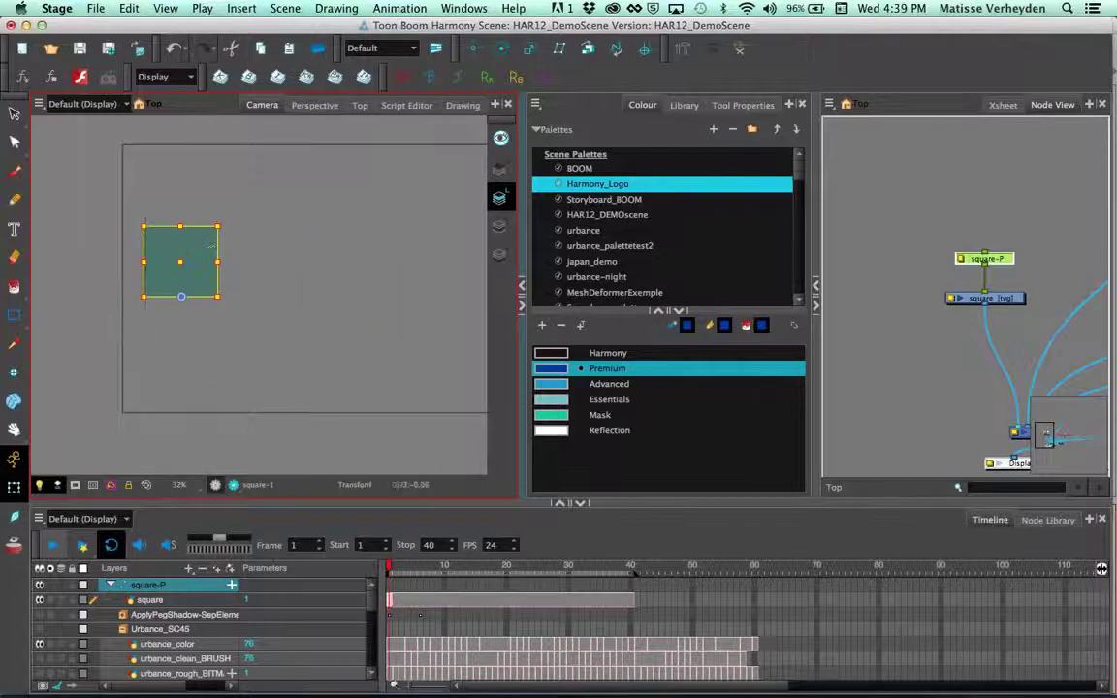
click(414, 599)
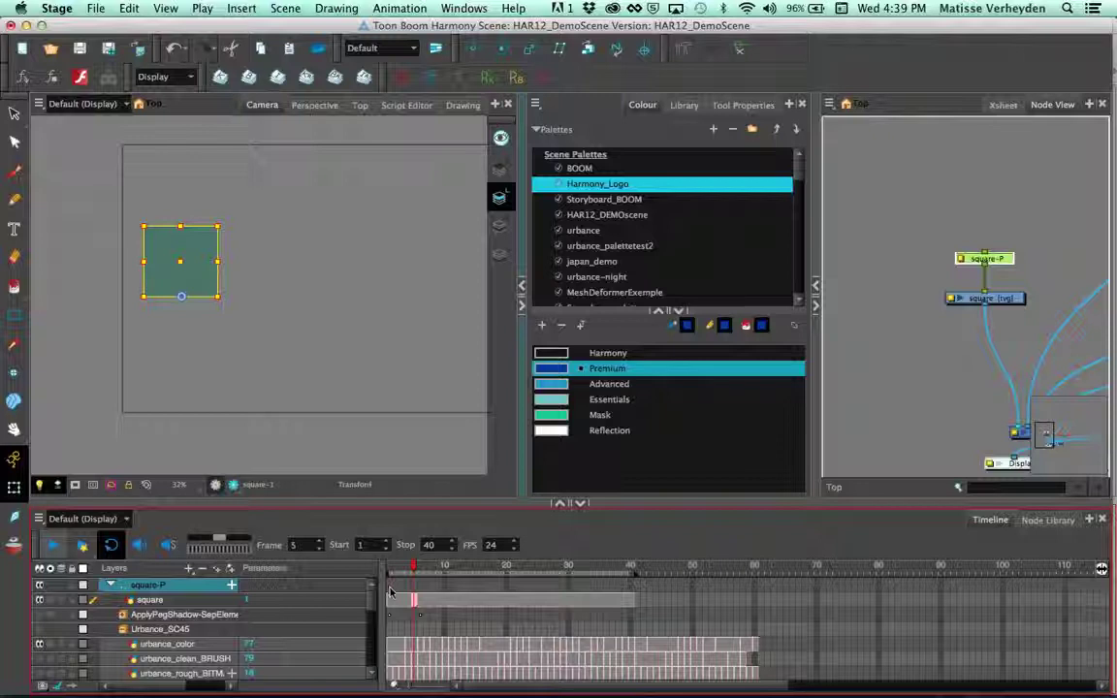
Step: On frame 21, move the pegged square horizontally across to the right side of the camera frame
scroll(428, 351, right, 2)
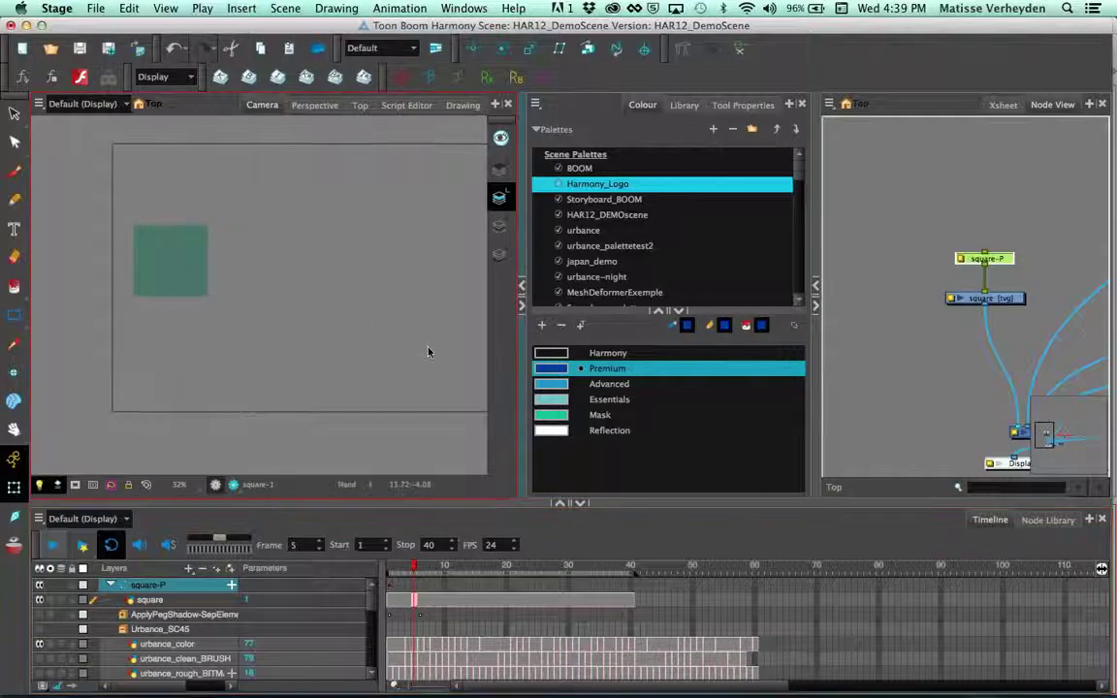
click(513, 569)
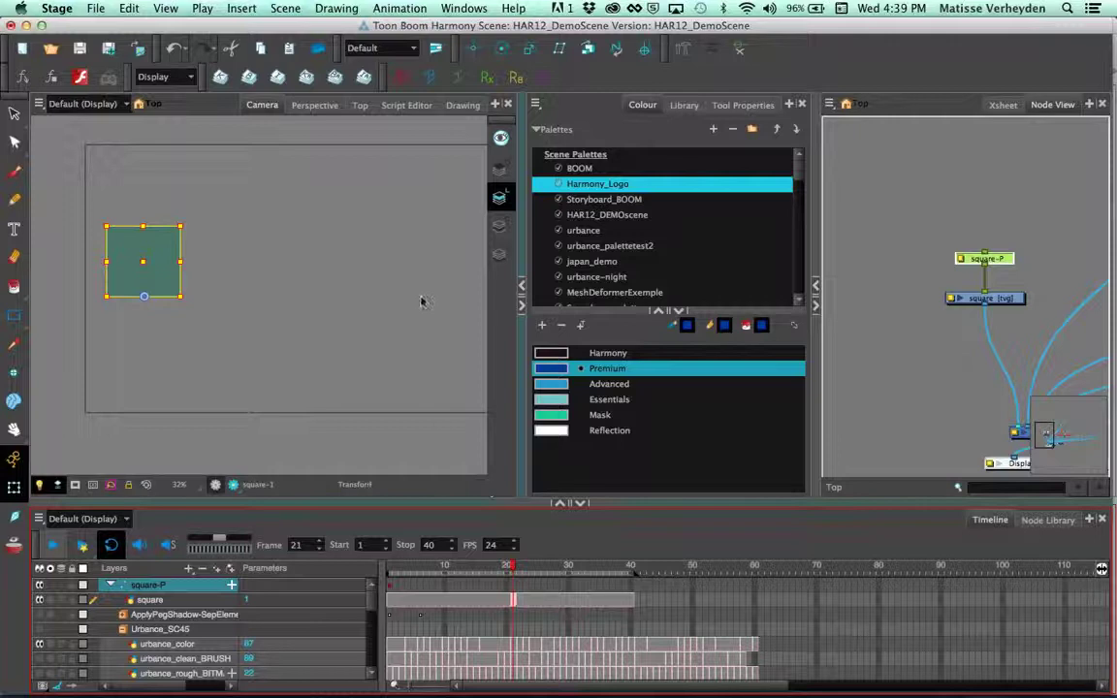
scroll(375, 277, down, 2)
key(shift+t)
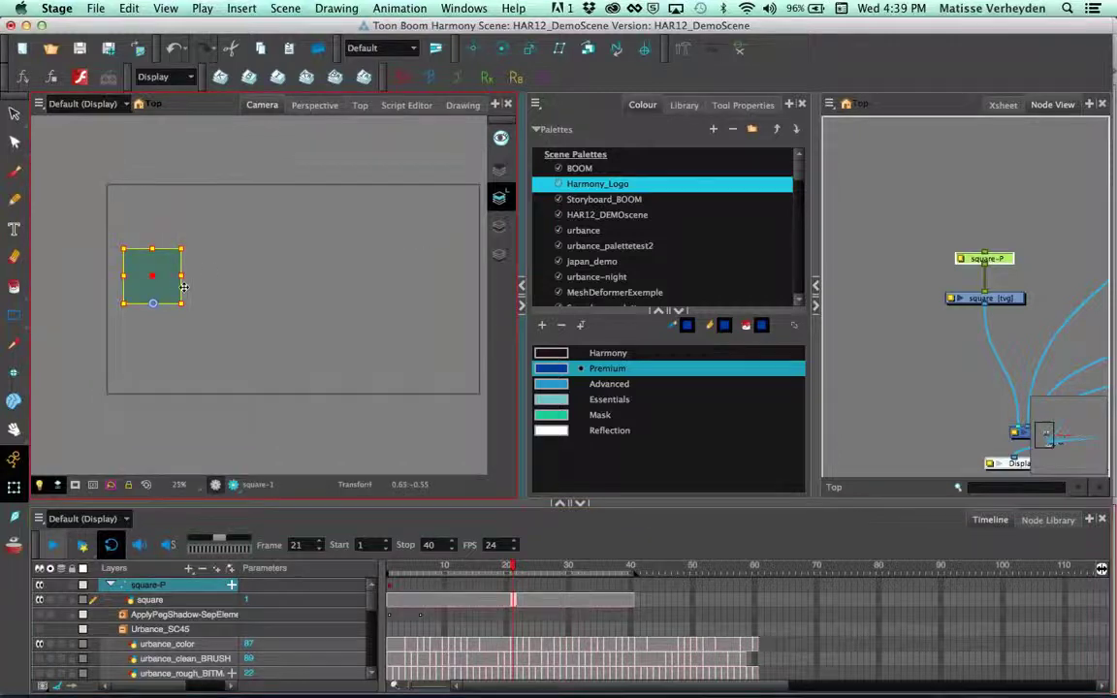
drag(183, 287, 472, 279)
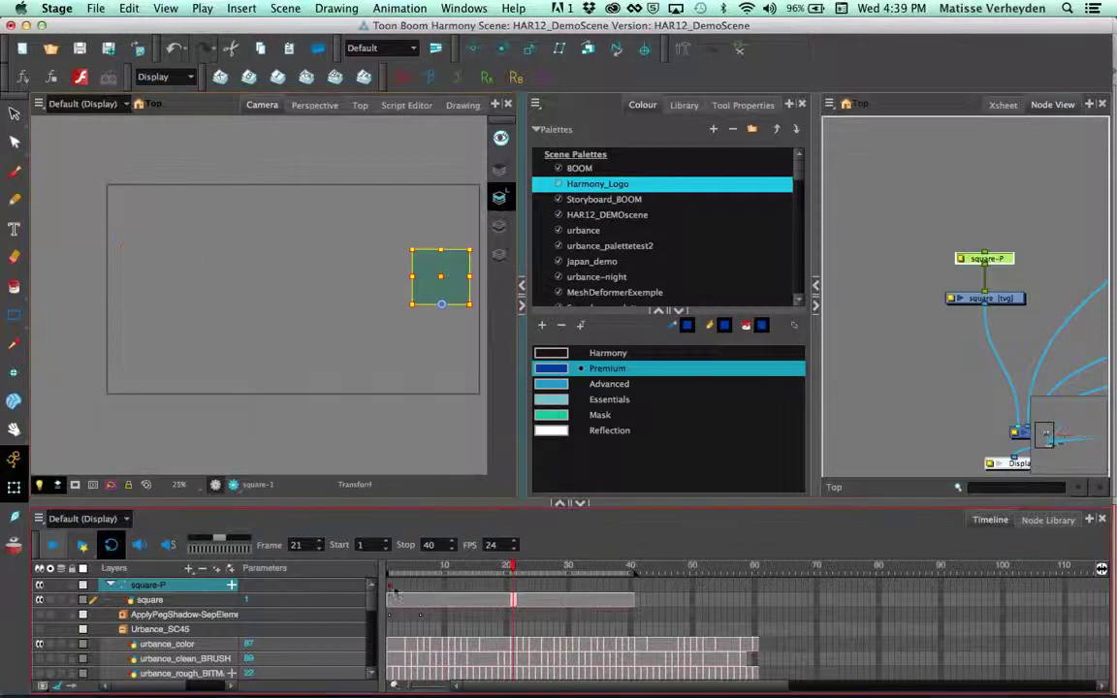
Step: Show the Timeline View toolbar in the Timeline and make the square-P keyframe on frame 1 a motion keyframe
right_click(563, 538)
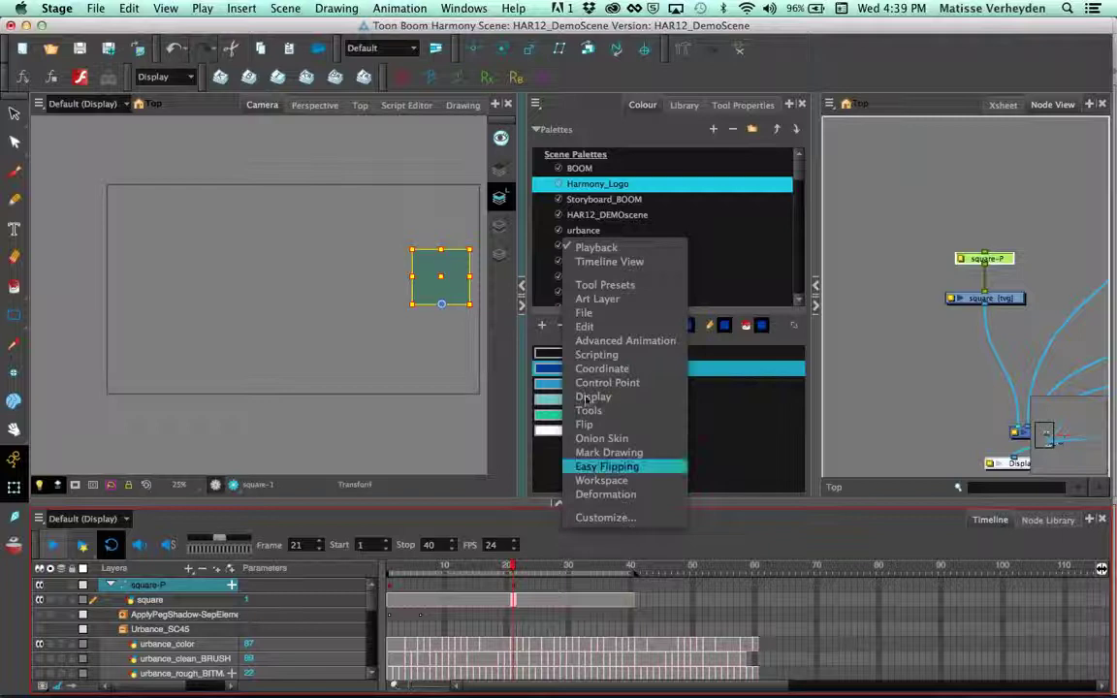
click(637, 262)
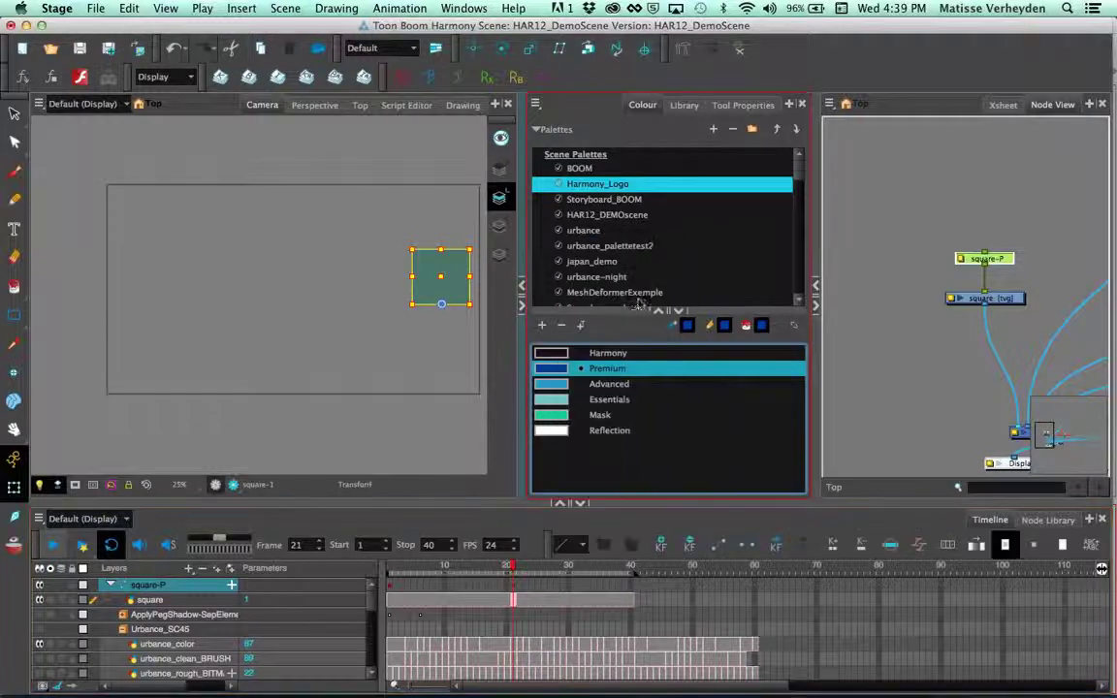
click(391, 586)
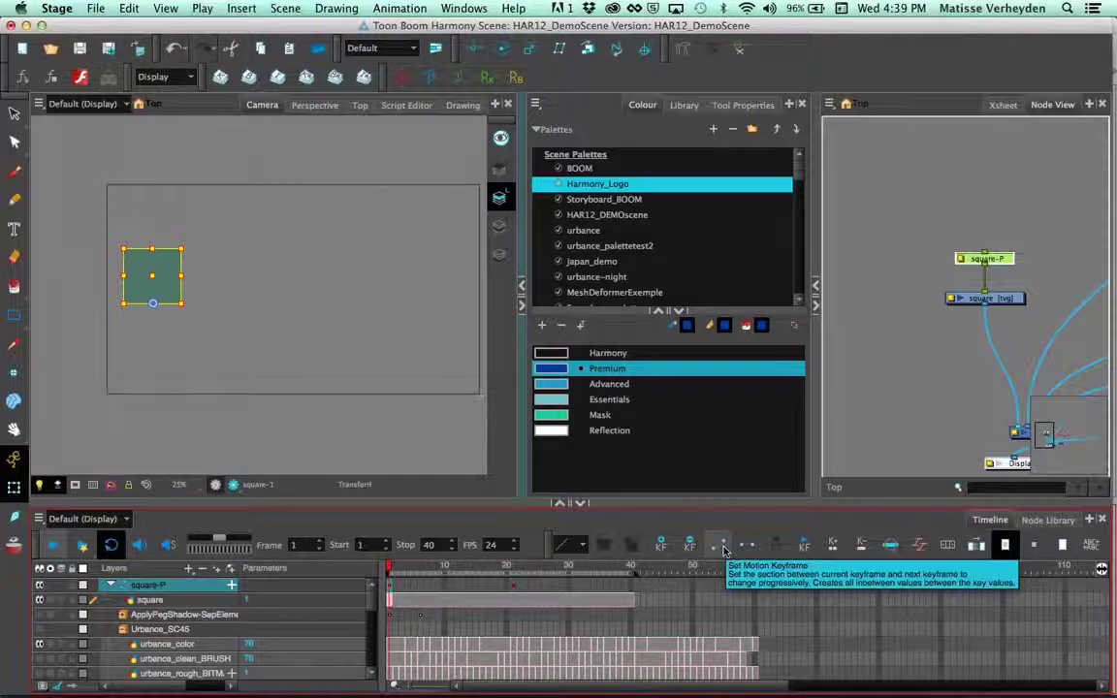
click(724, 550)
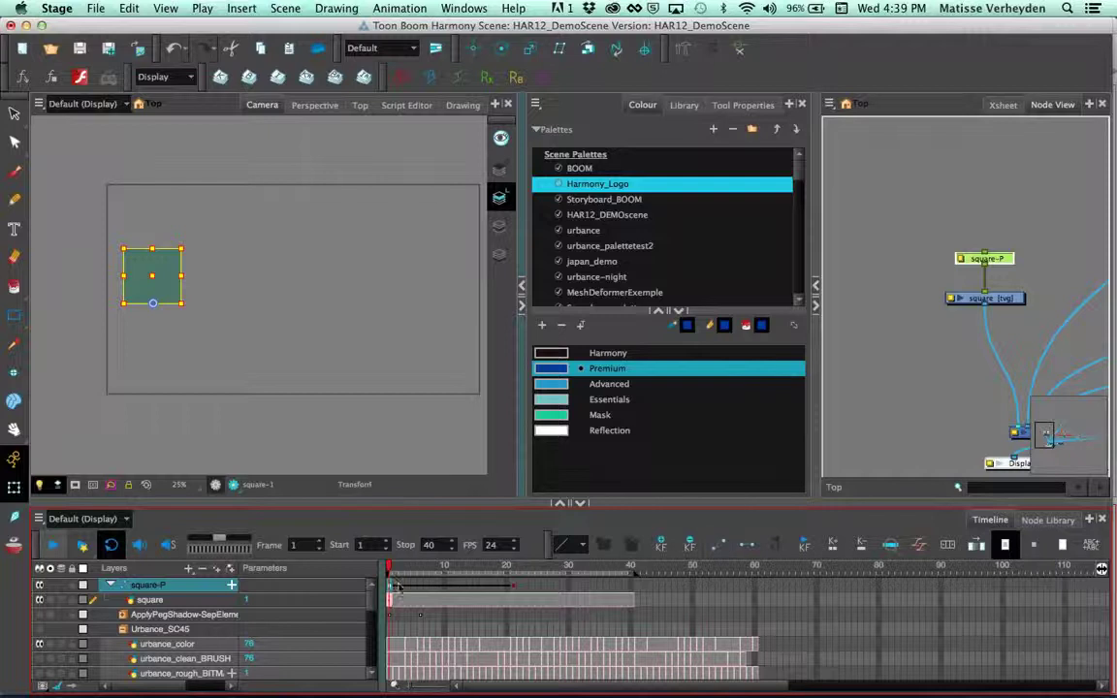
drag(391, 569, 427, 579)
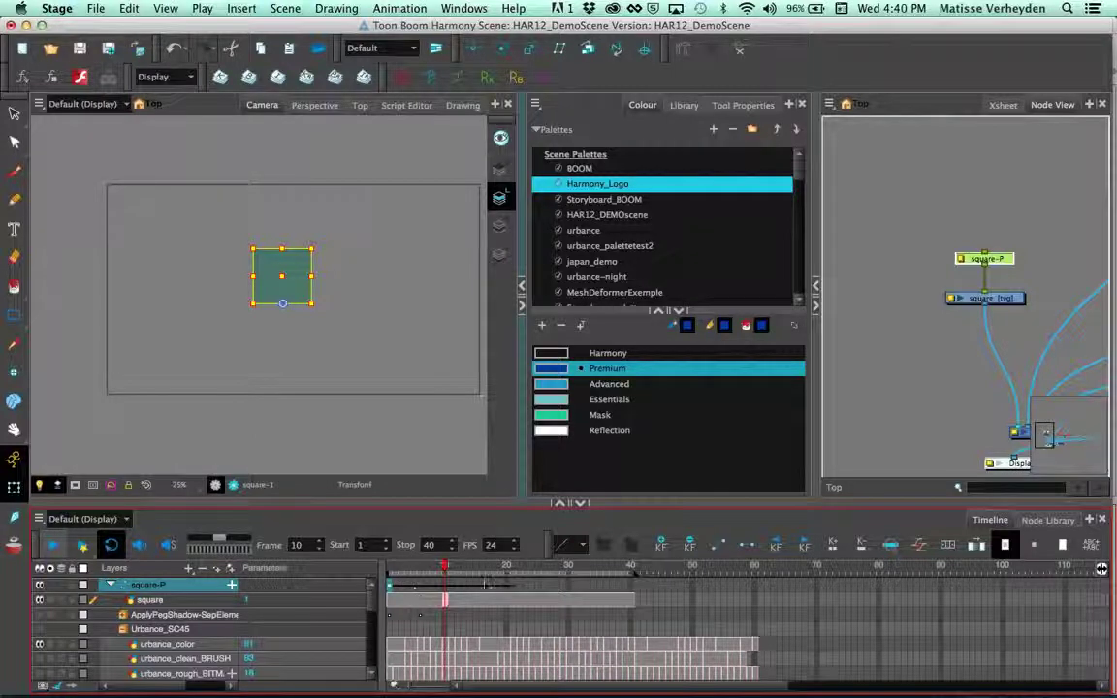
Step: Turn on onion skin for the square on frame 10 and set the onion skin render style to Outline Only in the preferences
click(14, 546)
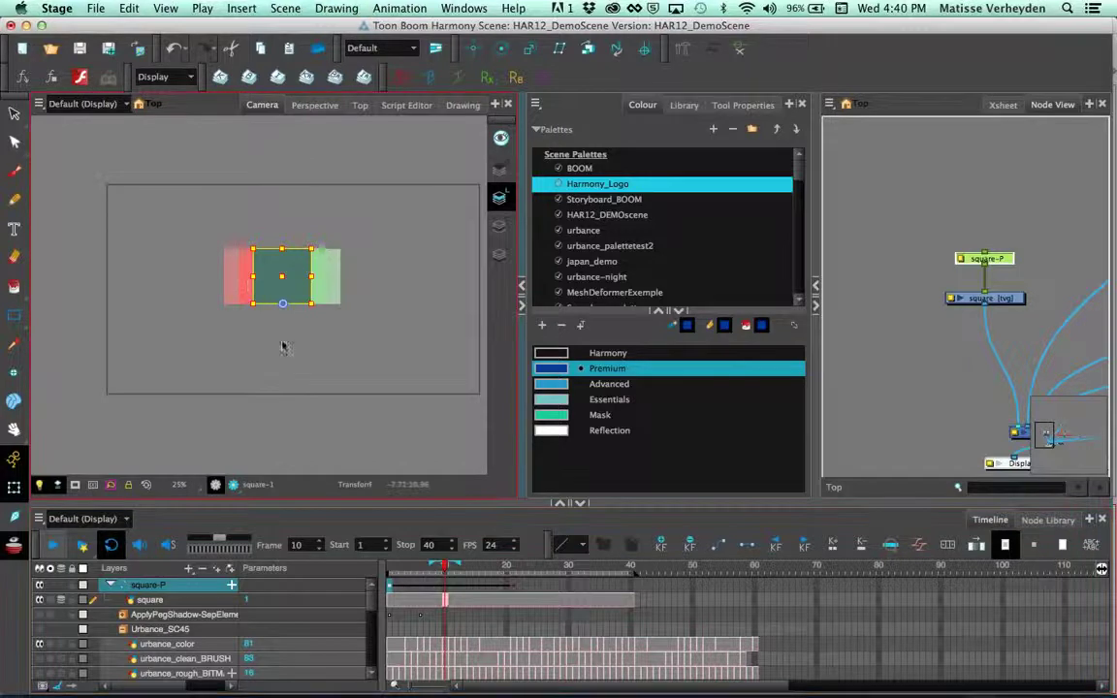
click(64, 9)
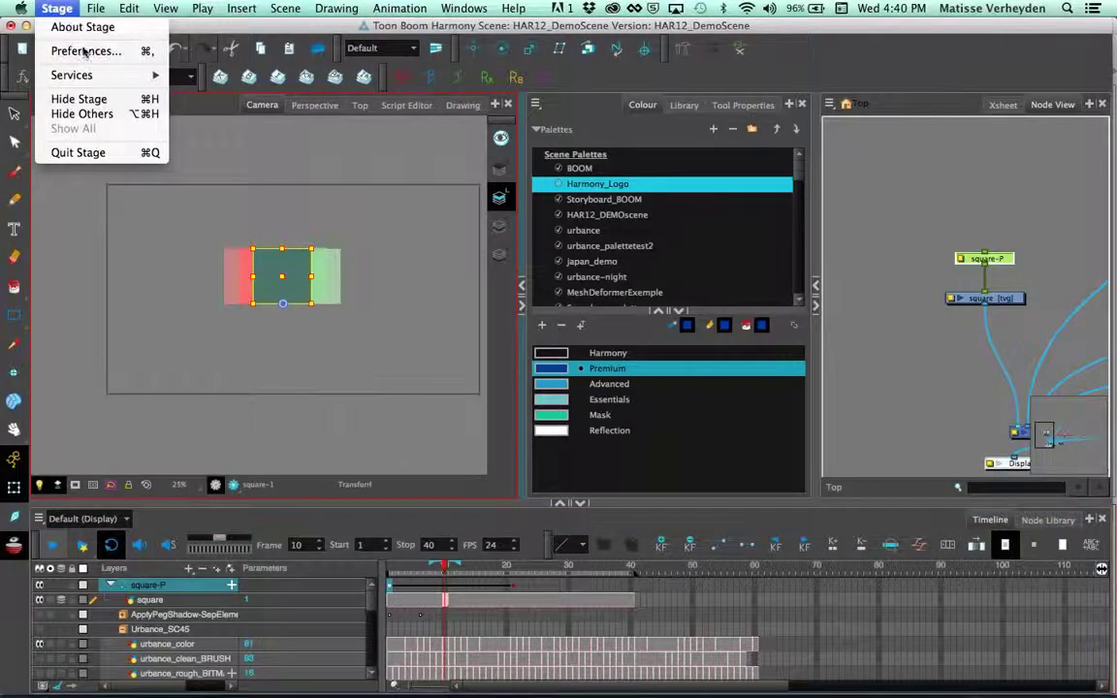
click(85, 52)
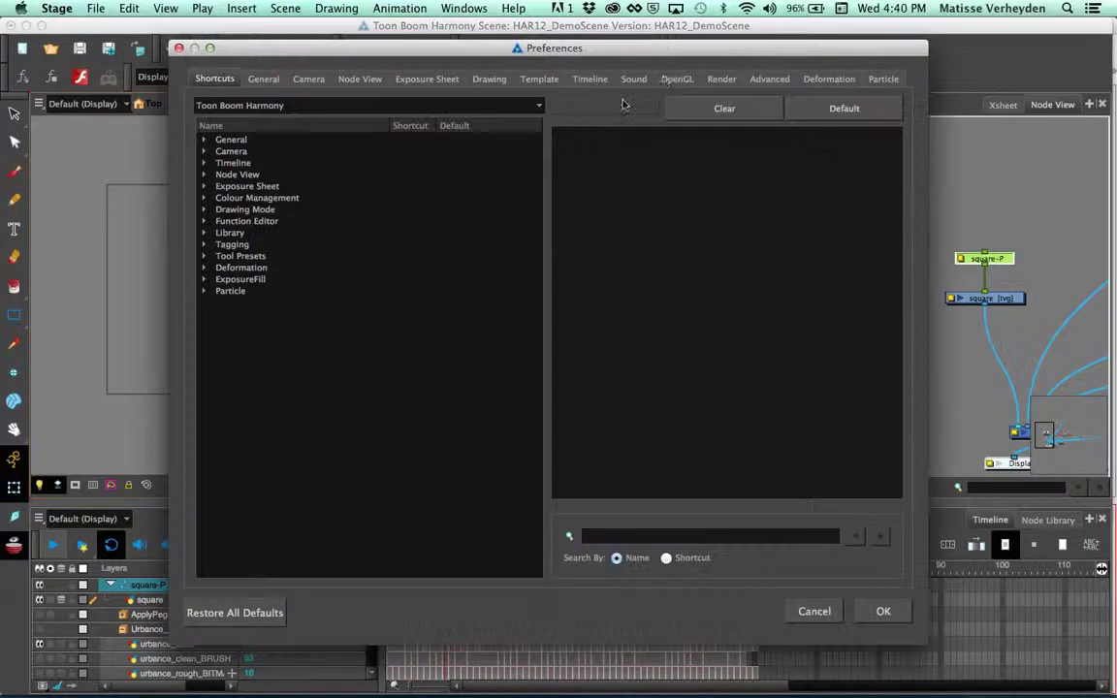
click(769, 79)
click(489, 79)
click(831, 124)
click(814, 136)
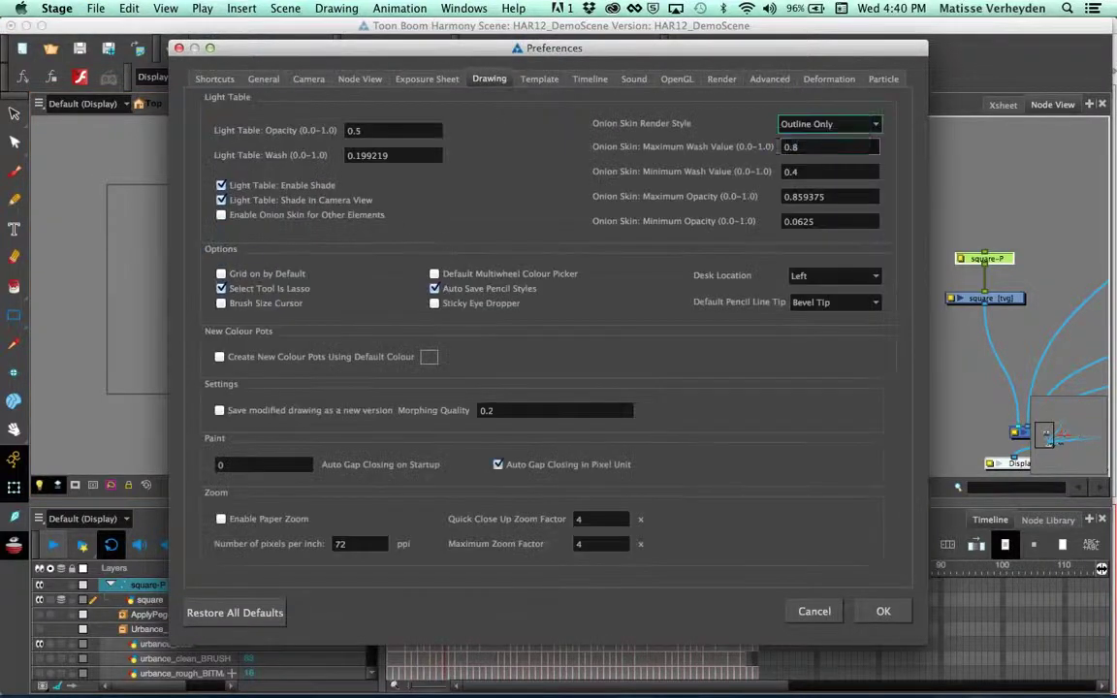
click(881, 612)
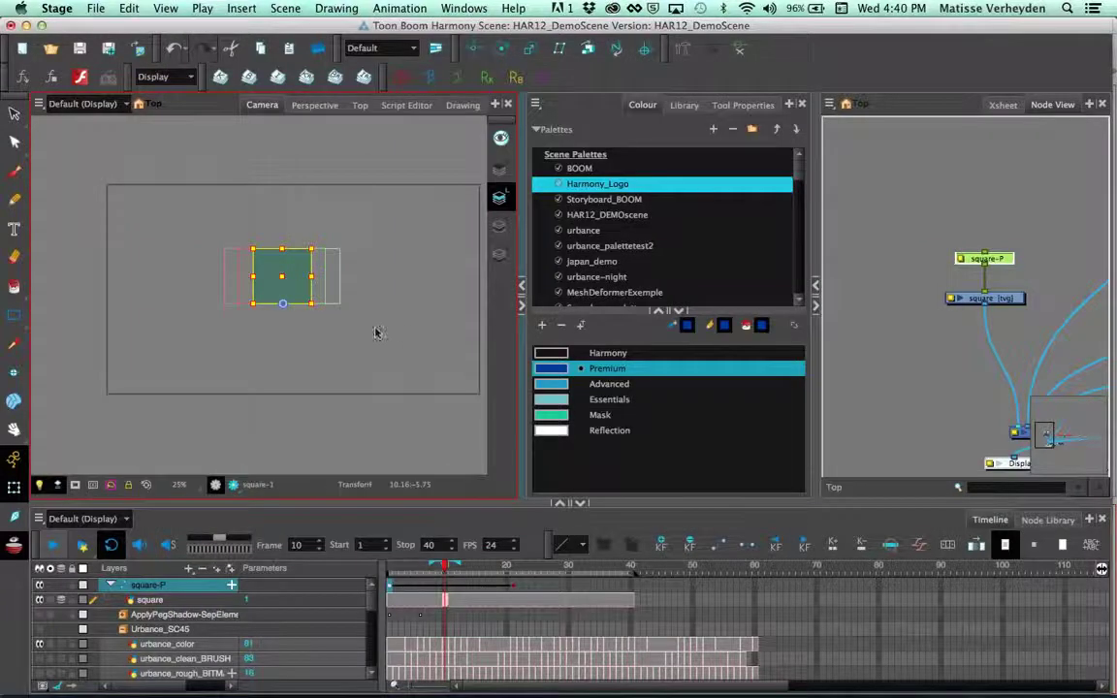
Step: Extend the onion skin range in both directions so it covers the square's whole move, from frame 1 to past frame 21
click(210, 269)
drag(455, 564, 524, 566)
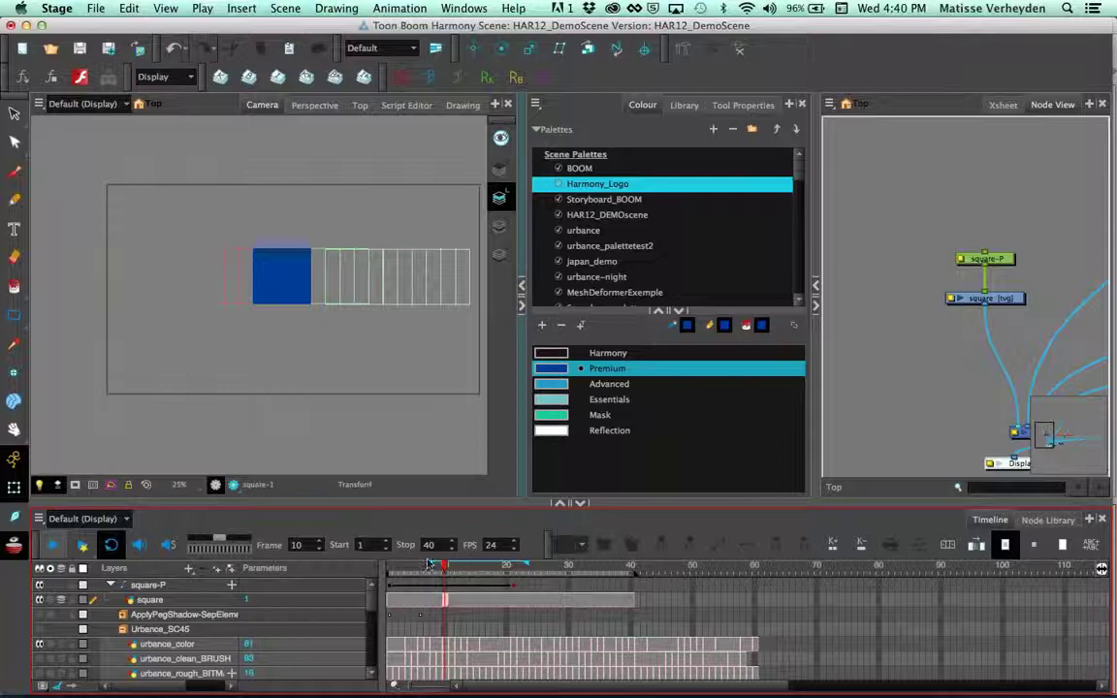
drag(434, 565, 383, 564)
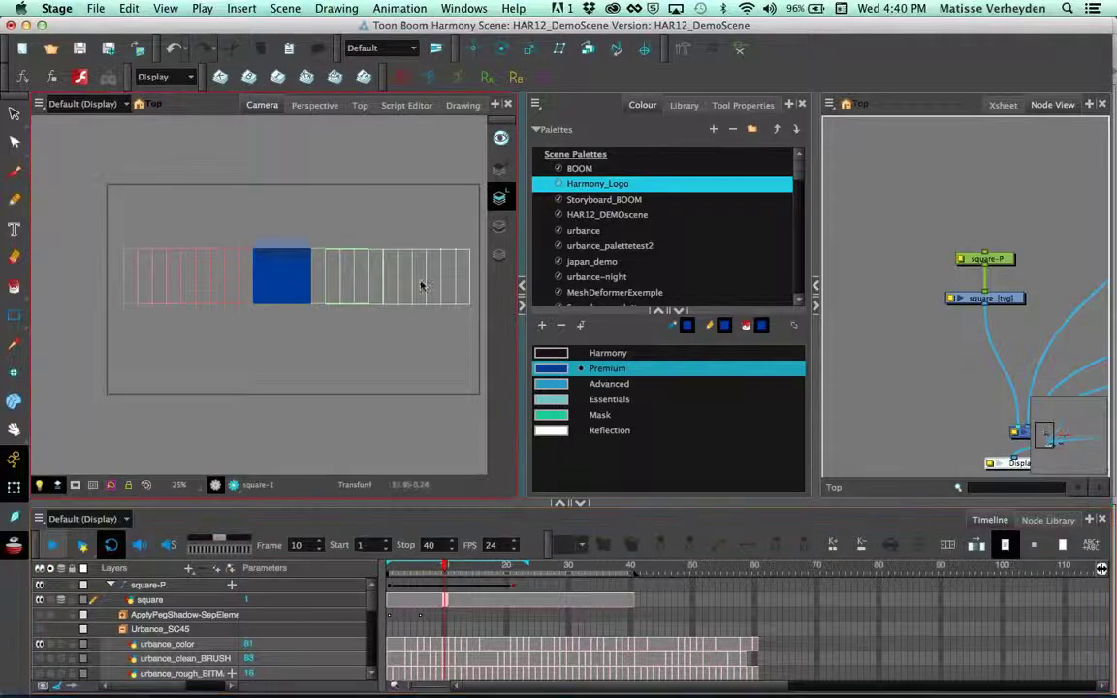
Step: Open Set Ease for Multiple Parameters for the square-P keyframe on frame 1 and place the dialog clear of the onion-skinned squares
click(390, 588)
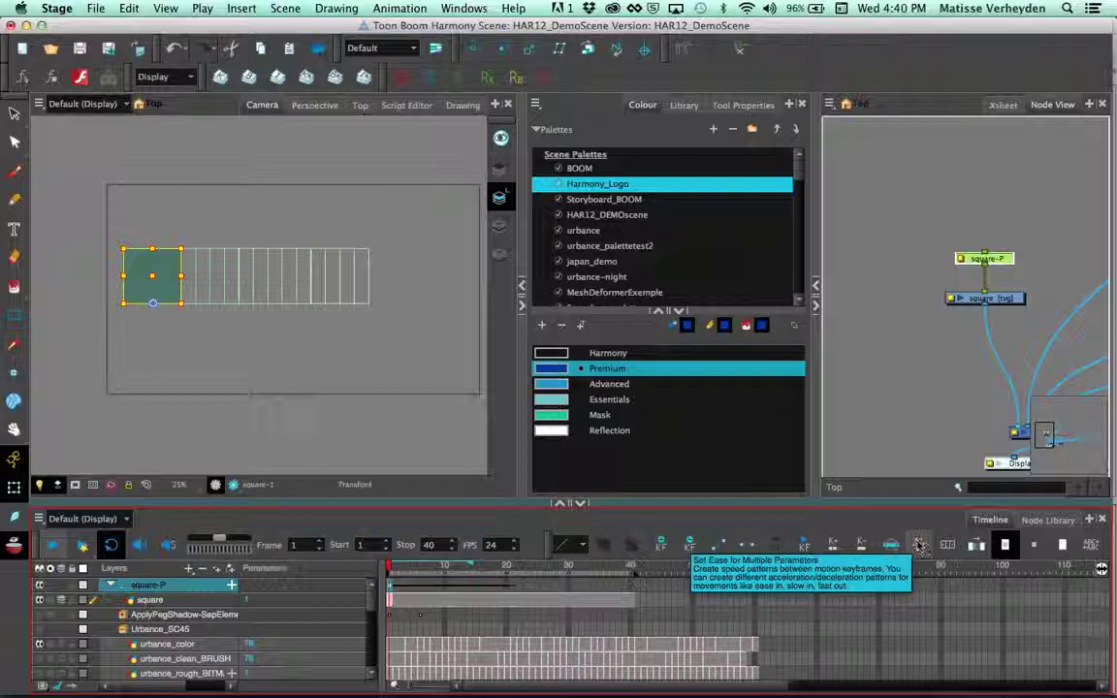
click(920, 545)
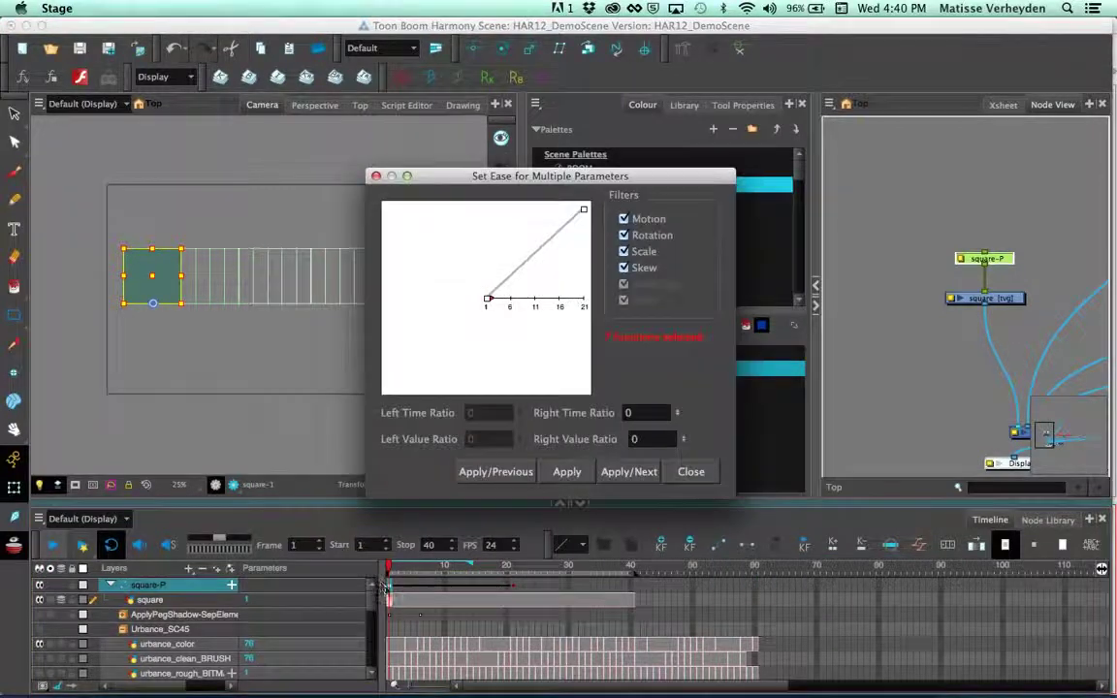
drag(511, 176, 592, 127)
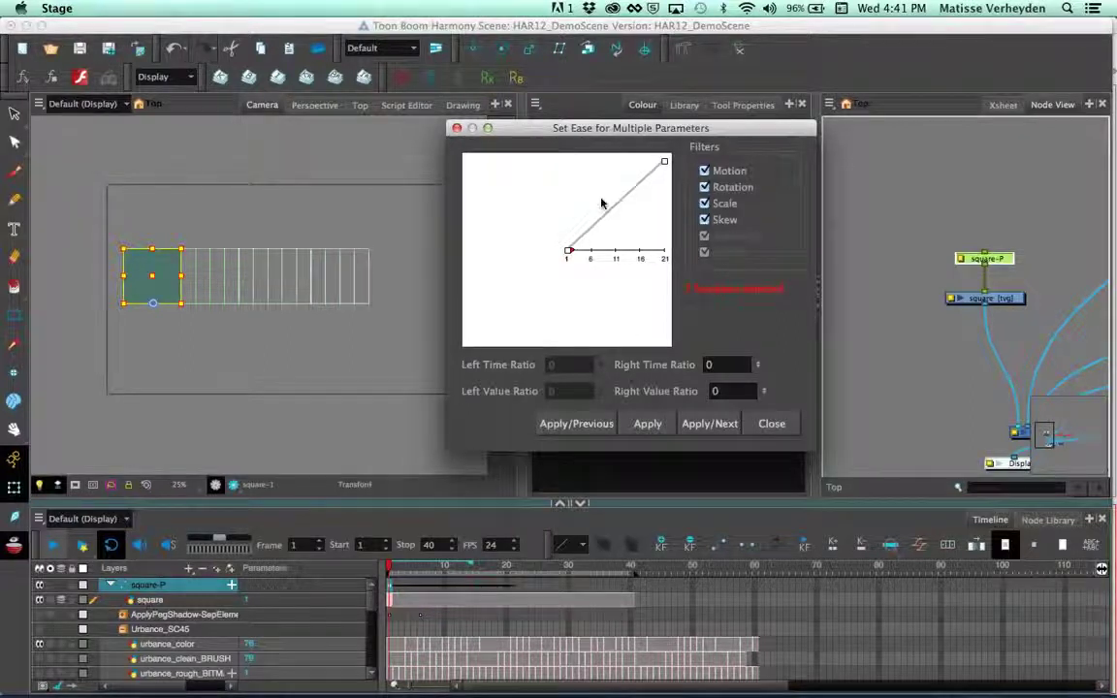
Step: Try a fast-start ease on the frame 1 keyframe with right time ratio 0 and right value ratio 63.48
drag(570, 252, 659, 253)
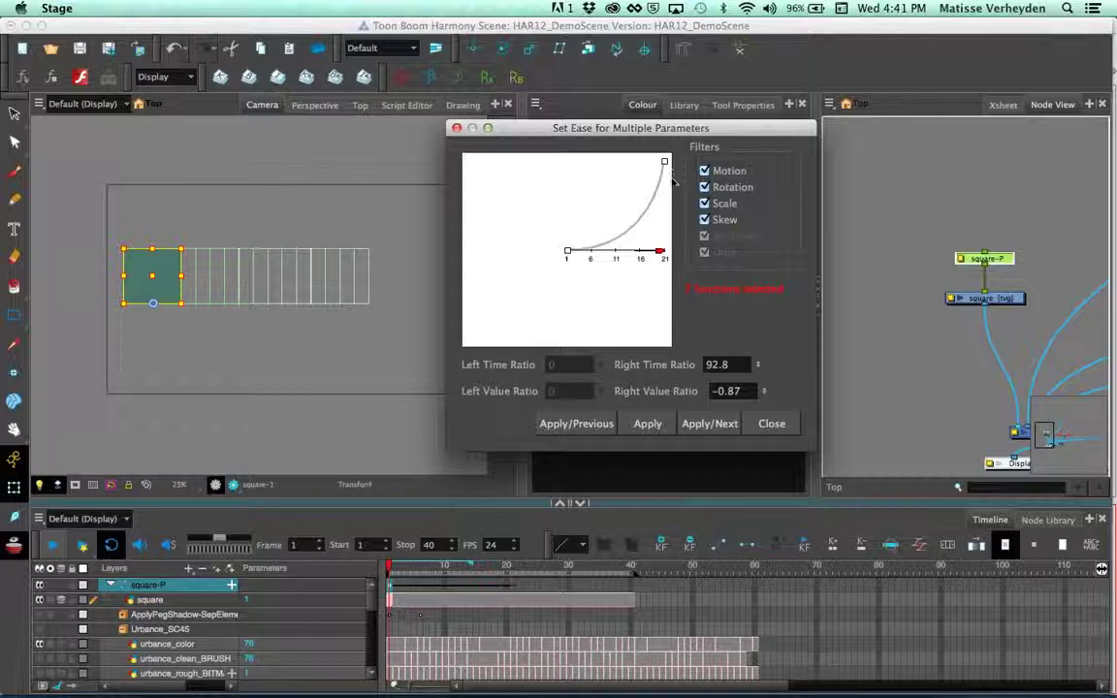
drag(663, 254, 562, 197)
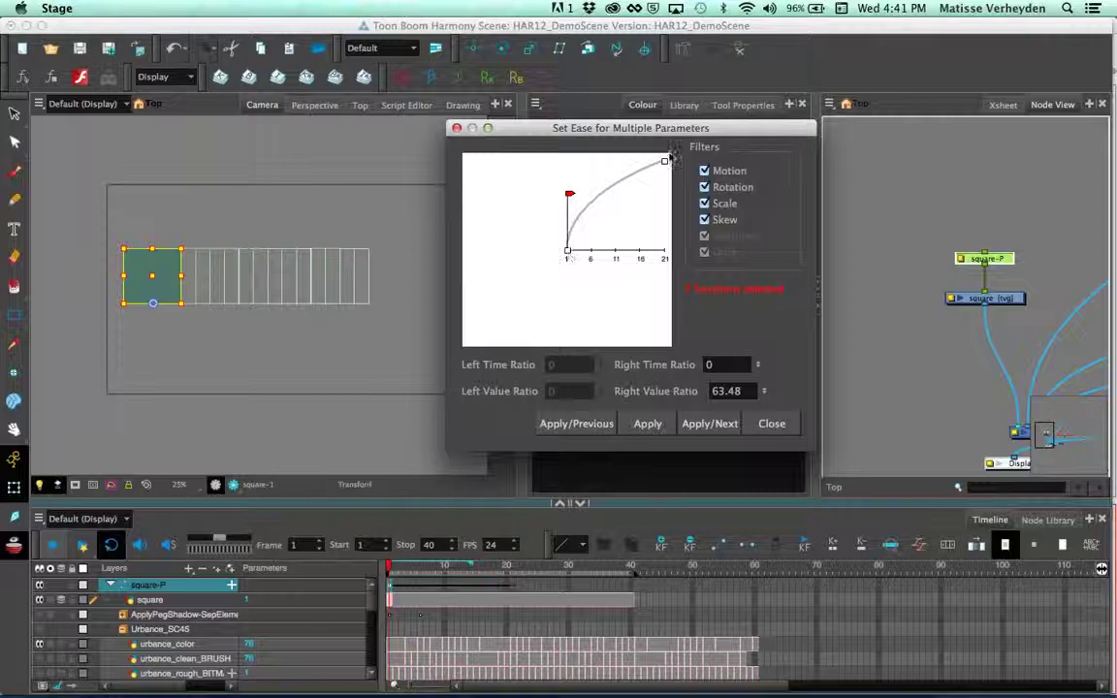
click(648, 423)
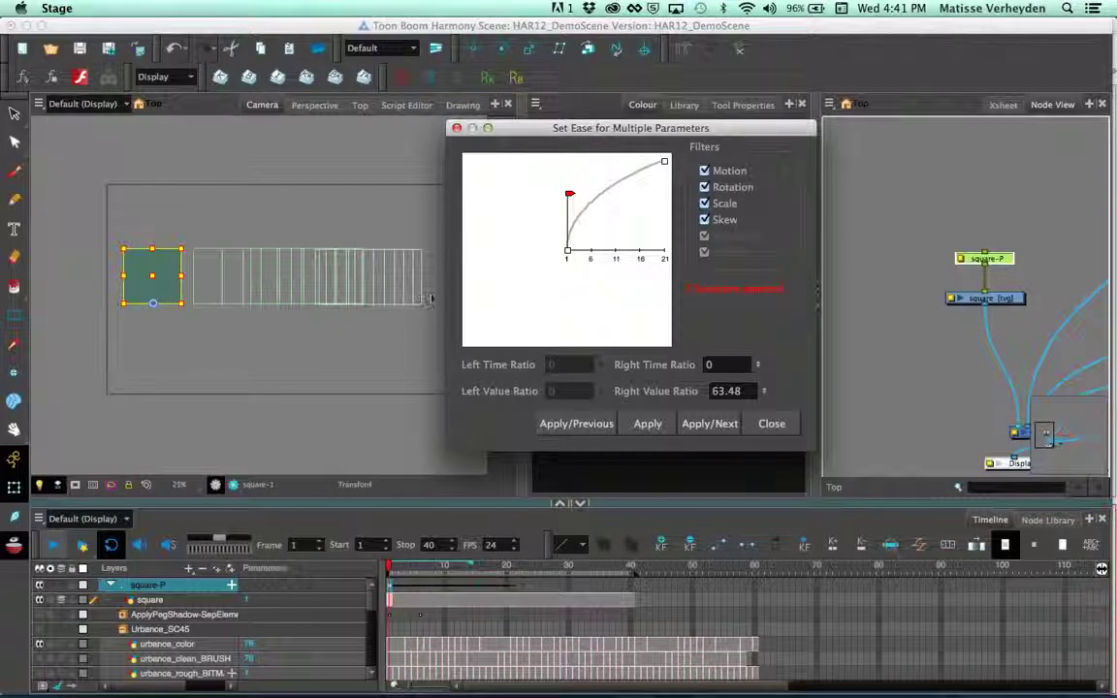
Step: Apply a slow-start ease to the frame 1 keyframe with right time ratio 94.4 and right value ratio -0.87
drag(570, 194, 665, 254)
click(648, 423)
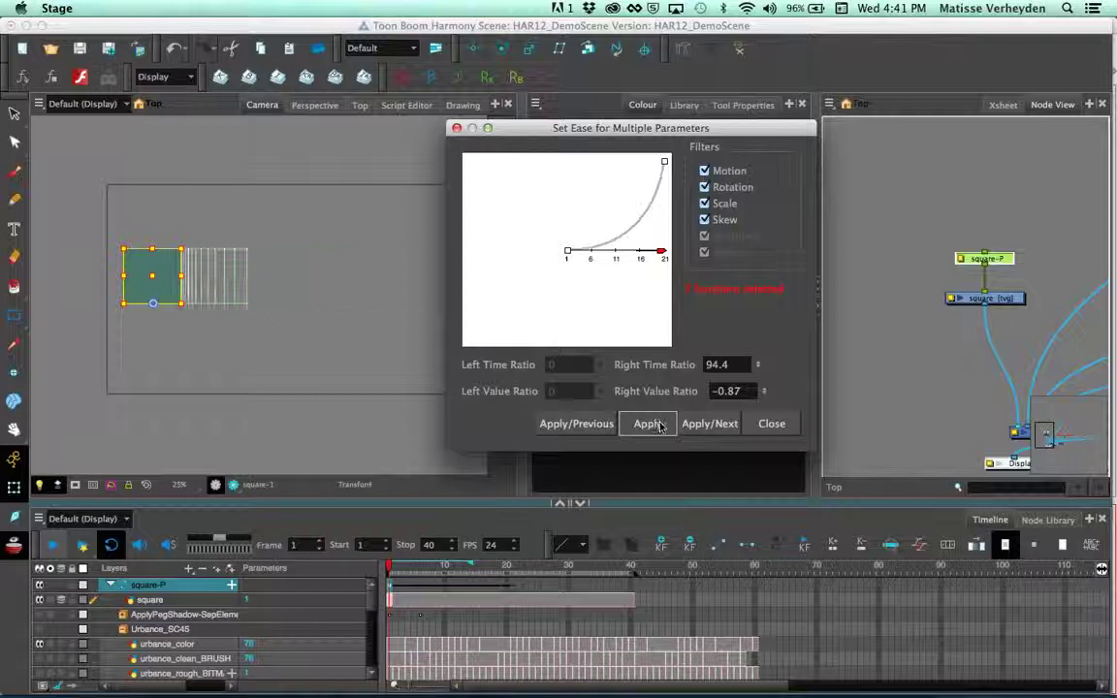
Step: Advance to the frame 21 keyframe and apply a slow-end ease with left time ratio 66.04 and left value ratio 0
click(707, 427)
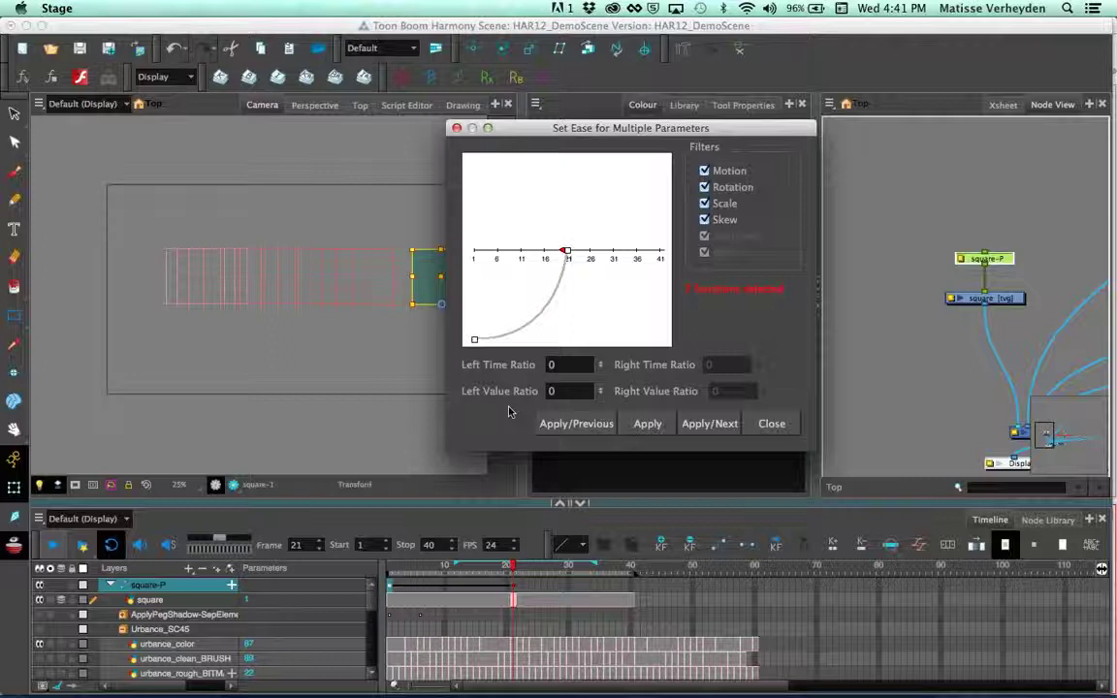
drag(565, 251, 501, 252)
click(648, 424)
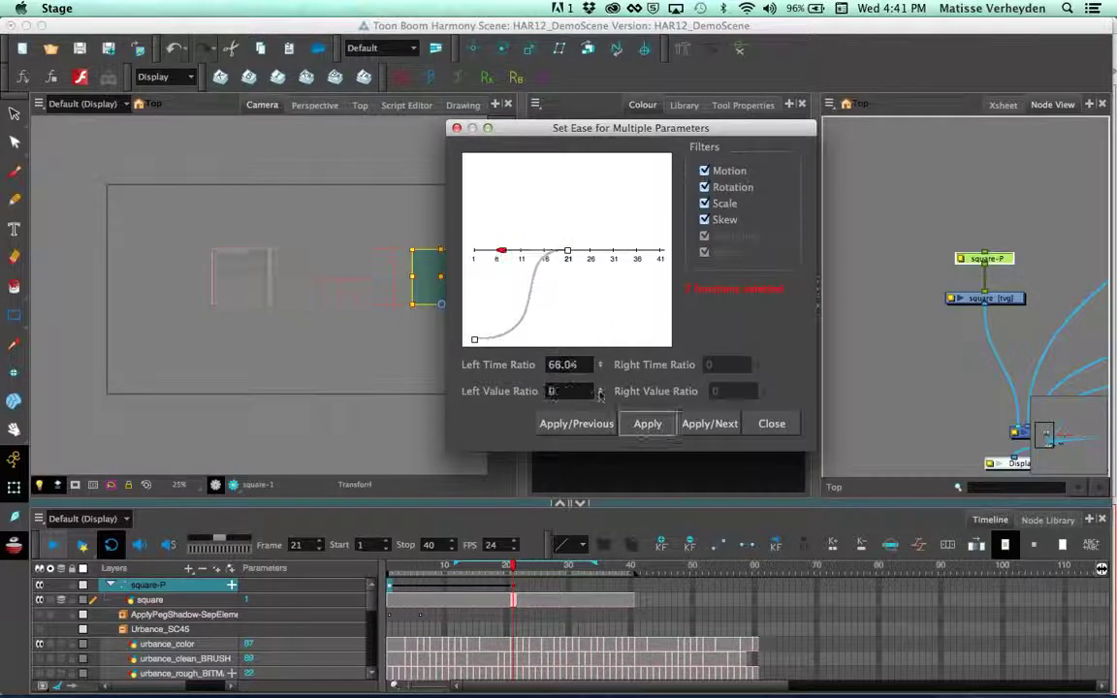
Step: Close the ease settings, return to frame 1 and turn off onion skin
click(772, 423)
drag(414, 574, 390, 587)
click(14, 545)
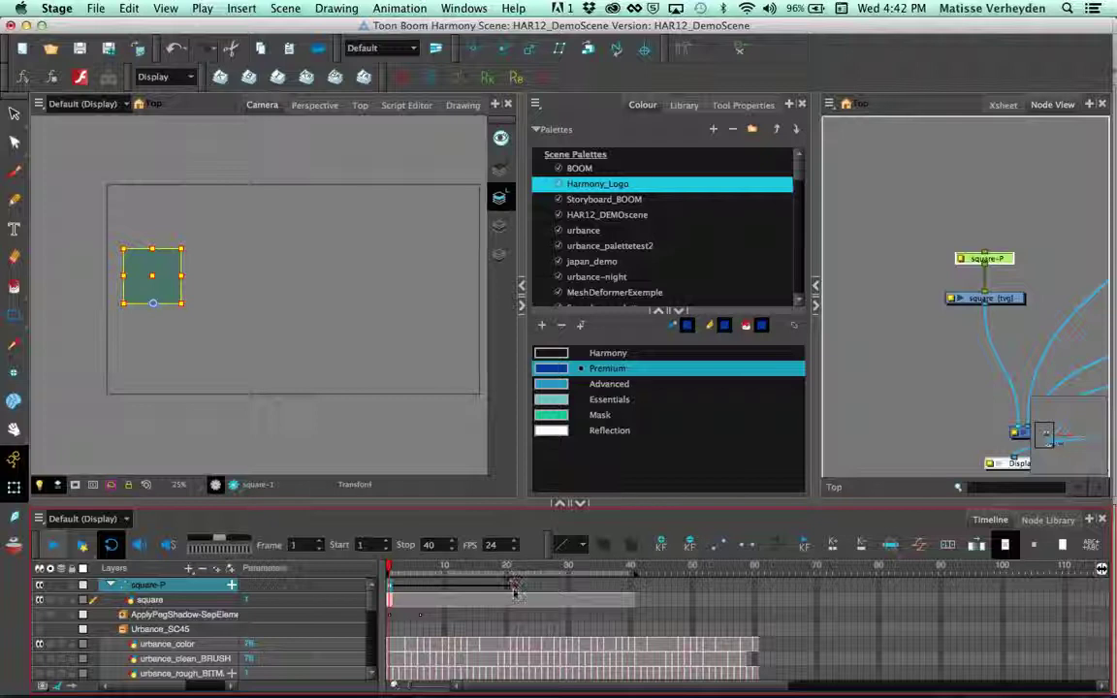
Step: Try creating square-P keyframes on every 2 frames from frame 1 to 21 and scrub through the square's motion
drag(513, 589, 390, 587)
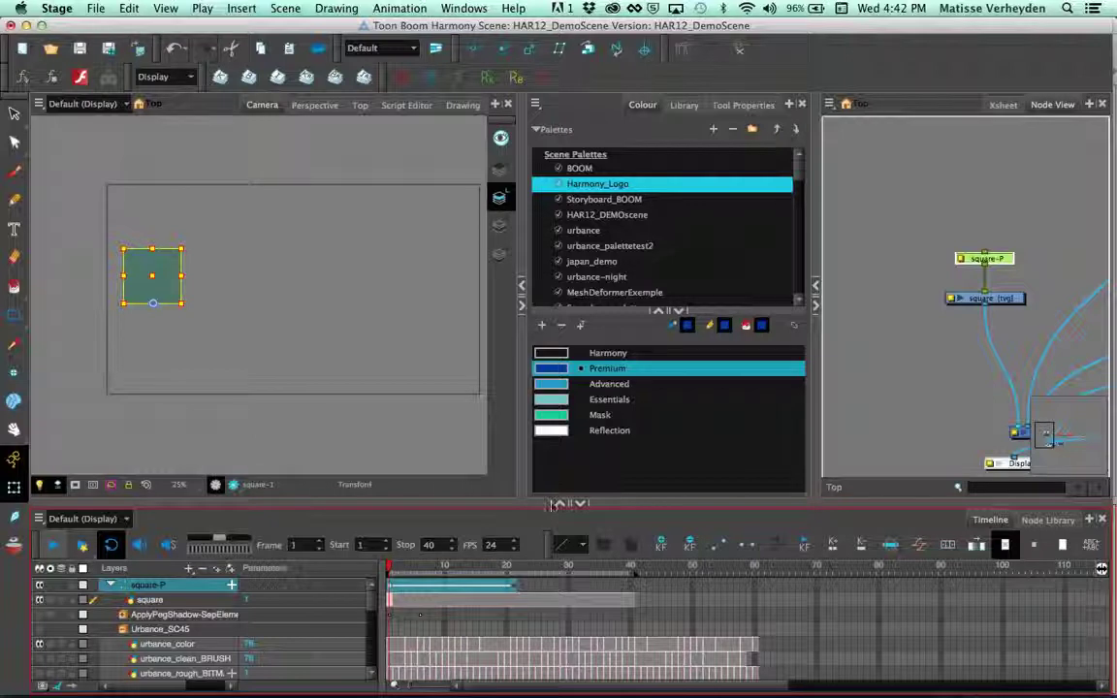
click(776, 449)
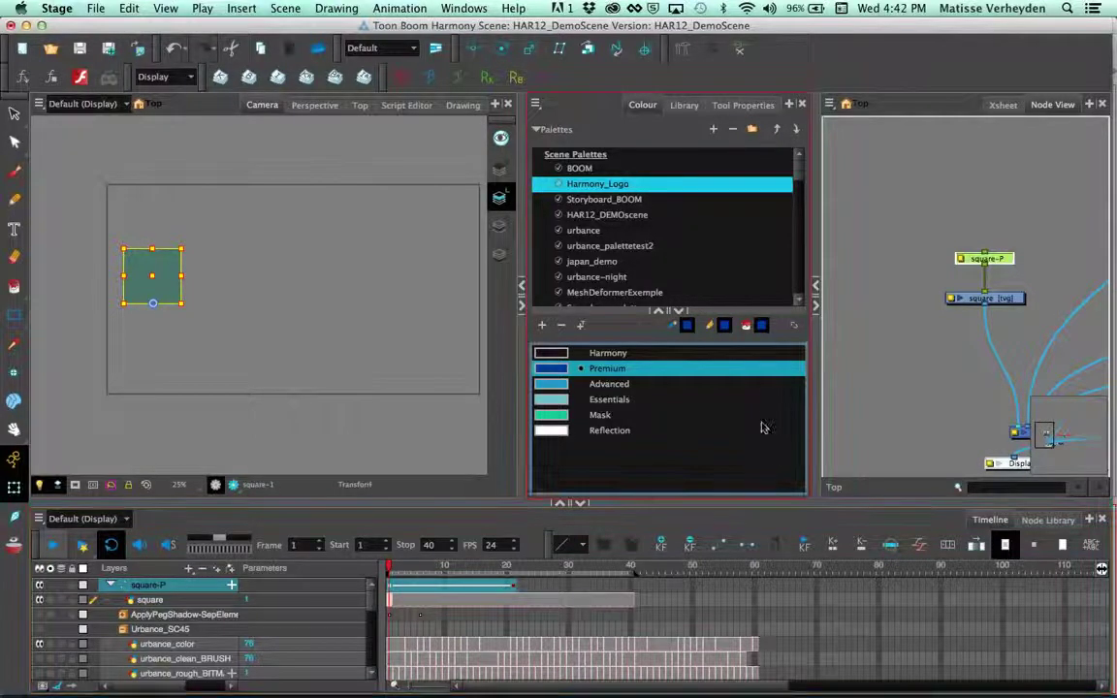
click(397, 514)
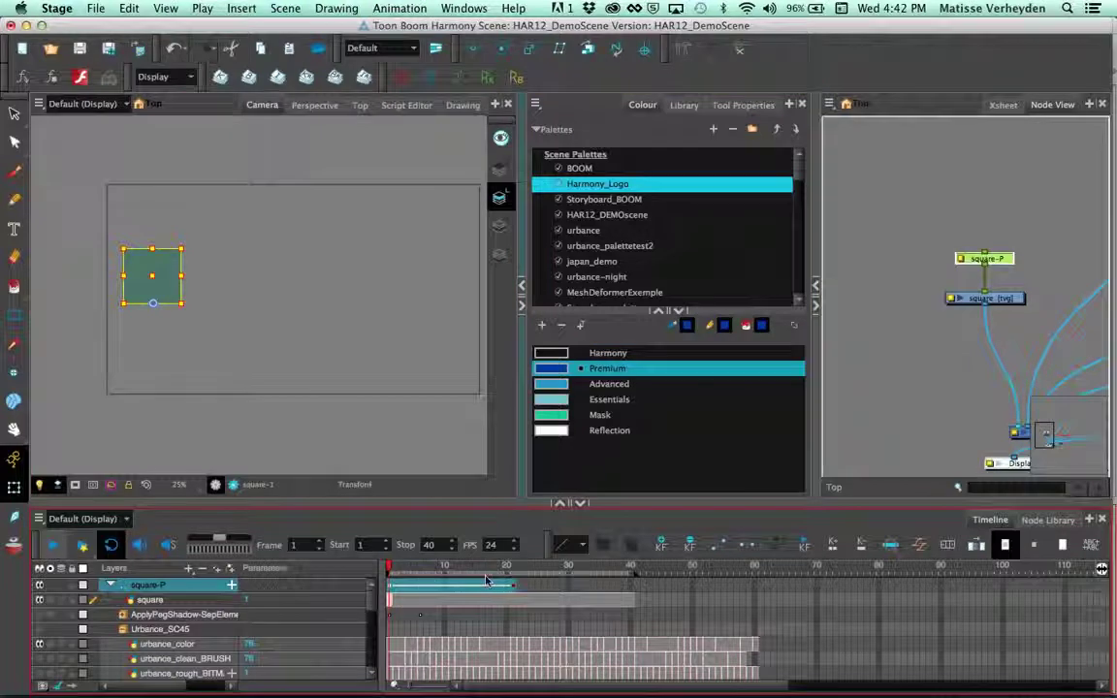
click(948, 549)
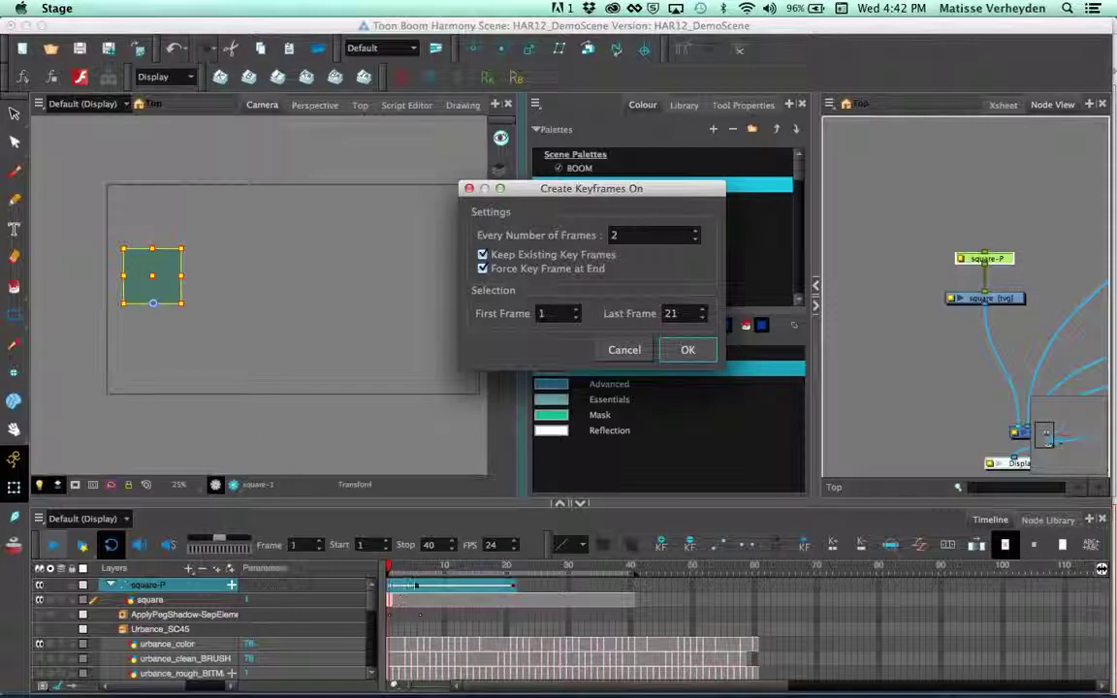
key(Tab)
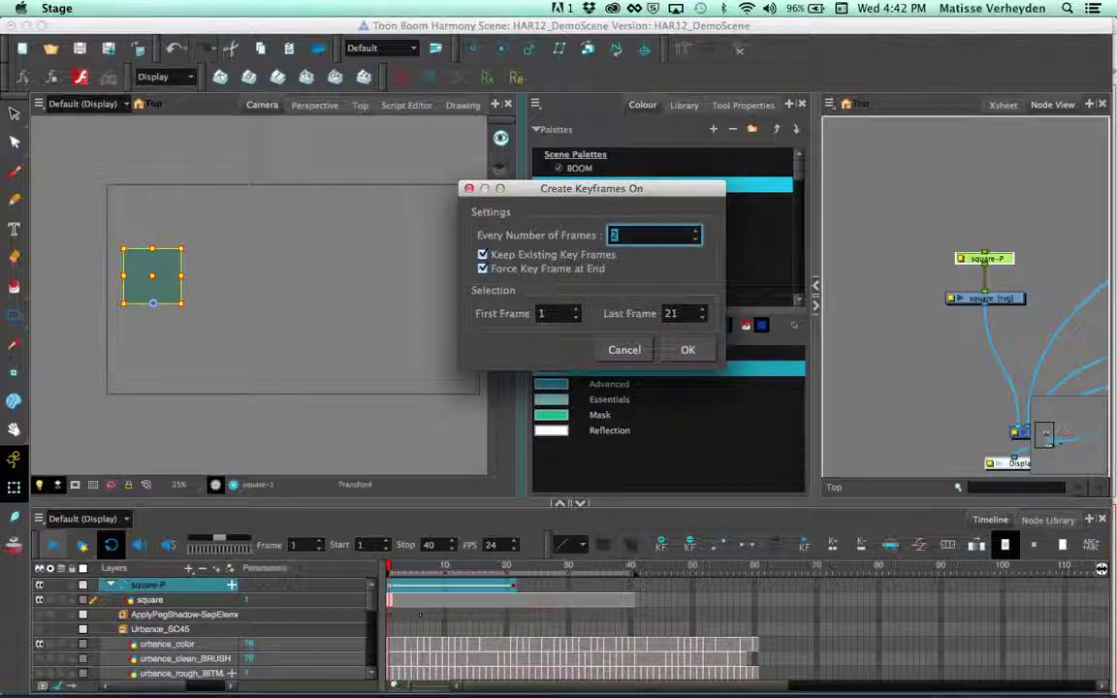
key(Return)
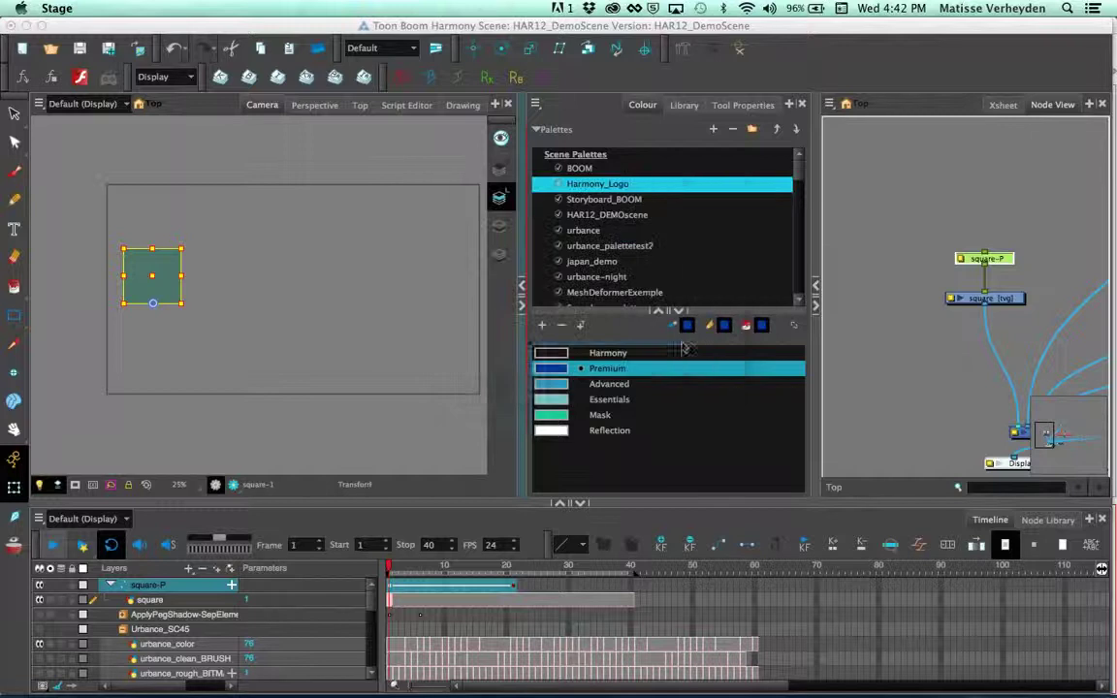
click(391, 598)
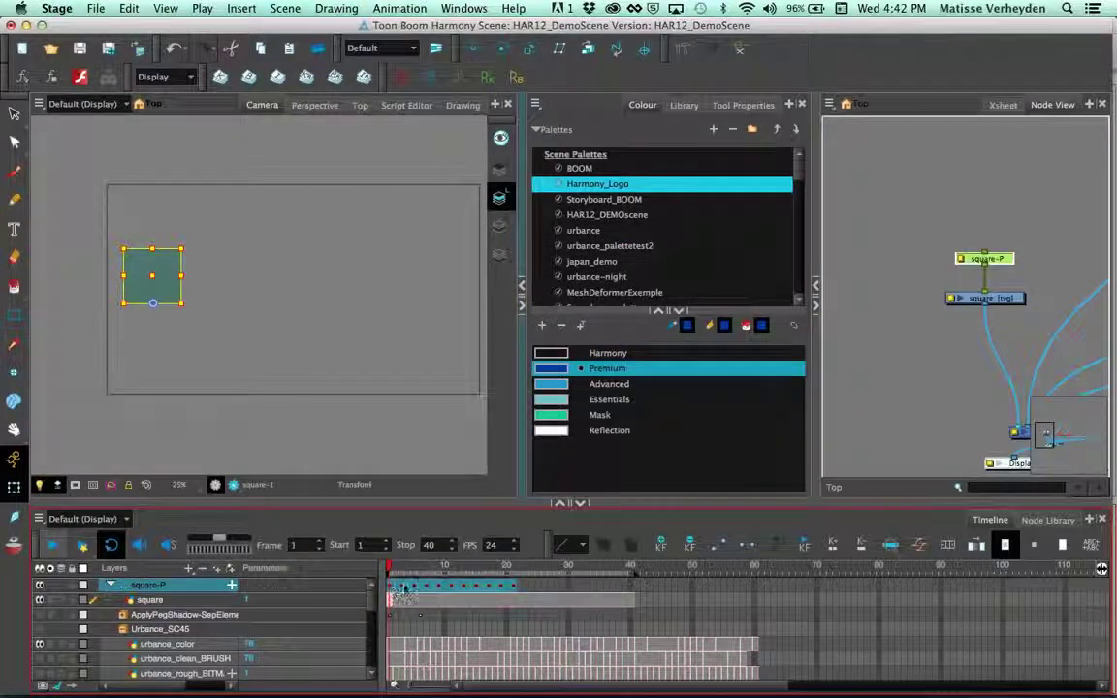
click(405, 568)
click(415, 568)
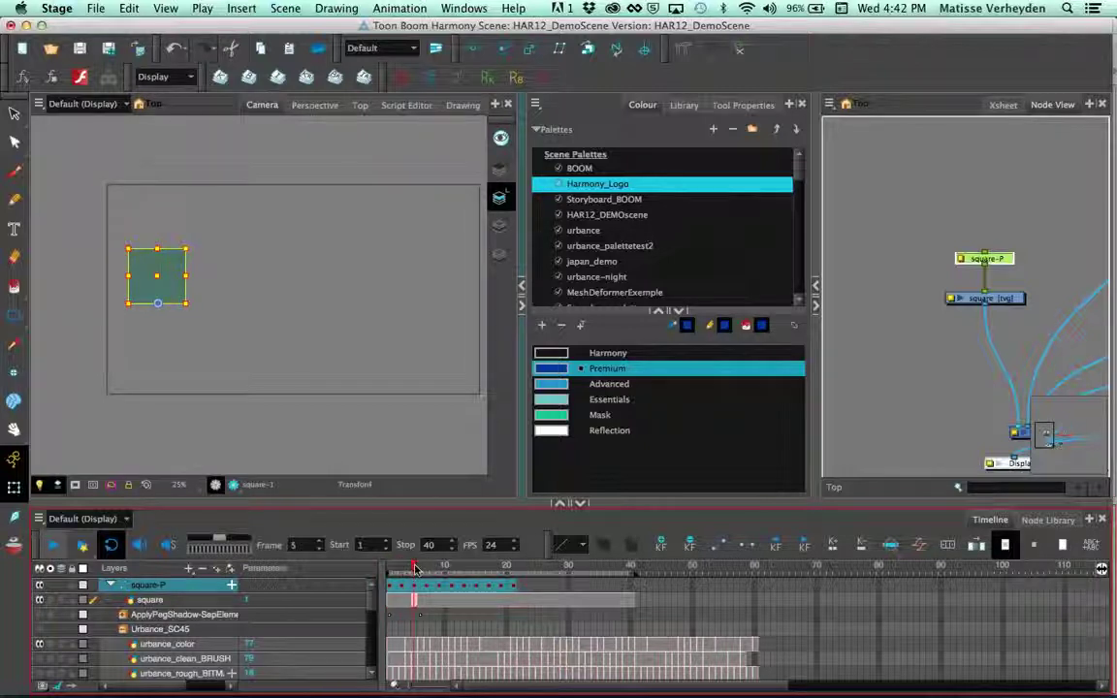
drag(429, 568, 519, 537)
Step: Create square-P keyframes on every 4 frames from frame 1 to 21, keeping existing keyframes, and deselect the peg
click(948, 545)
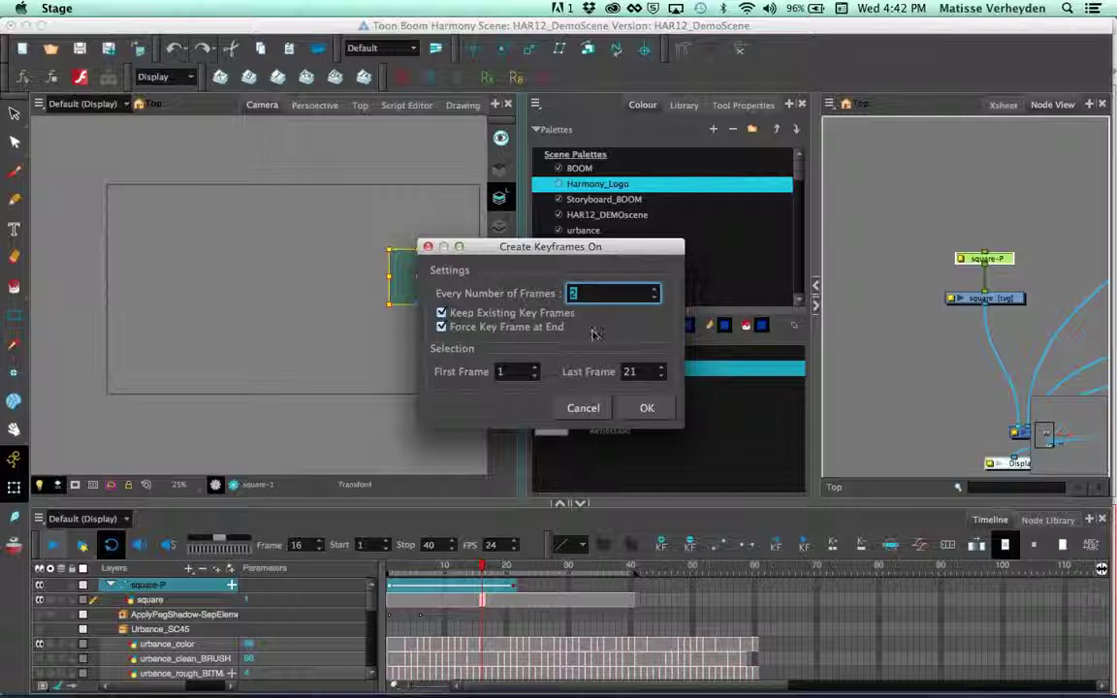
click(647, 407)
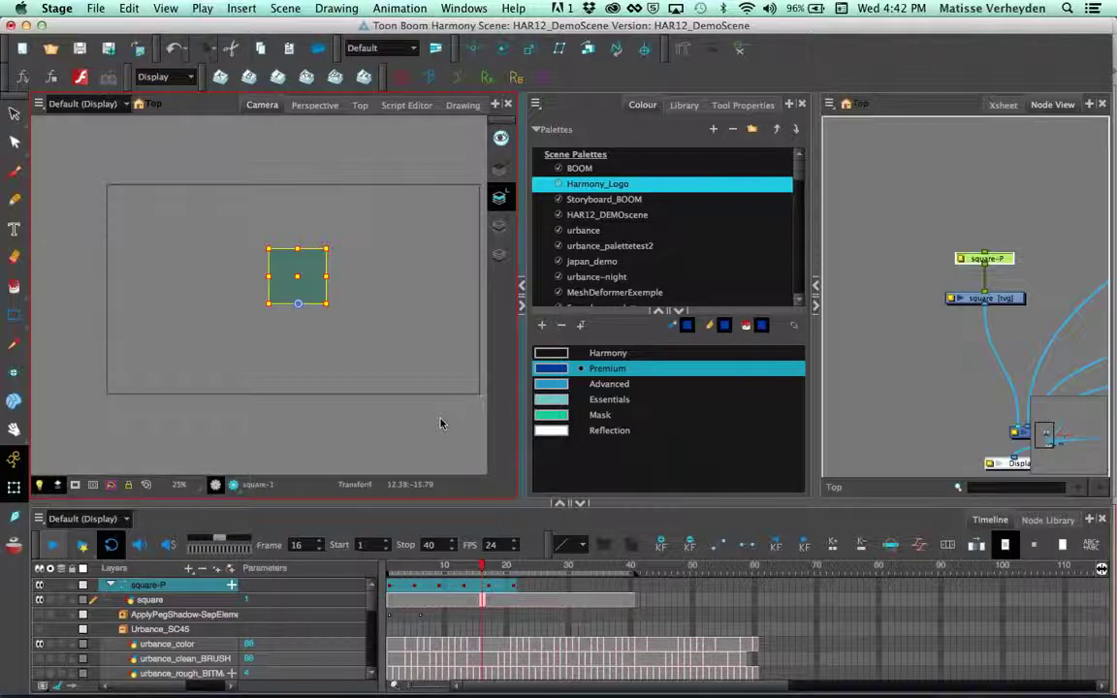
click(854, 383)
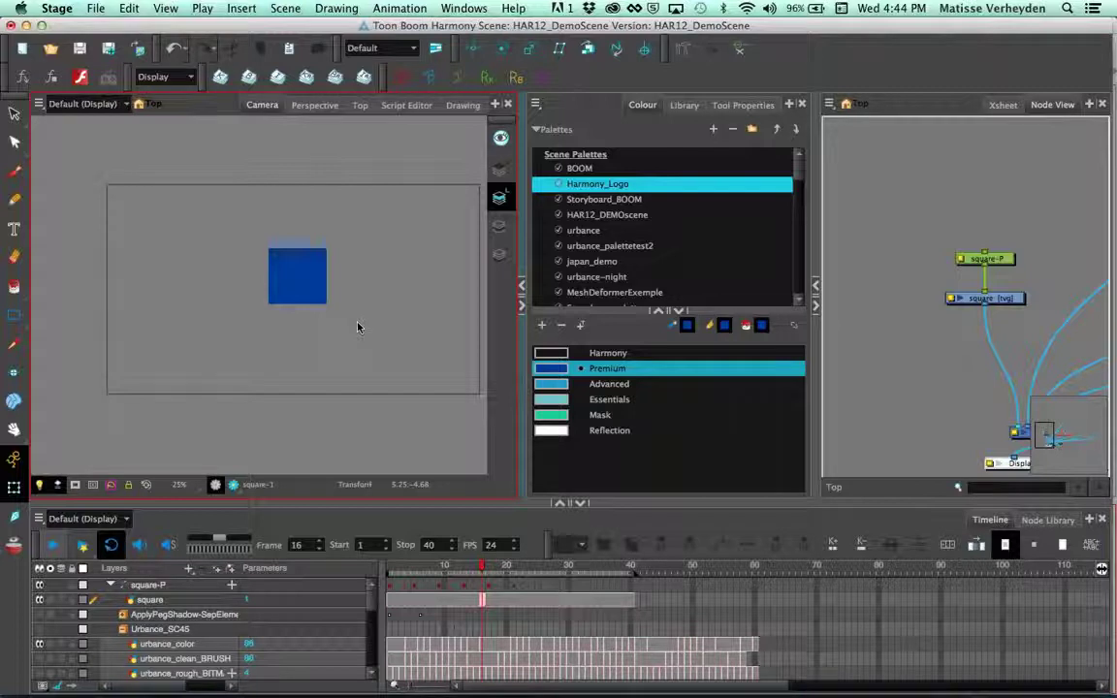
Step: Disable the square-P peg and square drawing nodes and show the Library
click(893, 282)
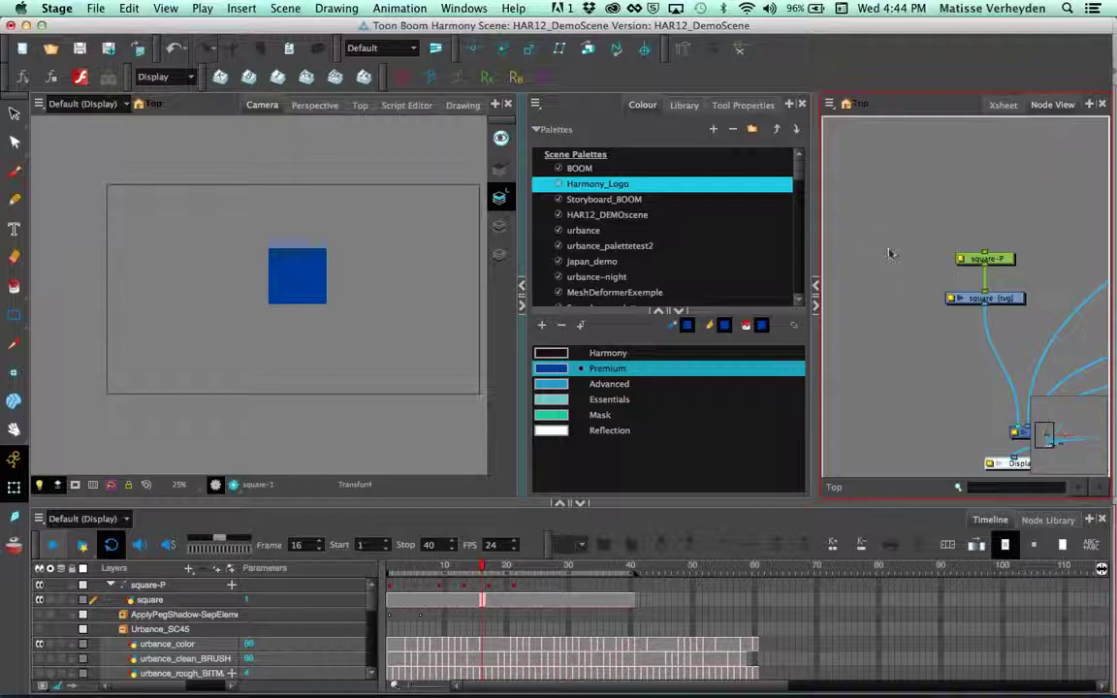
click(706, 129)
click(684, 105)
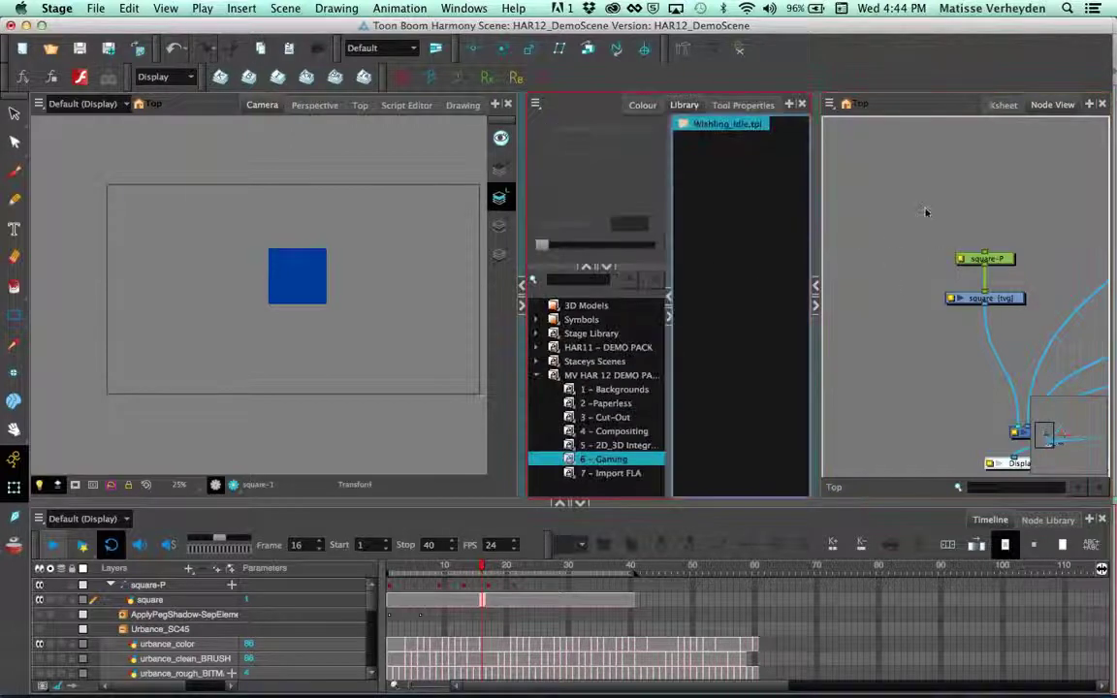
click(748, 307)
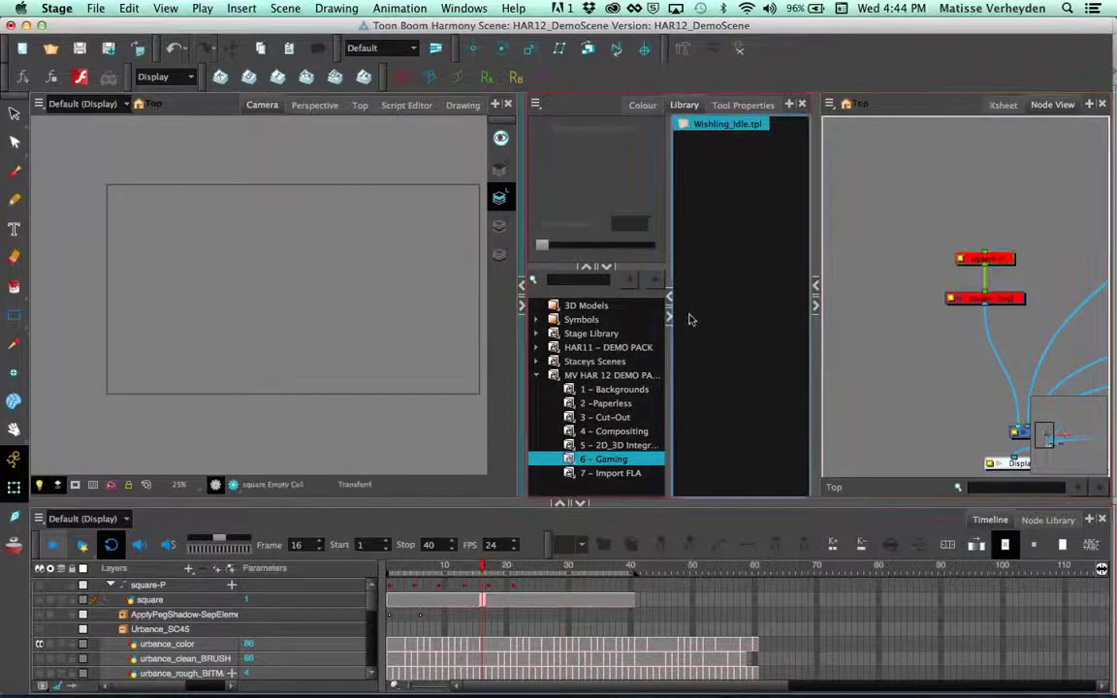
Step: Import 2-Vega-Clean.tpl from the HAR11 demo pack's 2 - Tradigital folder into the scene
click(536, 347)
click(619, 376)
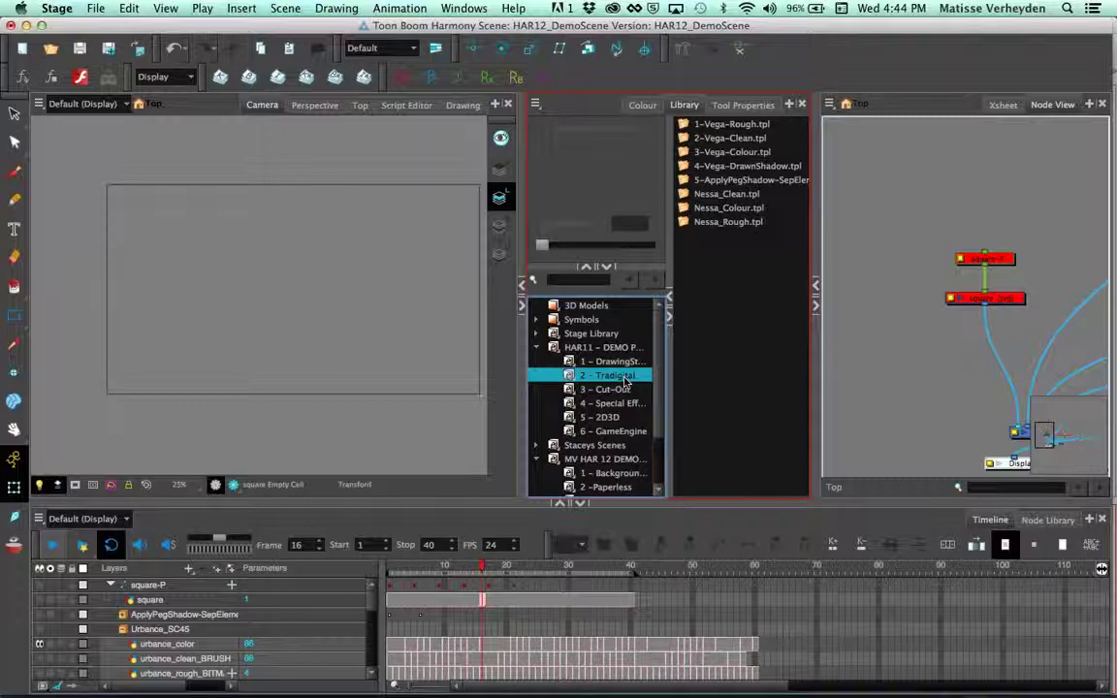
click(738, 139)
mouse_move(742, 143)
mouse_down()
mouse_move(479, 224)
mouse_move(464, 300)
mouse_move(414, 332)
mouse_up()
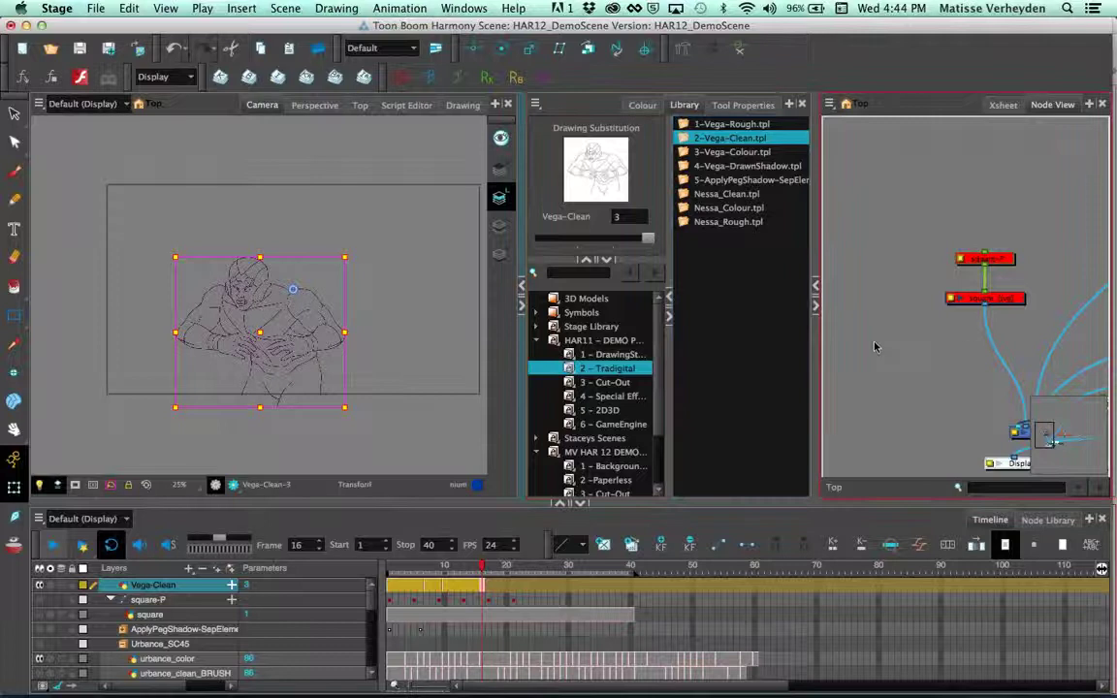
Step: Move the Vega-Clean node into the free space beside the disabled square nodes
drag(1042, 432, 1059, 438)
drag(981, 392, 911, 288)
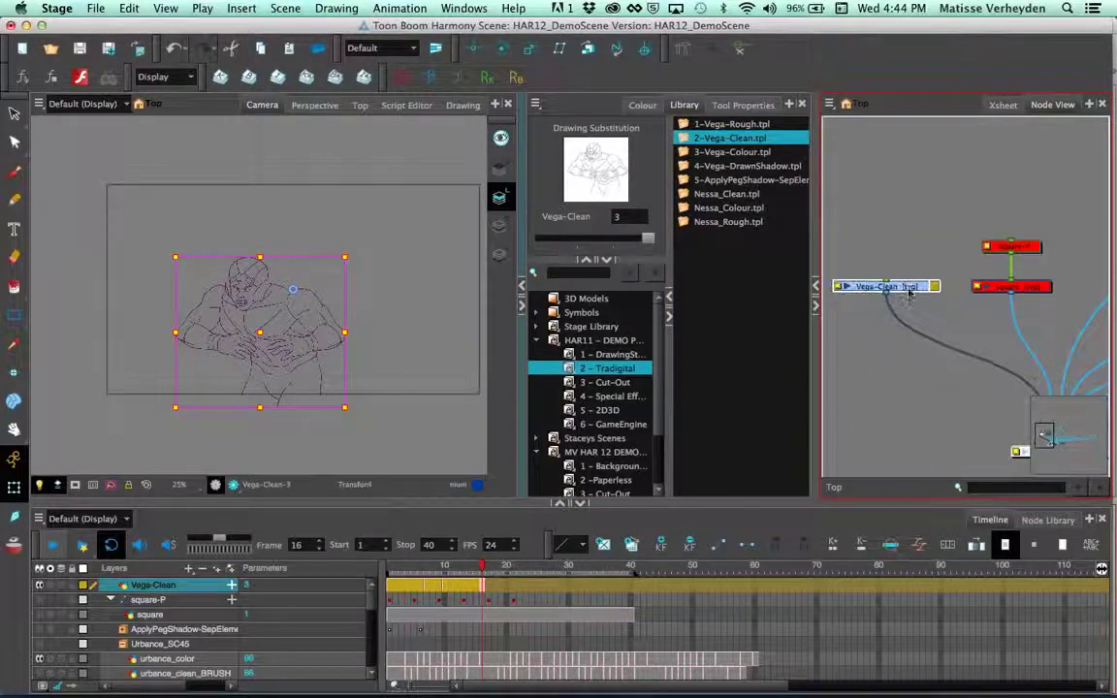
drag(977, 303, 994, 308)
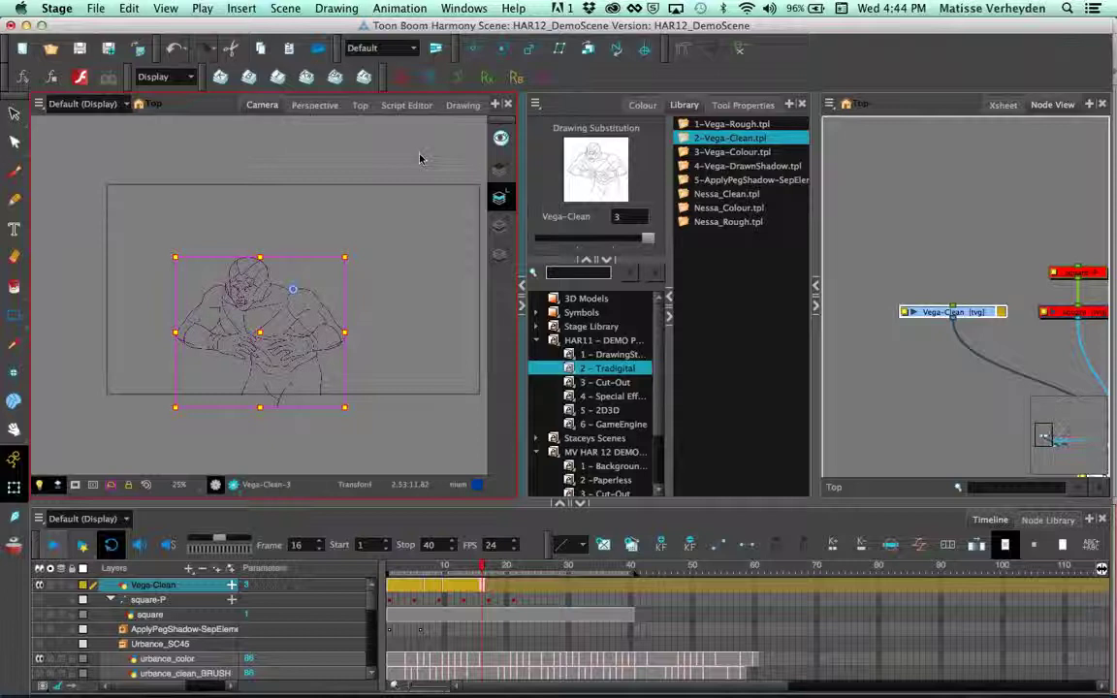
Step: Show Vega-Clean in the Drawing view and bring up frame 3 of its column in the Xsheet
click(455, 105)
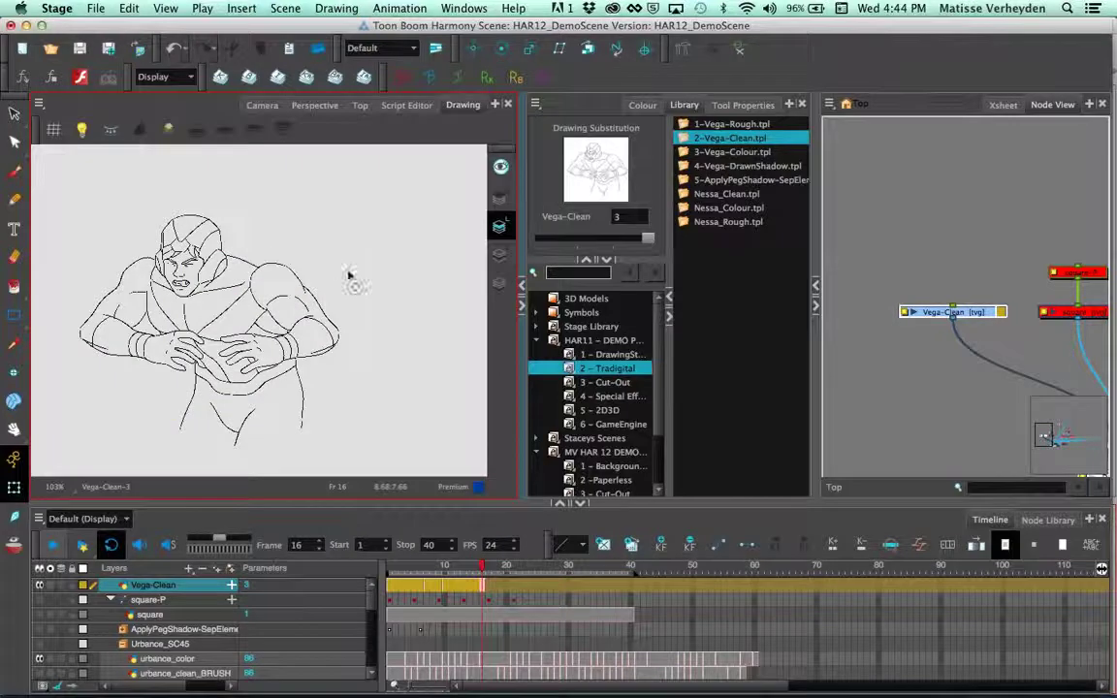
click(1003, 104)
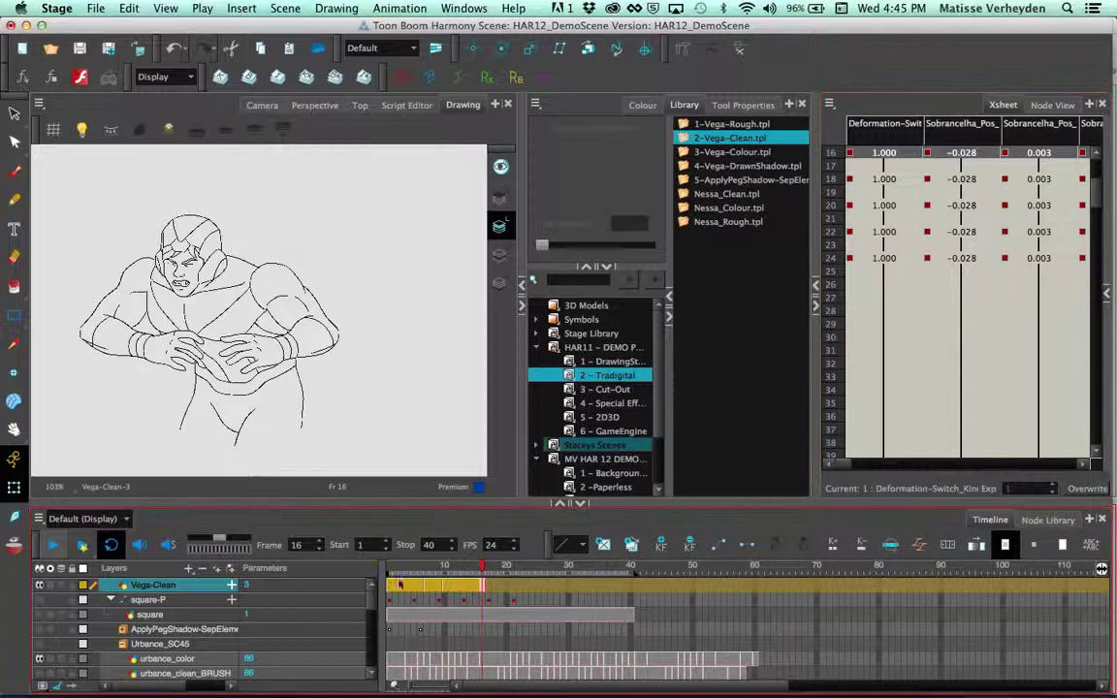
click(401, 585)
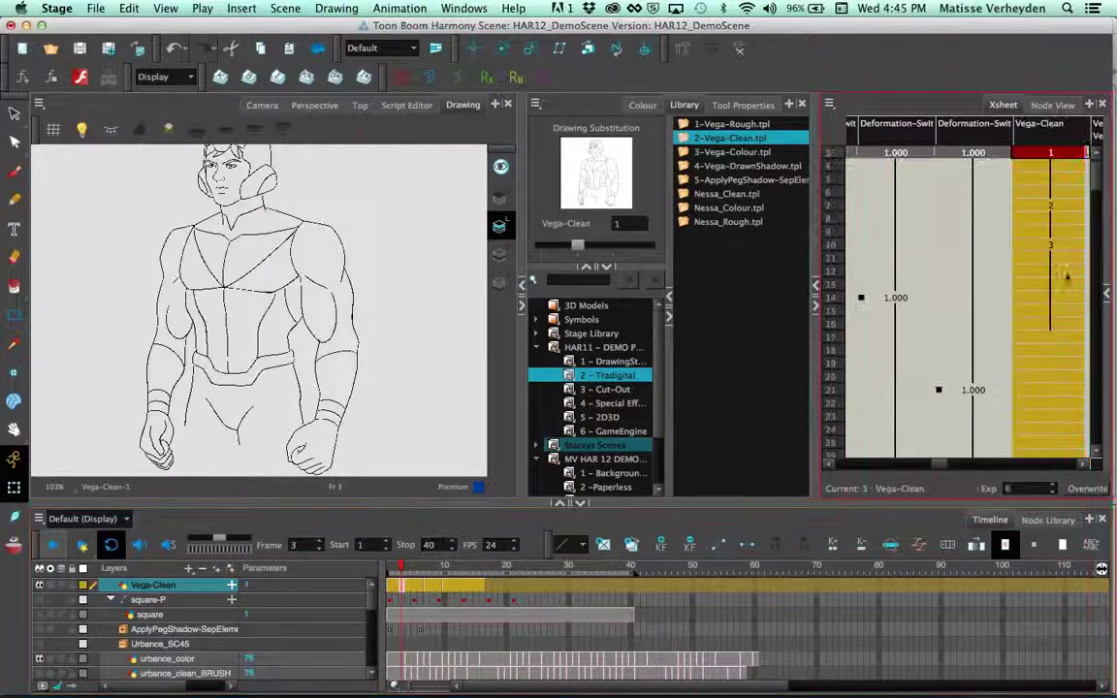
Step: Select Vega-Clean frames 3 to 16 in the Xsheet and add the drawings to the desk
shift+click(1071, 321)
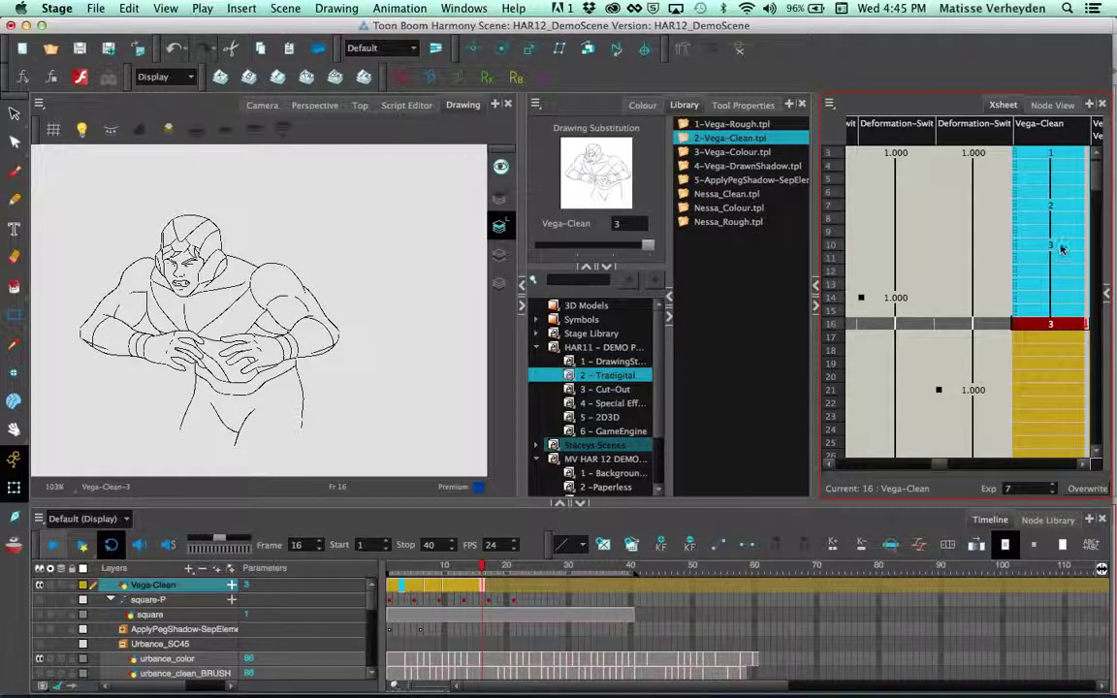
right_click(1057, 257)
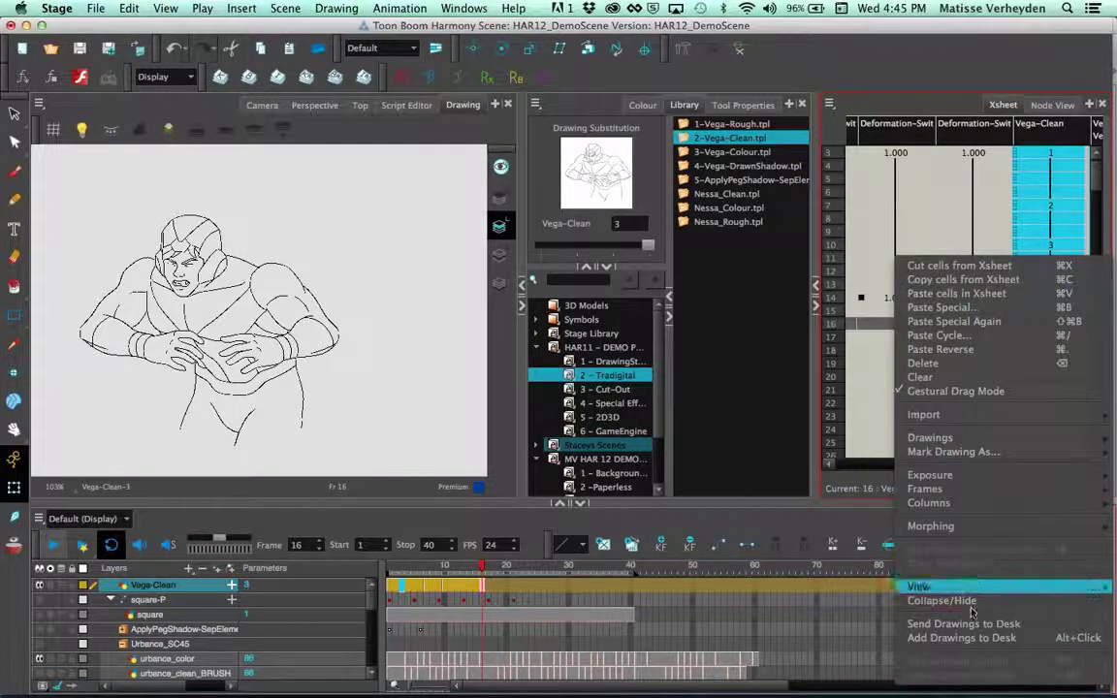
click(967, 638)
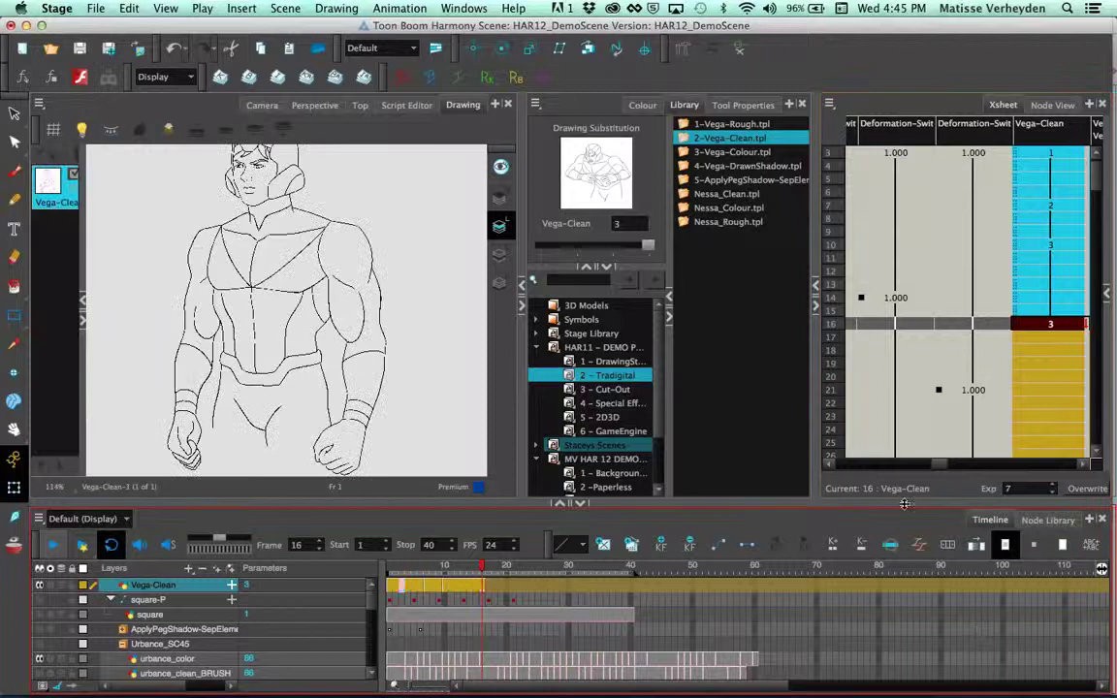
Step: Add Vega-Clean drawings 2 and 3 to the desk and make drawing 1 the current drawing
click(1059, 303)
click(1065, 206)
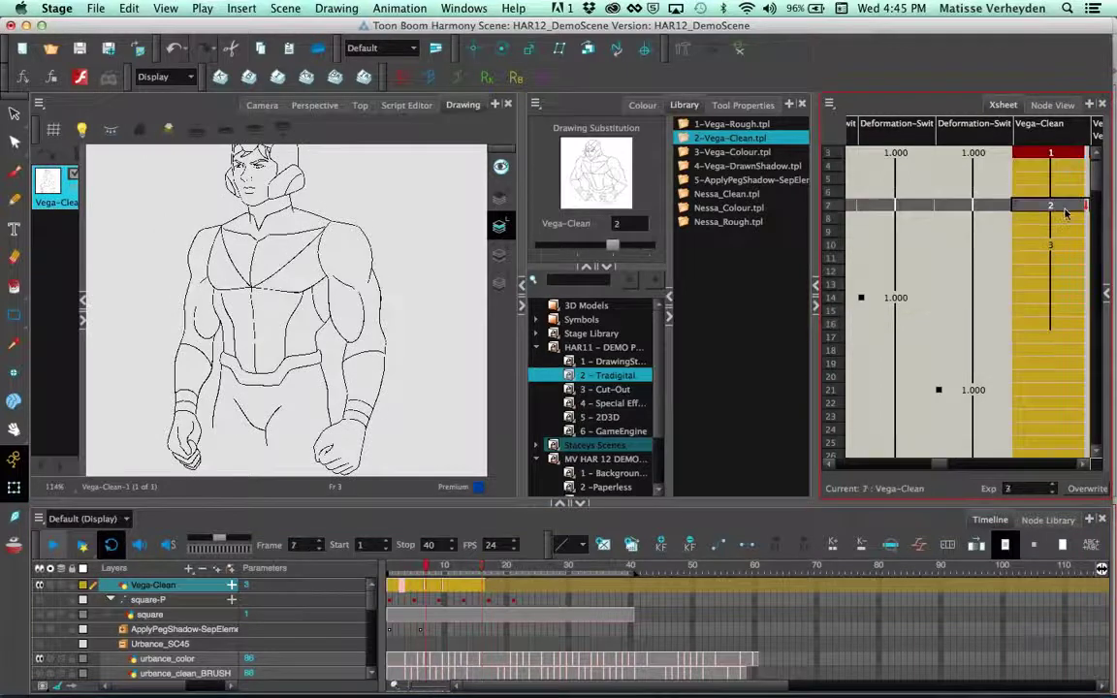
right_click(1066, 206)
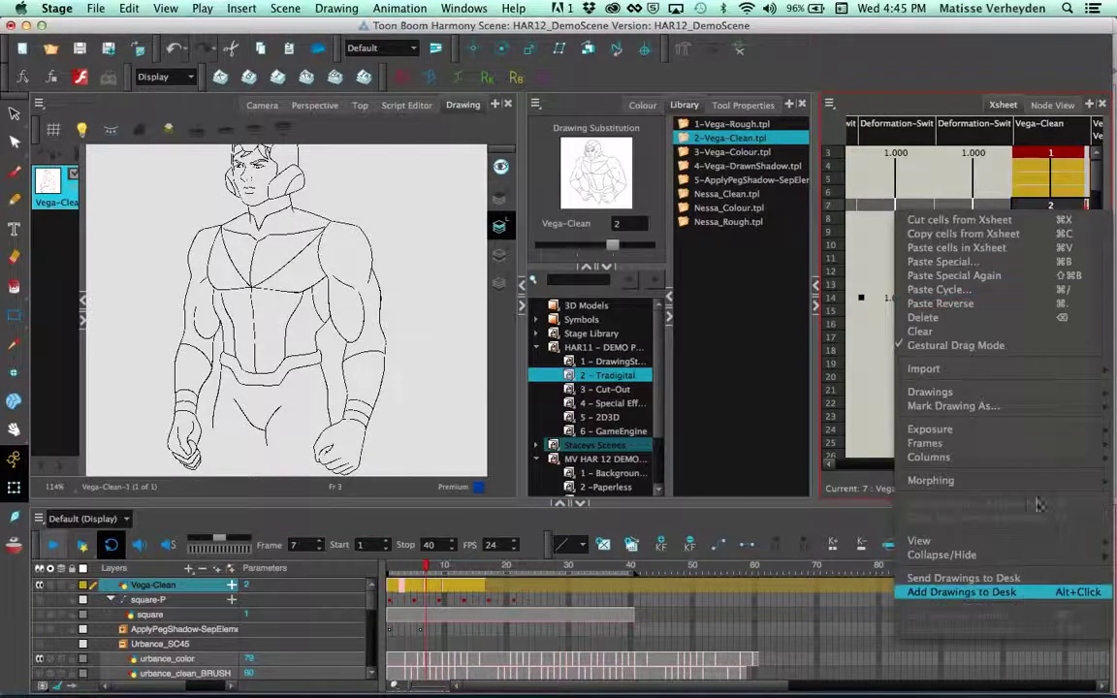
click(1004, 591)
click(1059, 244)
click(1055, 206)
click(49, 181)
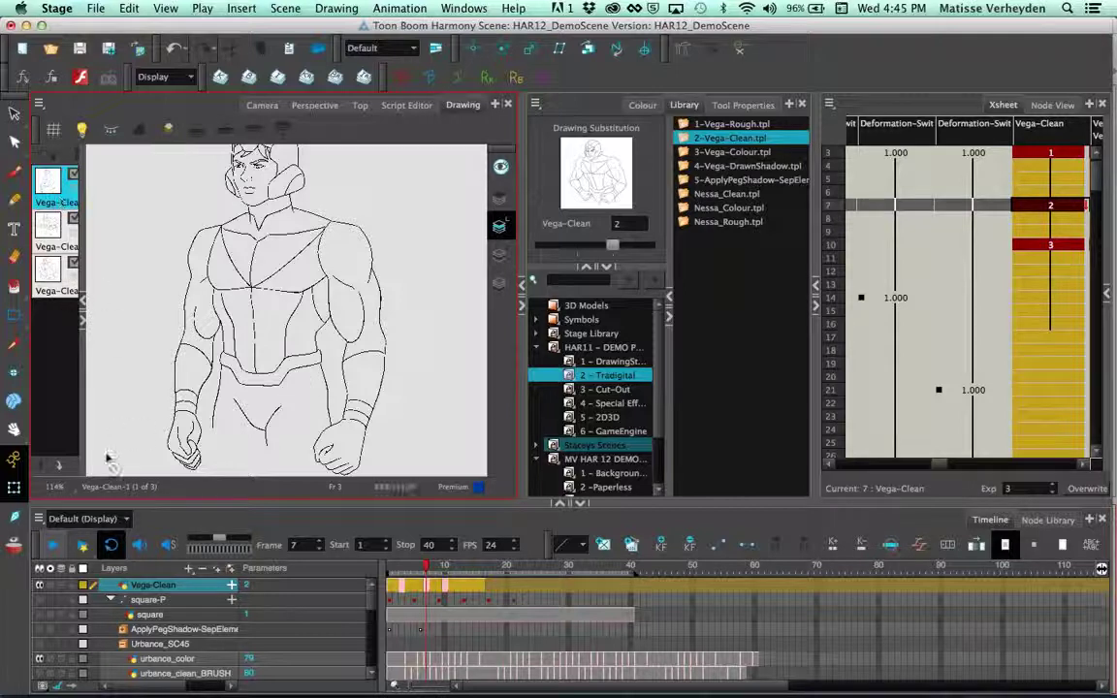
Step: Turn on onion skin and enable Shift and Trace with its pegs shown for the desk drawings
click(14, 545)
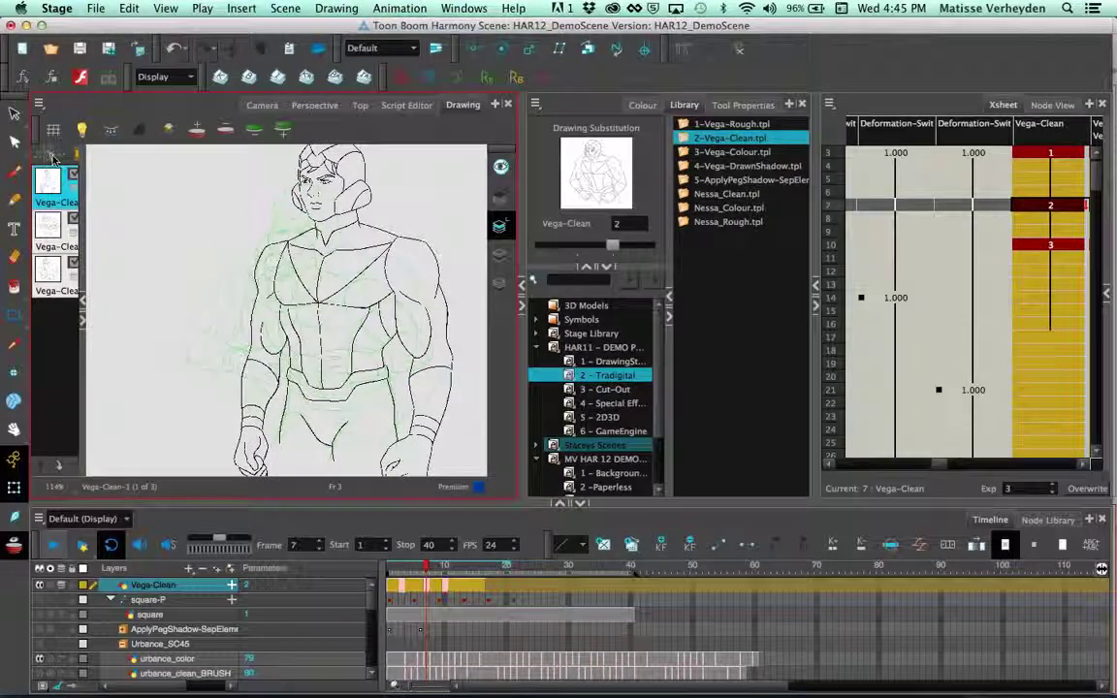
click(45, 155)
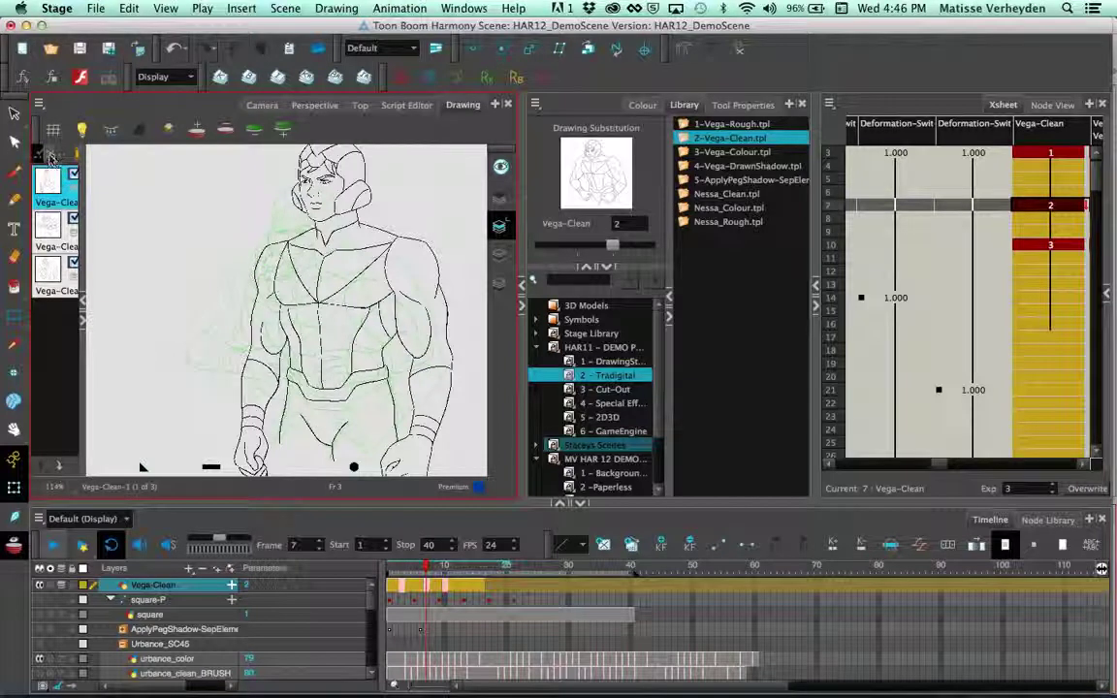
click(49, 156)
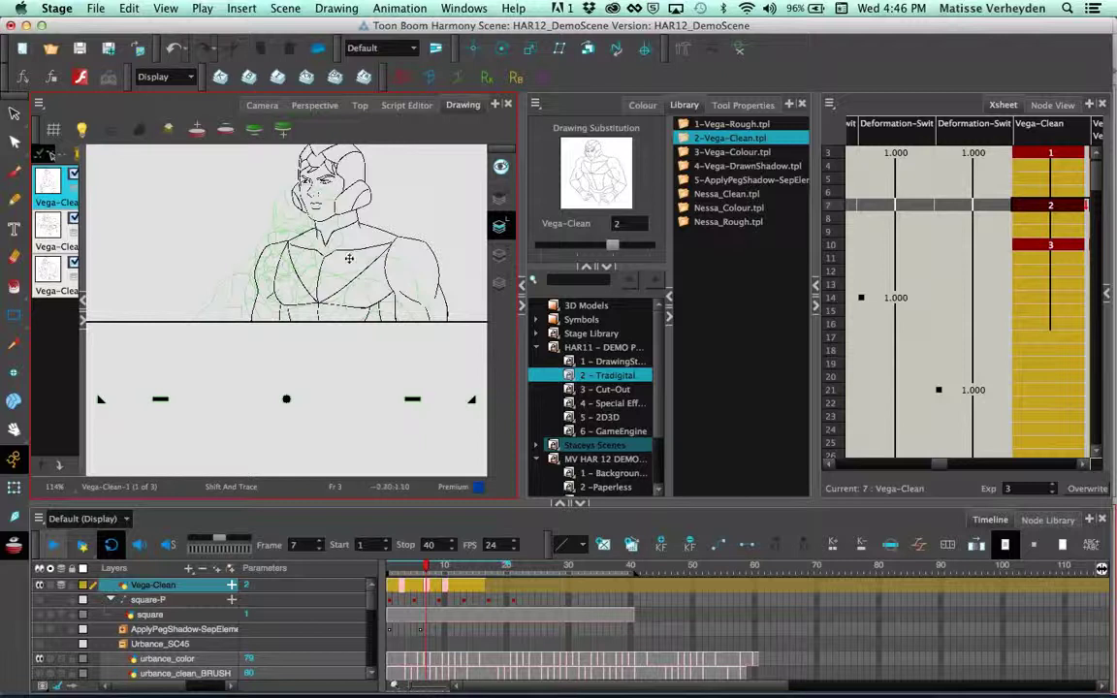
Step: Shift and rotate Vega-Clean drawing 1 on its pegs with the Shift and Trace tool
mouse_move(336, 302)
mouse_down()
mouse_move(302, 272)
mouse_move(329, 309)
mouse_move(319, 308)
mouse_move(336, 300)
mouse_move(341, 377)
mouse_up()
key(space)
mouse_move(318, 211)
mouse_down()
mouse_move(331, 255)
mouse_move(313, 275)
mouse_up()
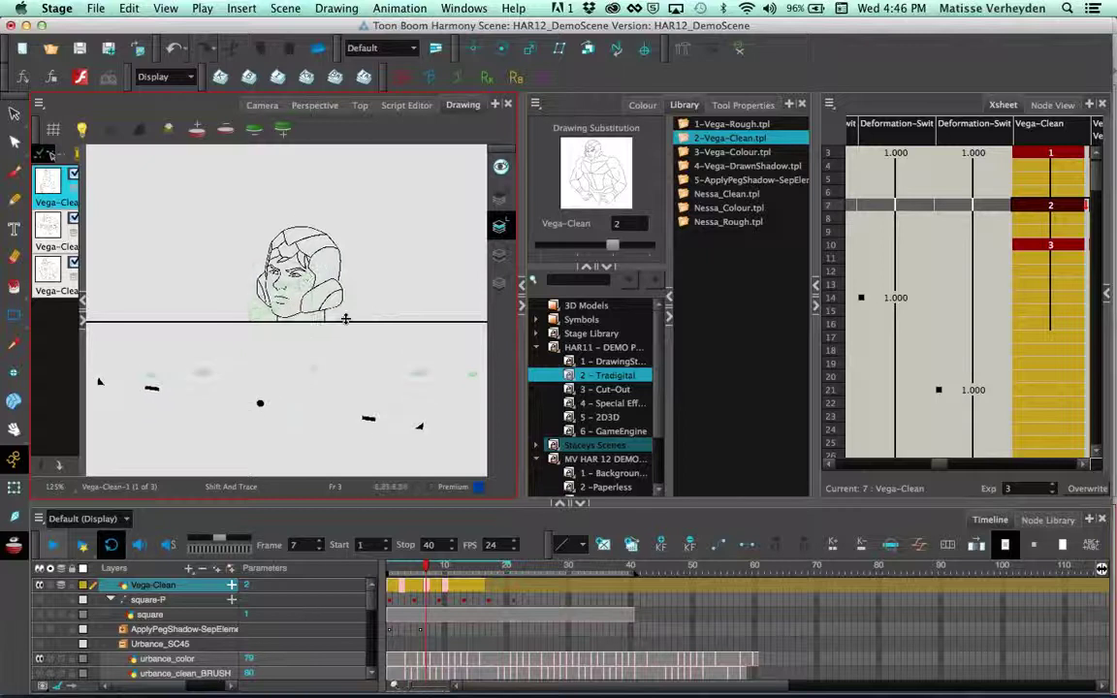
Step: Shift Vega-Clean drawing 1 with the Shift and Trace tool and paint two blue brush strokes beneath the character's eye
key(2)
key(2)
key(2)
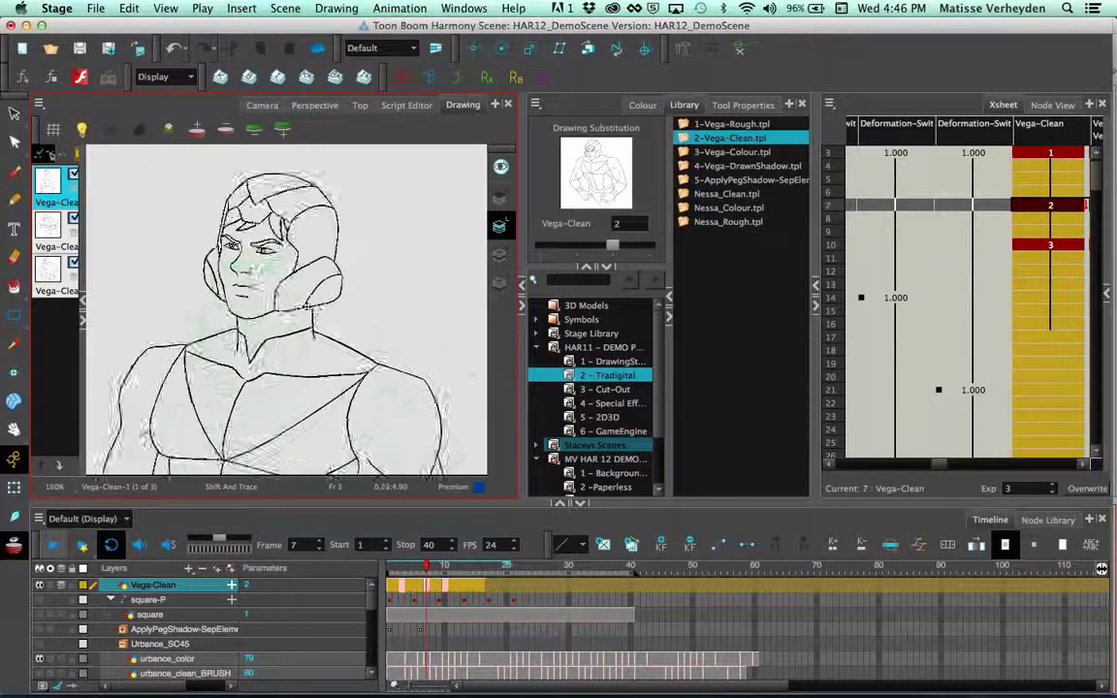
drag(259, 286, 252, 325)
click(14, 172)
drag(522, 295, 588, 295)
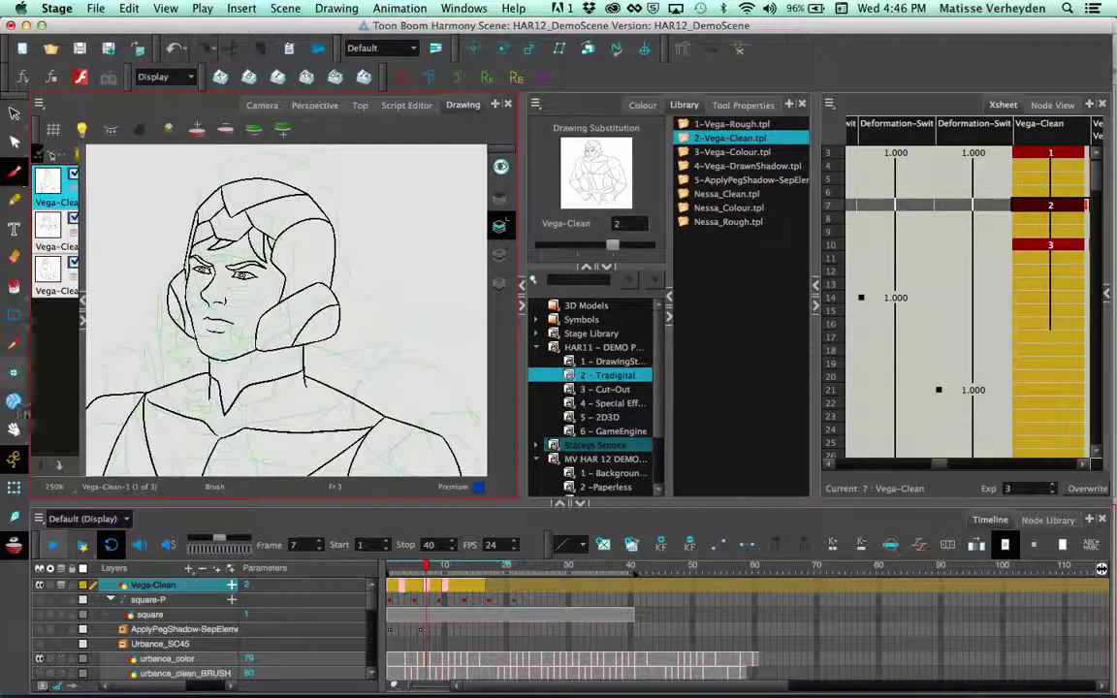
scroll(255, 294, up, 2)
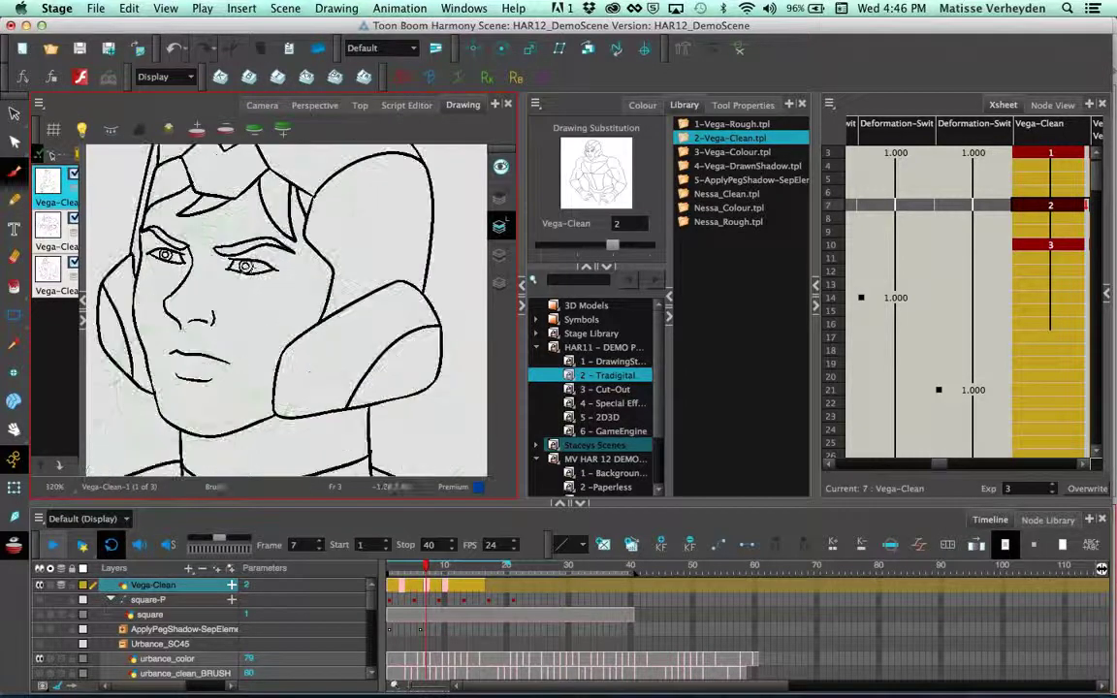
click(51, 155)
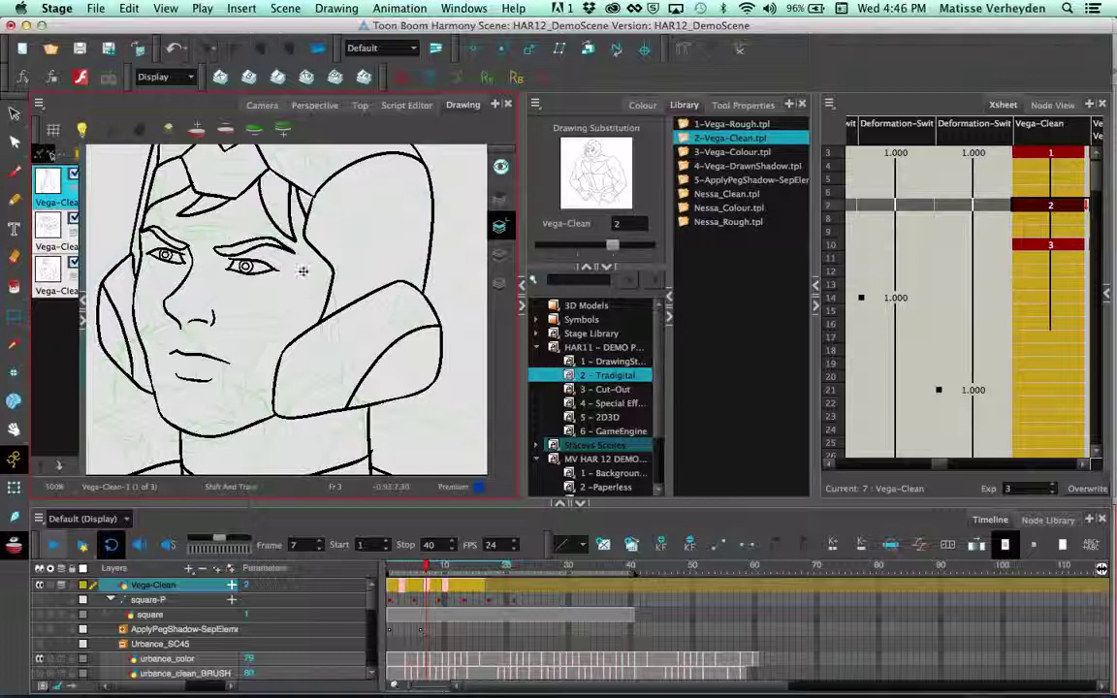
mouse_move(352, 262)
mouse_down()
mouse_move(334, 254)
mouse_move(293, 292)
mouse_move(328, 263)
mouse_move(325, 275)
mouse_move(340, 247)
mouse_move(294, 249)
mouse_up()
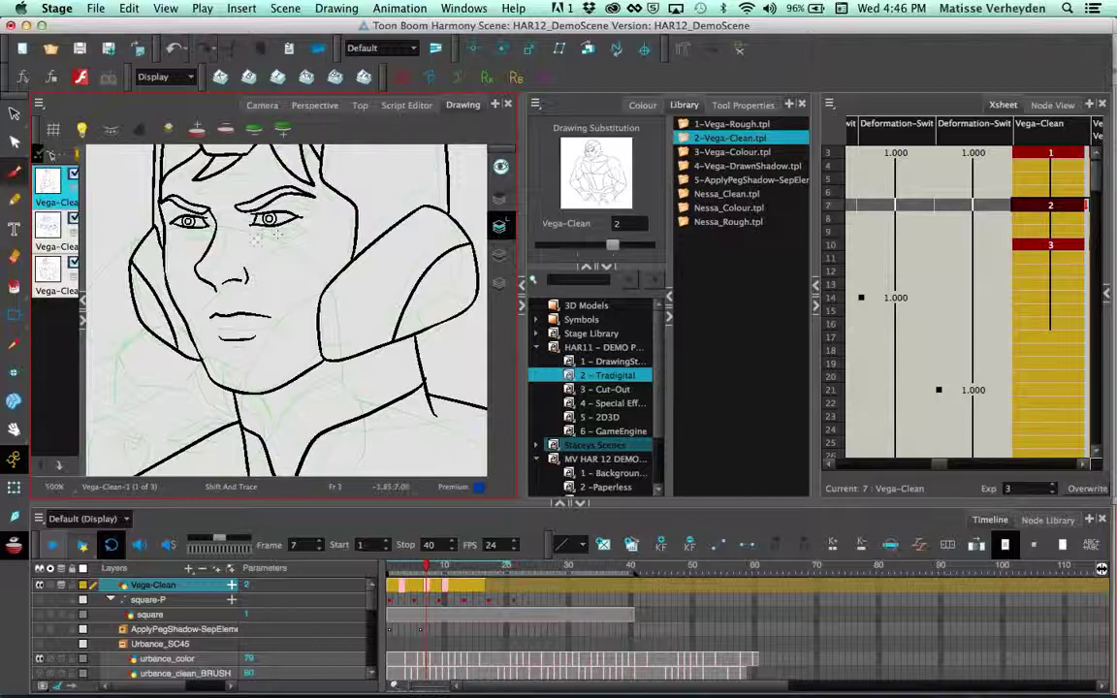
drag(277, 234, 288, 245)
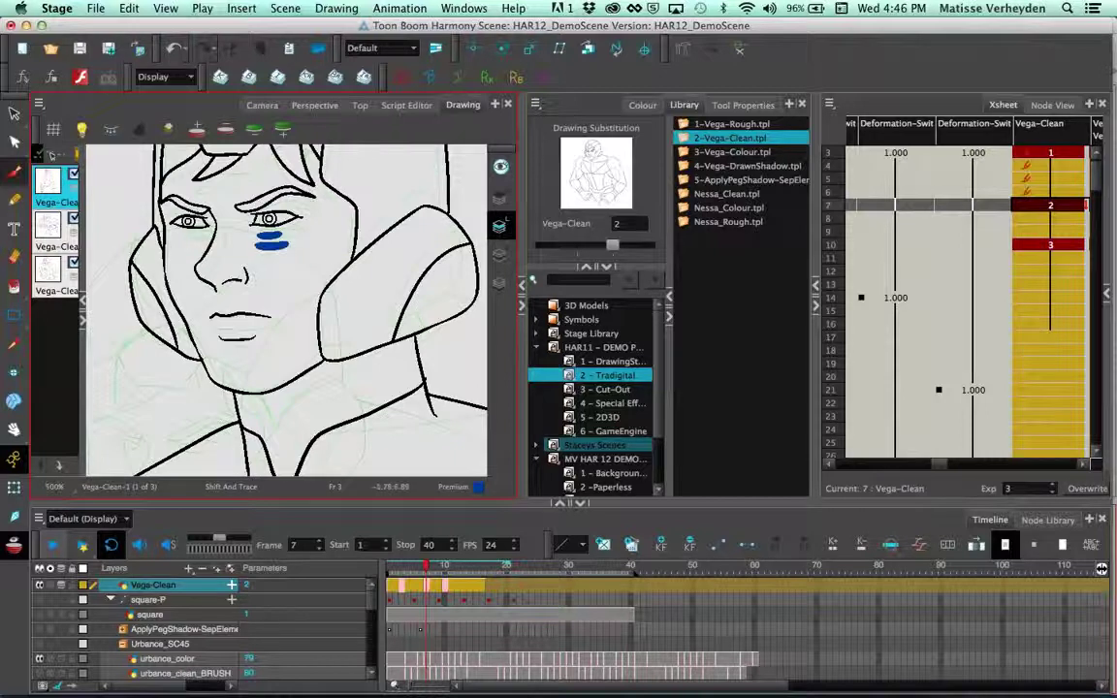
Step: Rotate Vega-Clean drawing 1 about a quarter turn on its pegs with the Shift and Trace tool
key(1)
key(1)
key(1)
key(1)
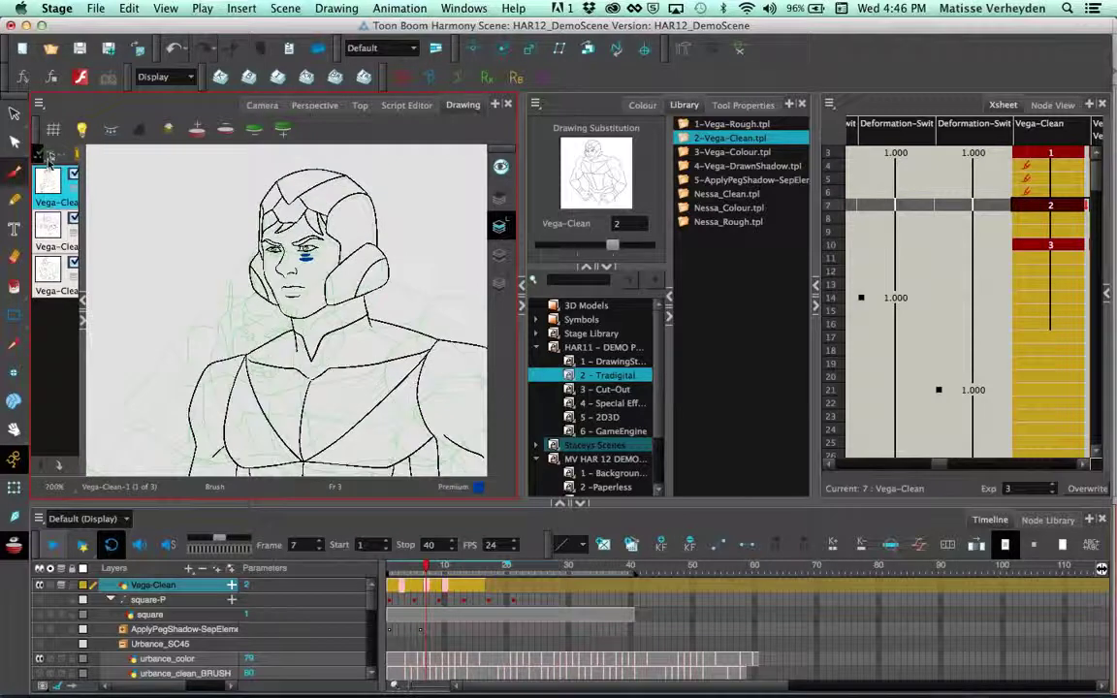
click(51, 154)
mouse_move(314, 176)
mouse_down()
mouse_move(142, 379)
mouse_move(159, 407)
mouse_up()
key(1)
key(1)
key(1)
key(1)
drag(286, 221, 223, 179)
Step: Turn off onion skin in the Camera view and go to frame 5 to compare the original drawing position
click(254, 104)
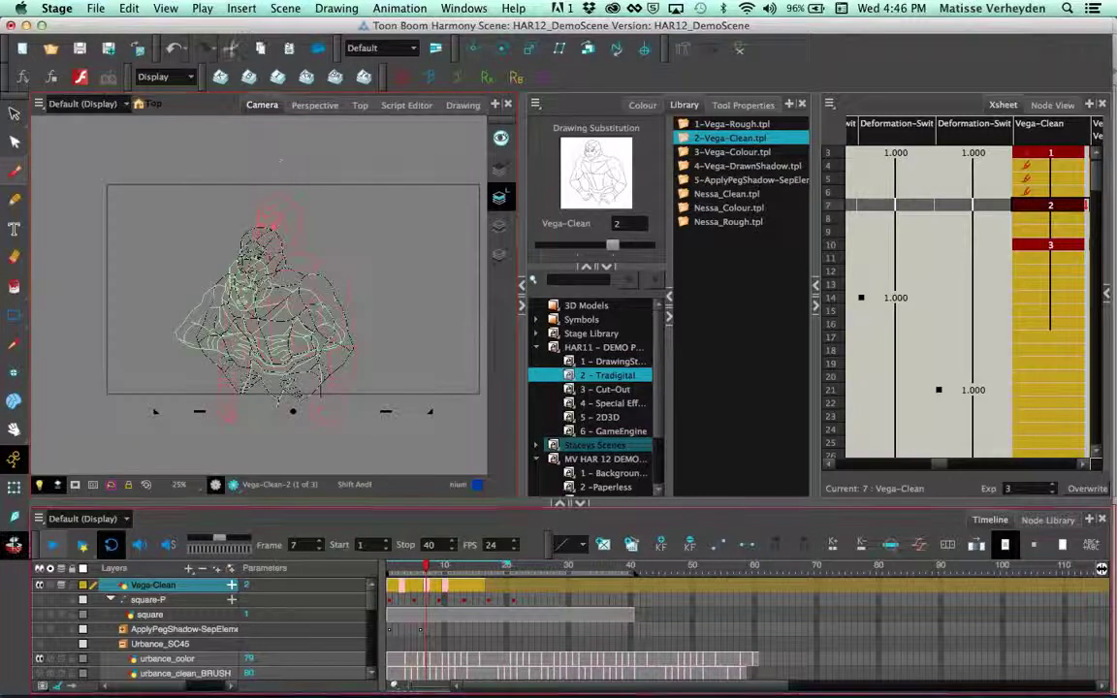
click(12, 546)
key(2)
key(2)
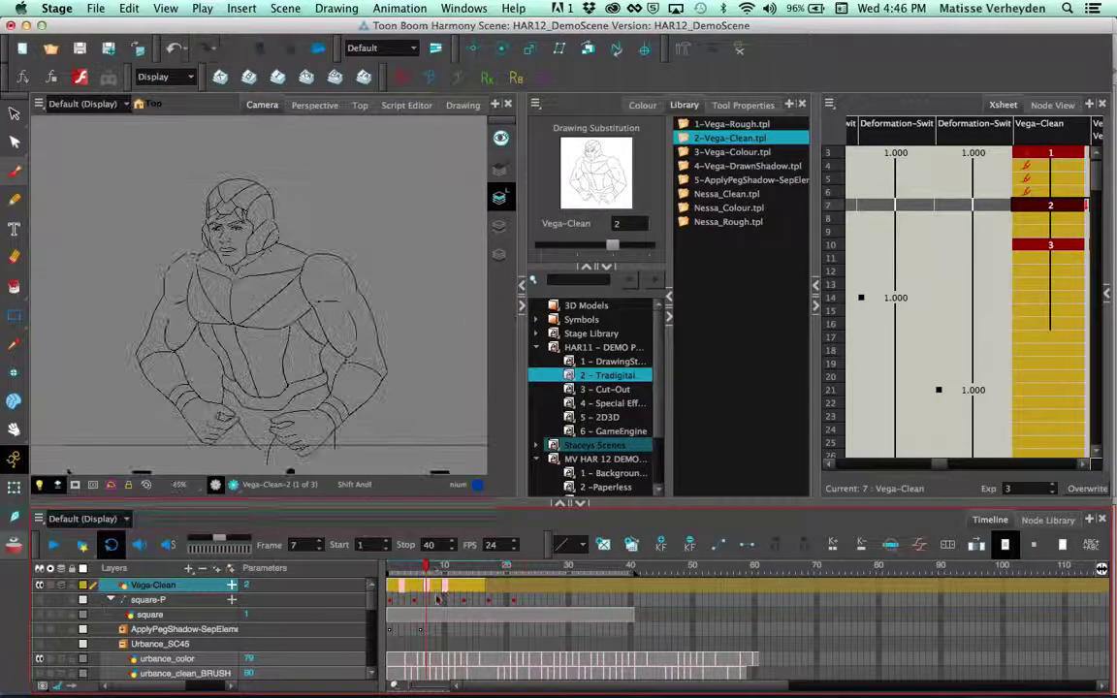
mouse_move(430, 567)
mouse_down()
mouse_move(451, 568)
mouse_move(413, 566)
mouse_up()
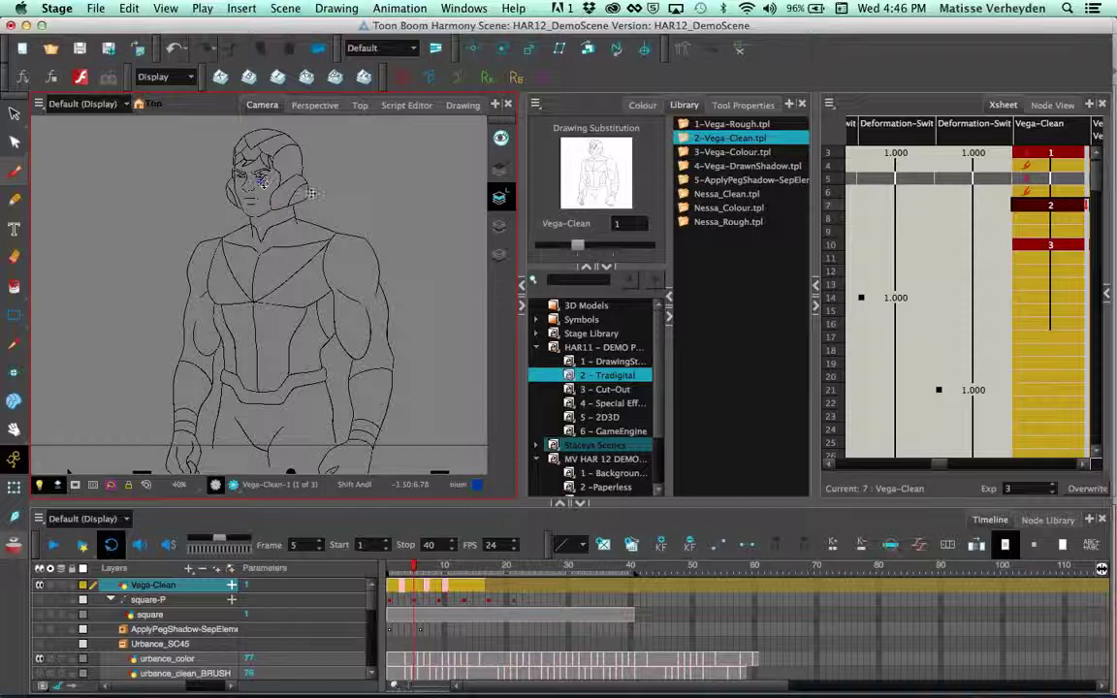
Step: Remove all Vega-Clean drawings from the desk in the Drawing view
click(462, 105)
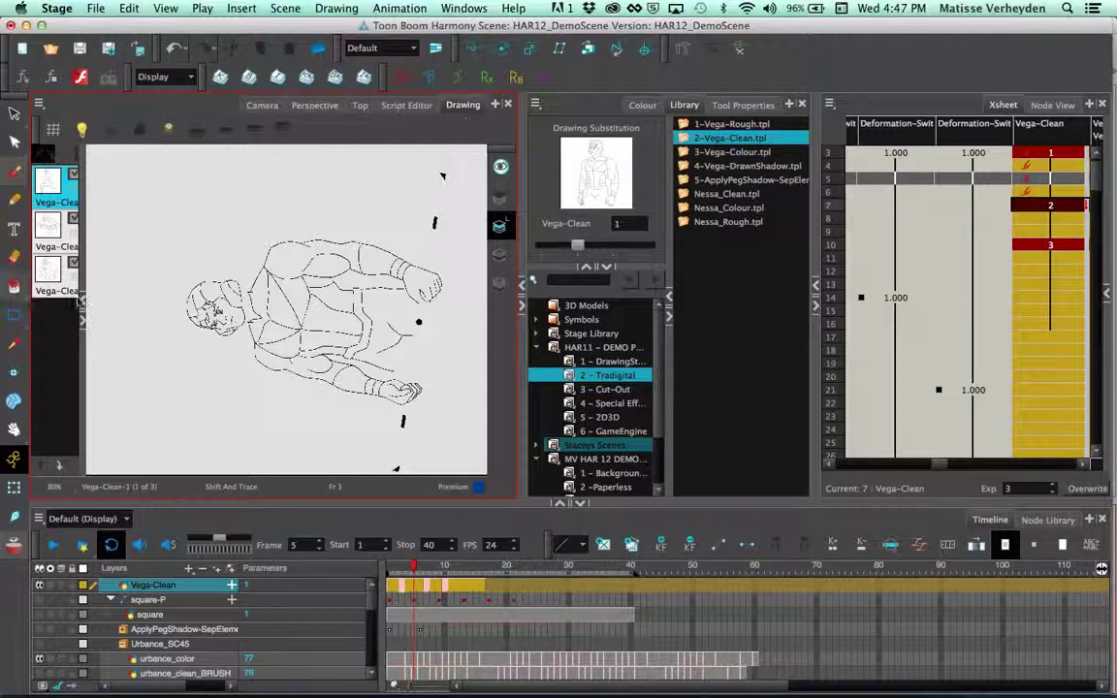
click(48, 227)
click(48, 270)
right_click(58, 282)
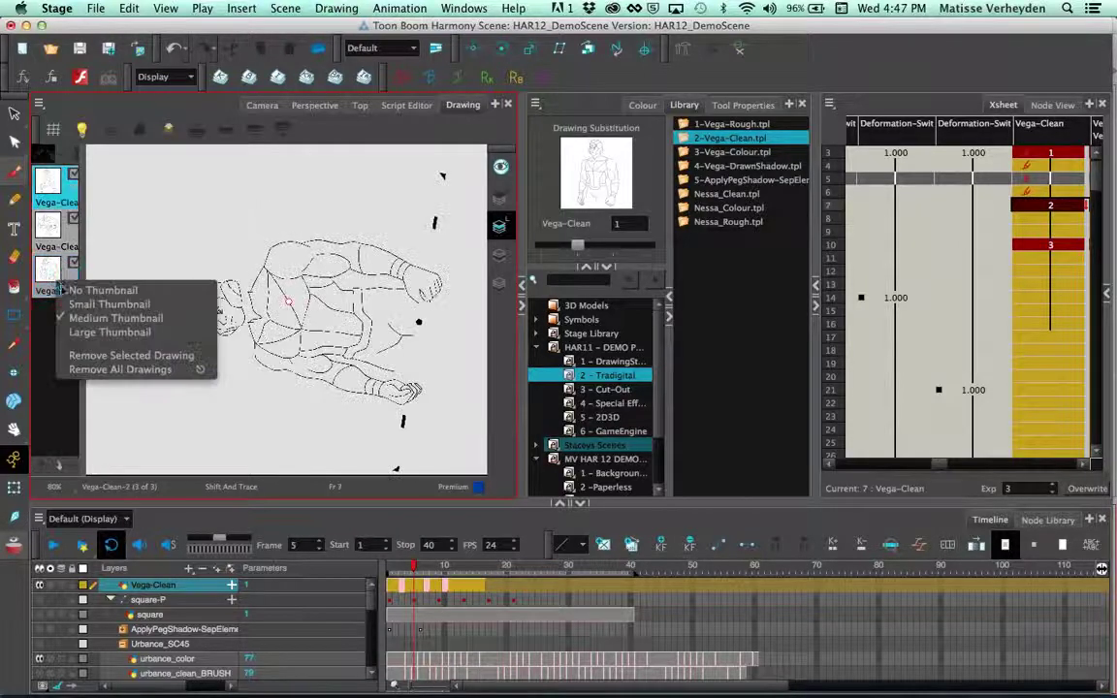
click(146, 369)
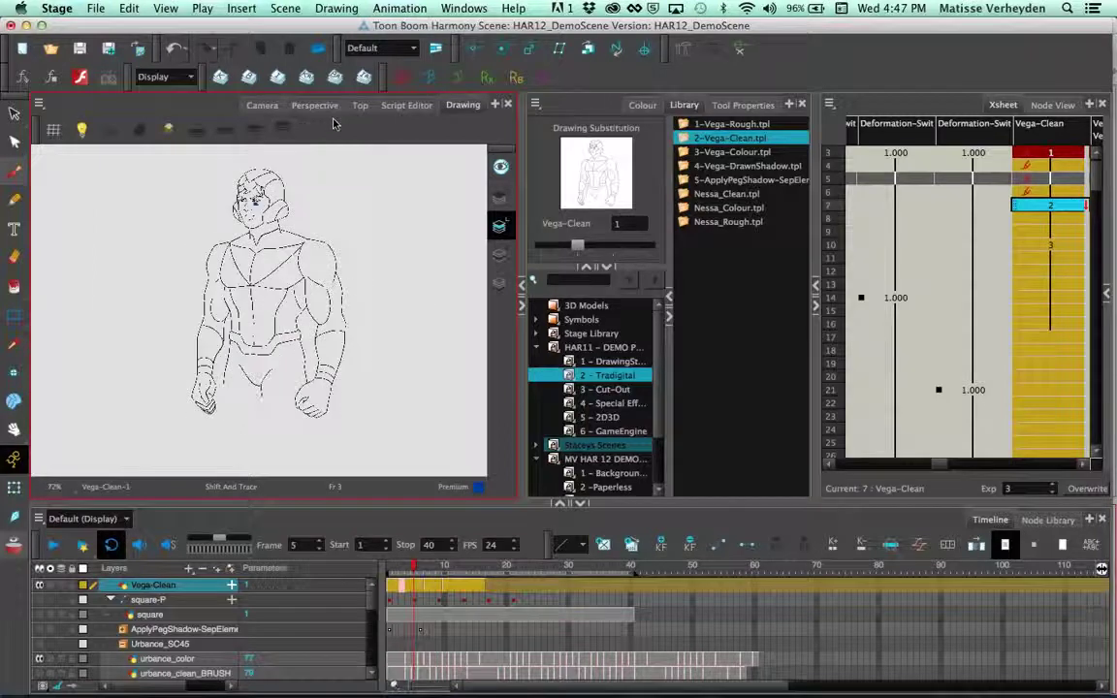
Step: Move every Vega-Clean drawing to the left with Reposition All Drawings in the Camera view and check frame 3
click(263, 104)
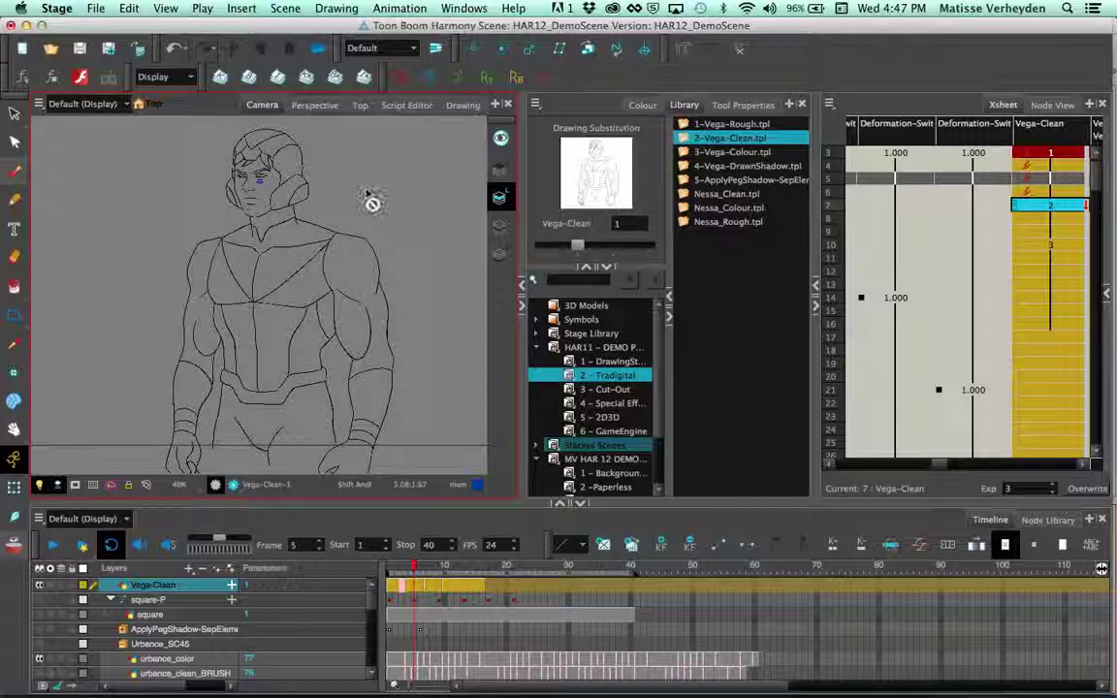
drag(360, 169, 349, 188)
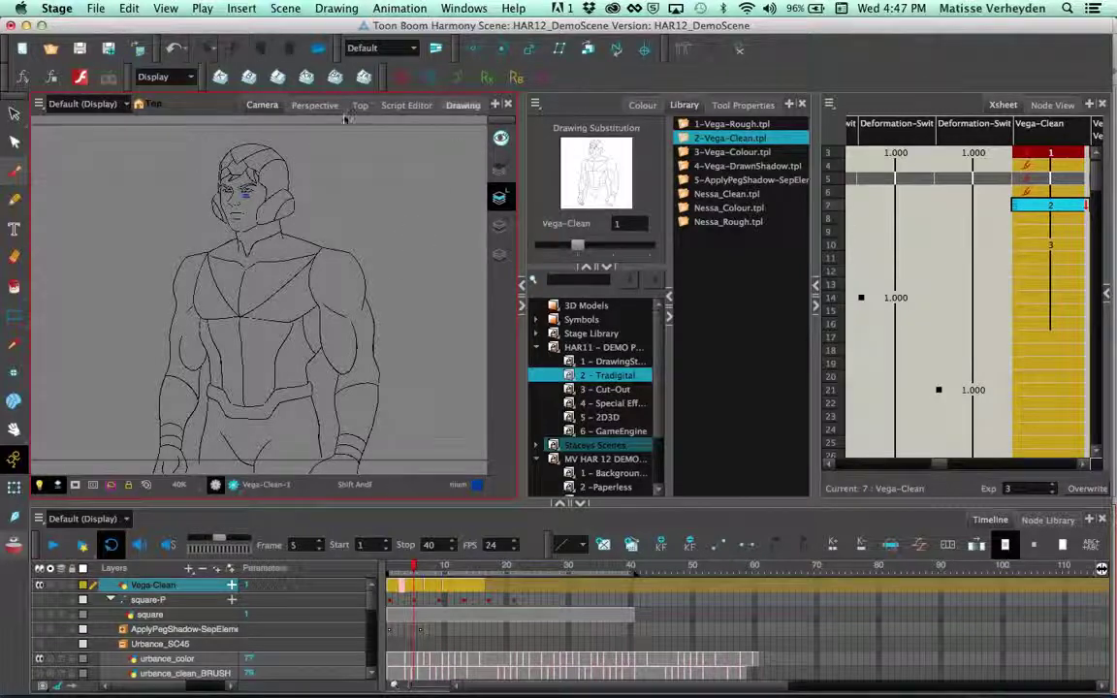
drag(13, 114, 90, 143)
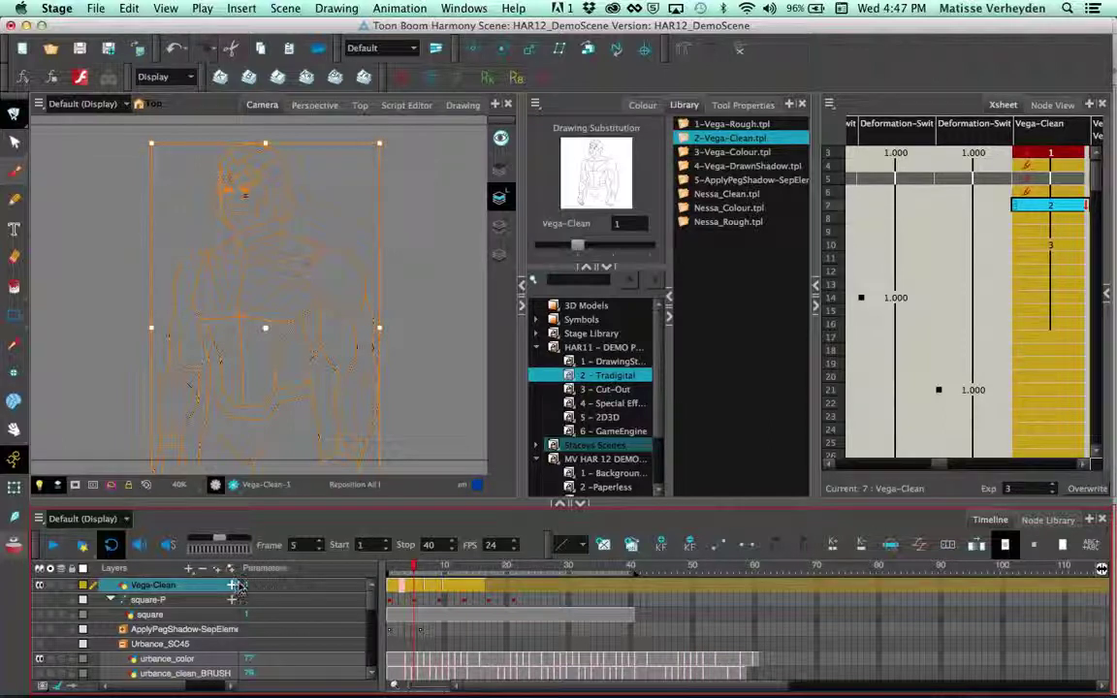
click(277, 316)
mouse_move(276, 319)
mouse_down()
mouse_move(249, 294)
mouse_move(198, 304)
mouse_up()
click(417, 569)
mouse_move(417, 569)
mouse_down()
mouse_move(452, 572)
mouse_move(400, 572)
mouse_up()
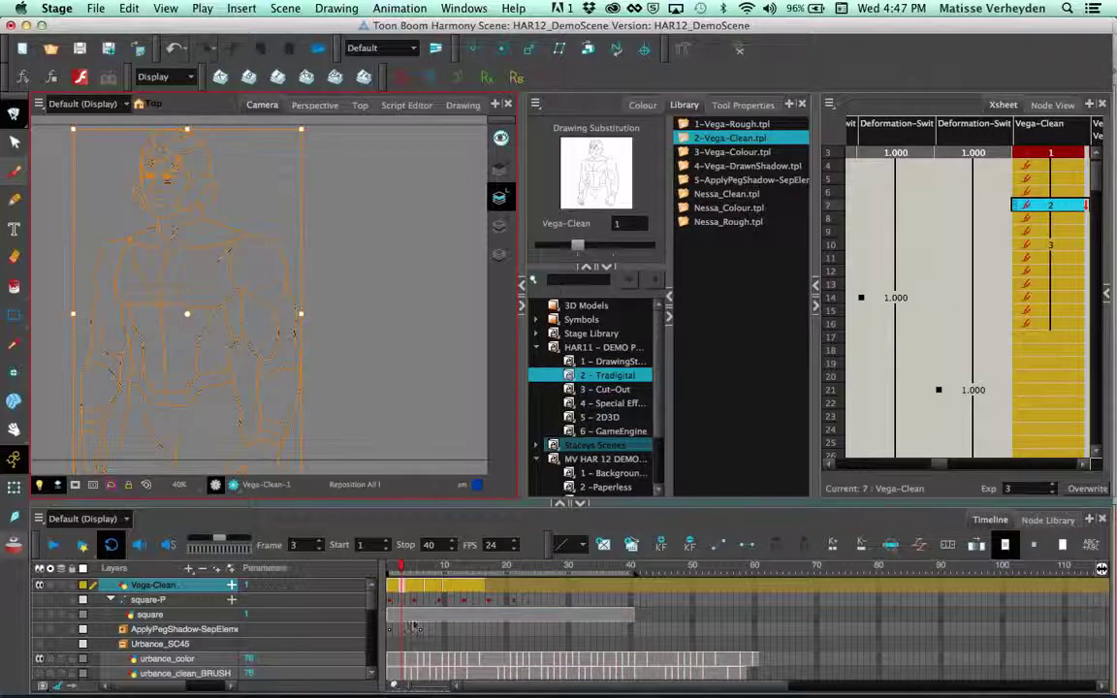
click(531, 592)
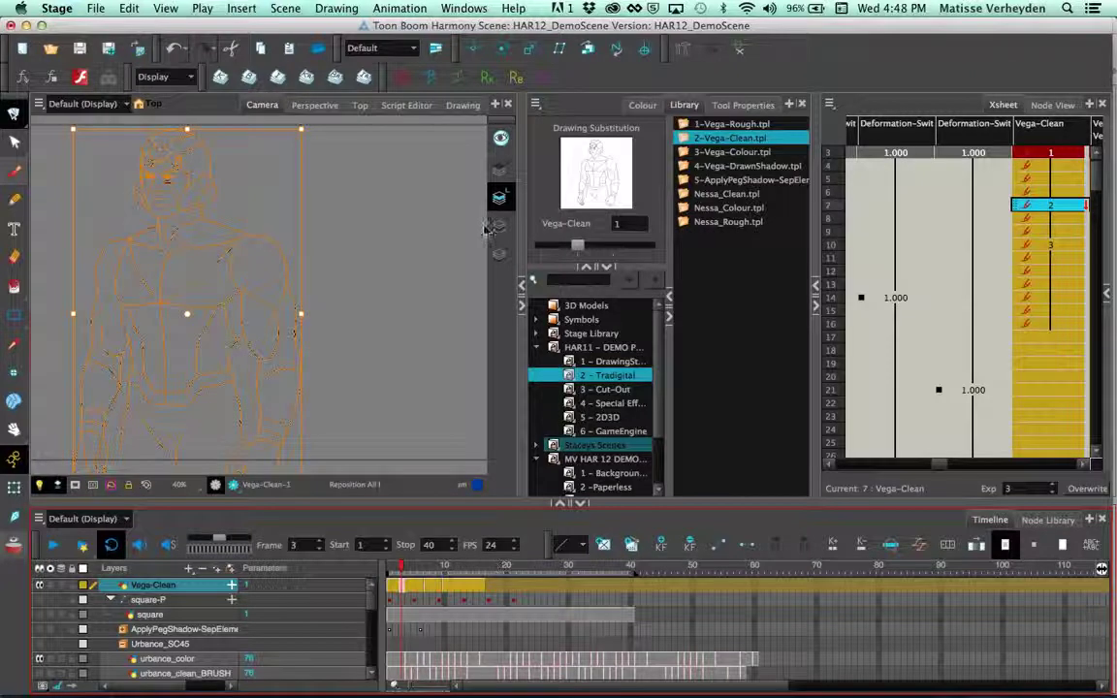
Step: Add Vega-Clean drawings 1 and 2 to the desk and reposition them to the right in the Drawing view
click(457, 104)
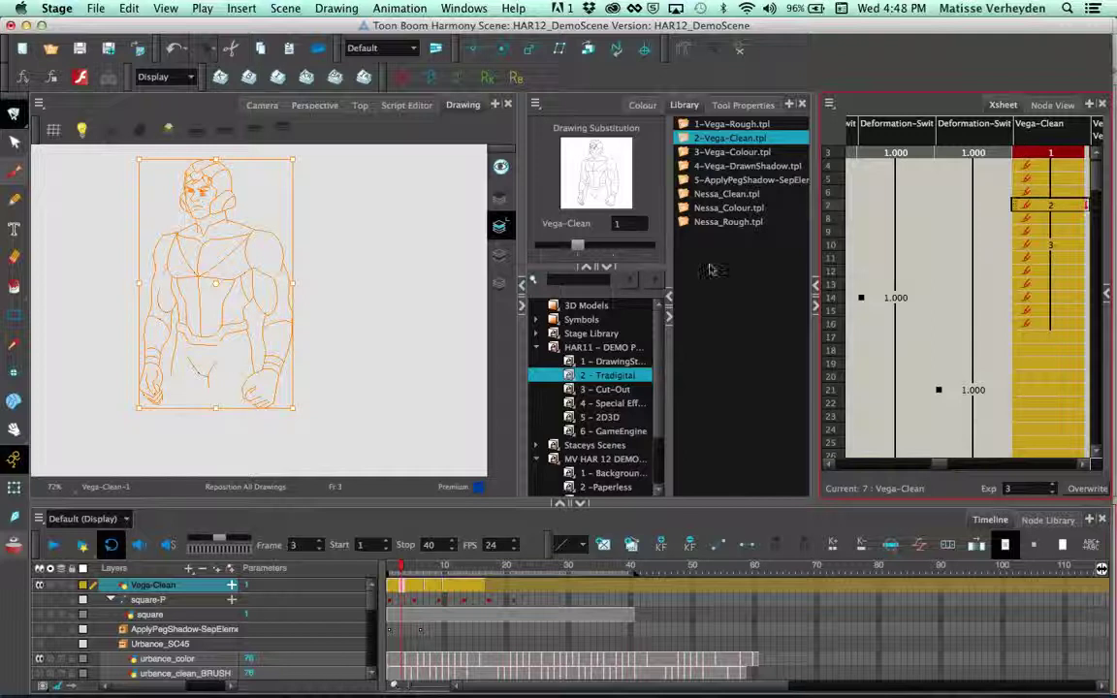
click(13, 114)
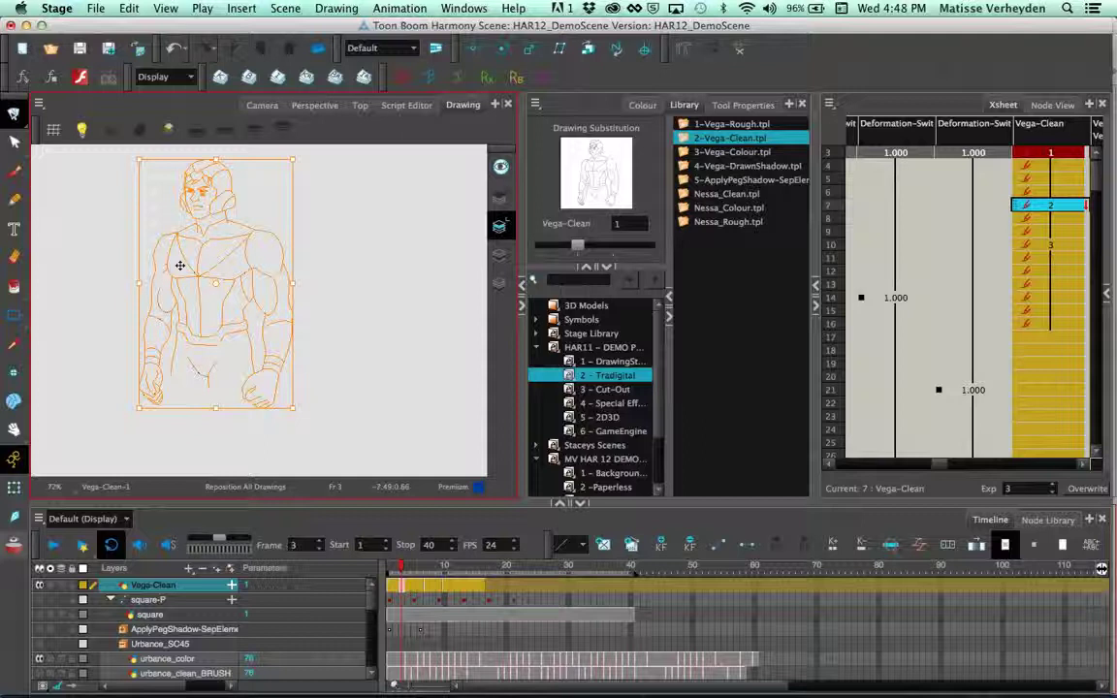
click(1047, 155)
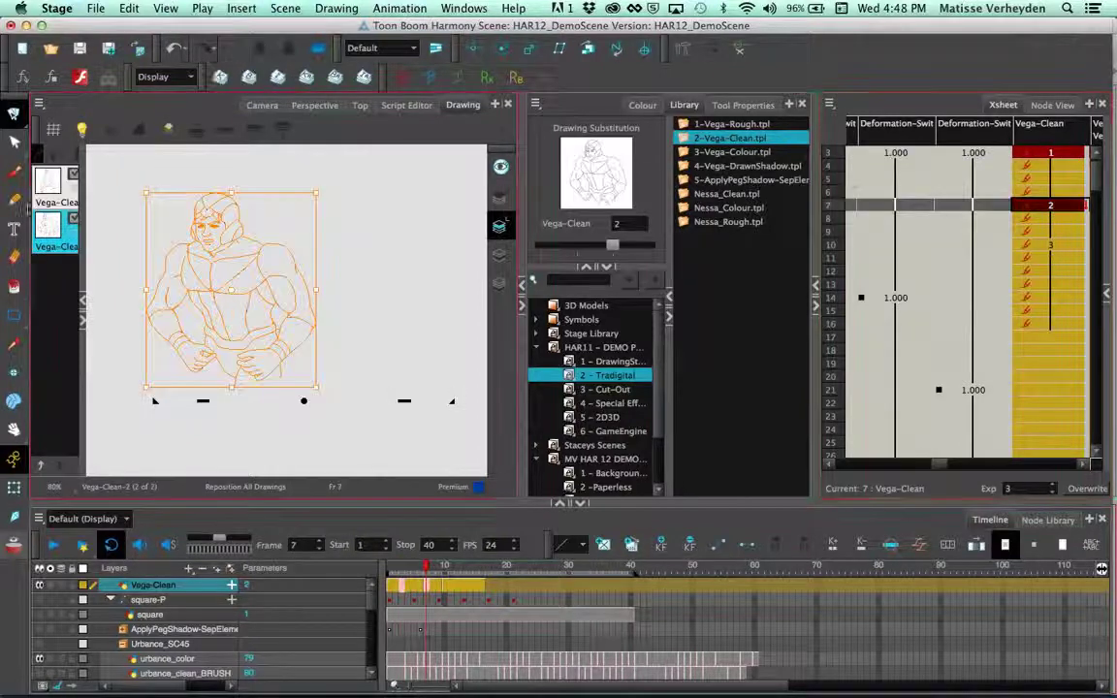
click(48, 180)
drag(242, 259, 392, 257)
Step: Step through the Vega-Clean frames up to frame 10 in the Camera view to compare the drawing positions
click(254, 104)
drag(426, 567, 445, 568)
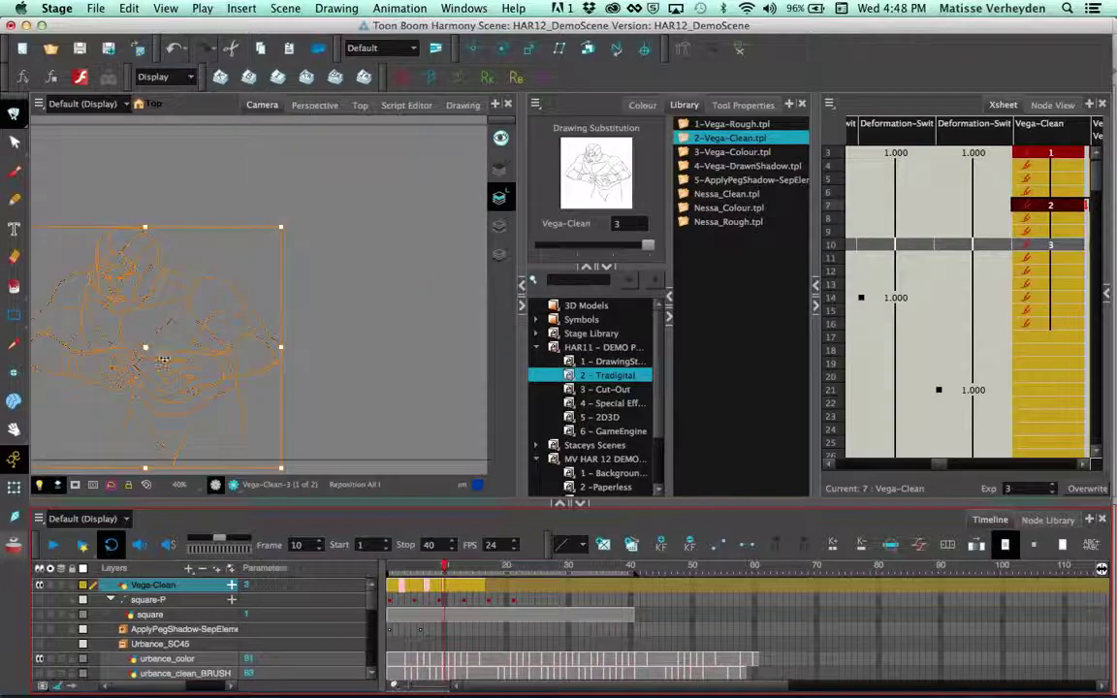
click(401, 570)
key(period)
key(period)
key(period)
key(period)
key(period)
key(period)
key(period)
key(period)
key(period)
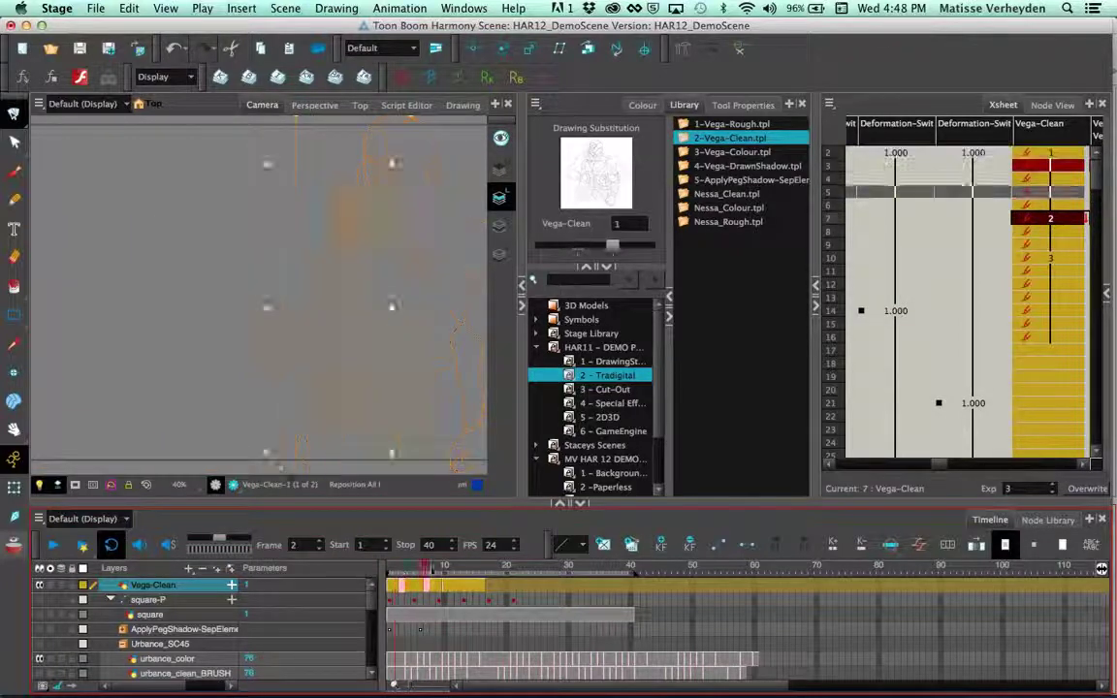
key(comma)
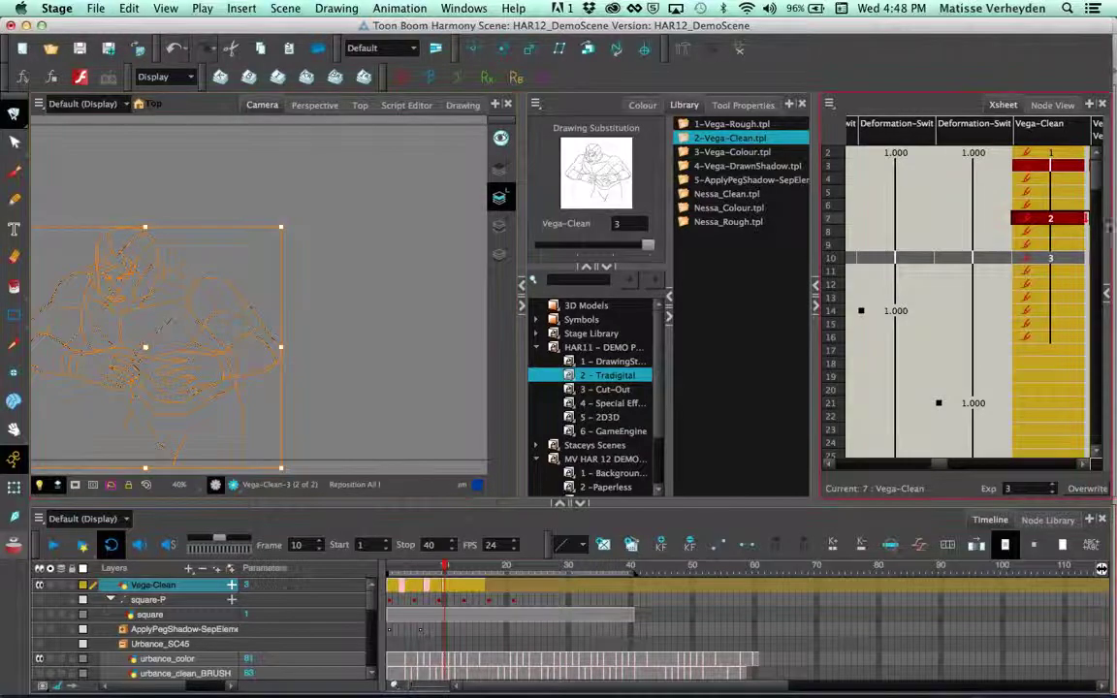
click(1107, 235)
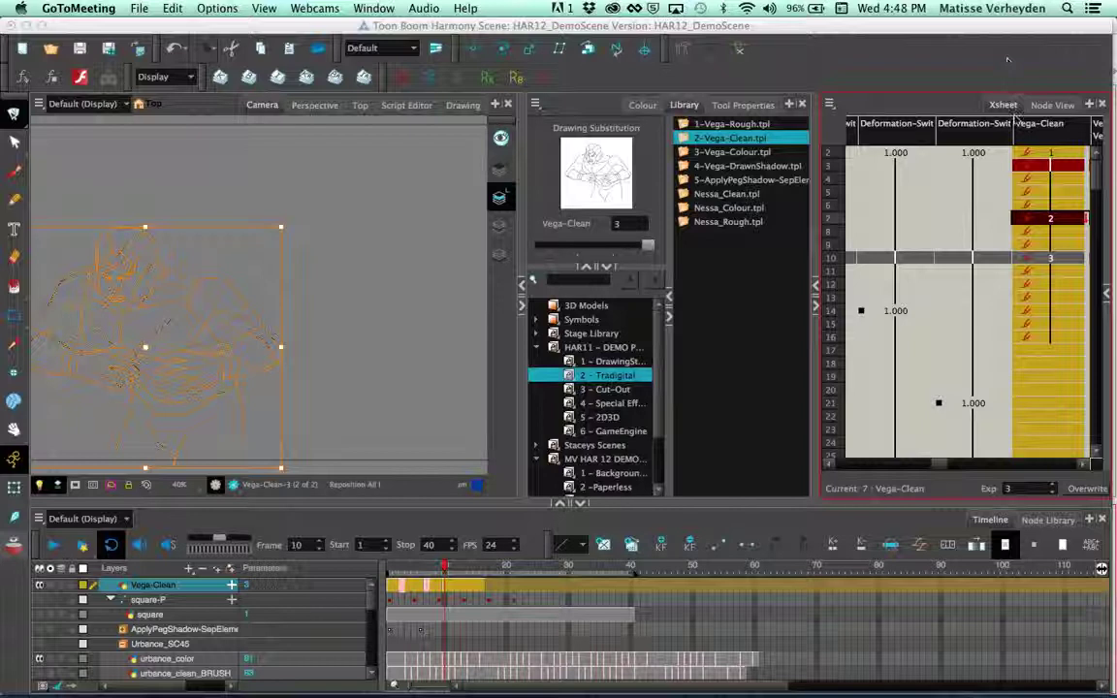